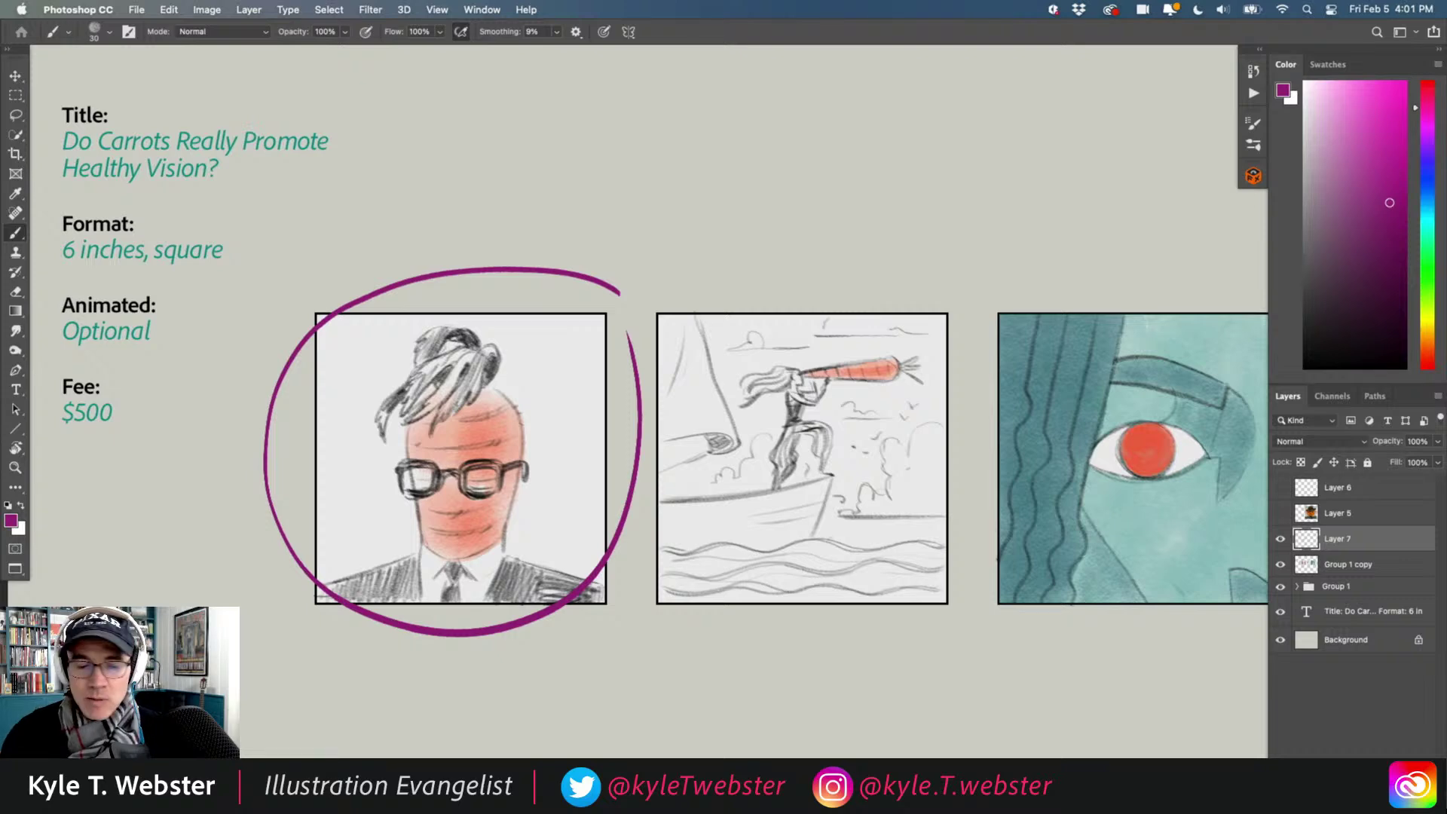
Hide Layer 7, which holds the purple circle drawn around the first thumbnail sketch.
scroll(464, 496, right, 5)
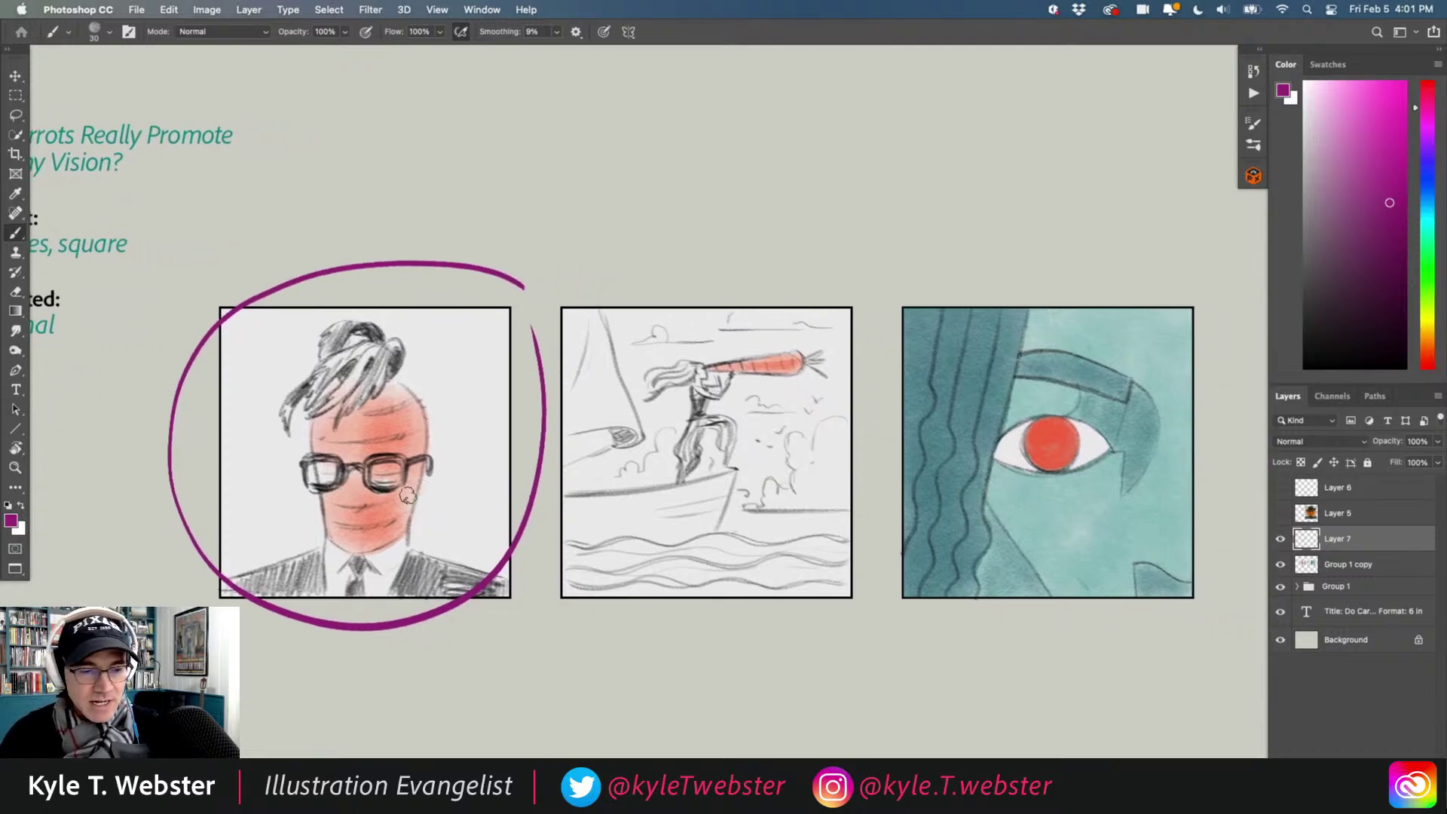
click(1279, 538)
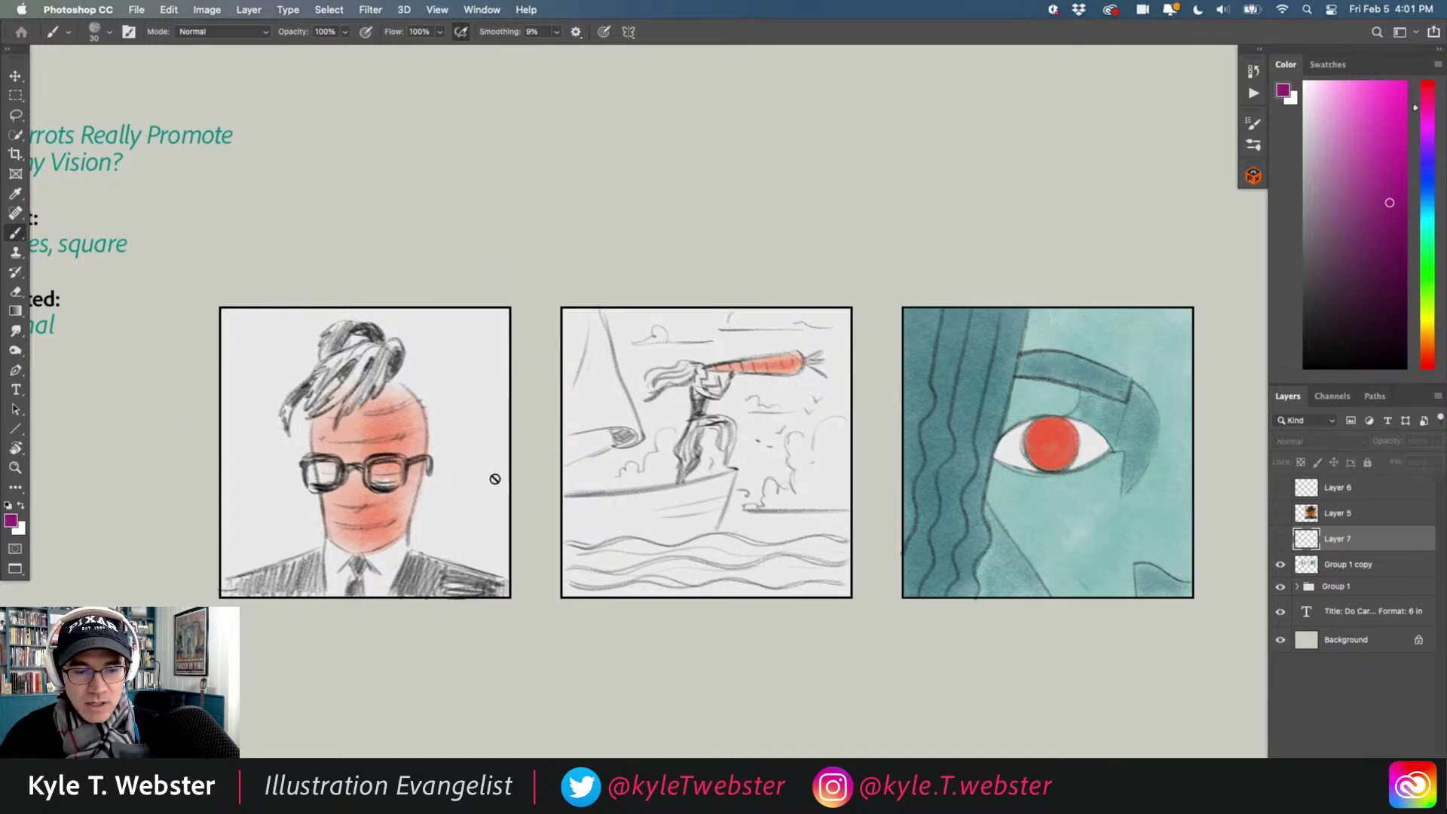
scroll(460, 477, left, 2)
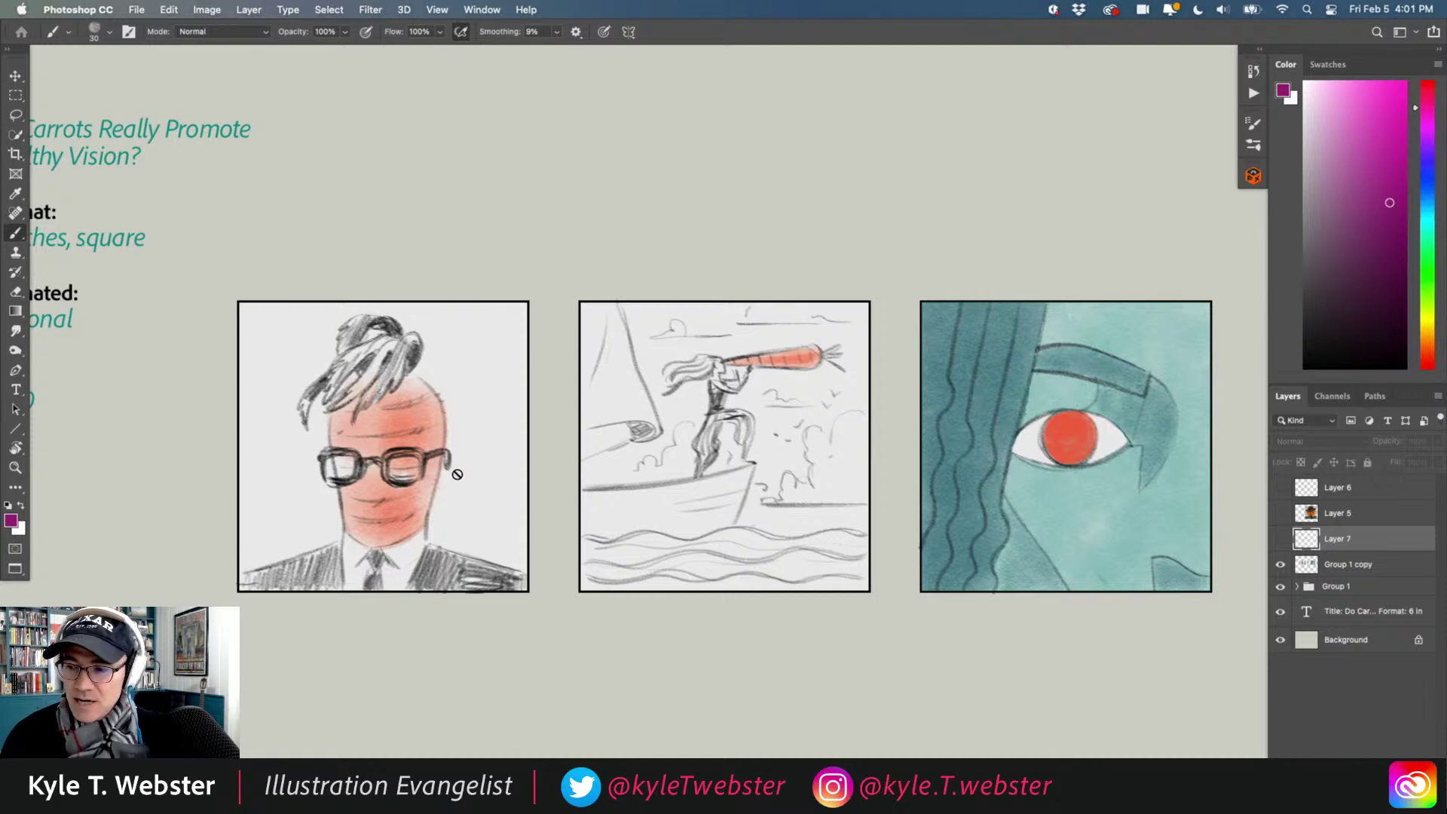
scroll(310, 502, left, 3)
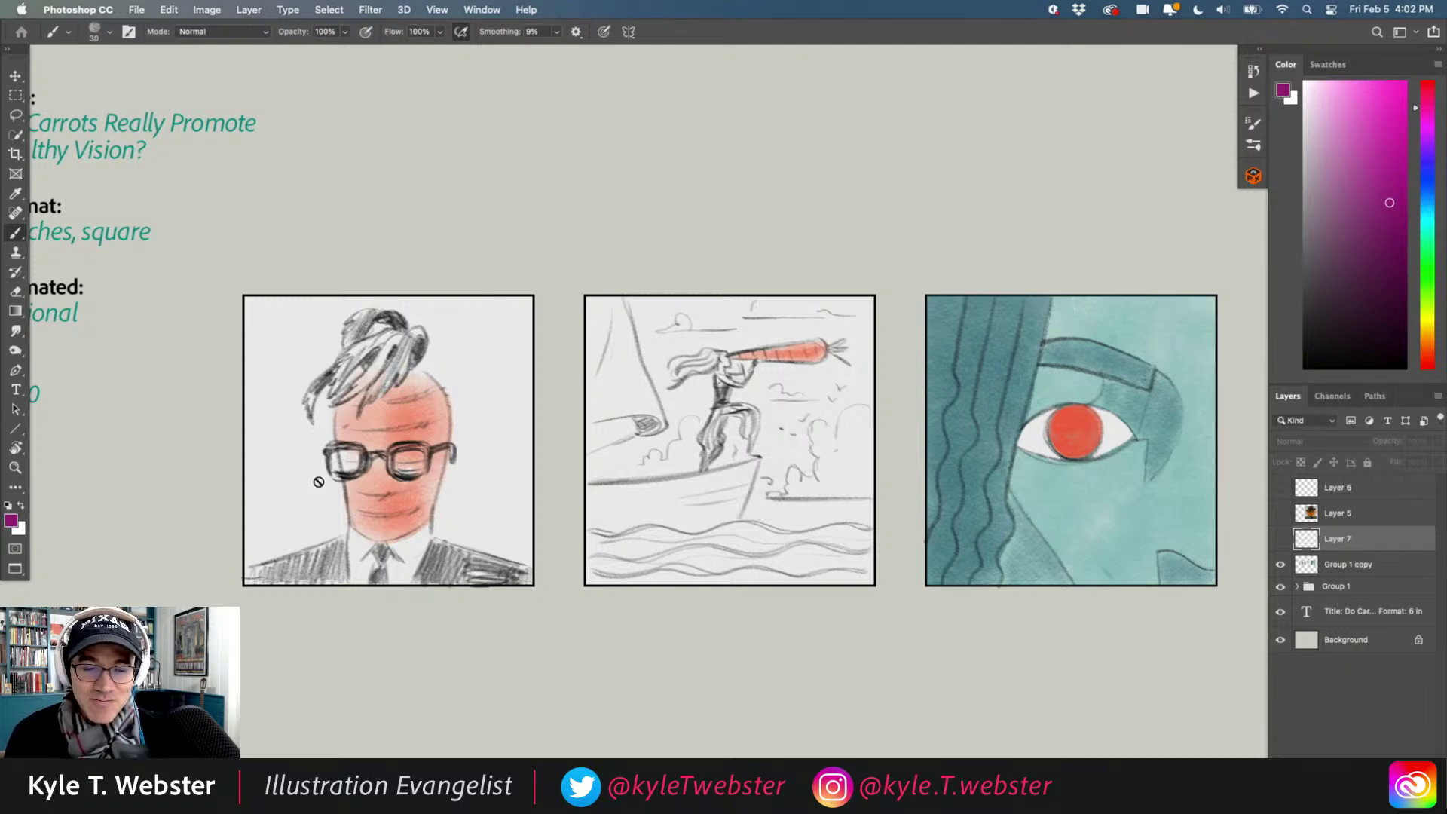
Switch to the carrot painting document, show the sketch on Layer 1 and set that layer's opacity to 90%.
key(ctrl+Tab)
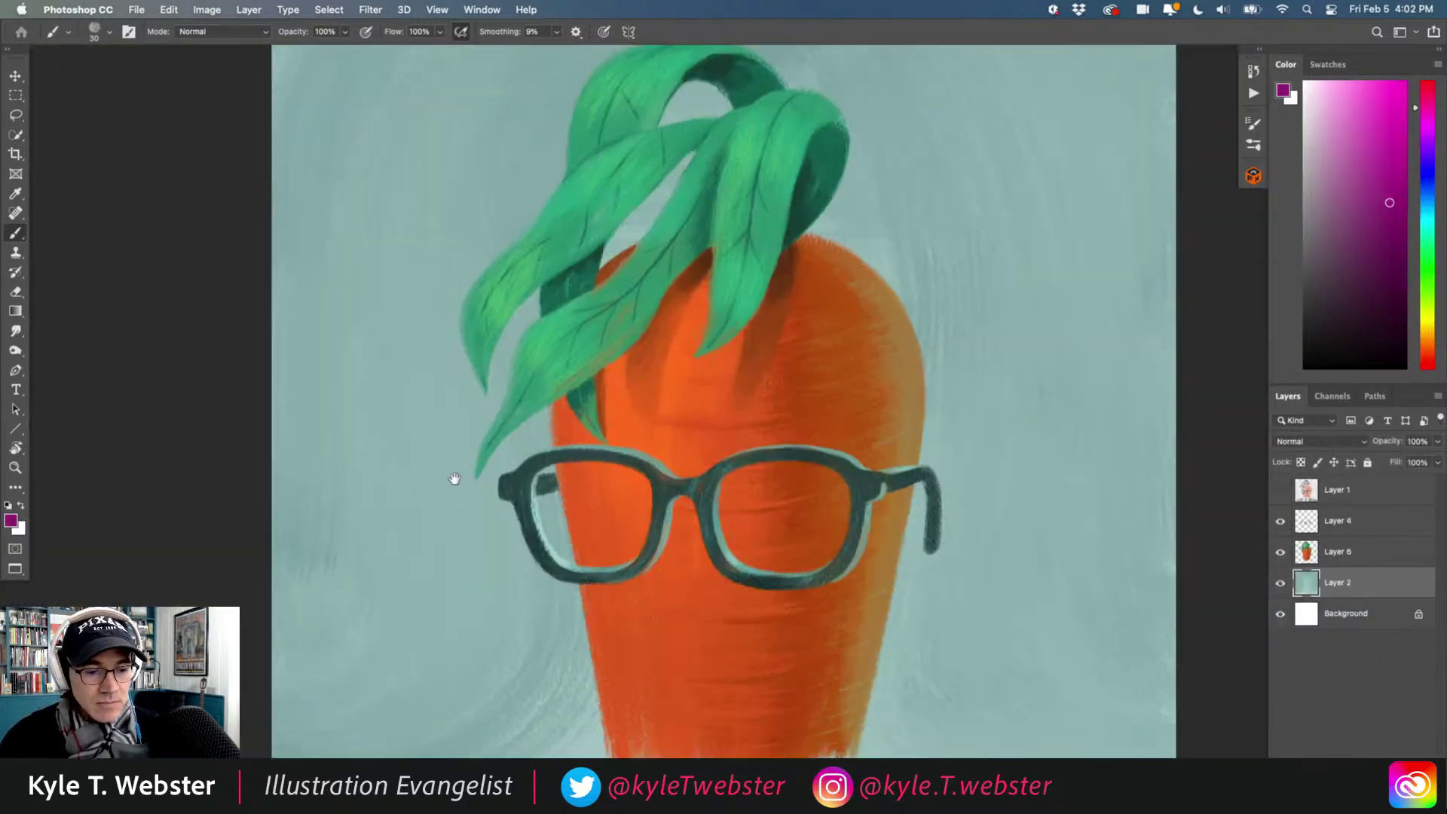
scroll(446, 452, down, 1)
scroll(446, 452, down, 1)
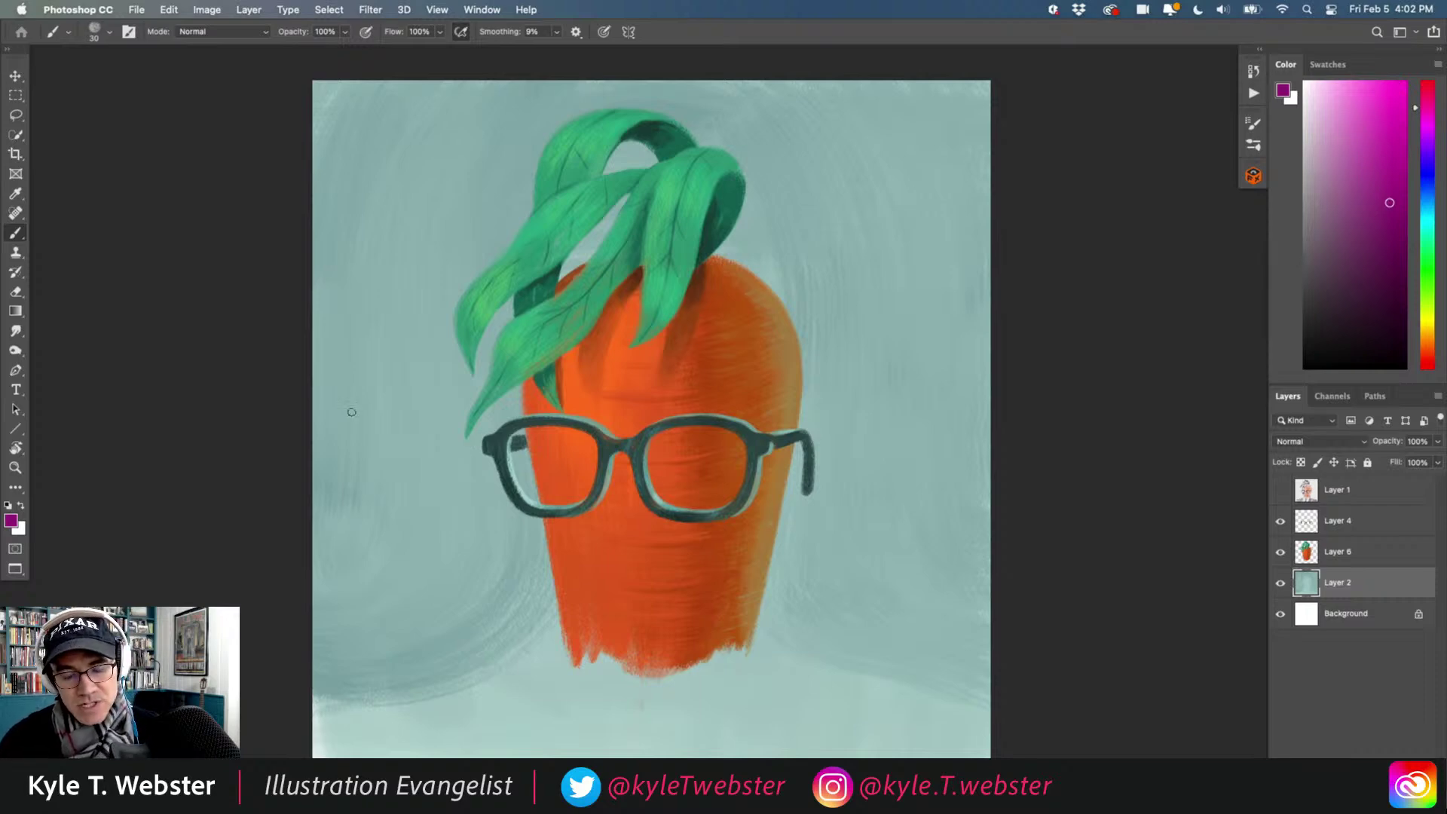
click(1280, 491)
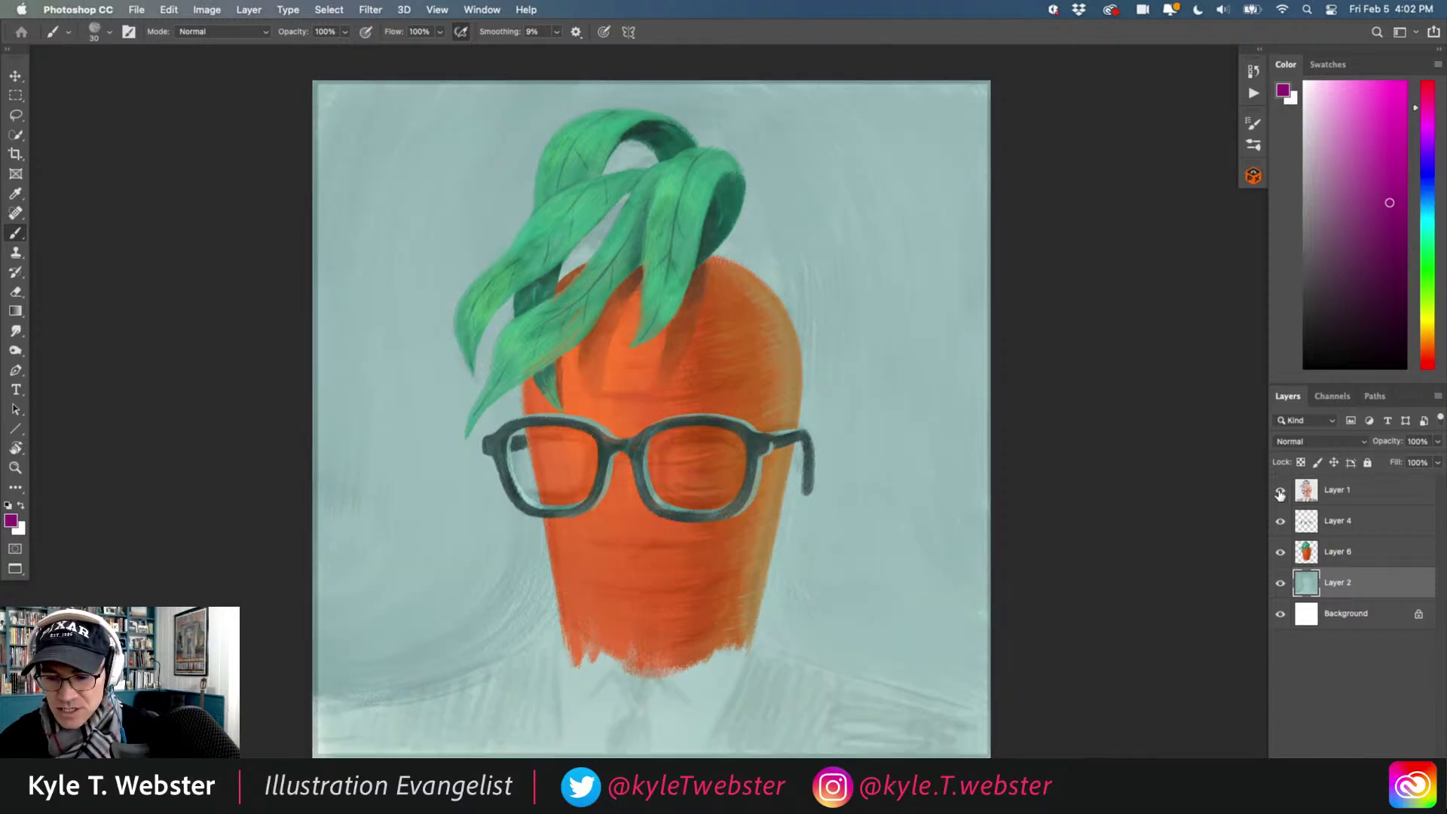
click(1309, 491)
click(1415, 441)
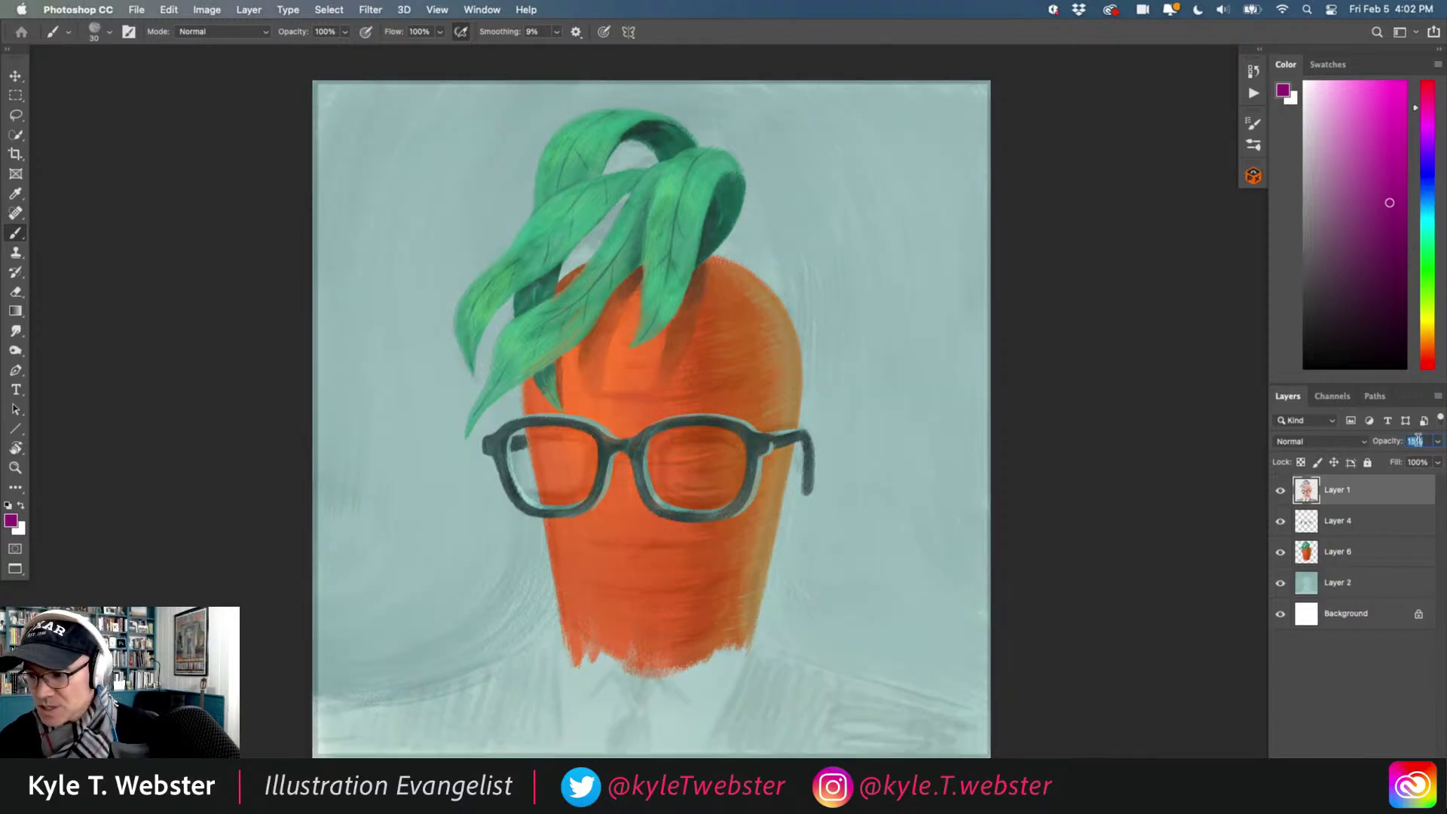
text(90)
key(Return)
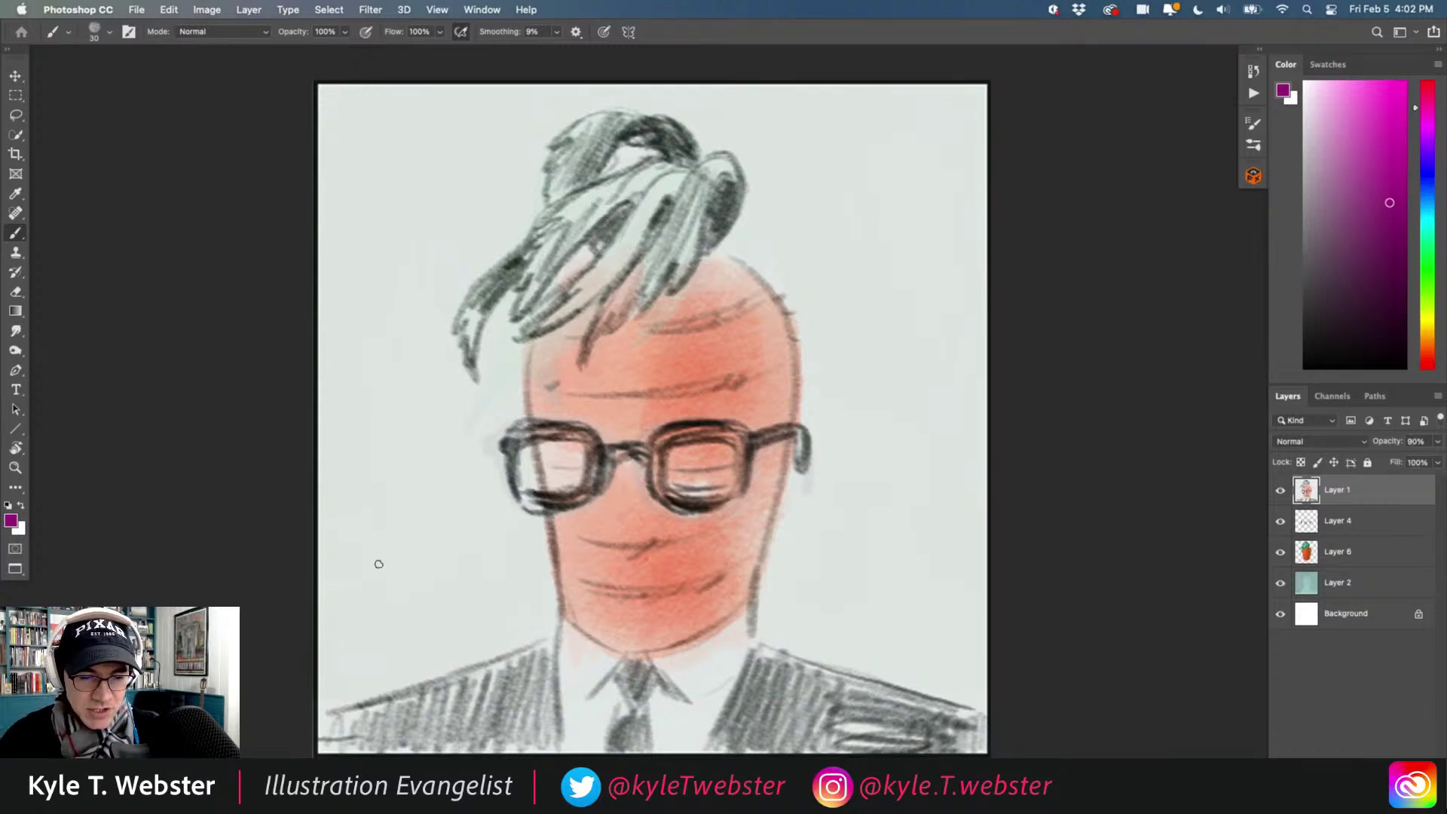
Hide the Layer 1 sketch, select Layer 6 and toggle its visibility to check the carrot against the background.
click(1279, 490)
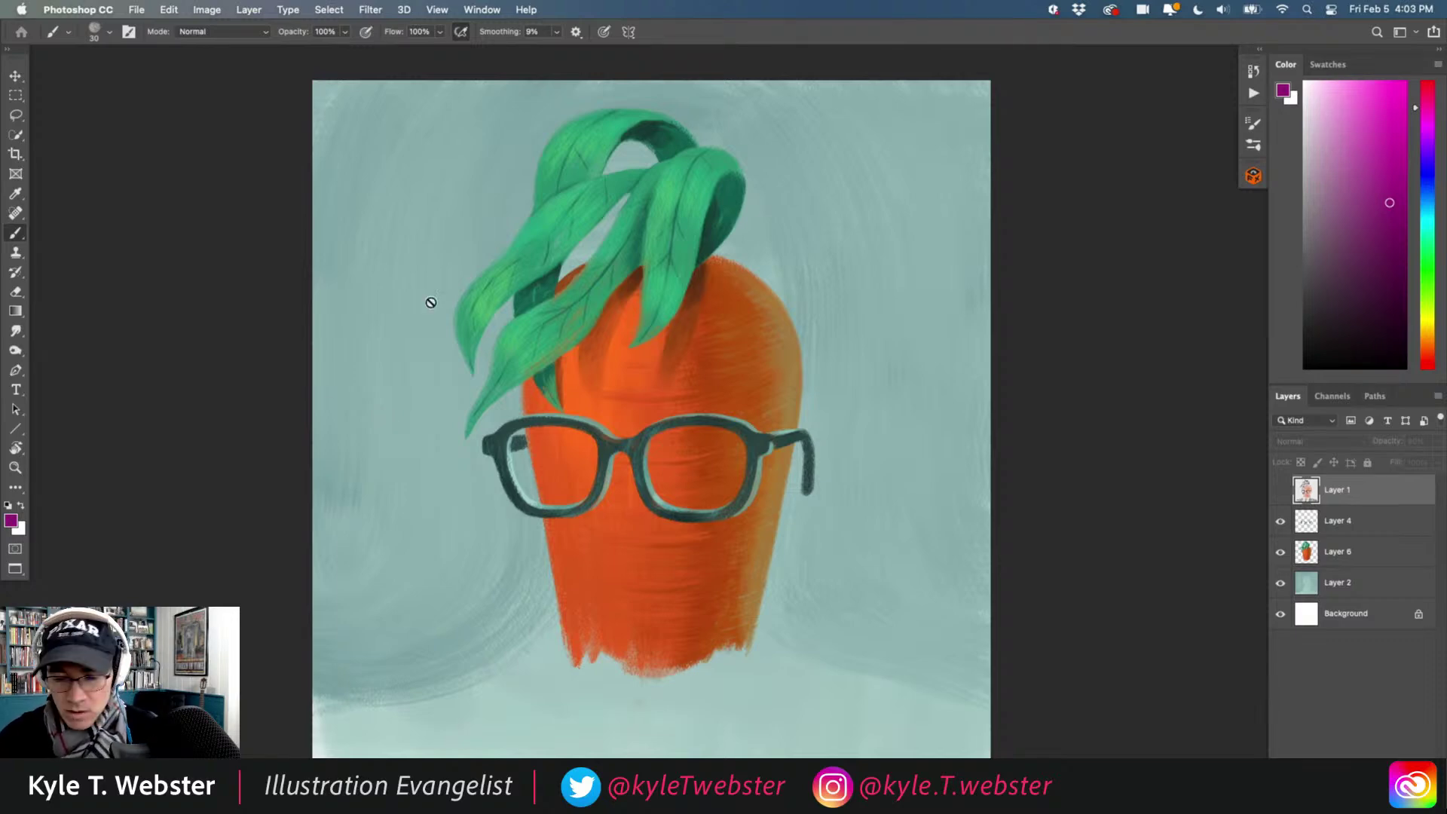
click(1307, 551)
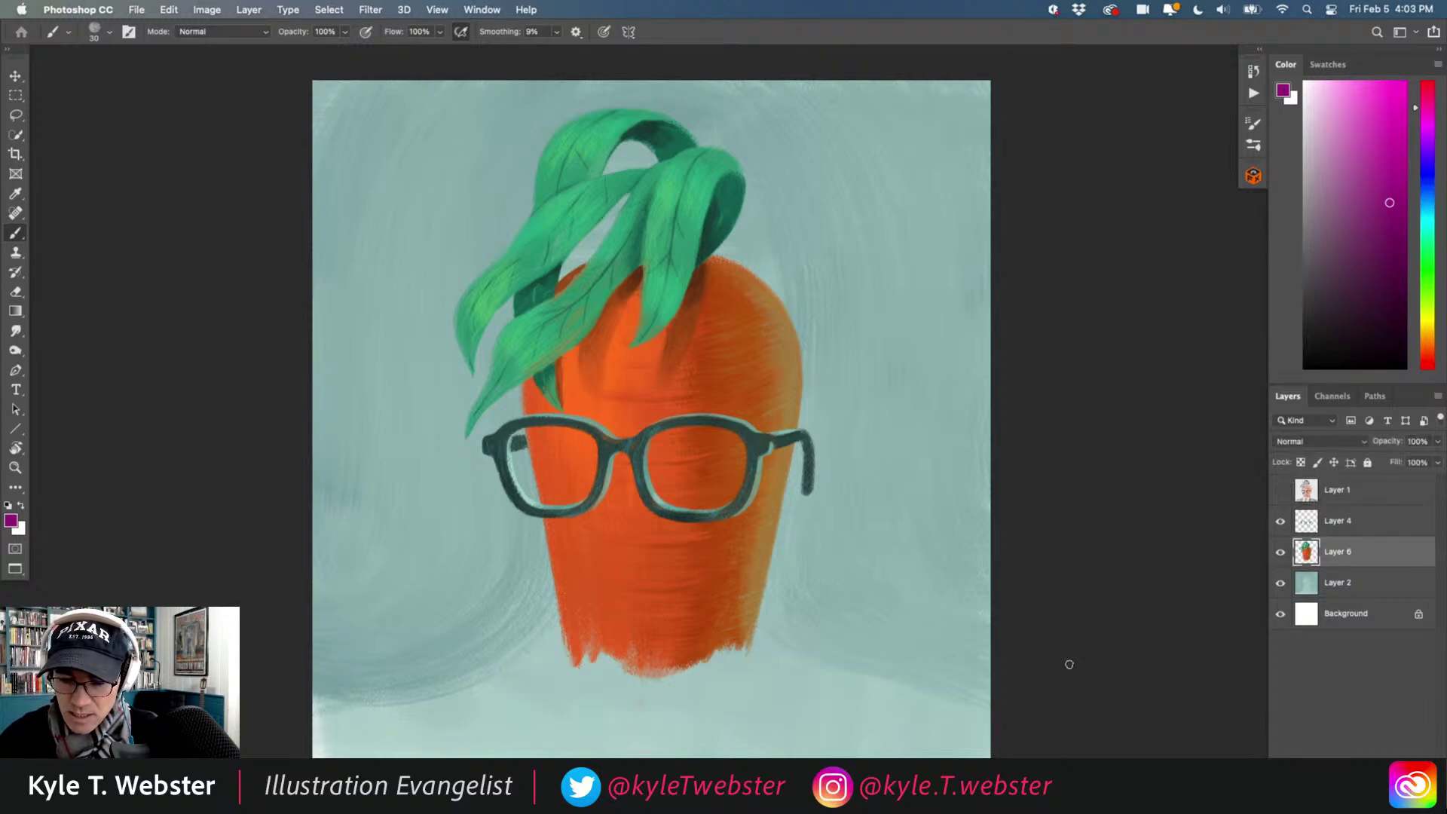
scroll(446, 538, down, 1)
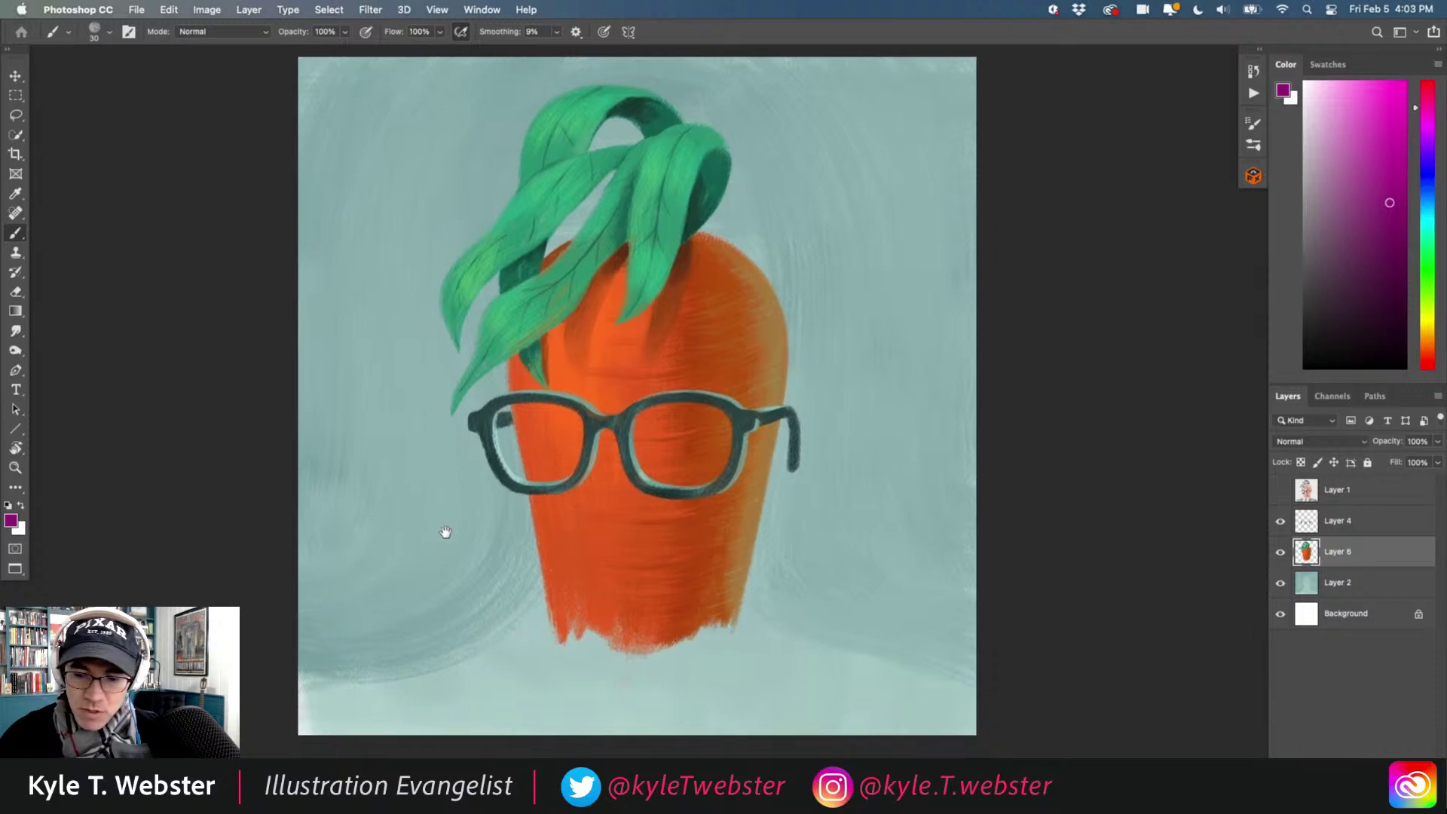
click(1280, 553)
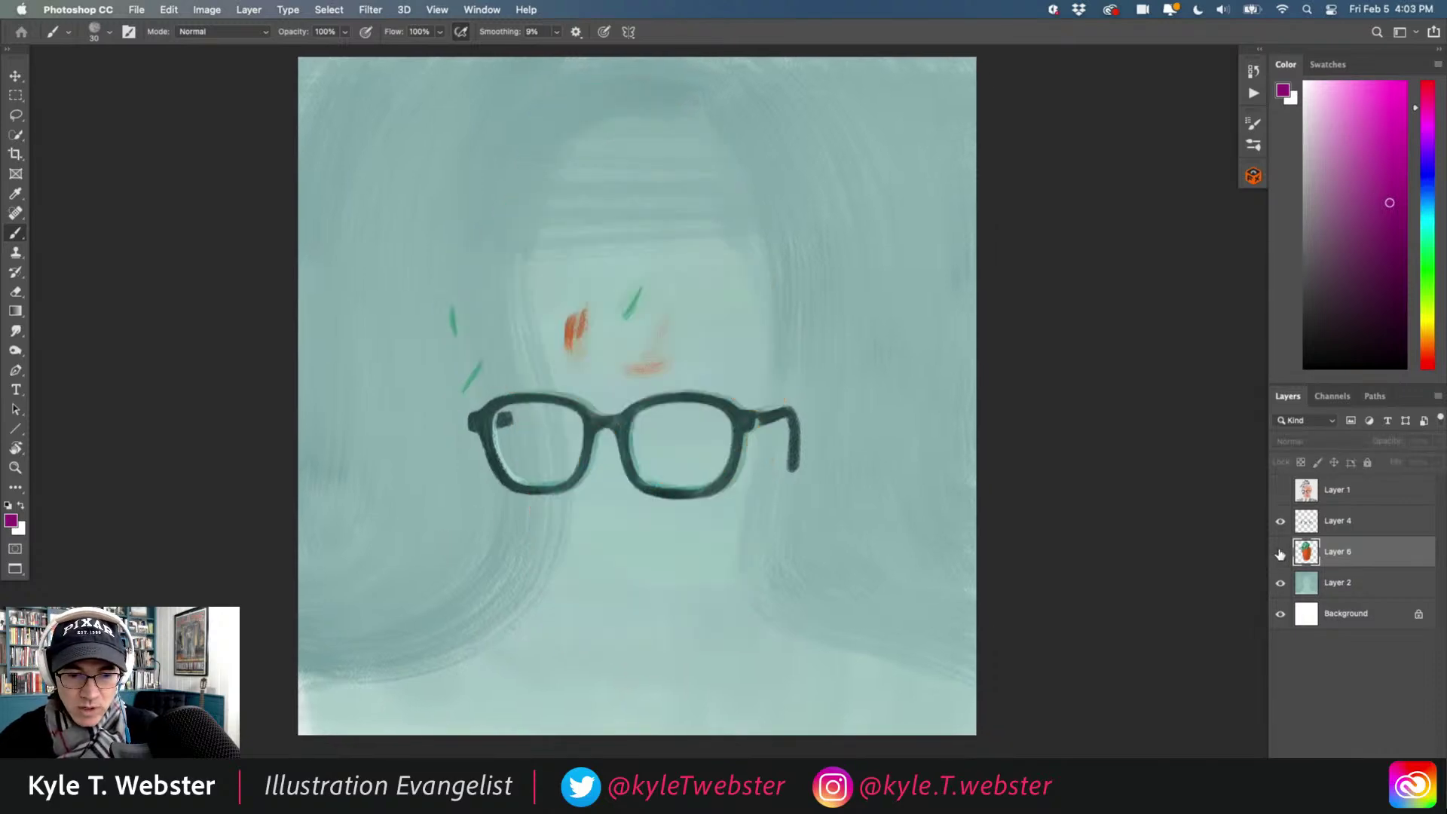
click(1281, 553)
click(1281, 552)
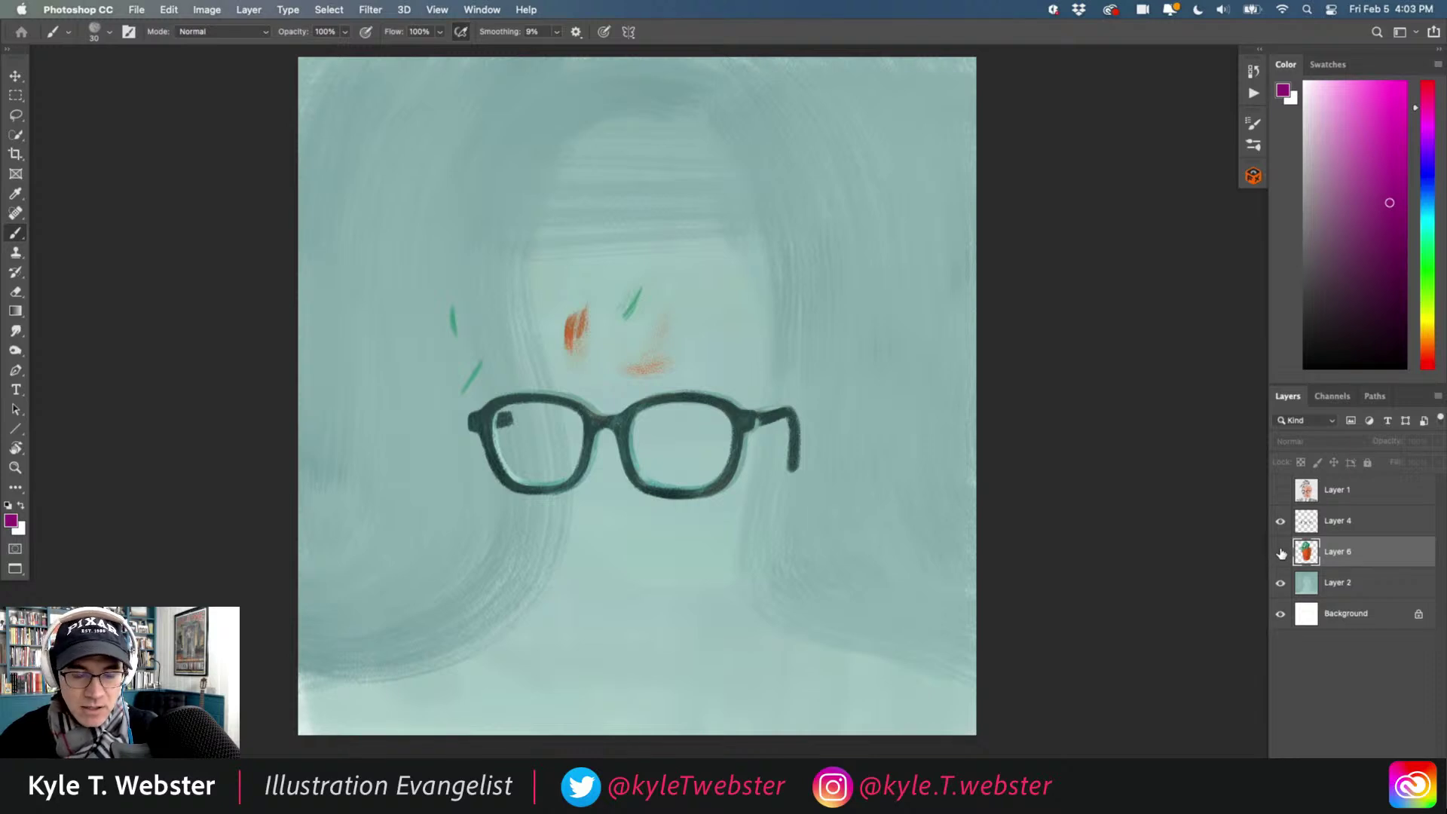
click(1280, 552)
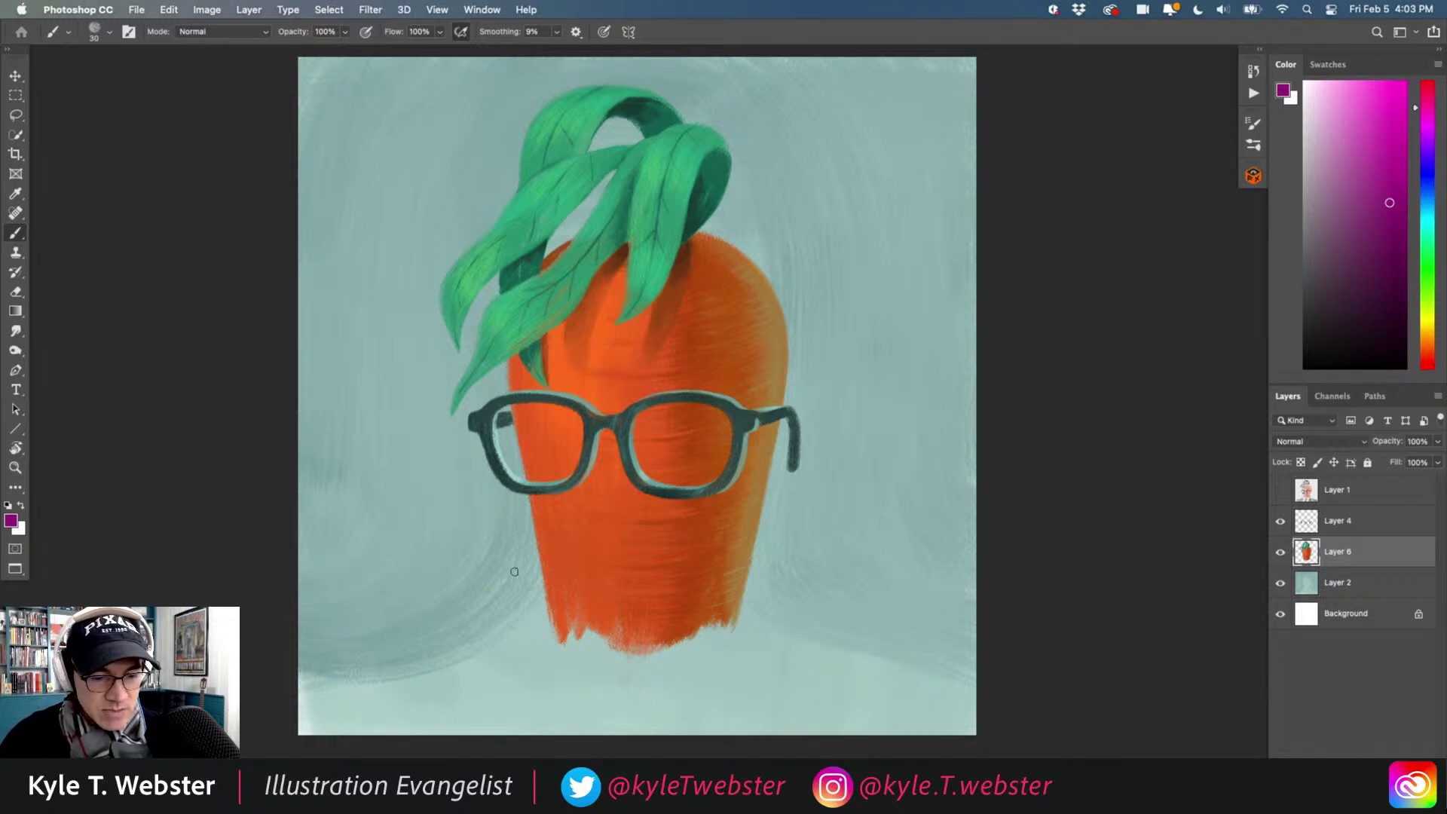
Choose the Kyle's Paintbox - Gouache G Edge brush from the Gouache set.
click(1252, 144)
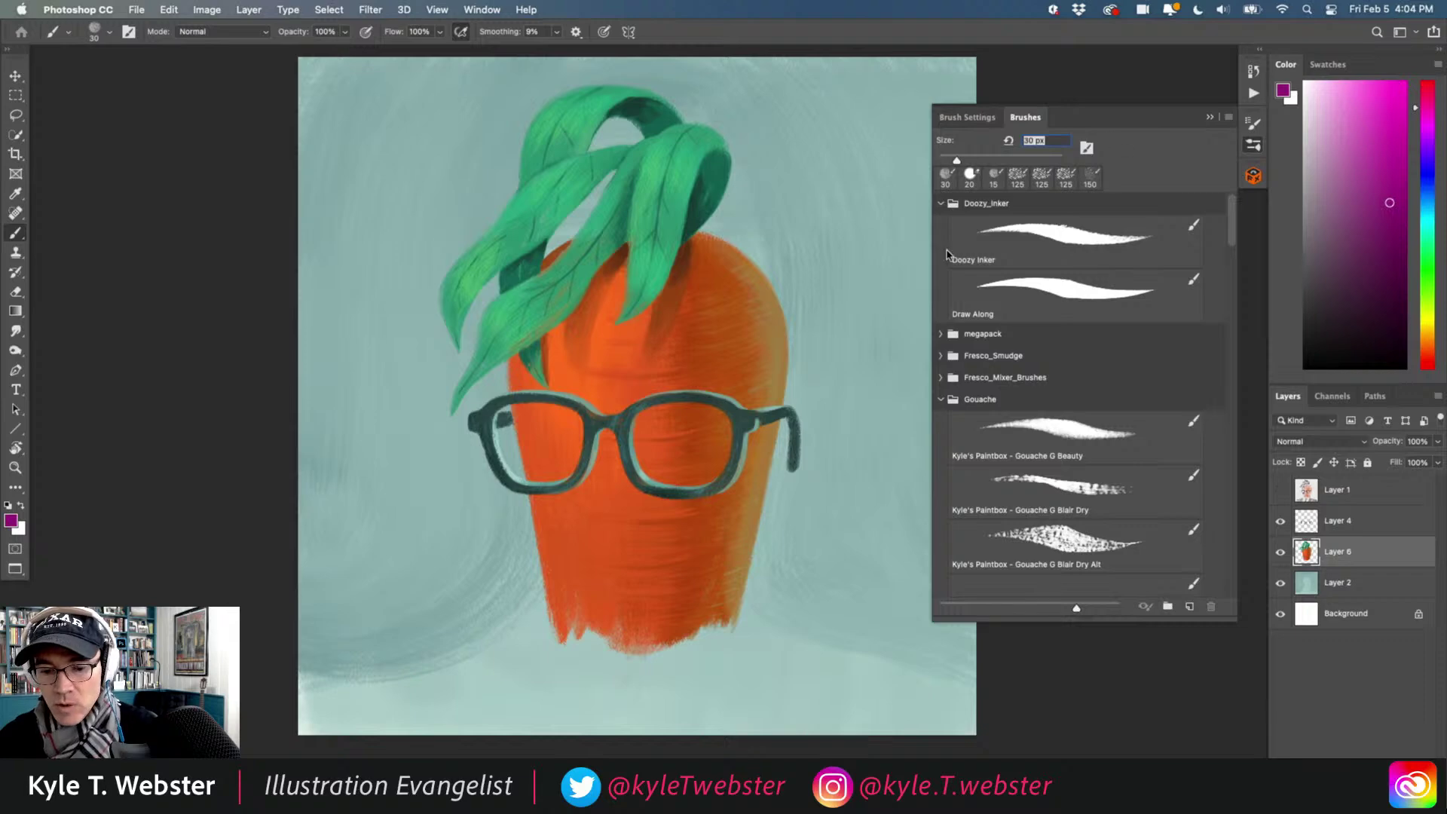
scroll(1224, 228, down, 5)
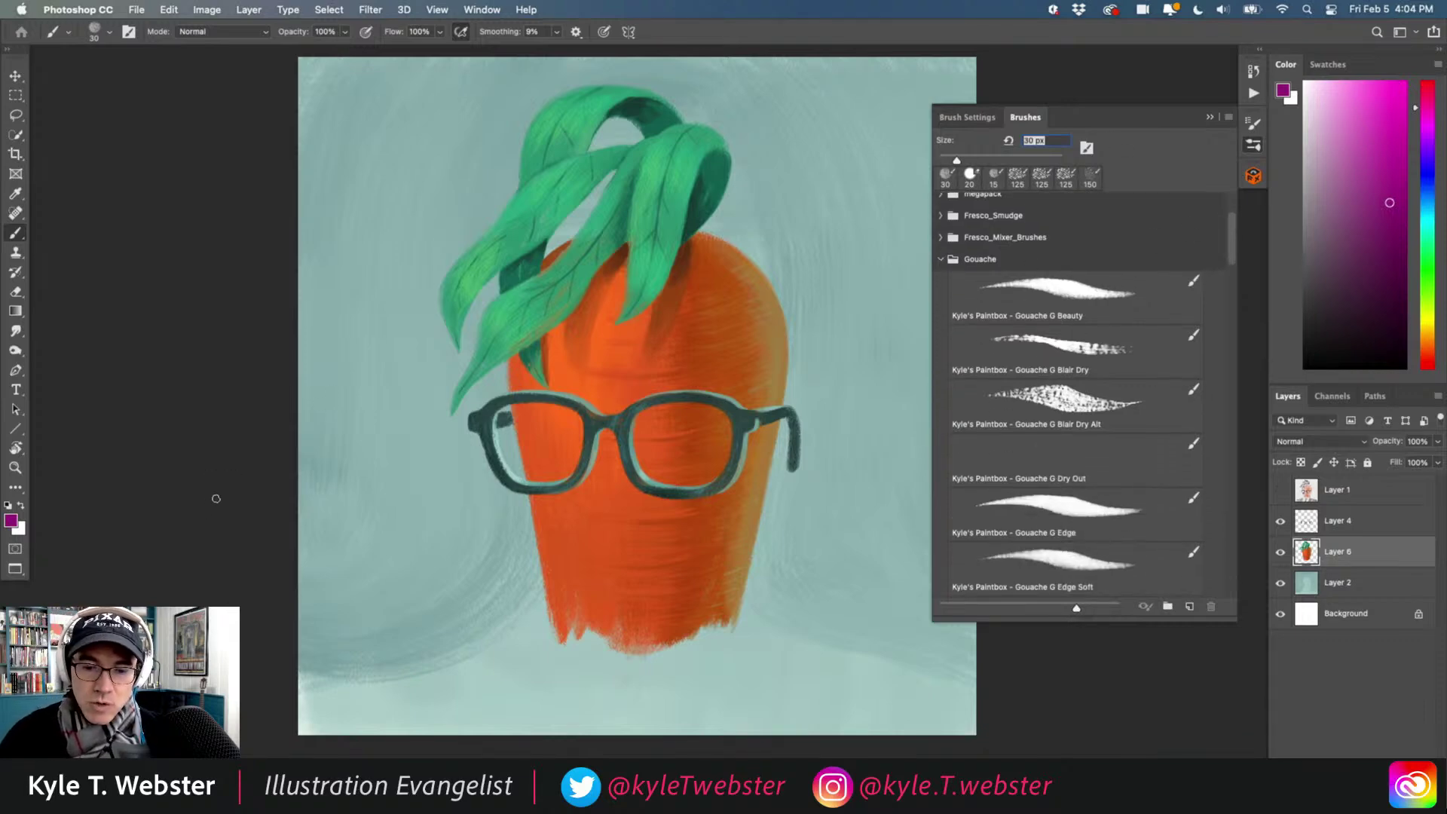
click(1228, 118)
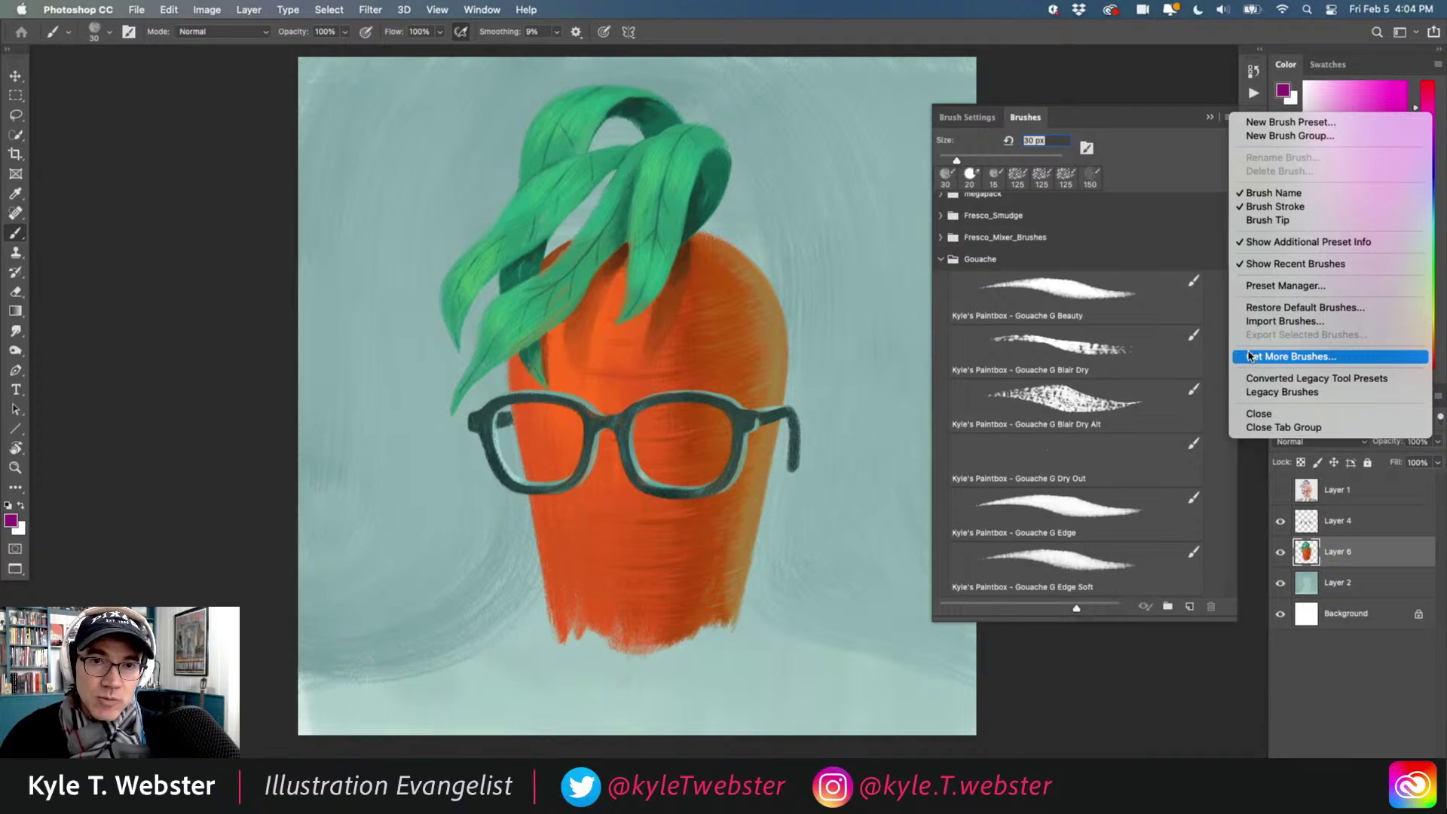
click(1169, 165)
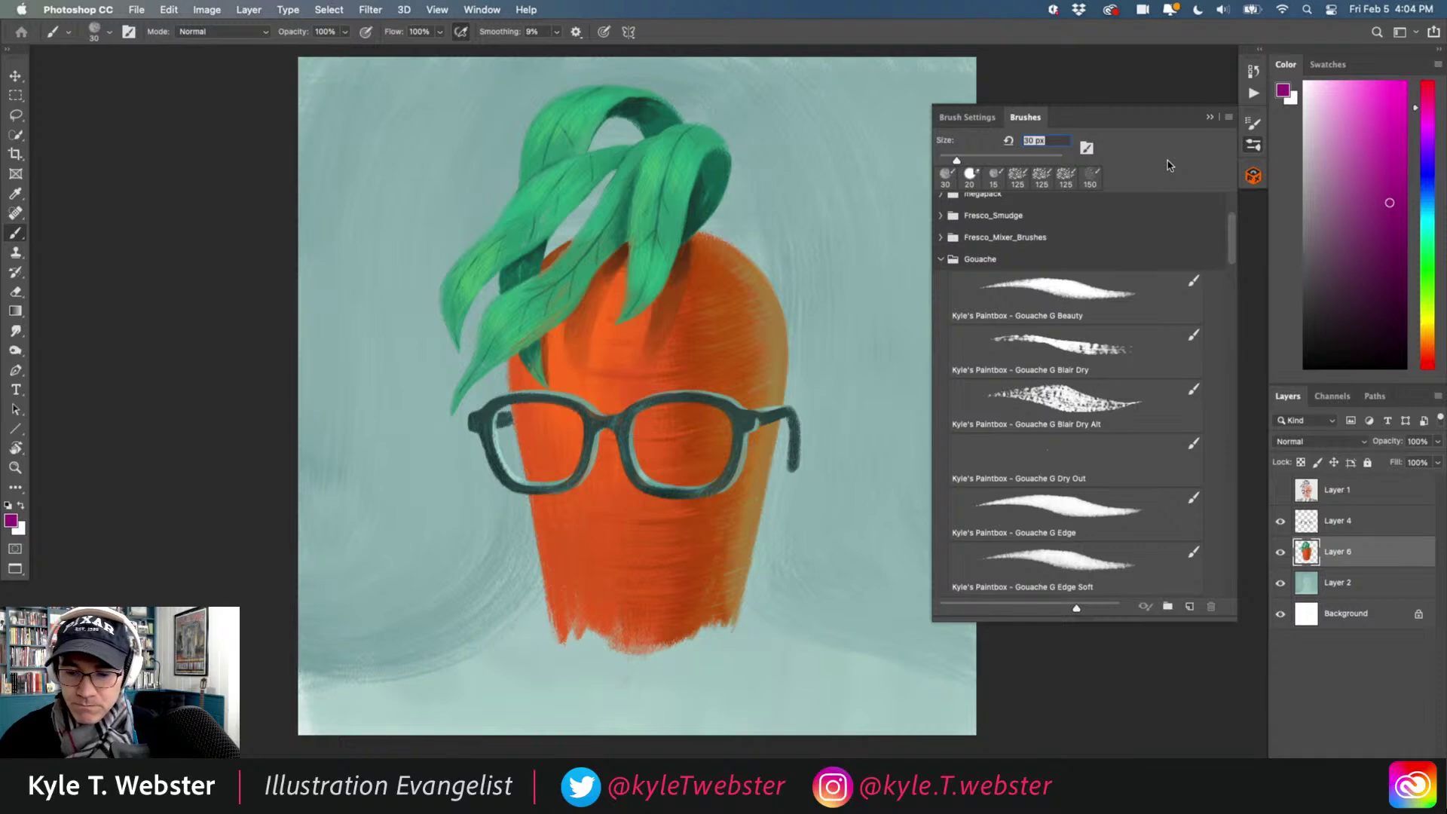
drag(1233, 248, 1233, 262)
click(1042, 386)
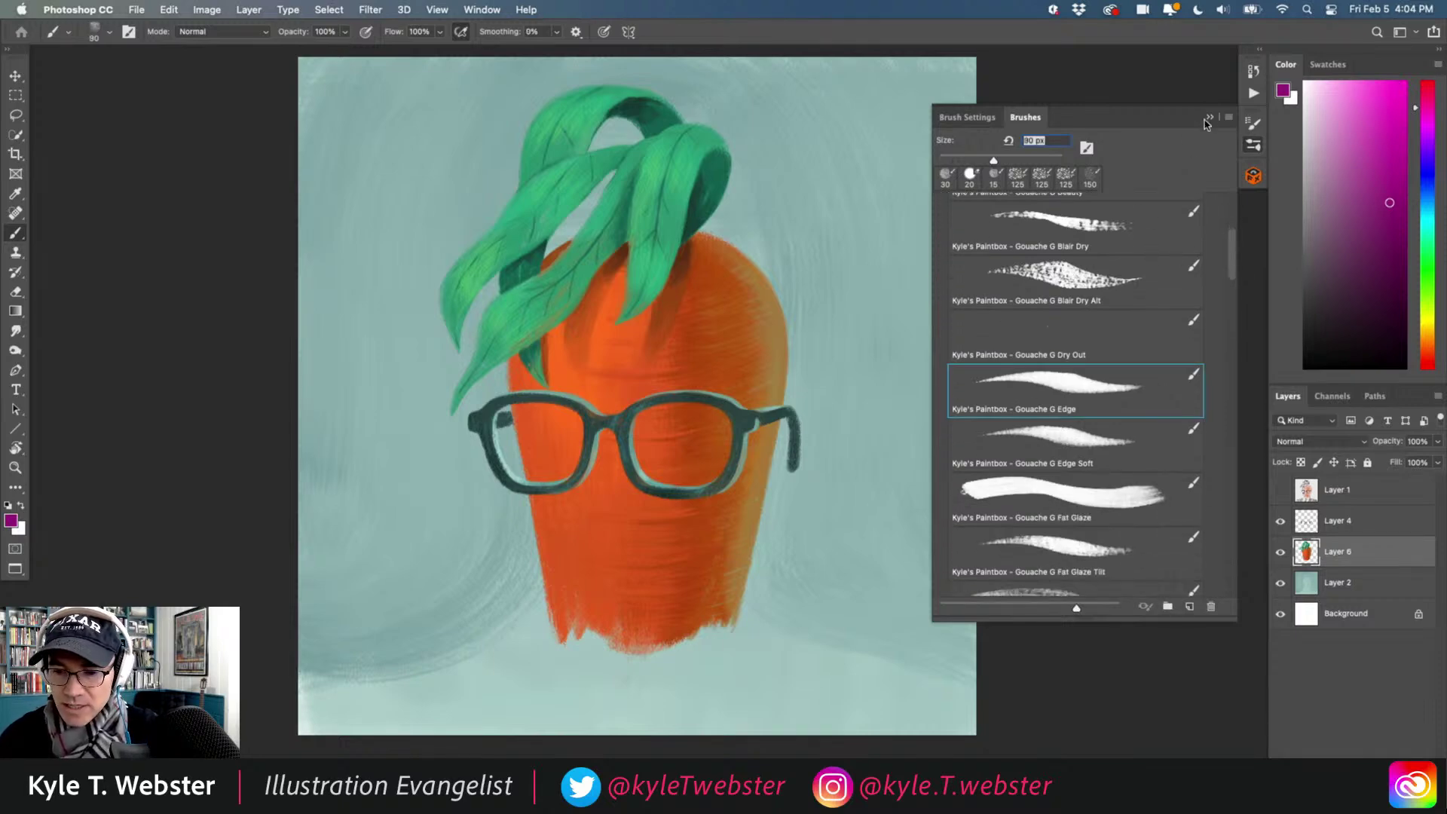
click(1208, 118)
Sample the dark color of the glasses frame and paint a curved shoulder line on each side of the carrot's base.
alt+click(592, 421)
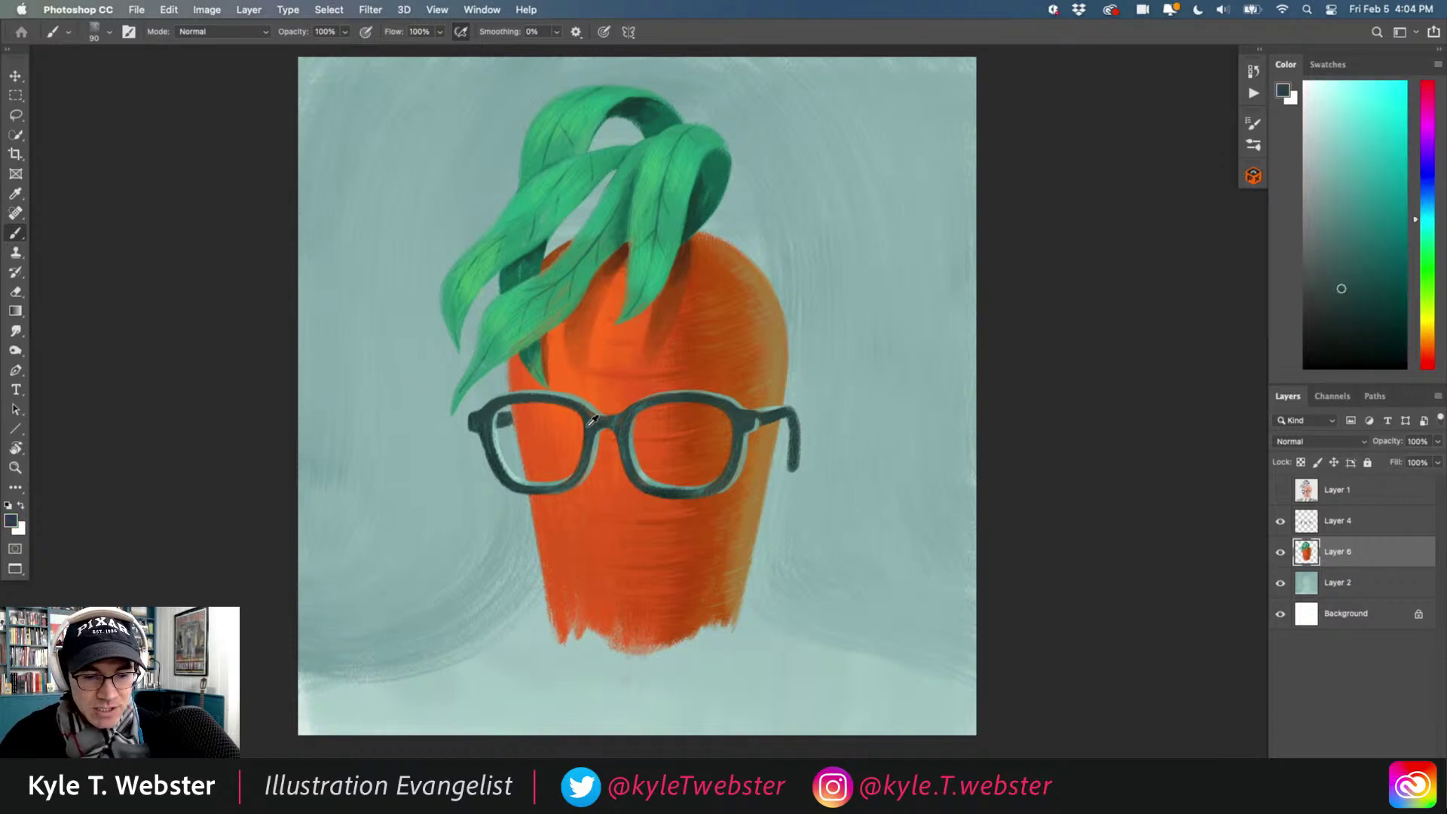
drag(519, 551, 533, 488)
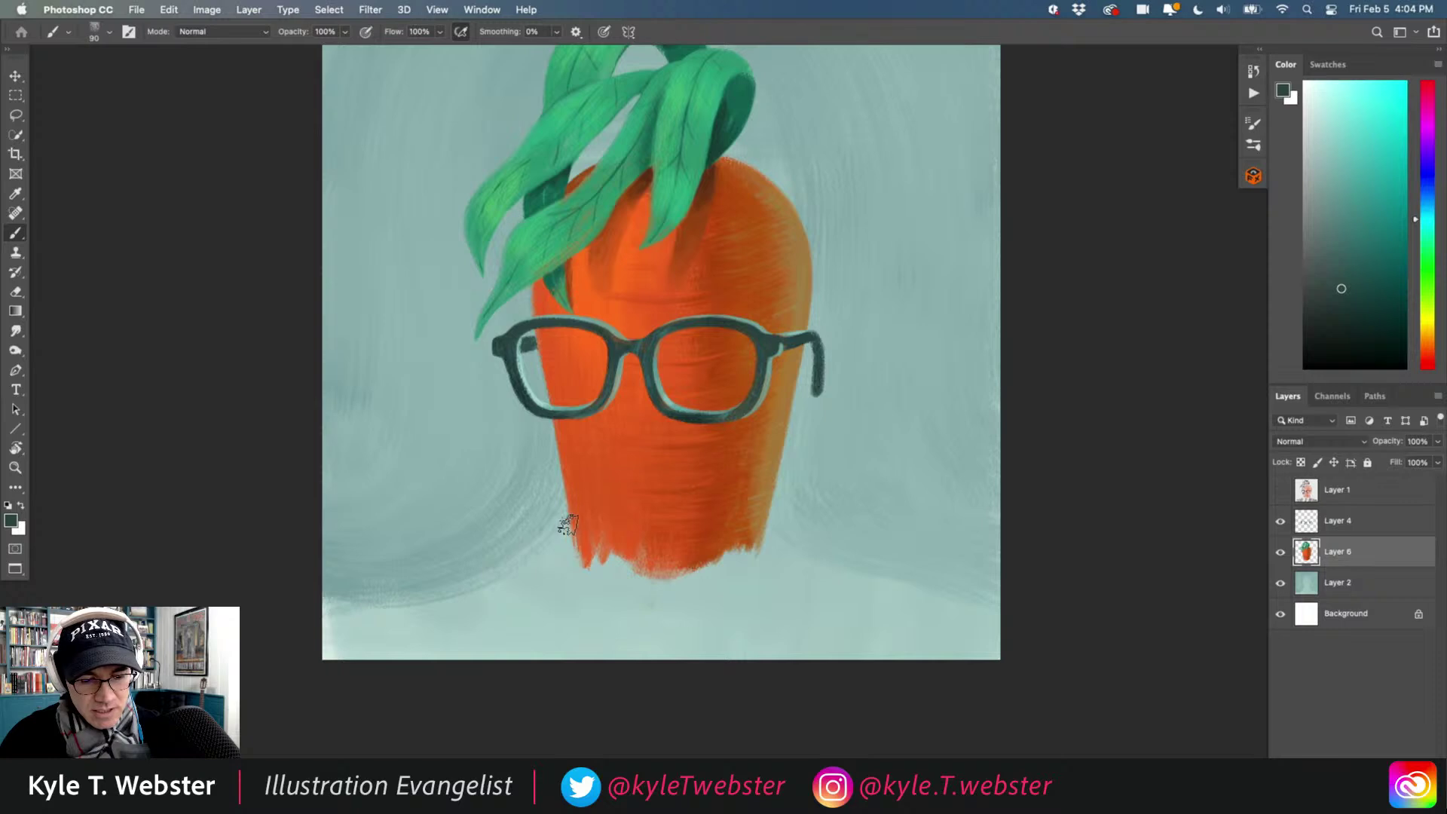
drag(527, 560, 570, 523)
drag(516, 571, 295, 629)
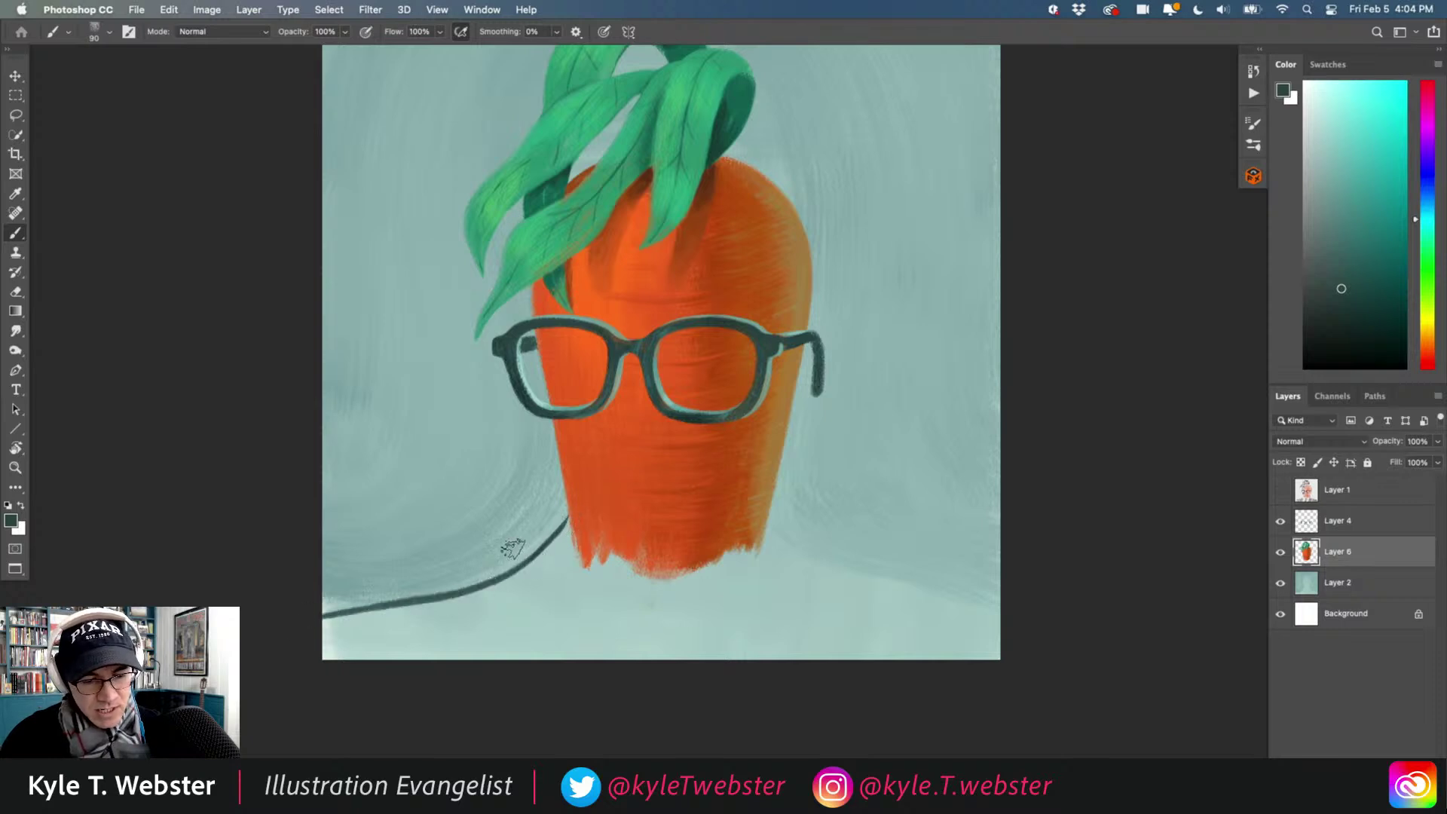
mouse_move(770, 521)
mouse_down()
mouse_move(840, 571)
mouse_move(1009, 611)
mouse_up()
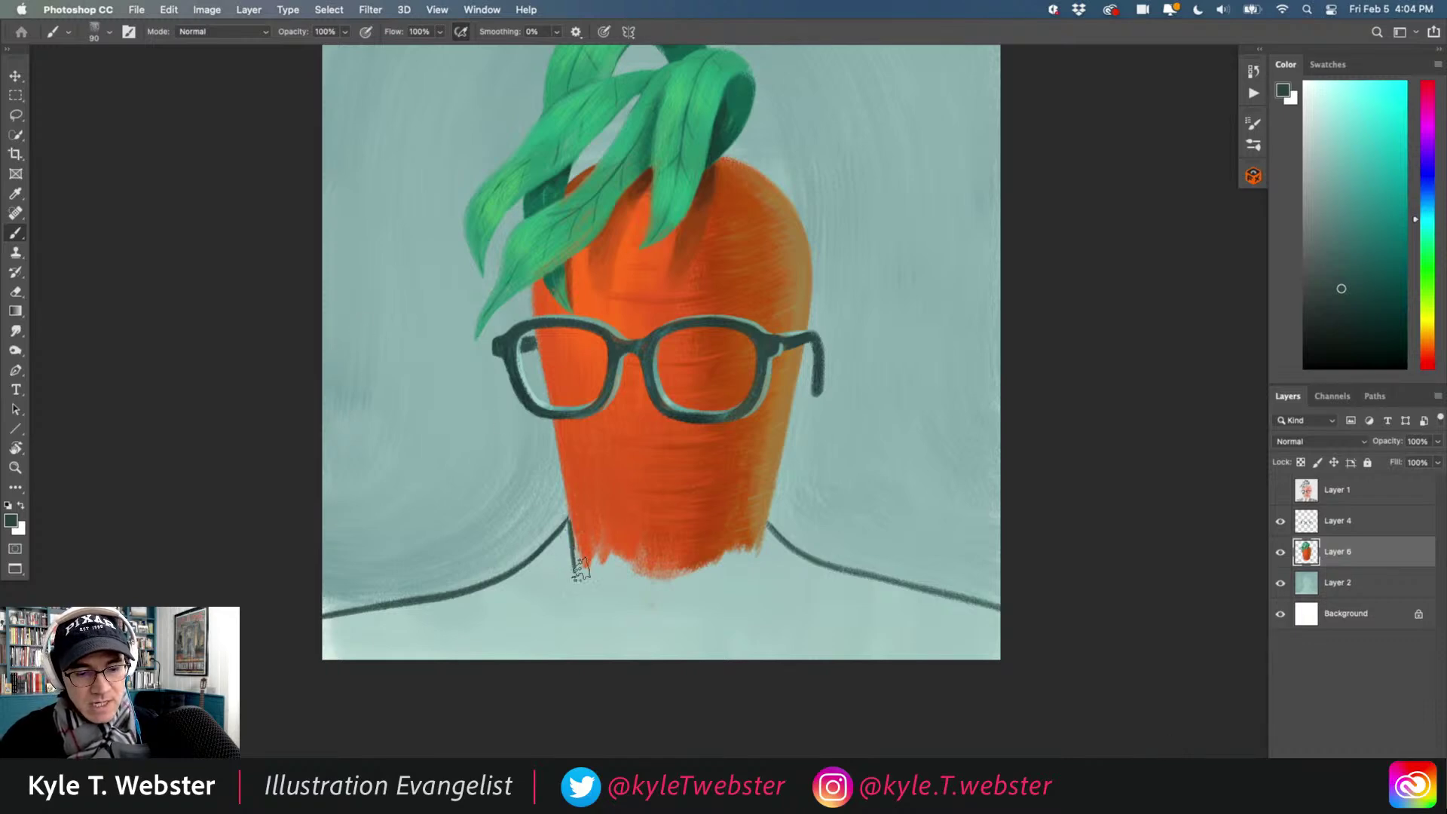
Paint the jacket's left lapel edge down to the canvas bottom and thicken the left shoulder line.
drag(571, 518, 601, 701)
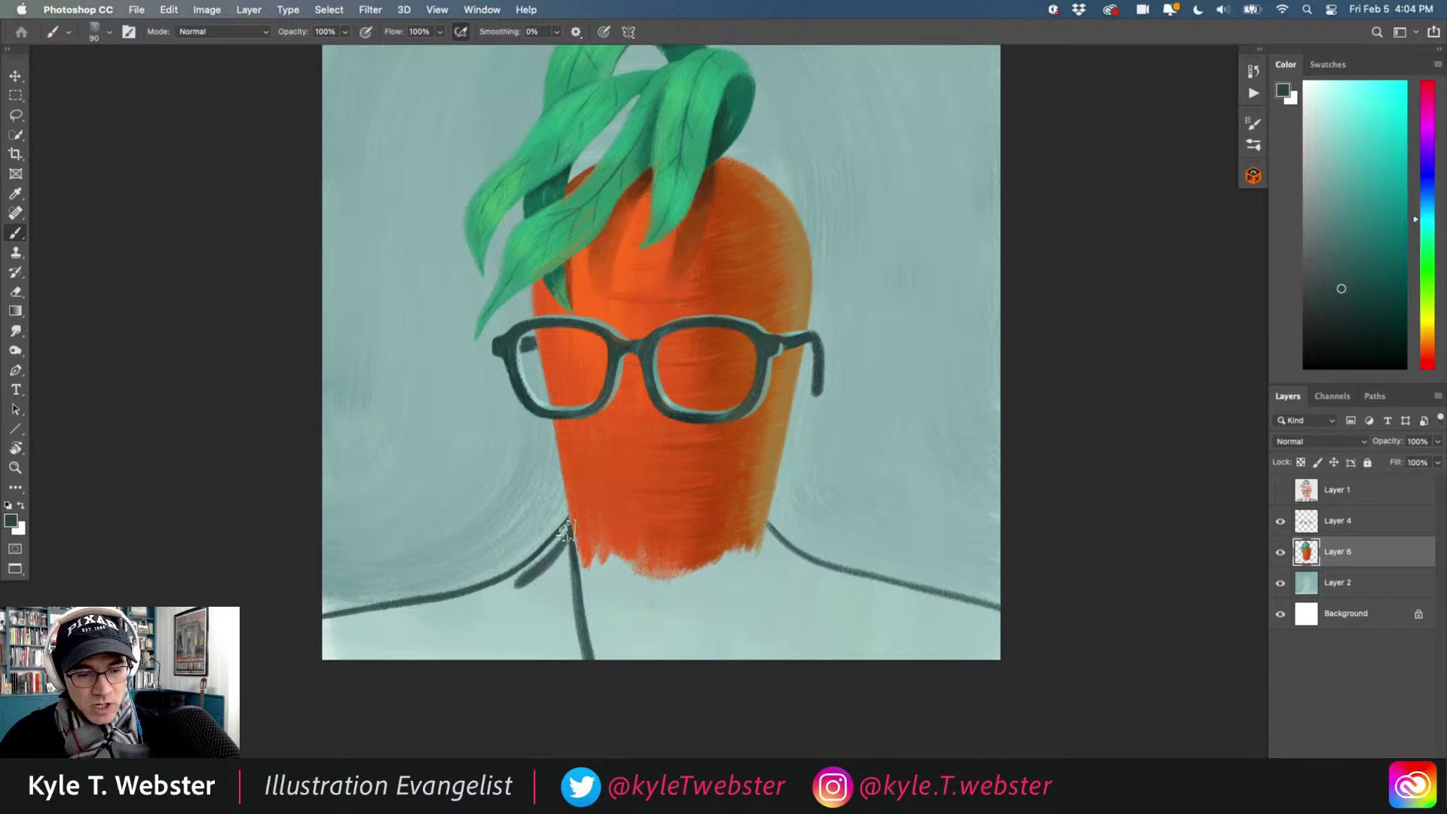
mouse_move(569, 520)
mouse_down()
mouse_move(528, 572)
mouse_move(410, 617)
mouse_up()
drag(548, 549, 452, 612)
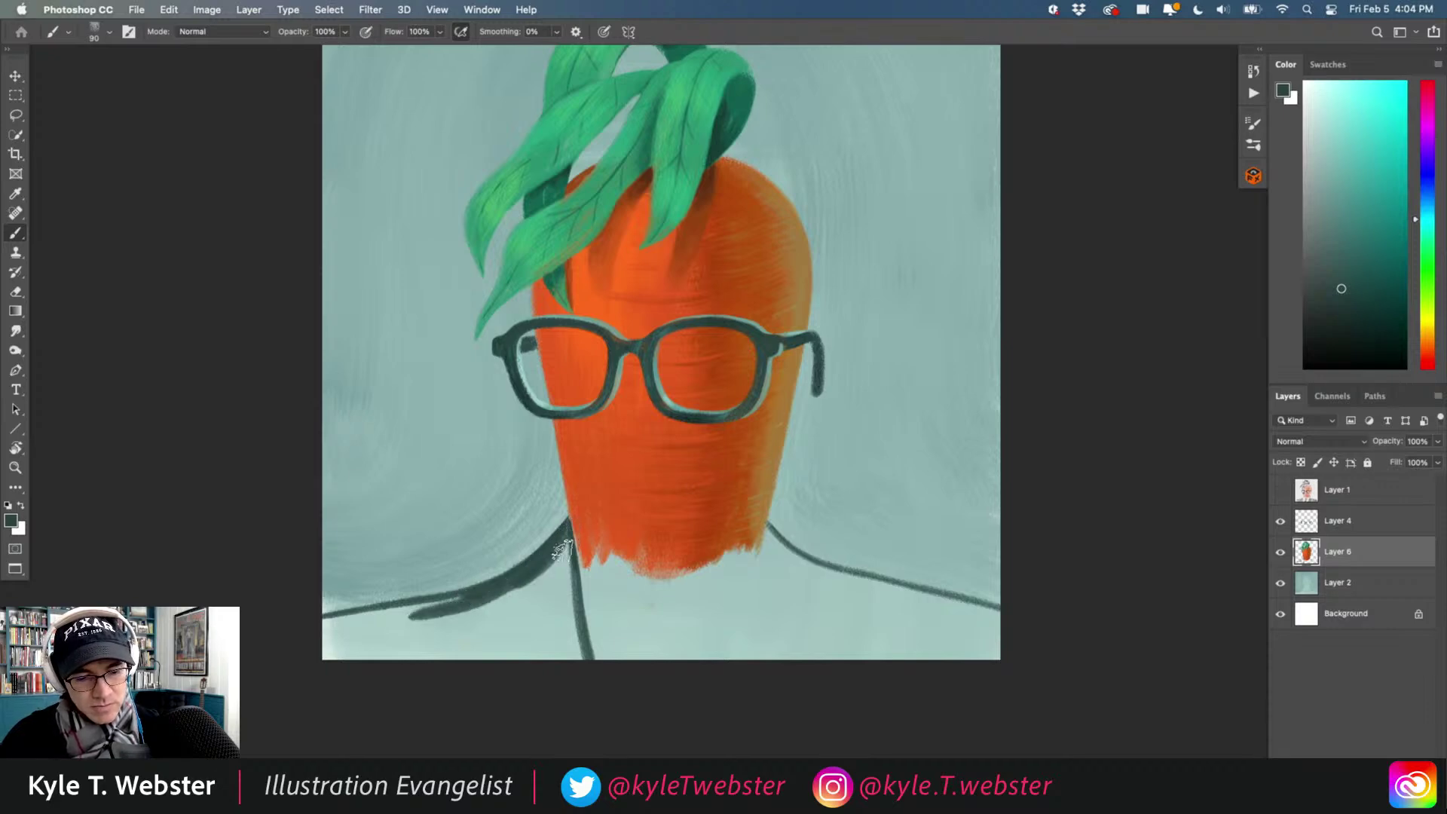
drag(567, 523, 578, 636)
drag(515, 584, 380, 612)
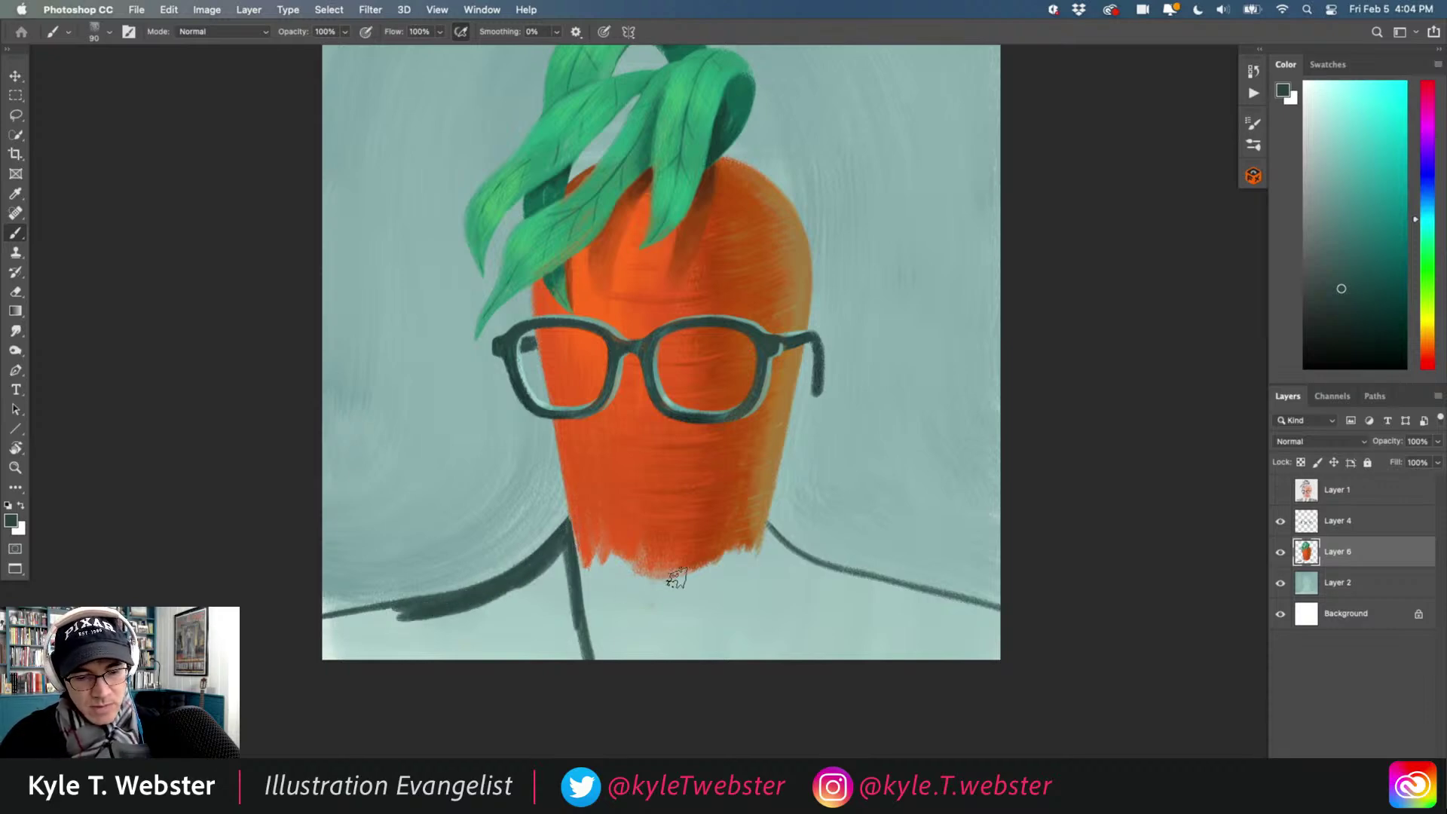
Paint and thicken the jacket's right lapel edge, and add broad strokes beneath the right shoulder line.
drag(768, 523, 709, 659)
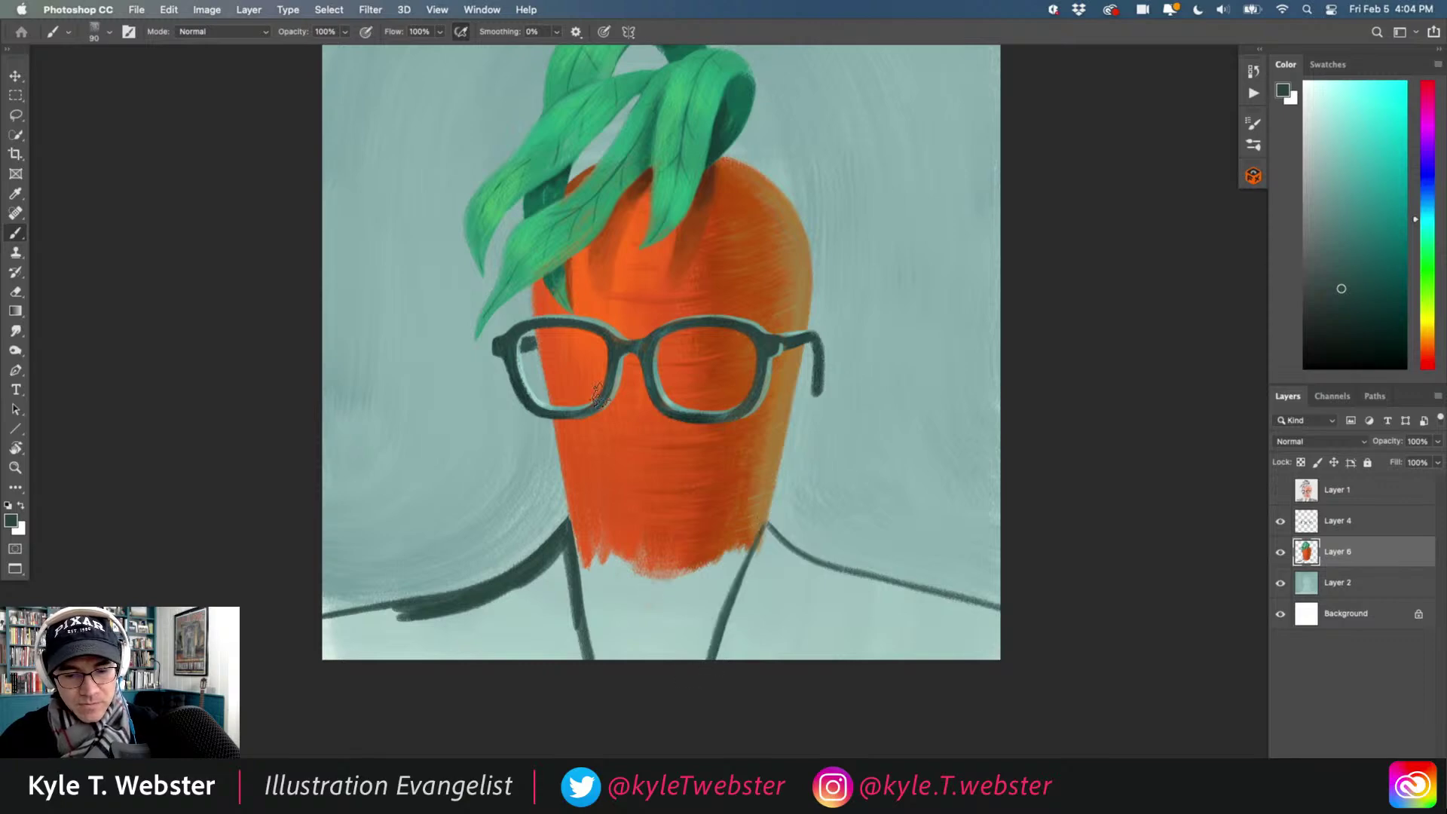
drag(777, 528, 720, 660)
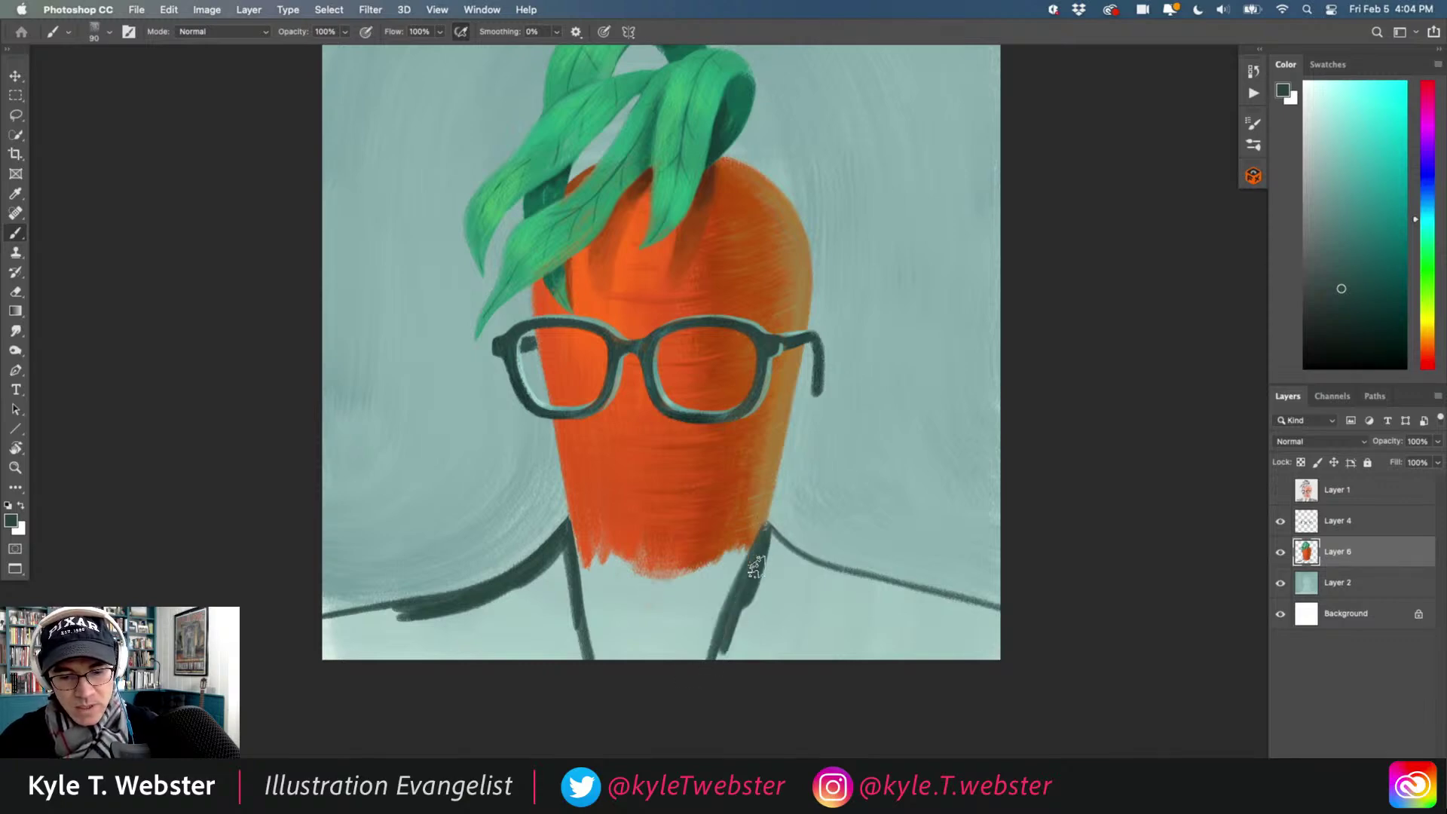
drag(755, 561, 735, 661)
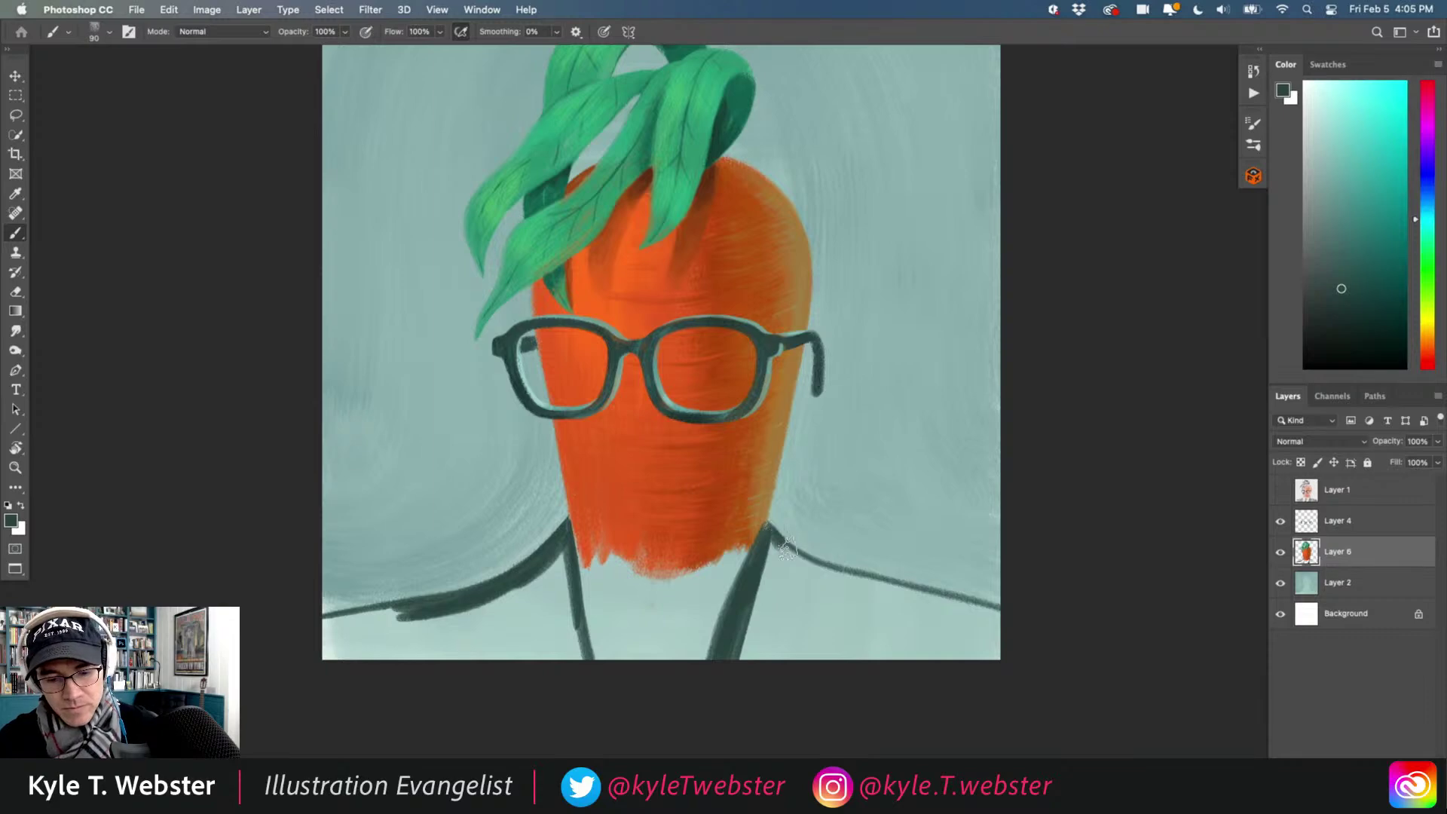
mouse_move(787, 548)
mouse_down()
mouse_move(1008, 616)
mouse_move(840, 612)
mouse_move(995, 642)
mouse_up()
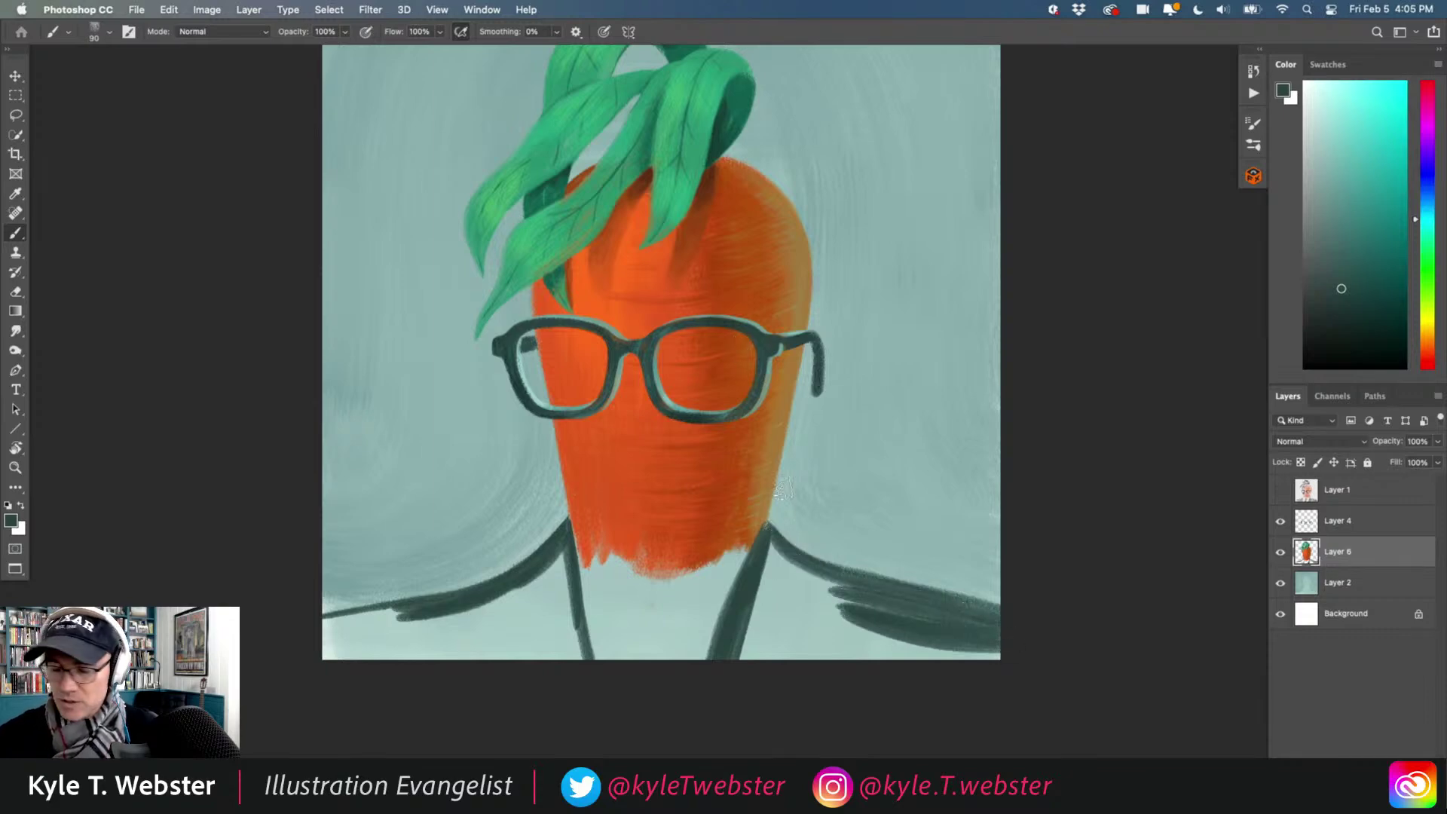
Enlarge the brush to 150 px and fill both sides of the jacket with the dark color.
key(bracketright)
key(bracketright)
key(bracketright)
mouse_move(776, 554)
mouse_down()
mouse_move(762, 650)
mouse_move(777, 552)
mouse_move(756, 661)
mouse_move(838, 593)
mouse_move(775, 654)
mouse_move(815, 579)
mouse_move(766, 661)
mouse_move(786, 590)
mouse_move(764, 617)
mouse_move(775, 555)
mouse_move(825, 589)
mouse_move(809, 572)
mouse_move(1028, 645)
mouse_move(872, 647)
mouse_move(998, 650)
mouse_move(945, 657)
mouse_move(870, 633)
mouse_move(907, 646)
mouse_move(865, 638)
mouse_move(817, 663)
mouse_move(841, 607)
mouse_move(864, 625)
mouse_move(790, 577)
mouse_move(991, 644)
mouse_move(847, 623)
mouse_move(1035, 657)
mouse_move(907, 631)
mouse_move(1013, 631)
mouse_move(744, 565)
mouse_move(780, 571)
mouse_move(741, 636)
mouse_up()
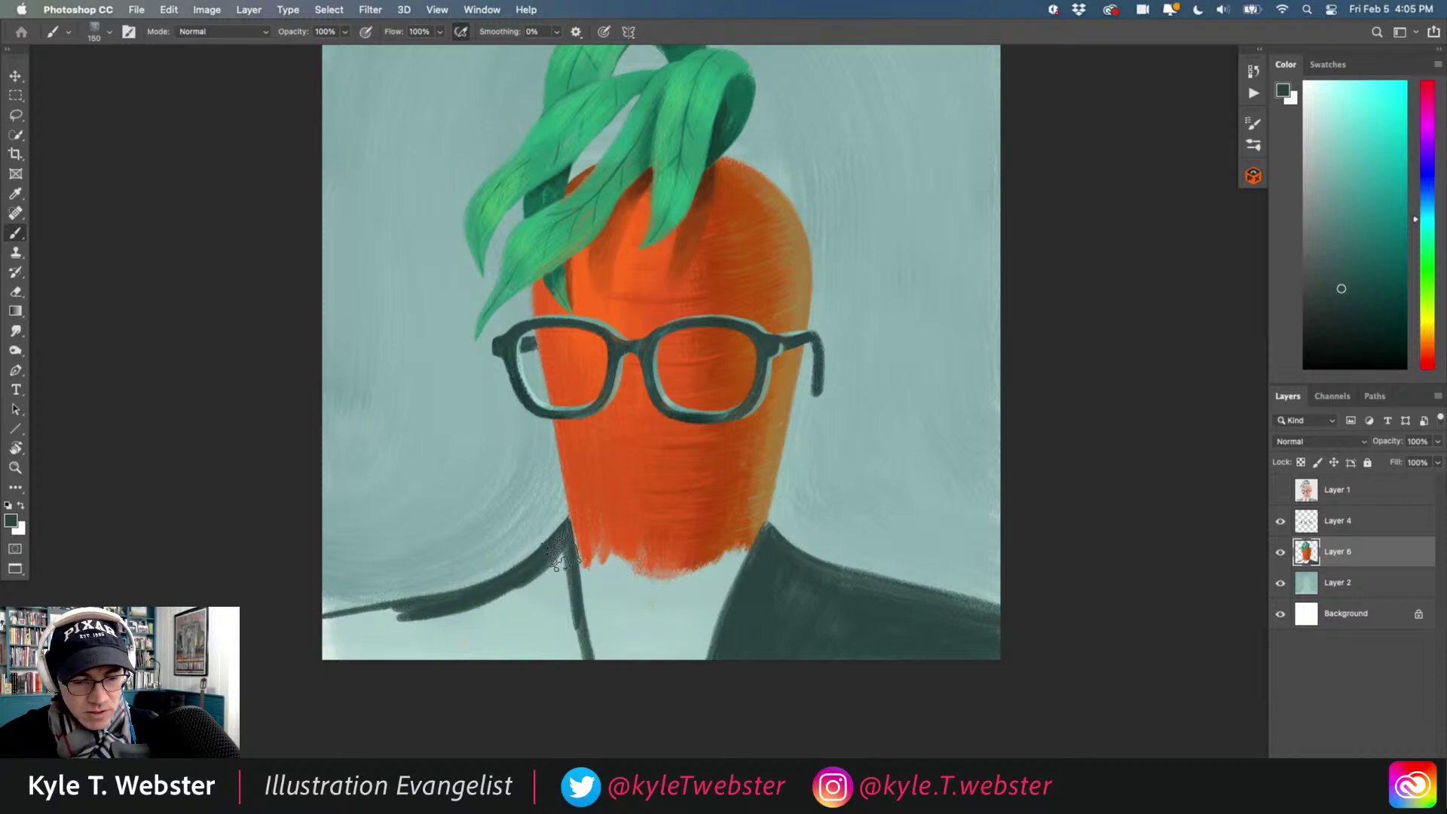
mouse_move(558, 554)
mouse_down()
mouse_move(581, 667)
mouse_move(559, 553)
mouse_move(536, 673)
mouse_move(547, 583)
mouse_move(549, 647)
mouse_move(520, 543)
mouse_move(538, 579)
mouse_move(441, 631)
mouse_move(499, 624)
mouse_move(439, 665)
mouse_move(535, 639)
mouse_move(431, 652)
mouse_move(521, 585)
mouse_move(464, 653)
mouse_move(495, 653)
mouse_move(427, 607)
mouse_move(483, 607)
mouse_move(338, 651)
mouse_move(475, 647)
mouse_move(364, 656)
mouse_move(381, 624)
mouse_move(428, 611)
mouse_move(305, 649)
mouse_up()
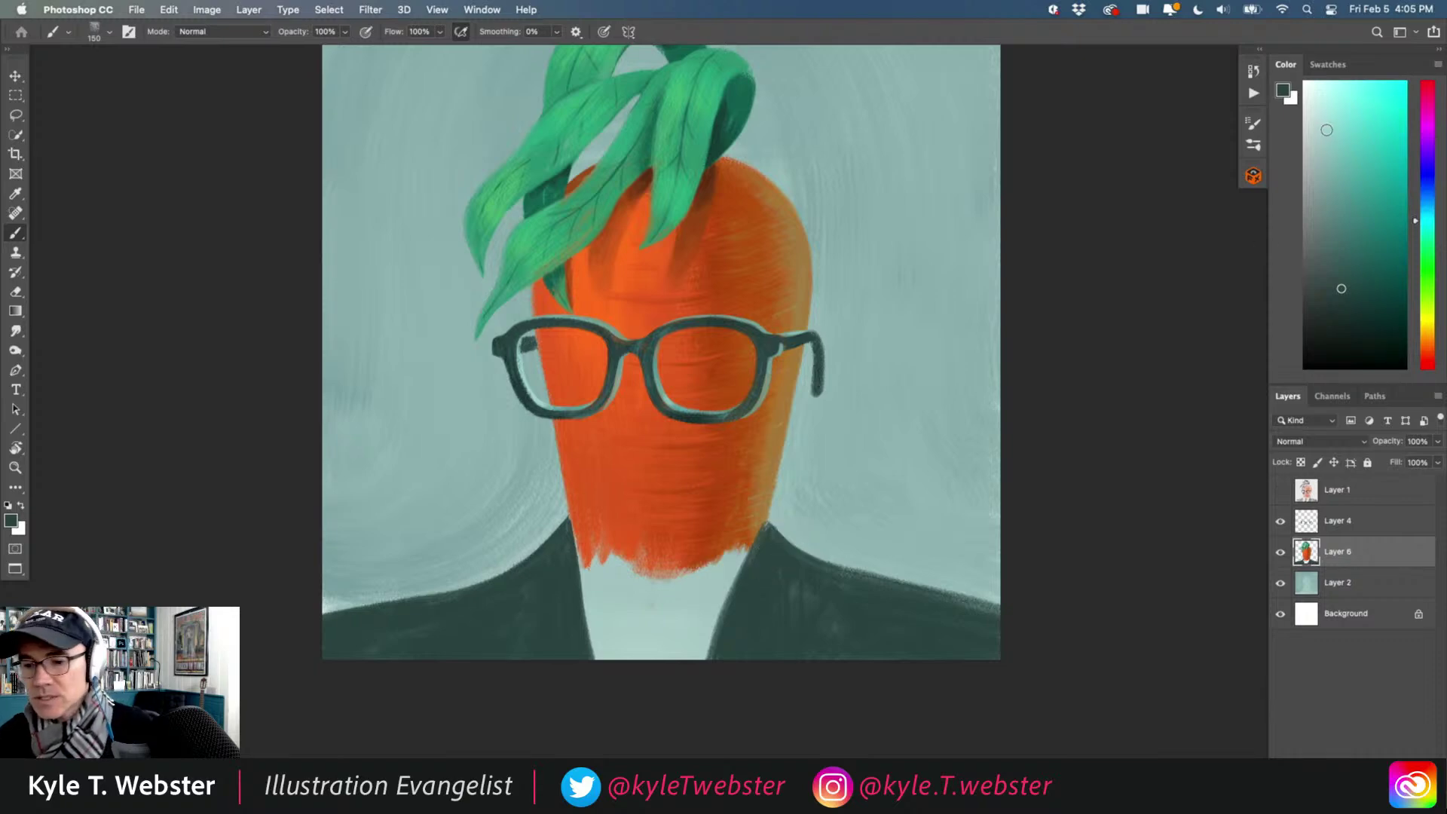
Choose a very pale grey-green color and paint the shirt collar's right edge from under the carrot down along the lapel.
click(1314, 115)
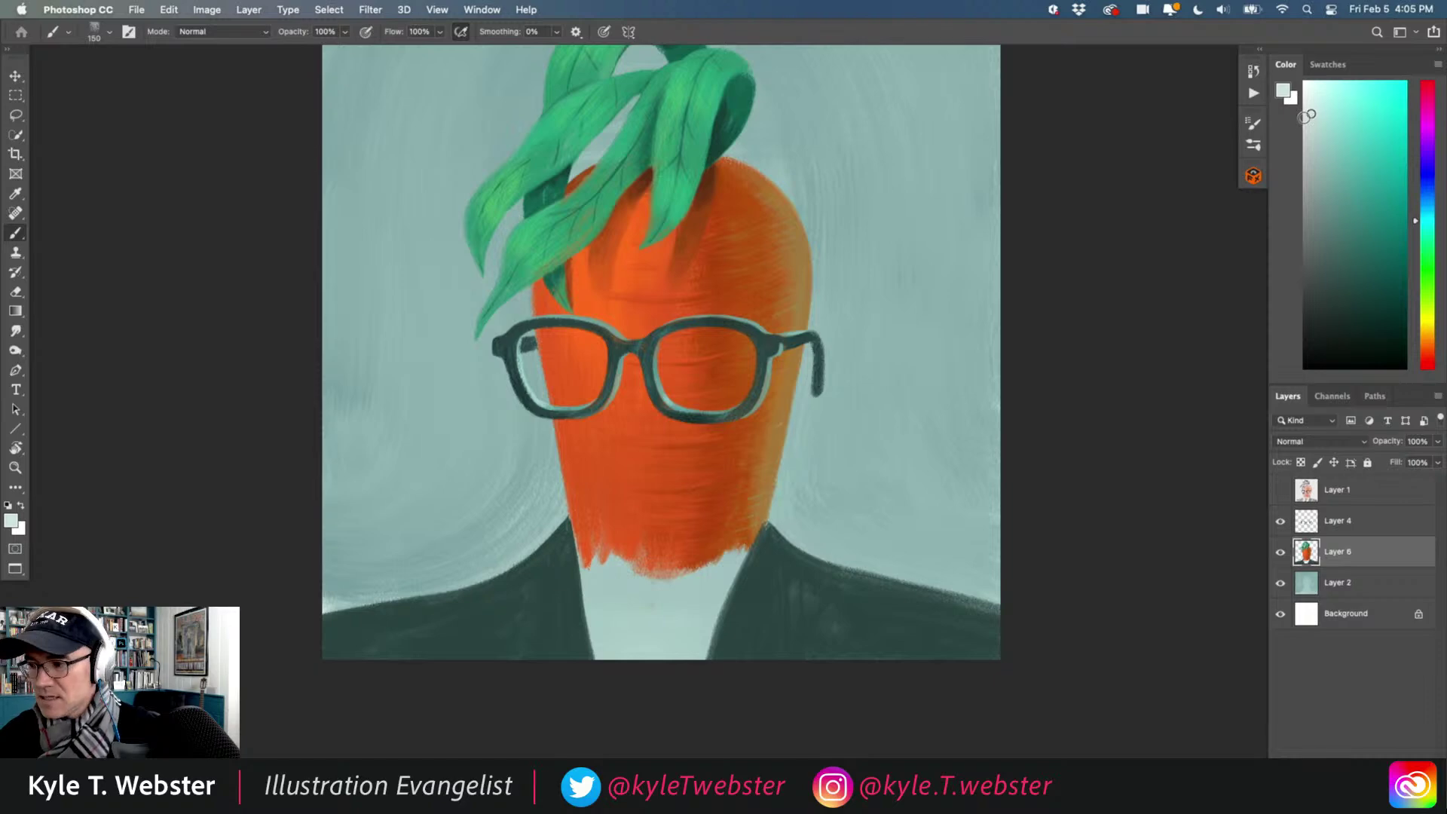
click(657, 577)
drag(801, 486, 702, 556)
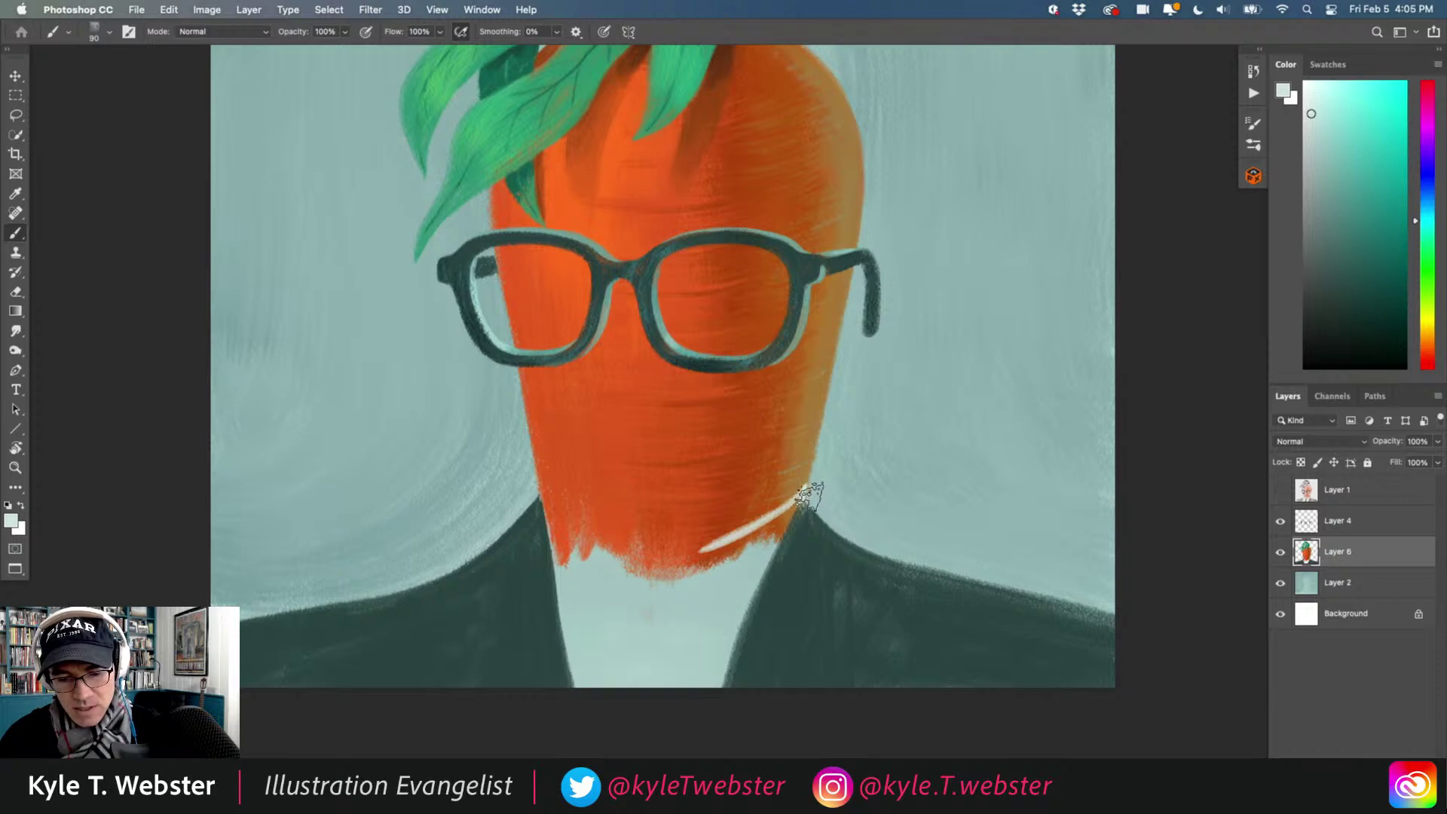
mouse_move(810, 490)
mouse_down()
mouse_move(686, 554)
mouse_move(780, 509)
mouse_move(727, 543)
mouse_move(776, 516)
mouse_move(753, 550)
mouse_move(805, 503)
mouse_move(761, 572)
mouse_move(716, 701)
mouse_up()
mouse_move(786, 527)
mouse_down()
mouse_move(717, 676)
mouse_move(753, 542)
mouse_move(701, 557)
mouse_move(769, 519)
mouse_up()
key(super+z)
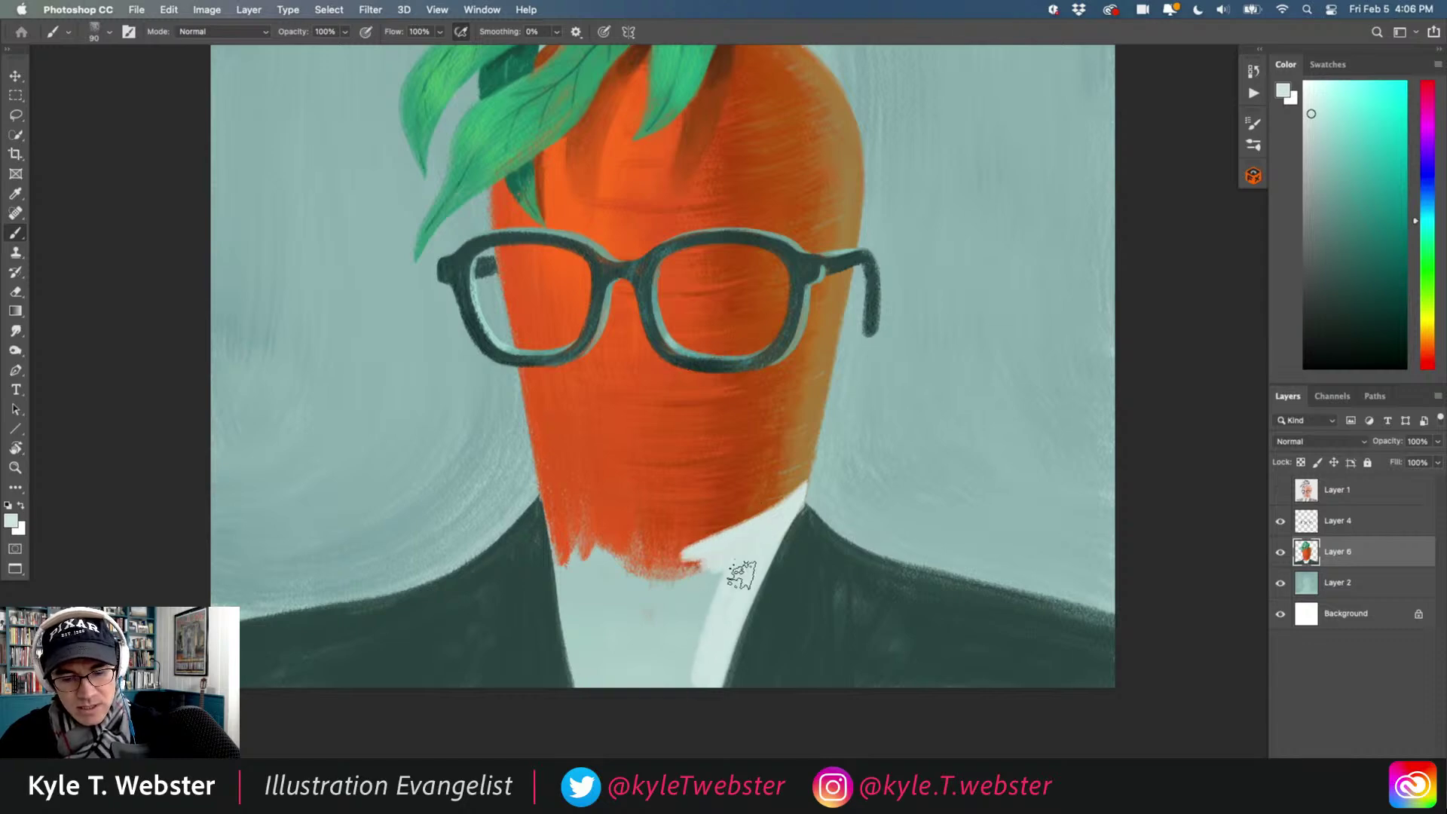
Fill the rest of the pale collar and shirt front between the lapels, shaping the carrot's base into a smooth curve.
drag(712, 609, 682, 678)
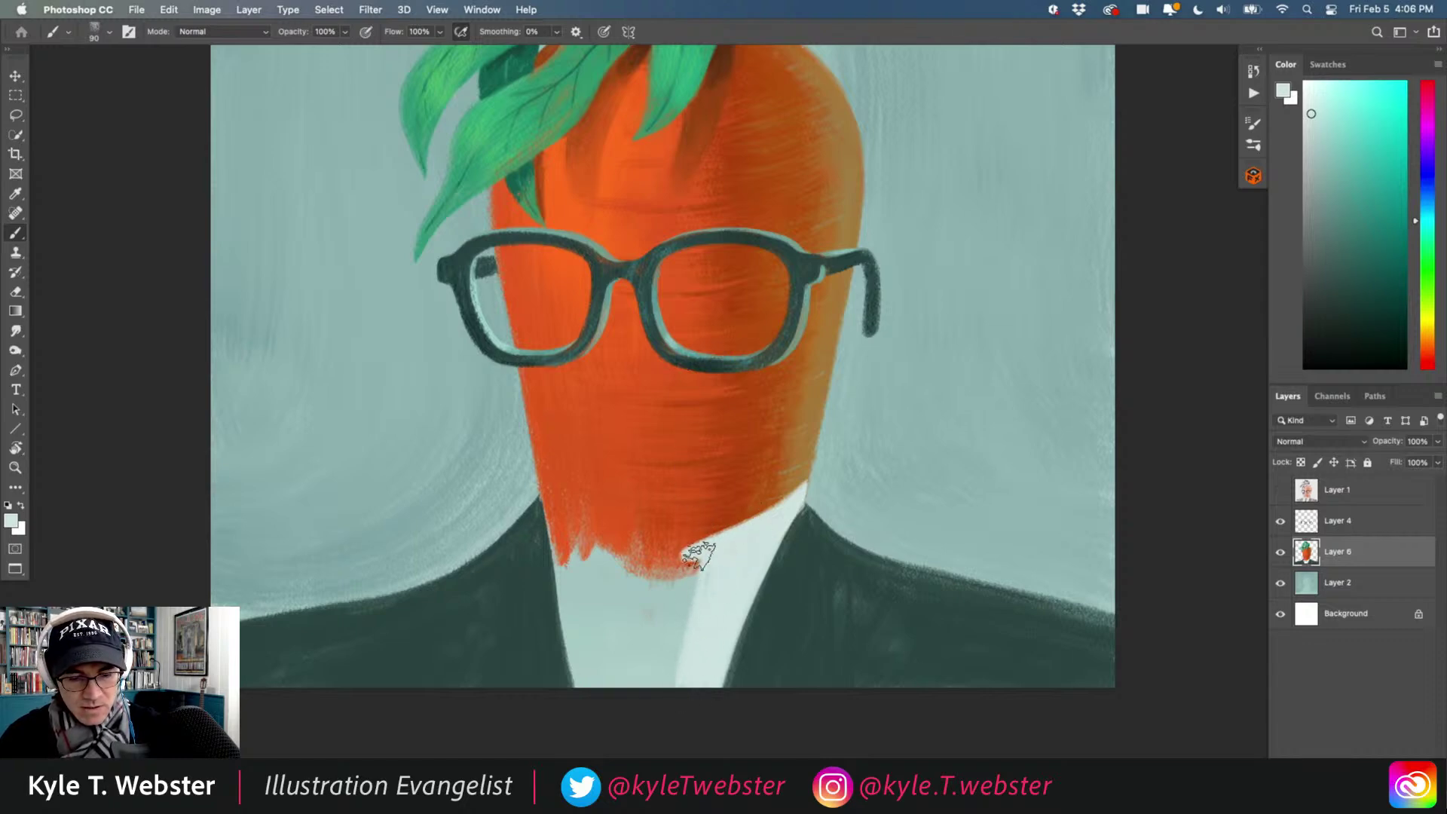
mouse_move(799, 490)
mouse_down()
mouse_move(691, 545)
mouse_move(797, 497)
mouse_move(669, 544)
mouse_move(800, 493)
mouse_move(696, 543)
mouse_move(654, 523)
mouse_move(699, 595)
mouse_move(694, 558)
mouse_up()
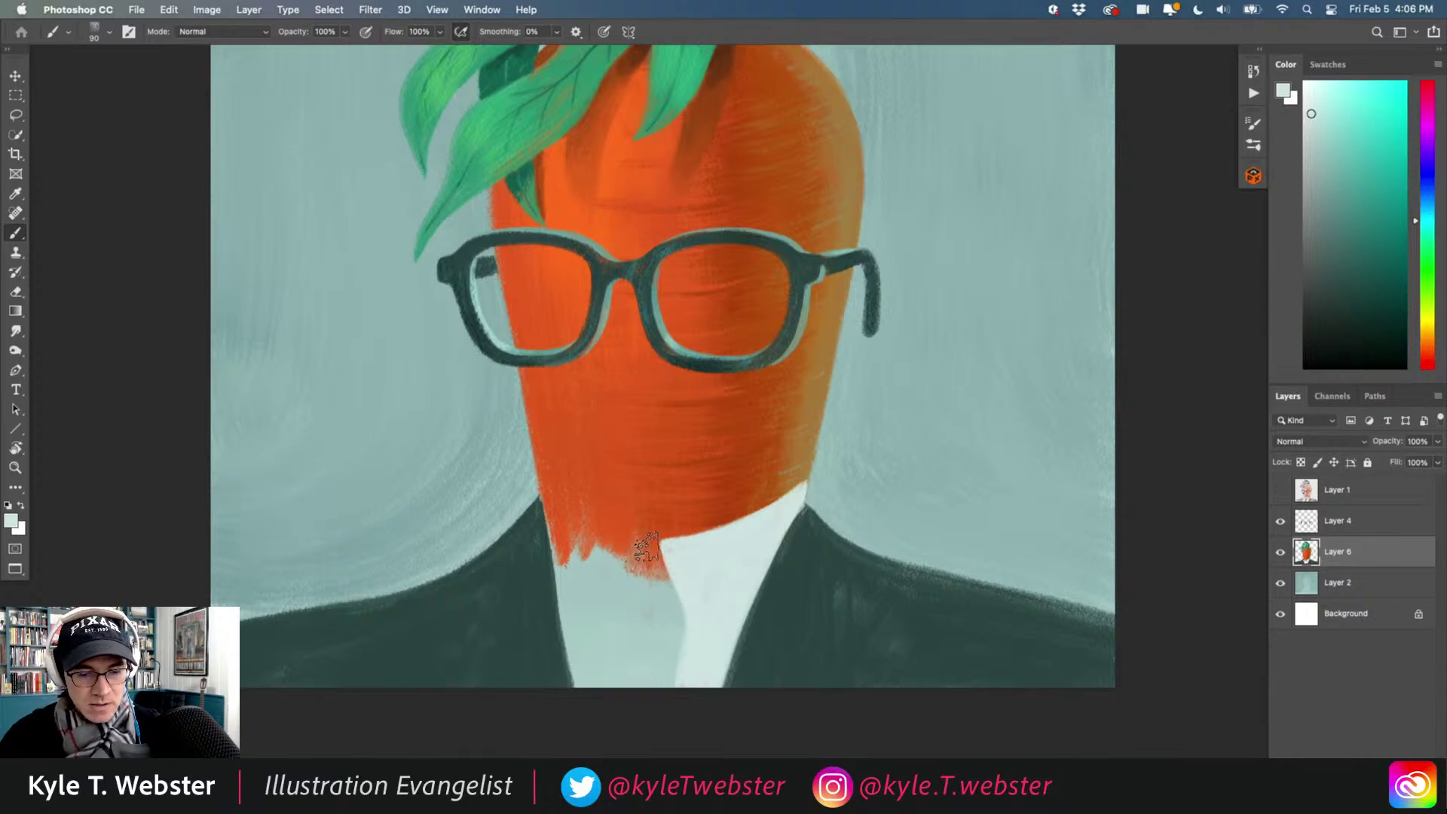
mouse_move(599, 614)
mouse_down()
mouse_move(661, 548)
mouse_move(646, 575)
mouse_move(556, 509)
mouse_move(589, 528)
mouse_up()
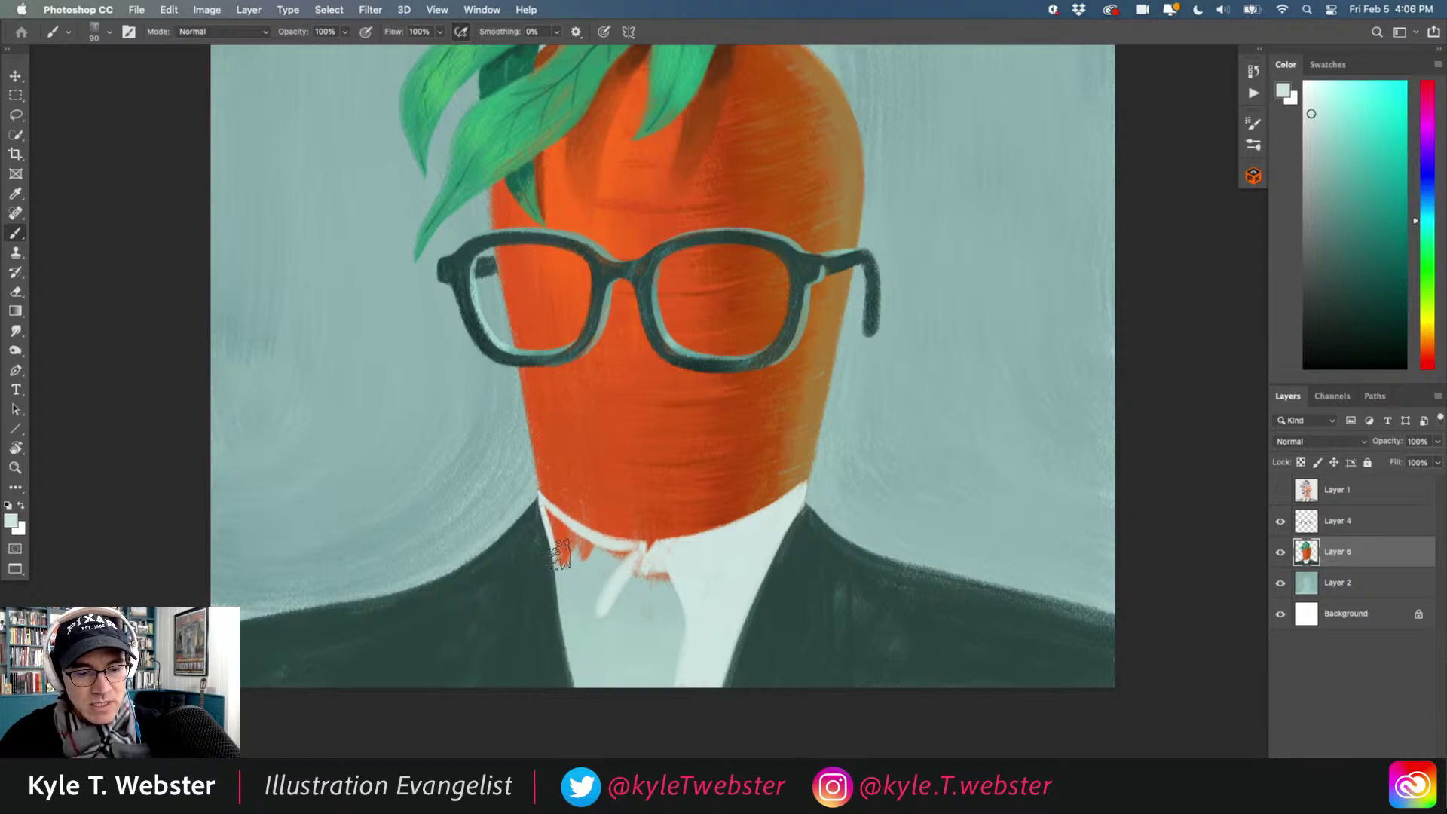
mouse_move(562, 554)
mouse_down()
mouse_move(590, 704)
mouse_move(557, 551)
mouse_move(584, 708)
mouse_move(553, 525)
mouse_move(573, 701)
mouse_move(554, 541)
mouse_move(567, 678)
mouse_move(552, 514)
mouse_move(575, 541)
mouse_move(554, 510)
mouse_move(612, 550)
mouse_move(599, 557)
mouse_move(631, 552)
mouse_move(601, 609)
mouse_move(607, 556)
mouse_move(563, 562)
mouse_move(591, 558)
mouse_move(568, 534)
mouse_move(615, 590)
mouse_move(640, 548)
mouse_move(632, 565)
mouse_move(673, 584)
mouse_move(680, 569)
mouse_move(672, 683)
mouse_move(673, 575)
mouse_move(635, 676)
mouse_move(678, 587)
mouse_move(688, 617)
mouse_move(730, 558)
mouse_move(673, 611)
mouse_move(640, 610)
mouse_move(630, 687)
mouse_move(639, 558)
mouse_move(611, 680)
mouse_move(599, 606)
mouse_move(599, 627)
mouse_move(578, 622)
mouse_move(600, 687)
mouse_up()
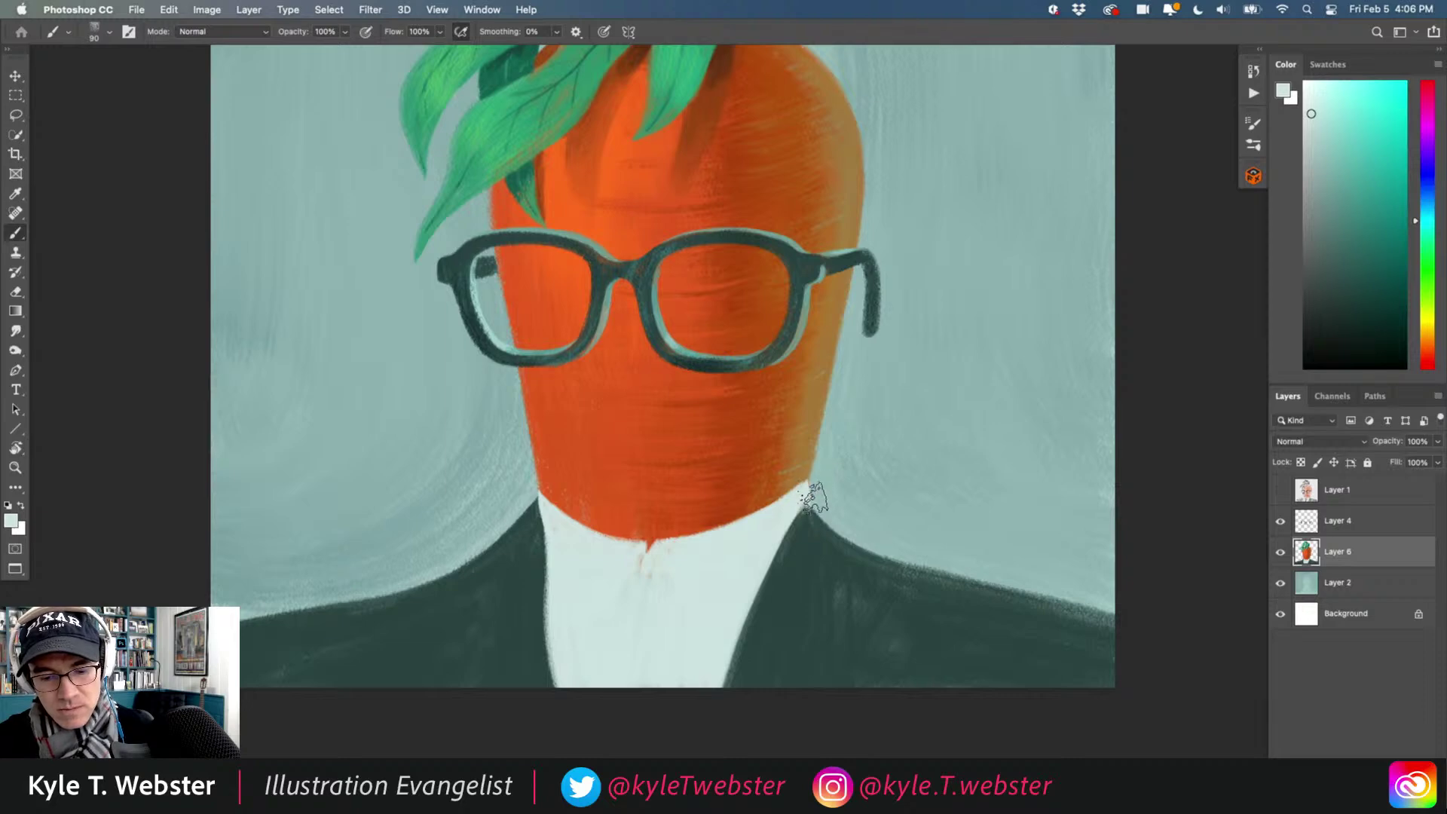
Sample the dark jacket color to refine the right shoulder beside the collar, and sample the pale collar color to touch up the collar's tip.
alt+click(799, 527)
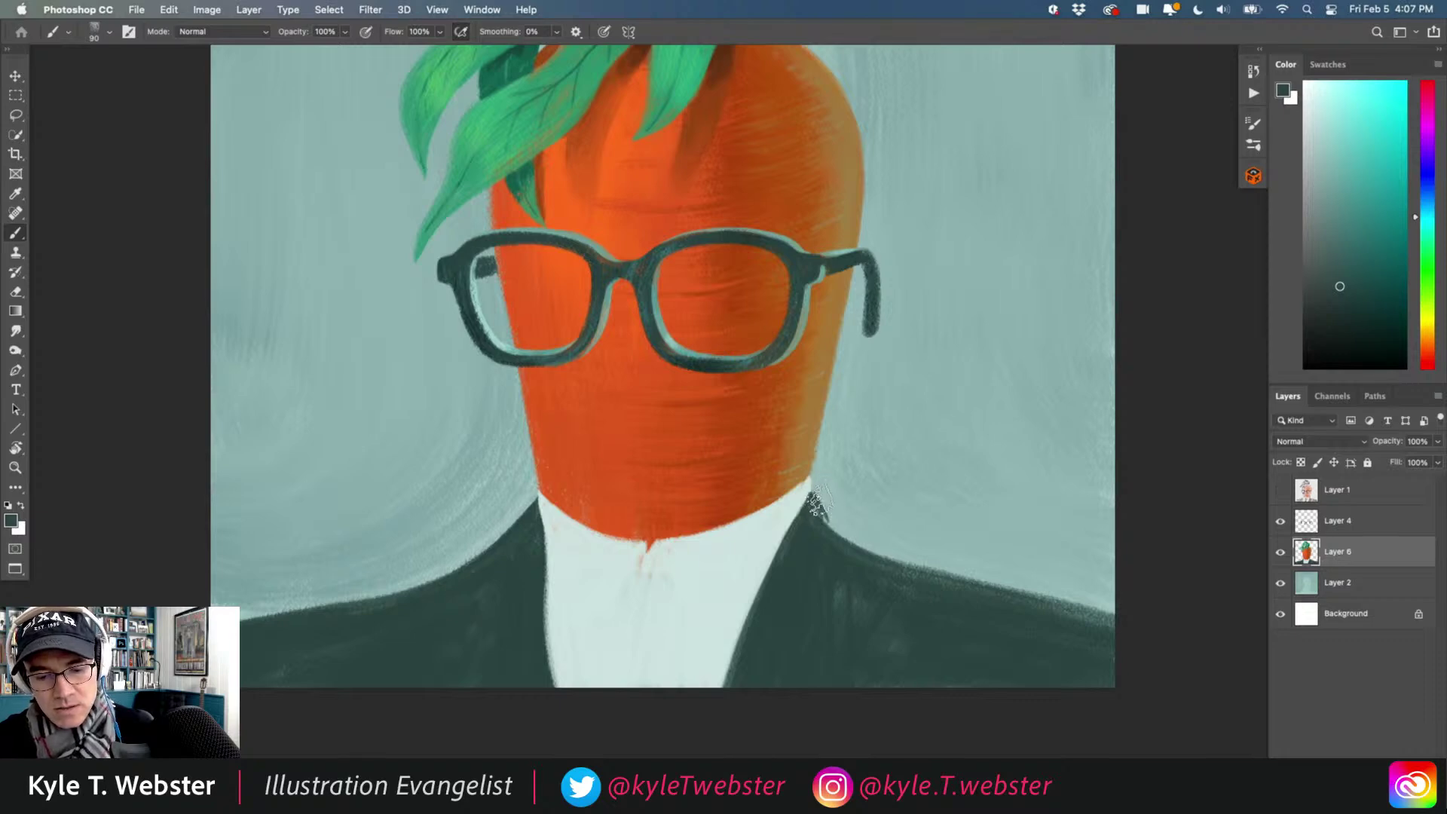
mouse_move(818, 505)
mouse_down()
mouse_move(938, 583)
mouse_move(836, 532)
mouse_move(818, 506)
mouse_move(856, 537)
mouse_move(820, 502)
mouse_move(932, 567)
mouse_move(1118, 625)
mouse_move(971, 560)
mouse_move(858, 537)
mouse_up()
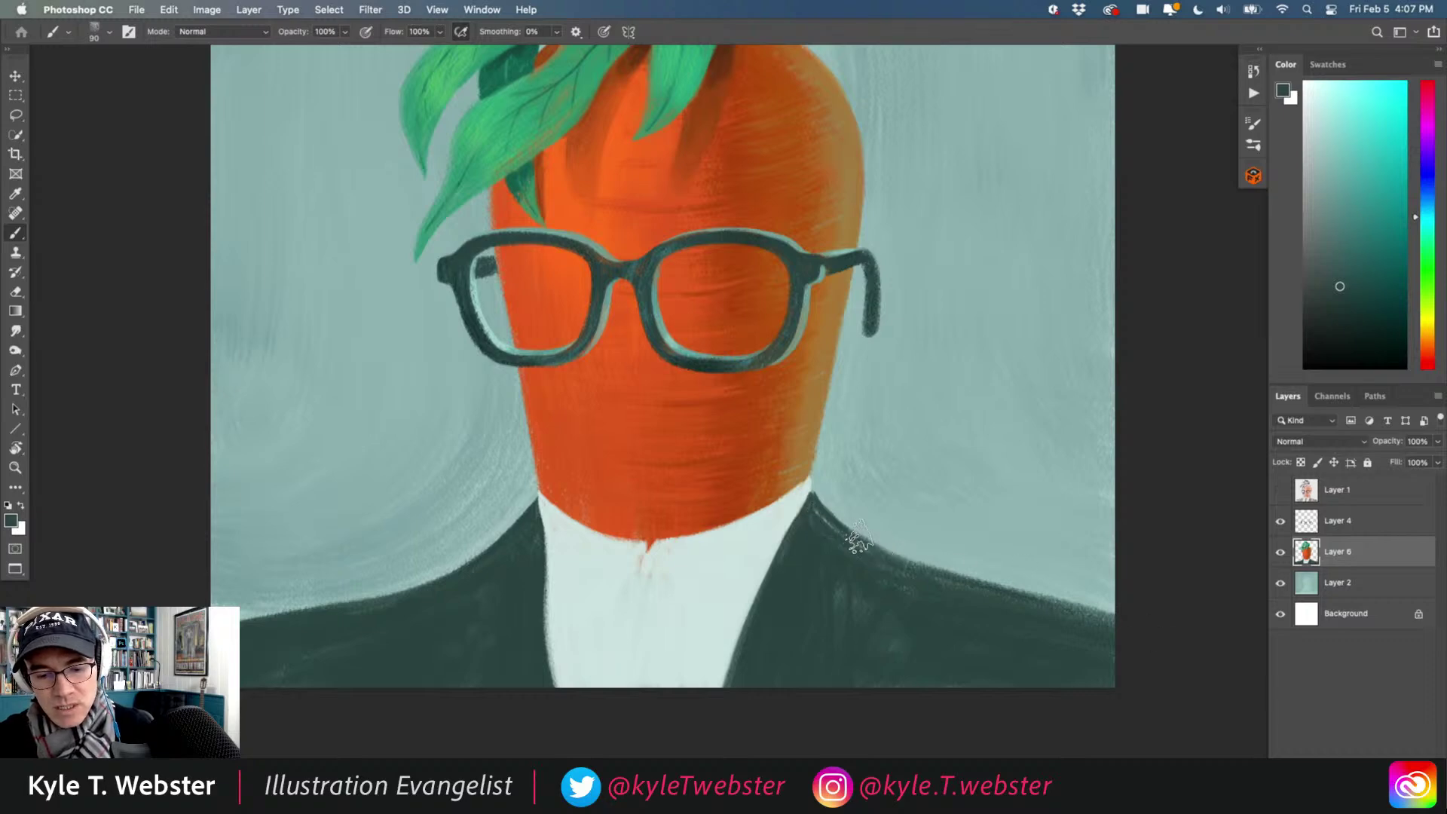
alt+click(803, 486)
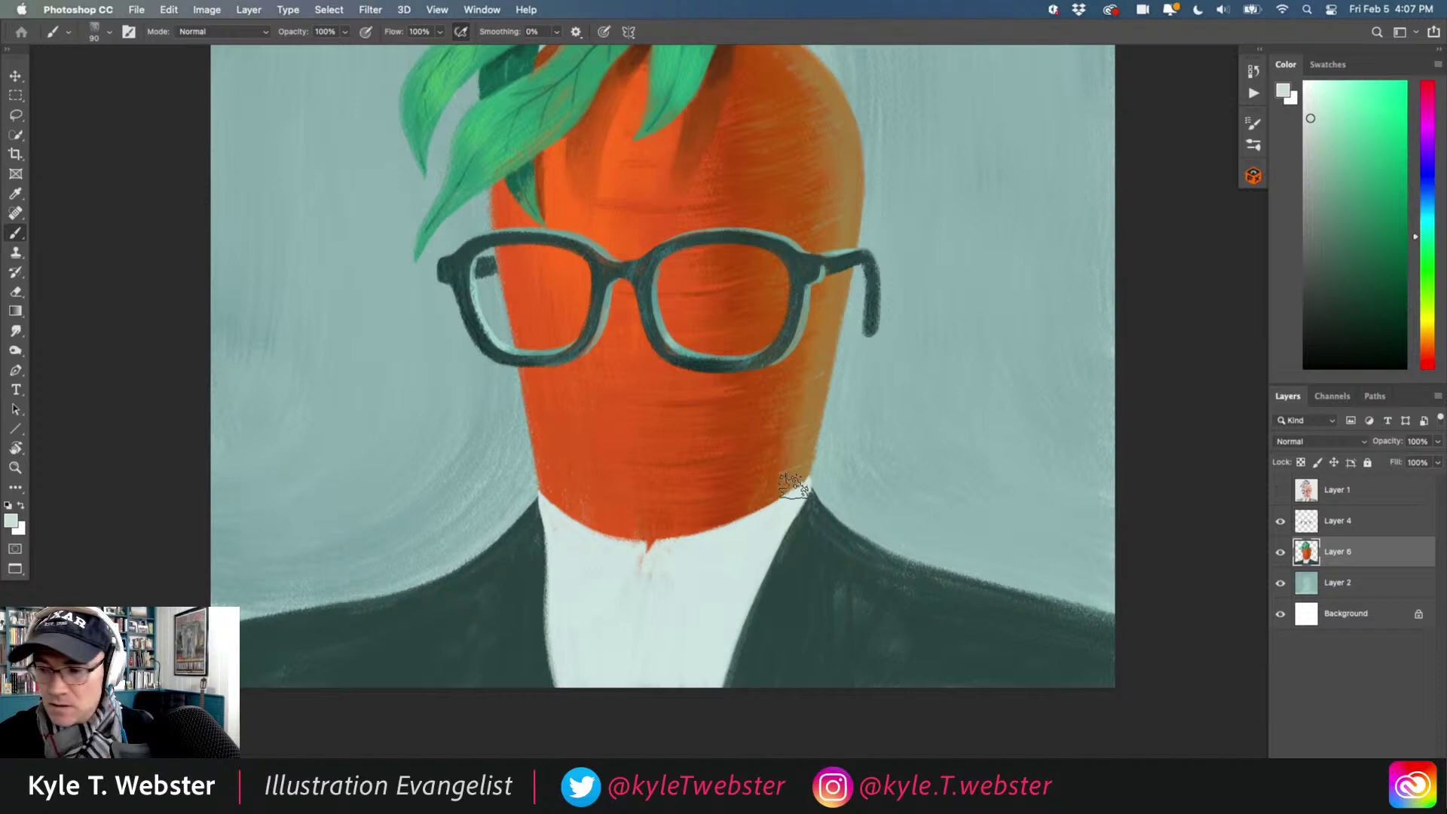
scroll(784, 511, up, 2)
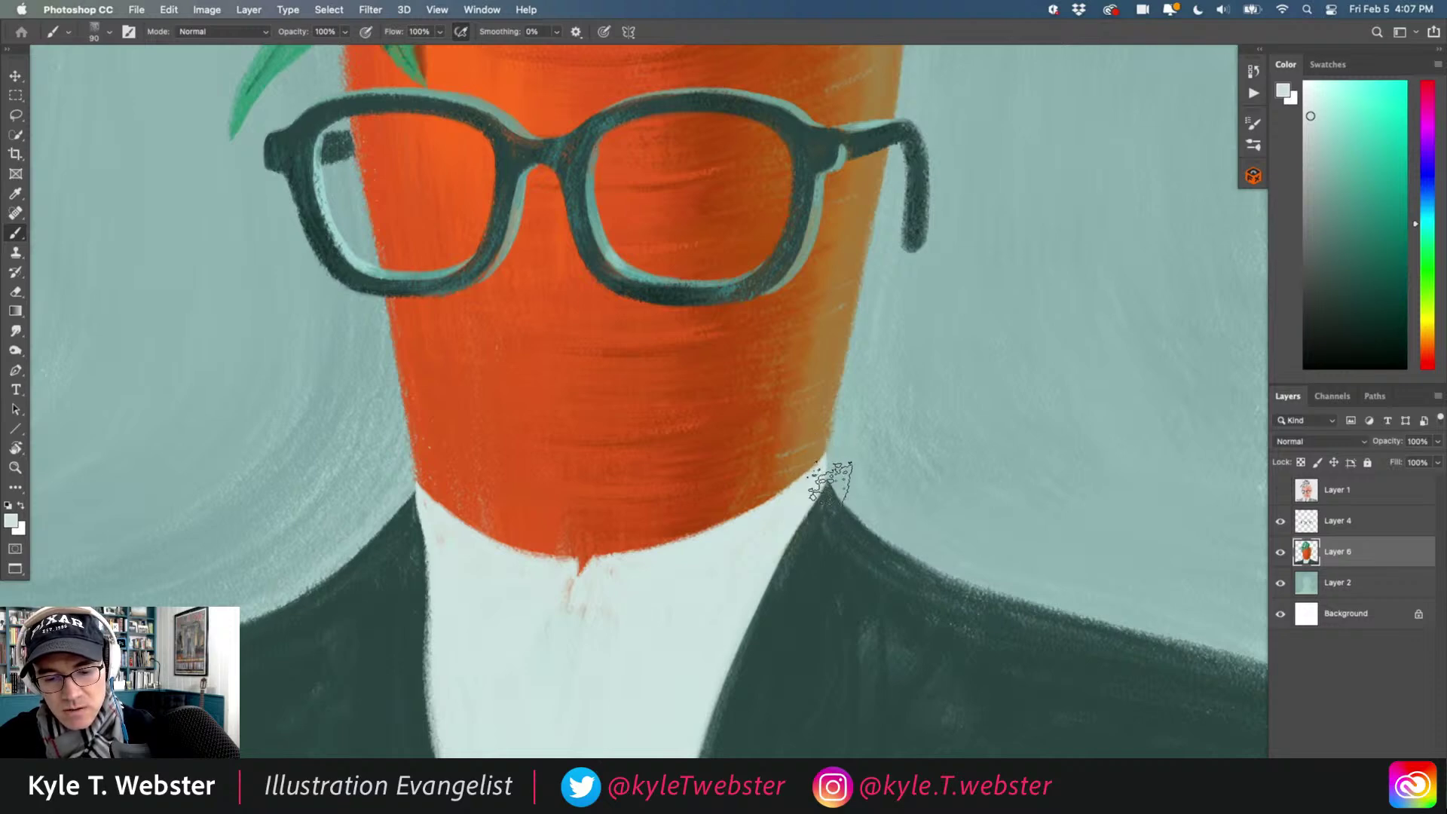
scroll(591, 653, down, 3)
scroll(422, 616, down, 2)
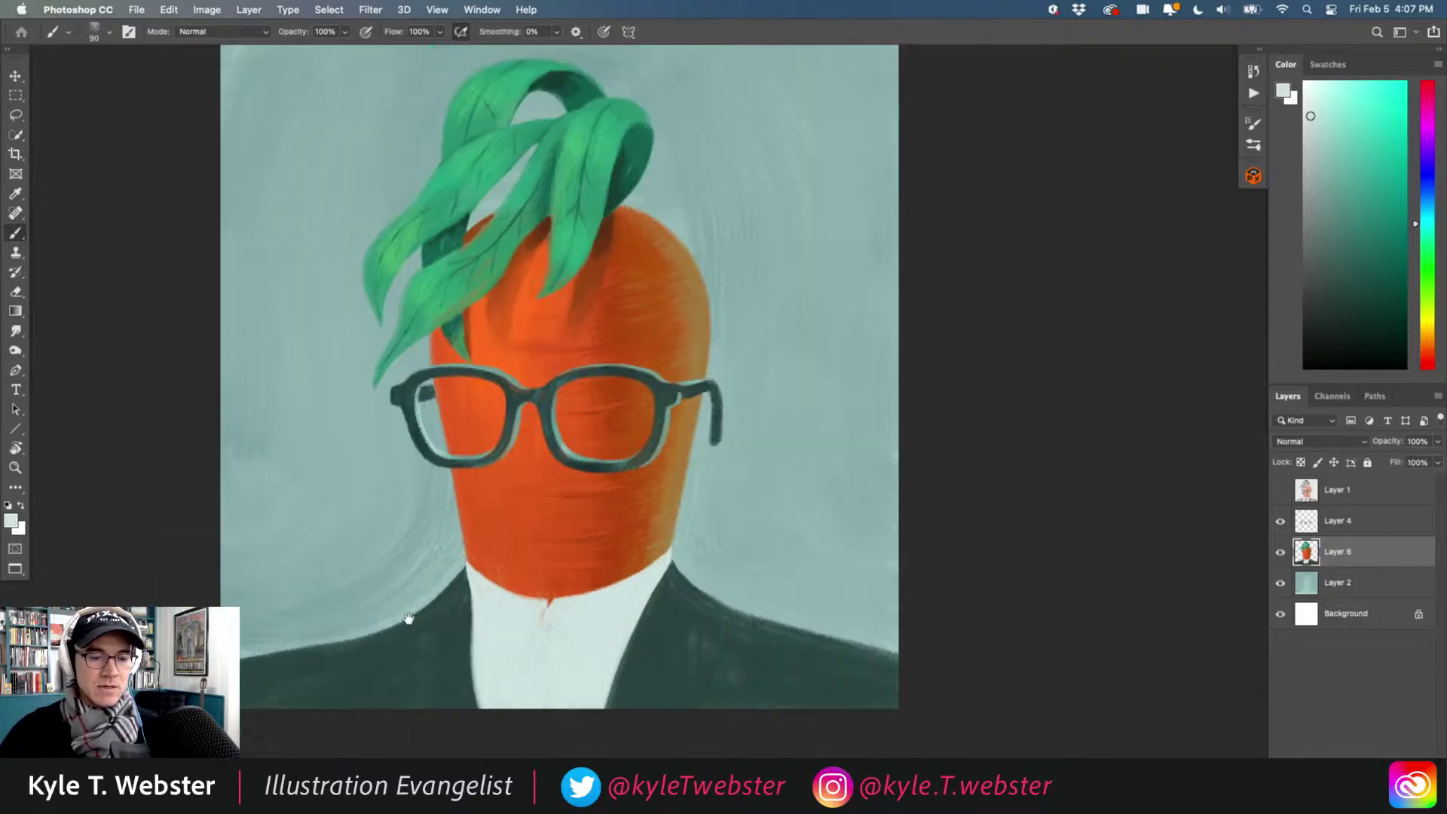
Sample the grey-green background color and paint the diagonal edges of both collar flaps, adding a short hook at the right flap's point.
drag(424, 596, 454, 523)
scroll(562, 609, up, 2)
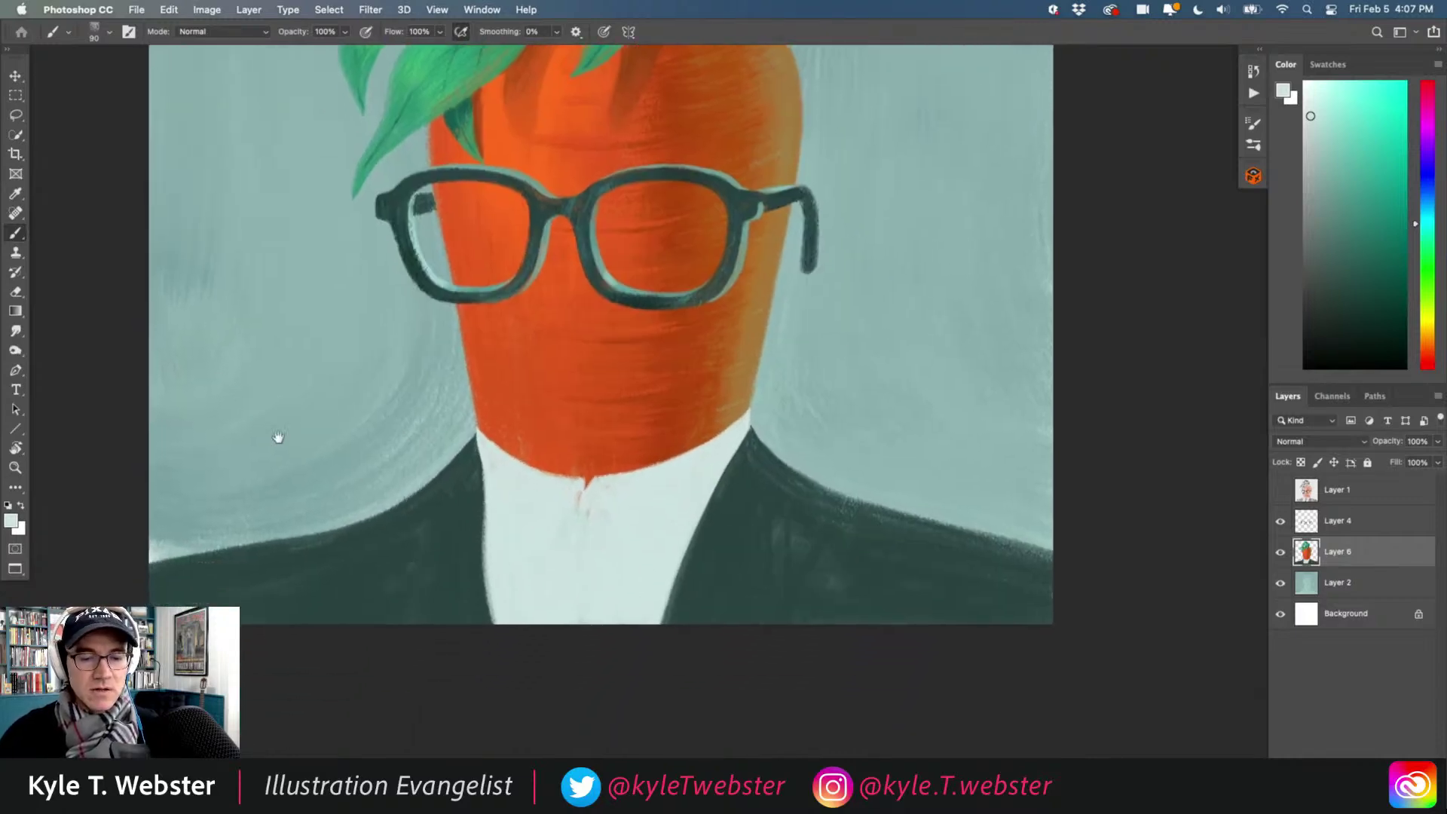
drag(540, 537, 555, 533)
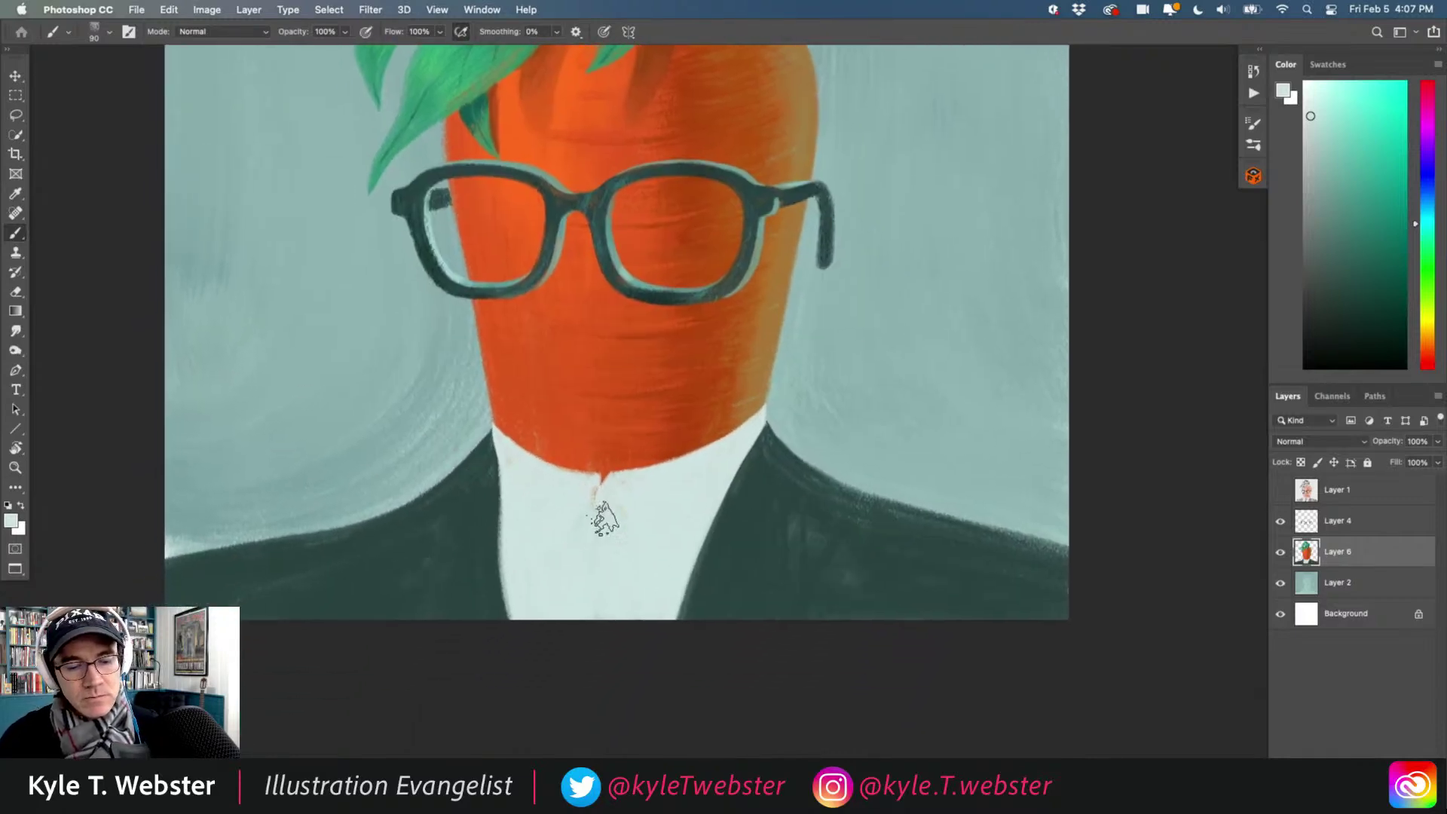
alt+click(354, 330)
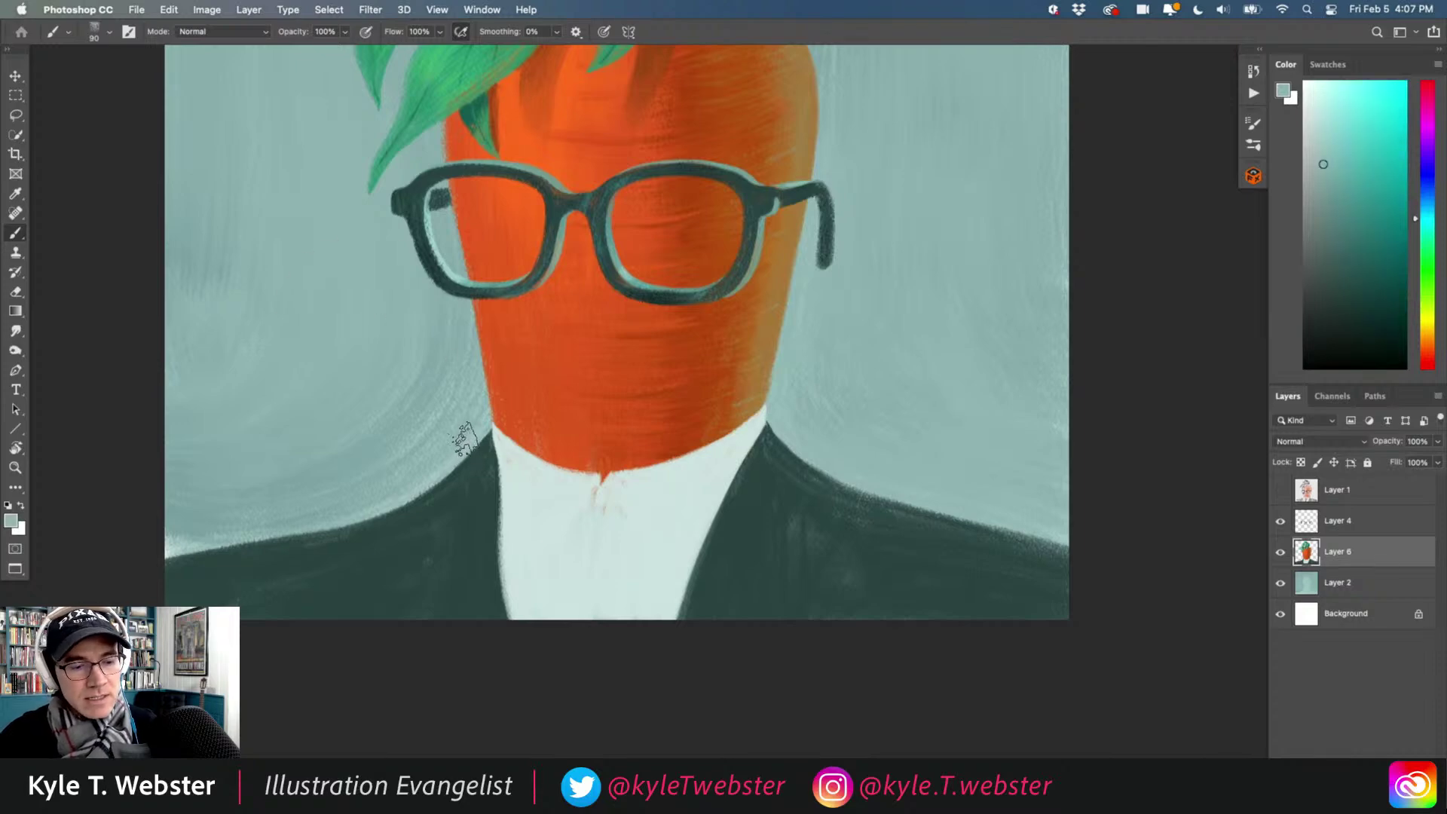
drag(620, 490, 676, 567)
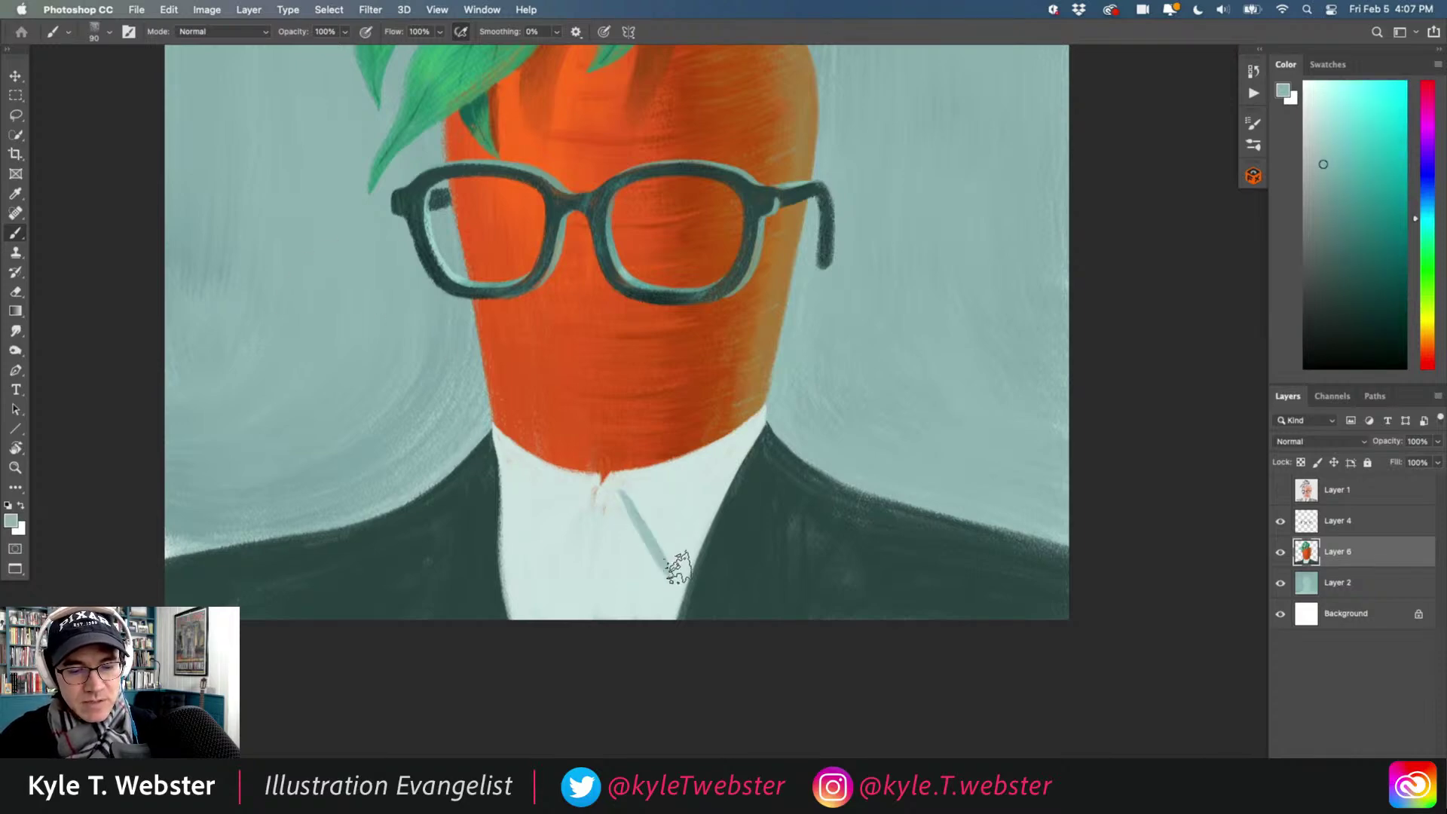
drag(624, 492, 678, 580)
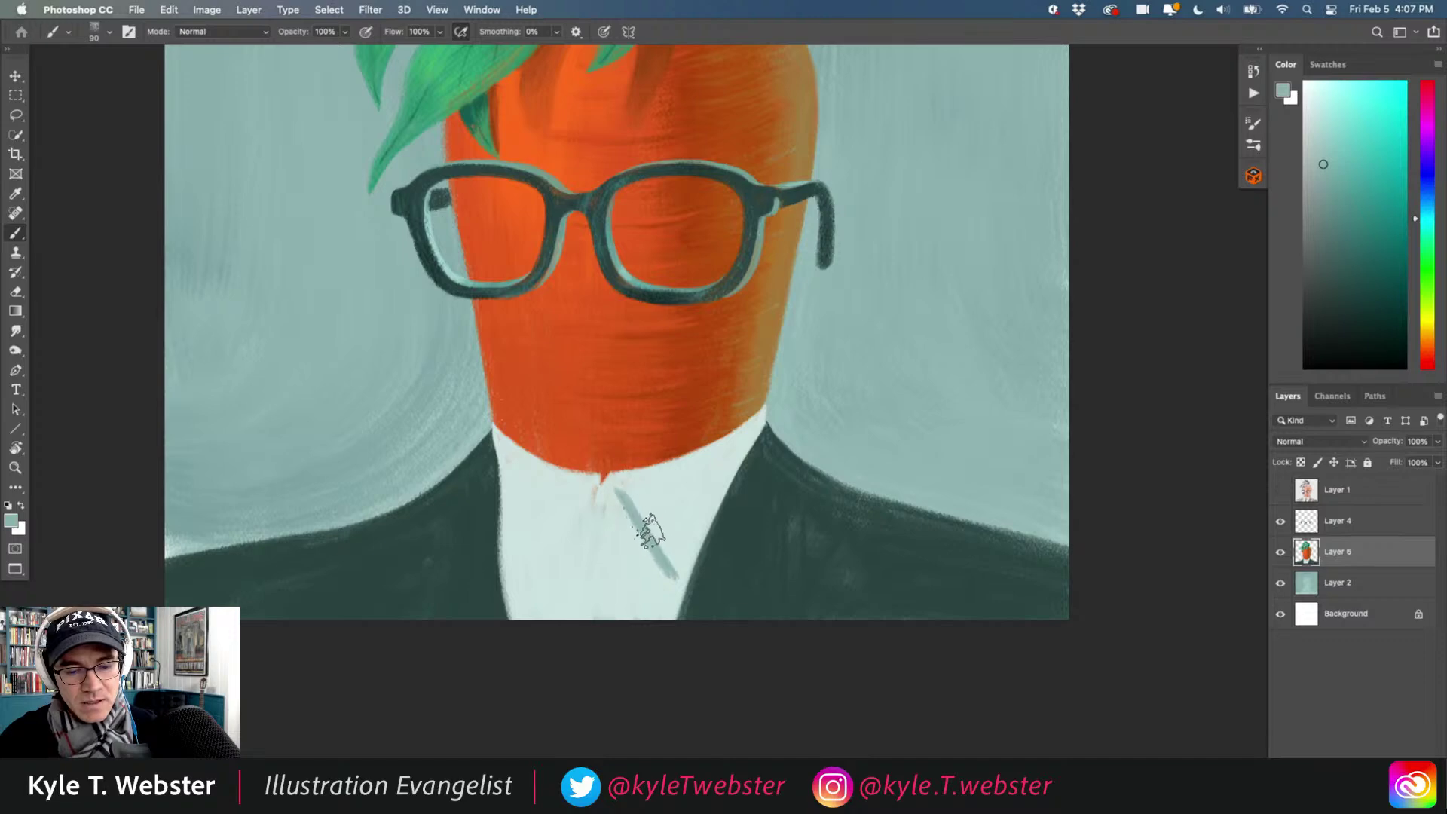
mouse_move(646, 531)
mouse_down()
mouse_move(674, 574)
mouse_move(689, 571)
mouse_move(624, 502)
mouse_move(660, 557)
mouse_move(621, 488)
mouse_move(629, 498)
mouse_move(610, 510)
mouse_move(619, 489)
mouse_move(543, 532)
mouse_move(527, 573)
mouse_up()
drag(543, 516, 502, 577)
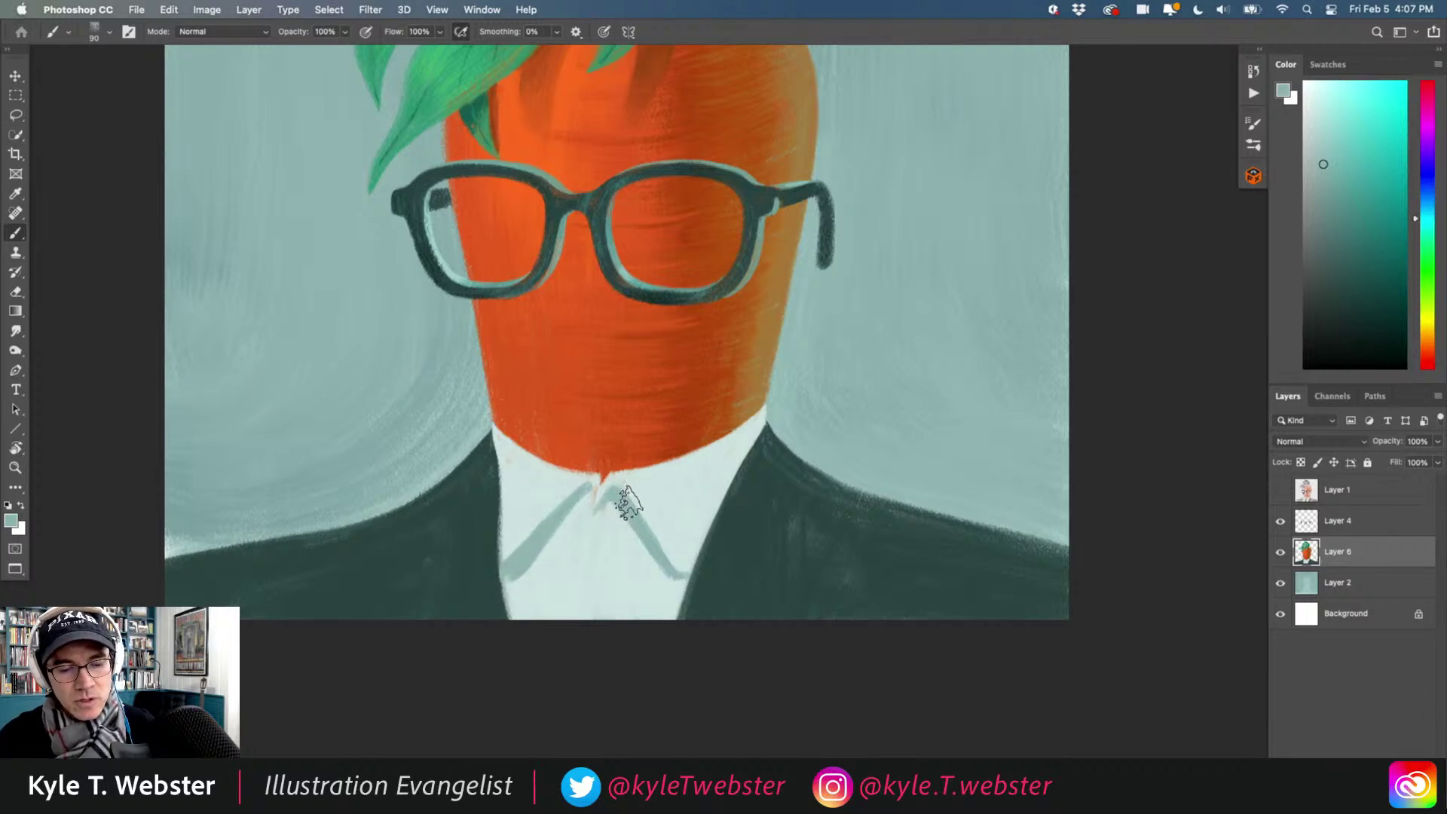
drag(630, 501, 690, 576)
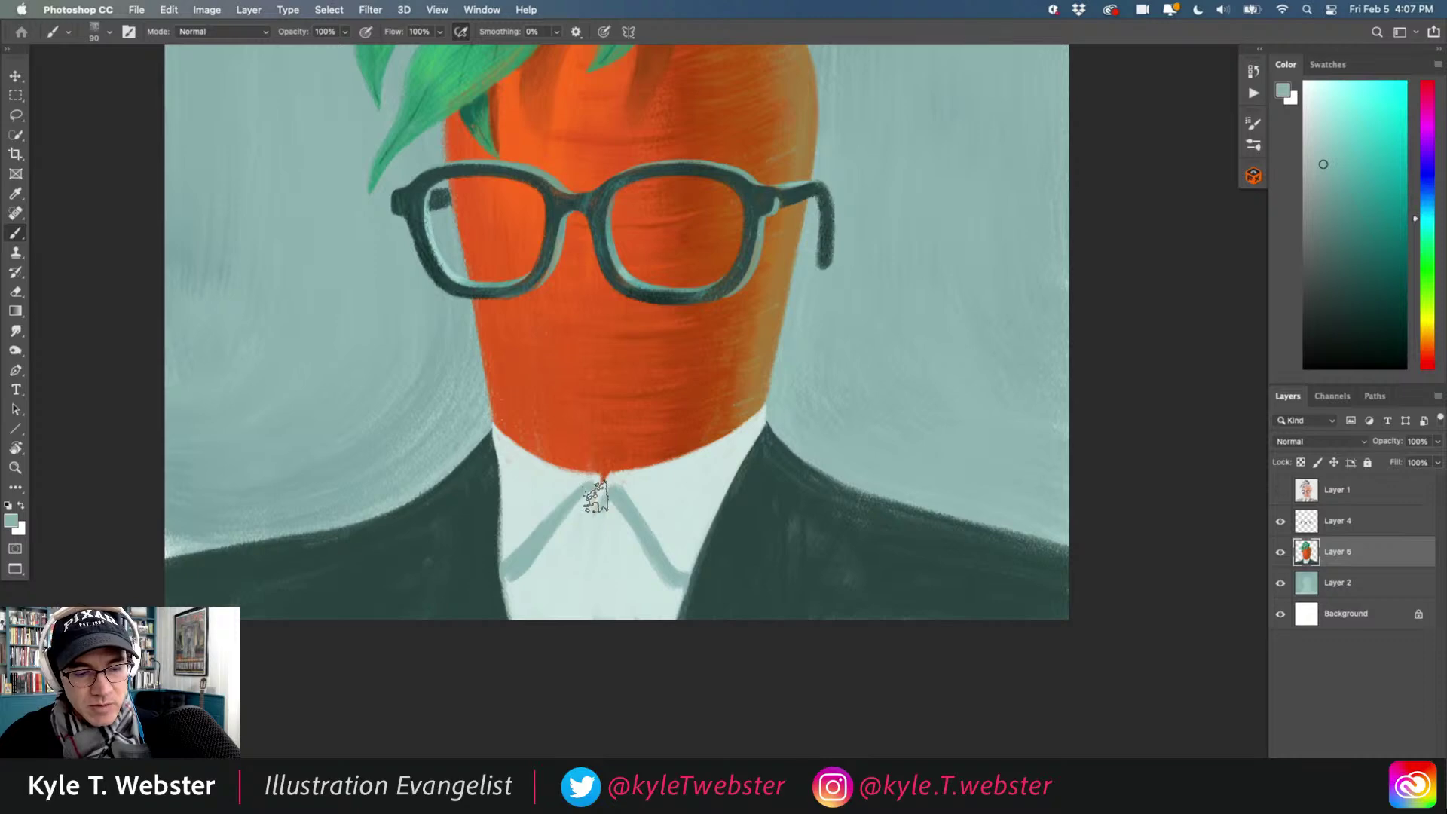
Sample the carrot's orange and touch up the small notch where the two collar flaps meet.
click(556, 472)
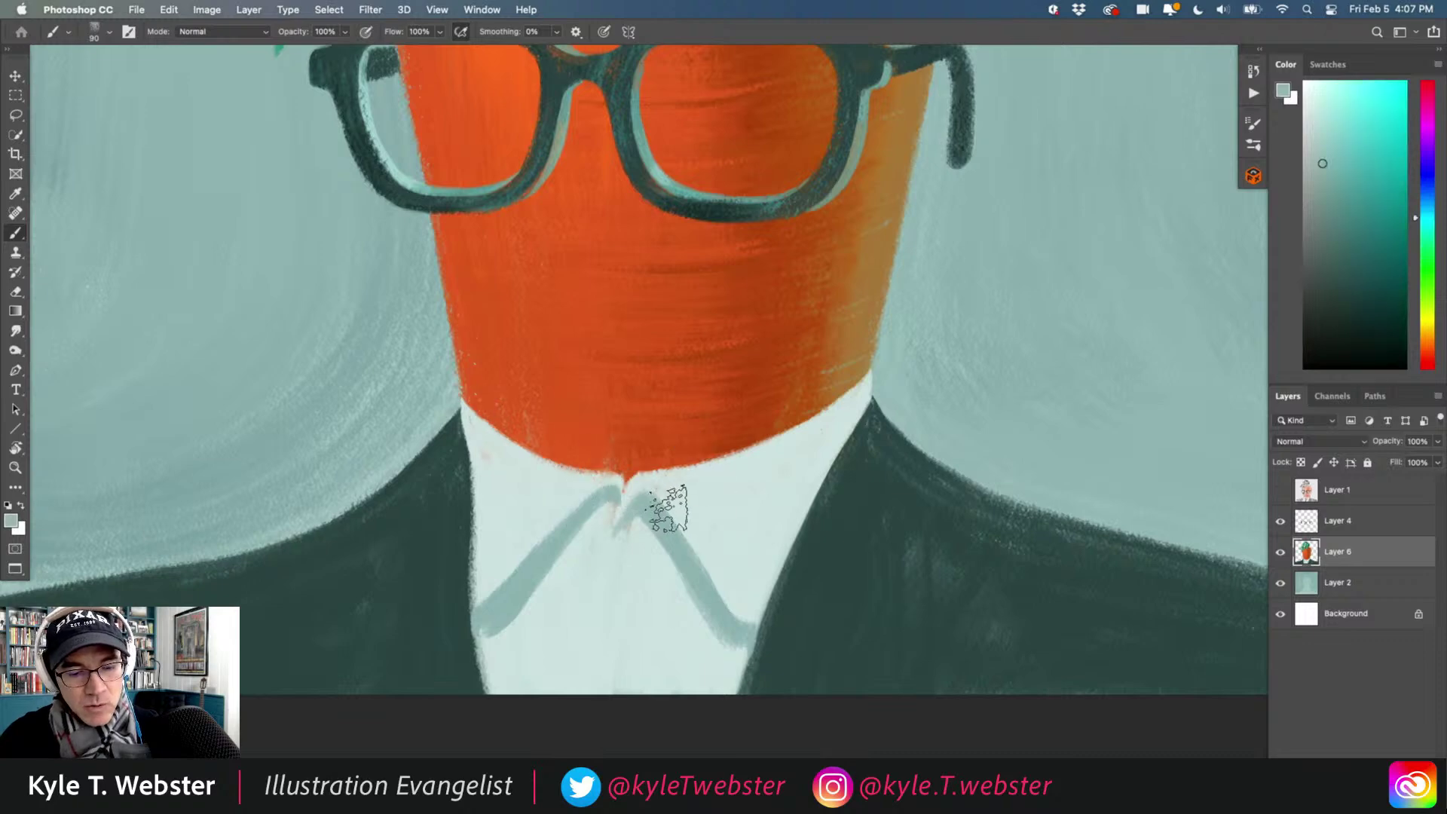
key(super+minus)
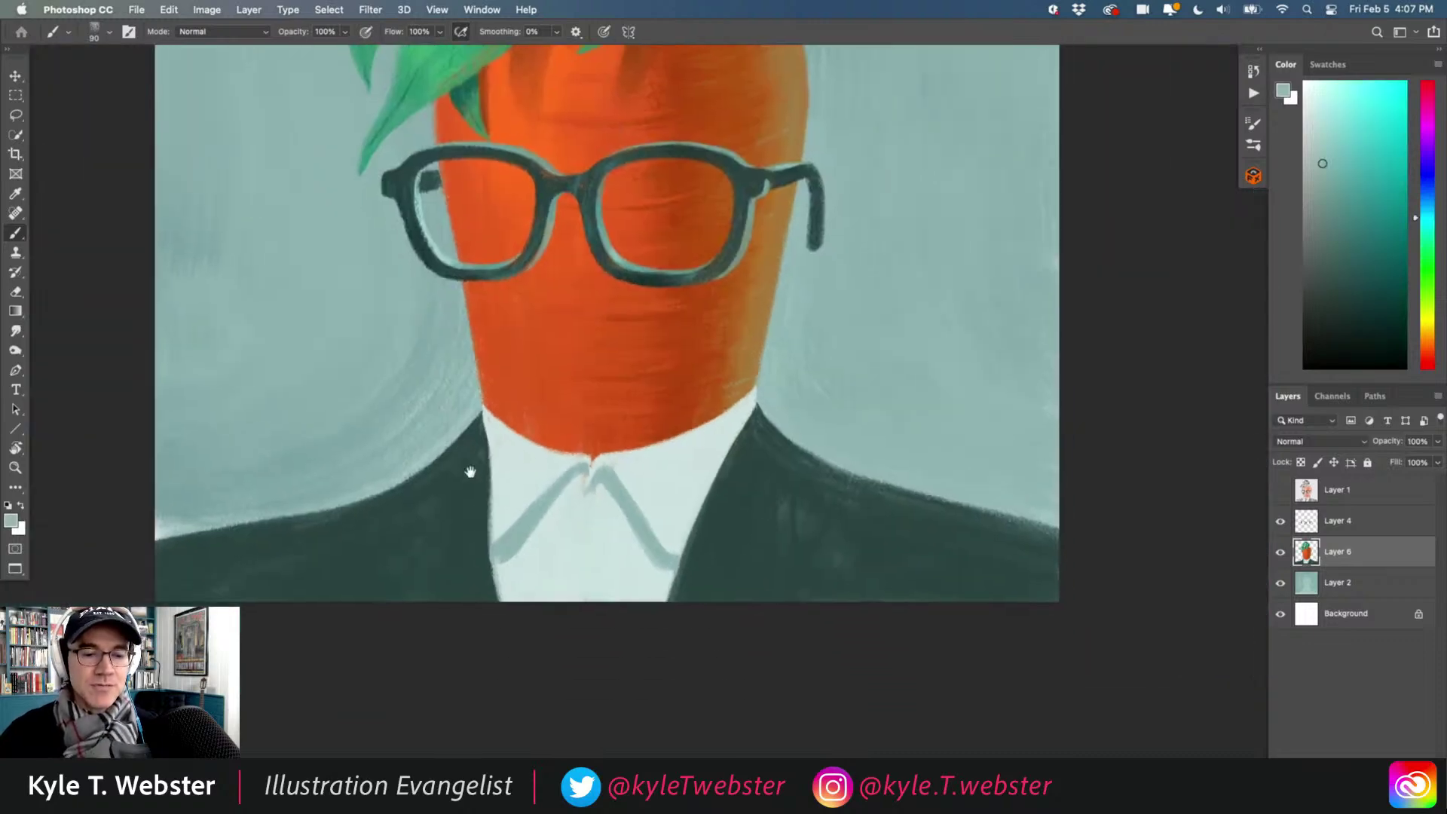
scroll(452, 476, down, 1)
key(super+equal)
alt+click(603, 440)
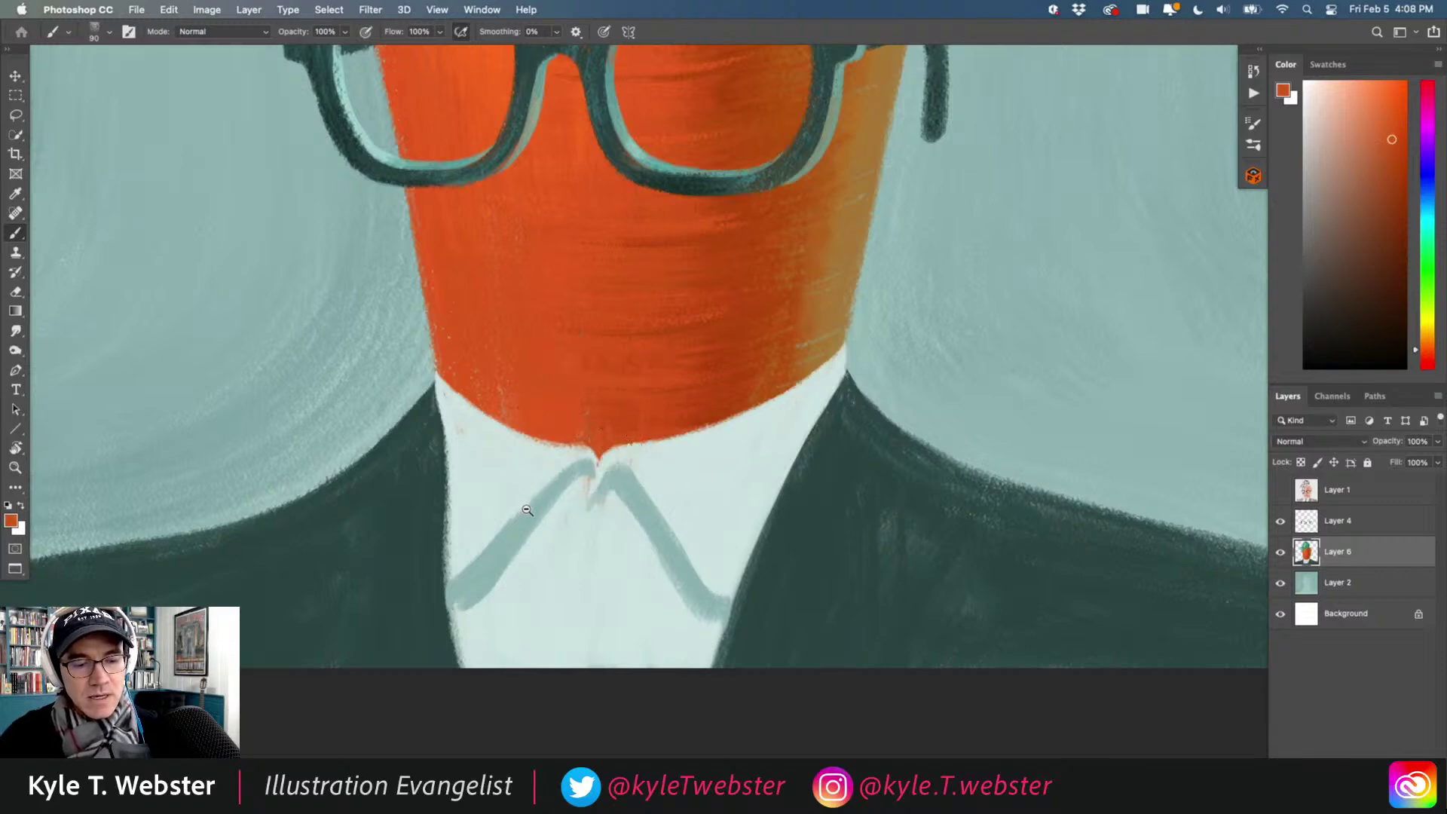
key(super+minus)
key(super+equal)
Sample the pale shirt color, darken it slightly, and paint soft shading on both collar flaps just below the carrot.
alt+click(666, 452)
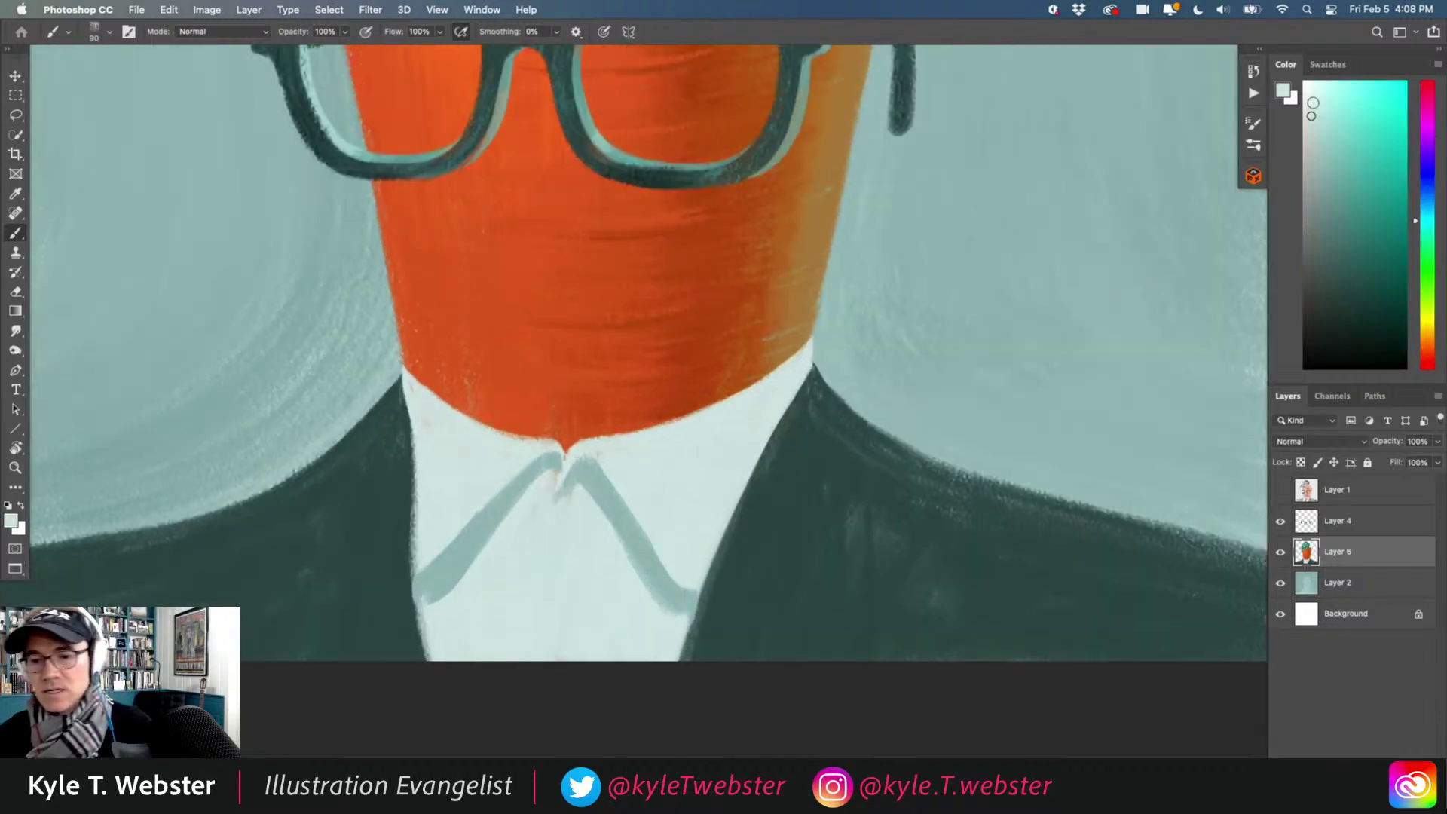
mouse_move(771, 371)
mouse_down()
mouse_move(807, 365)
mouse_move(613, 459)
mouse_move(791, 385)
mouse_move(756, 420)
mouse_move(808, 365)
mouse_move(762, 410)
mouse_move(776, 407)
mouse_up()
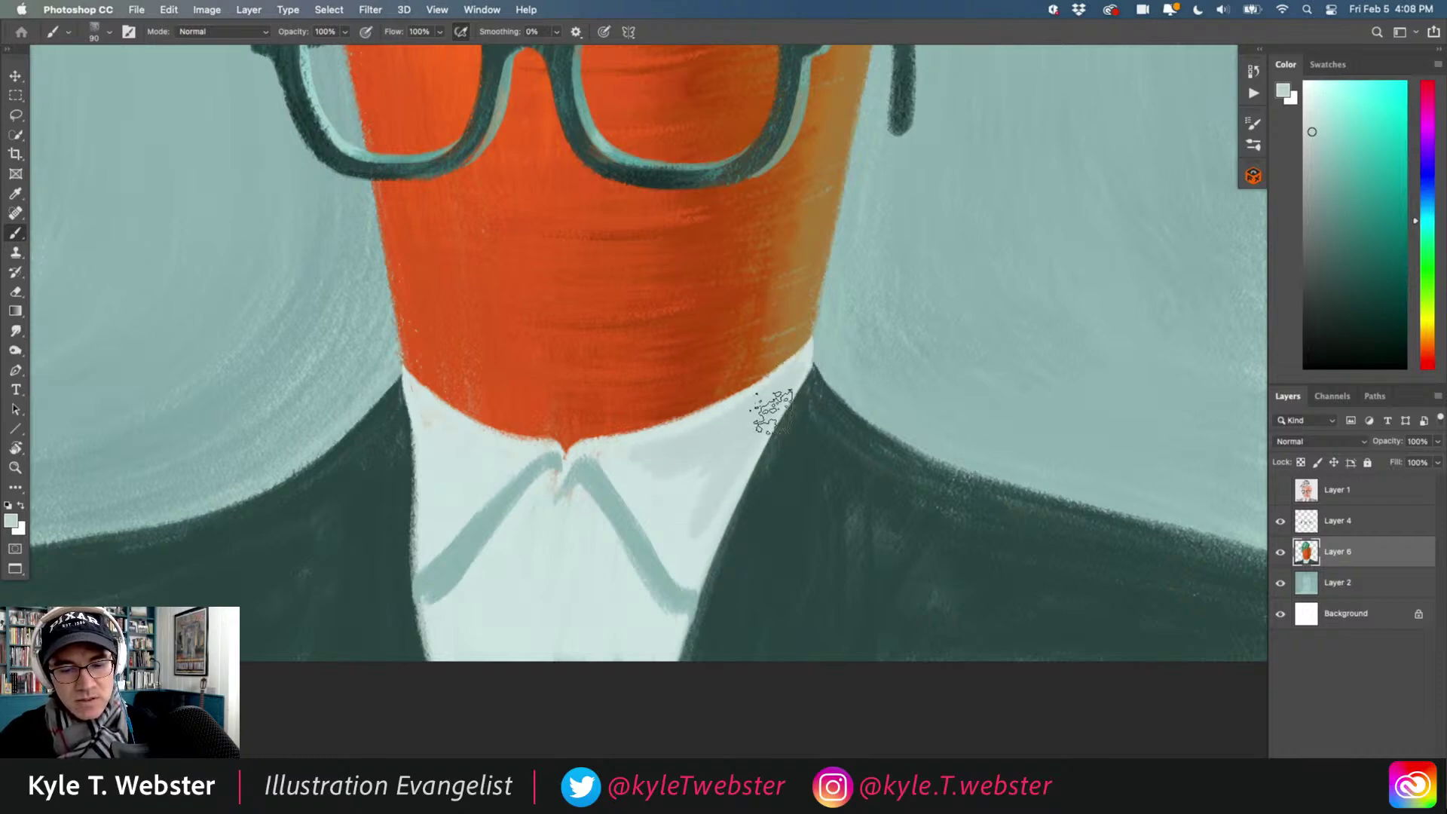
mouse_move(665, 477)
mouse_down()
mouse_move(633, 475)
mouse_move(630, 459)
mouse_move(671, 501)
mouse_move(711, 468)
mouse_move(735, 473)
mouse_up()
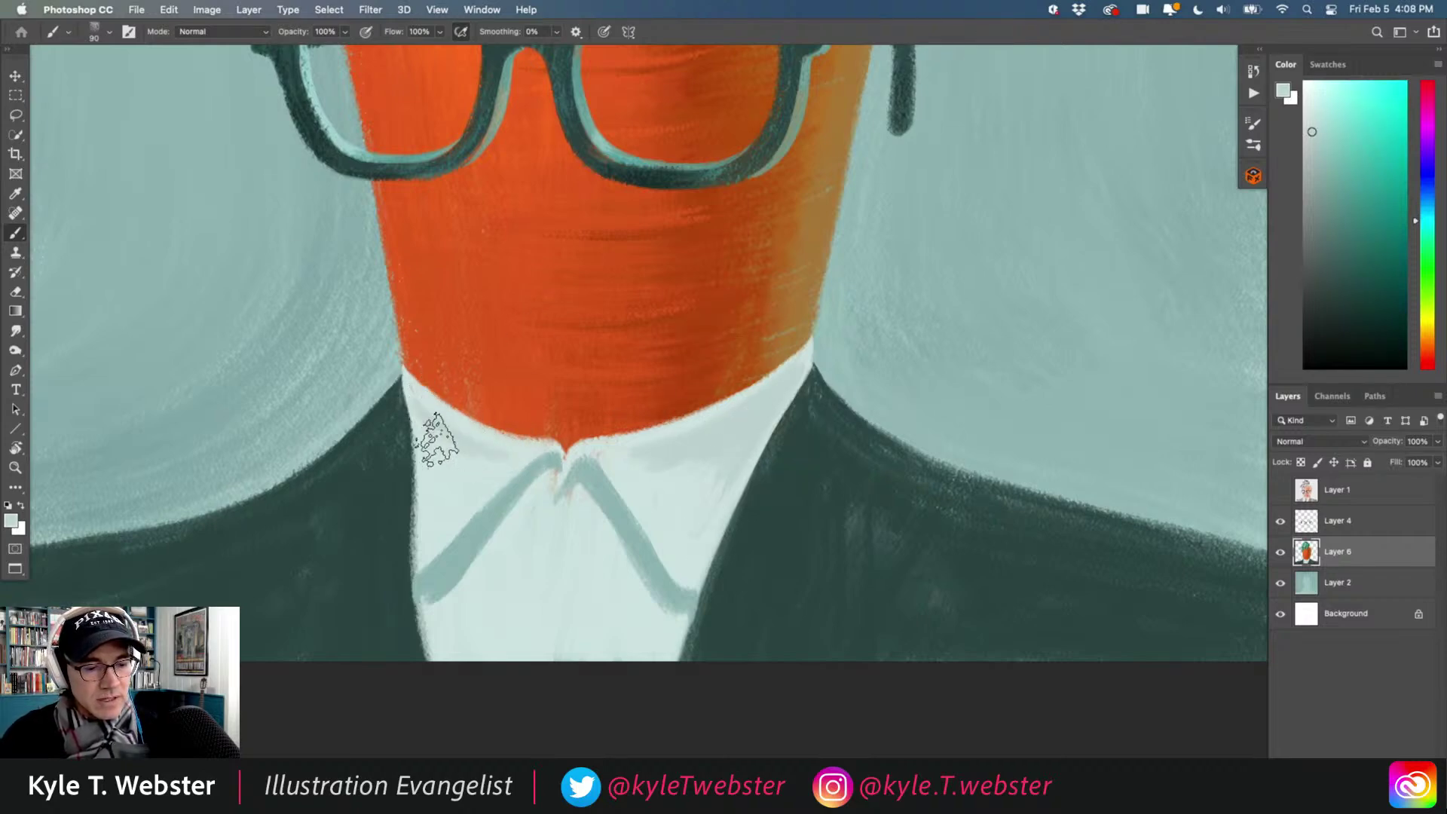
mouse_move(430, 405)
mouse_down()
mouse_move(419, 397)
mouse_move(511, 458)
mouse_up()
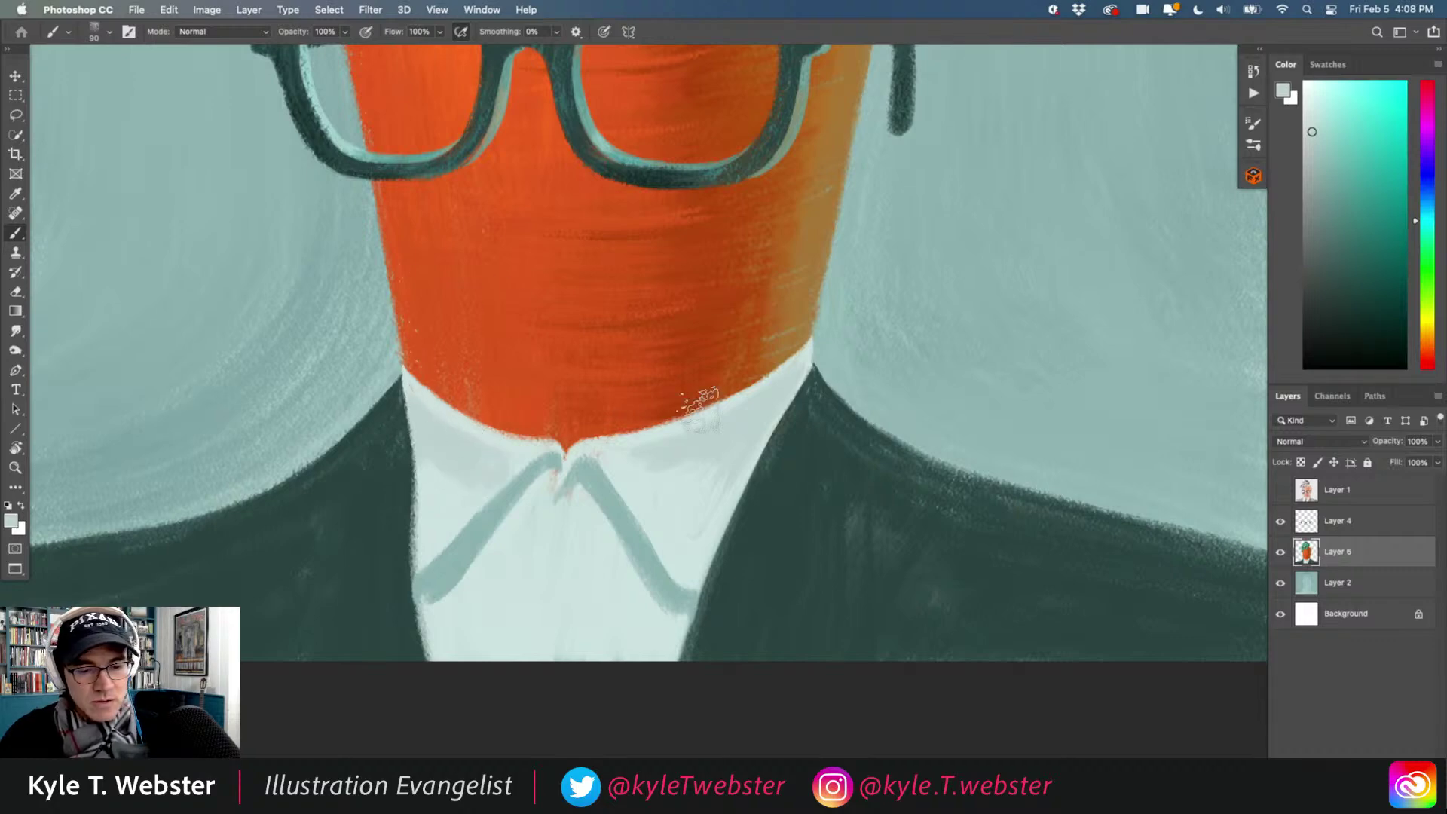
Sample the light collar color, switch to the Kyle's Paintbox - Gouache G Wash brush, and reduce the brush size.
alt+click(481, 444)
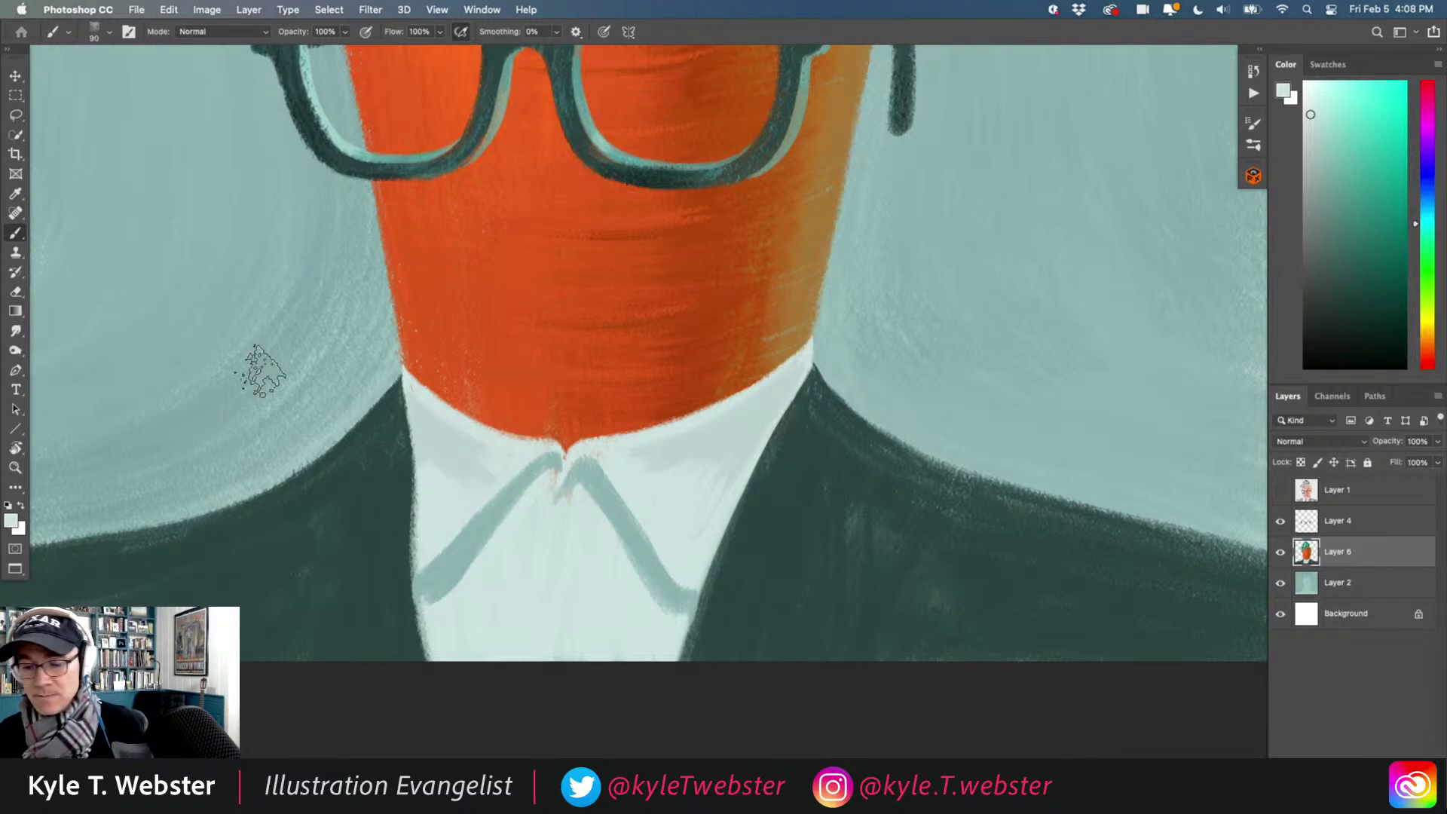
click(1253, 145)
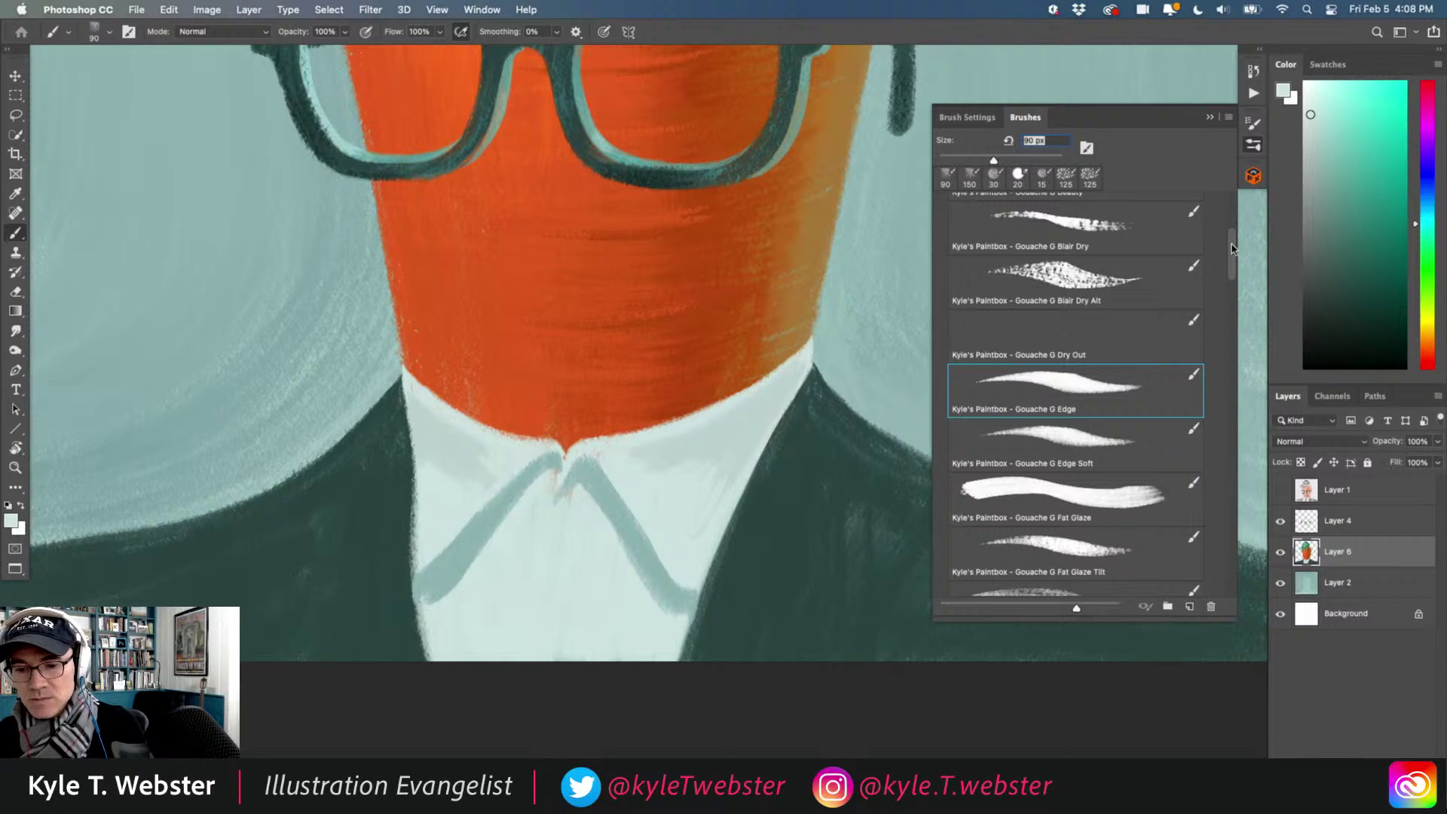
drag(1232, 248, 1207, 317)
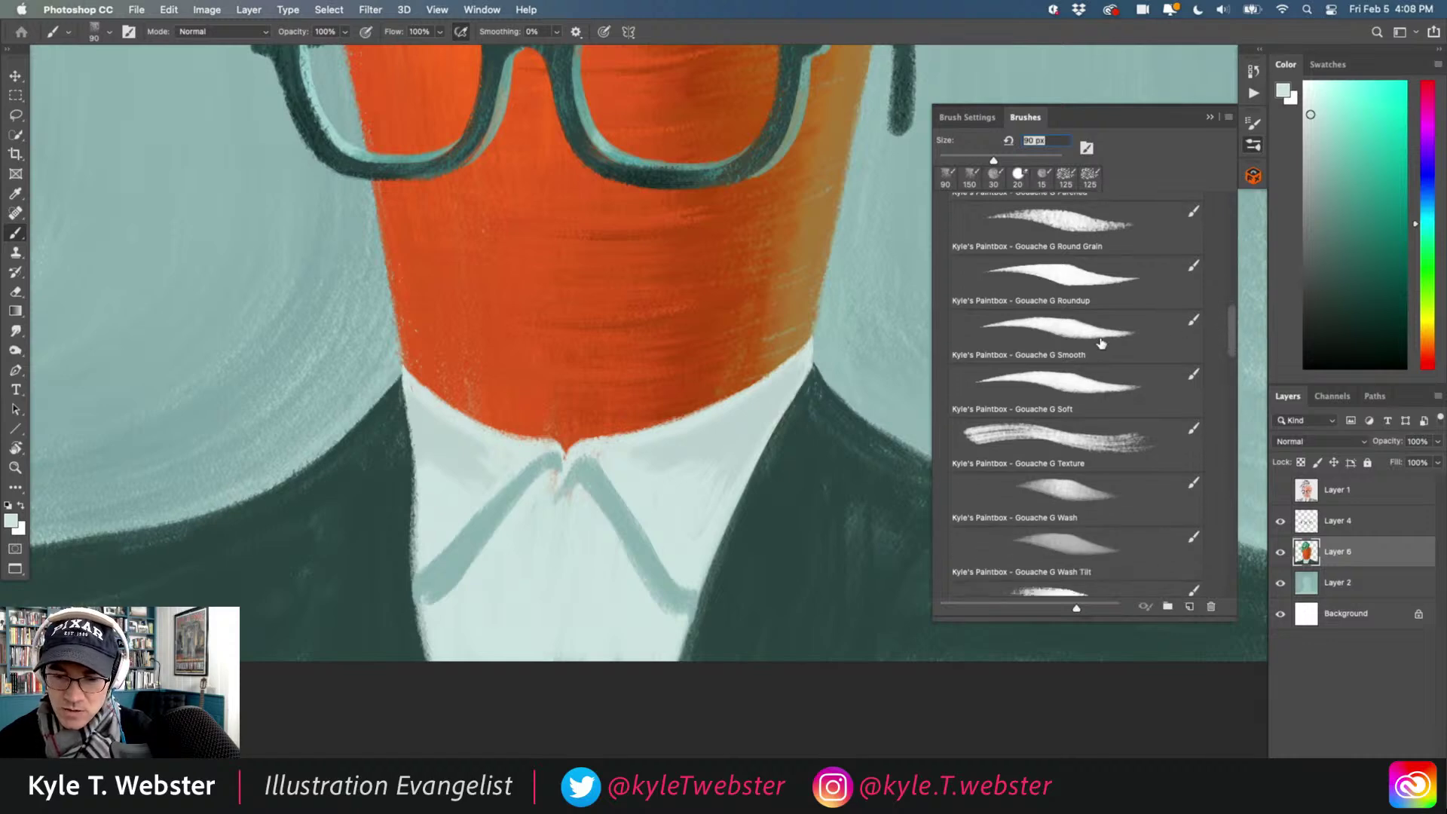
scroll(1115, 347, down, 3)
click(1127, 378)
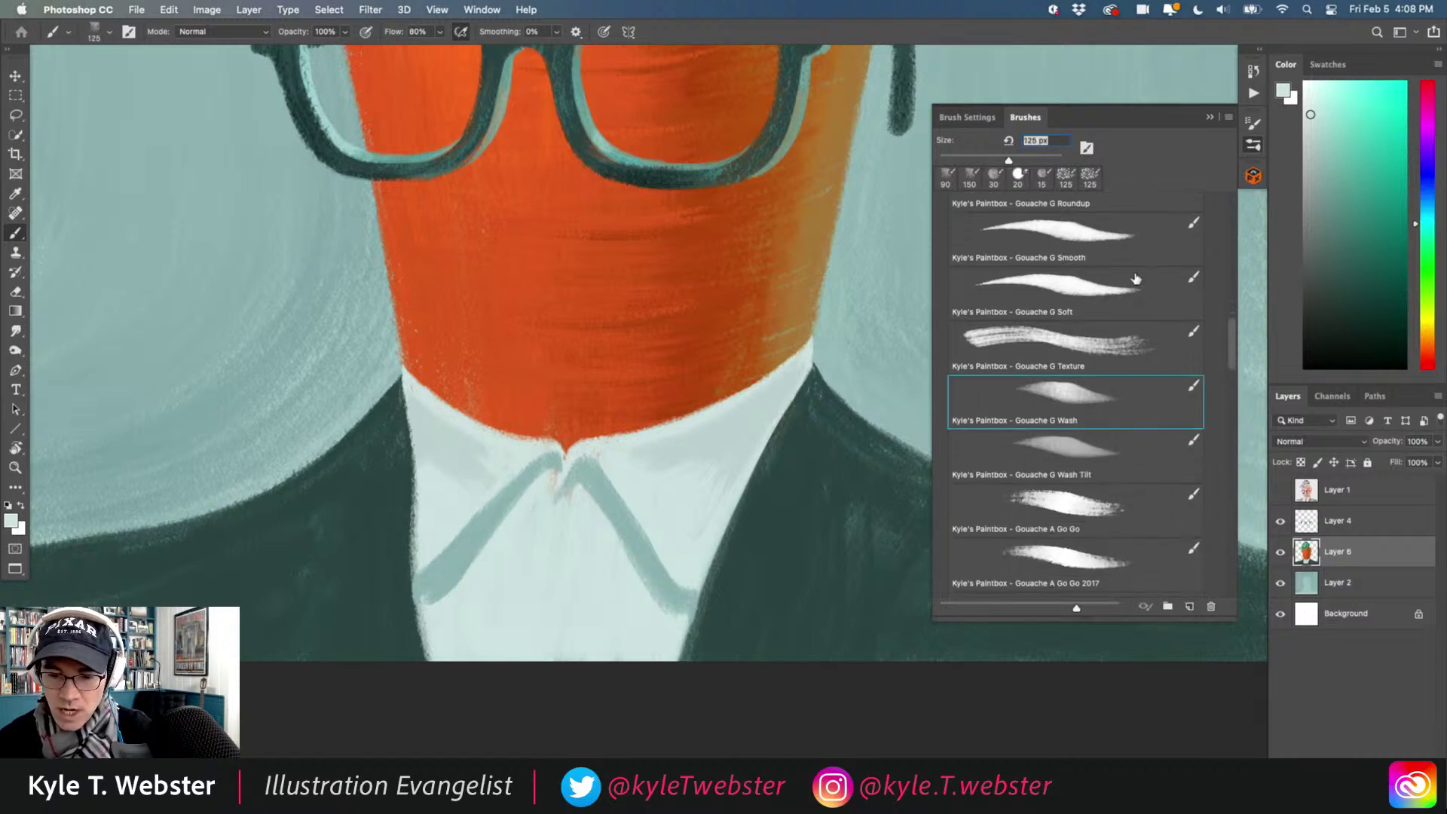
text(80)
key(Return)
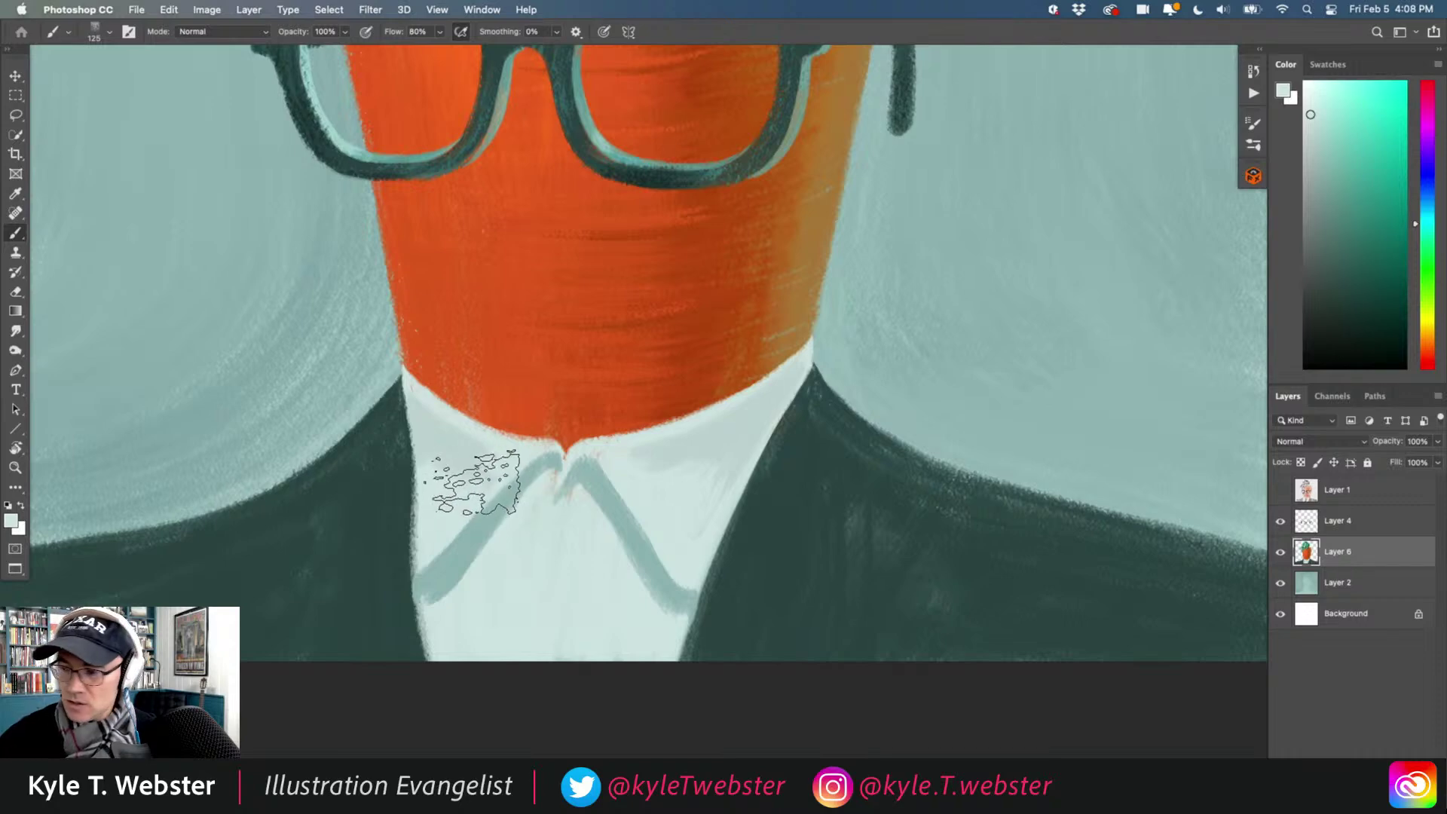
key(bracketleft)
key(bracketleft)
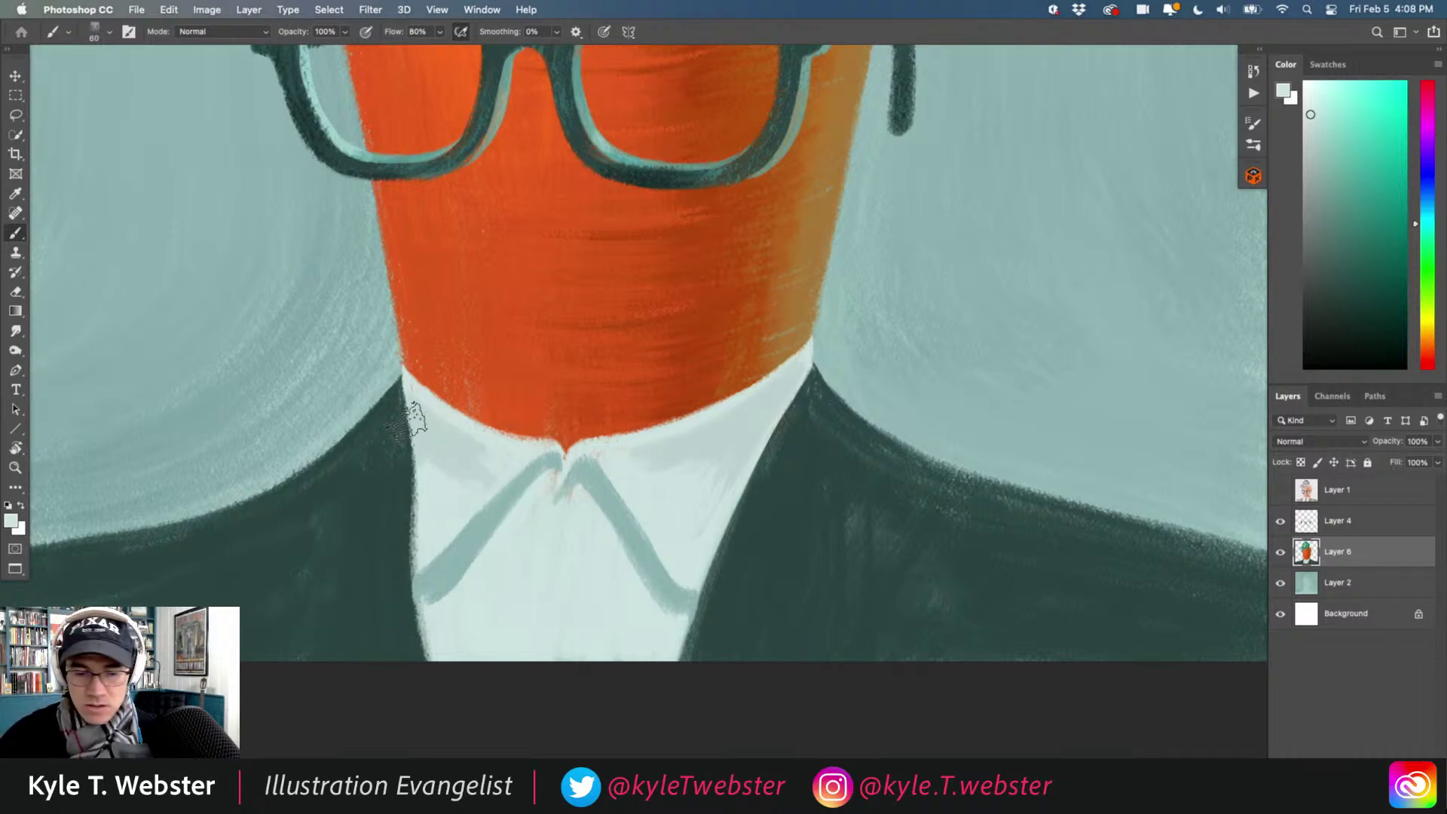
Sample the grey-green fold color and pale collar tones to blend the collar shading beneath the carrot.
alt+click(490, 512)
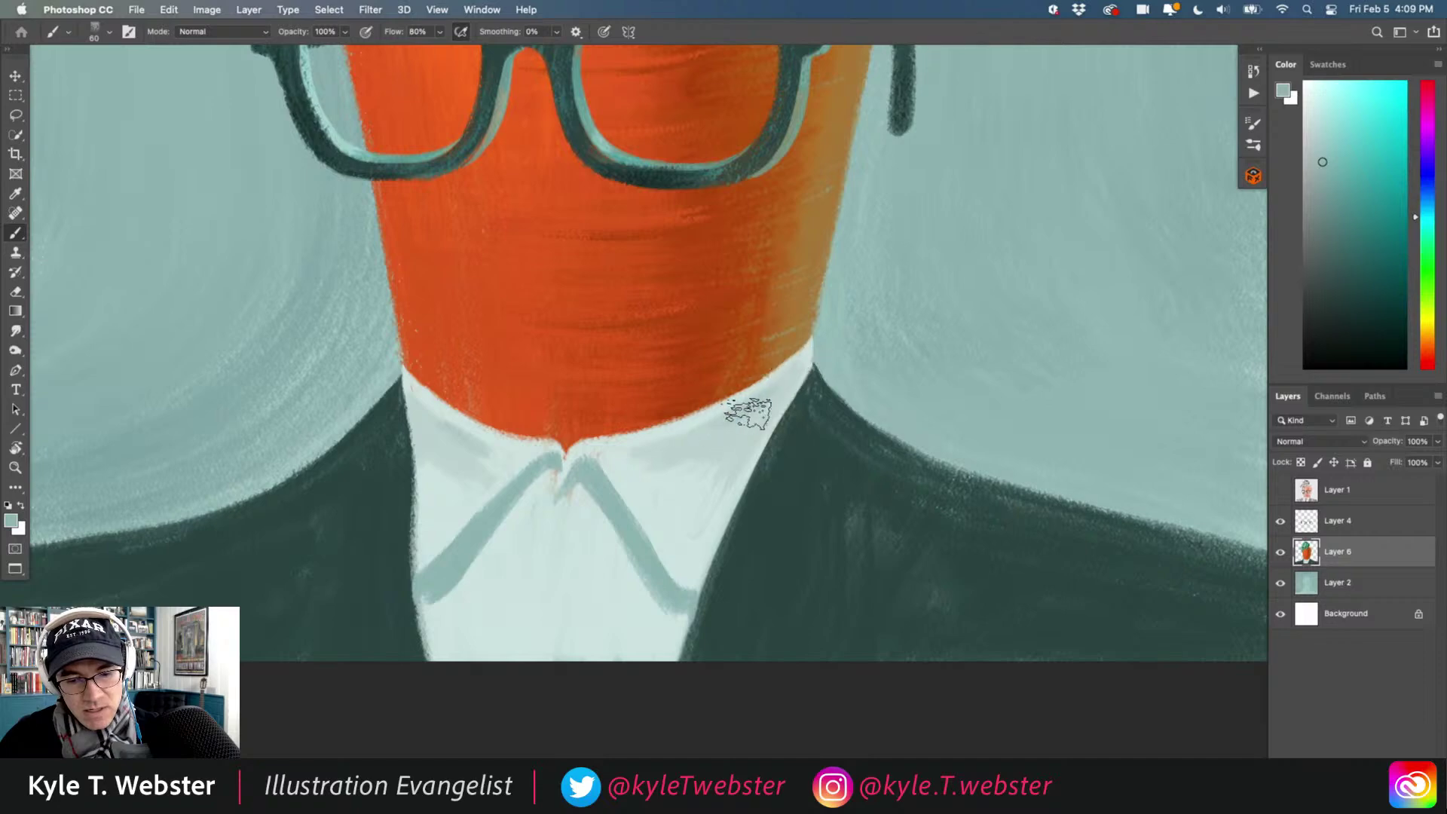
alt+click(716, 445)
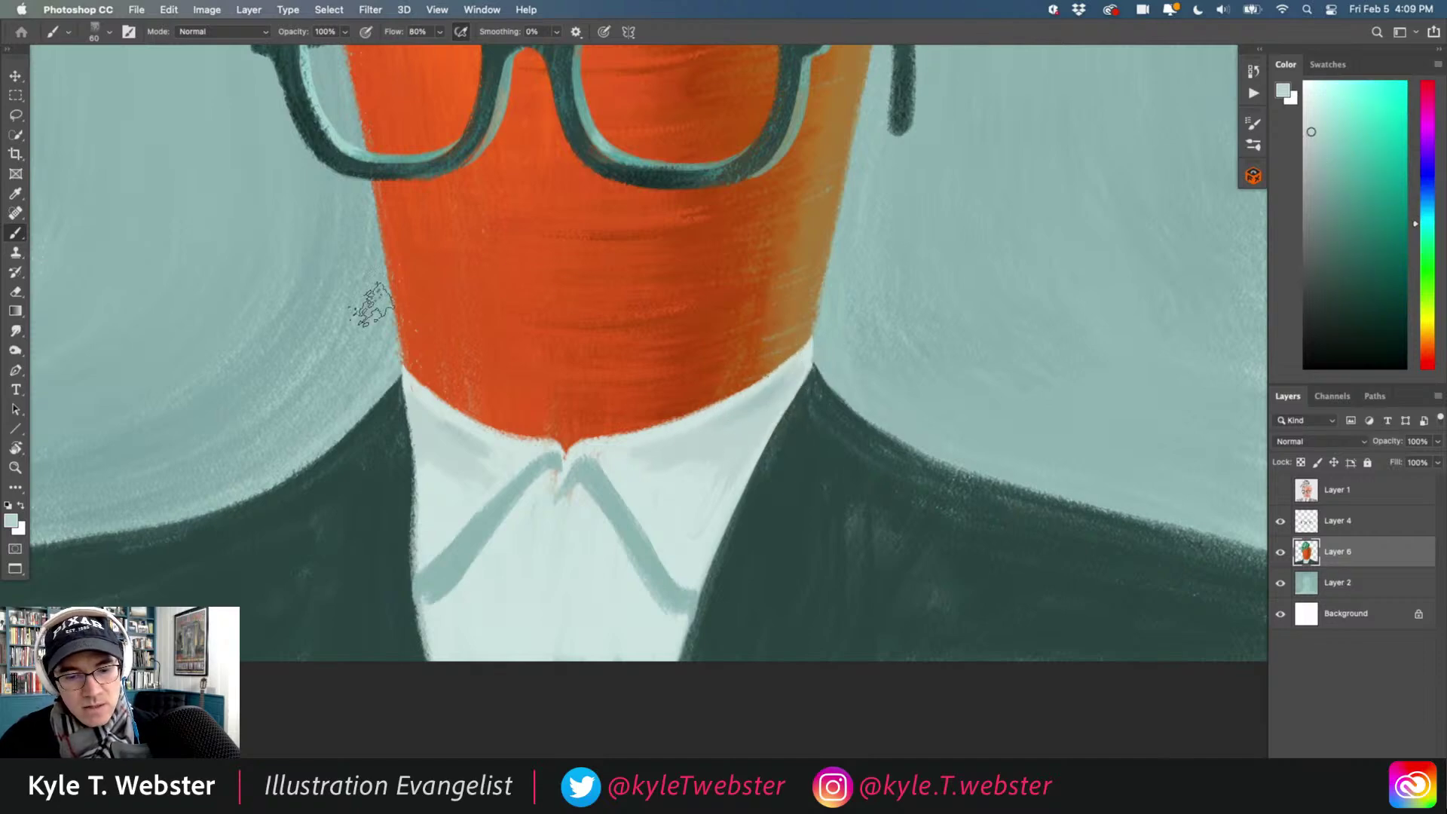
alt+click(645, 479)
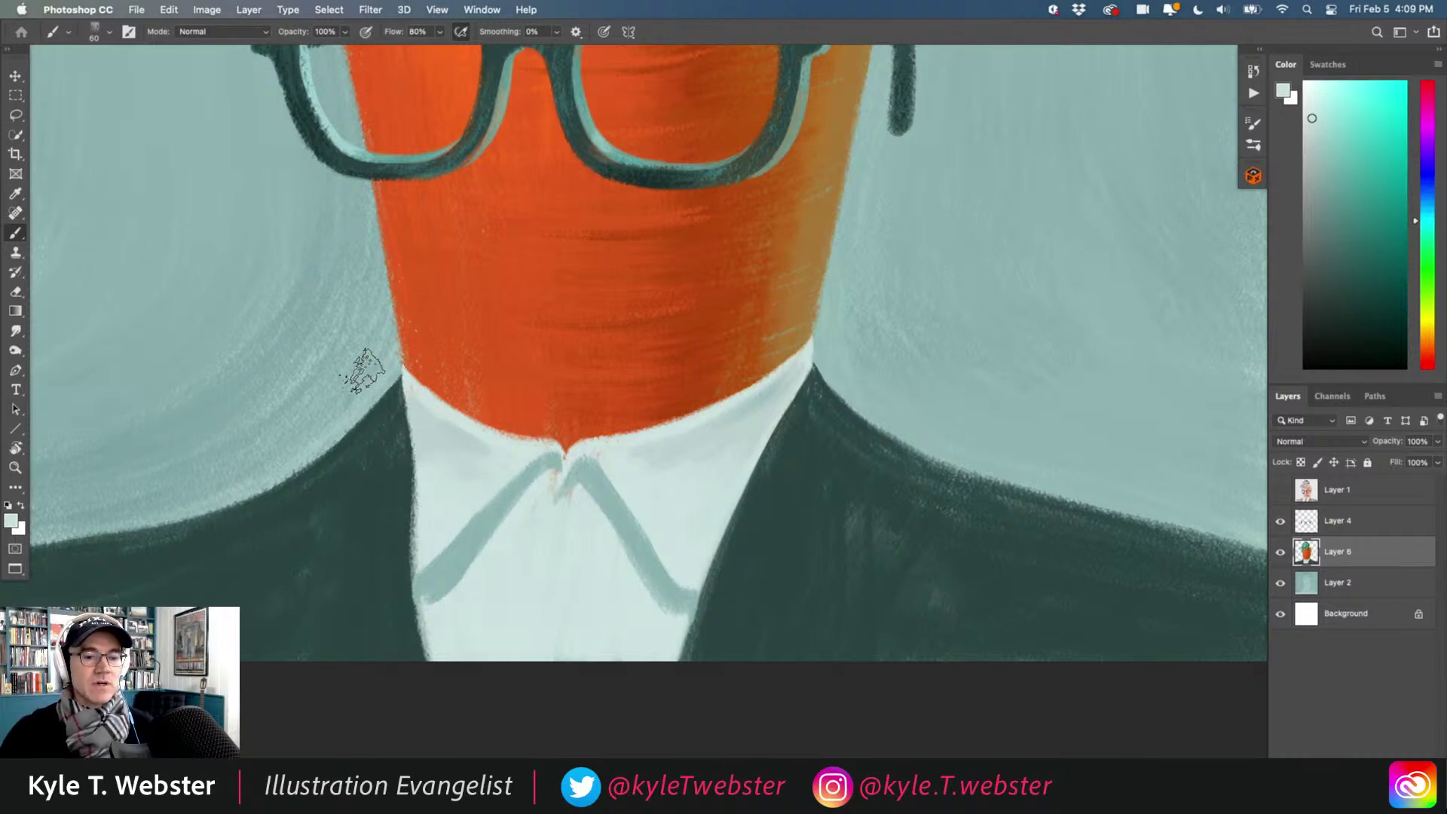
Soften the grey-green fold line along the left collar flap's lower edge with the pale shirt color.
key(super+minus)
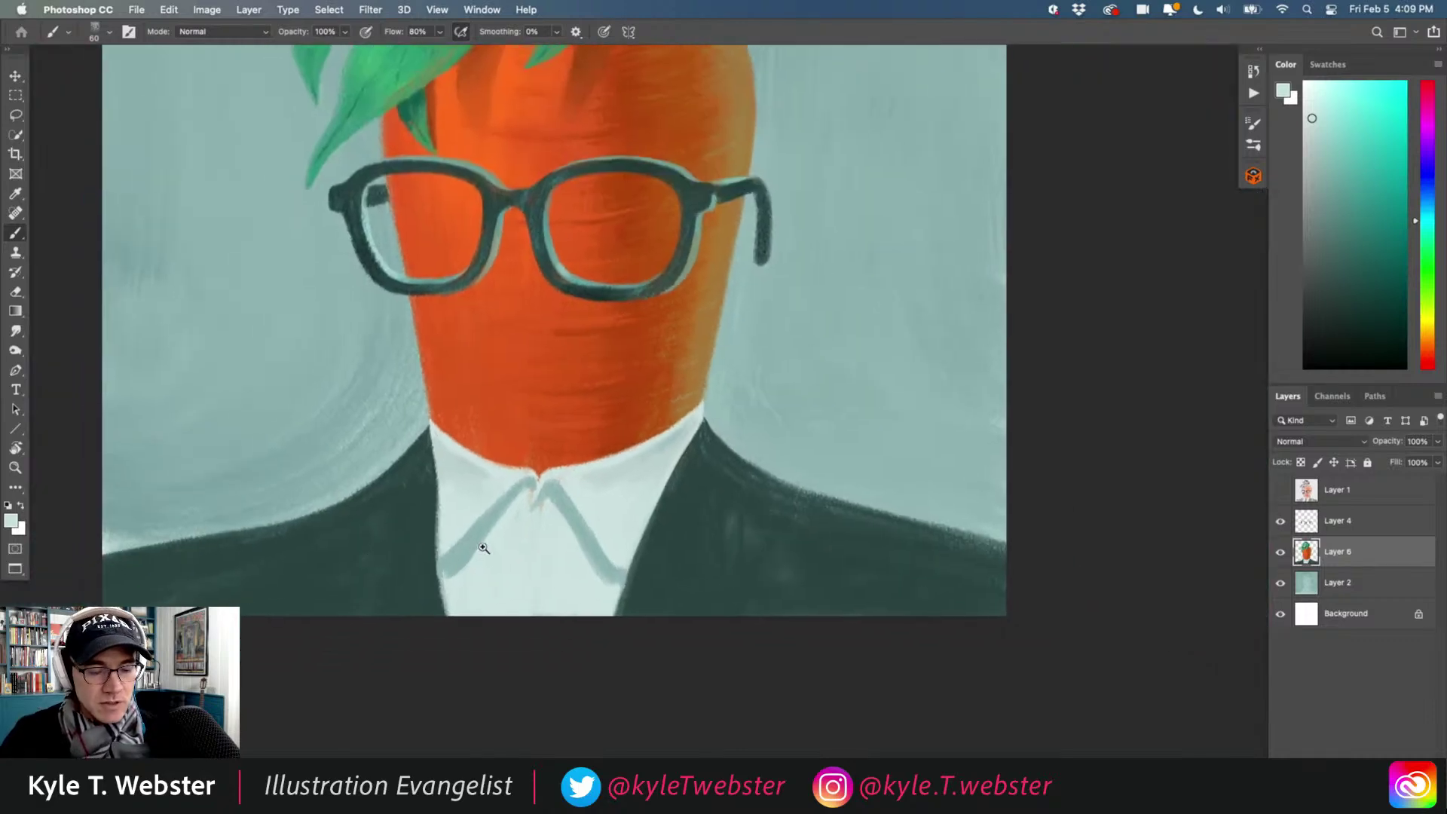
key(super+equal)
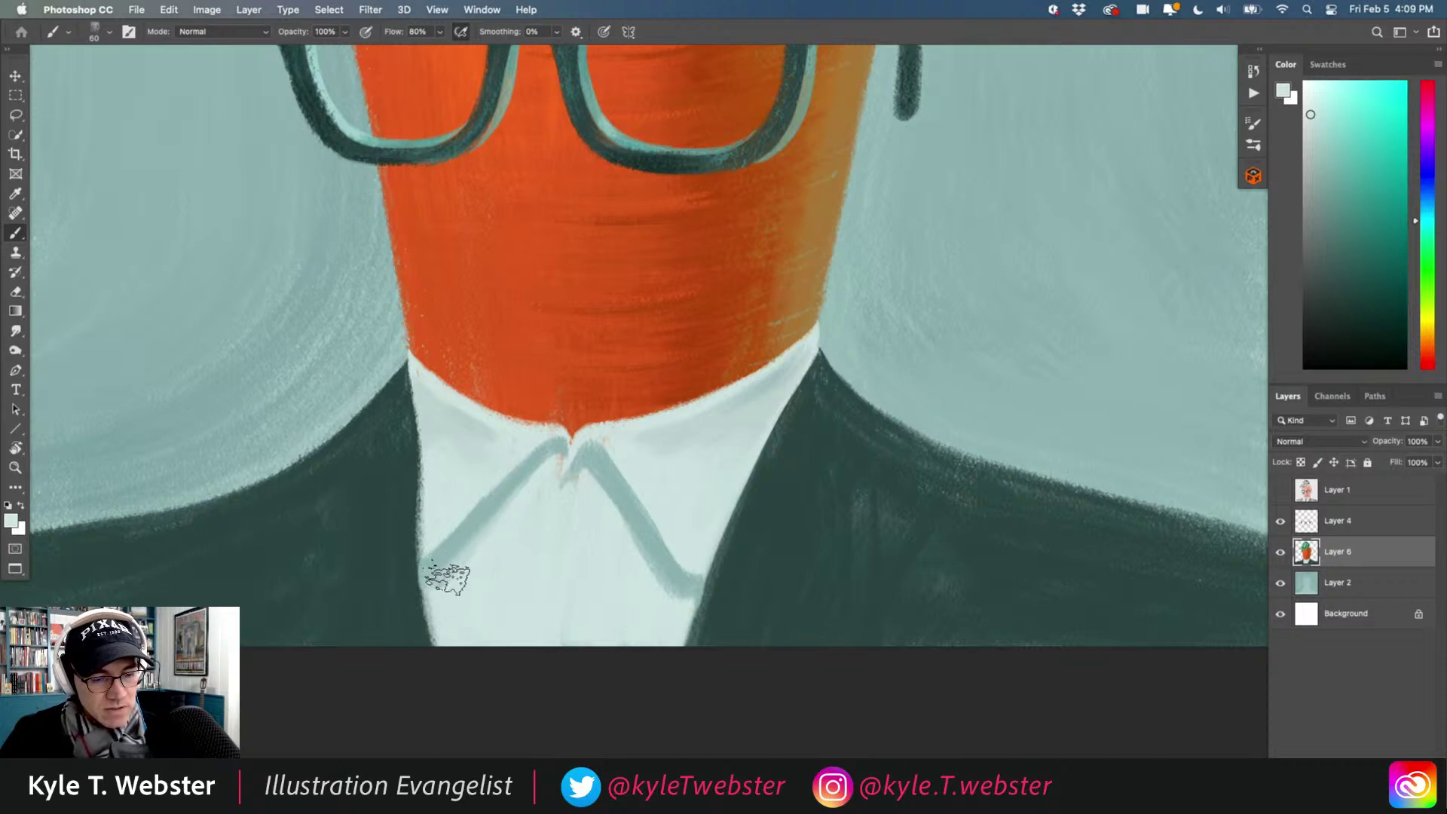
drag(494, 501, 442, 571)
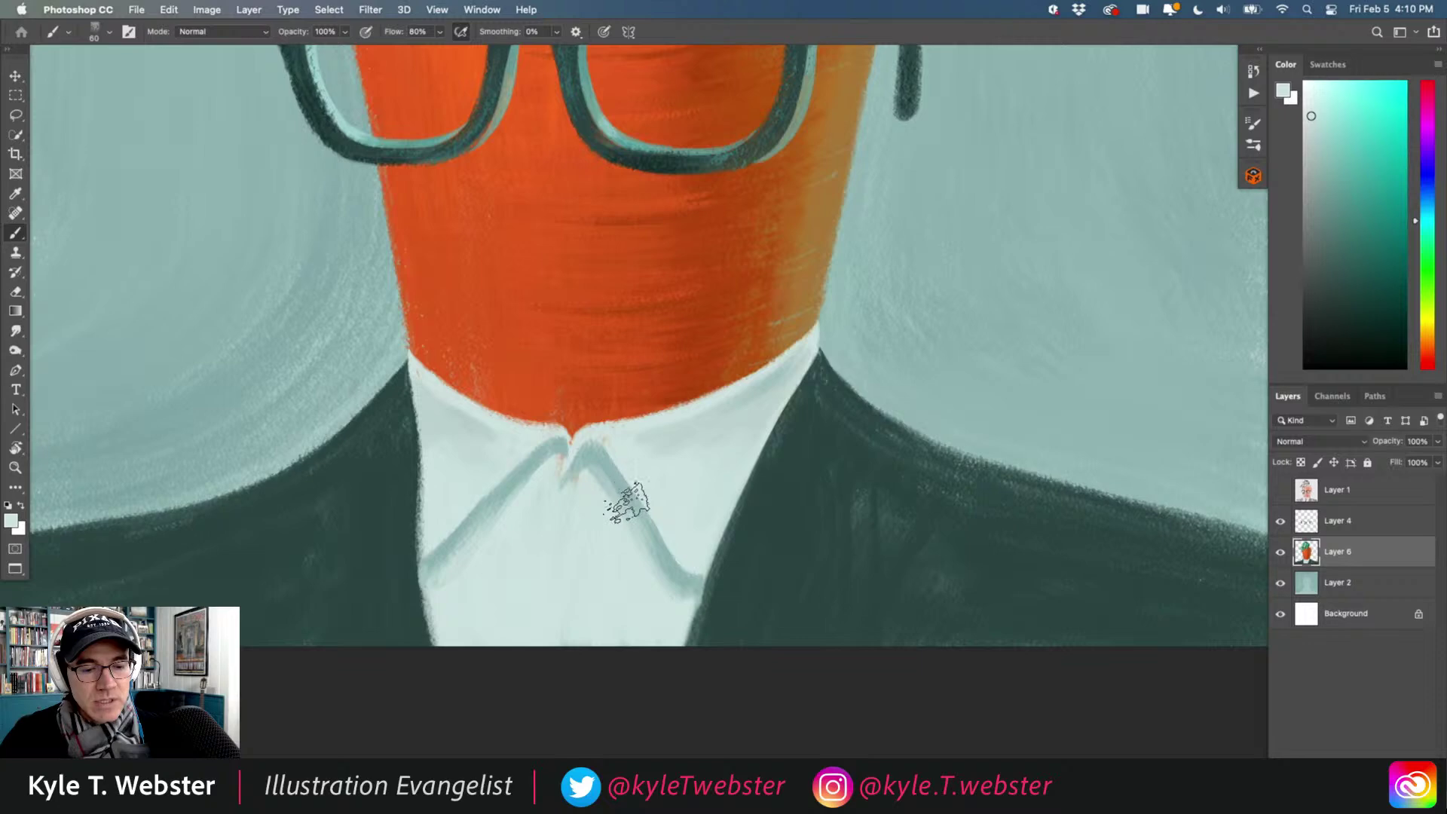
Sample grey-green tones from the collar folds and blend the shading along the right collar flap's lower edge.
alt+click(586, 454)
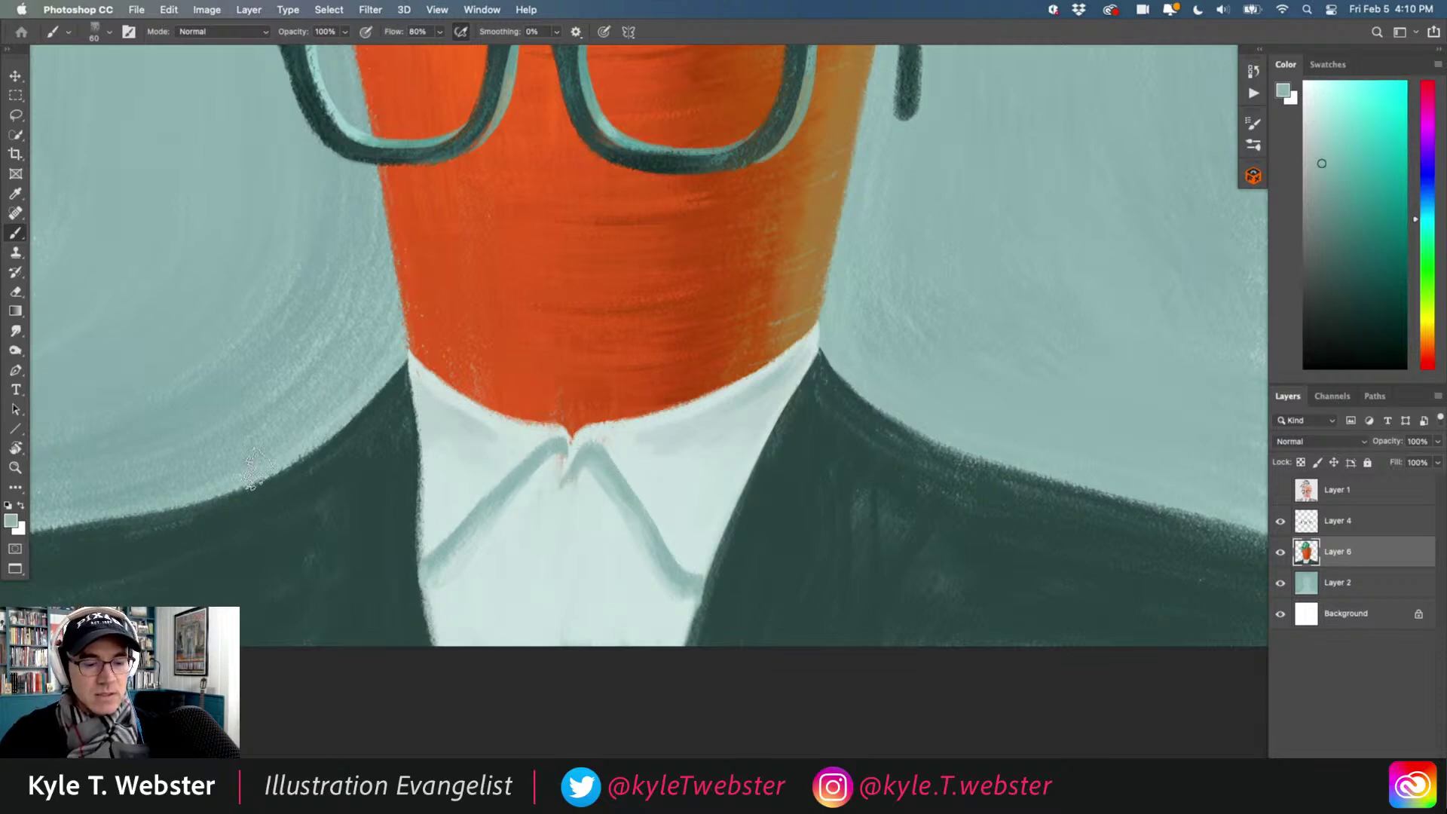
alt+click(585, 449)
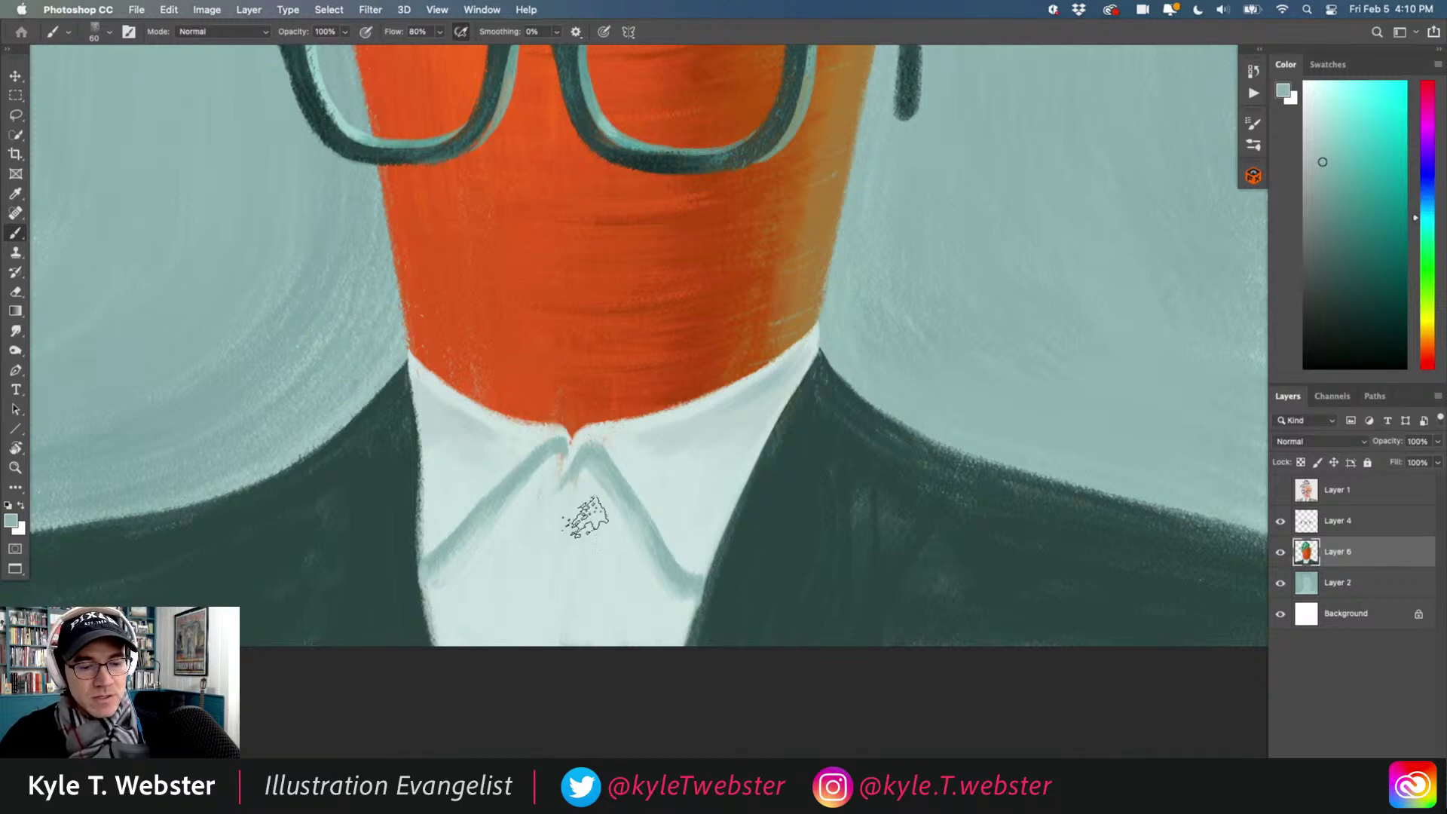
alt+click(637, 494)
drag(629, 491, 690, 601)
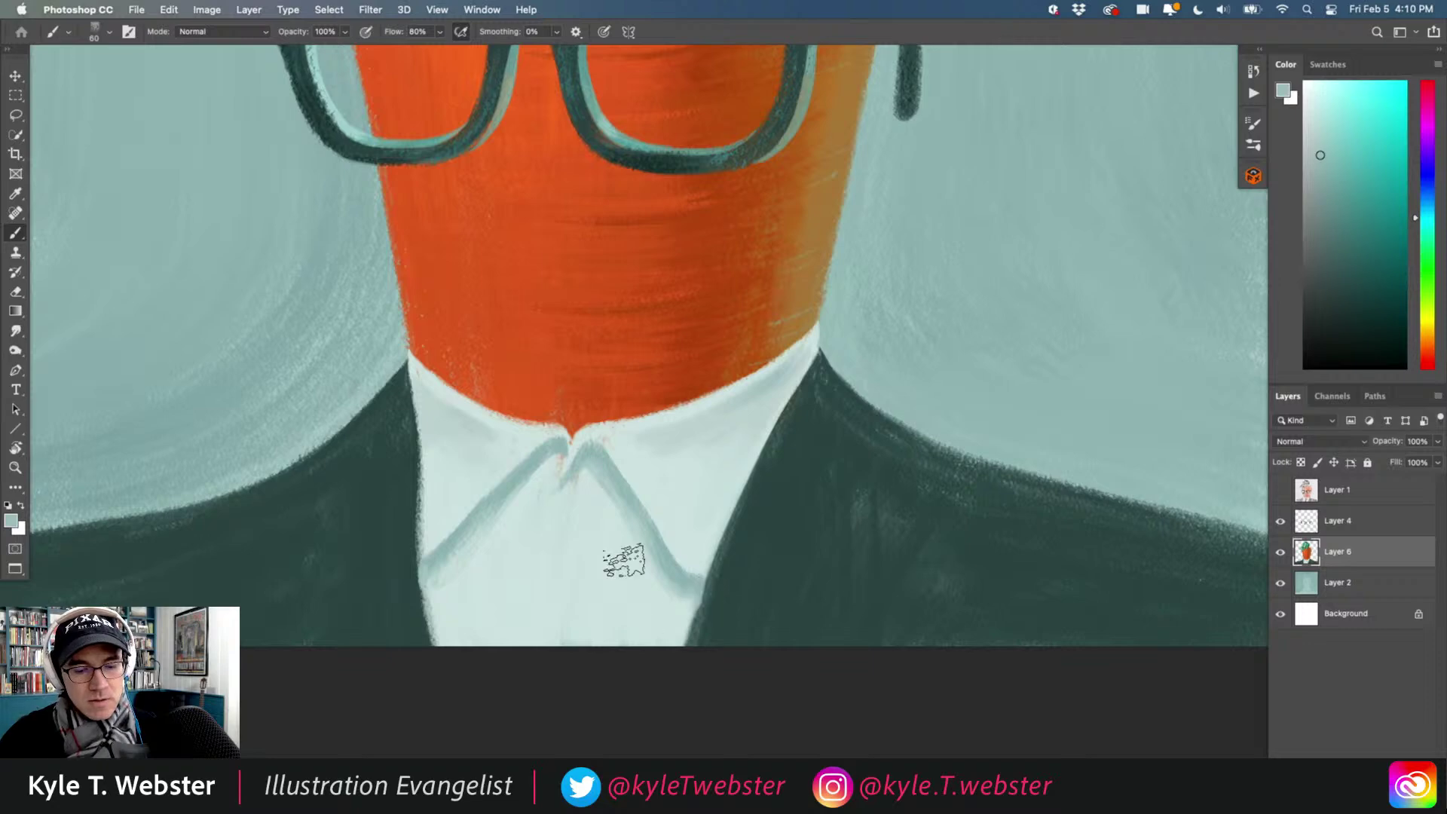
alt+click(541, 544)
alt+click(426, 566)
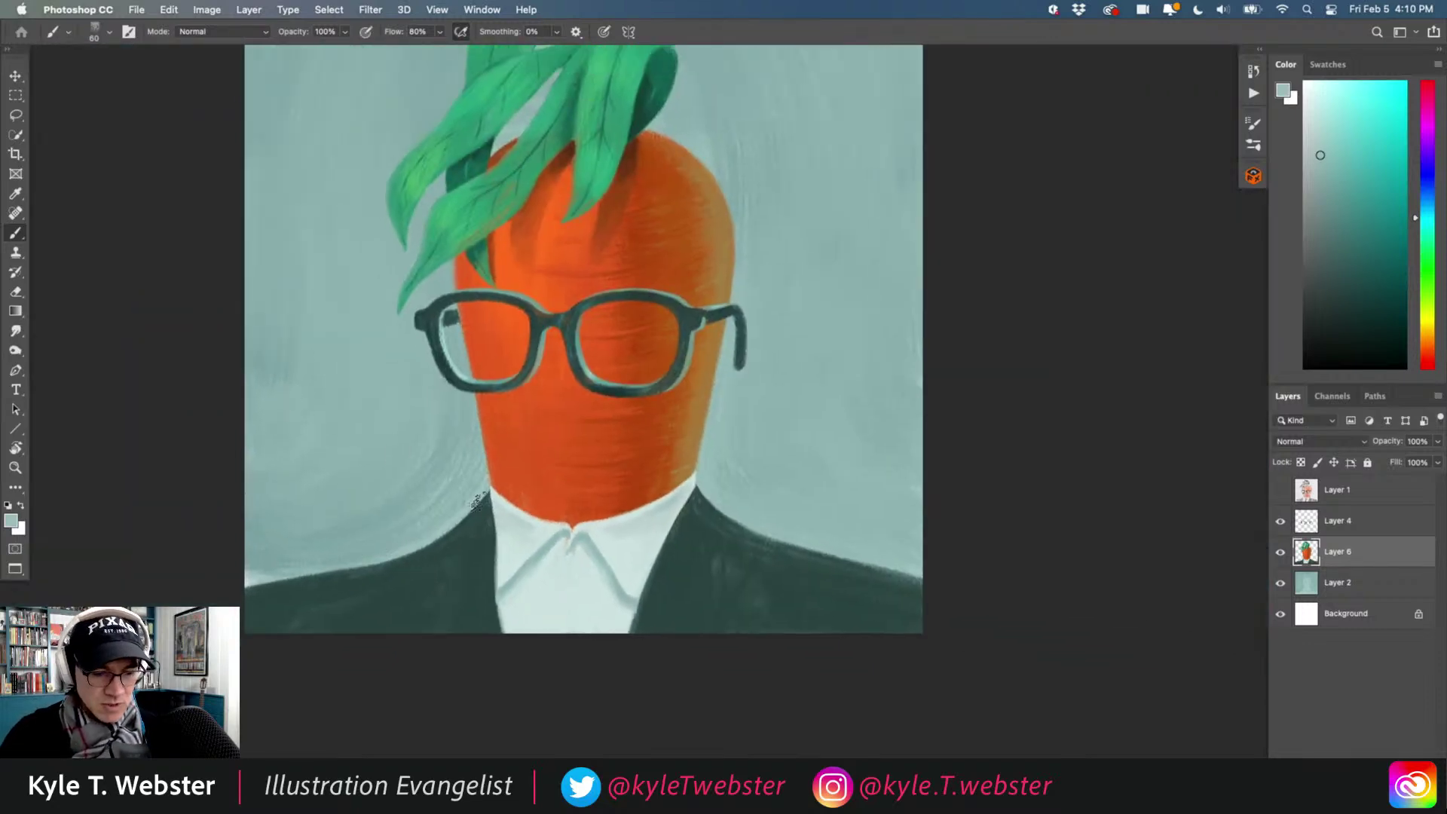
Sample the jacket's dark green and switch to the Kyle's Paintbox - Gouache G Edge brush.
scroll(372, 442, up, 1)
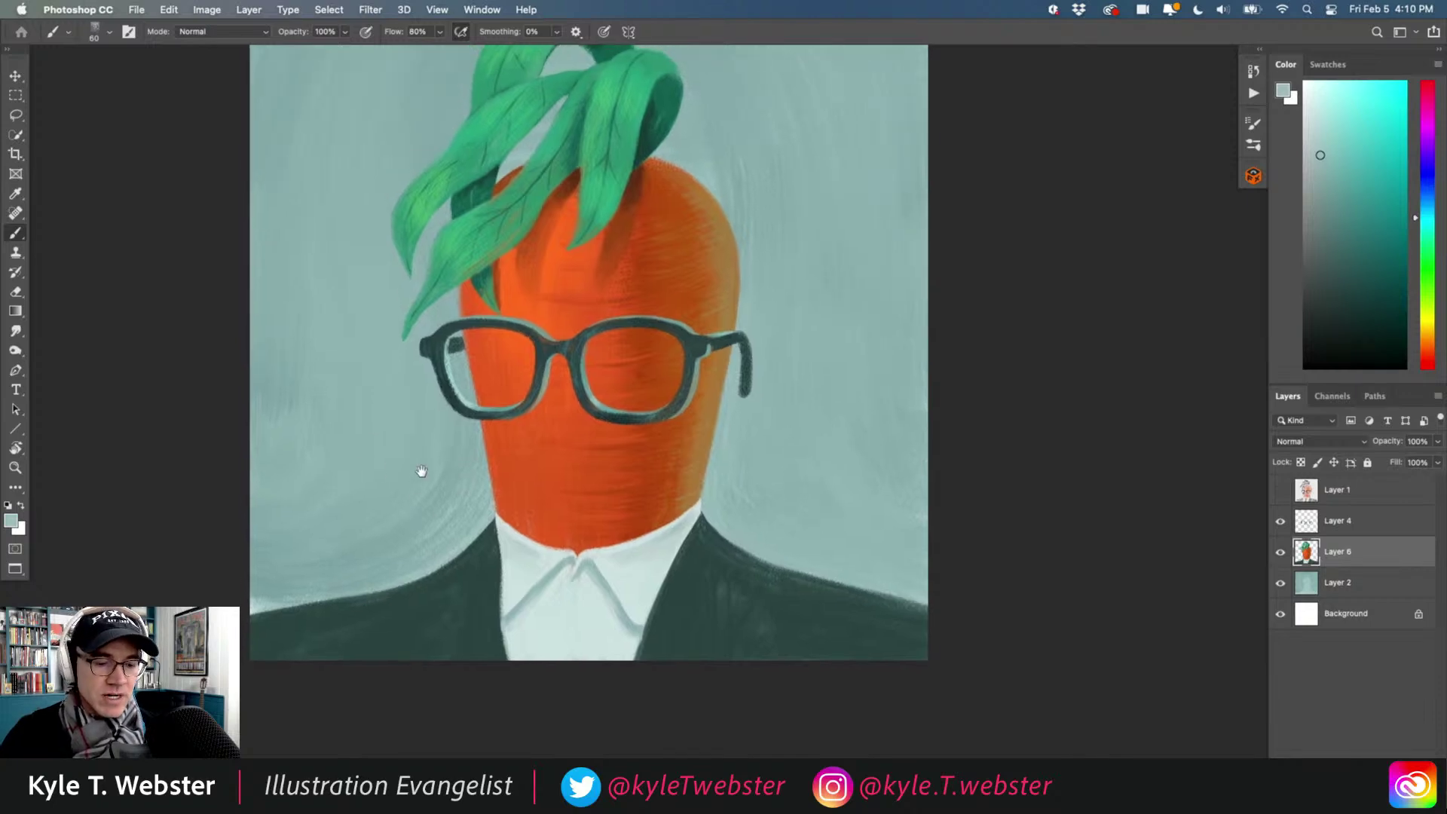
drag(419, 471, 339, 407)
click(558, 608)
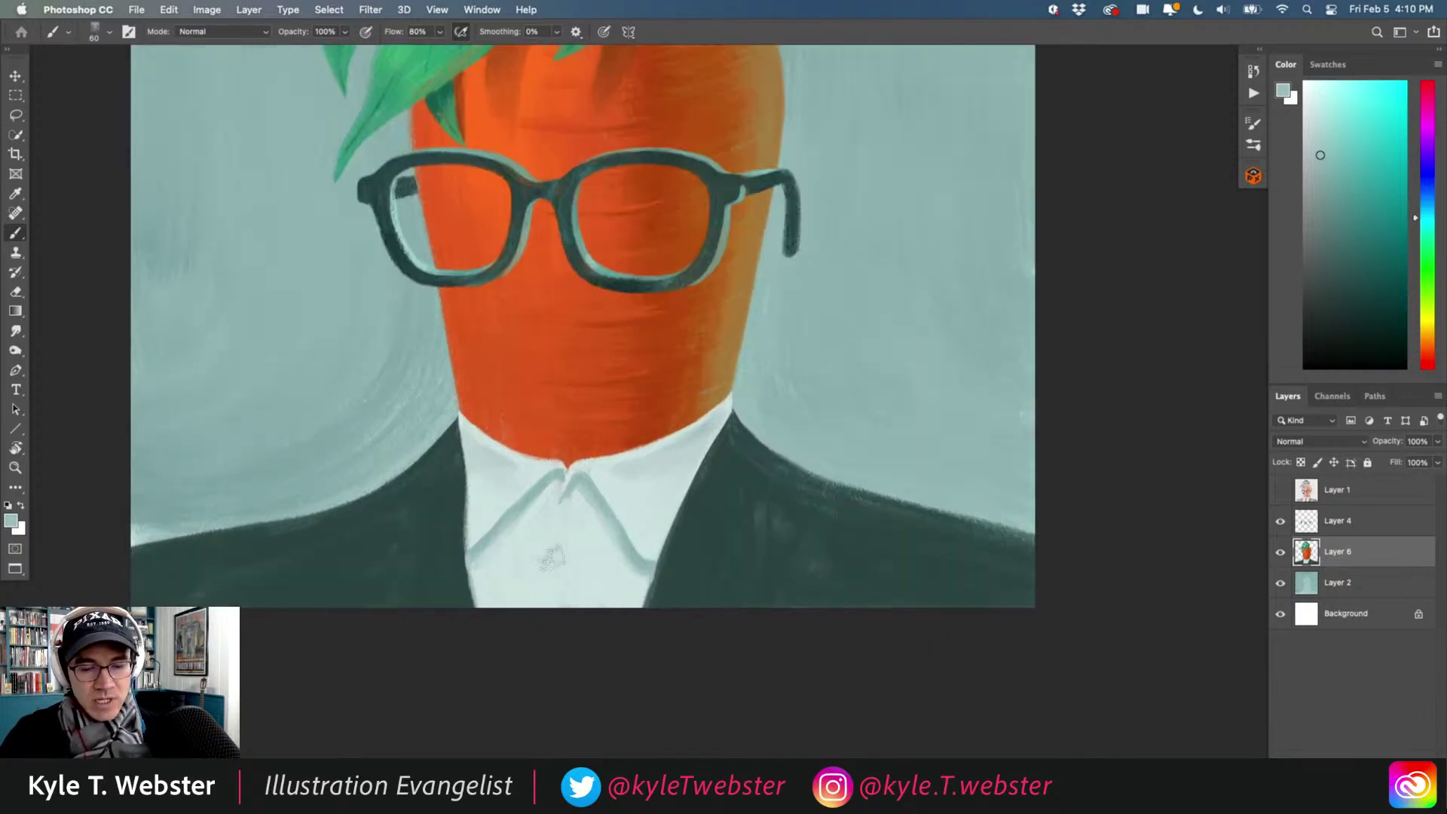
alt+click(741, 526)
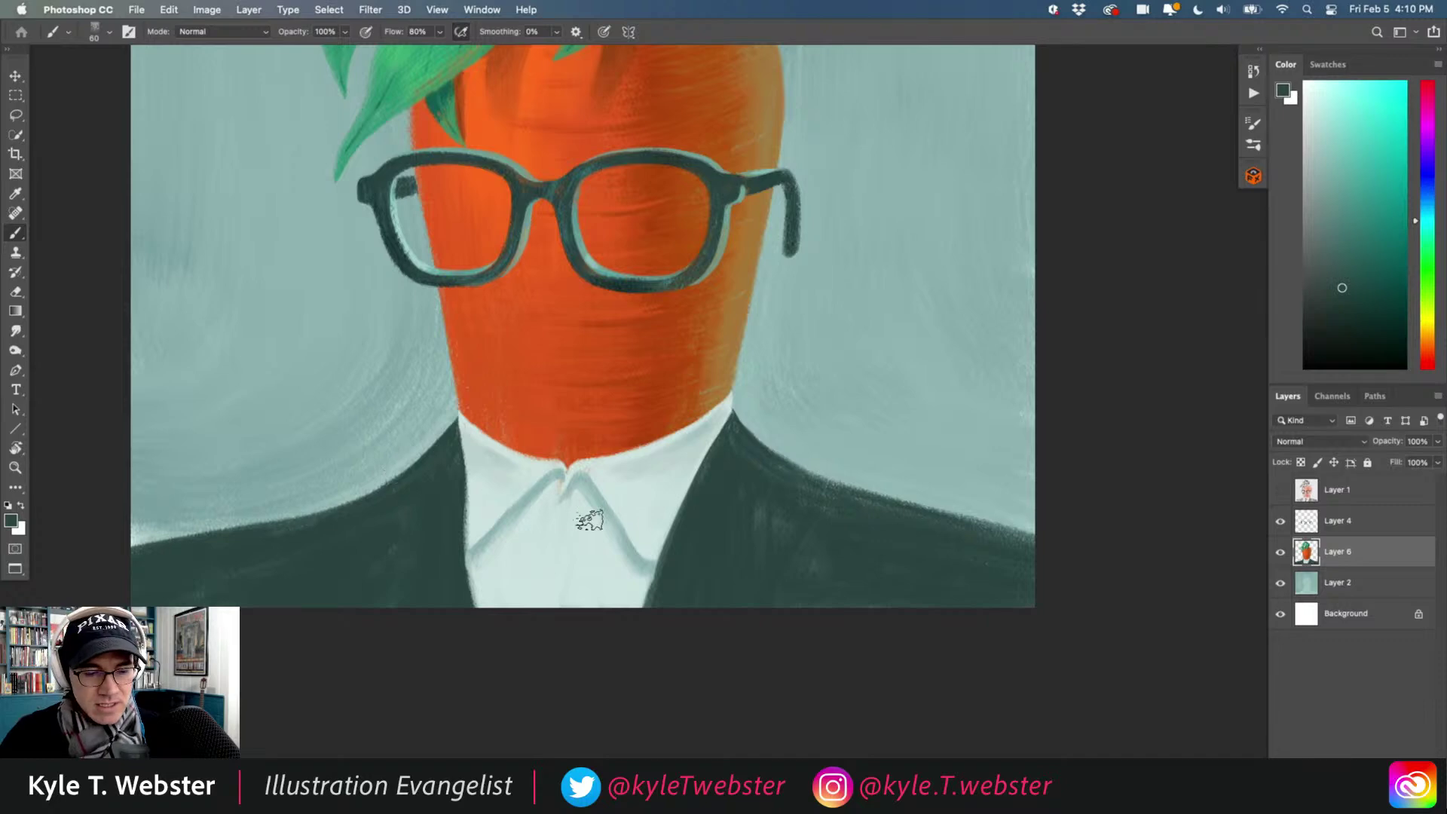
click(1254, 144)
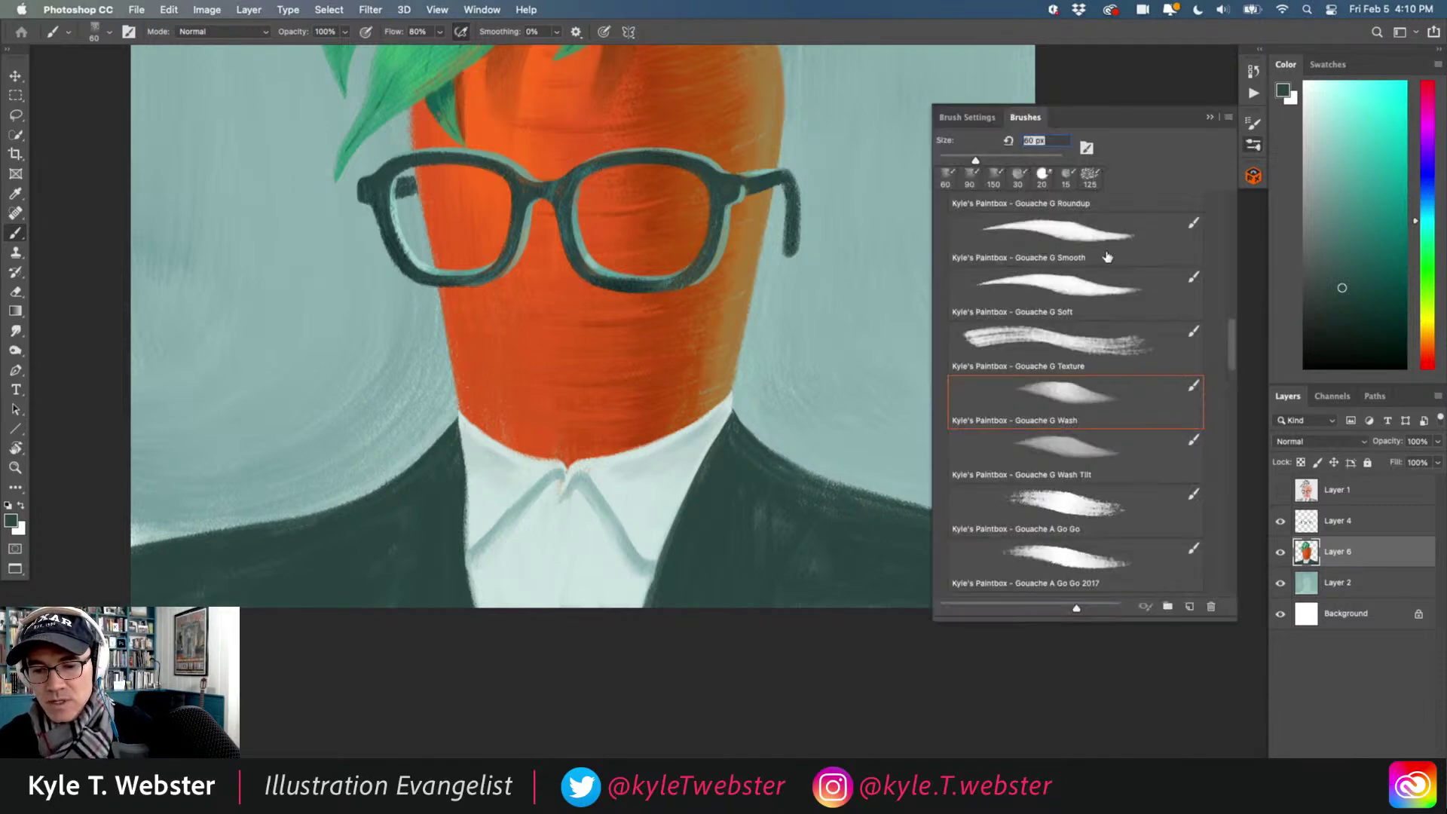
drag(1232, 328, 1066, 260)
scroll(1066, 260, up, 2)
click(1023, 259)
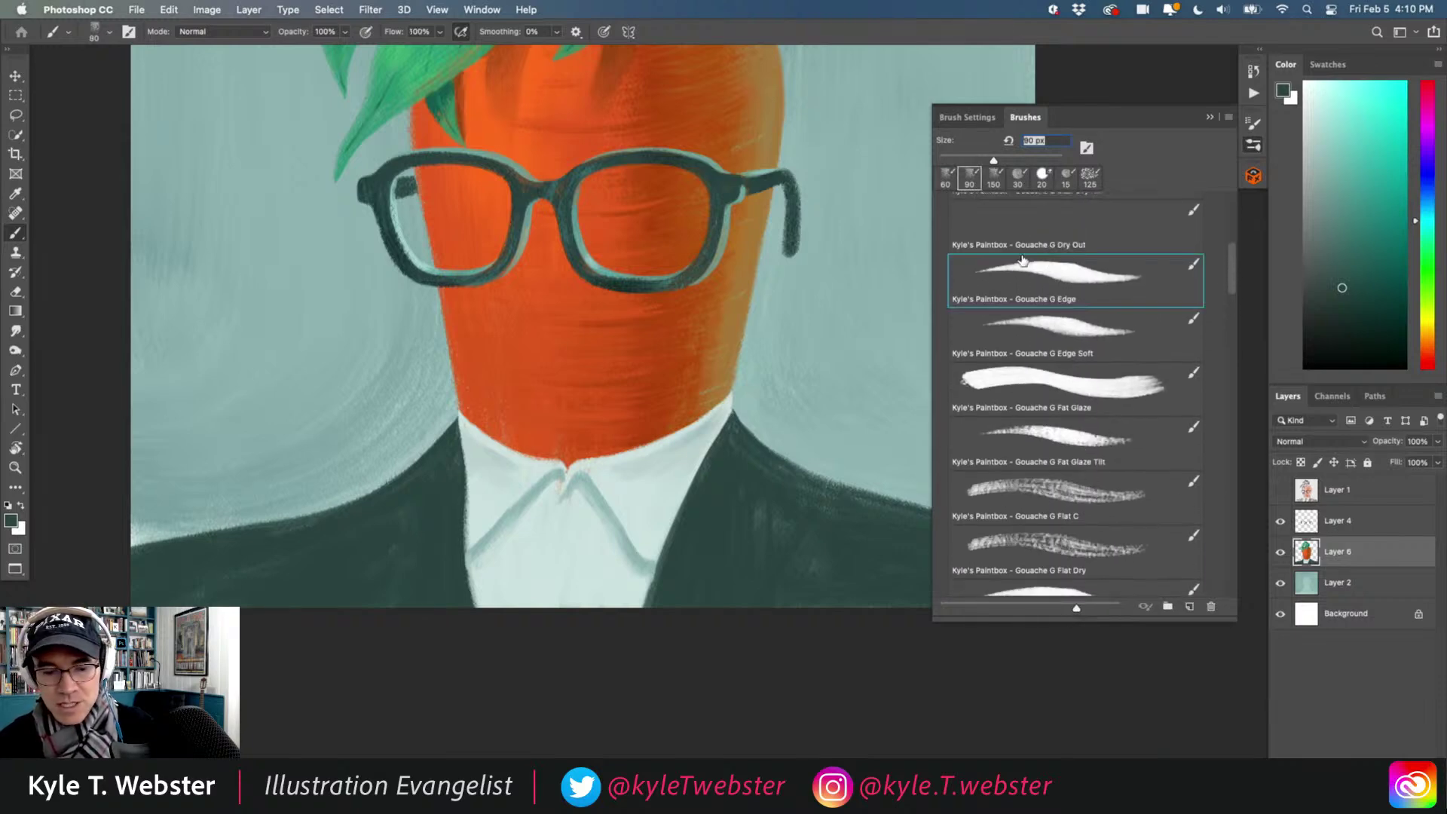
Paint a dark green necktie below the collar, with a rounded knot and a body widening to the canvas's lower edge.
drag(598, 498, 560, 550)
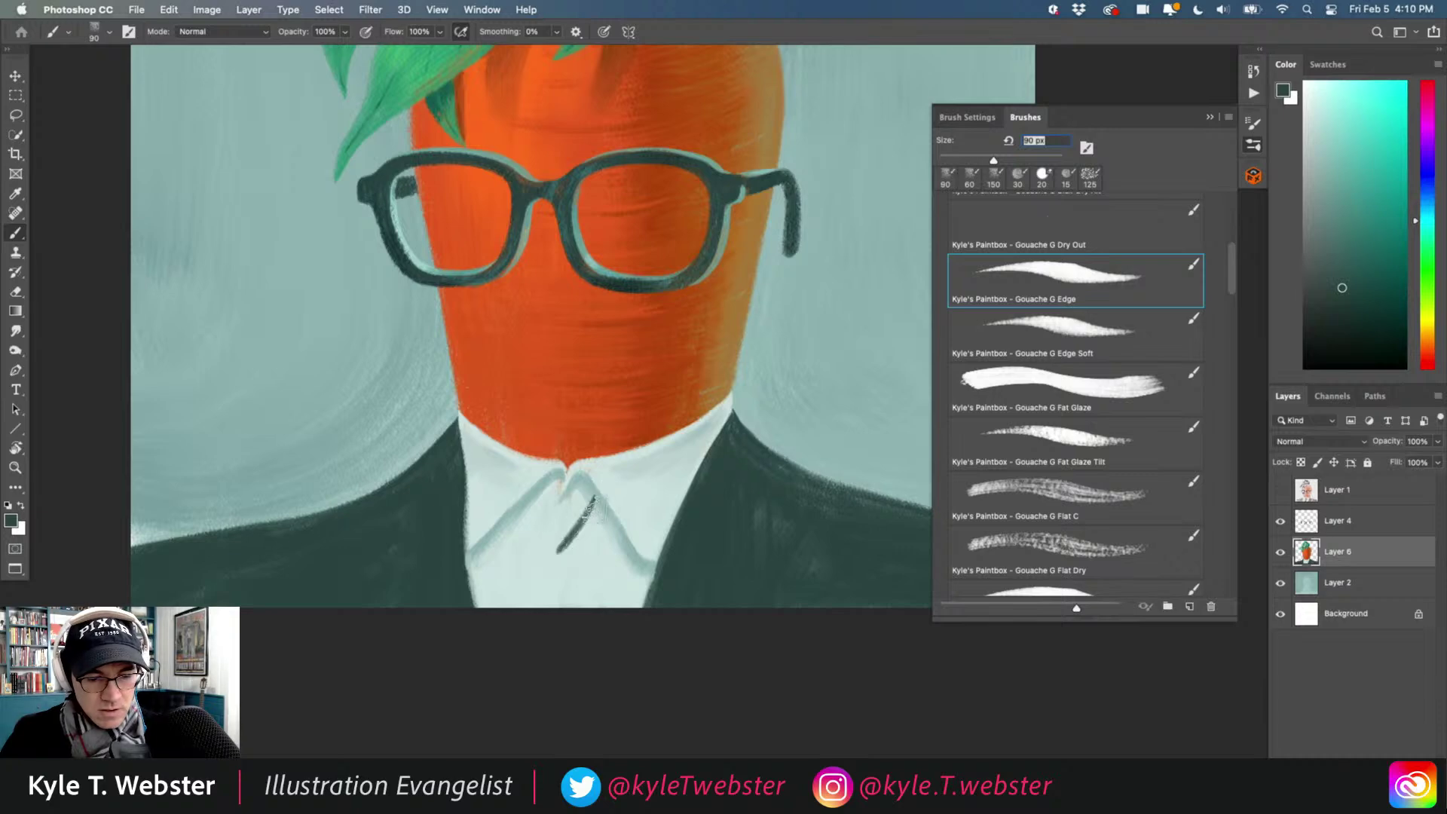
mouse_move(542, 499)
mouse_down()
mouse_move(599, 494)
mouse_move(554, 494)
mouse_up()
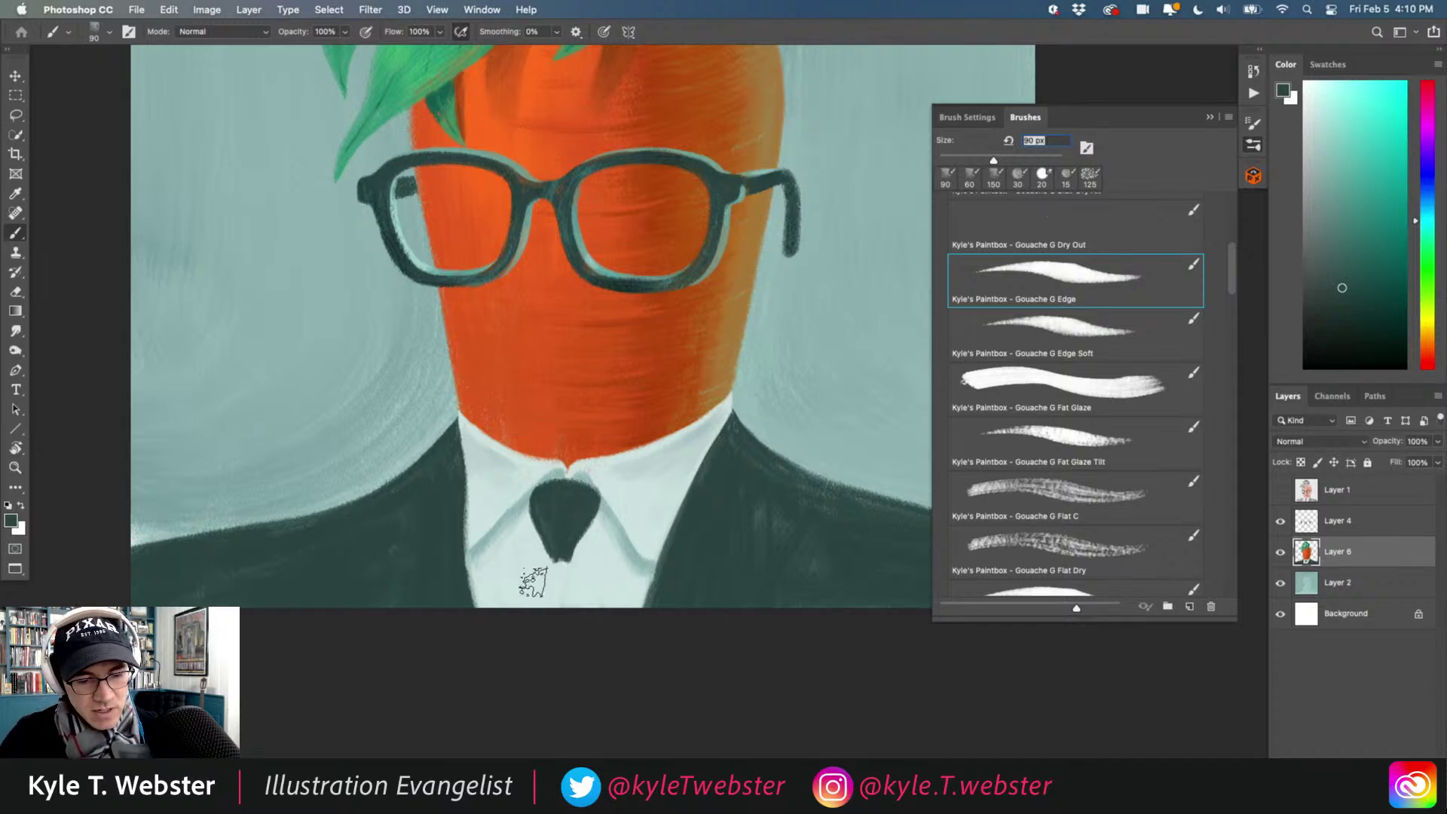
drag(561, 554, 527, 607)
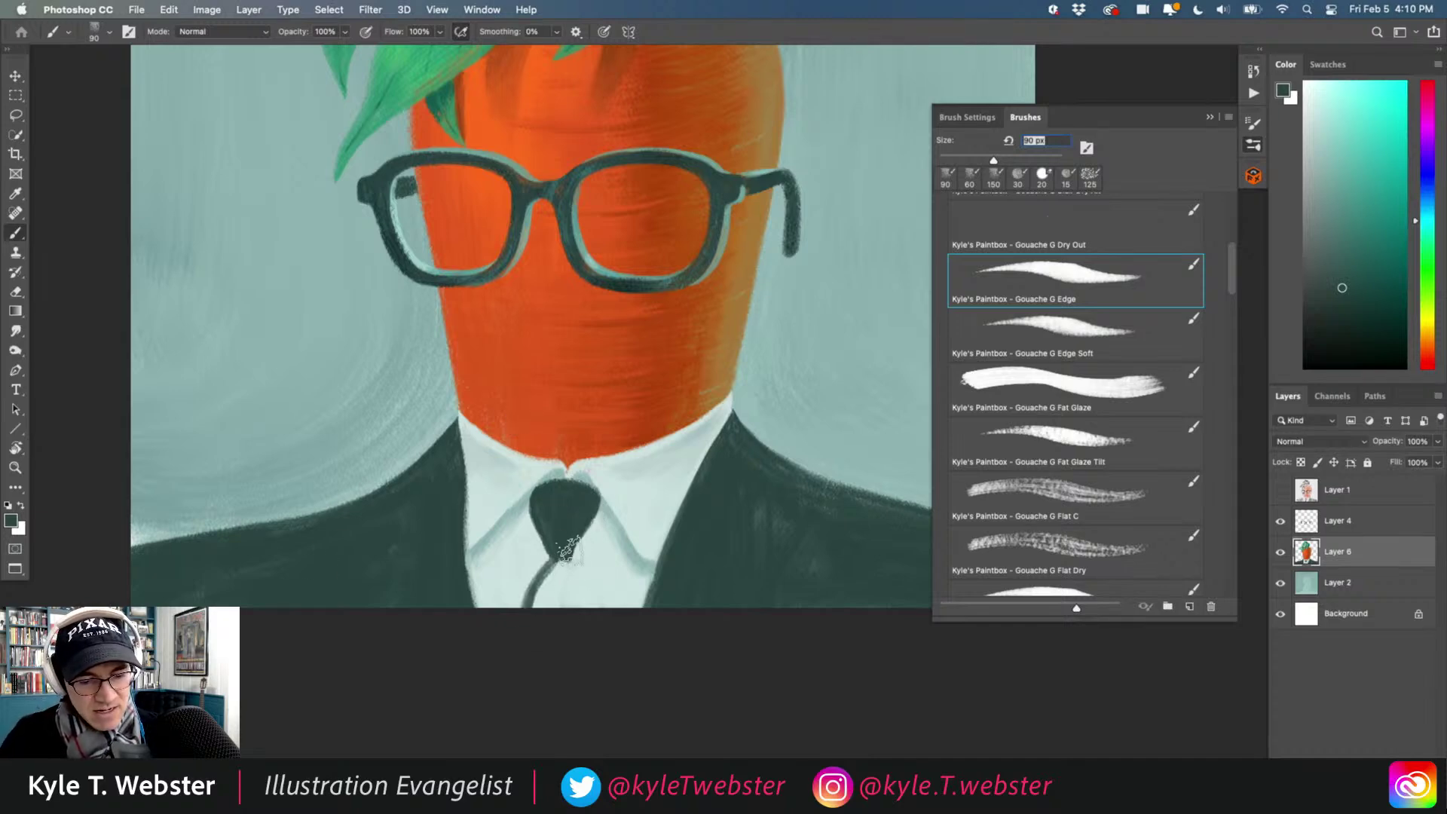
mouse_move(565, 554)
mouse_down()
mouse_move(581, 620)
mouse_move(569, 563)
mouse_move(543, 578)
mouse_move(553, 568)
mouse_move(532, 627)
mouse_up()
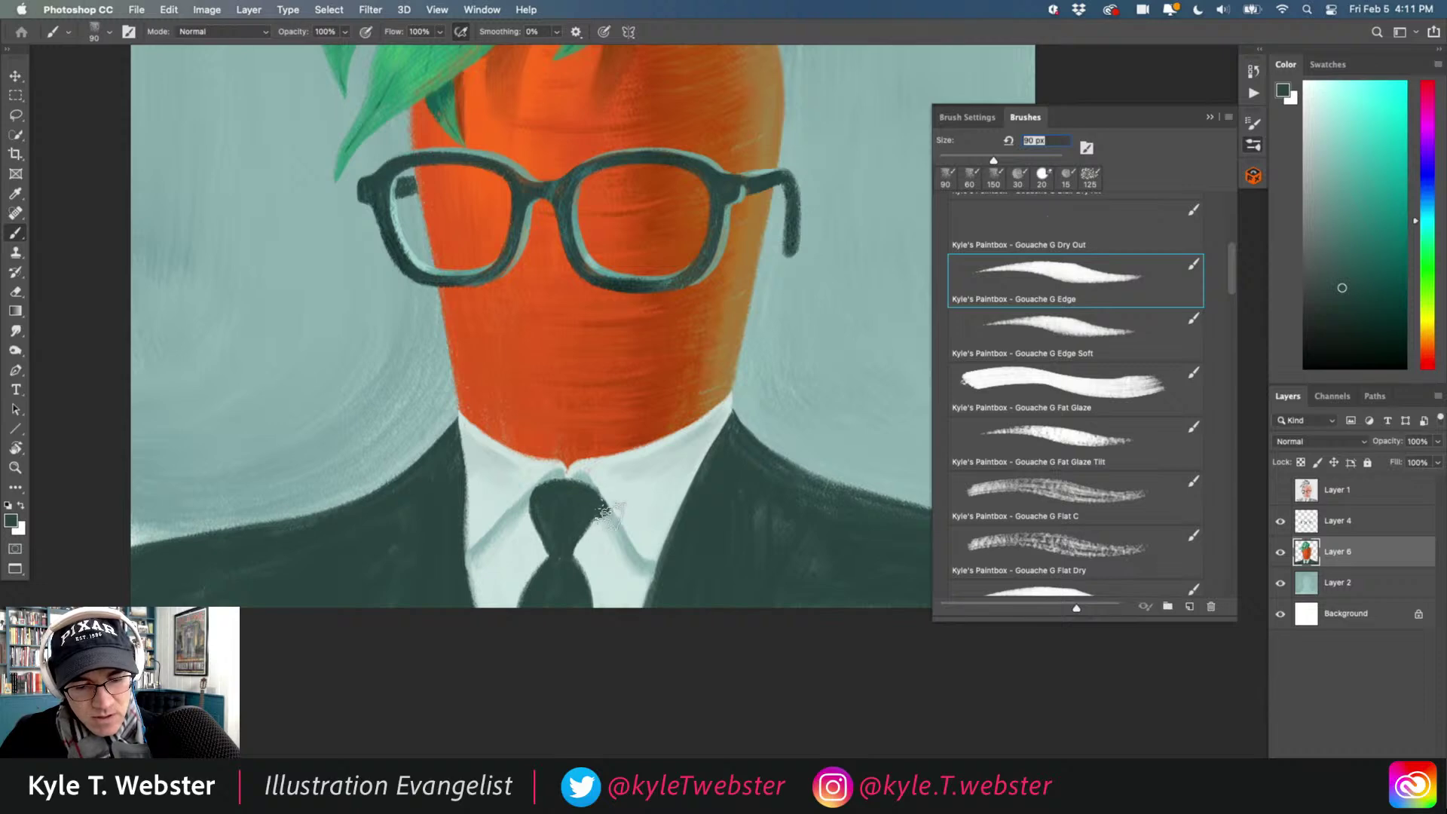
click(518, 509)
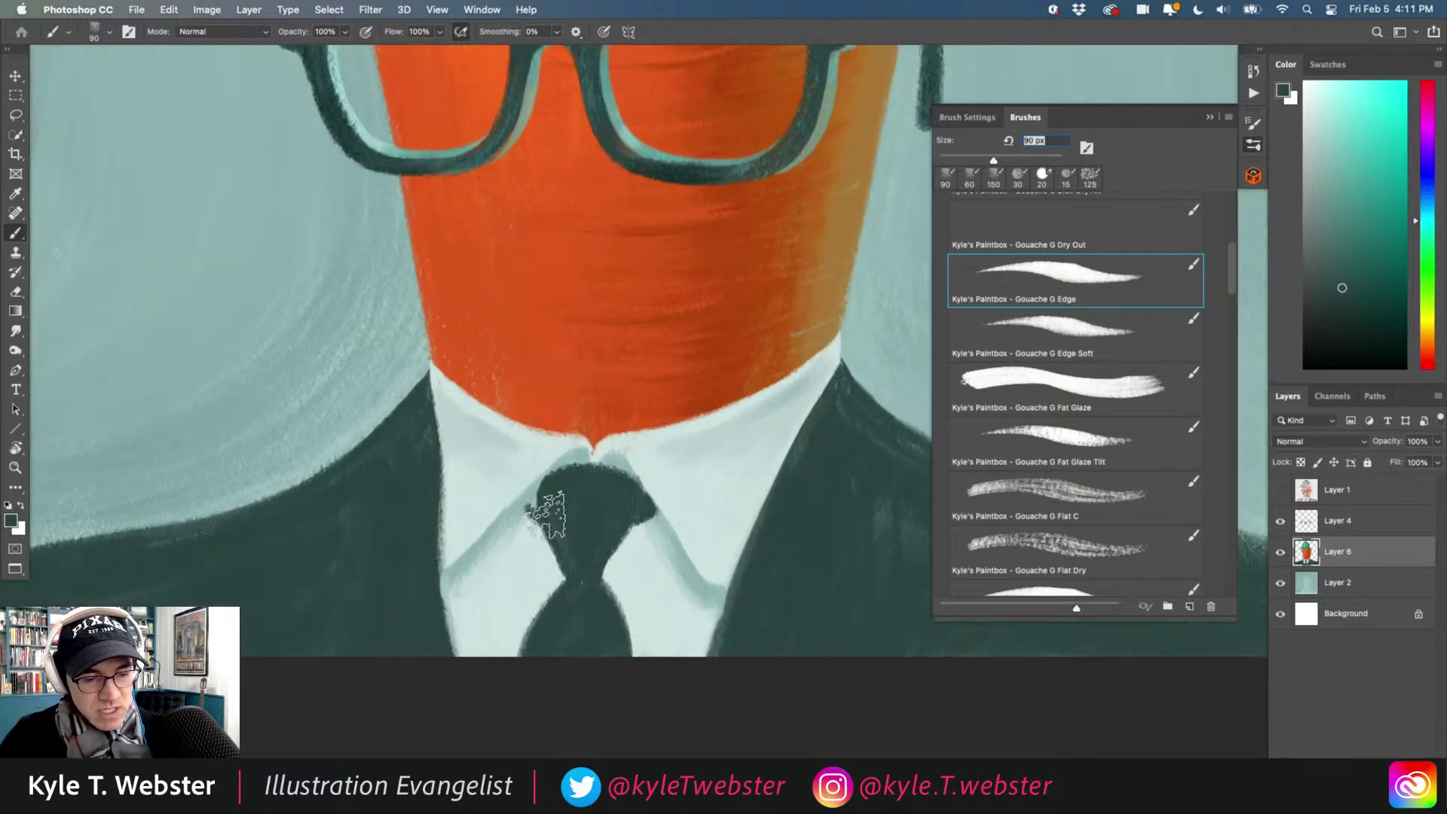
Sample nearby grey-green, dark green and carrot tones to clean up the collar notch and shadow above the tie knot.
alt+click(537, 471)
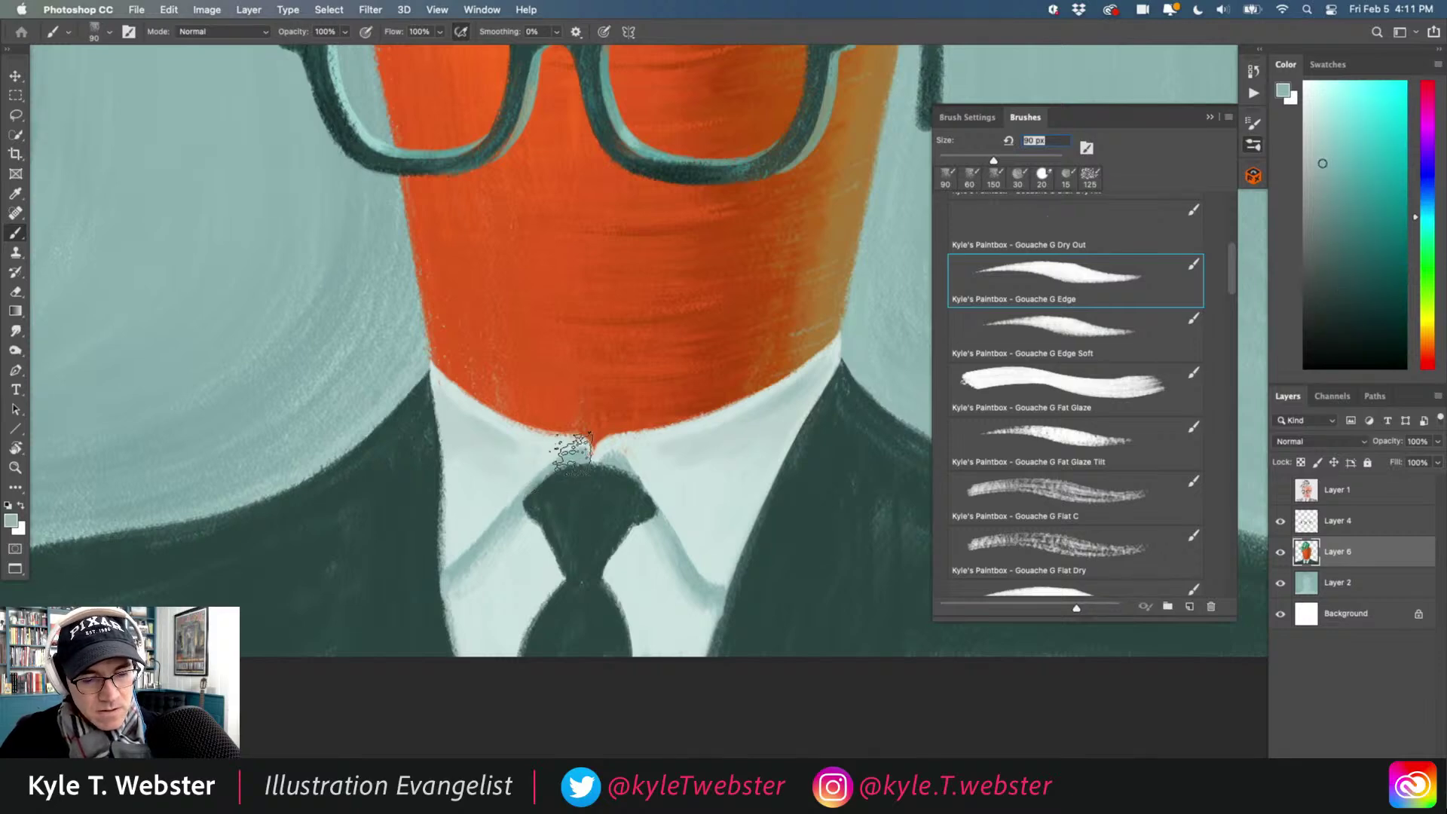
alt+click(550, 474)
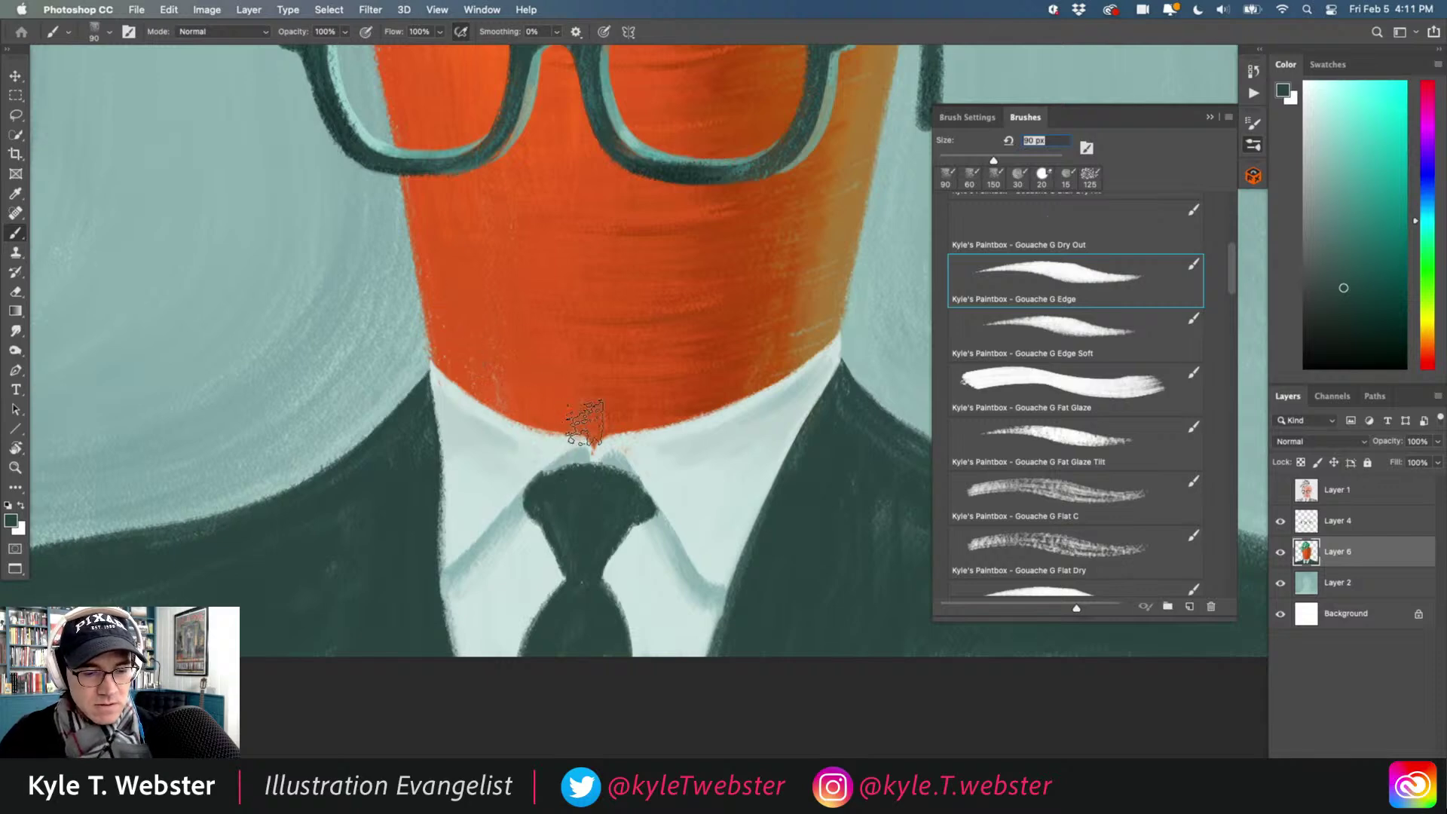
alt+click(629, 465)
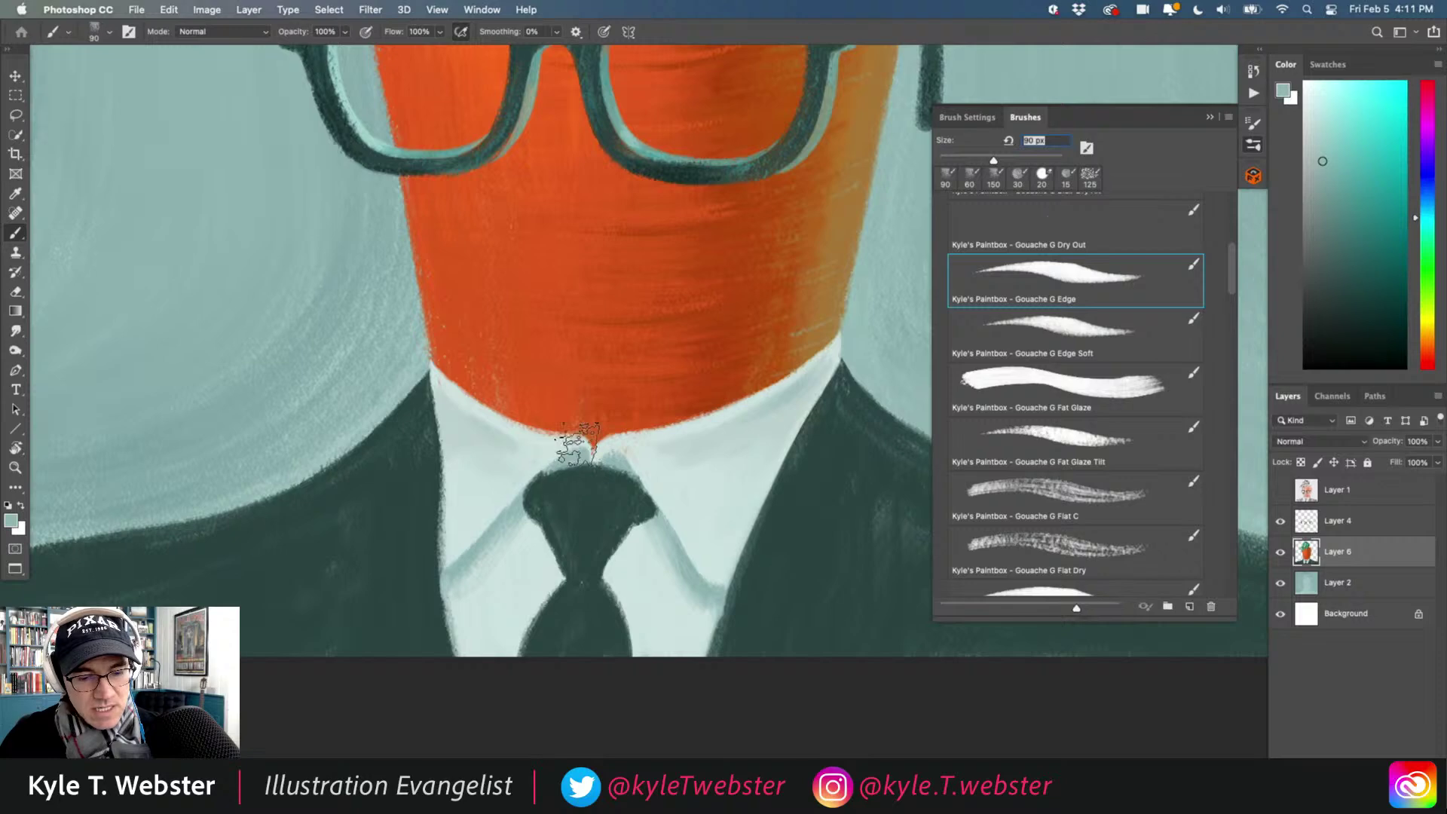
alt+click(590, 440)
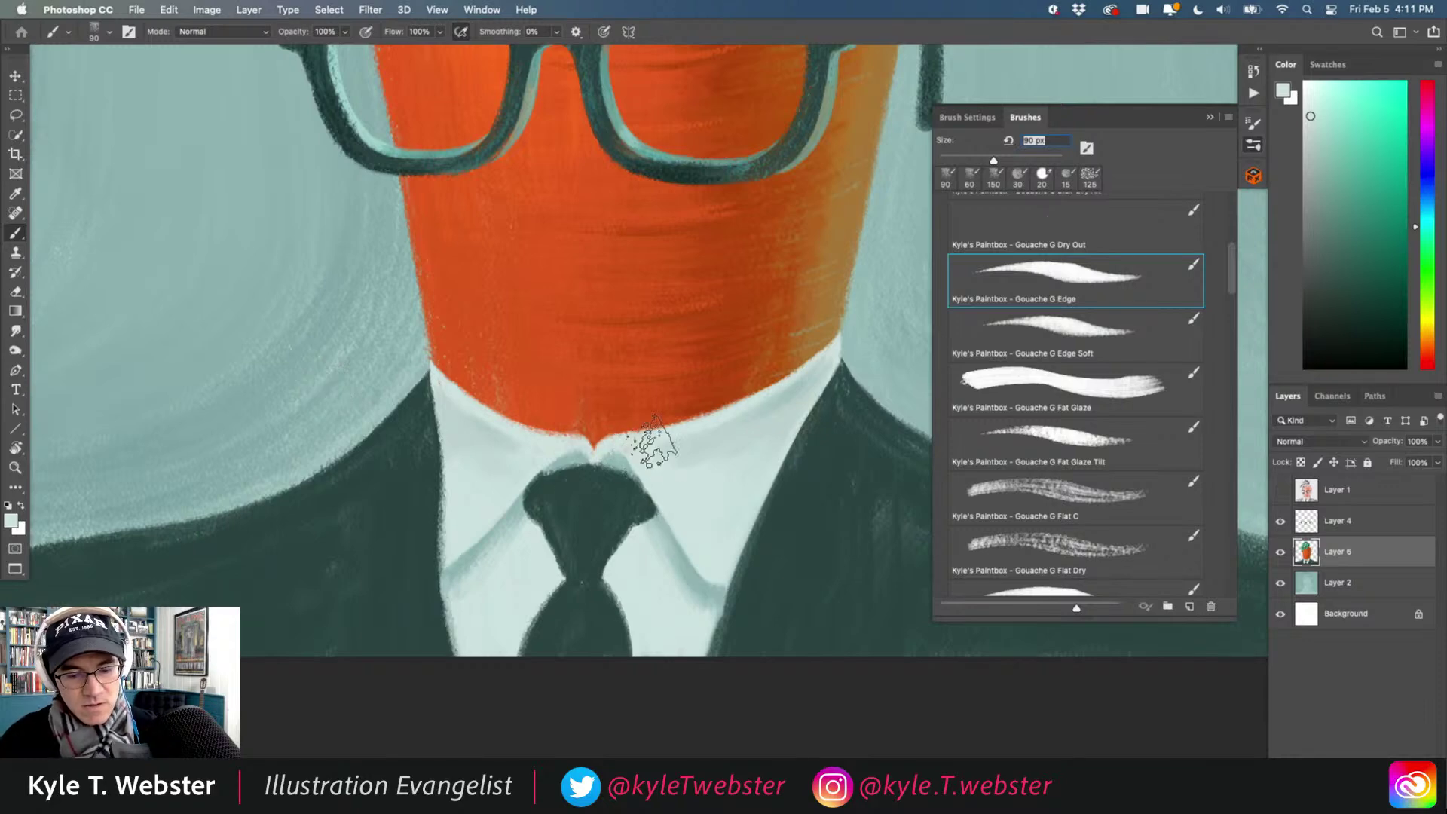
Sample pale and grey-green collar tones and refine where the two collar flaps meet above the tie knot.
alt+click(489, 566)
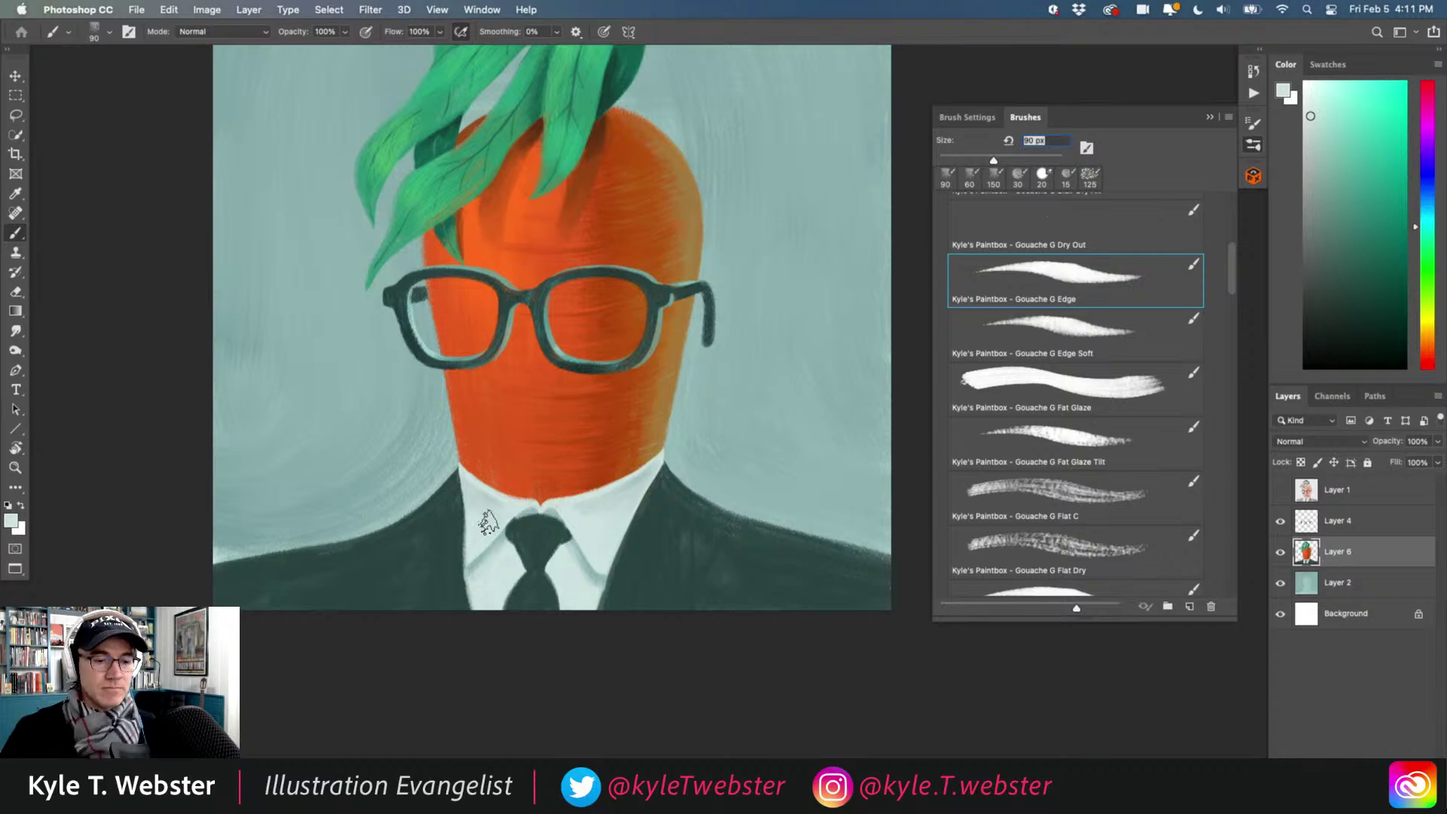
drag(520, 520, 565, 501)
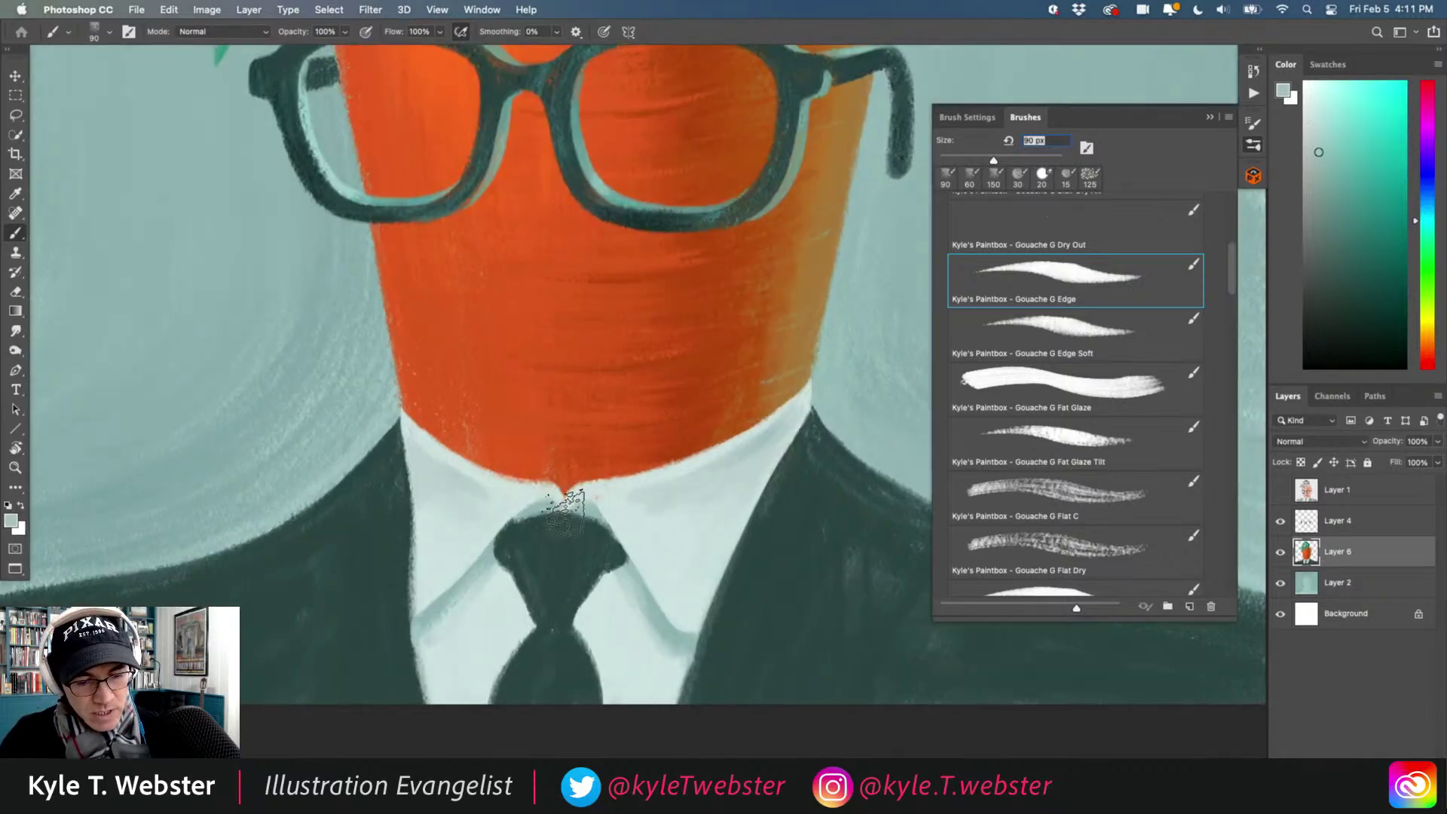
alt+click(542, 483)
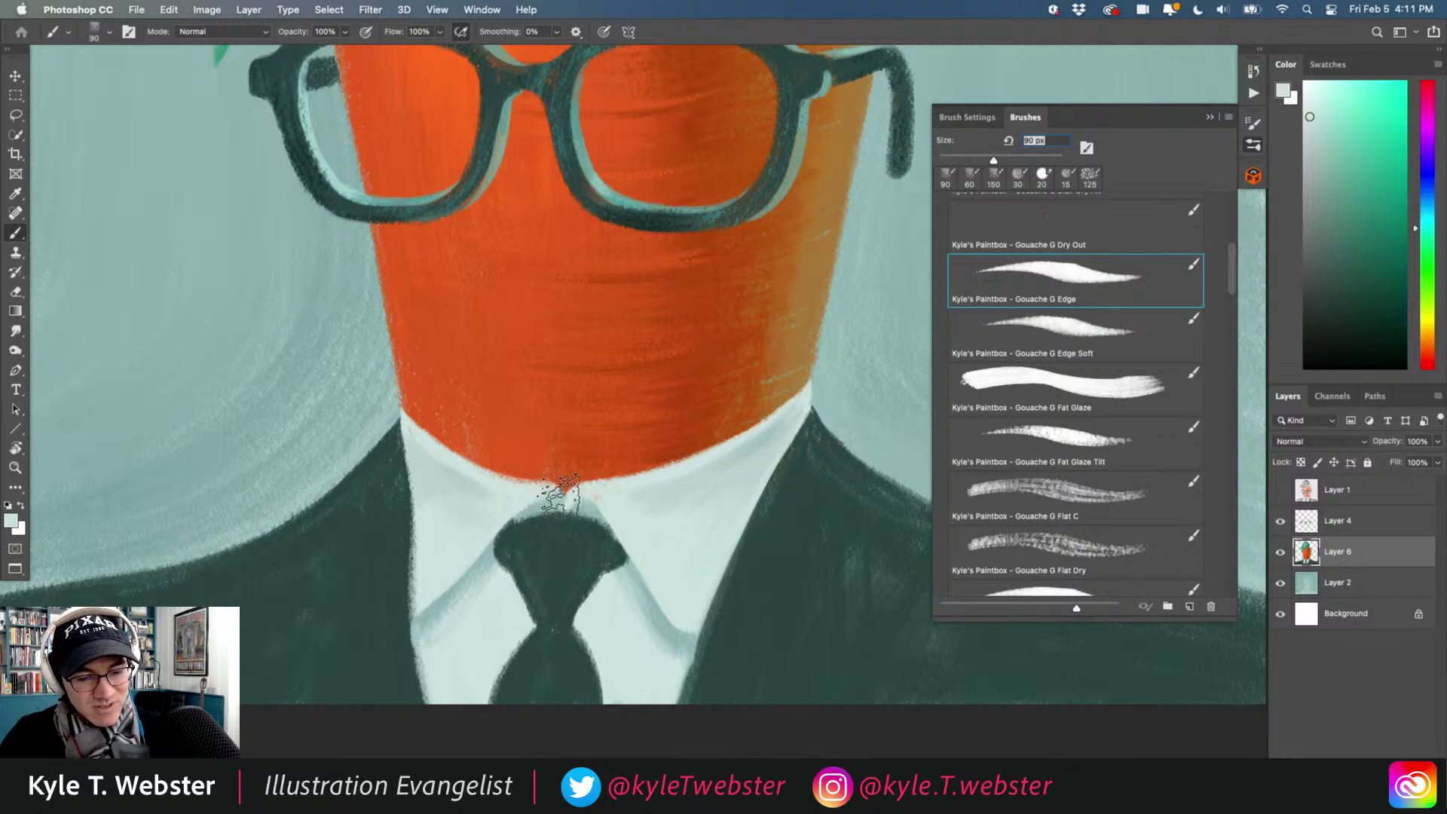
alt+click(540, 483)
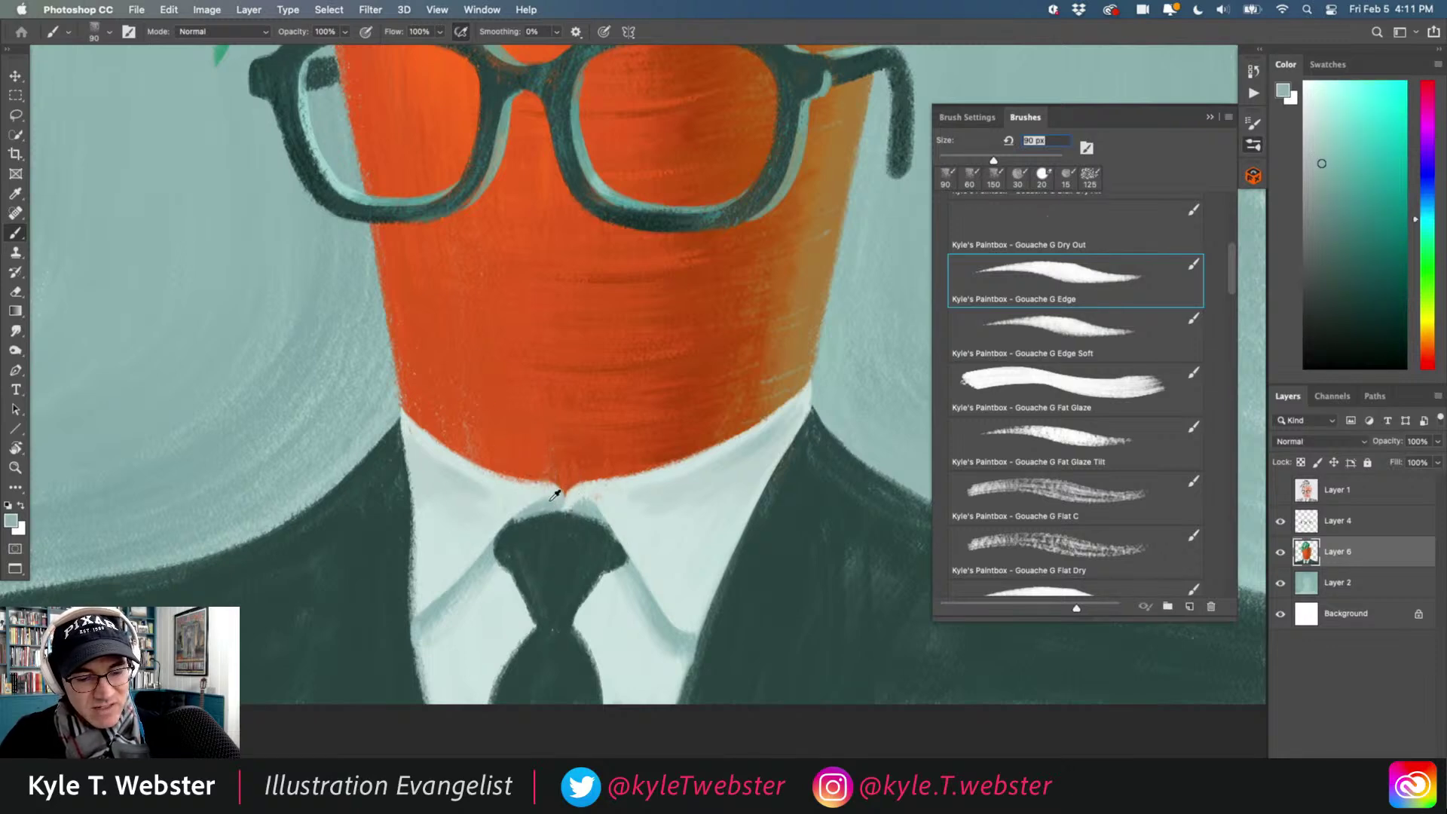
Lighten the sampled dark green to paint soft highlights on the tie's knot and body, and blend them with the darker tie color.
scroll(514, 479, down, 2)
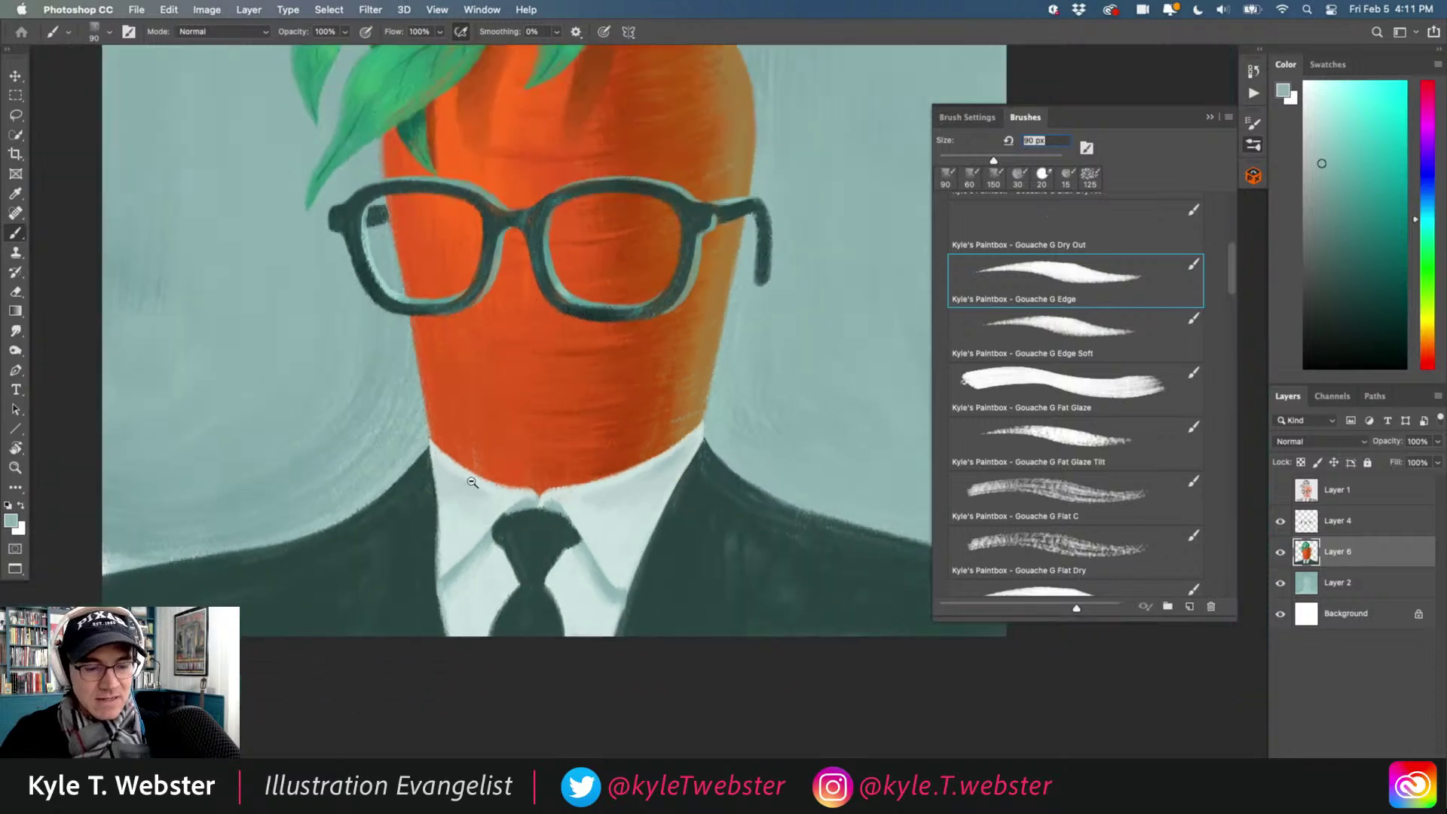
scroll(466, 474, up, 2)
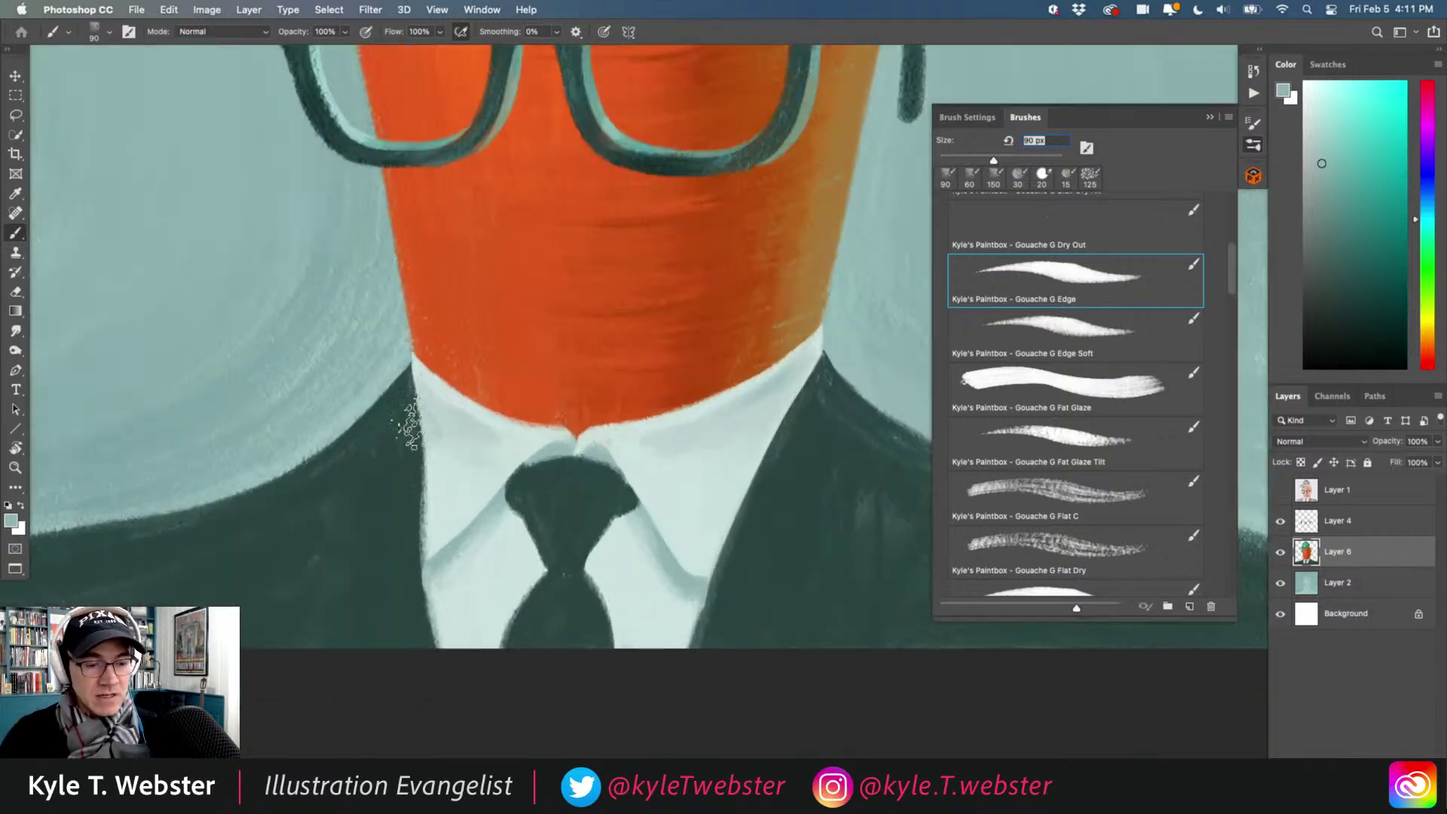
alt+click(402, 469)
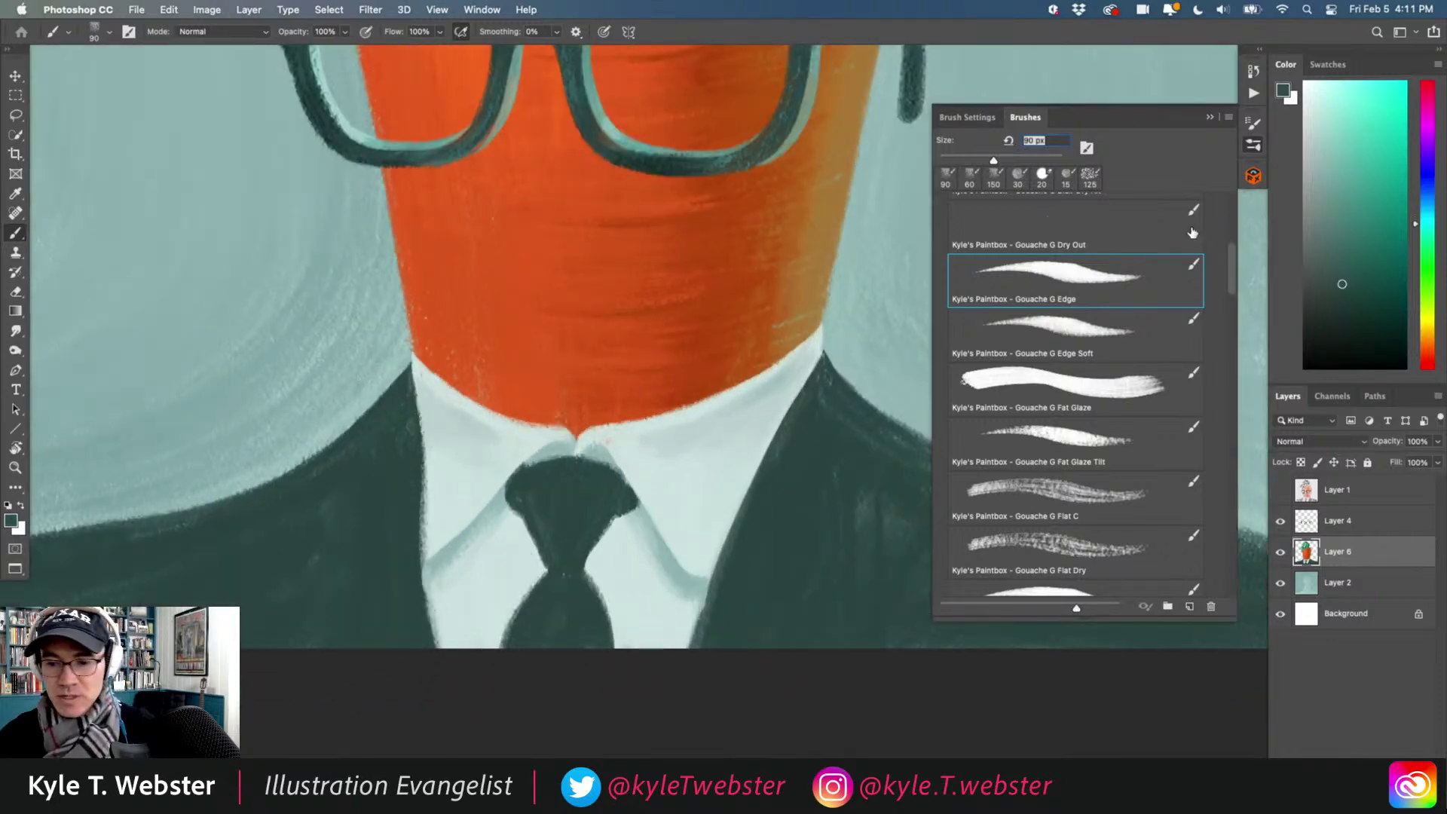
click(1337, 254)
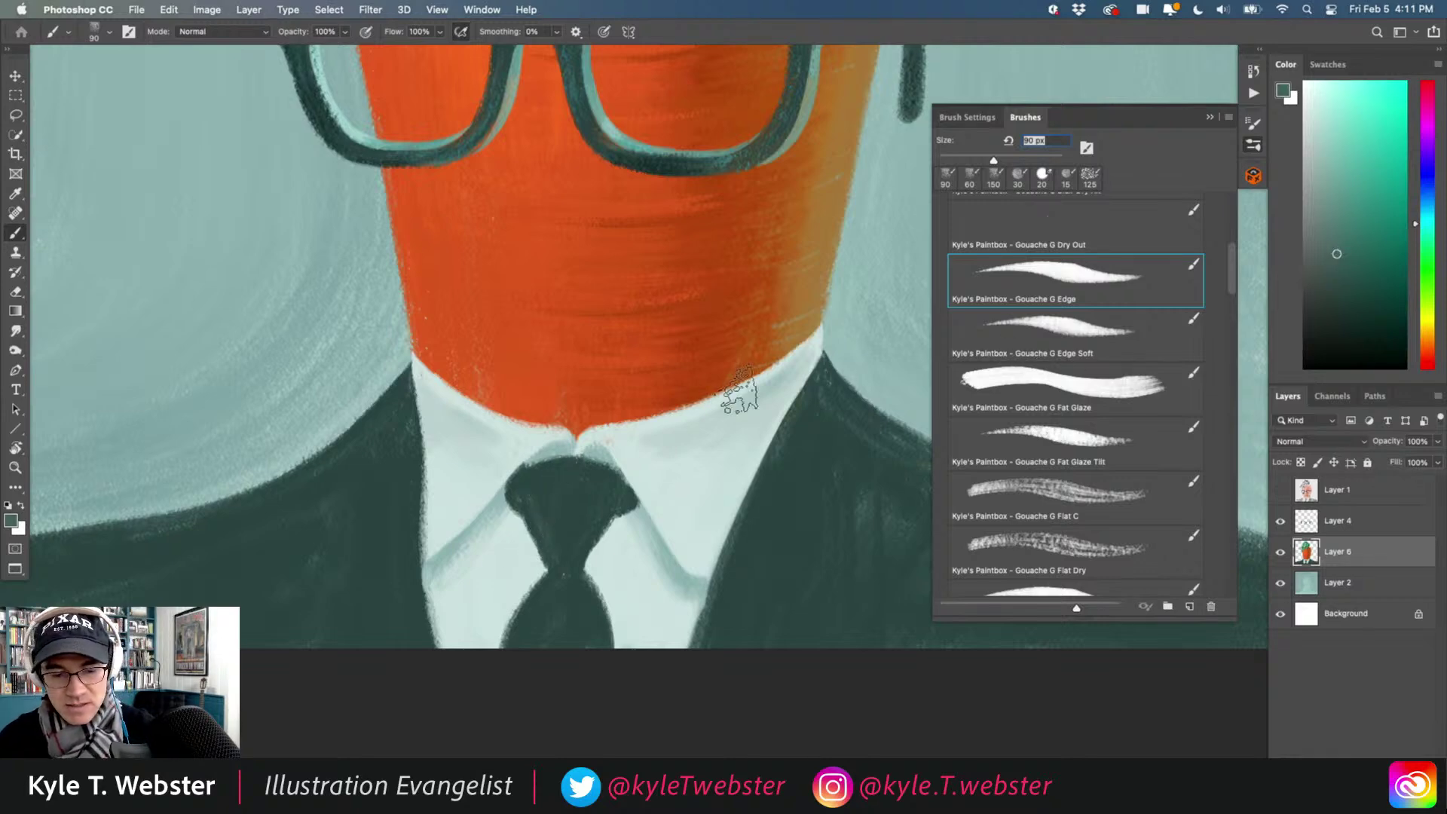
mouse_move(487, 494)
mouse_down()
mouse_move(489, 439)
mouse_move(538, 459)
mouse_move(561, 449)
mouse_move(545, 427)
mouse_move(566, 505)
mouse_move(558, 430)
mouse_up()
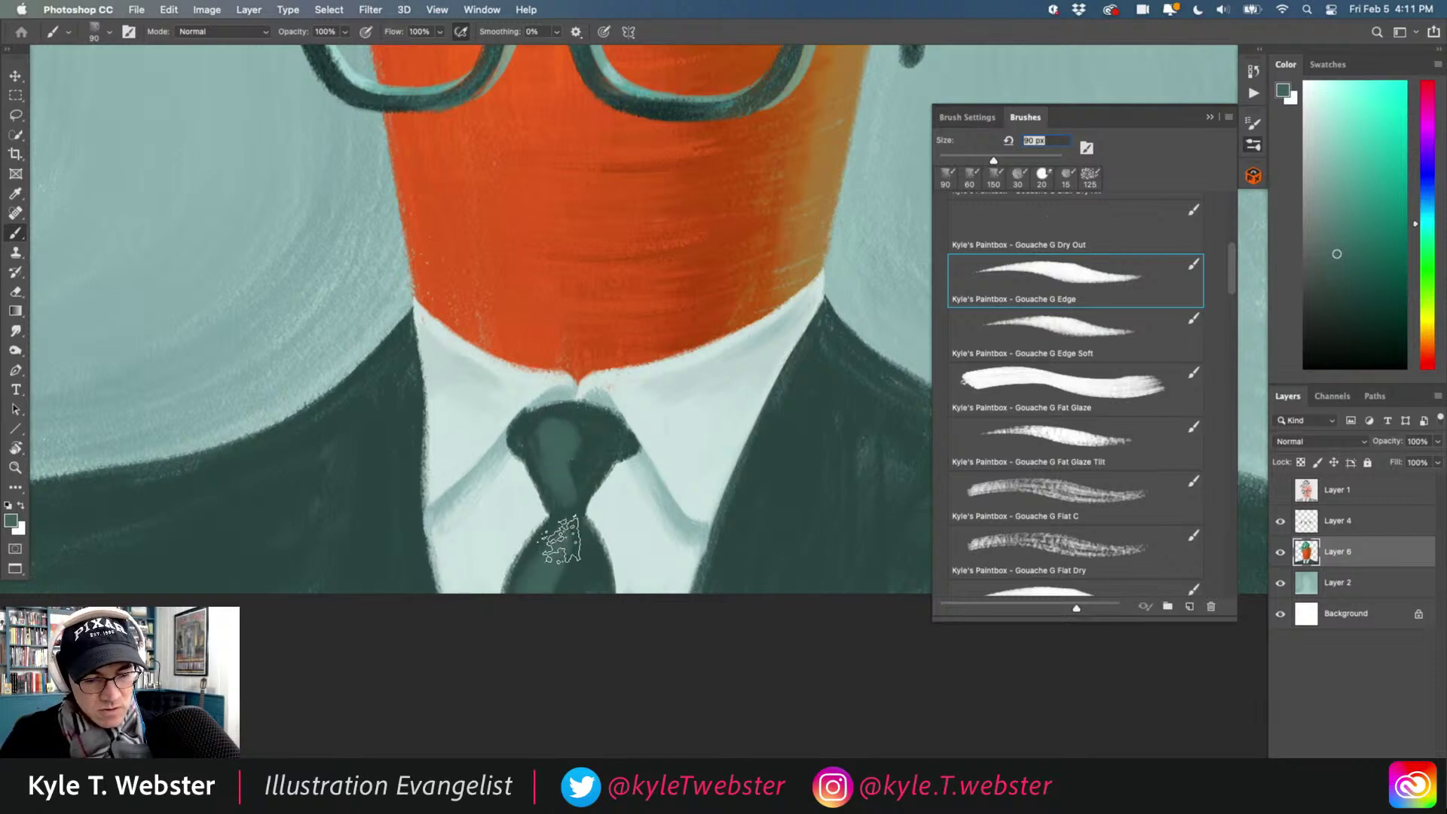
alt+click(572, 558)
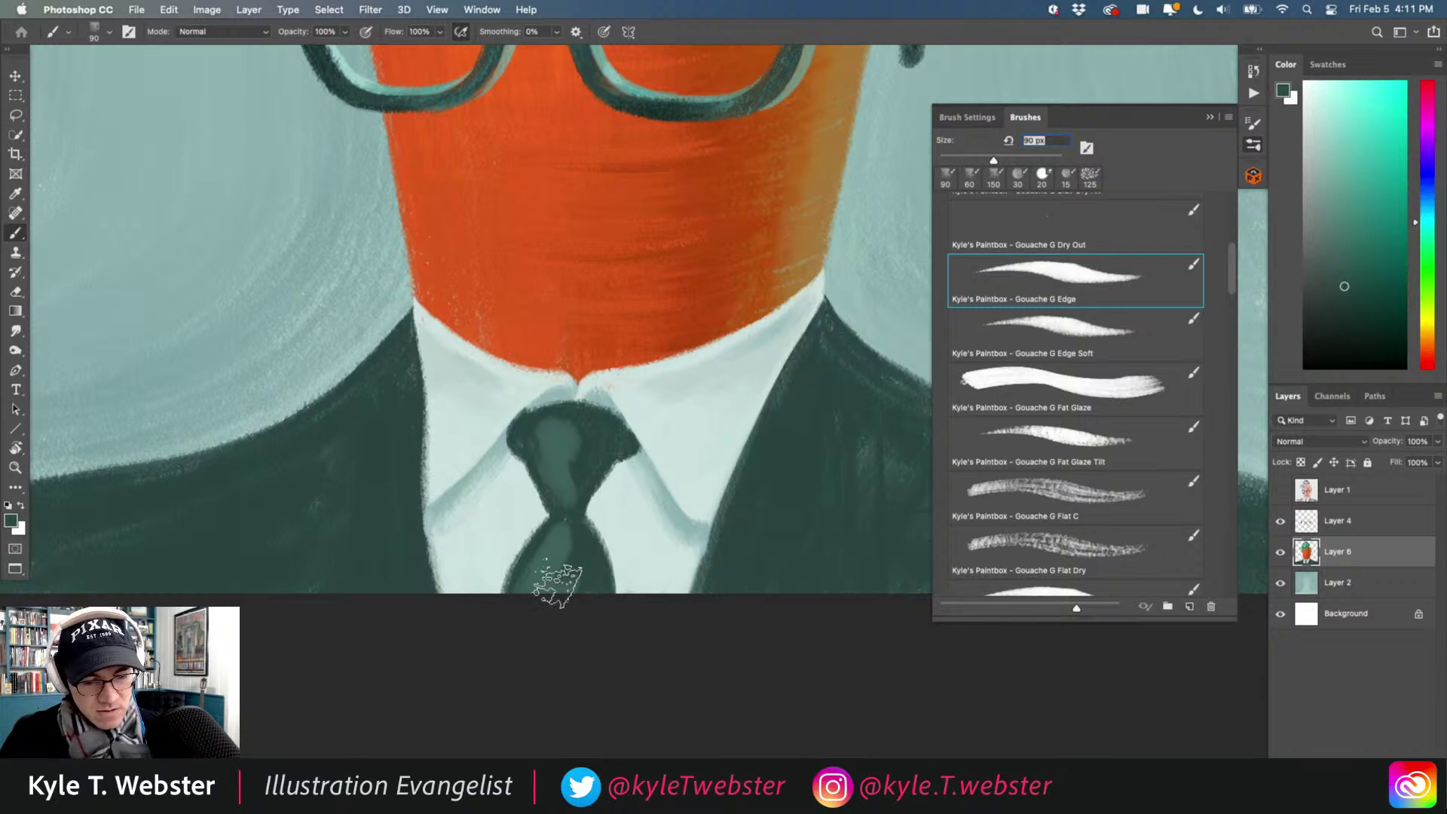
mouse_move(525, 381)
mouse_down()
mouse_move(580, 488)
mouse_move(591, 441)
mouse_up()
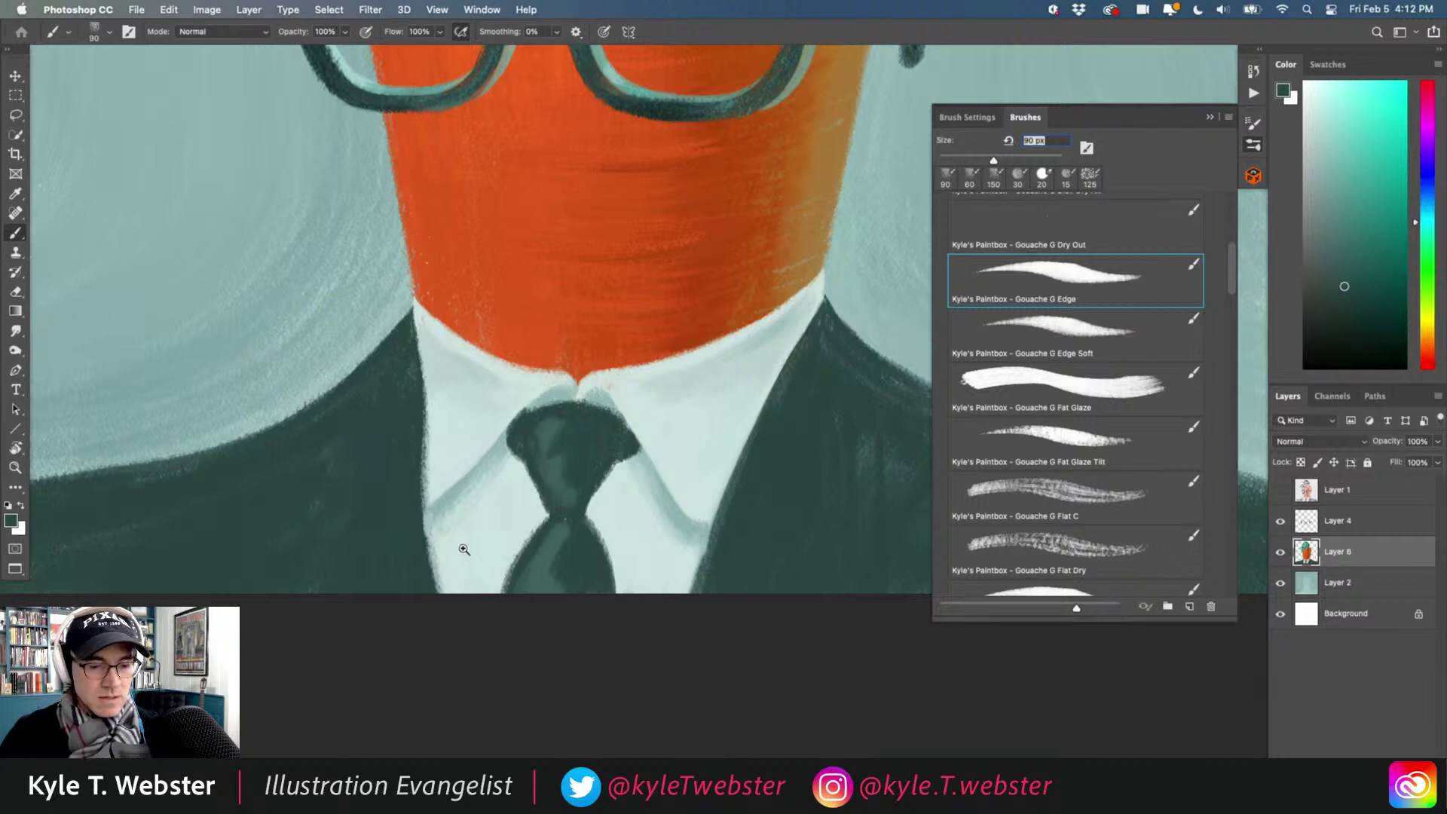
Pick a lighter grey-green and add brighter highlights to the left side of the tie's knot and body.
alt+click(435, 536)
click(438, 537)
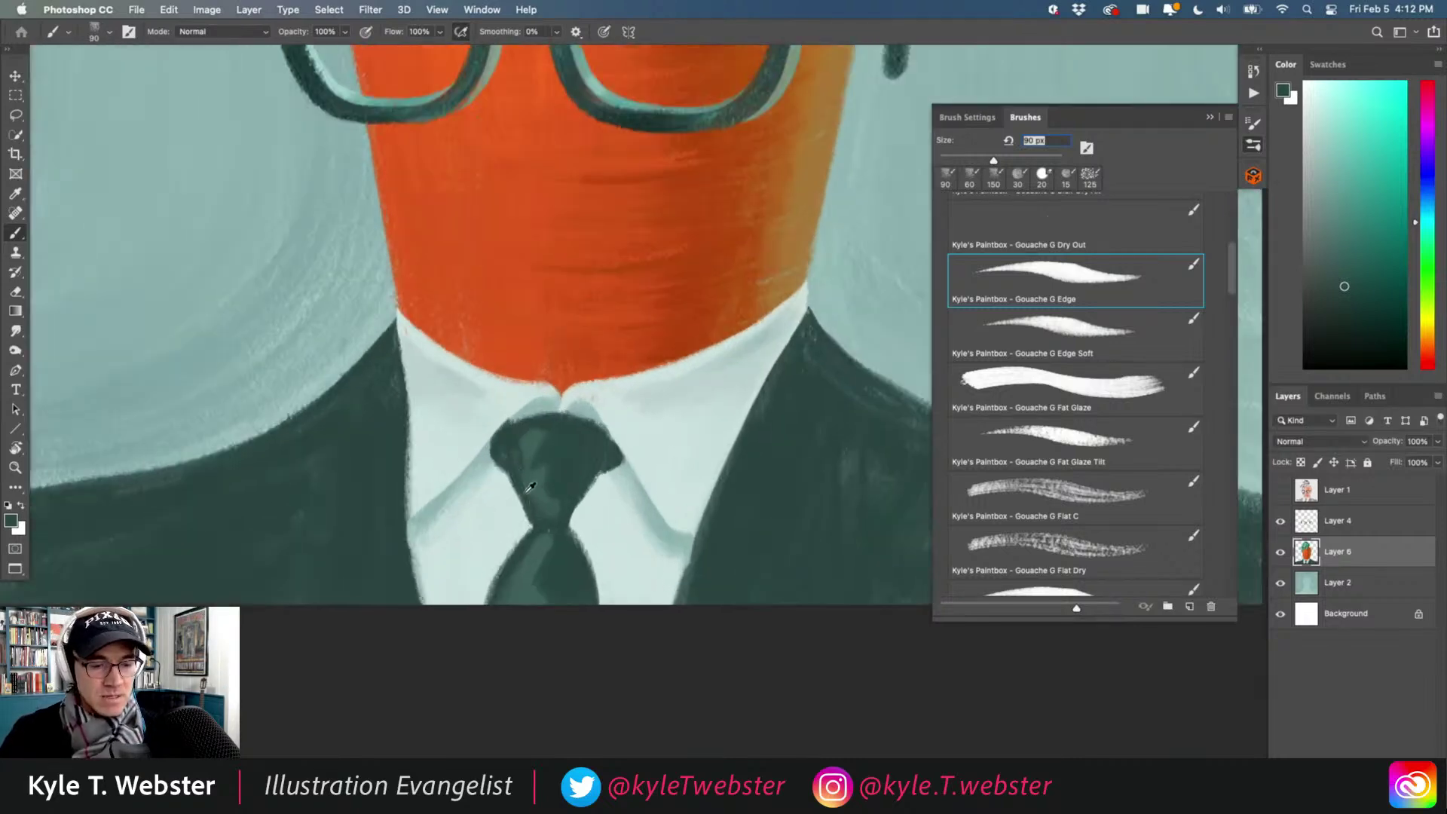
click(1334, 222)
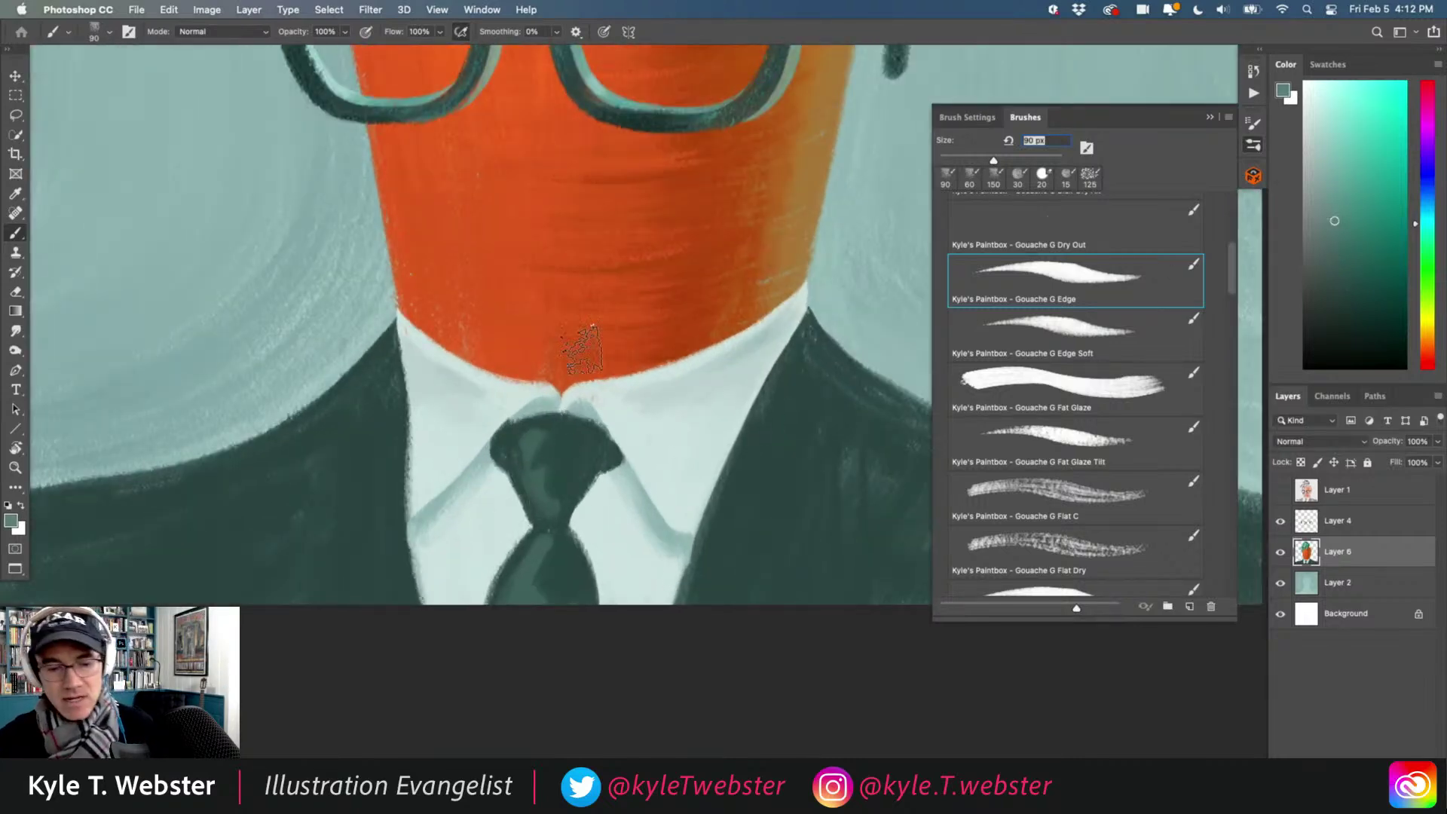
mouse_move(533, 429)
mouse_down()
mouse_move(532, 472)
mouse_move(546, 489)
mouse_move(554, 433)
mouse_move(481, 425)
mouse_move(522, 578)
mouse_move(550, 535)
mouse_move(524, 584)
mouse_up()
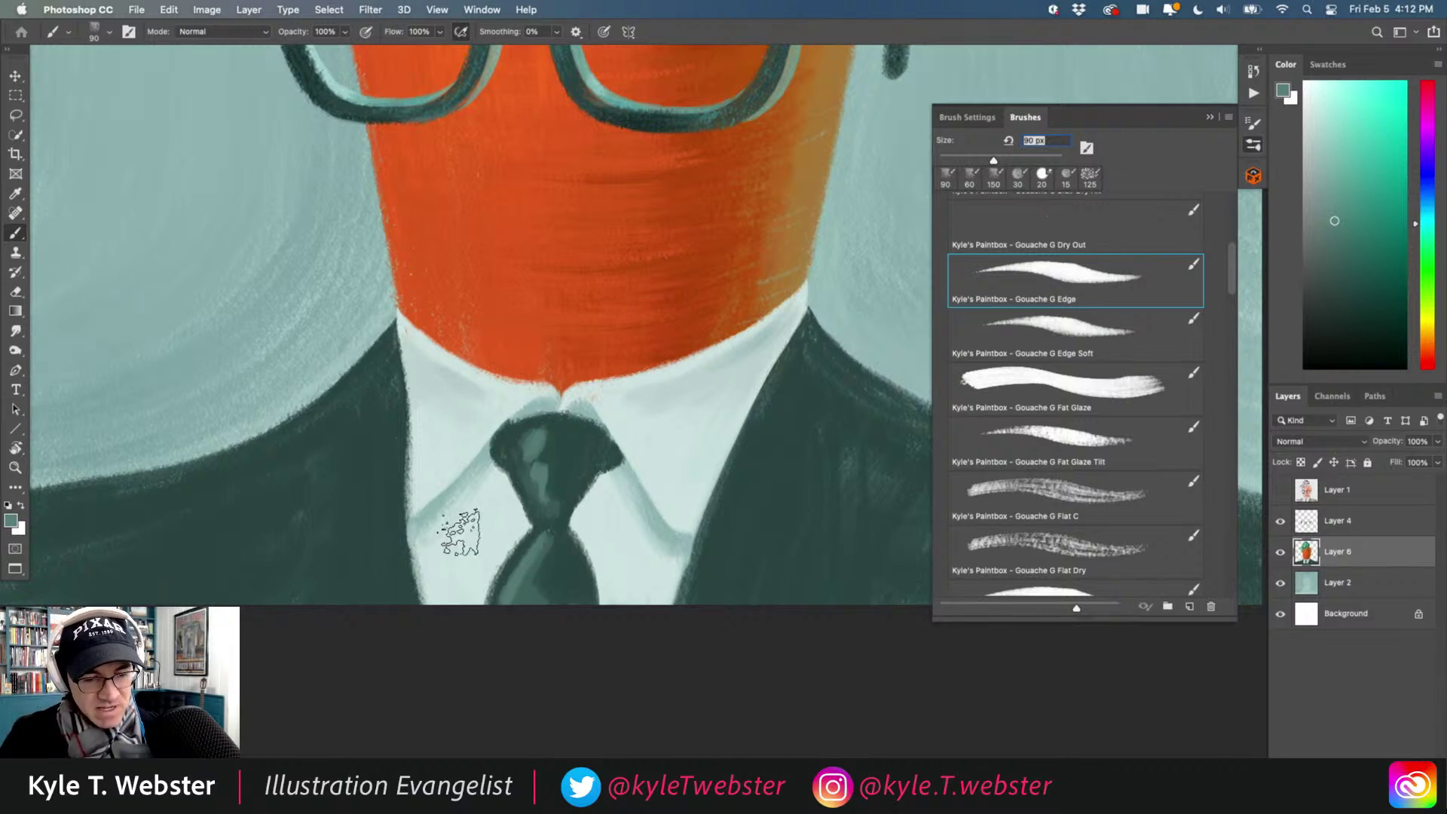
Lighten the sampled dark suit color and paint faint lapel edge lines on both sides of the jacket, then resample the suit tone.
key(h)
drag(460, 532, 422, 520)
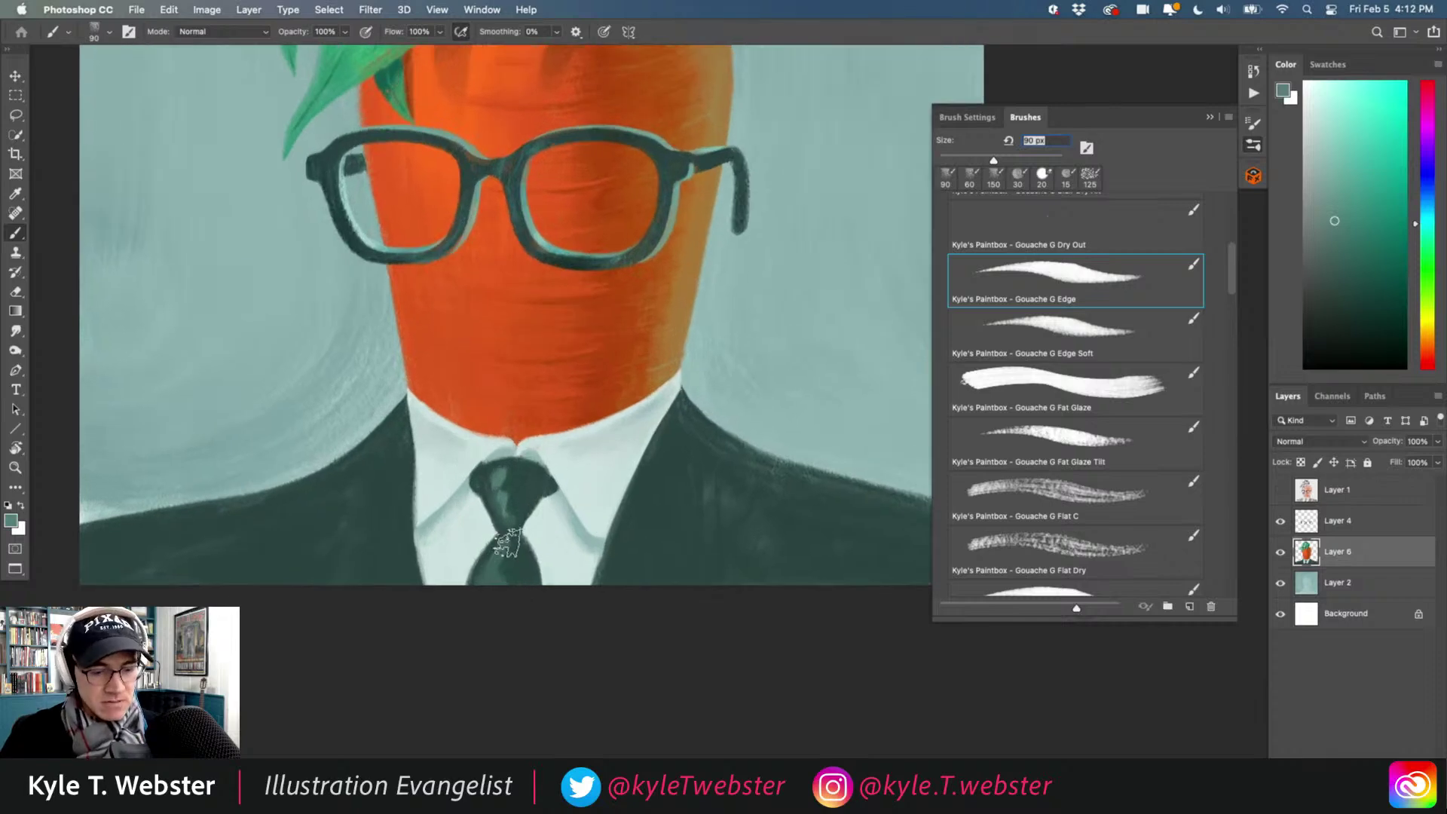
scroll(507, 543, up, 2)
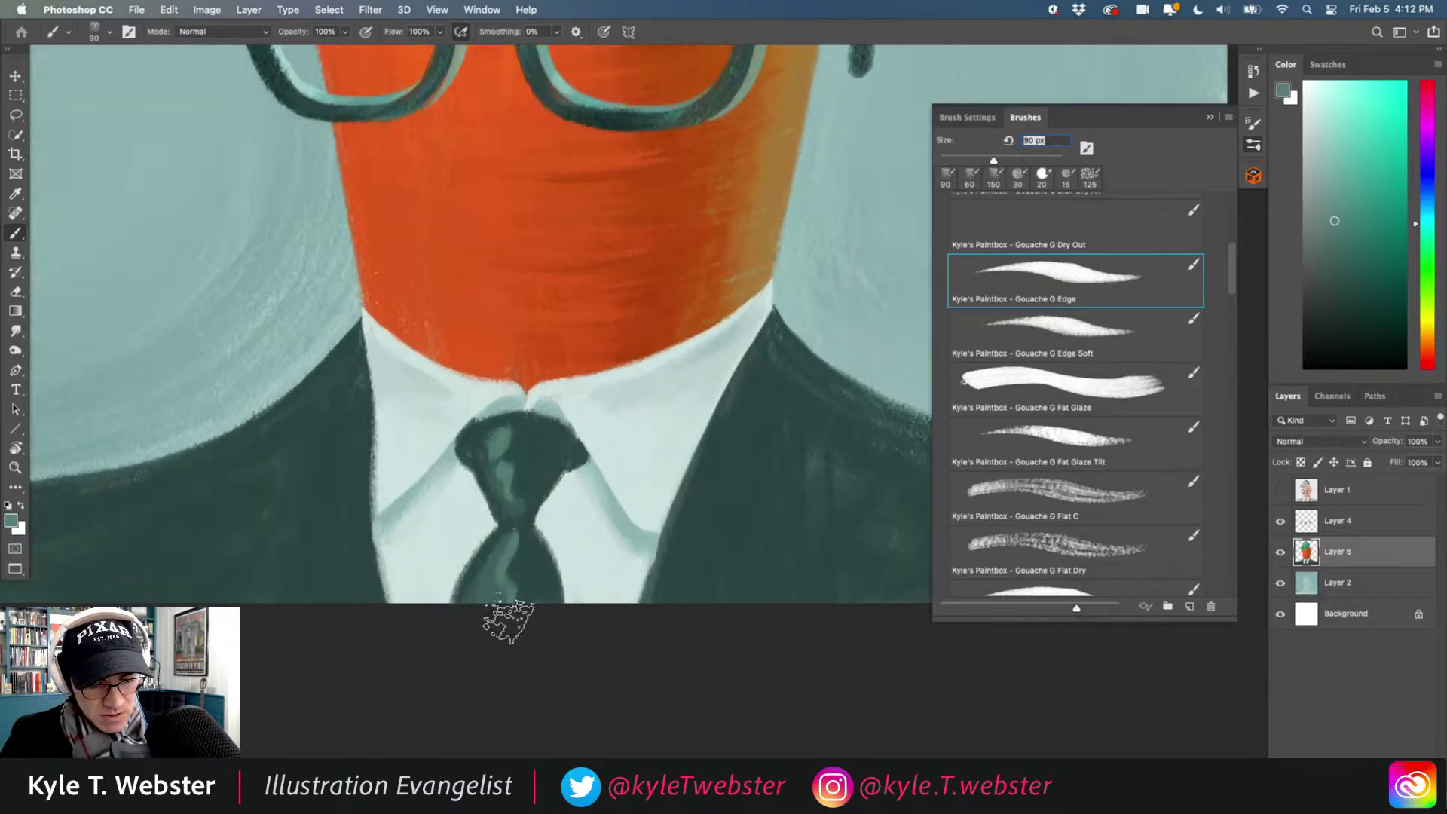
scroll(431, 538, down, 1)
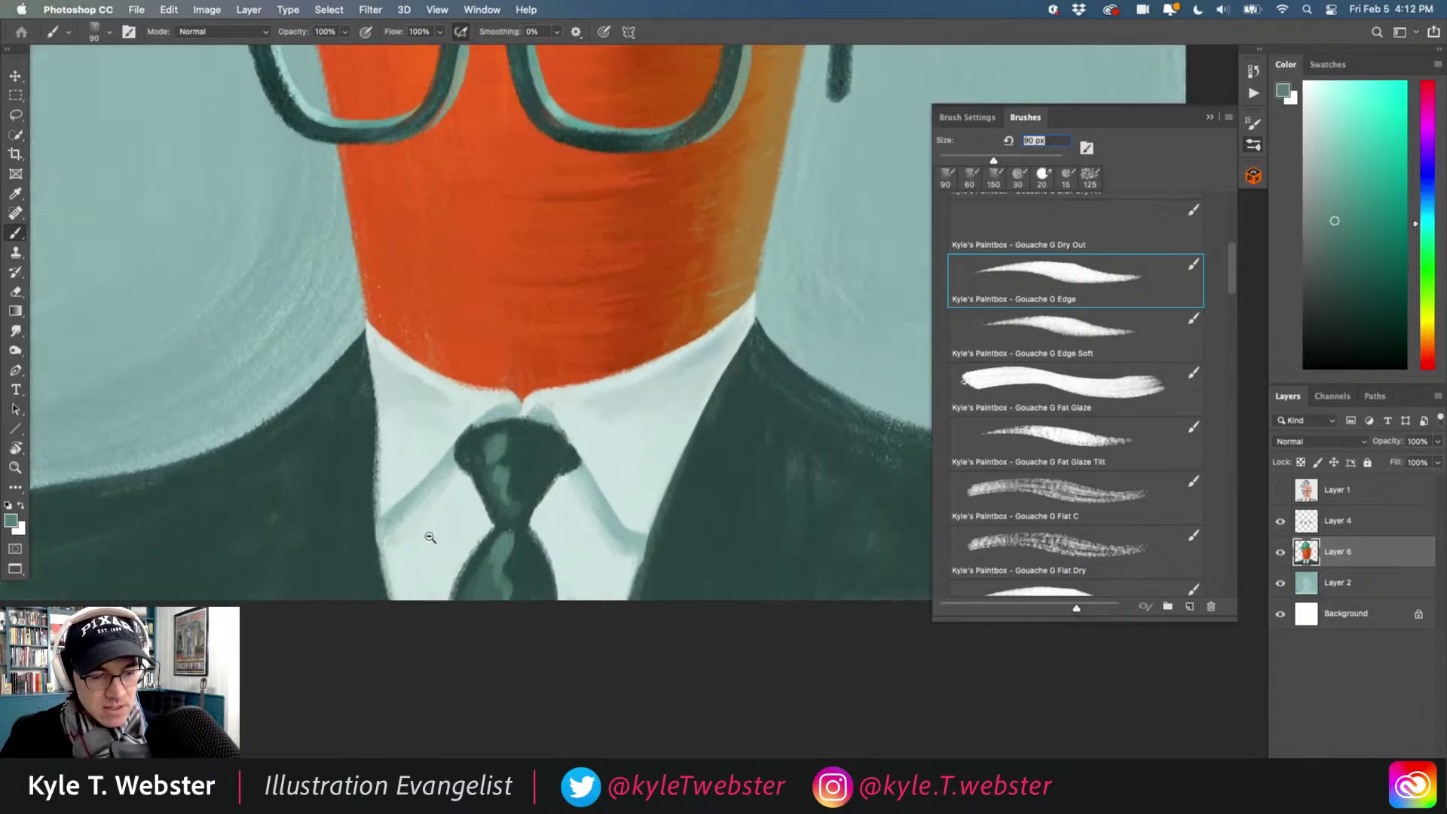
scroll(430, 537, down, 3)
scroll(387, 614, left, 1)
scroll(379, 538, left, 2)
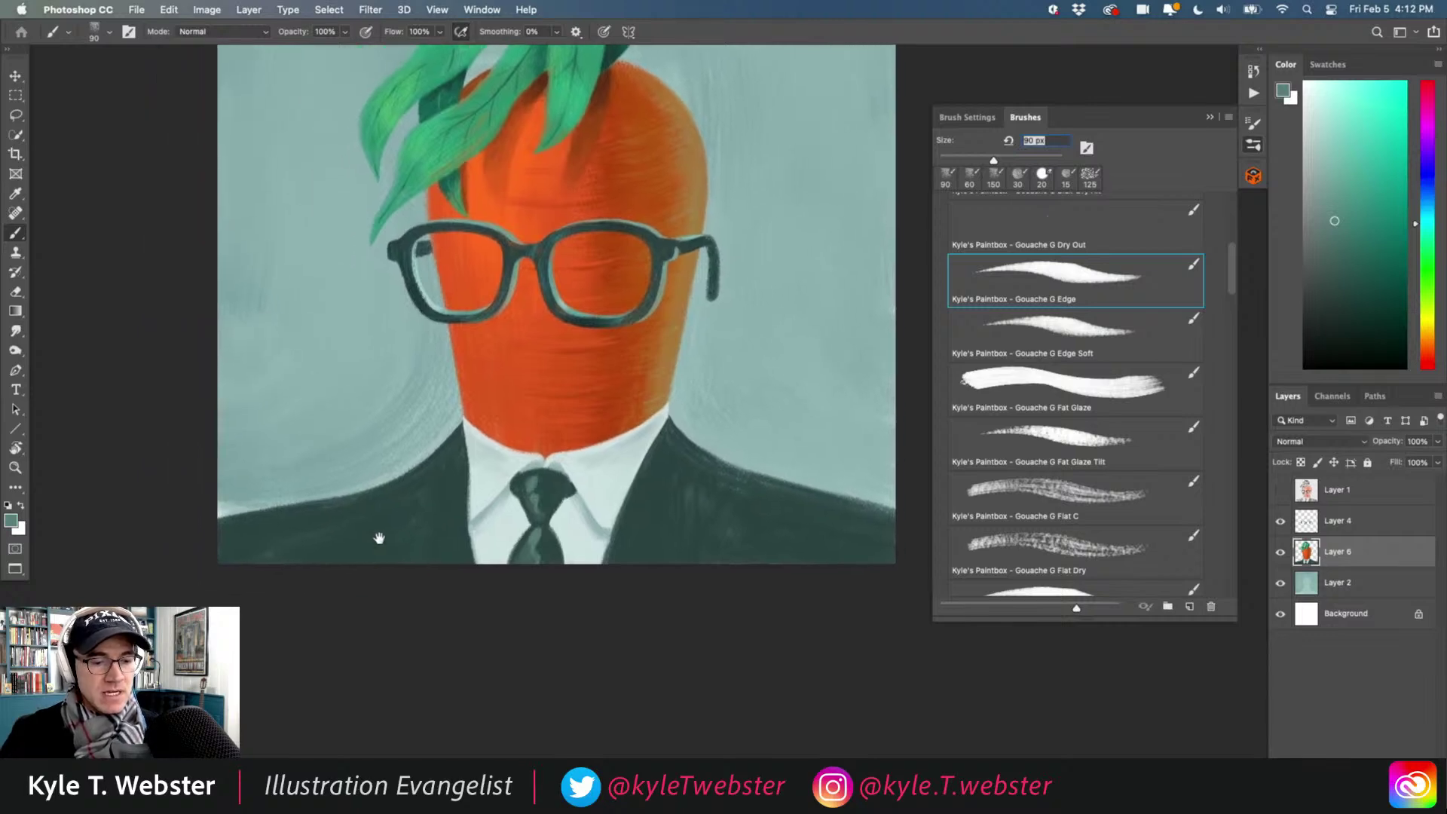
scroll(379, 538, left, 1)
alt+click(458, 477)
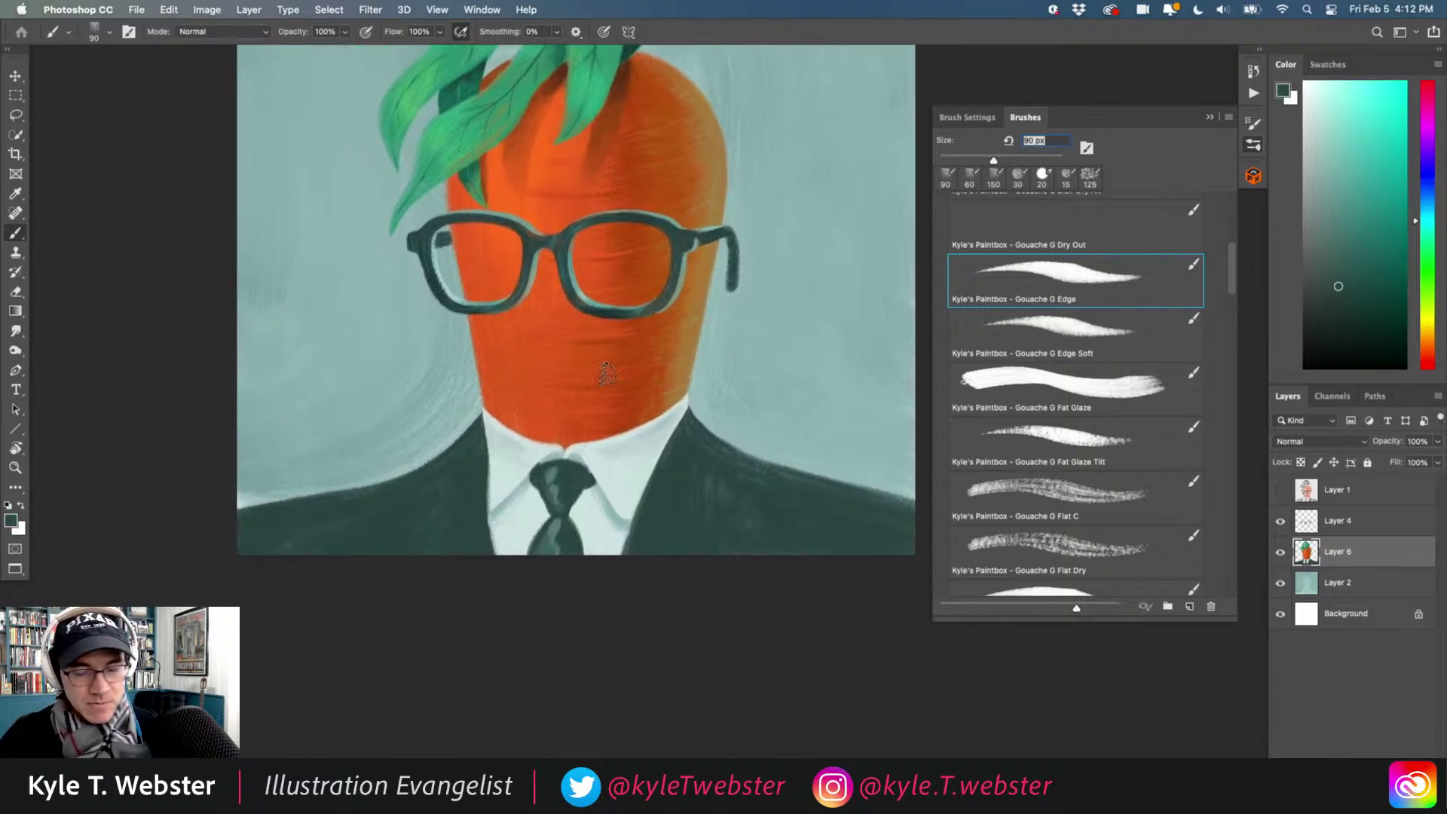
click(1331, 257)
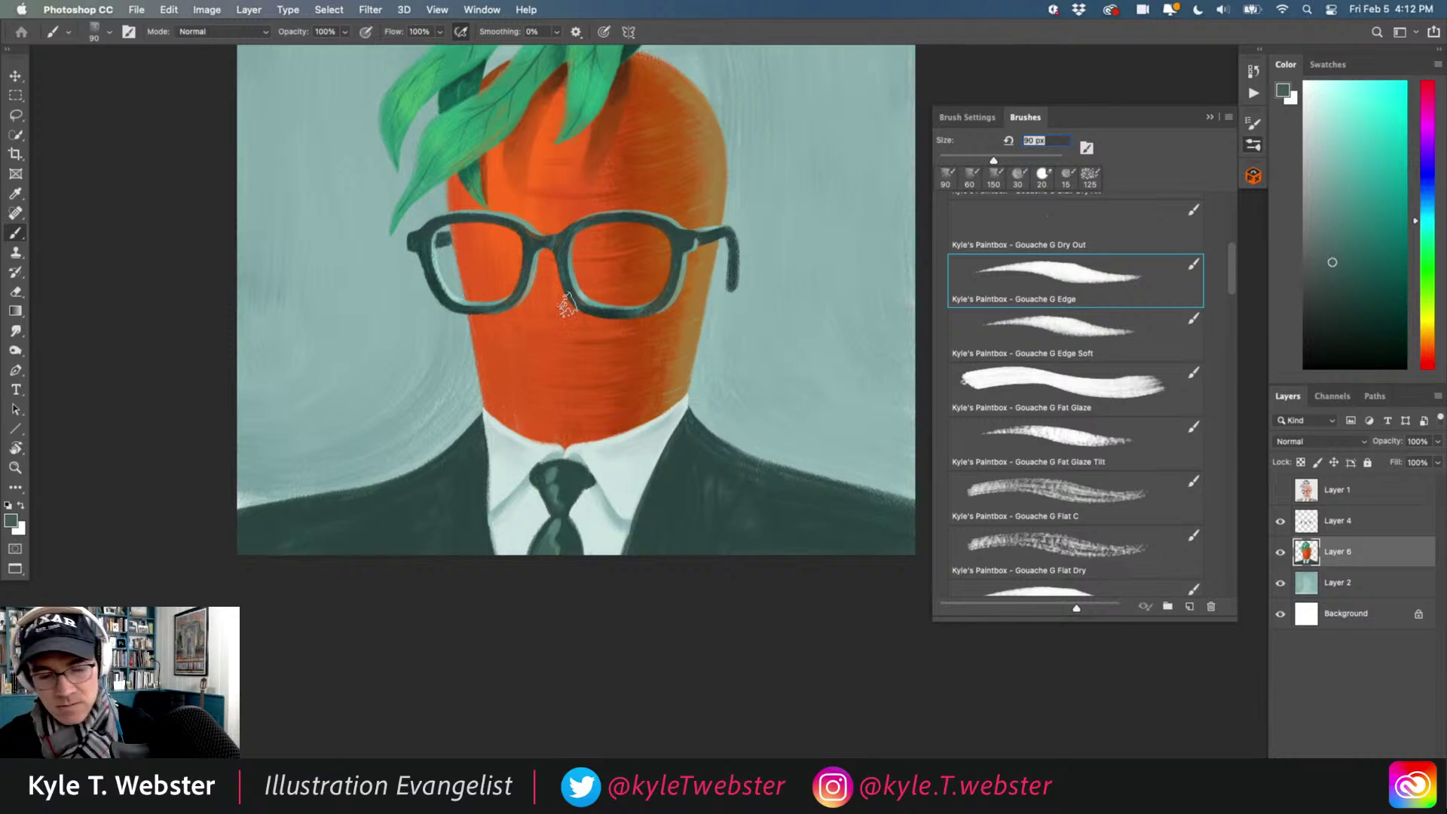
drag(419, 484, 373, 536)
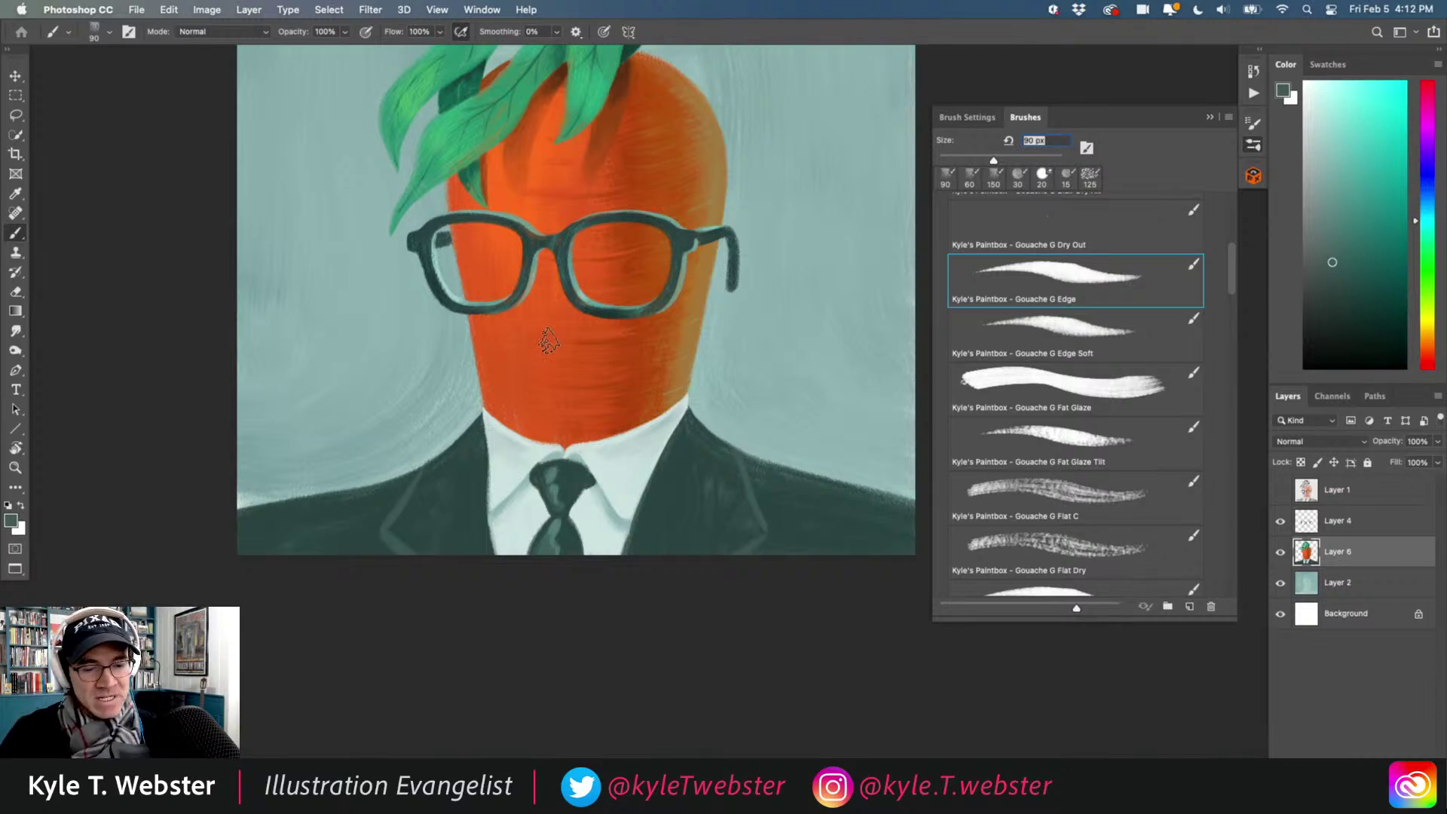
alt+click(378, 498)
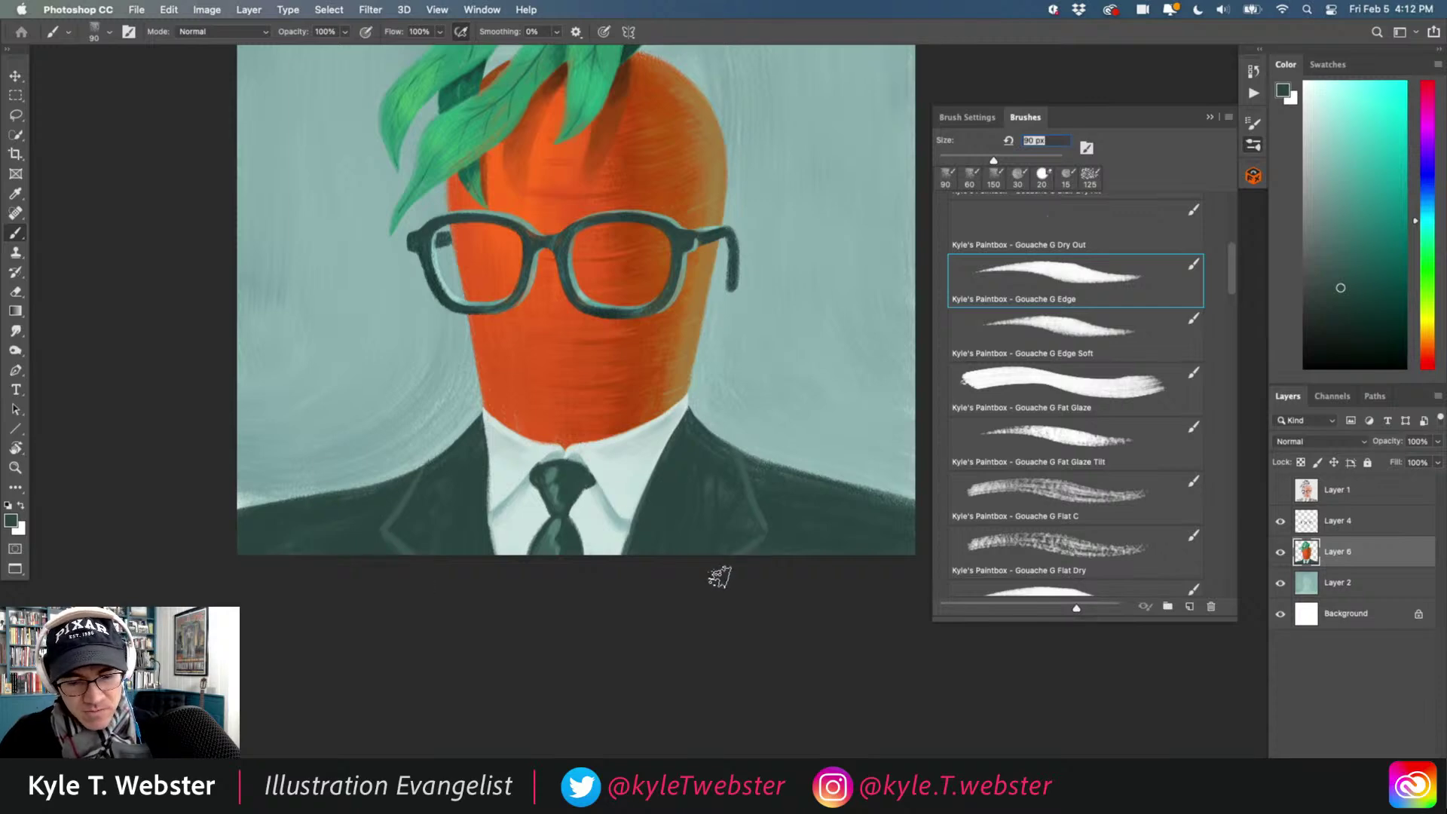
Review the whole composition and add a new layer between the carrot painting and the glasses.
key(super+minus)
key(super+minus)
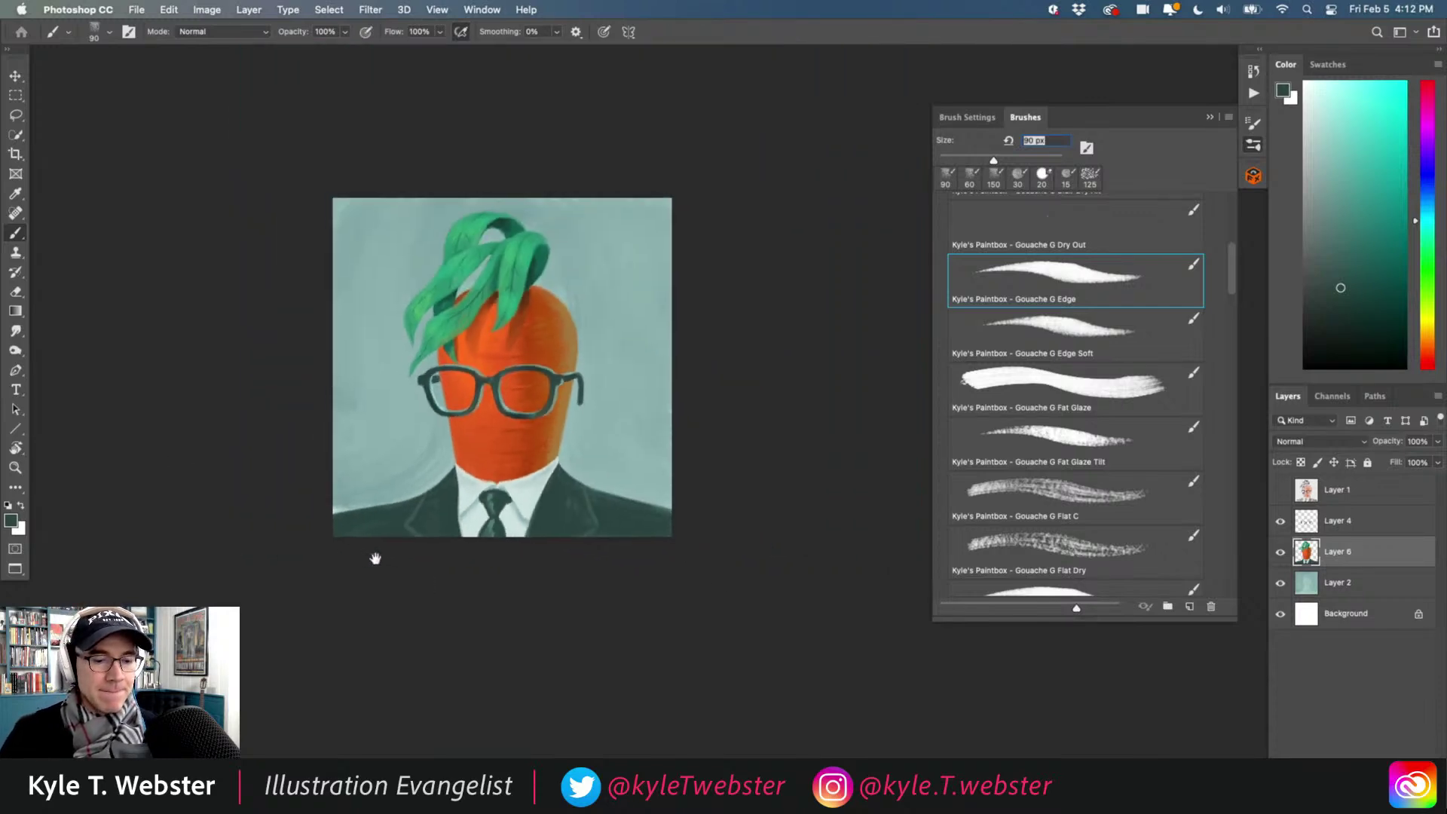
key(super+plus)
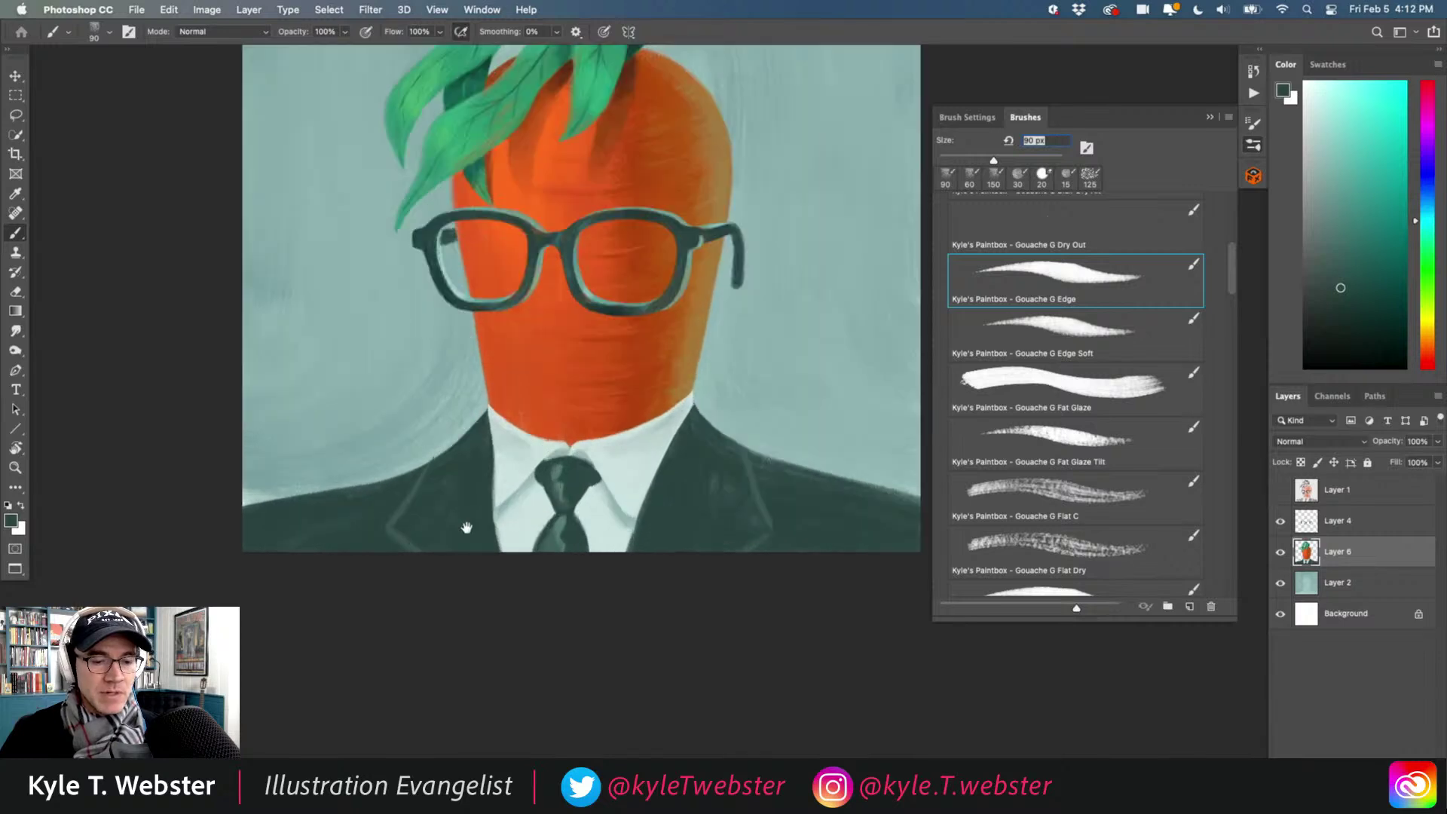
key(super+plus)
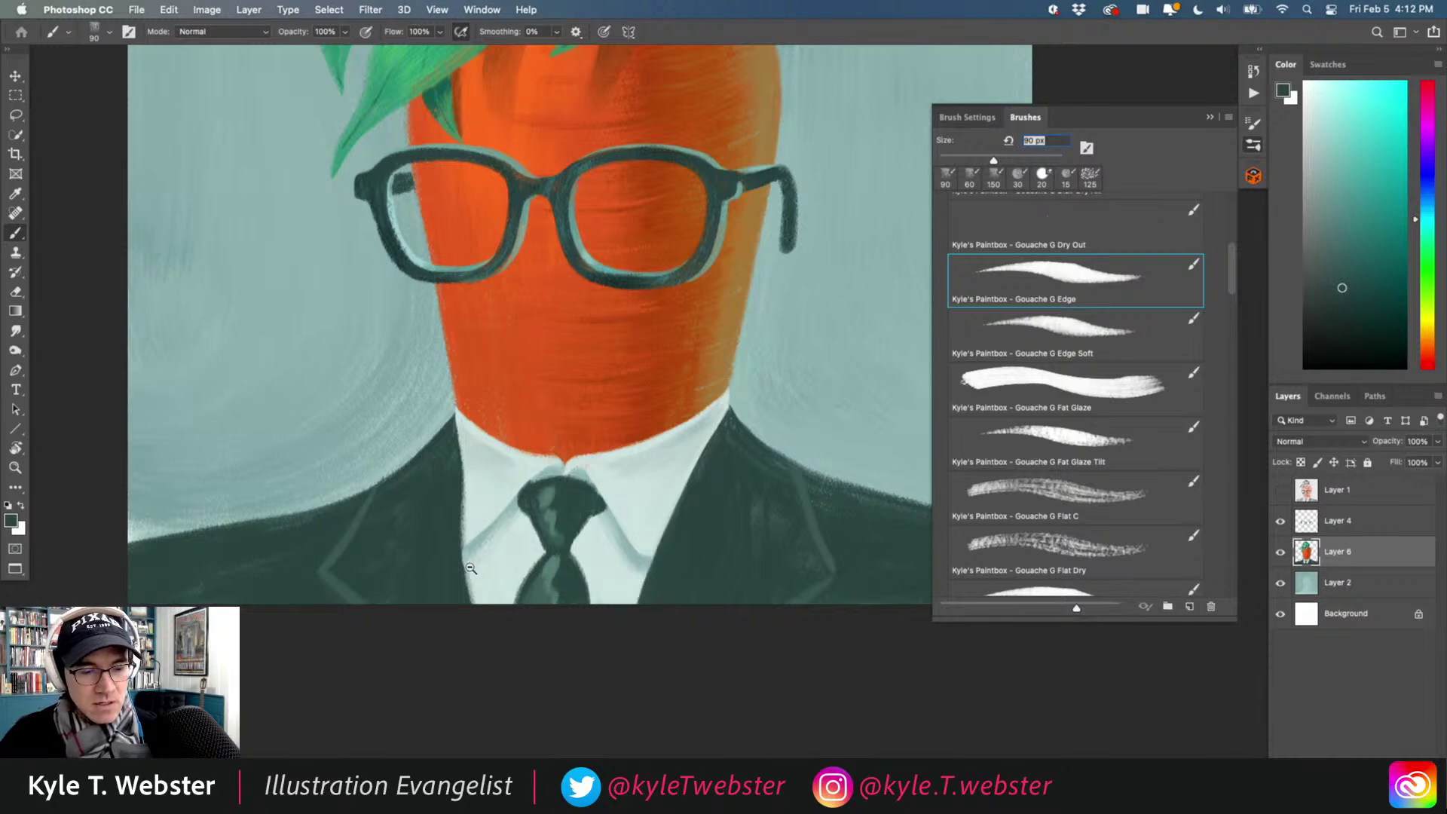
key(super+minus)
key(super+minus)
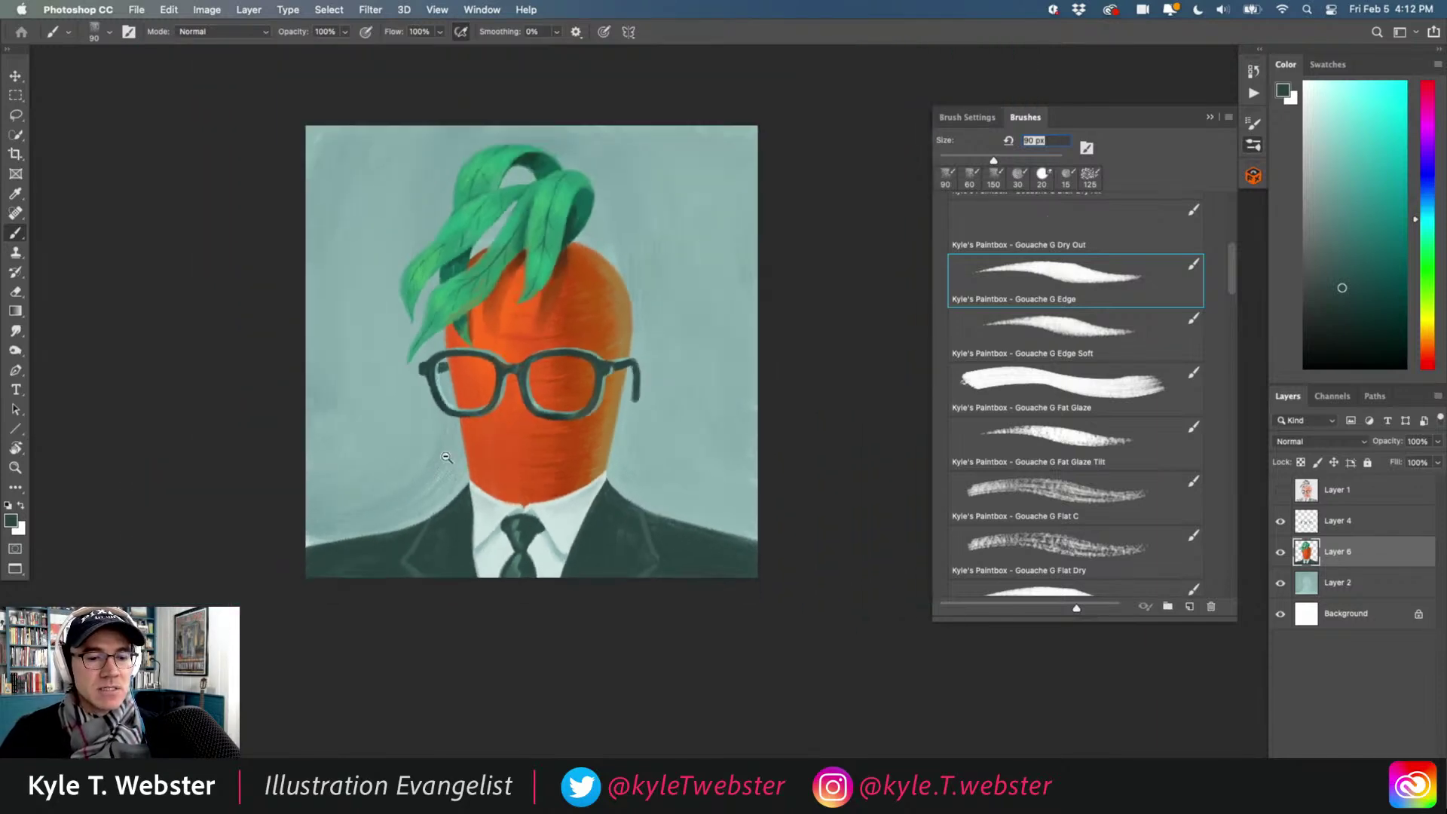
click(513, 486)
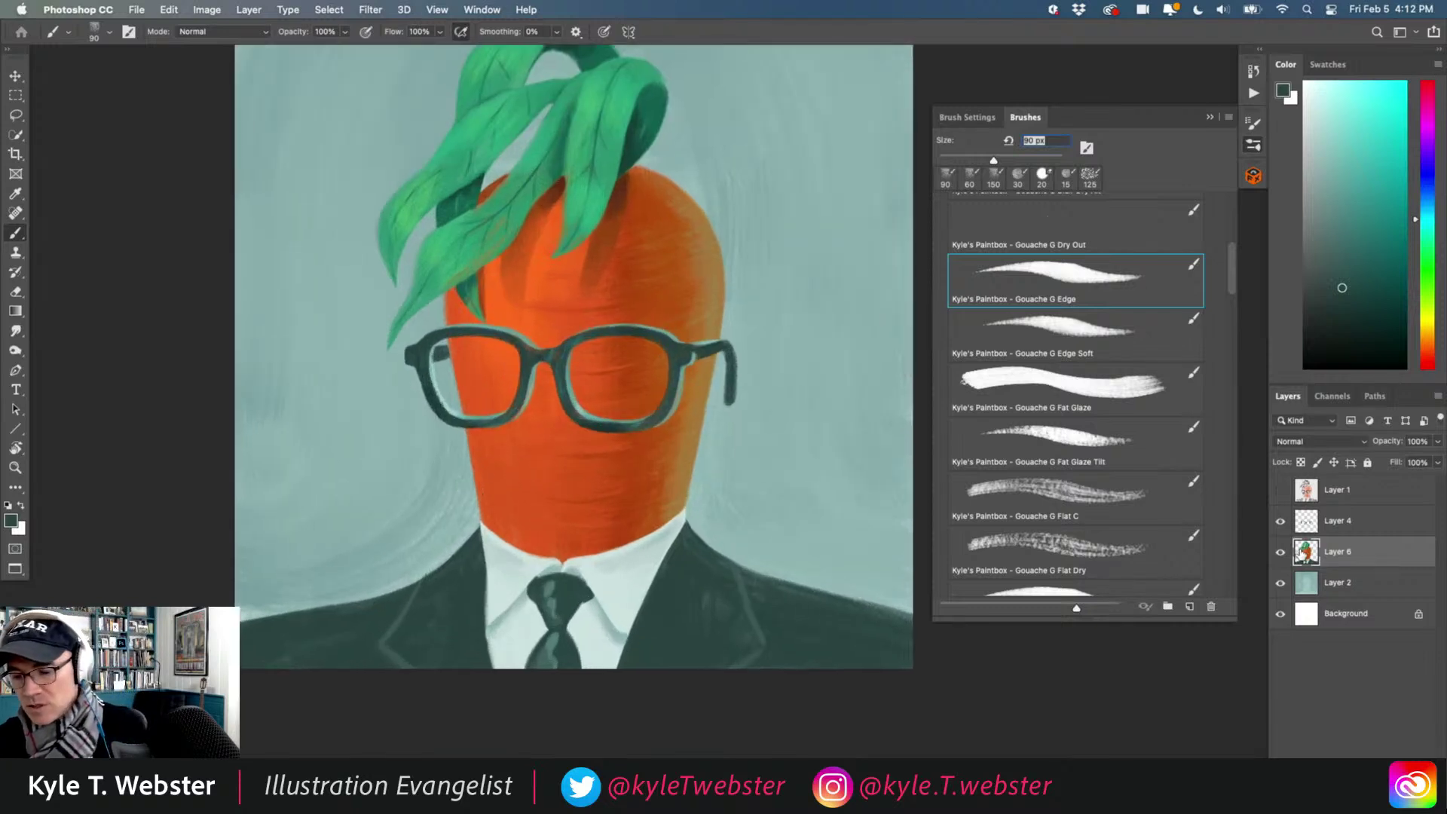
key(super+alt+shift+n)
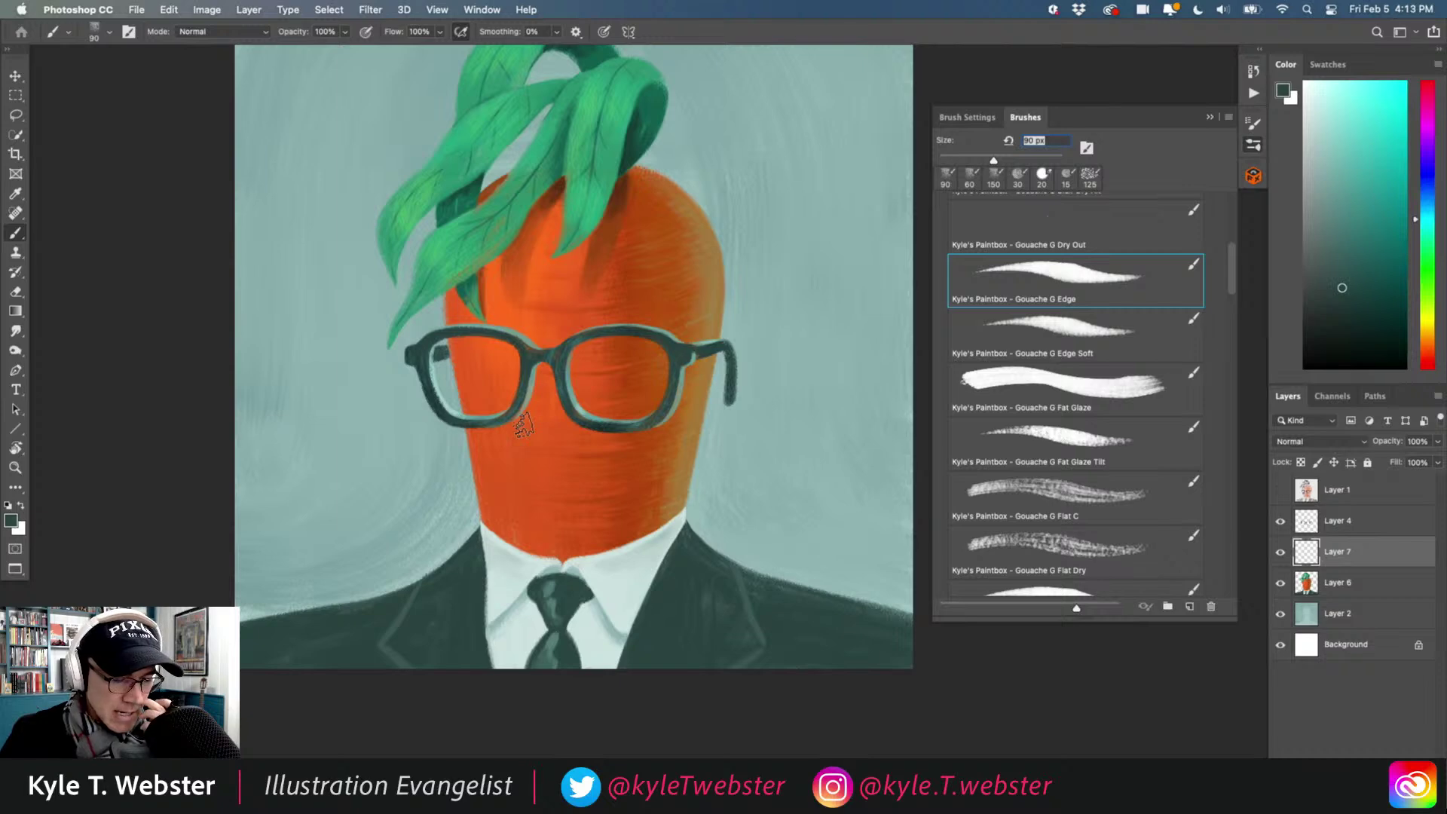
Sample the darker orange beside the leaf shadows and paint the shadow that the glasses cast on the carrot.
super+click(537, 215)
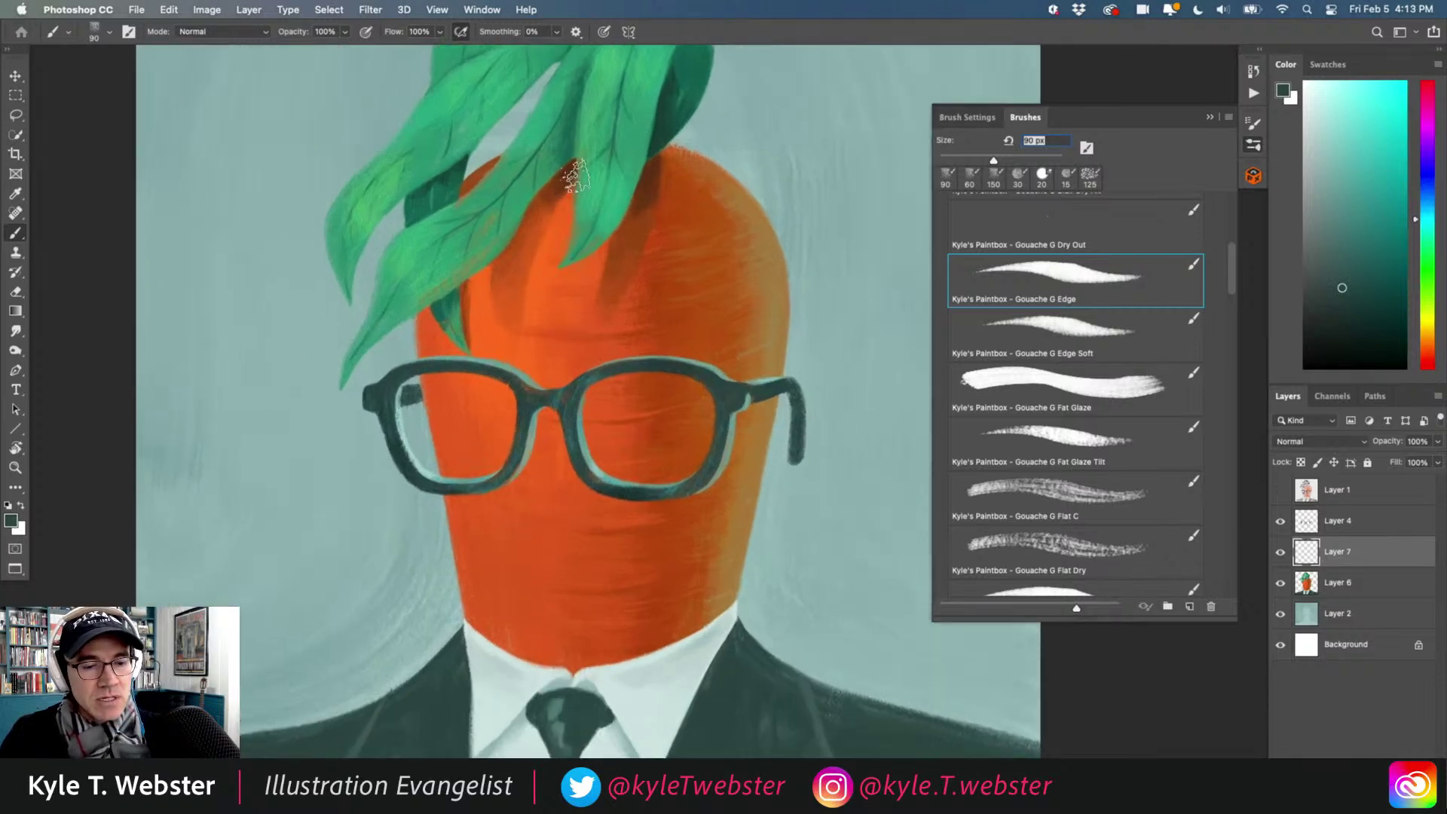
alt+click(483, 392)
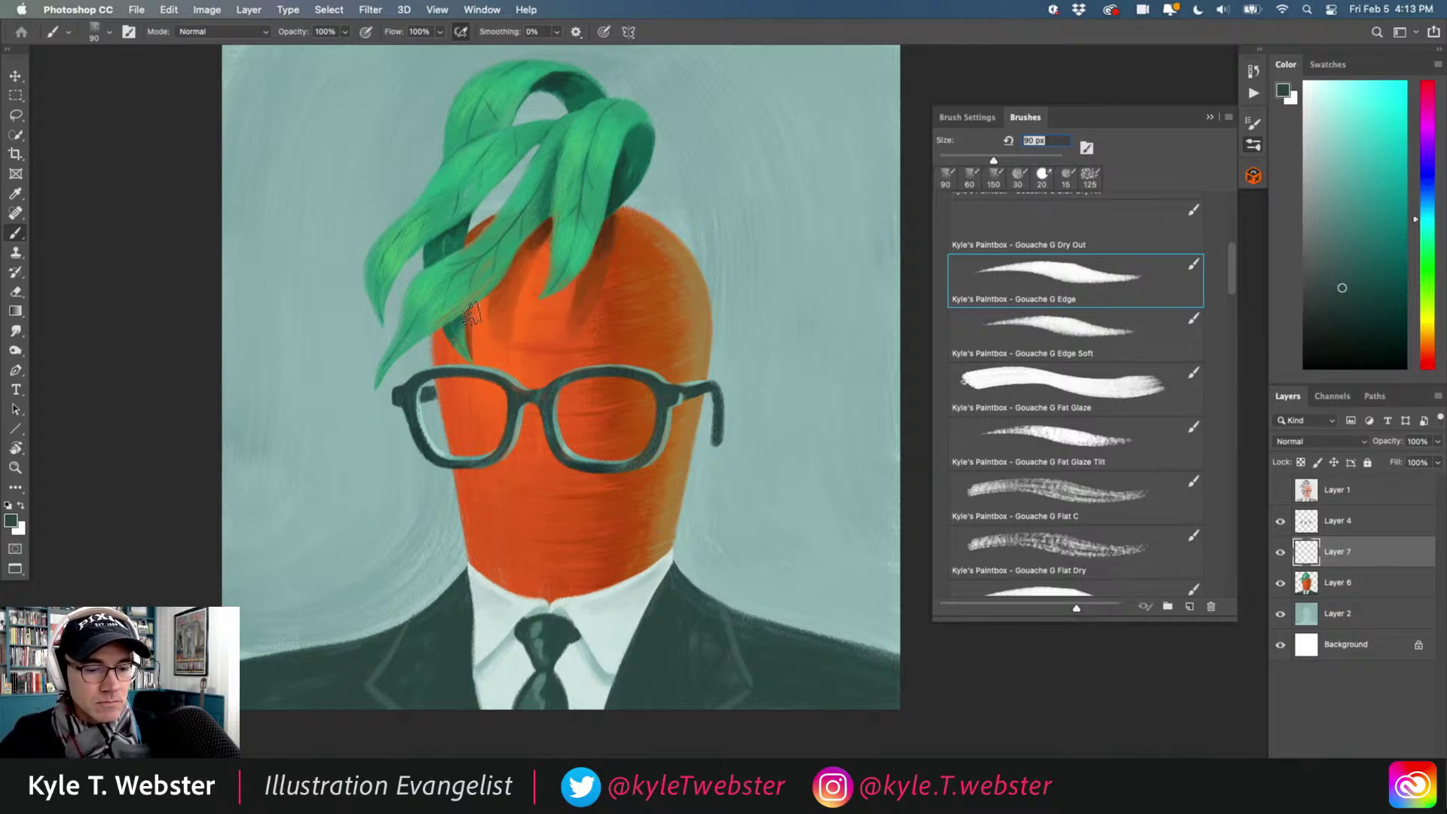
scroll(497, 305, up, 3)
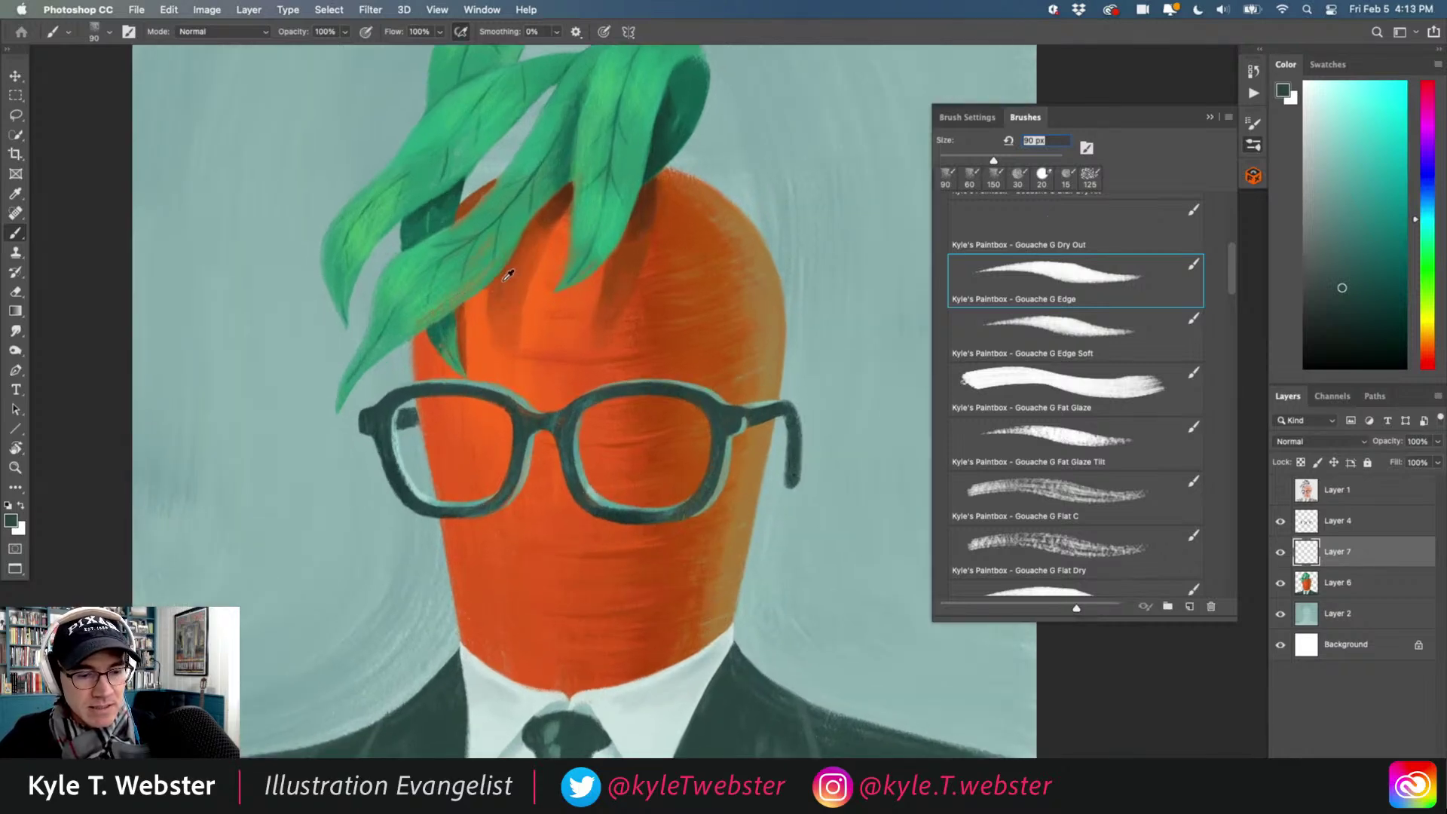
alt+click(509, 272)
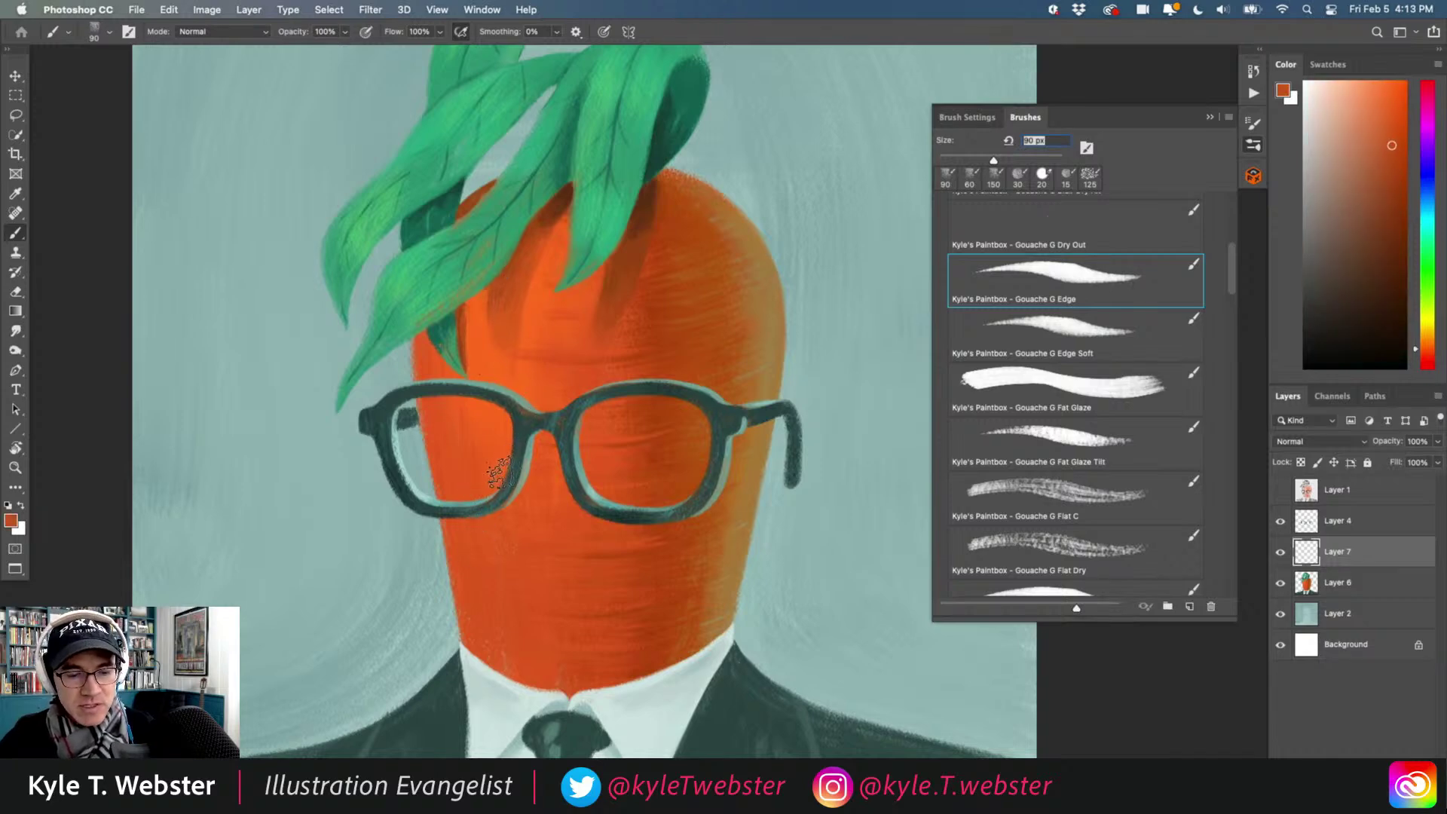
drag(462, 532, 505, 493)
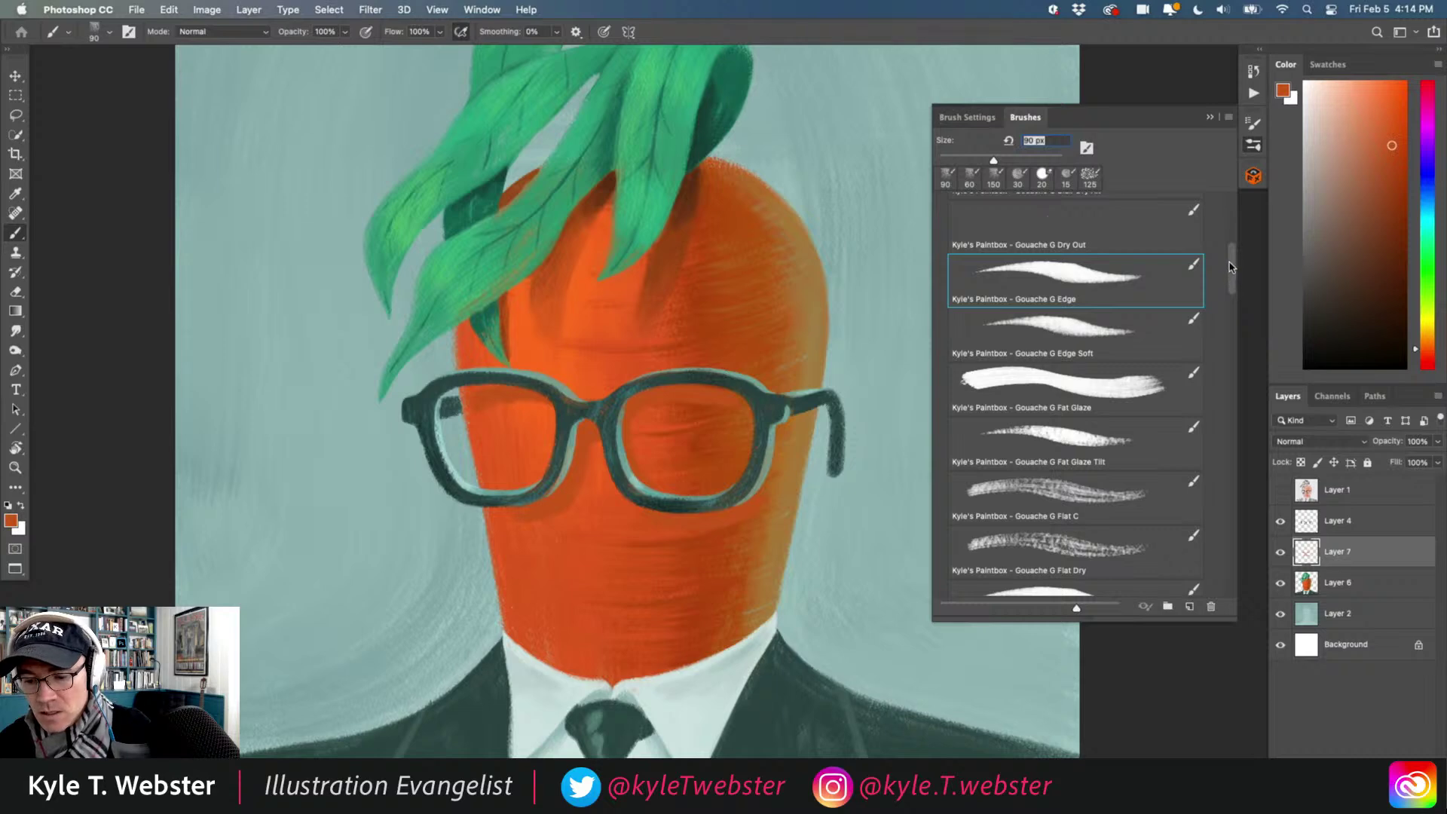
Set the glasses shadow layer to Multiply blending at 50% opacity.
click(1298, 441)
click(1297, 493)
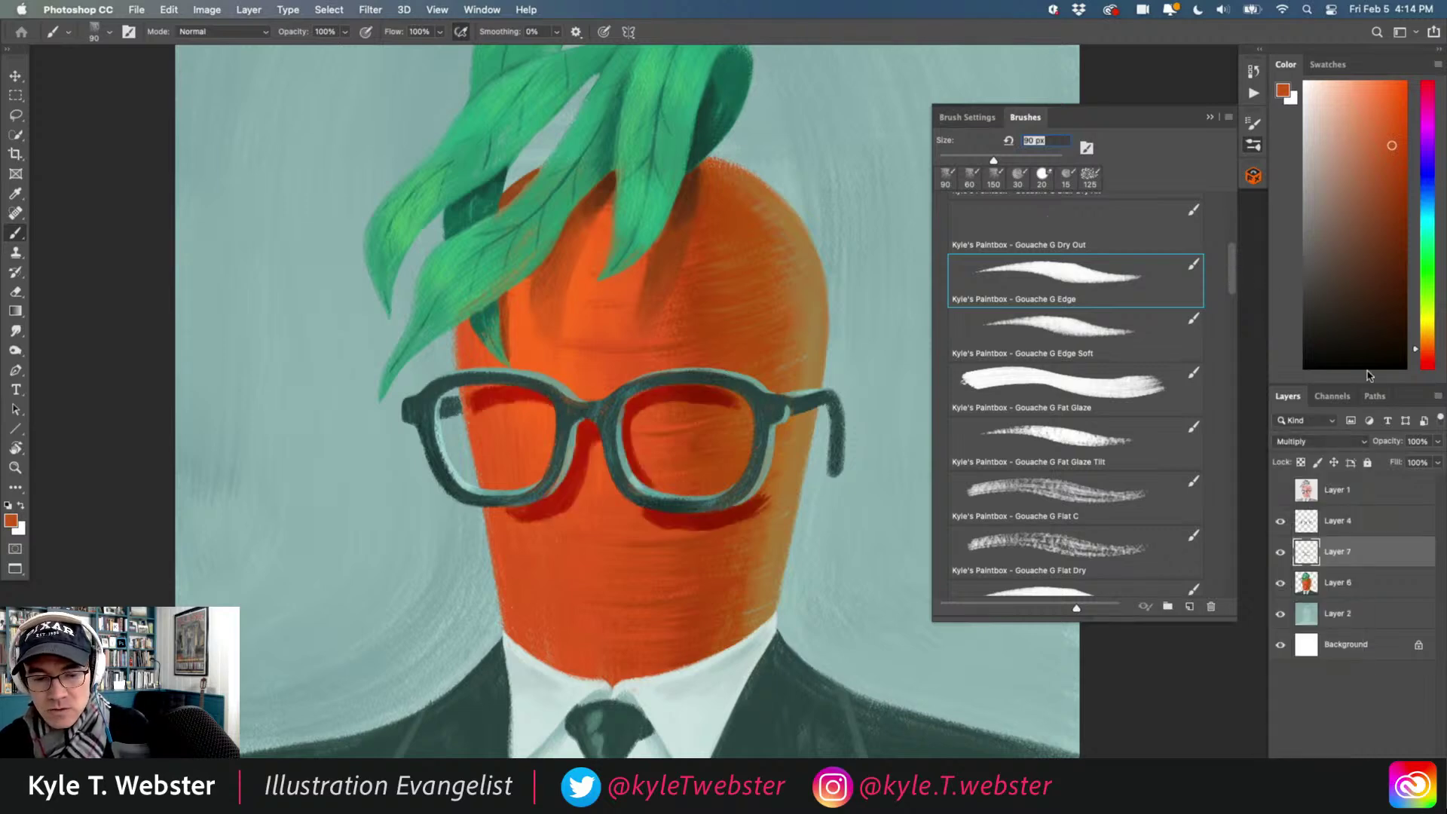
click(1426, 442)
text(50)
key(Return)
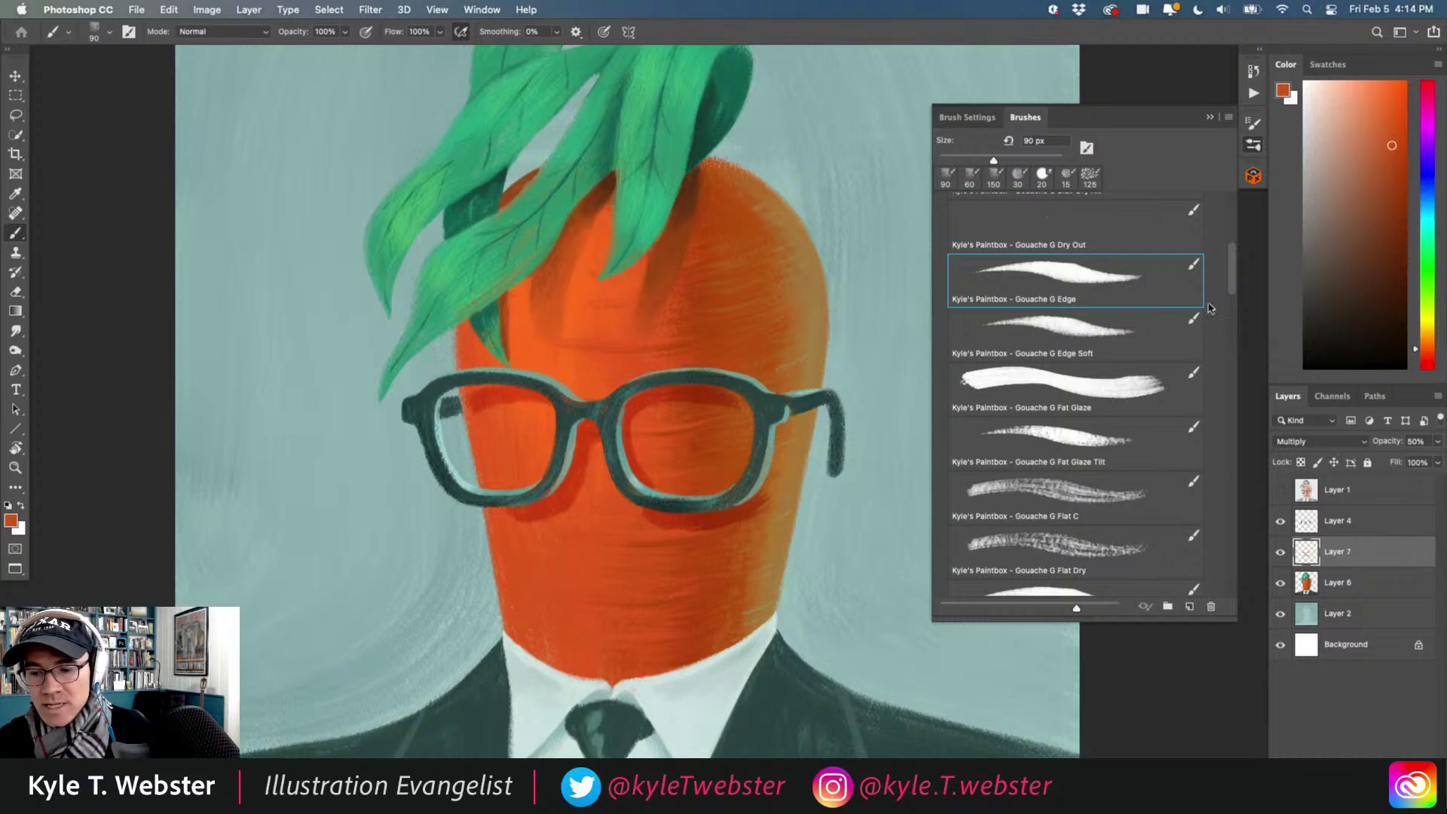
Lock the shadow layer's transparent pixels and shift its hue by +33 with Hue/Saturation.
click(1300, 462)
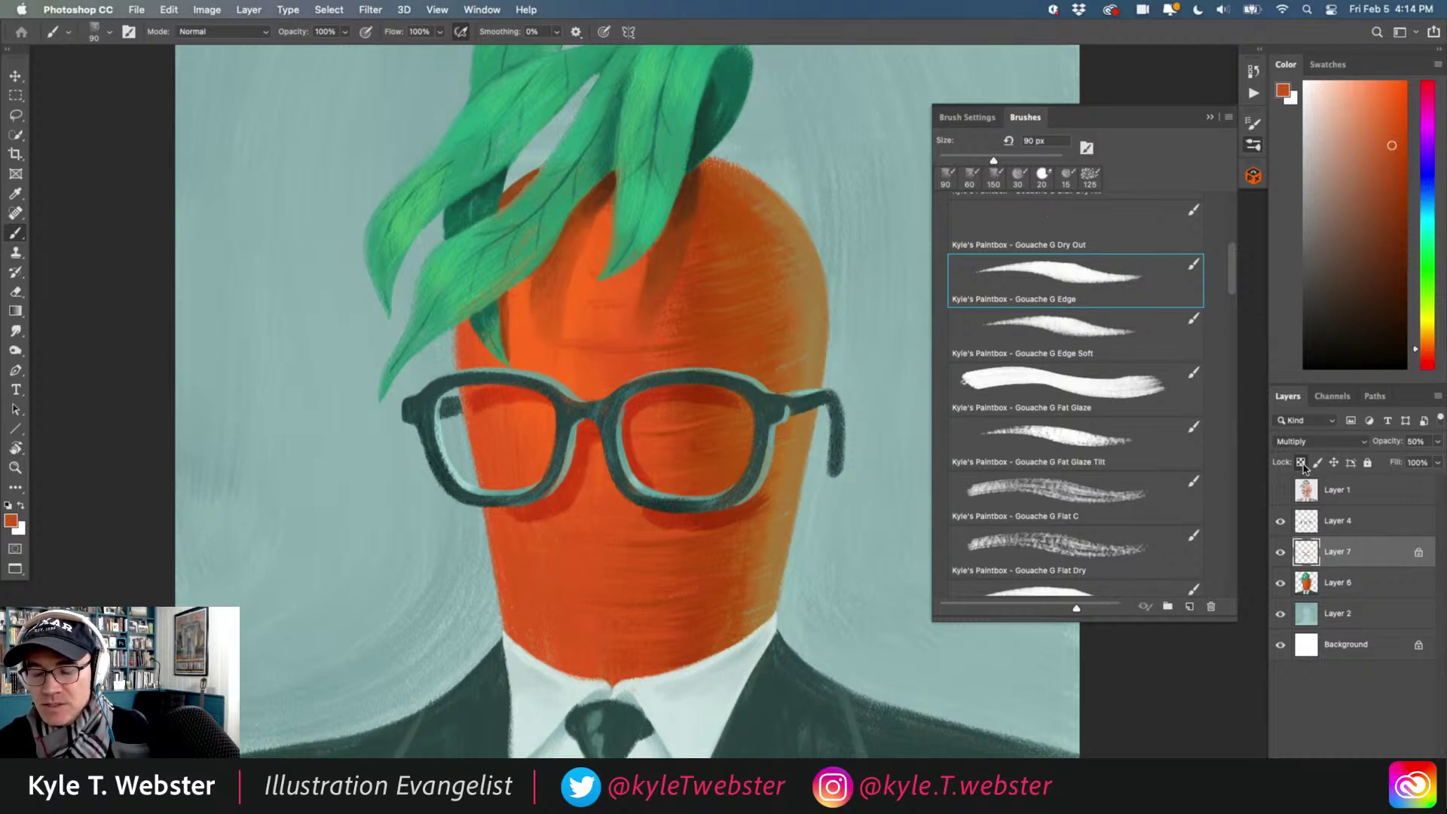
key(super+u)
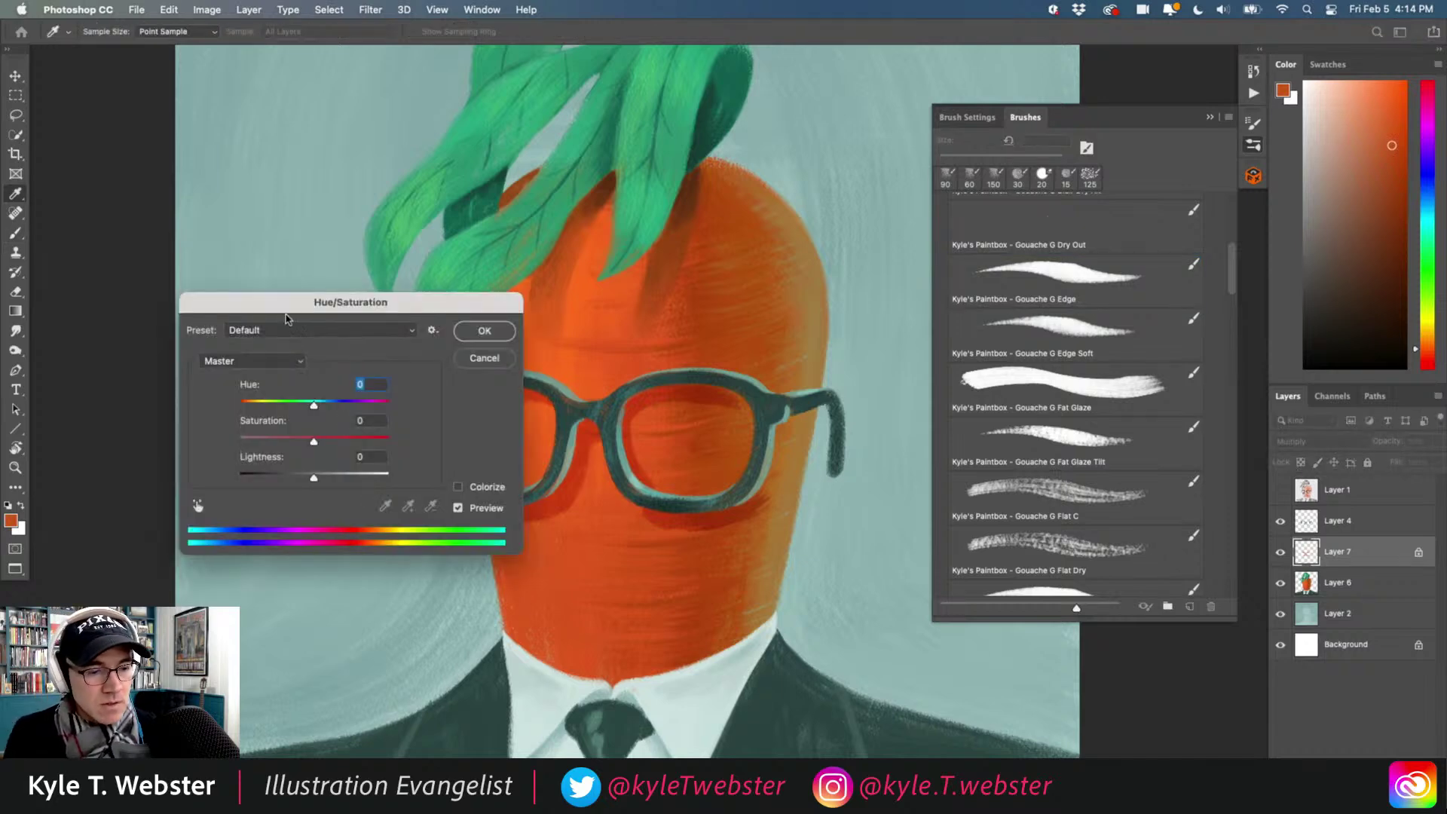
drag(285, 301, 179, 326)
drag(218, 430, 245, 428)
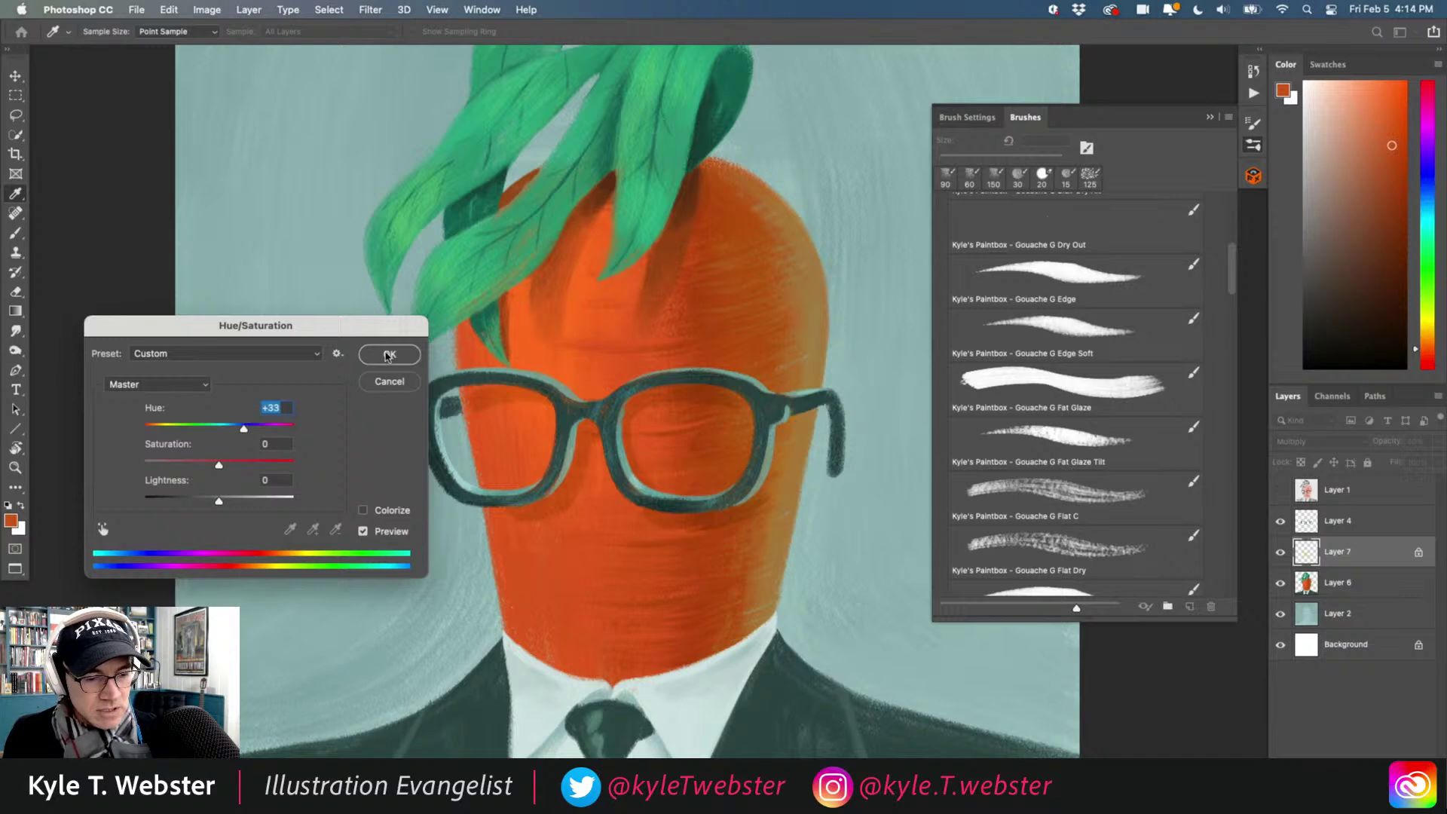
click(388, 355)
Try the shadow layer at 100% opacity, settle on 60%, and unlock its transparent pixels.
click(1404, 444)
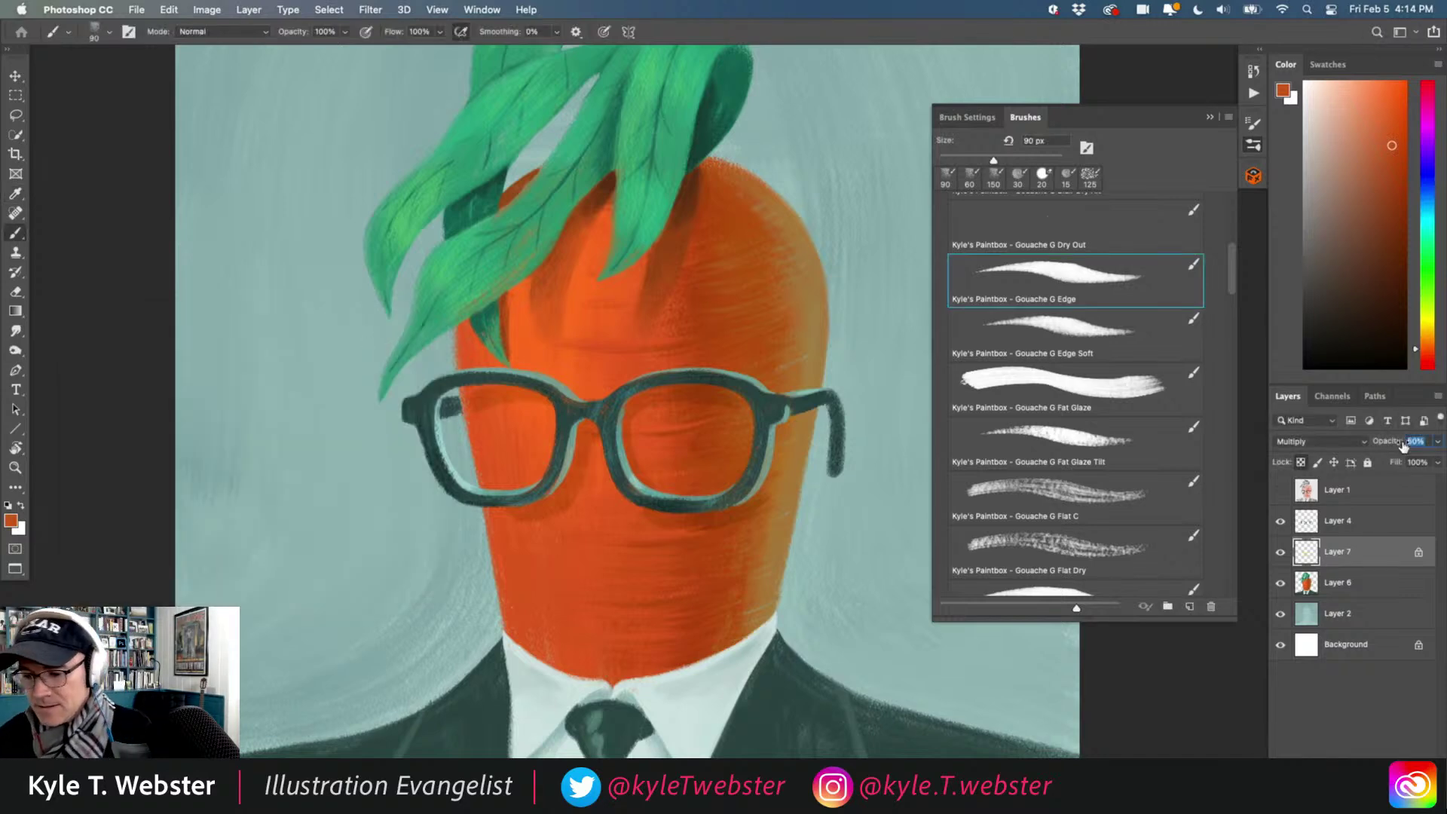
text(1000)
key(Return)
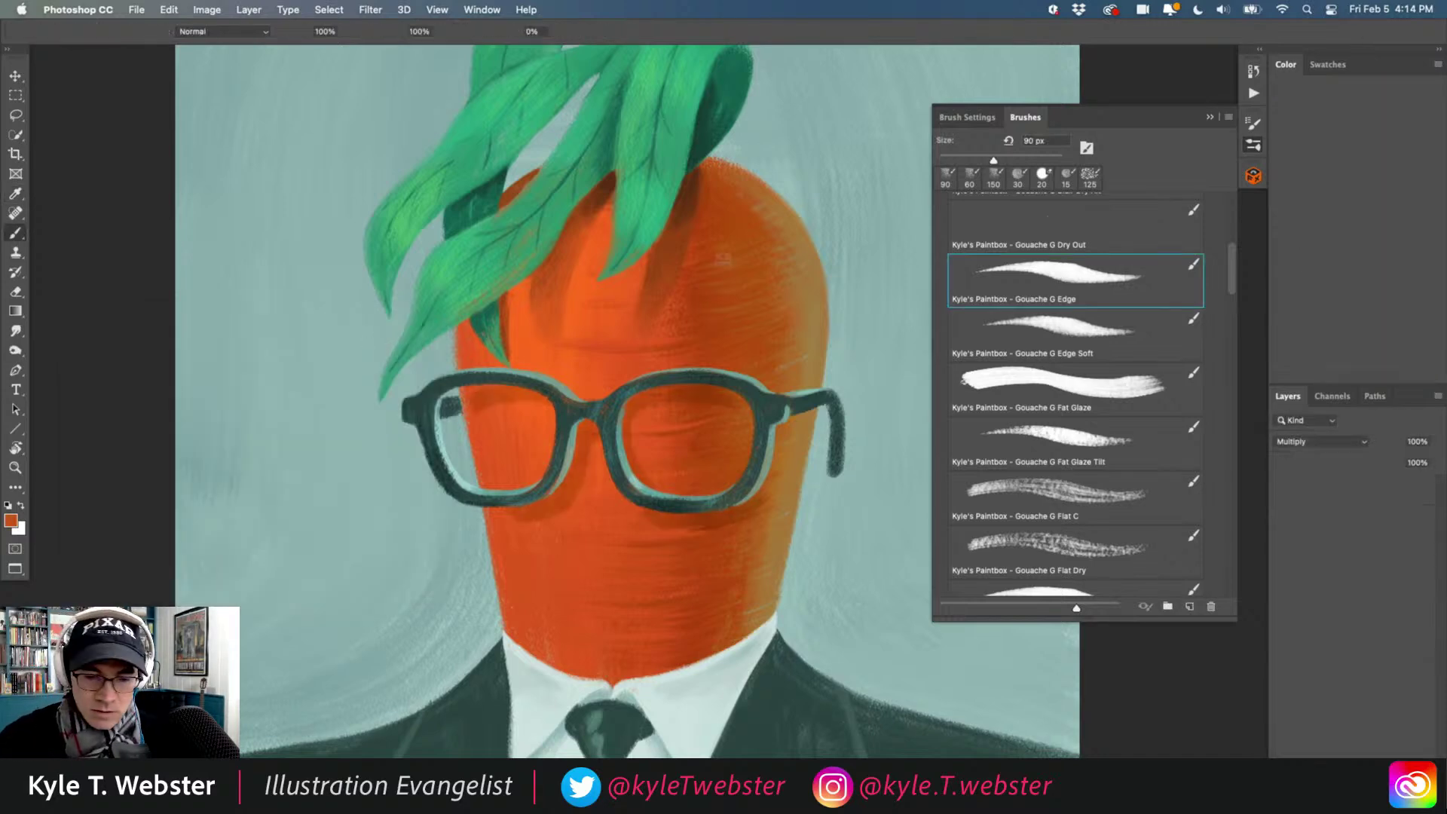
click(698, 317)
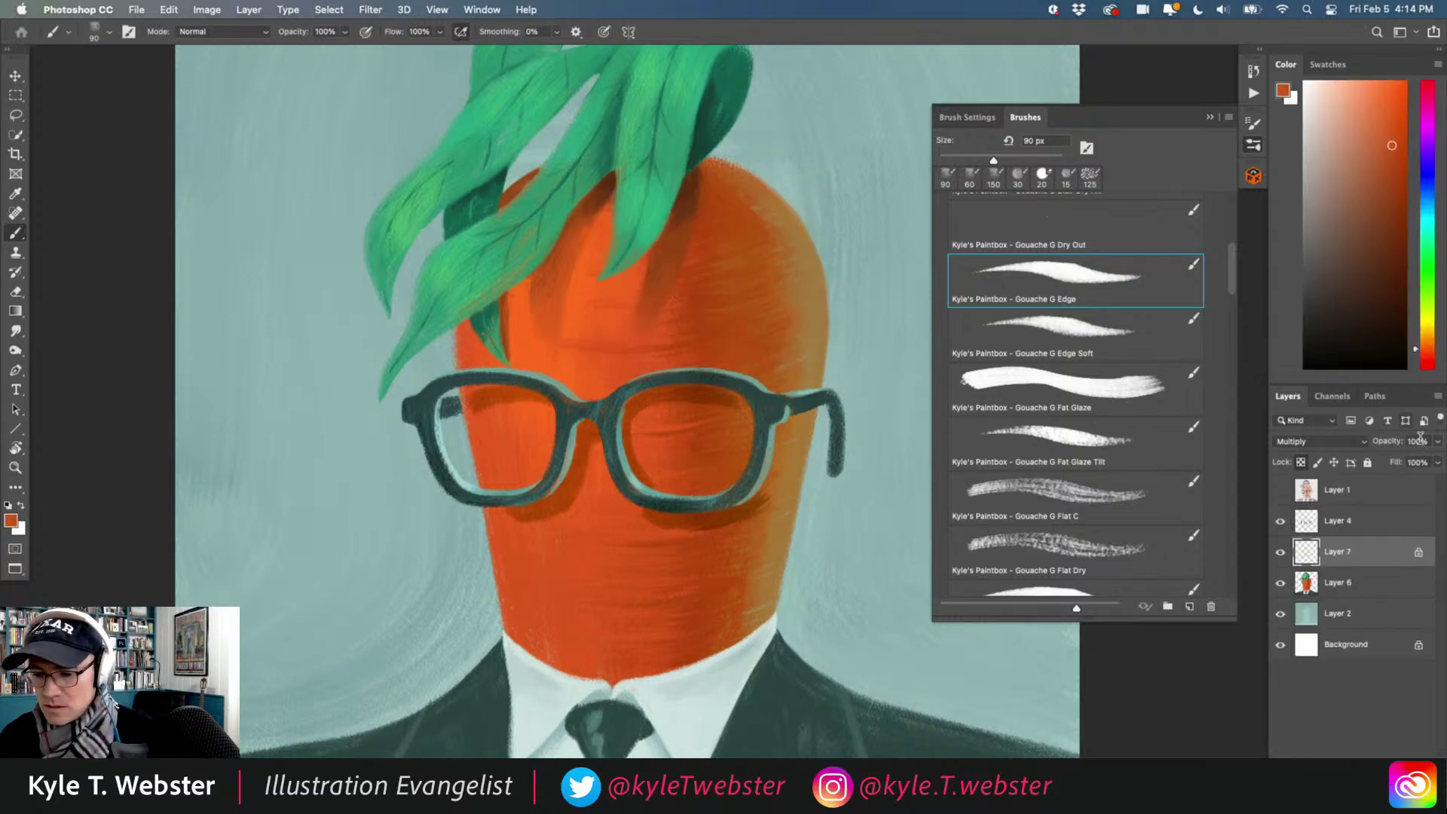
text(60)
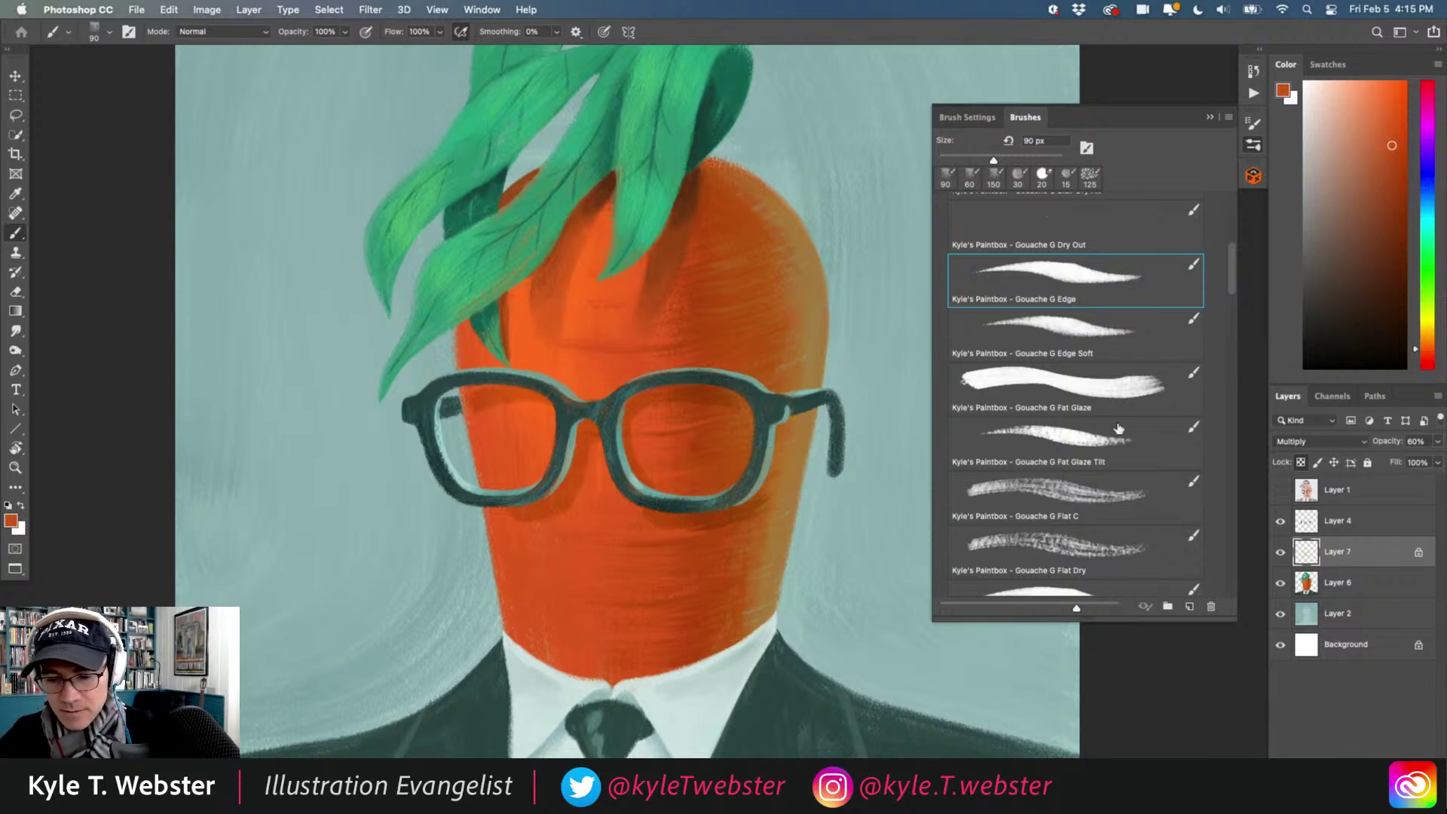
click(1300, 463)
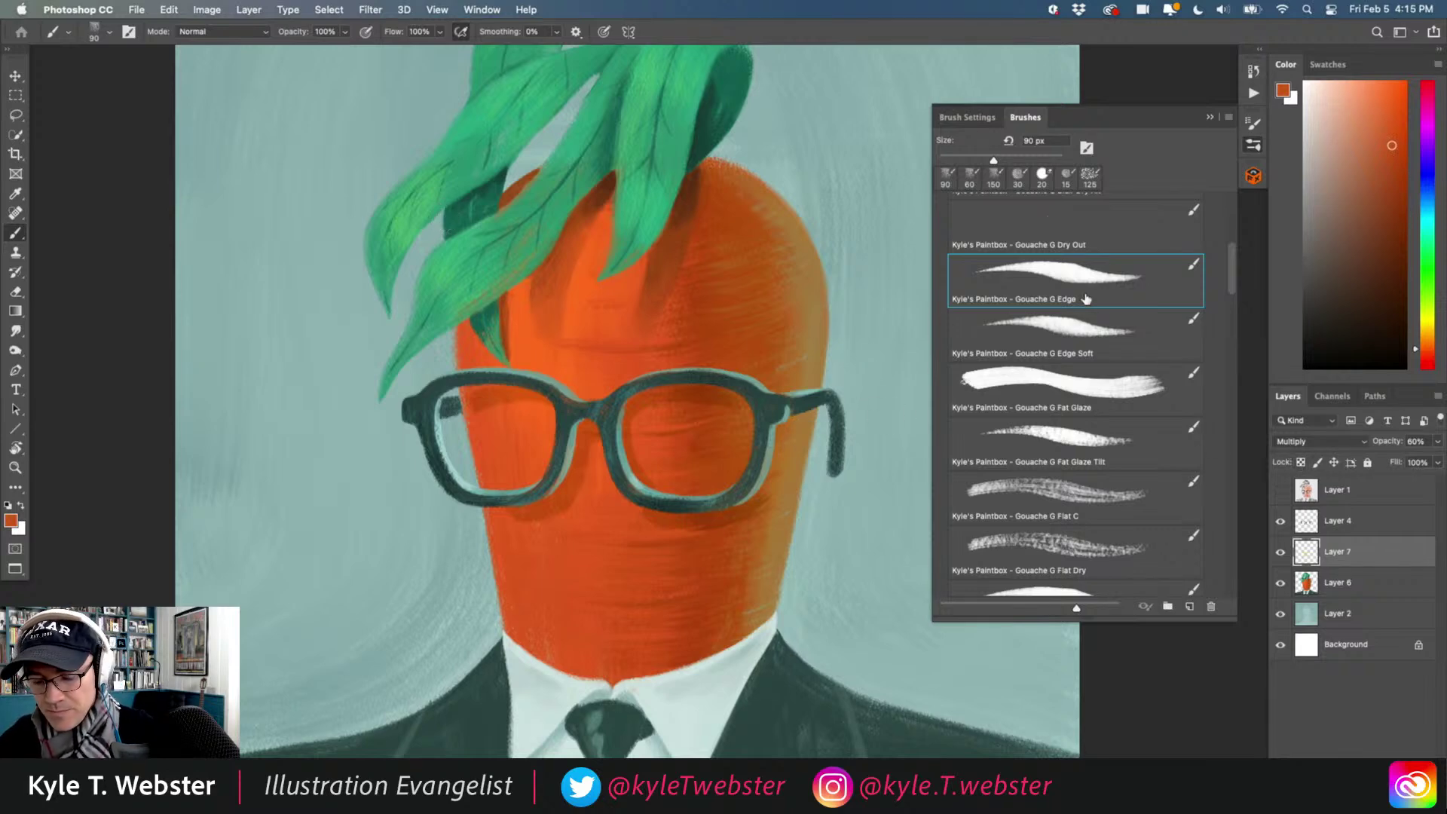
Duplicate the glasses layer to the top of the stack, hide that copy, and duplicate the glasses shadow layer.
click(1295, 521)
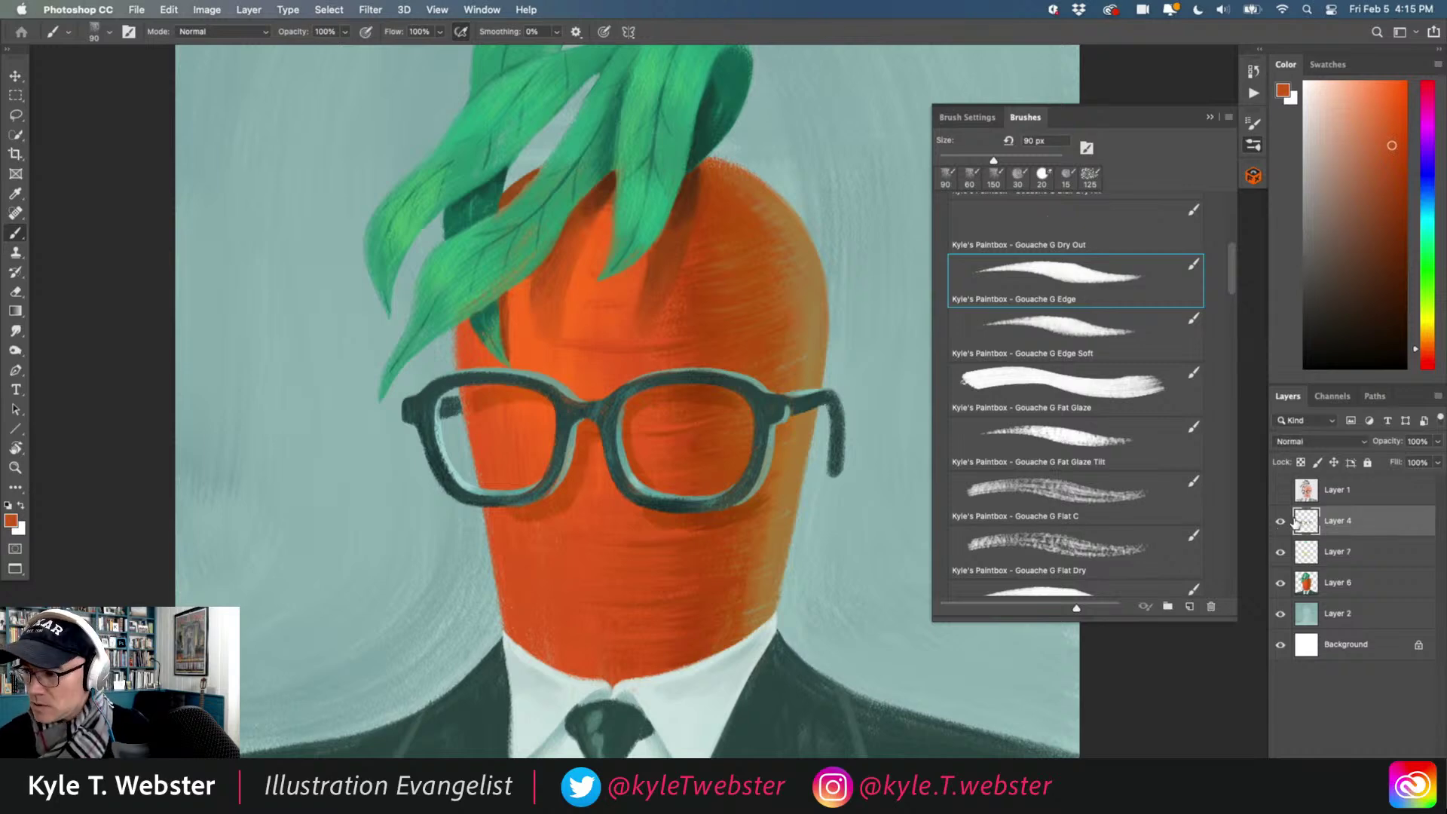
drag(1295, 521, 1290, 480)
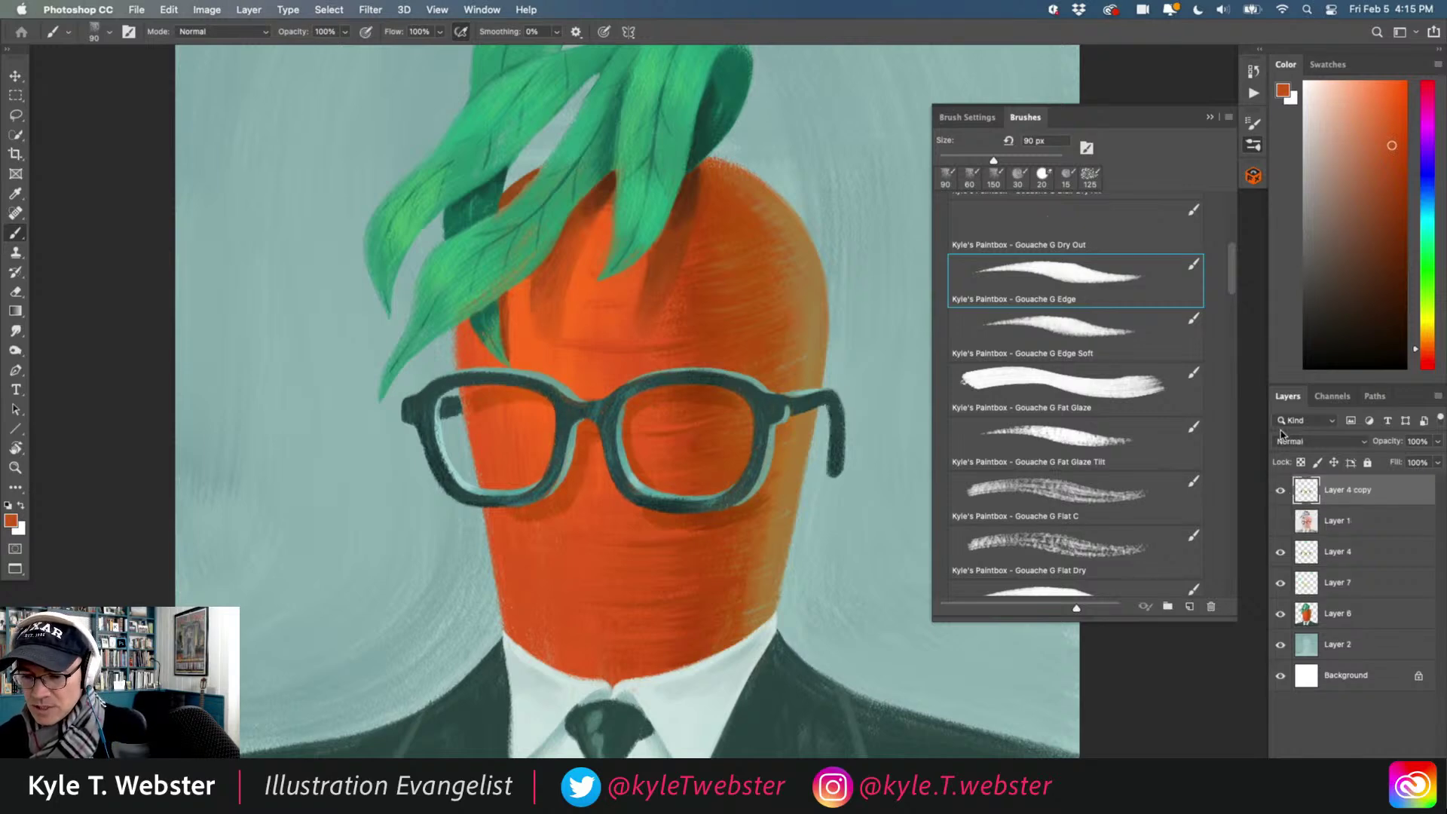
click(1285, 442)
click(1285, 442)
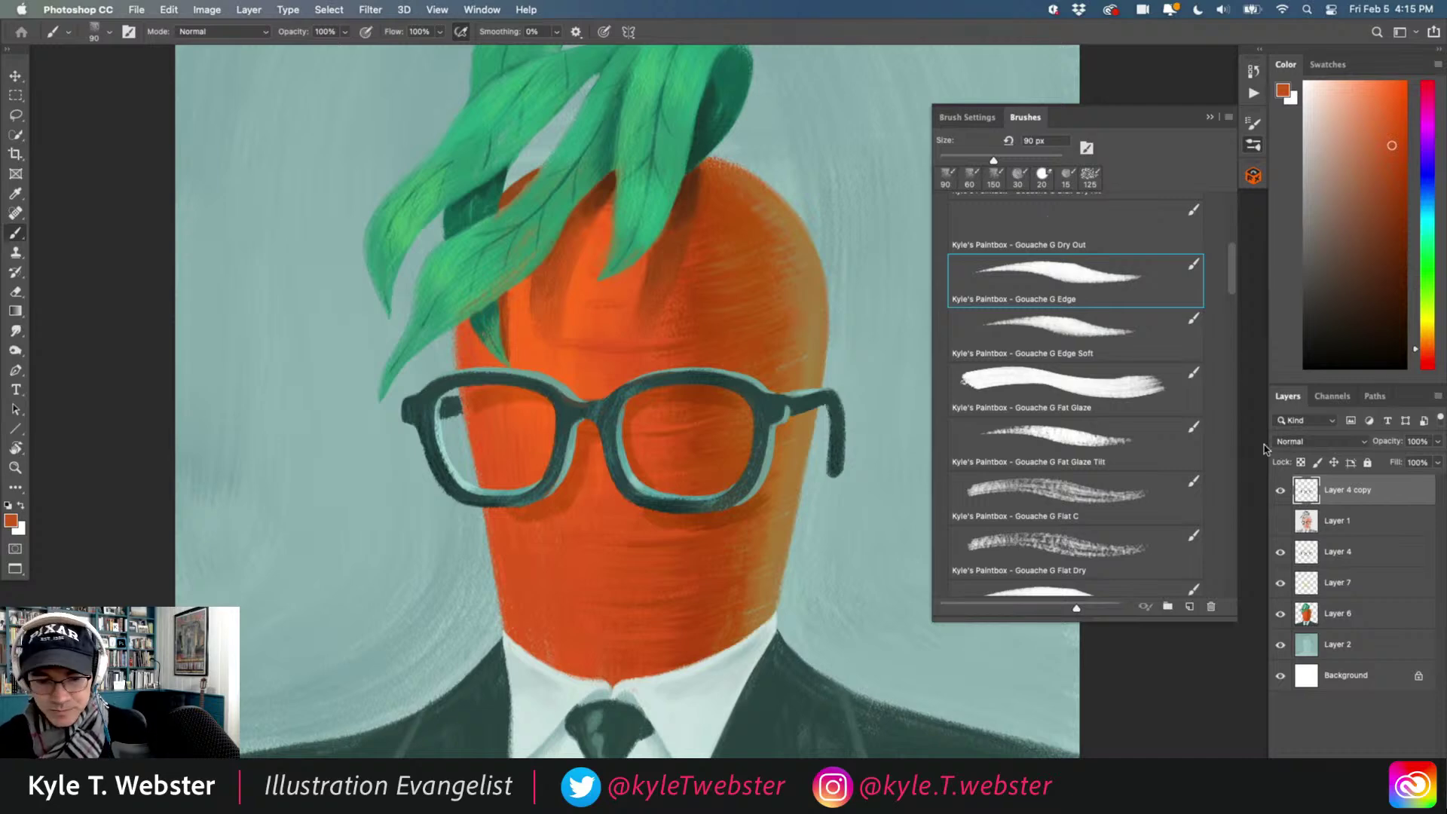
click(1280, 492)
click(1281, 491)
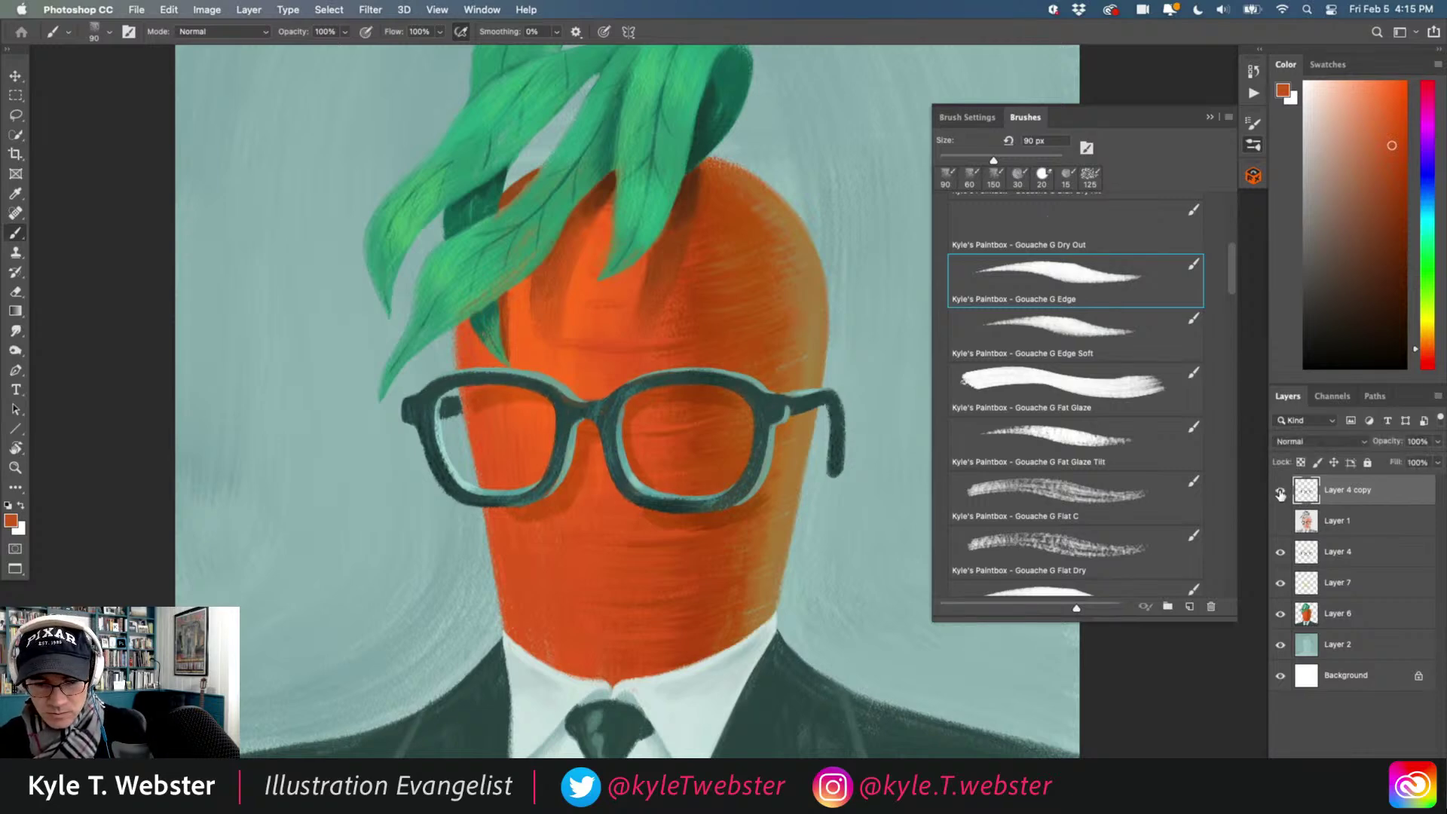
key(super+comma)
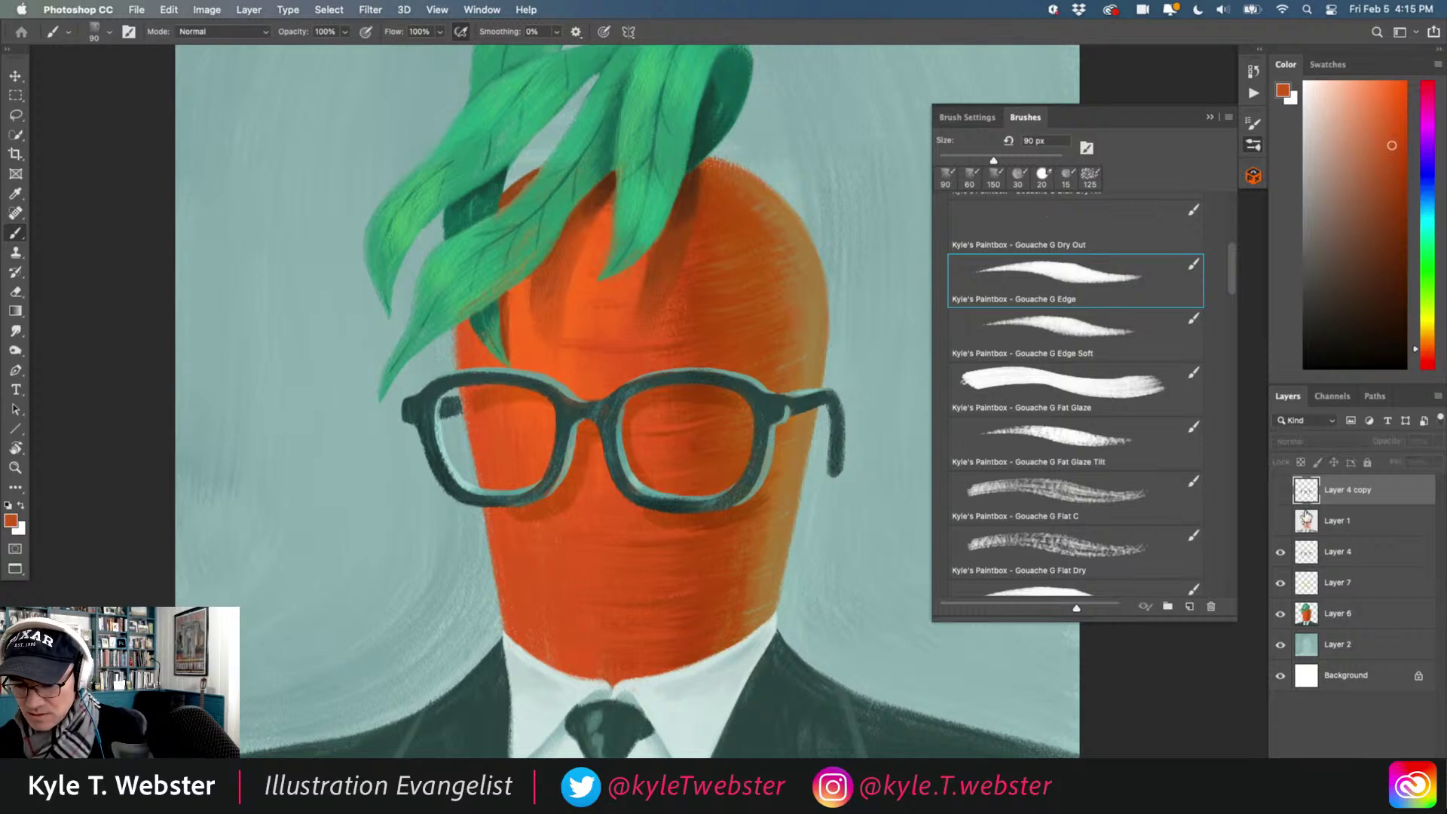
click(1306, 582)
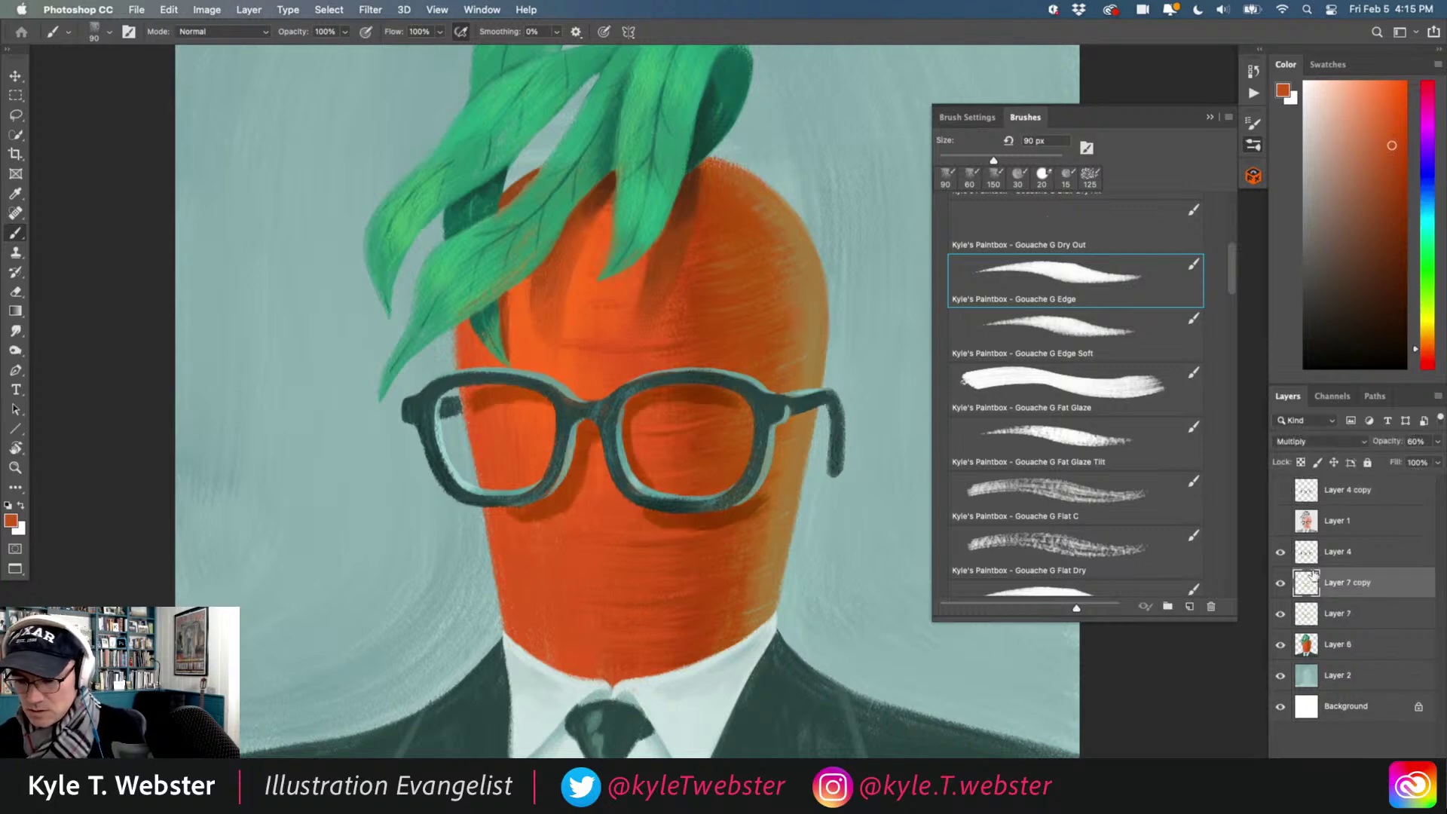
Move the glasses shadow copy to the top of the layer stack and set it to Normal blending at 100% opacity.
drag(1310, 582, 1293, 460)
click(1292, 444)
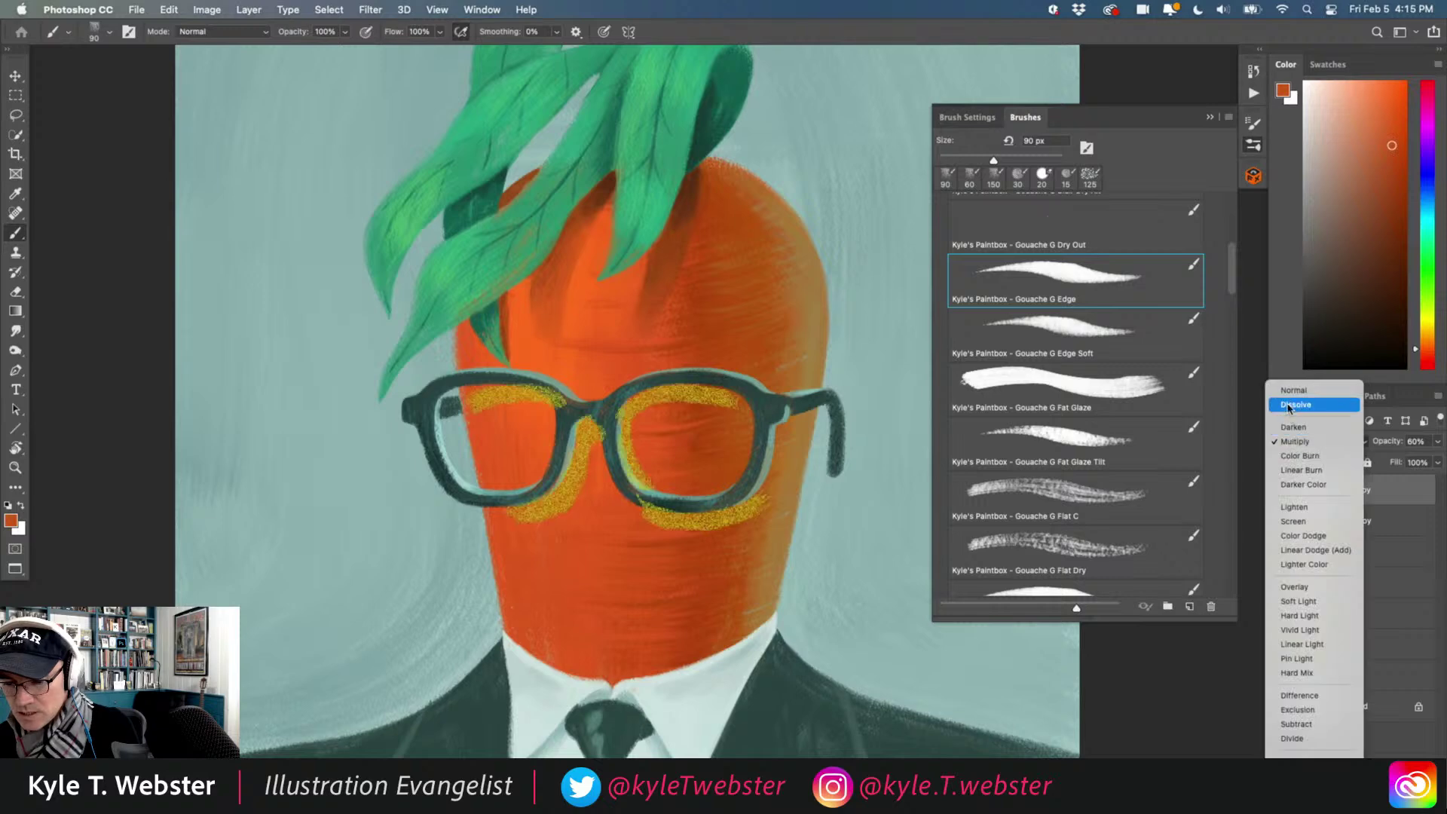
click(1290, 391)
text(1)
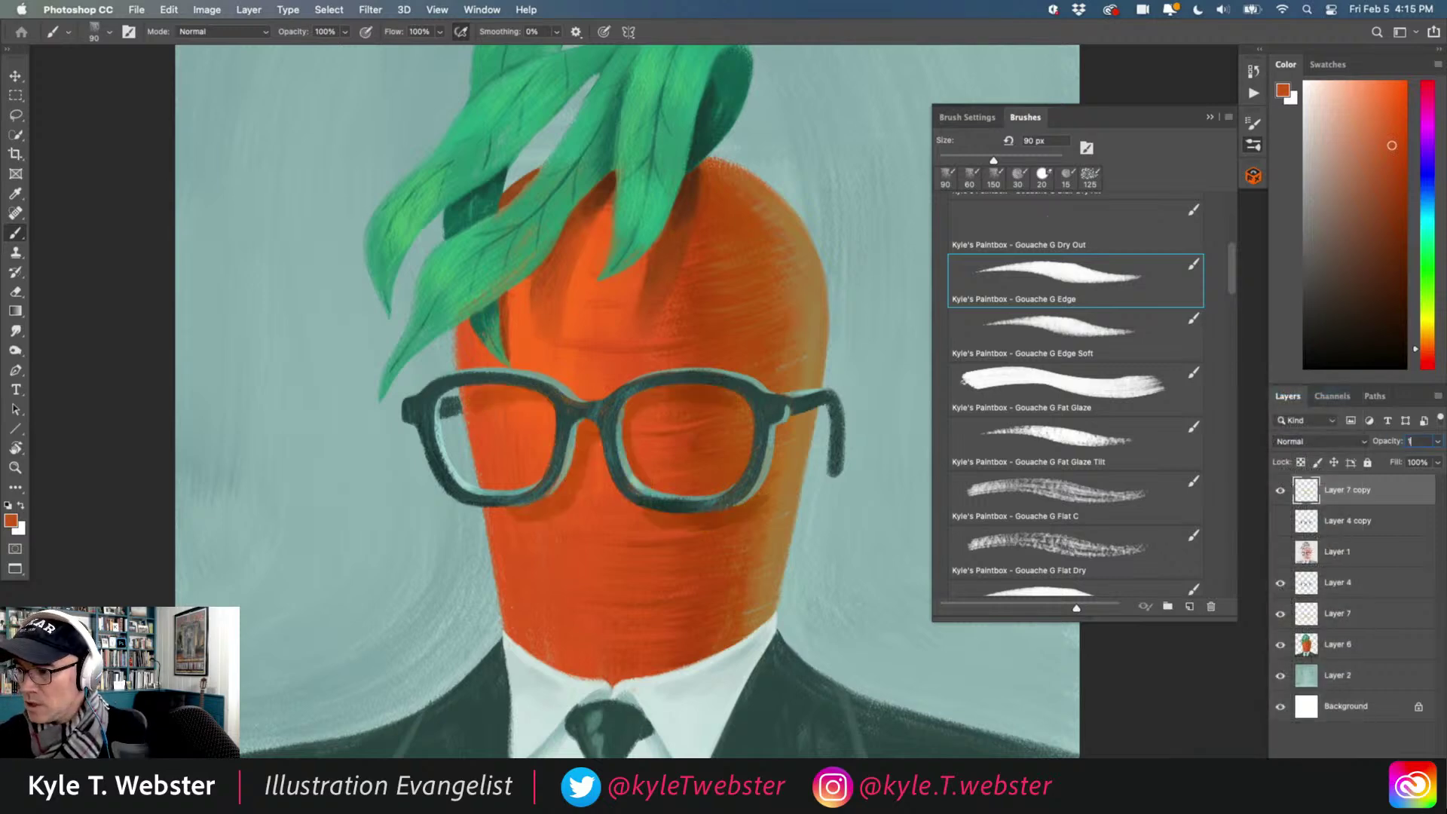
text(00i)
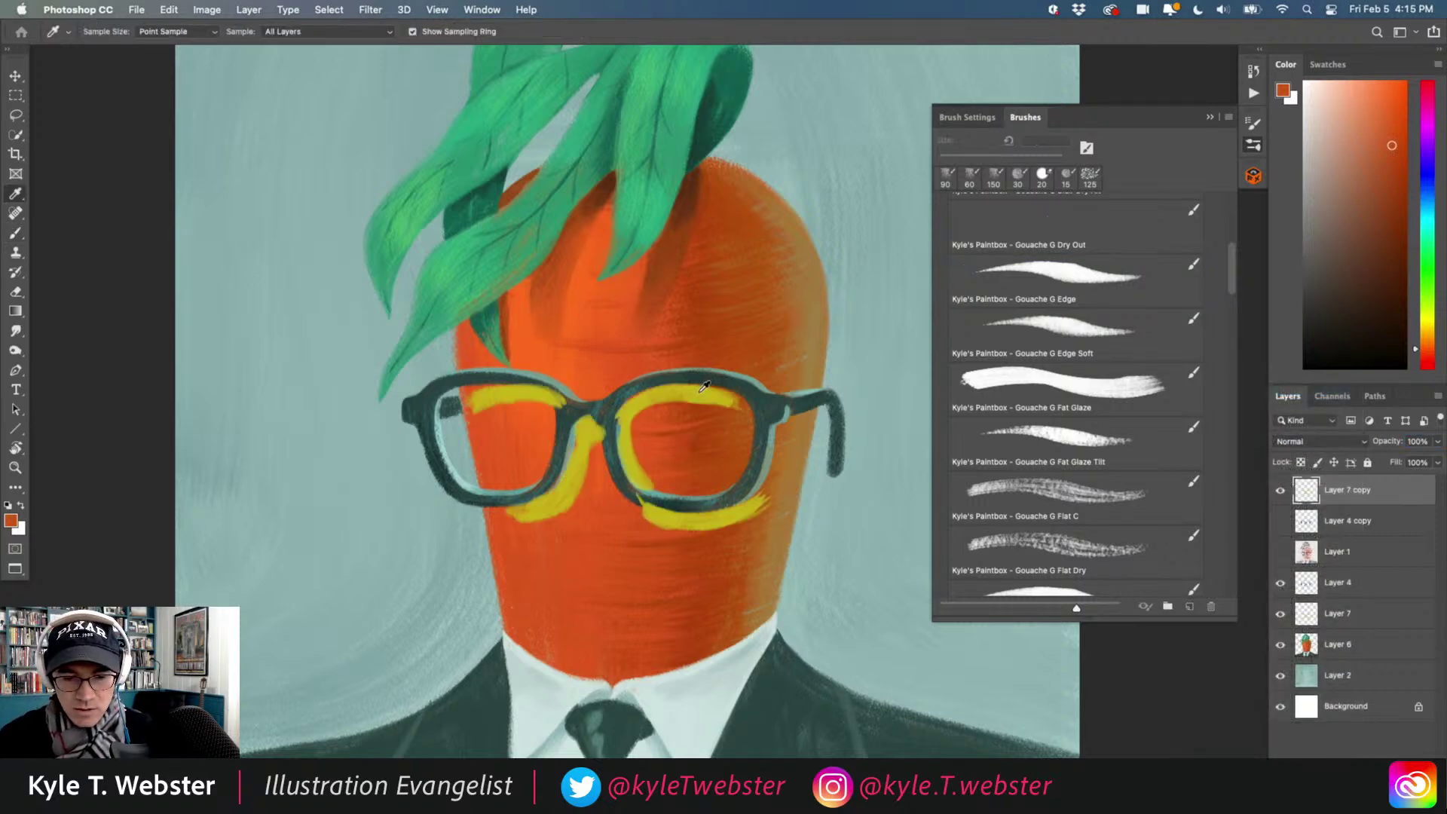
Sample the shadow copy's yellow, hide that copy, and extend the shadow beneath the glasses' arm on Layer 7.
click(700, 391)
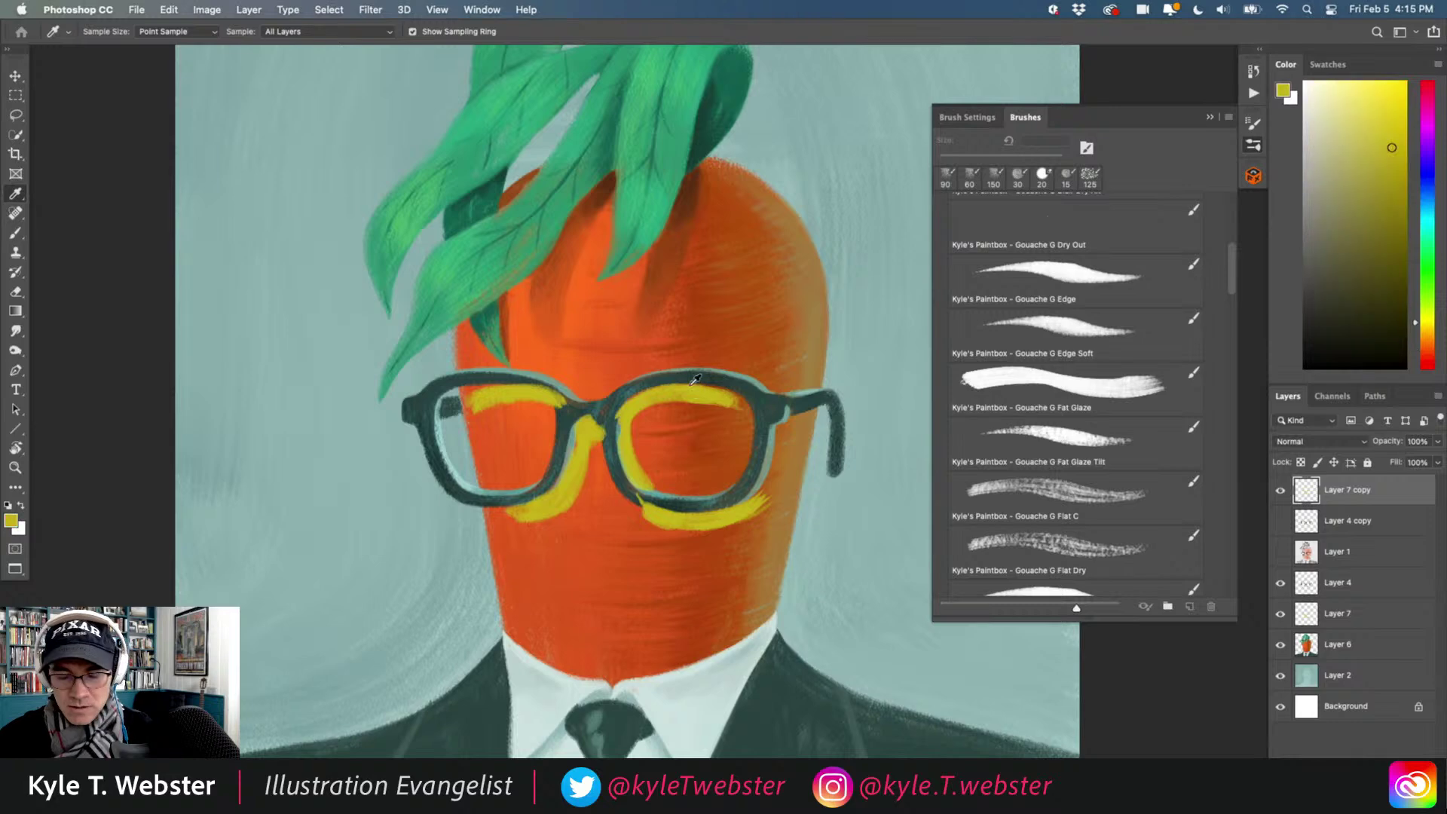
click(1280, 491)
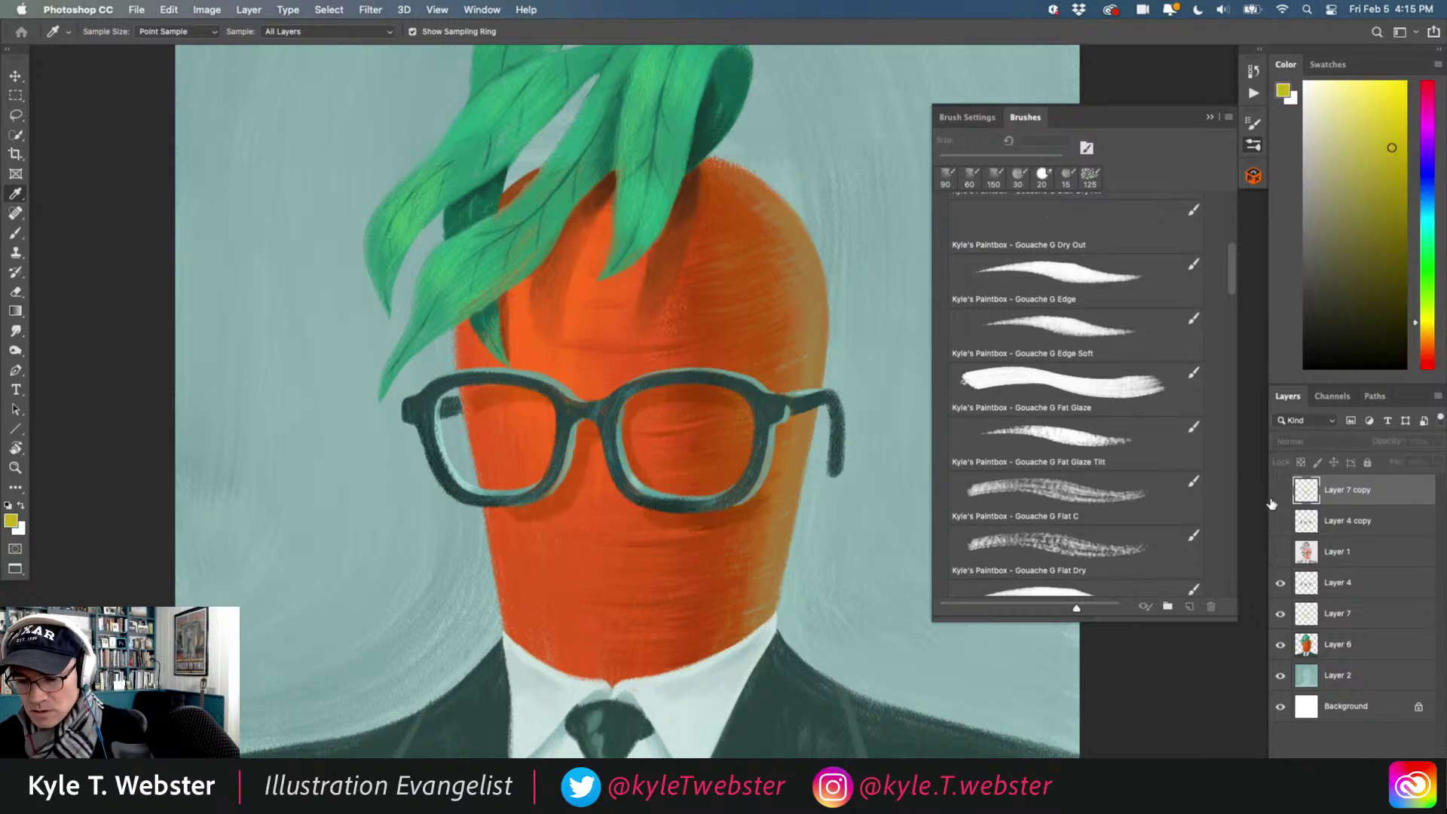
click(1305, 614)
key(b)
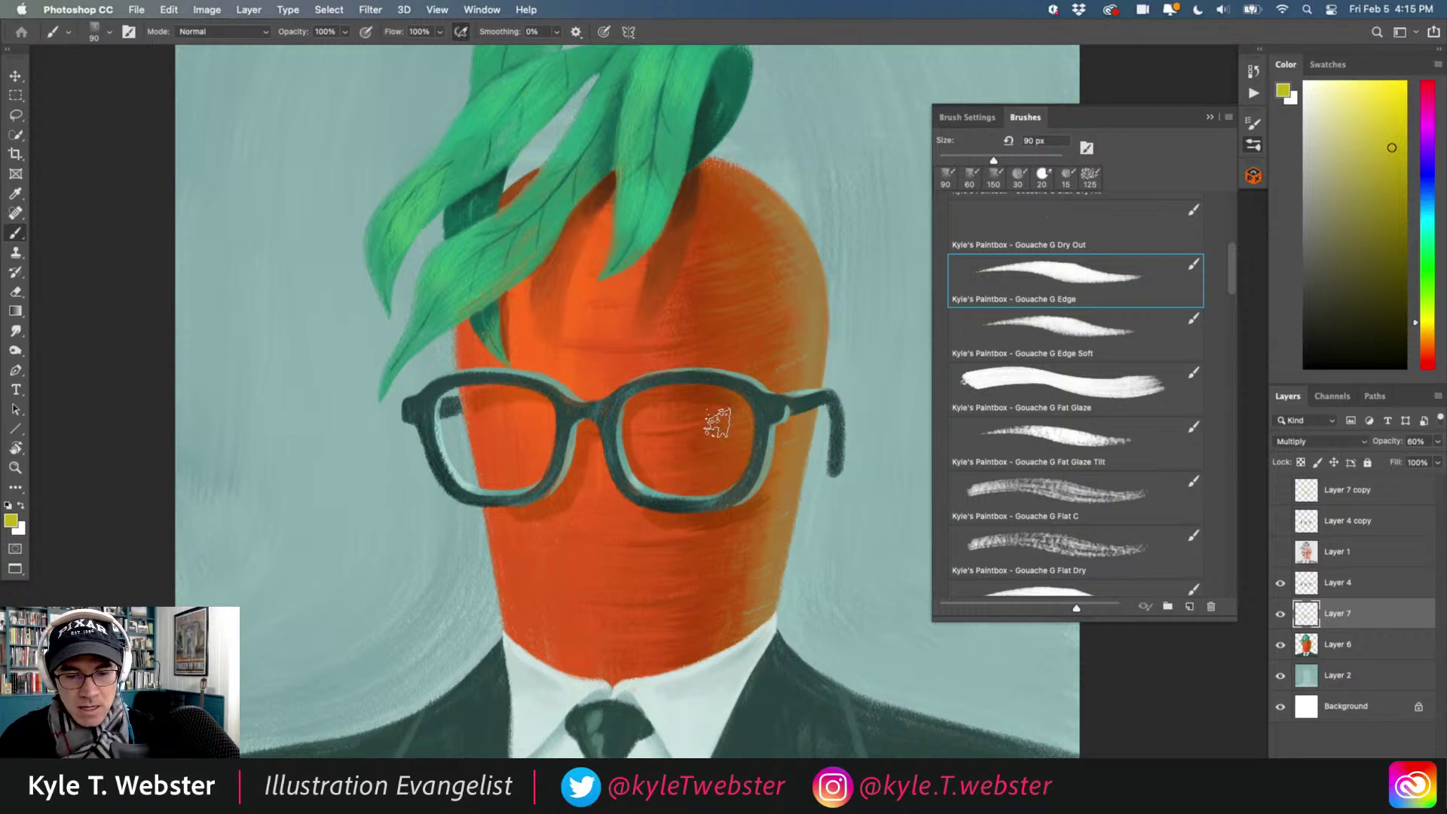
scroll(784, 430, up, 2)
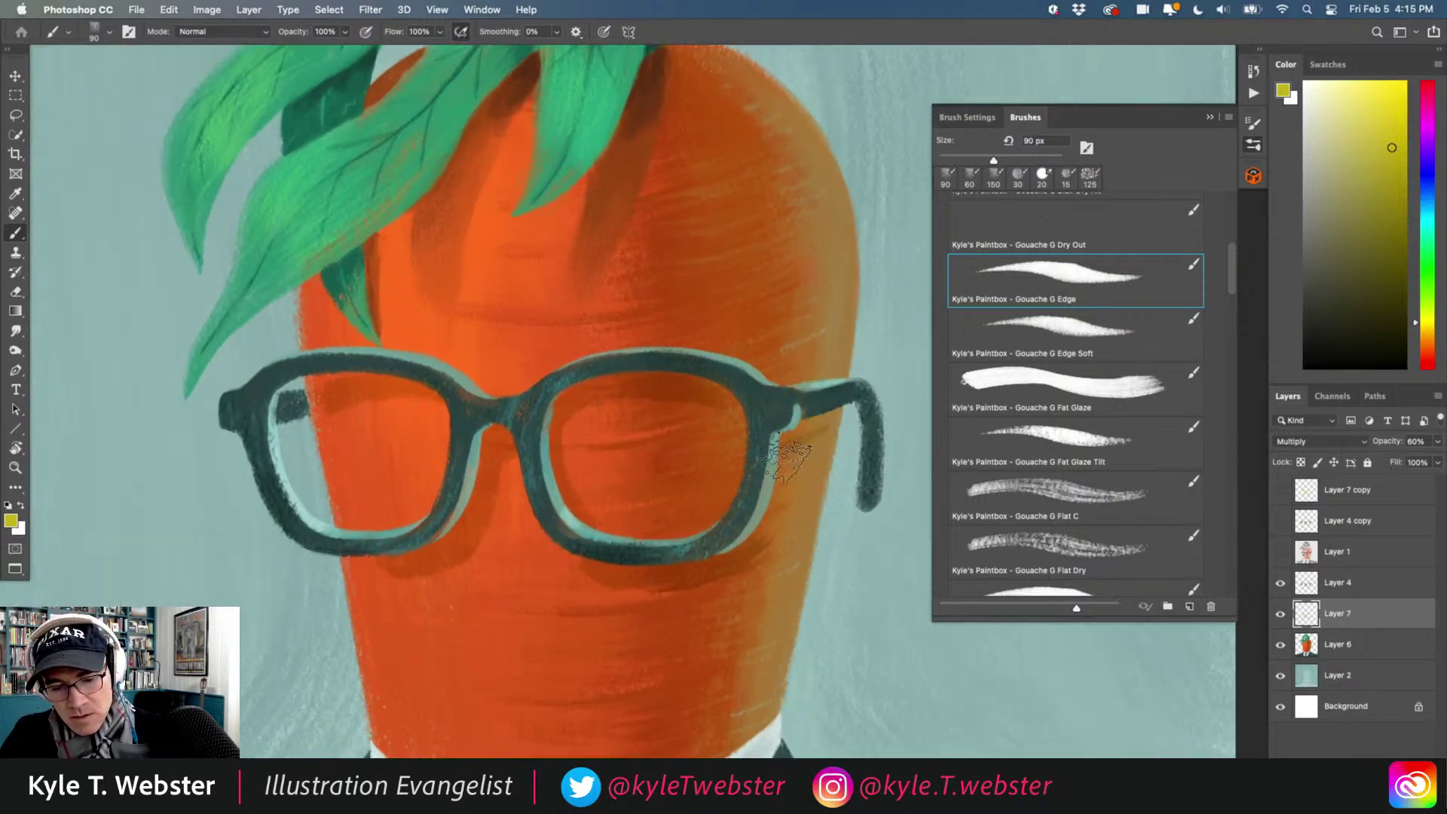
key(super+z)
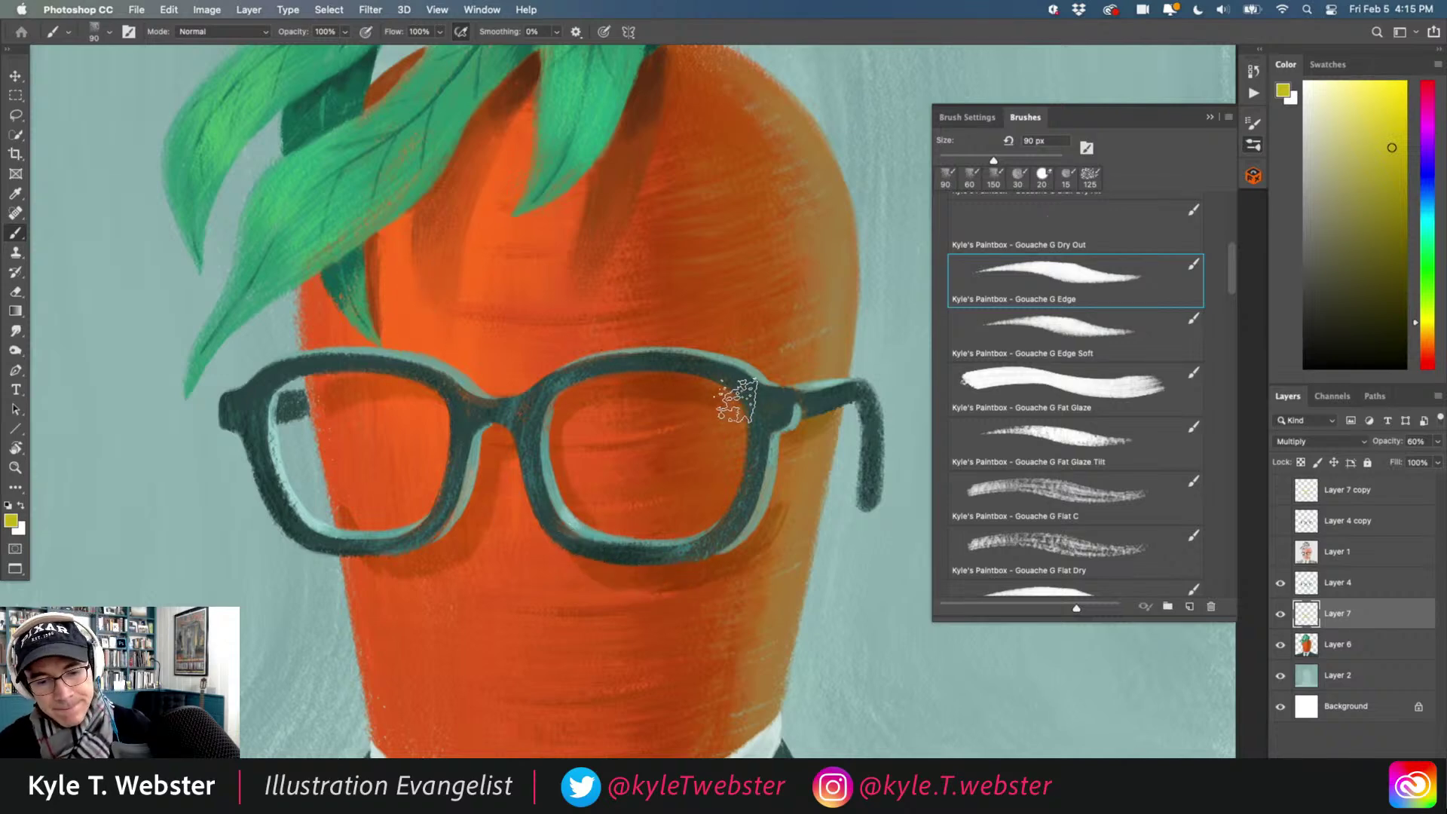
Choose the Kyle's Paintbox - Gouache G Wash brush, reduce it to 50 px, and paint soft shadow inside the left lens.
drag(1224, 278, 1221, 352)
click(1054, 385)
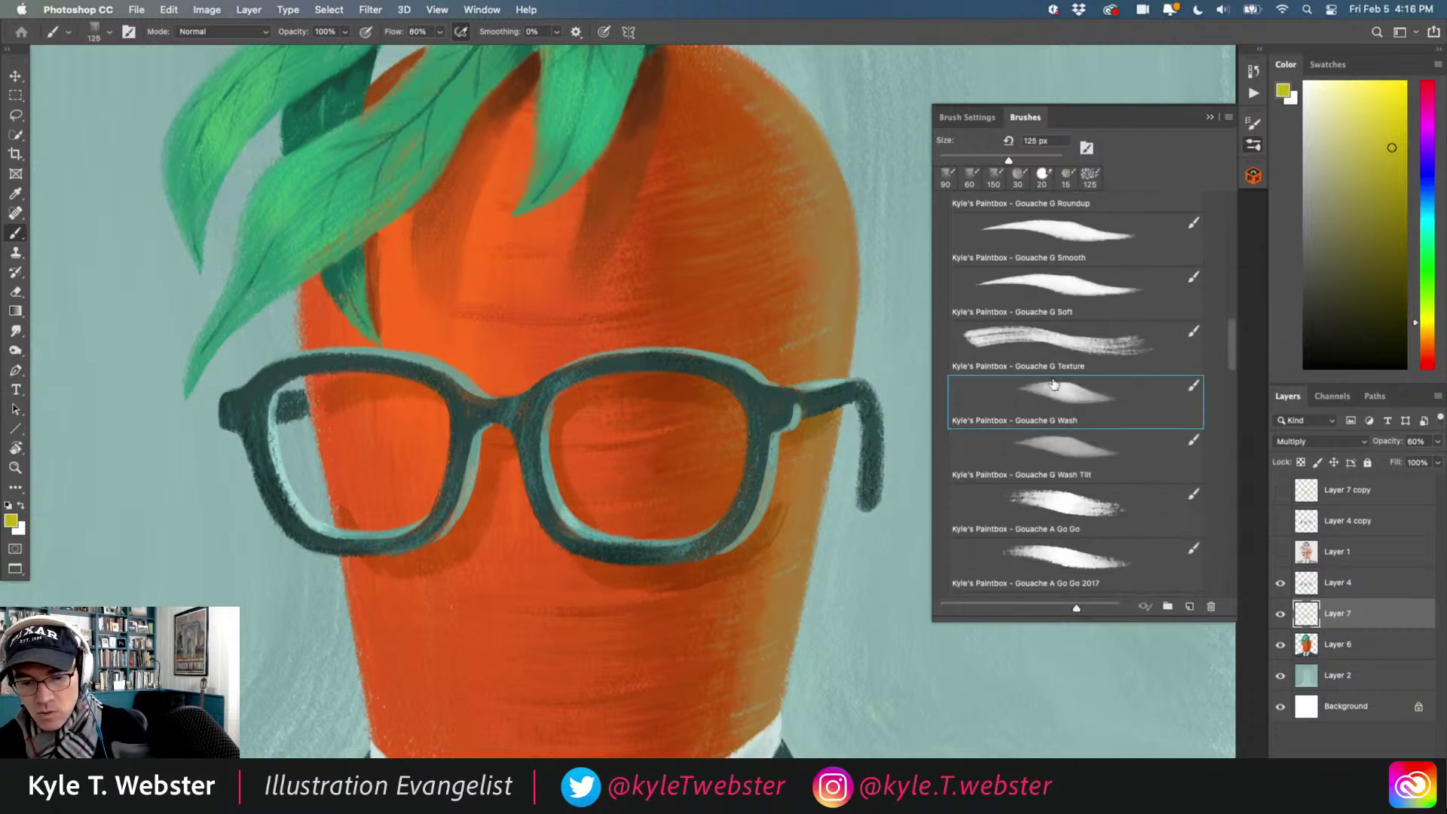
key(bracketleft)
key(bracketleft)
key(bracketleft)
key(bracketleft)
key(bracketleft)
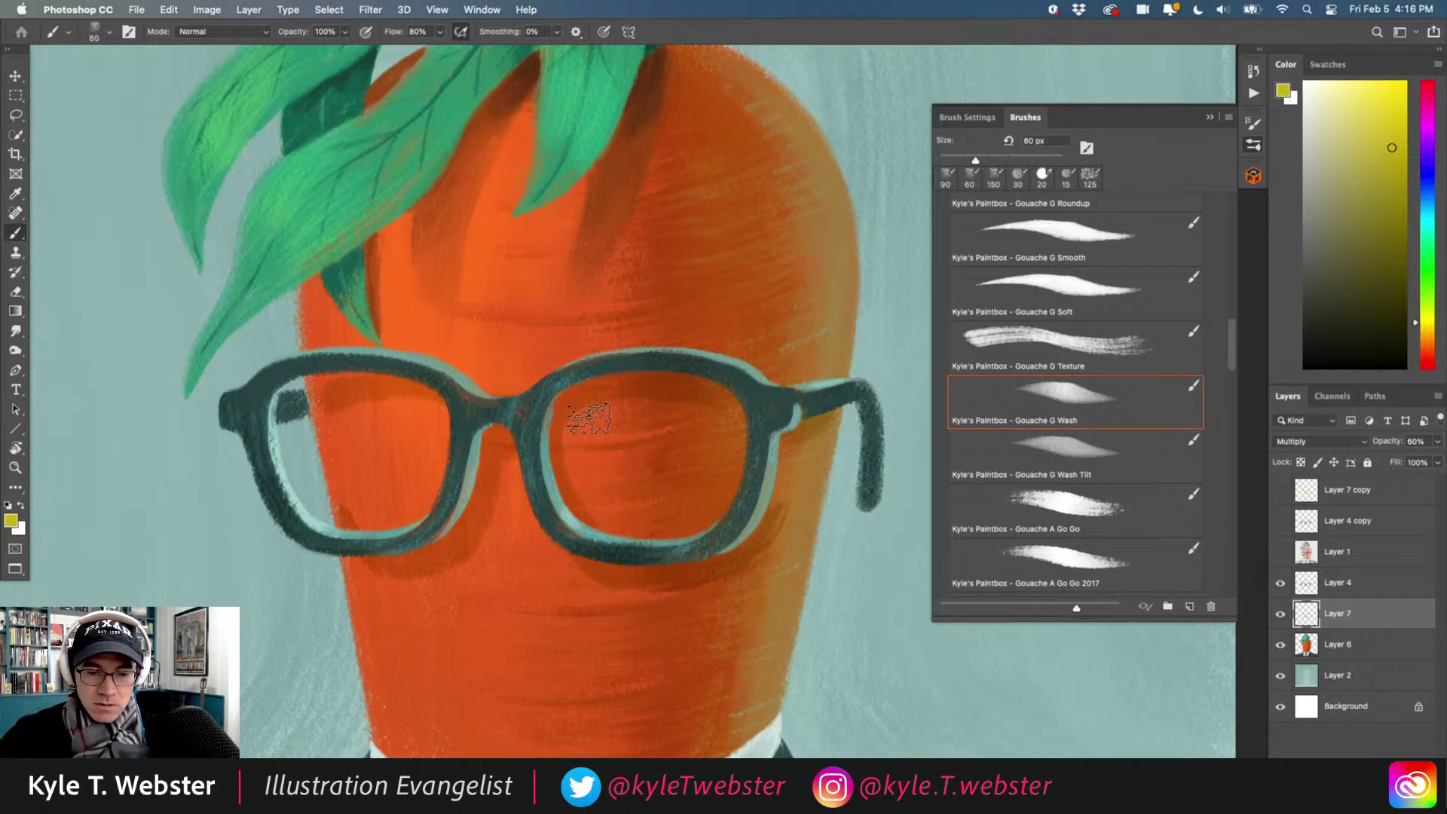
click(331, 394)
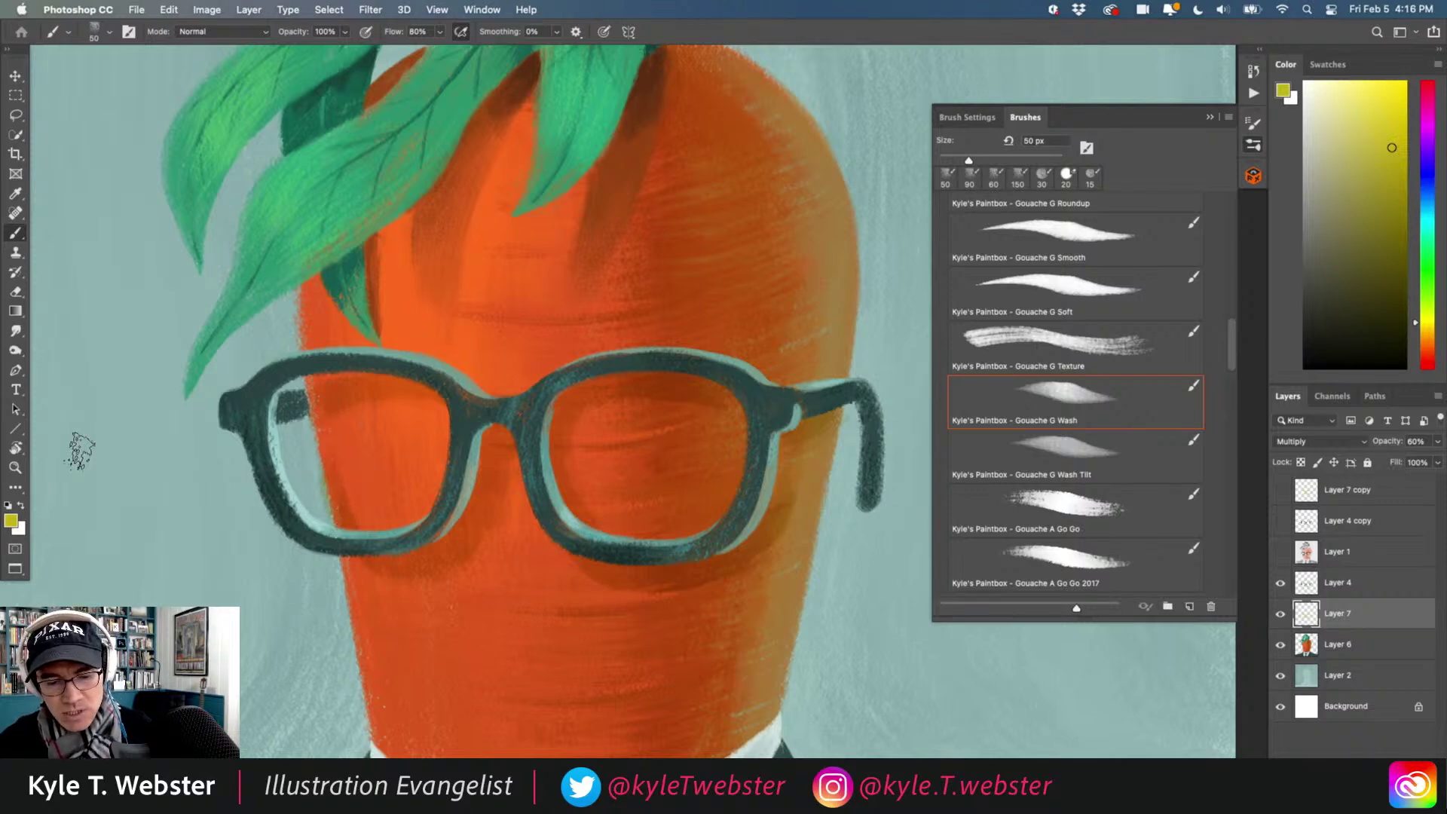
Set the brush mode to Clear and soften the shadow's edge below the right lens.
click(222, 32)
click(197, 68)
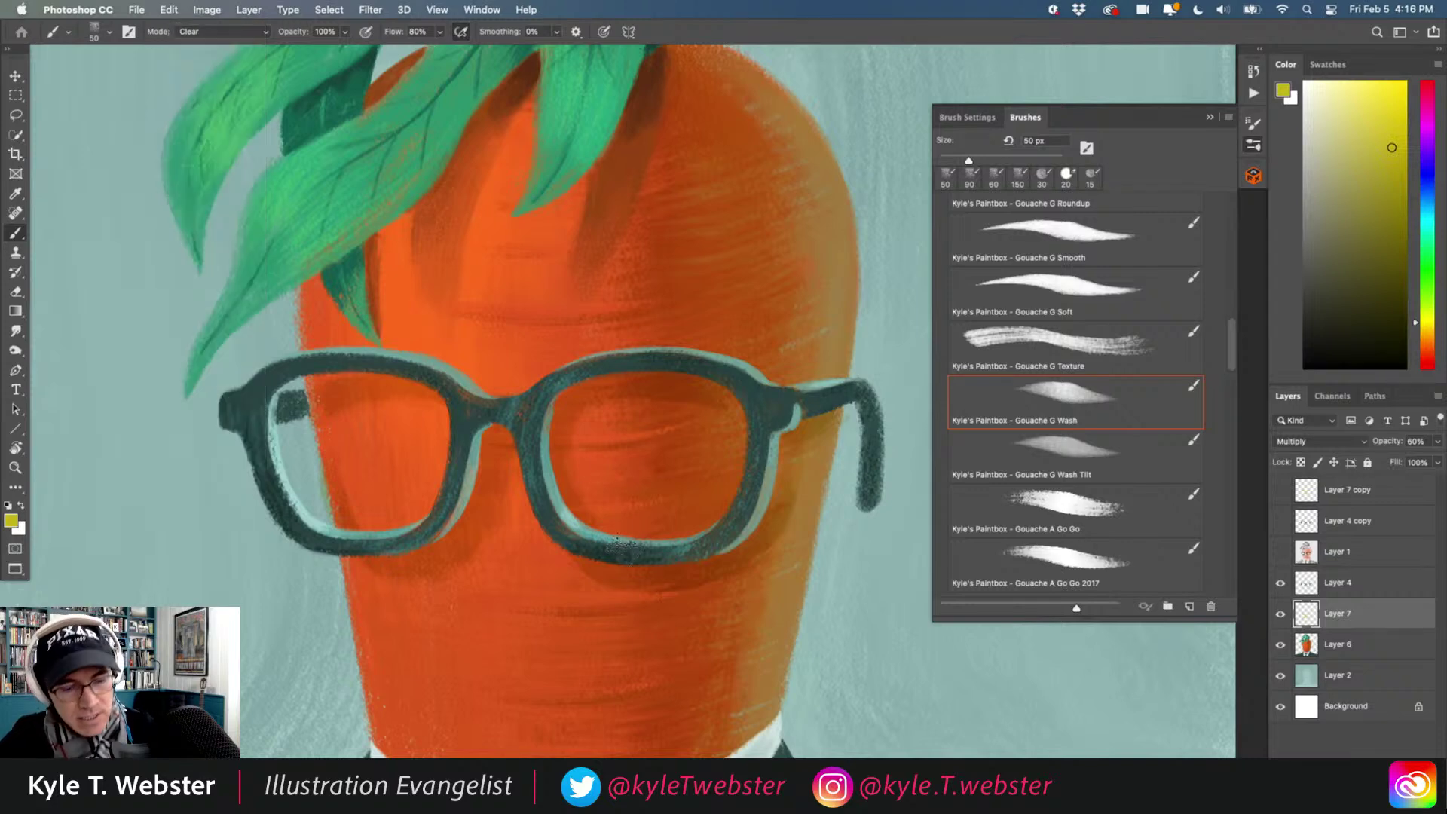
mouse_move(660, 600)
mouse_down()
mouse_move(688, 591)
mouse_move(640, 598)
mouse_move(670, 577)
mouse_up()
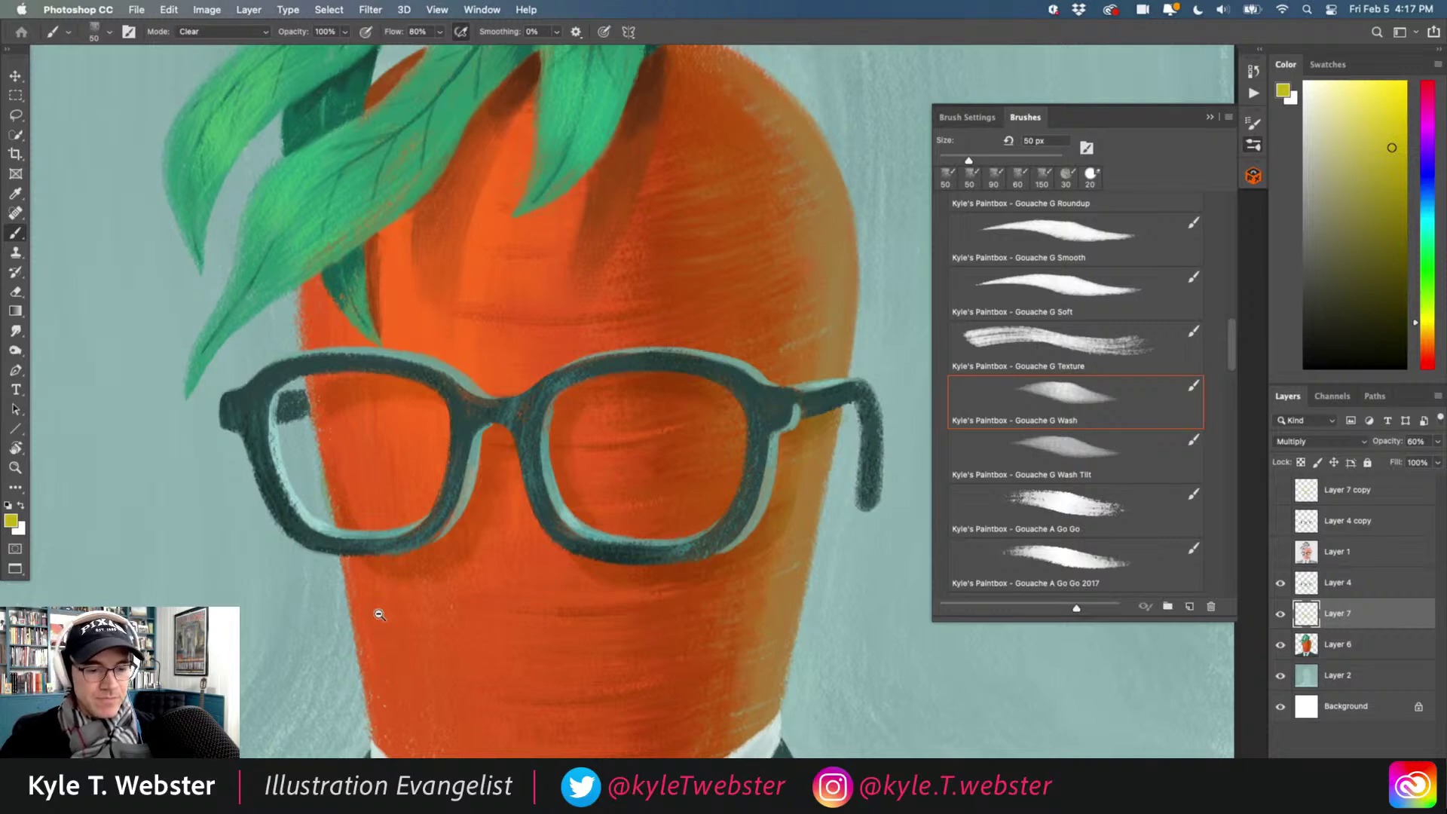
Try the glasses shadow layer at 90% opacity.
key(super+minus)
key(super+plus)
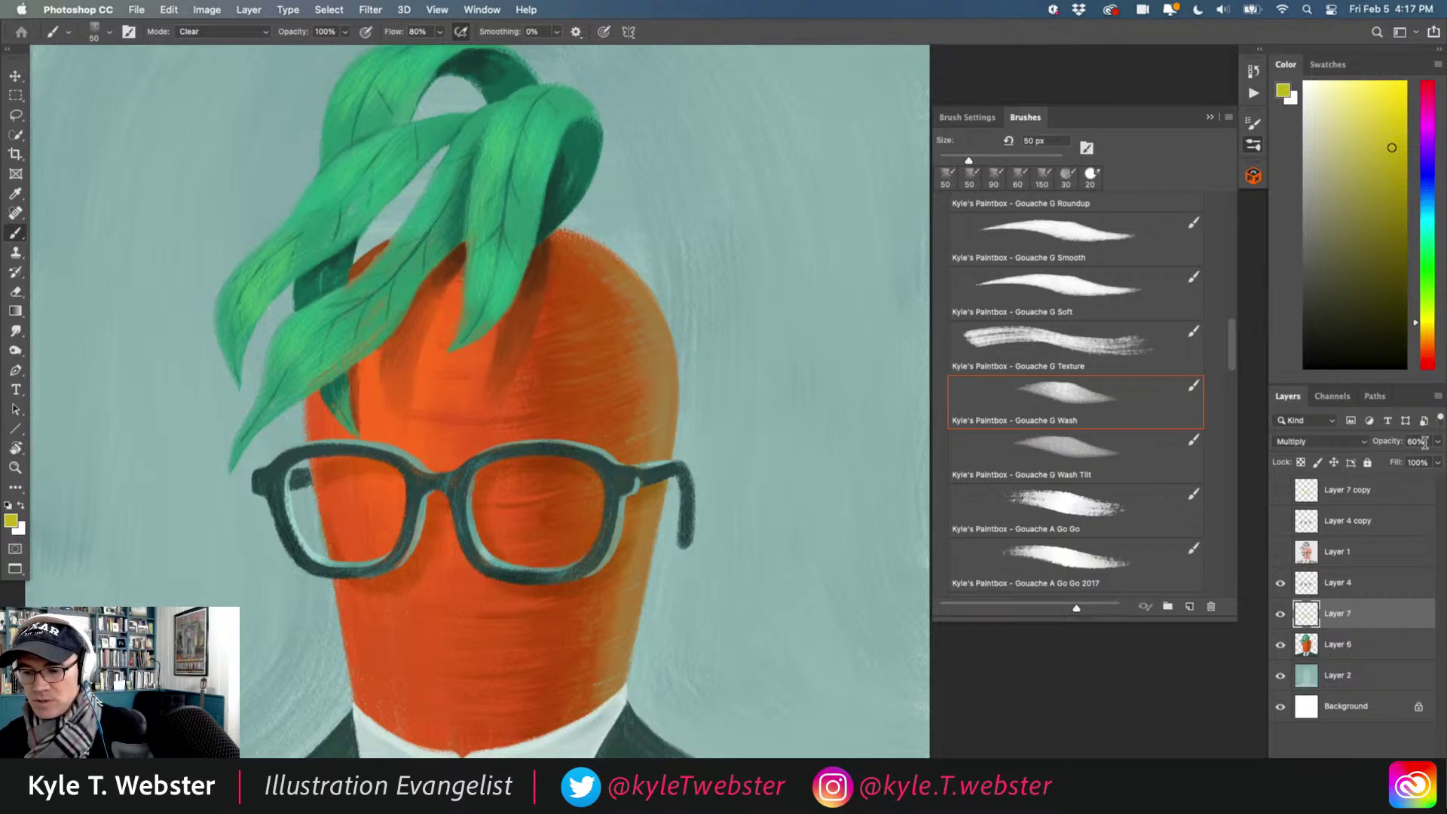
text(90)
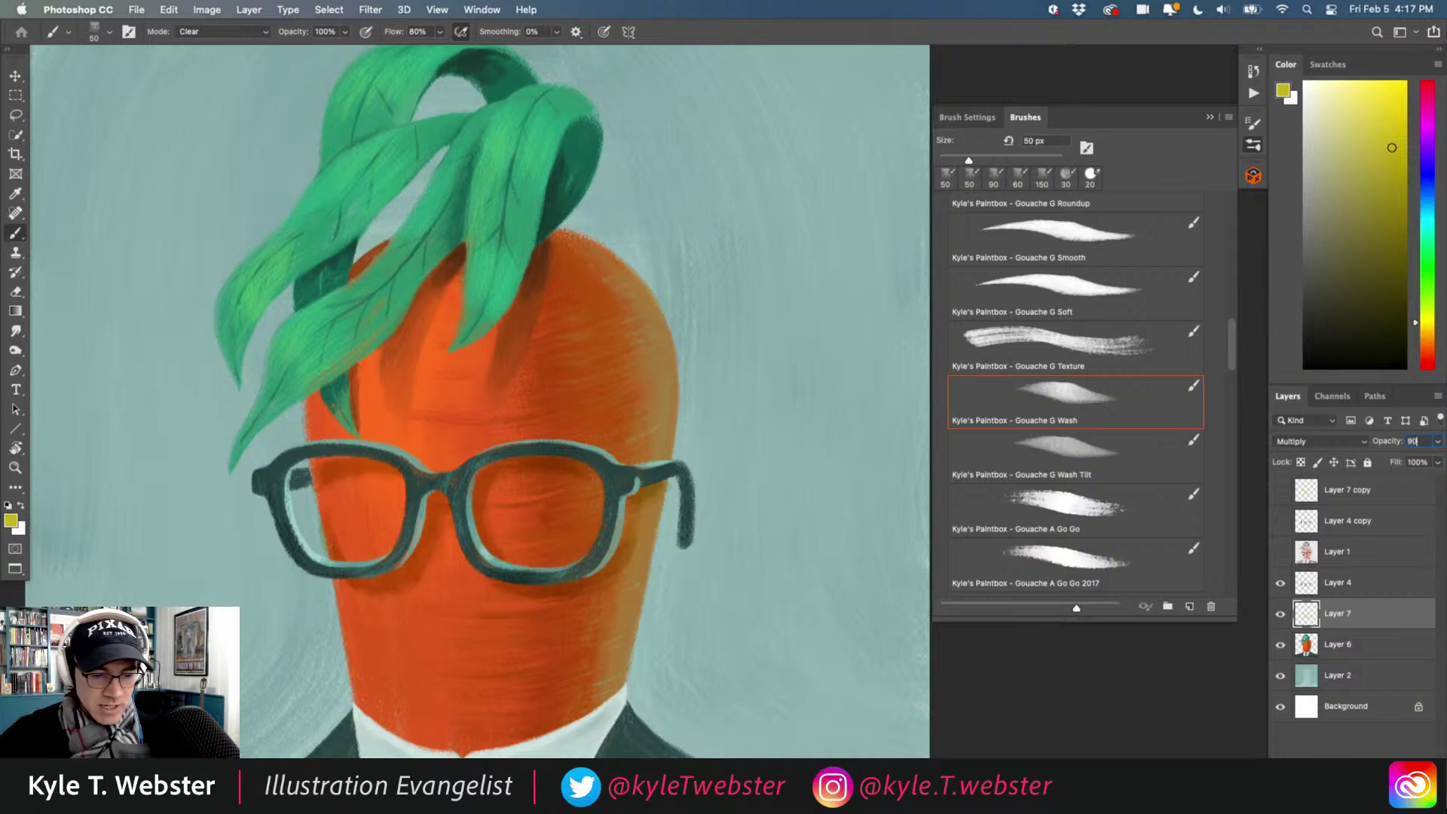
click(551, 597)
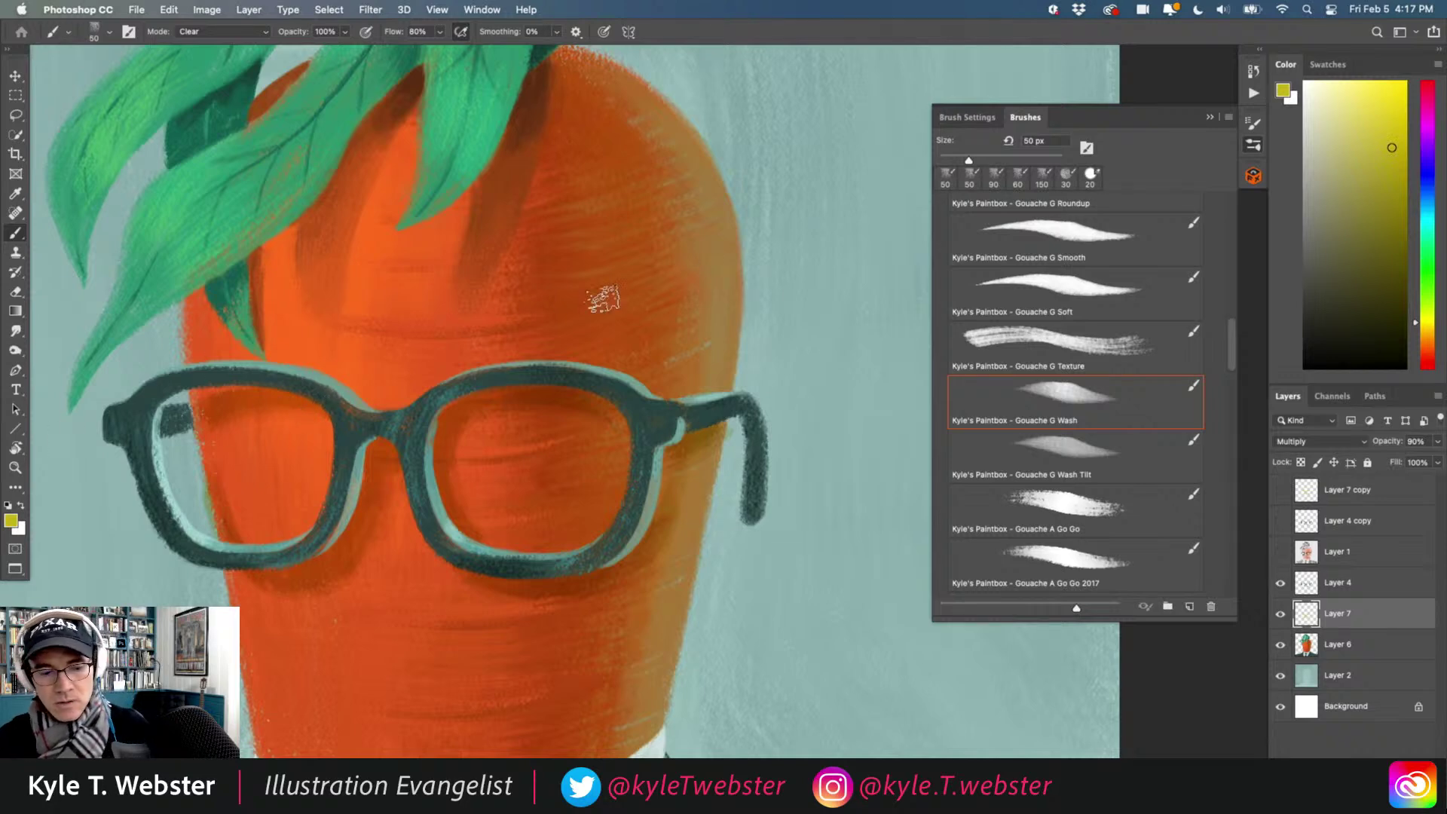
Return the brush to Normal mode and touch up the glasses shadow near the left lens.
click(200, 32)
click(189, 16)
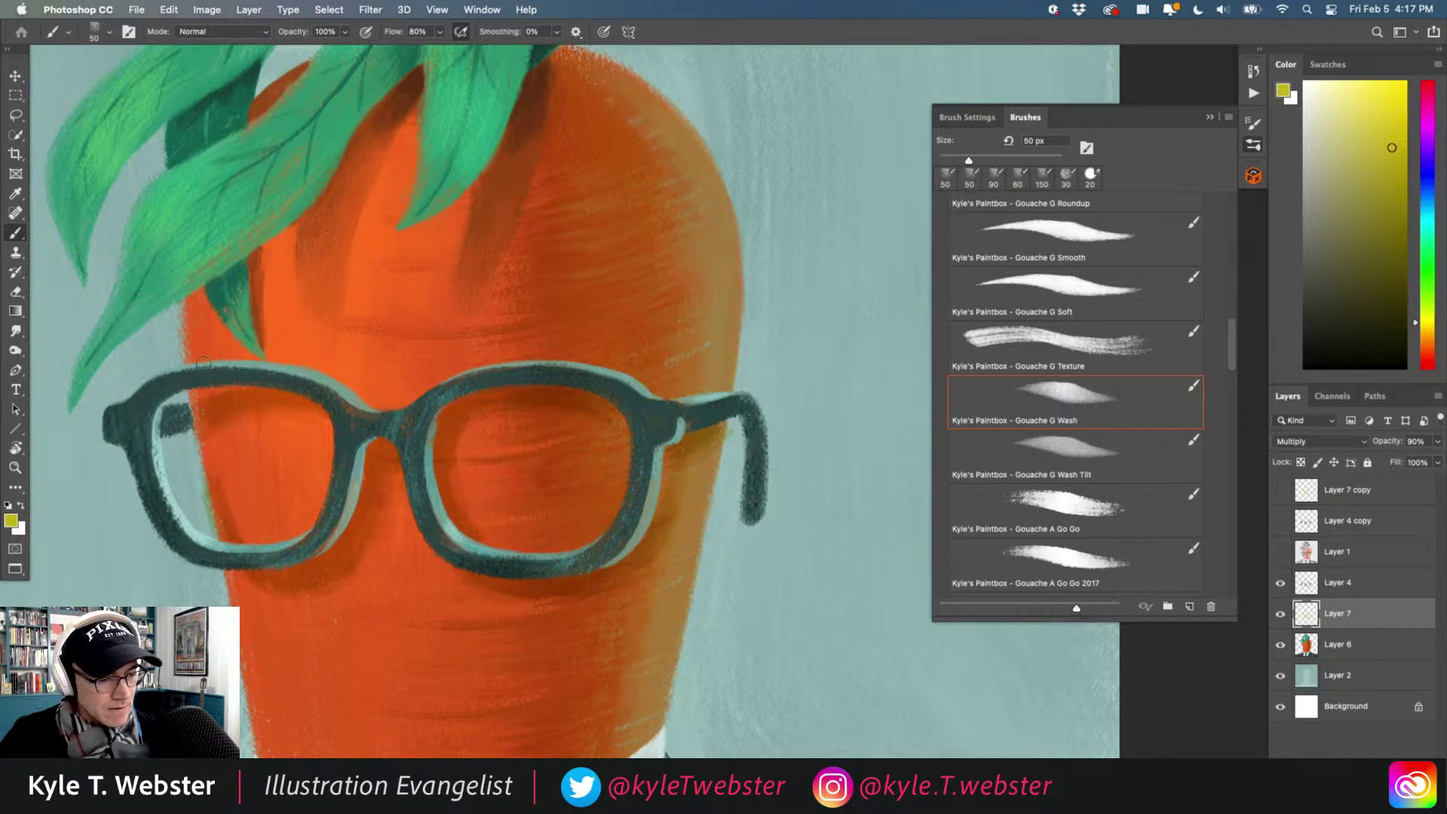
click(178, 393)
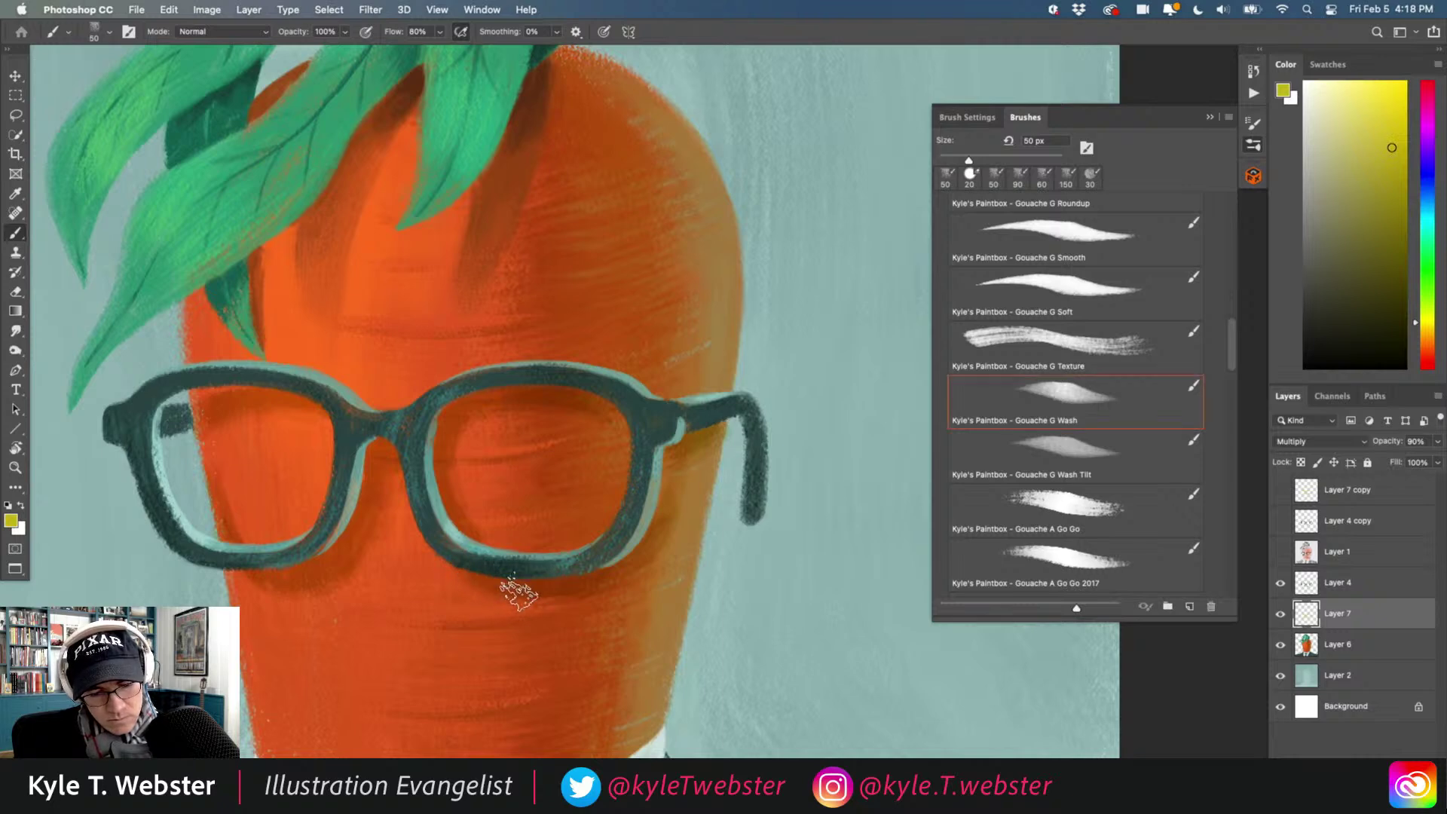
Set the glasses shadow layer's opacity to 80% and check the whole illustration.
scroll(354, 480, down, 2)
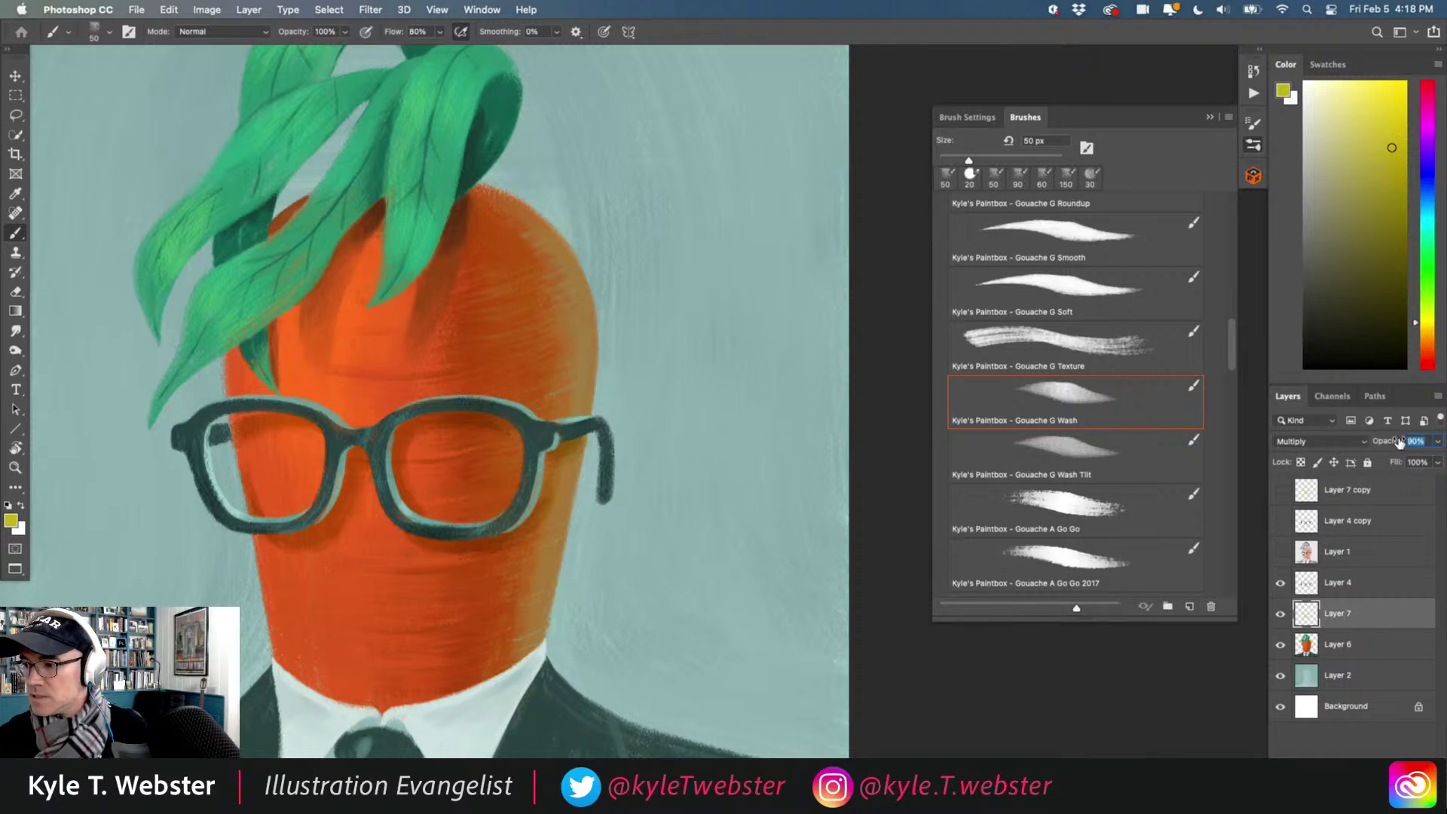
scroll(377, 606, down, 2)
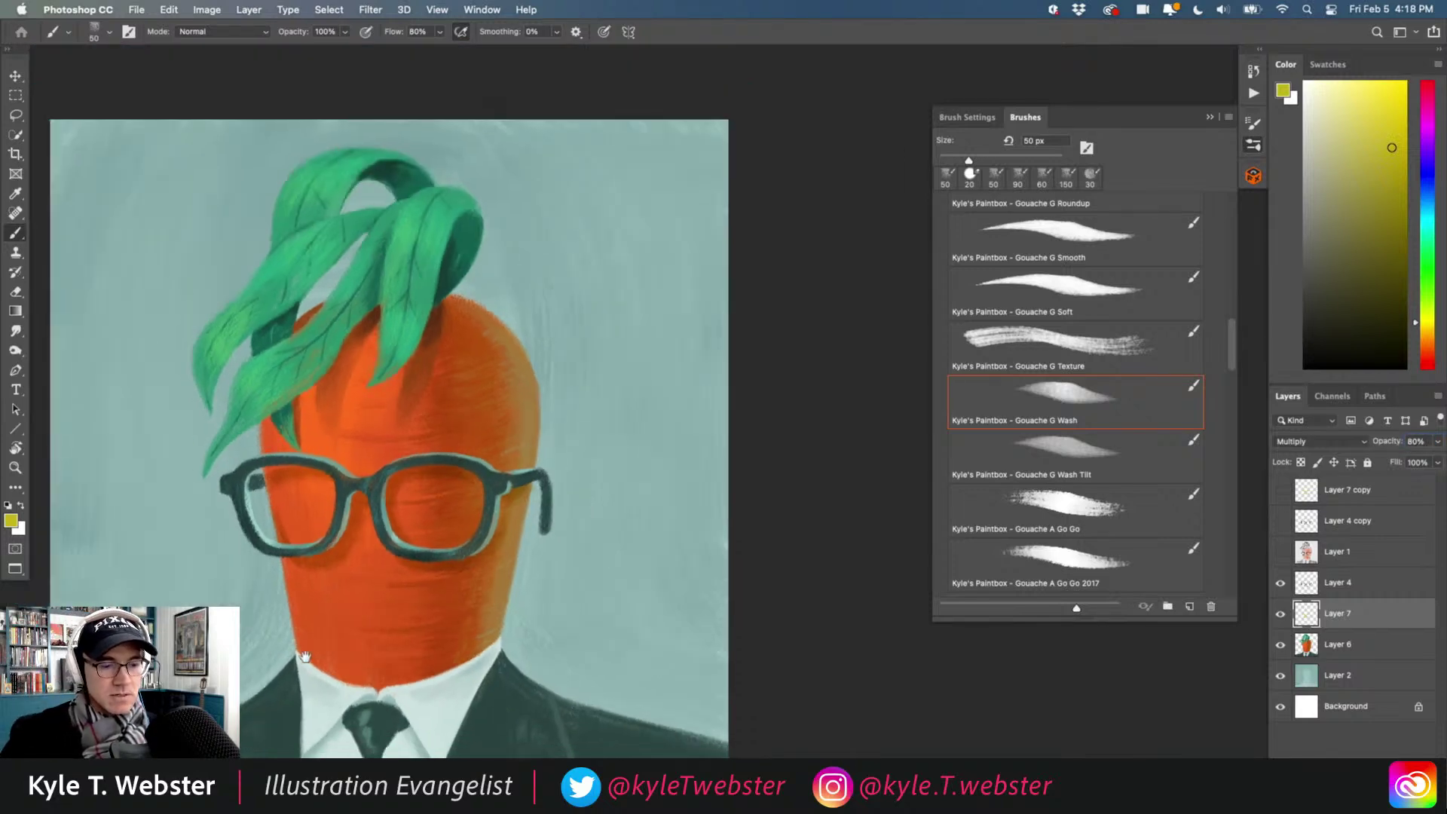
mouse_move(300, 678)
mouse_down()
mouse_move(419, 618)
mouse_move(431, 559)
mouse_up()
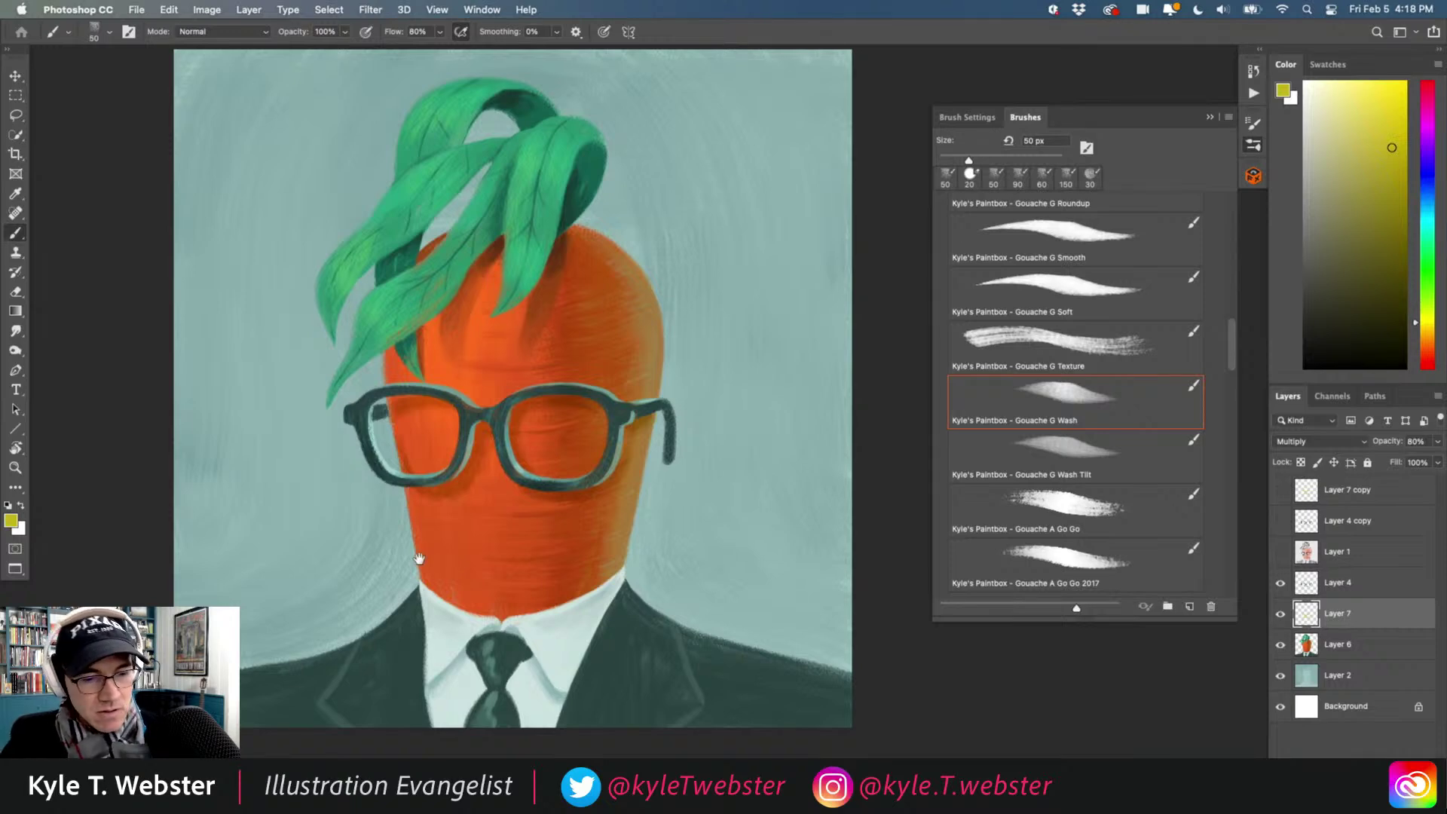
scroll(409, 565, down, 2)
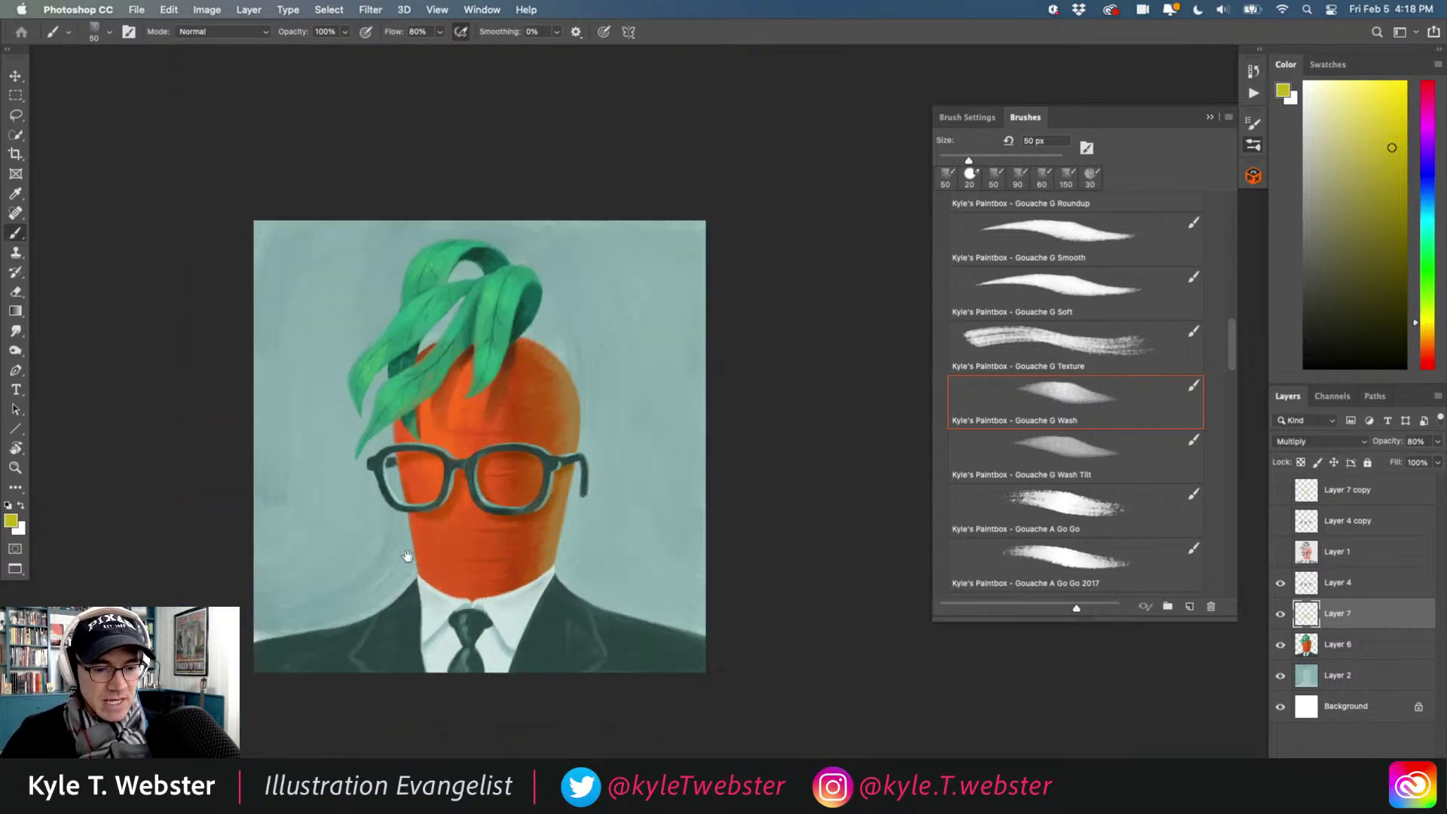
drag(379, 560, 404, 549)
Add a new layer directly above Layer 2 and choose the Kyle's Paintbox - Gouache Blair Bristle Dry brush.
click(1300, 676)
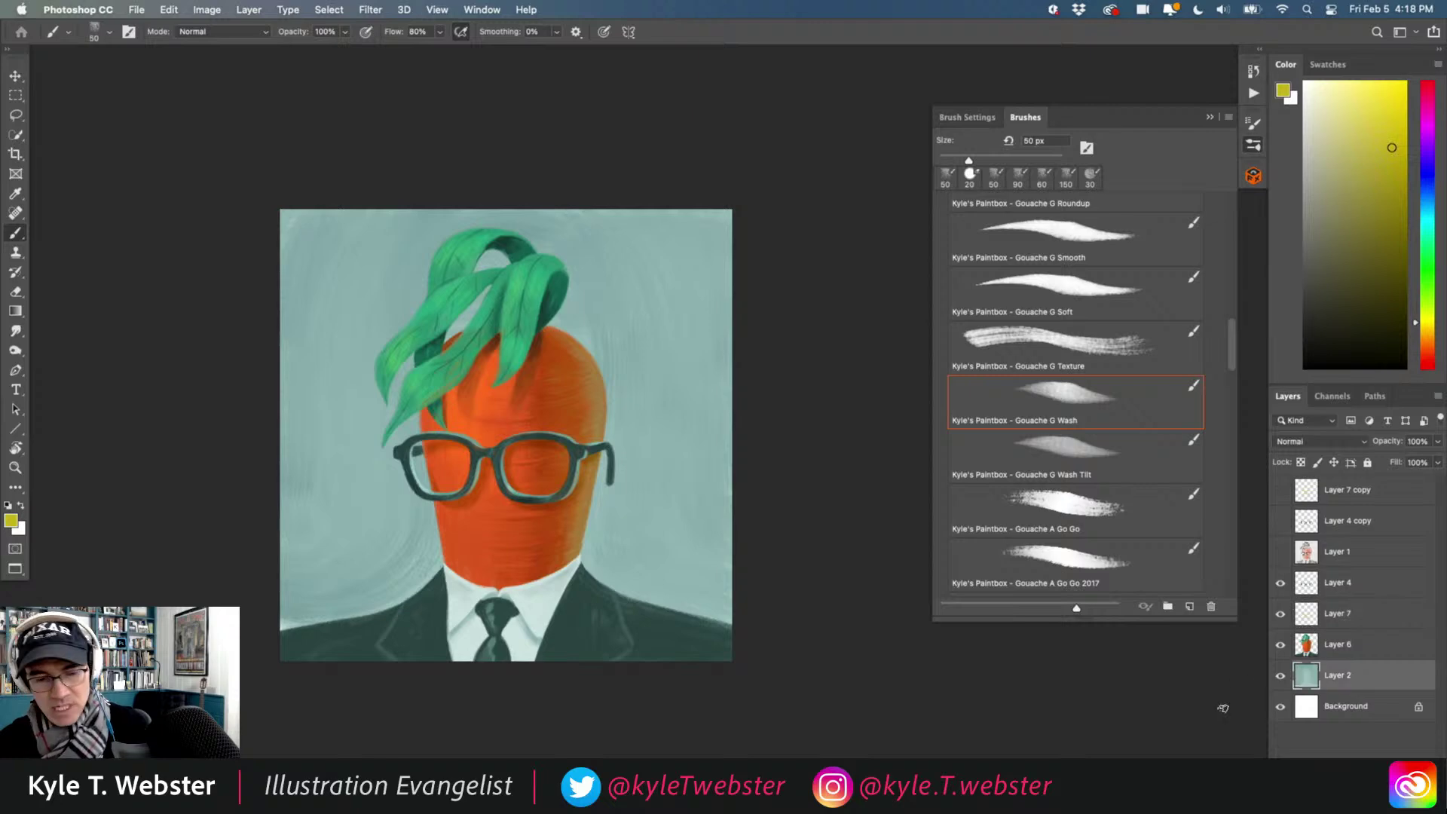
key(super+shift+alt+n)
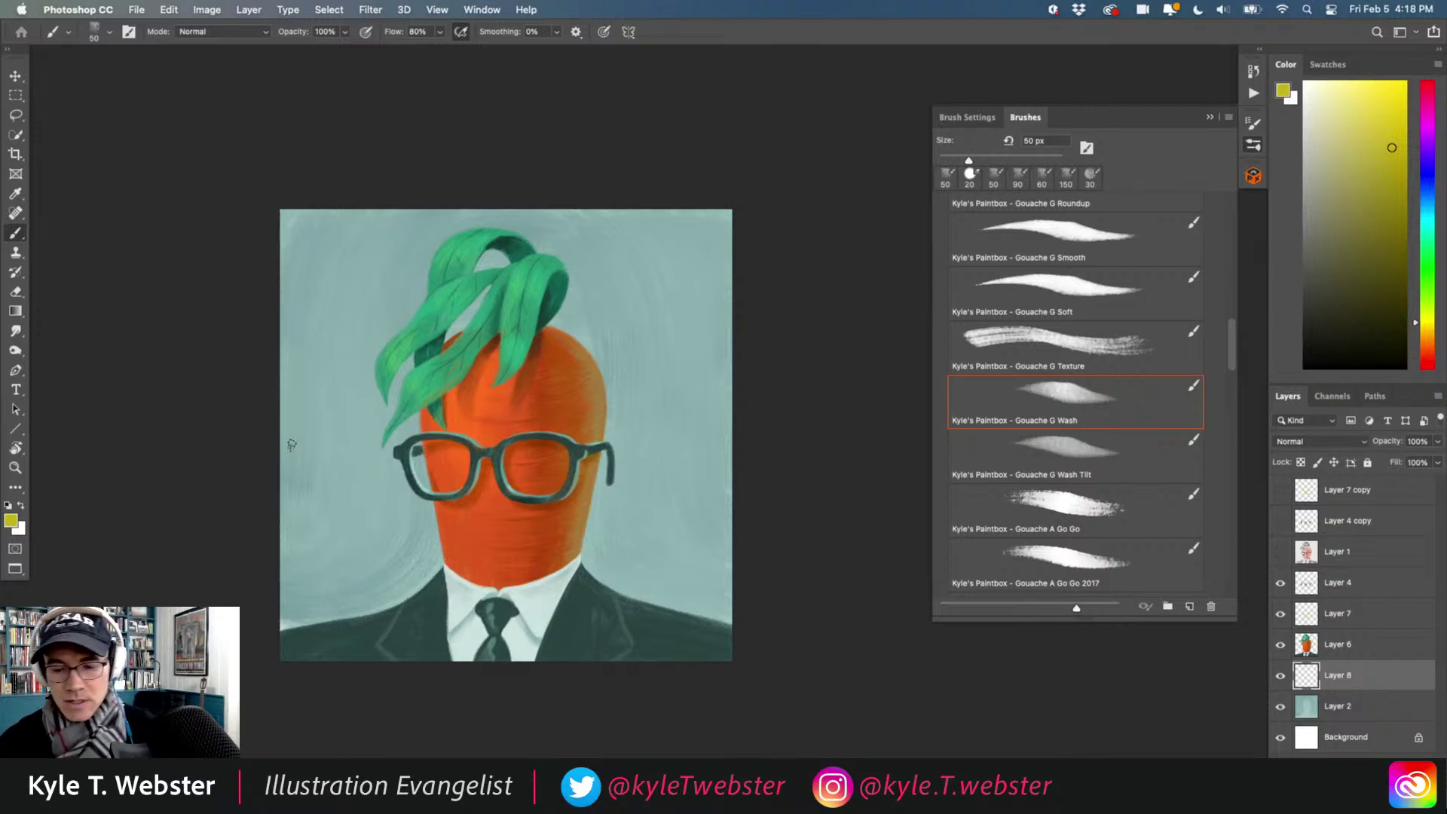
drag(1228, 329, 1221, 386)
scroll(1175, 361, down, 10)
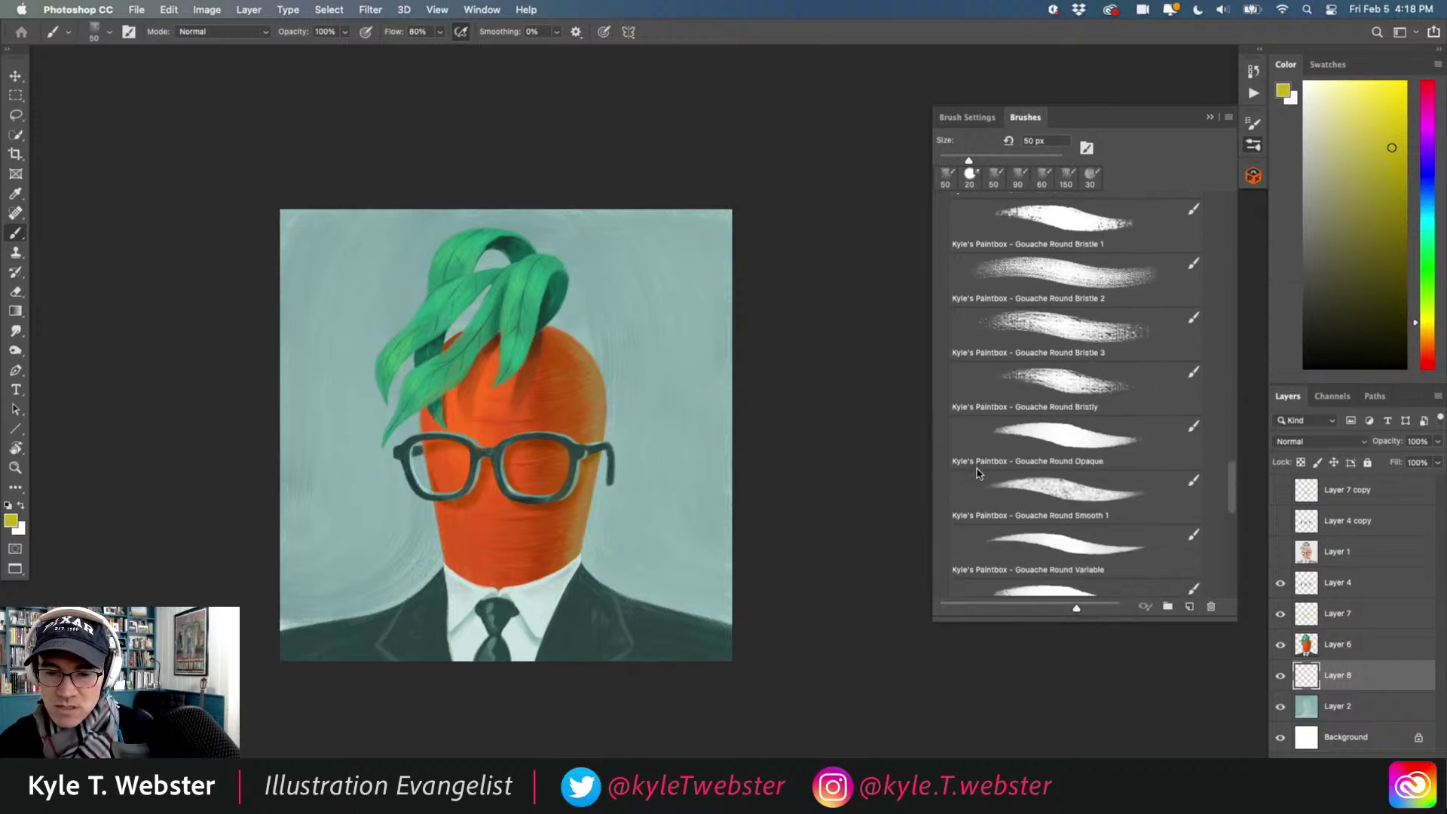
scroll(977, 471, down, 3)
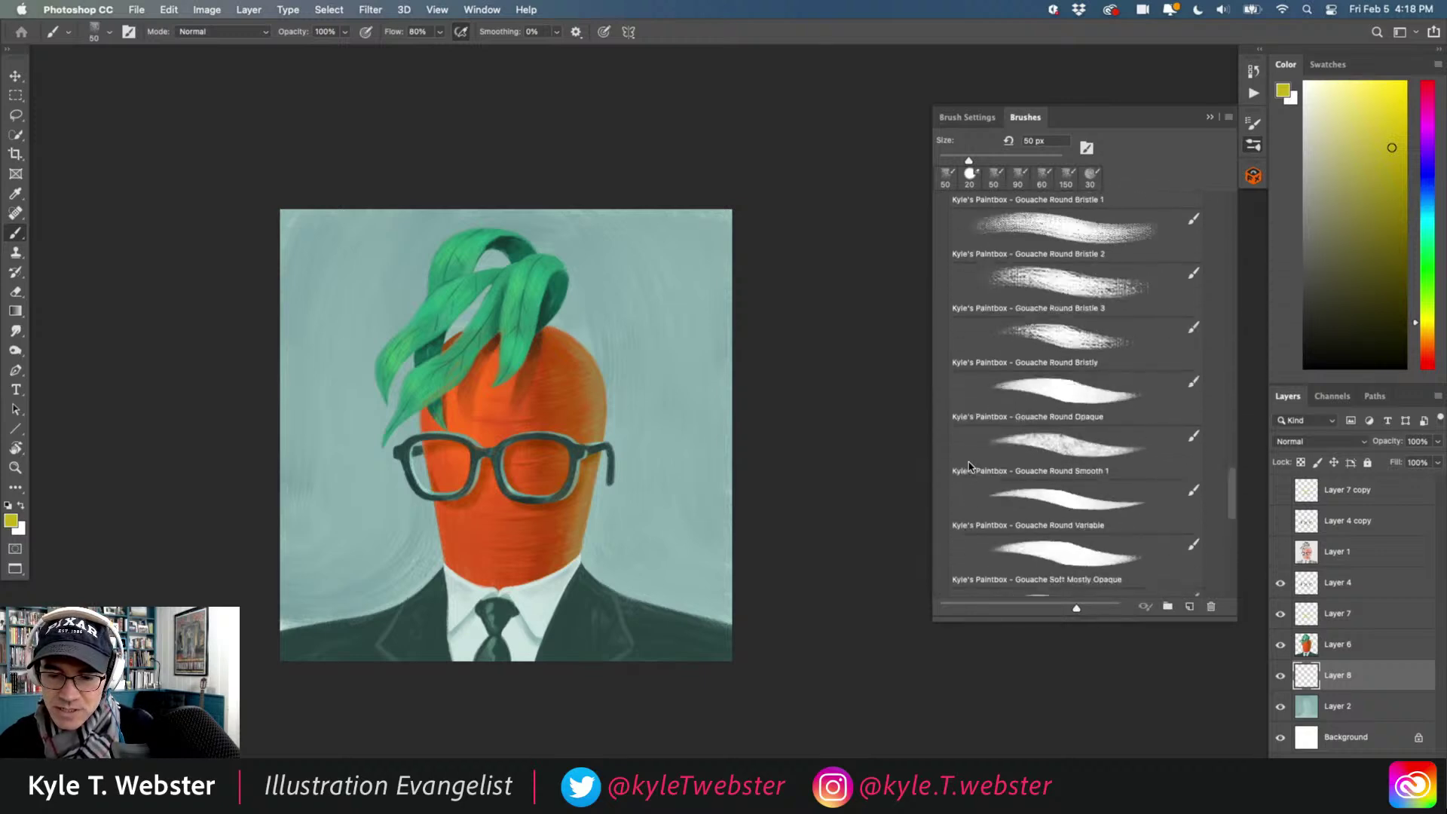
scroll(970, 467, up, 10)
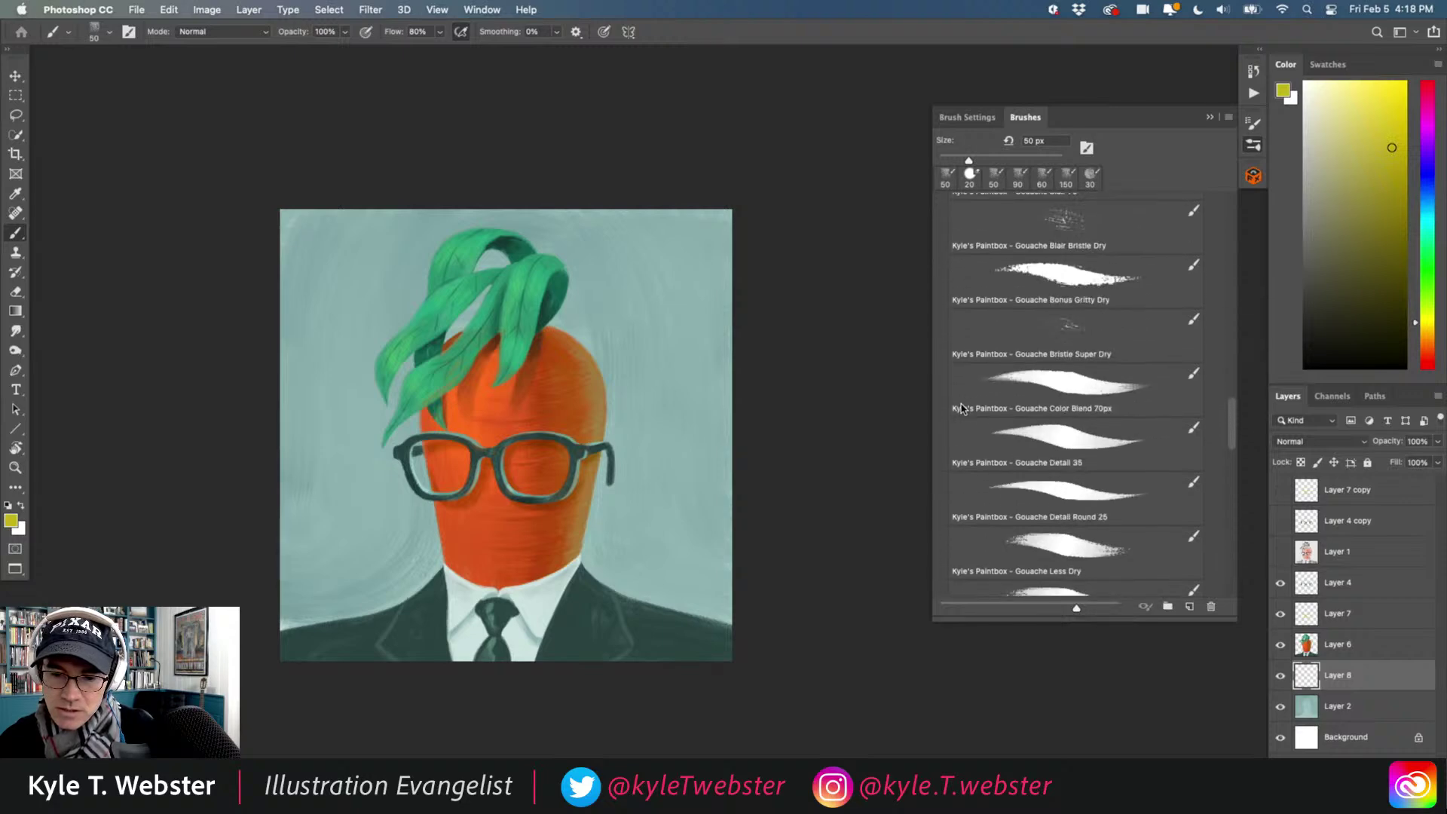
scroll(961, 403, up, 3)
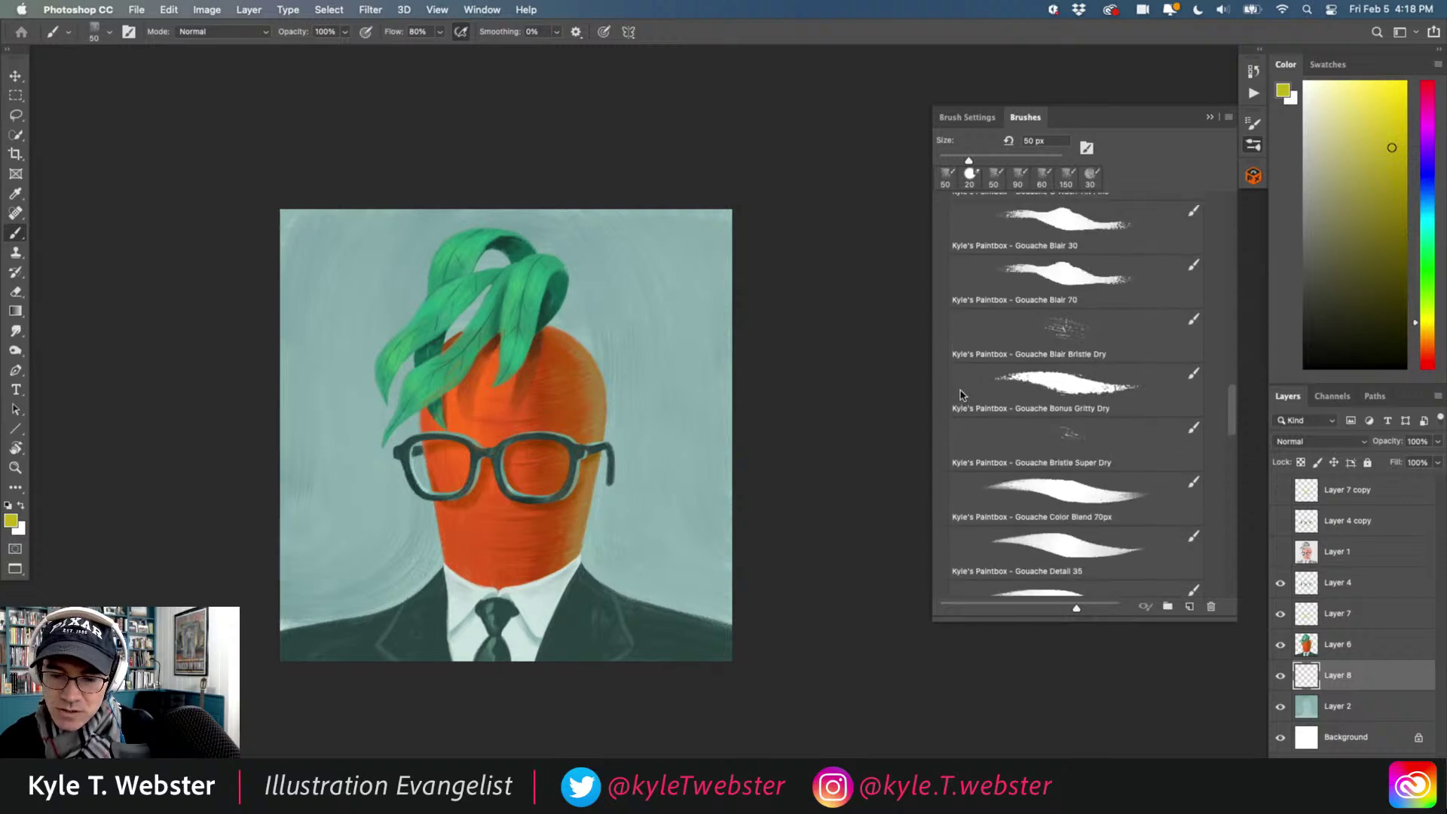
scroll(961, 395, up, 1)
click(1064, 430)
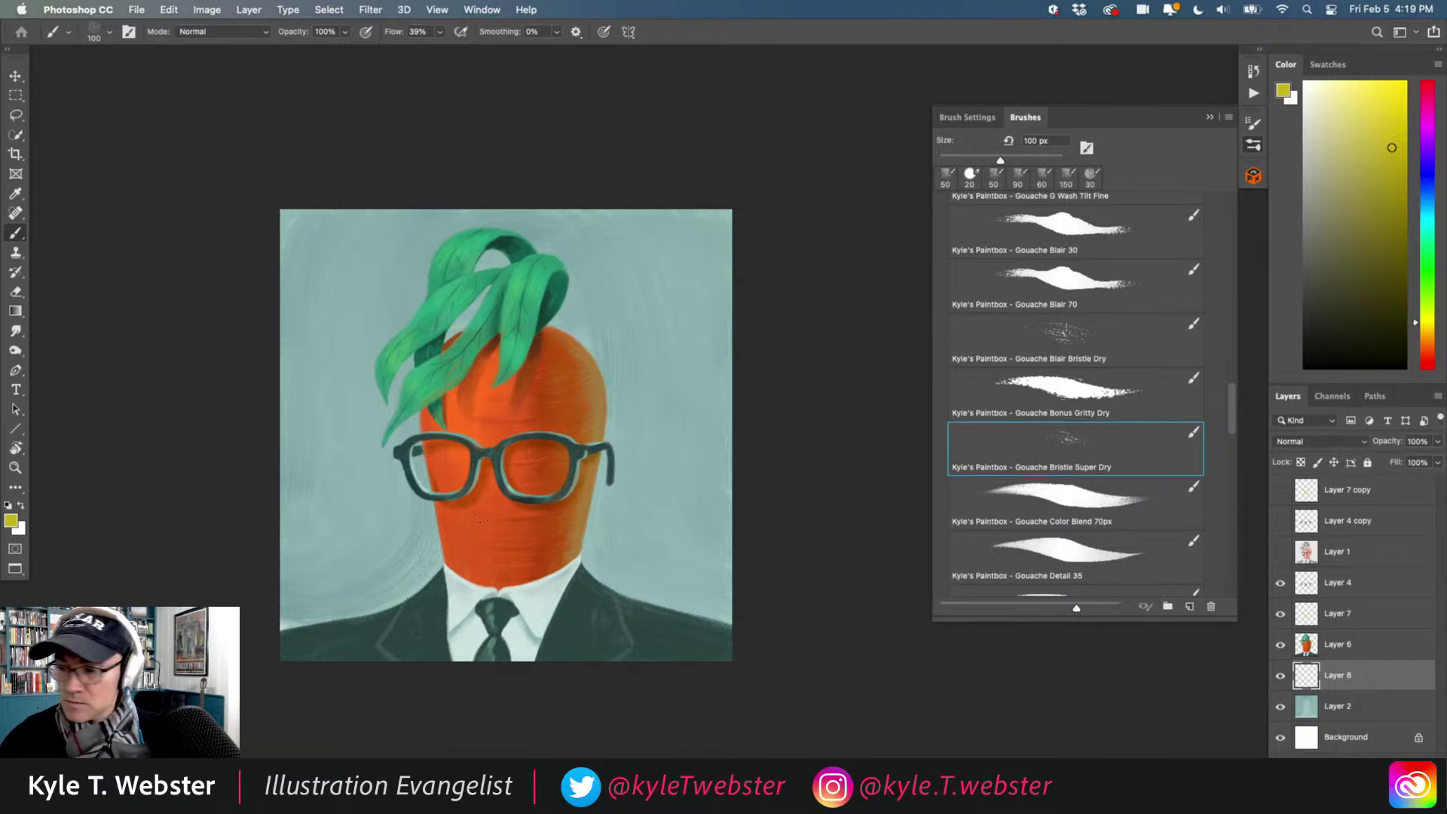
click(1034, 328)
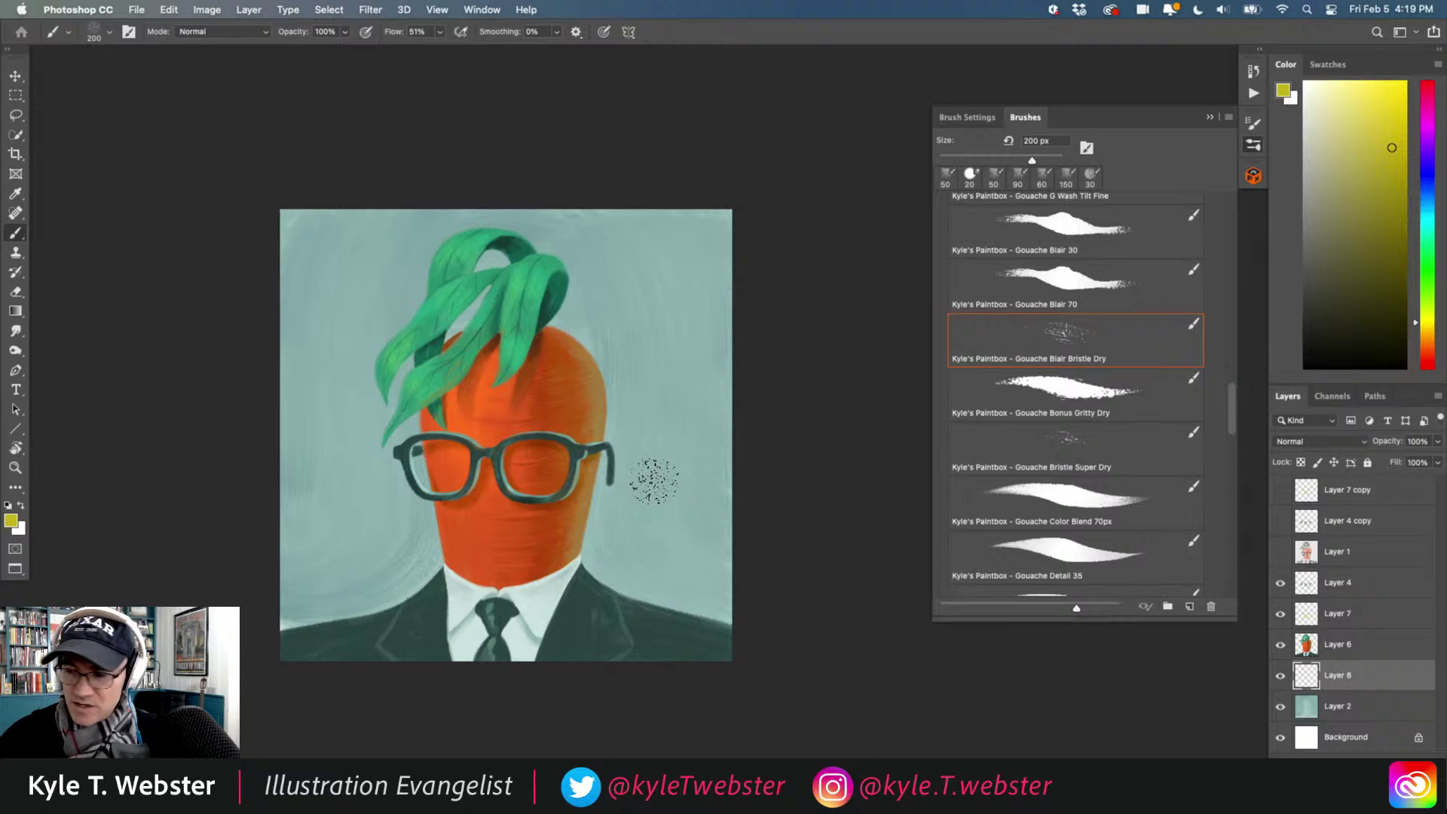
Sample the background teal, darken it slightly, and paint long vertical bristle strokes in the background right of the carrot.
scroll(561, 512, up, 2)
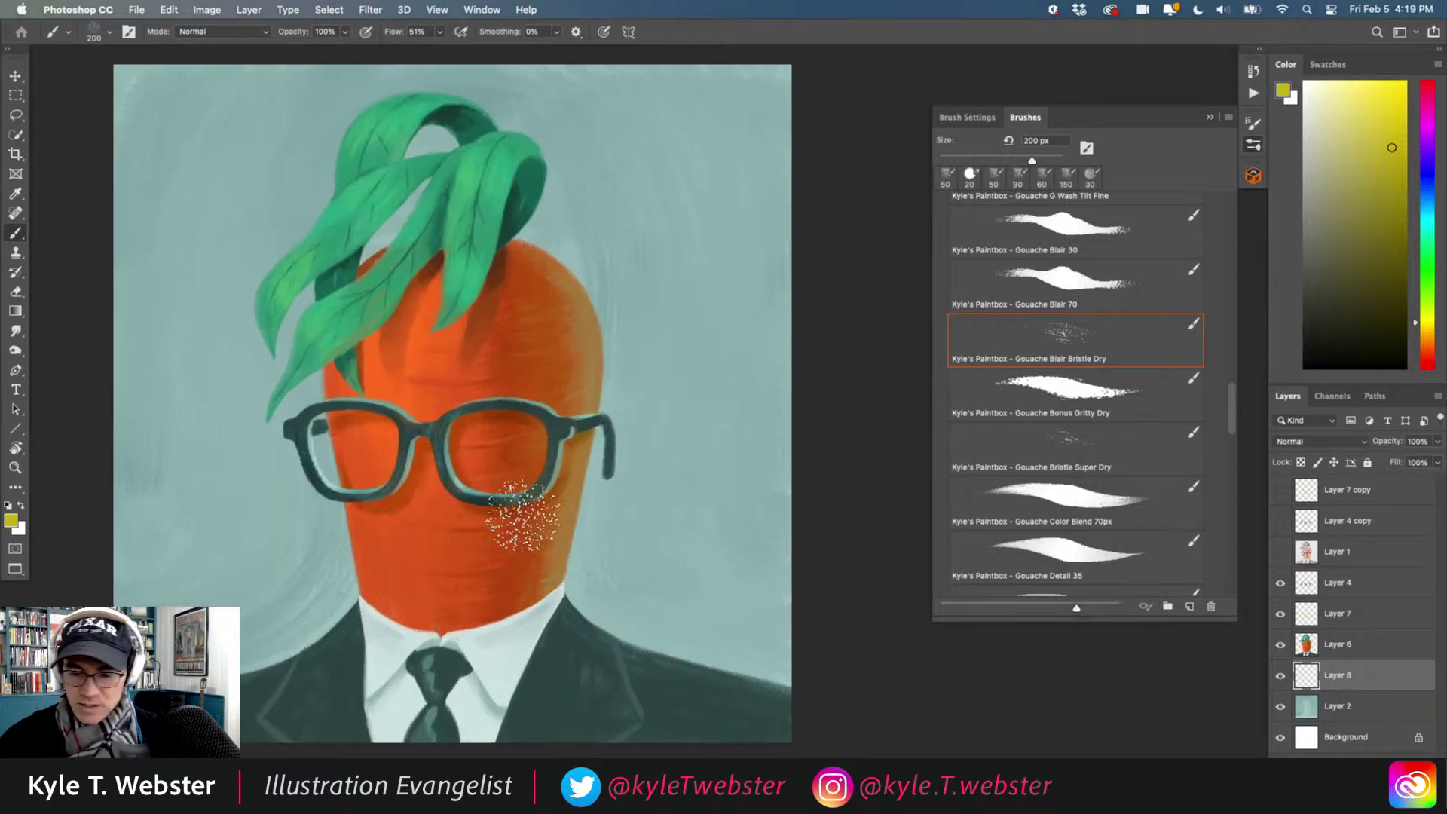
alt+click(673, 612)
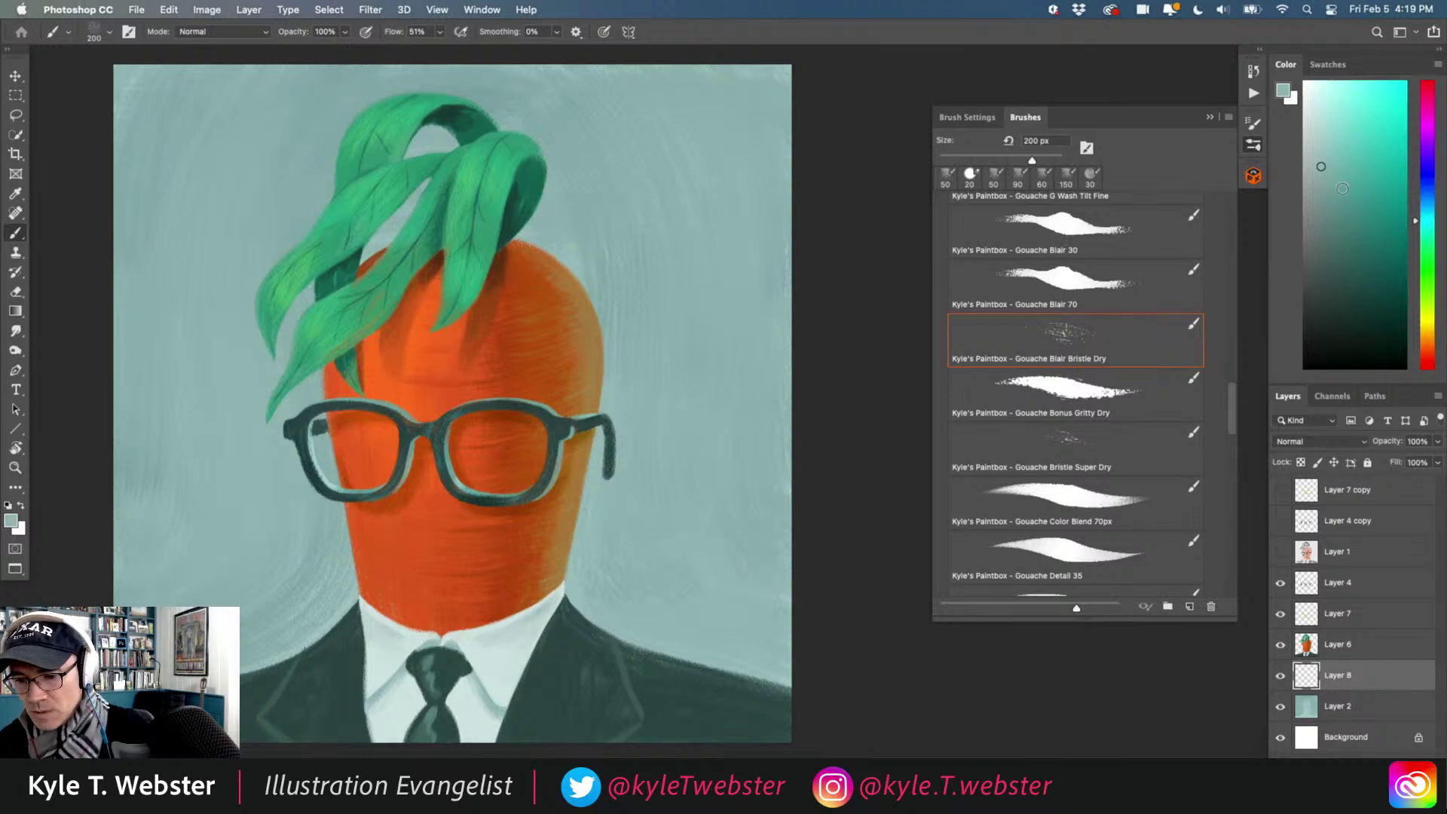
drag(610, 454, 603, 460)
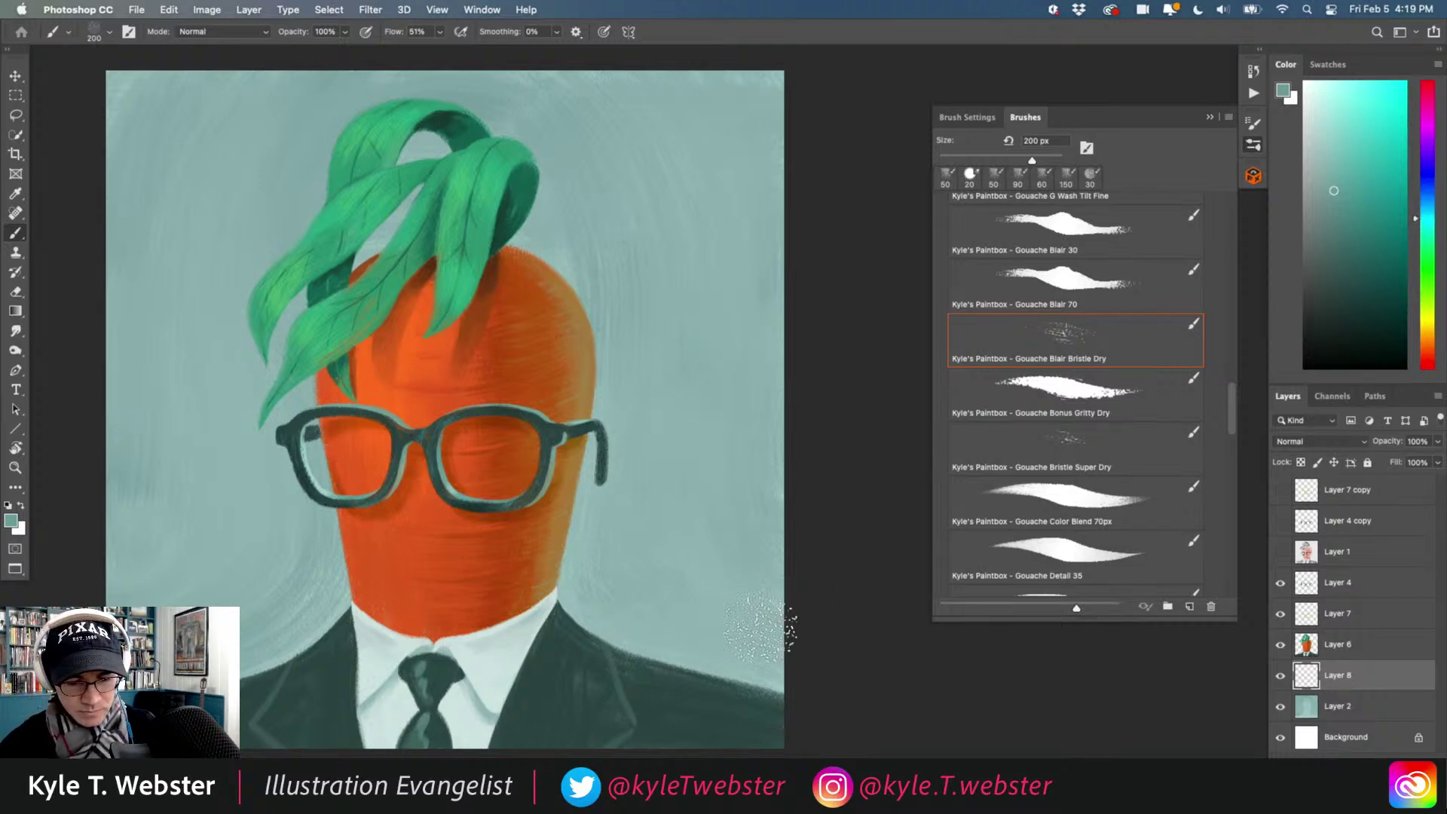
mouse_move(686, 535)
mouse_down()
mouse_move(691, 302)
mouse_move(650, 444)
mouse_up()
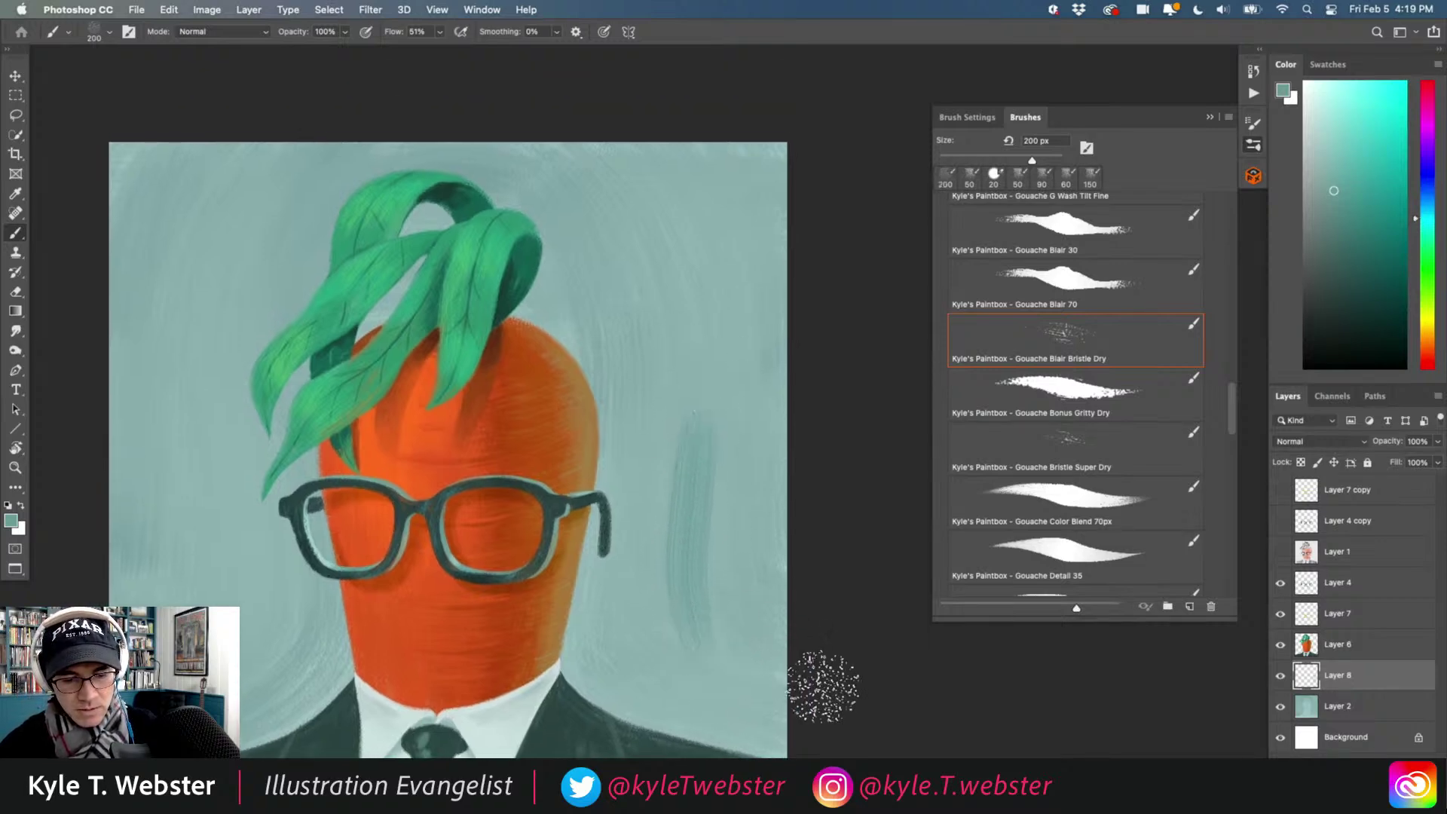
mouse_move(724, 606)
mouse_down()
mouse_move(727, 401)
mouse_move(682, 226)
mouse_up()
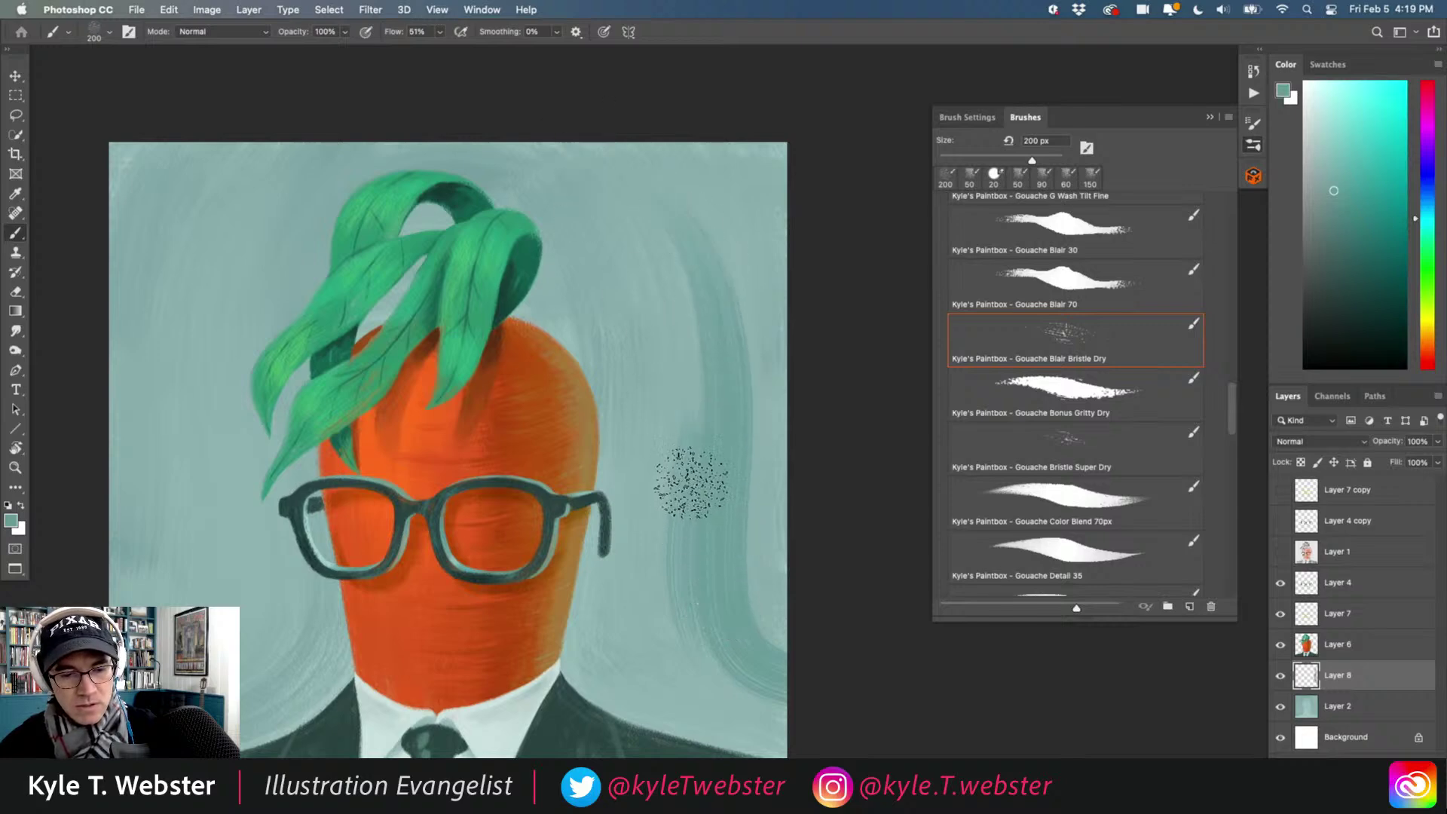
drag(688, 478, 659, 271)
key(super+z)
key(super+z)
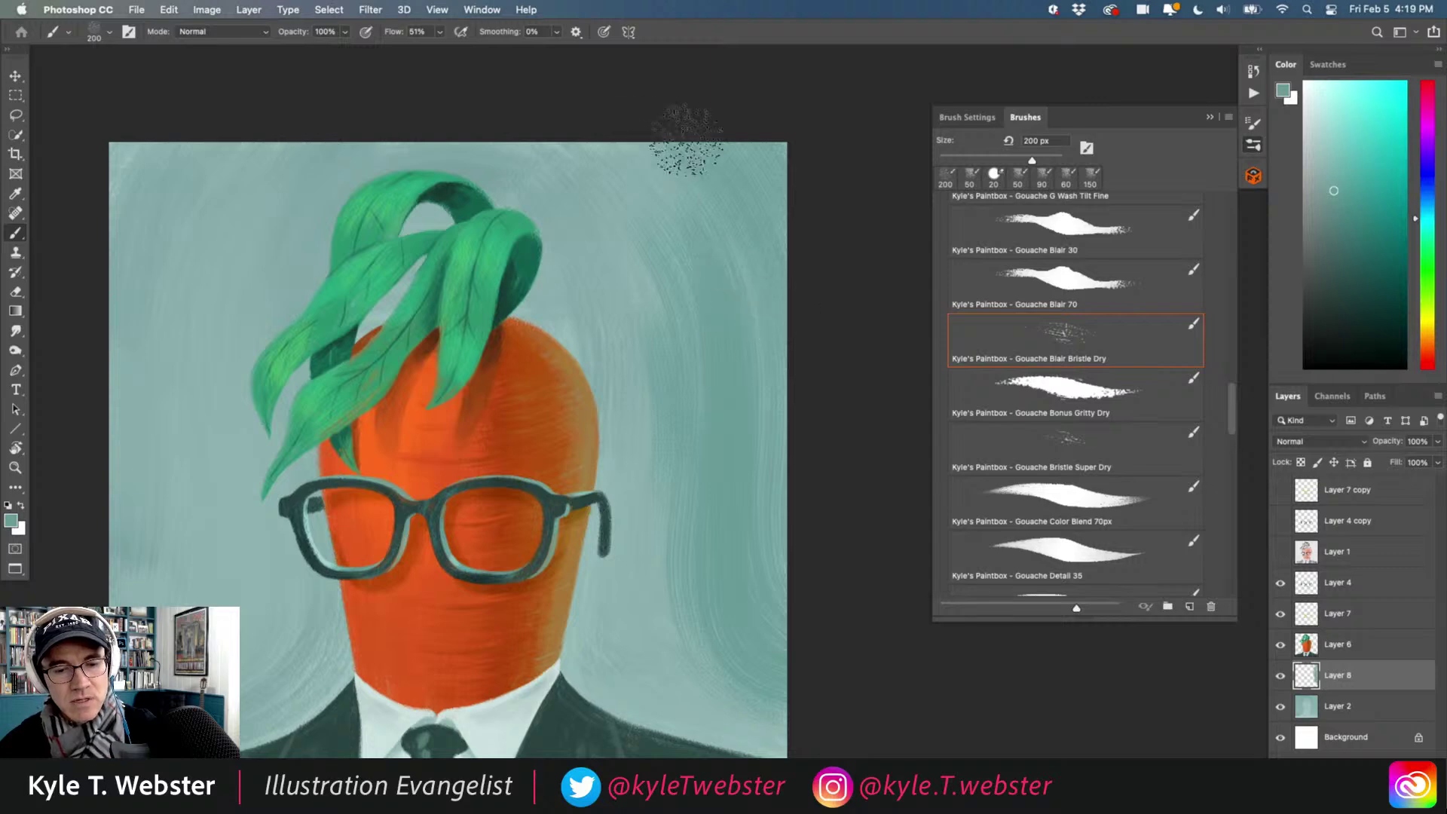
Paint long curved bristle strokes in the sampled teal down the background left of the carrot, toward the shoulder.
drag(346, 459, 403, 367)
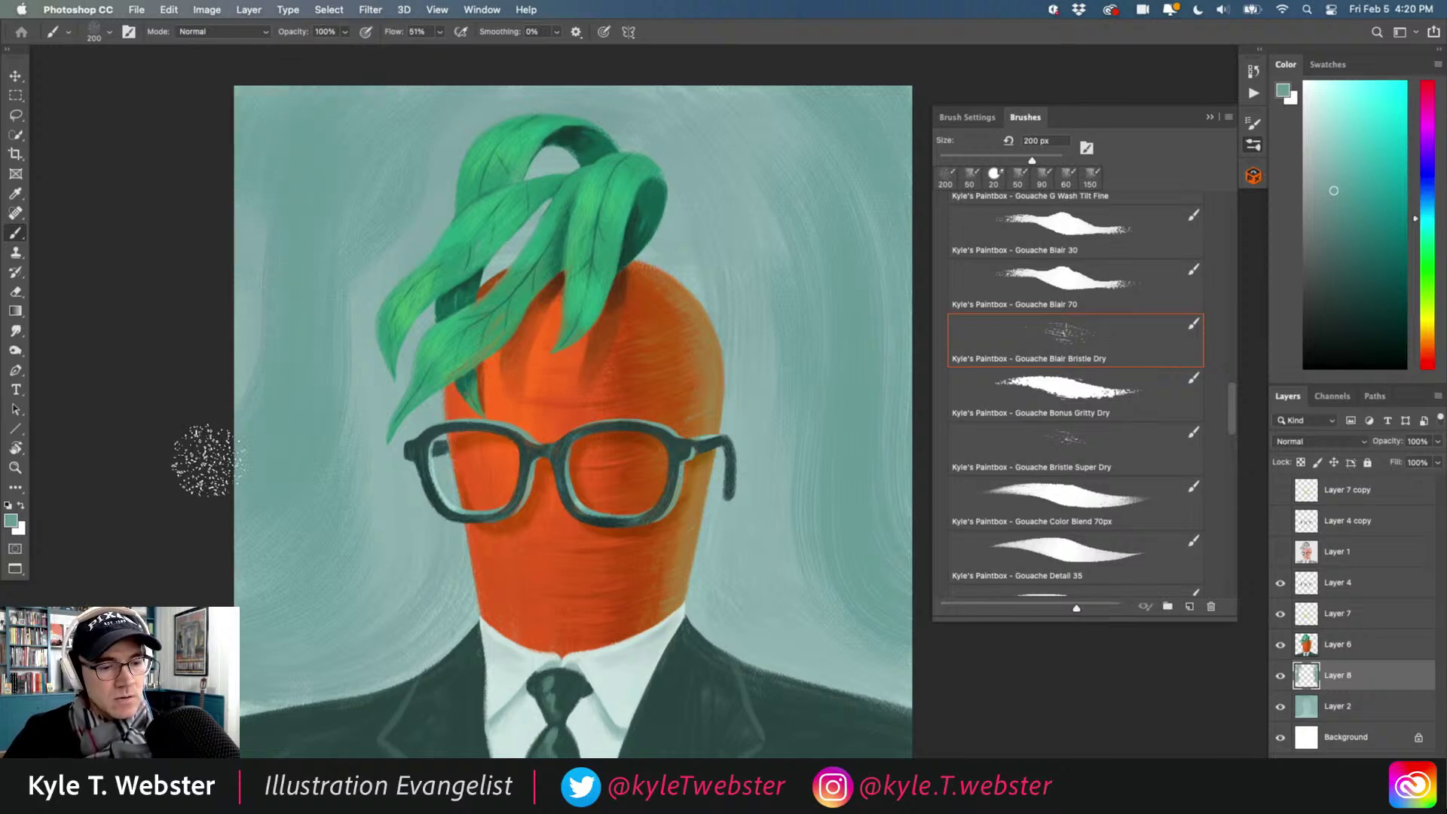
alt+click(275, 526)
super+click(293, 415)
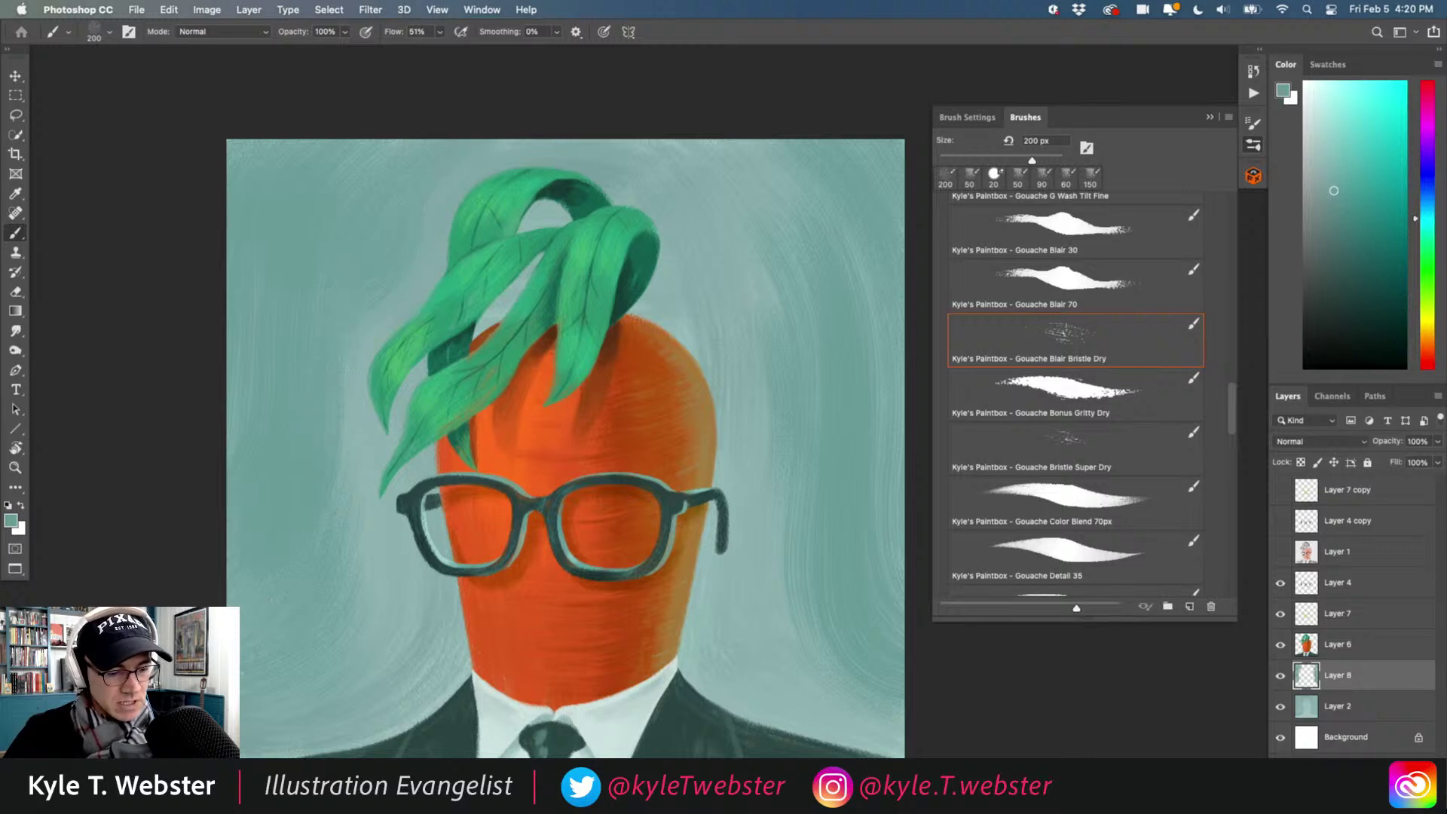
drag(295, 507, 287, 503)
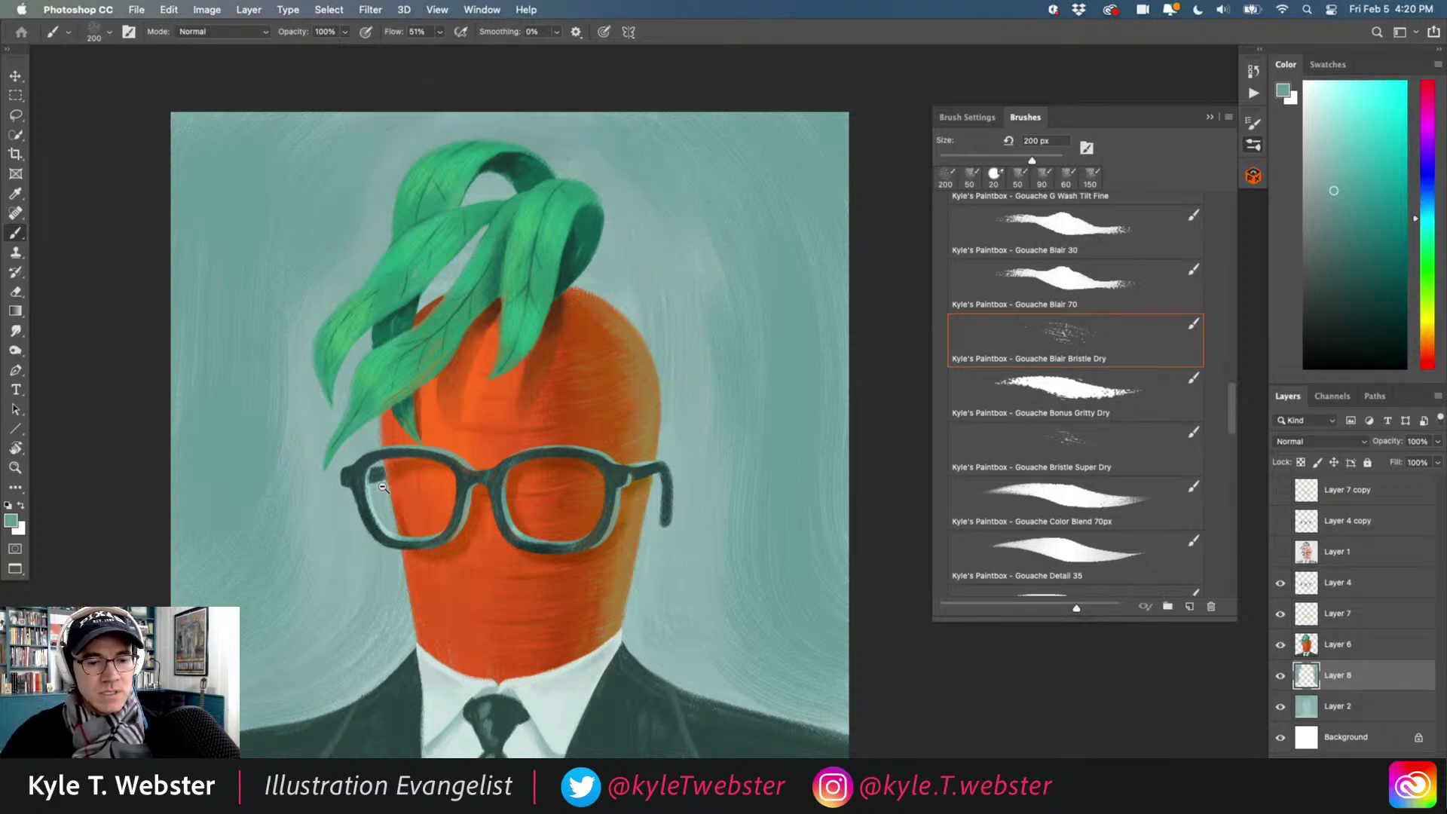
drag(383, 487, 379, 521)
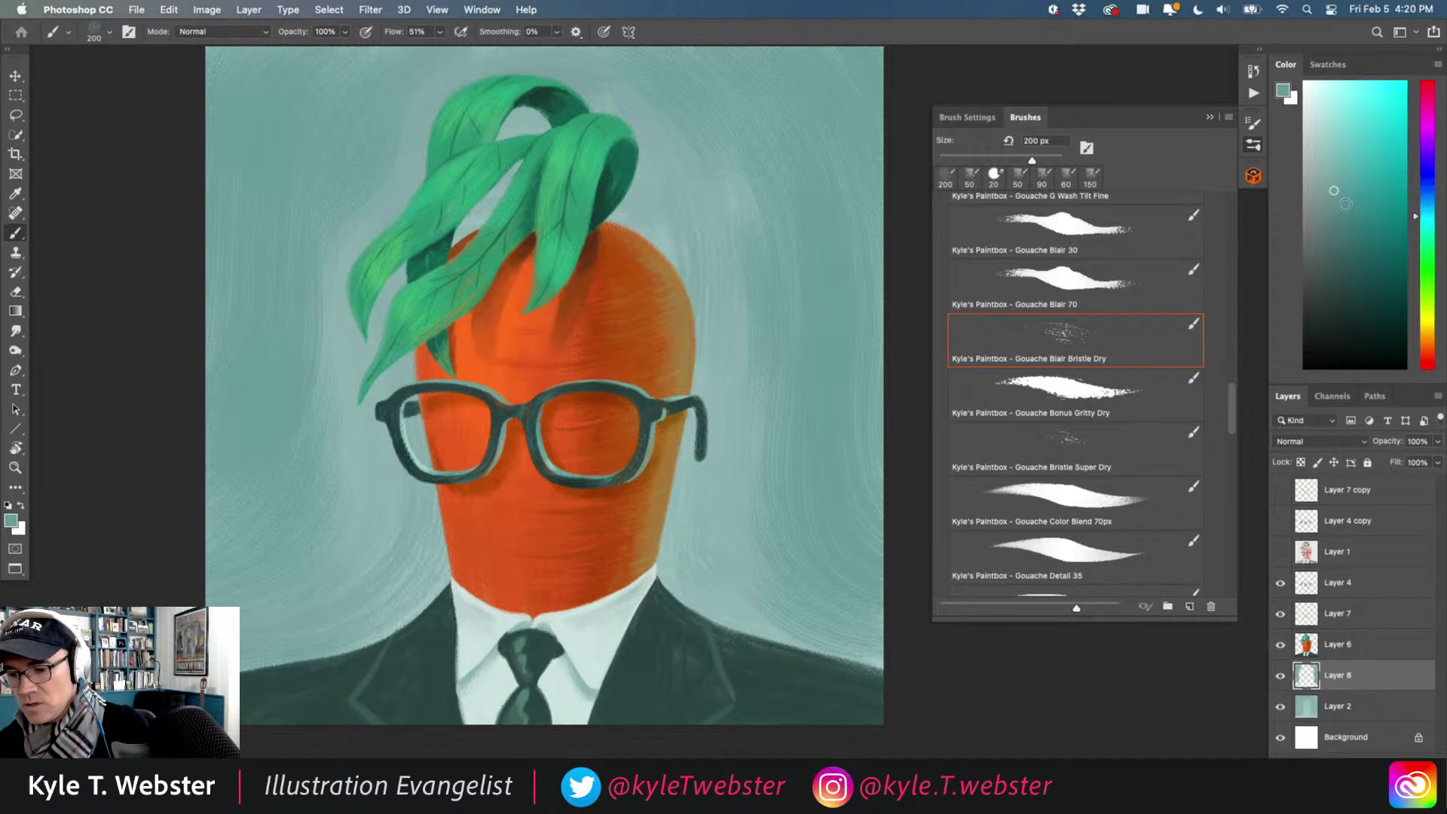
Darken the teal slightly, choose the Kyle's Paintbox - Gouache G Texture brush at 200 px, and paint strokes in the background right of the carrot.
drag(604, 387, 555, 420)
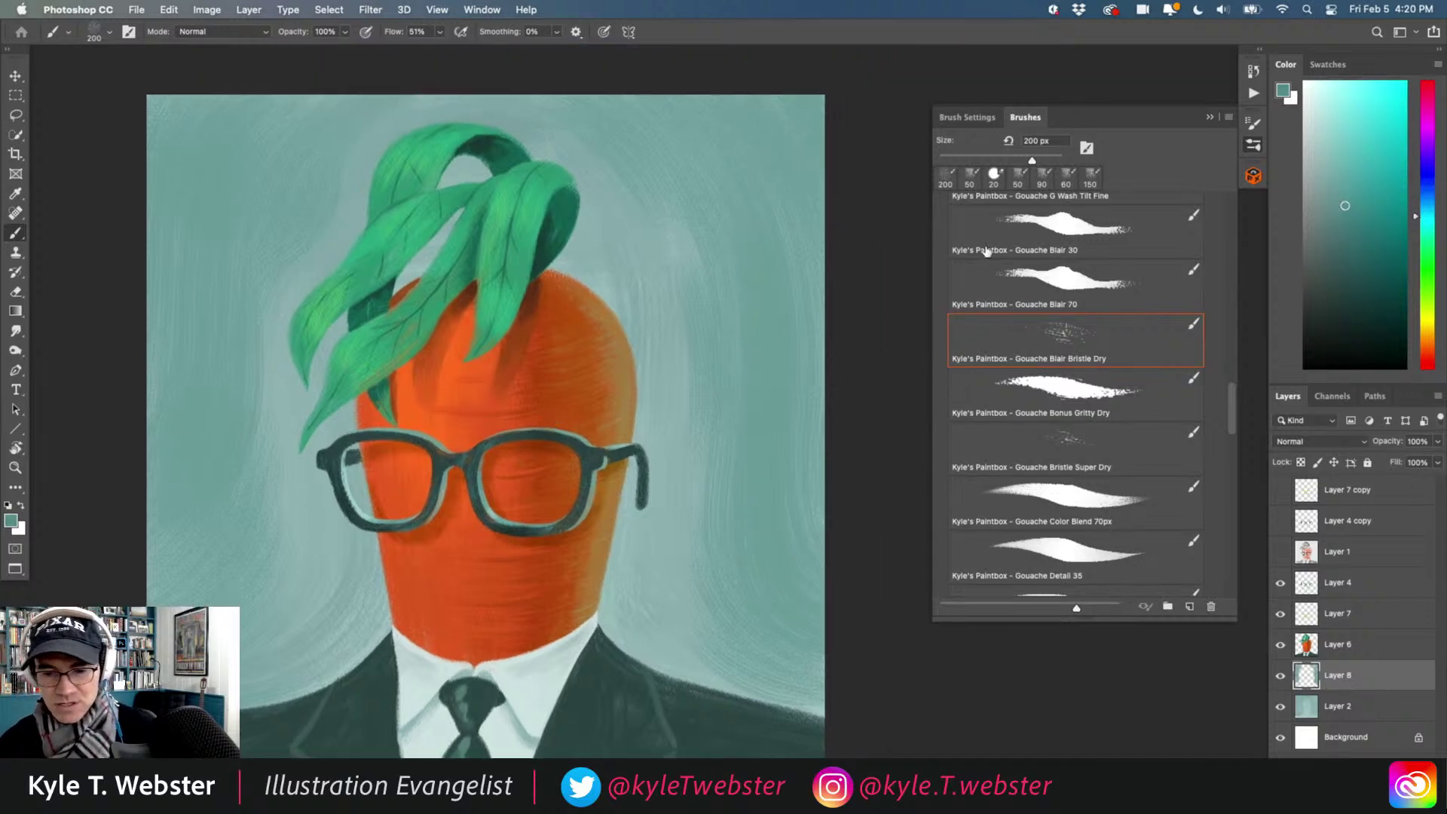
scroll(1002, 354, up, 5)
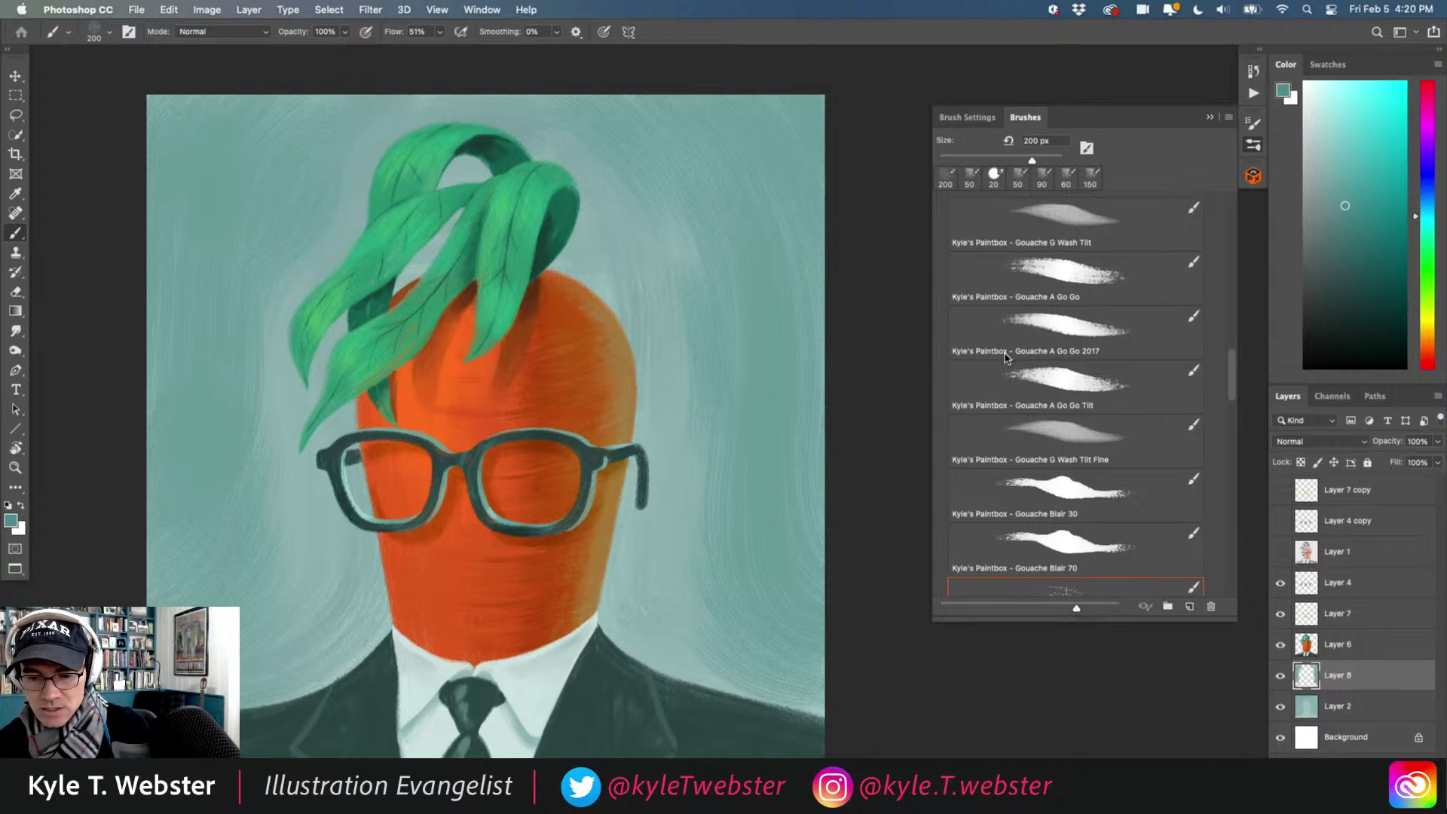
scroll(999, 354, up, 4)
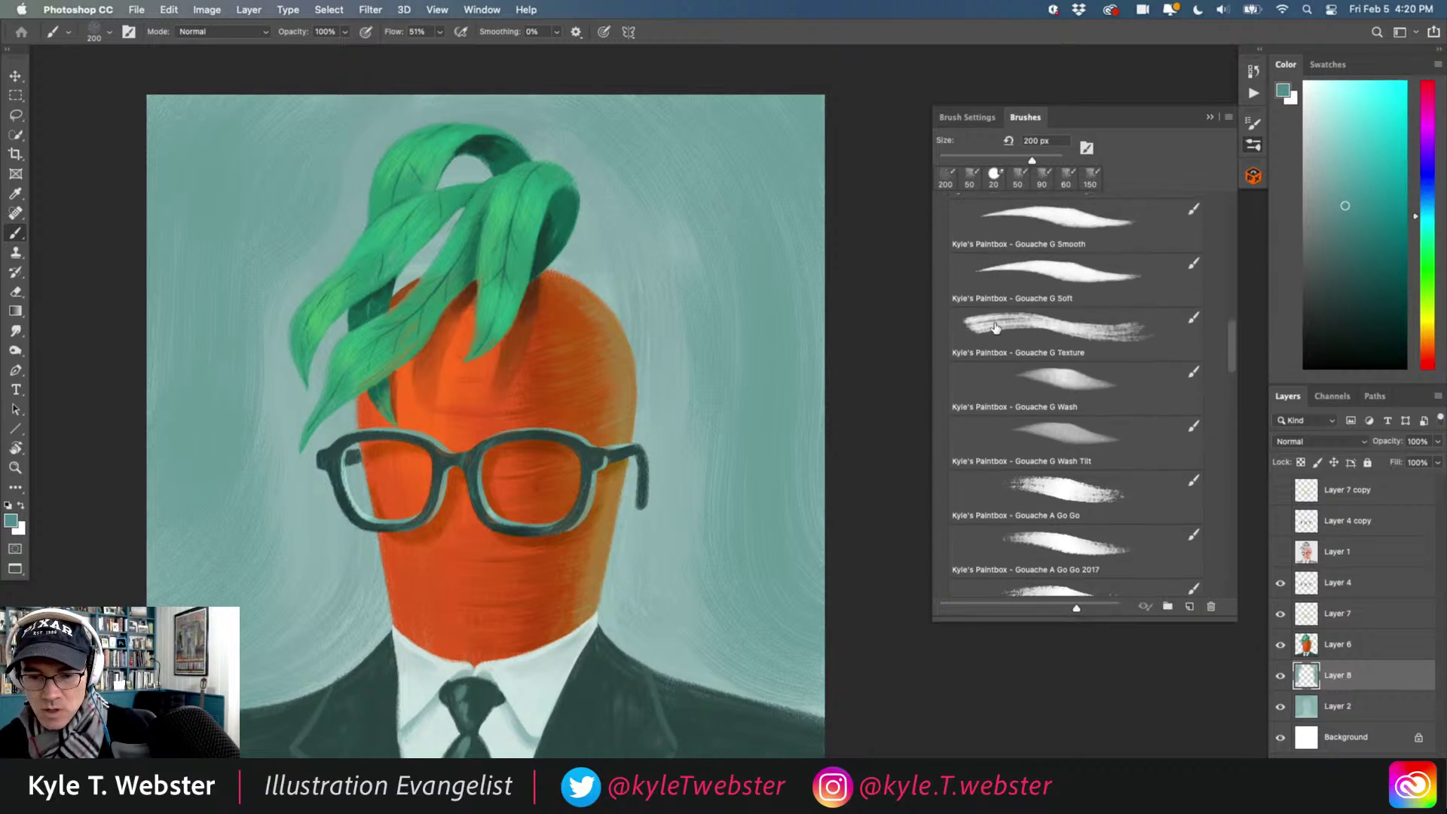
click(1002, 335)
key(bracketright)
key(bracketright)
key(bracketright)
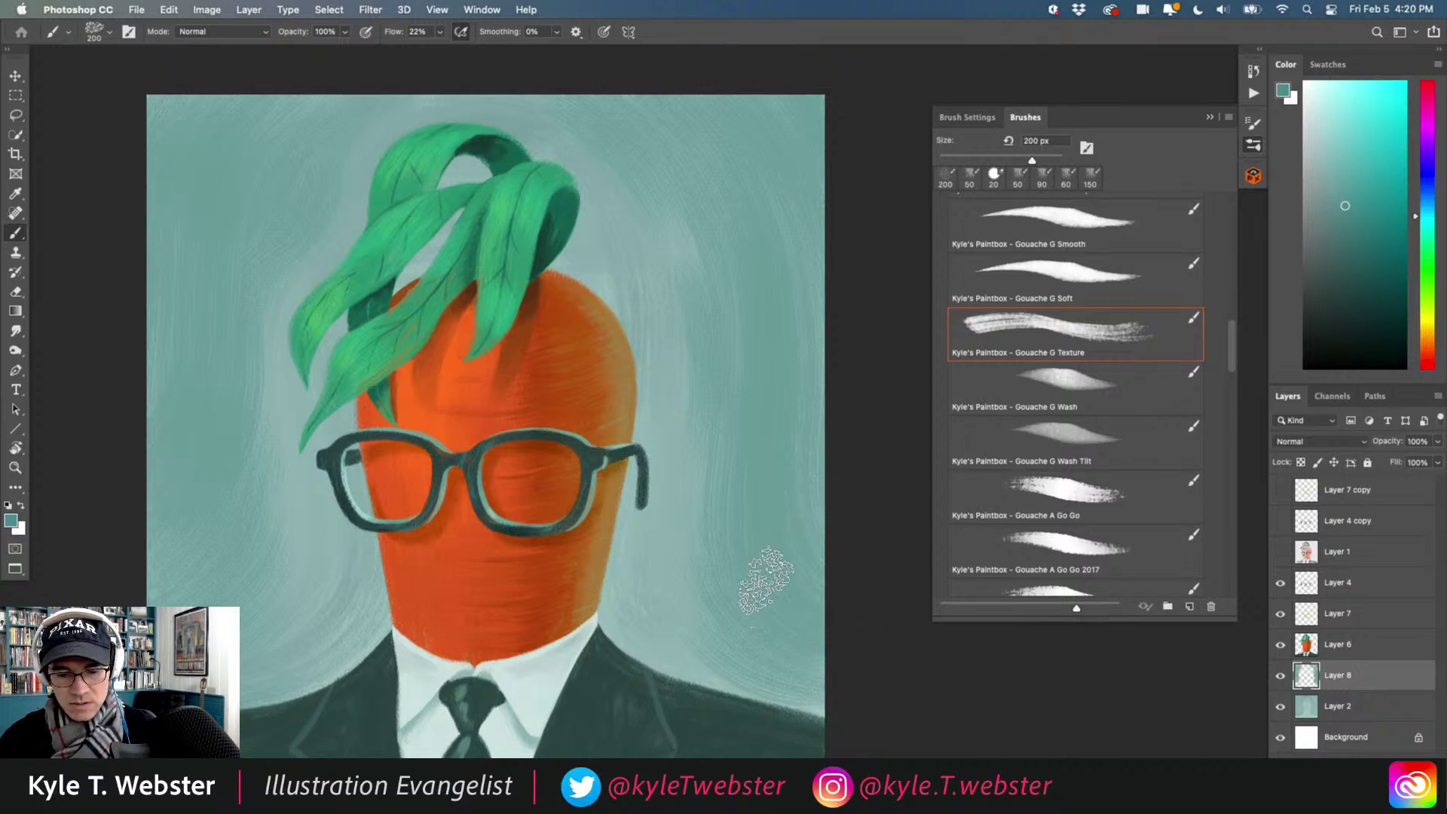
drag(796, 565, 786, 597)
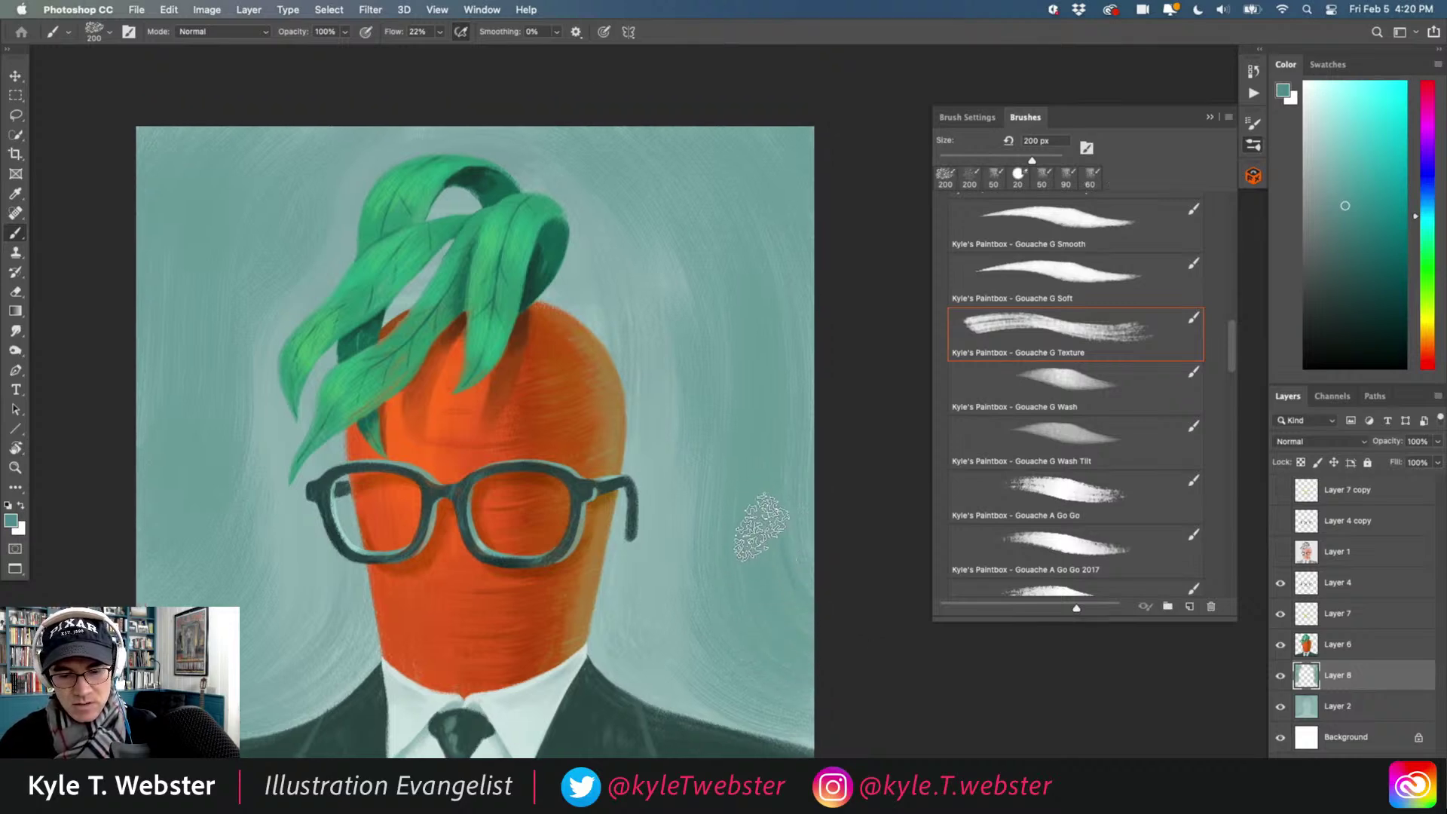
drag(664, 398, 636, 454)
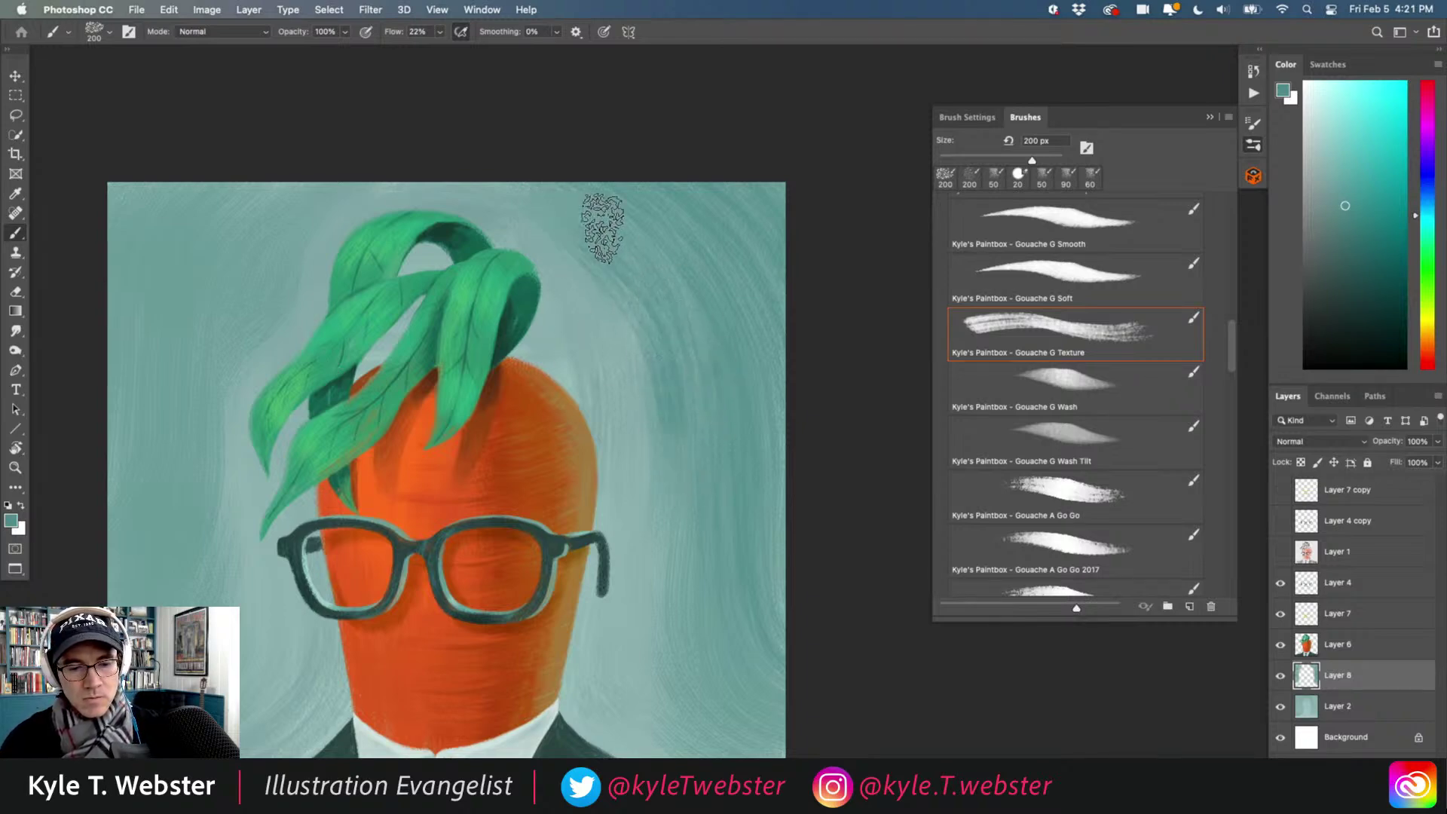
Set the Gouache G Texture brush's Angle Jitter control to Direction and rotate its tip to 91°.
click(964, 118)
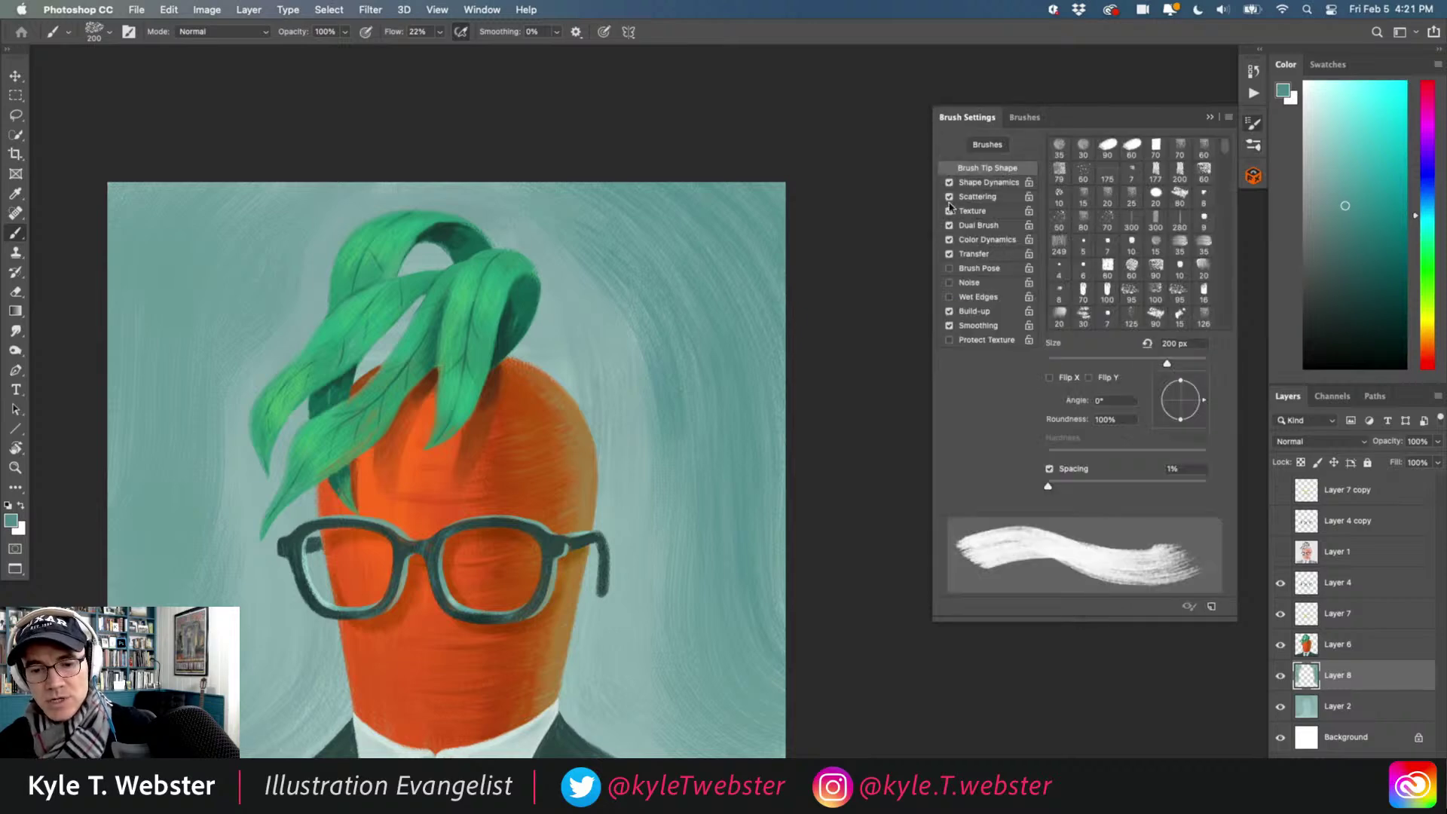
click(972, 183)
click(1101, 287)
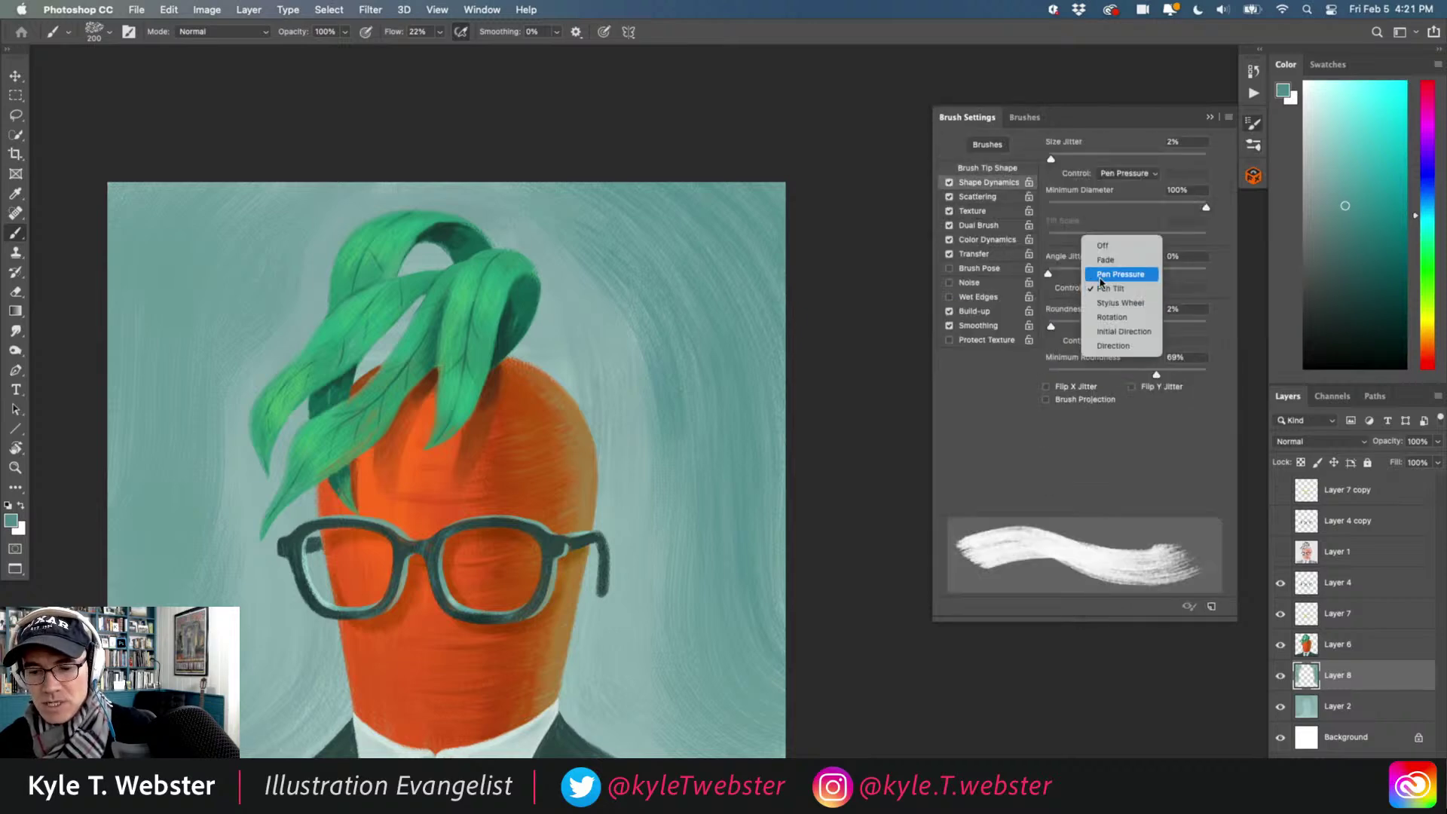
click(1110, 346)
click(975, 168)
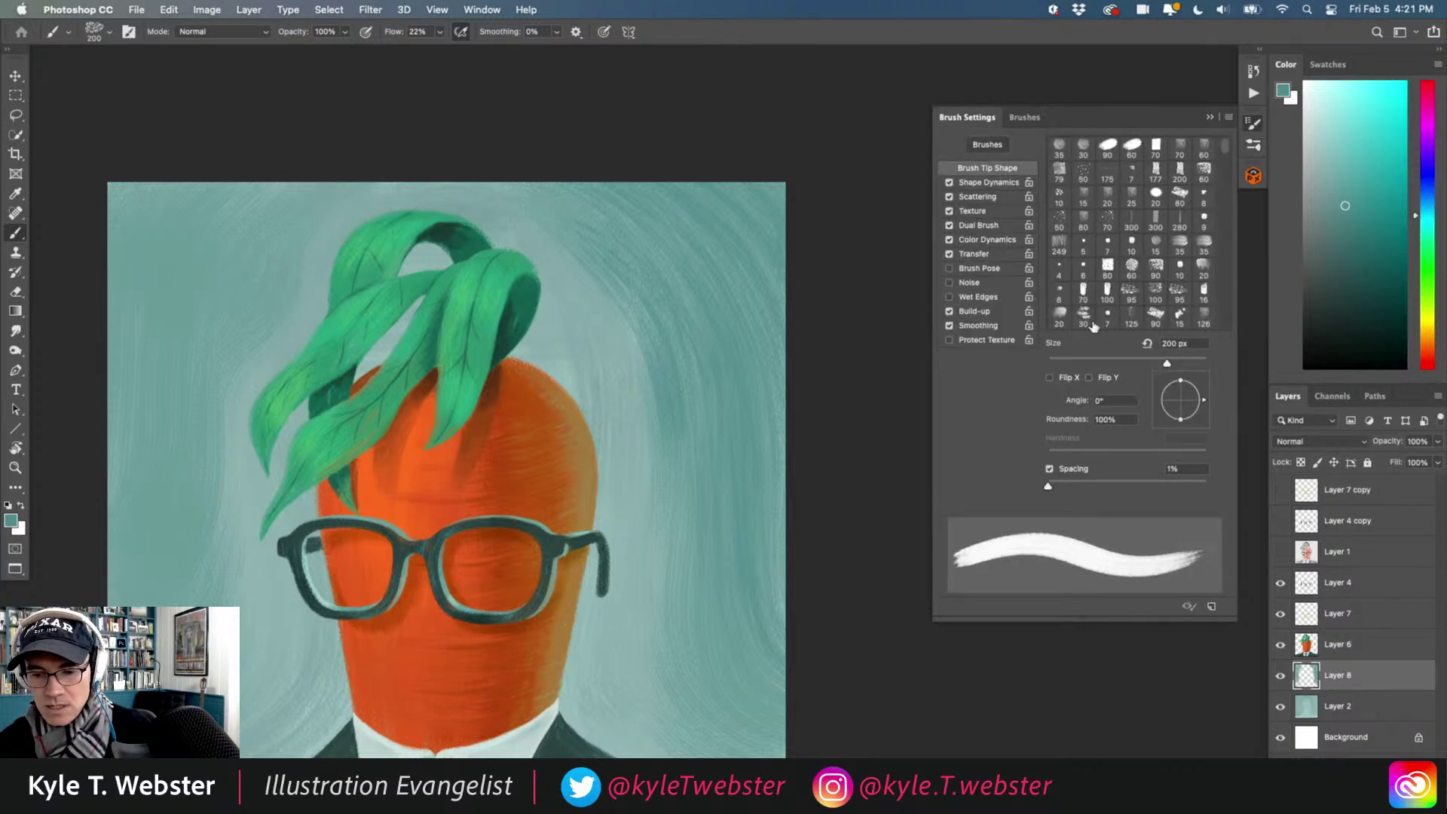
drag(1204, 400, 1175, 385)
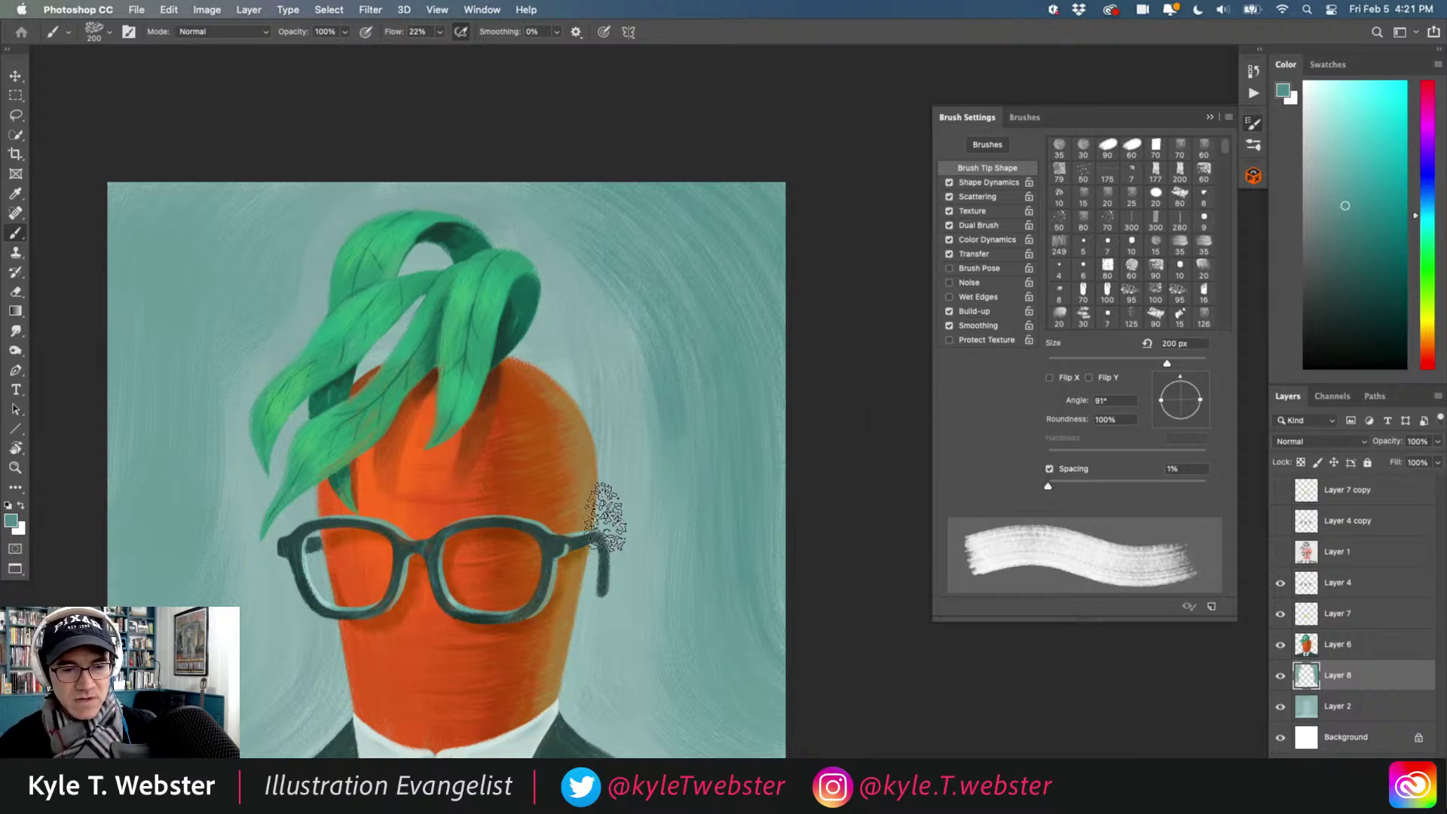
Paint textured teal strokes that curve along the background above the leaves and down both sides of the carrot.
scroll(468, 414, down, 2)
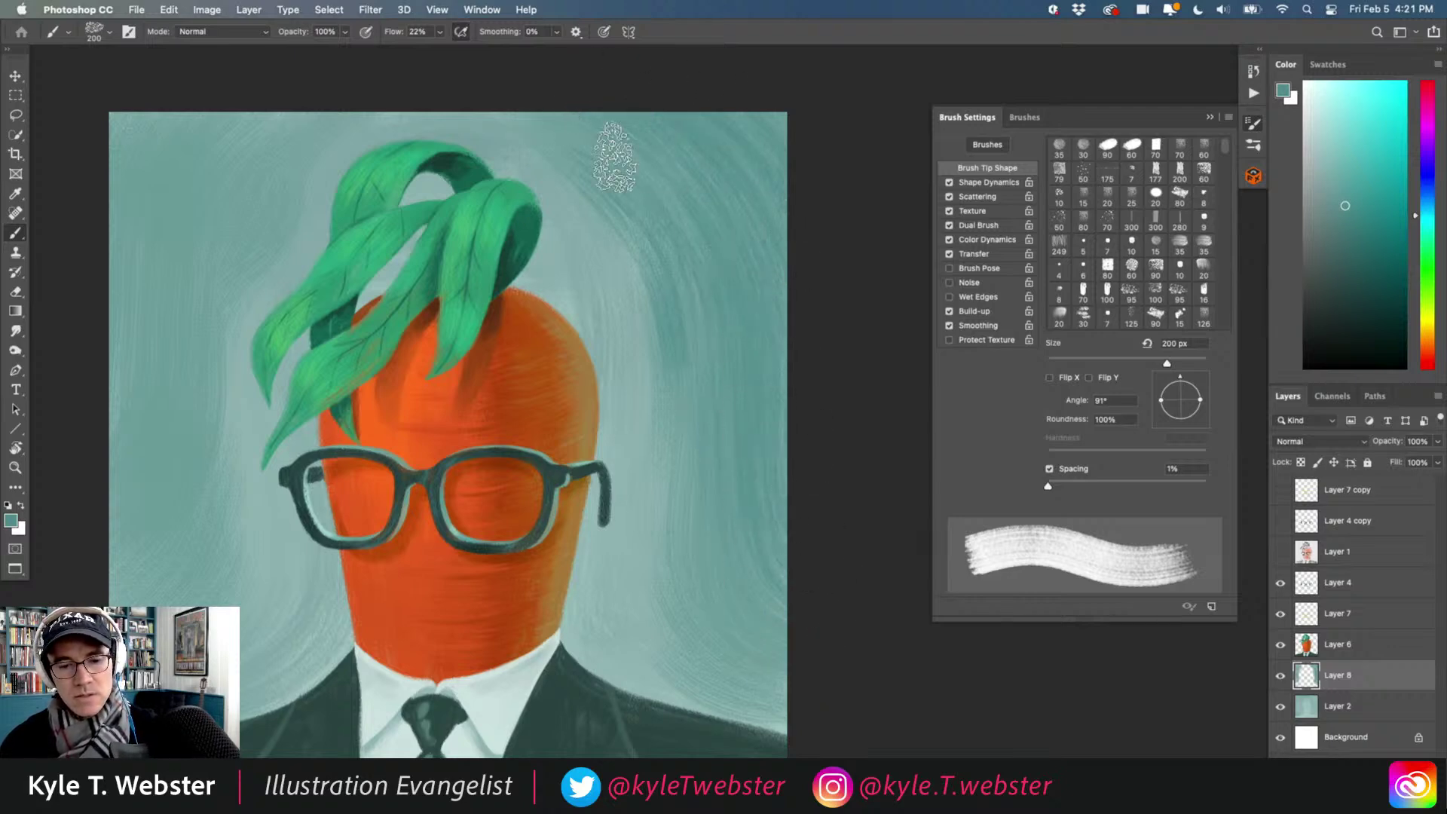
scroll(613, 372, up, 1)
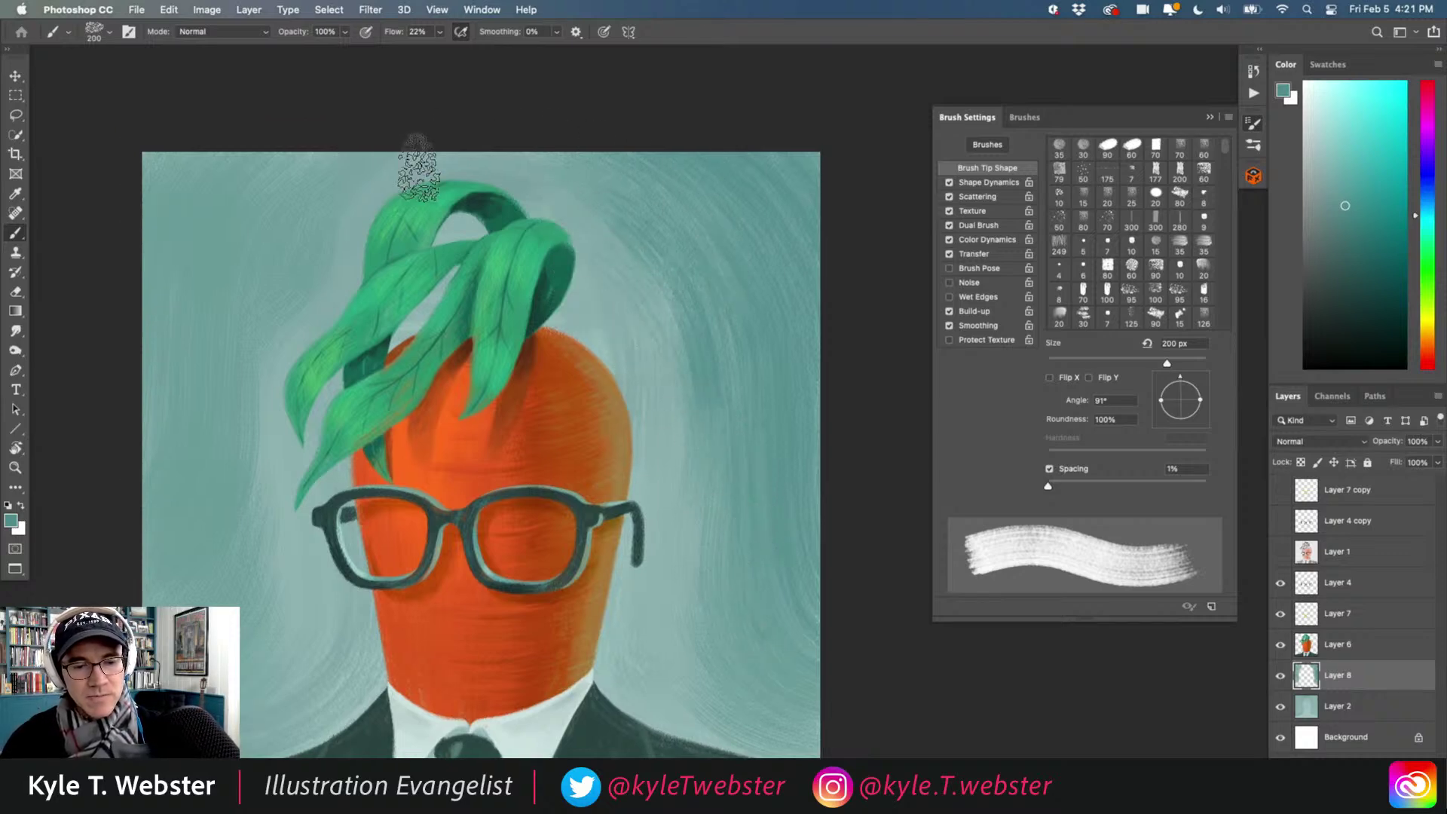
drag(281, 431, 343, 402)
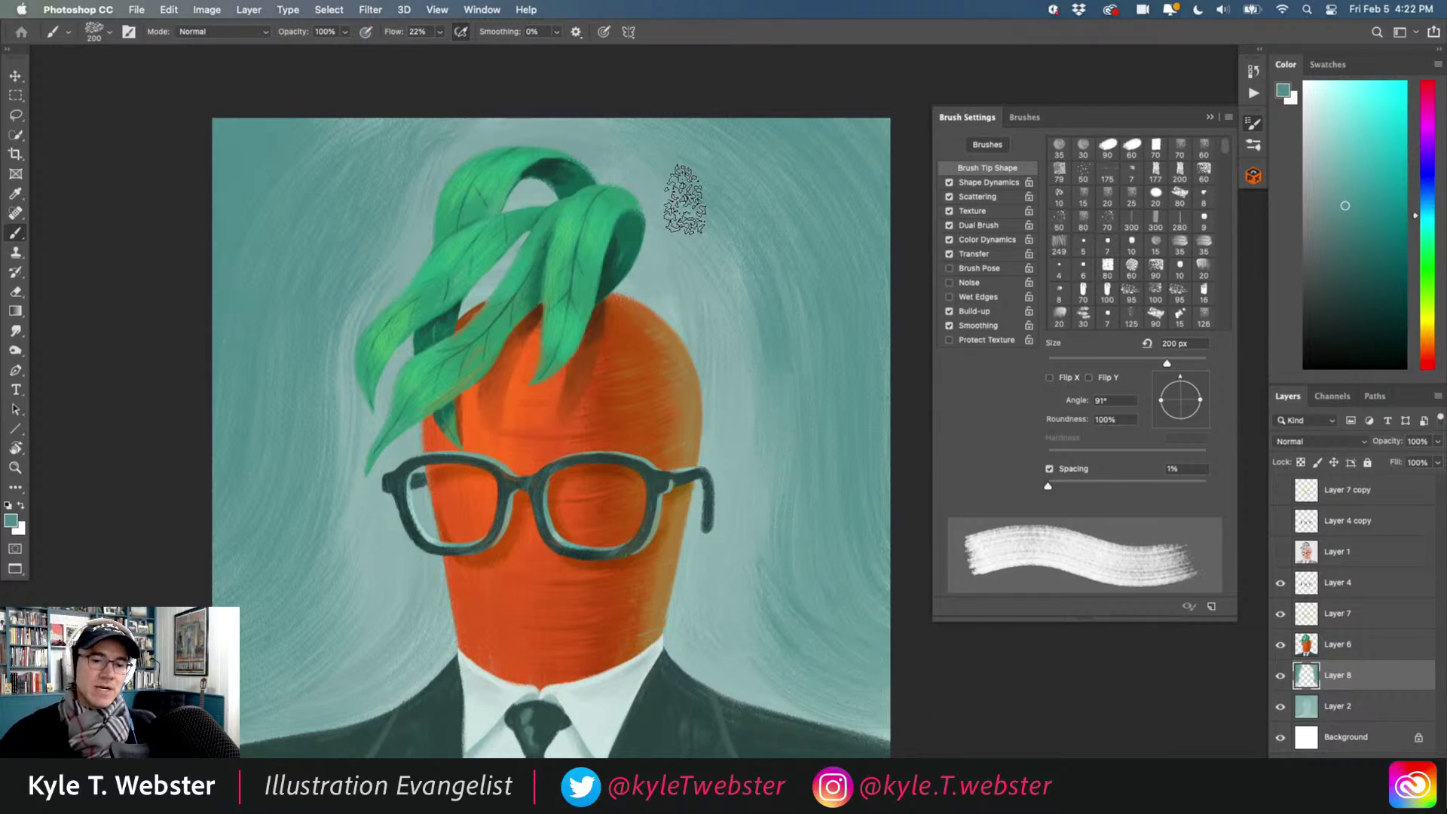
Choose the Kyle's Paintbox - Gouache G Flat Dry brush at 250 px.
click(1024, 117)
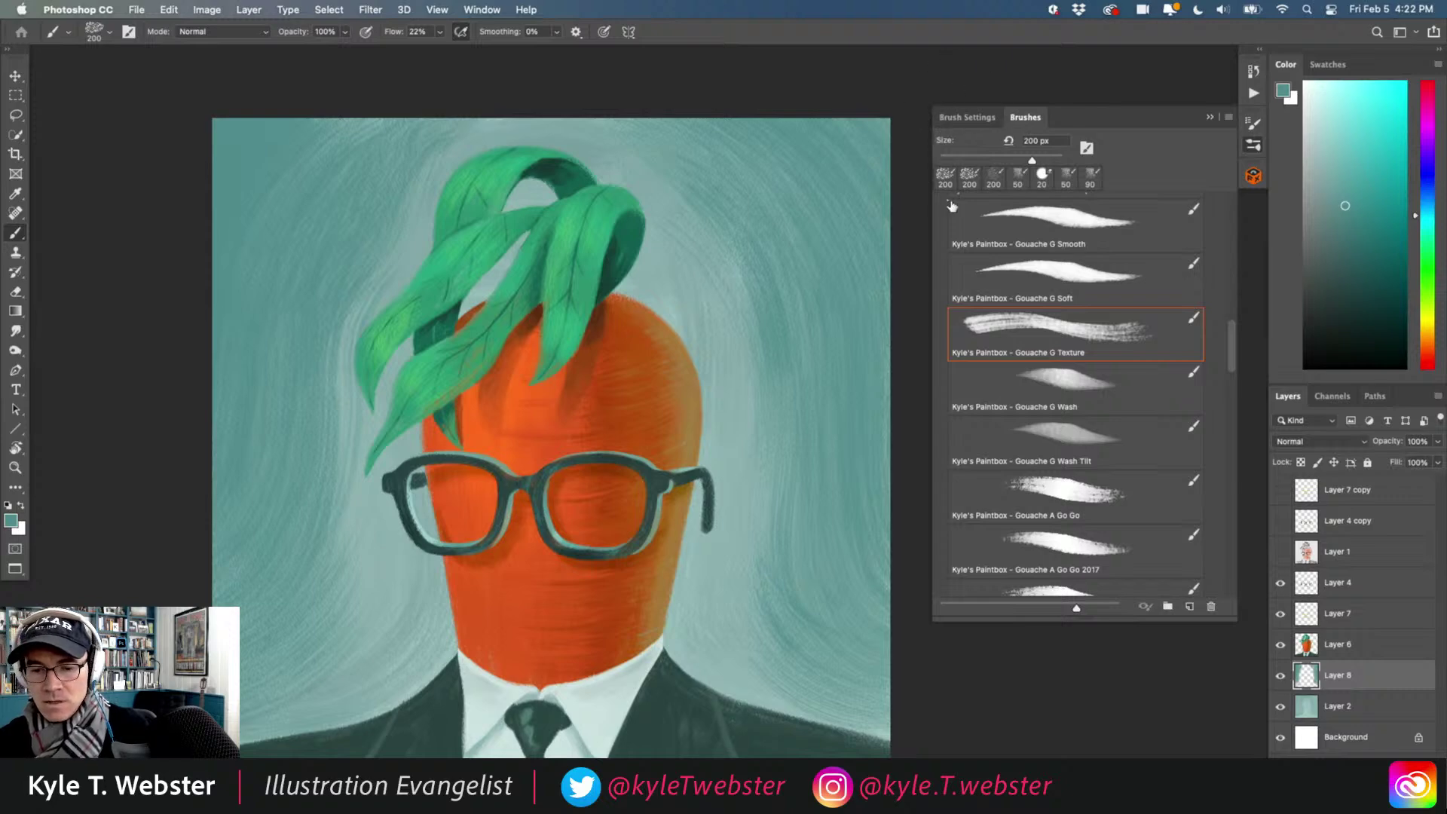
scroll(1002, 303, up, 6)
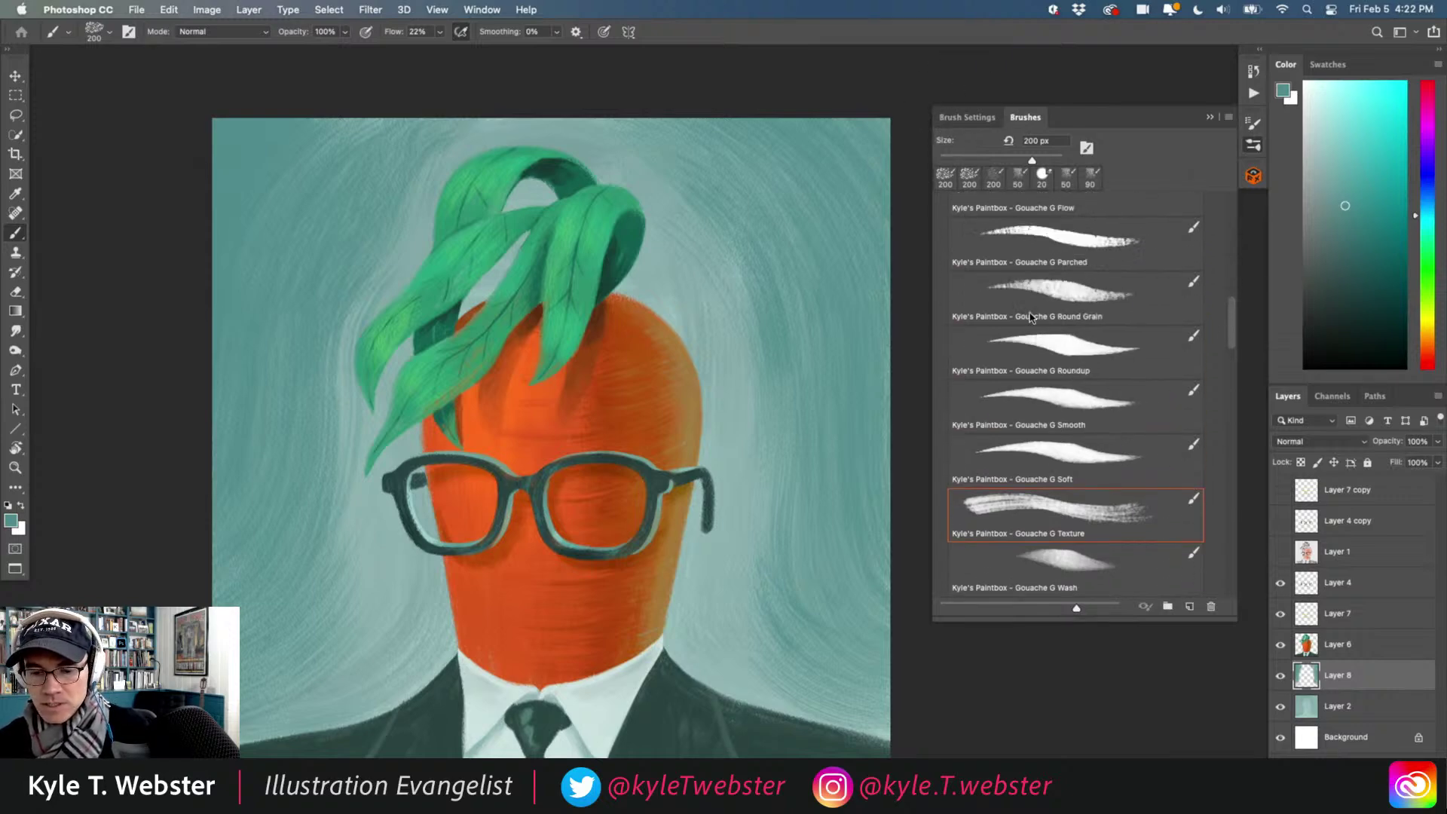
scroll(1002, 303, up, 1)
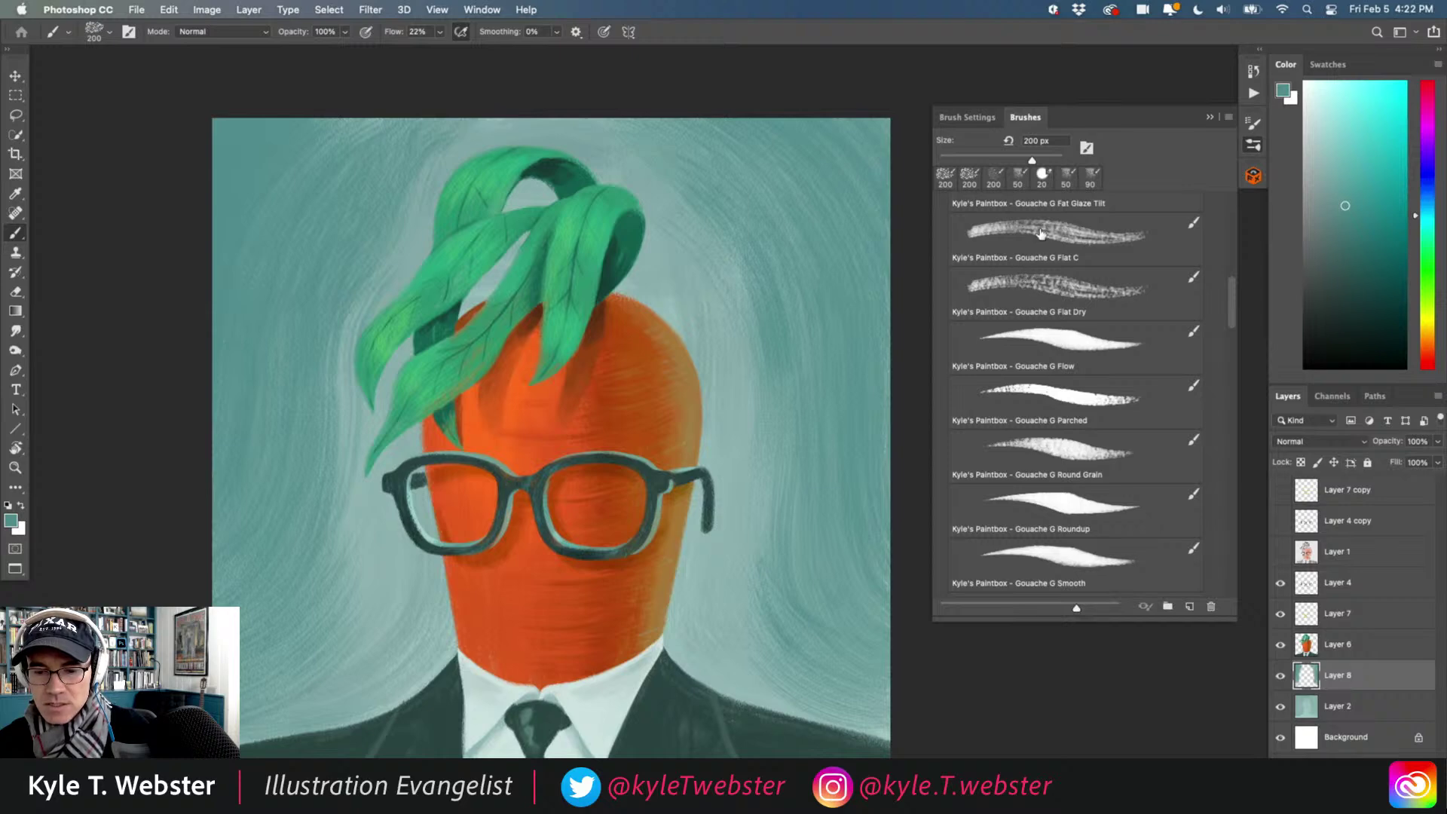
click(1210, 116)
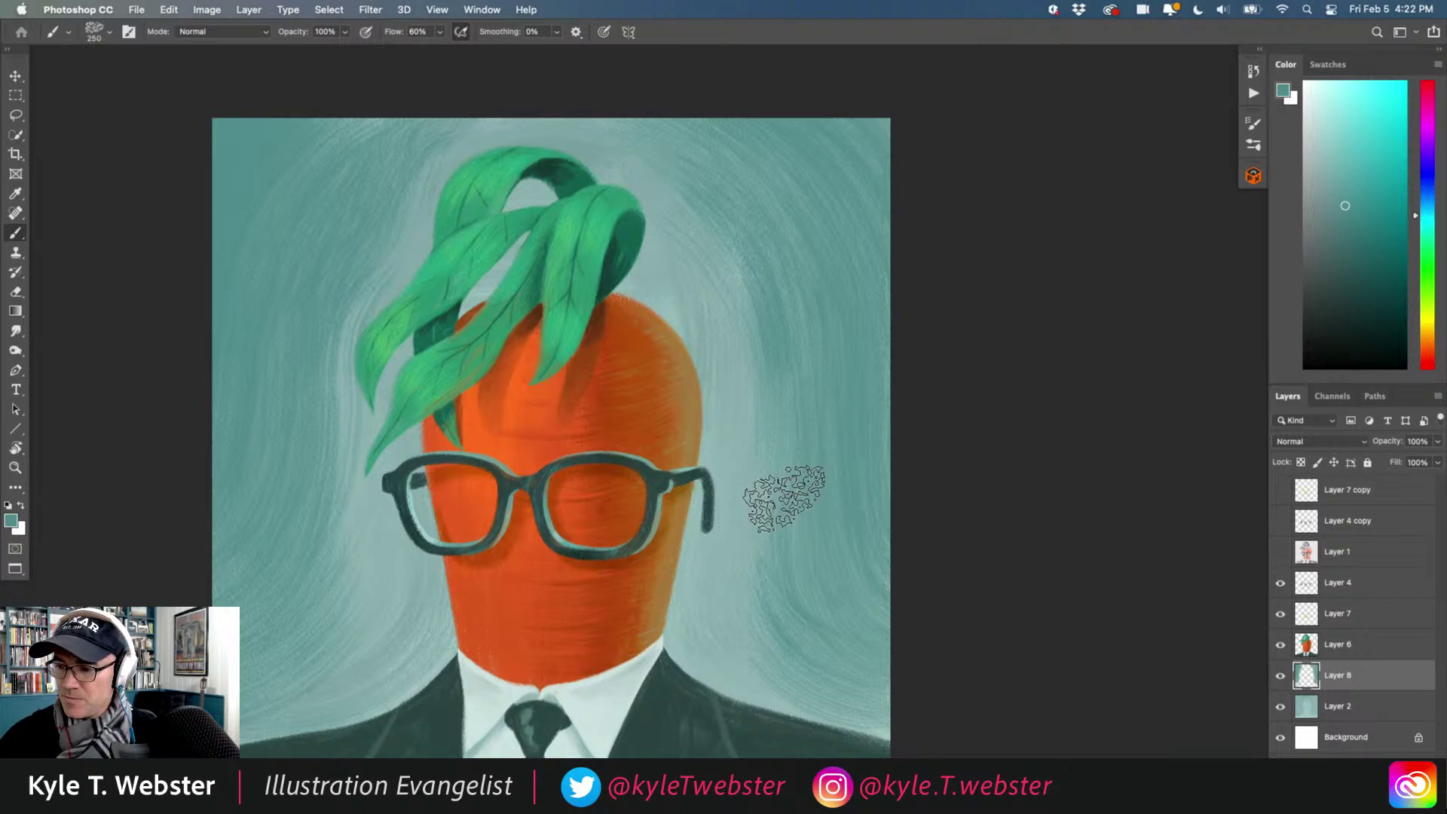
click(1253, 145)
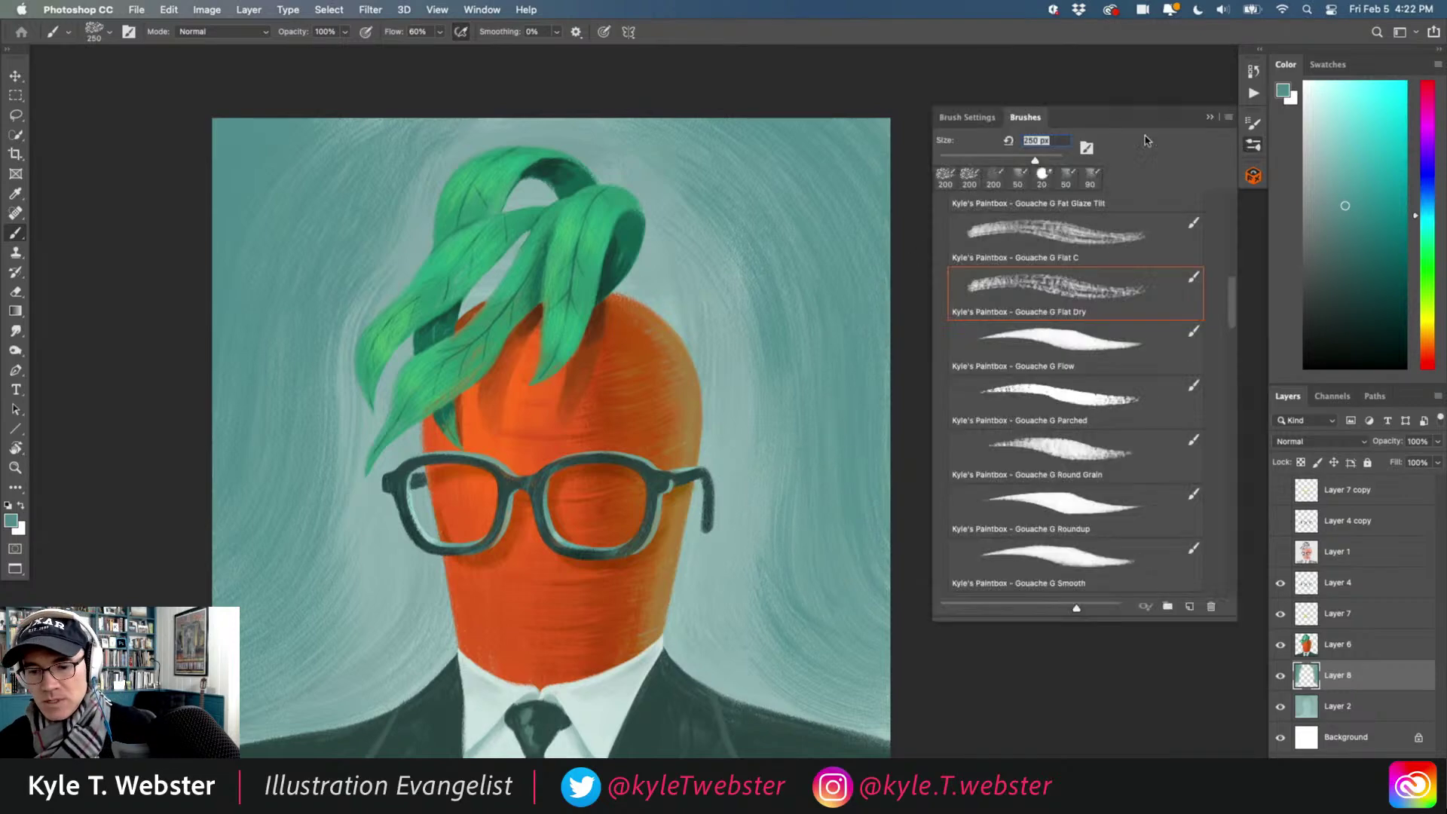
Set the Gouache G Flat Dry brush's Angle Jitter control to Direction in its Shape Dynamics.
click(964, 117)
click(980, 182)
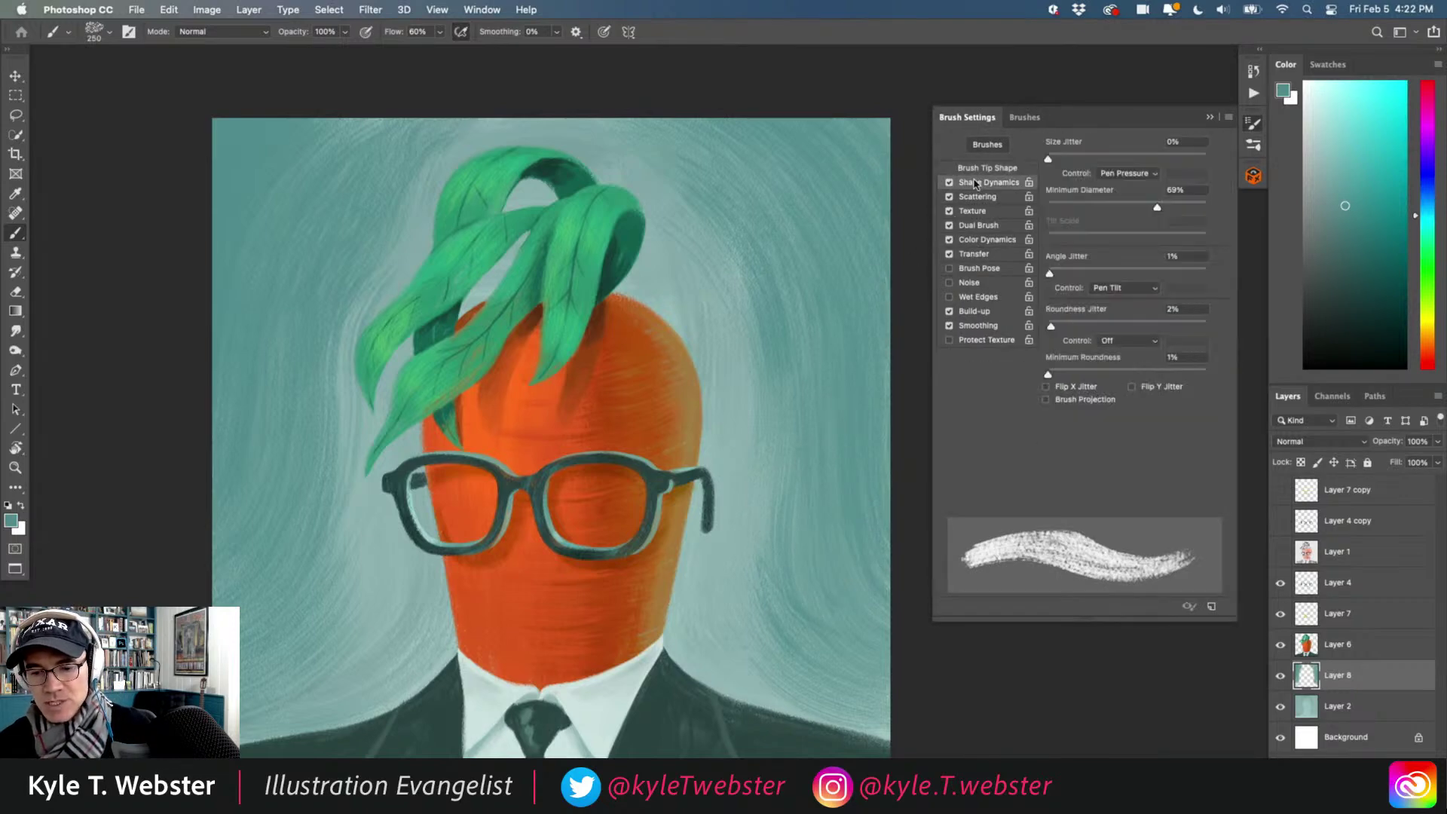
click(1094, 289)
click(1102, 345)
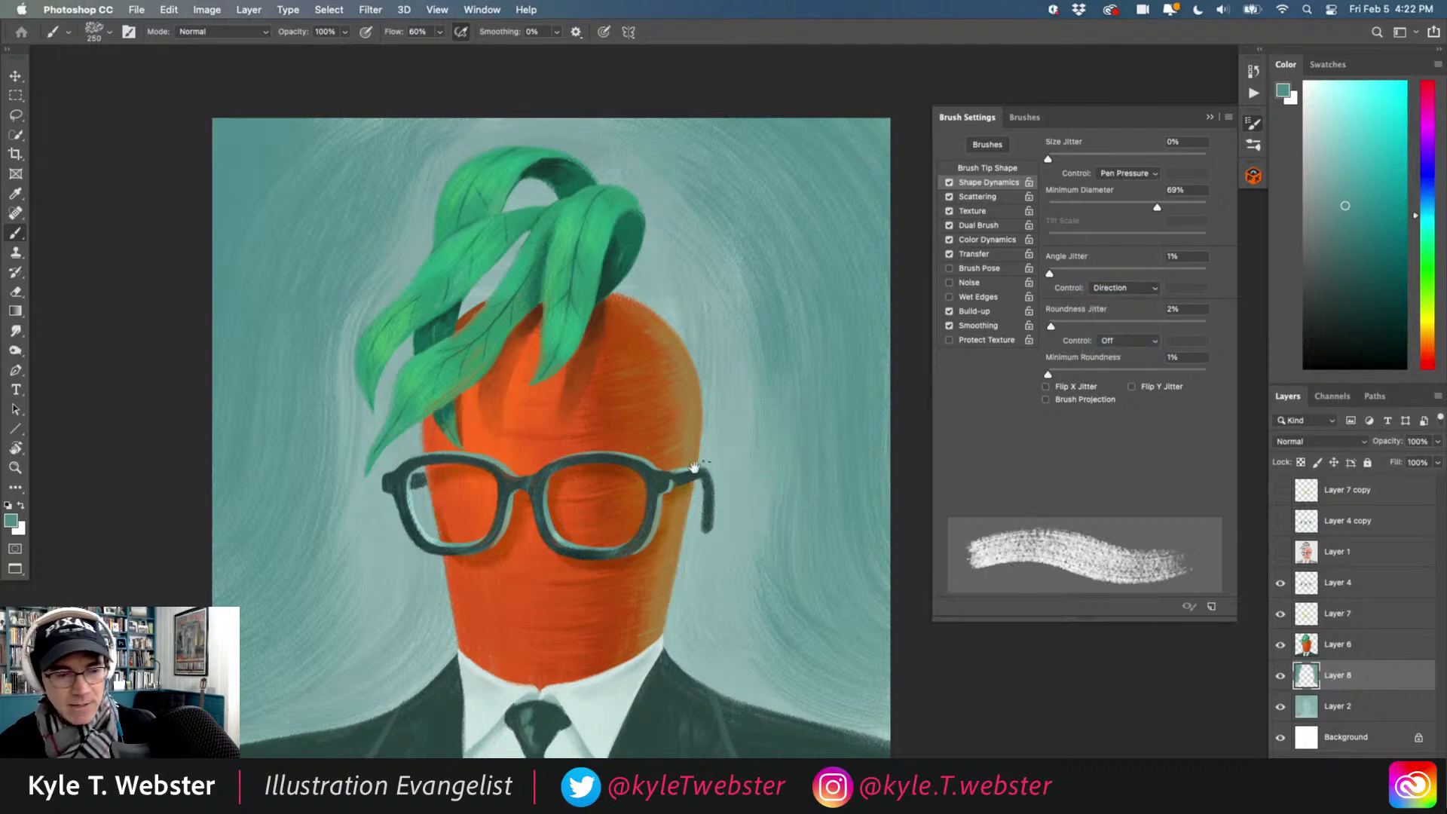
Paint dry teal strokes through the background right of the carrot, following the curve of the existing brushwork.
scroll(650, 483, down, 1)
scroll(650, 484, right, 2)
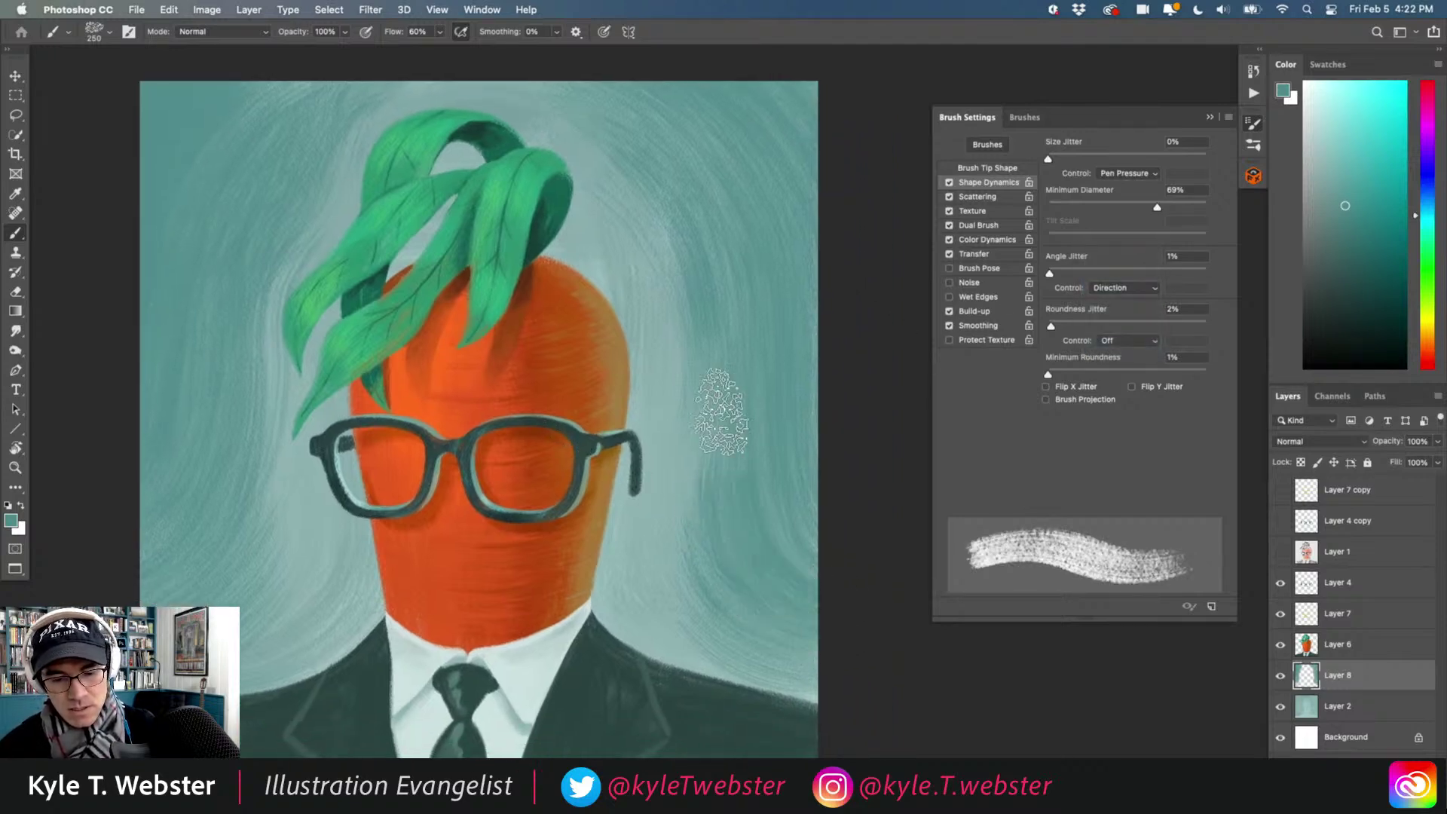
scroll(655, 507, up, 2)
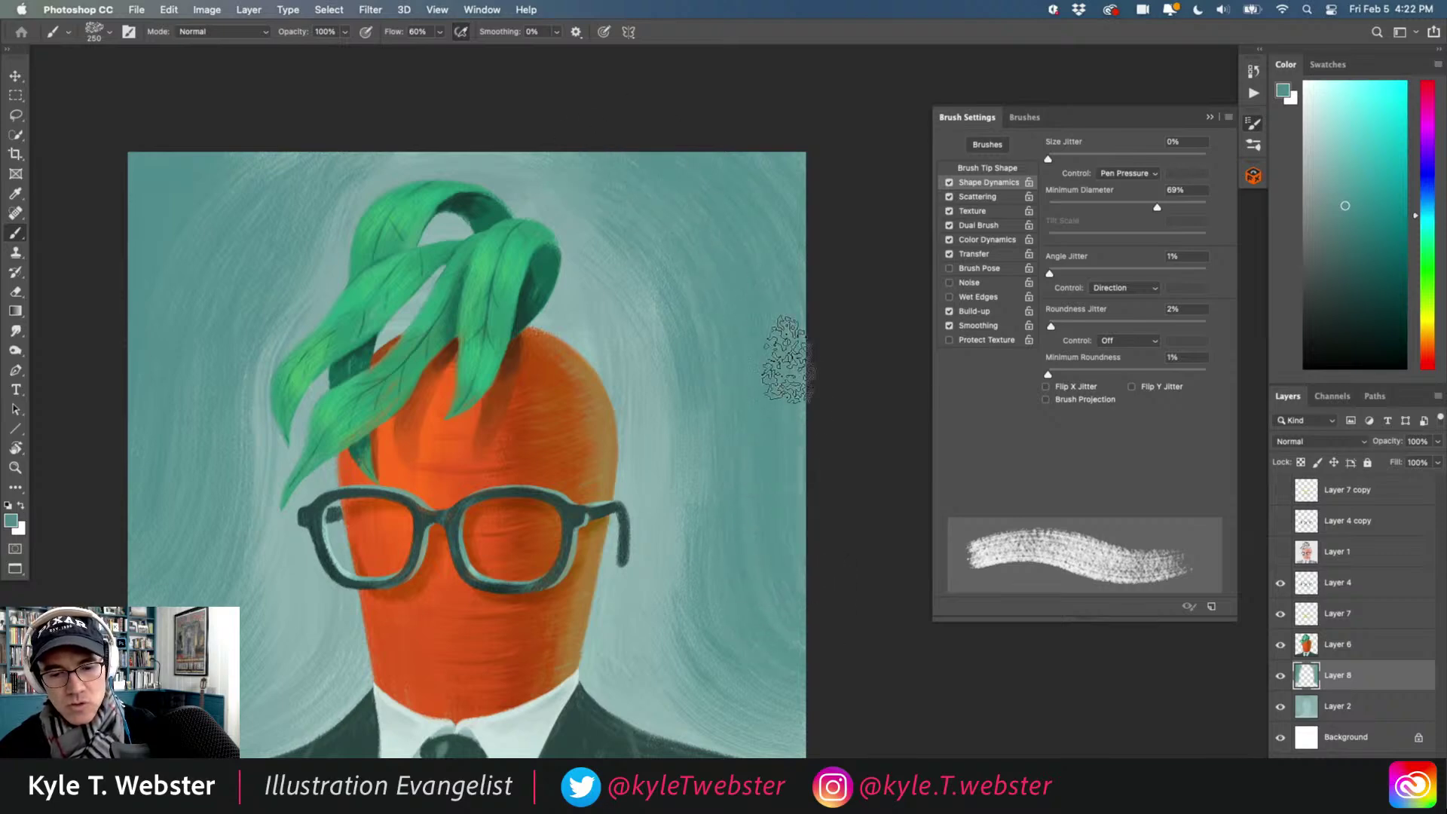
drag(423, 418, 491, 389)
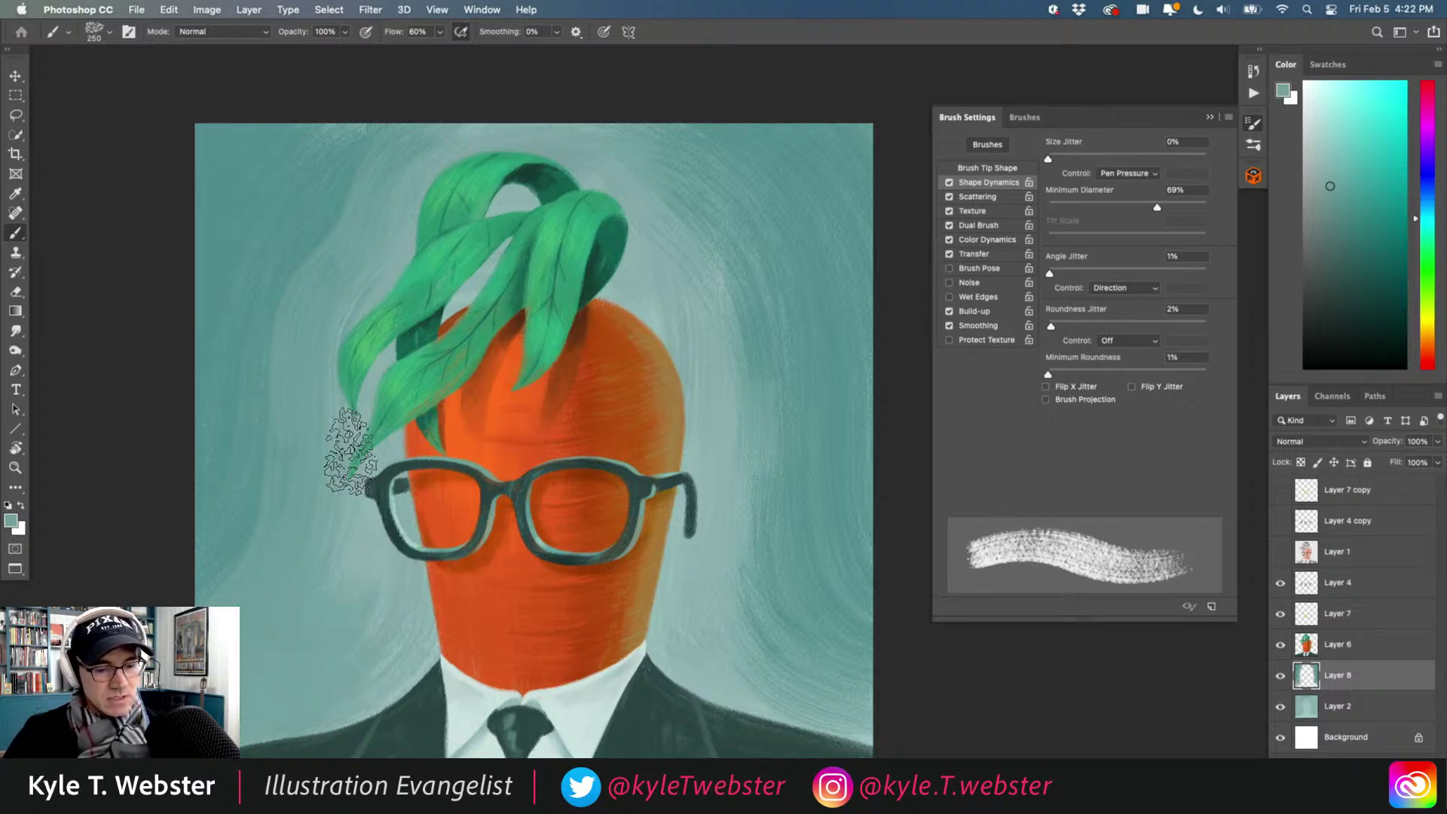
Lighten the paint color and brush pale teal strokes around the carrot and above both shoulders.
drag(326, 538, 248, 513)
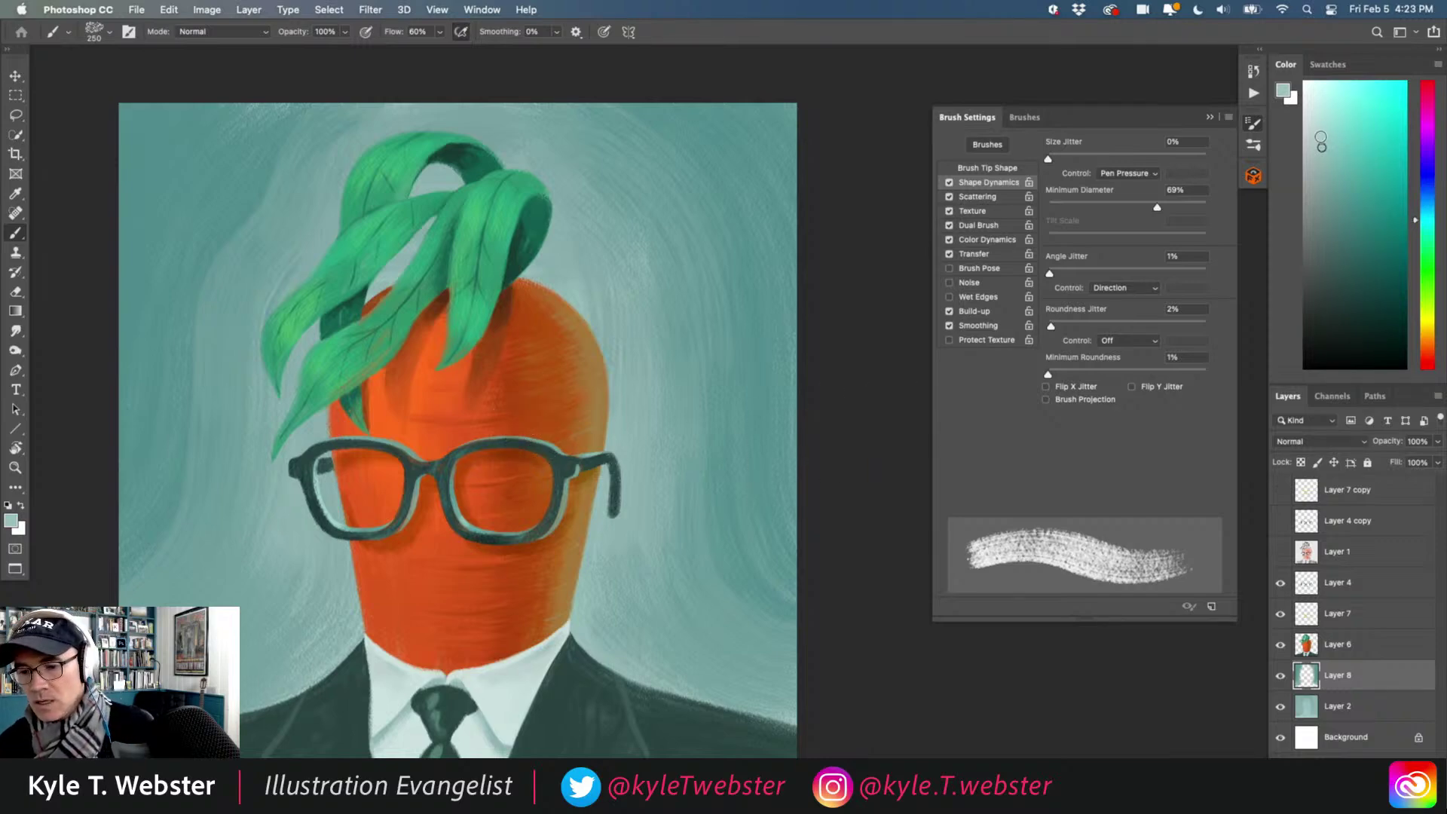
scroll(452, 500, down, 3)
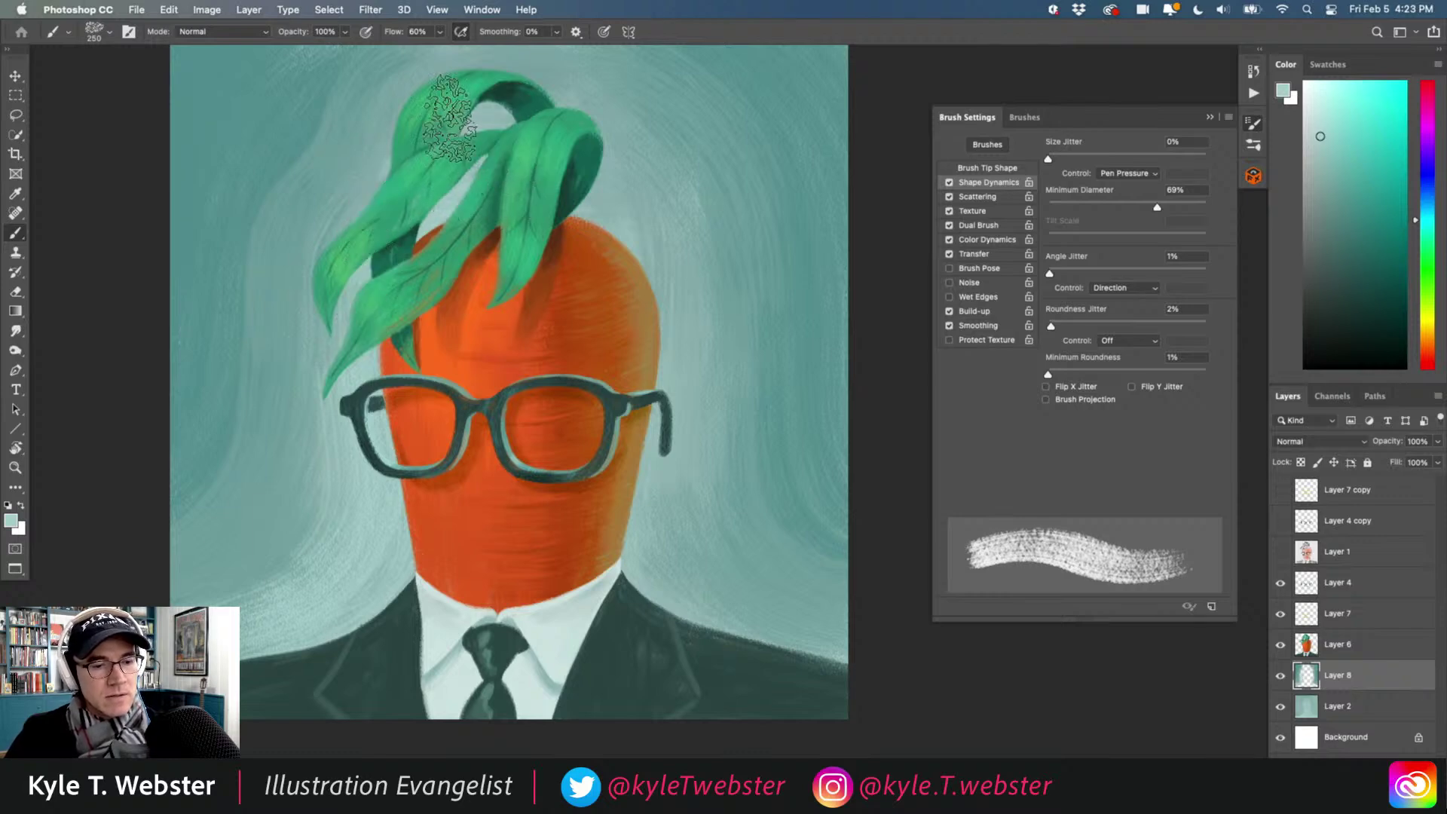
scroll(334, 97, right, 2)
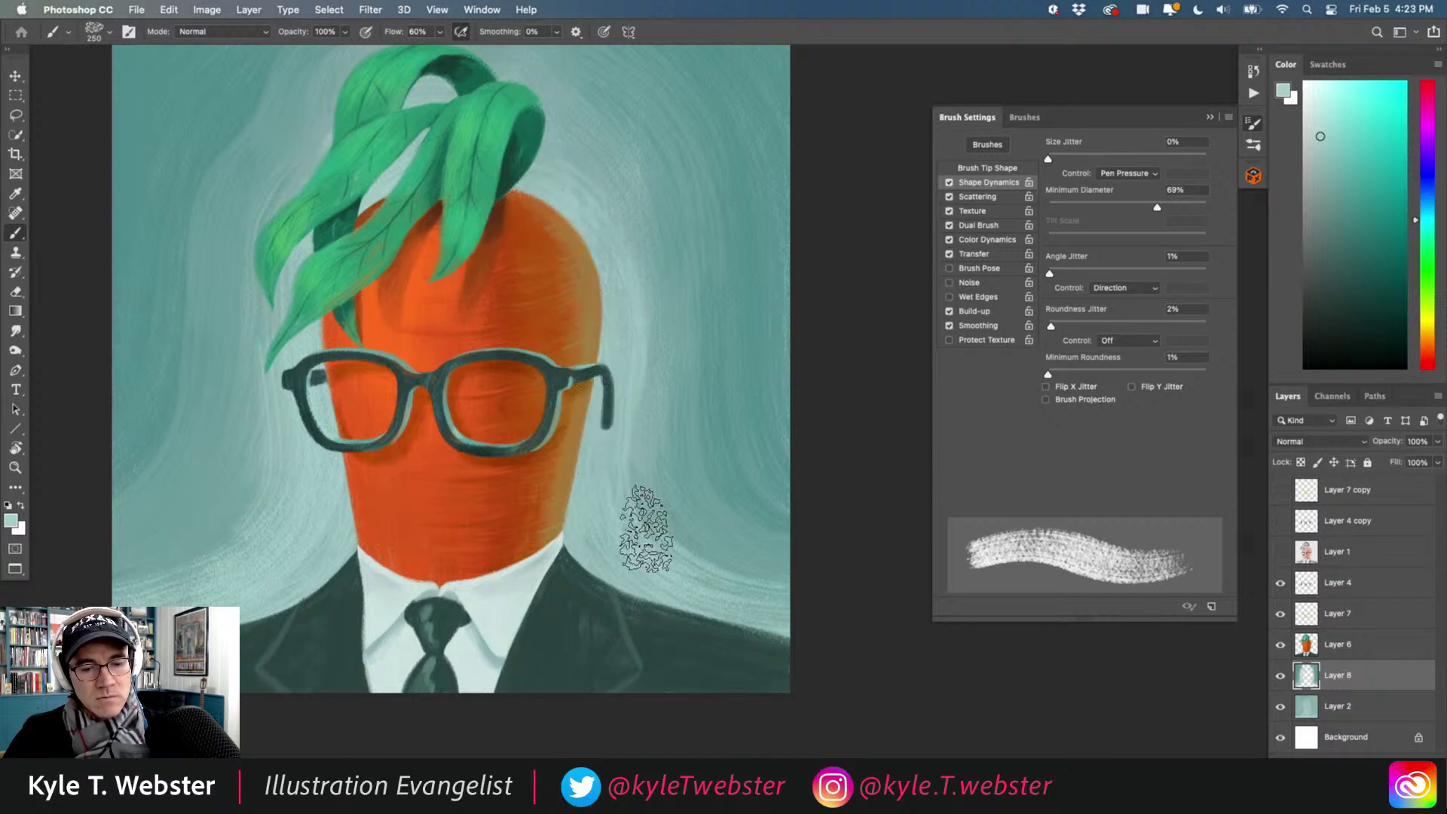
Sample a muted teal from the background just right of the glasses and check the whole illustration.
alt+click(661, 468)
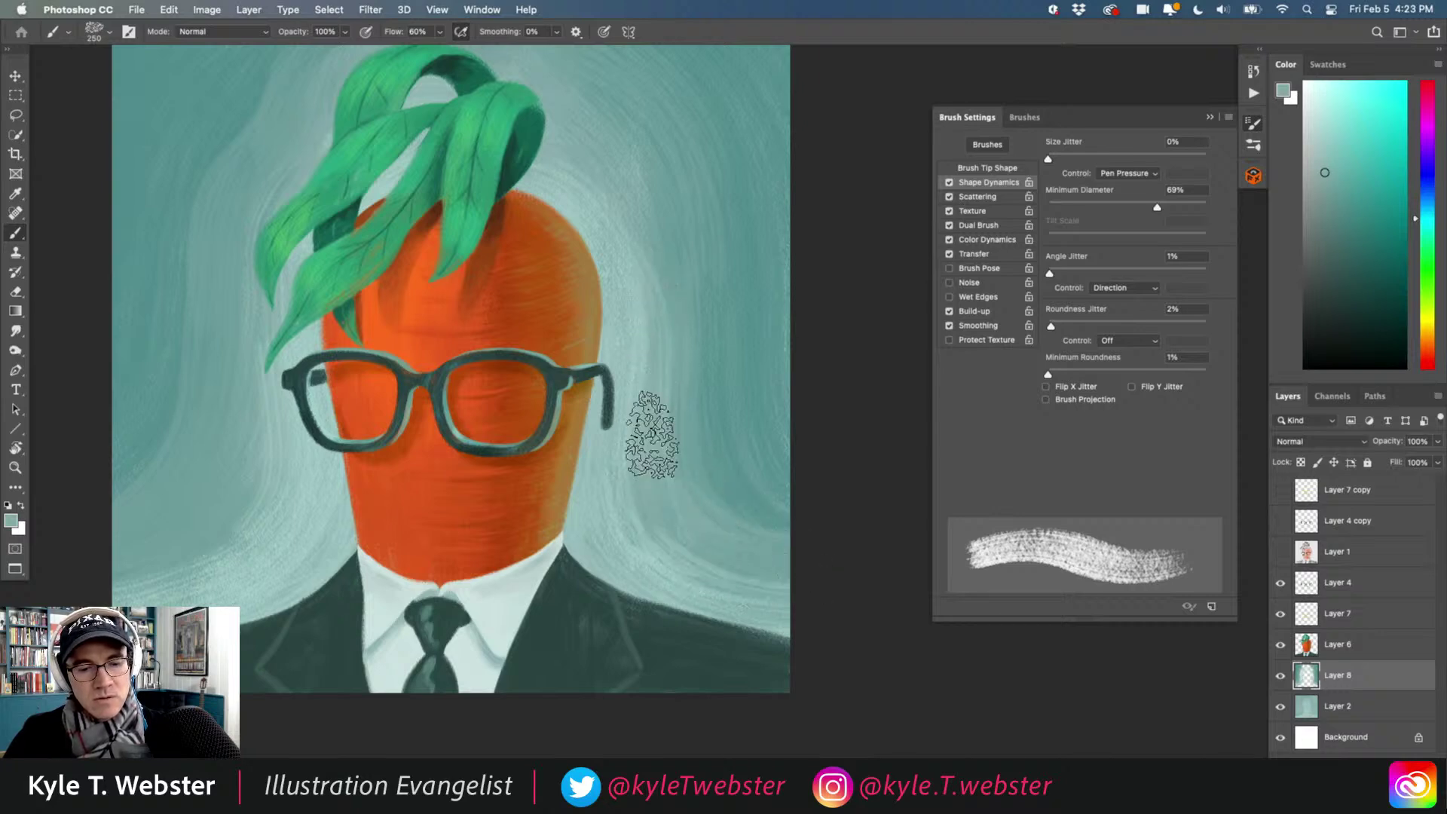
alt+click(403, 436)
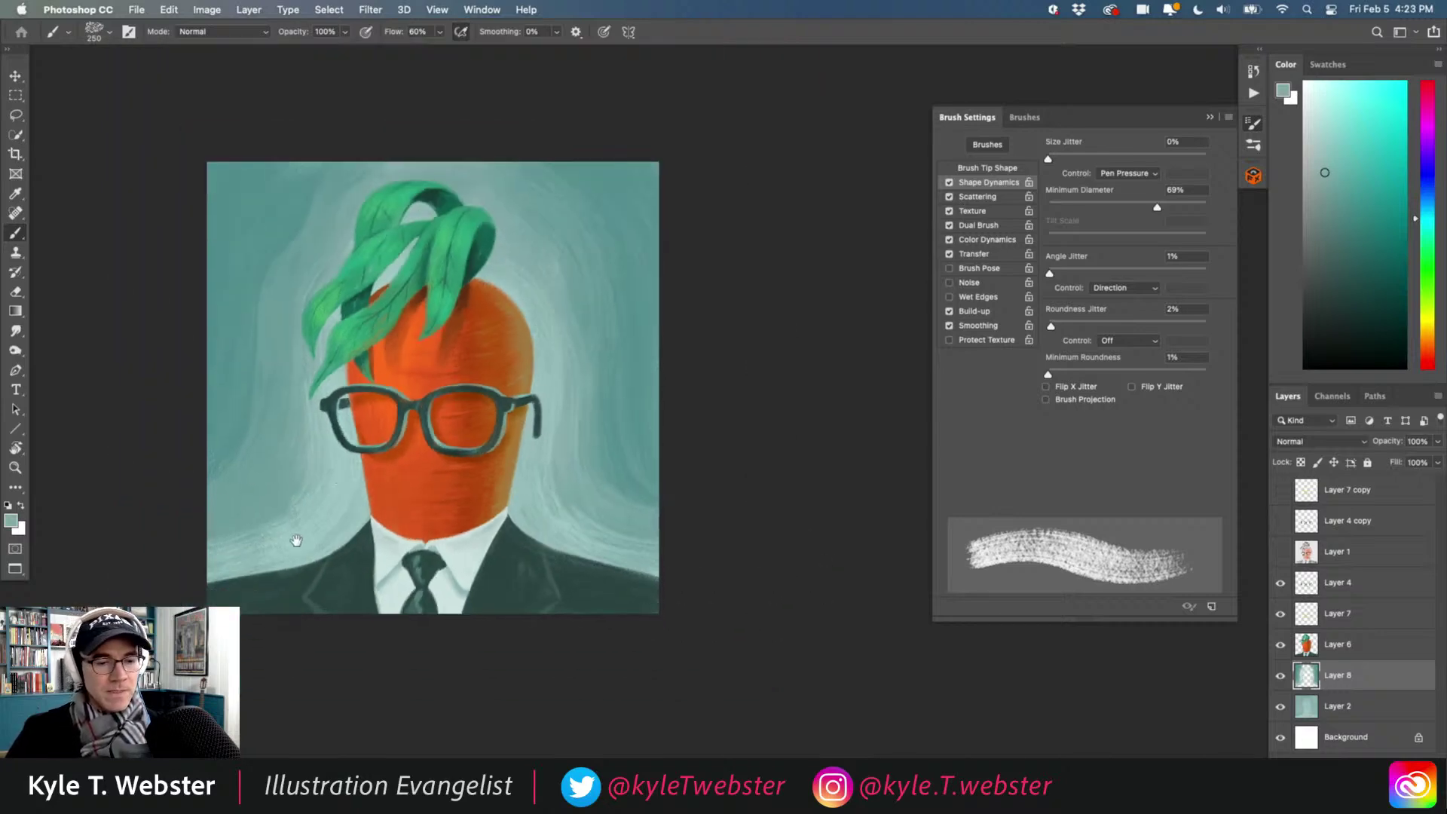
drag(164, 452, 208, 458)
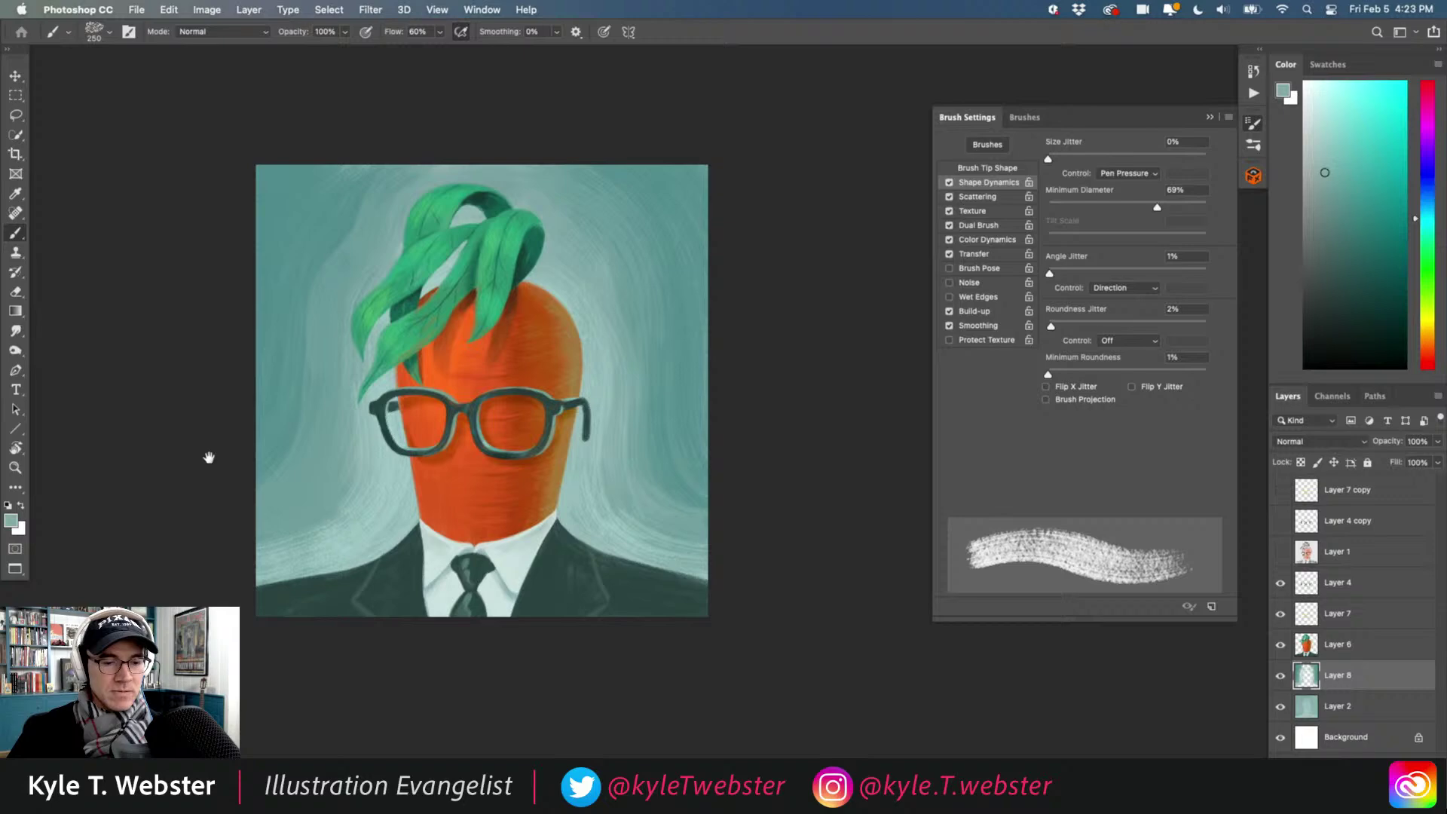
super+click(357, 486)
drag(332, 507, 332, 534)
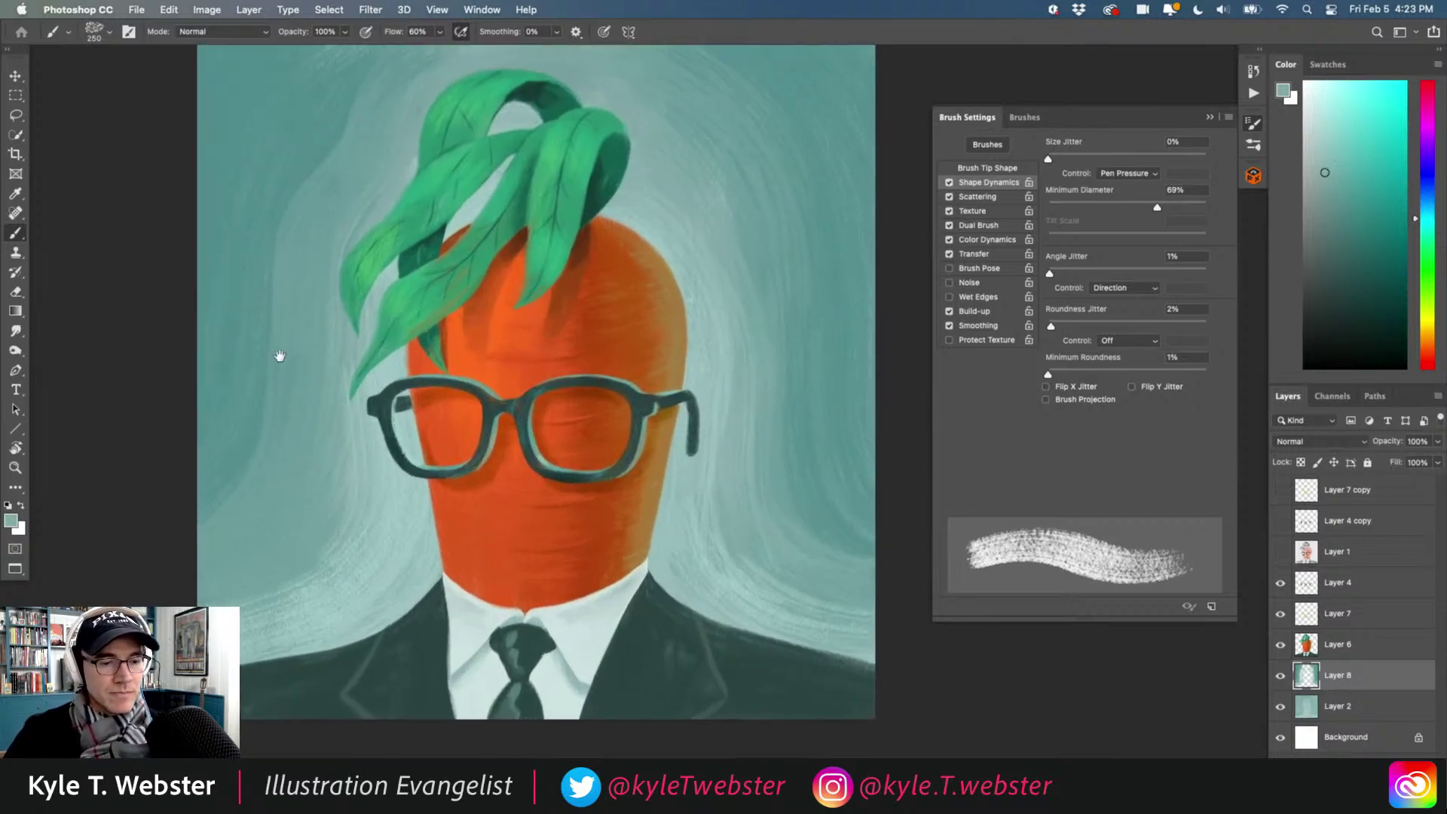
Sample teals from the background and brush dry strokes into the area left of the leaves and above the right shoulder.
drag(279, 356, 309, 475)
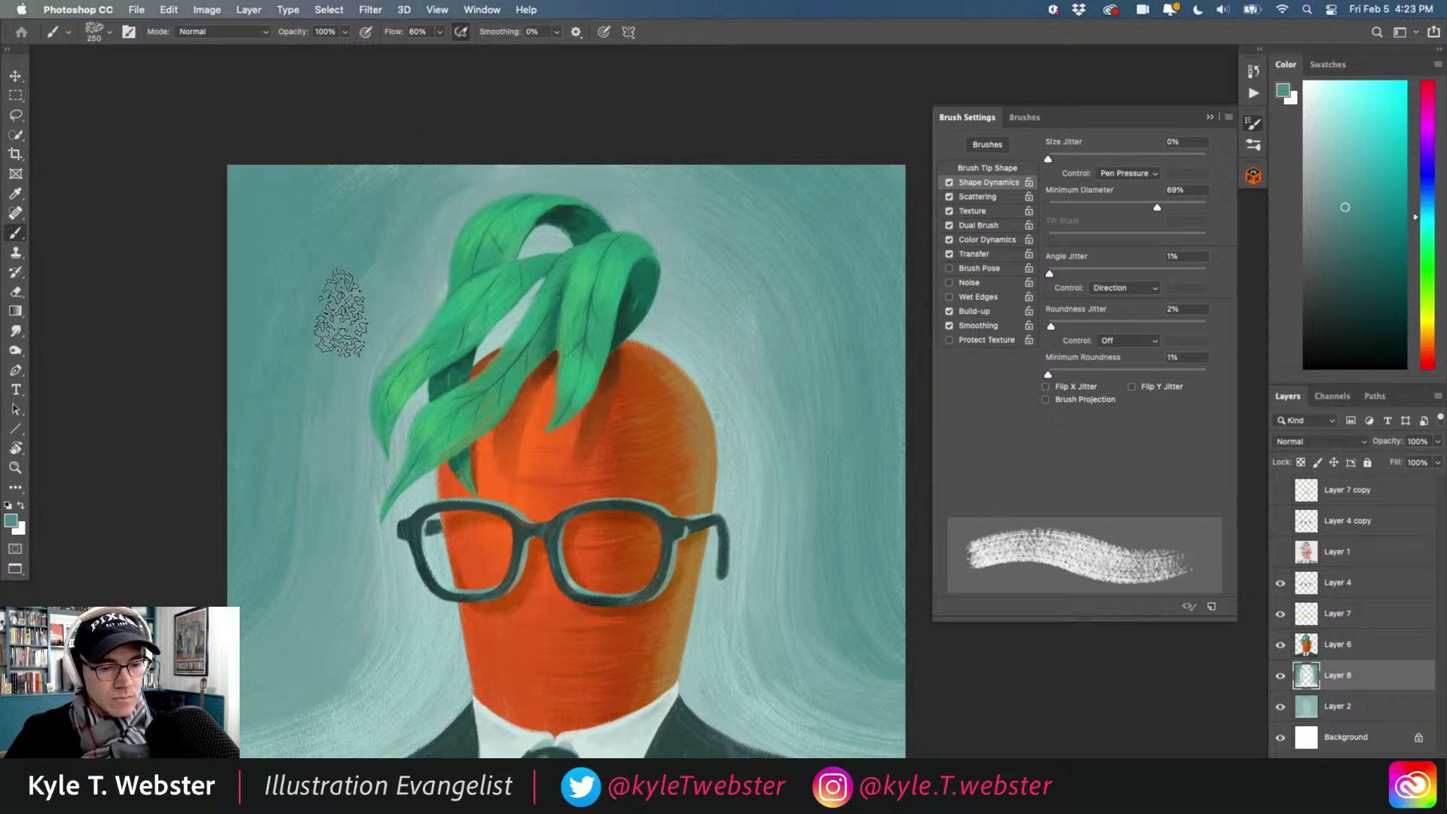
key(super+minus)
drag(233, 528, 298, 492)
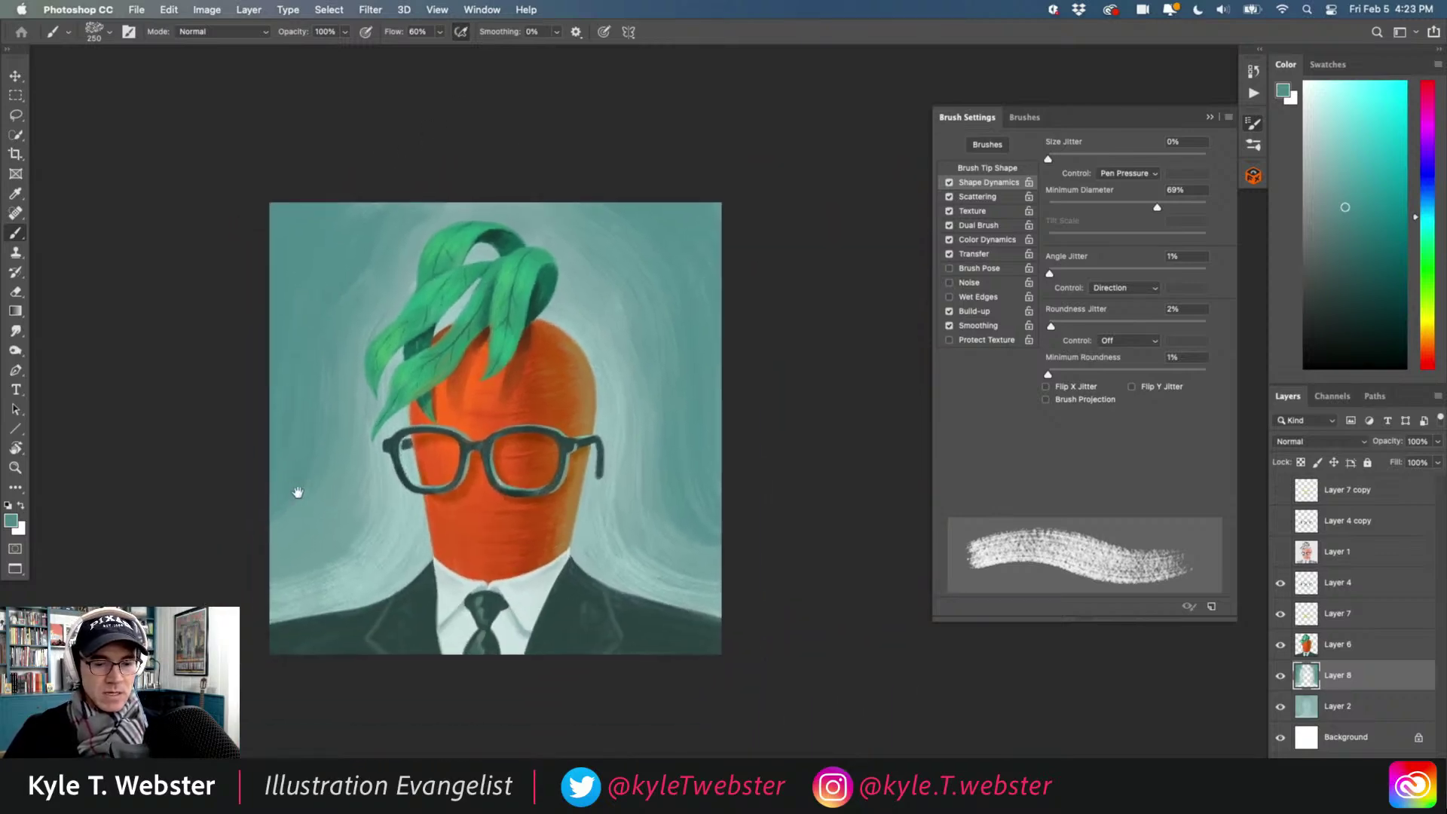
key(super+plus)
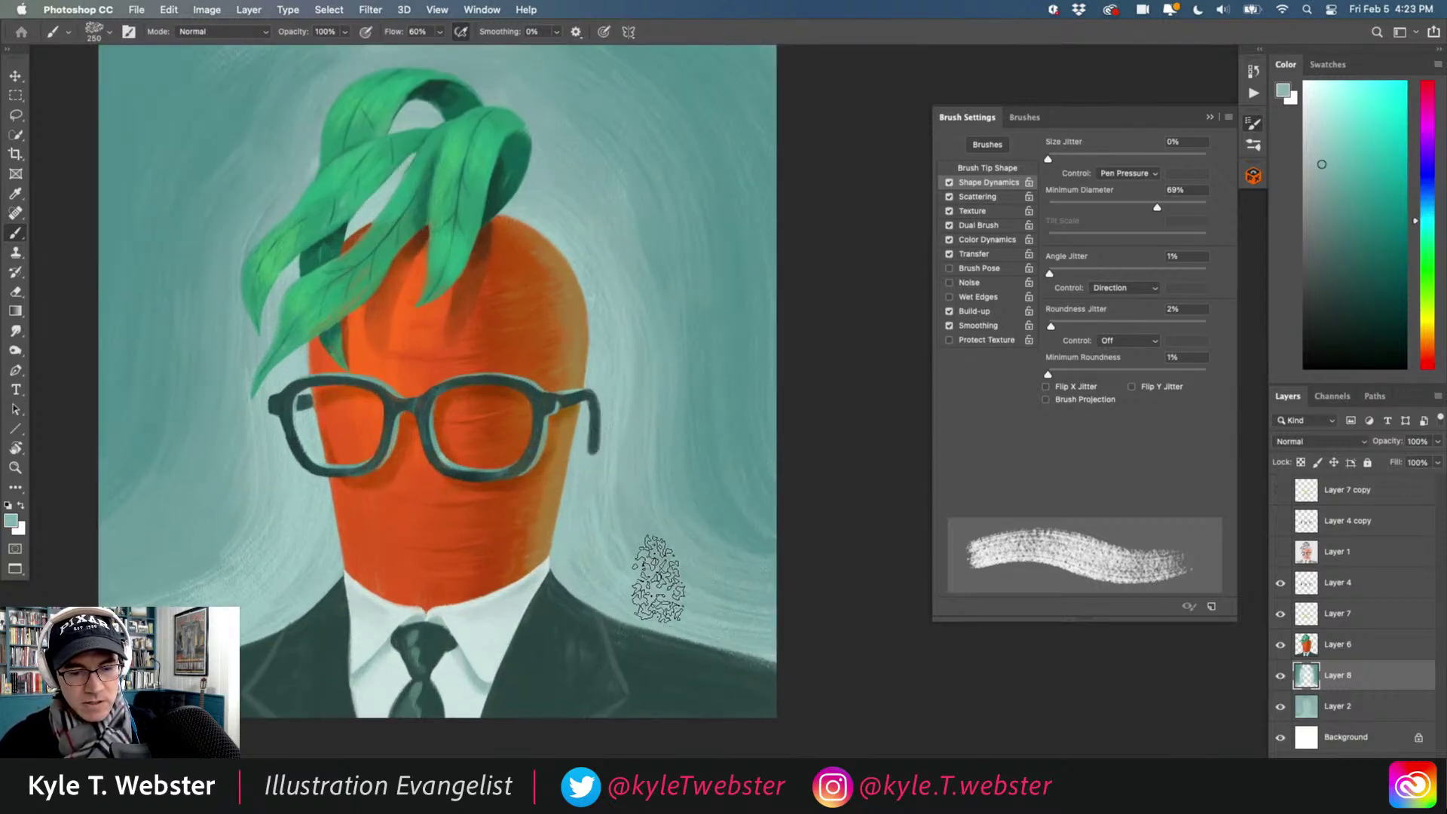
alt+super+click(425, 519)
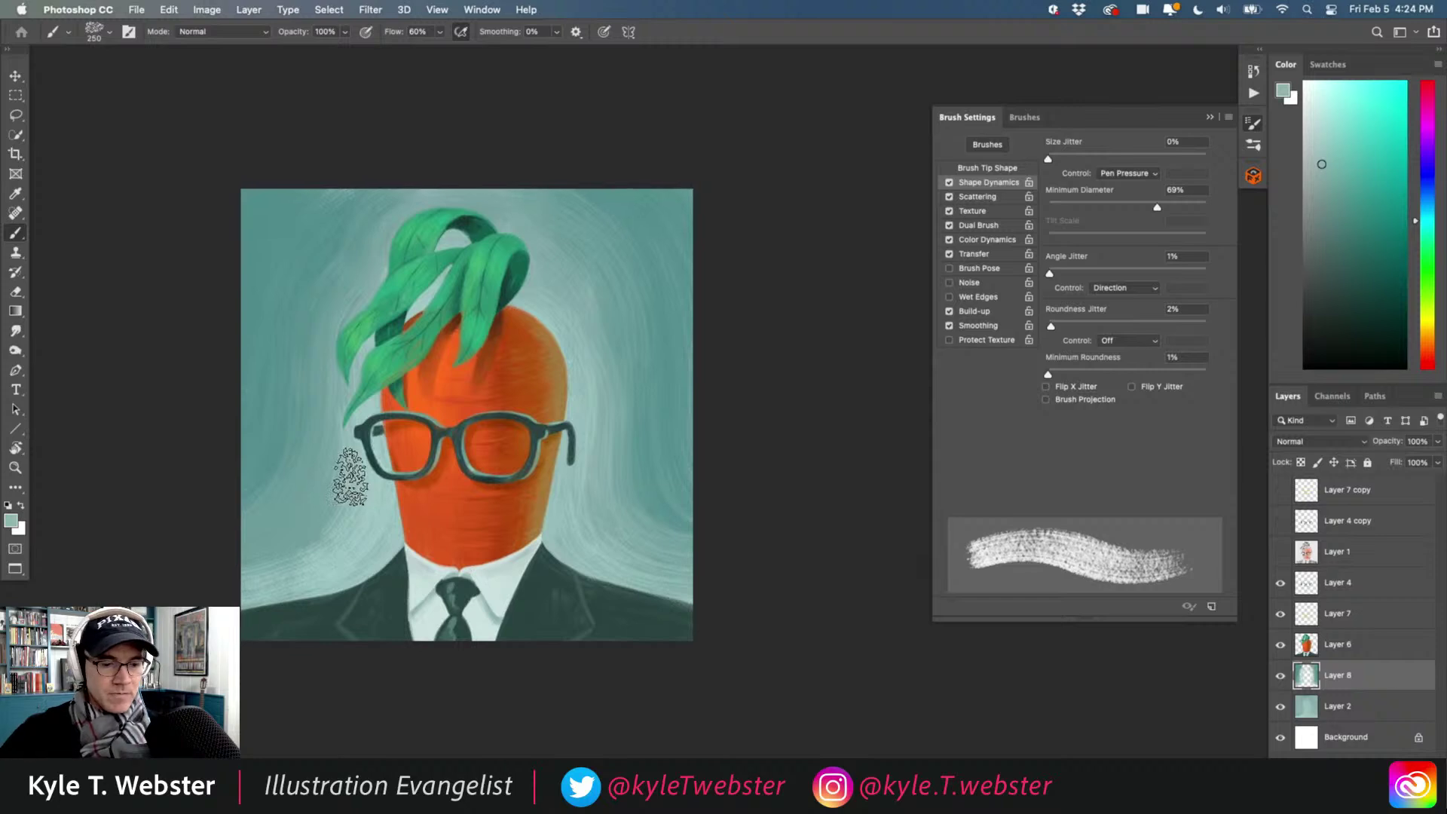
super+click(343, 561)
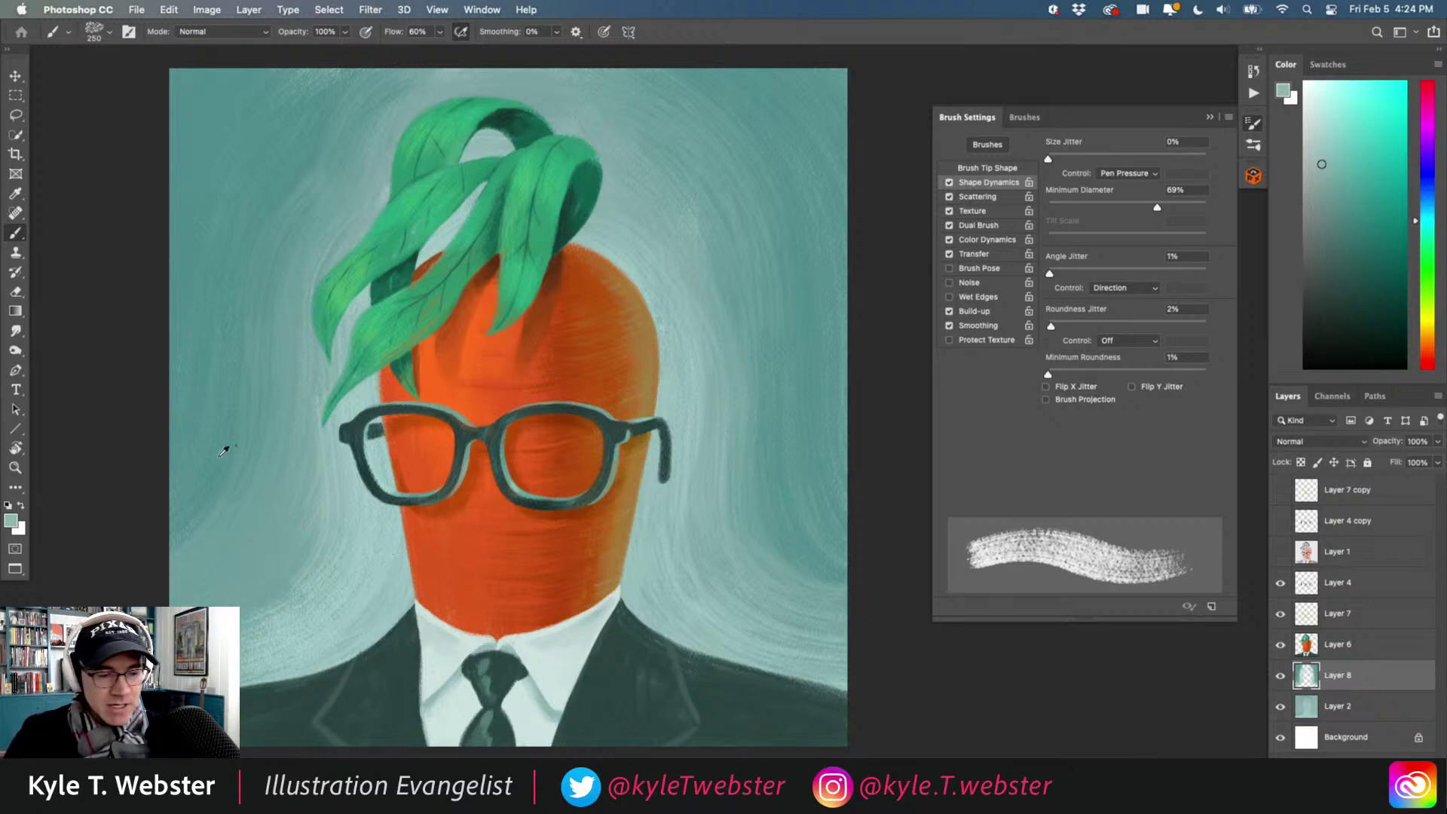
Reduce the brush flow to 30% and blend sampled muted teals into the background on both sides of the carrot.
alt+click(298, 546)
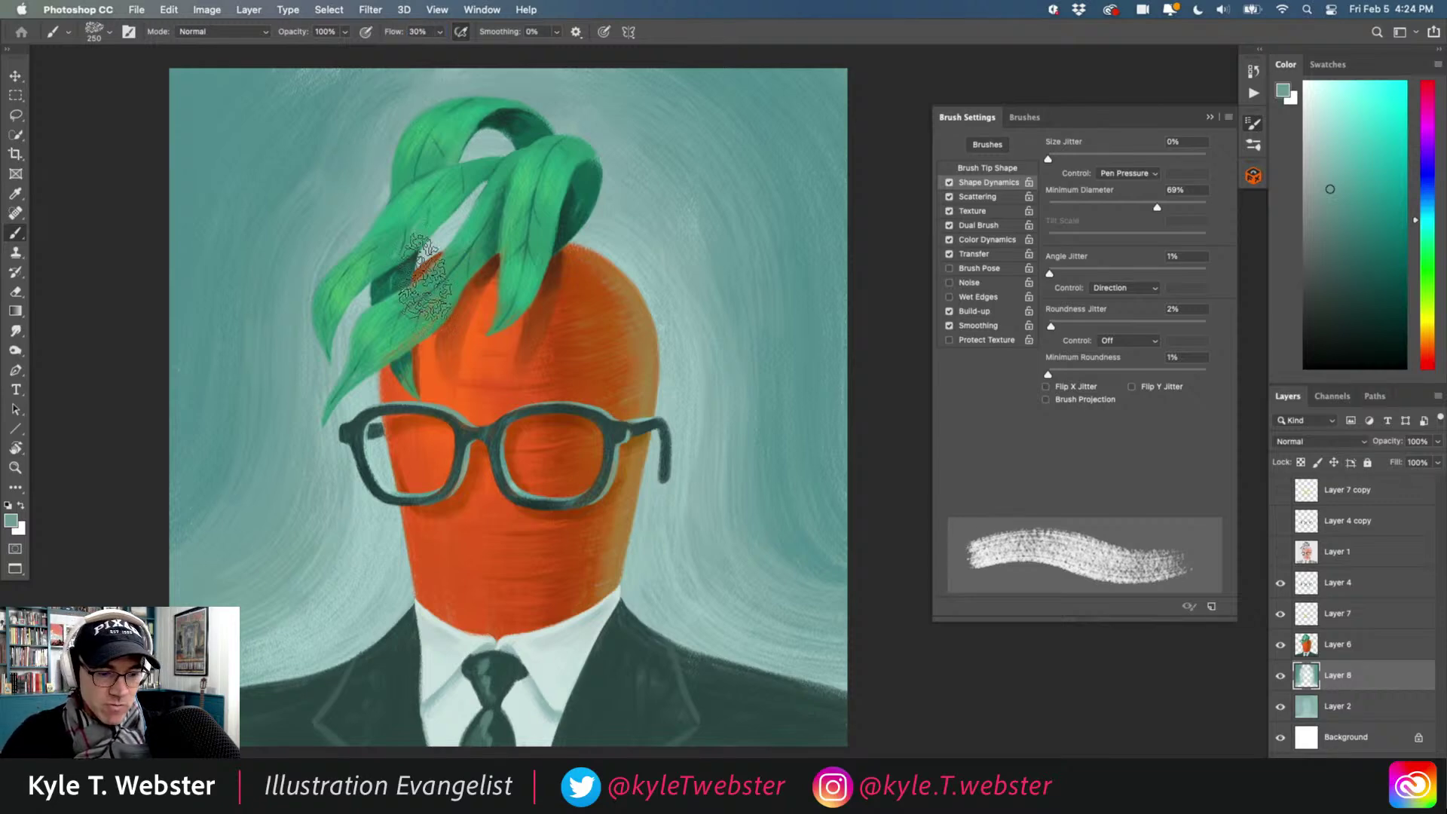
alt+click(350, 483)
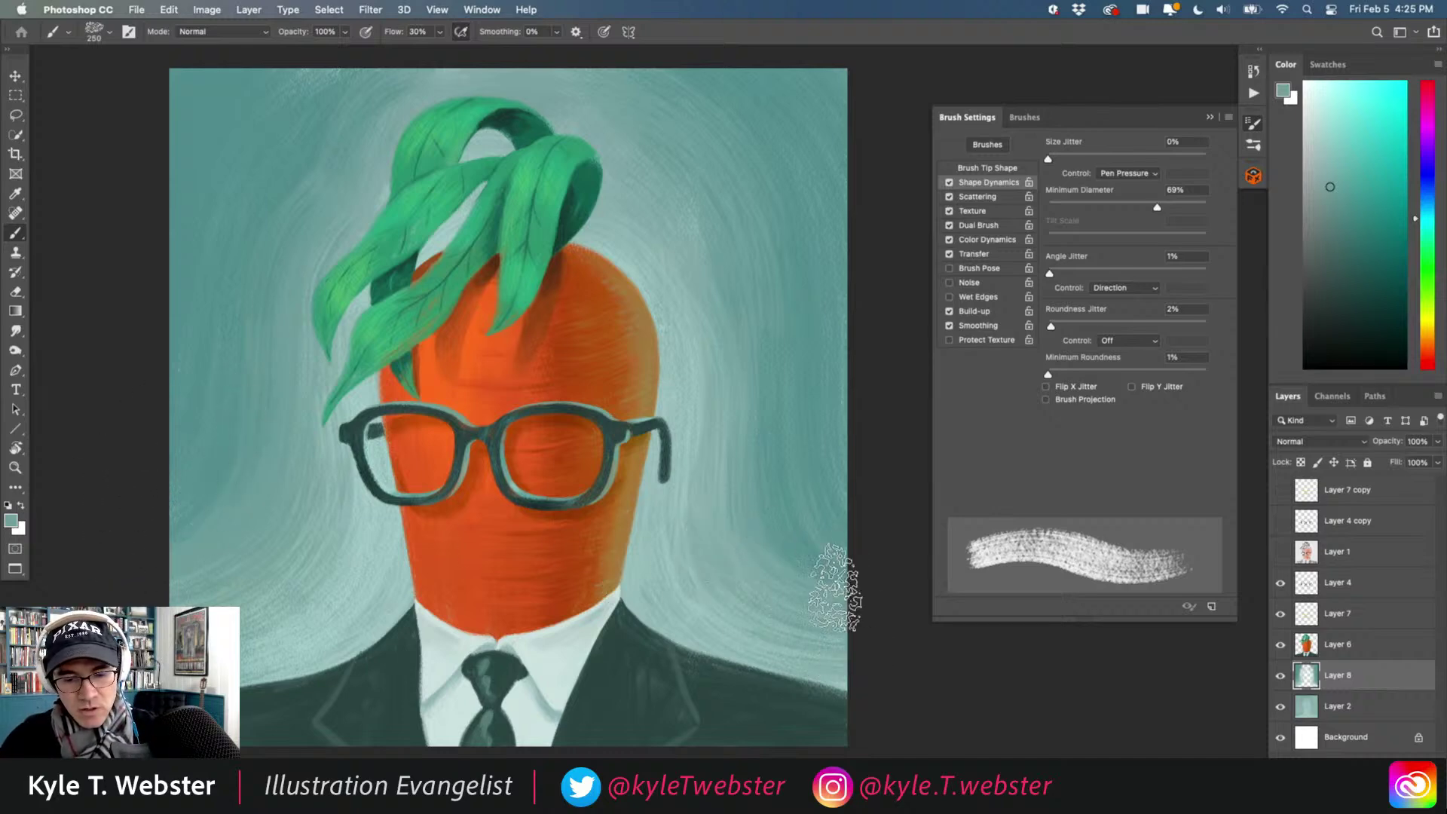
alt+click(670, 551)
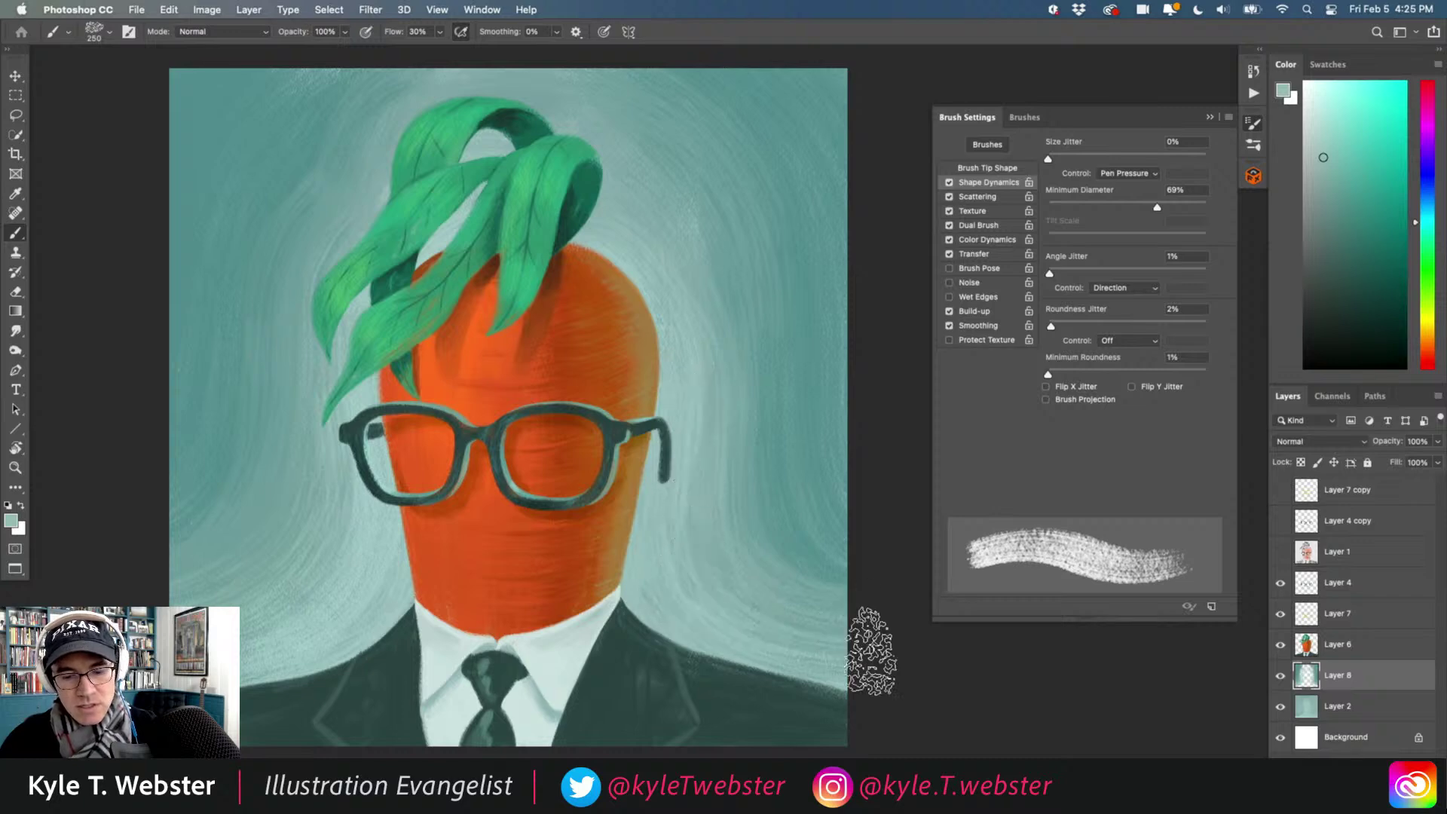
Switch to the Gouache G Wash brush and soften the background texture above both shoulders with sampled teals.
click(1018, 116)
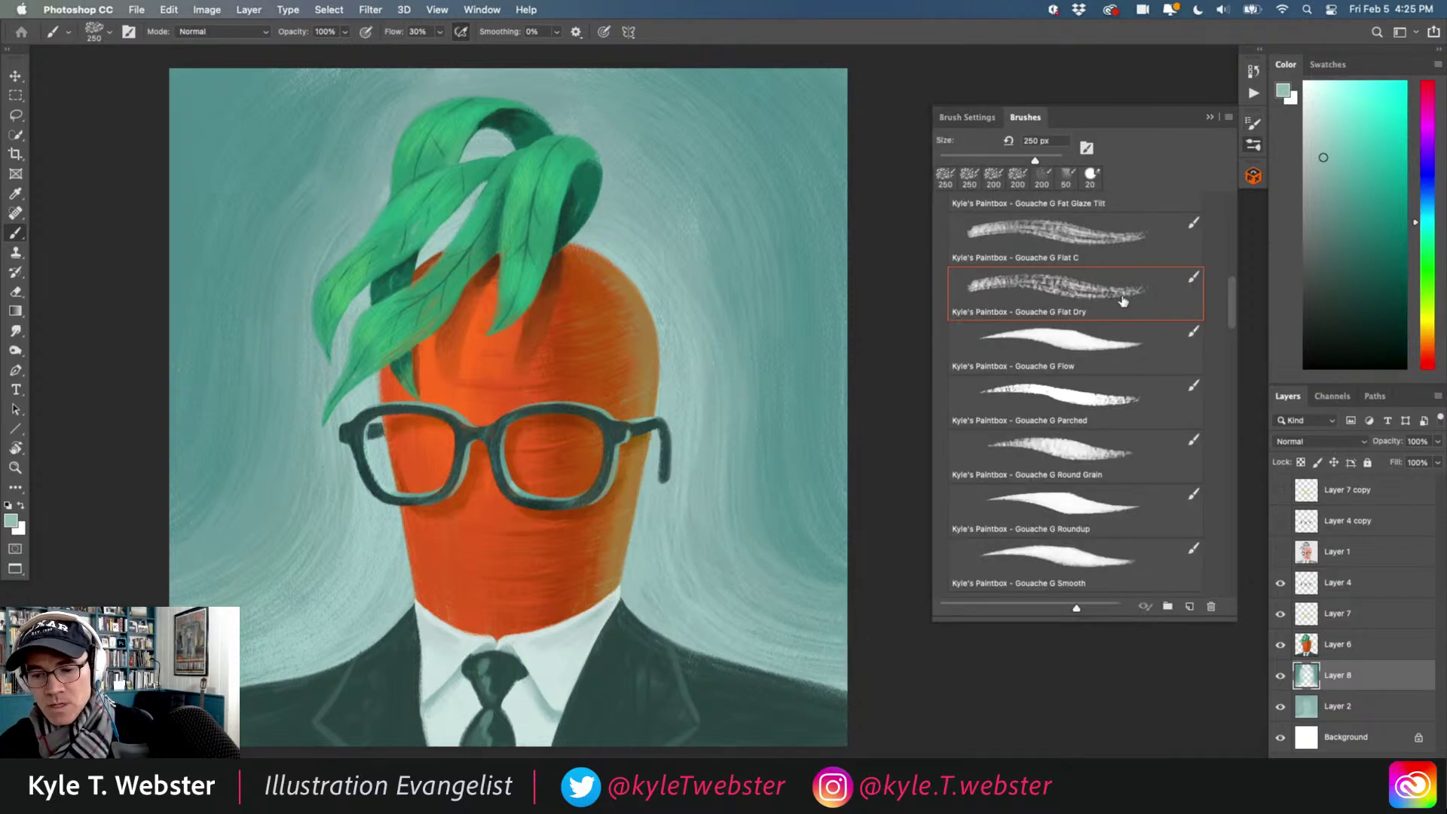
scroll(1123, 302, down, 10)
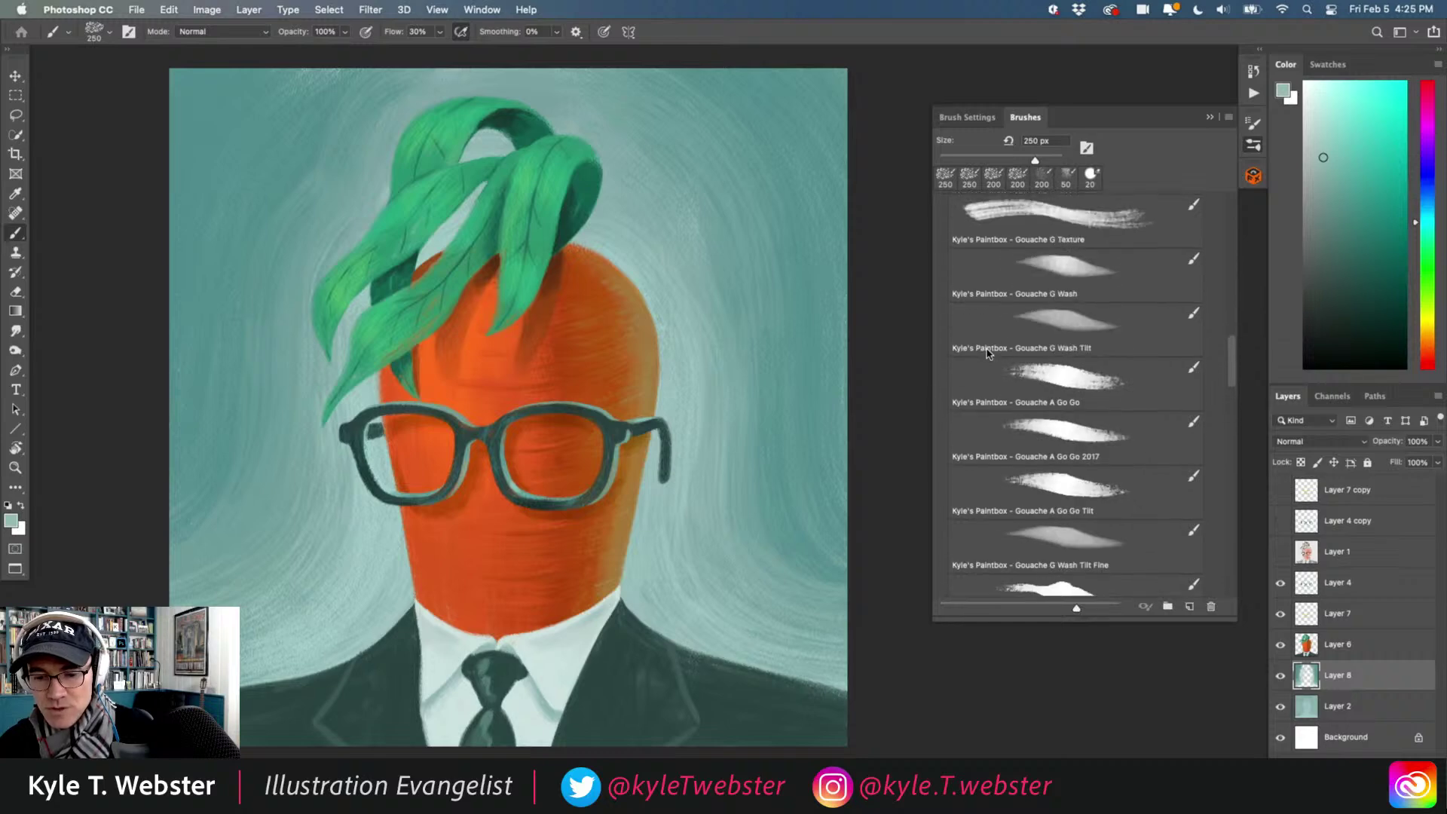
click(1058, 262)
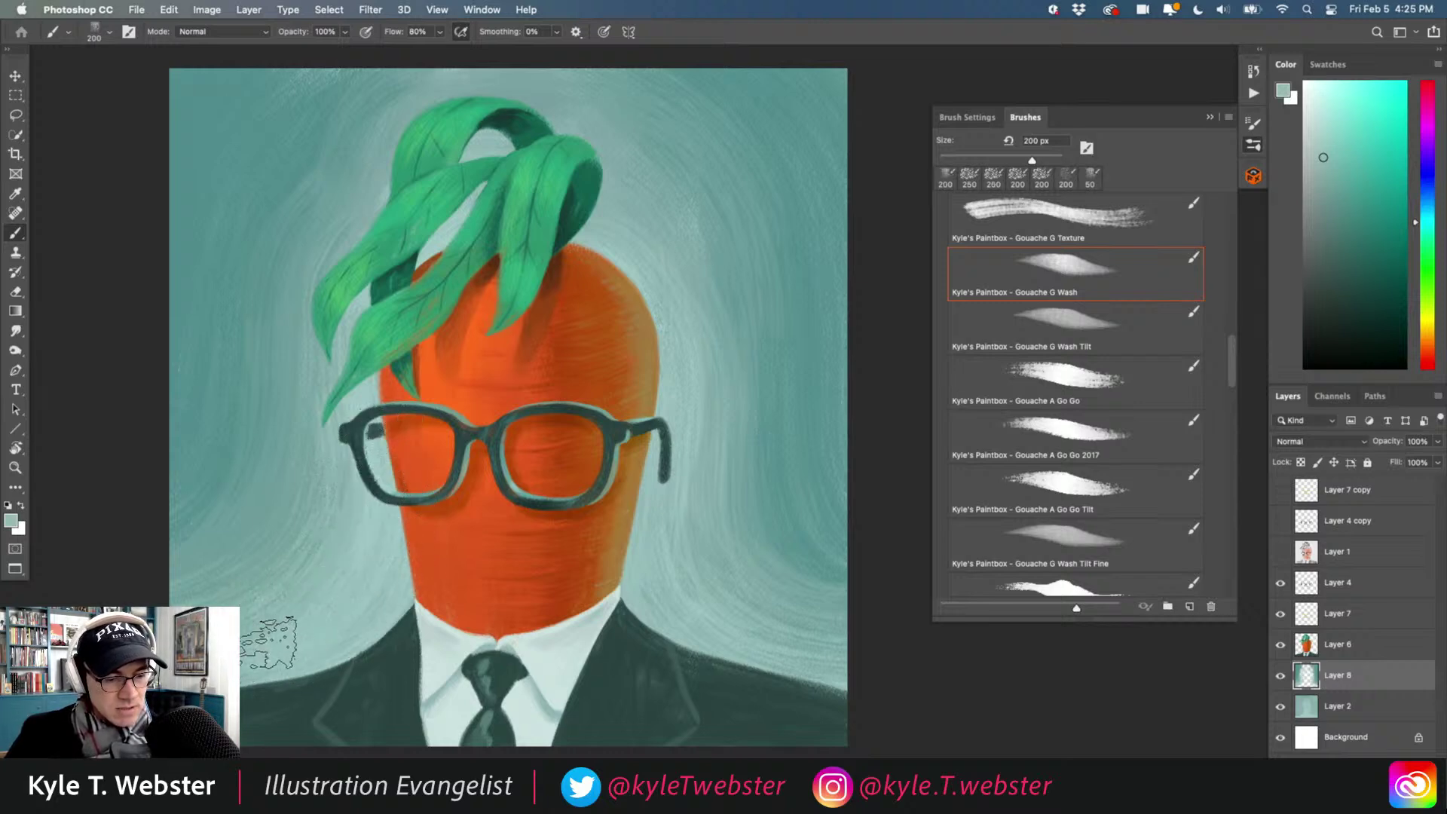
scroll(260, 576, up, 2)
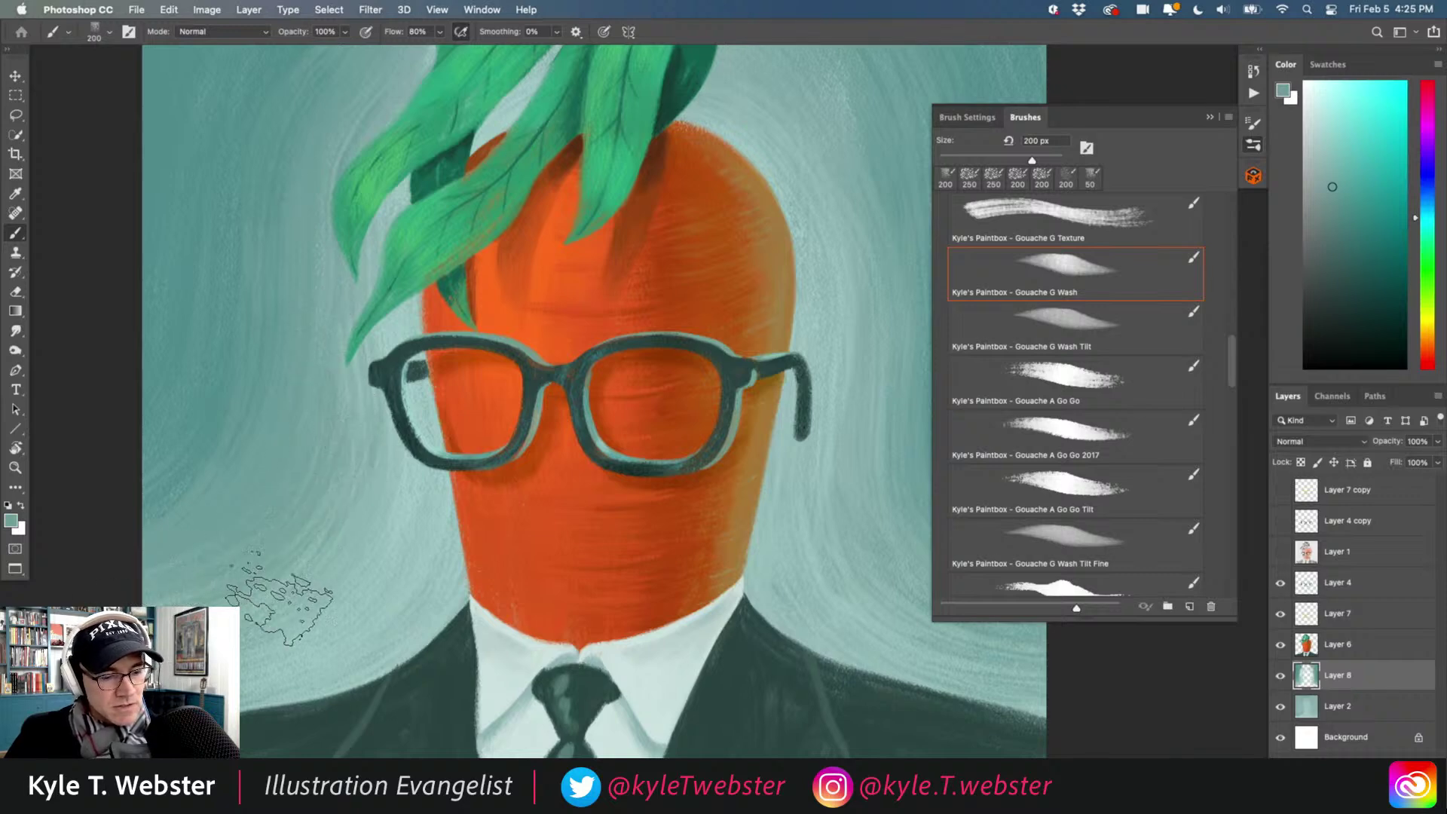
drag(395, 402, 94, 403)
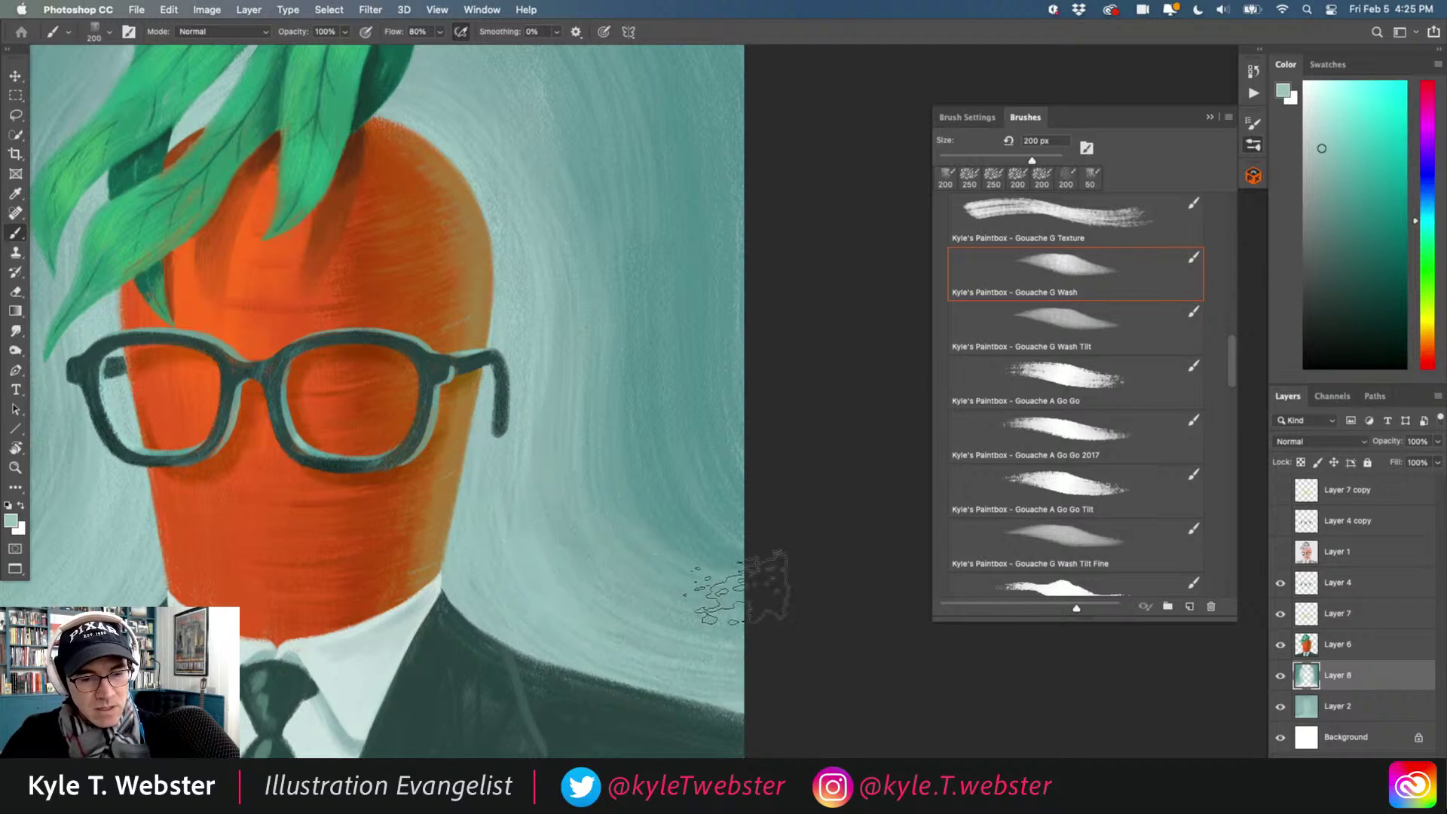
scroll(550, 452, up, 3)
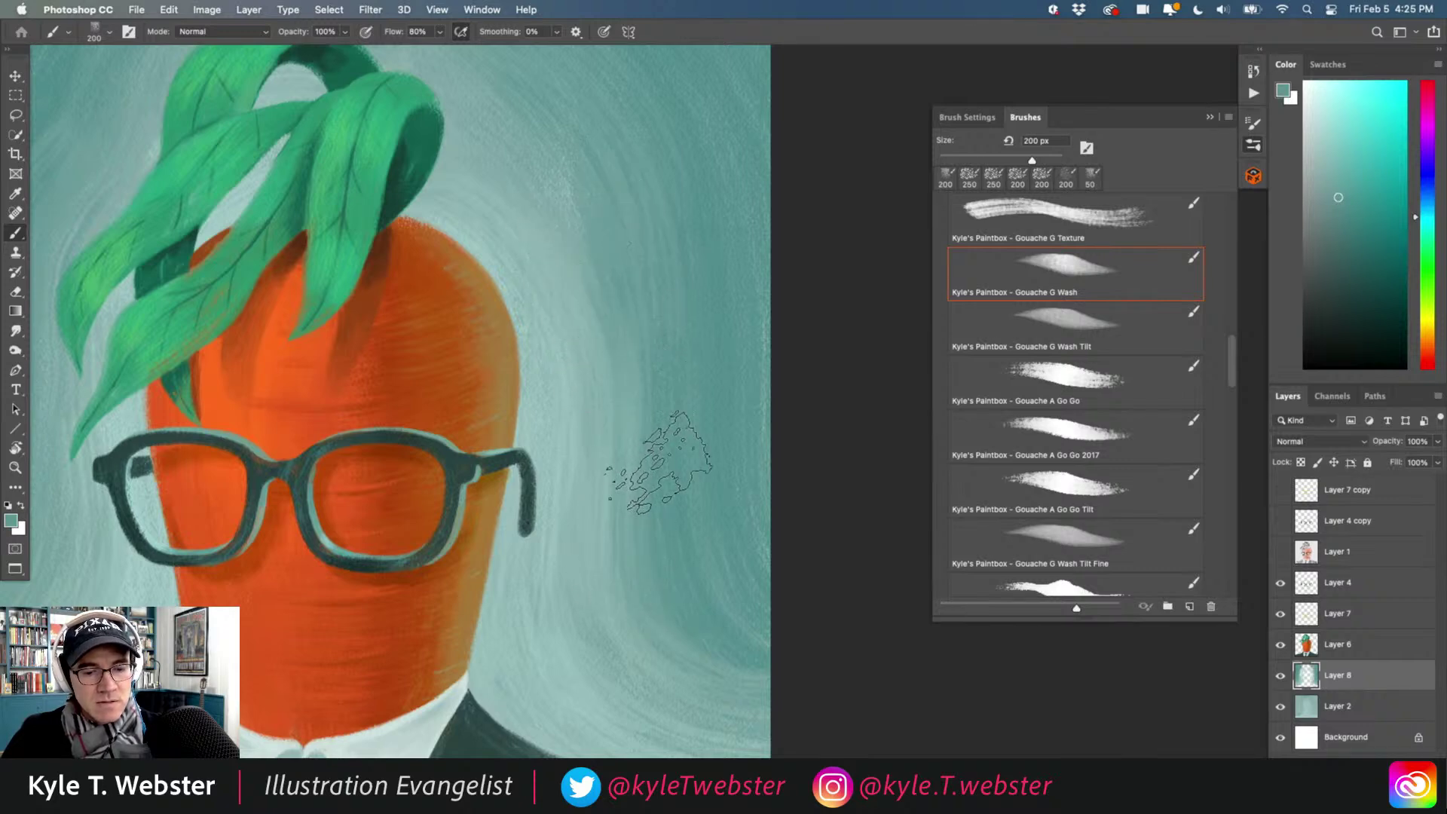
Sample mid teals and brush Gouache G Wash strokes over the background right of the carrot, reviewing the whole illustration.
alt+click(667, 450)
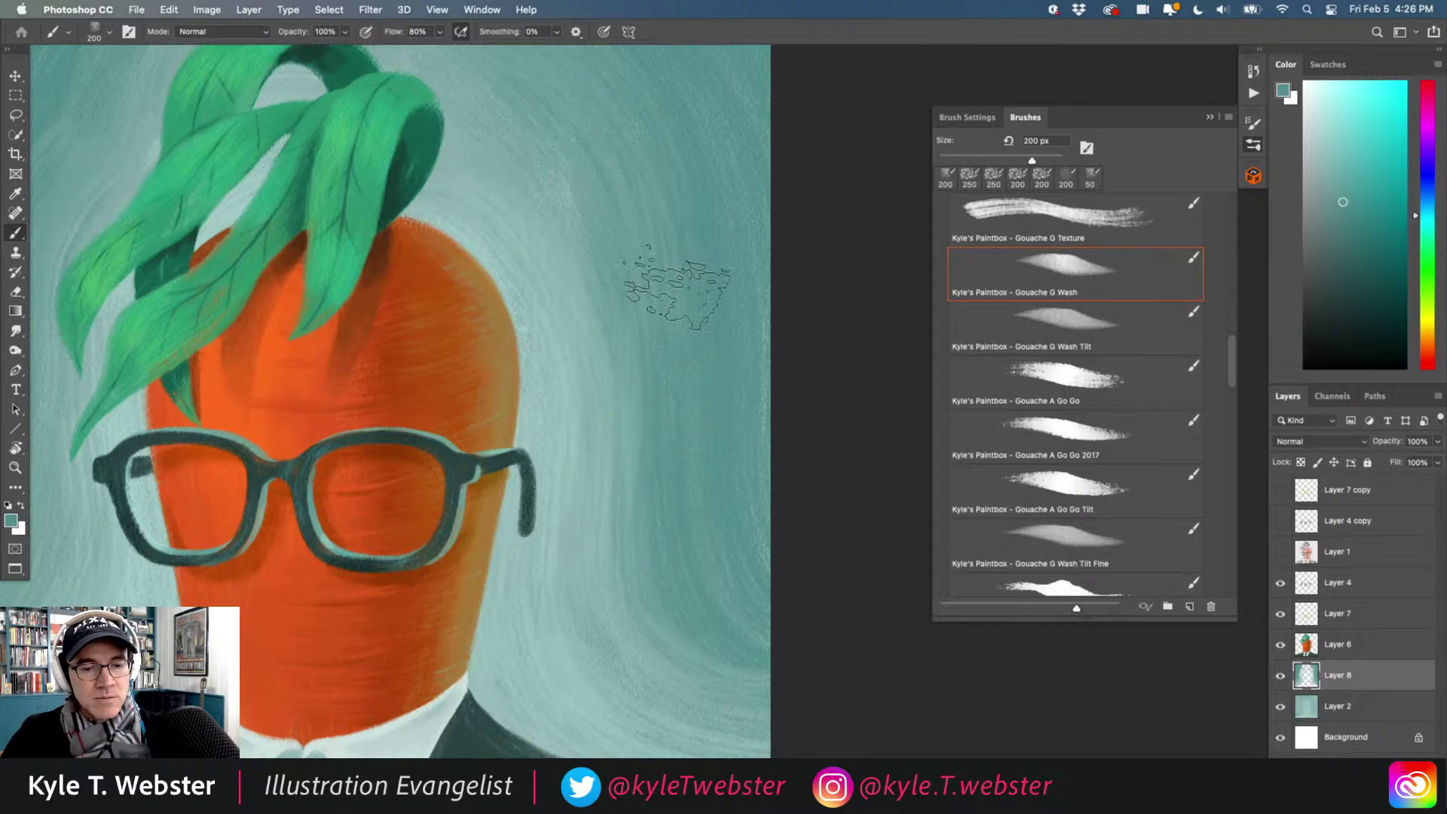
scroll(641, 98, down, 5)
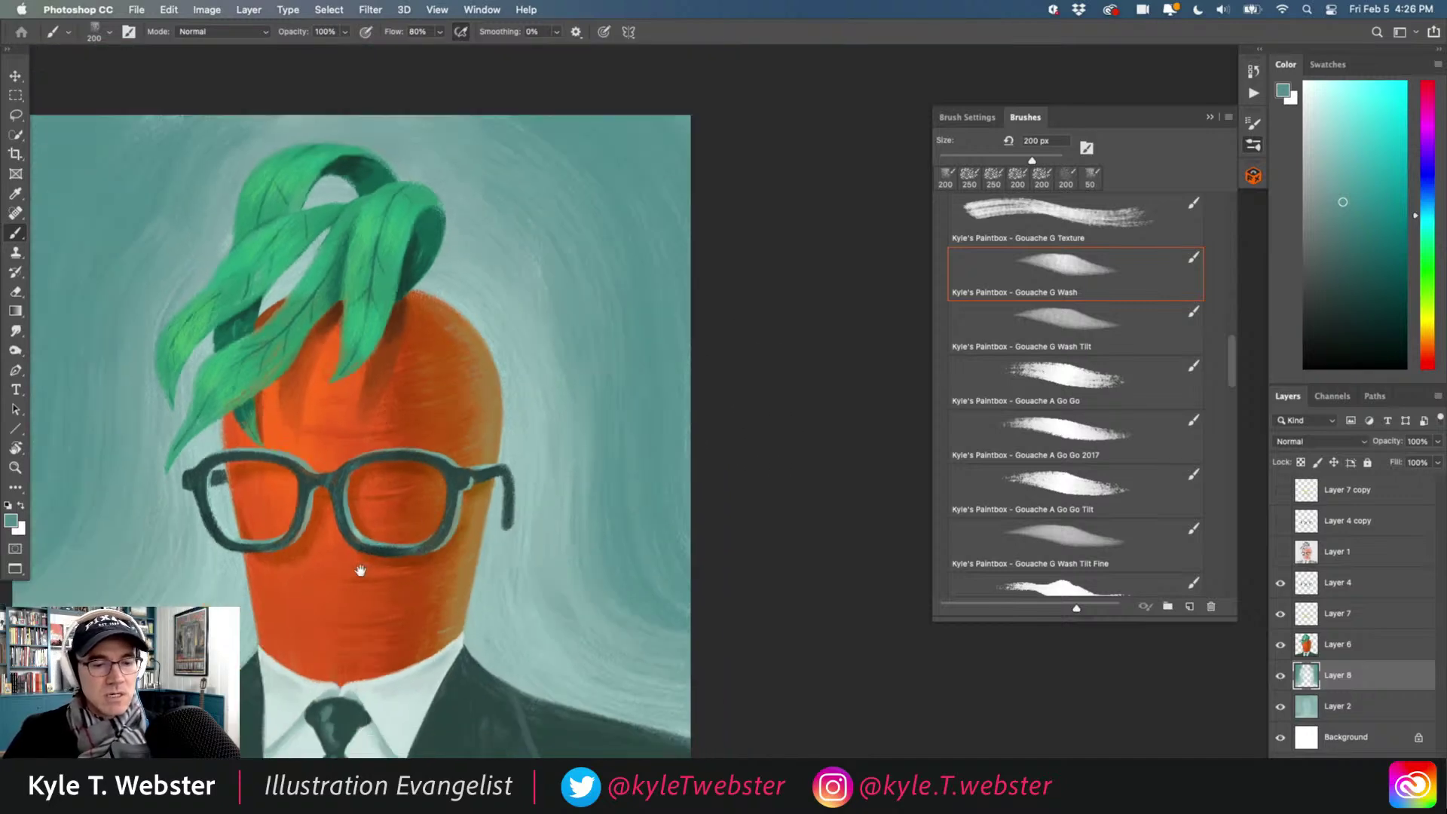
scroll(533, 410, up, 5)
alt+click(697, 445)
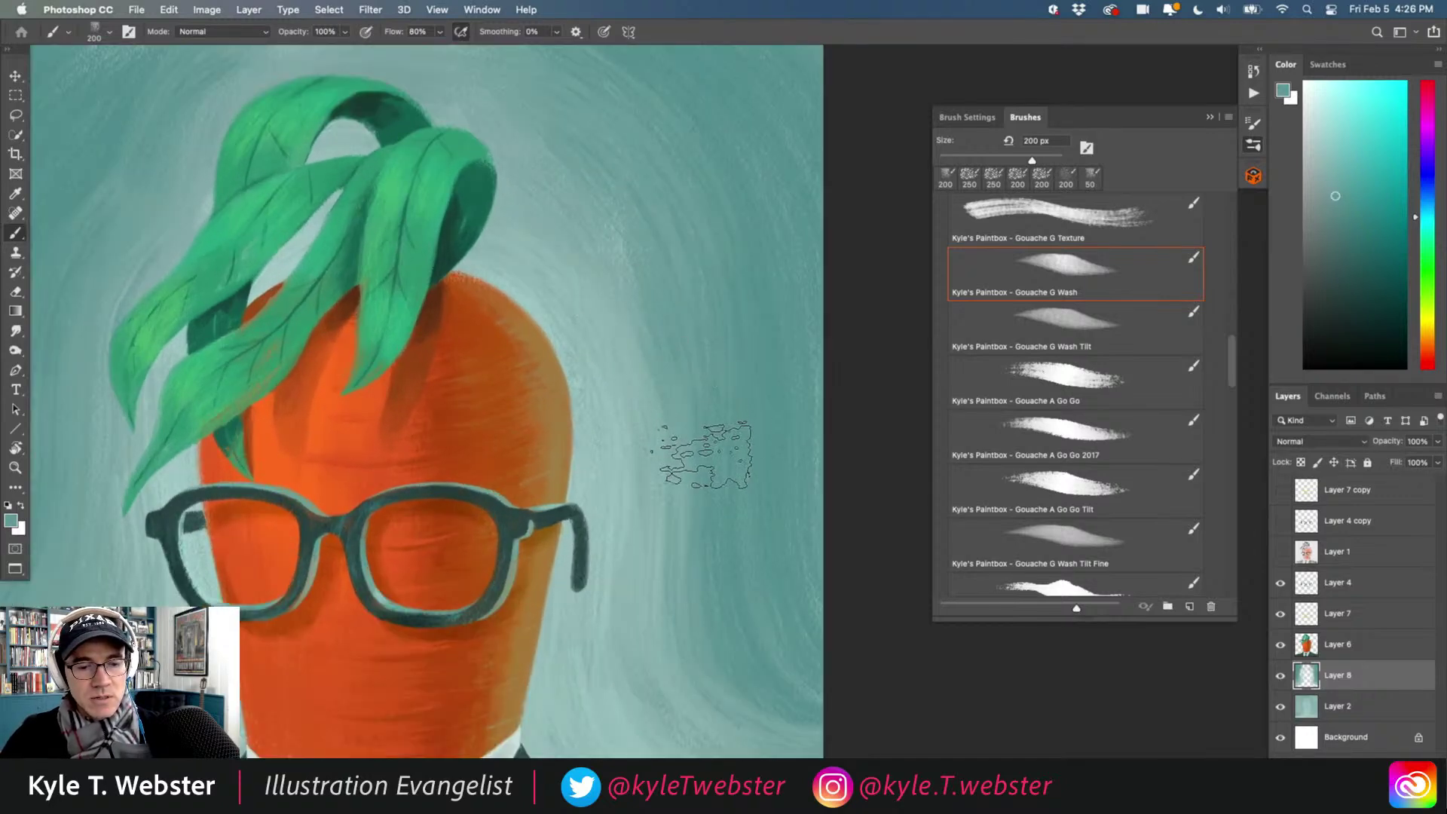
scroll(545, 198, up, 3)
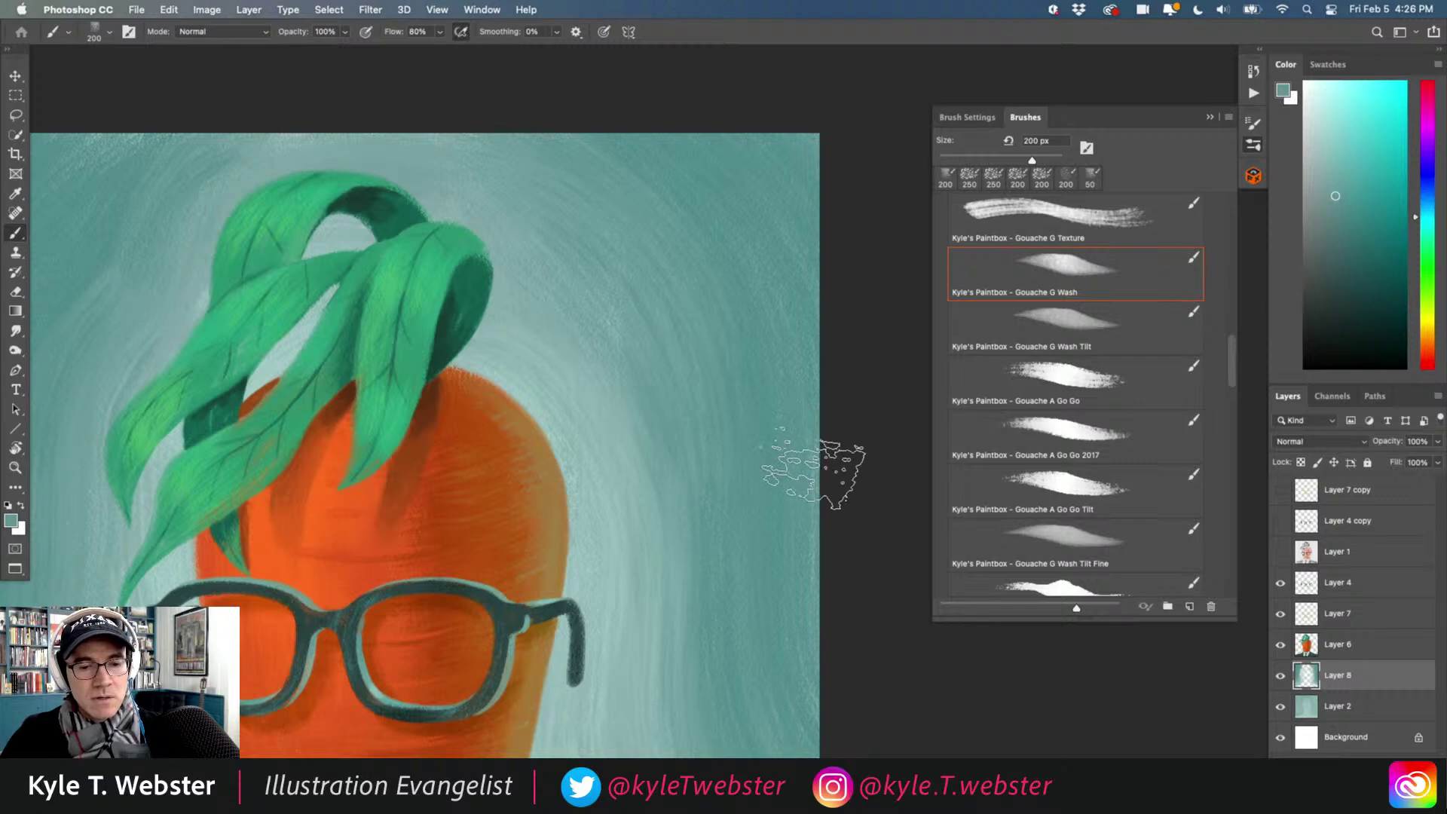
alt+click(459, 520)
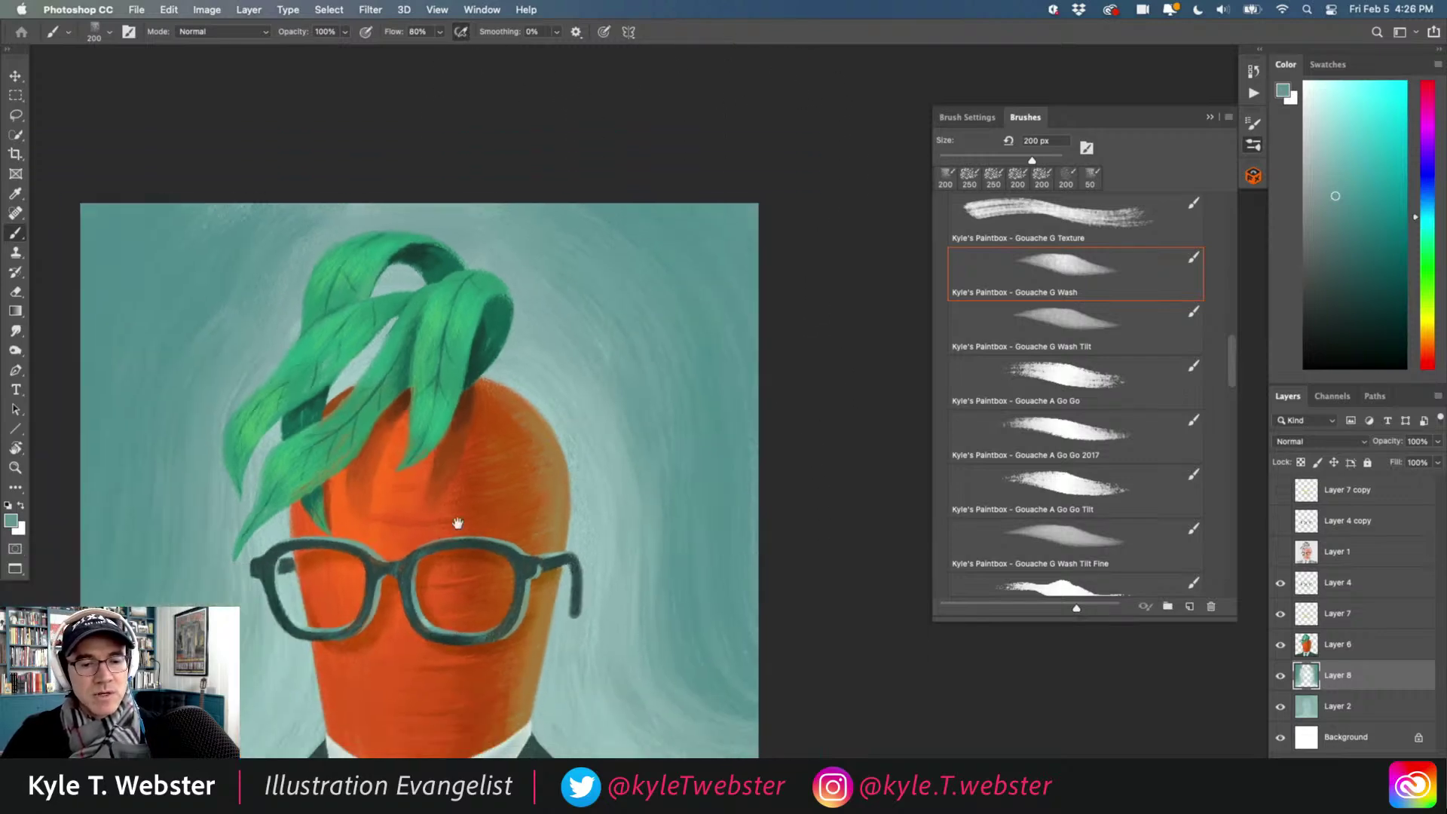
alt+click(373, 548)
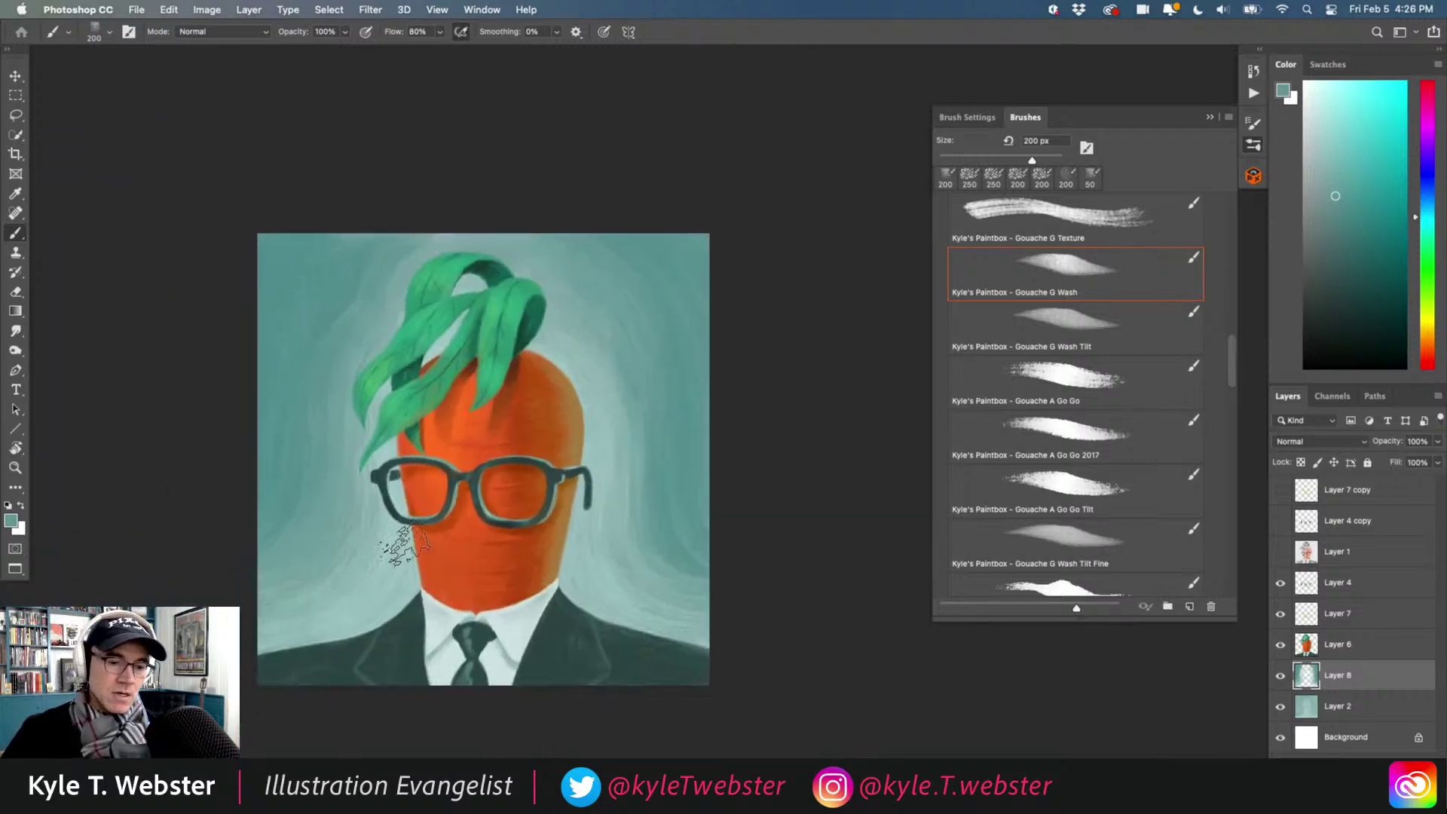
ctrl+click(435, 565)
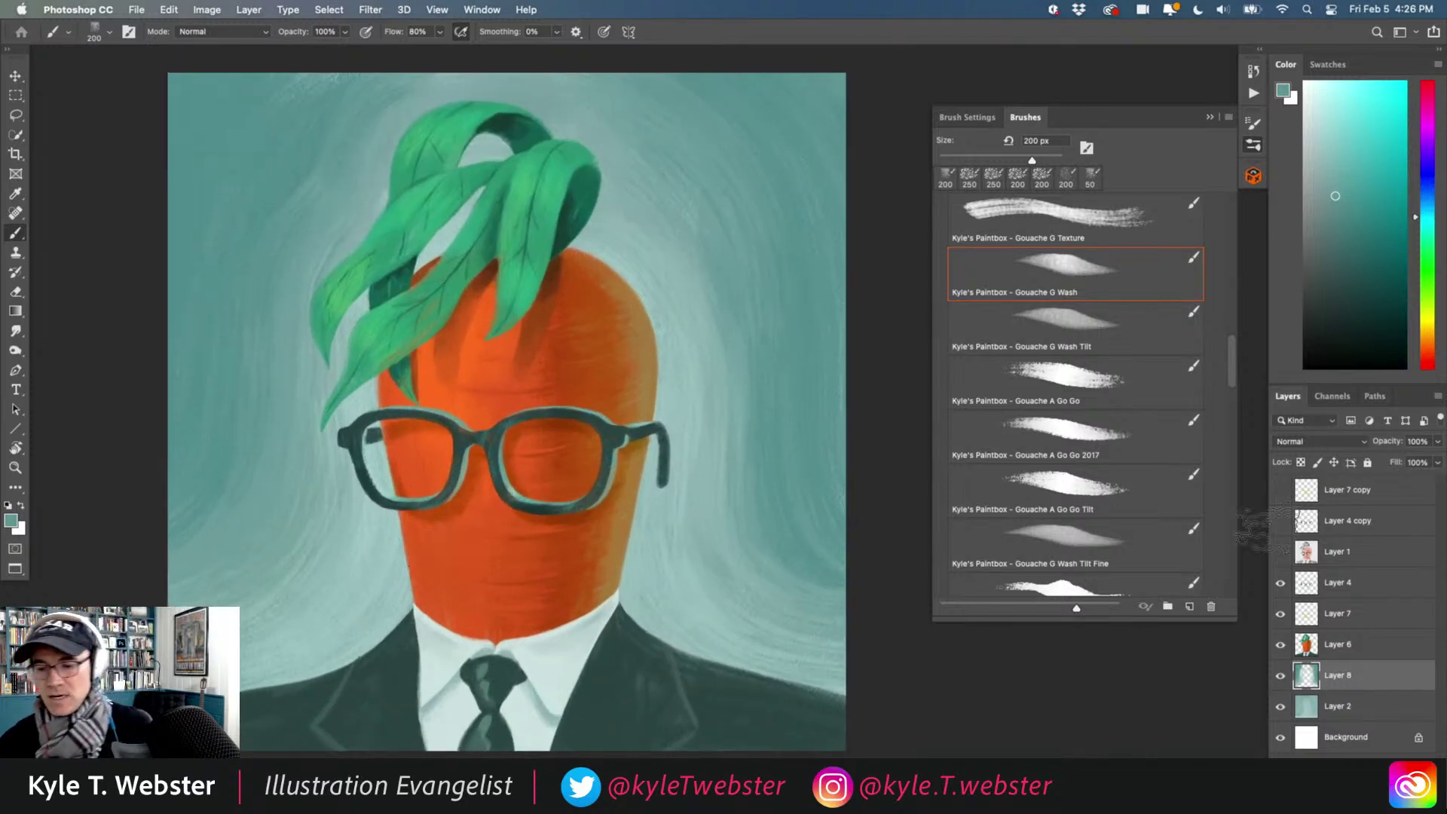
Add a new layer at the top of the stack and choose the Watercolor Fill brush from the megapack Paintbox set.
click(1312, 491)
key(ctrl+shift+alt+n)
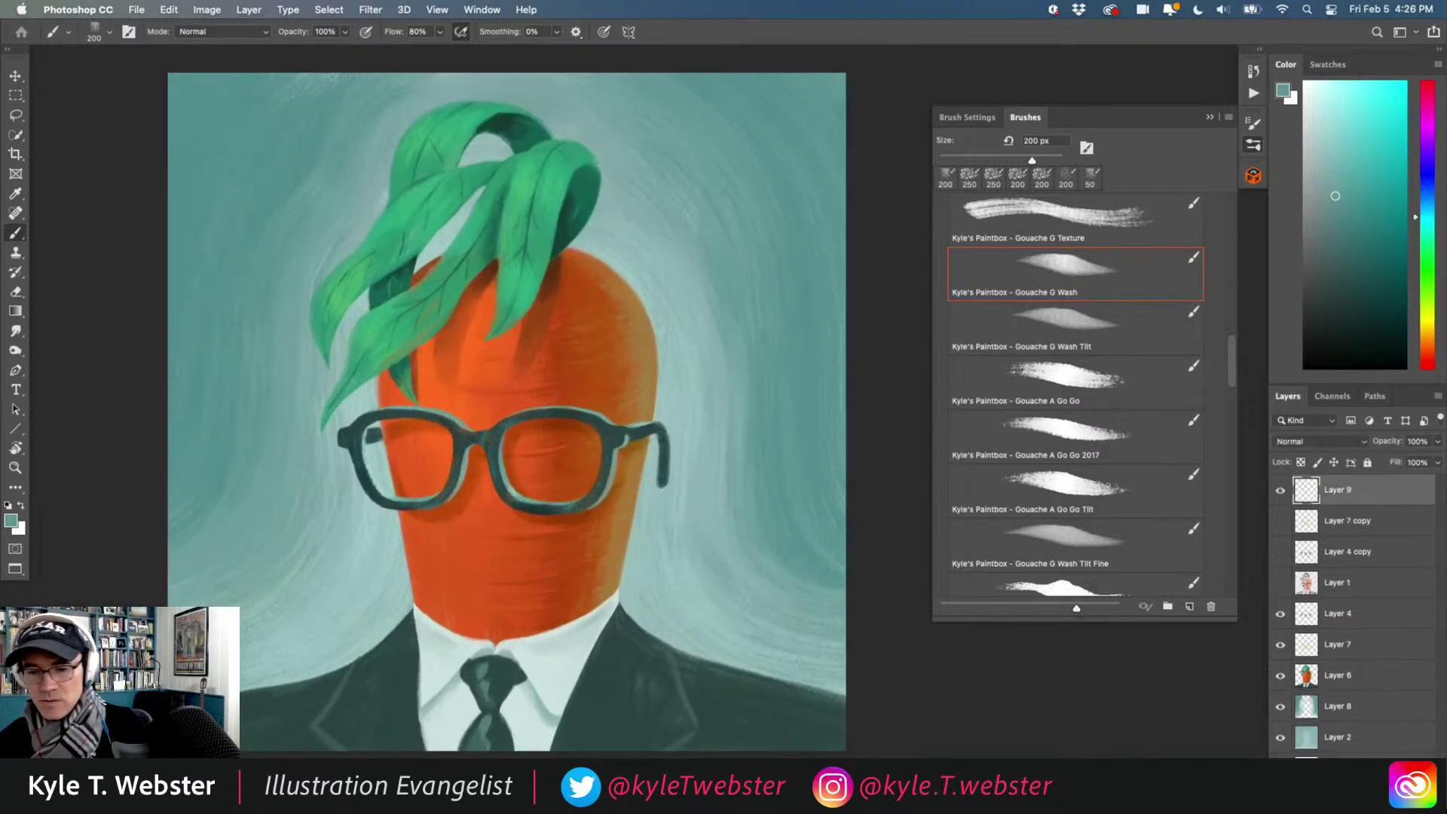
drag(1231, 350, 1092, 126)
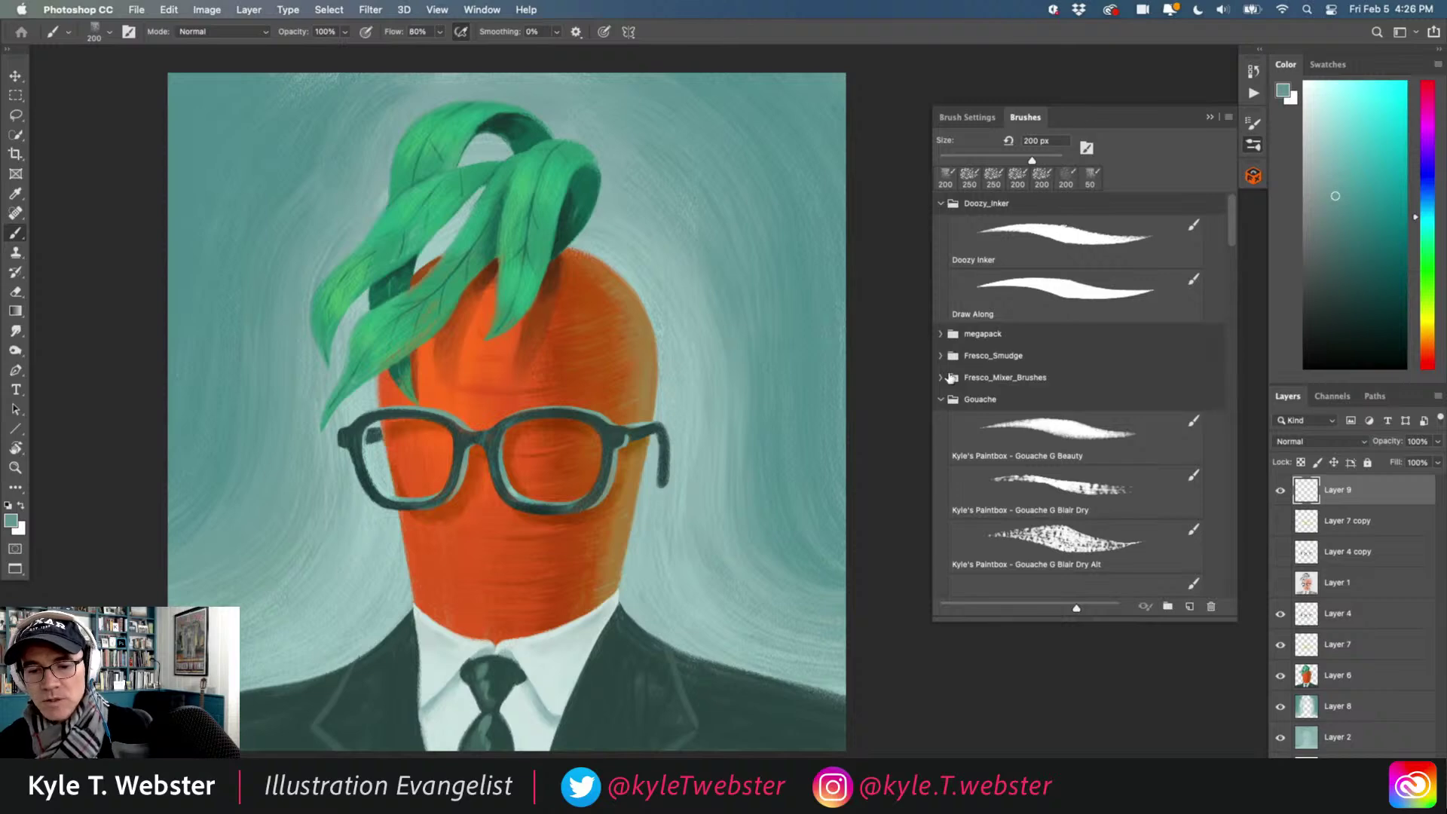
click(941, 396)
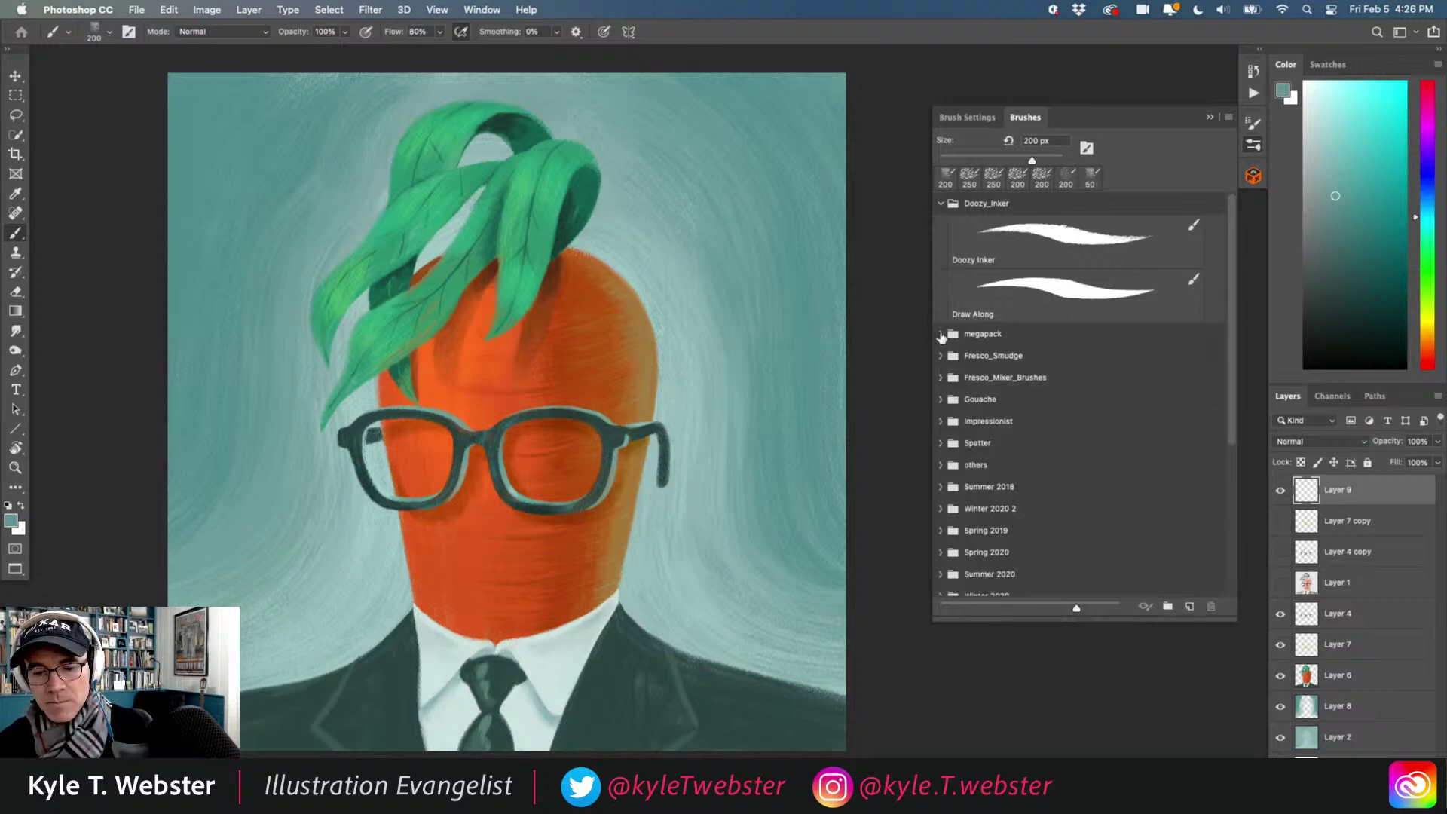
click(940, 334)
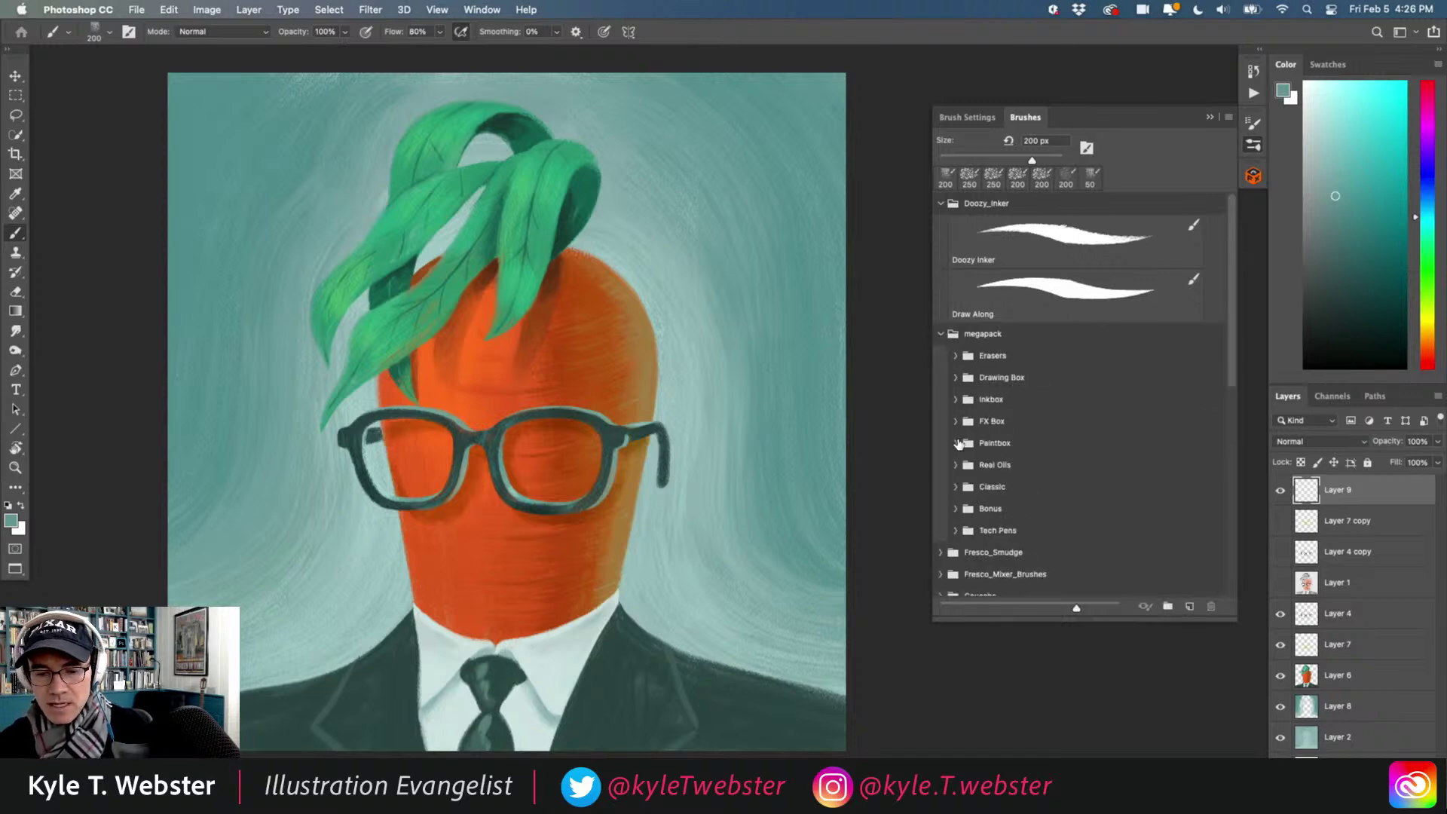
click(957, 443)
scroll(1228, 219, down, 15)
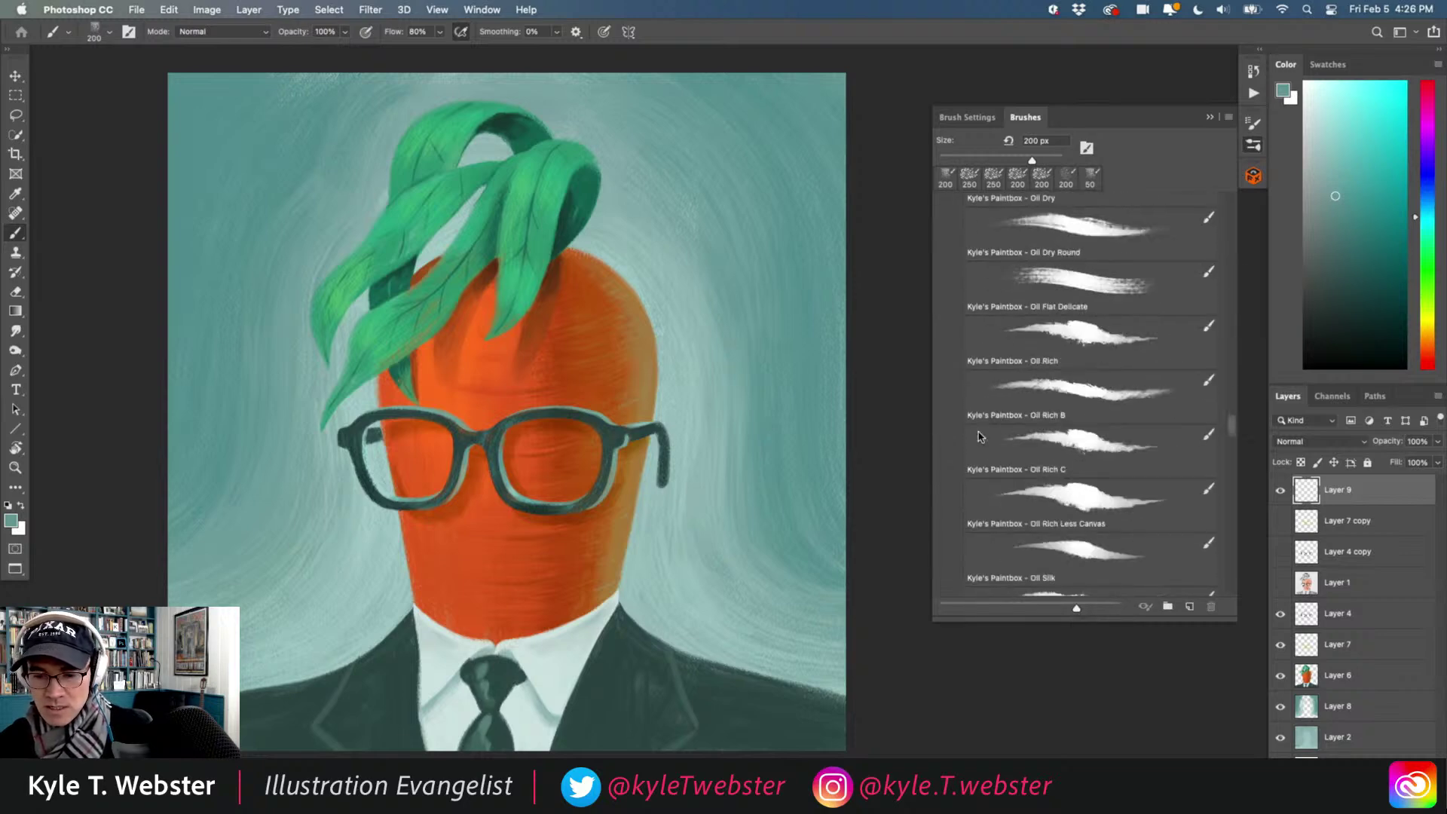
scroll(972, 495, down, 10)
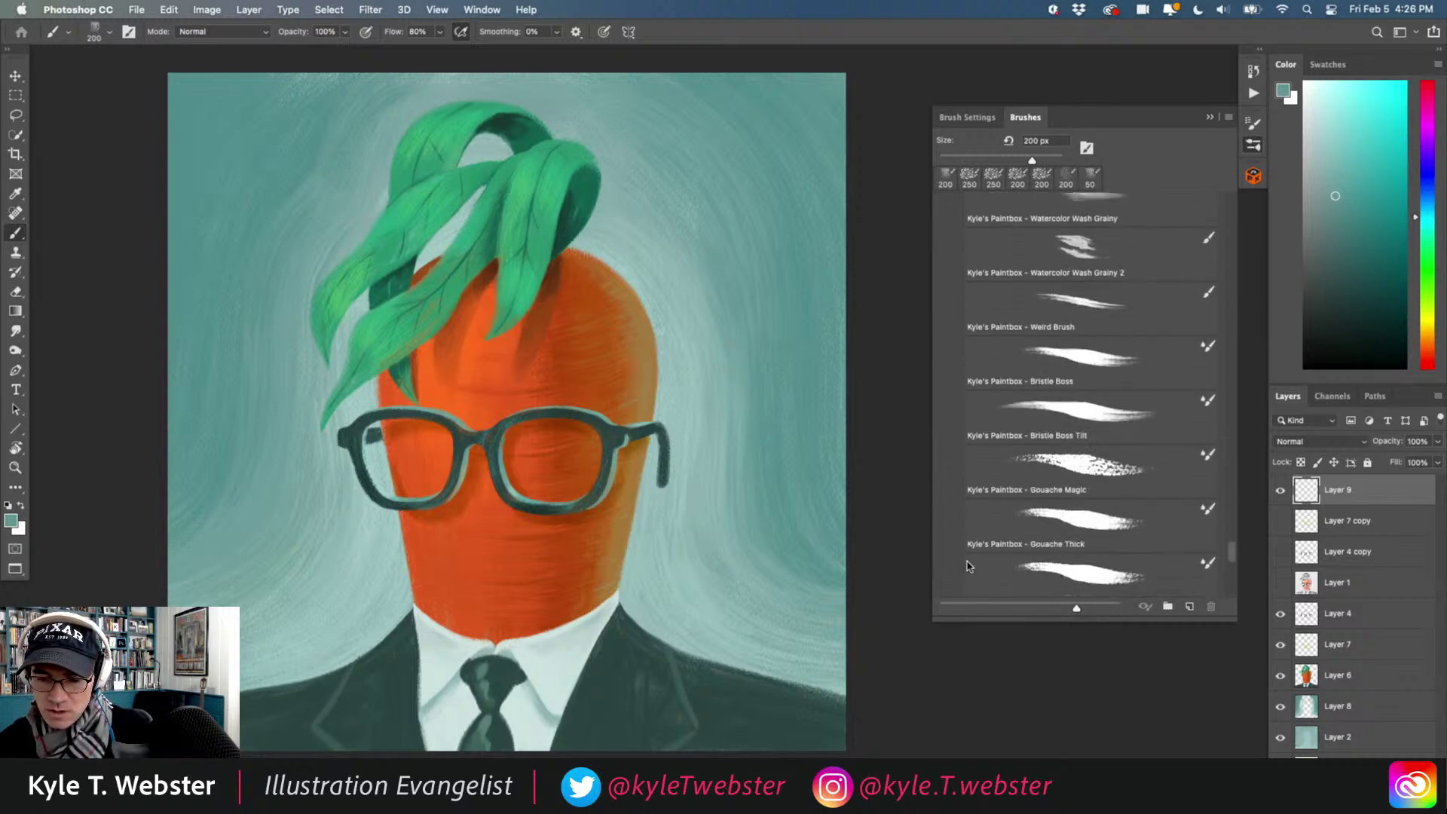
scroll(964, 562, up, 5)
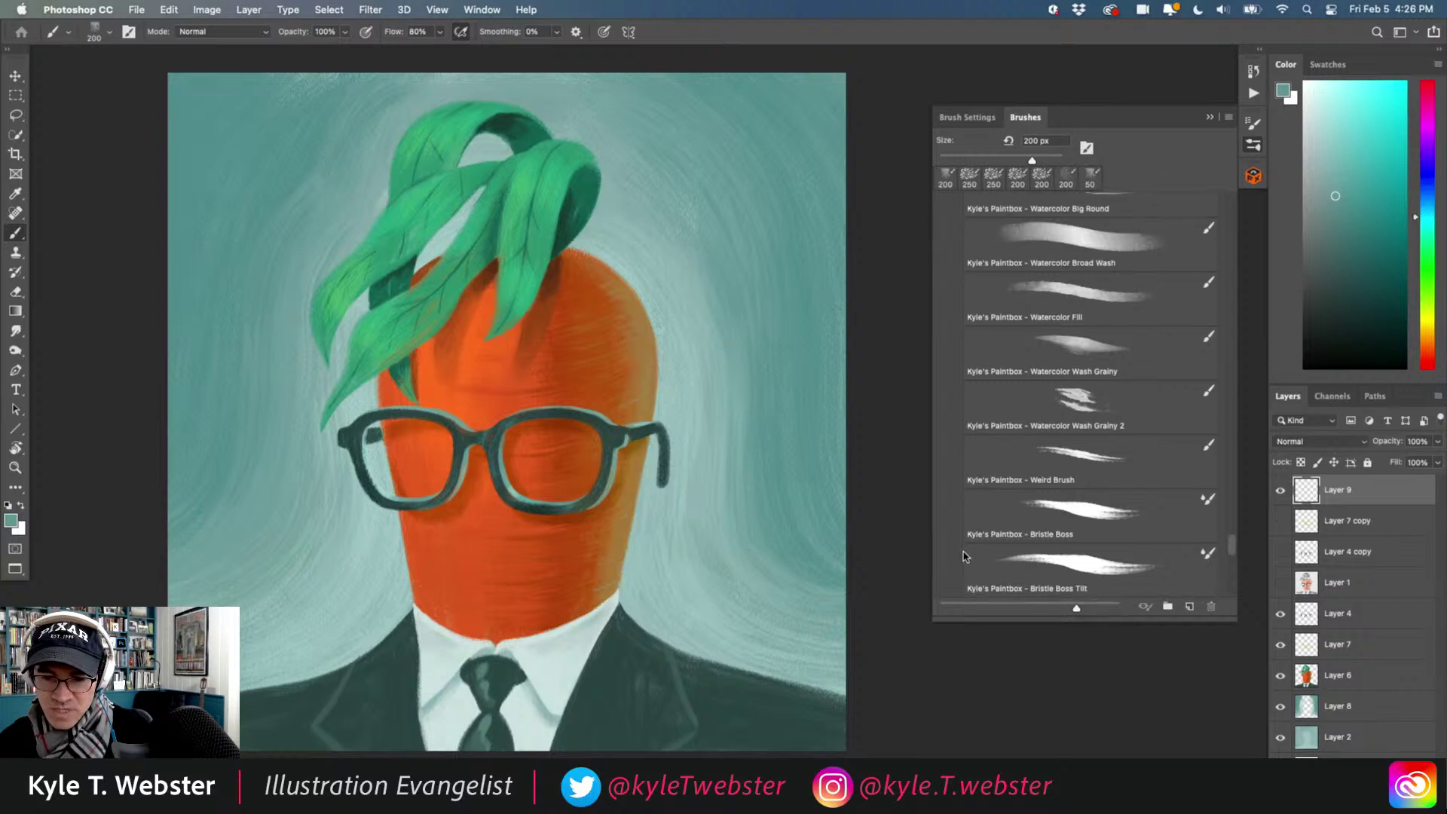
scroll(965, 553, up, 1)
click(1020, 347)
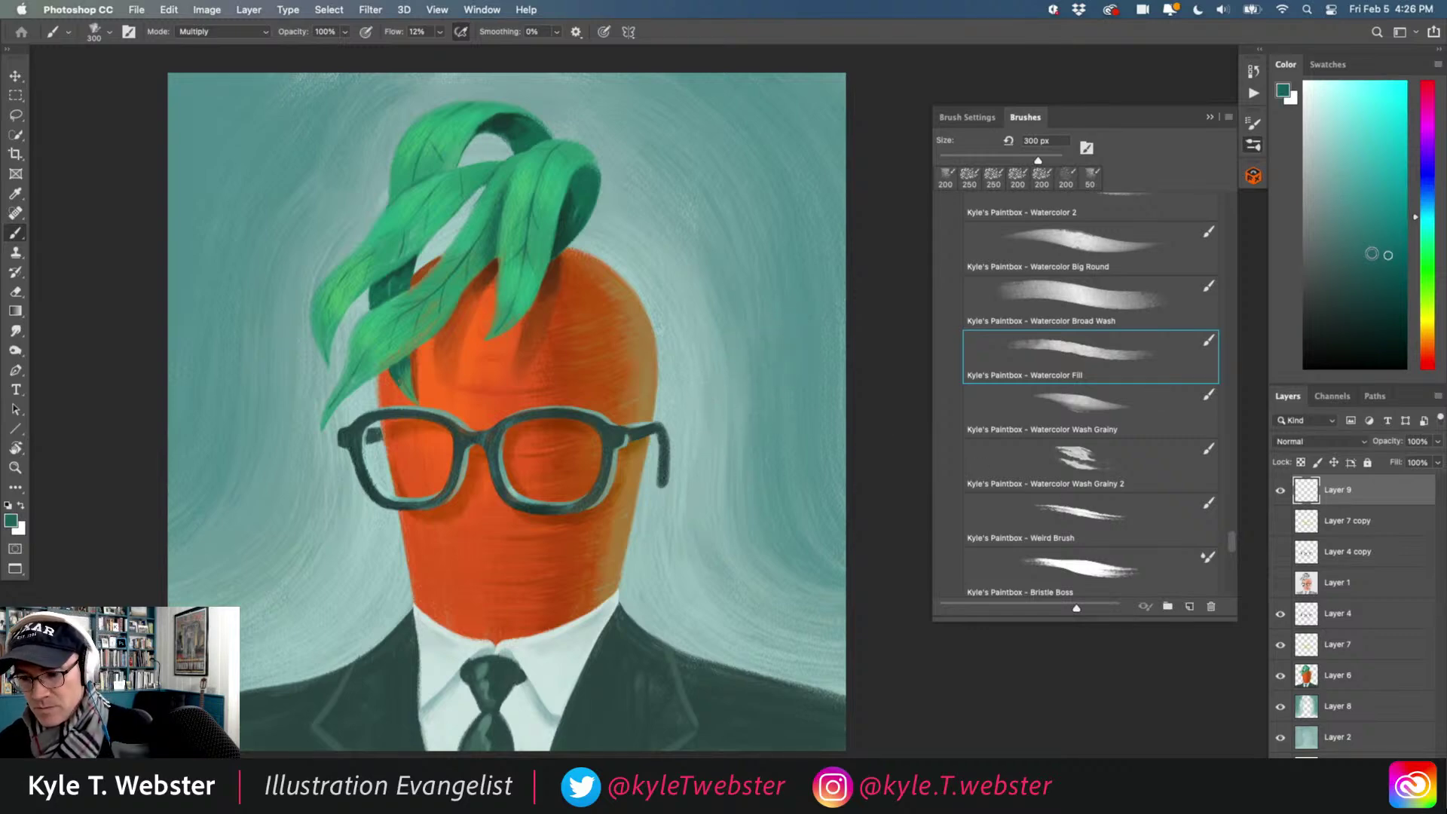
Try a darker teal watercolor wash in Multiply mode over the background right of the carrot.
mouse_move(765, 412)
mouse_down()
mouse_move(726, 365)
mouse_move(701, 290)
mouse_up()
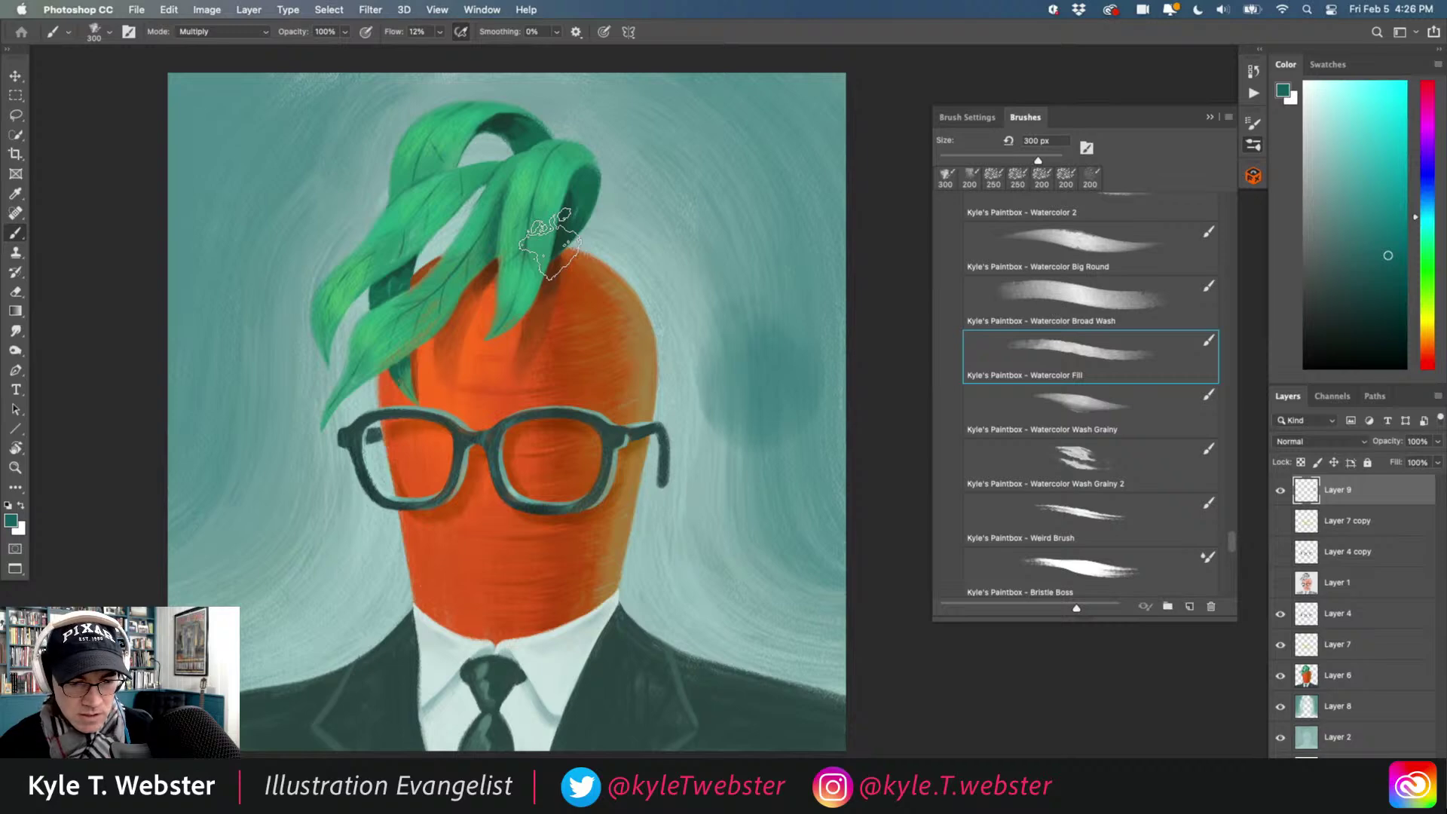
click(725, 416)
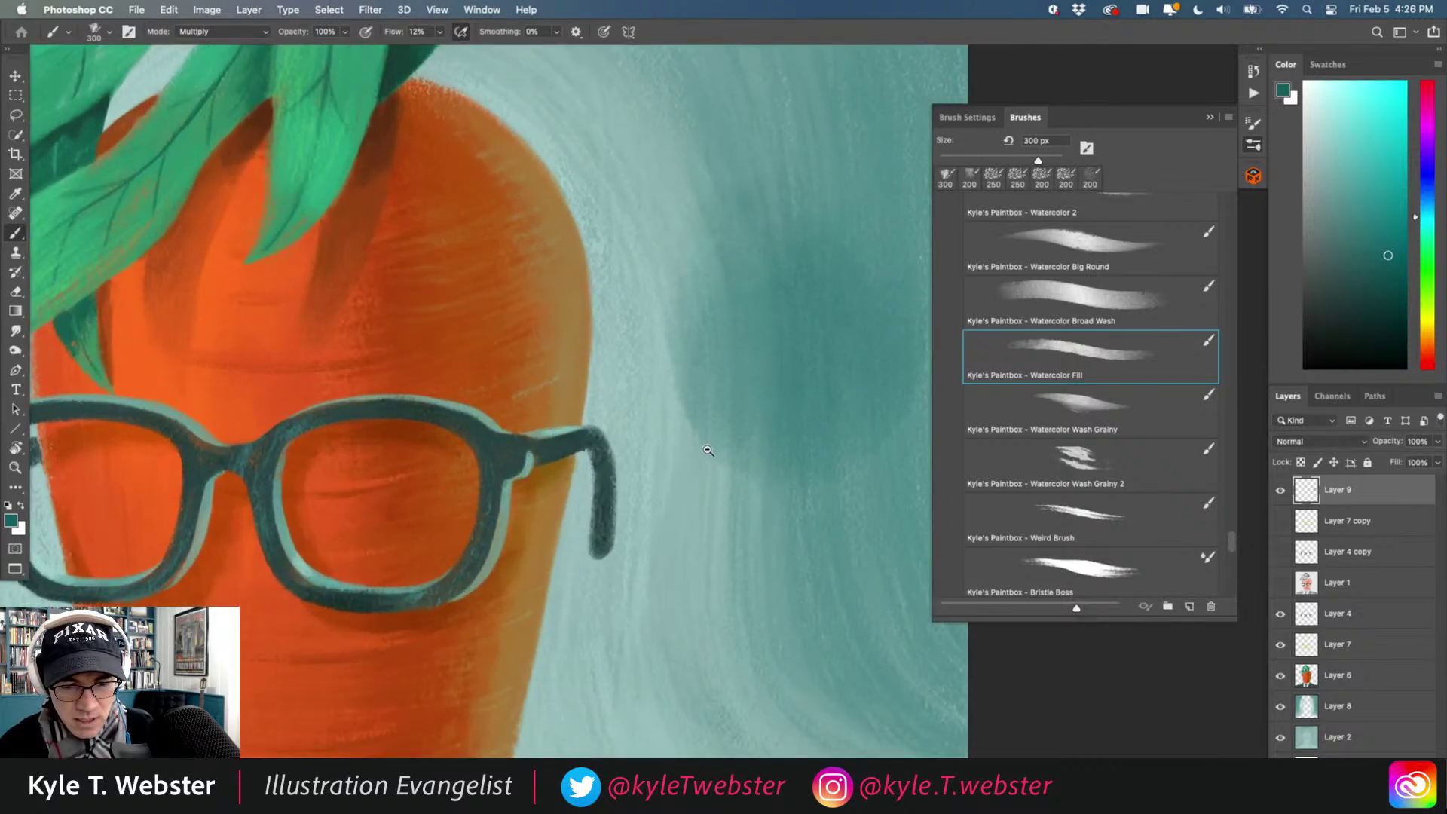
alt+click(708, 450)
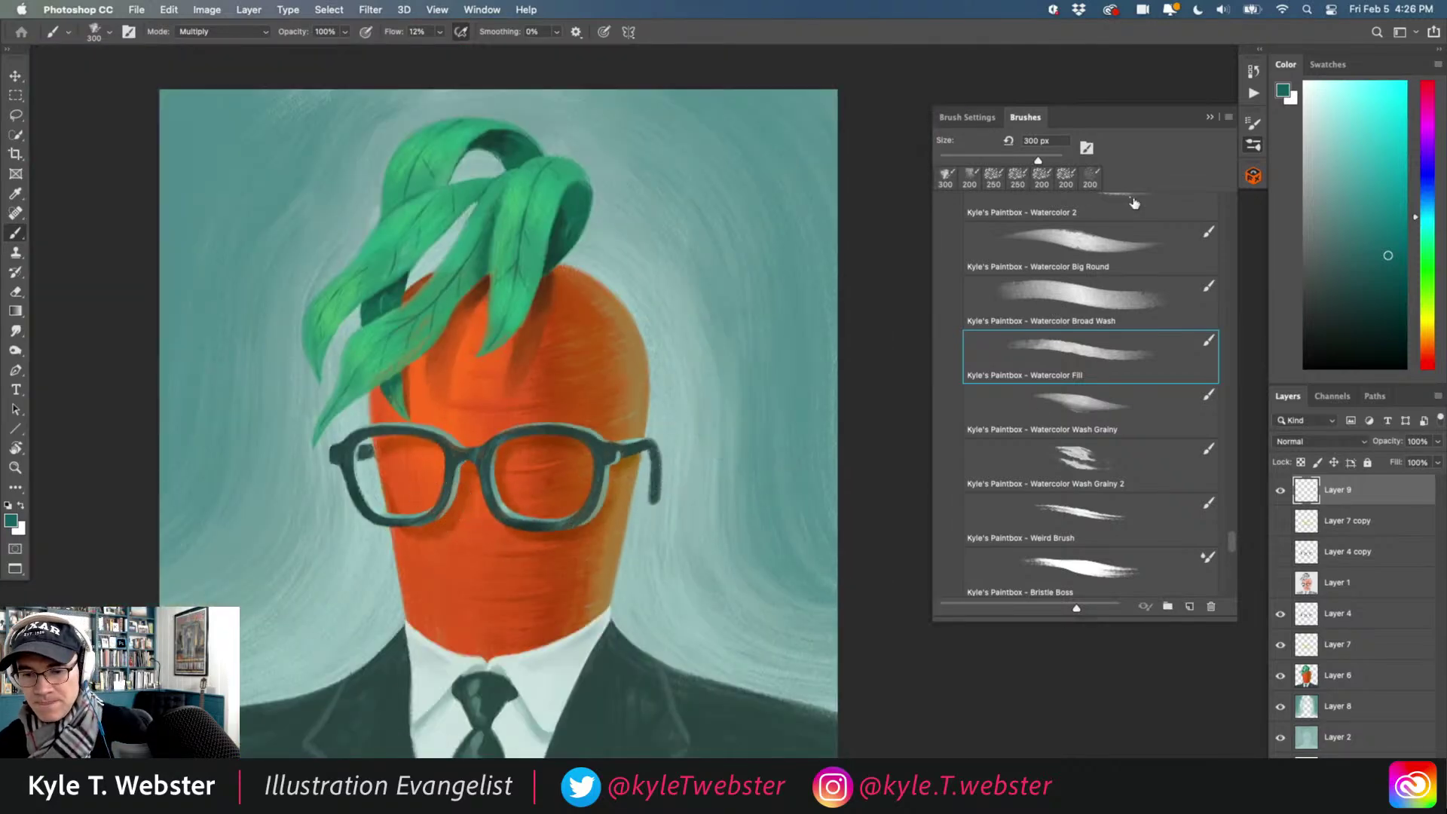
scroll(1233, 504, up, 10)
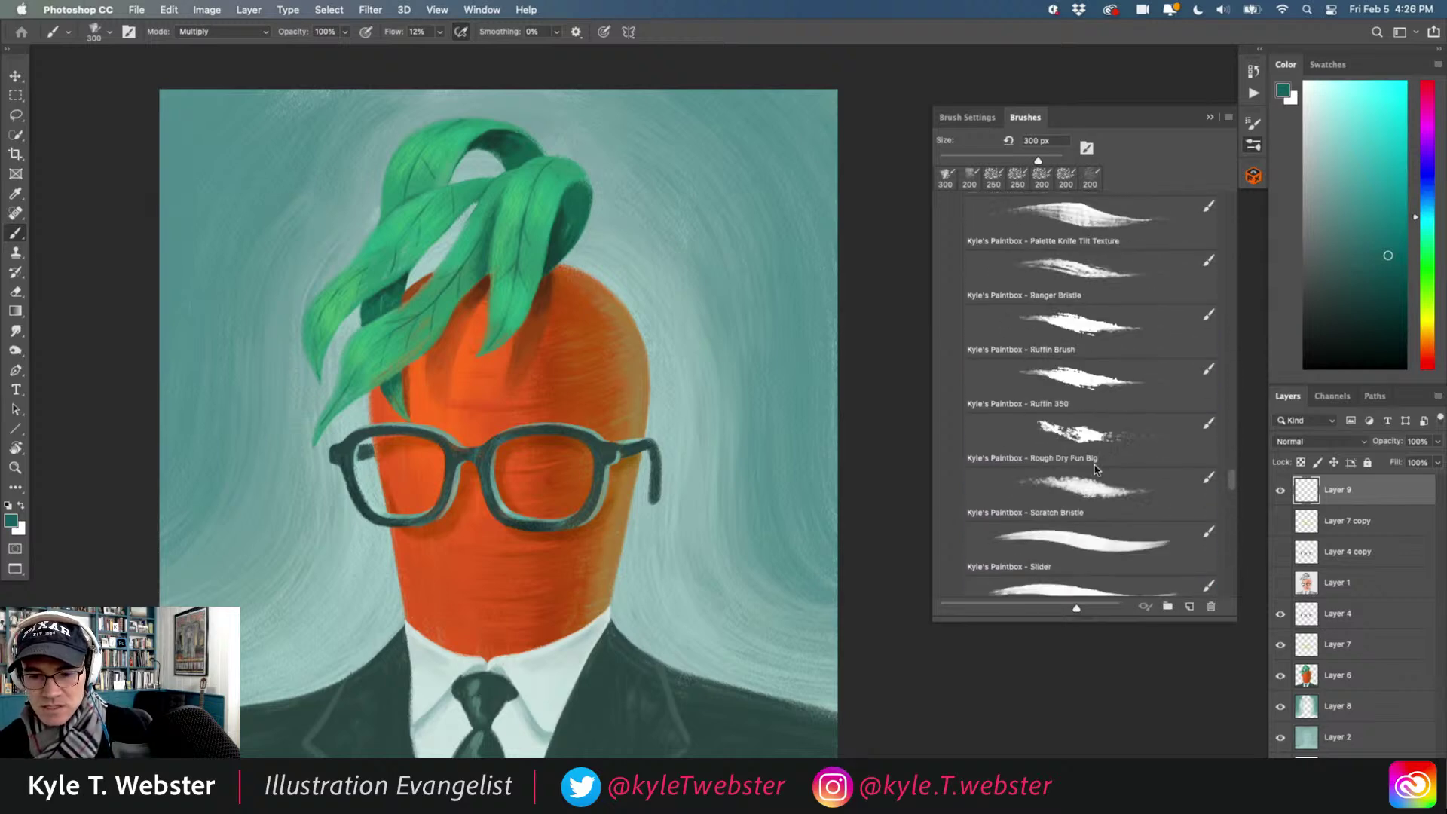
scroll(970, 420, up, 10)
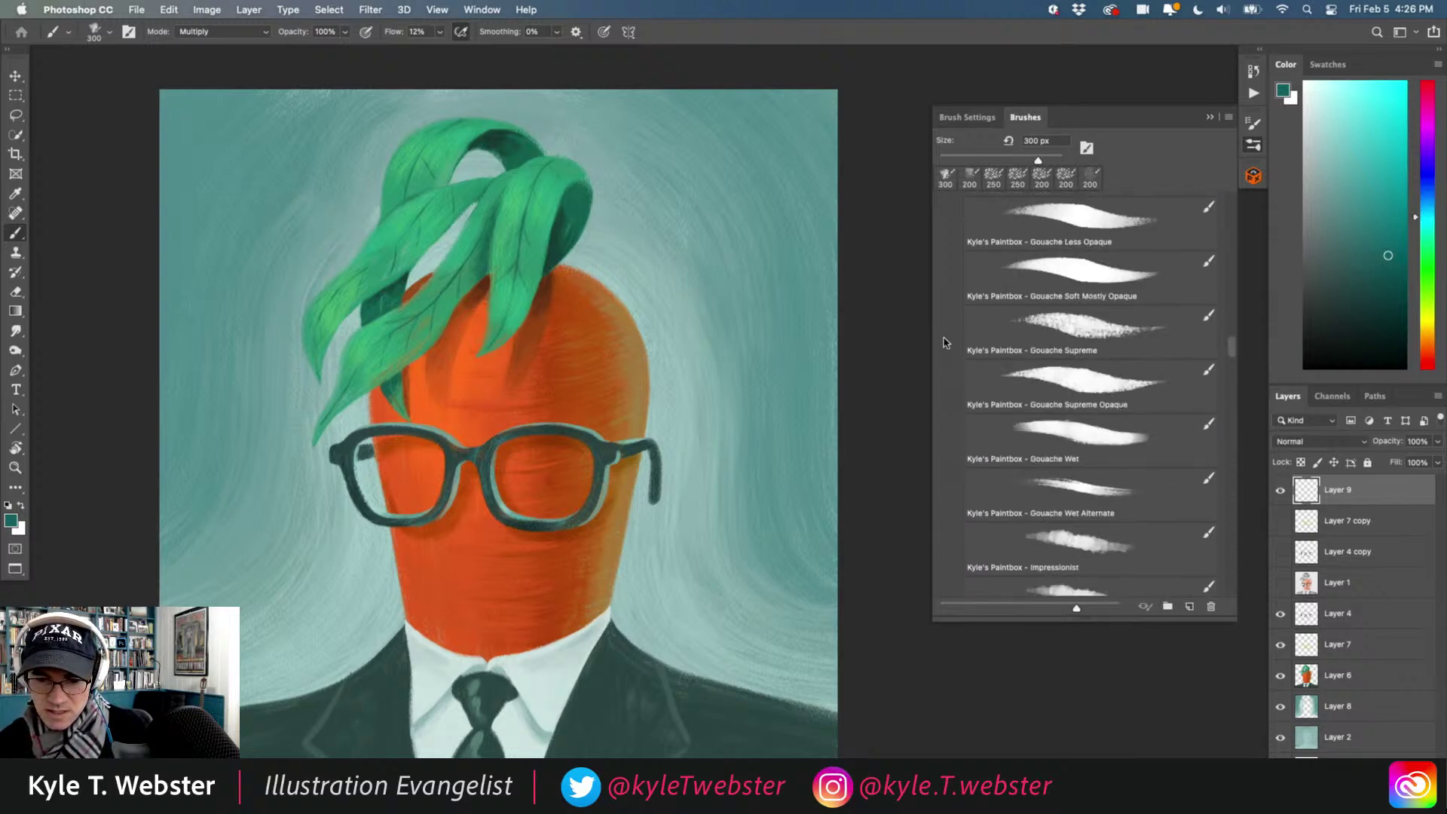
scroll(942, 323, up, 10)
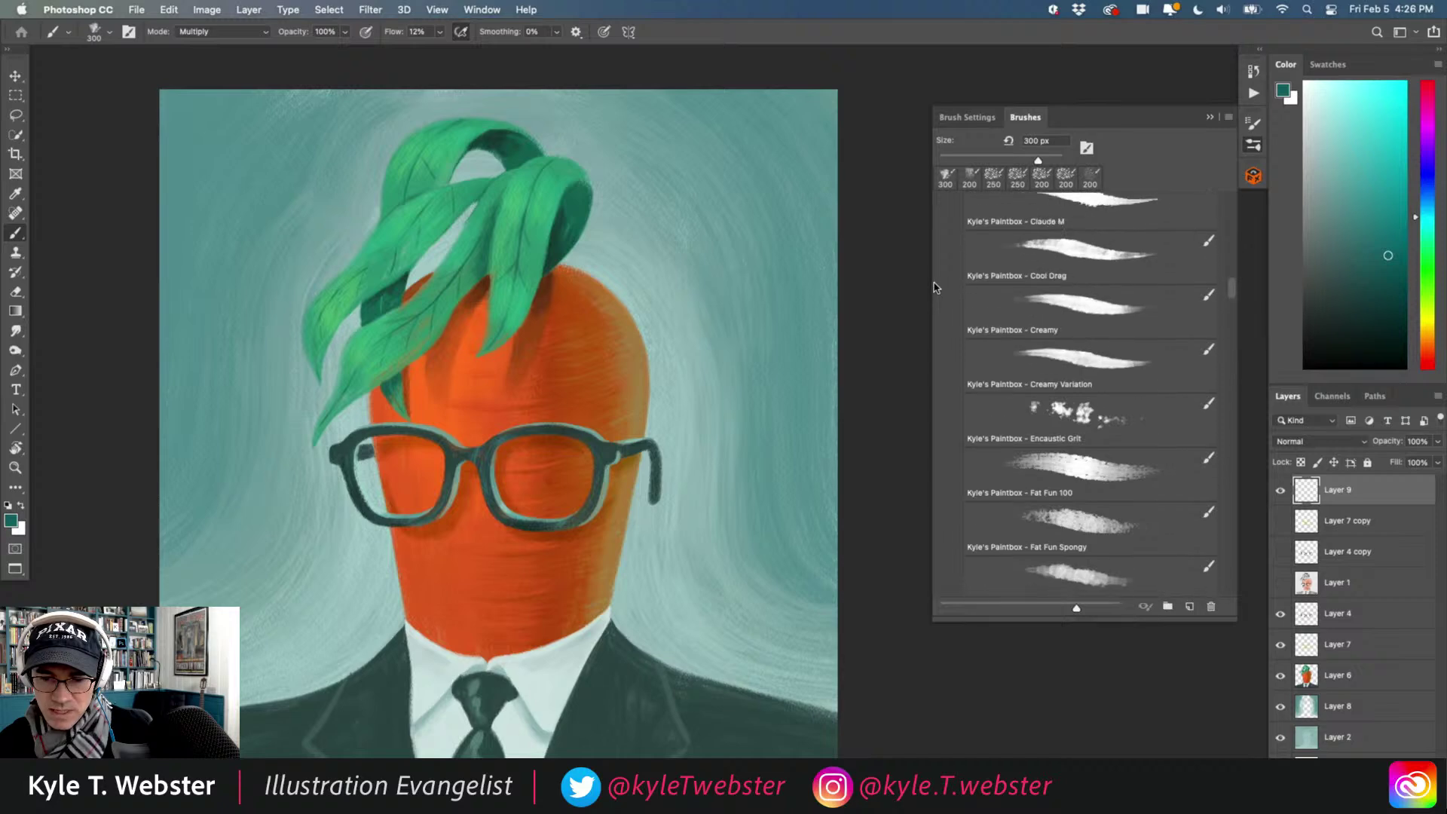
scroll(935, 287, down, 5)
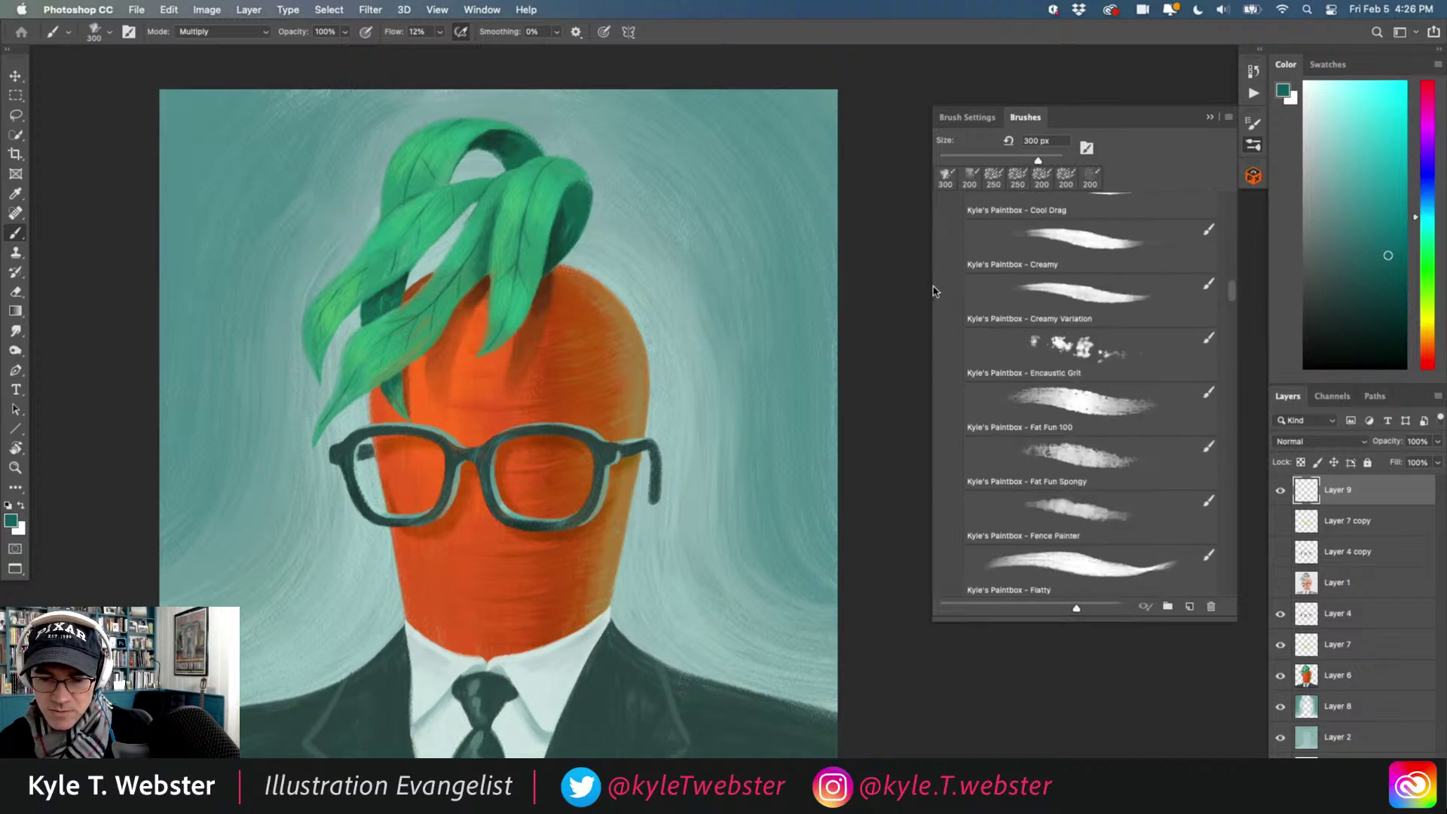
click(1209, 117)
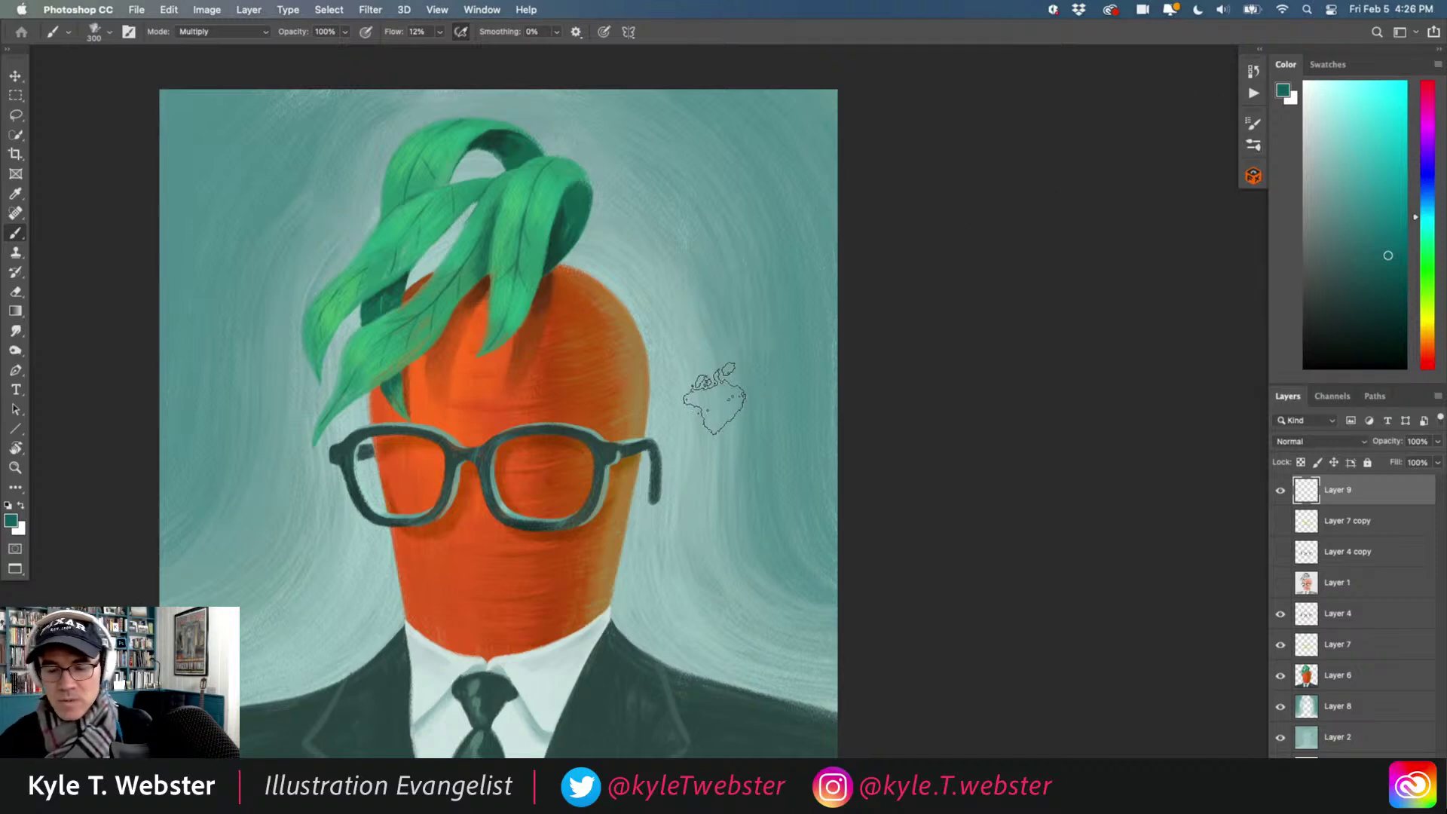
Enlarge the Watercolor Fill brush to 700 px and choose a medium pink as the foreground colour.
key(bracketright)
key(bracketright)
key(bracketright)
key(bracketright)
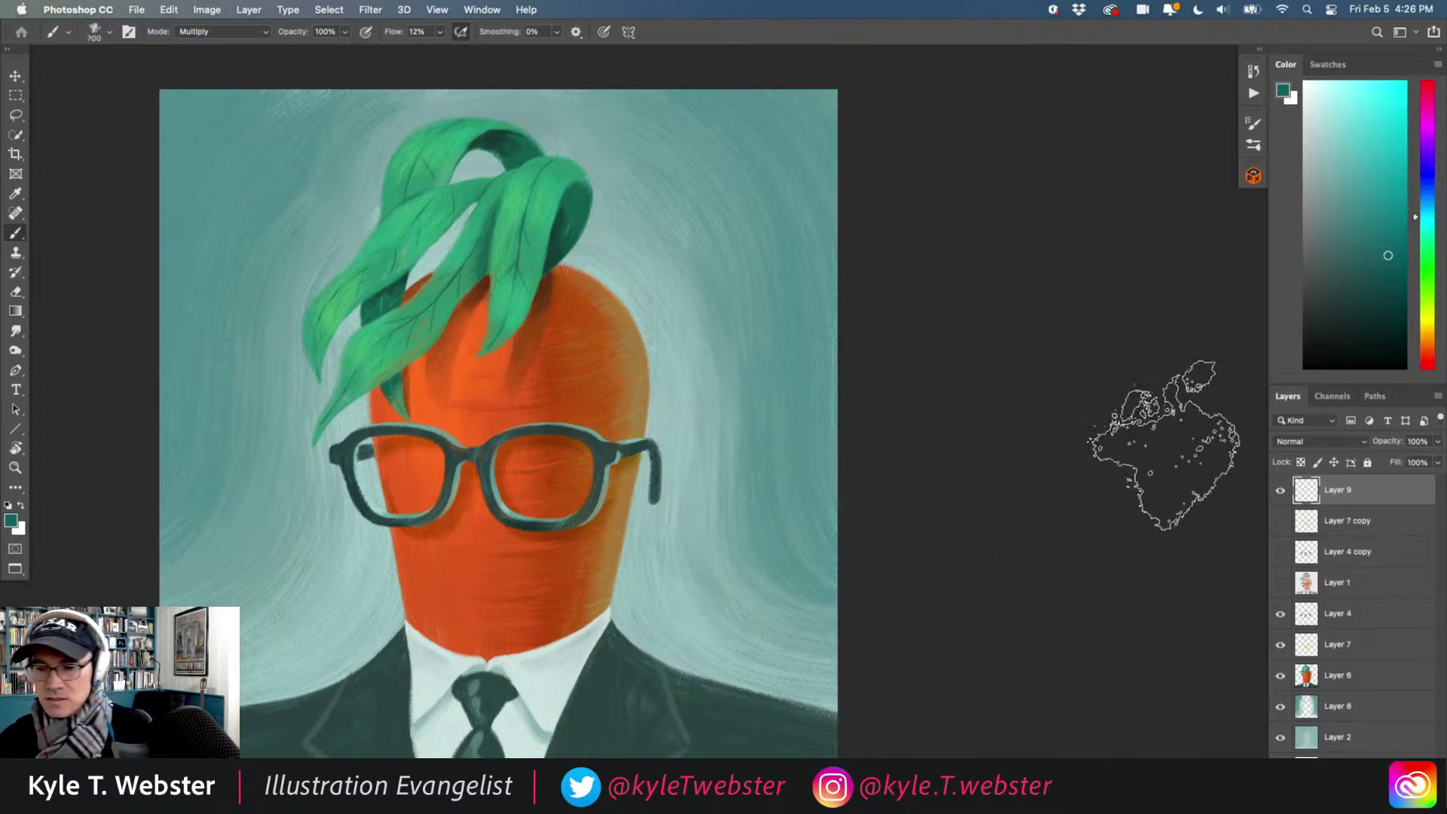
click(1427, 351)
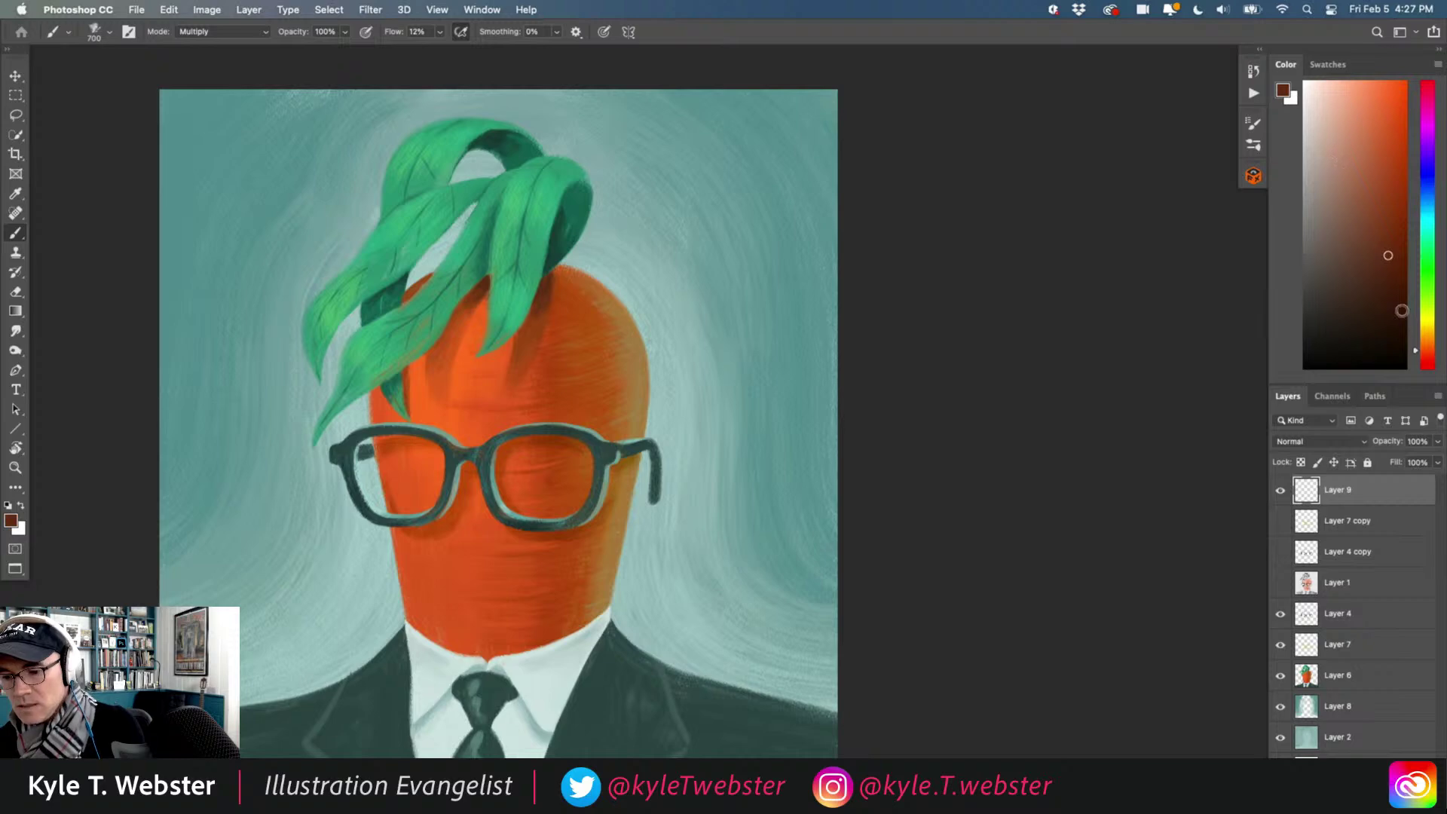
drag(1417, 346, 1417, 345)
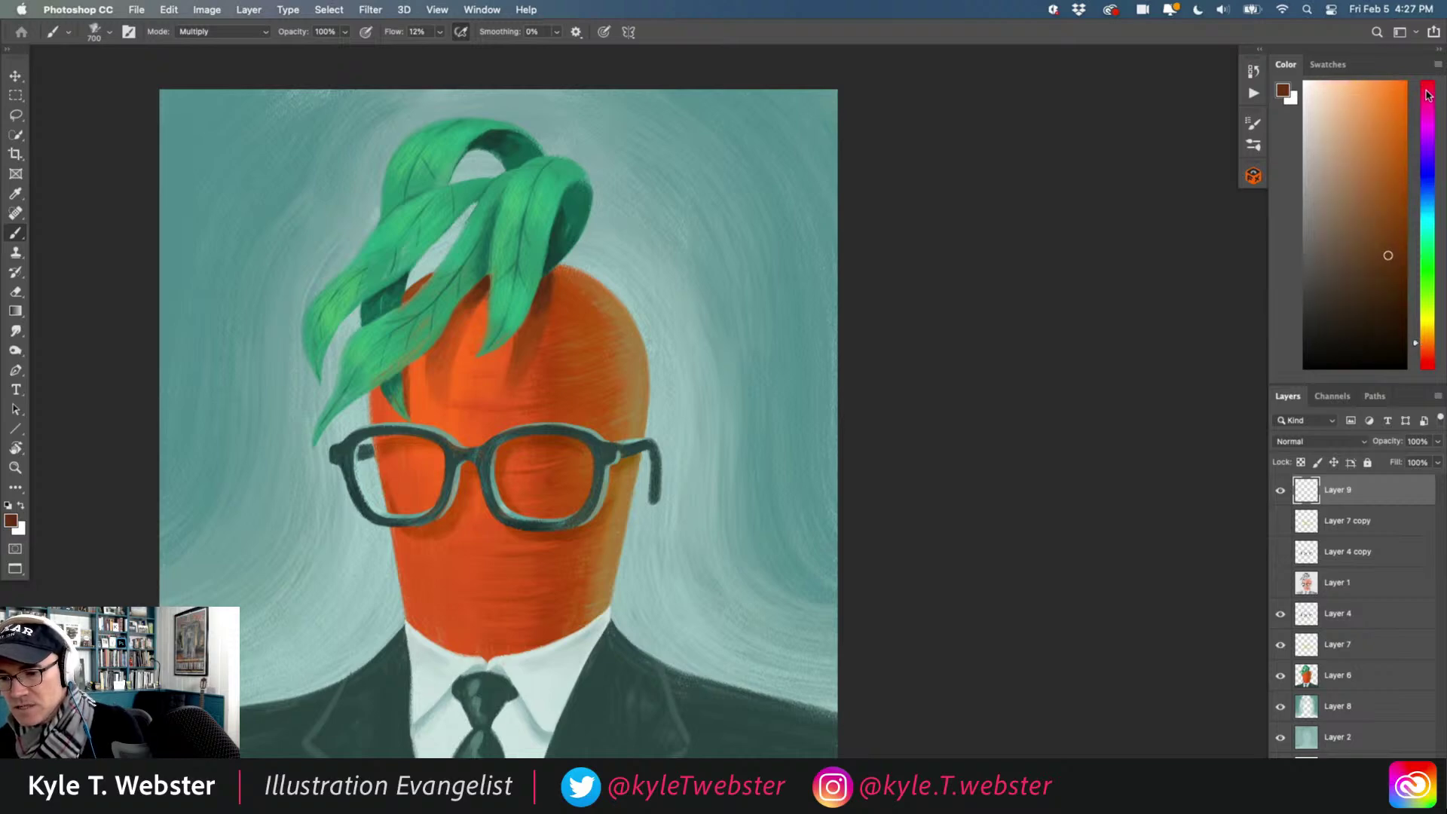
click(1427, 94)
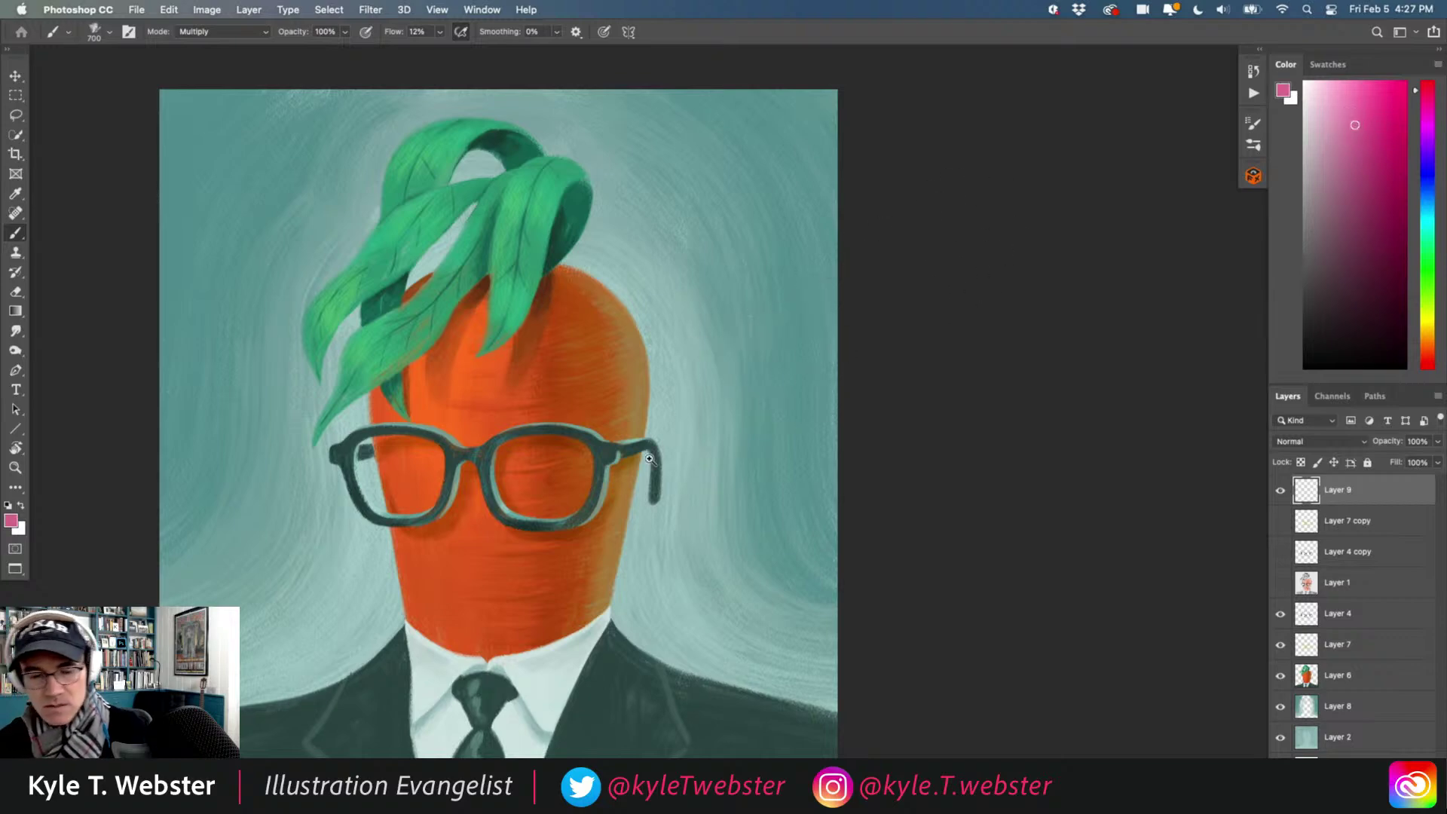
Brush a pink watercolor wash in broad strokes over the upper background, the leaves and the upper half of the carrot on Layer 9.
key(super+minus)
drag(543, 424, 571, 417)
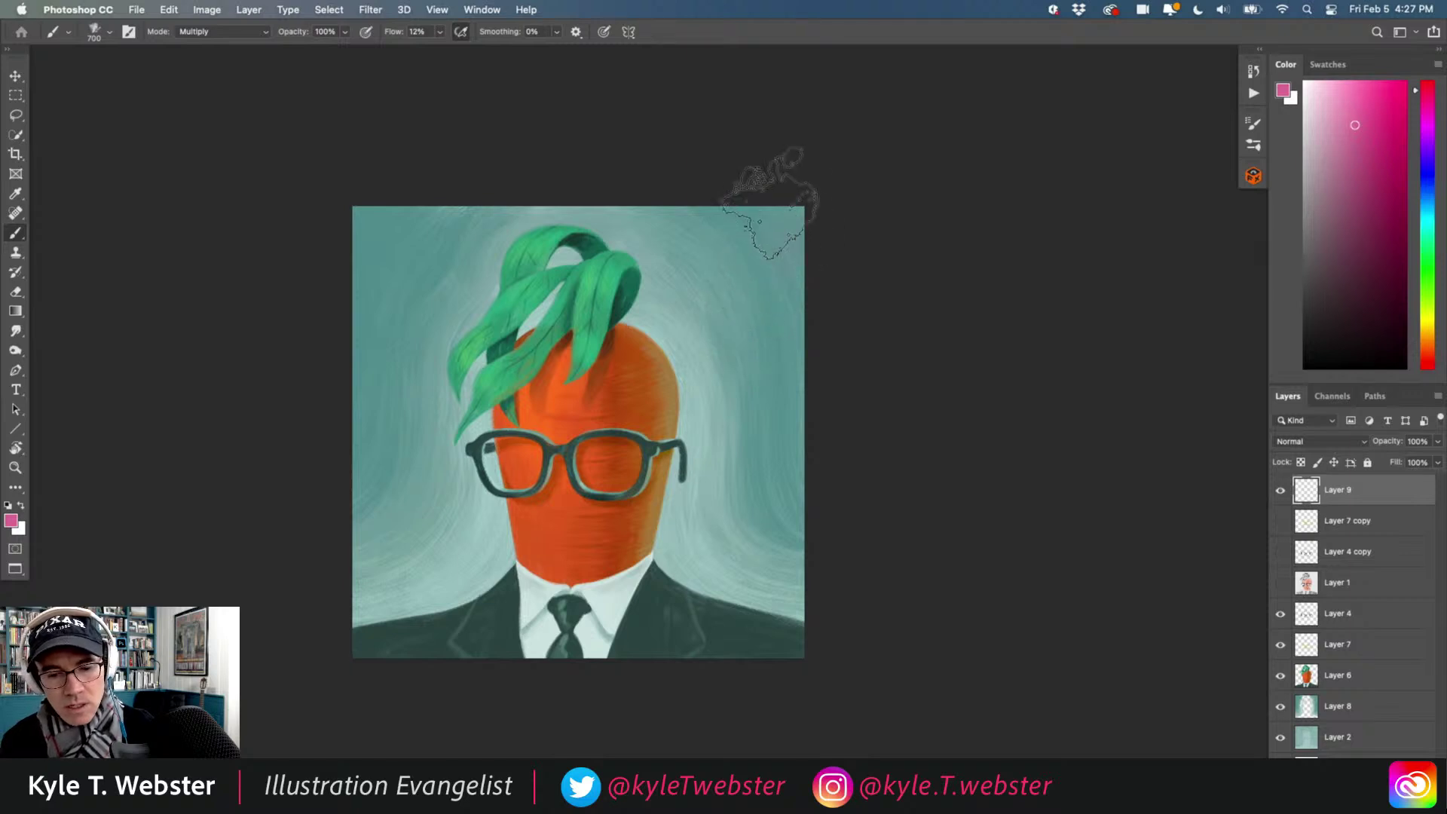
mouse_move(769, 204)
mouse_down()
mouse_move(769, 314)
mouse_move(711, 201)
mouse_move(517, 205)
mouse_move(428, 256)
mouse_move(401, 308)
mouse_move(334, 285)
mouse_up()
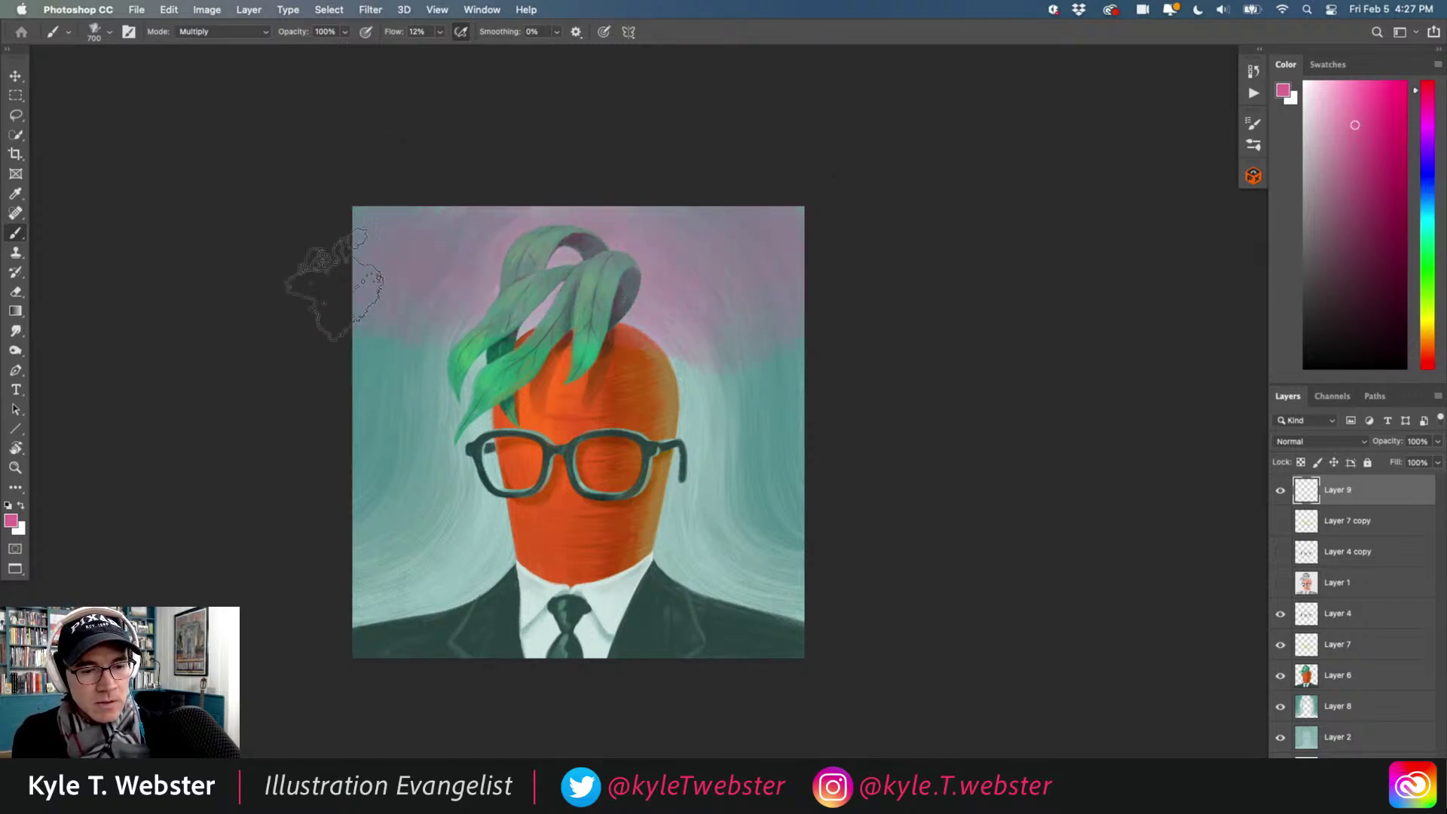
mouse_move(733, 284)
mouse_down()
mouse_move(330, 243)
mouse_move(551, 204)
mouse_move(816, 217)
mouse_move(403, 233)
mouse_move(384, 265)
mouse_move(803, 301)
mouse_move(598, 311)
mouse_move(336, 349)
mouse_move(704, 343)
mouse_move(706, 359)
mouse_move(396, 352)
mouse_up()
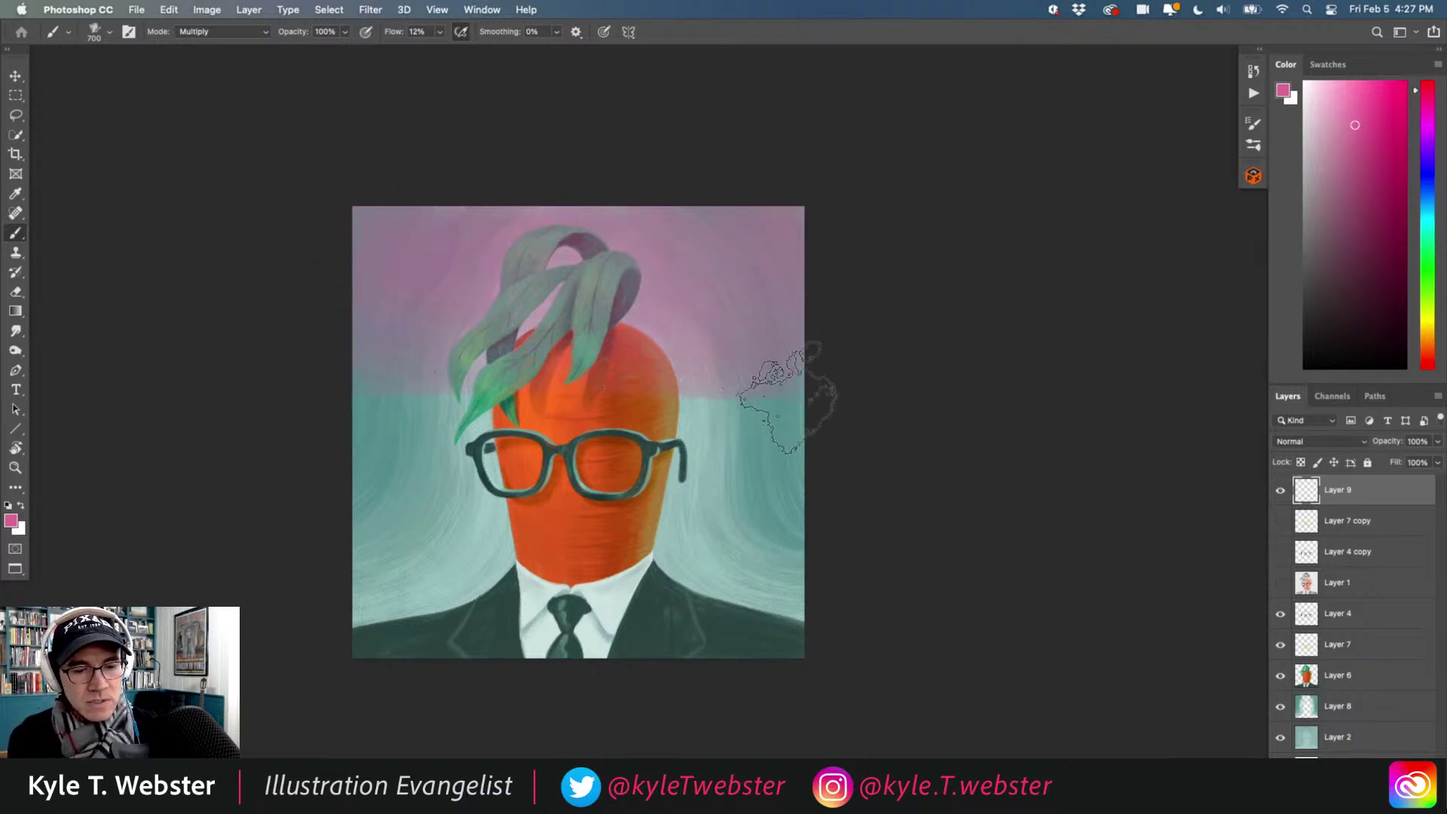
mouse_move(787, 398)
mouse_down()
mouse_move(690, 427)
mouse_move(742, 445)
mouse_move(759, 472)
mouse_move(704, 487)
mouse_move(654, 467)
mouse_up()
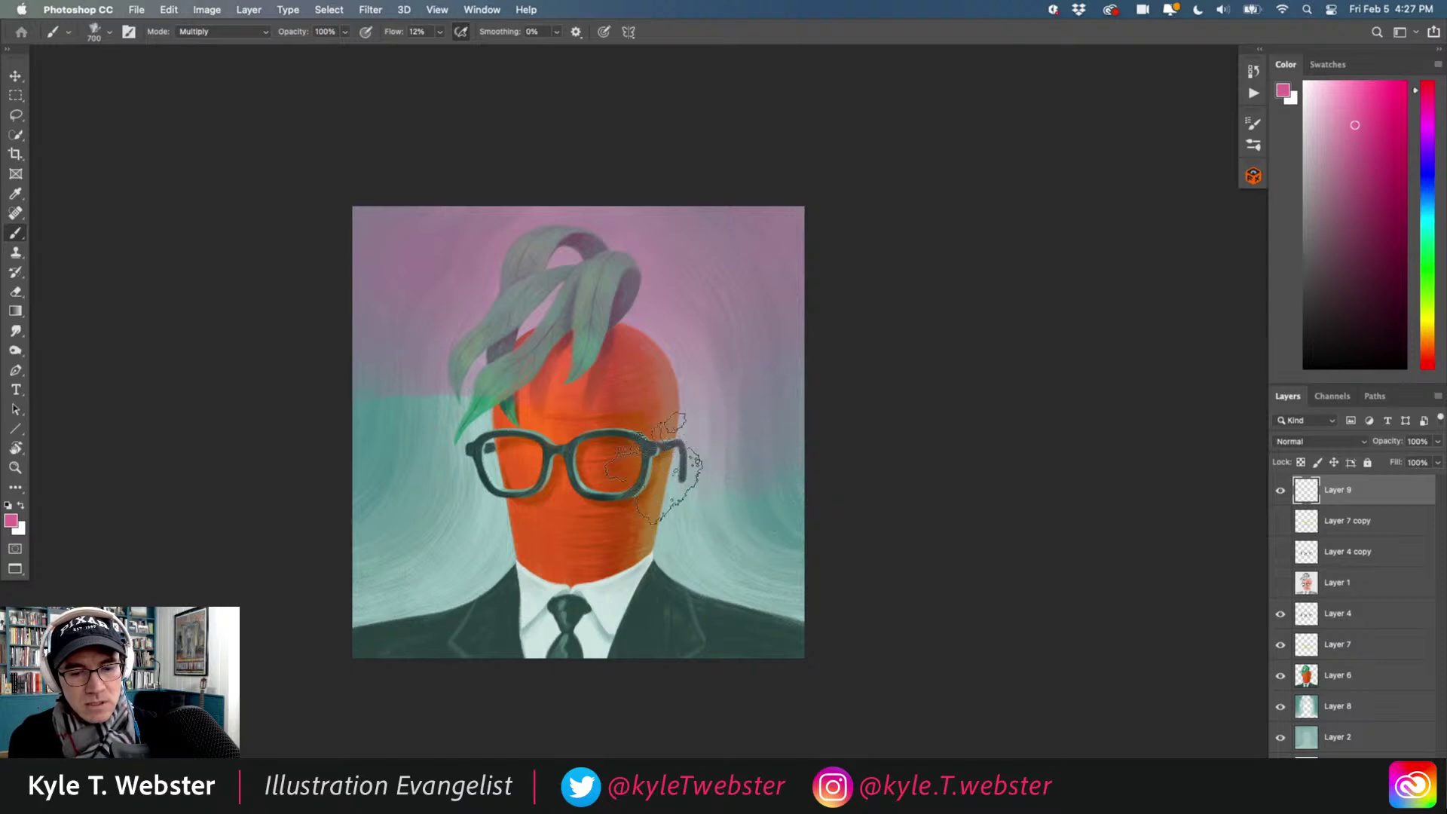
mouse_move(540, 444)
mouse_down()
mouse_move(444, 445)
mouse_move(369, 422)
mouse_move(427, 452)
mouse_move(442, 505)
mouse_move(365, 484)
mouse_move(420, 485)
mouse_move(361, 517)
mouse_move(358, 535)
mouse_move(395, 195)
mouse_move(682, 195)
mouse_move(754, 224)
mouse_move(750, 384)
mouse_move(614, 384)
mouse_up()
mouse_move(606, 283)
mouse_down()
mouse_move(791, 211)
mouse_move(746, 324)
mouse_move(432, 189)
mouse_move(358, 226)
mouse_up()
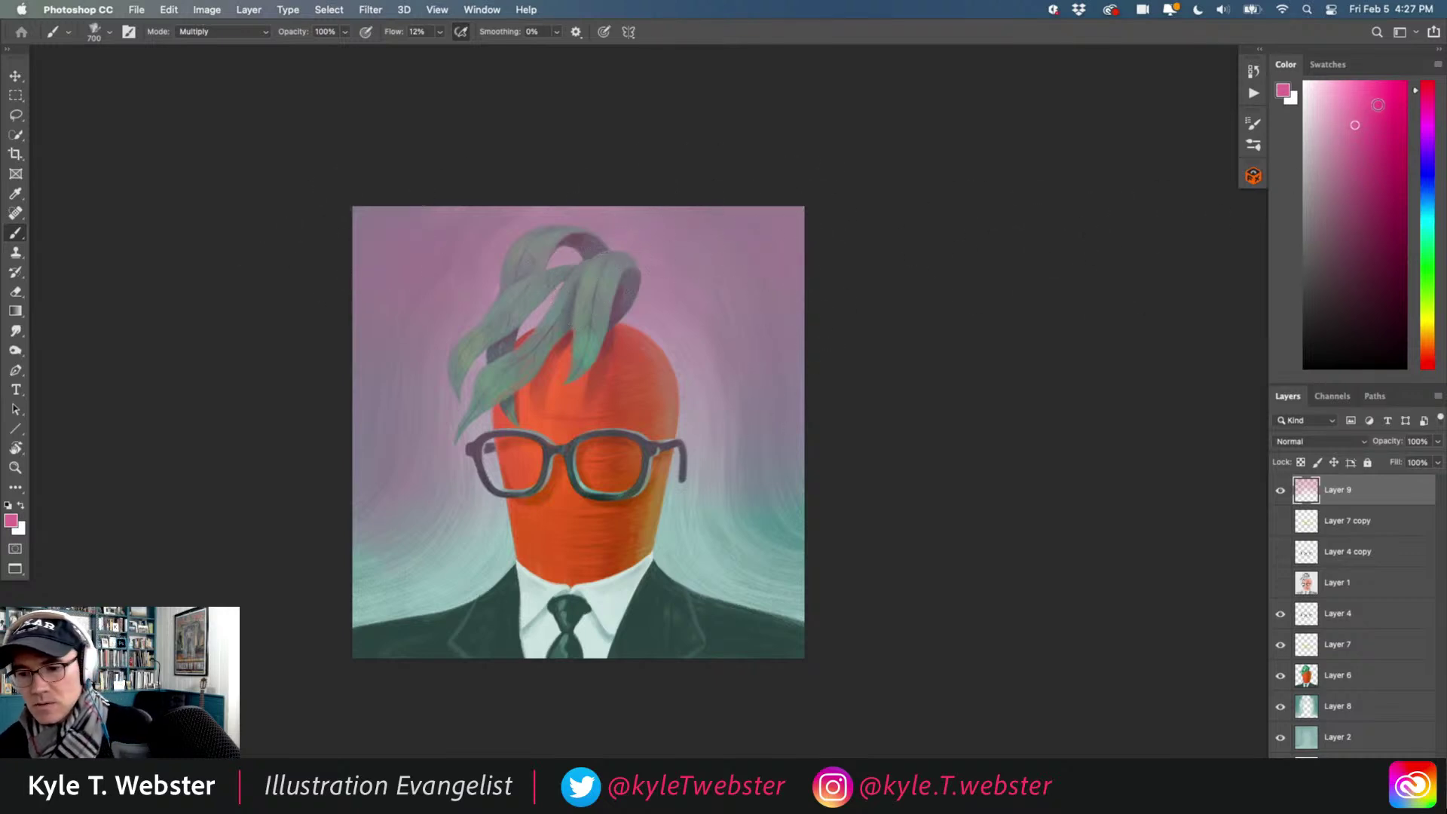
Deepen the wash along the upper background with a more saturated pink and set Layer 9's blend mode to Overlay.
click(1378, 99)
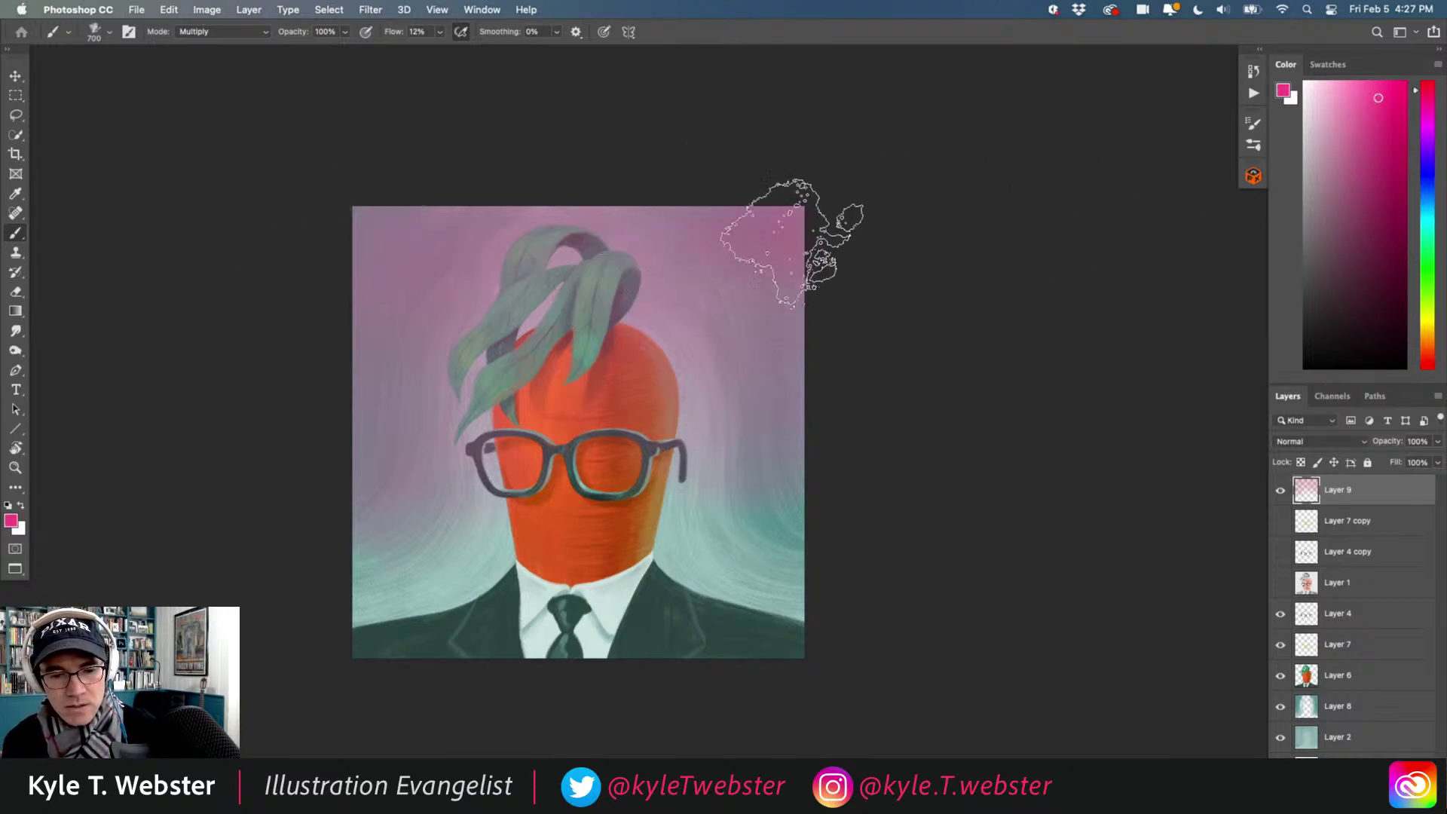
mouse_move(792, 241)
mouse_down()
mouse_move(769, 307)
mouse_move(672, 210)
mouse_move(520, 203)
mouse_move(359, 259)
mouse_move(459, 200)
mouse_move(405, 236)
mouse_move(387, 309)
mouse_move(468, 219)
mouse_move(381, 284)
mouse_move(658, 219)
mouse_up()
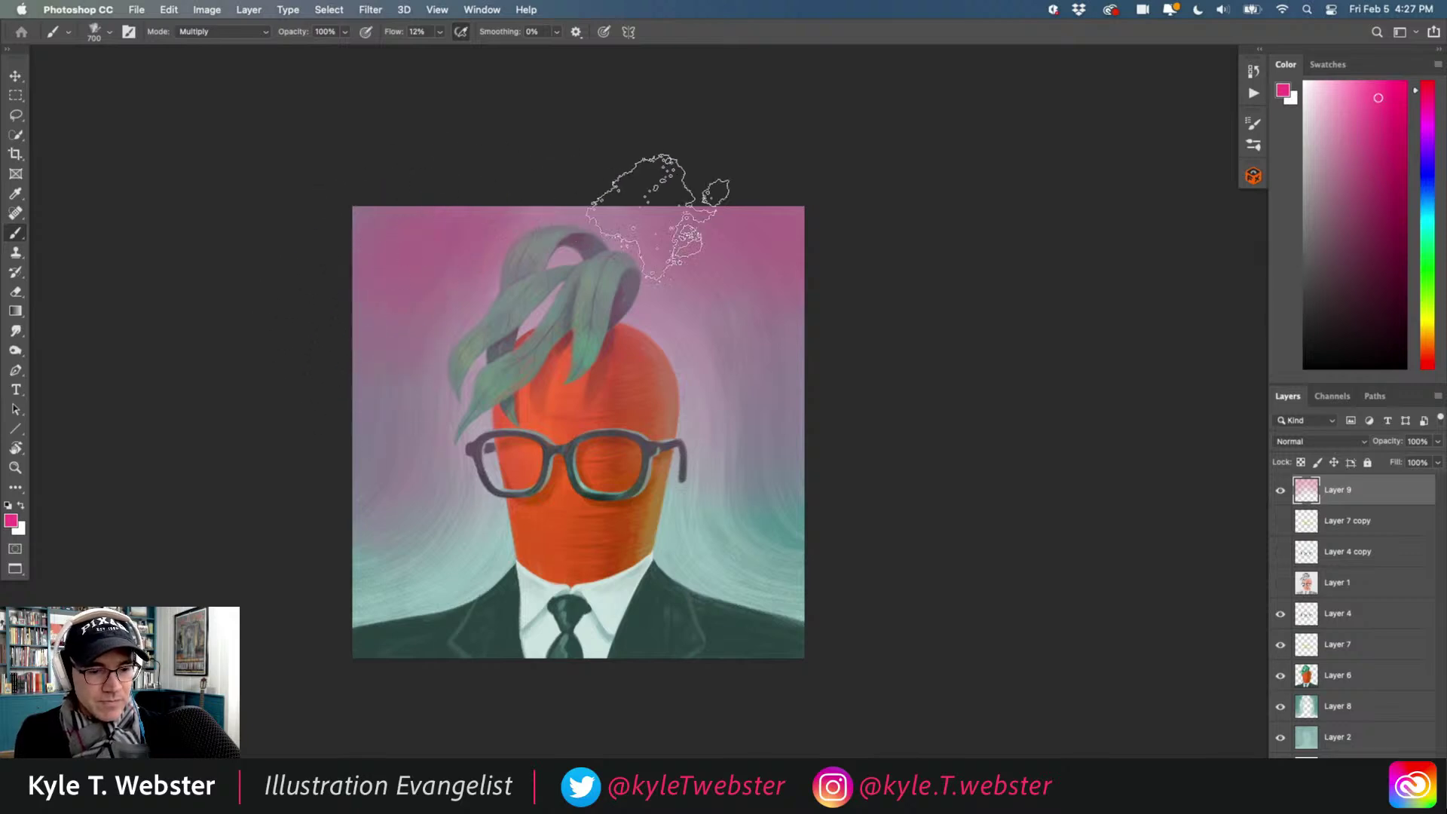
click(1286, 442)
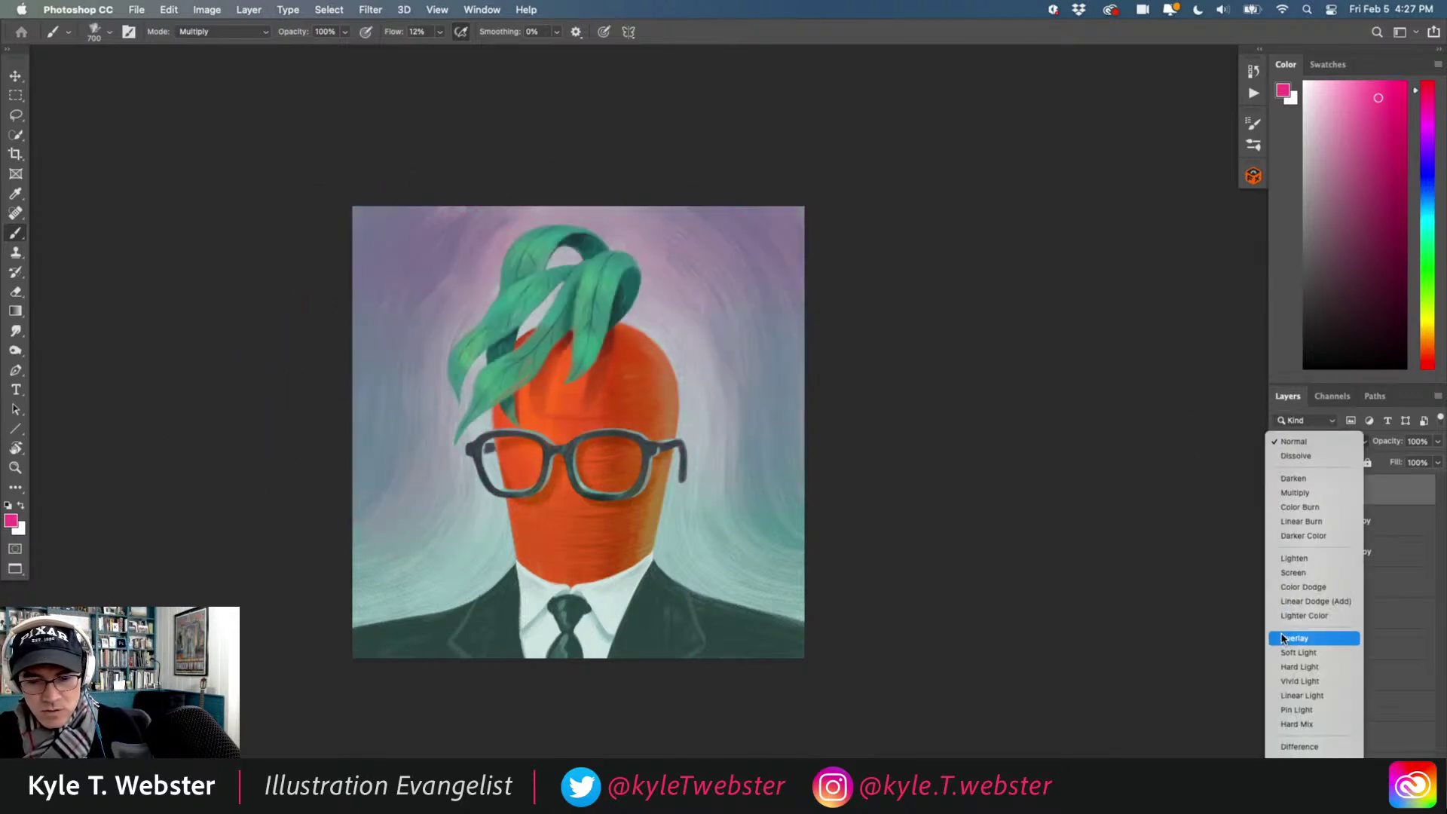
click(1283, 638)
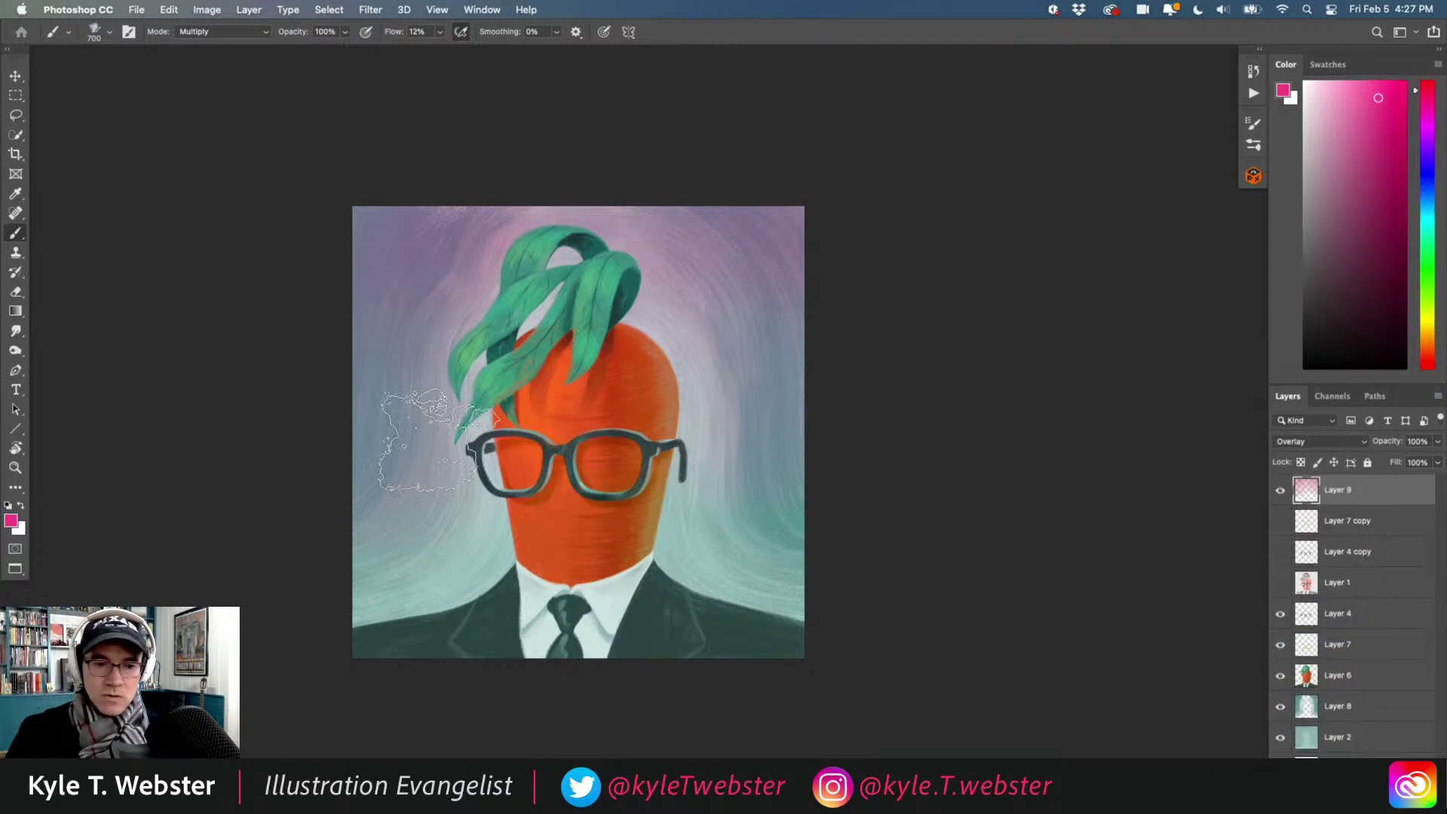
Choose a warm coral red and wash it over the lower background and the shoulders on the Overlay layer.
super+click(476, 518)
mouse_move(440, 506)
mouse_down()
mouse_move(415, 552)
mouse_move(416, 500)
mouse_up()
alt+click(416, 554)
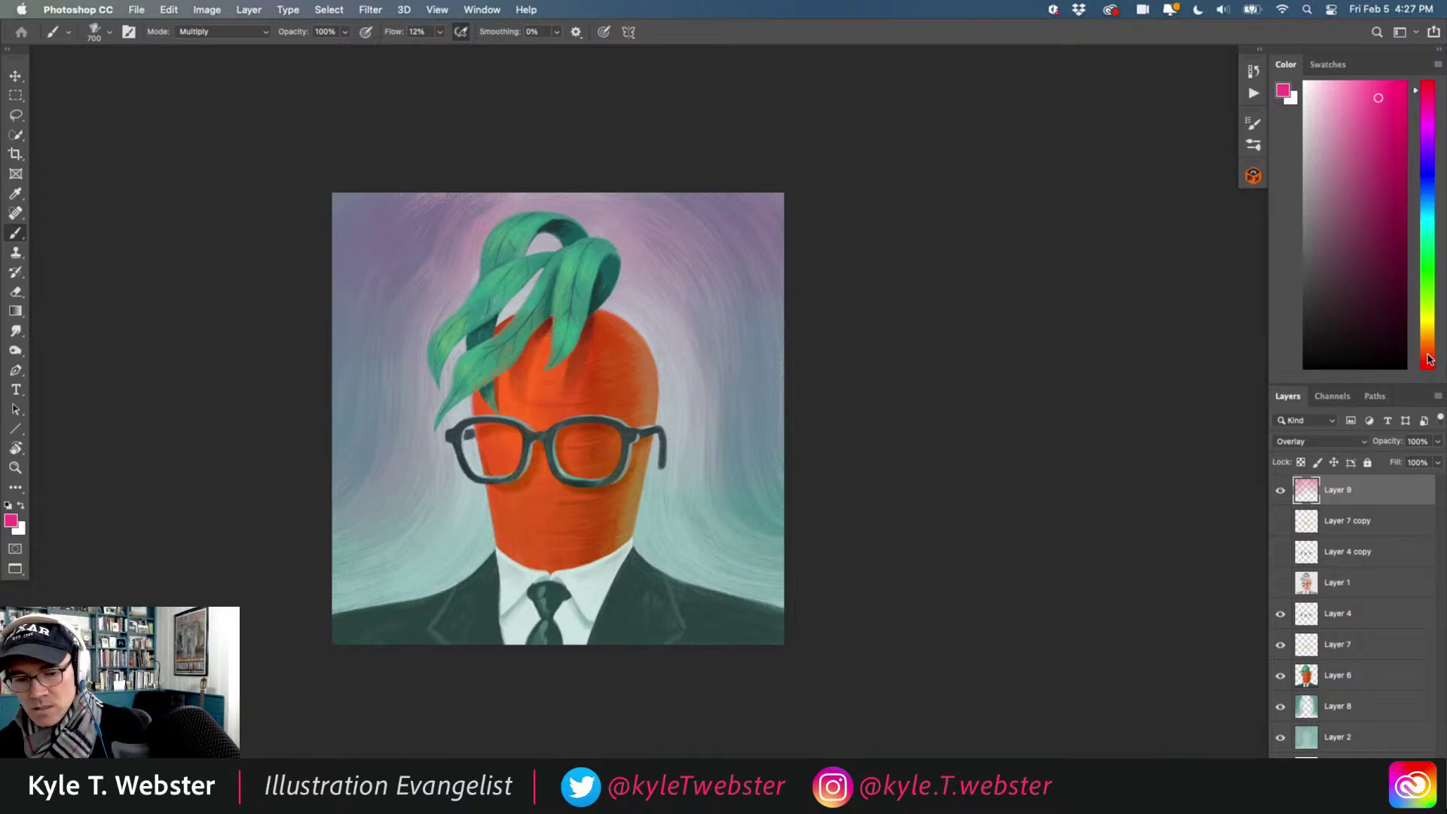
click(1428, 359)
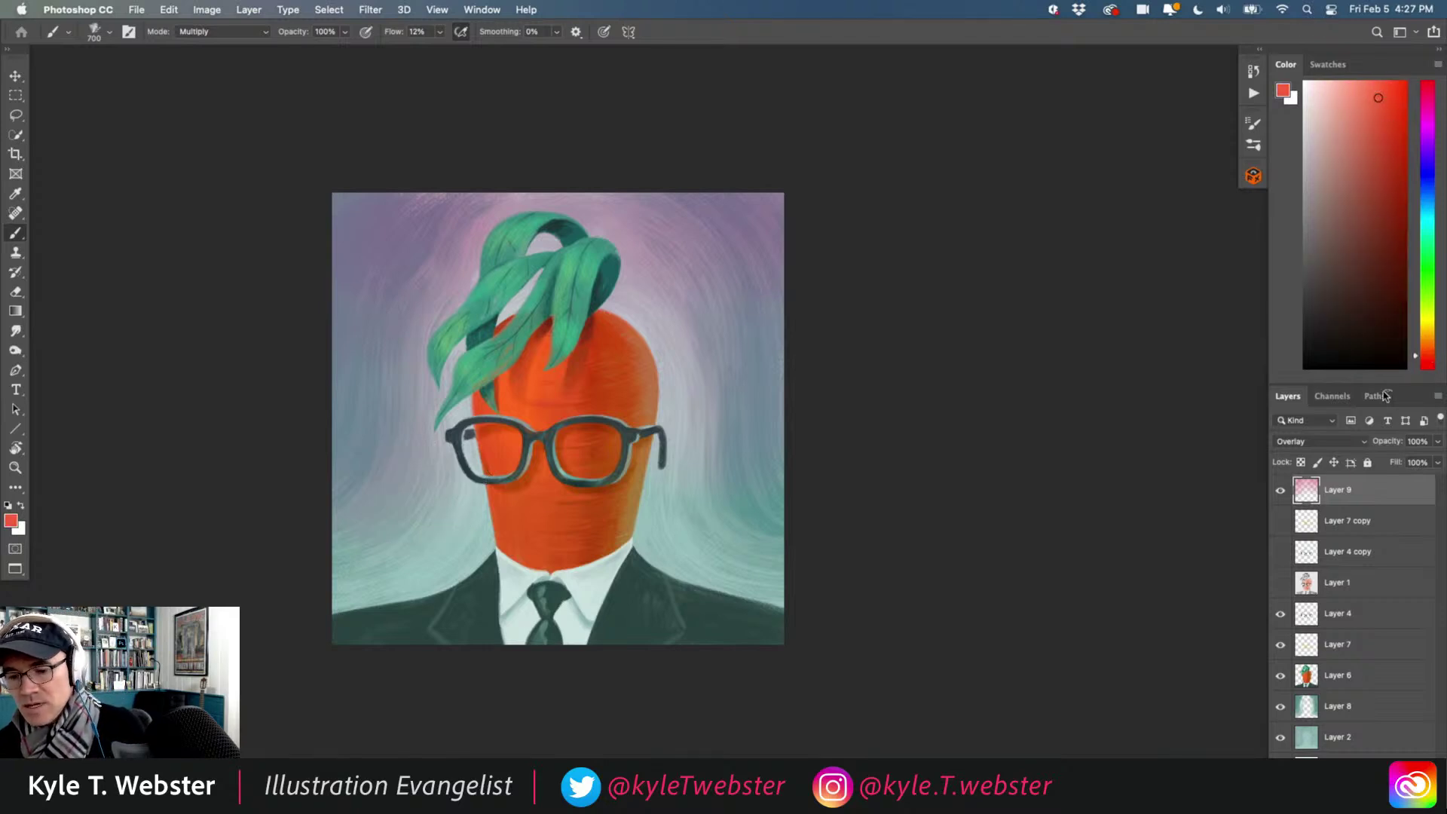
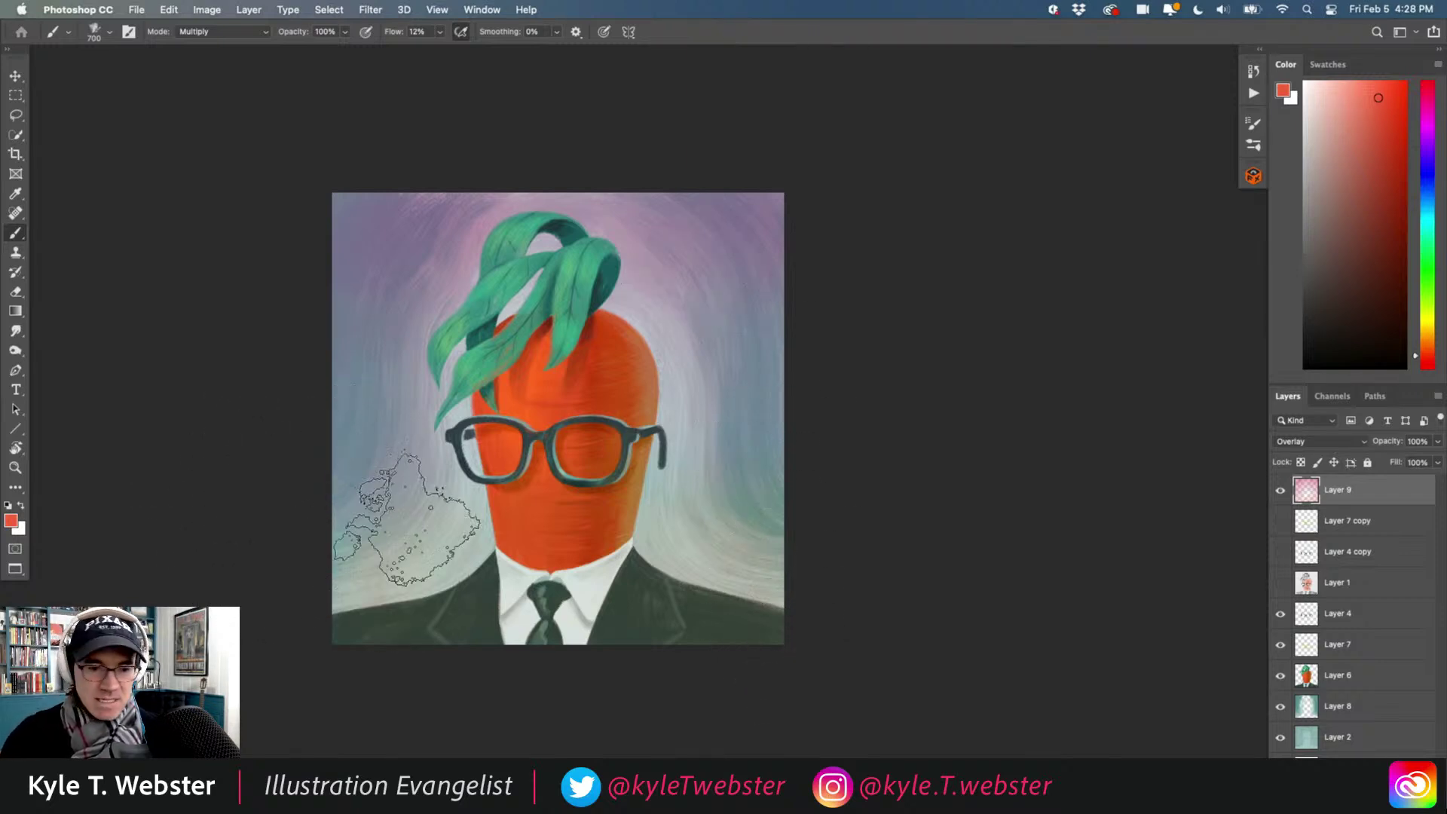
Examine the recoloured illustration full screen, both close up and at a reduced size.
scroll(436, 556, up, 1)
drag(434, 527, 436, 598)
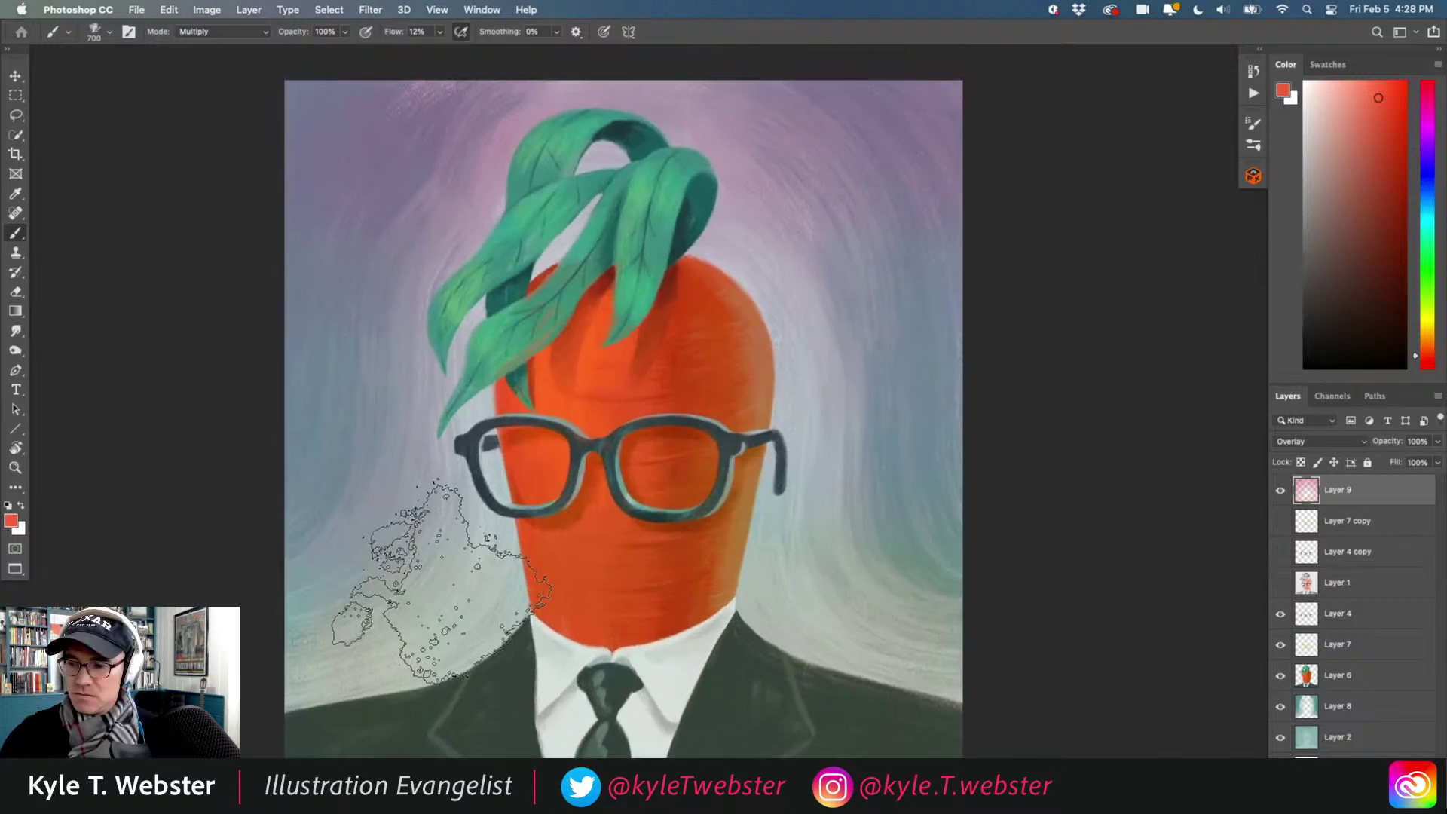
key(f)
key(f)
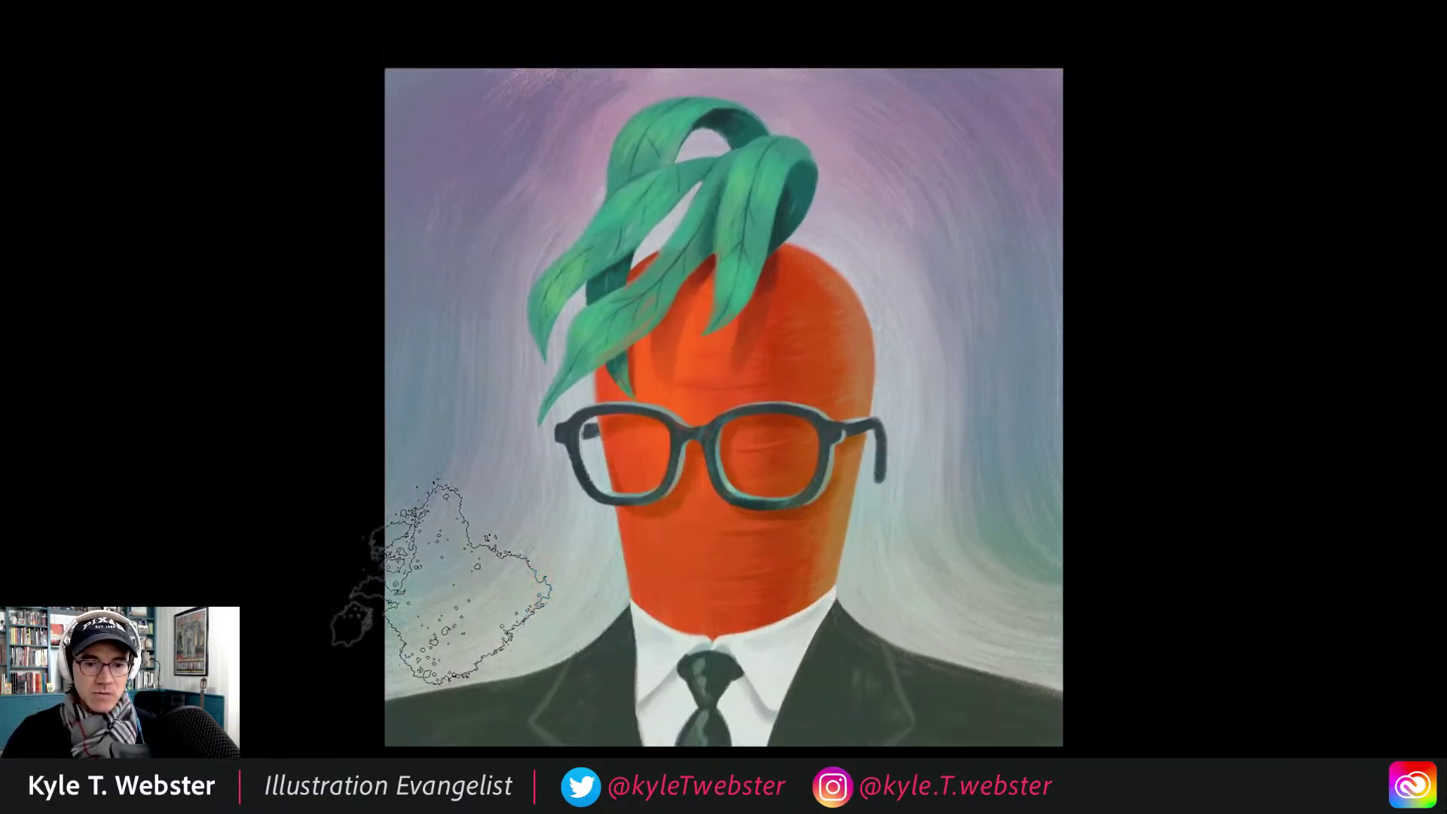
mouse_move(443, 540)
mouse_down()
mouse_move(371, 517)
mouse_move(365, 557)
mouse_up()
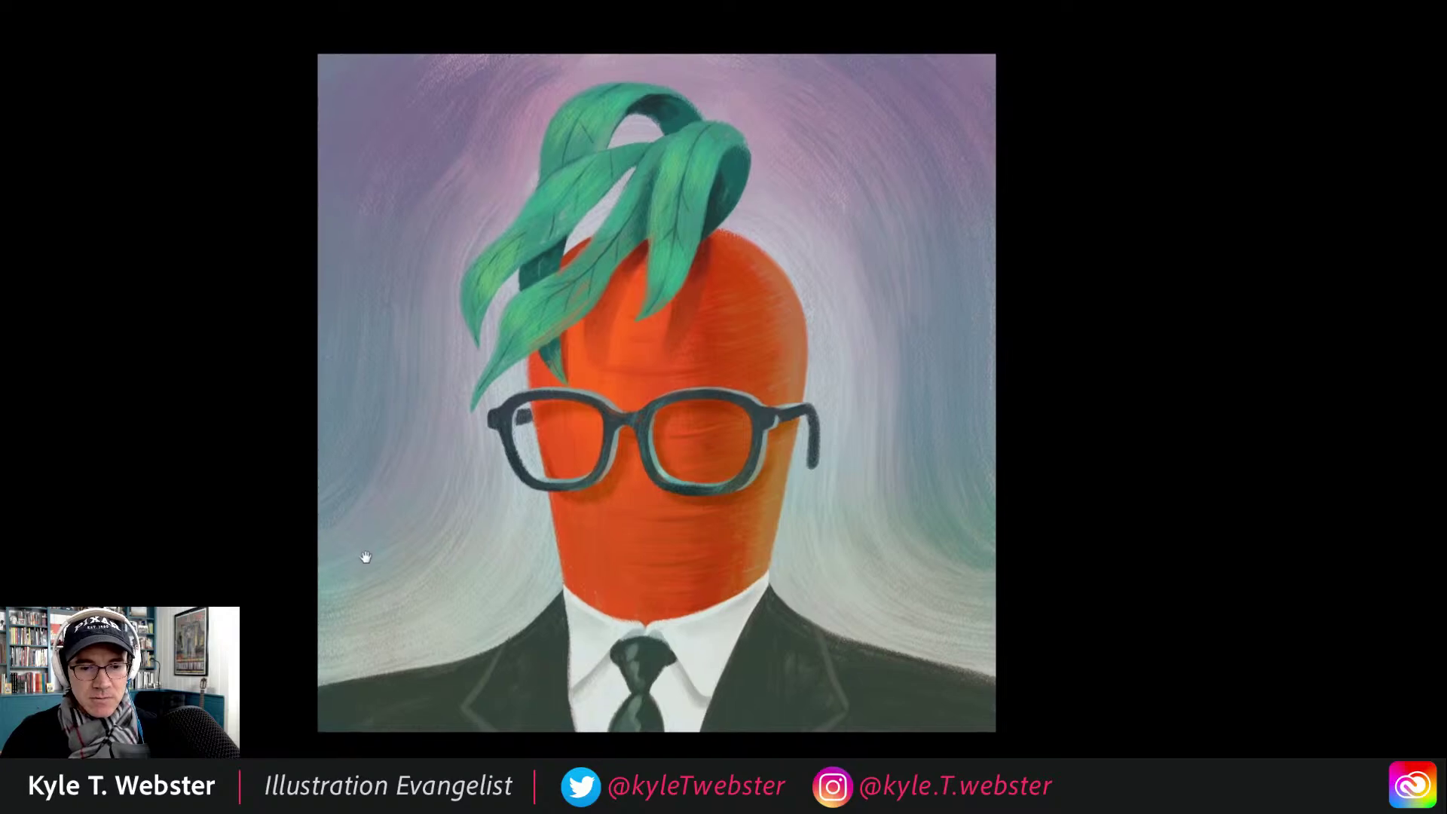
alt+click(462, 546)
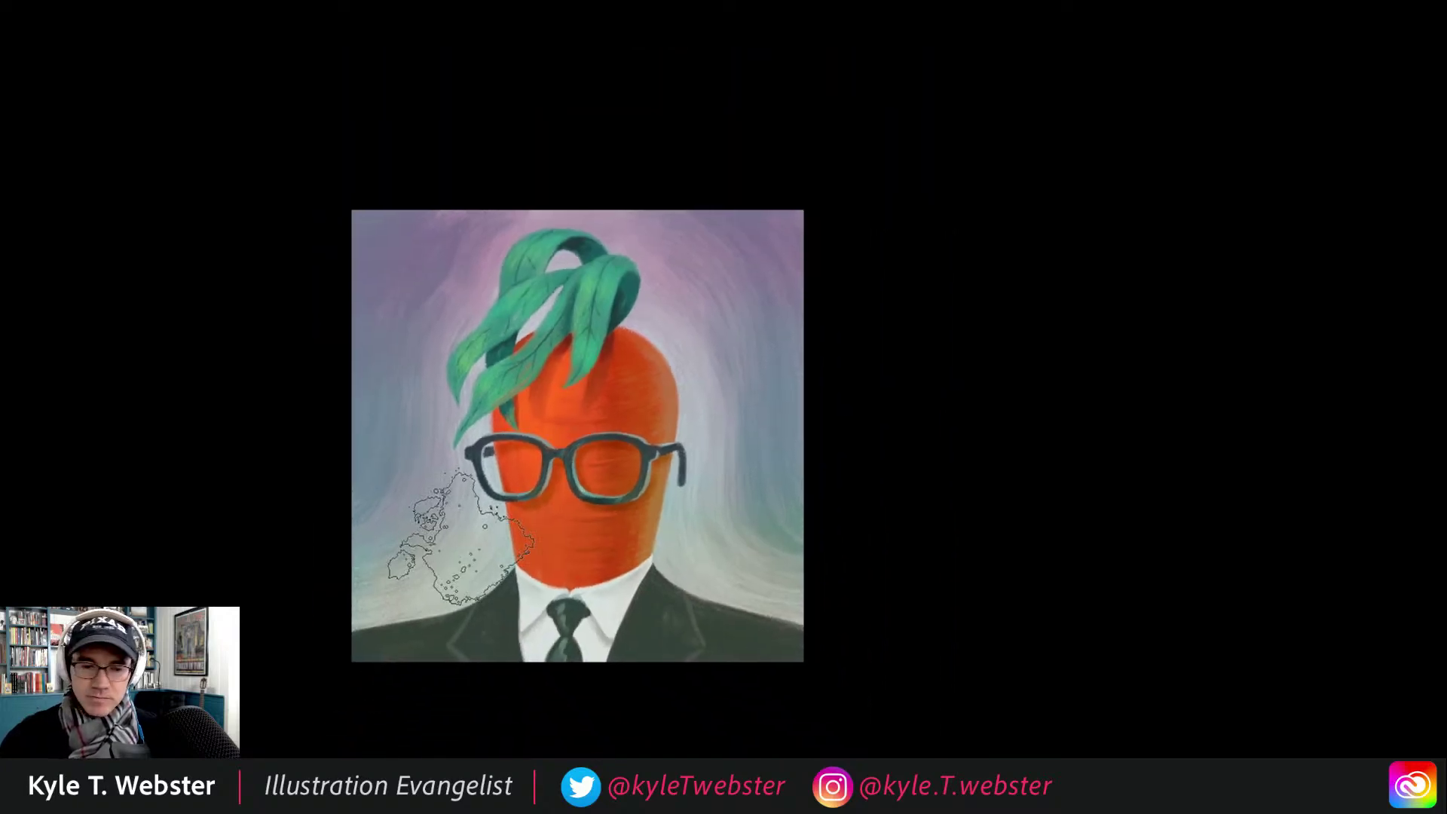
key(f)
key(f)
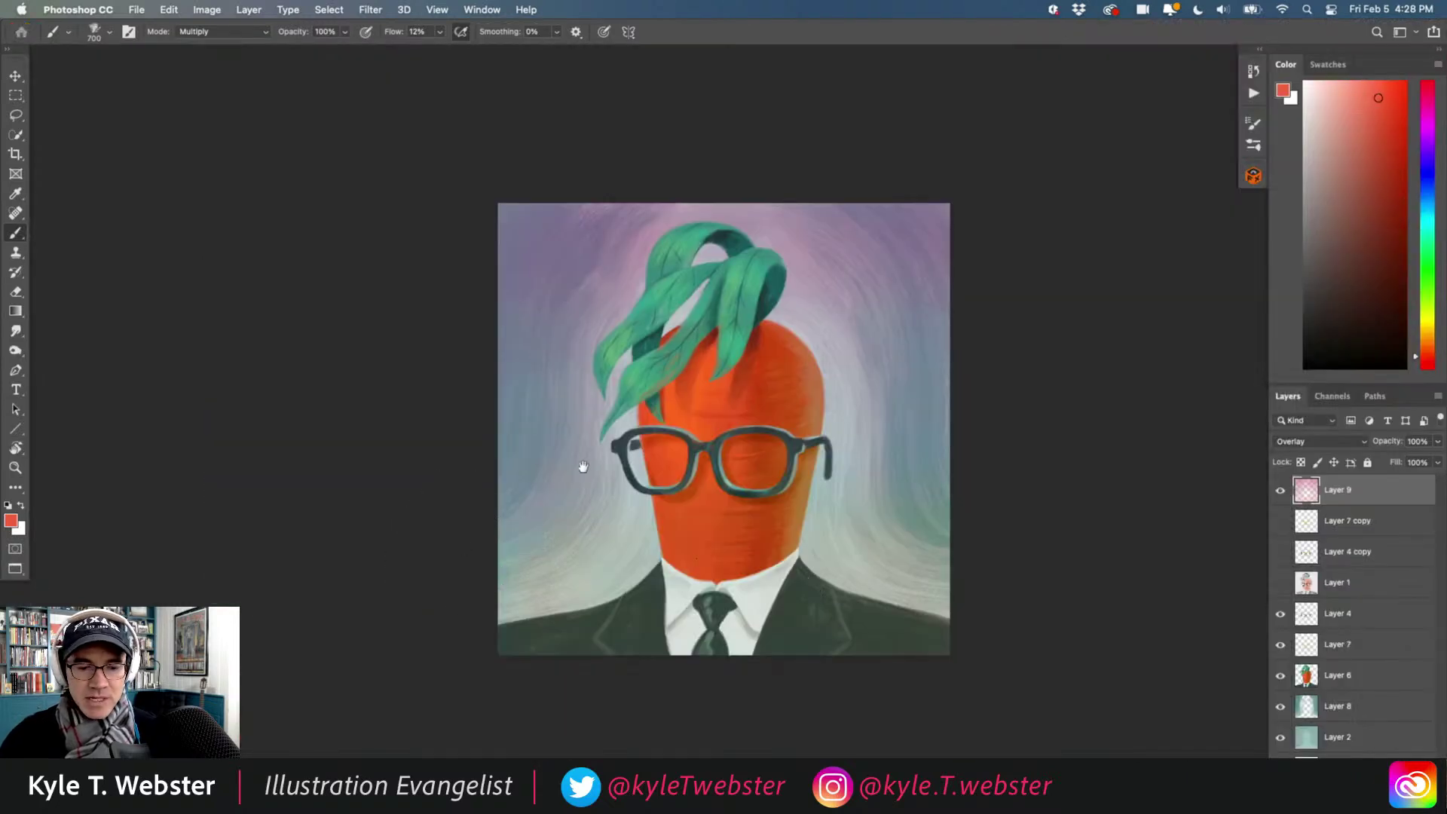
Sample a muted purple from the upper background and choose the Fountania 2 brush from the Inkbox set.
mouse_move(585, 468)
mouse_down()
mouse_move(472, 455)
mouse_move(441, 535)
mouse_up()
scroll(472, 455, up, 2)
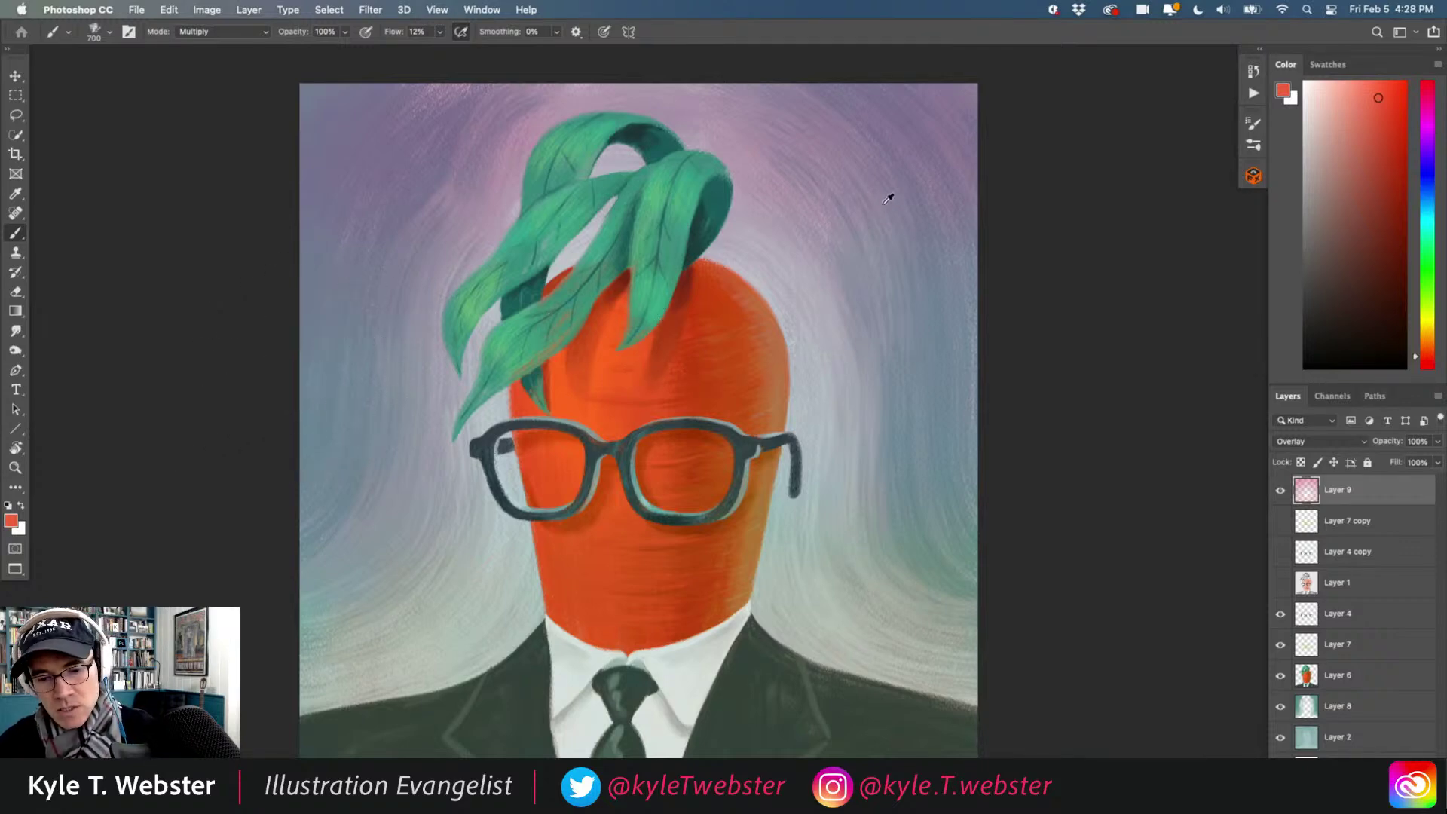
alt+click(864, 228)
click(1254, 145)
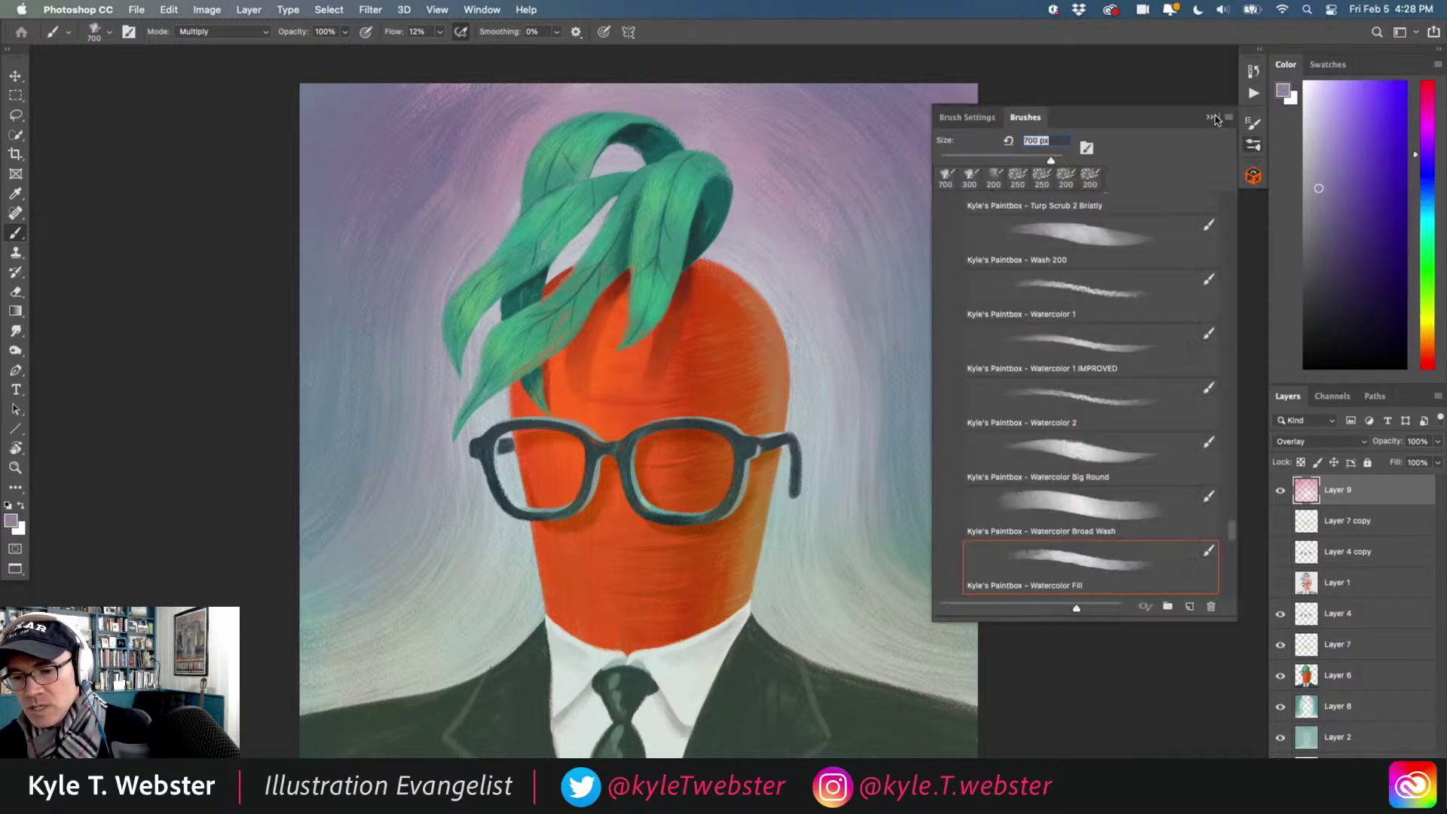
scroll(1042, 261, up, 15)
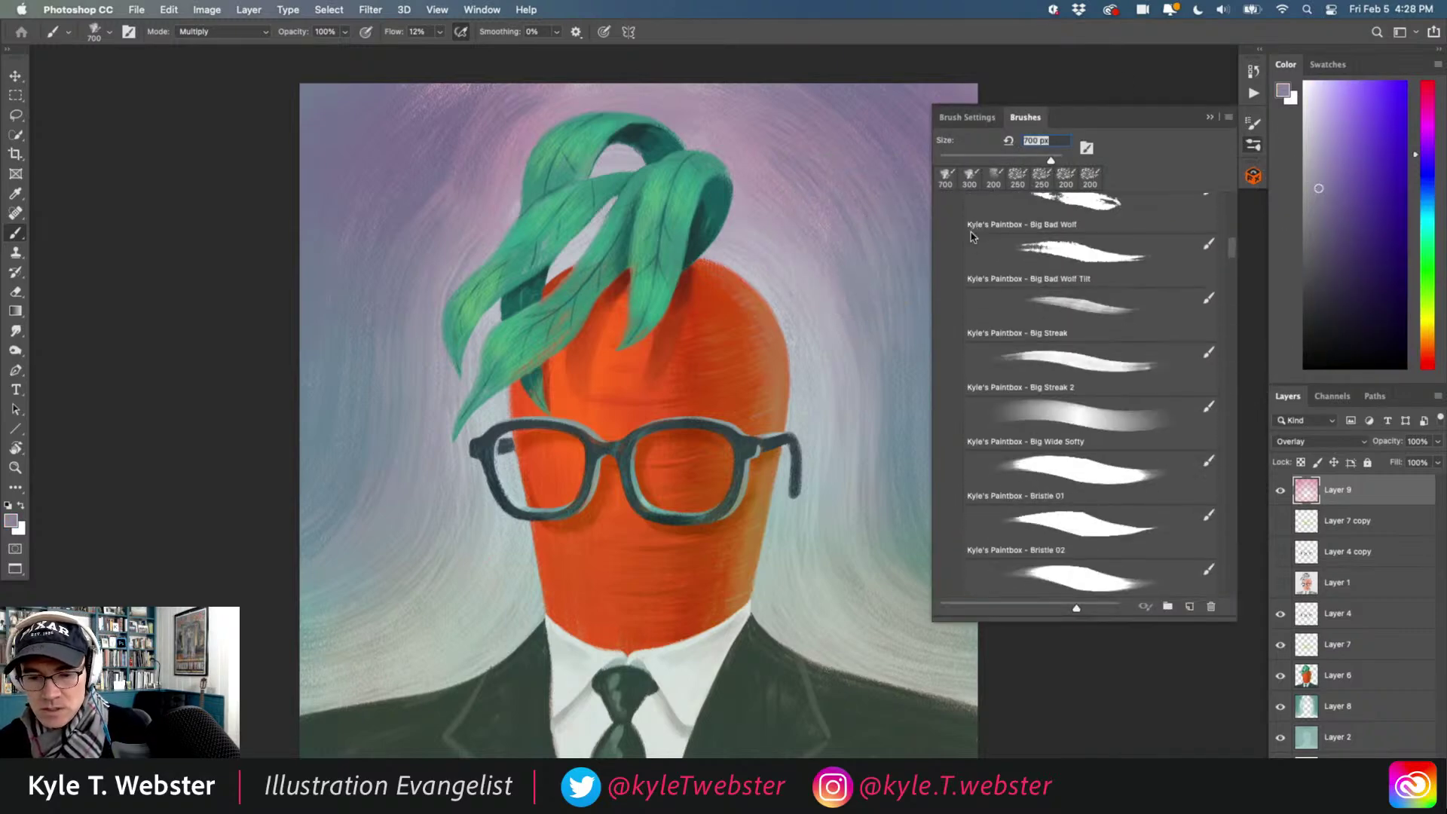
click(955, 247)
click(955, 205)
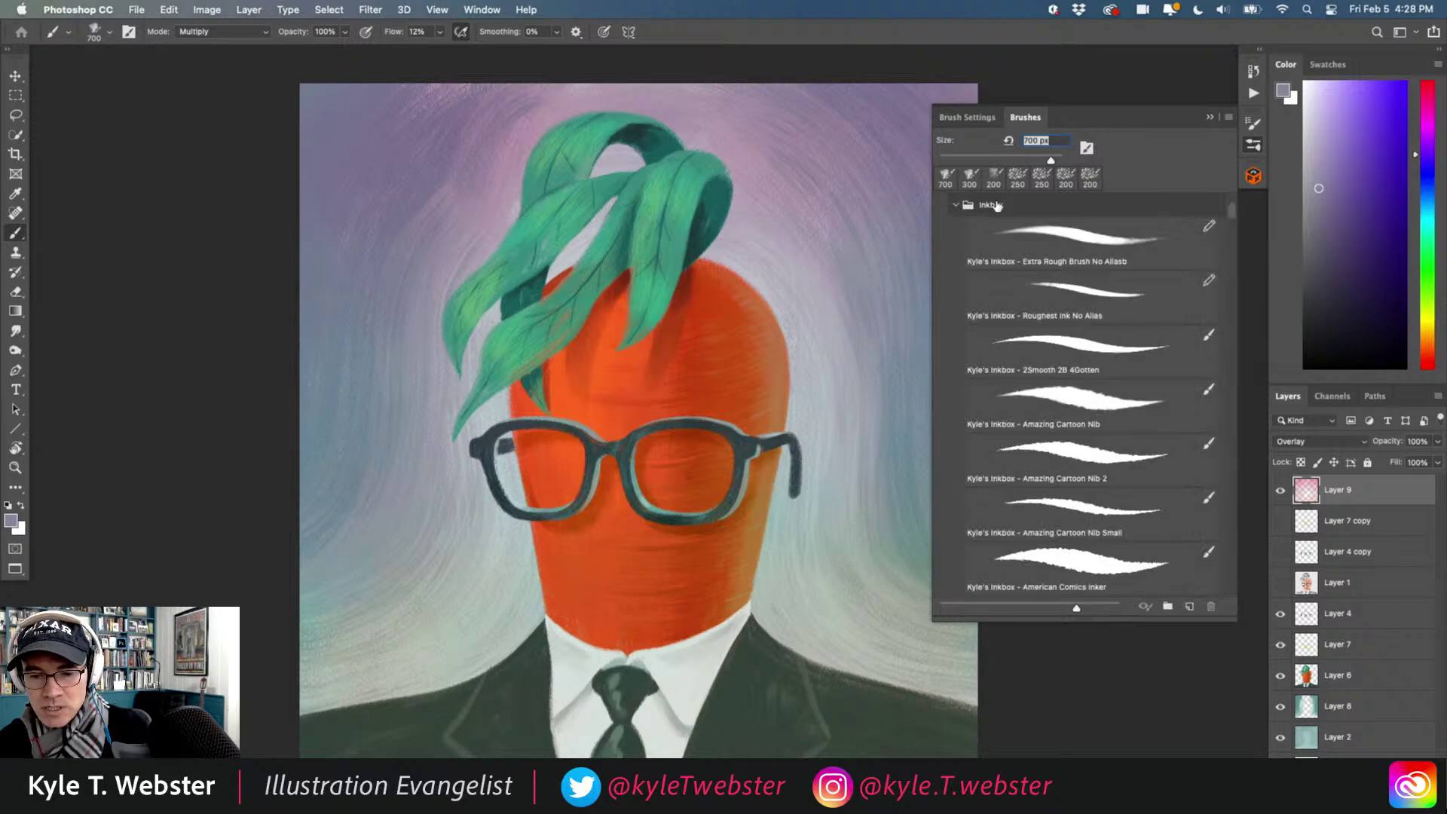
drag(1233, 214, 1010, 430)
scroll(1010, 430, up, 5)
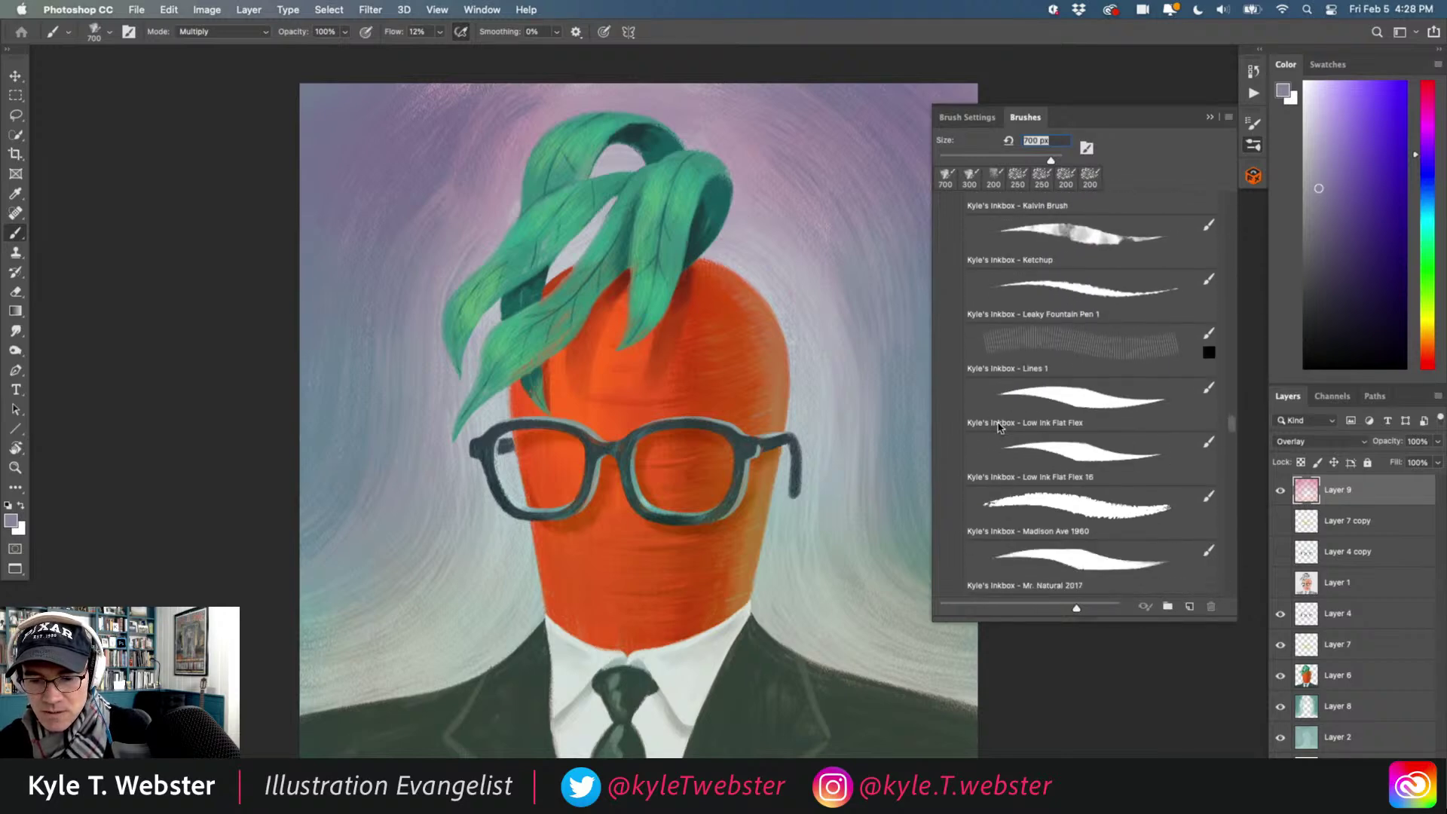
scroll(996, 425, down, 10)
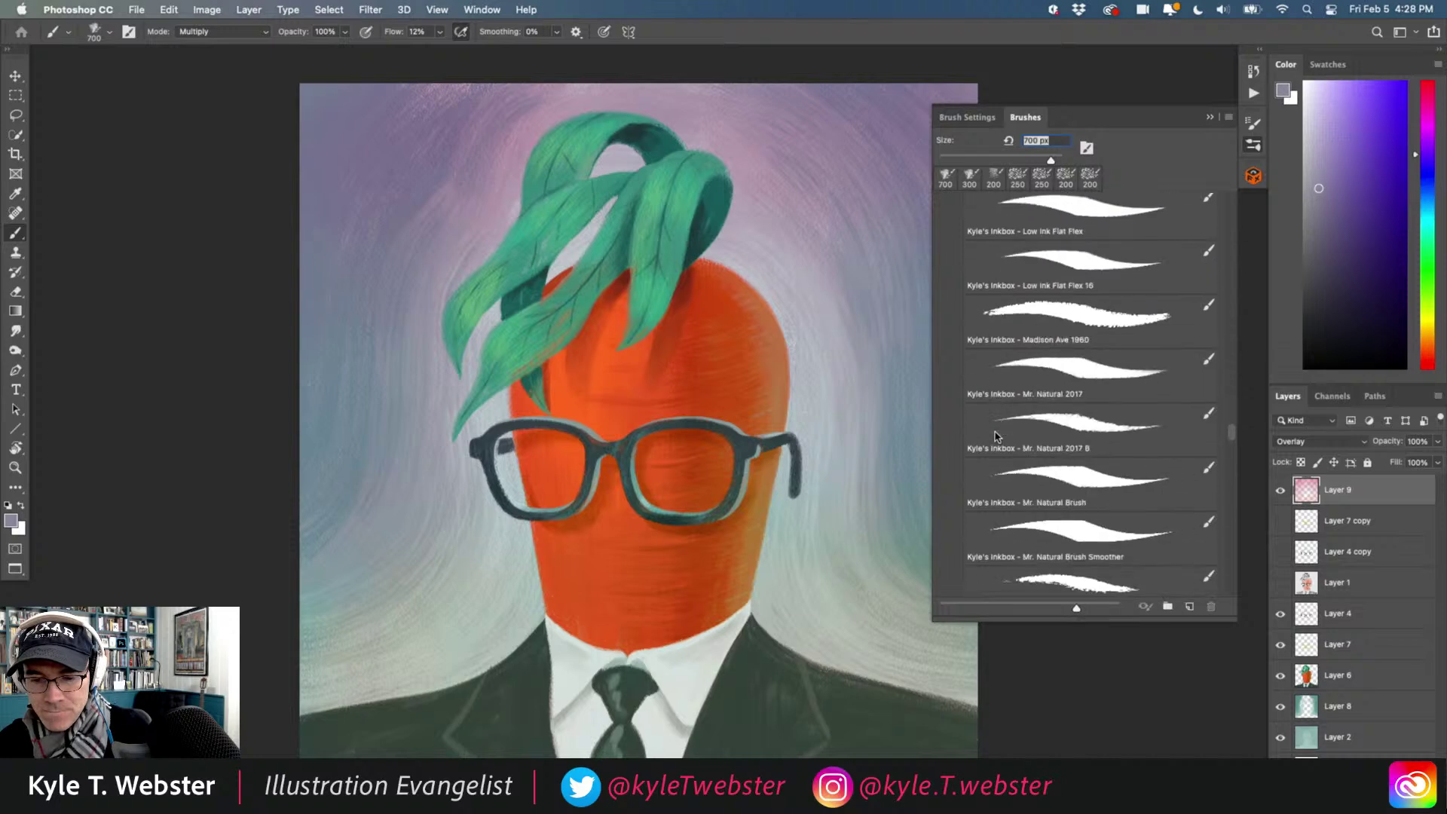
scroll(994, 445, up, 8)
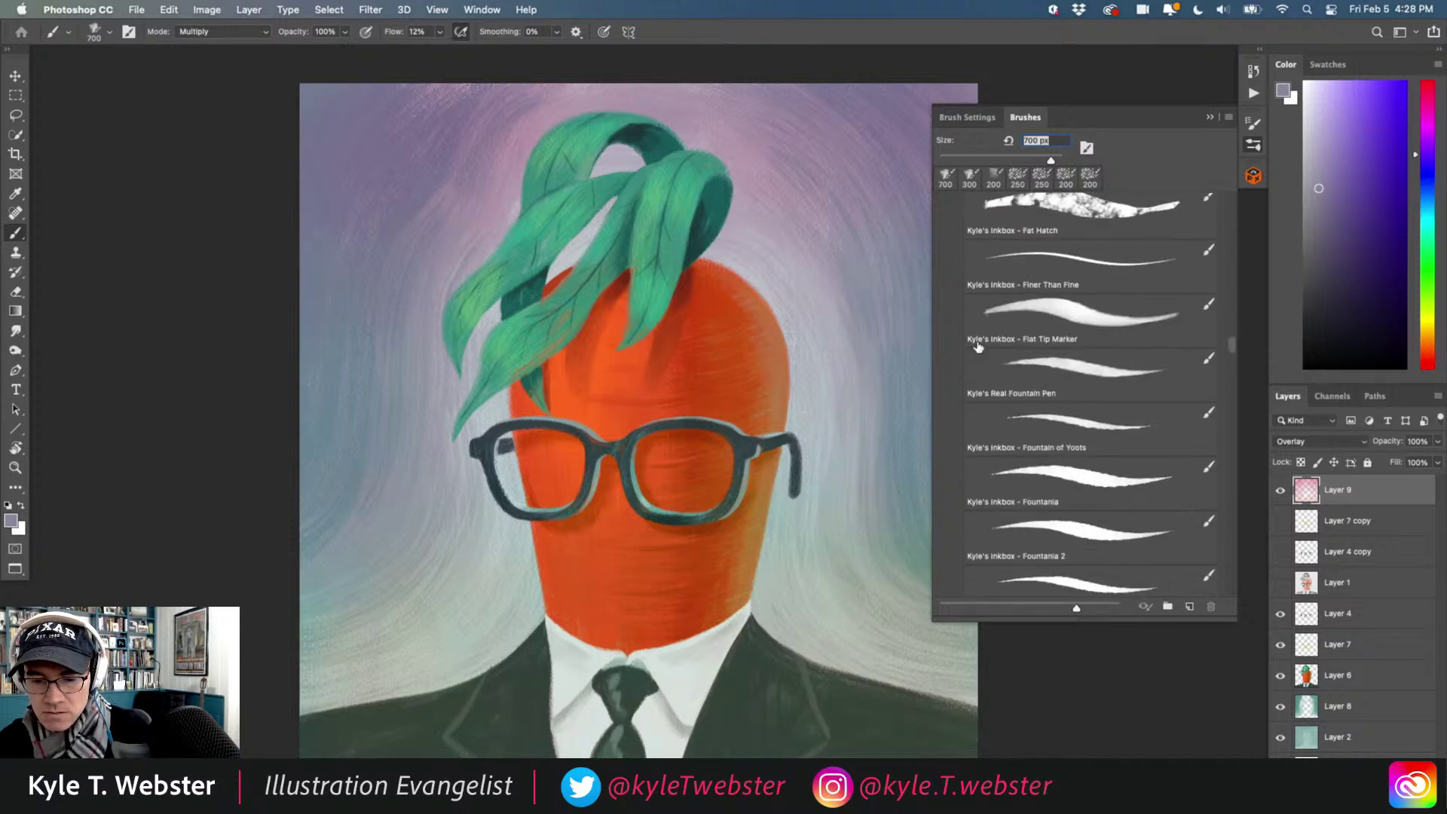
click(1067, 531)
click(1209, 117)
Add a new layer above the Overlay colour wash layer.
scroll(633, 513, down, 5)
scroll(633, 513, right, 4)
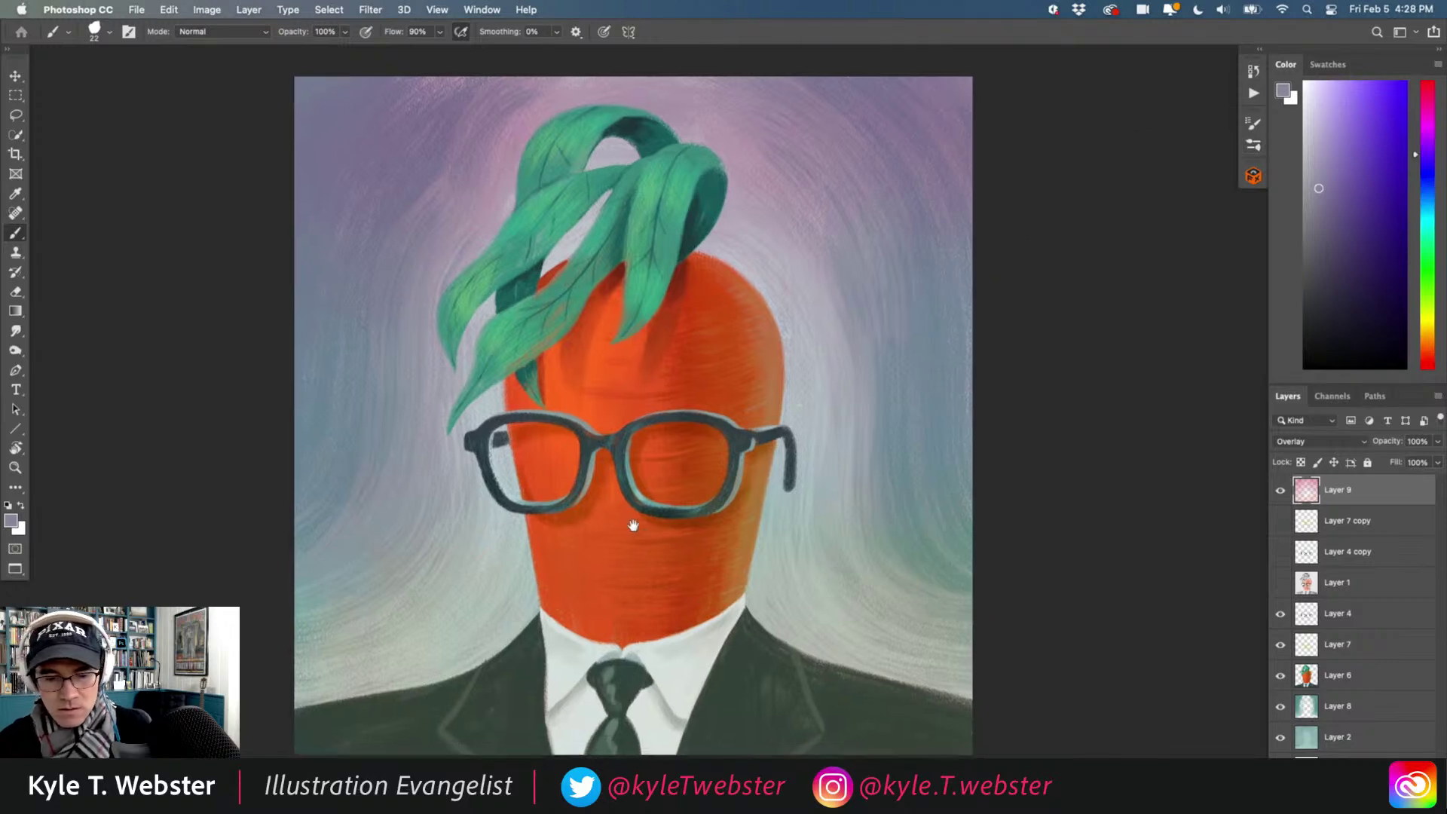
key(alt+shift+super+n)
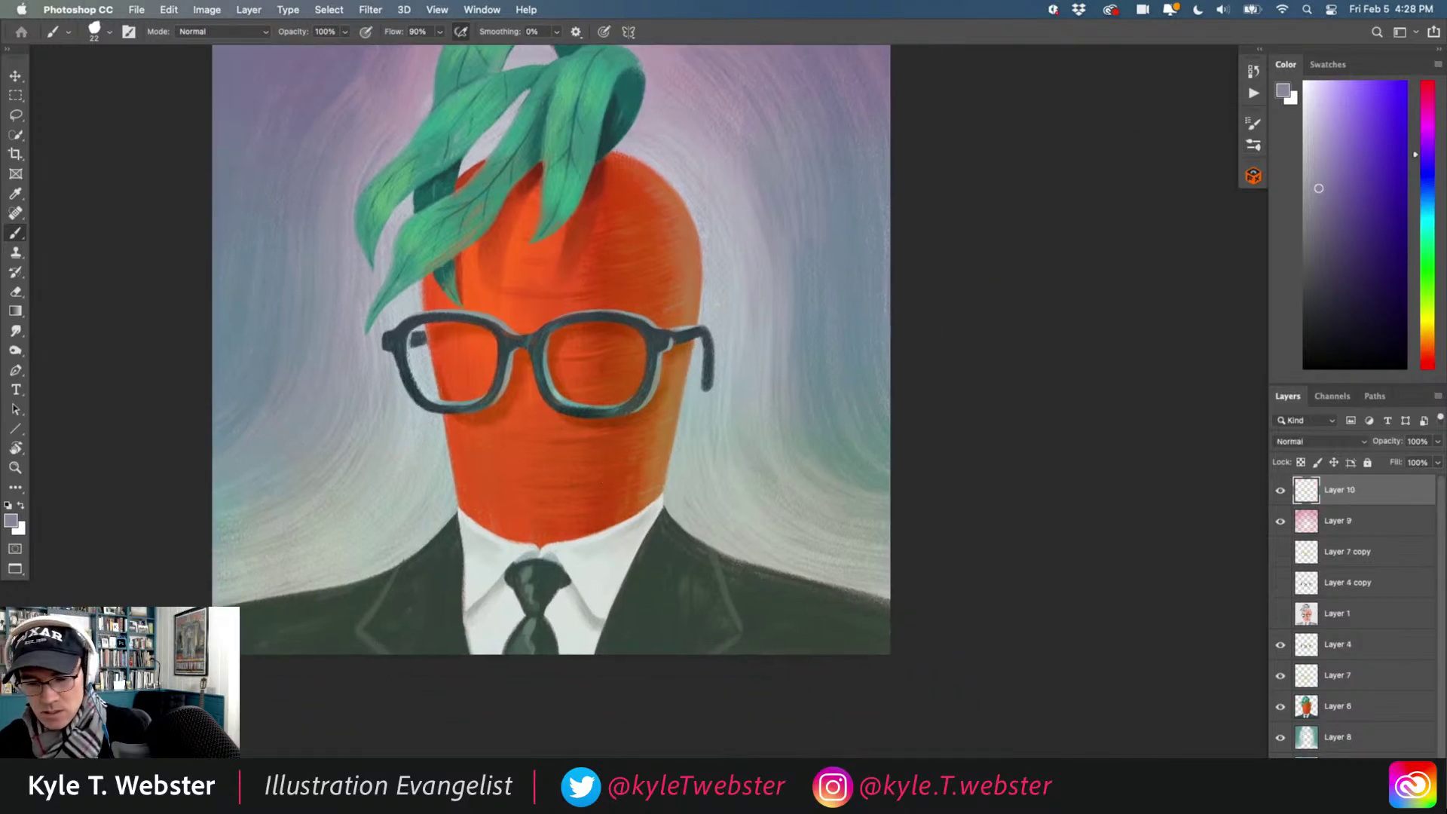
Sample a neutral grey from the lower background, sign the artist's initials on the suit near the lower corner, and set that layer's opacity to 60%.
scroll(787, 620, up, 2)
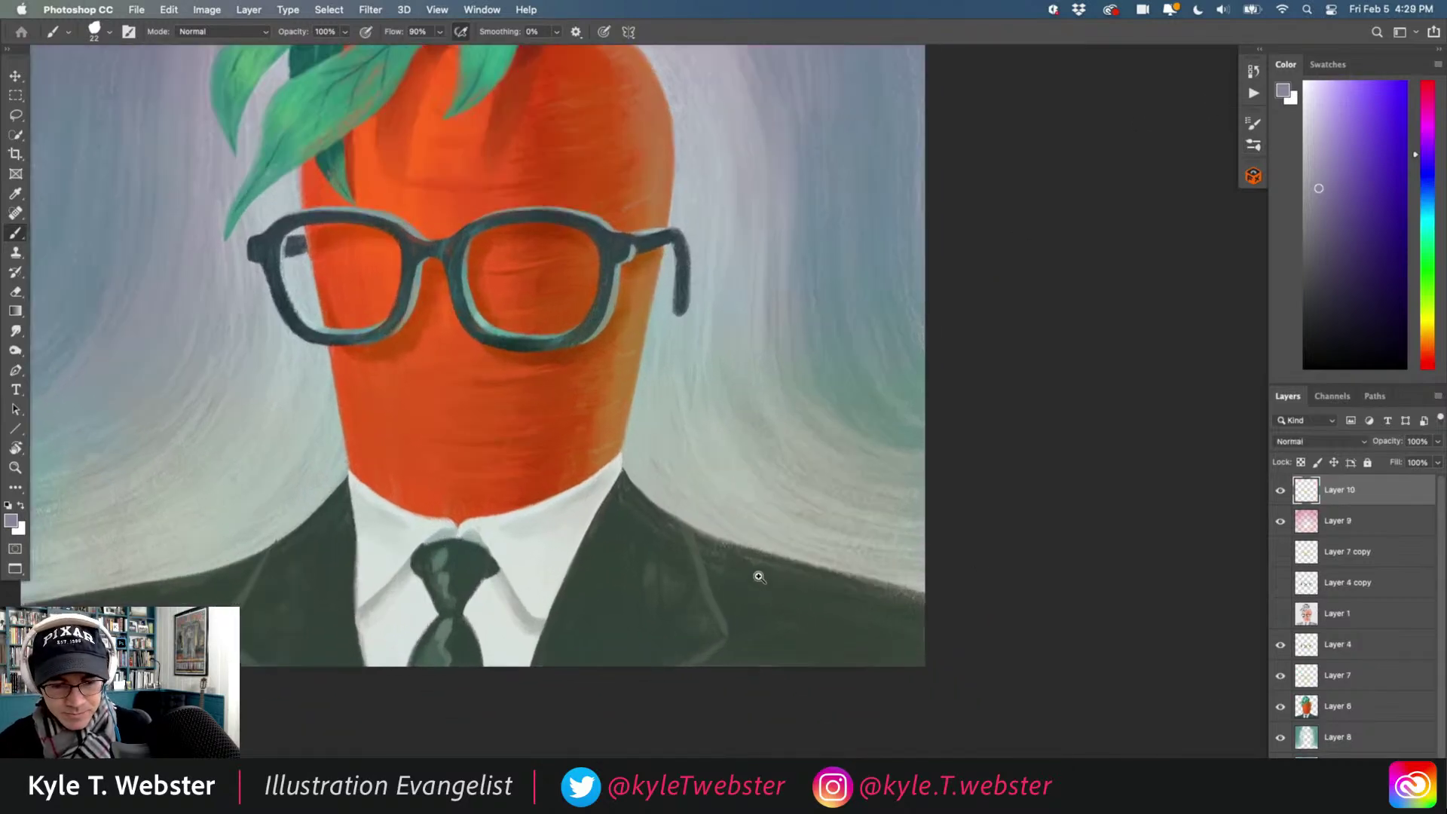
alt+click(908, 583)
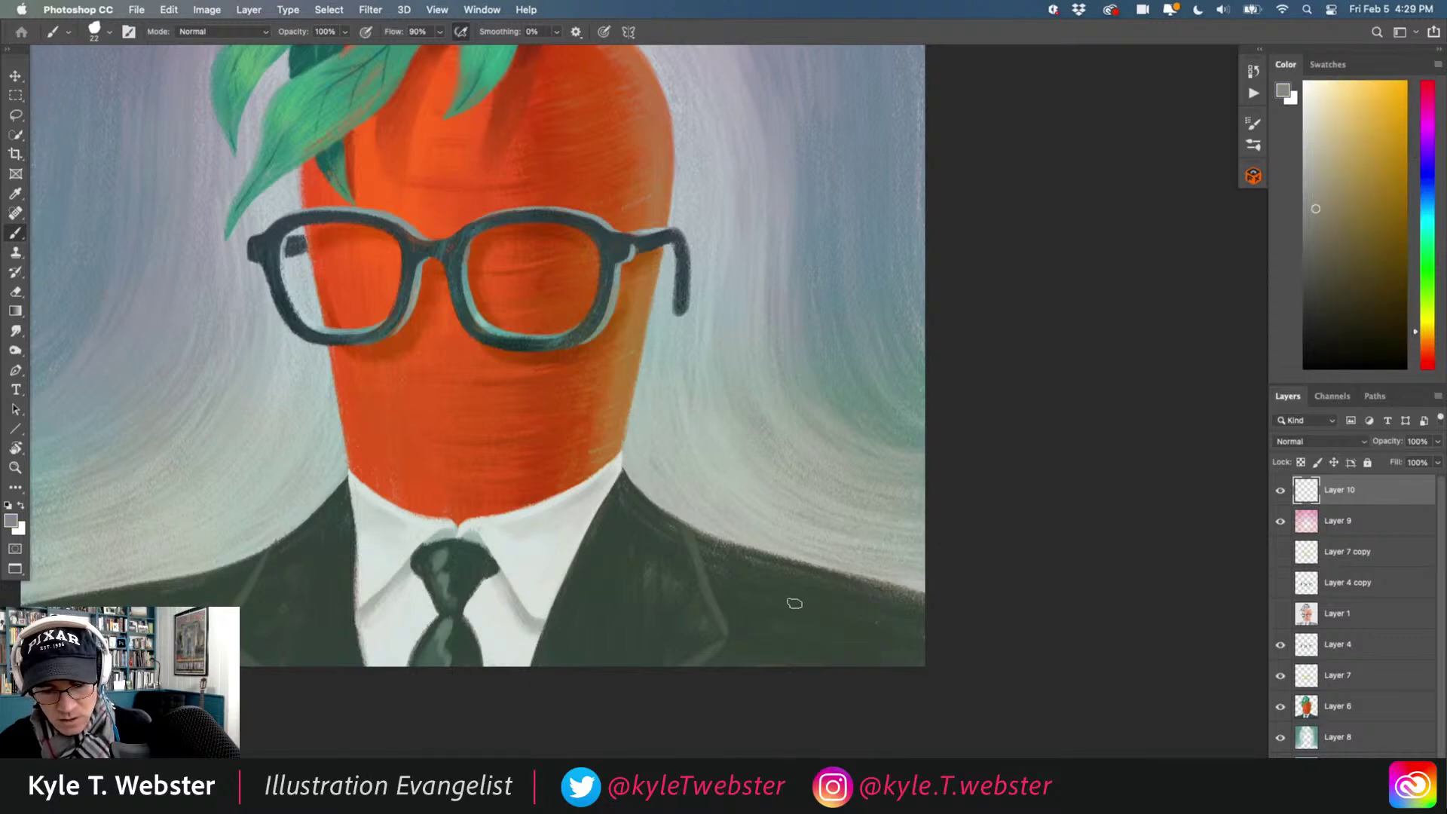
mouse_move(794, 603)
mouse_down()
mouse_move(821, 640)
mouse_move(854, 595)
mouse_move(795, 649)
mouse_up()
click(1417, 441)
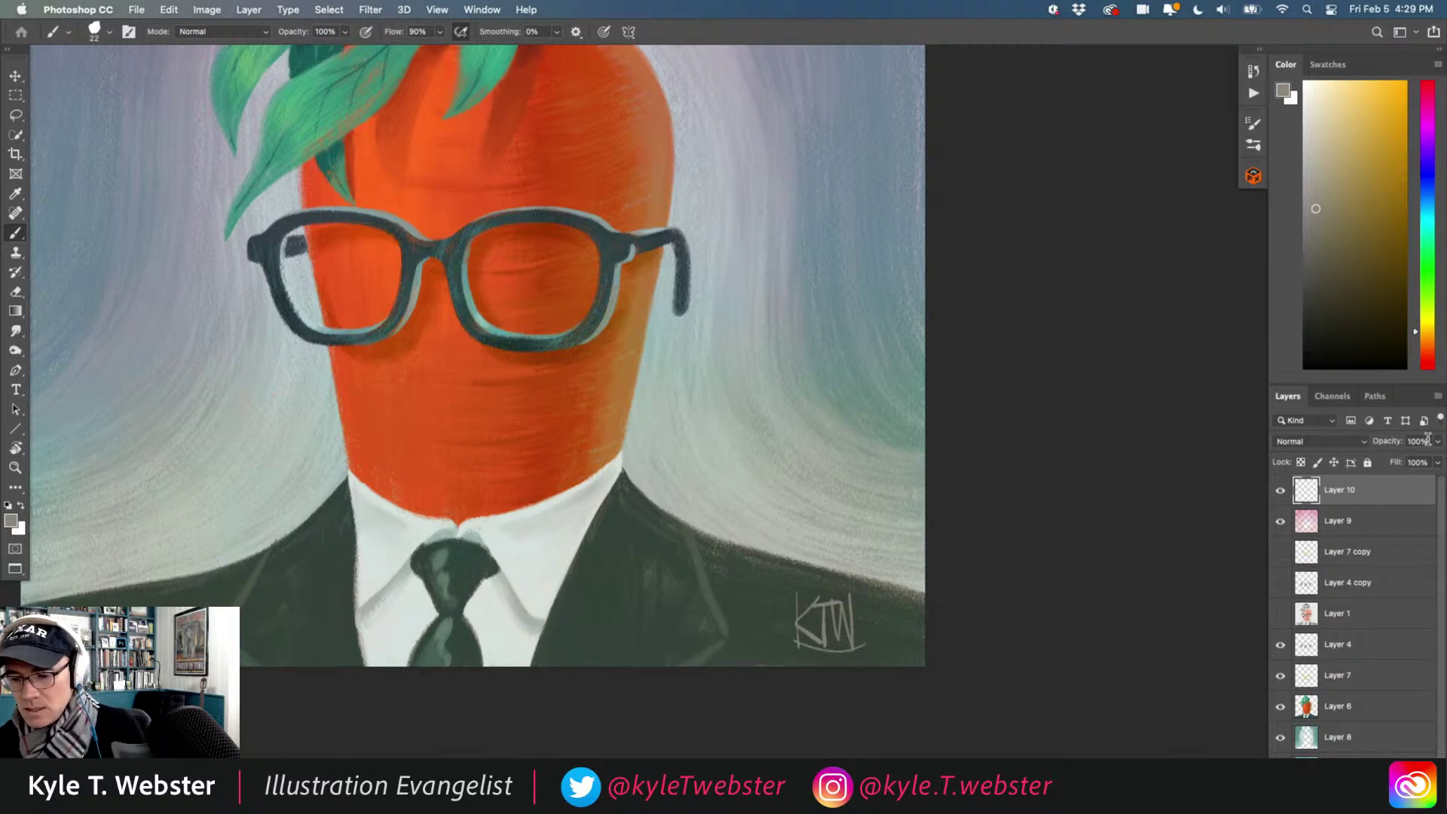
text(60)
key(Return)
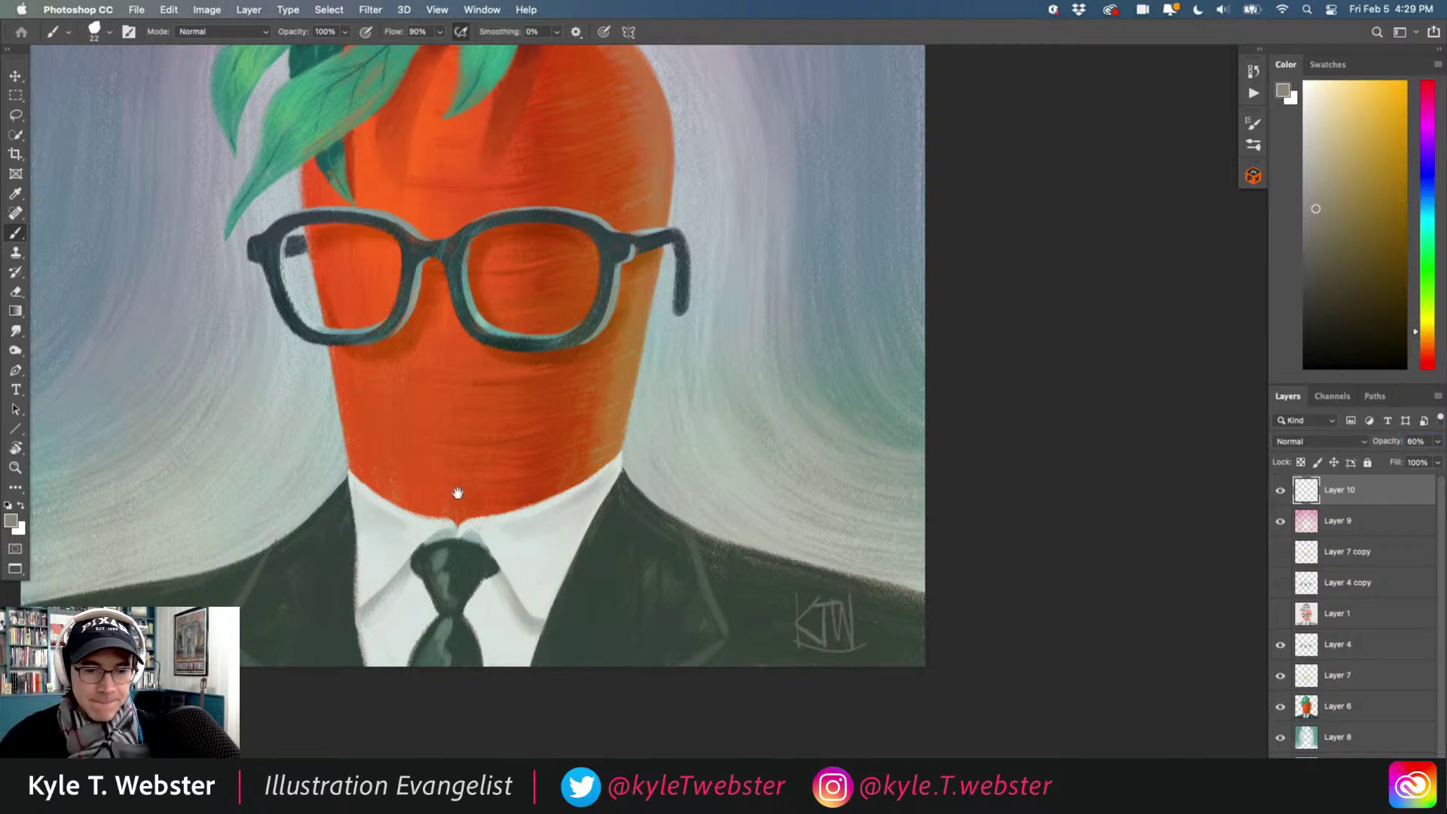
key(super+0)
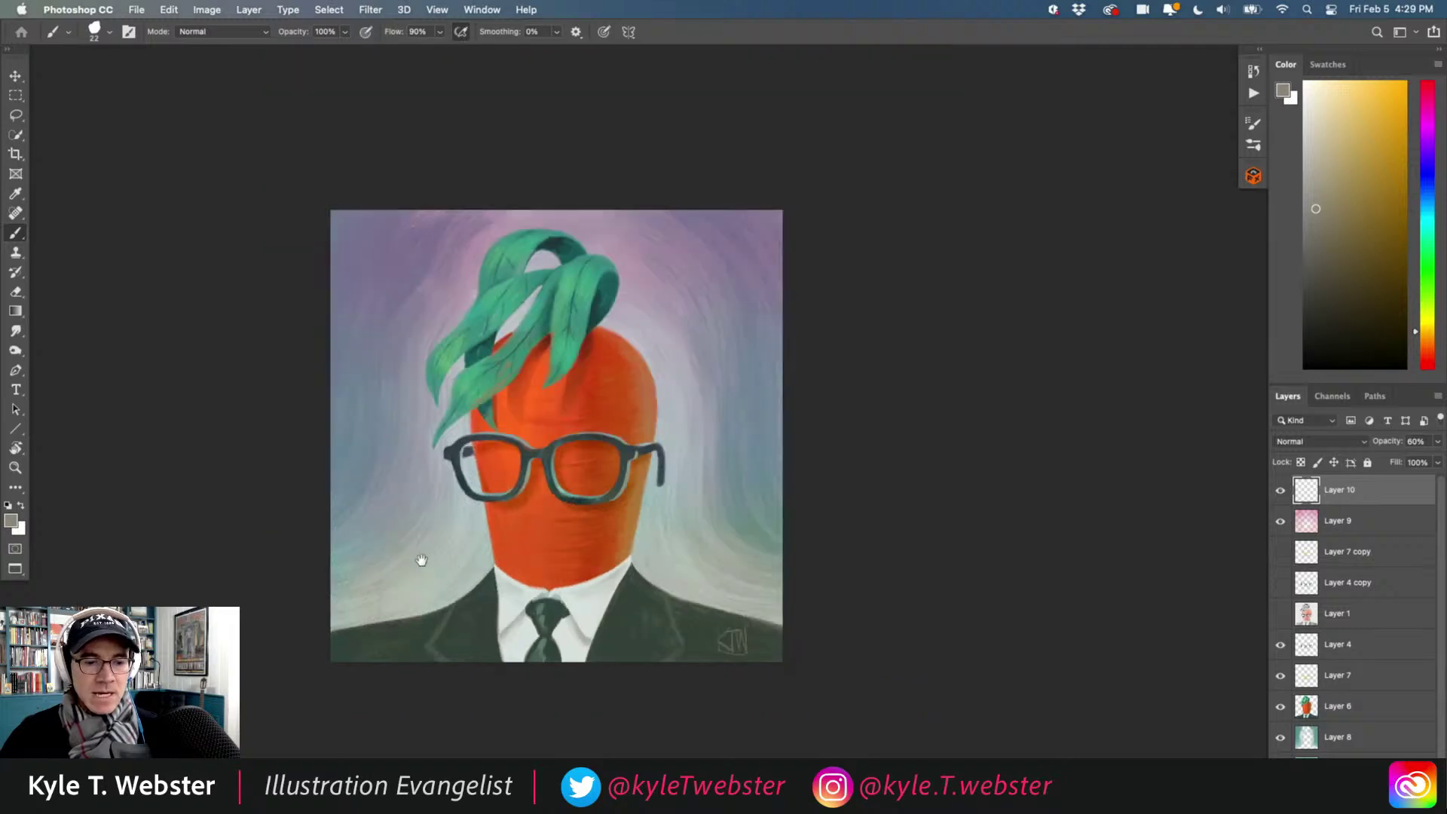
drag(422, 560, 467, 563)
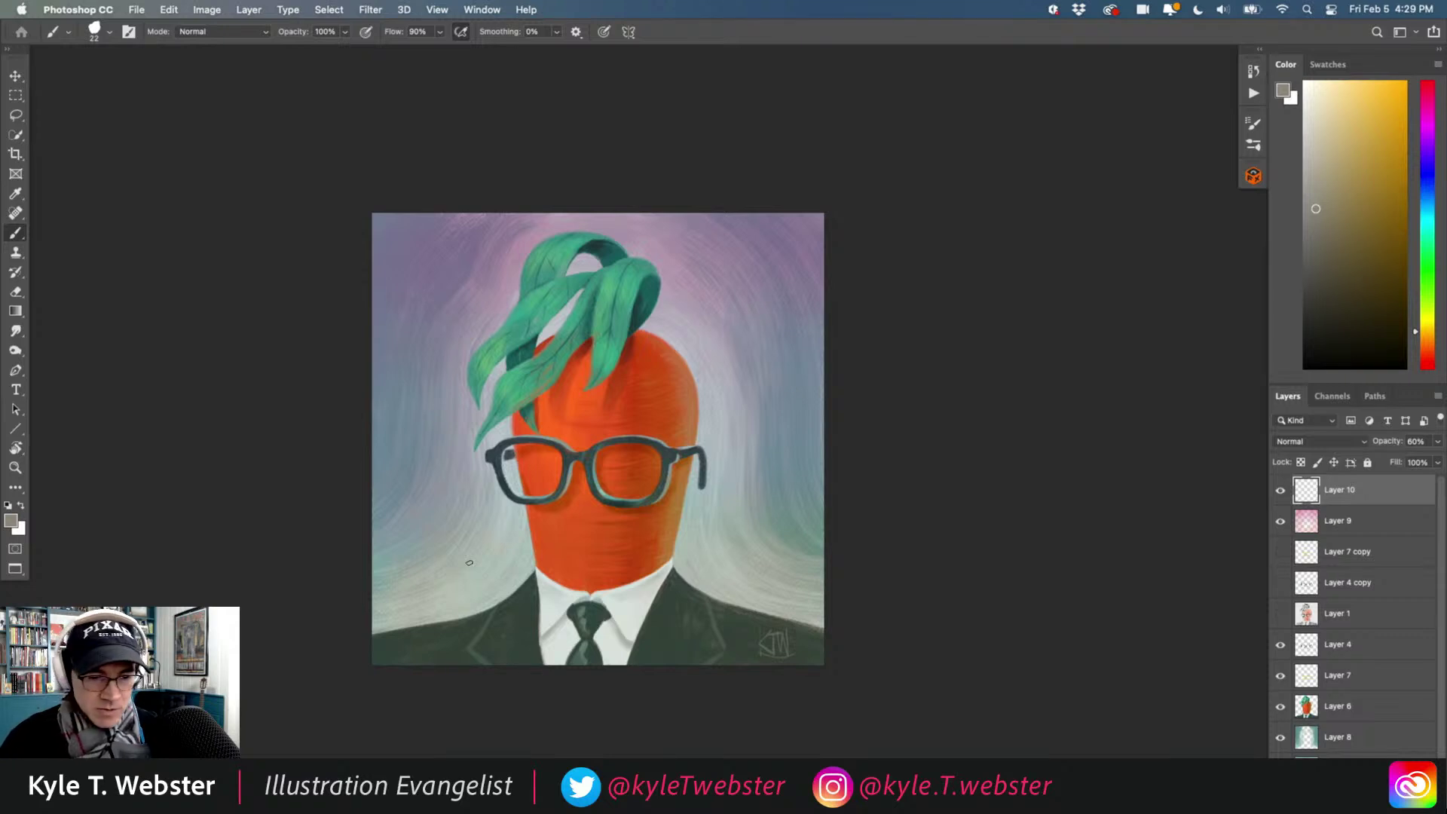
scroll(467, 546, up, 2)
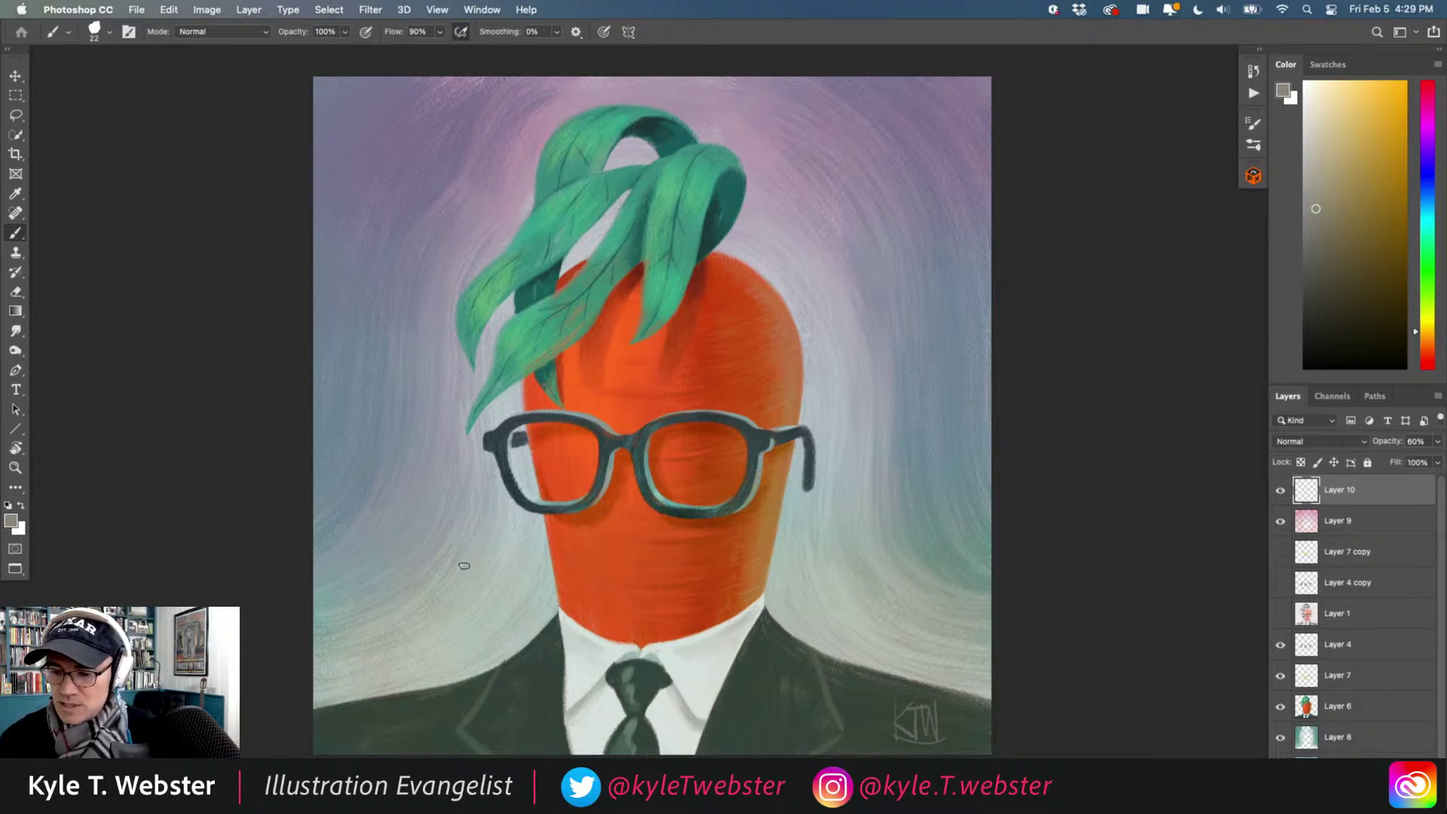
Merge all the illustration layers above the Background into one layer and save the document as carrot2.psd in the Editorial folder.
scroll(1441, 522, down, 1)
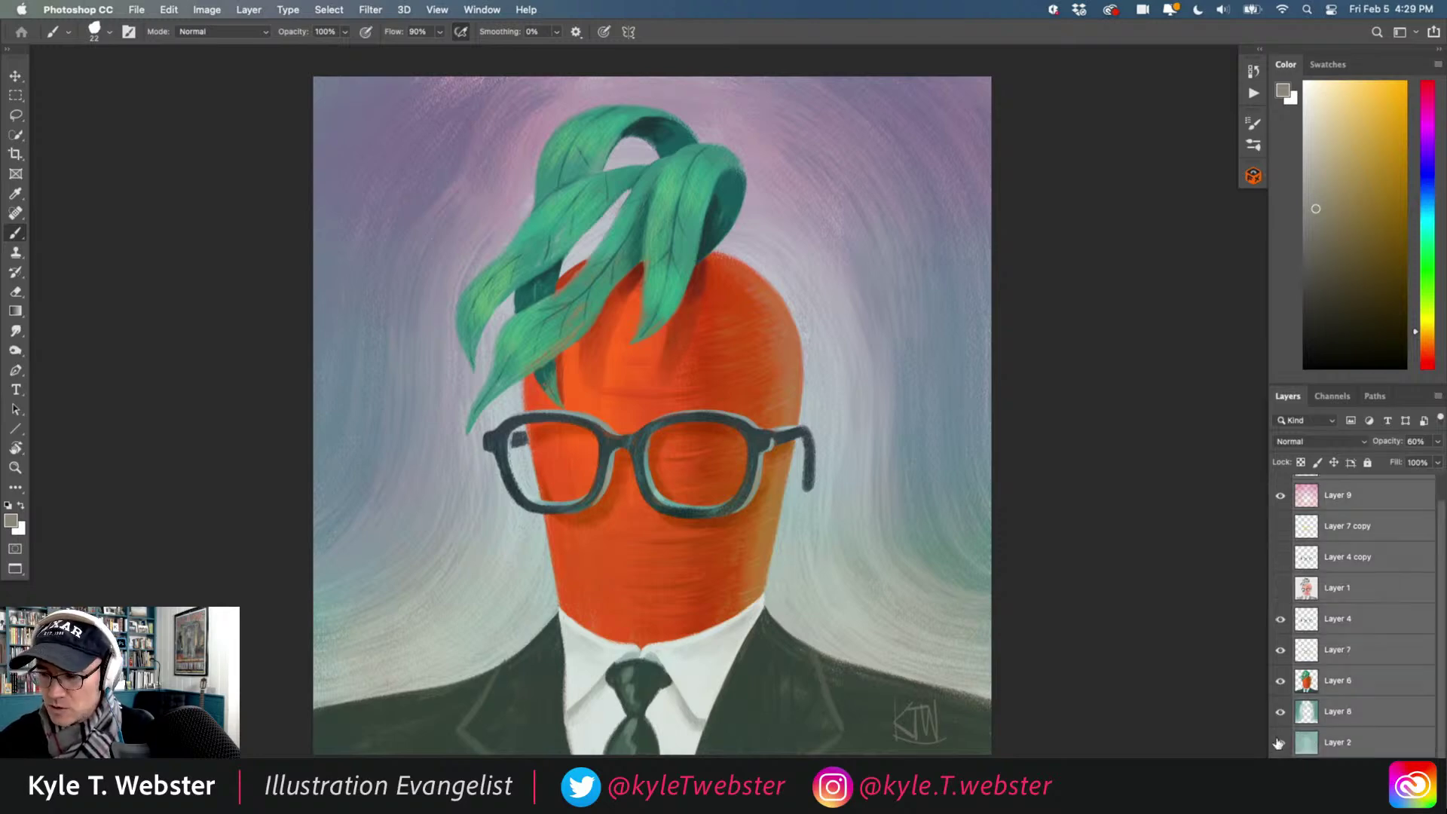
key(Delete)
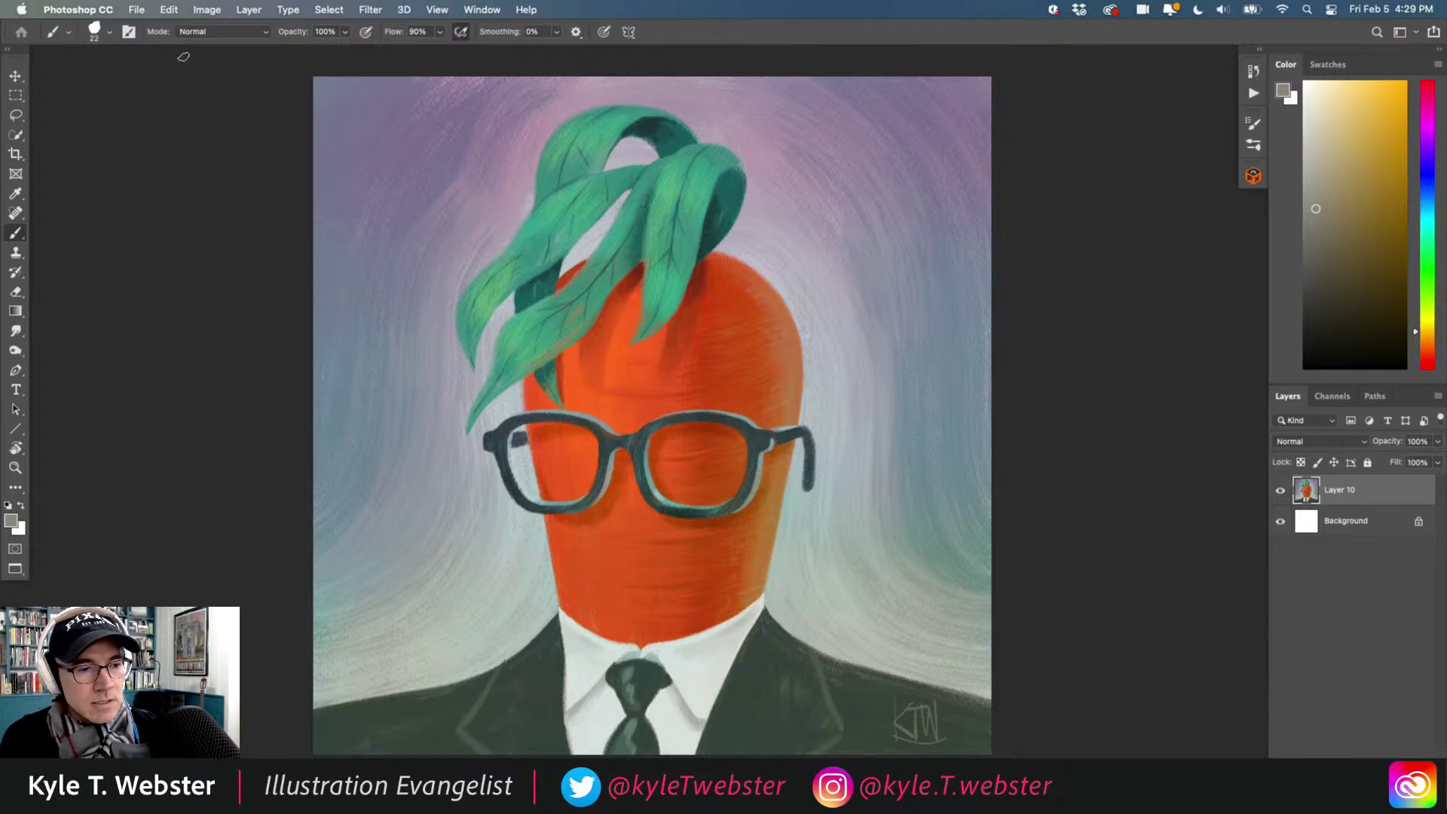
click(136, 9)
click(150, 154)
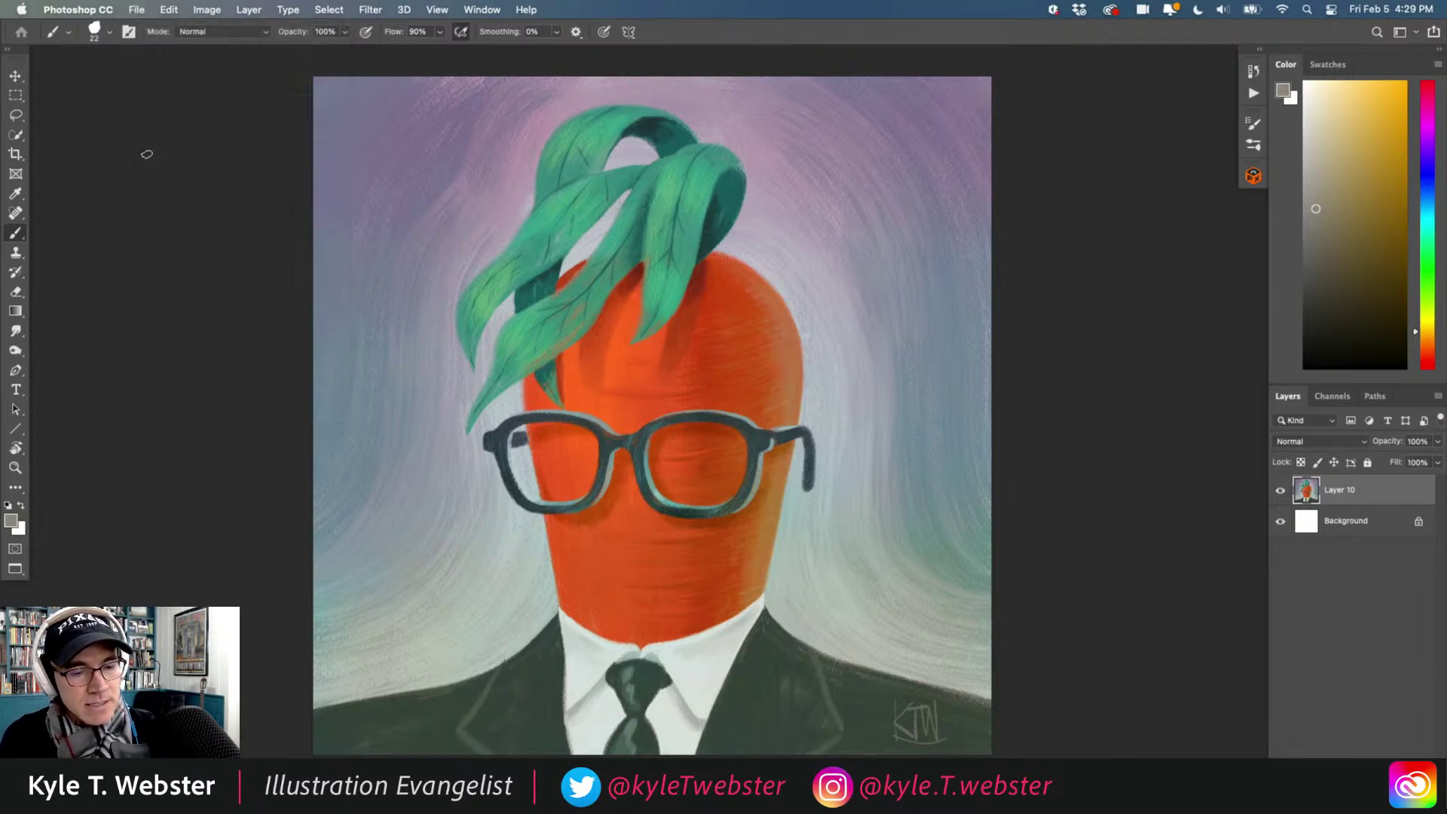
key(Right)
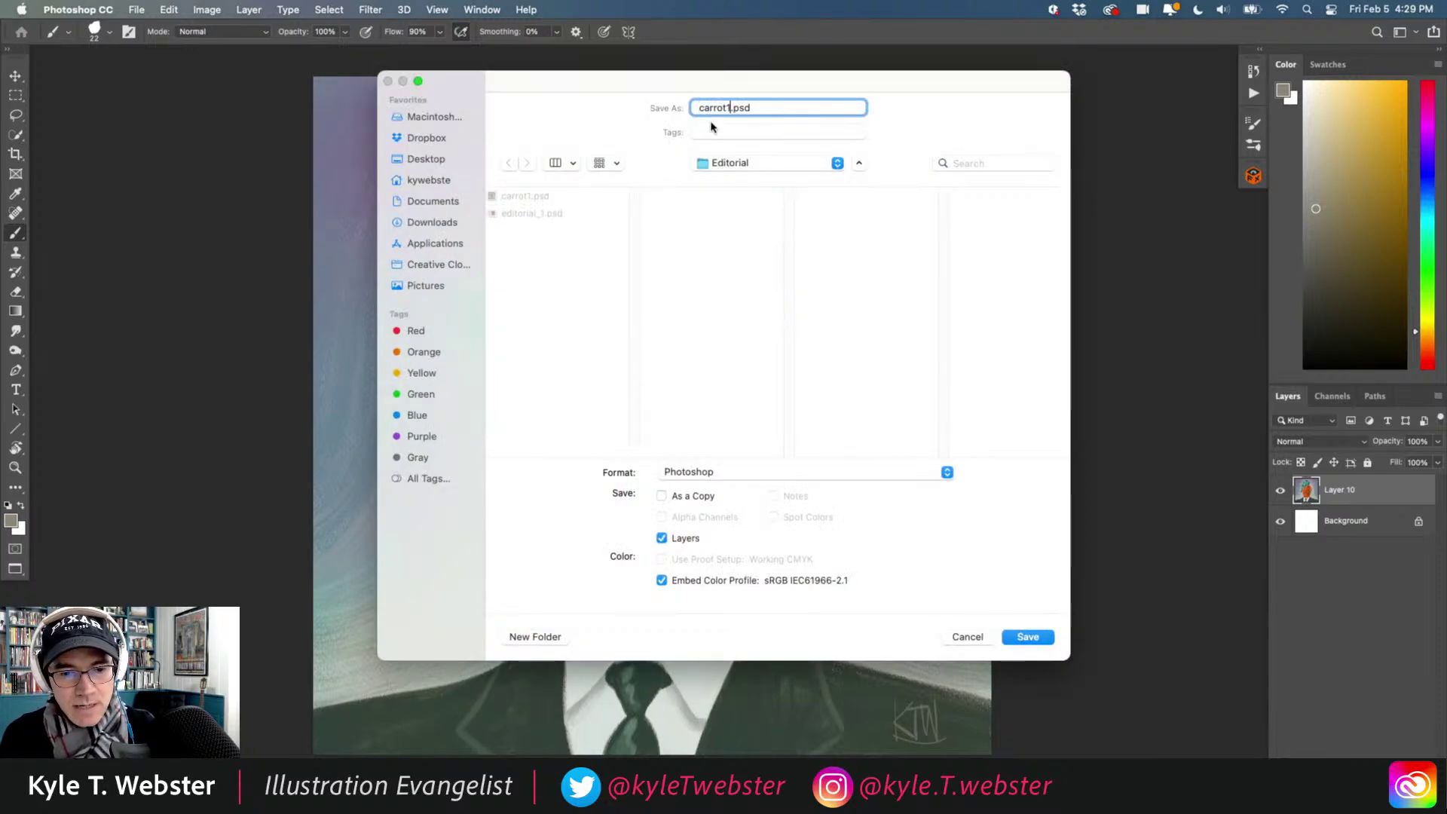
key(BackSpace)
text(2)
key(Return)
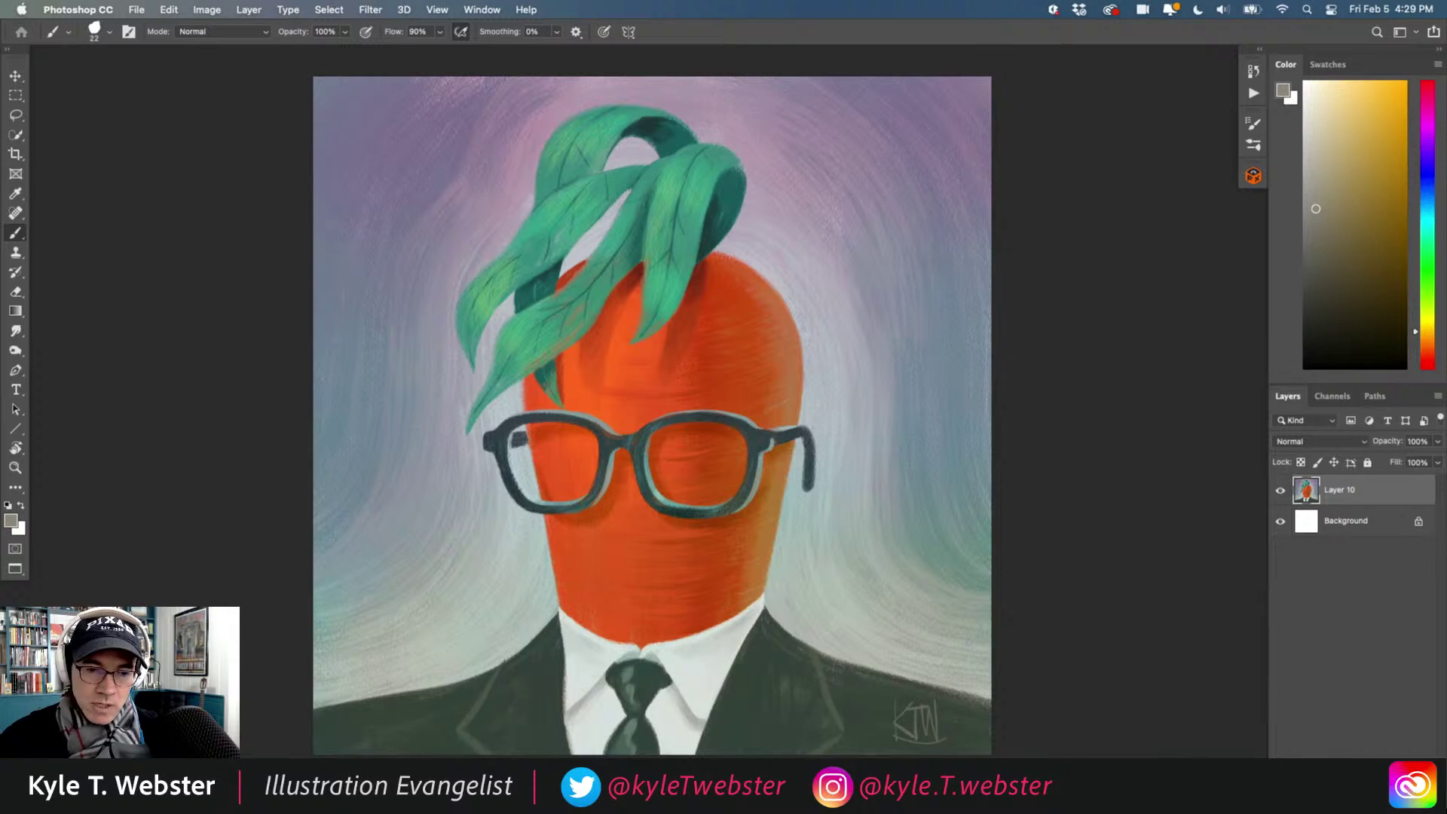
Copy the middle sketch of the carrot telescope from the brief document's Group 1 copy layer into the painting document, with the carrot layer hidden.
key(super+w)
key(l)
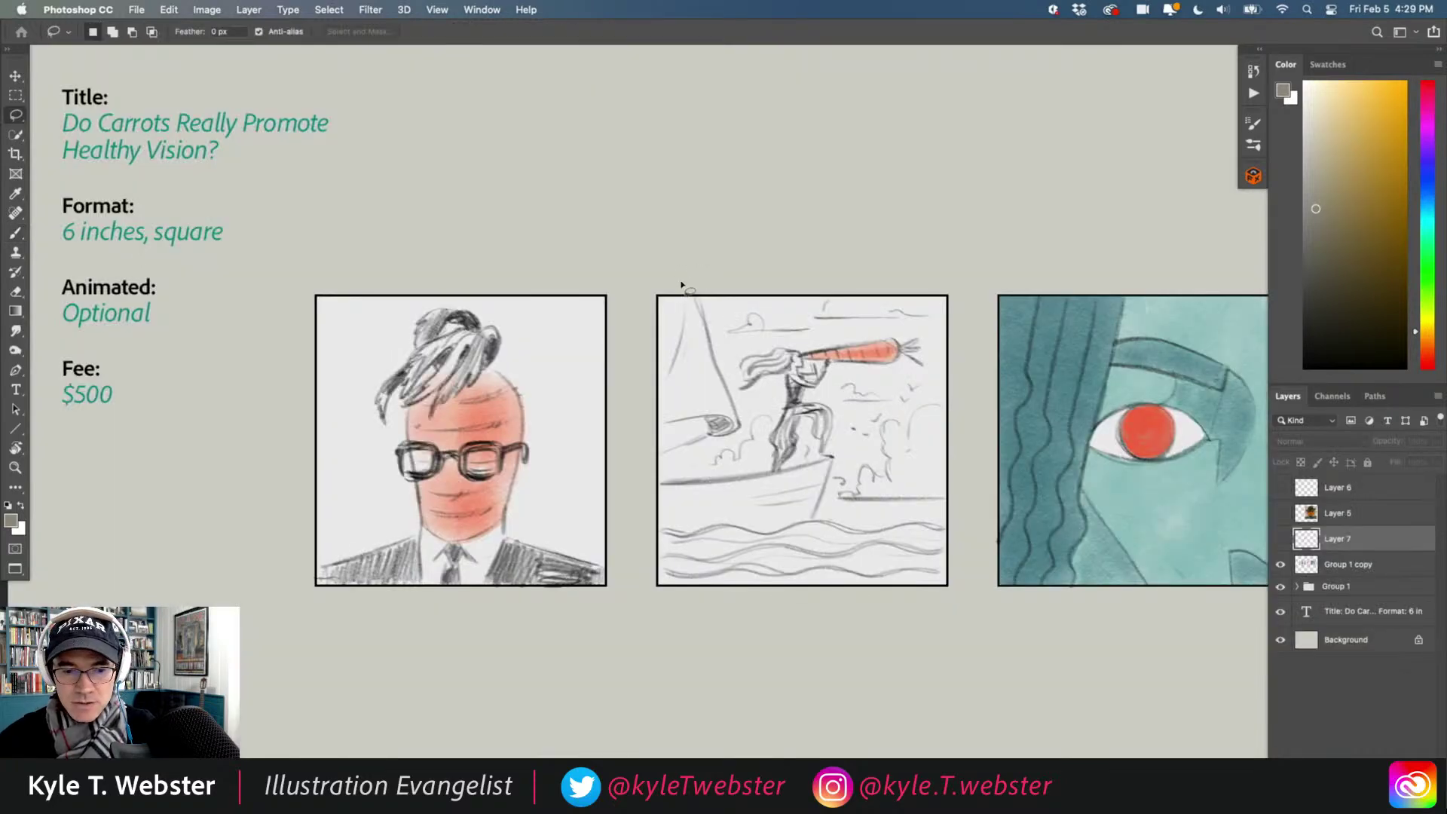
click(1306, 566)
mouse_move(676, 263)
mouse_down()
mouse_move(636, 449)
mouse_move(645, 639)
mouse_move(815, 636)
mouse_move(963, 596)
mouse_move(974, 360)
mouse_move(846, 269)
mouse_up()
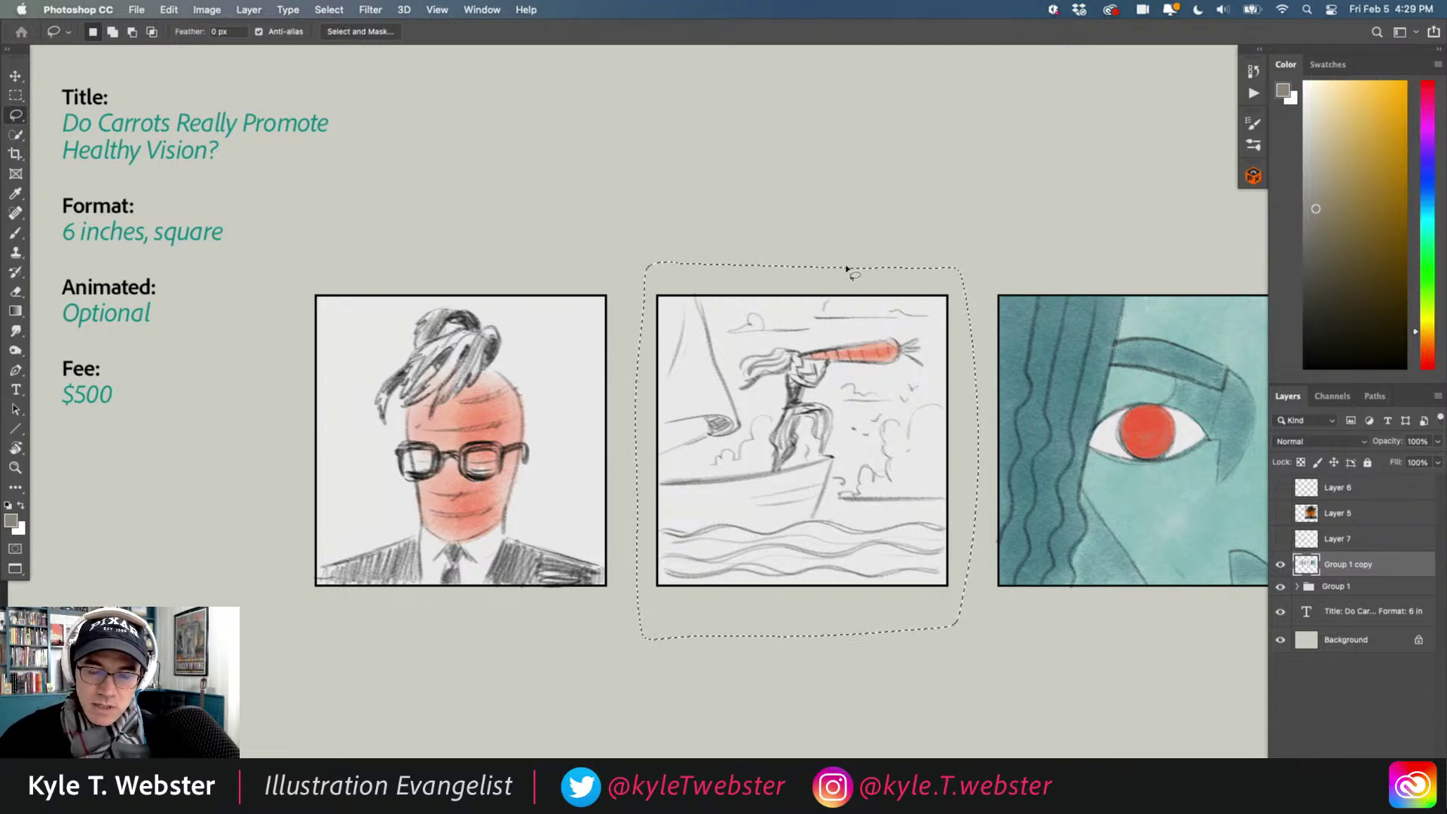
key(ctrl+Tab)
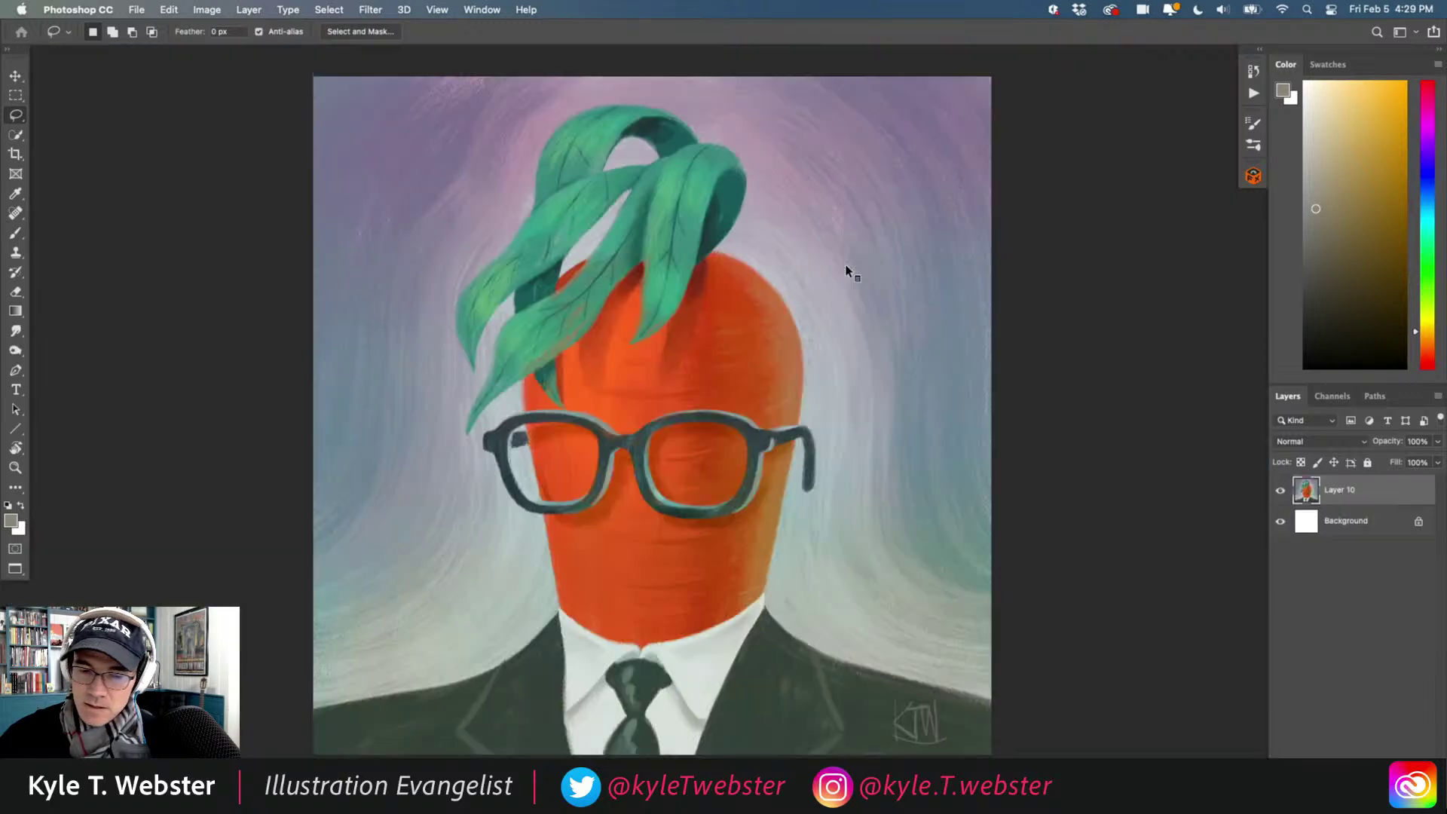
click(1279, 491)
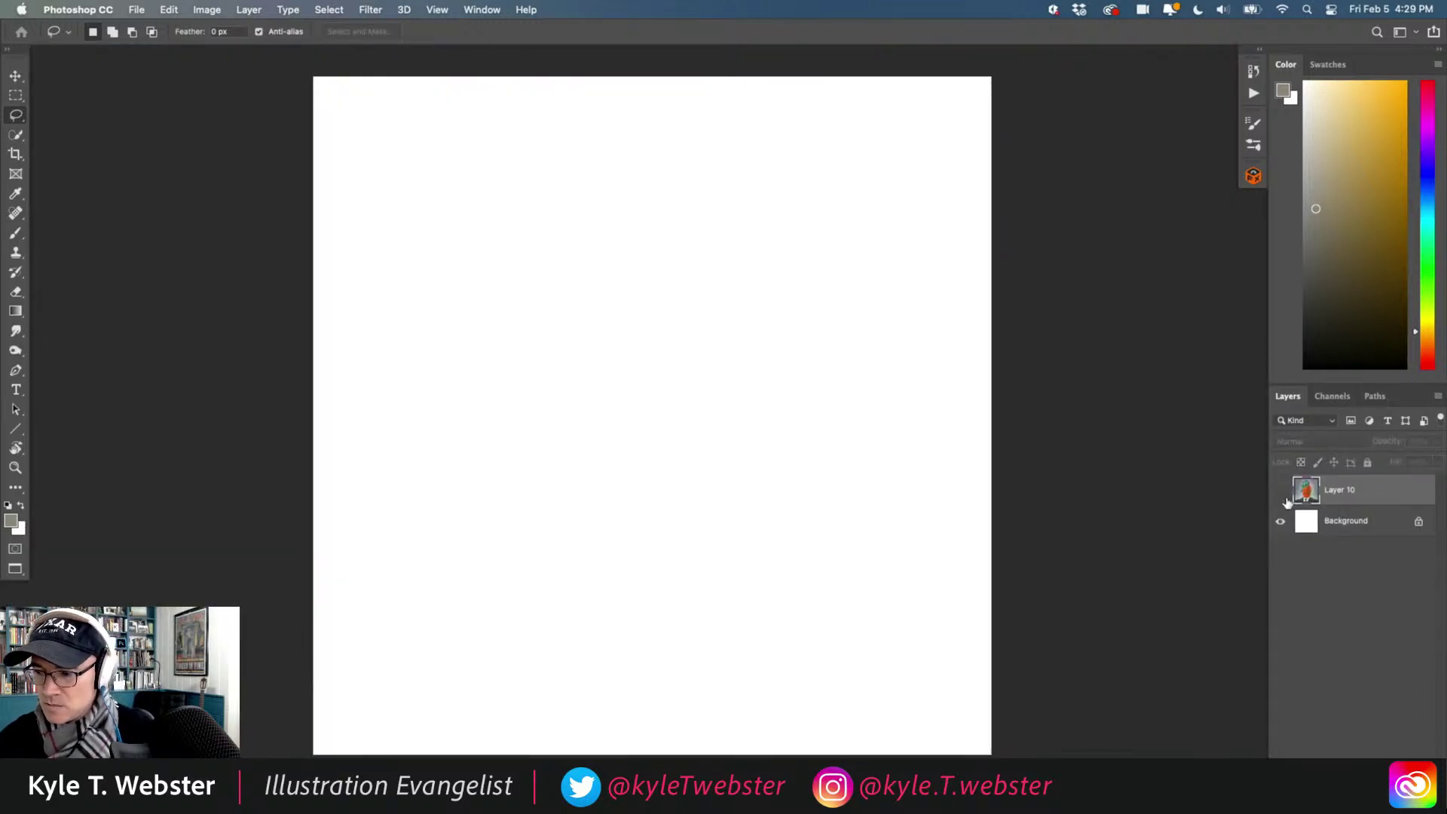
key(super+v)
Scale the pasted ship sketch to about 466% so it spans the canvas, and shift it slightly downward.
alt+super+click(499, 495)
key(super+t)
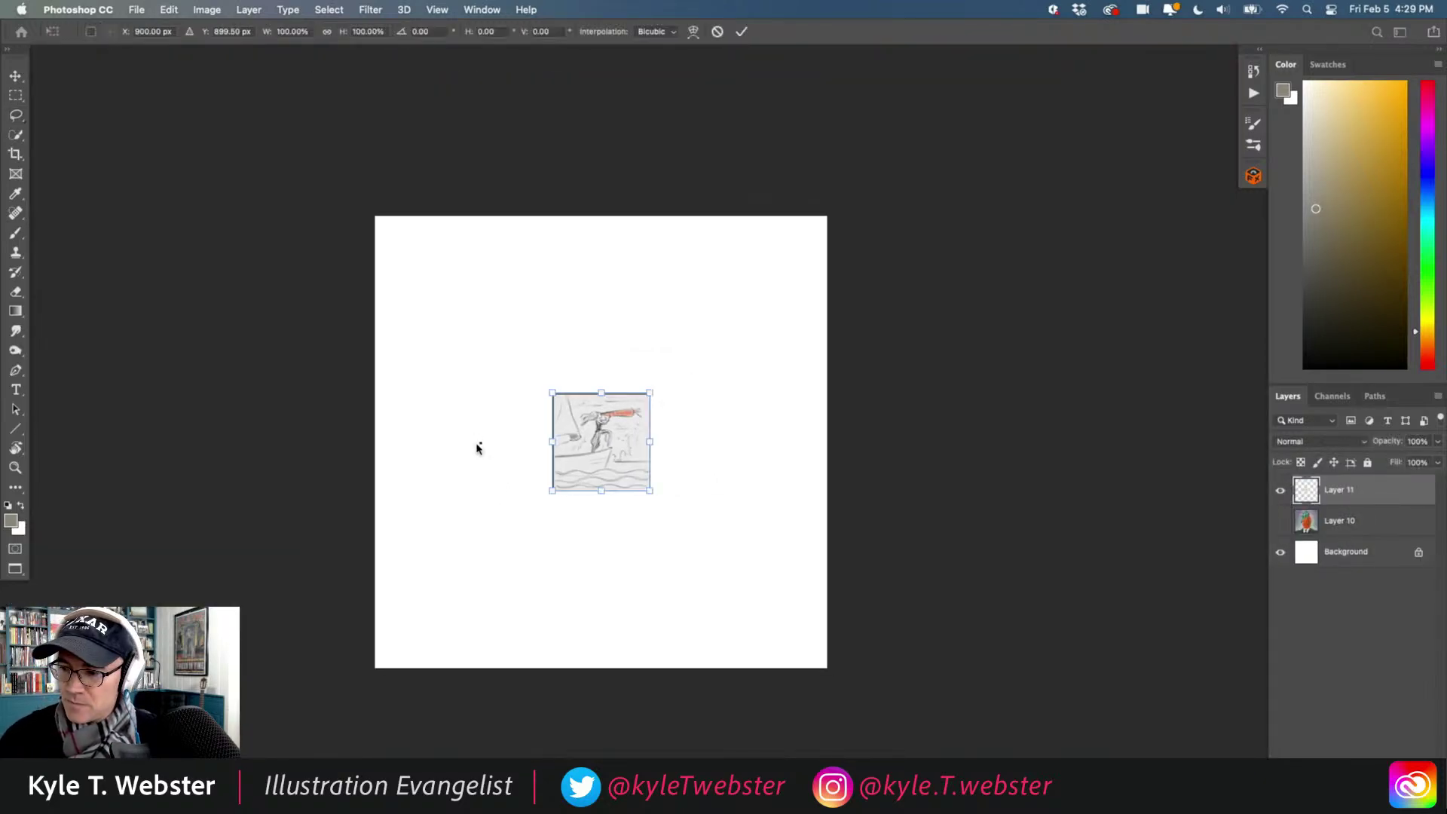
drag(542, 382, 352, 235)
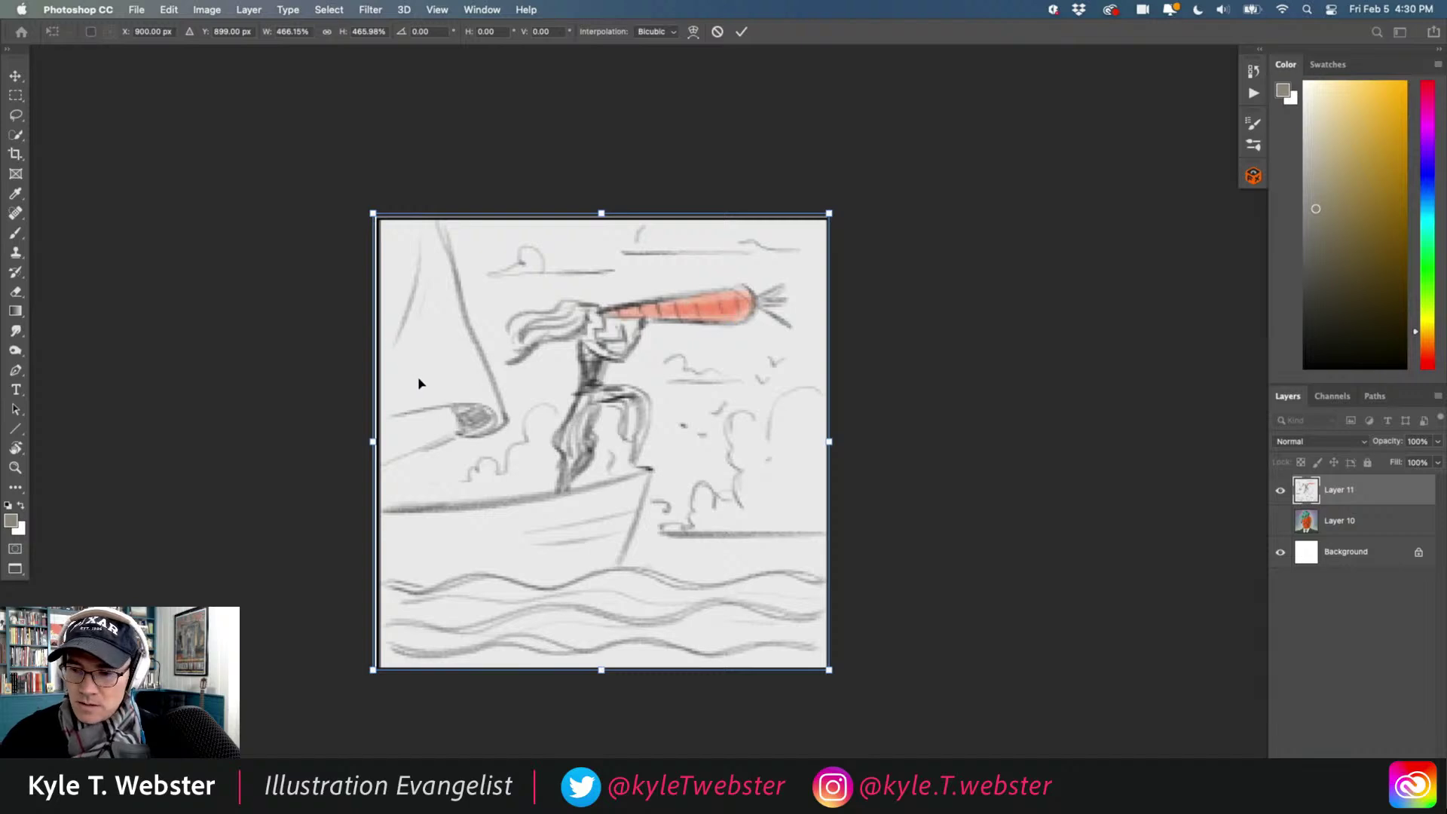
drag(448, 412, 447, 437)
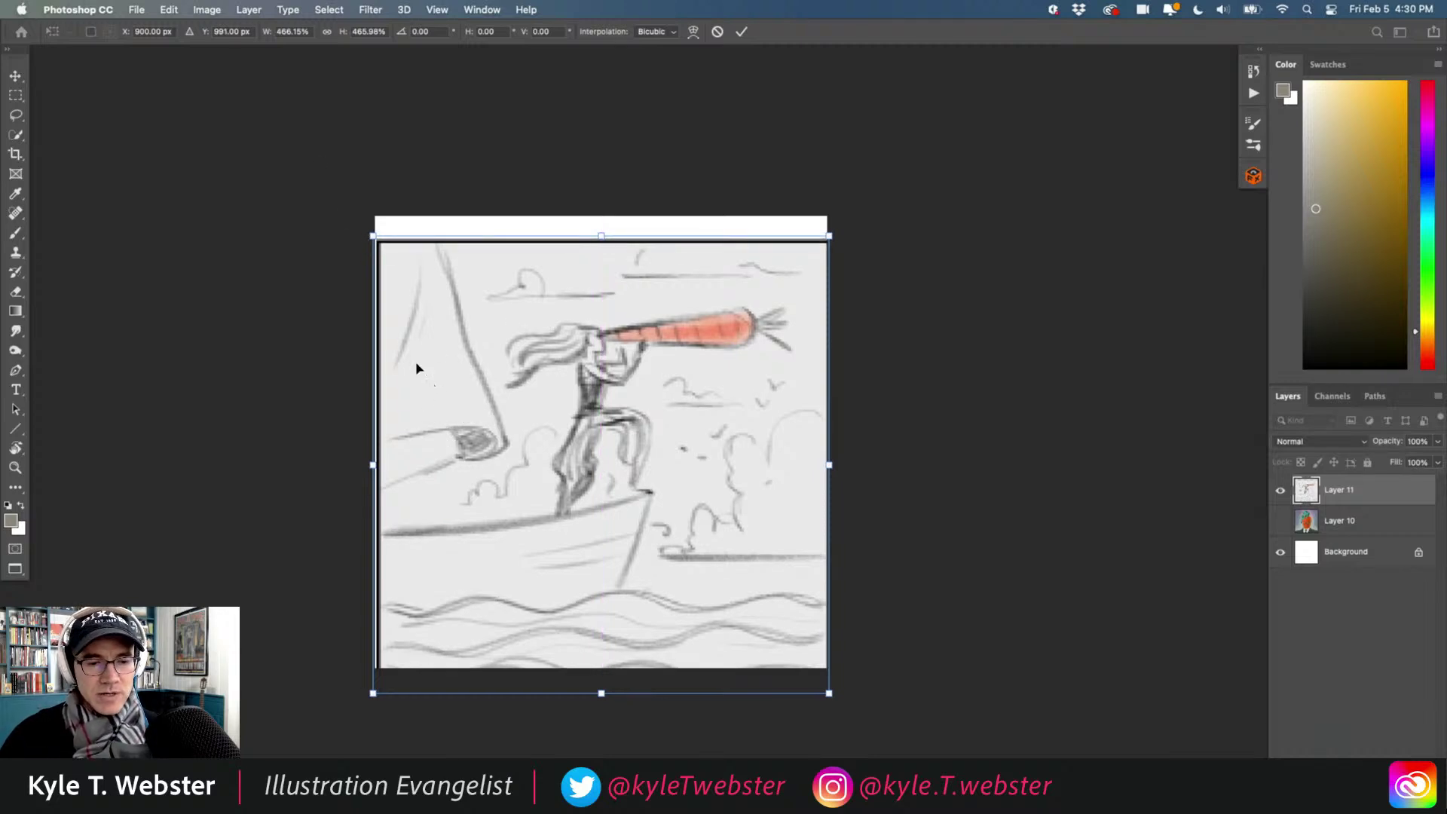
key(Return)
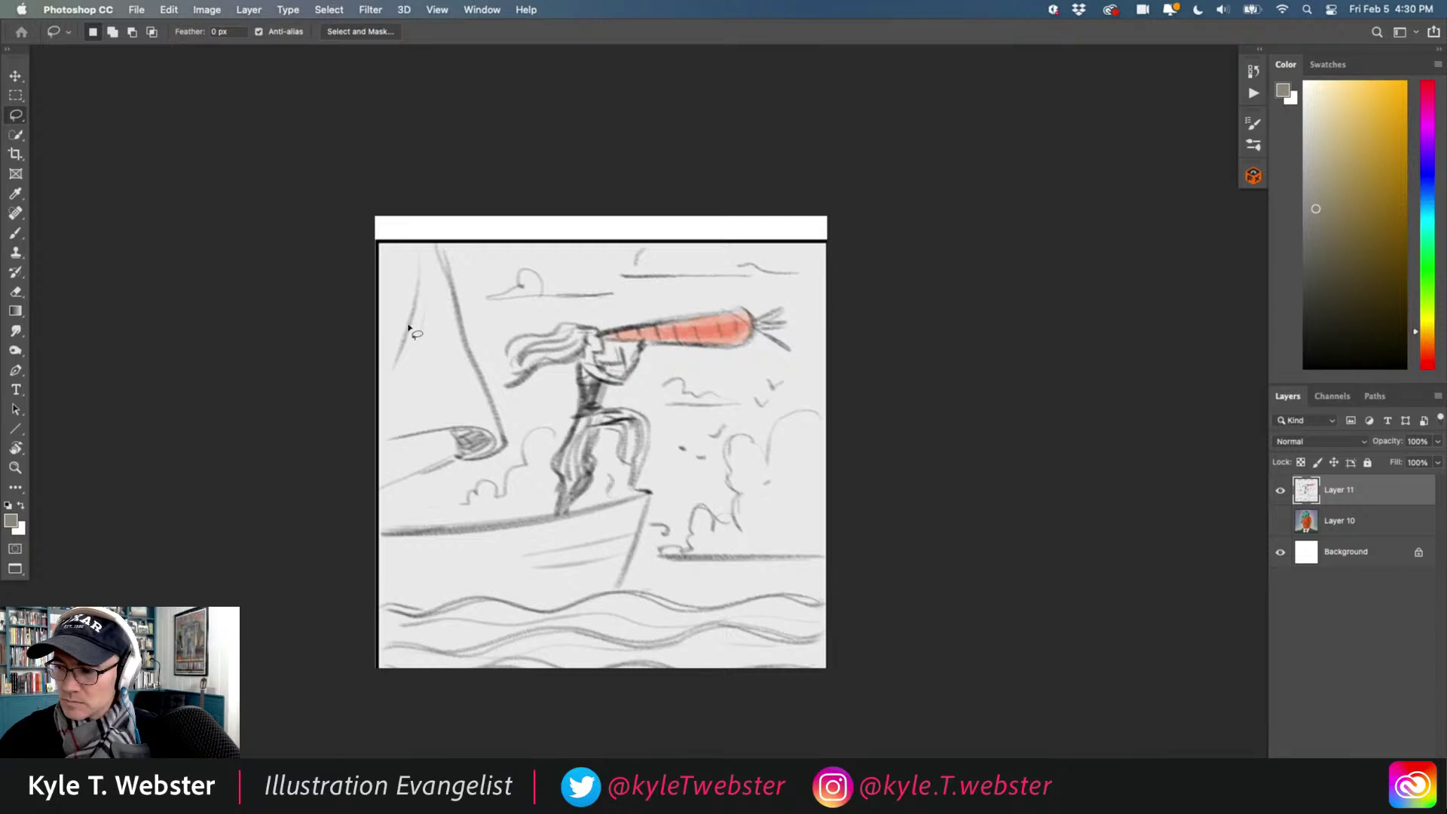
Delete the sketch's upper border line and fill the empty strip above it with the sketch's sampled light grey.
key(m)
drag(349, 186, 924, 241)
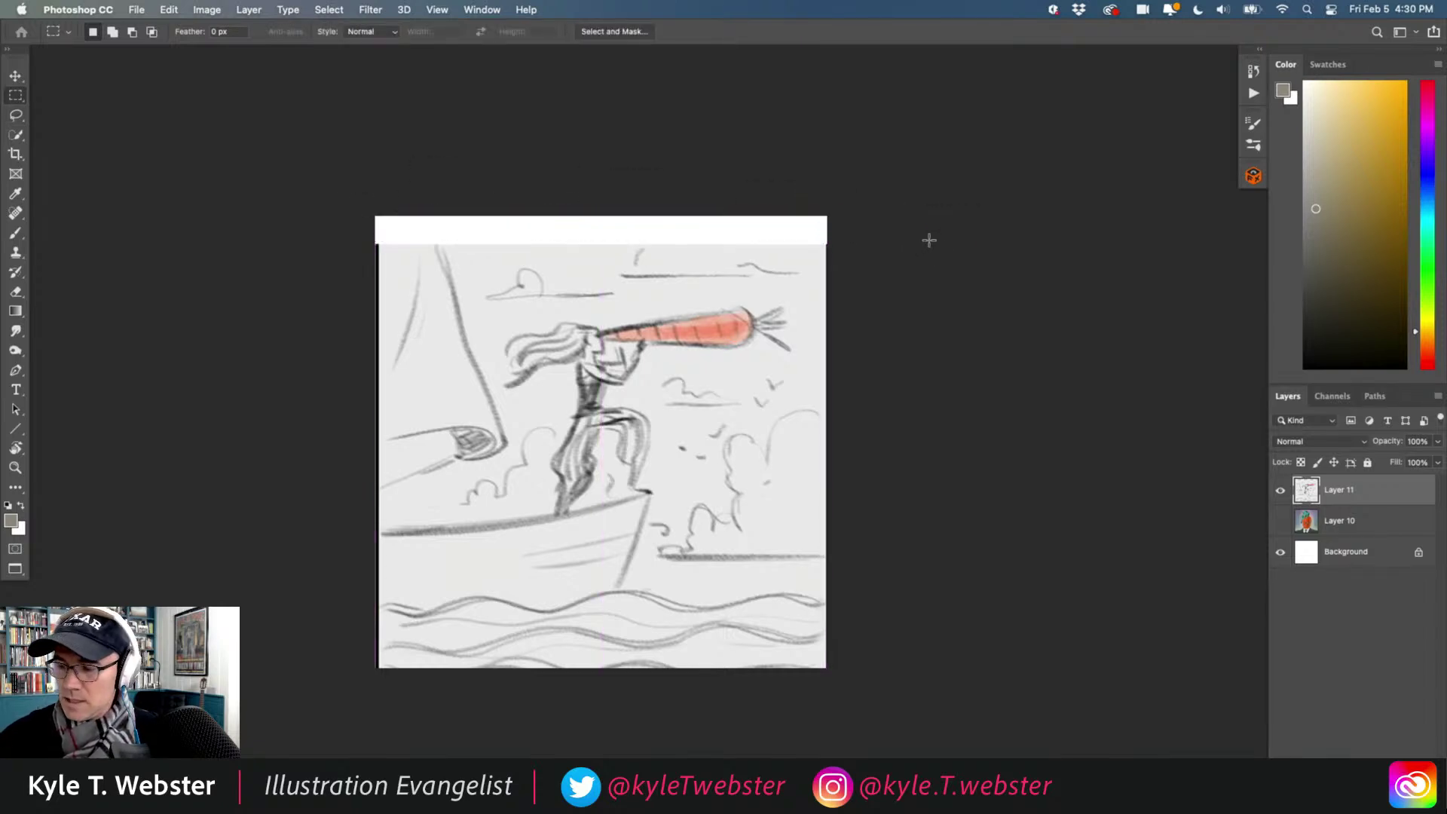
key(super+d)
key(i)
click(708, 233)
key(m)
drag(361, 192, 886, 245)
key(alt+BackSpace)
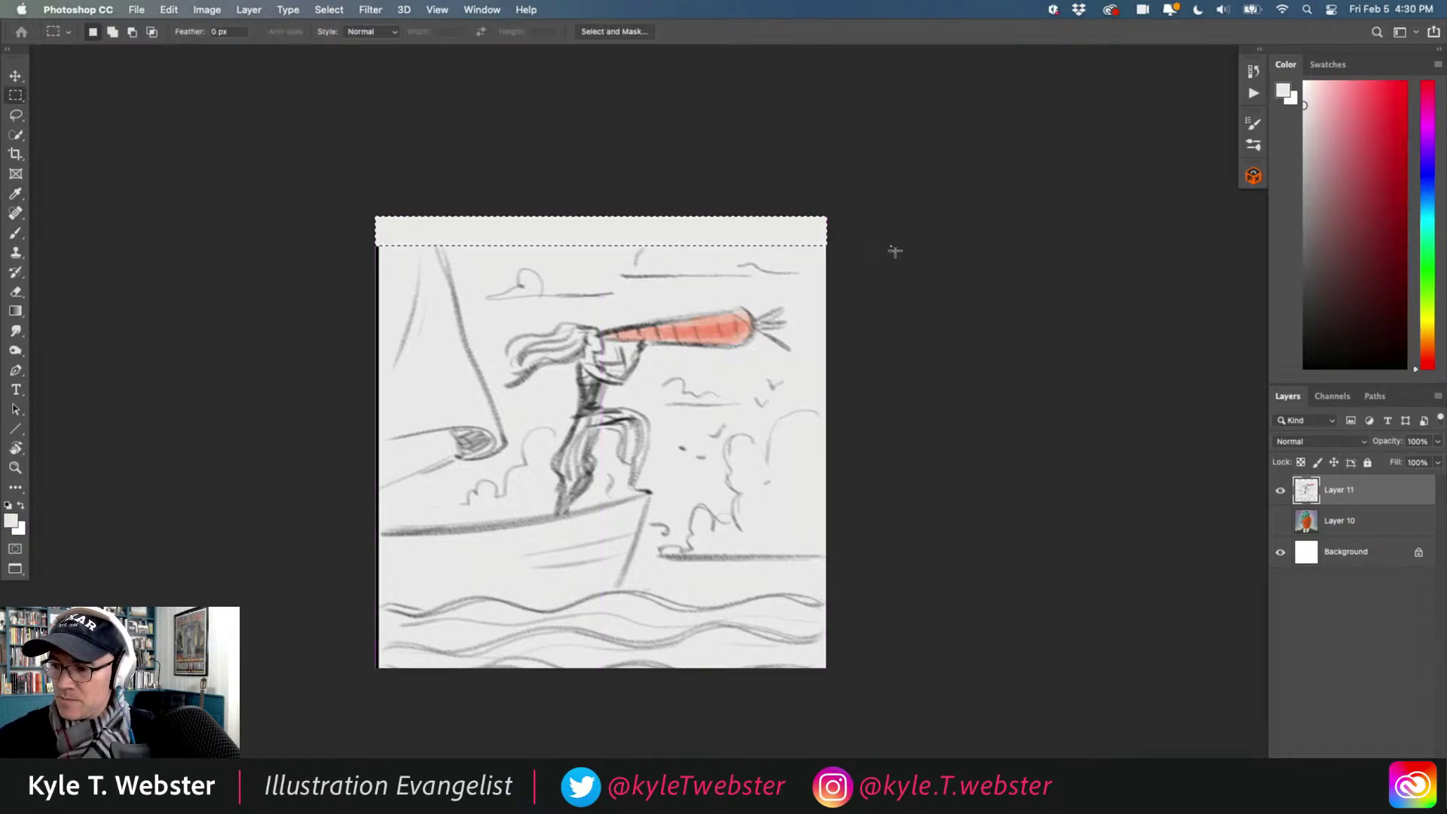
key(super+d)
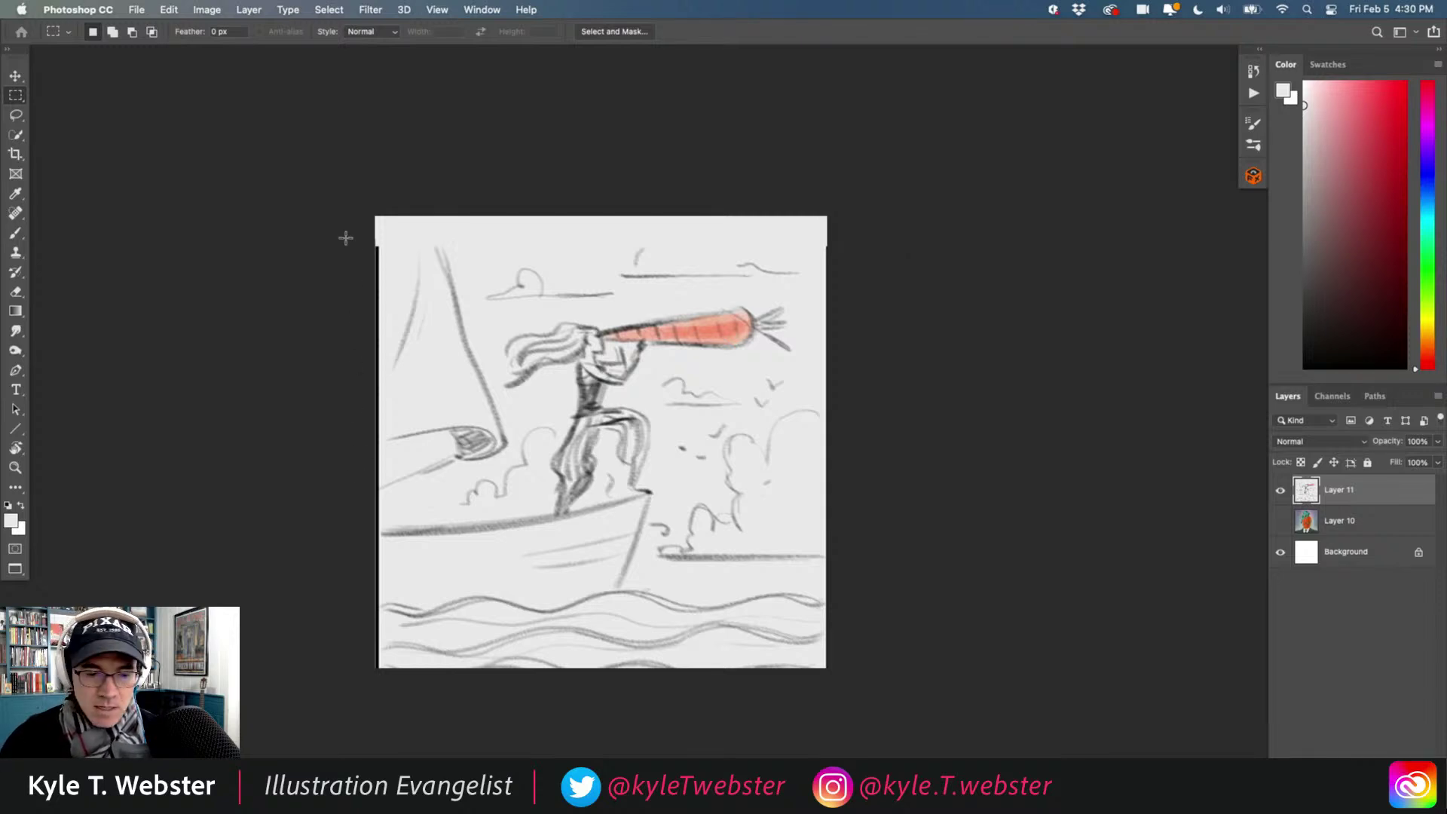
Set the ship sketch layer's opacity to 50%, hide it, and make the carrot painting layer visible and active.
click(1424, 442)
text(50)
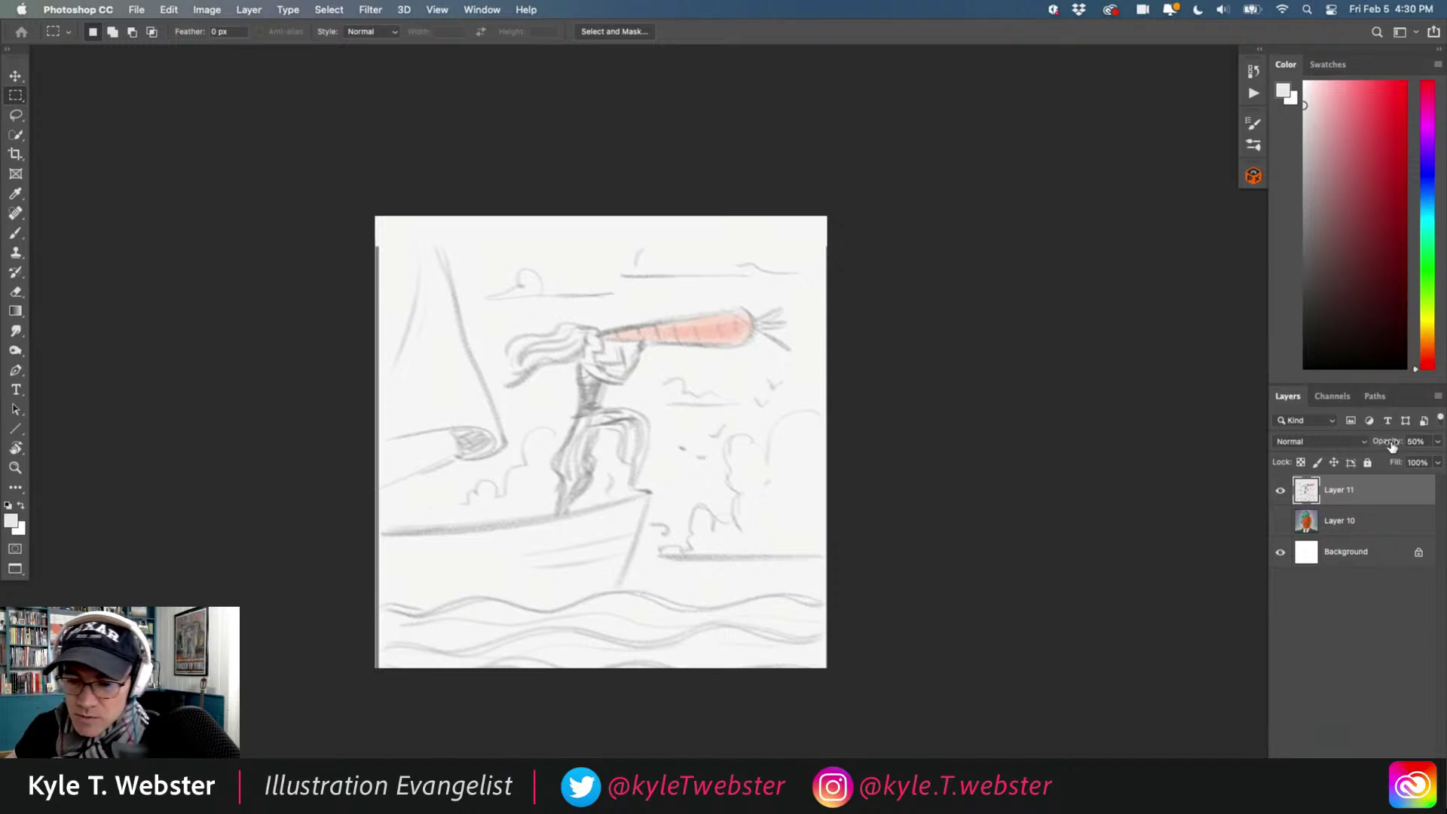
click(1280, 490)
click(1280, 521)
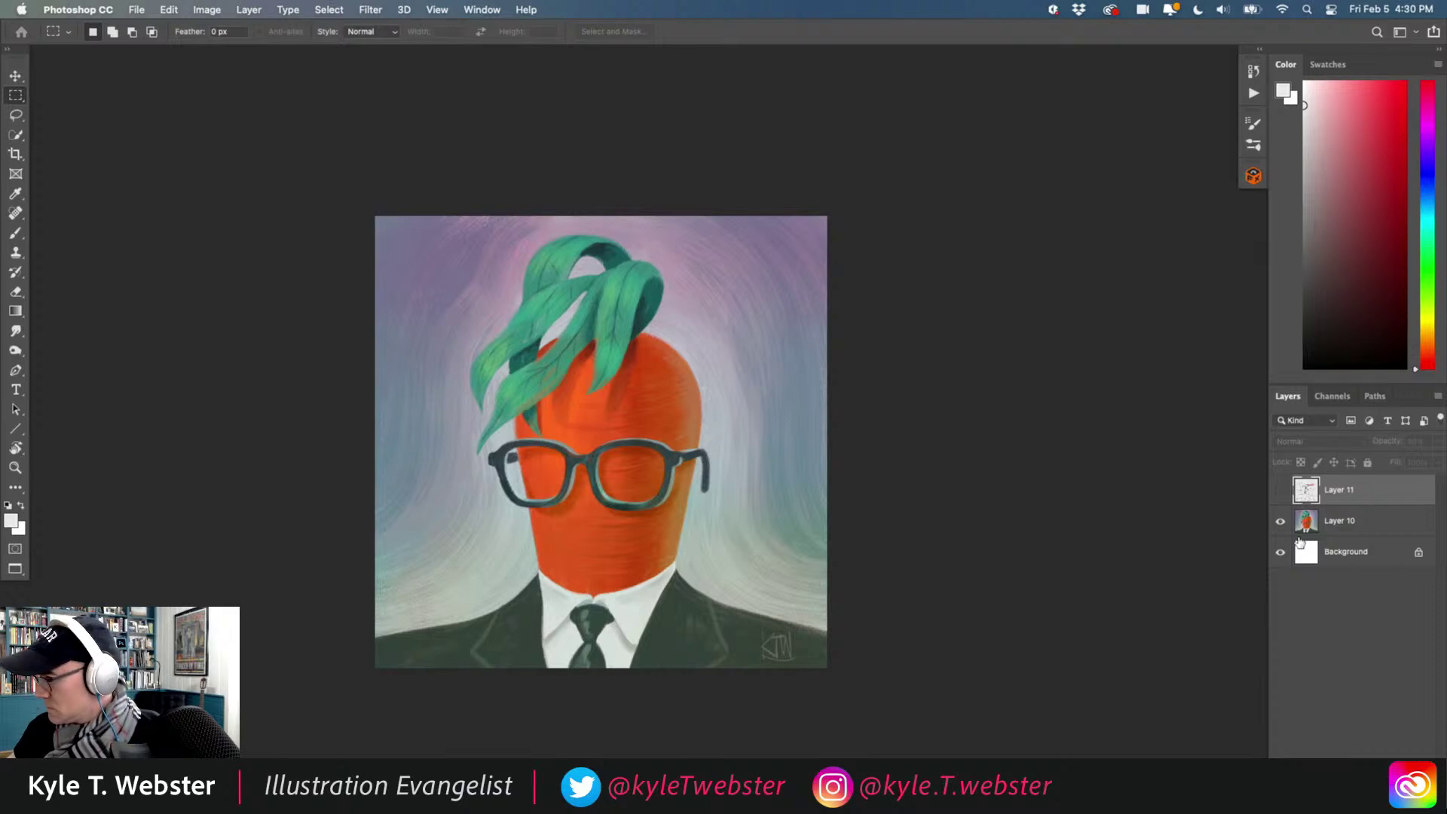
click(1308, 529)
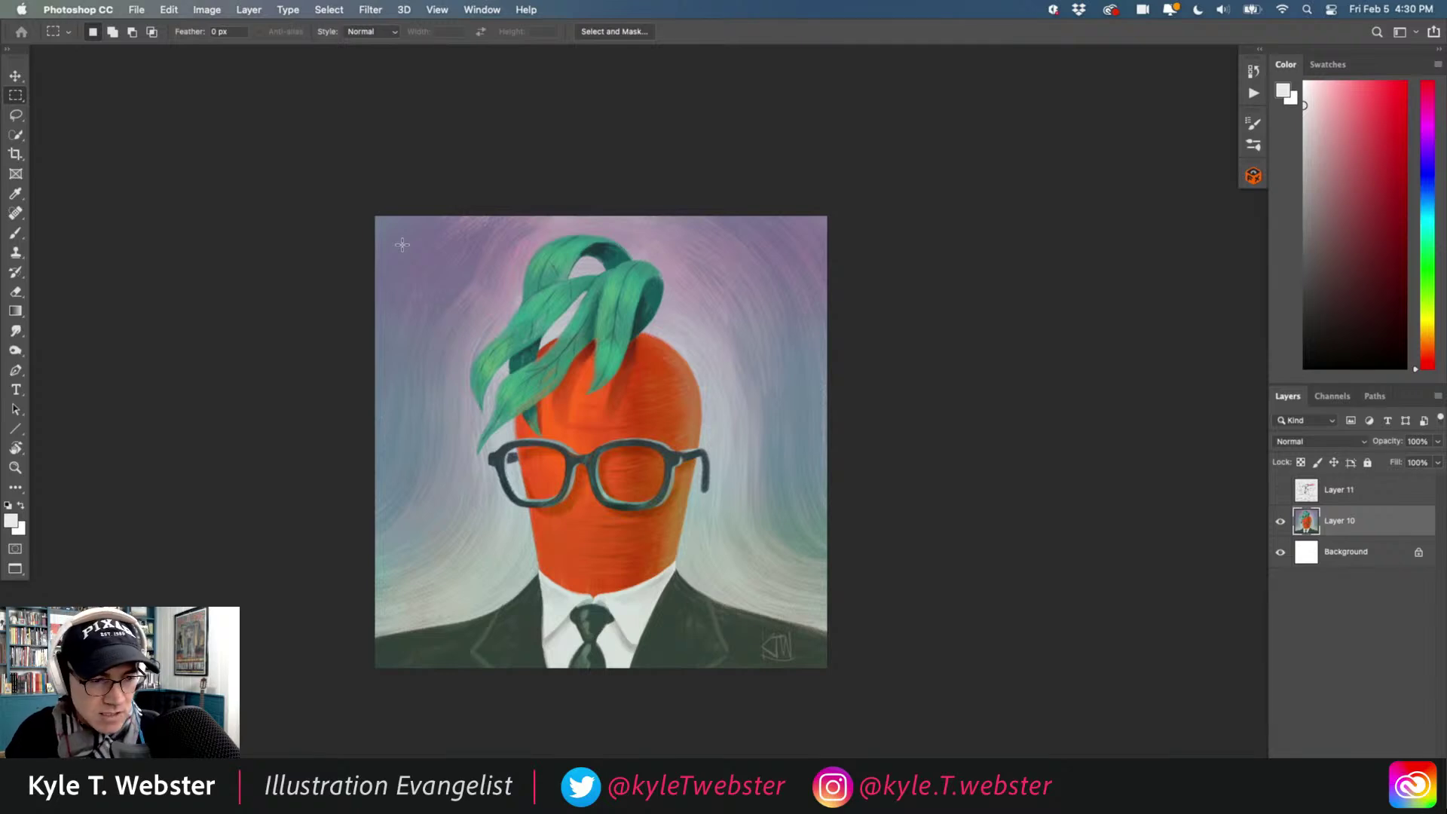
Try Auto Tone on the carrot painting layer, inspect the colours up close, and undo the adjustment.
click(206, 9)
mouse_move(205, 53)
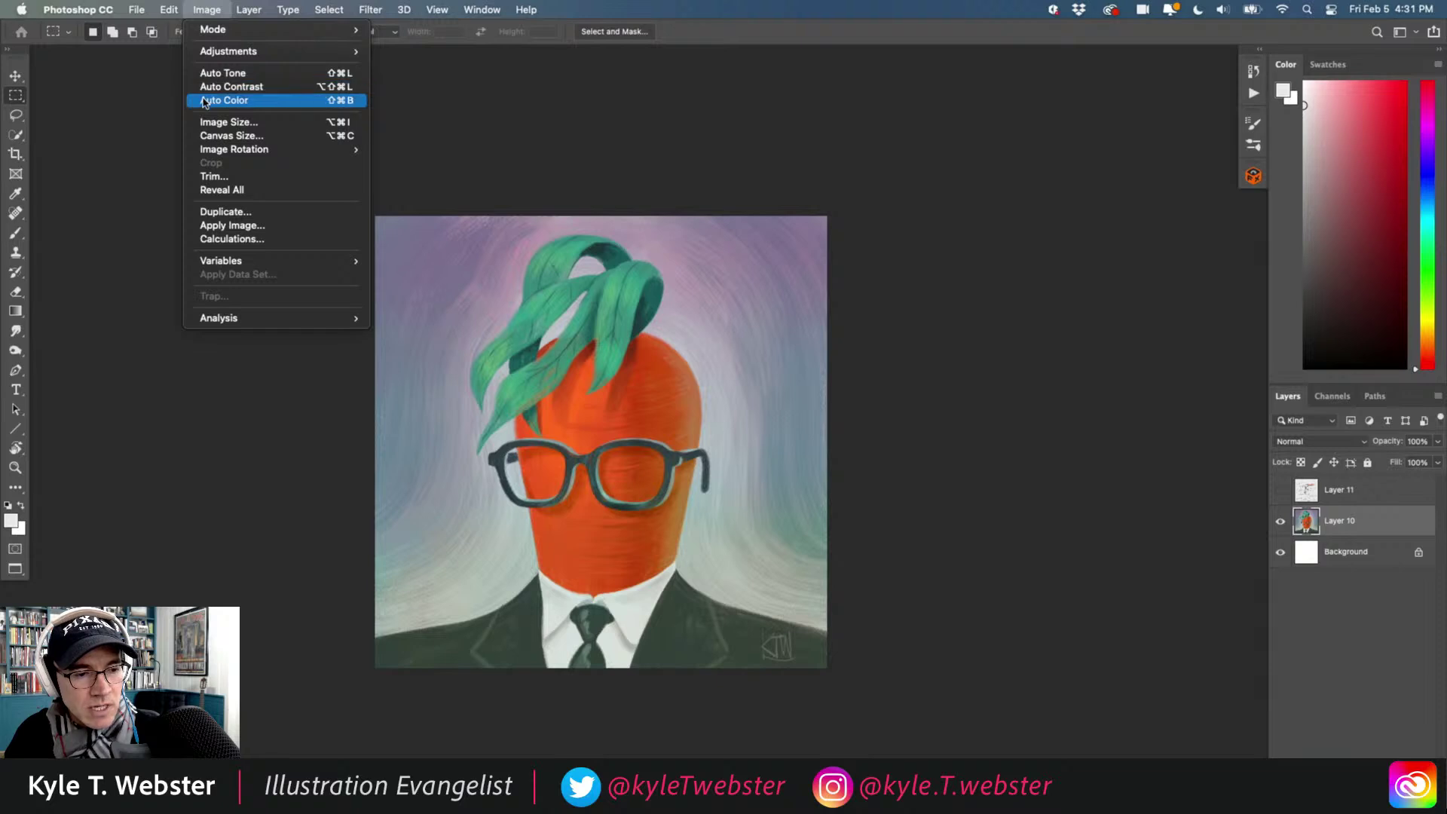
click(204, 72)
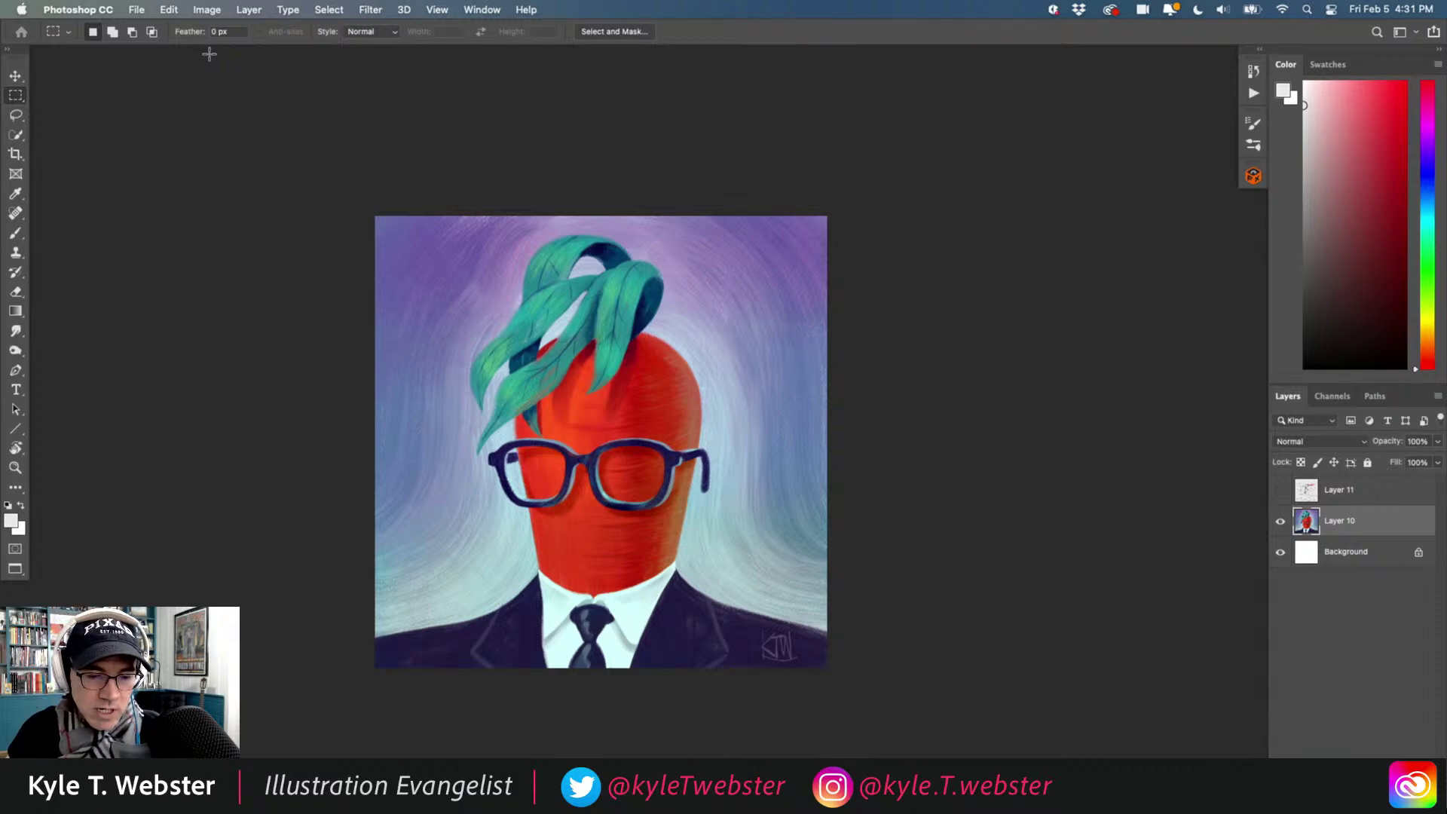
double_click(15, 467)
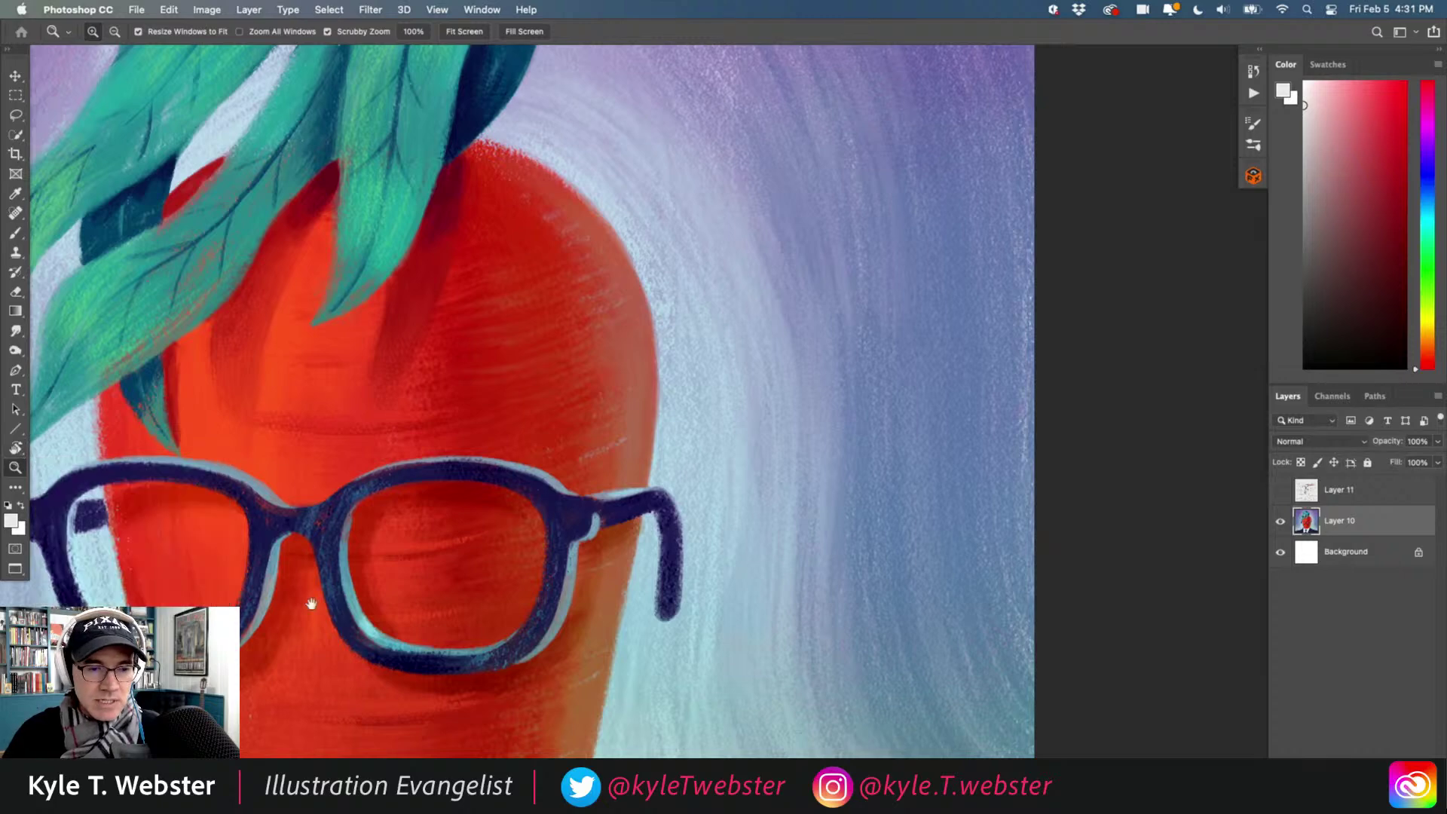
scroll(420, 485, down, 5)
scroll(420, 484, left, 4)
scroll(503, 527, down, 3)
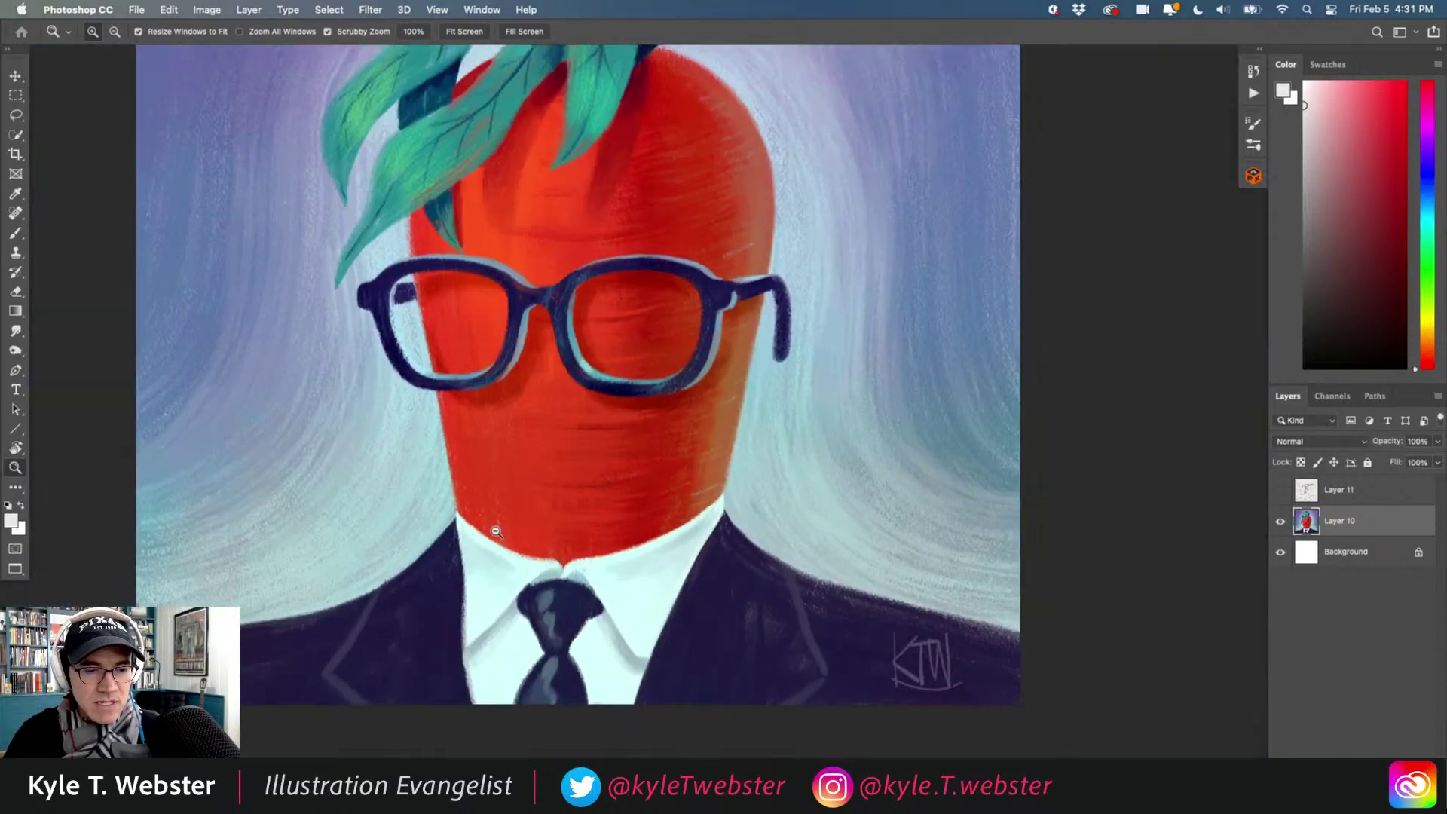
key(super+shift+b)
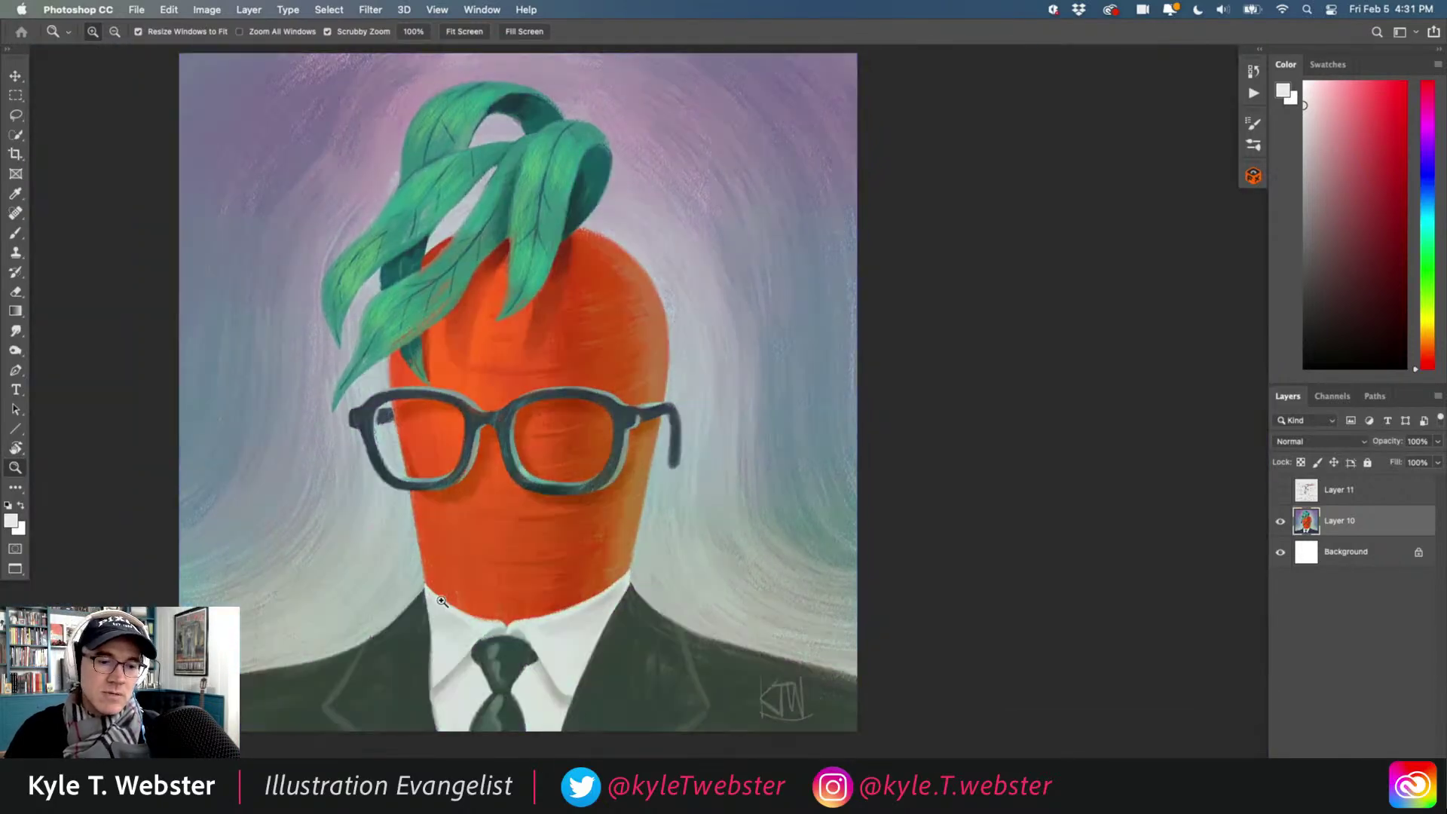
Try Auto Tone once more and then Auto Color on the carrot painting layer, undoing each adjustment.
click(207, 9)
click(208, 70)
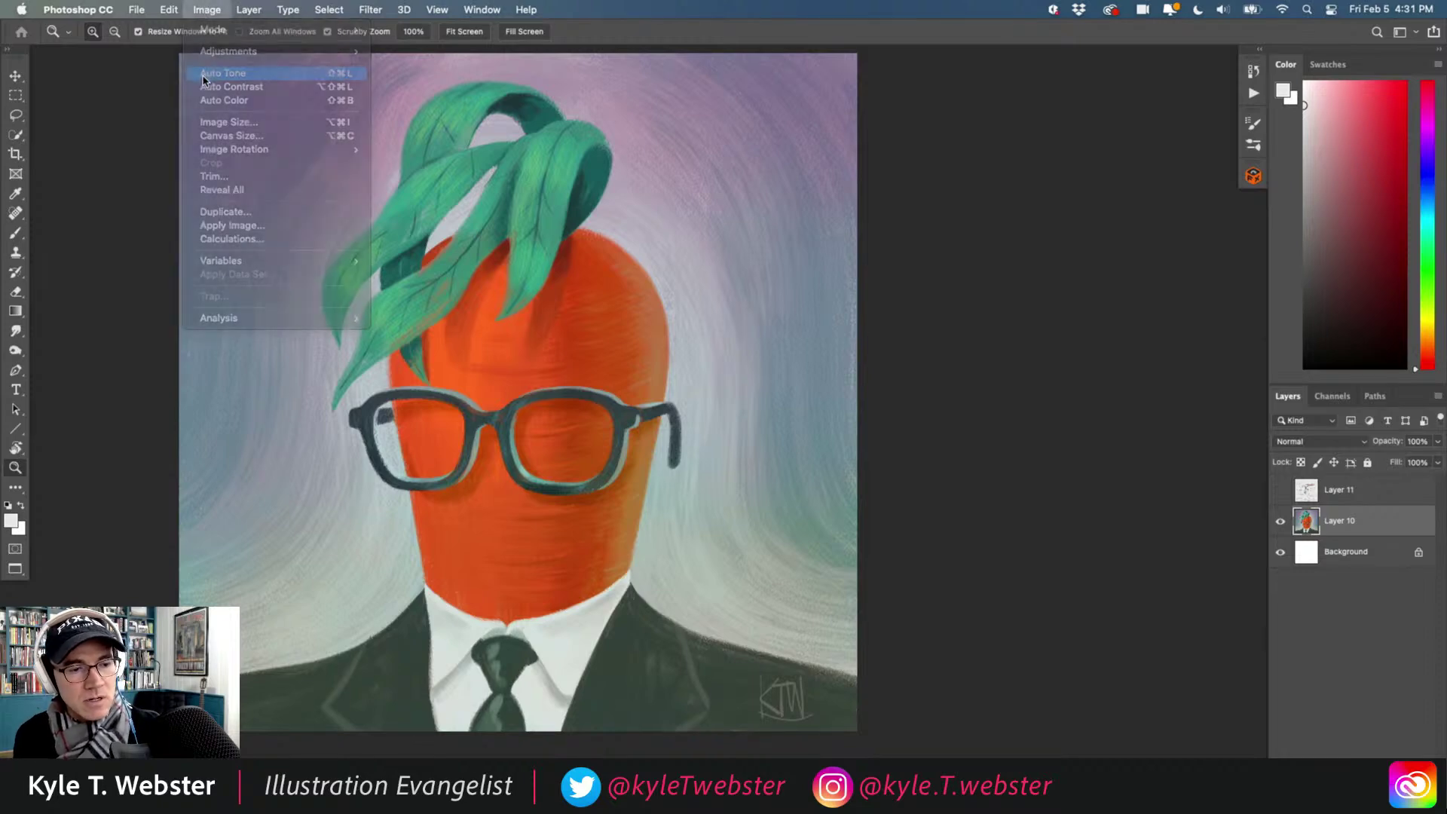
key(super+z)
click(206, 9)
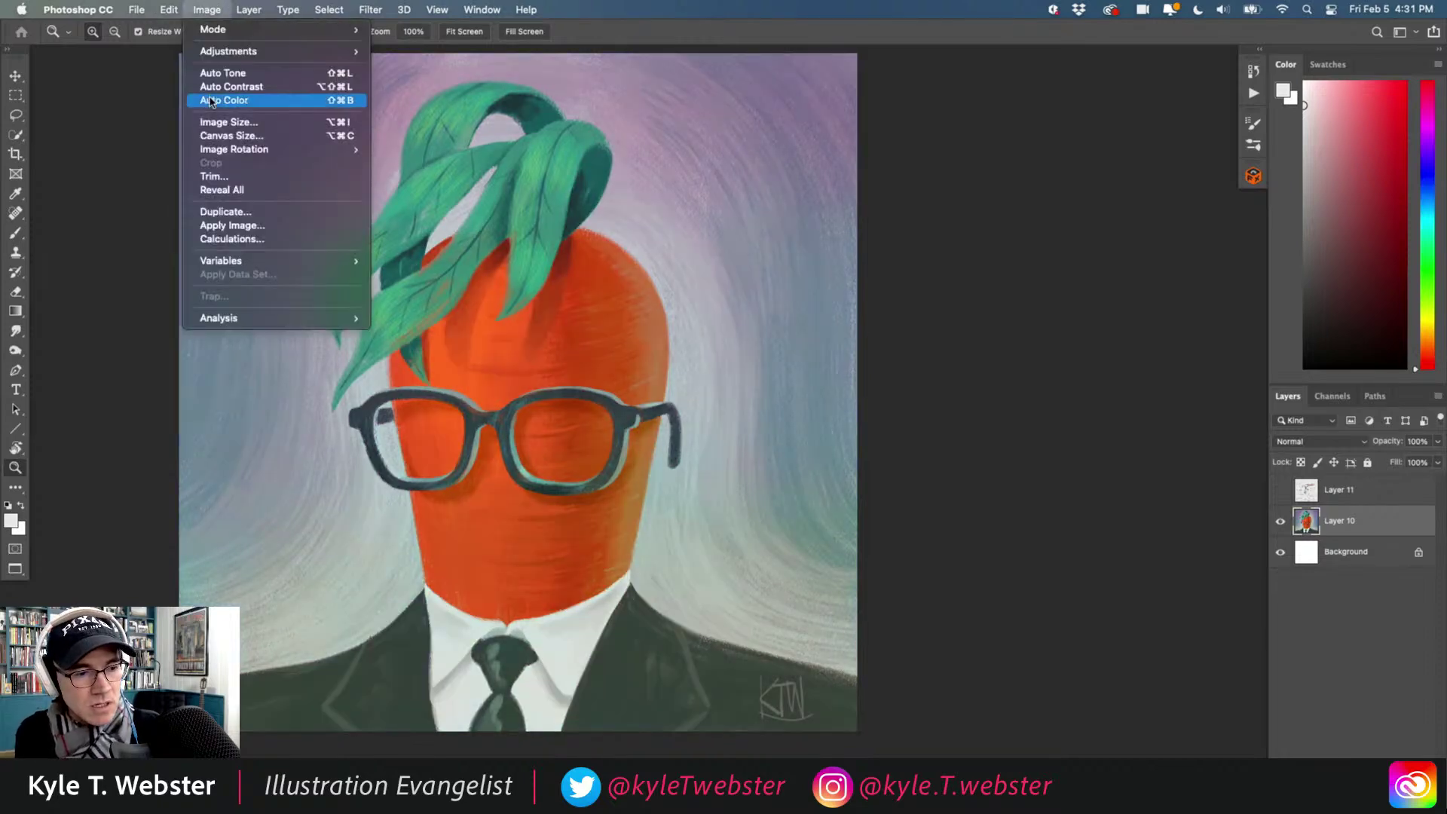
click(218, 101)
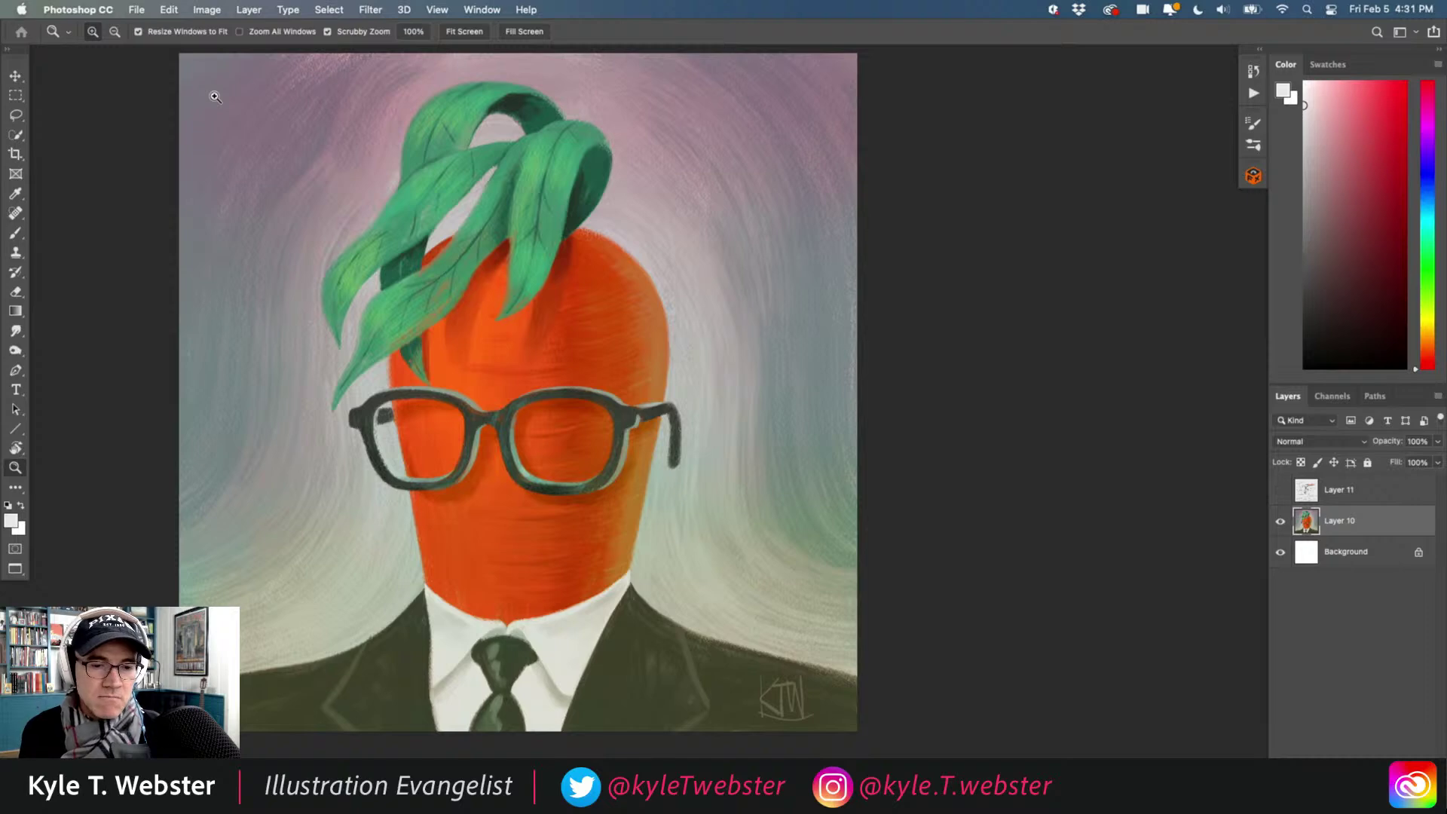
key(super+z)
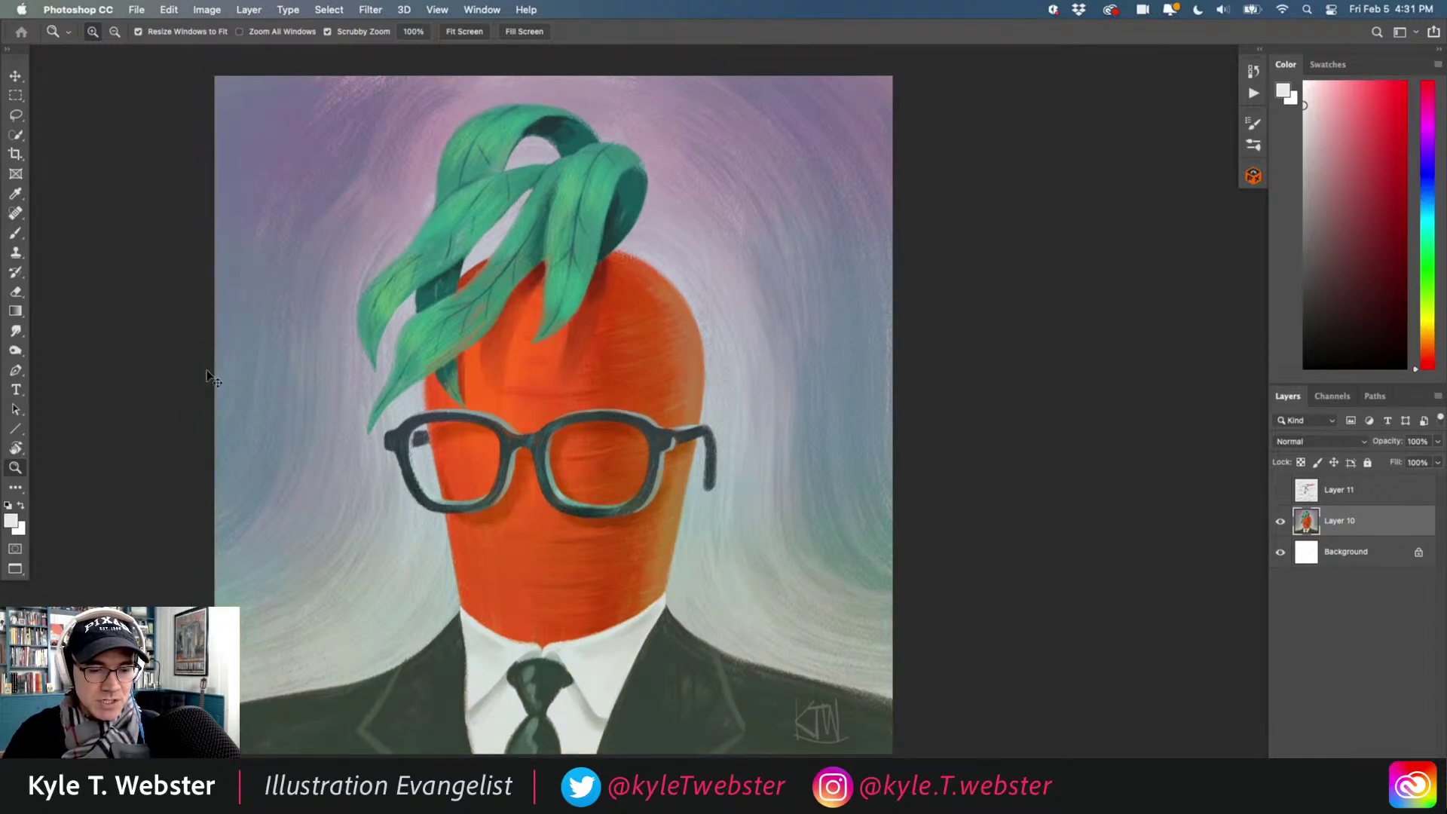
Hide the carrot painting layer and make the ship sketch layer visible in its place.
key(super+comma)
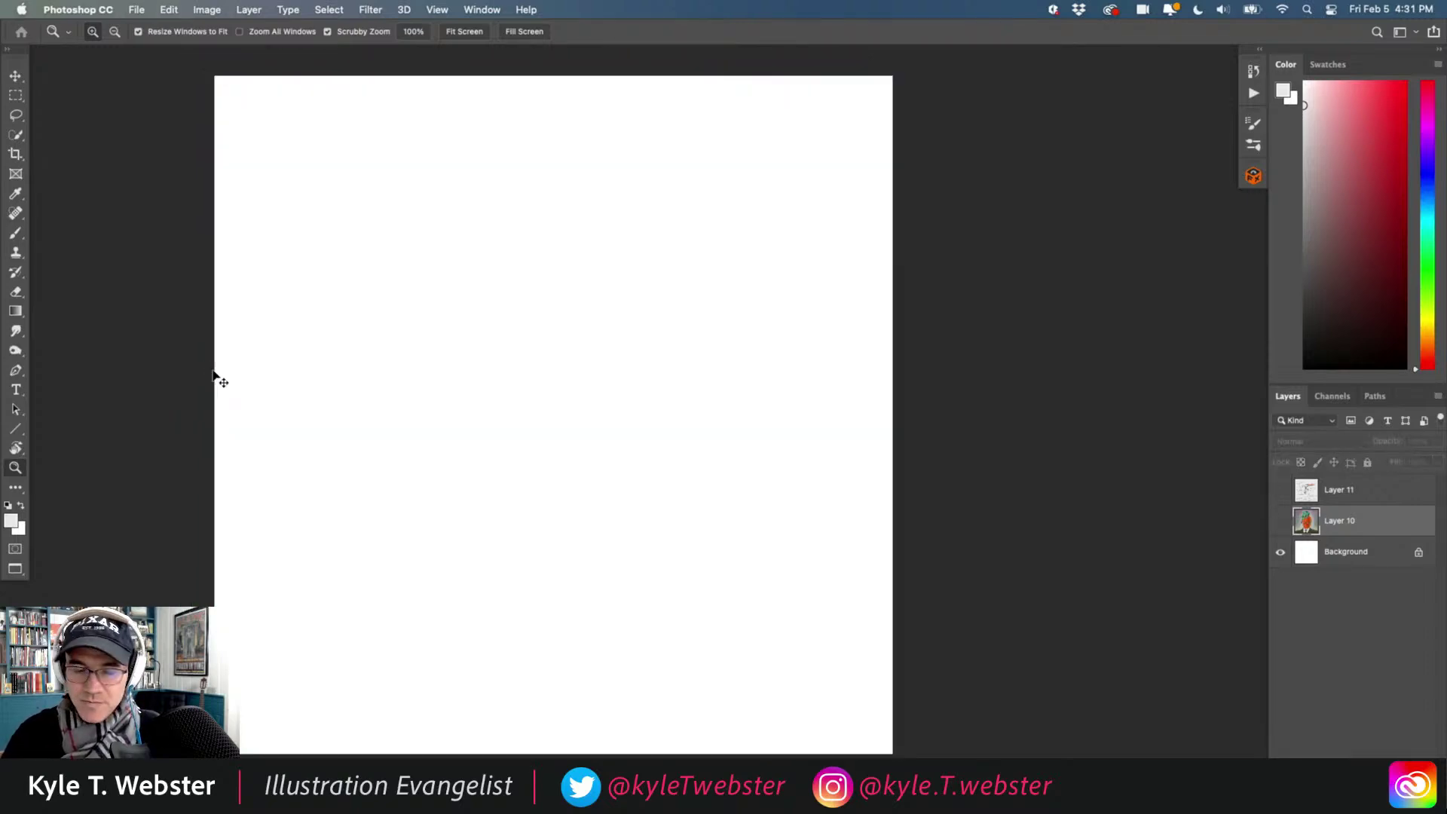
key(super+comma)
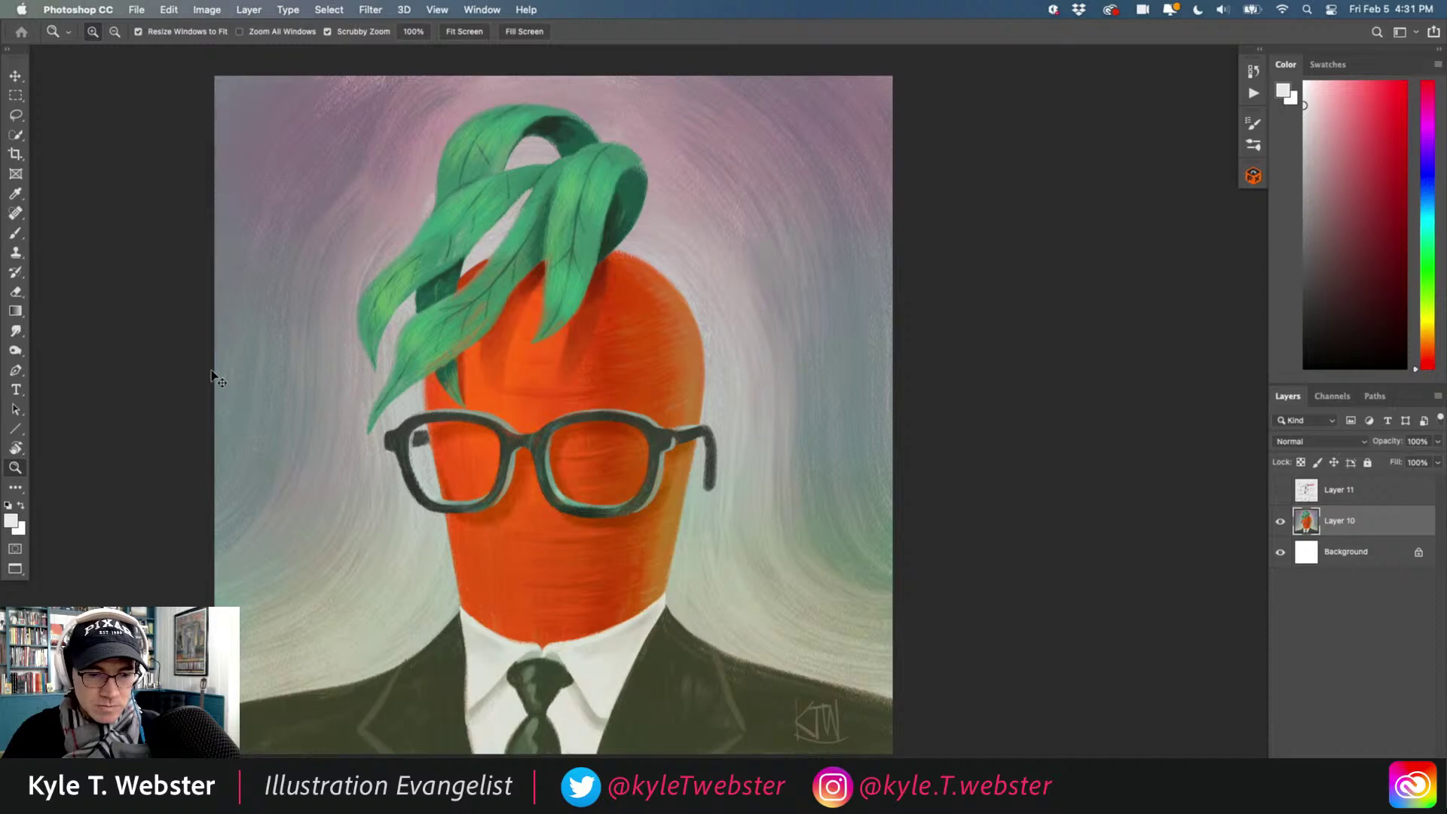
alt+click(357, 486)
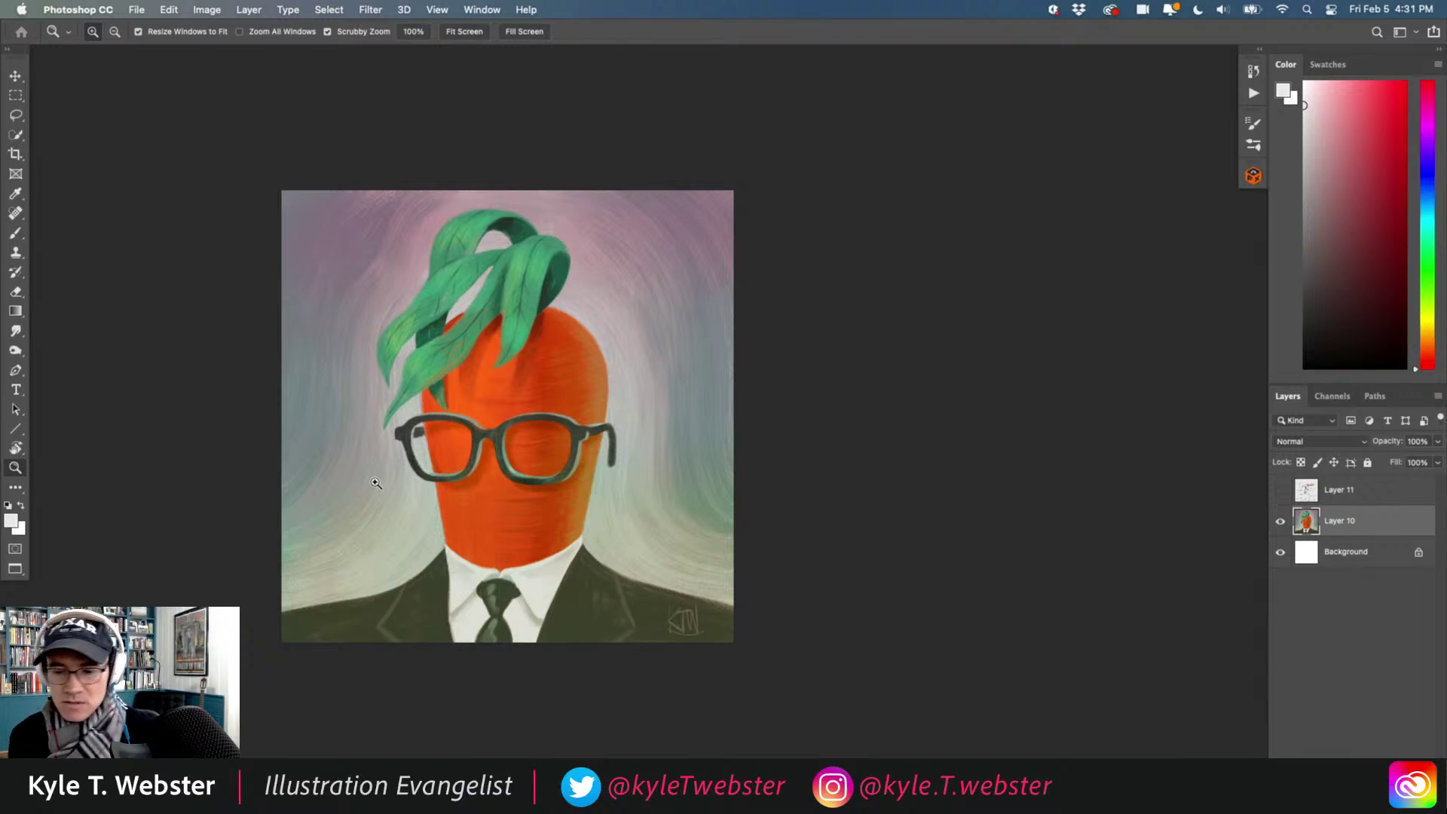
click(1280, 521)
click(1281, 490)
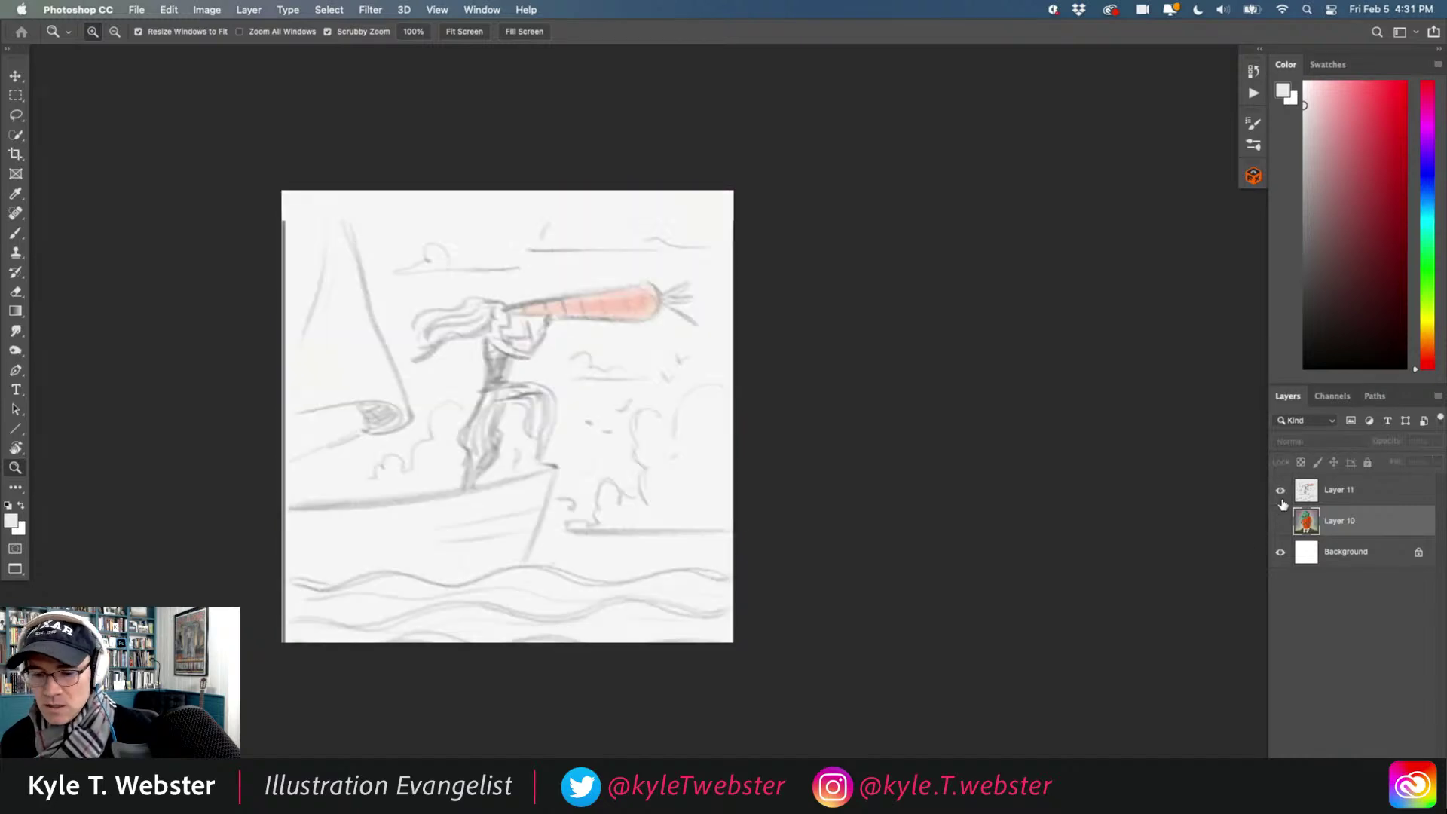
Switch to the Brush tool and add a new empty layer directly above the ship sketch layer.
key(b)
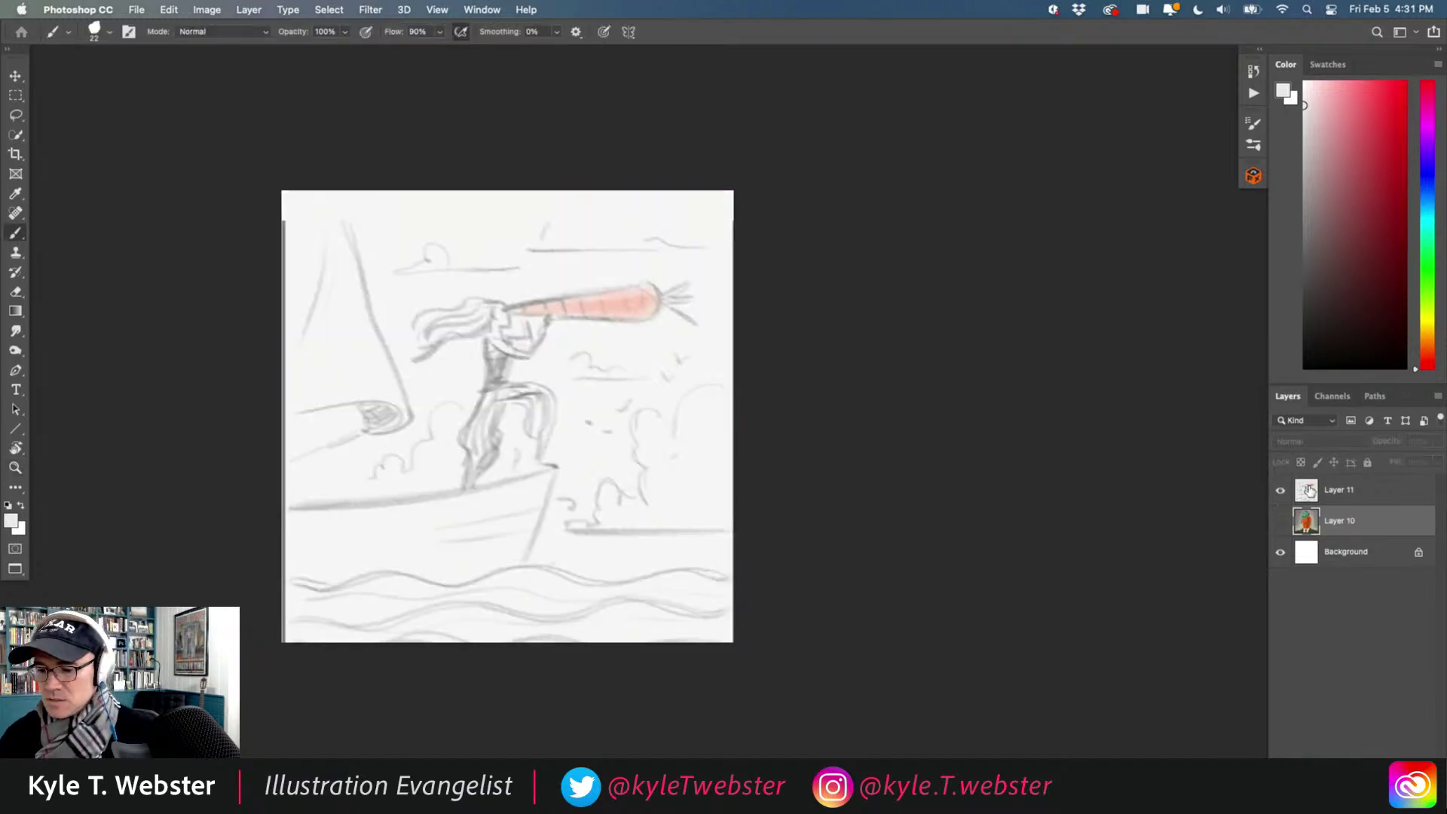
click(1341, 490)
key(super+alt+shift+n)
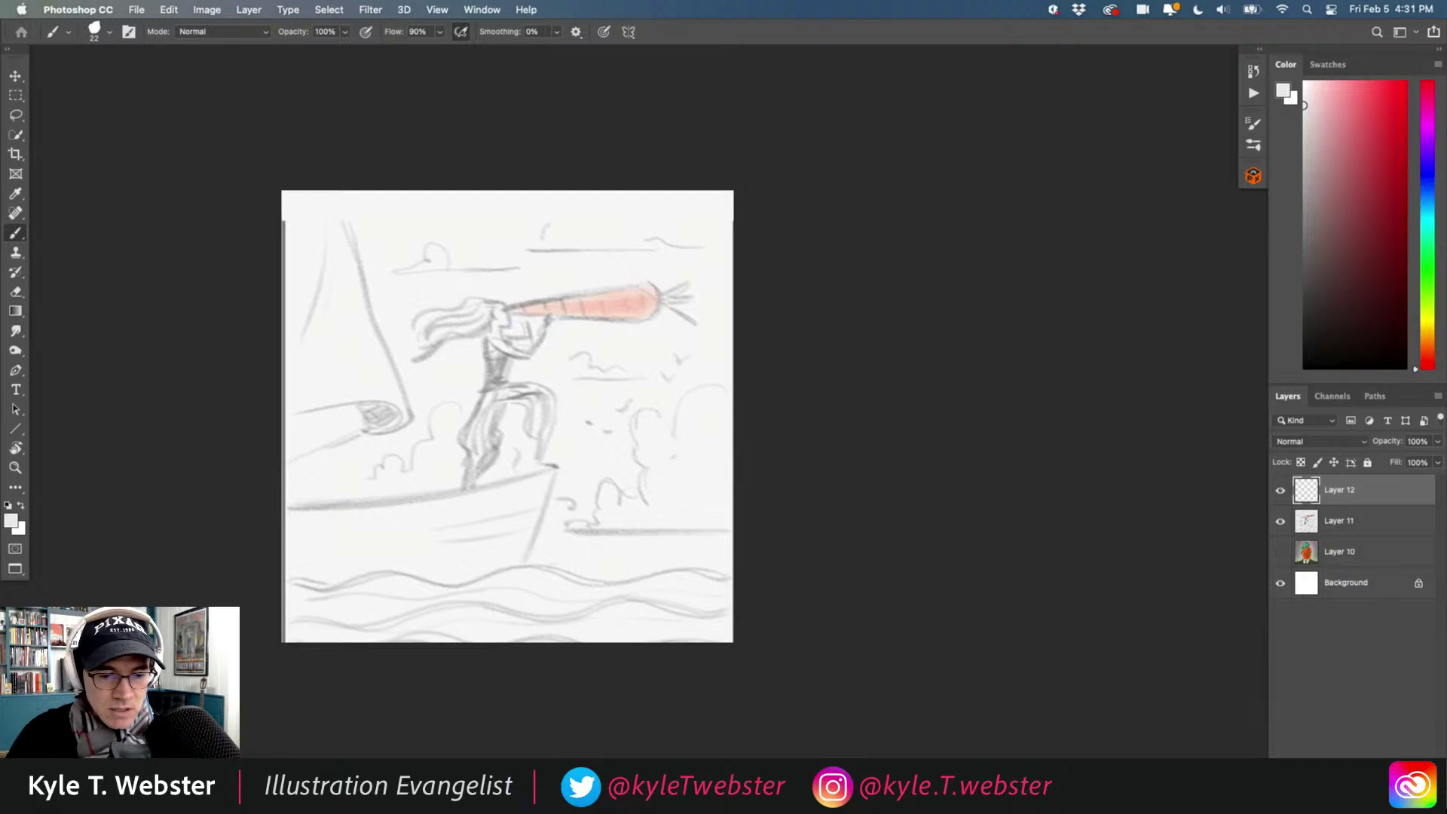
Set the ship sketch layer's opacity to 30%.
drag(419, 472, 484, 488)
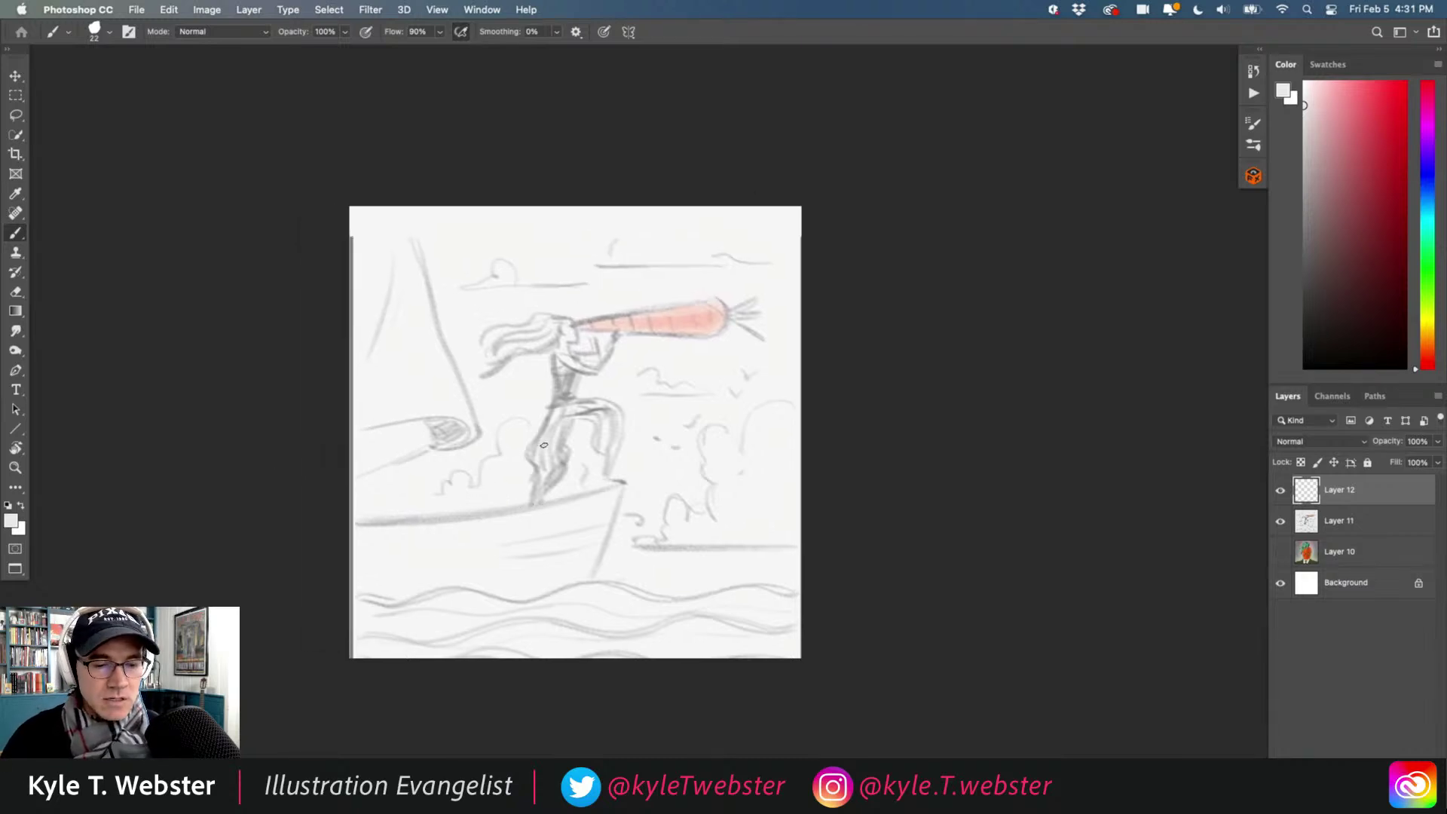
key(super+equal)
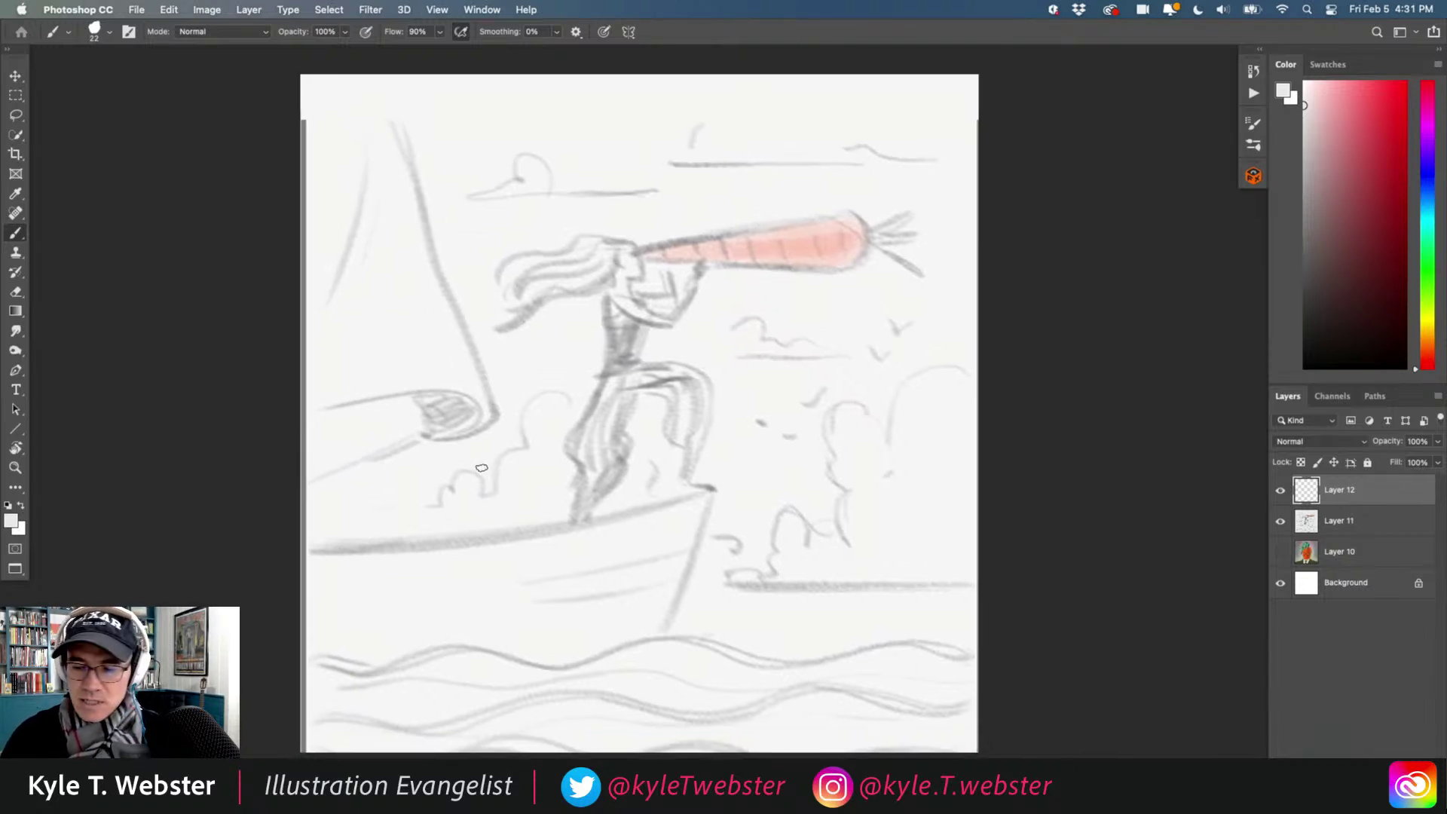
click(1339, 520)
drag(1399, 440, 1395, 437)
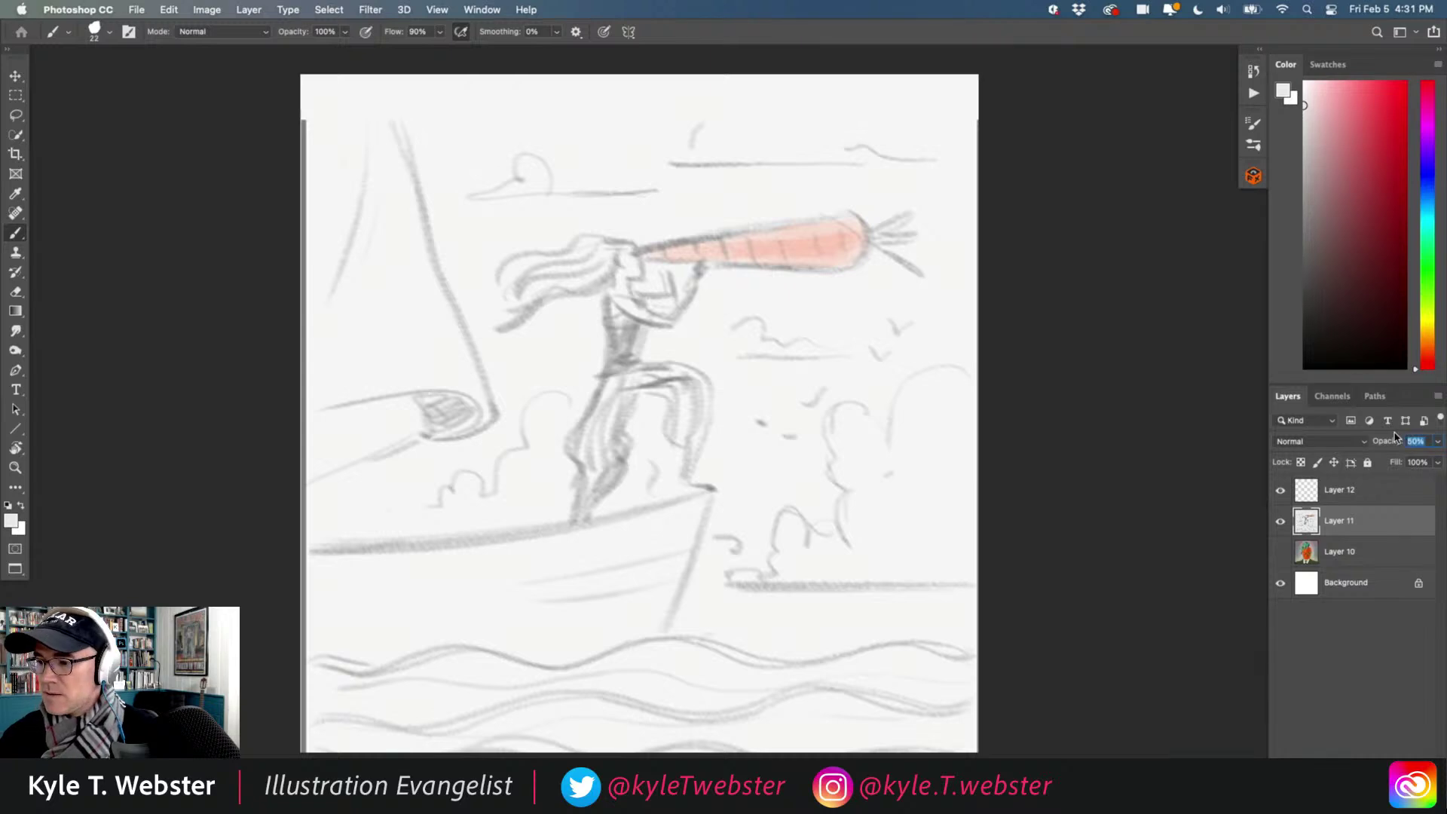
text(30)
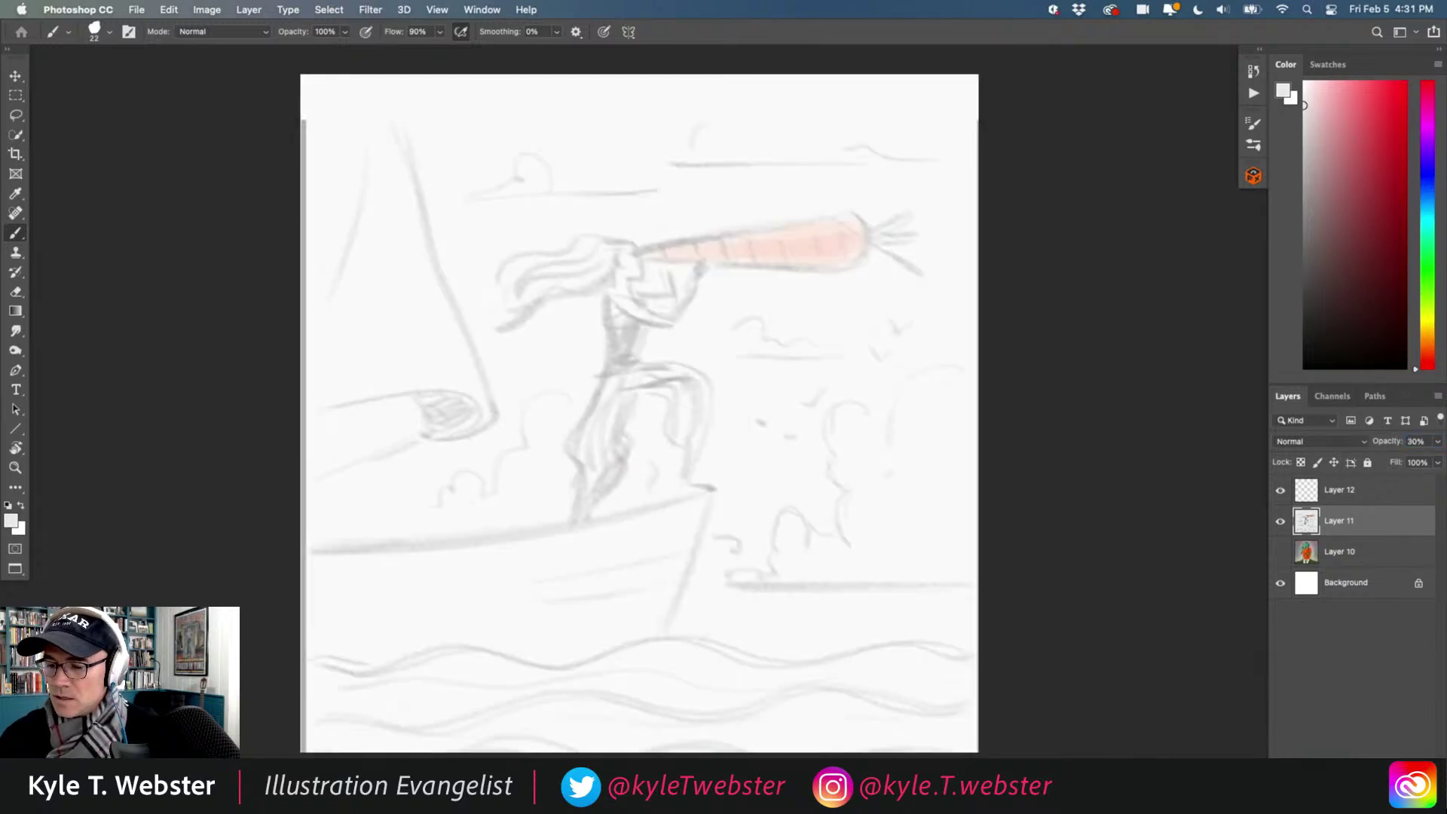
Make the empty Layer 12 above the sketch active and reset the foreground color to black.
click(1306, 494)
scroll(430, 517, right, 1)
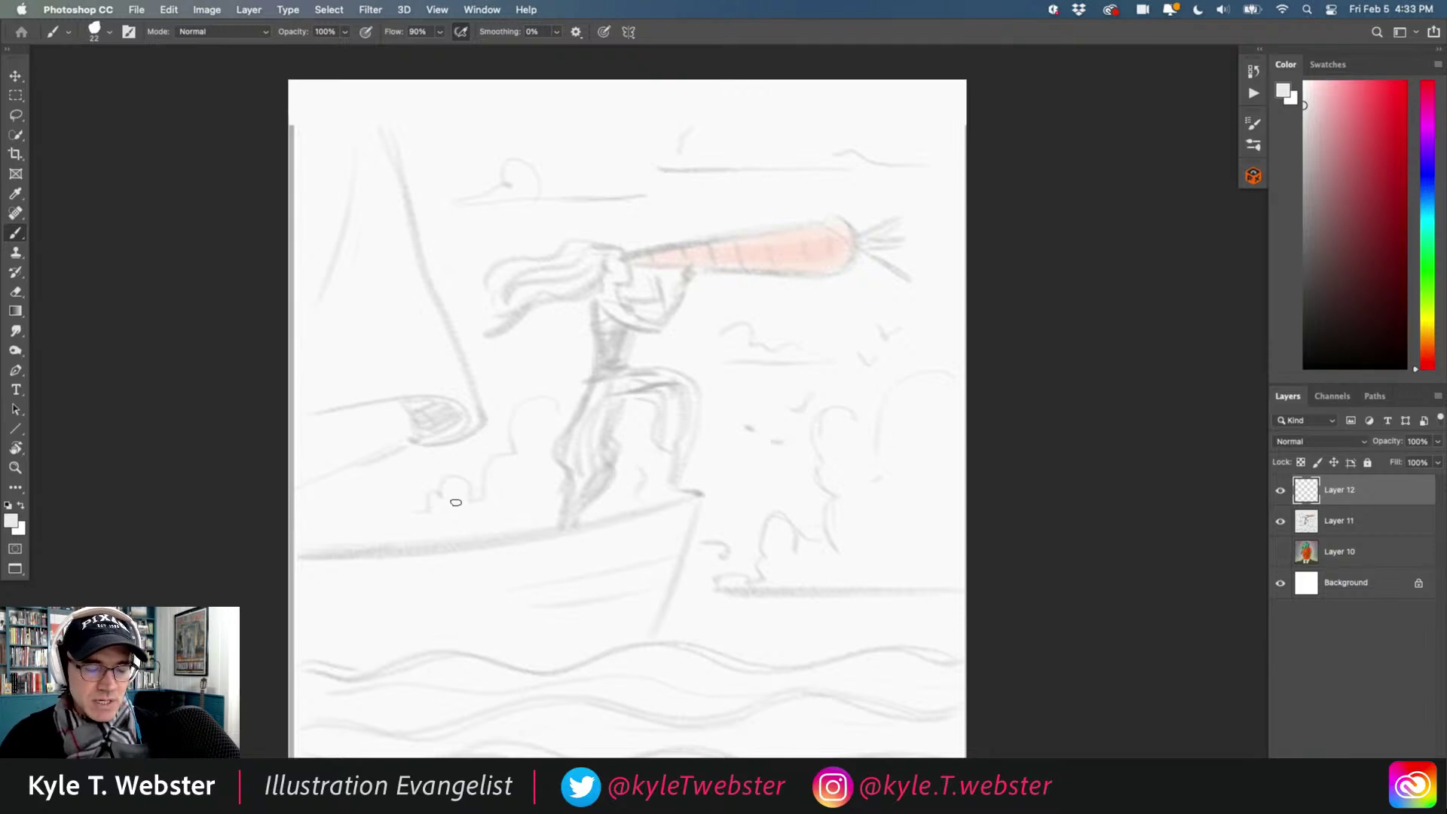
click(8, 505)
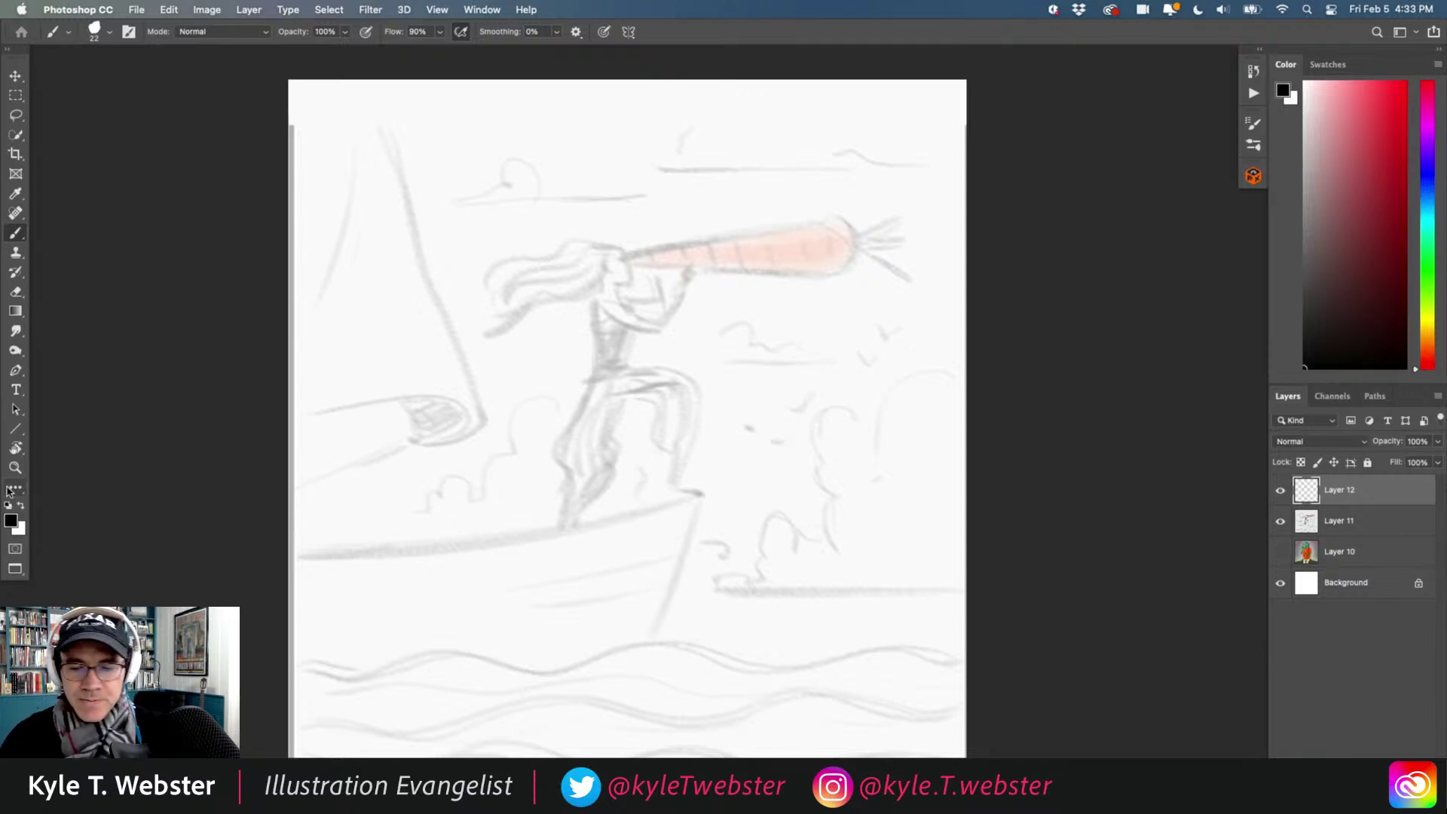
Check the active Kyle's Inkbox - Fountania 2 brush in the brush library and try a test stroke.
click(1253, 148)
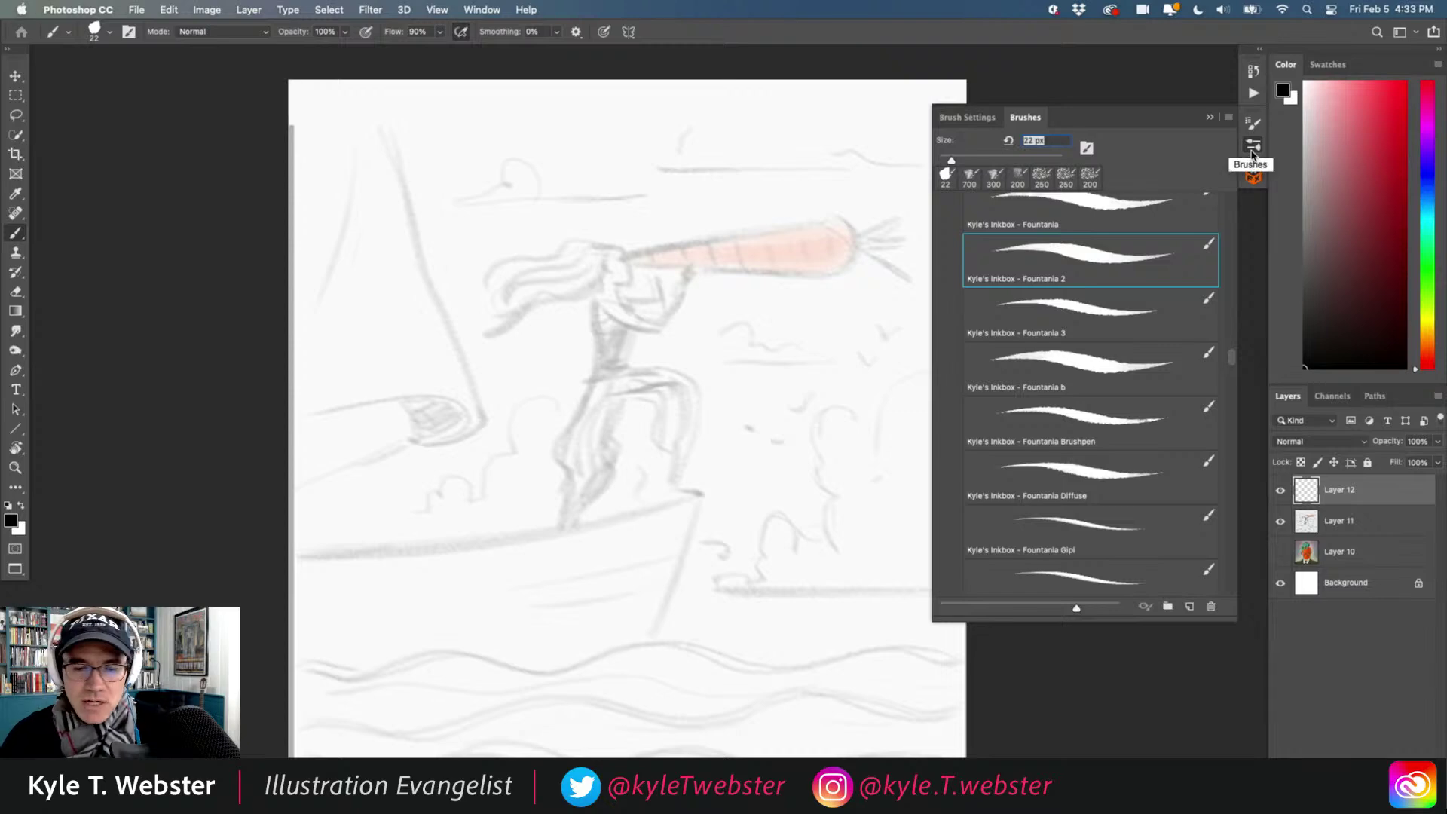
mouse_move(718, 359)
mouse_down()
mouse_move(750, 459)
mouse_move(754, 535)
mouse_up()
key(super+z)
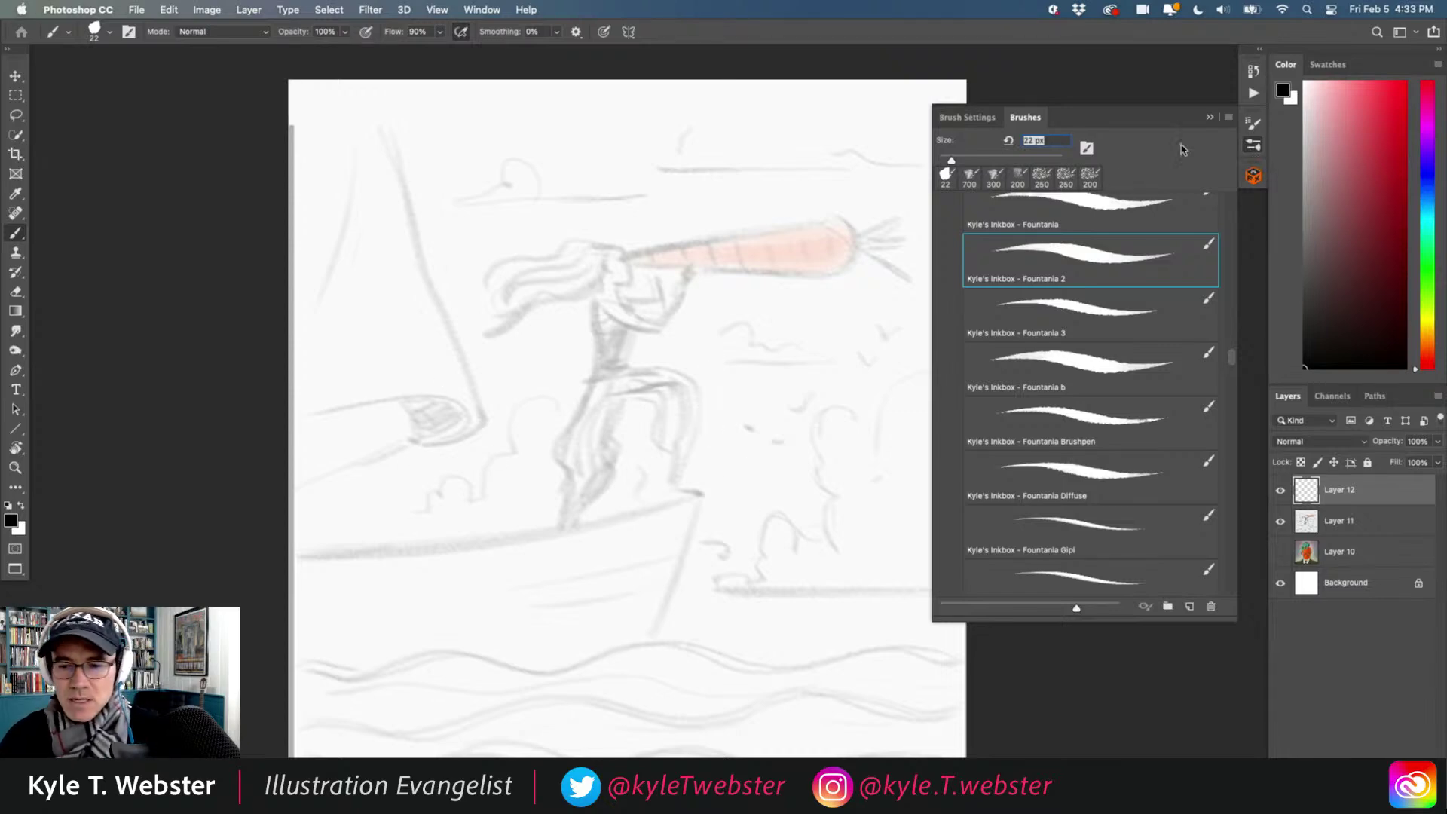
click(1209, 118)
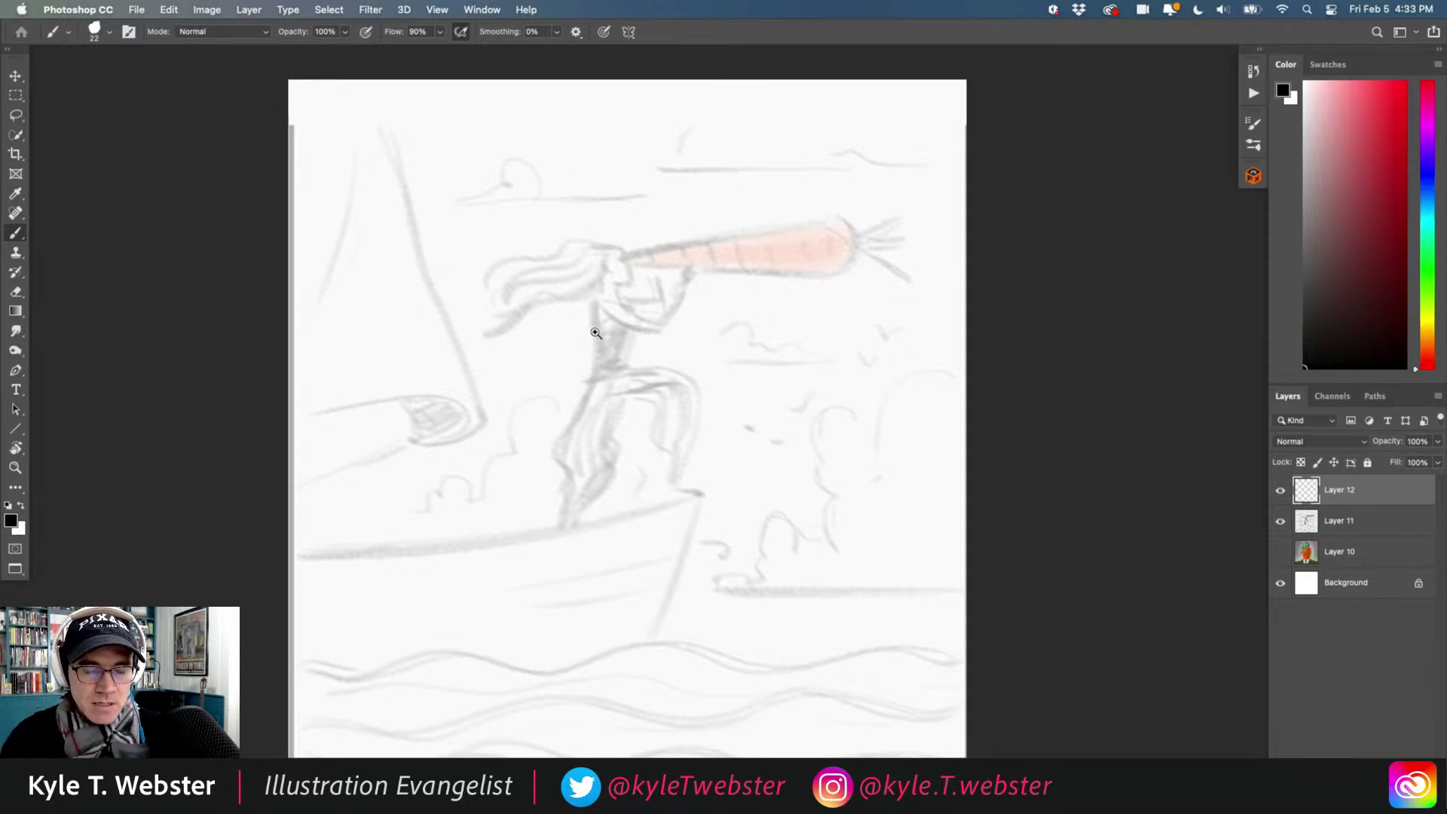
Set the brush smoothing to 20% and try it with a stroke that is undone again.
scroll(592, 326, up, 1)
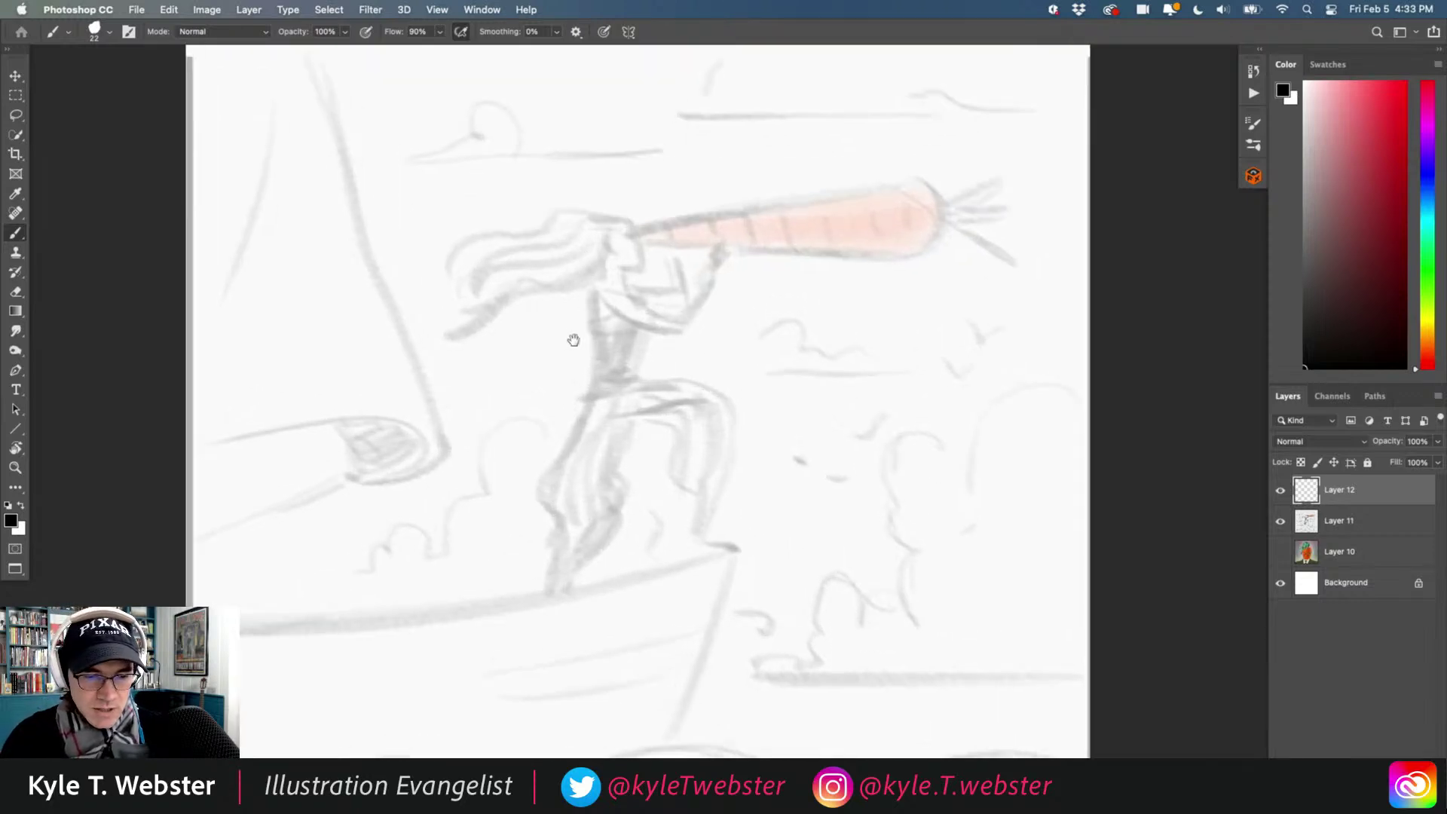
scroll(595, 251, up, 1)
scroll(588, 250, up, 3)
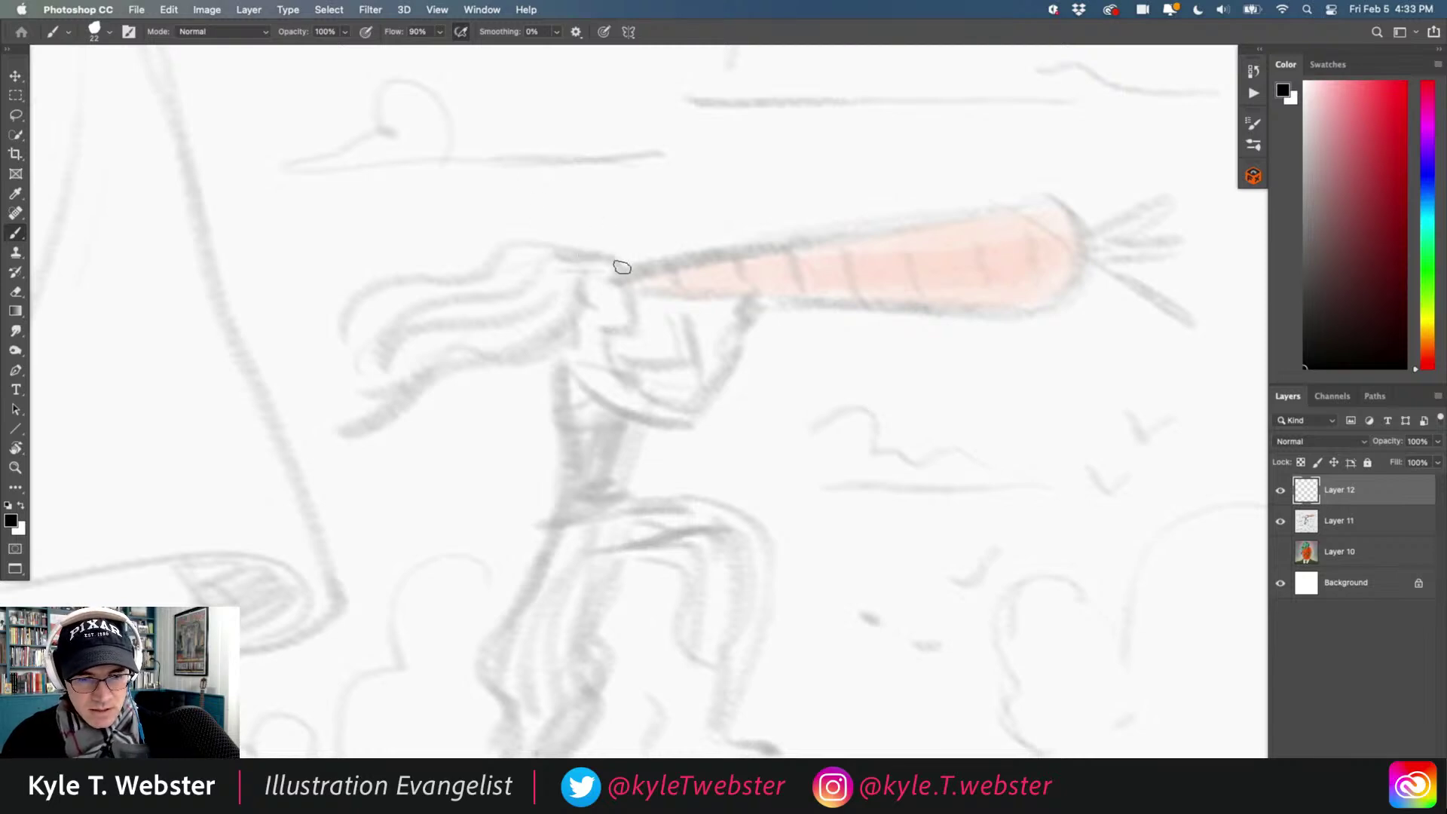
click(531, 34)
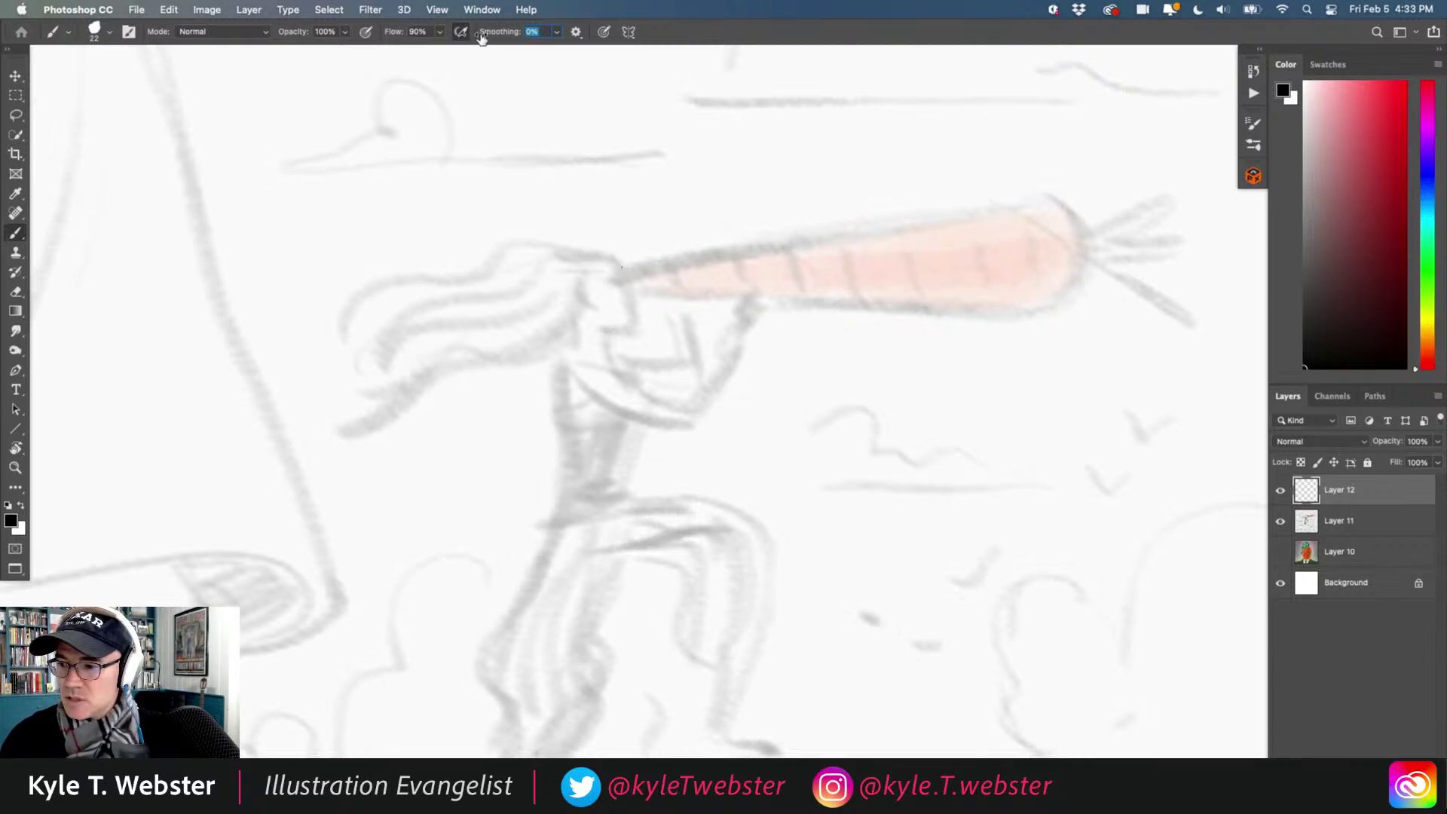
text(20)
key(Return)
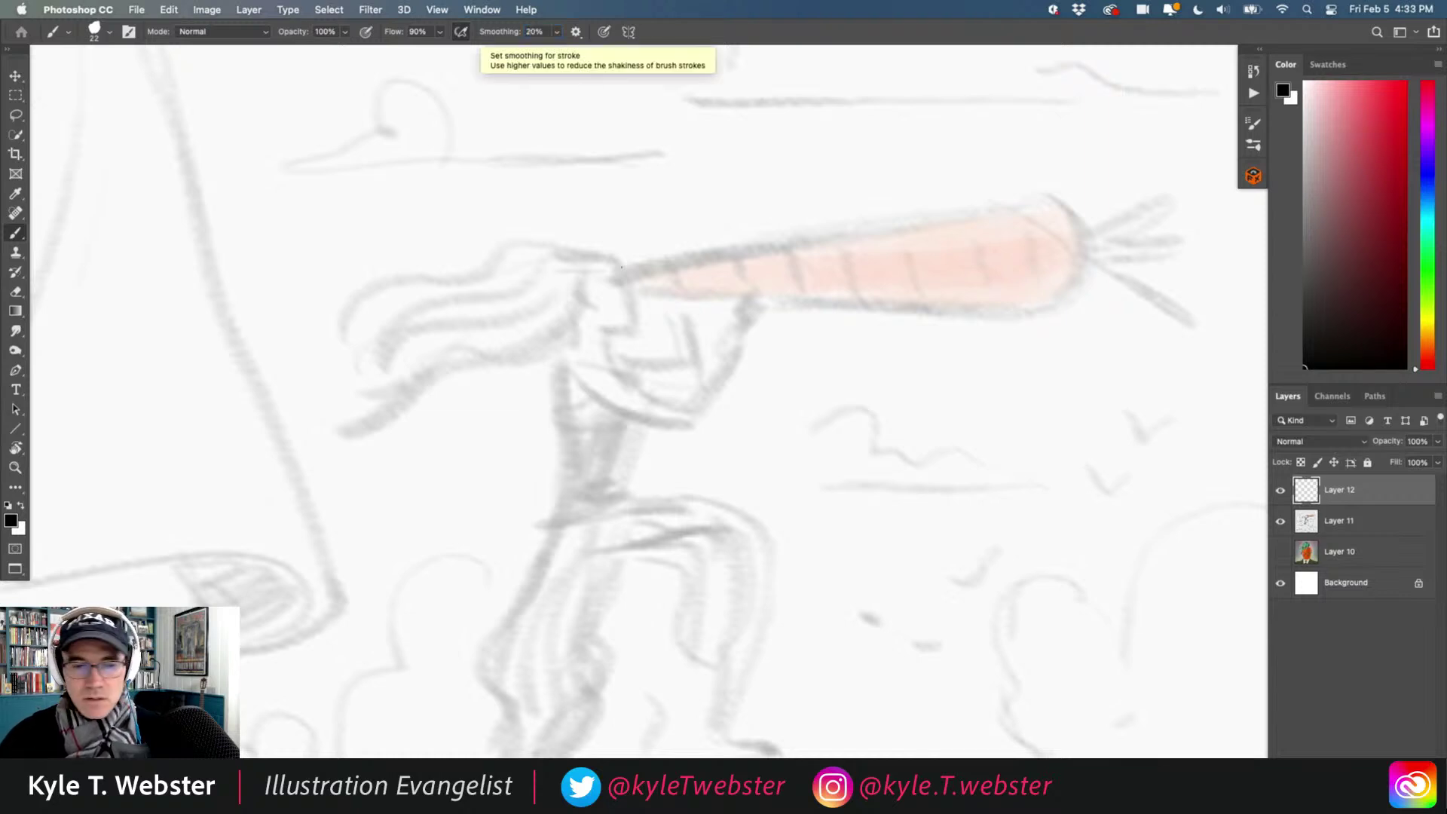
mouse_move(562, 207)
mouse_down()
mouse_move(441, 309)
mouse_move(588, 539)
mouse_move(482, 509)
mouse_move(588, 373)
mouse_move(677, 518)
mouse_move(525, 638)
mouse_move(494, 621)
mouse_up()
key(super+z)
Ink the wavy upper contour of the woman's windblown hair and the small curve of her ear.
scroll(482, 378, left, 3)
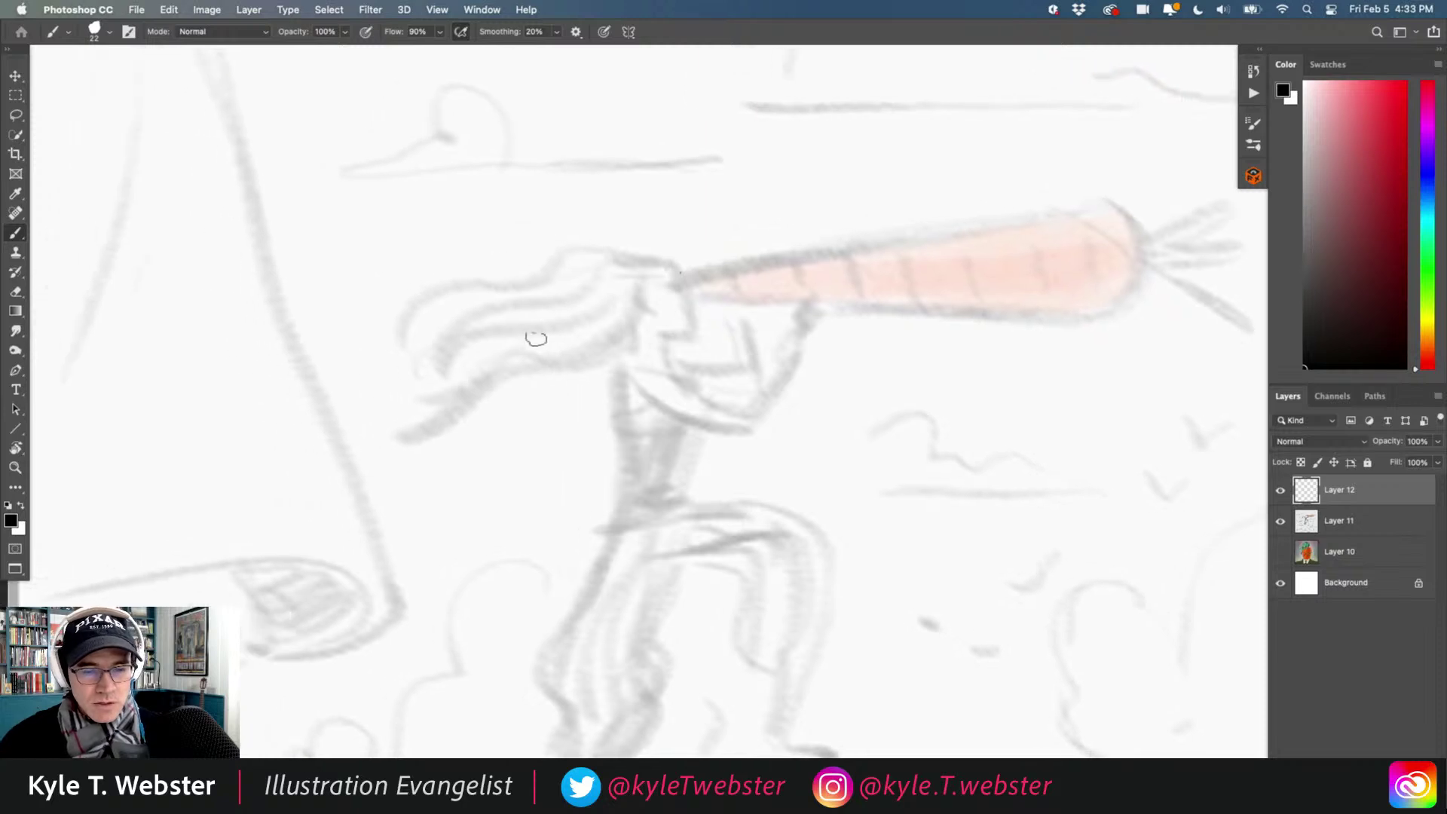
mouse_move(677, 269)
mouse_down()
mouse_move(591, 242)
mouse_move(381, 330)
mouse_move(376, 347)
mouse_up()
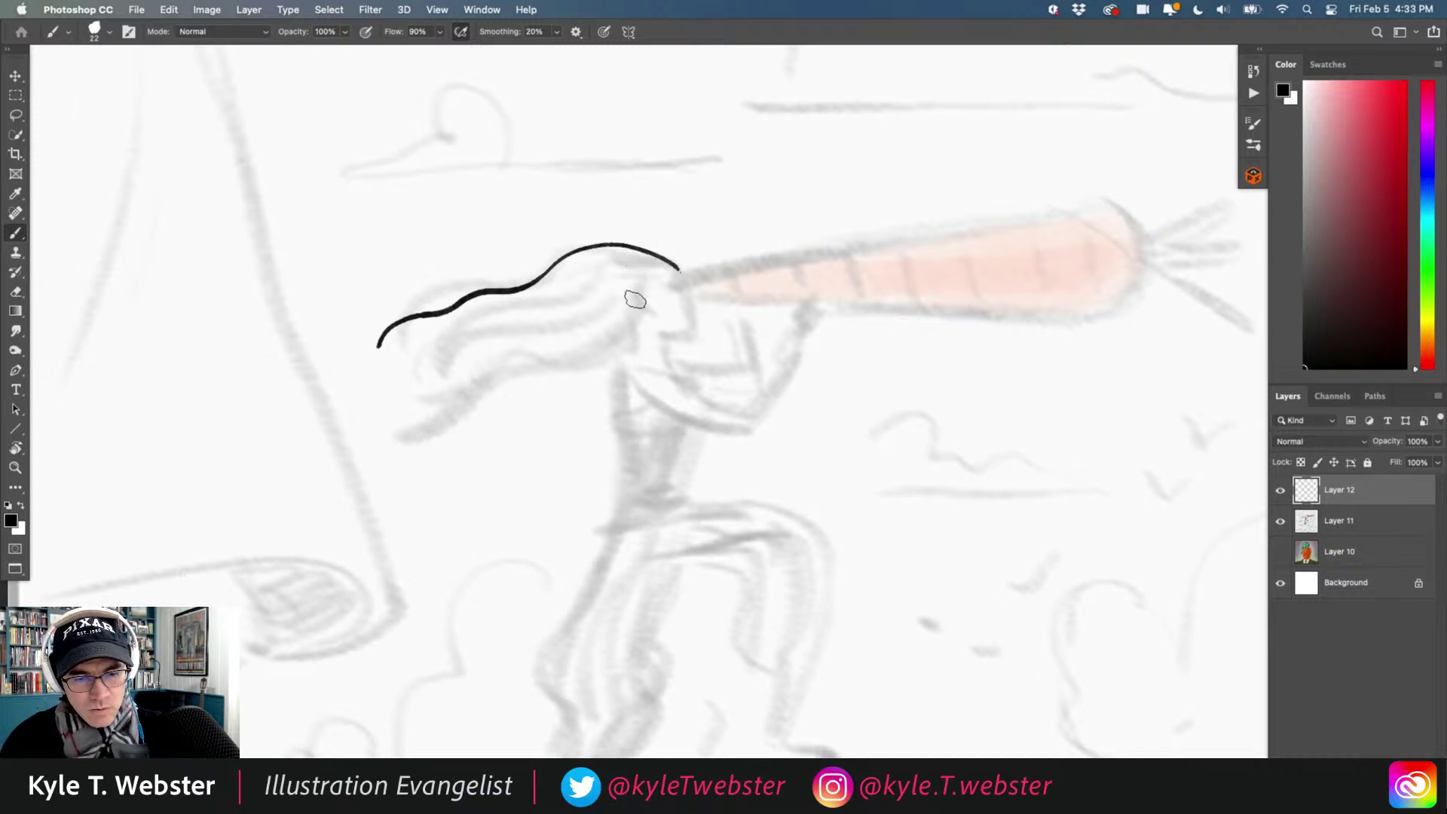
mouse_move(640, 294)
mouse_down()
mouse_move(647, 307)
mouse_move(631, 281)
mouse_move(661, 311)
mouse_up()
scroll(640, 309, up, 2)
key(super+z)
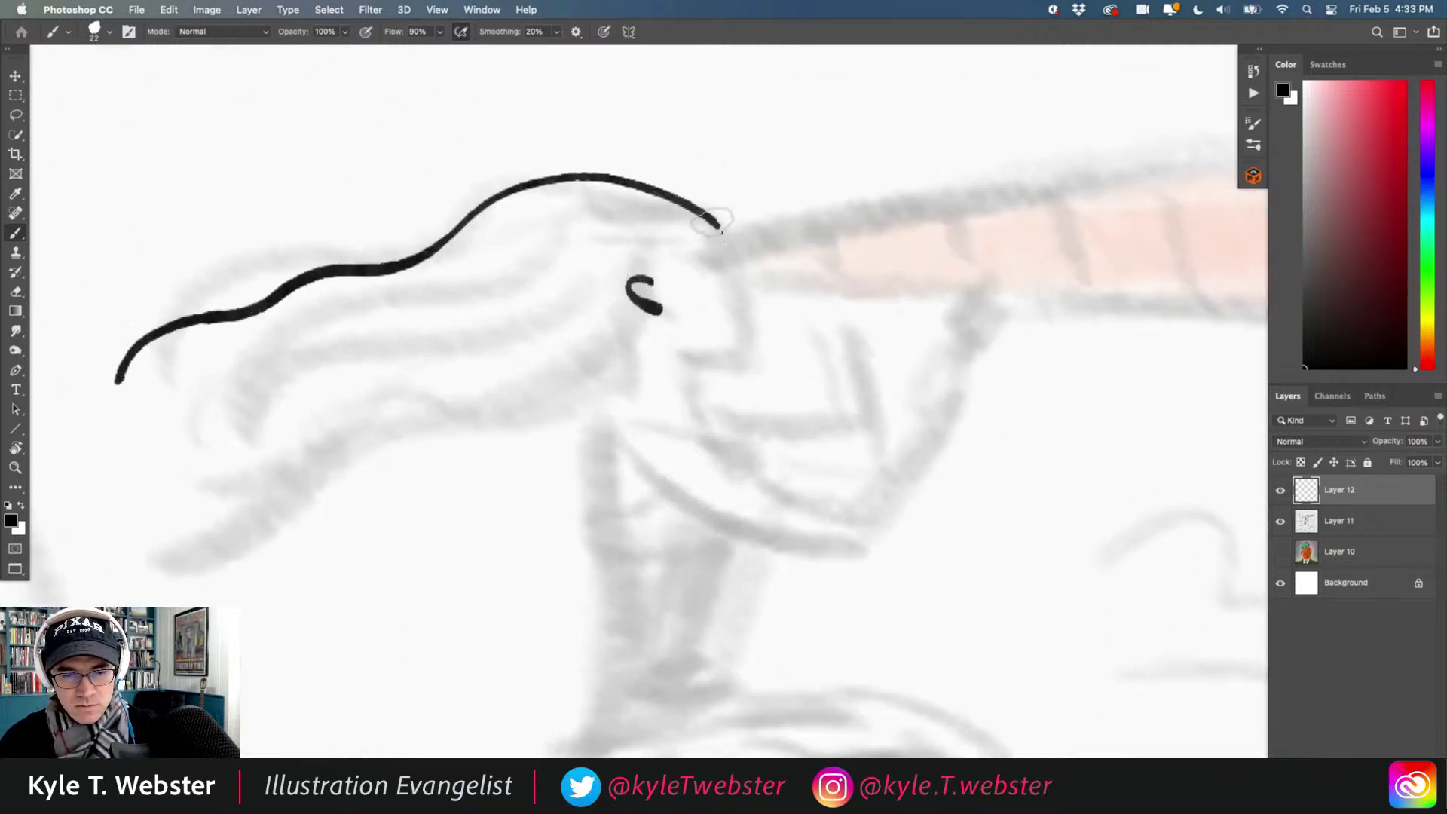
Extend the hairline down the forehead and try a first face profile from the nose to the jaw.
mouse_move(716, 225)
mouse_down()
mouse_move(758, 299)
mouse_move(749, 346)
mouse_move(682, 361)
mouse_up()
key(super+minus)
key(super+minus)
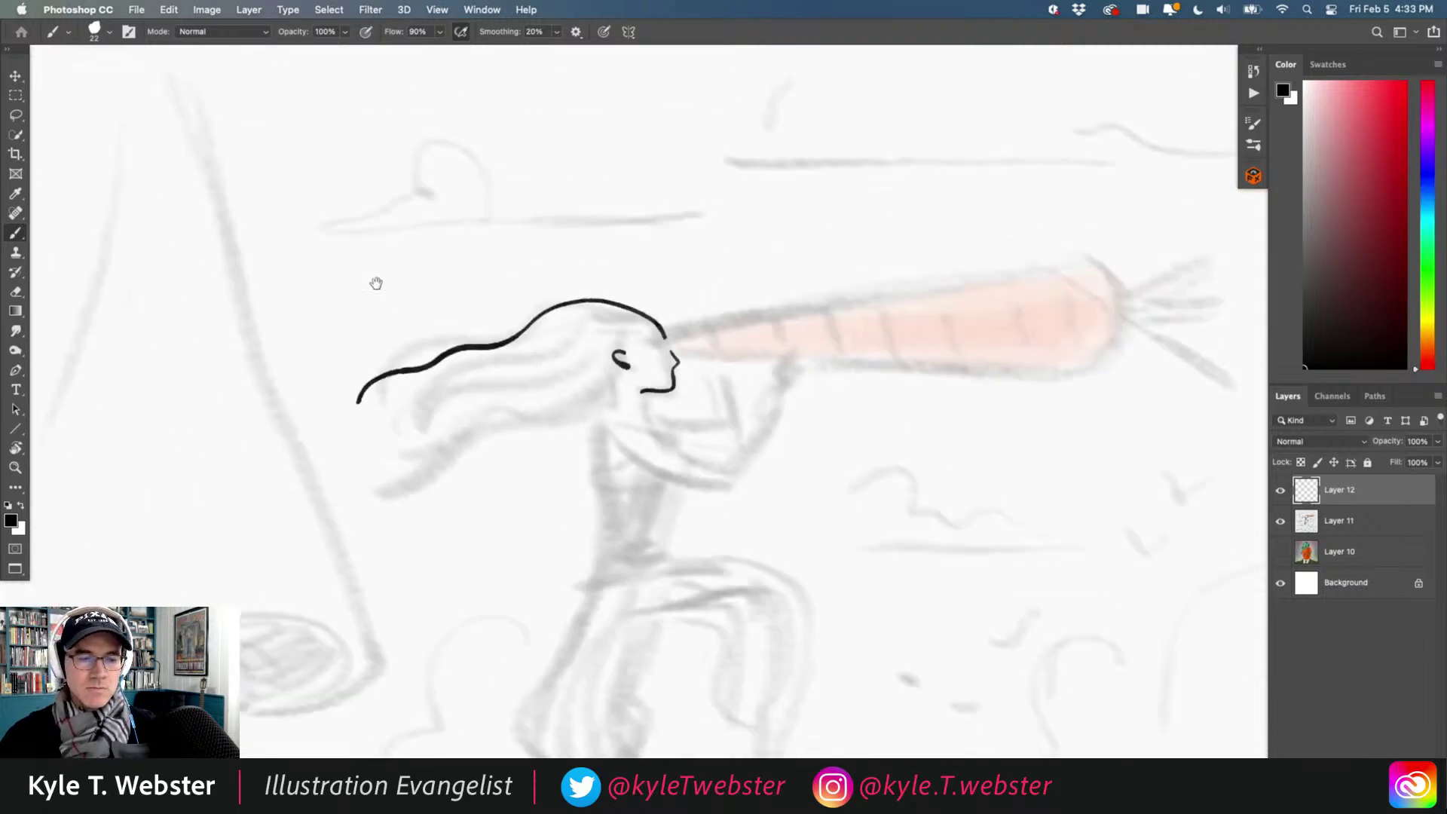
key(super+plus)
key(super+z)
key(super+z)
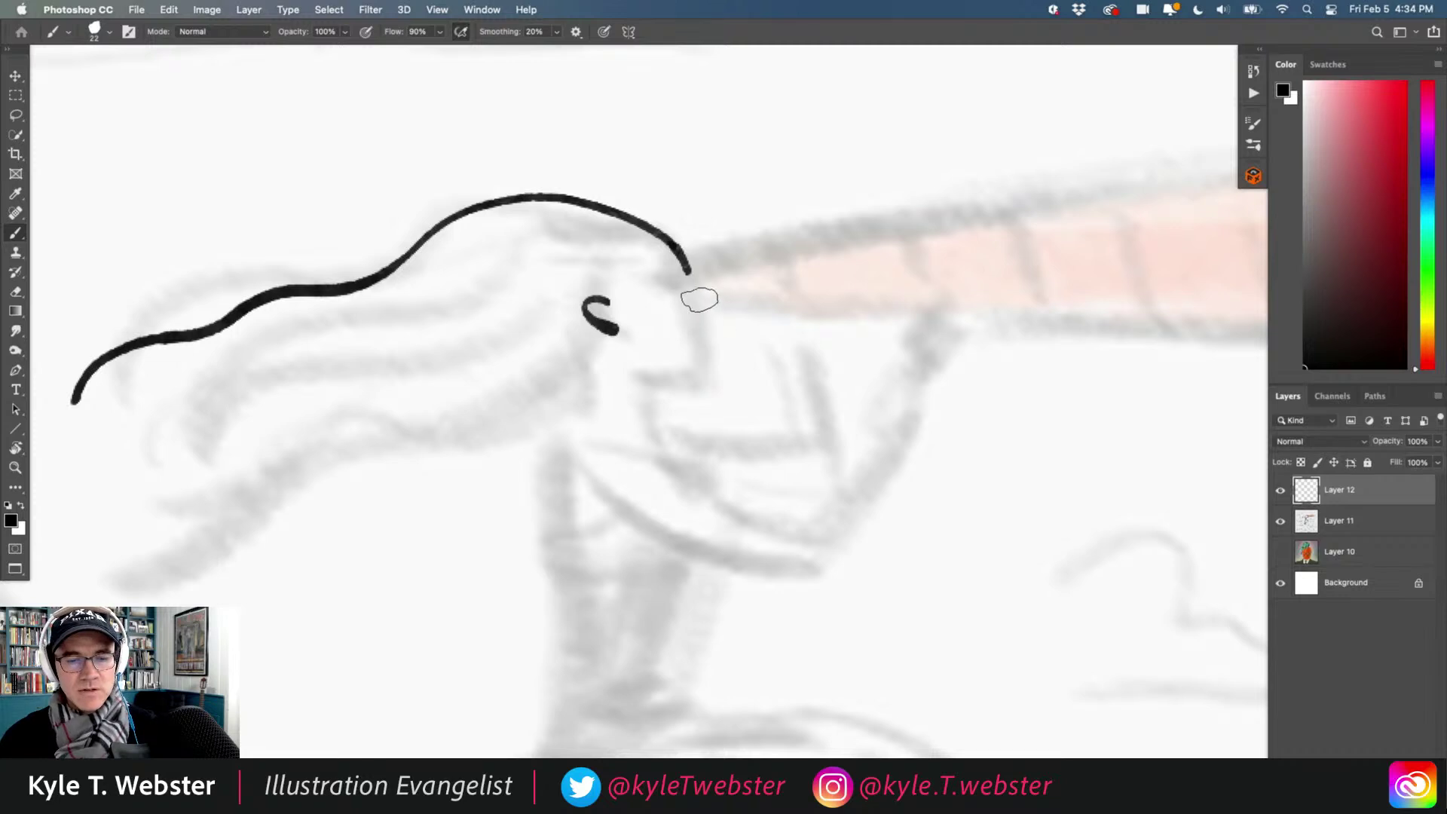
Ink the face profile with nose, chin and jaw, plus the front and back lines of the neck.
mouse_move(699, 299)
mouse_down()
mouse_move(724, 330)
mouse_move(710, 339)
mouse_move(687, 316)
mouse_move(710, 338)
mouse_move(704, 368)
mouse_move(644, 382)
mouse_move(648, 433)
mouse_move(581, 421)
mouse_move(591, 391)
mouse_move(574, 361)
mouse_up()
key(super+z)
alt+super+click(548, 398)
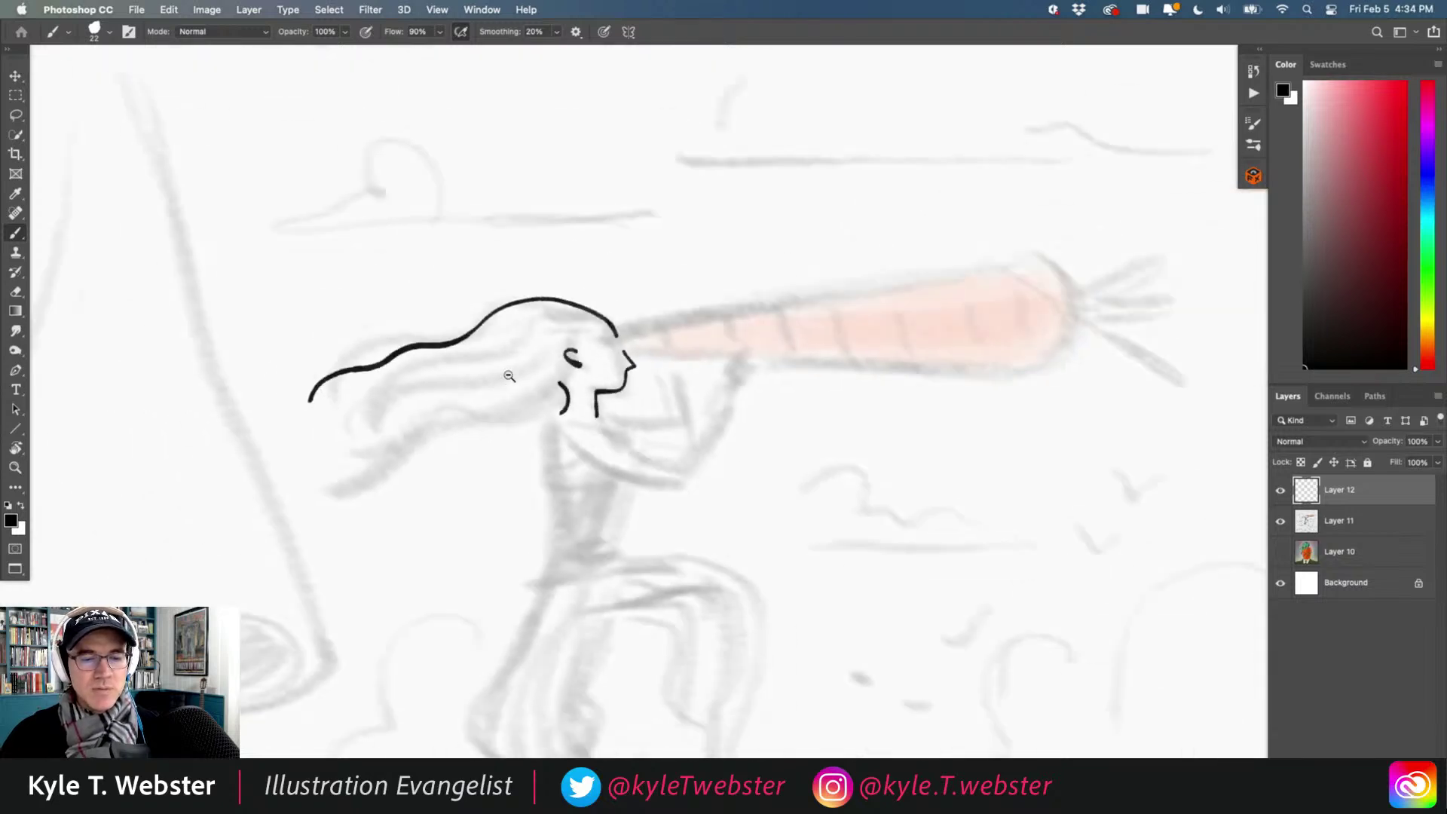
alt+super+click(510, 375)
super+click(517, 400)
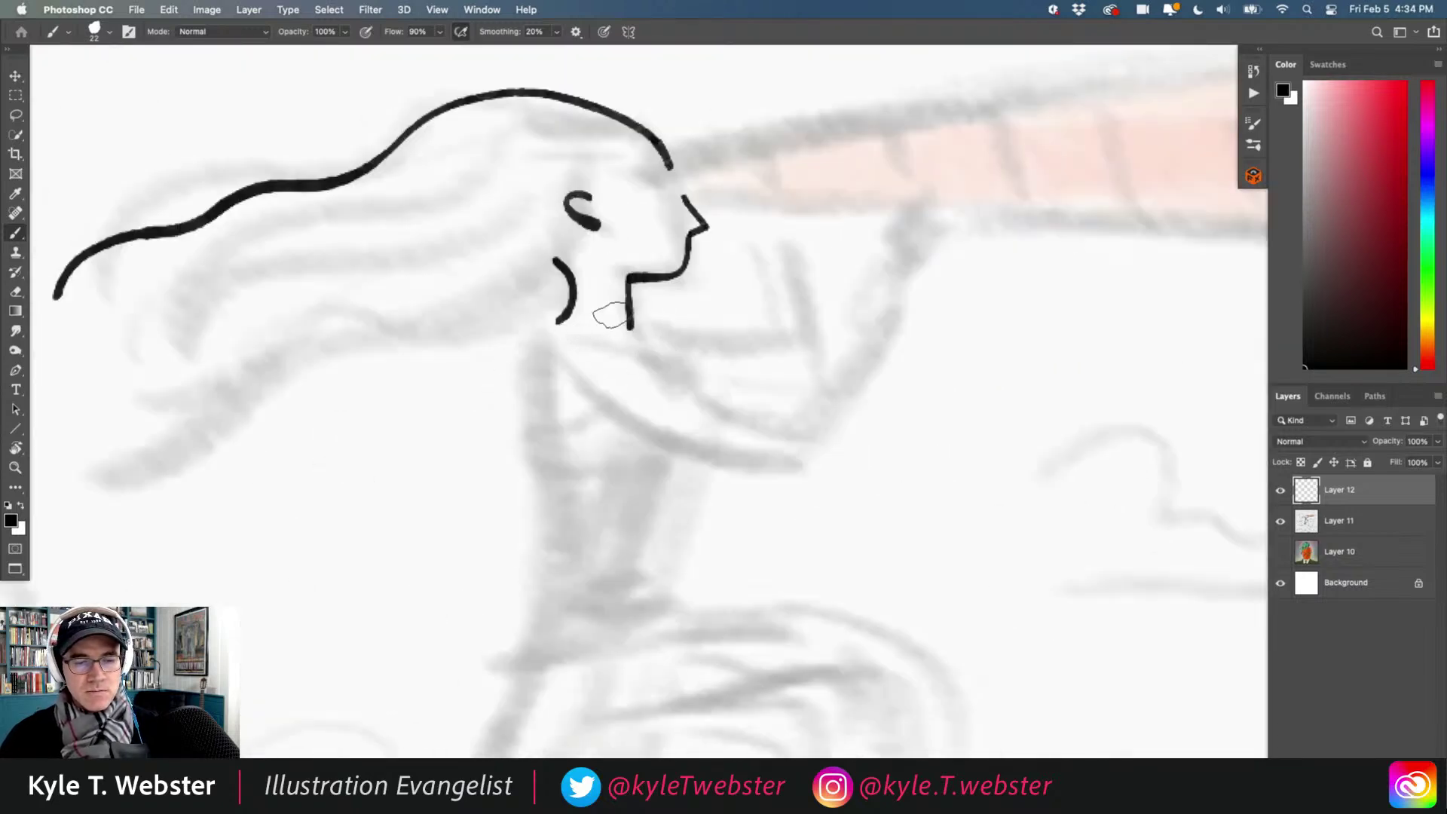
Ink the upper edge of the raised arm from the shoulder and the curve of the back to the waist.
mouse_move(767, 421)
mouse_down()
mouse_move(567, 334)
mouse_move(559, 316)
mouse_move(524, 381)
mouse_up()
key(super+z)
mouse_move(573, 307)
mouse_down()
mouse_move(533, 362)
mouse_move(527, 412)
mouse_move(554, 580)
mouse_move(540, 622)
mouse_up()
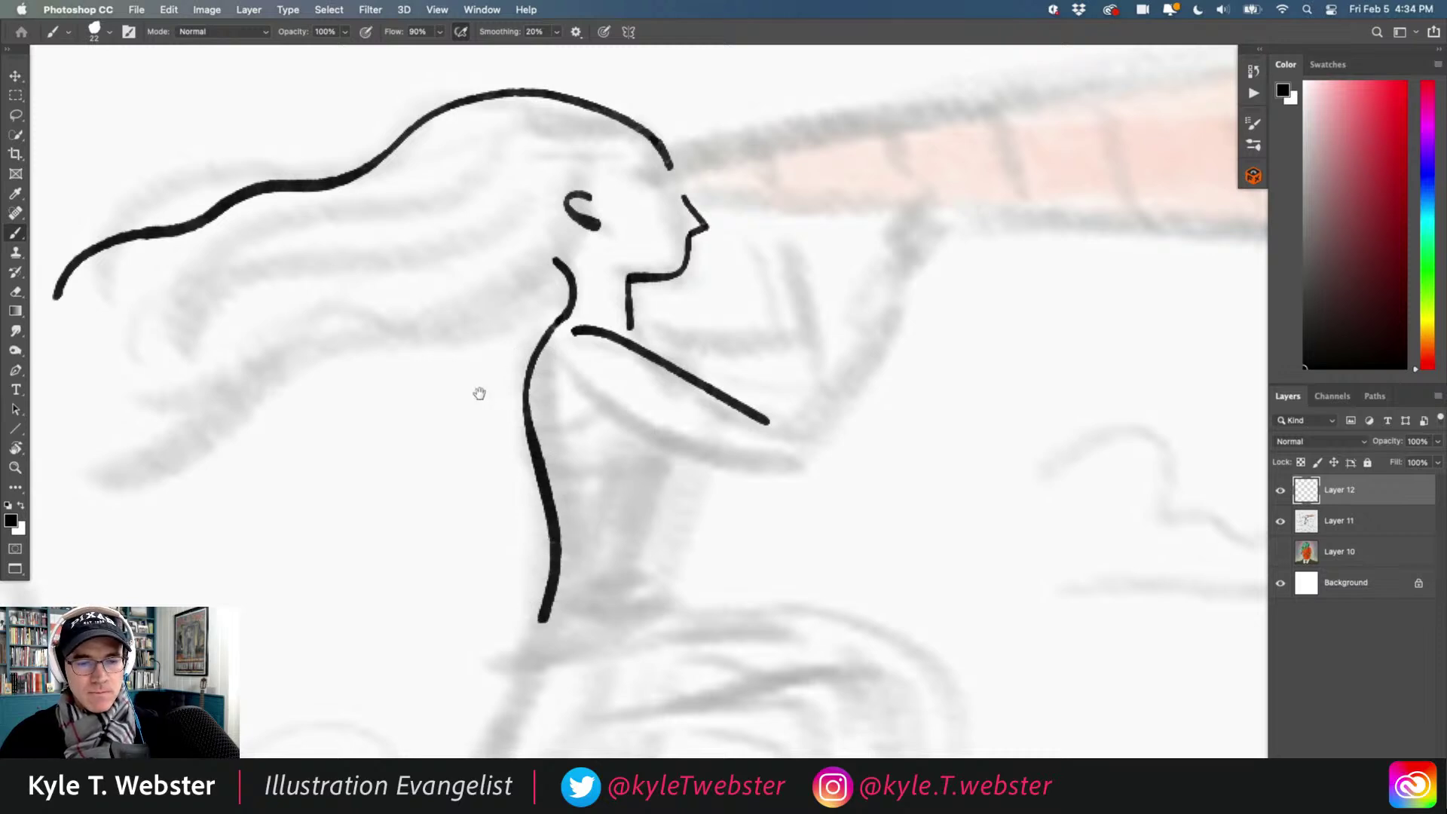
drag(479, 392, 381, 358)
Ink the underside of the upper arm and both edges of the forearm bent up toward the carrot.
drag(477, 352, 692, 450)
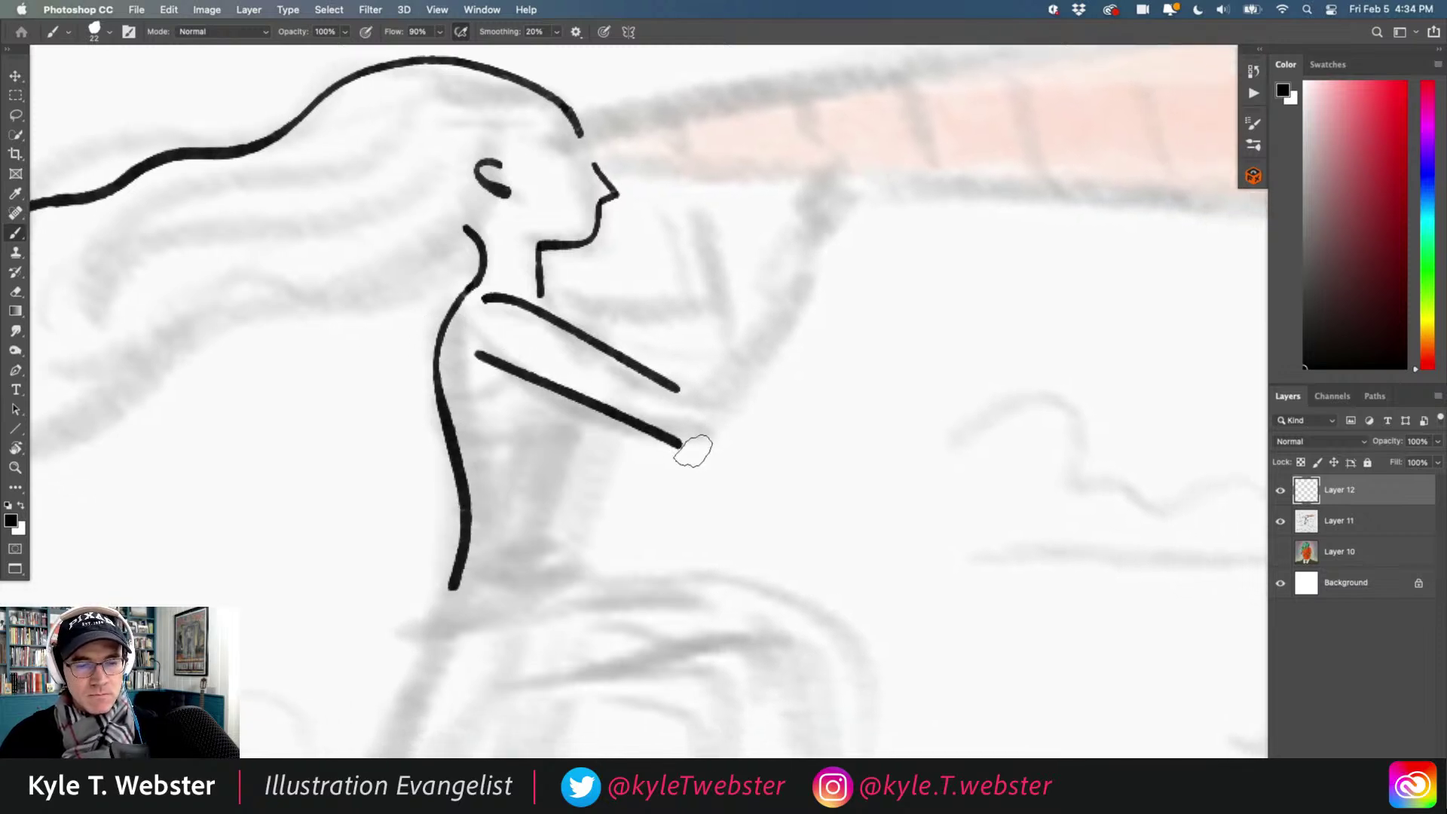
drag(462, 377, 439, 453)
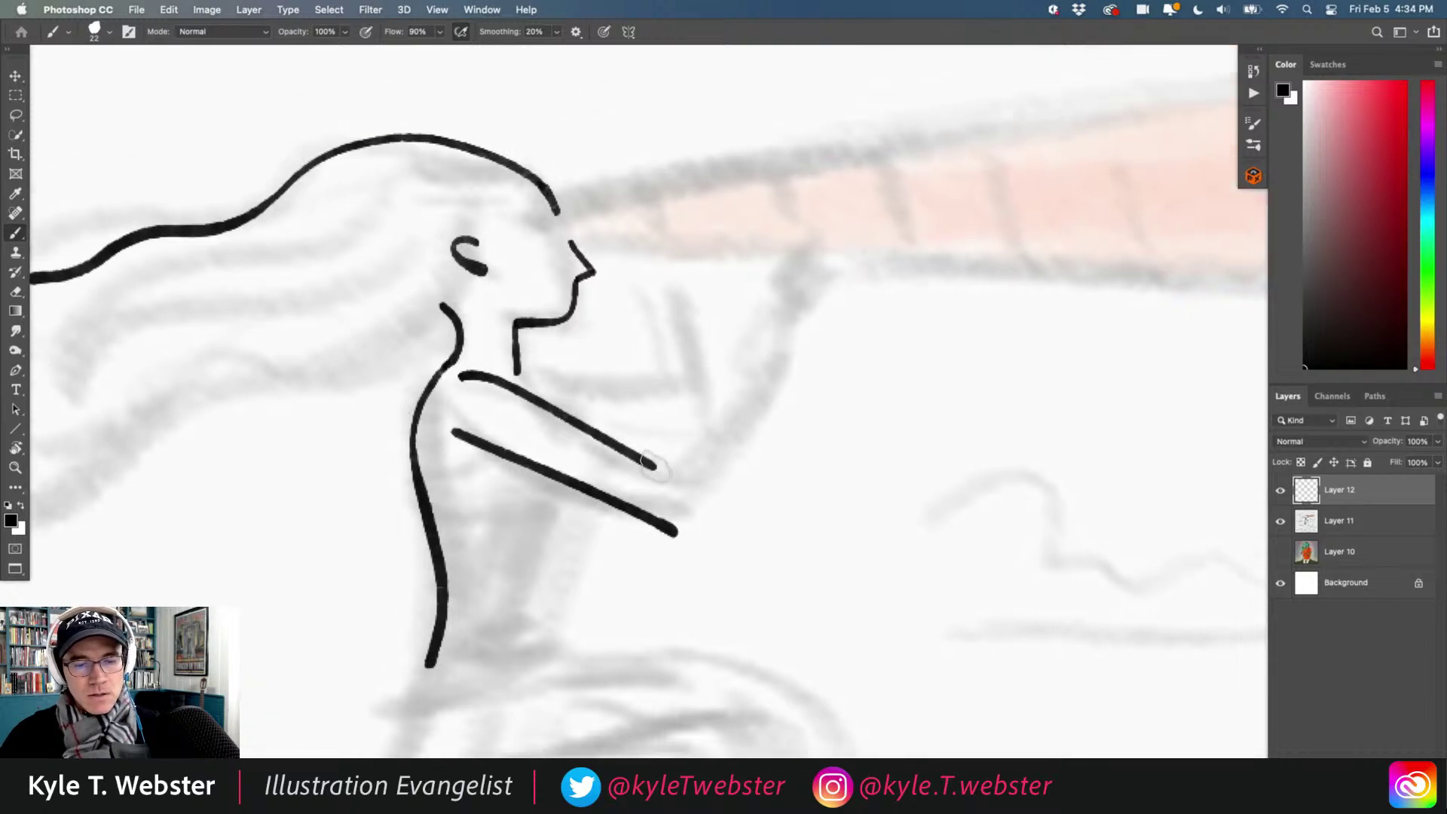
mouse_move(654, 467)
mouse_down()
mouse_move(756, 306)
mouse_move(782, 332)
mouse_move(676, 534)
mouse_up()
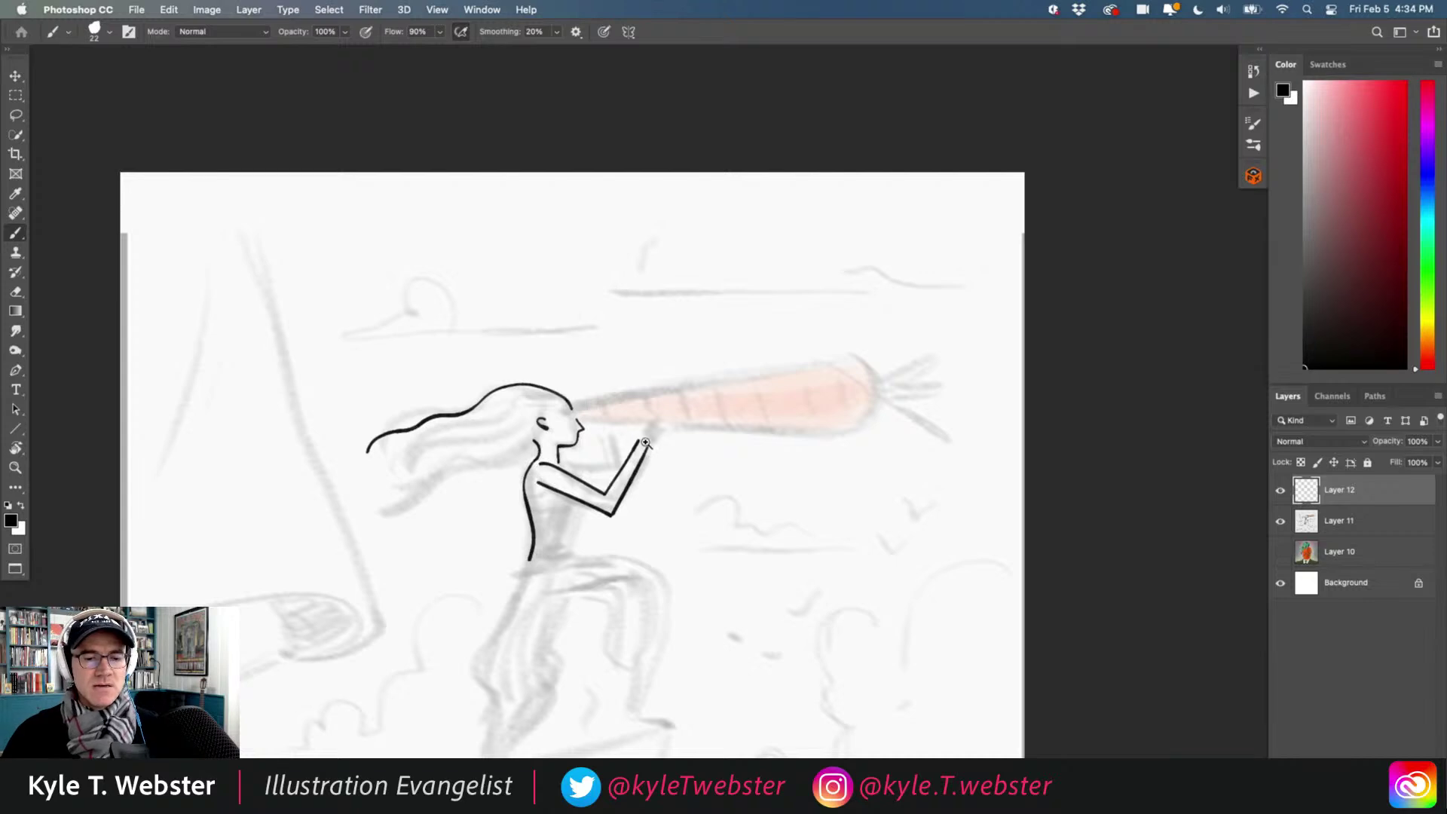
Ink the raised hand with its fingers overlapping the carrot, undoing and redrawing the strokes that miss.
super+click(646, 443)
drag(646, 414, 663, 341)
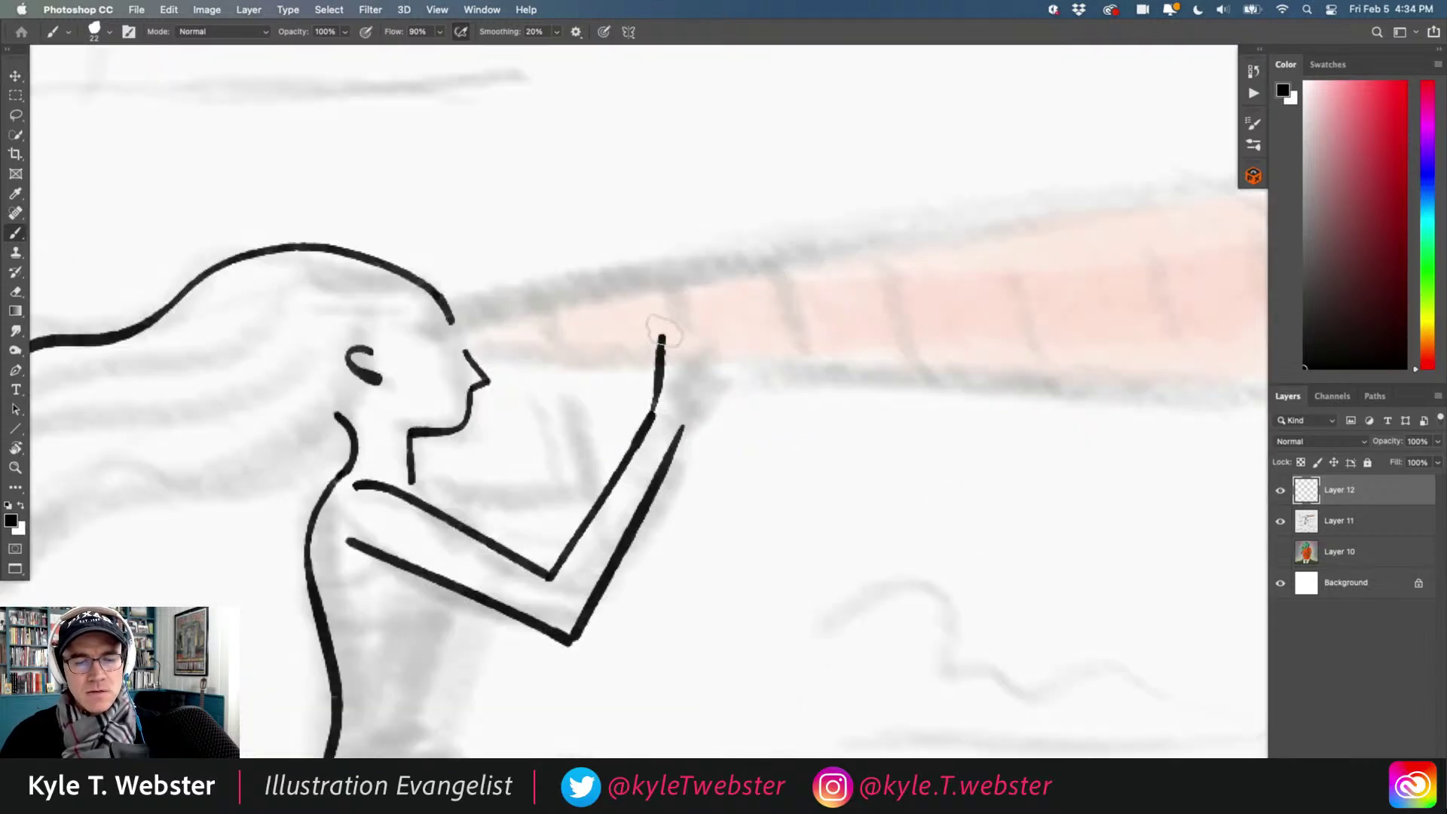
key(super+z)
mouse_move(648, 418)
mouse_down()
mouse_move(698, 294)
mouse_move(684, 354)
mouse_up()
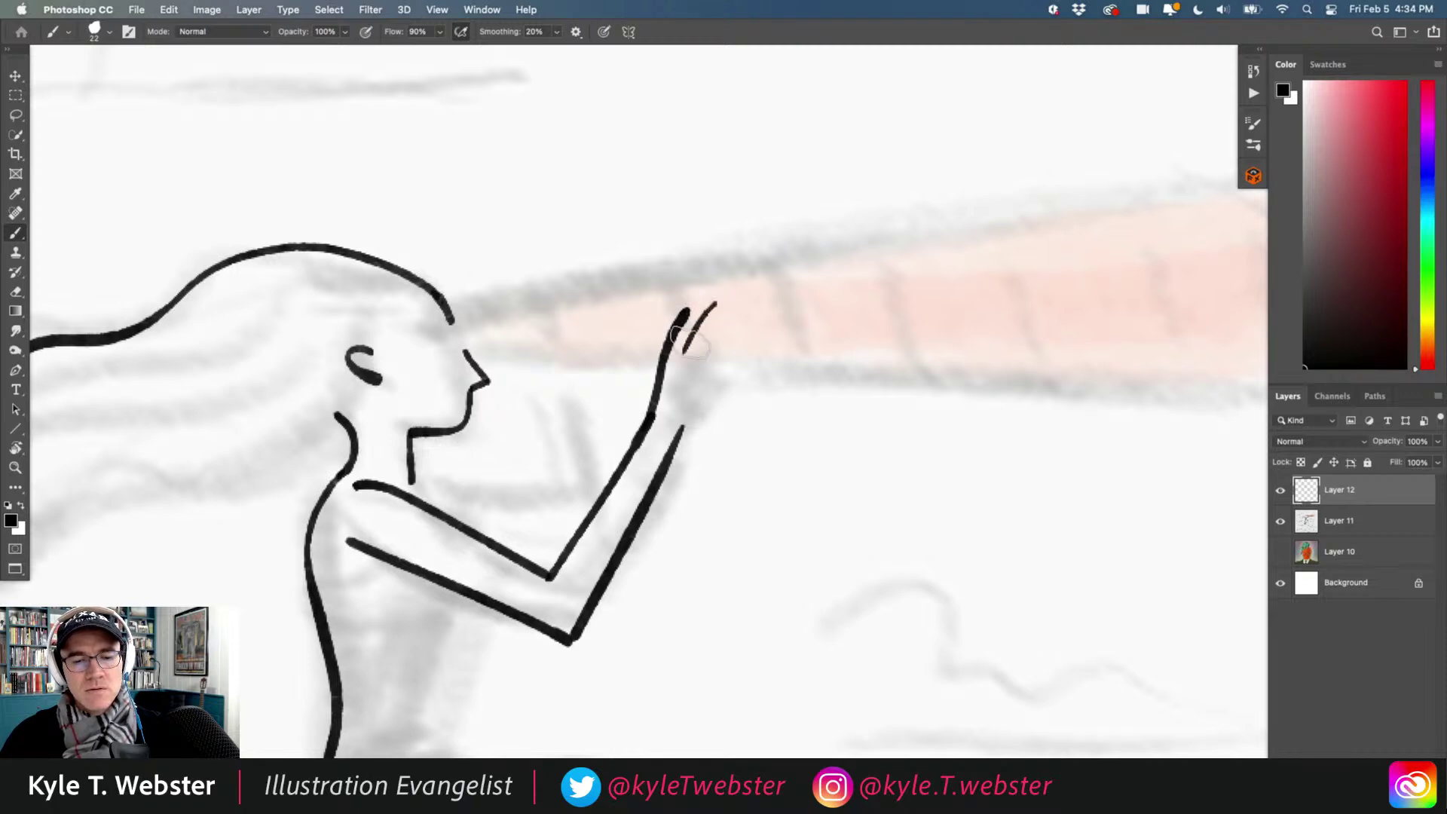
key(super+z)
mouse_move(716, 302)
mouse_down()
mouse_move(684, 354)
mouse_move(700, 356)
mouse_move(684, 413)
mouse_up()
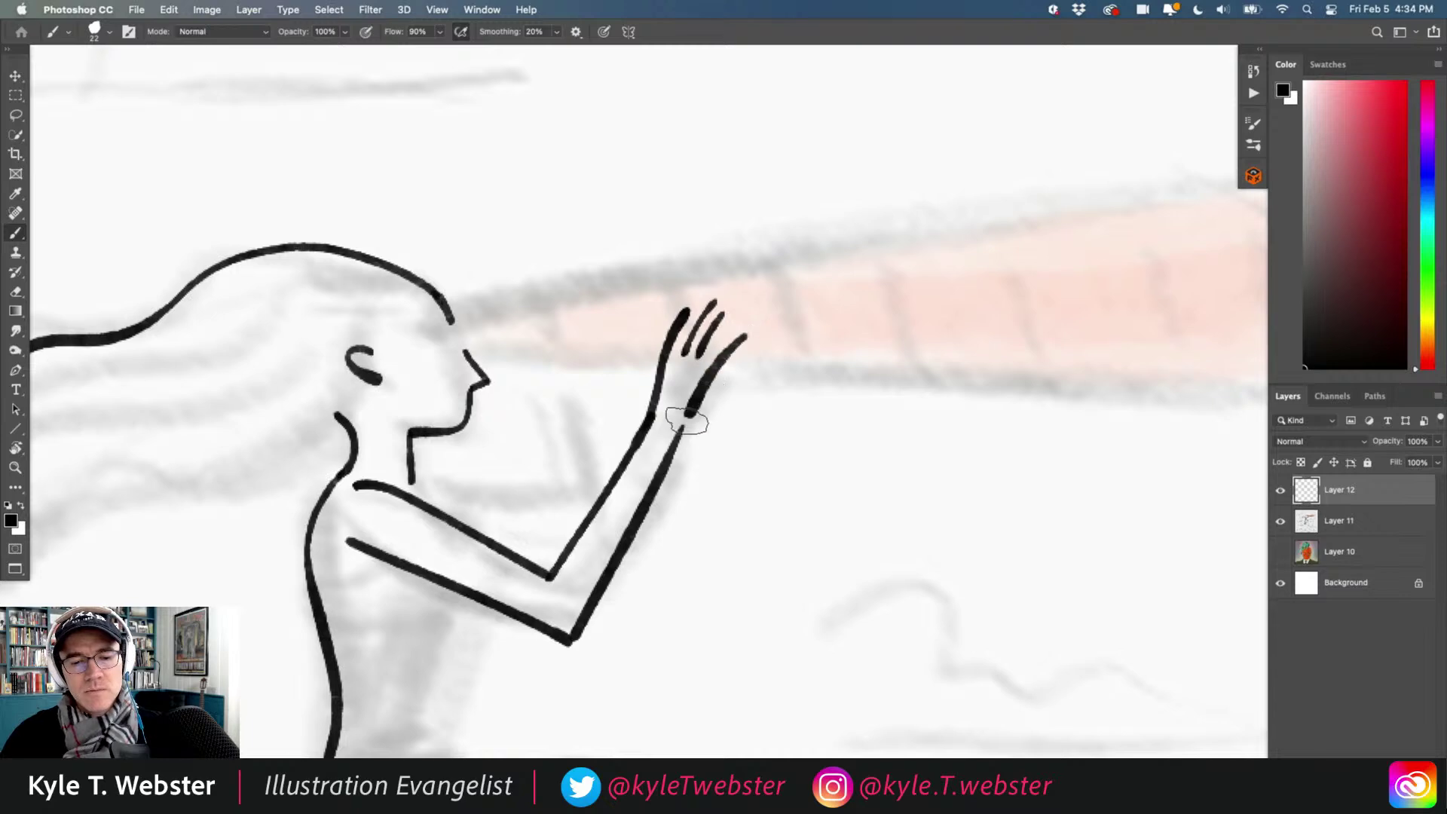
Join the front of the neck to the shoulder and ink the front of the torso to the waist.
scroll(550, 458, down, 5)
mouse_move(468, 552)
mouse_down()
mouse_move(527, 527)
mouse_move(508, 426)
mouse_up()
scroll(584, 317, up, 8)
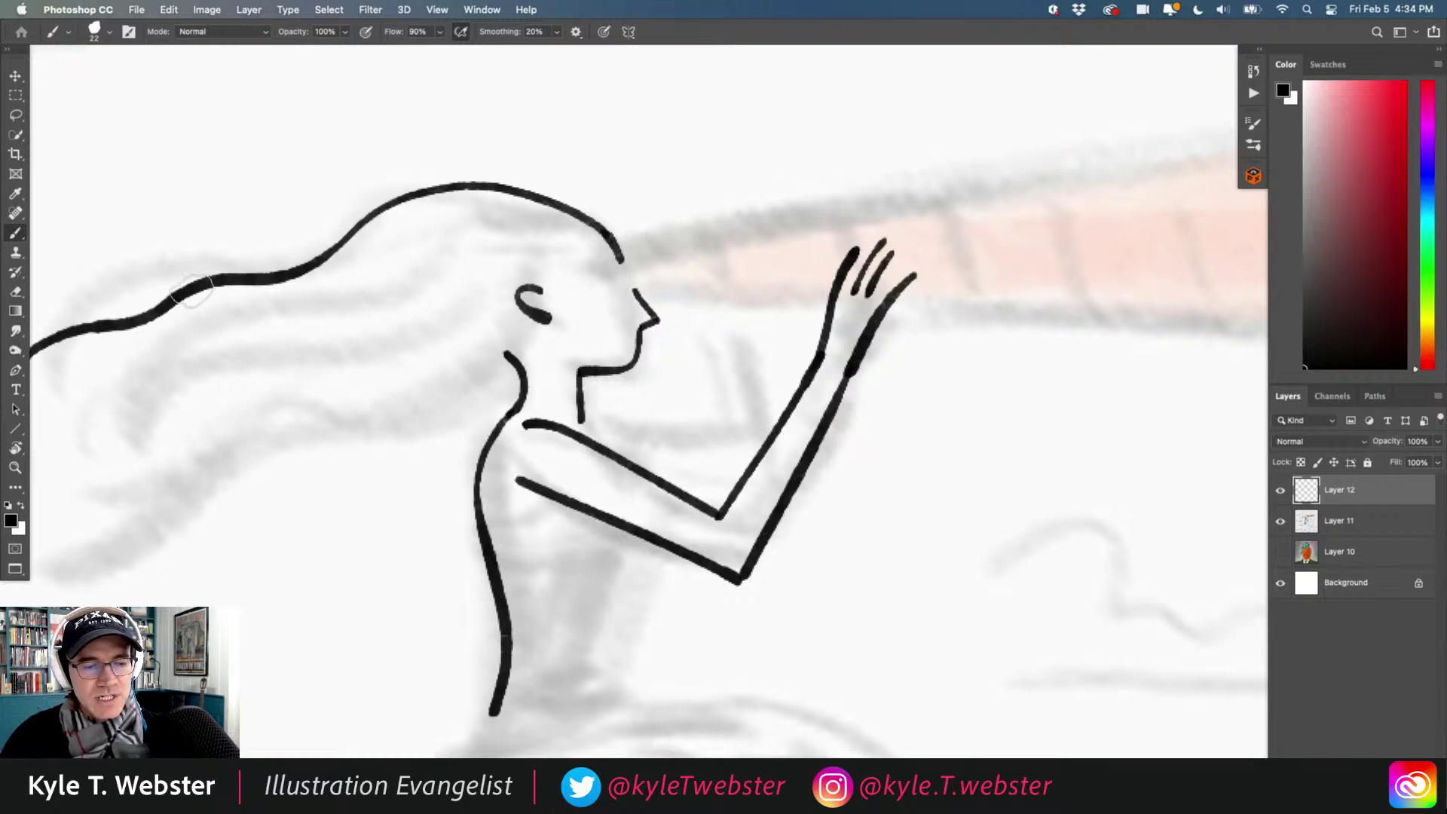
drag(581, 419, 584, 441)
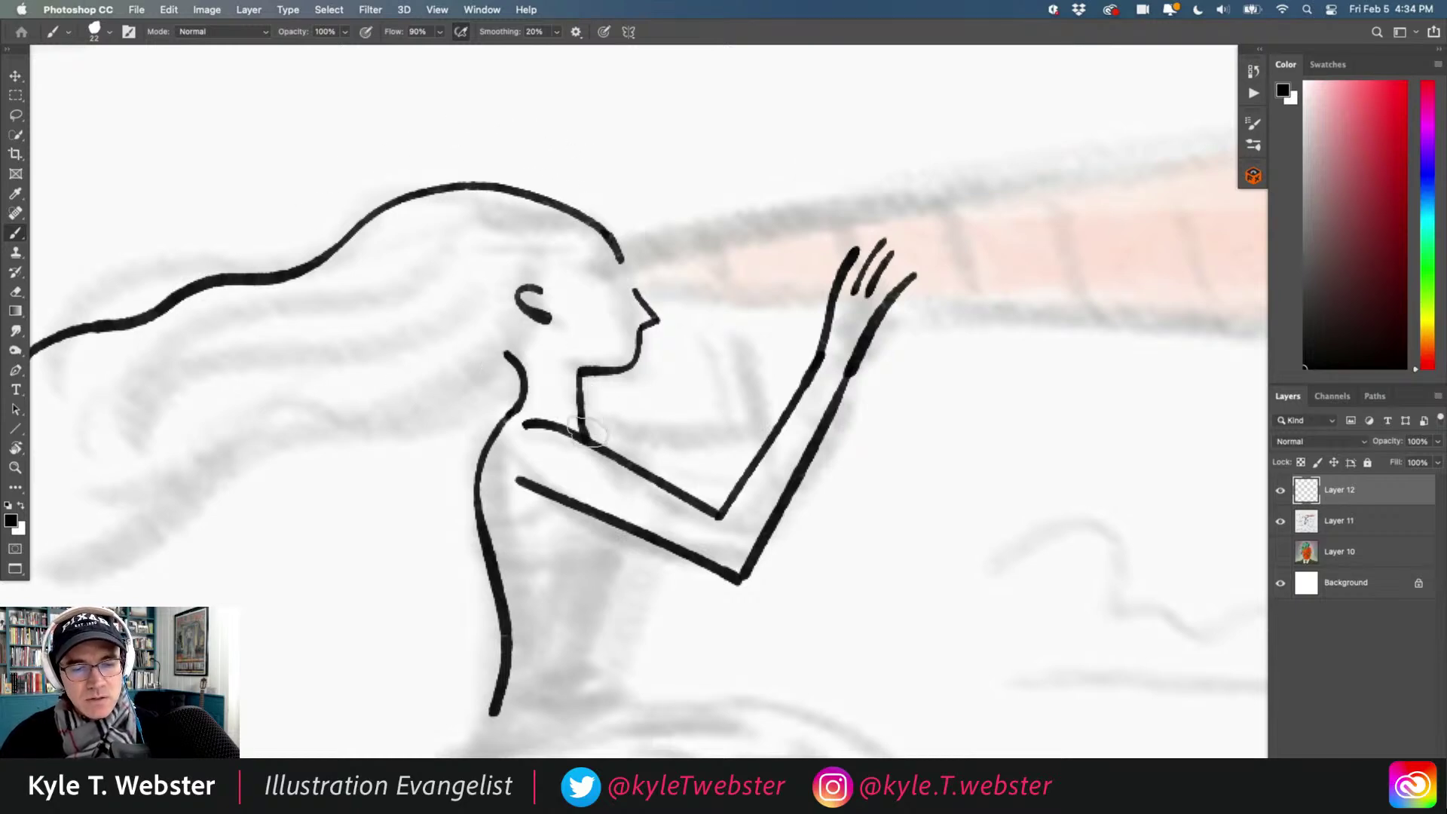
drag(527, 384, 561, 186)
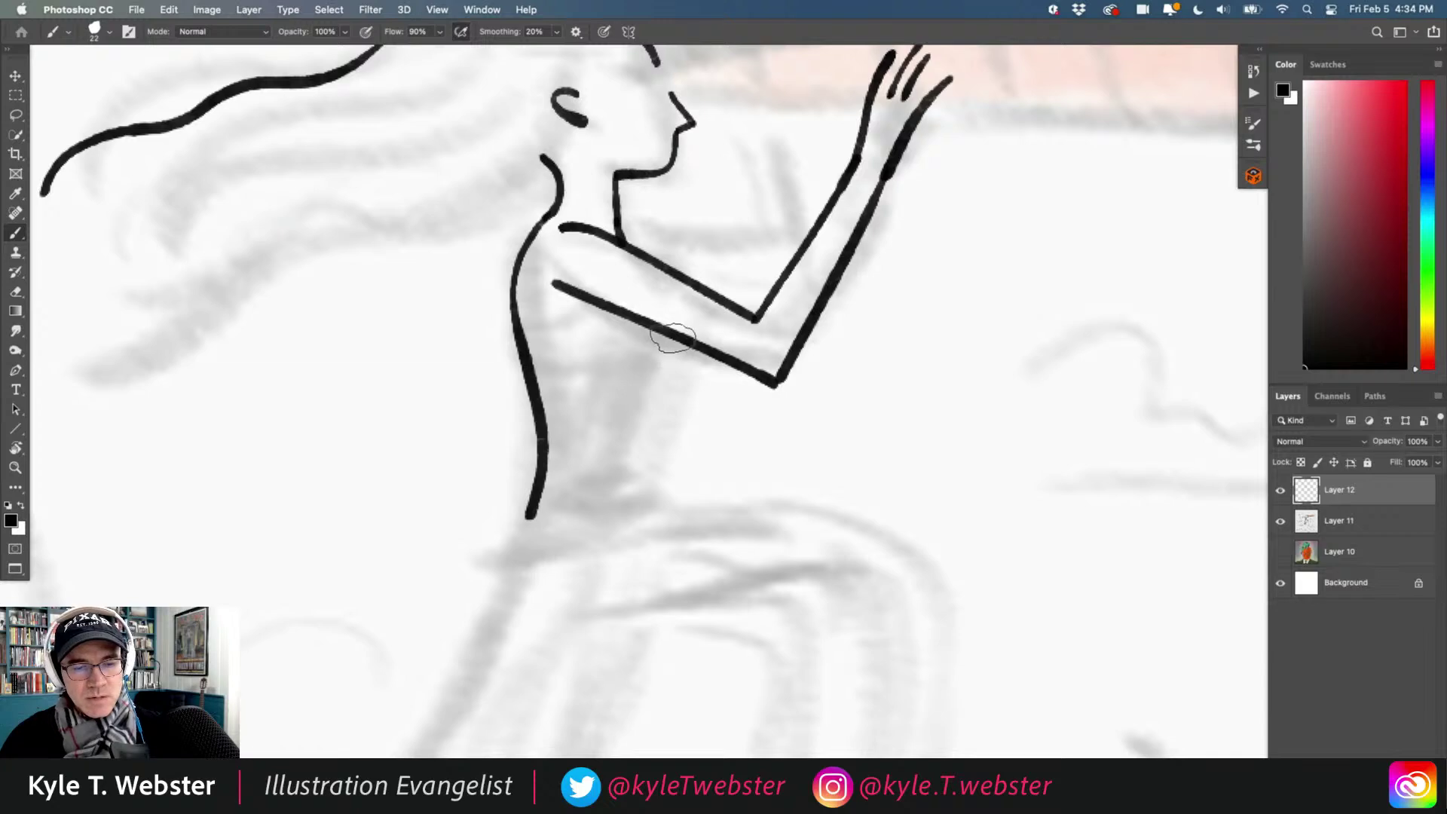
drag(680, 341, 639, 501)
Try a curved sleeve opening between the back and the underside of the arm.
key(super+0)
drag(462, 557, 481, 507)
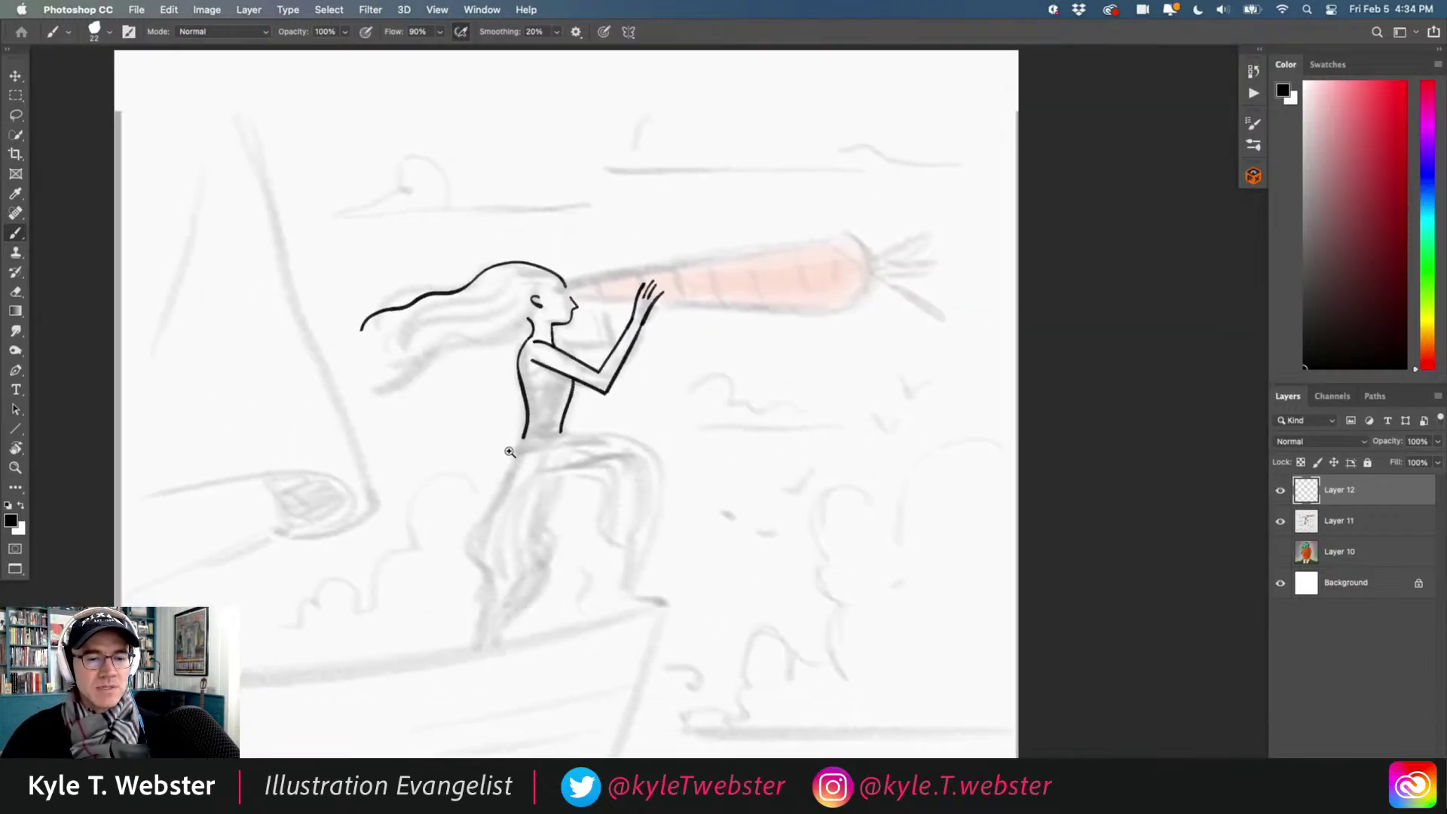
super+click(480, 421)
drag(484, 426, 494, 348)
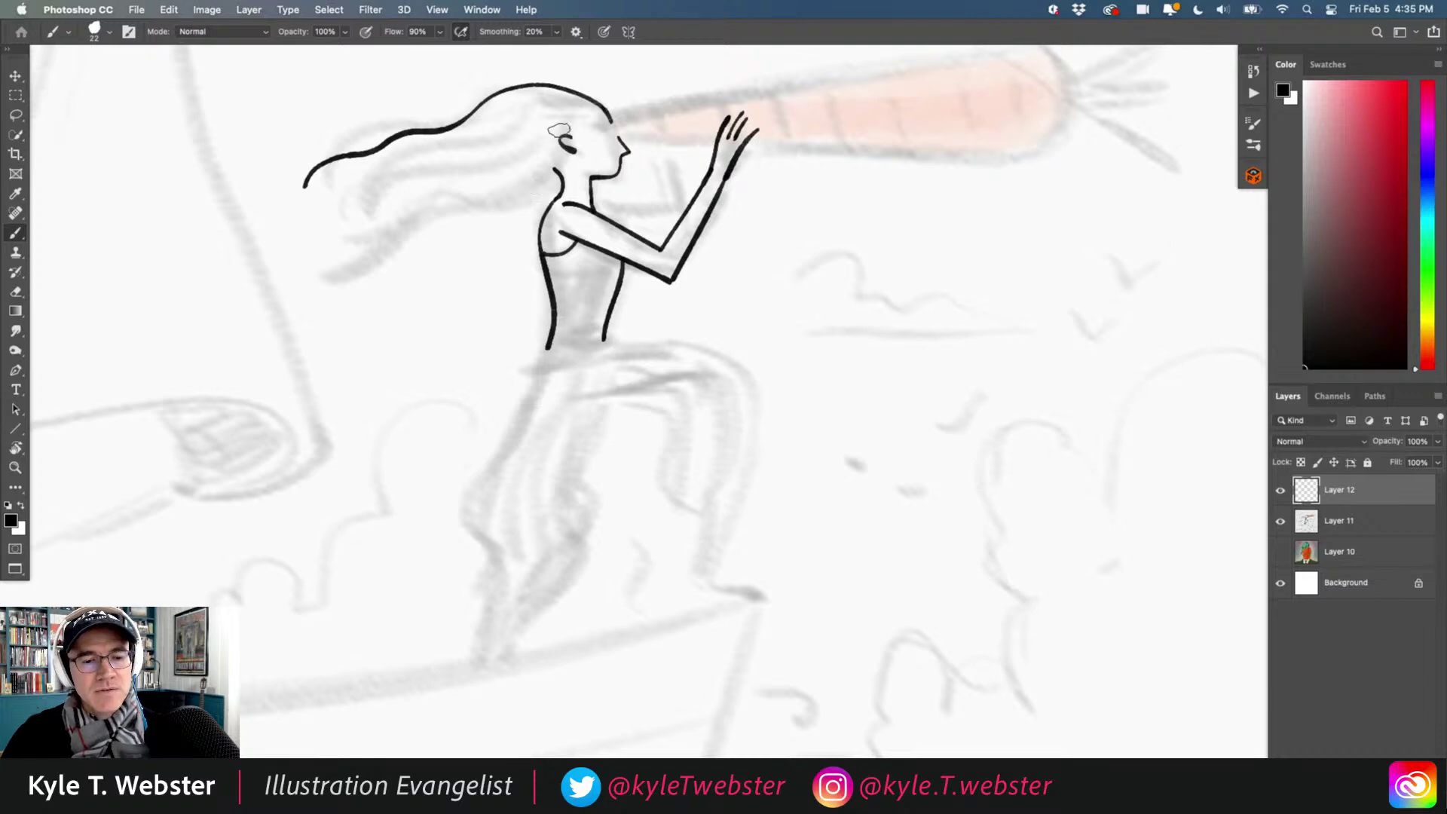
super+click(545, 250)
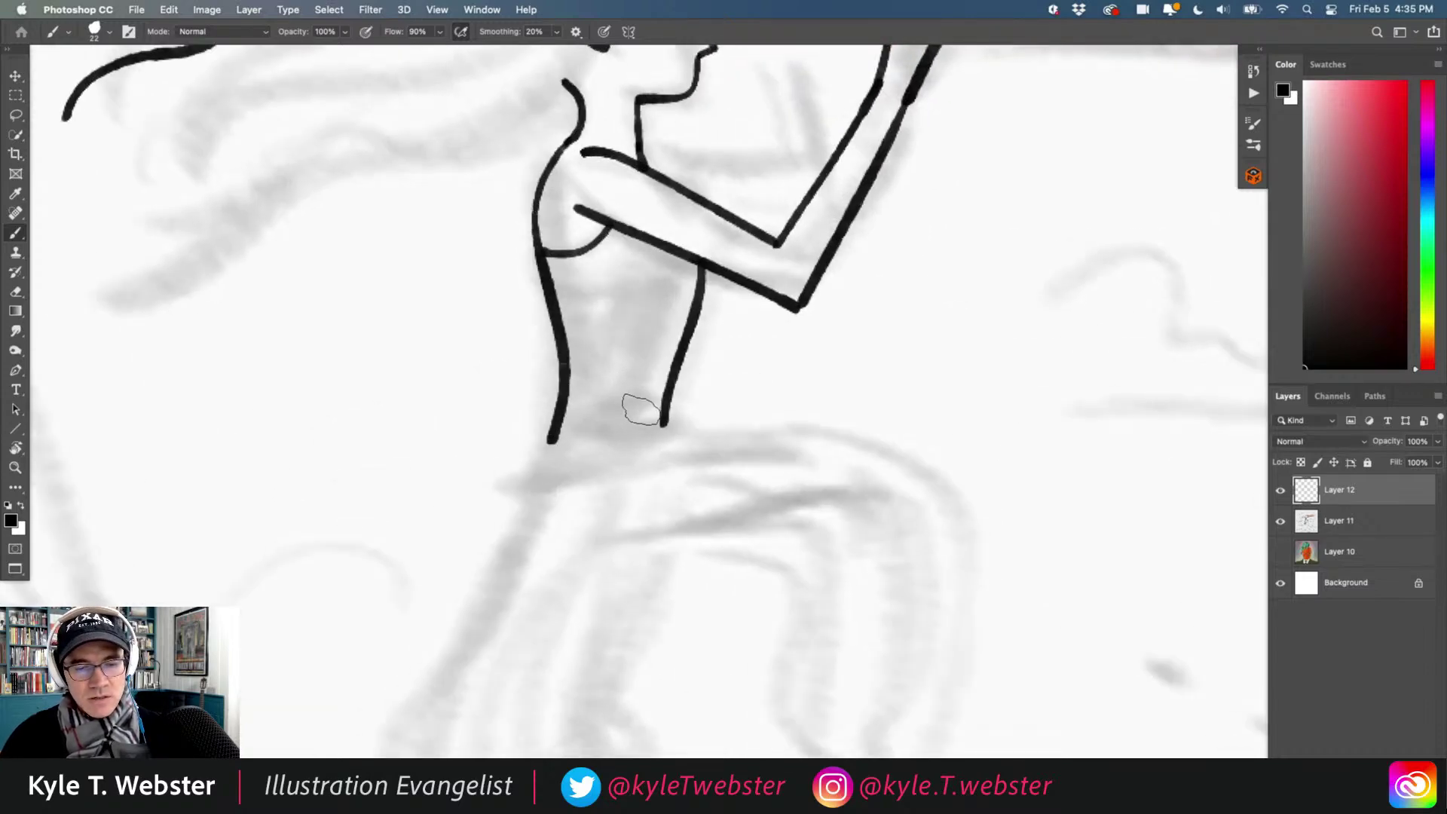
drag(563, 242, 542, 324)
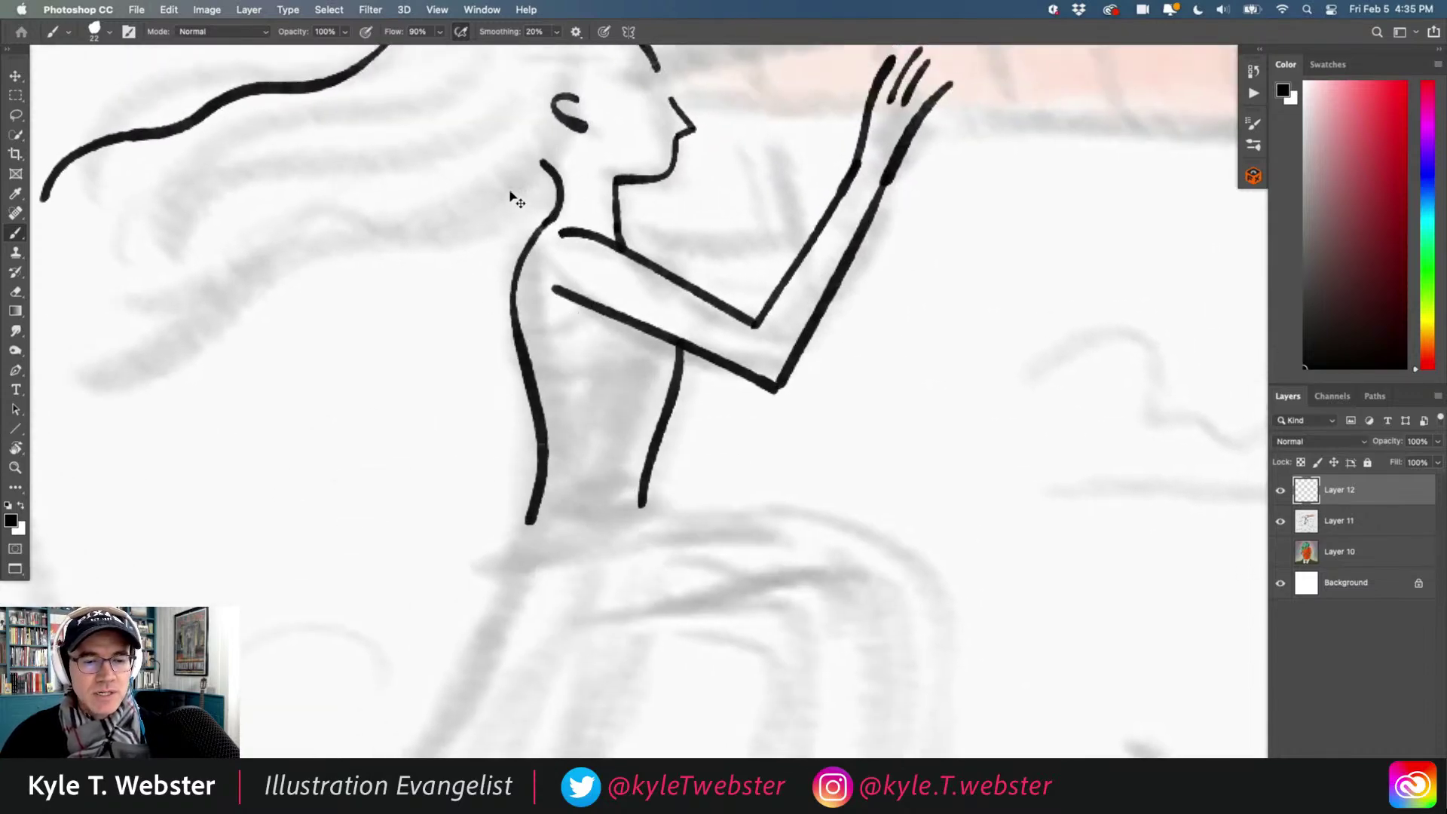
Ink a curved sleeve cuff across the forearm near the elbow and a collar line across the neck.
drag(670, 307, 630, 323)
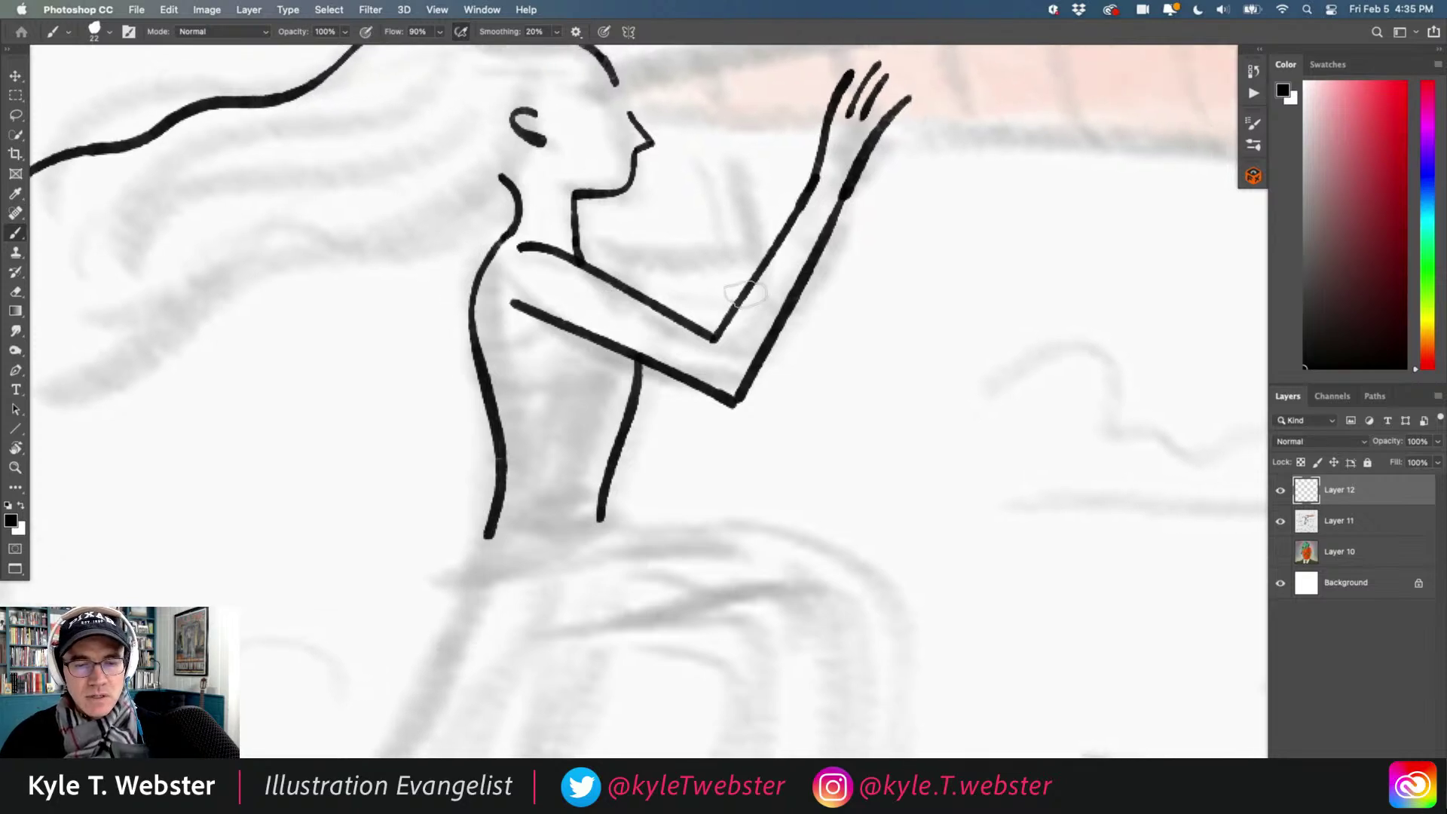
drag(745, 289, 771, 328)
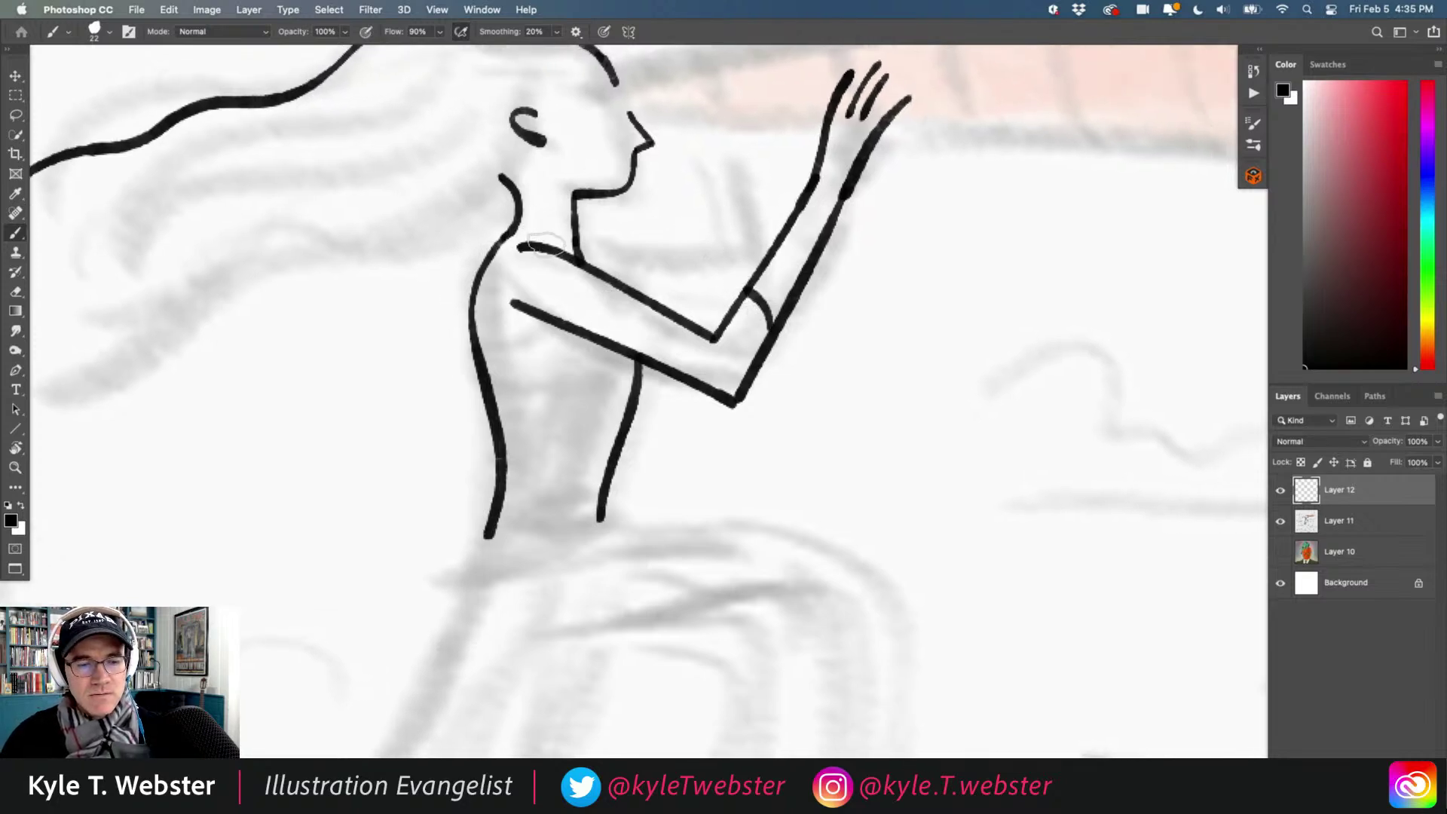
drag(574, 215, 519, 202)
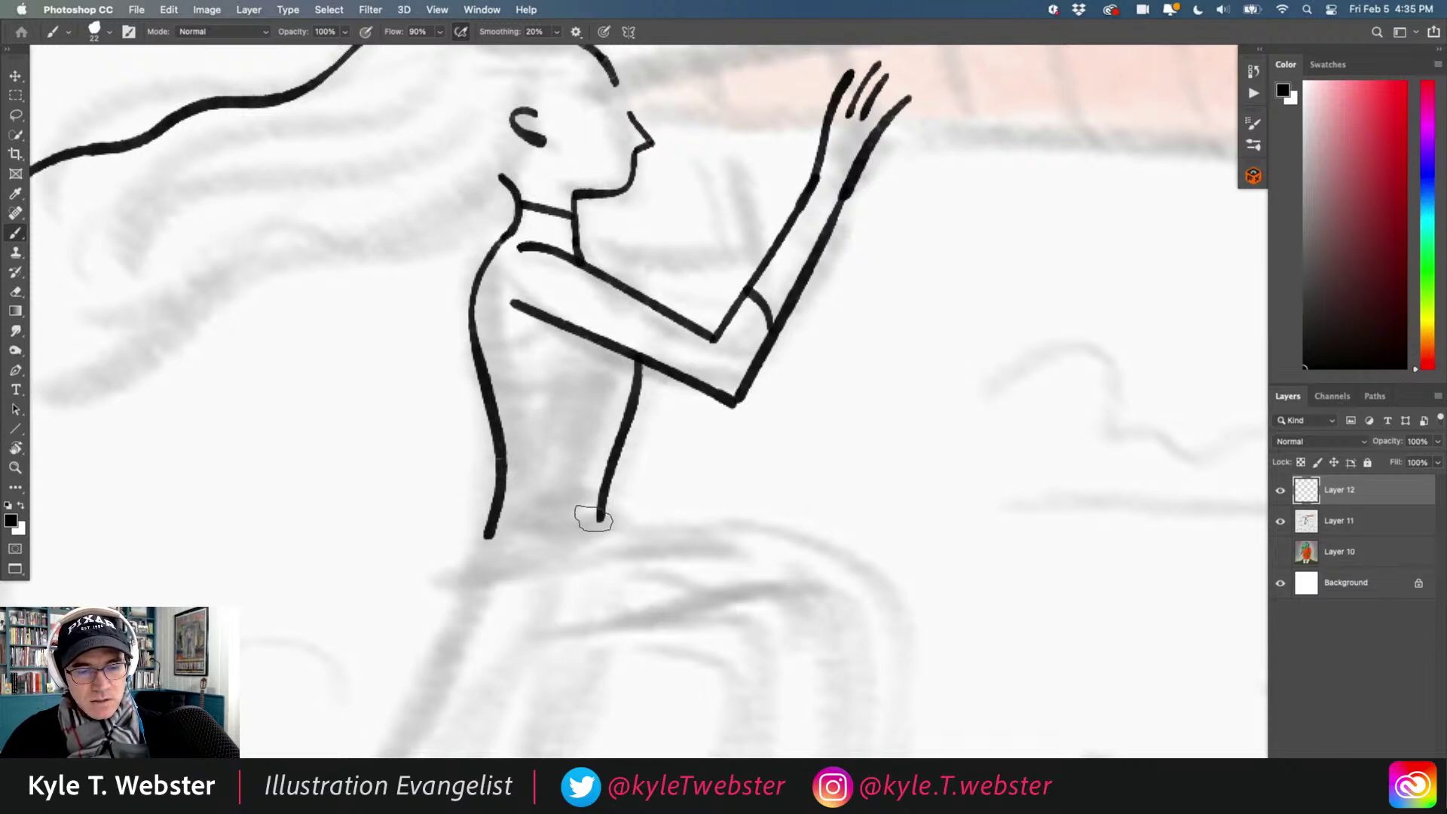
scroll(571, 508, down, 5)
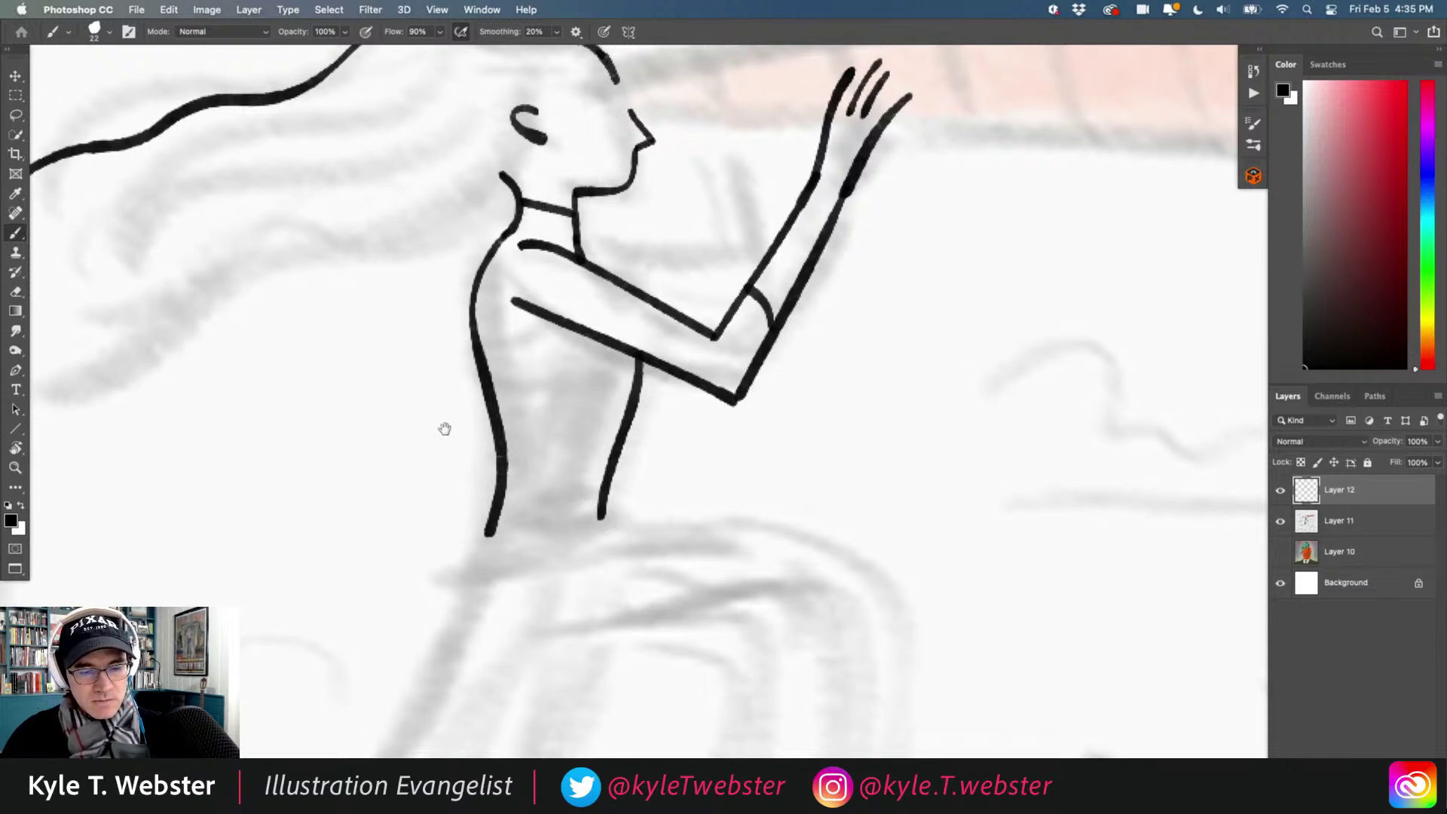
drag(446, 421, 514, 474)
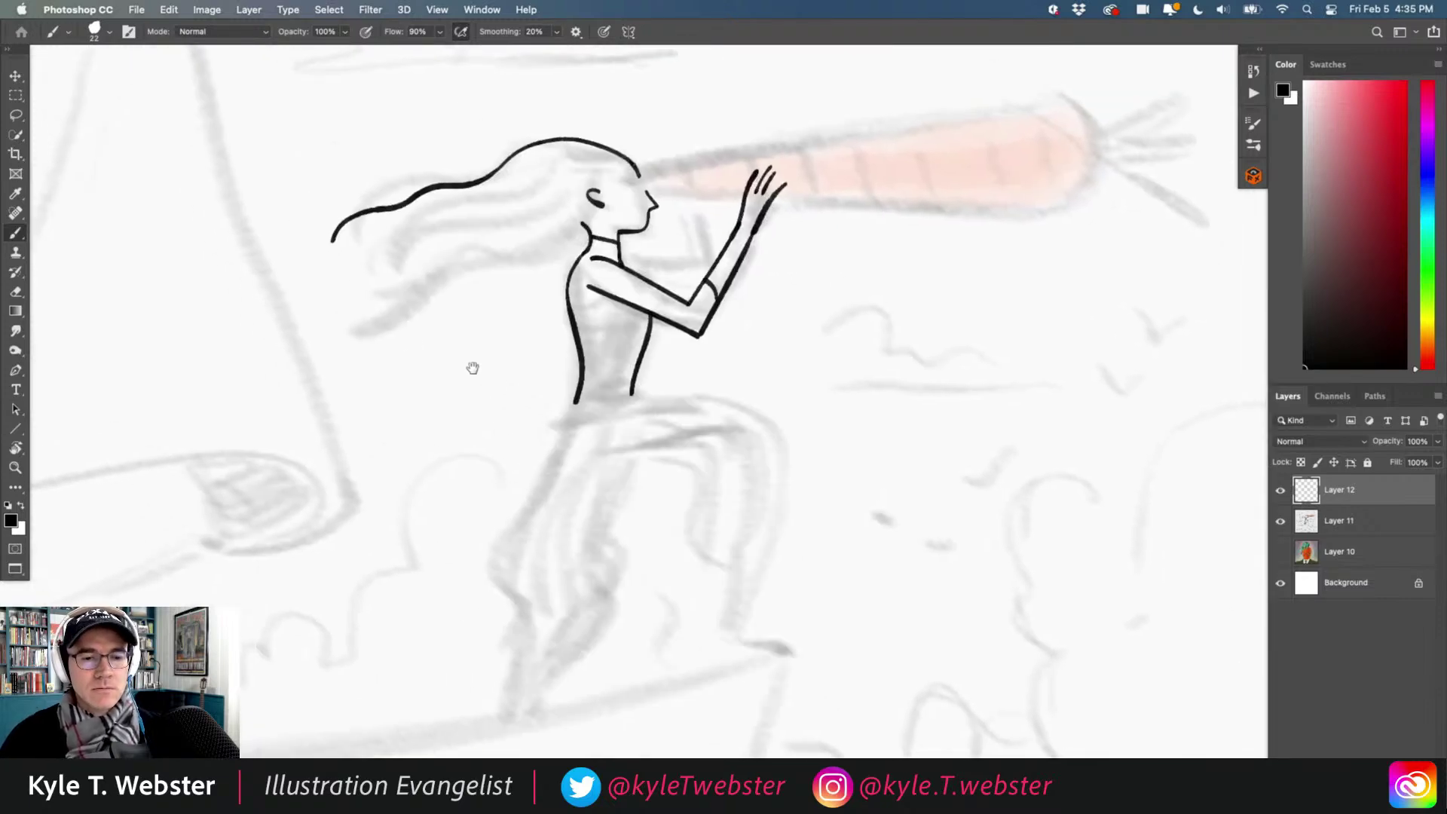
Ink the lower edge of the windblown hair and fill the hair with long wavy strands flowing back from the head.
scroll(590, 197, up, 5)
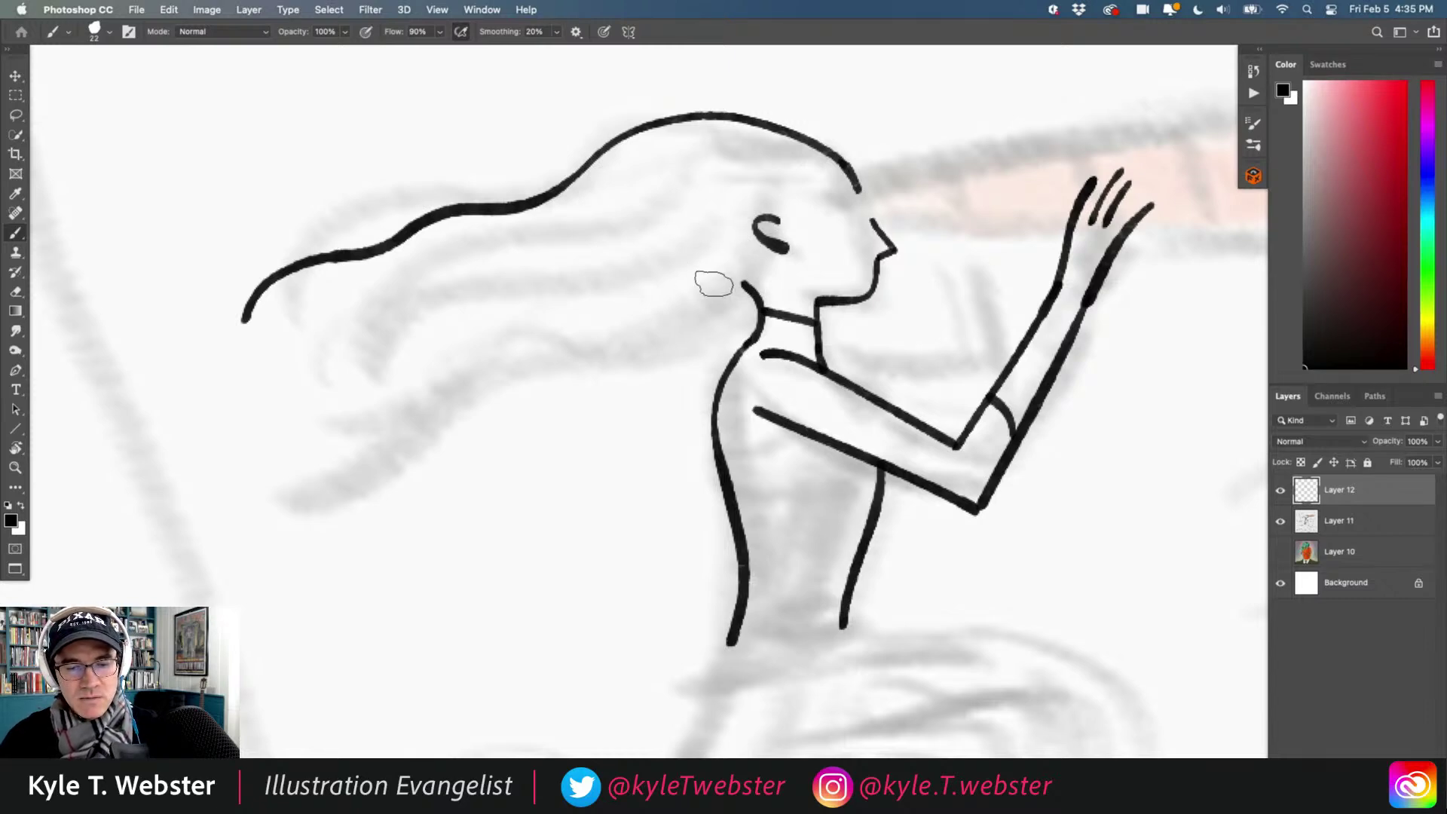
mouse_move(742, 284)
mouse_down()
mouse_move(616, 353)
mouse_move(530, 346)
mouse_move(472, 381)
mouse_move(394, 397)
mouse_up()
drag(449, 348, 468, 410)
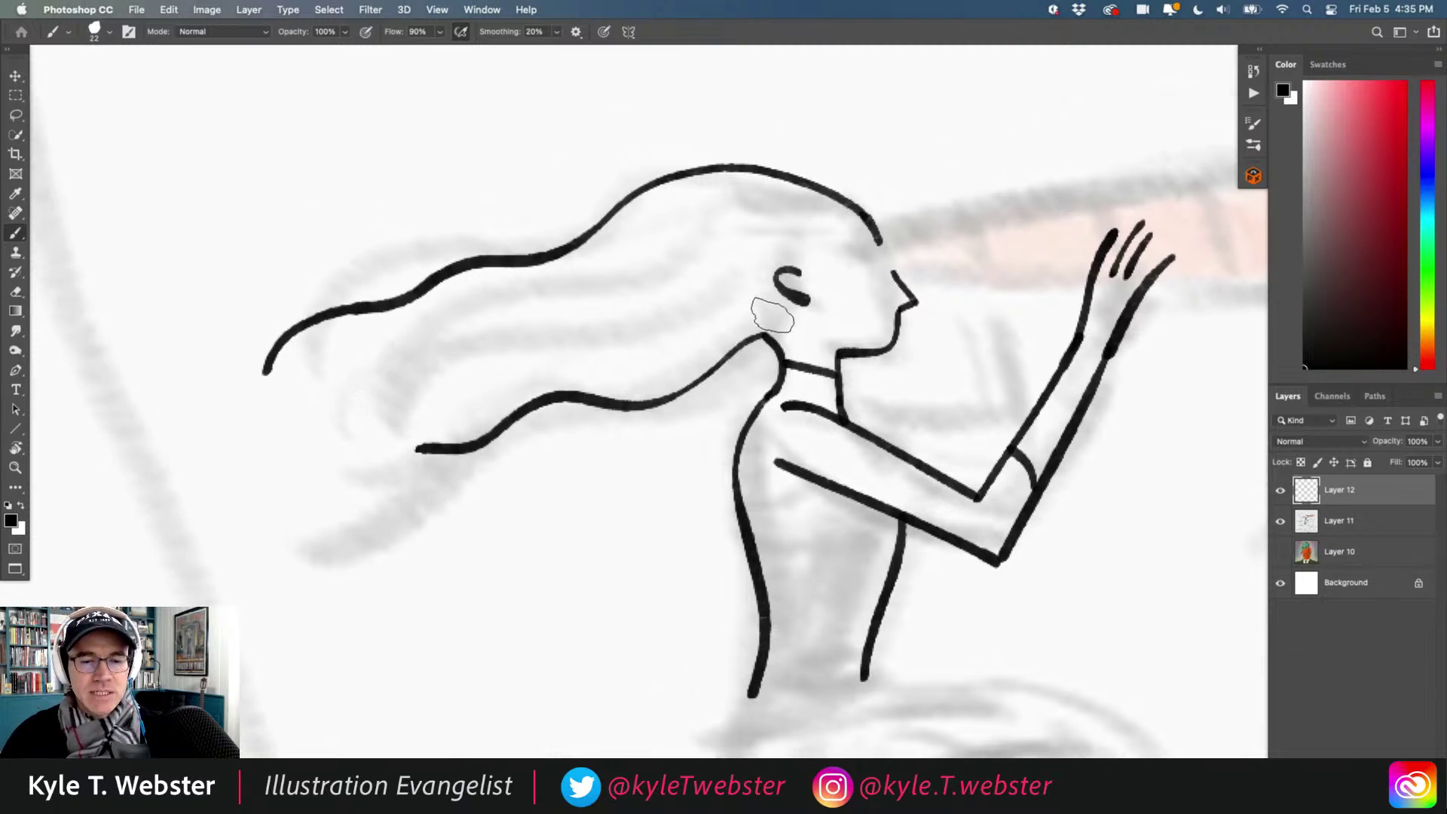
mouse_move(770, 315)
mouse_down()
mouse_move(673, 368)
mouse_move(546, 372)
mouse_move(373, 427)
mouse_up()
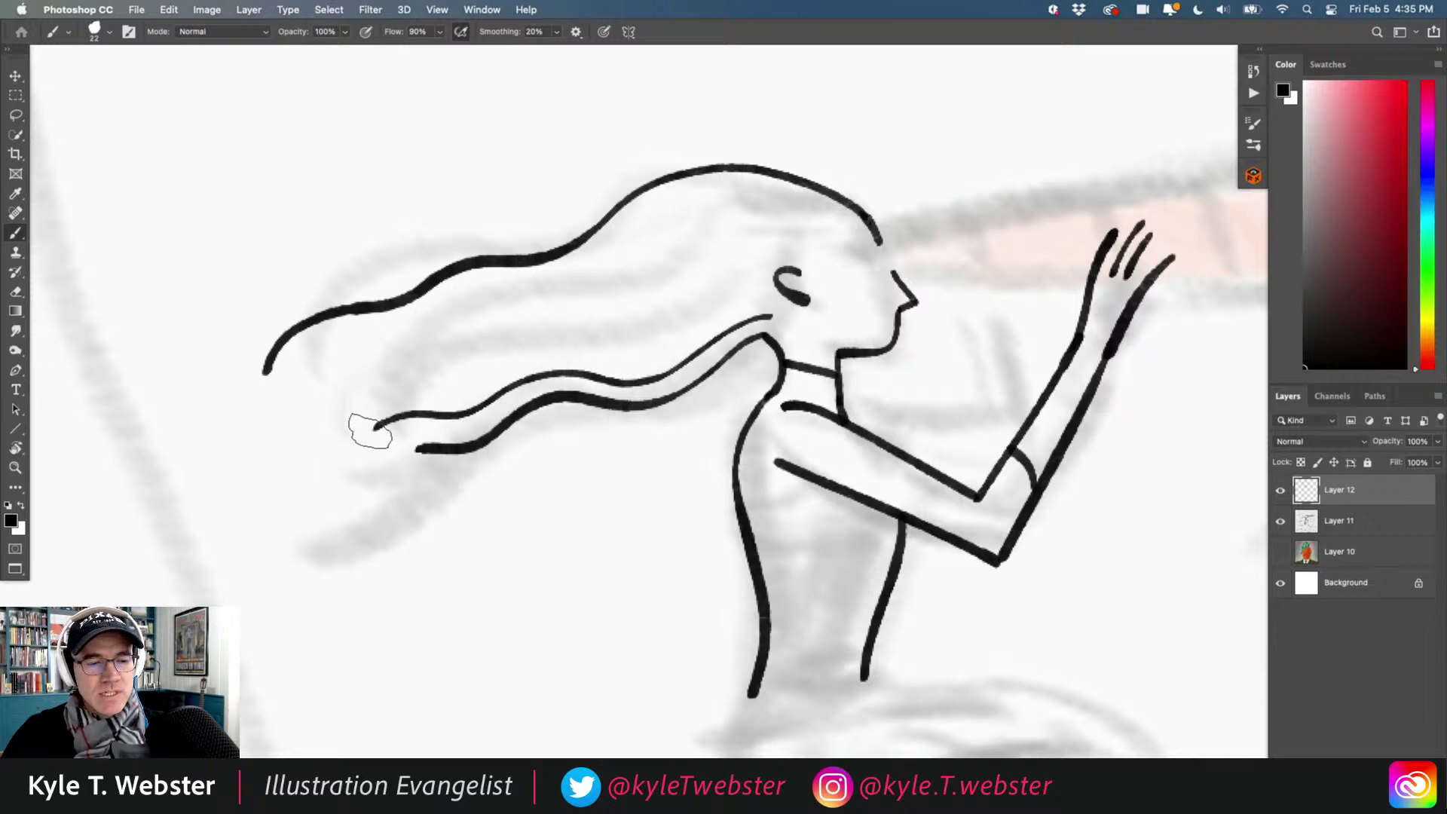
mouse_move(757, 286)
mouse_down()
mouse_move(681, 339)
mouse_move(519, 356)
mouse_move(439, 390)
mouse_move(290, 391)
mouse_move(343, 361)
mouse_move(437, 358)
mouse_move(508, 325)
mouse_move(664, 300)
mouse_move(769, 250)
mouse_move(755, 232)
mouse_move(612, 288)
mouse_move(303, 354)
mouse_up()
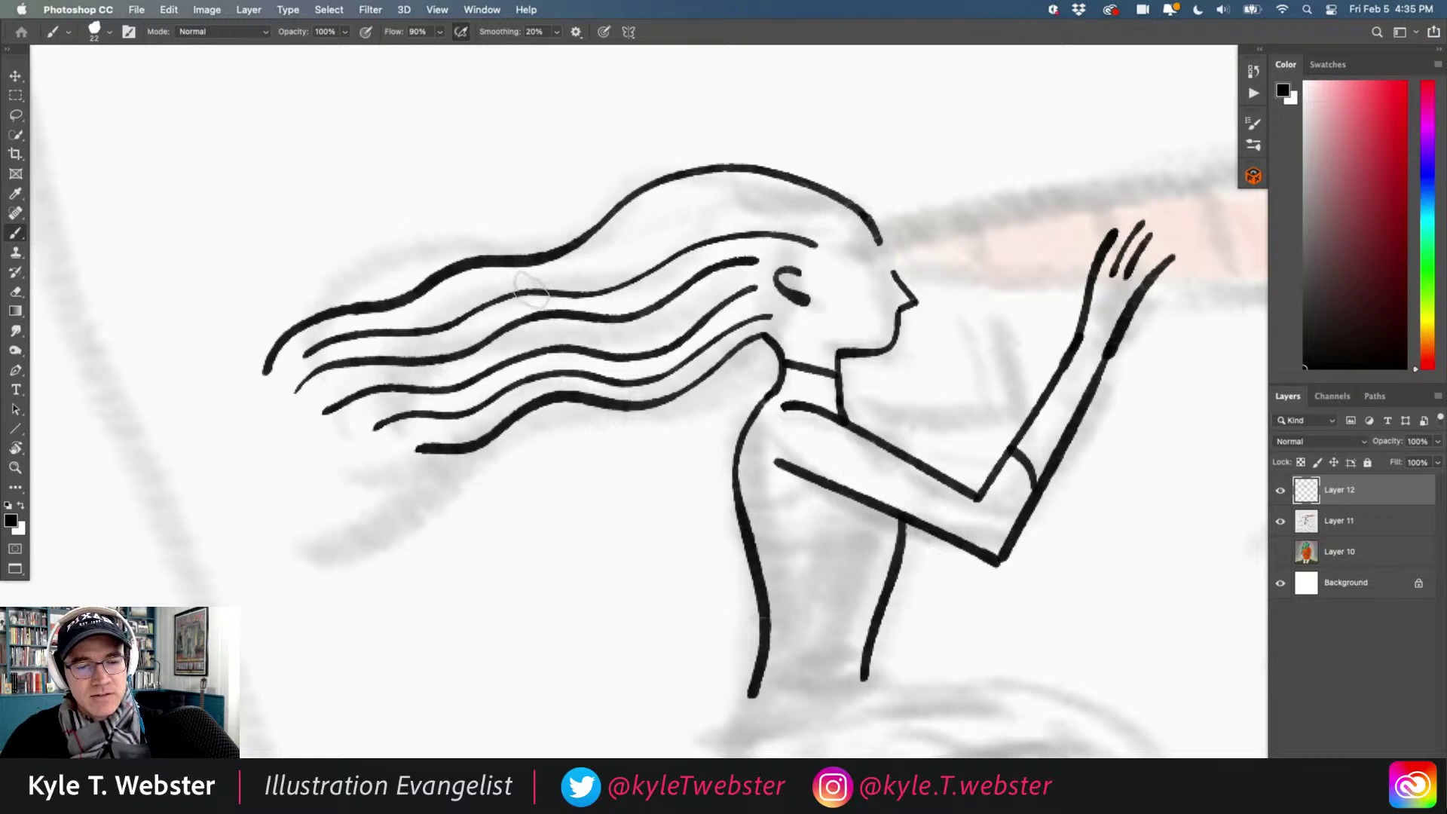
mouse_move(544, 290)
mouse_down()
mouse_move(746, 207)
mouse_move(829, 225)
mouse_up()
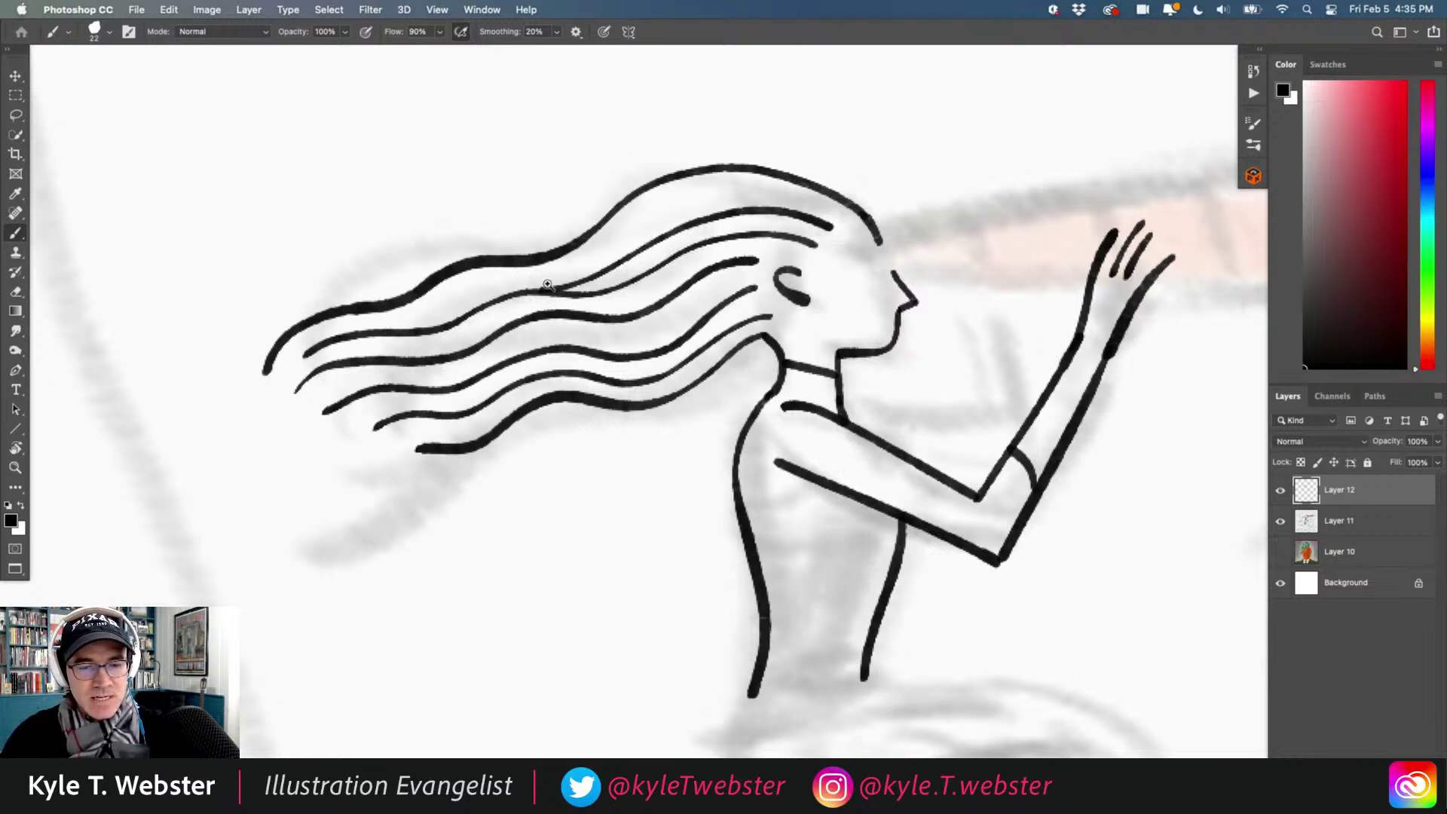
scroll(547, 285, up, 3)
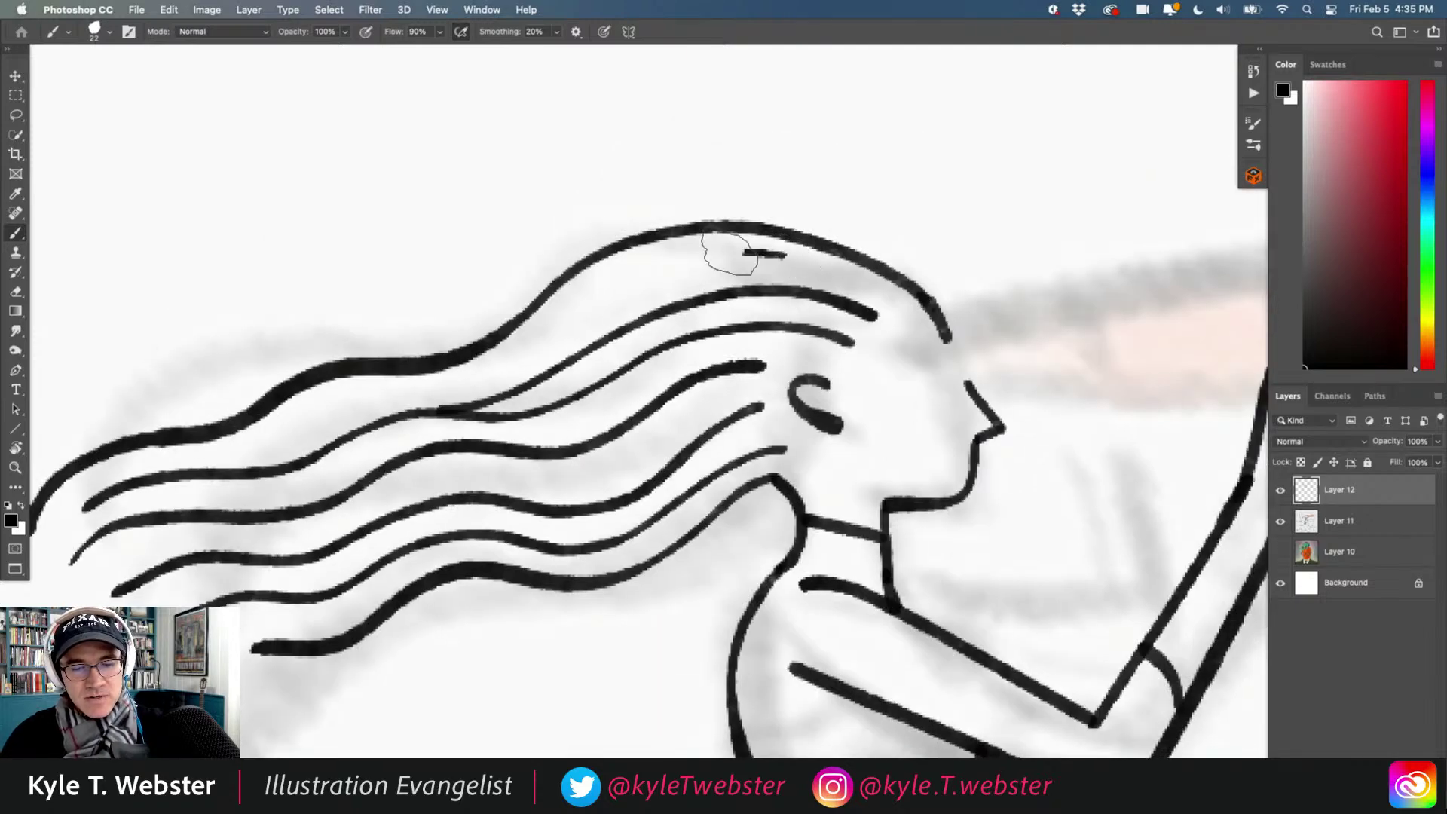
scroll(381, 365, down, 5)
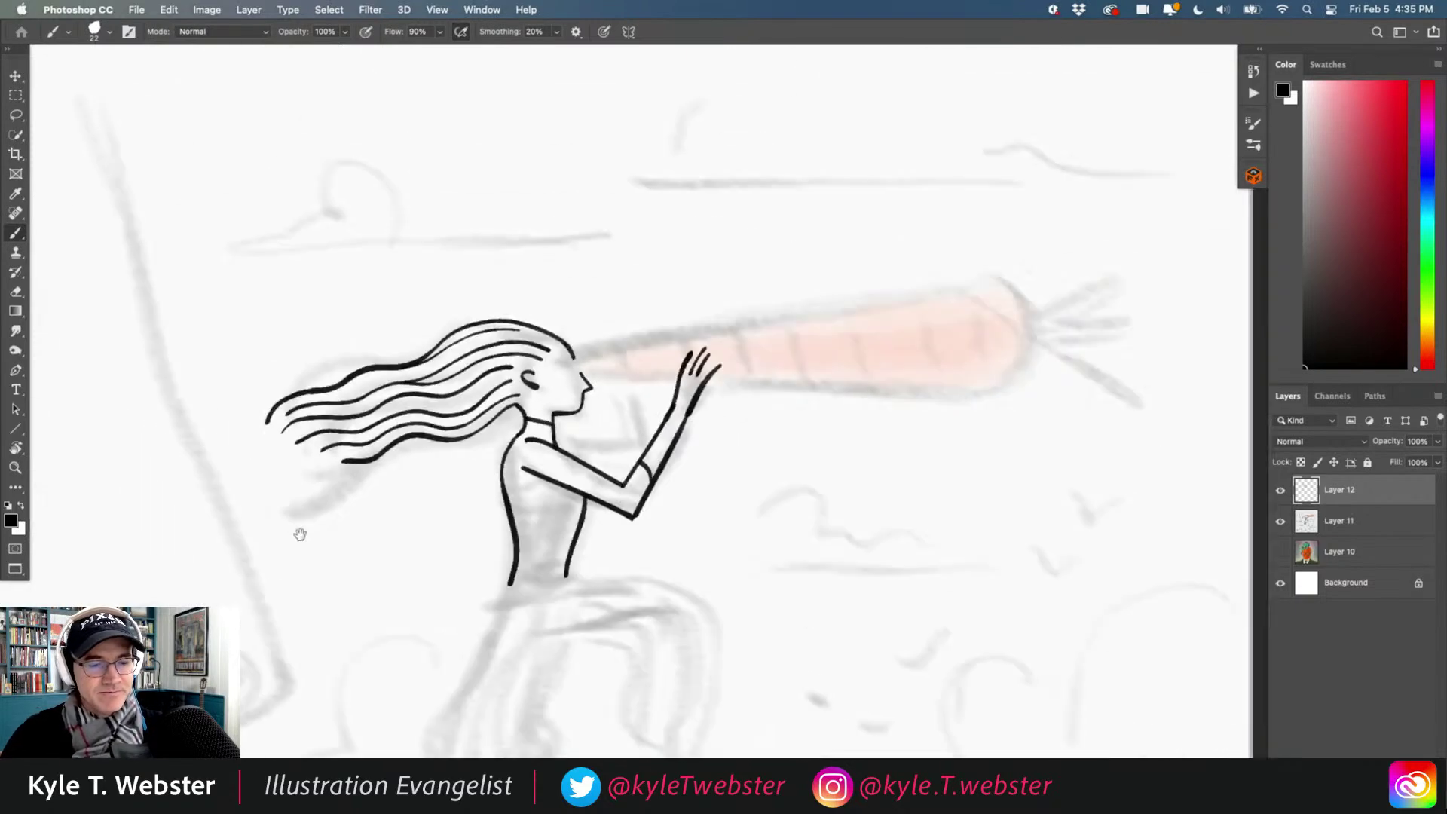
Ink the outlines of the wide trousers, with a straight back leg, a bent front leg and wavy inner edges.
drag(300, 534, 365, 442)
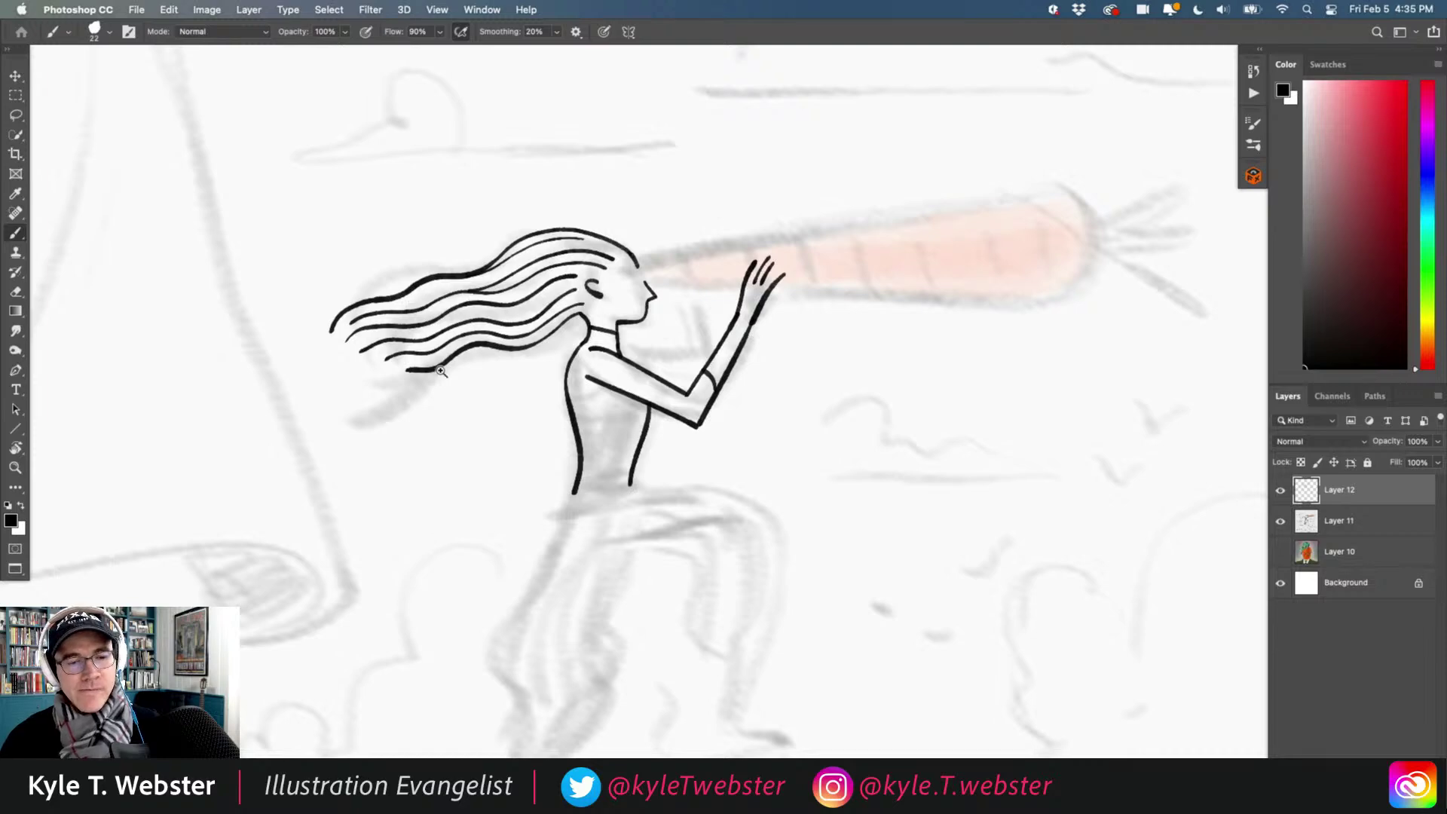
scroll(572, 449, up, 3)
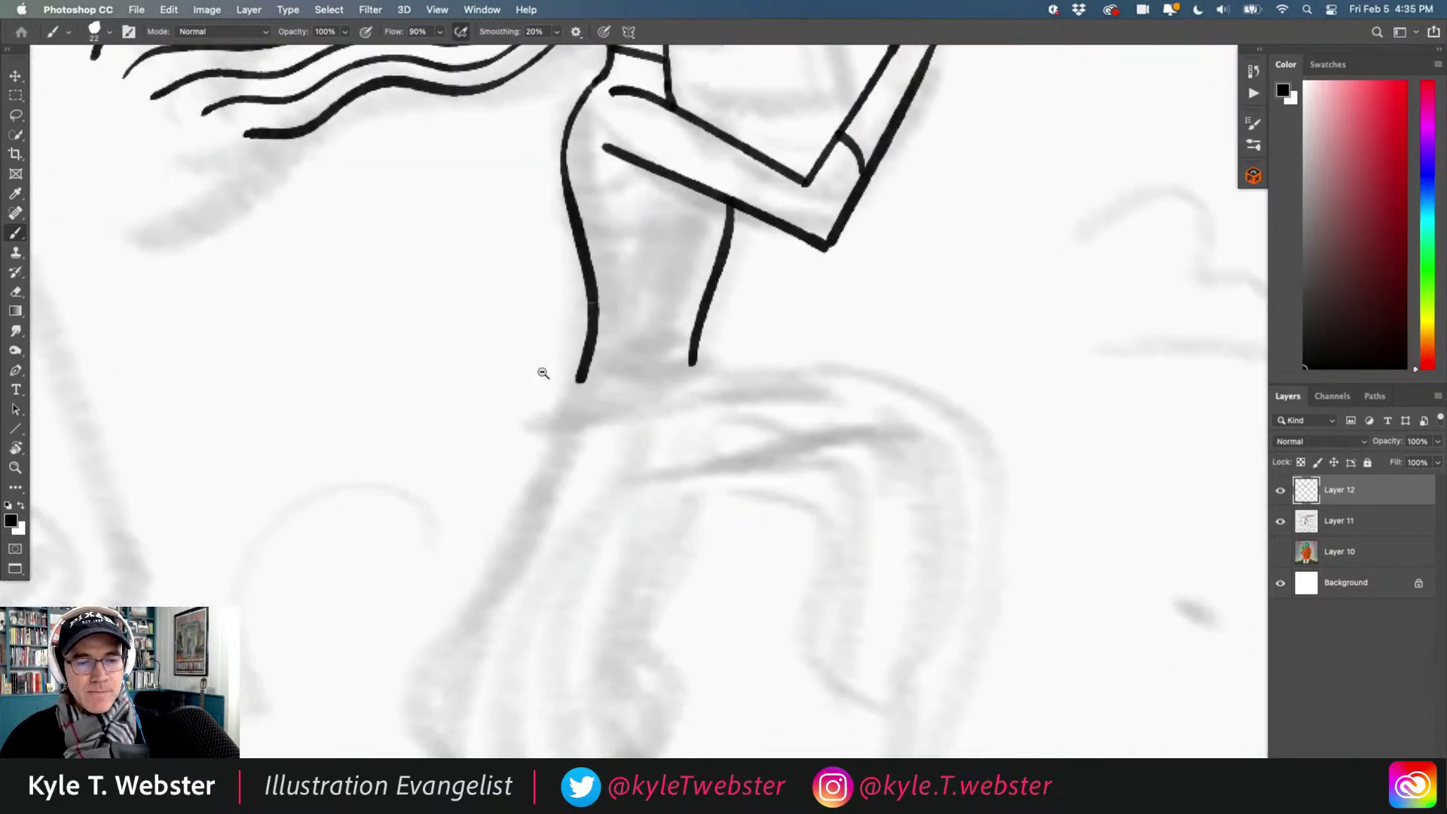
scroll(542, 374, down, 6)
scroll(483, 430, up, 3)
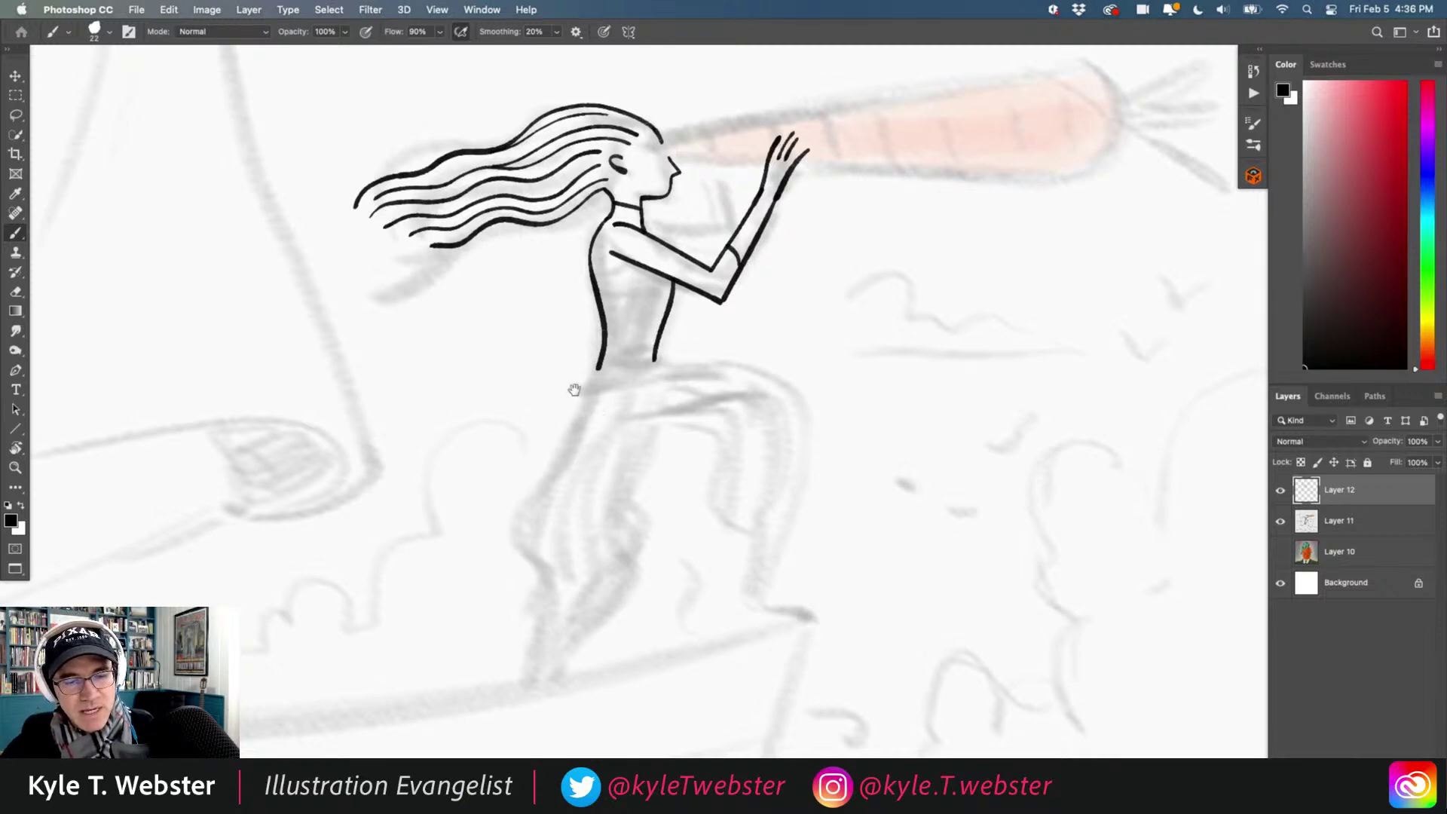
drag(574, 390, 601, 331)
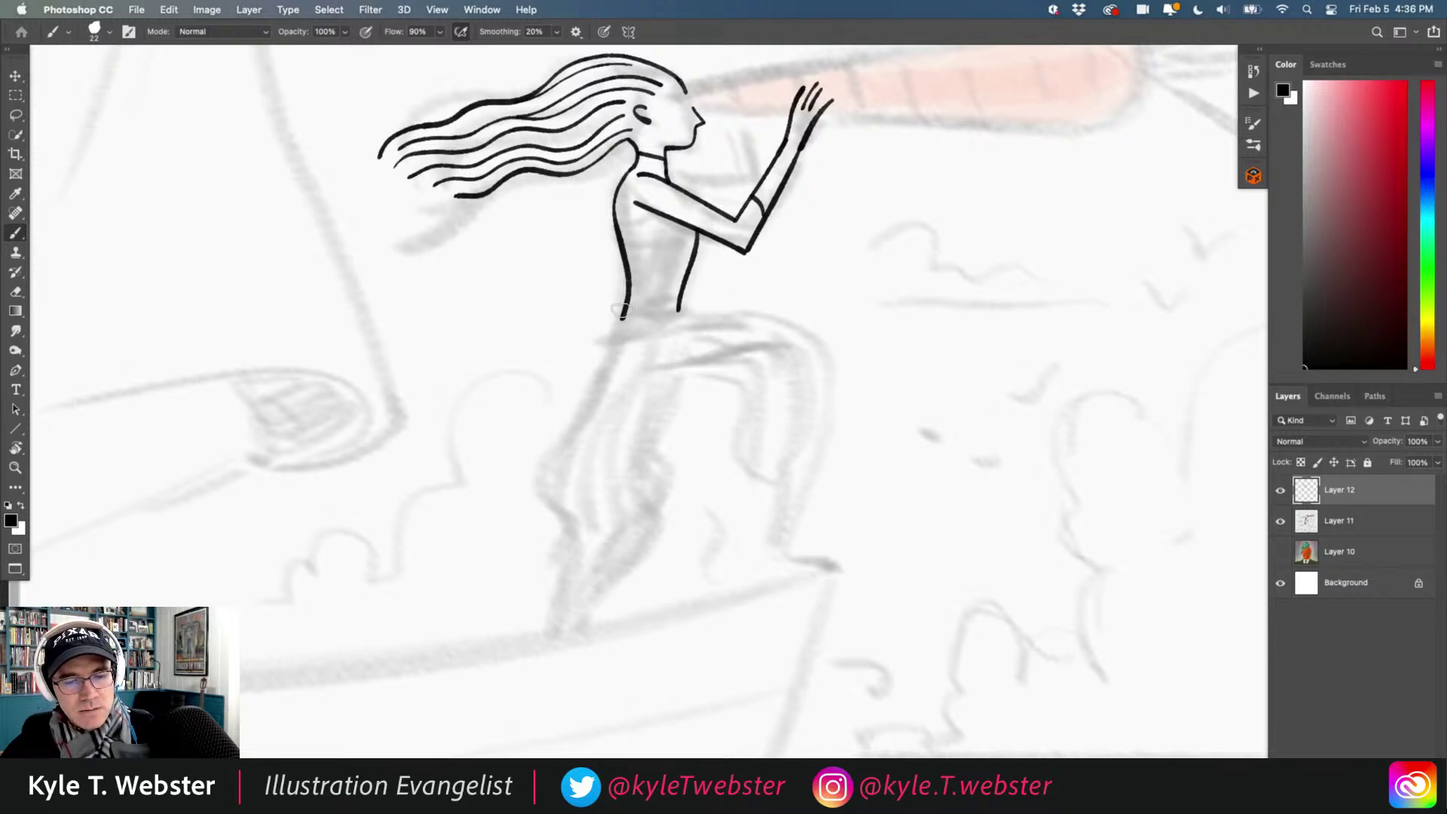
mouse_move(621, 315)
mouse_down()
mouse_move(545, 515)
mouse_move(589, 549)
mouse_up()
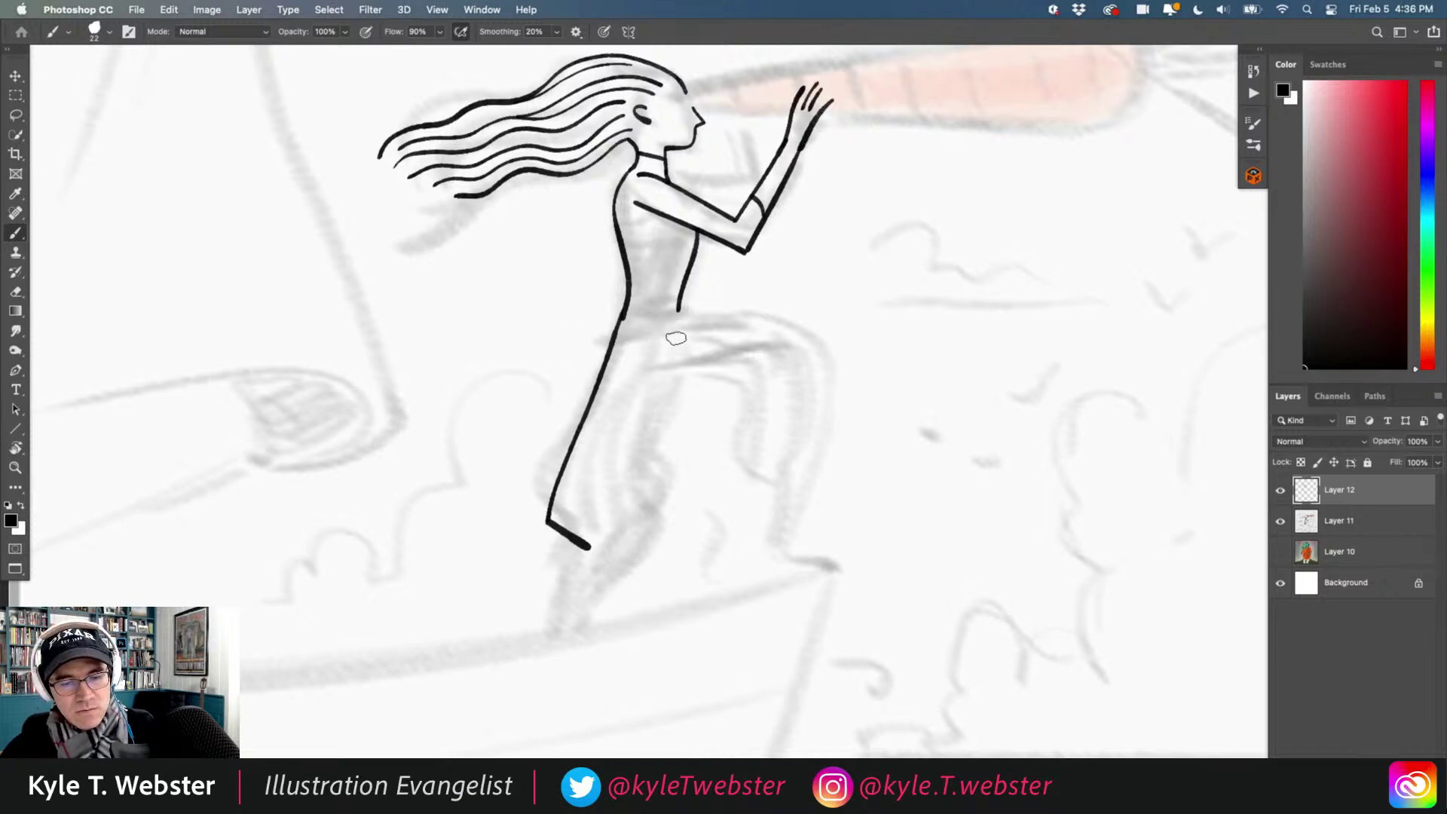
mouse_move(676, 339)
mouse_down()
mouse_move(682, 439)
mouse_move(644, 483)
mouse_move(649, 522)
mouse_move(622, 547)
mouse_move(573, 544)
mouse_up()
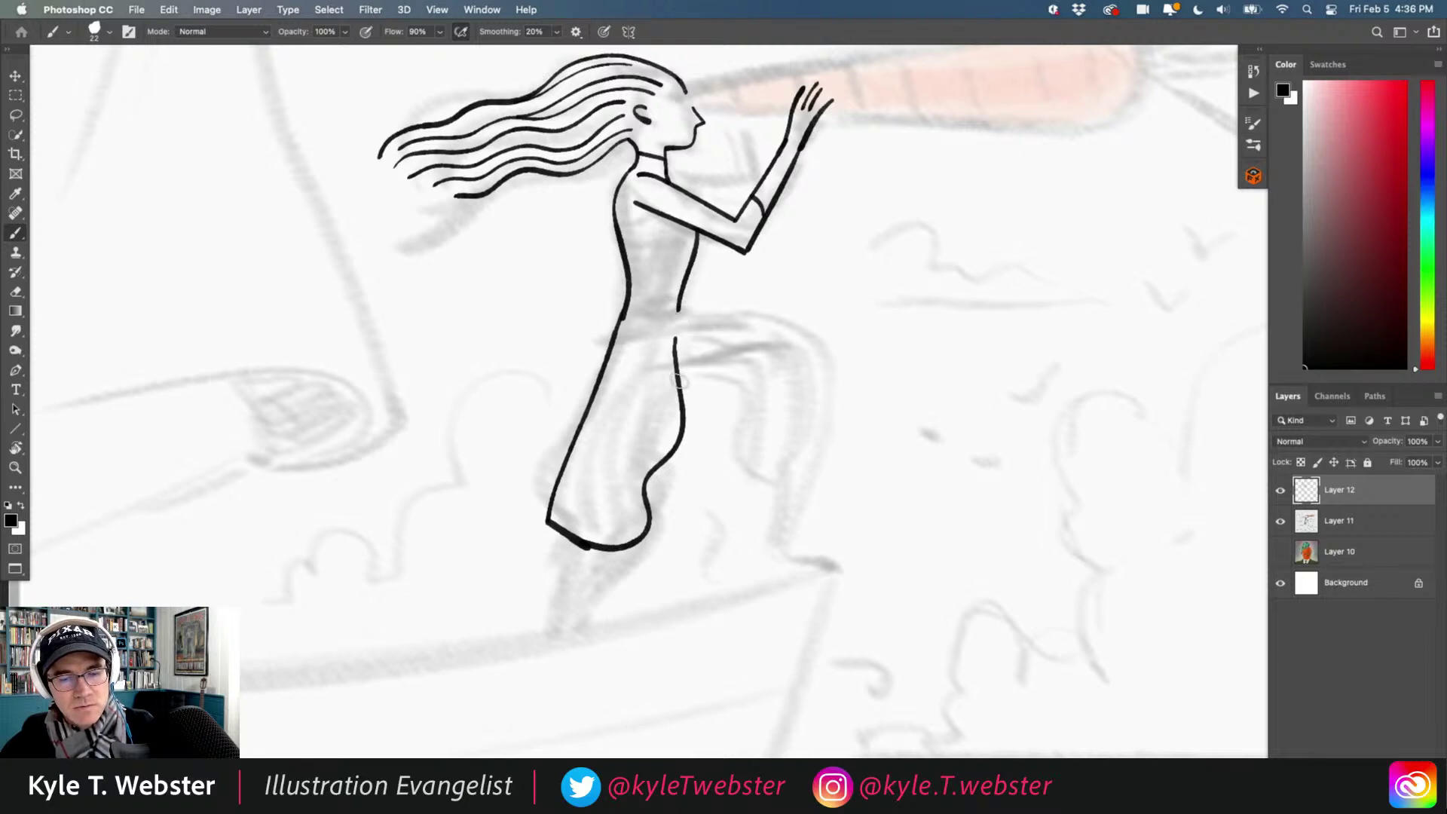
mouse_move(680, 386)
mouse_down()
mouse_move(725, 406)
mouse_move(765, 385)
mouse_move(750, 456)
mouse_move(827, 455)
mouse_up()
mouse_move(677, 307)
mouse_down()
mouse_move(803, 302)
mouse_move(820, 324)
mouse_move(823, 456)
mouse_up()
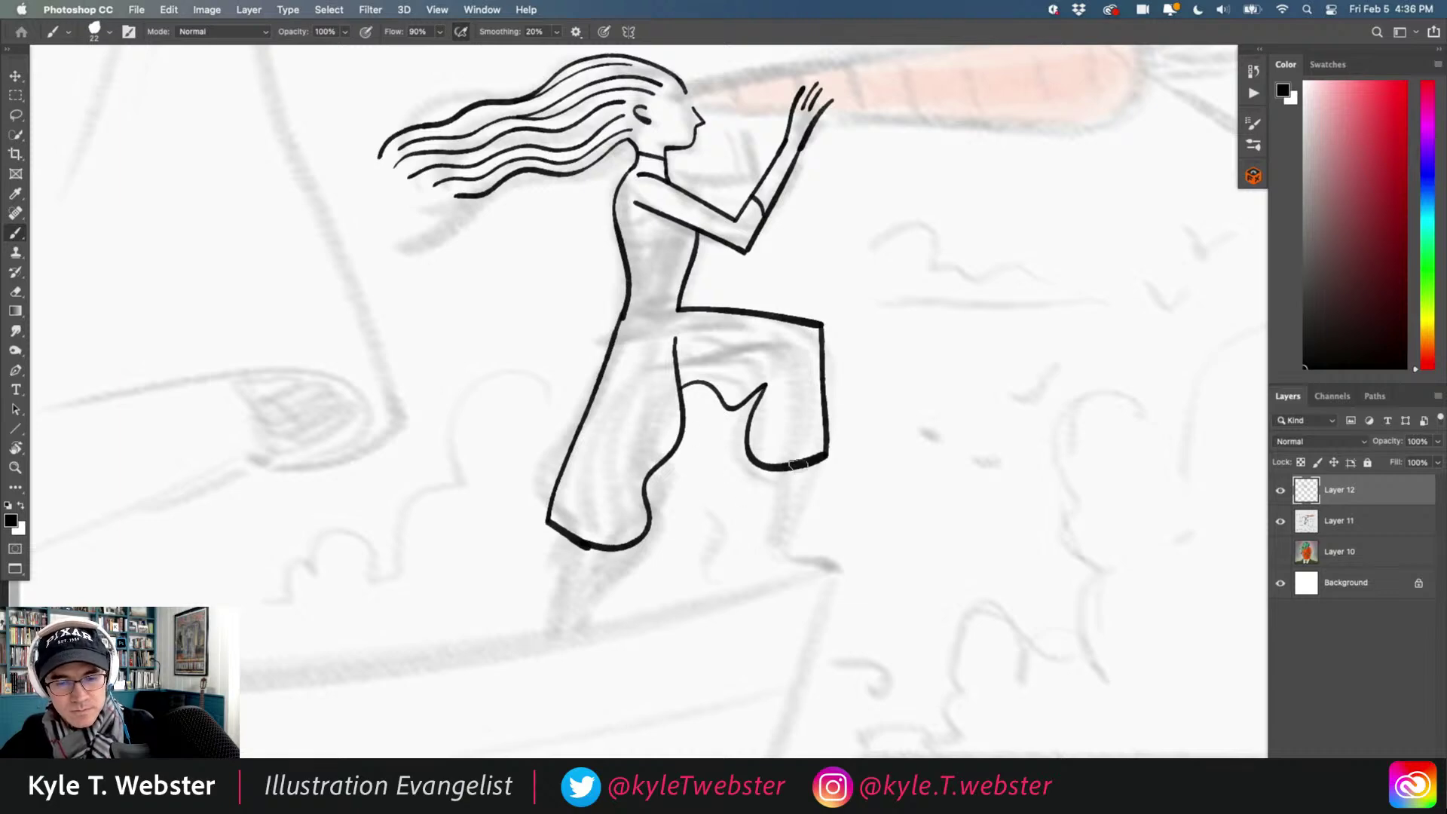
Ink the outlines of both lower legs below the trouser hems, including the top of the front foot.
mouse_move(792, 468)
mouse_down()
mouse_move(788, 500)
mouse_move(843, 565)
mouse_up()
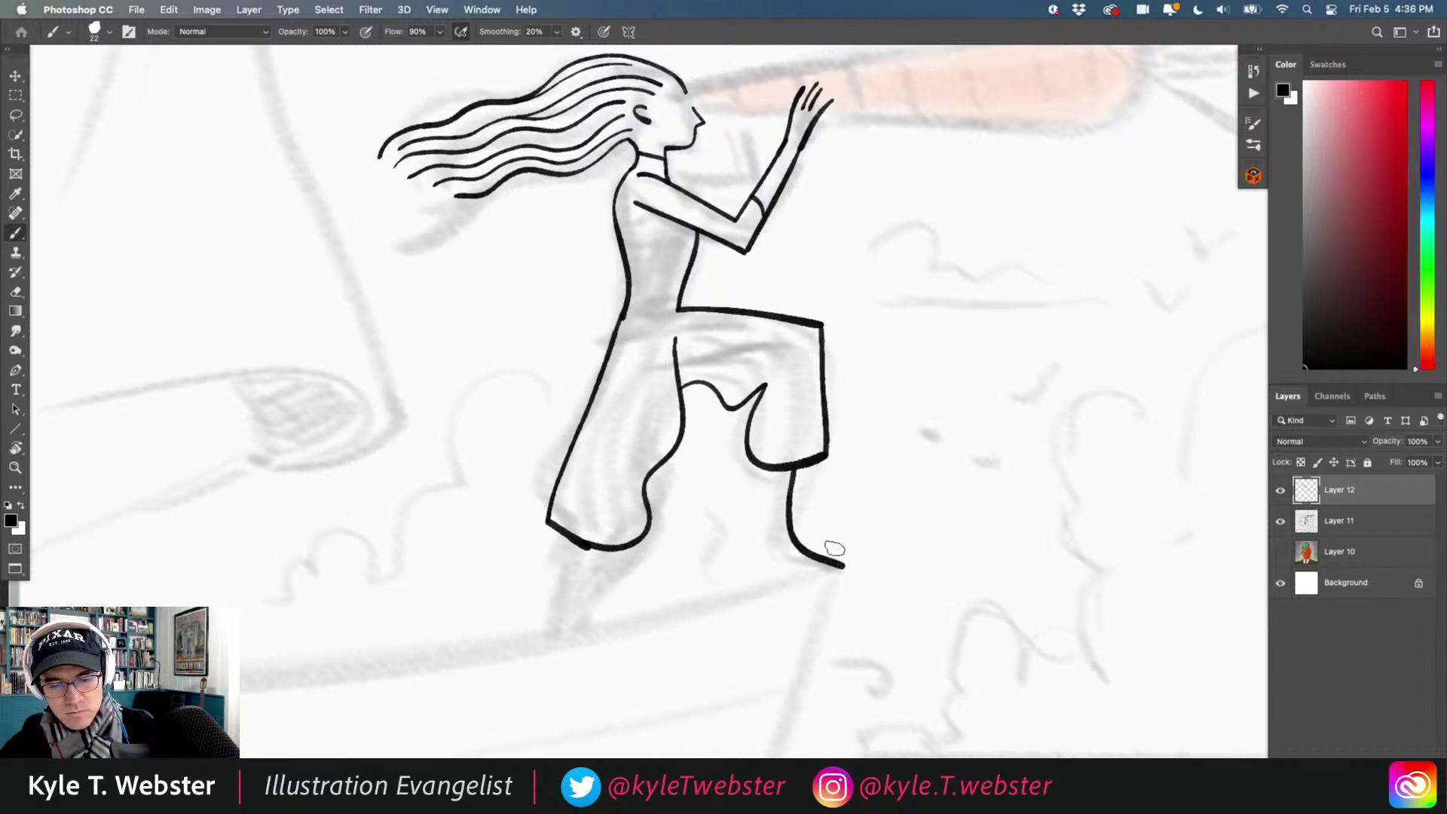
drag(772, 468, 761, 569)
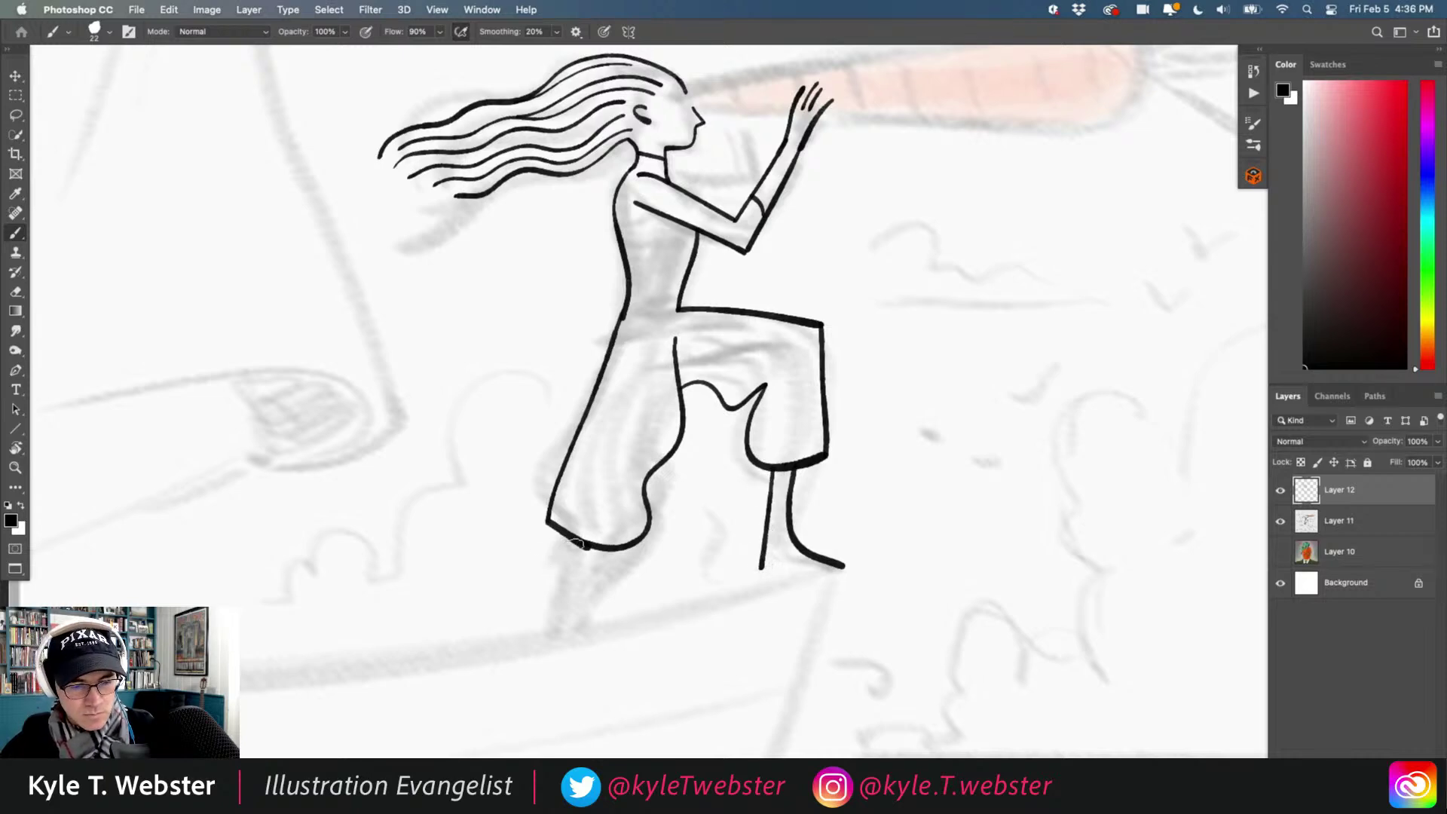
drag(596, 552, 577, 628)
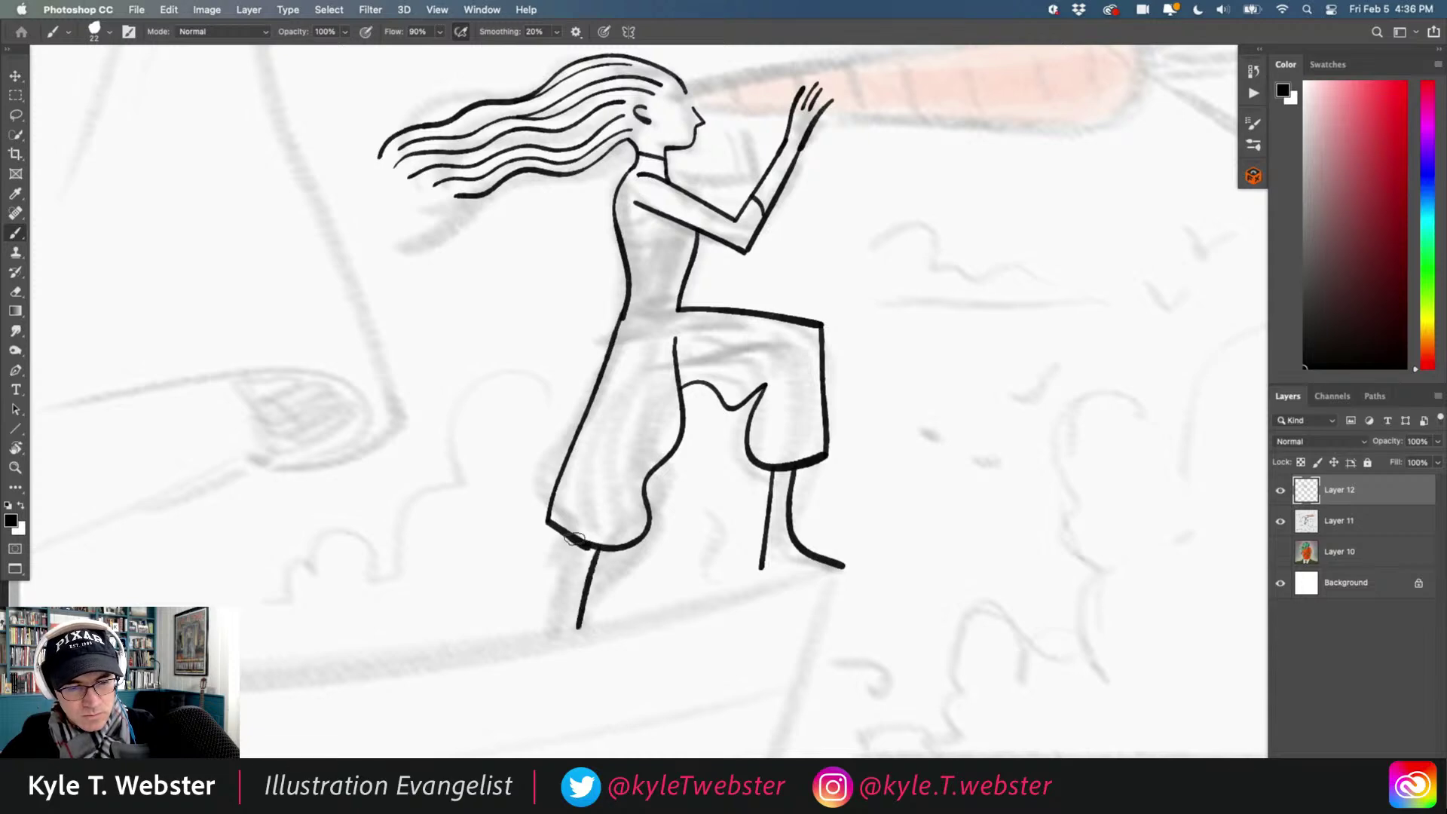
drag(570, 579, 556, 632)
Ink a curved line across the waist to close off the bottom of the shirt, undoing and redrawing the stroke.
alt+click(537, 529)
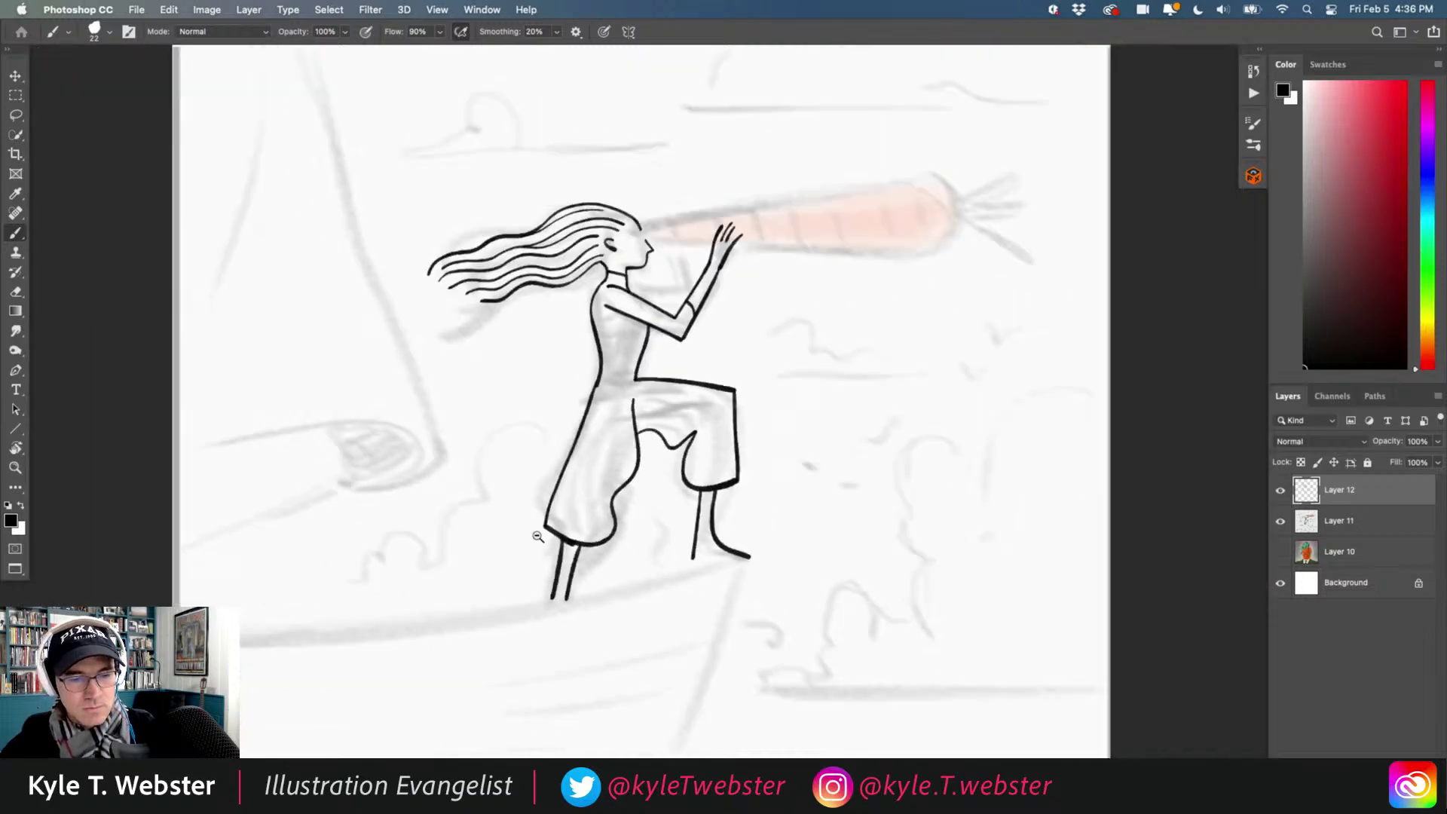
click(563, 358)
click(607, 426)
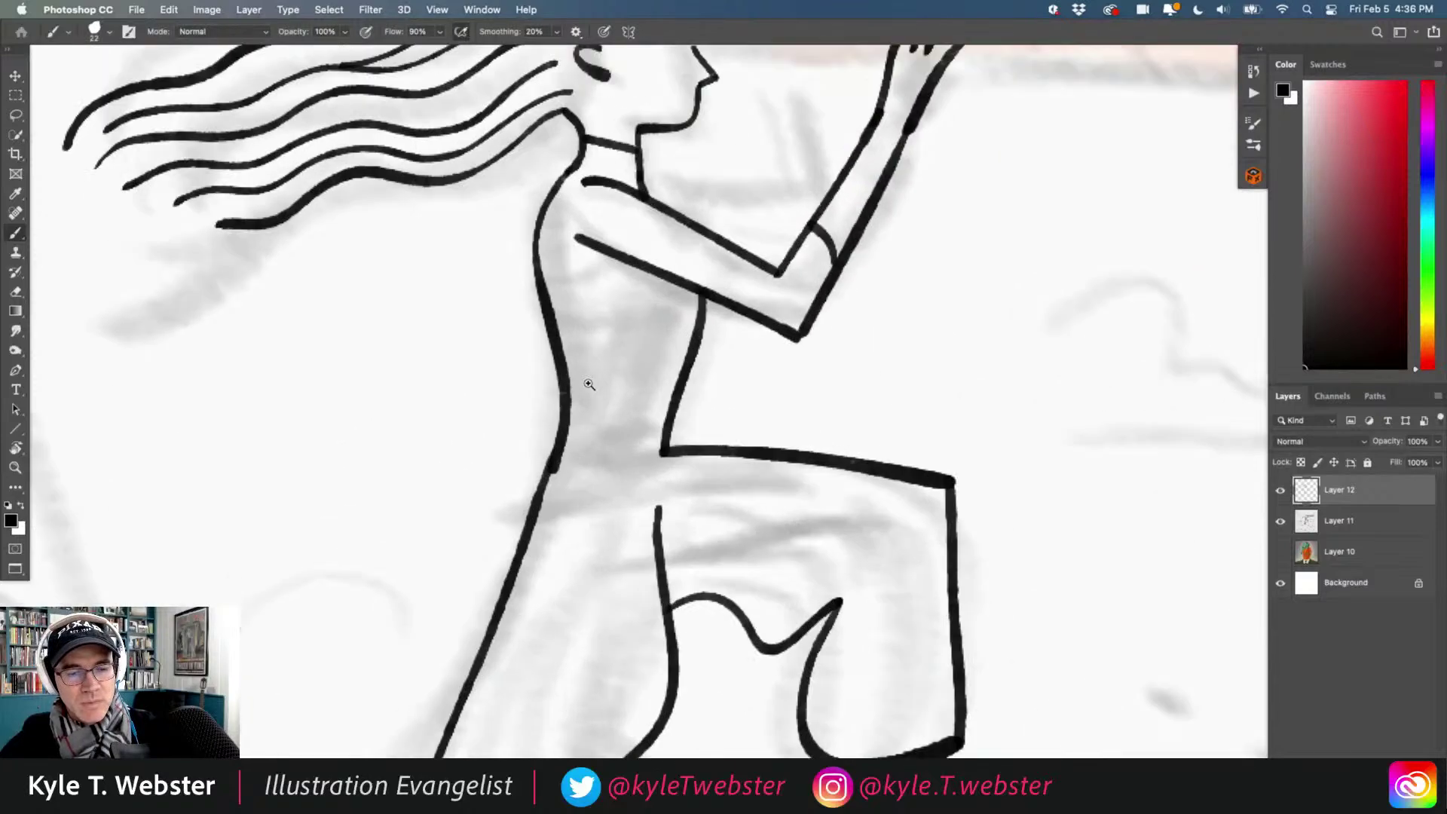
drag(673, 404, 571, 402)
key(super+z)
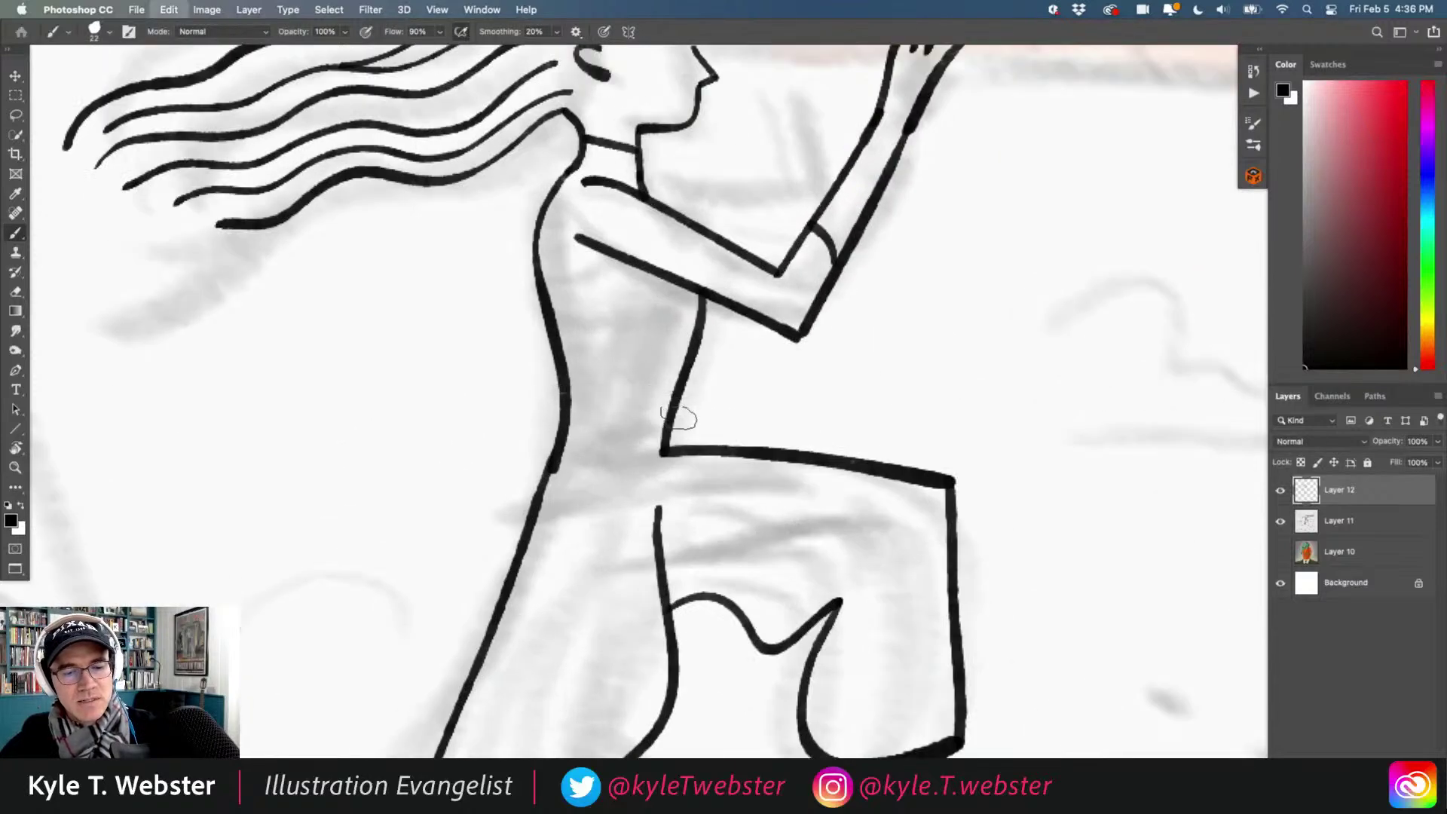
mouse_move(673, 407)
mouse_down()
mouse_move(571, 397)
mouse_move(520, 520)
mouse_move(525, 502)
mouse_up()
Fill the shirt, collar and sleeve with black using the Paint Bucket, and brush over the unfilled edges along the outlines.
key(g)
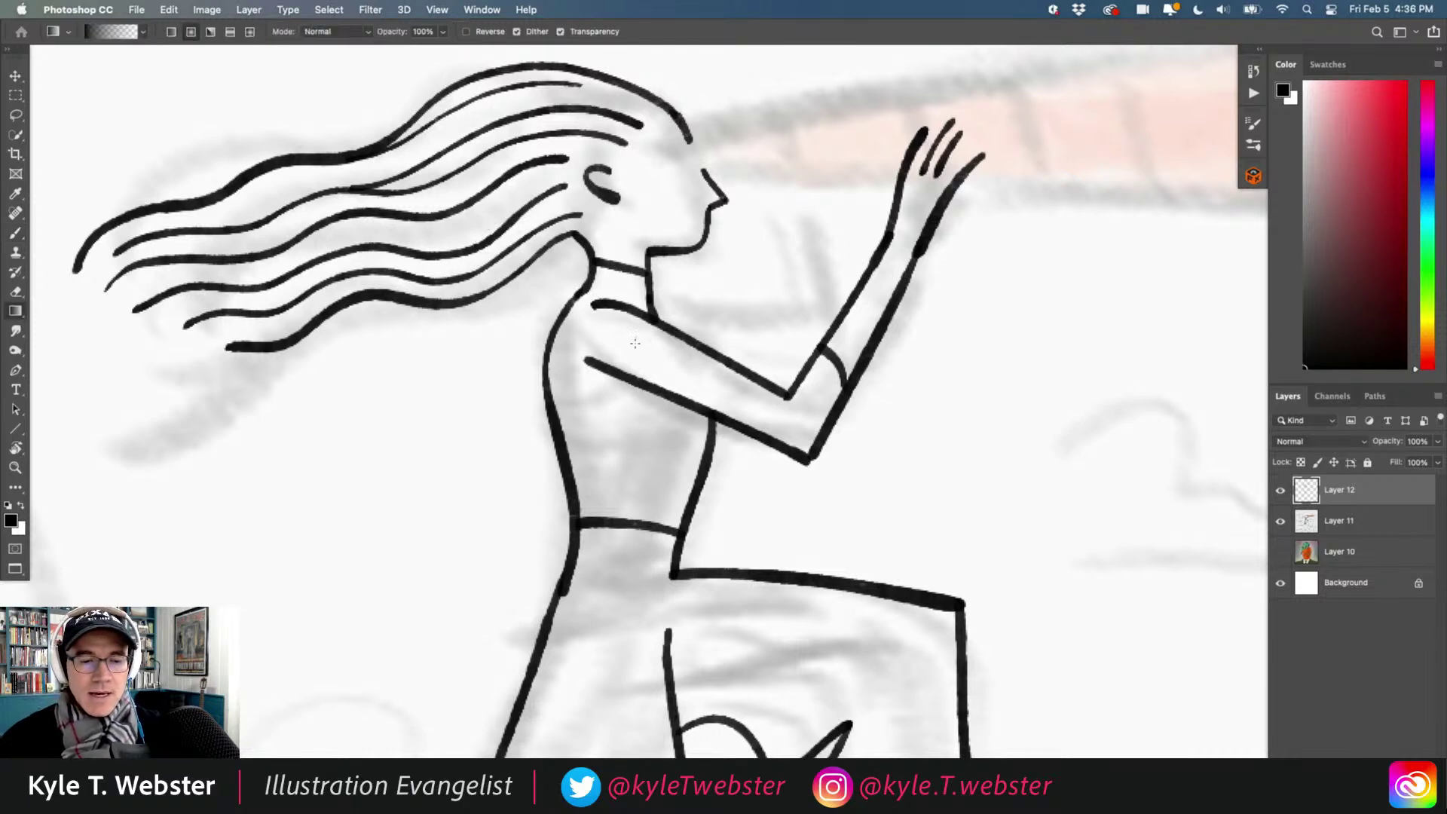
drag(16, 310, 56, 320)
click(631, 362)
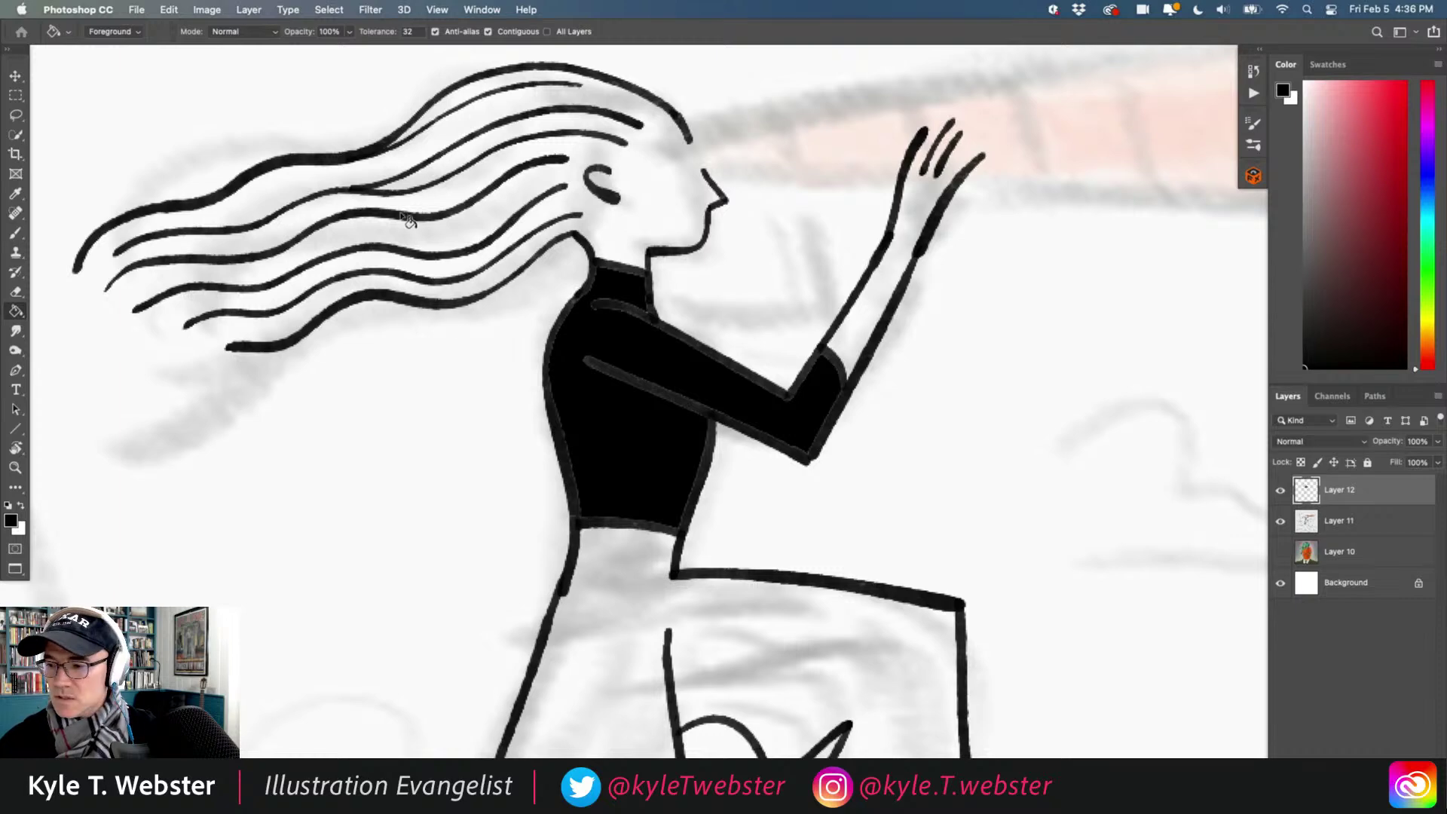
key(b)
mouse_move(588, 345)
mouse_down()
mouse_move(689, 395)
mouse_move(704, 447)
mouse_move(710, 402)
mouse_move(678, 523)
mouse_move(584, 507)
mouse_move(642, 515)
mouse_move(599, 513)
mouse_move(580, 497)
mouse_move(562, 399)
mouse_move(597, 294)
mouse_move(560, 342)
mouse_move(599, 296)
mouse_move(649, 322)
mouse_move(642, 273)
mouse_move(604, 267)
mouse_move(574, 305)
mouse_move(577, 273)
mouse_move(648, 332)
mouse_move(638, 313)
mouse_move(791, 403)
mouse_move(613, 310)
mouse_move(802, 449)
mouse_move(673, 393)
mouse_move(794, 407)
mouse_move(844, 388)
mouse_move(810, 460)
mouse_move(815, 373)
mouse_up()
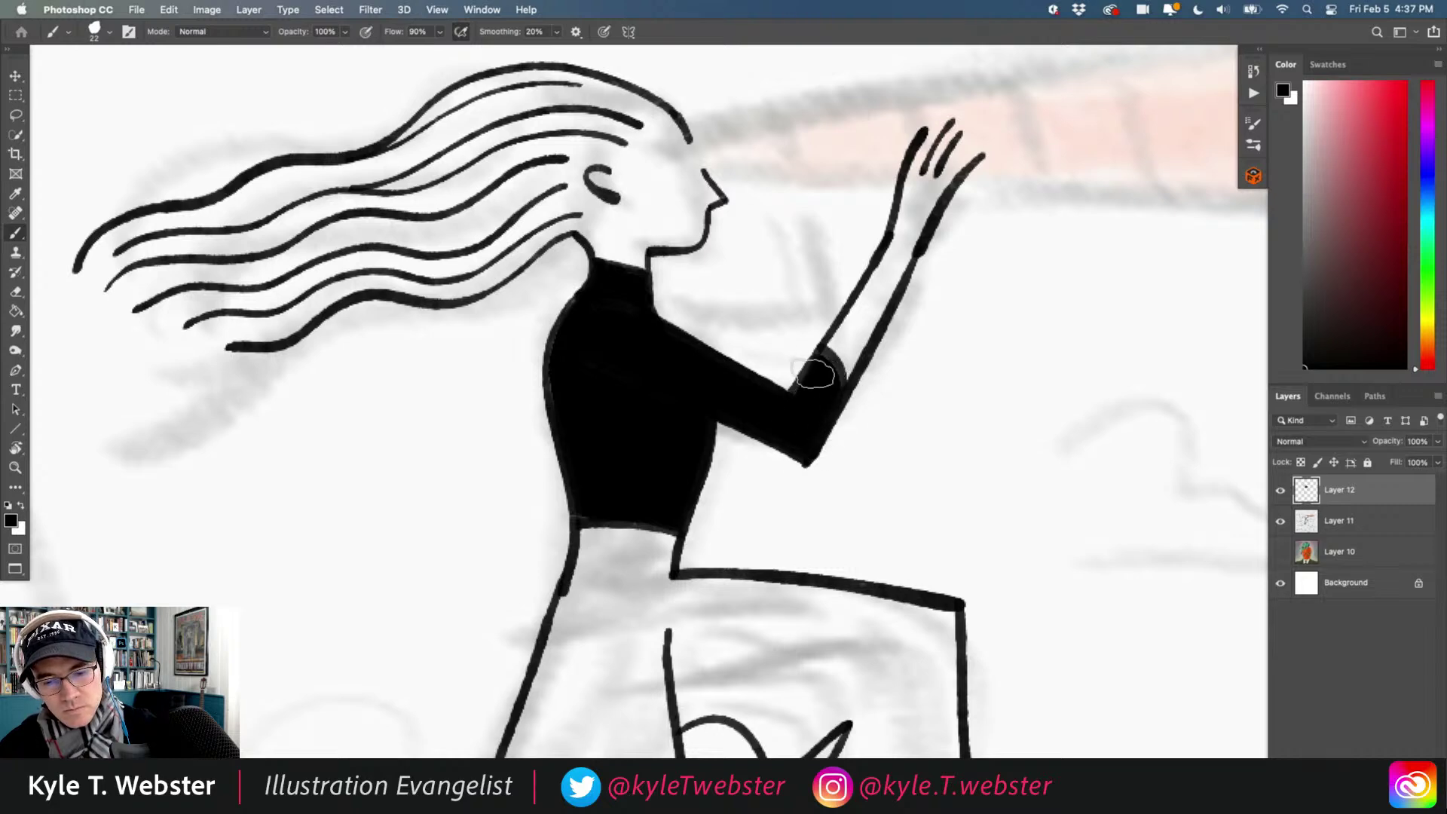
Brush both lower legs solid black between their outlines.
key(super+minus)
key(super+minus)
drag(507, 517, 535, 456)
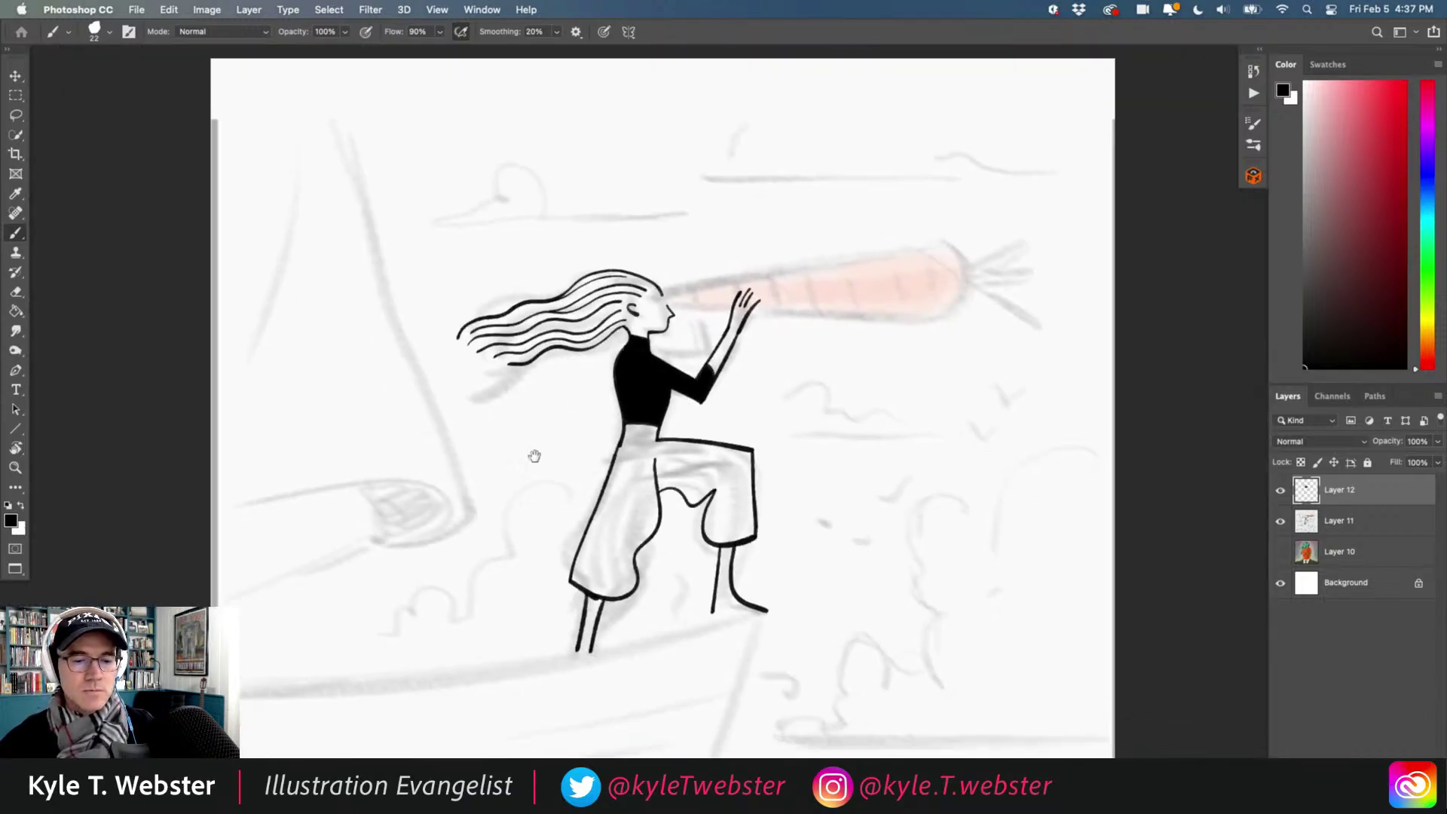
scroll(571, 636, up, 1)
mouse_move(603, 591)
mouse_down()
mouse_move(601, 618)
mouse_move(599, 573)
mouse_move(597, 641)
mouse_up()
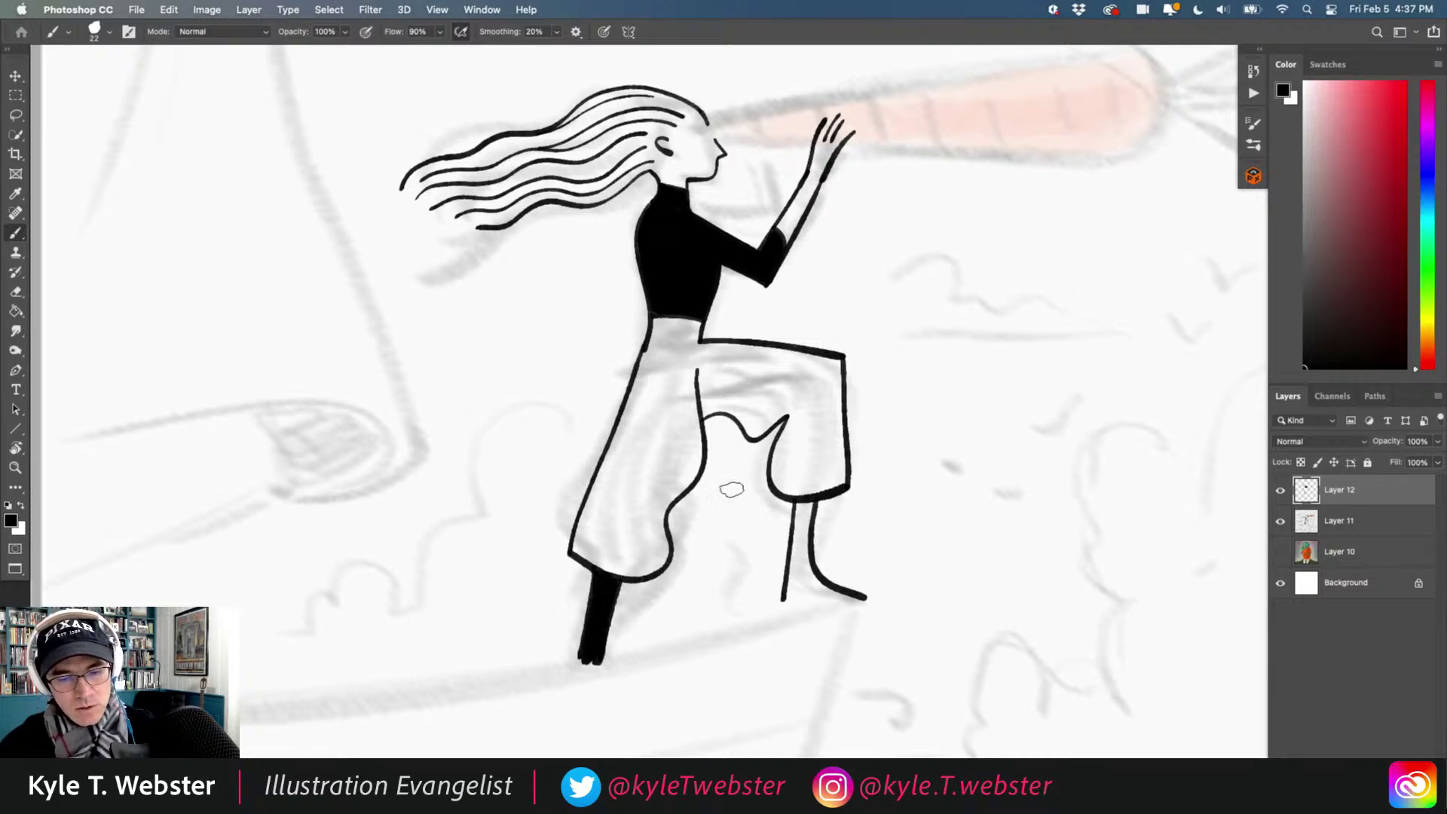
mouse_move(802, 505)
mouse_down()
mouse_move(791, 590)
mouse_move(810, 582)
mouse_move(795, 592)
mouse_up()
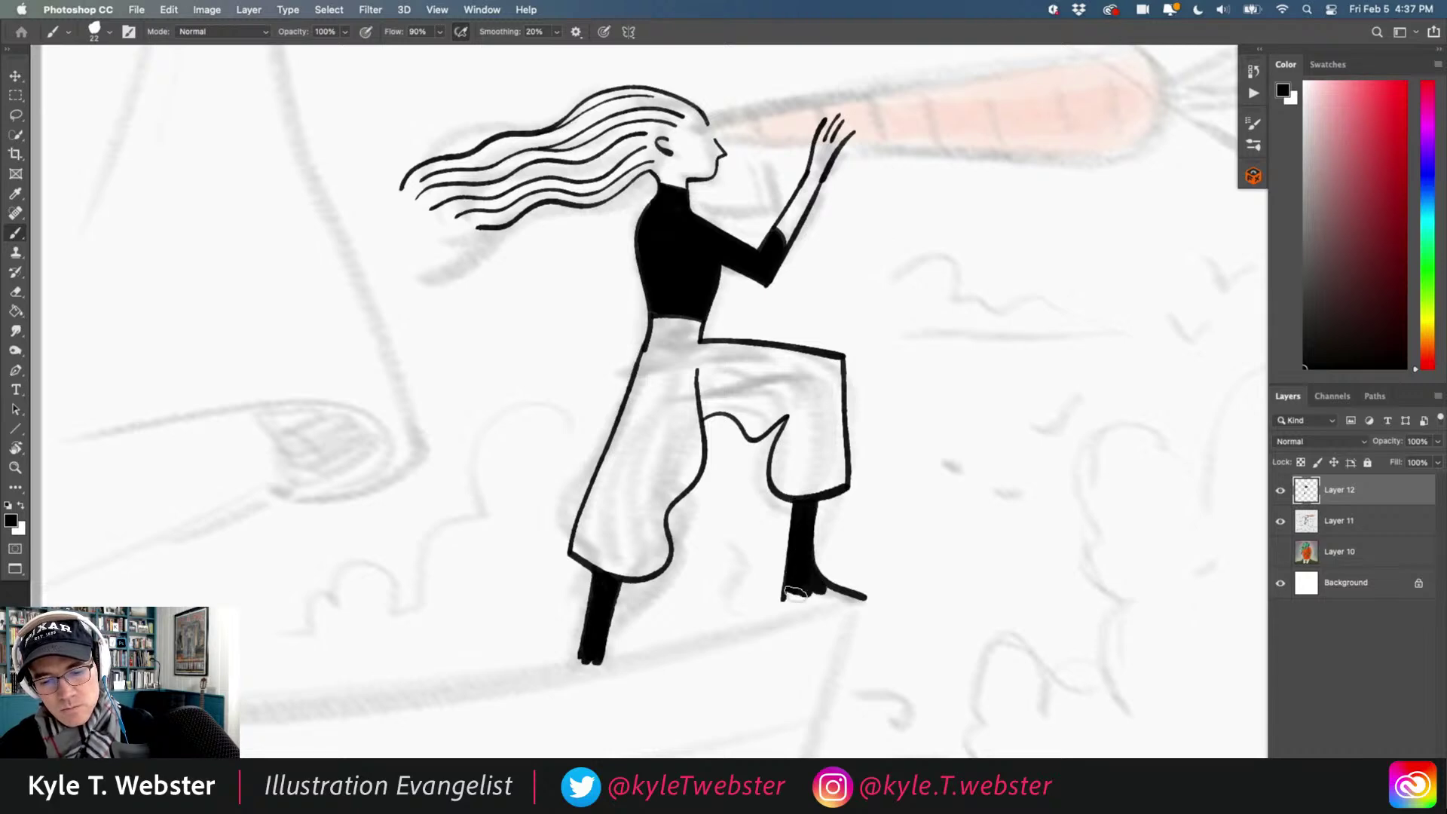
Ink two curved creases from the crotch over the front thigh and a curved fold at the hip, redrawing the hip stroke.
alt+click(631, 548)
drag(514, 622, 531, 607)
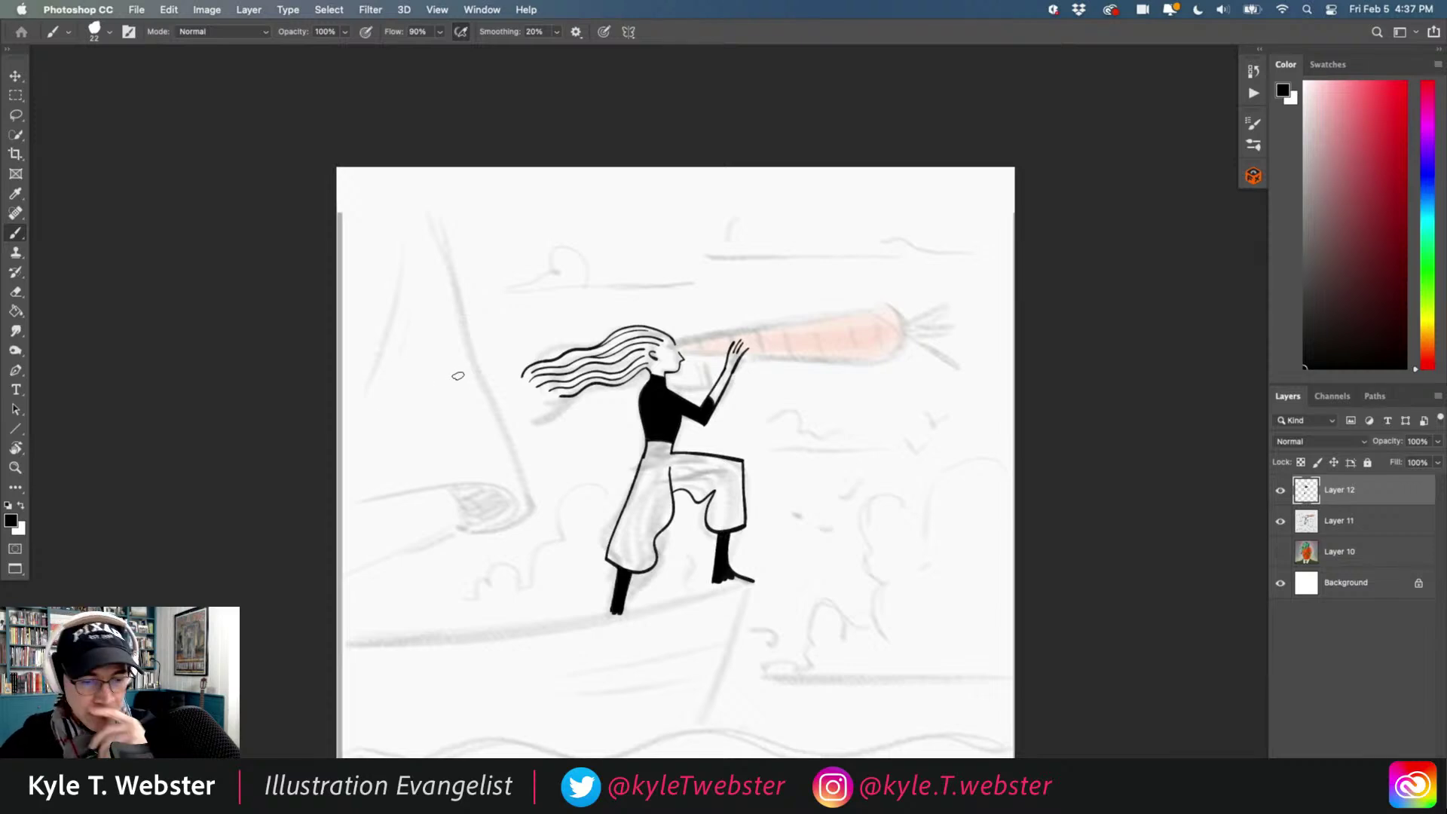
super+click(667, 463)
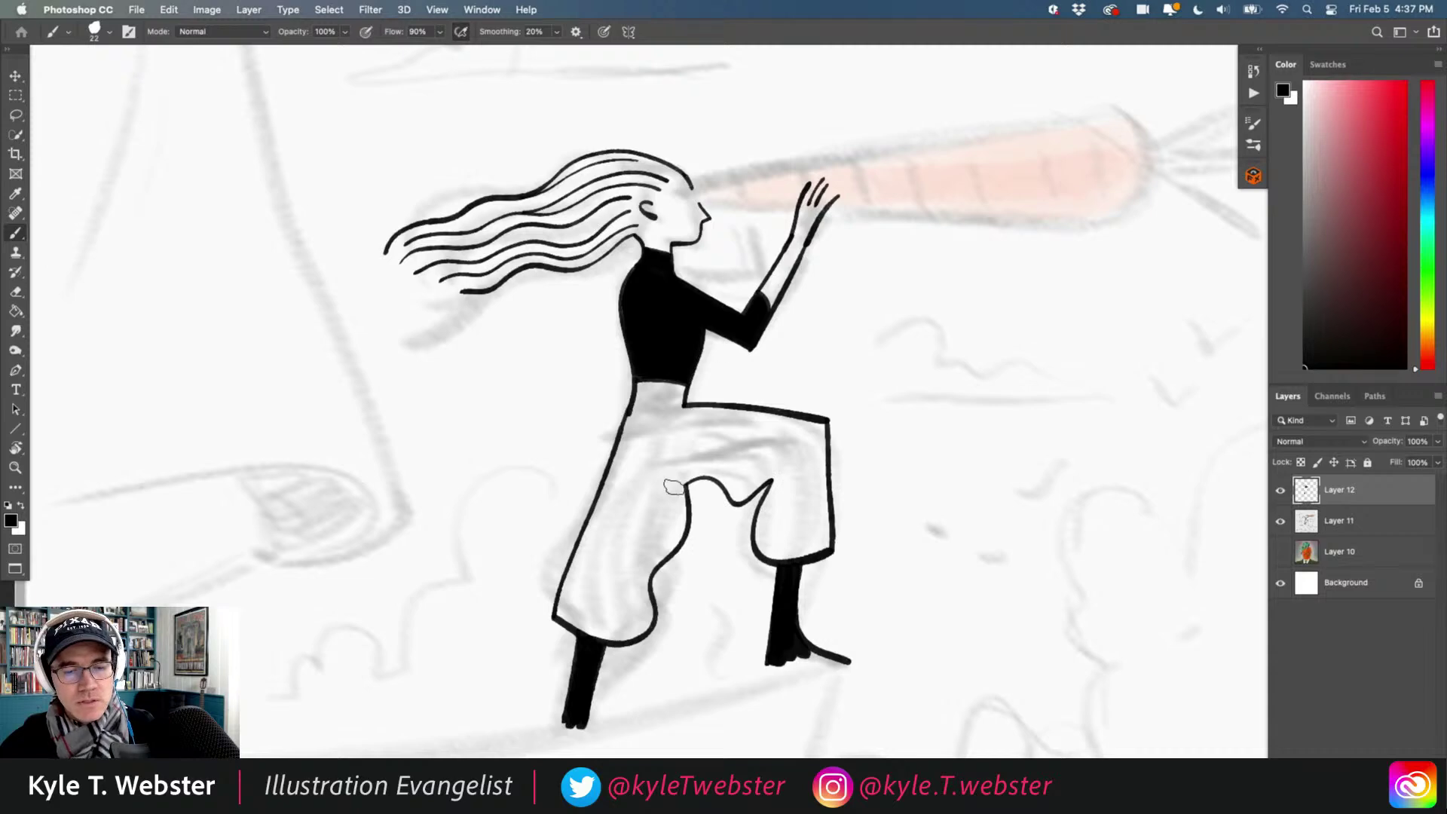
drag(688, 495, 731, 406)
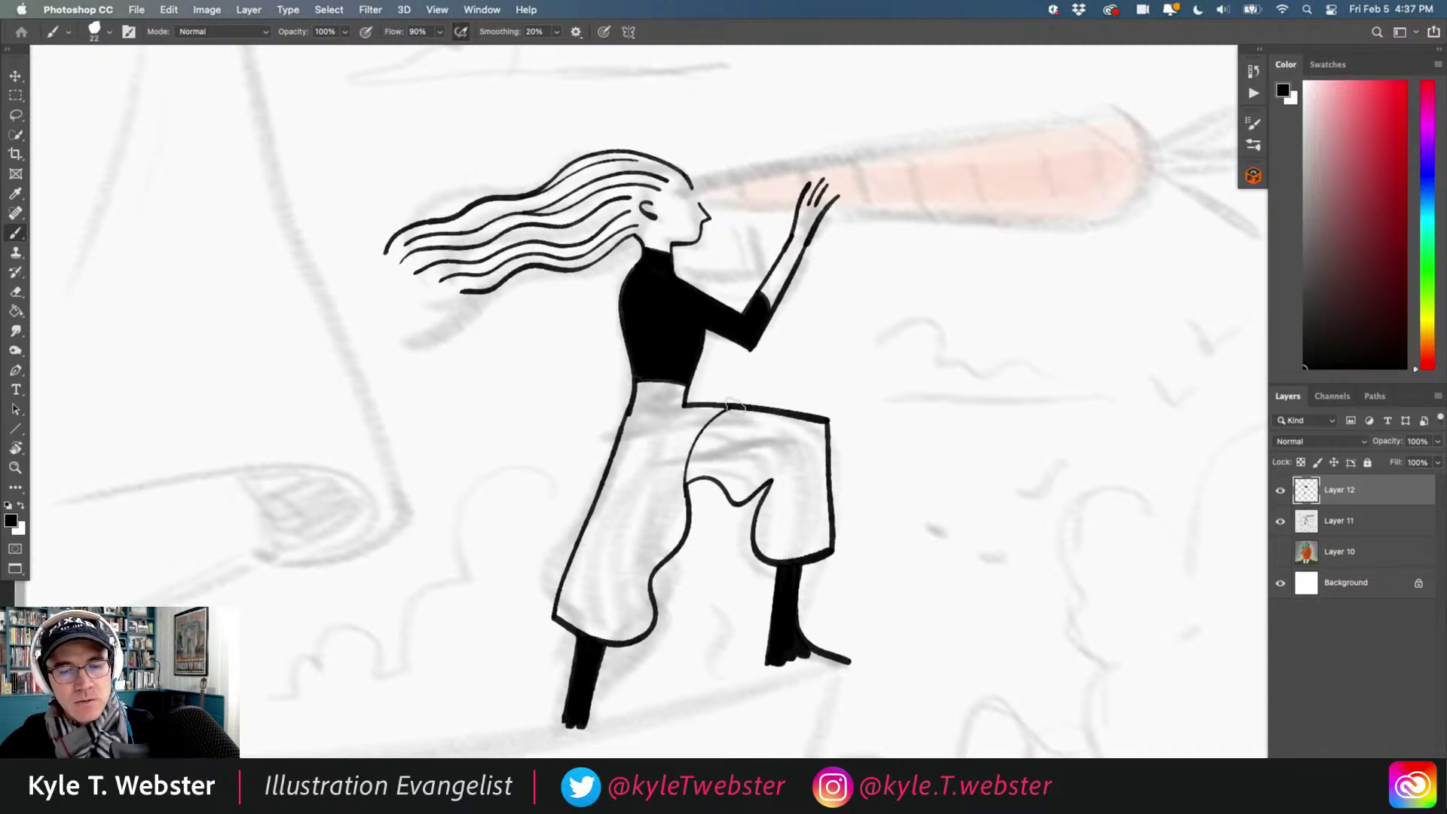
drag(687, 484, 746, 404)
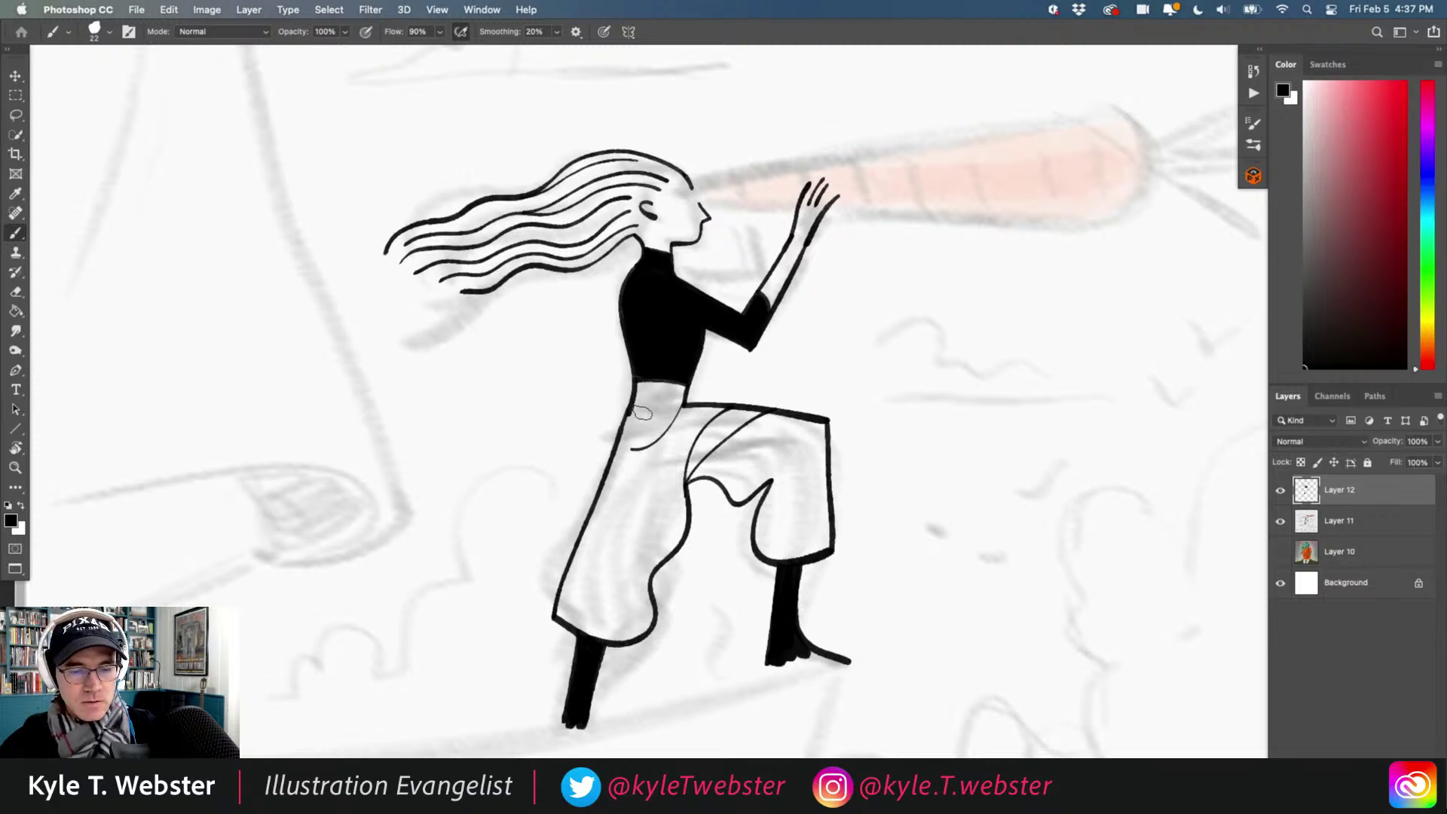
key(super+z)
drag(666, 428, 636, 445)
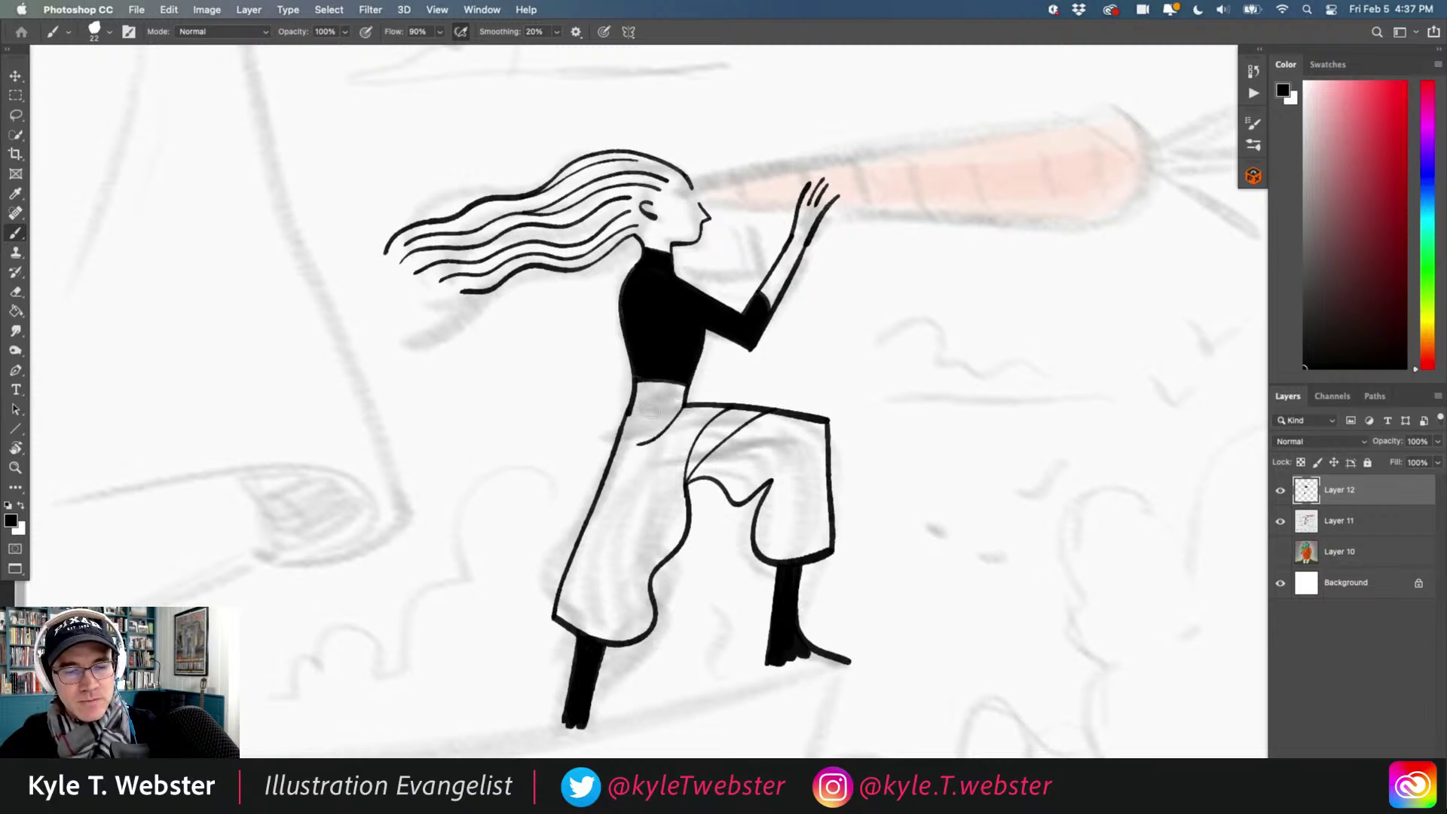
Ink a curling crease inside the lower back trouser leg and extend the short crease behind the bent front knee.
alt+super+click(578, 510)
super+click(595, 535)
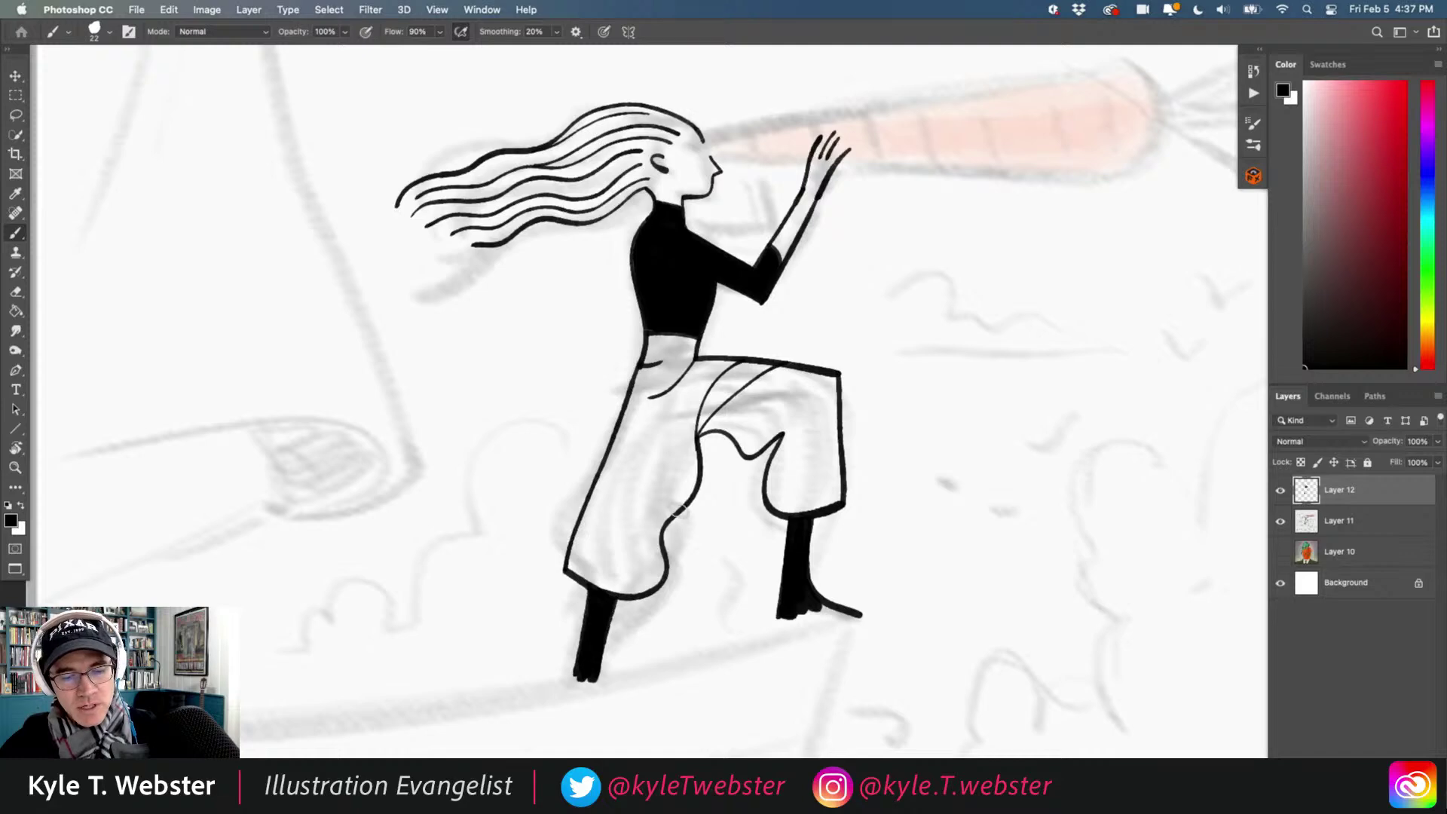
drag(666, 521, 620, 559)
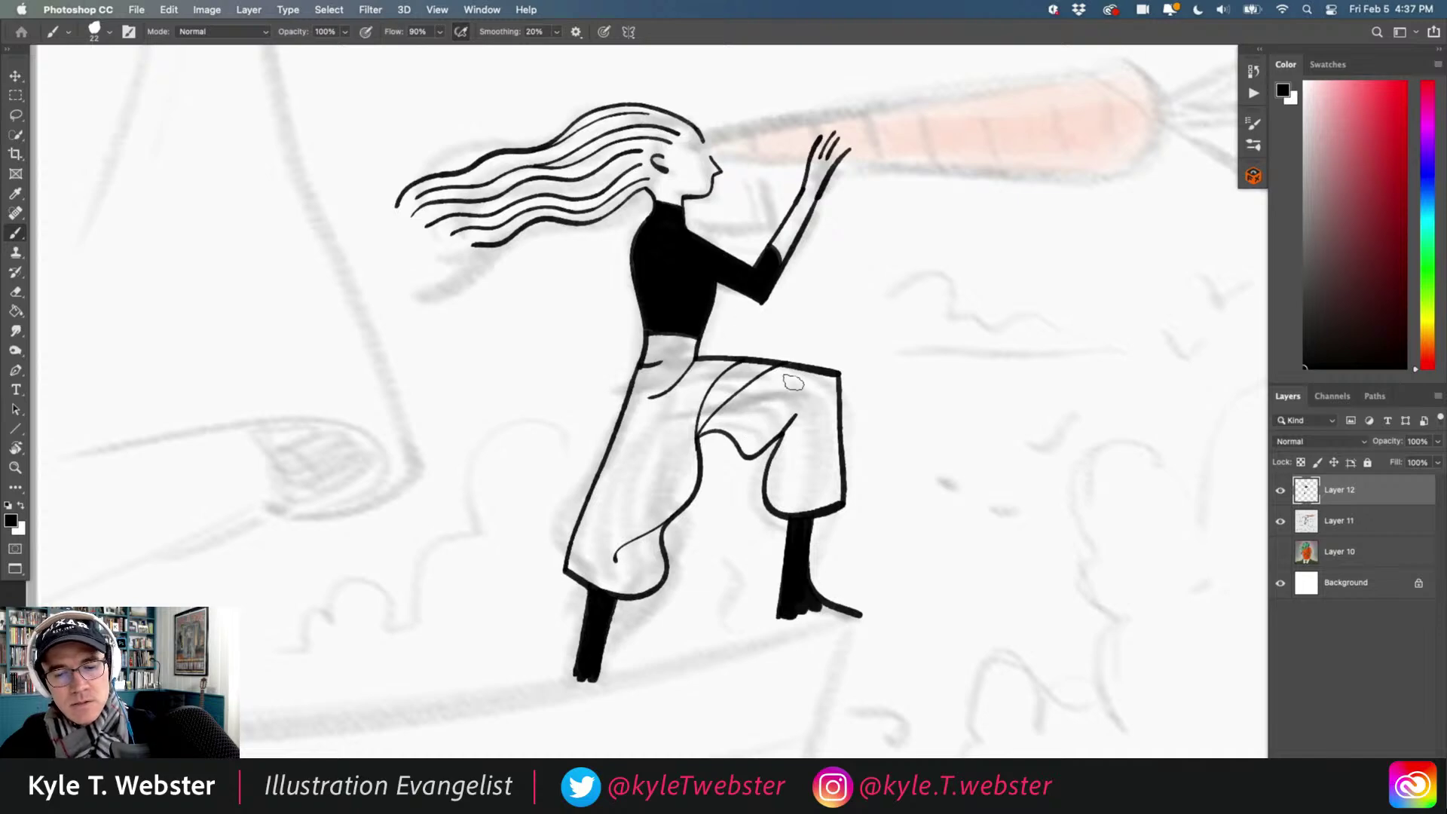
alt+super+click(635, 484)
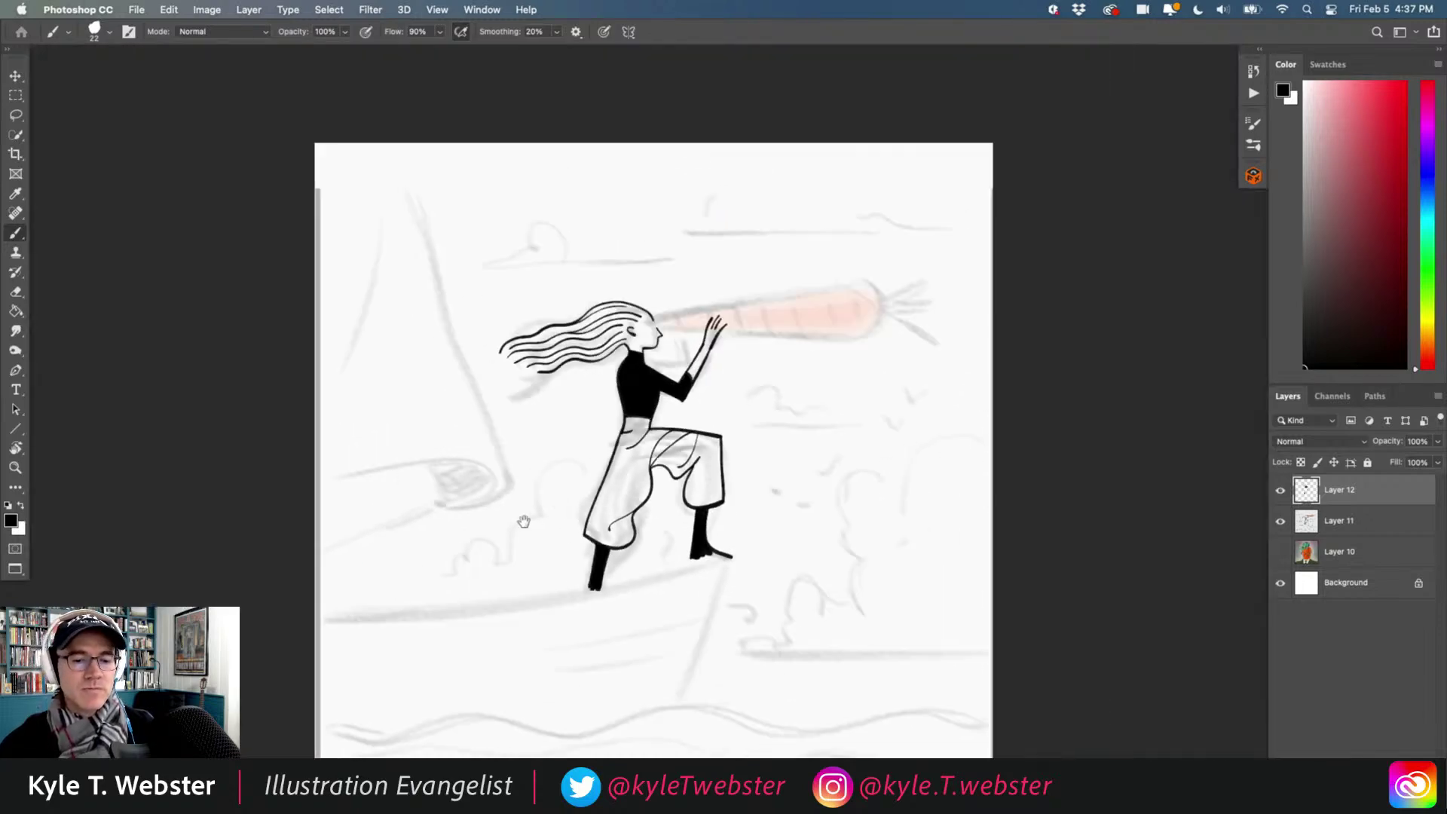
scroll(684, 480, up, 3)
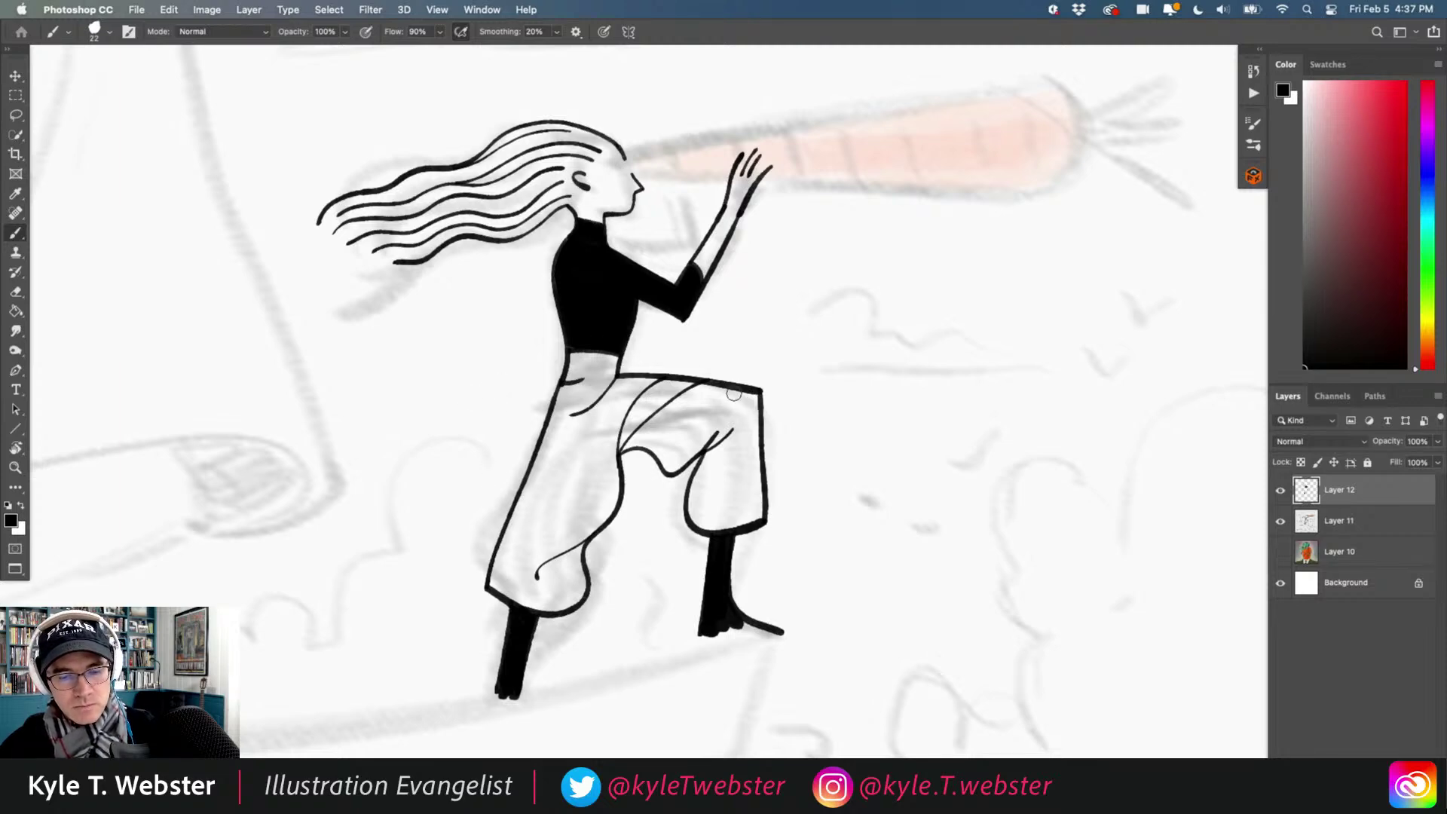
Redraw the back edge of the front trouser leg up into a crease behind the knee, and ink a short crease beside it.
mouse_move(710, 452)
mouse_down()
mouse_move(716, 423)
mouse_move(688, 506)
mouse_up()
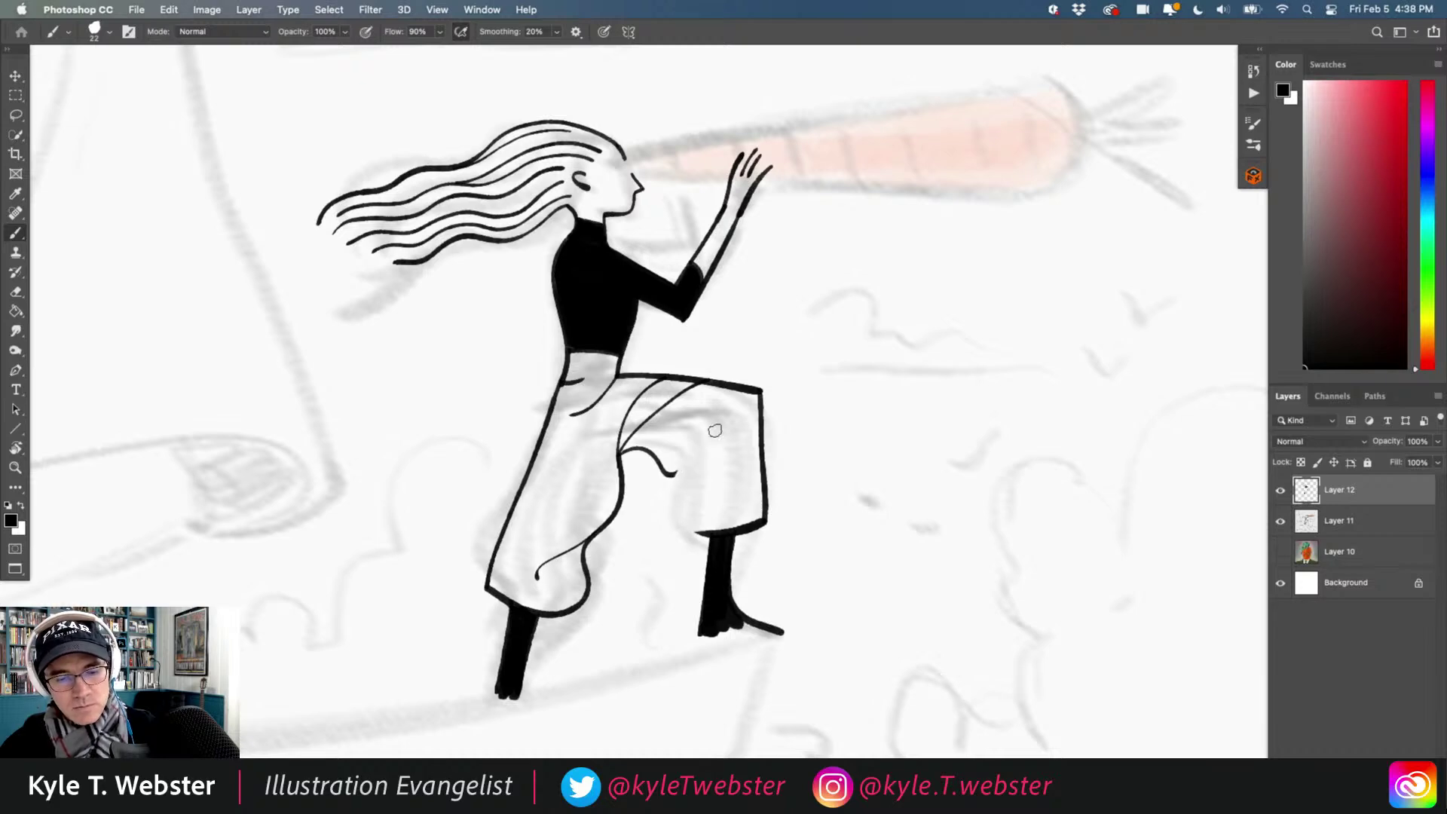
mouse_move(713, 416)
mouse_down()
mouse_move(675, 474)
mouse_move(673, 522)
mouse_move(705, 536)
mouse_up()
click(674, 435)
click(683, 418)
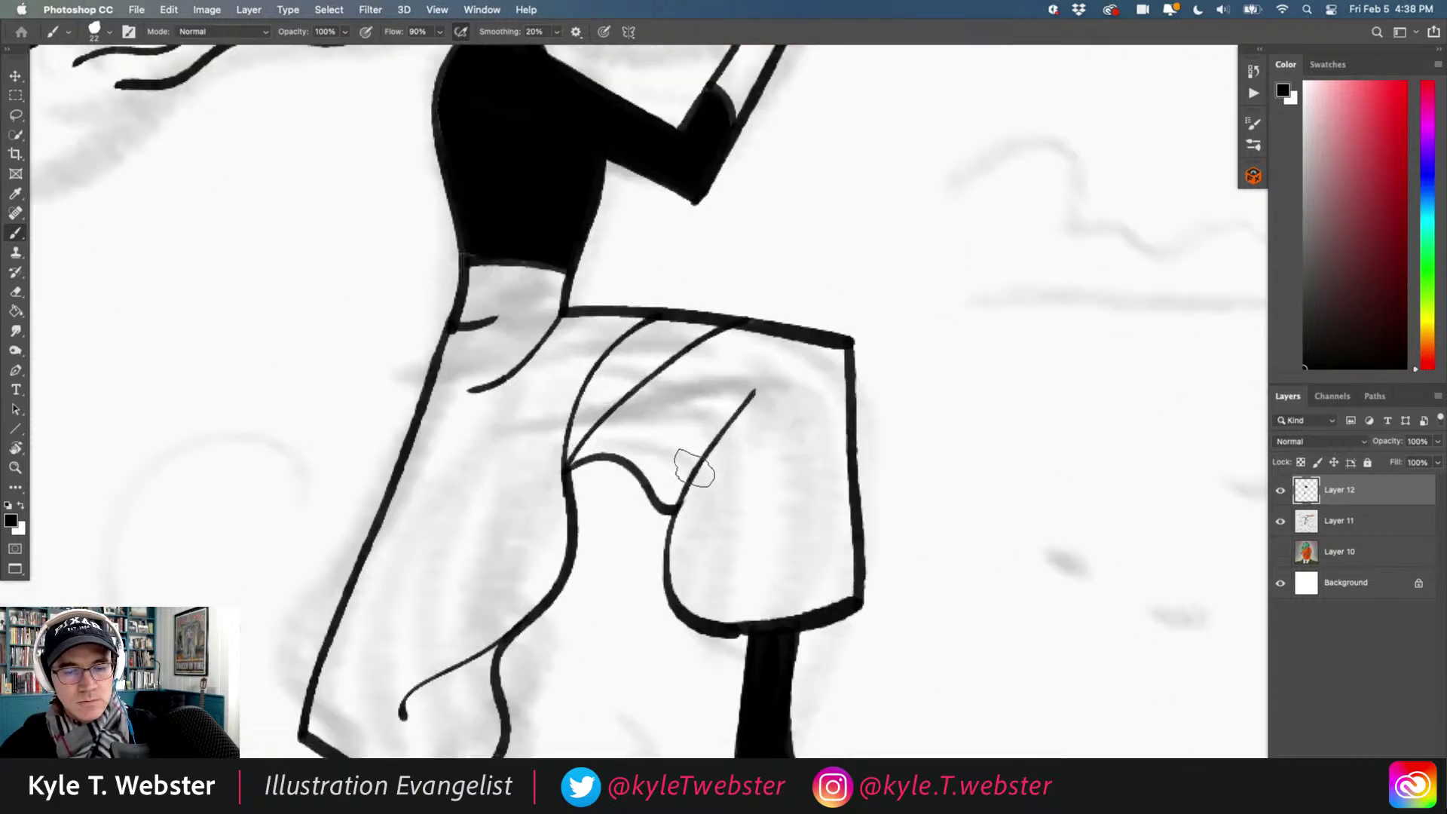
drag(728, 392, 702, 456)
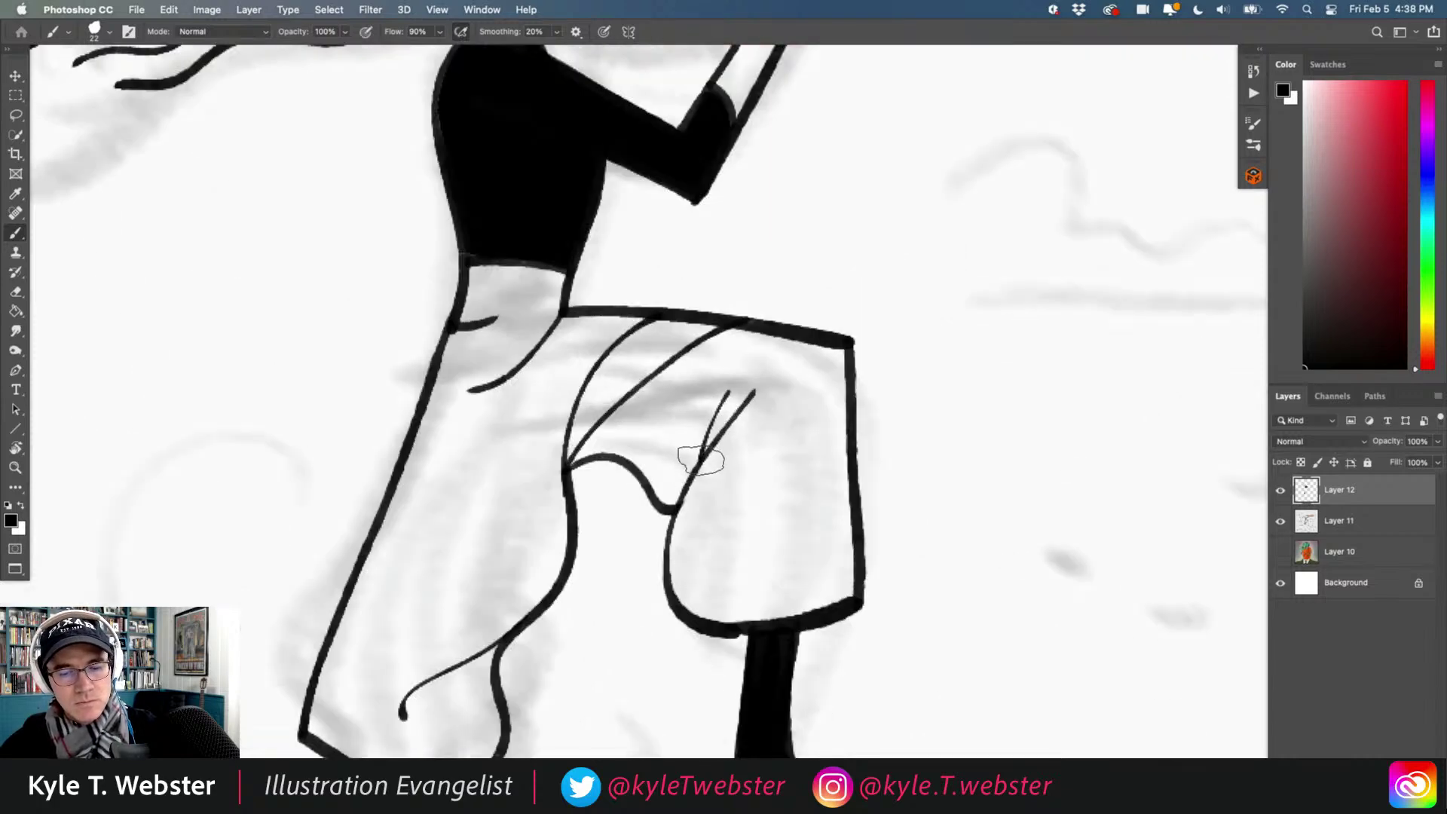
Ink a curved crease below the front knee and another curved crease across the back trouser leg.
mouse_move(845, 390)
mouse_down()
mouse_move(817, 459)
mouse_move(815, 543)
mouse_up()
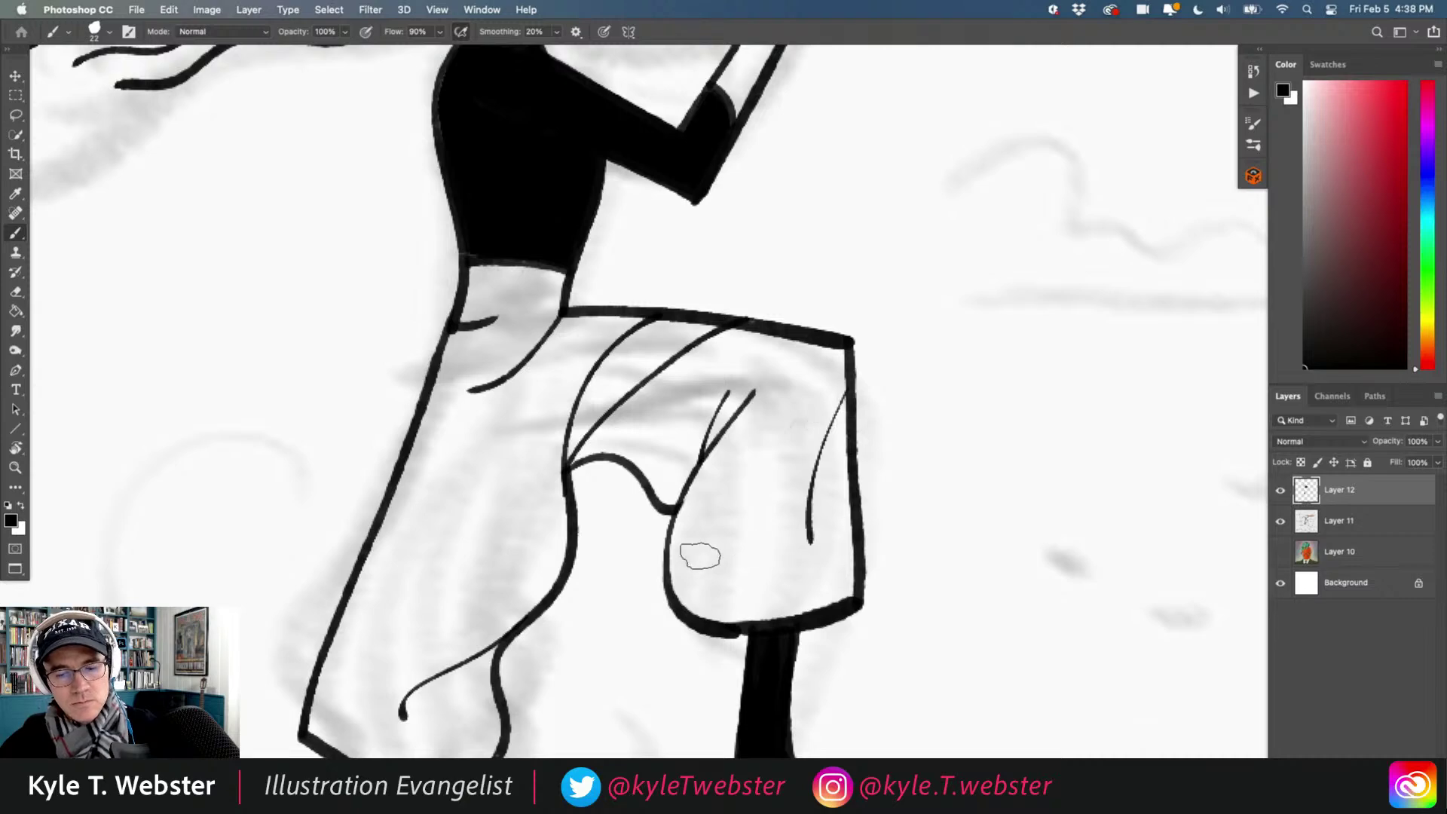
key(super+z)
drag(846, 380, 818, 543)
drag(702, 565, 564, 552)
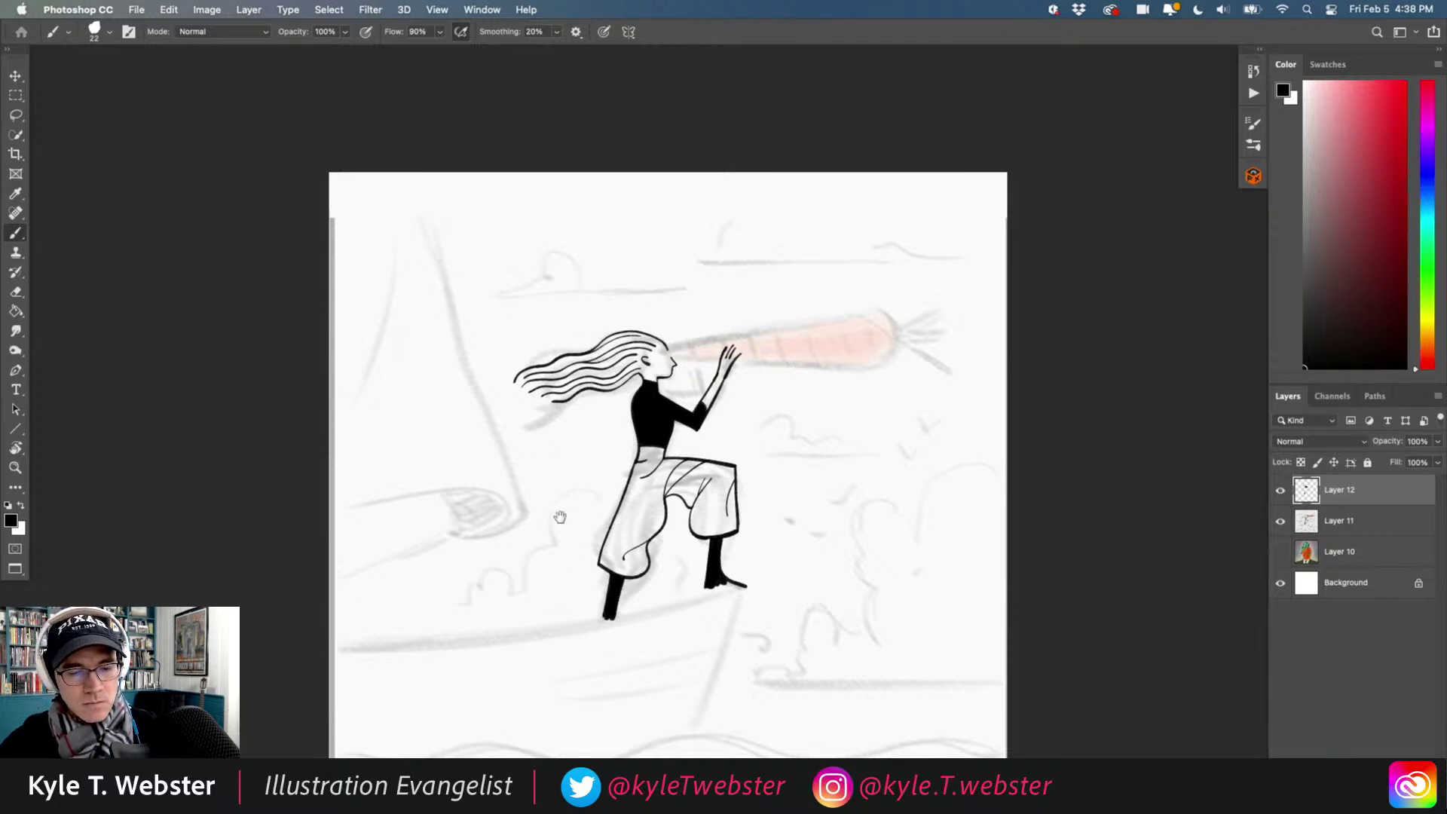
mouse_move(560, 517)
mouse_down()
mouse_move(567, 483)
mouse_move(613, 498)
mouse_move(686, 452)
mouse_up()
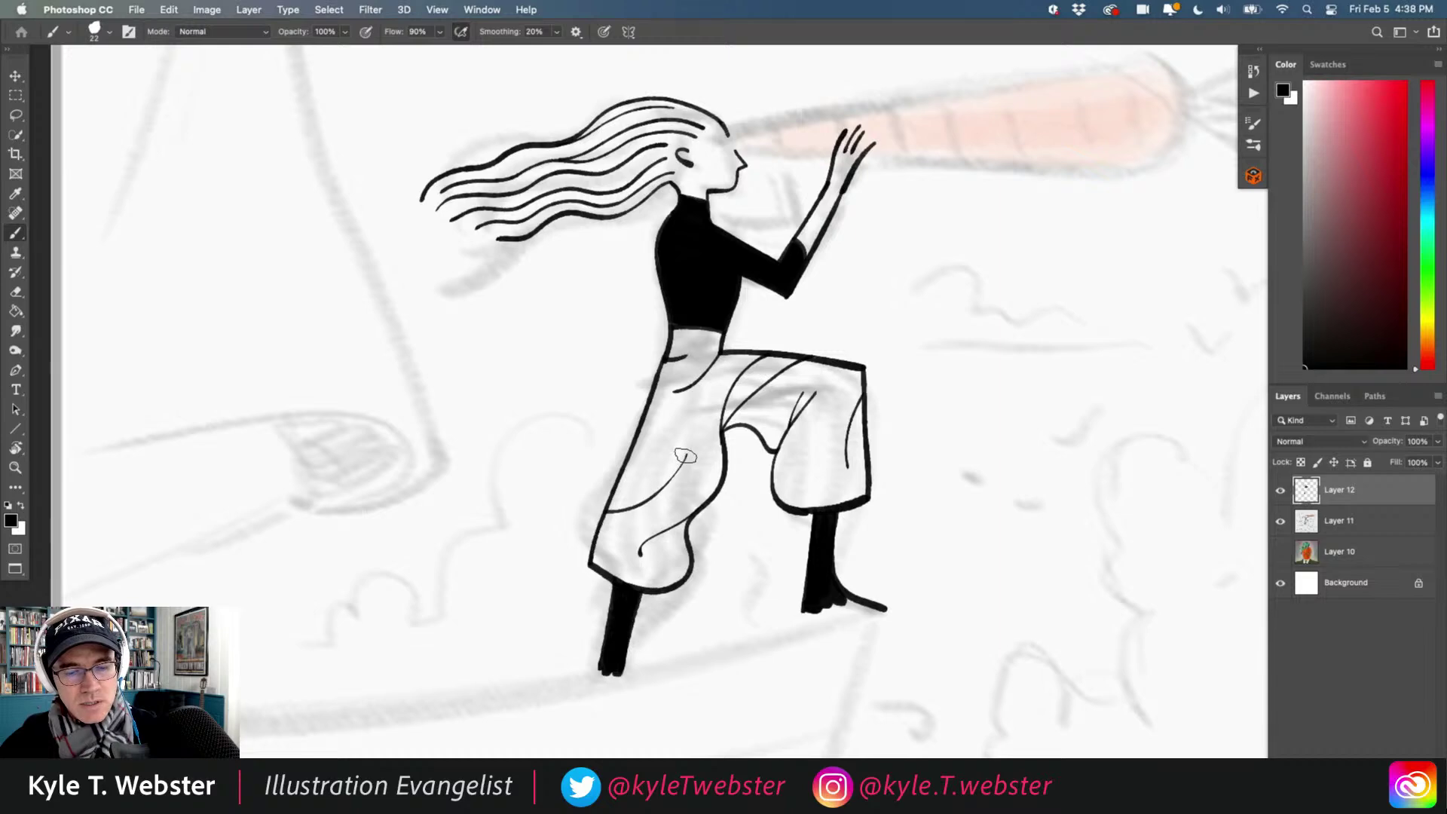
alt+click(598, 480)
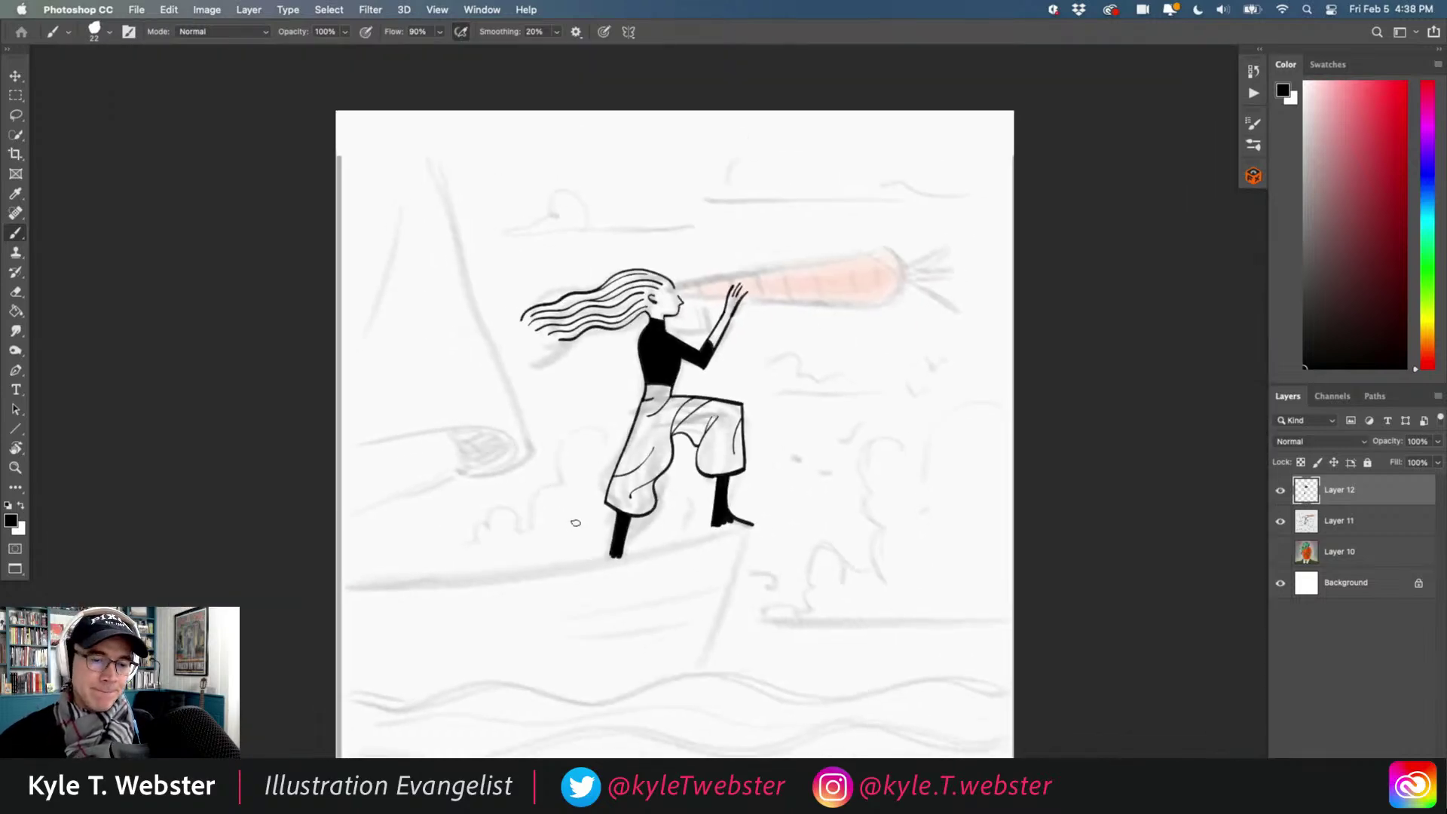
Ink the ship's curved deck line from beneath the front foot past the canvas's left edge.
drag(534, 529, 633, 494)
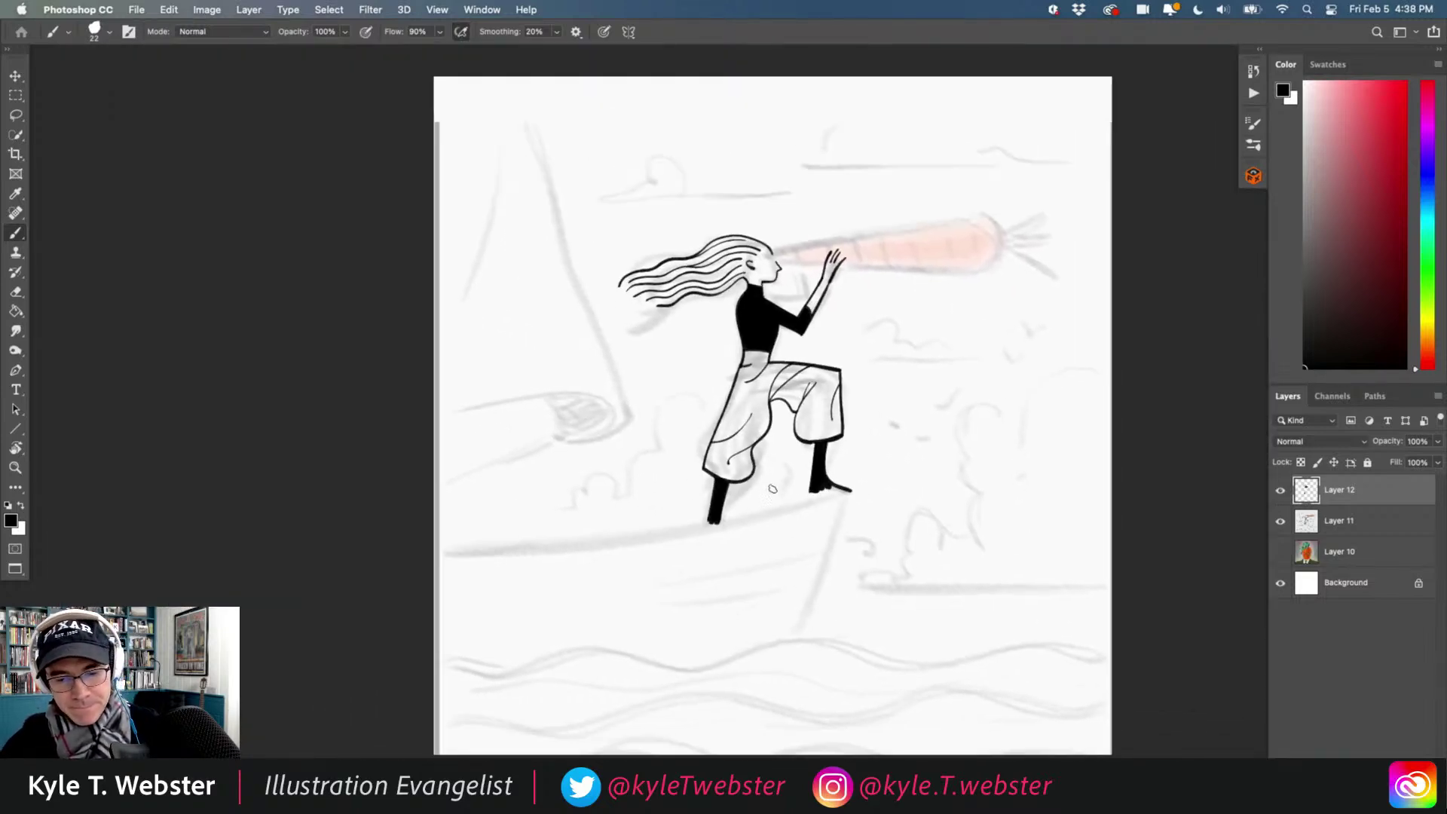
mouse_move(832, 495)
mouse_down()
mouse_move(633, 537)
mouse_move(426, 548)
mouse_up()
key(ctrl+z)
mouse_move(832, 495)
mouse_down()
mouse_move(690, 530)
mouse_move(389, 548)
mouse_up()
drag(577, 480, 565, 359)
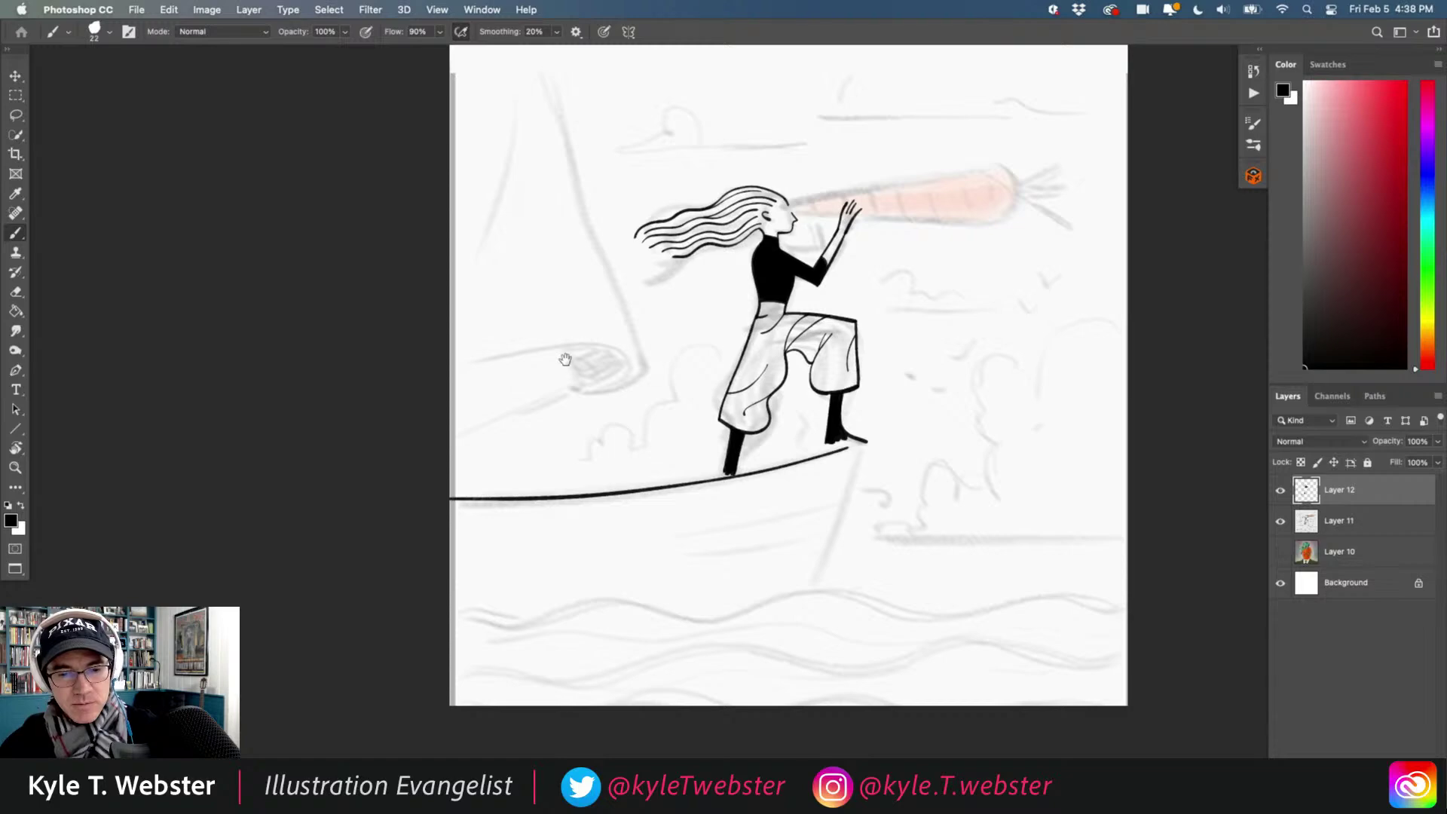
Ink the slanted front edge of the bow from the deck tip down to the waves.
click(841, 470)
drag(850, 437, 806, 616)
key(cmd+z)
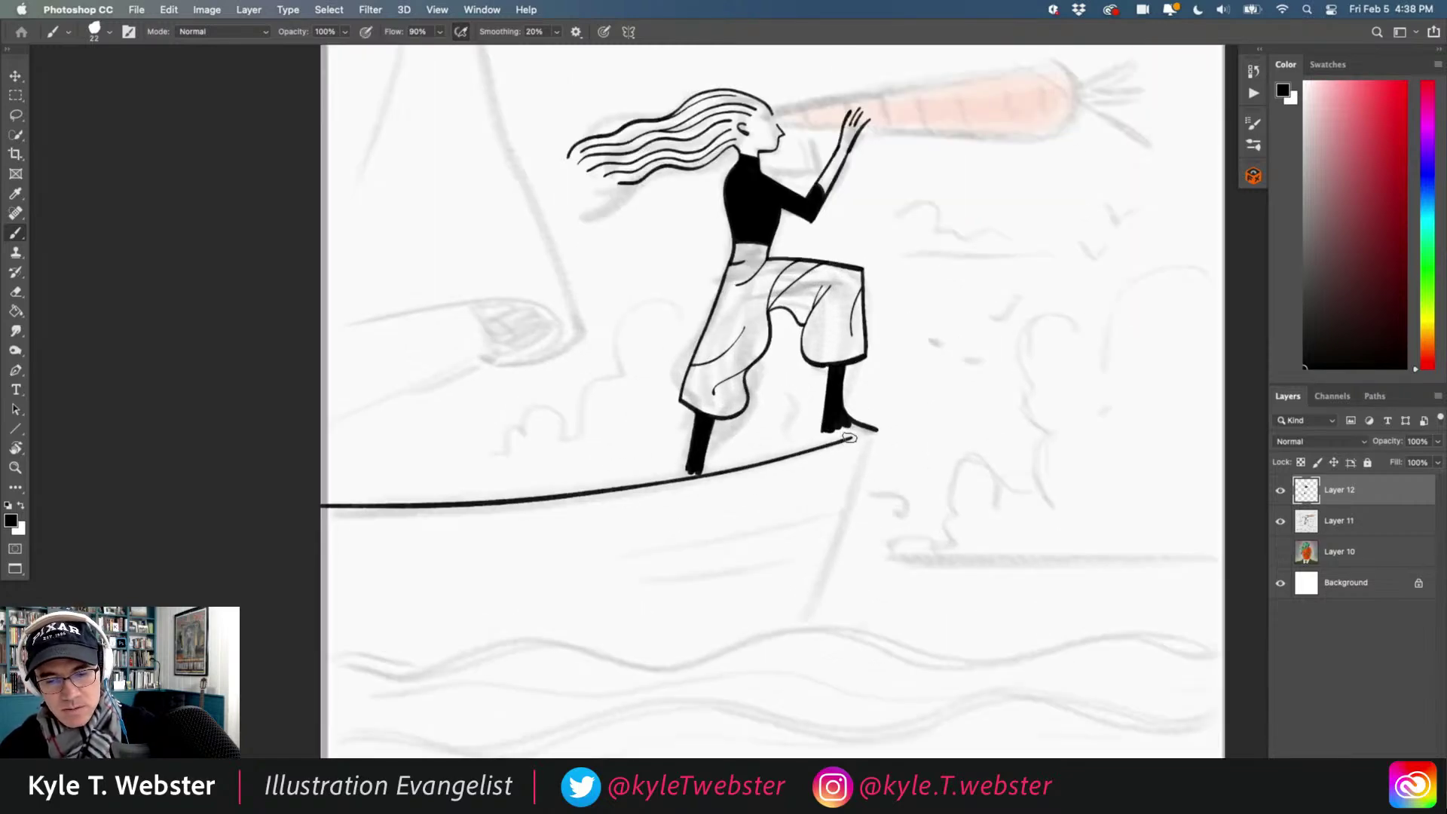
drag(849, 439, 790, 633)
key(cmd+minus)
key(cmd+minus)
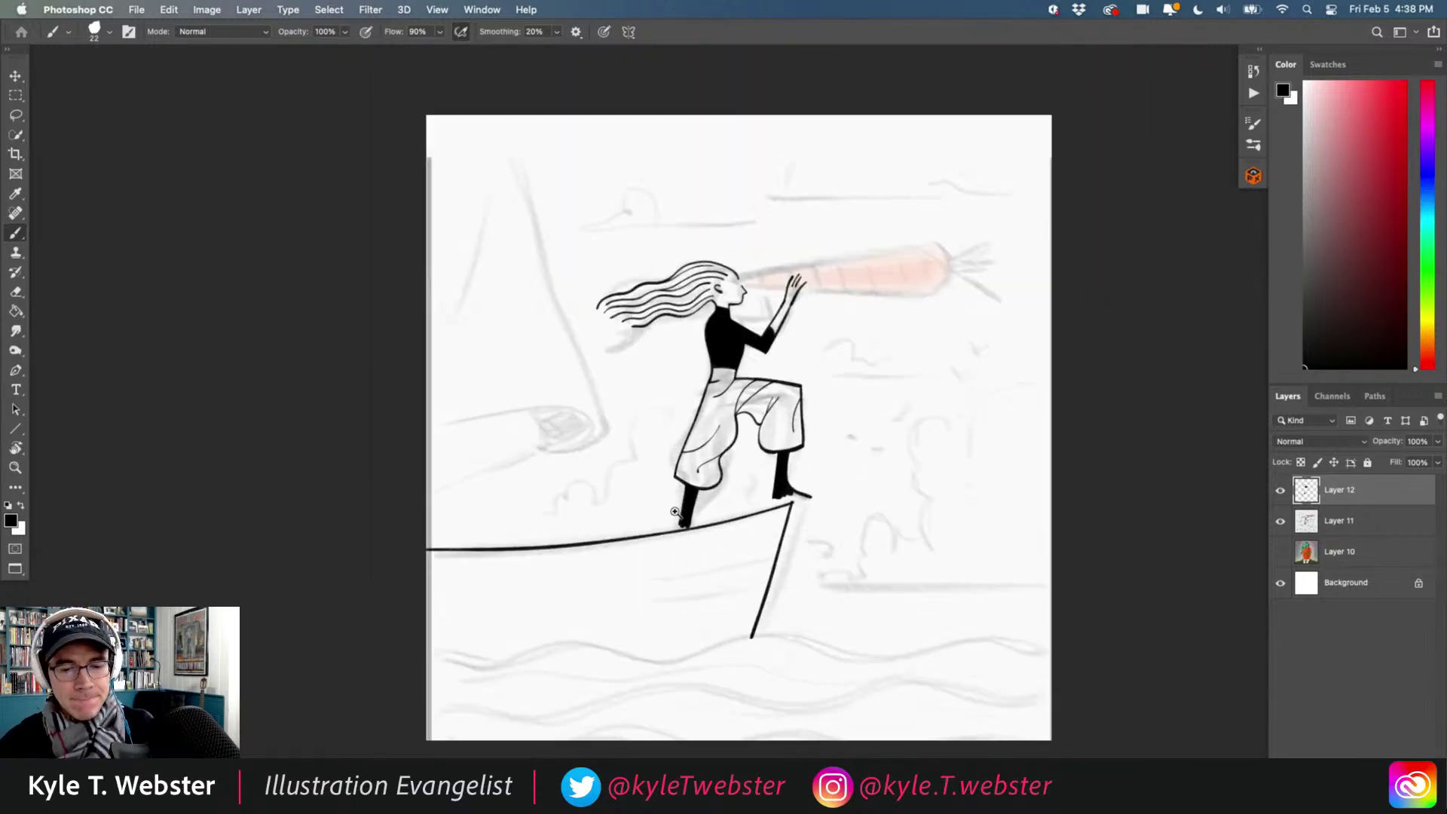
Extend both boots down to the deck line and brush them solid black, shaping the front boot's heel and toe.
click(675, 491)
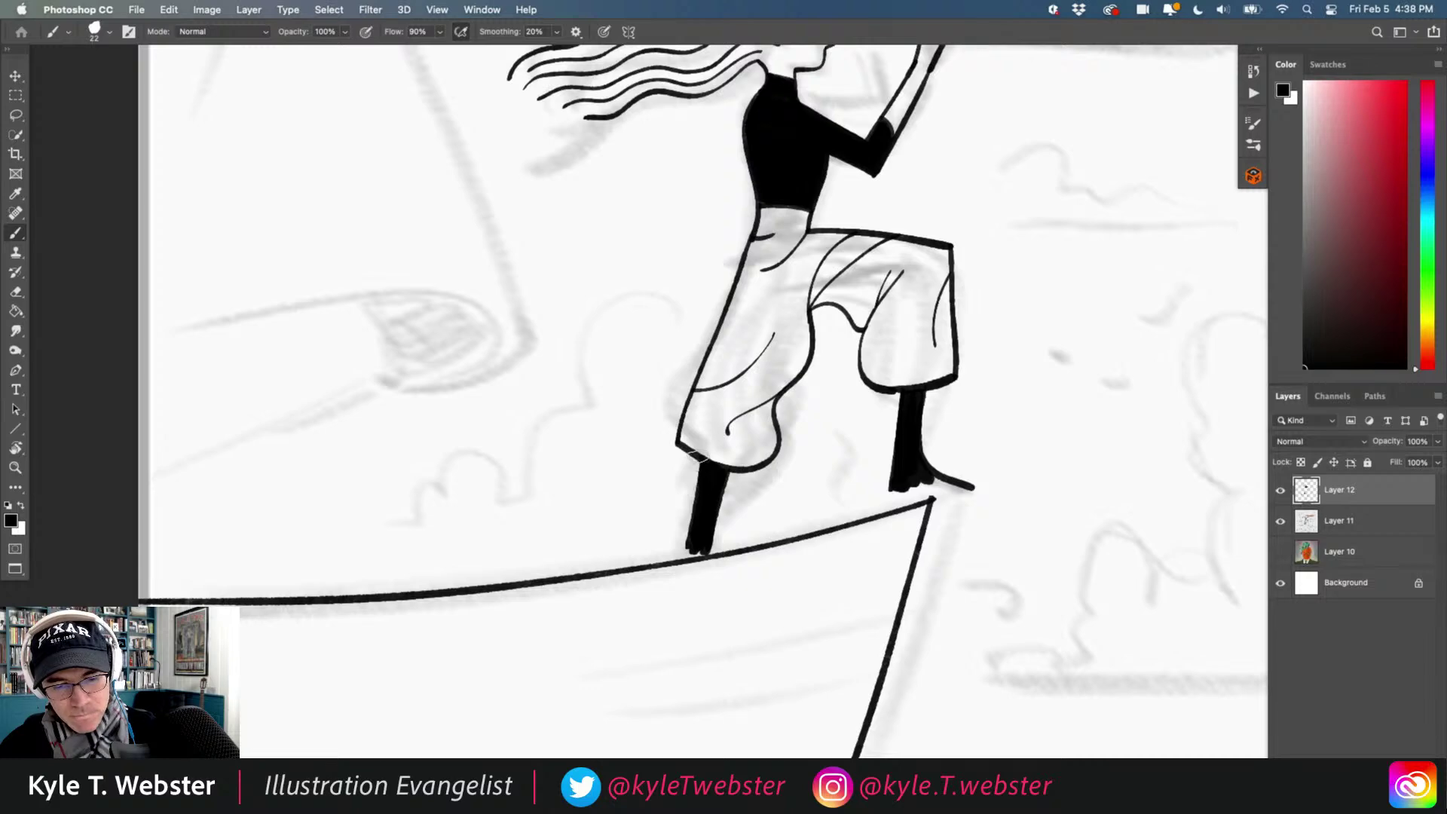
drag(694, 455, 683, 556)
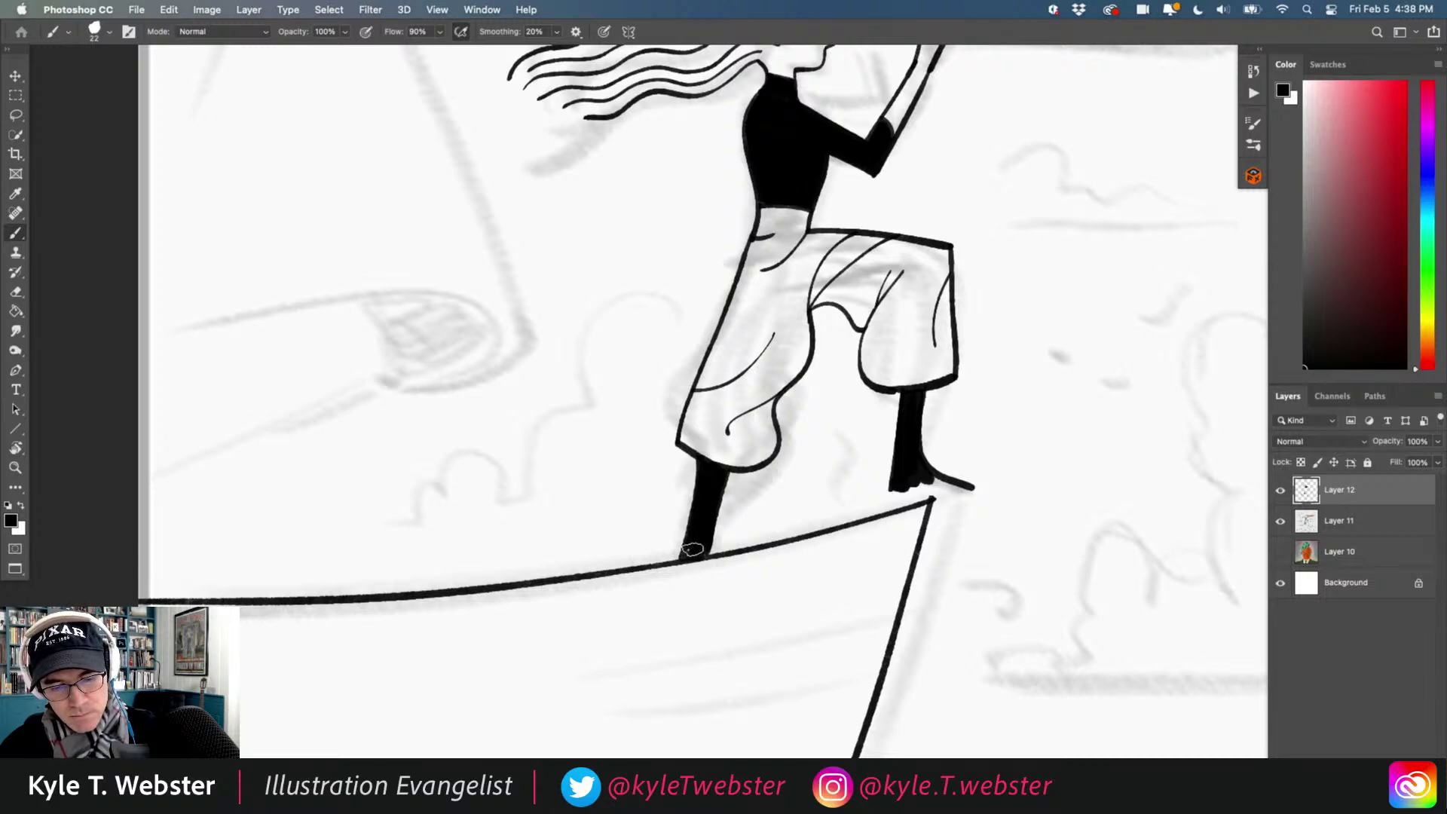
scroll(708, 518, right, 5)
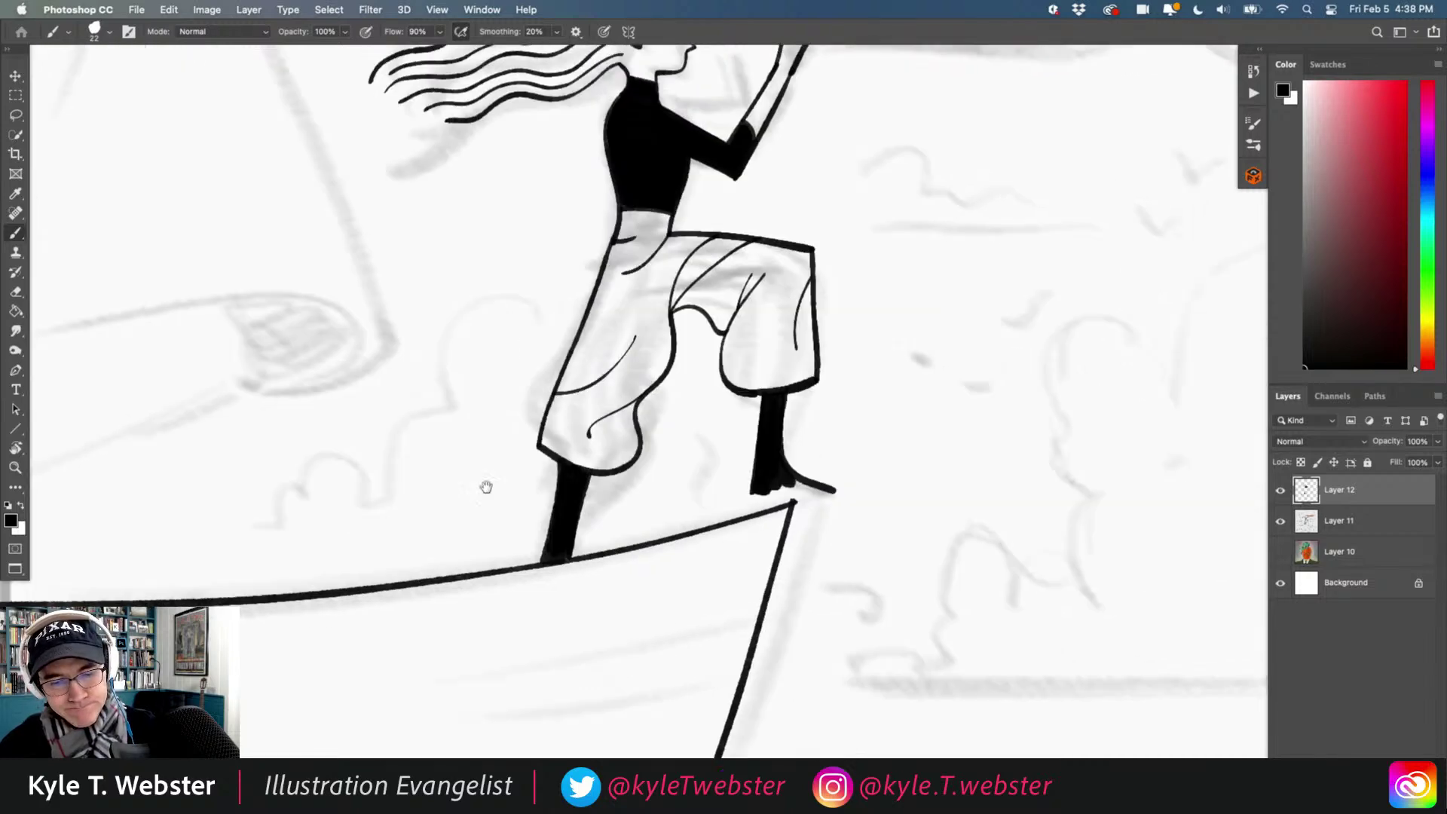
mouse_move(619, 428)
mouse_down()
mouse_move(609, 513)
mouse_move(658, 470)
mouse_move(628, 486)
mouse_move(664, 503)
mouse_move(707, 491)
mouse_move(655, 494)
mouse_up()
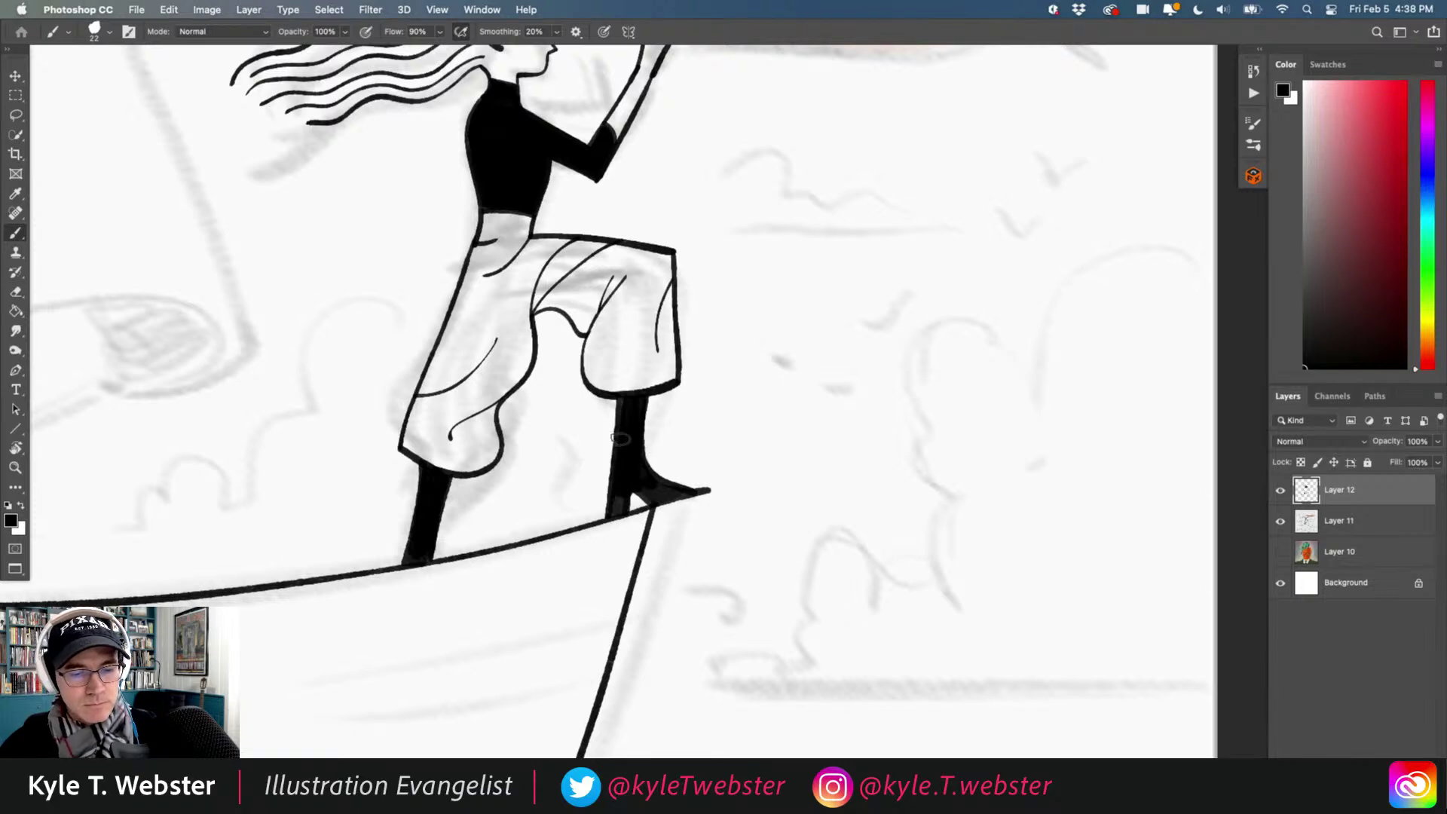
drag(527, 487, 450, 505)
drag(412, 561, 521, 544)
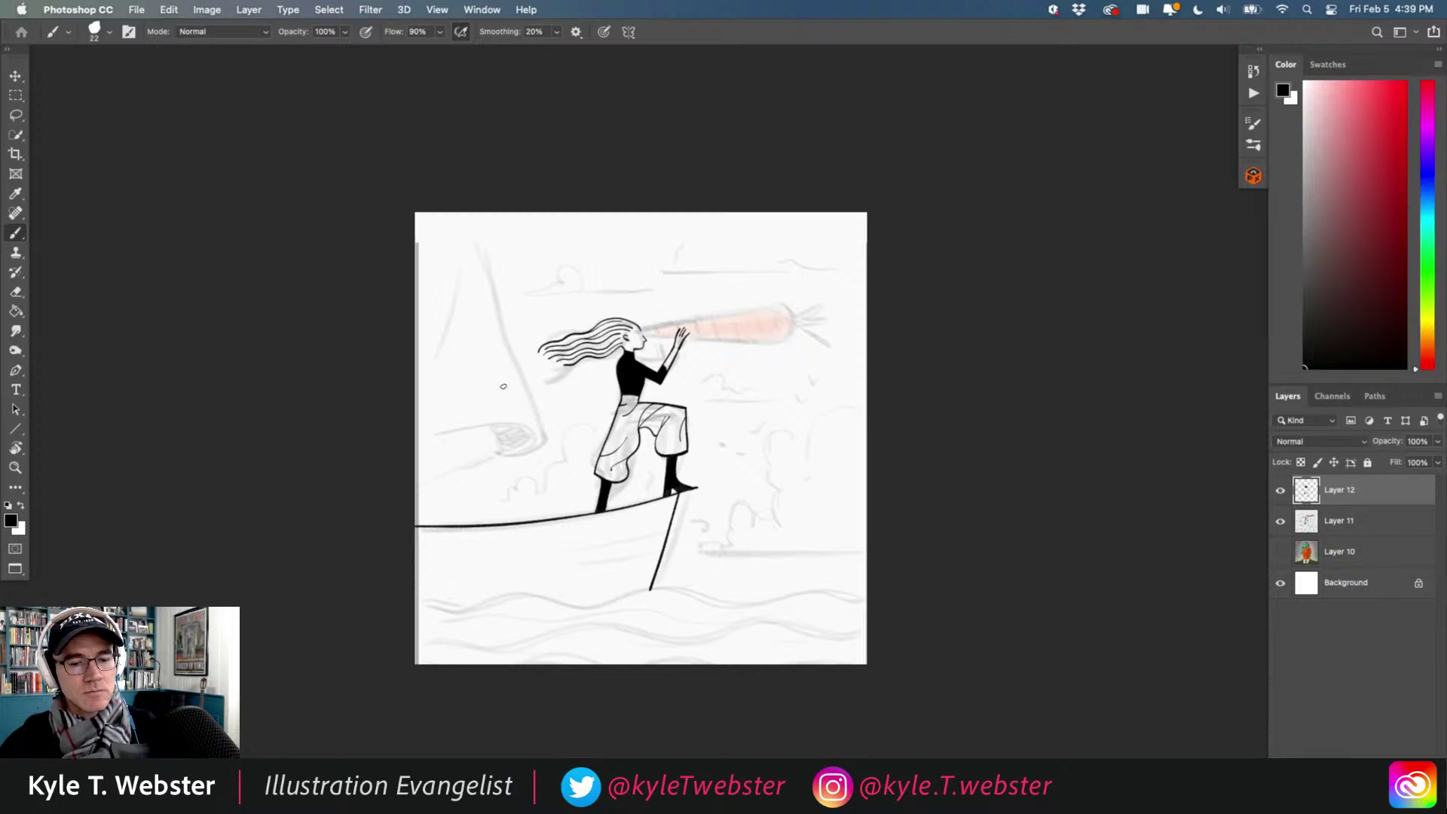
Outline the woman's second arm with the sleeve running forward from the collar and the forearm rising before her face.
click(609, 379)
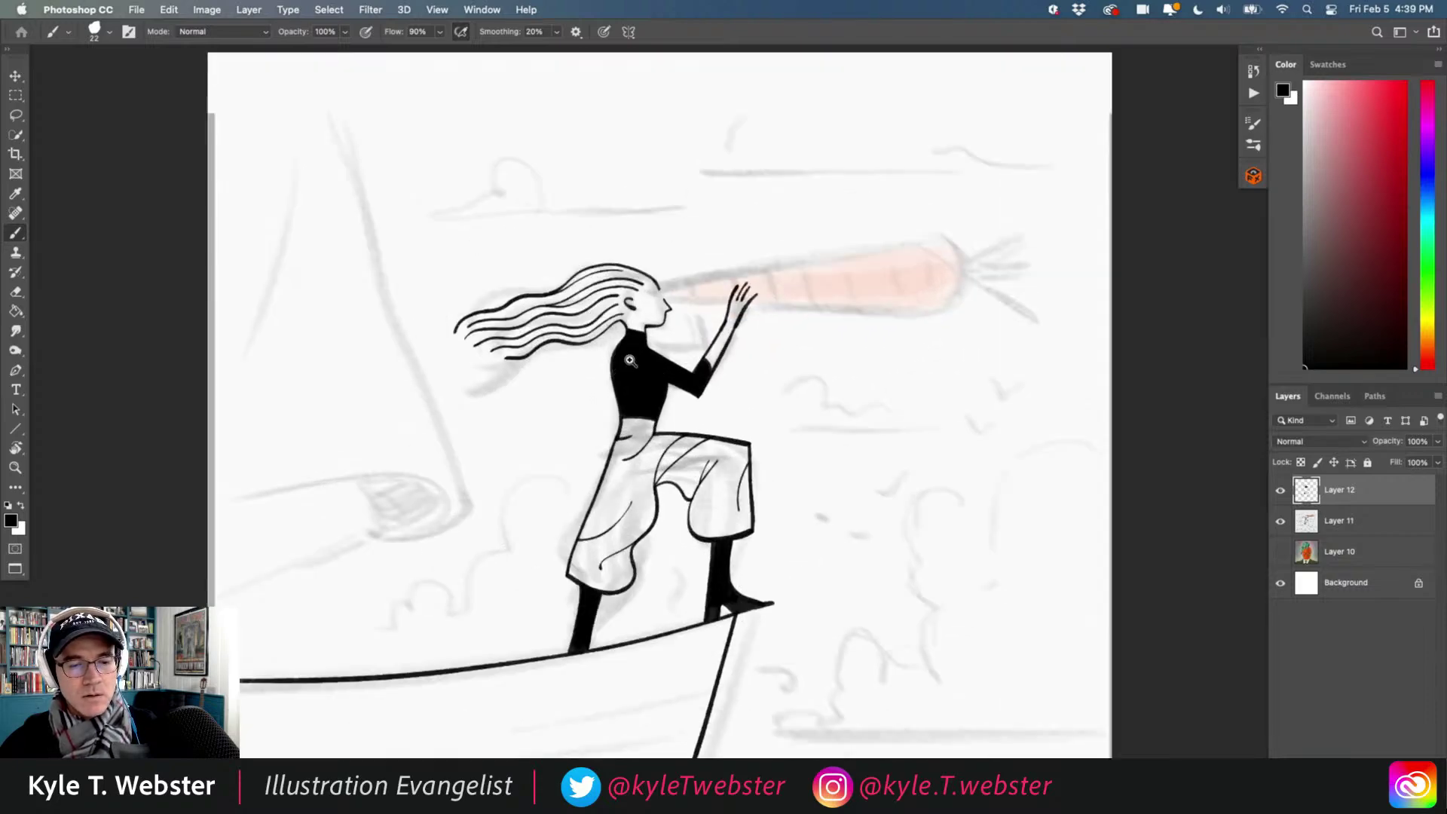
click(630, 361)
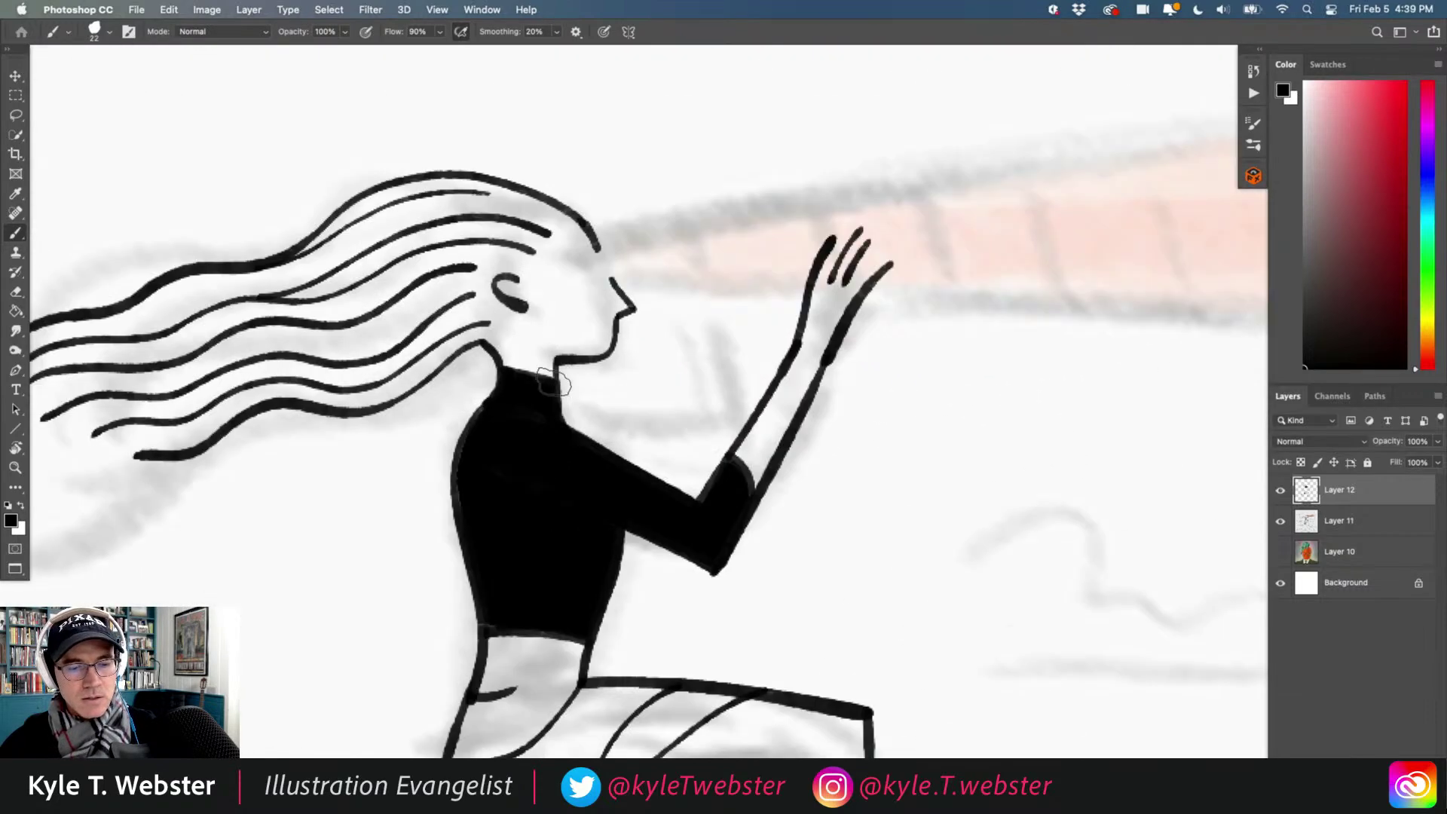
drag(546, 411, 701, 413)
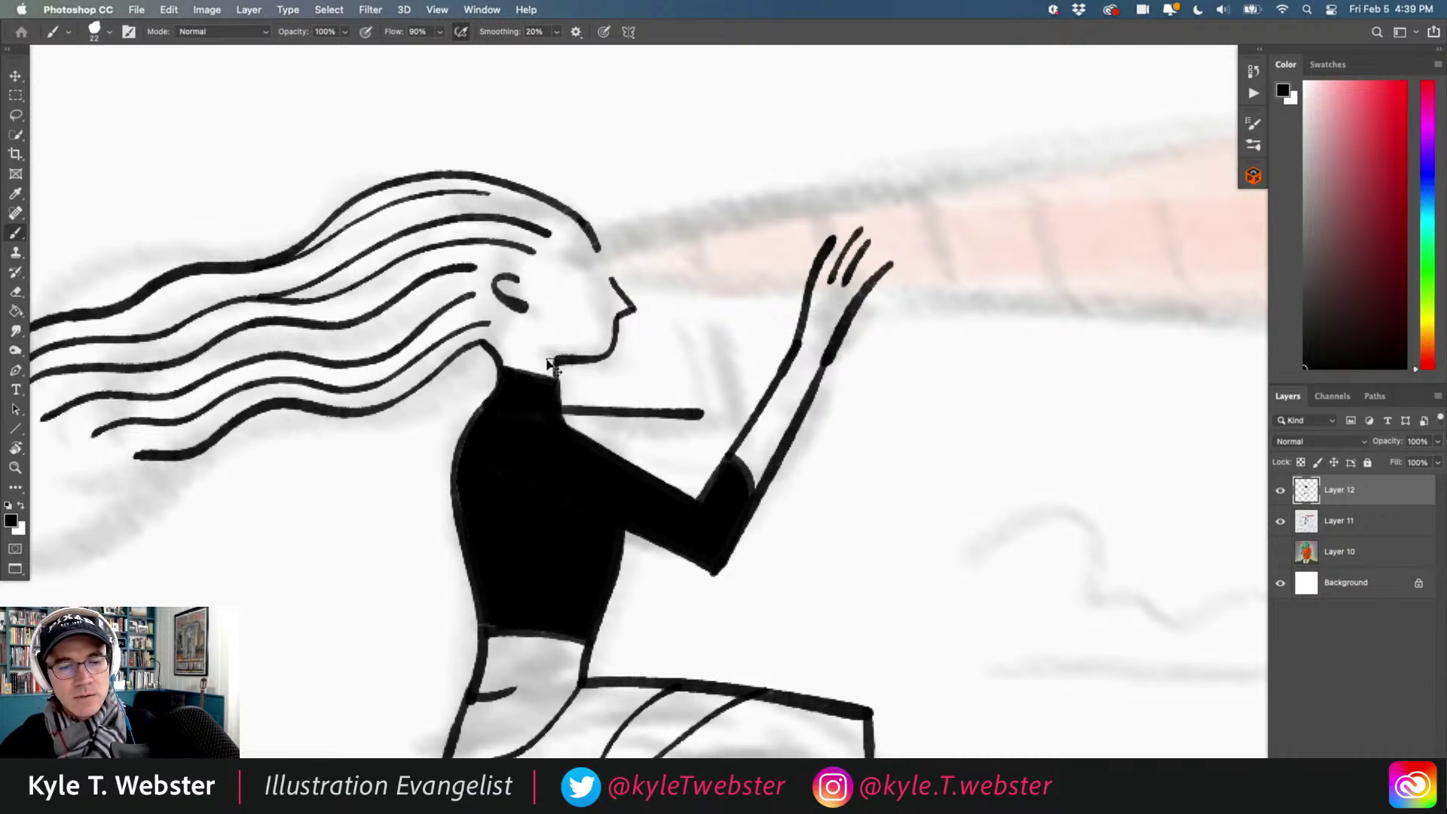
key(ctrl+z)
mouse_move(561, 414)
mouse_down()
mouse_move(708, 422)
mouse_move(687, 305)
mouse_move(750, 443)
mouse_up()
key(ctrl+z)
drag(716, 299, 735, 373)
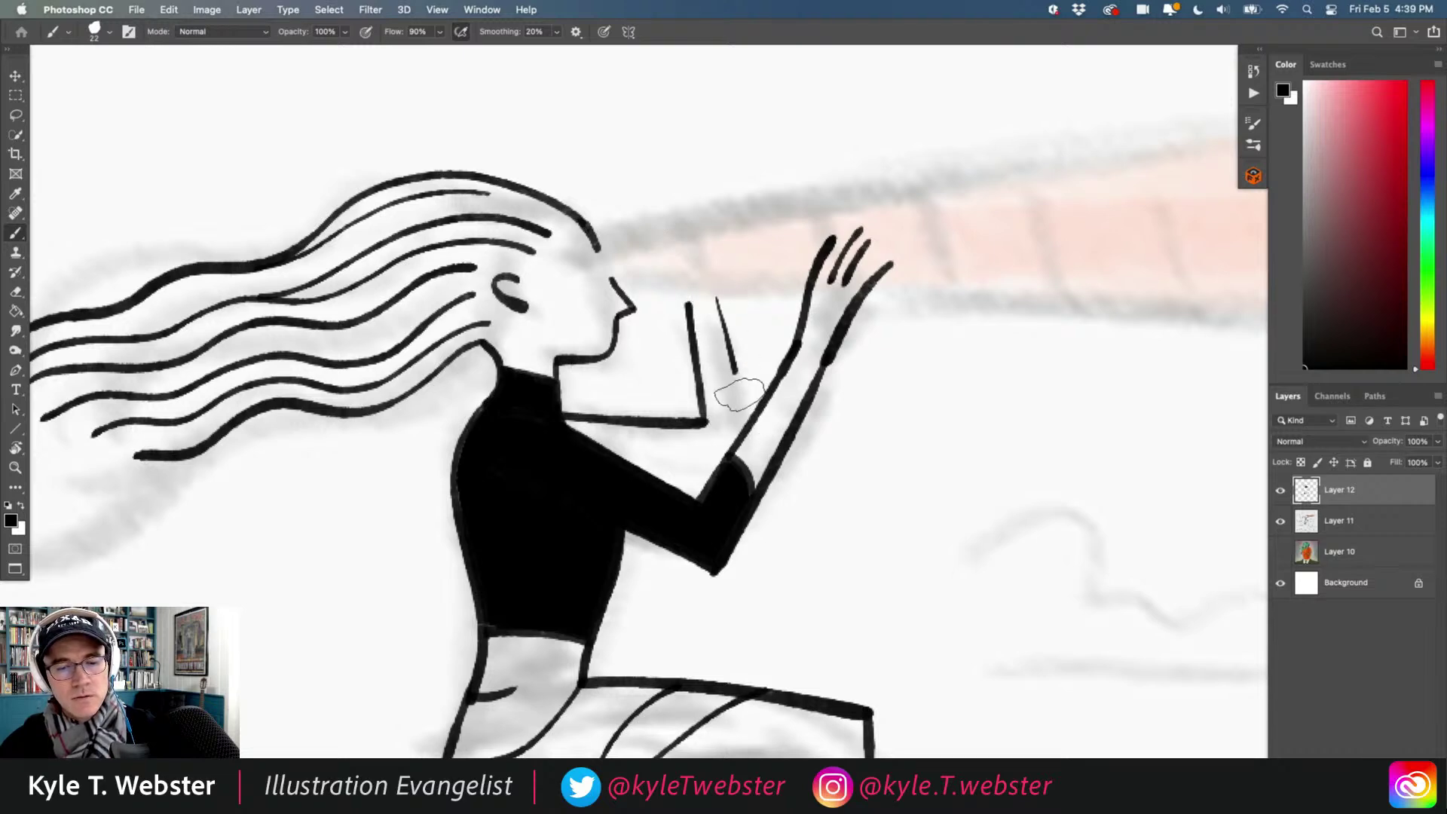
key(ctrl+z)
drag(716, 299, 744, 419)
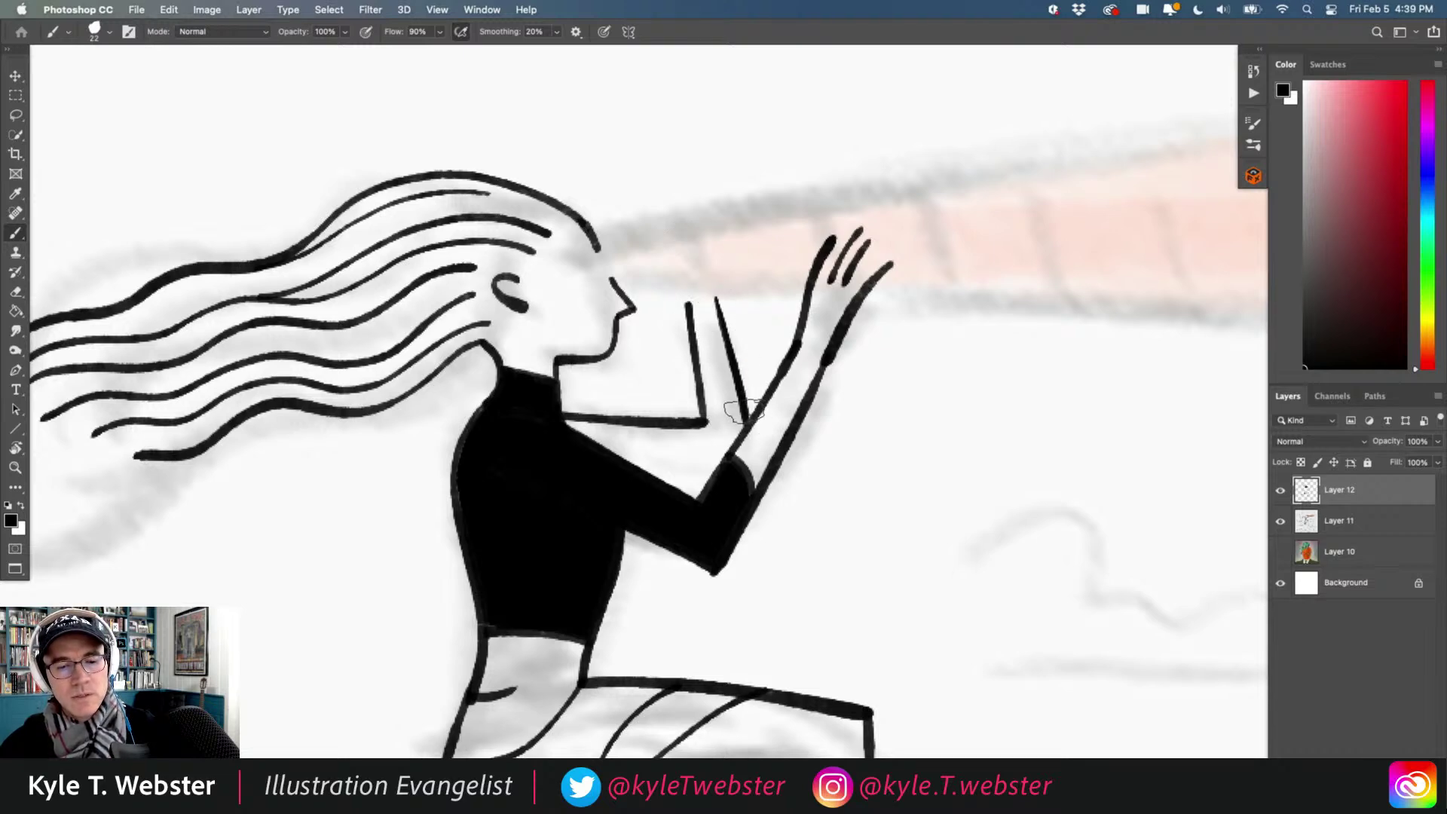
drag(717, 473, 645, 472)
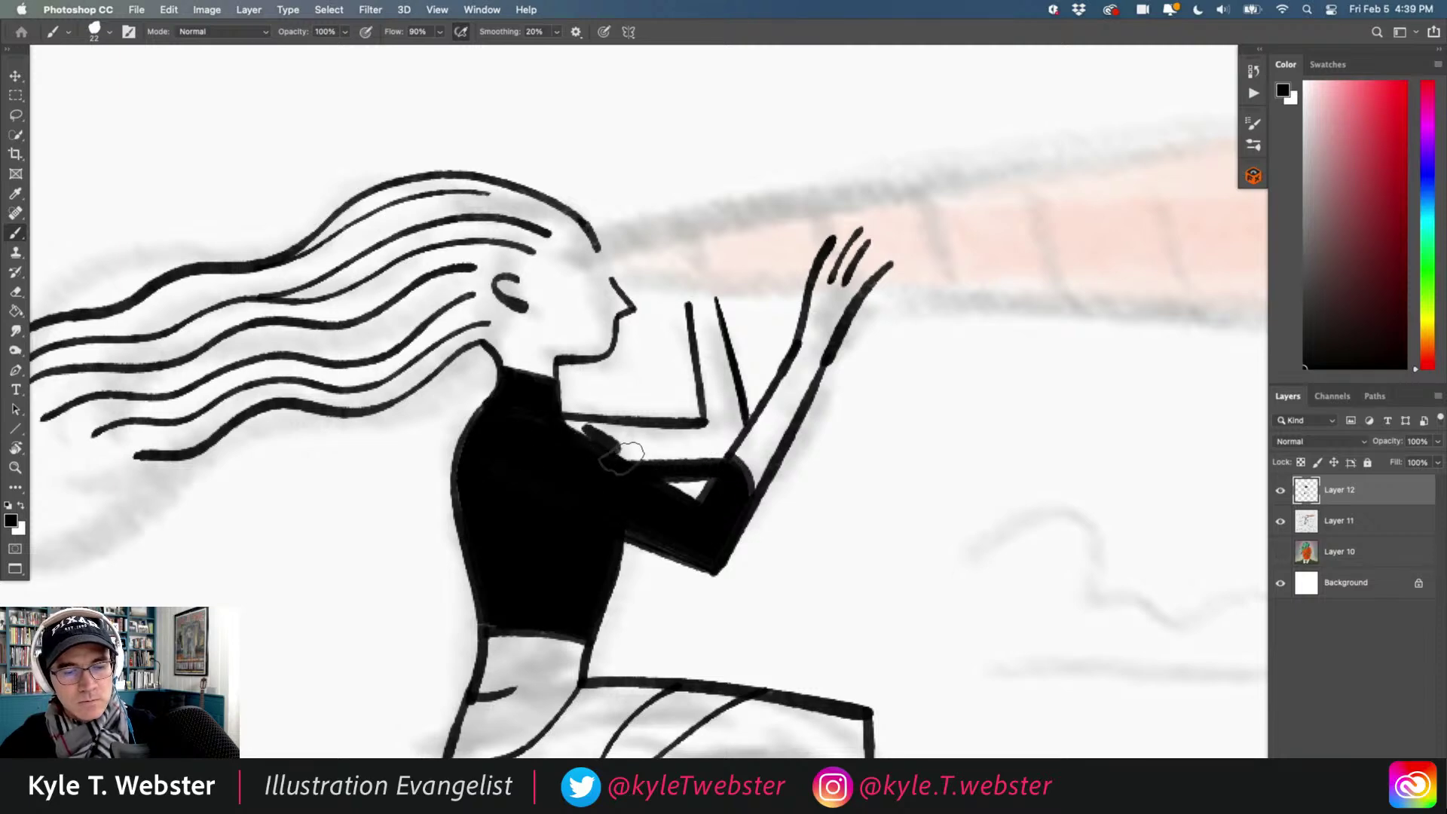
Set the brush flow to 100% and brush the second arm's sleeve solid black up to a cuff line across the forearm.
mouse_move(622, 454)
mouse_down()
mouse_move(581, 428)
mouse_move(647, 445)
mouse_move(620, 441)
mouse_move(607, 368)
mouse_move(598, 443)
mouse_move(671, 448)
mouse_move(609, 453)
mouse_move(666, 432)
mouse_move(583, 425)
mouse_up()
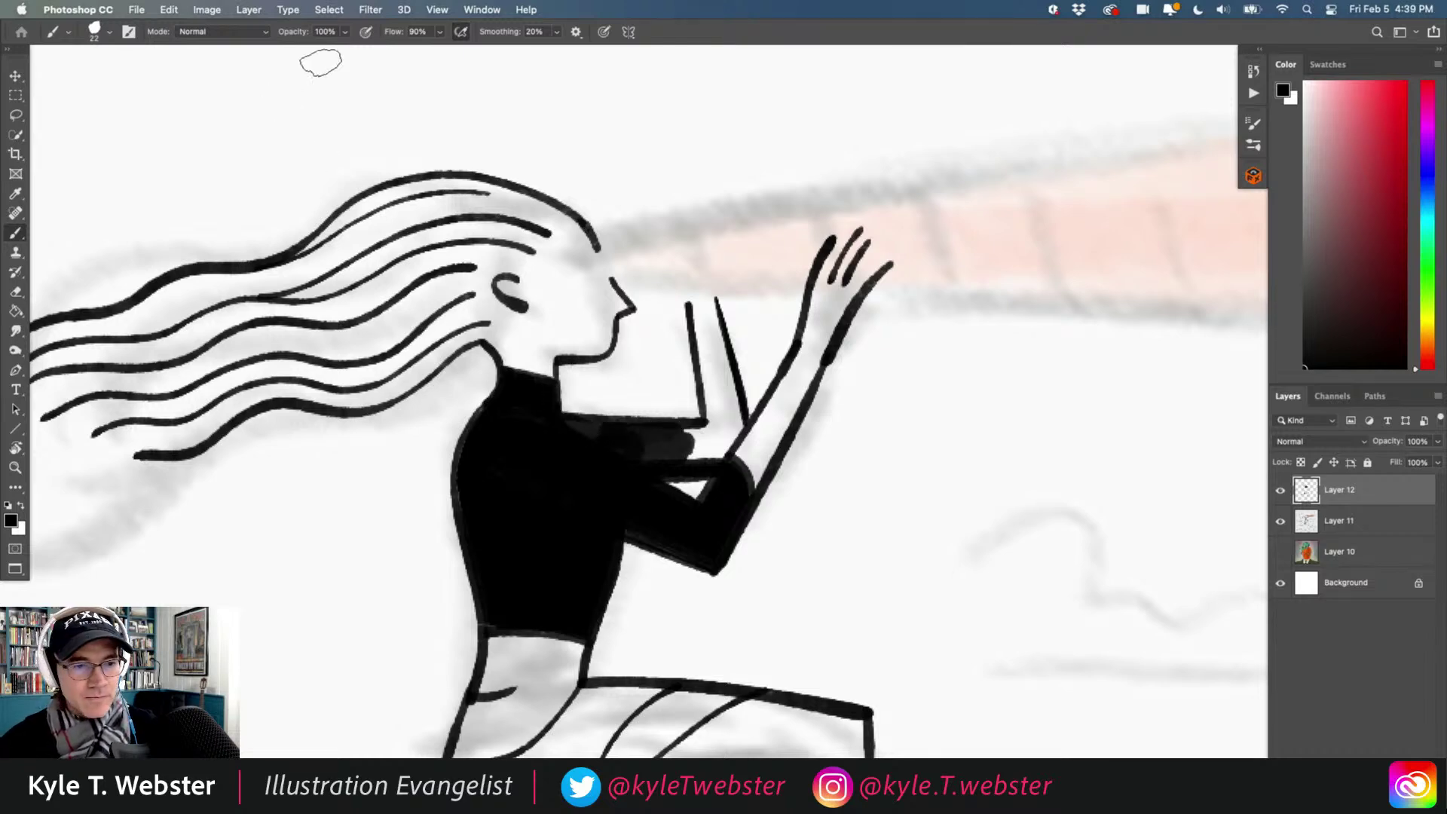
click(417, 31)
text(100)
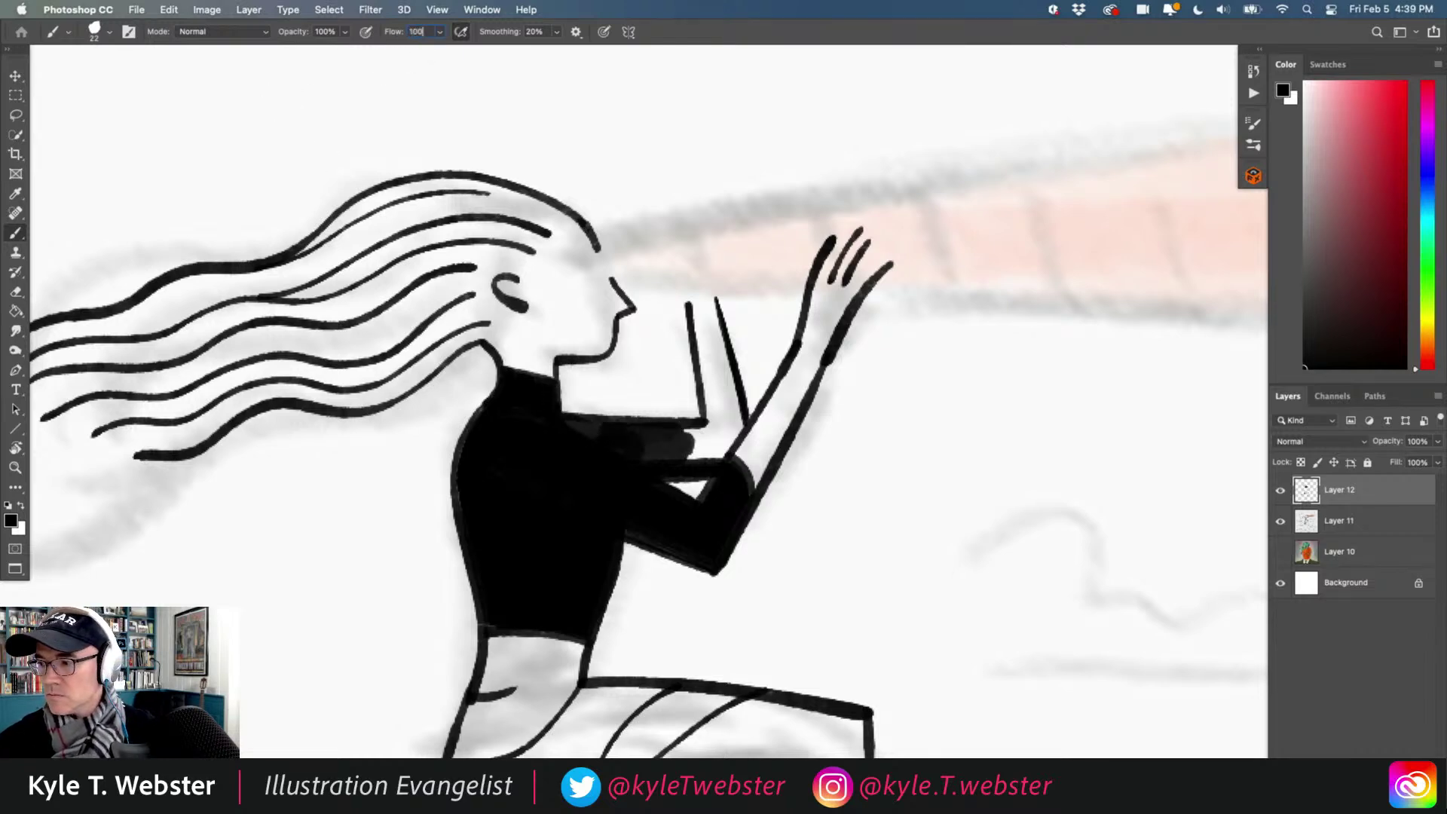
mouse_move(679, 434)
mouse_down()
mouse_move(561, 446)
mouse_move(643, 451)
mouse_move(515, 408)
mouse_move(685, 435)
mouse_move(617, 481)
mouse_move(706, 440)
mouse_move(719, 417)
mouse_move(719, 456)
mouse_move(740, 428)
mouse_move(706, 450)
mouse_move(744, 428)
mouse_move(712, 370)
mouse_move(716, 421)
mouse_move(724, 368)
mouse_move(734, 413)
mouse_up()
key(super+z)
key(super+z)
key(super+z)
key(super+z)
key(super+z)
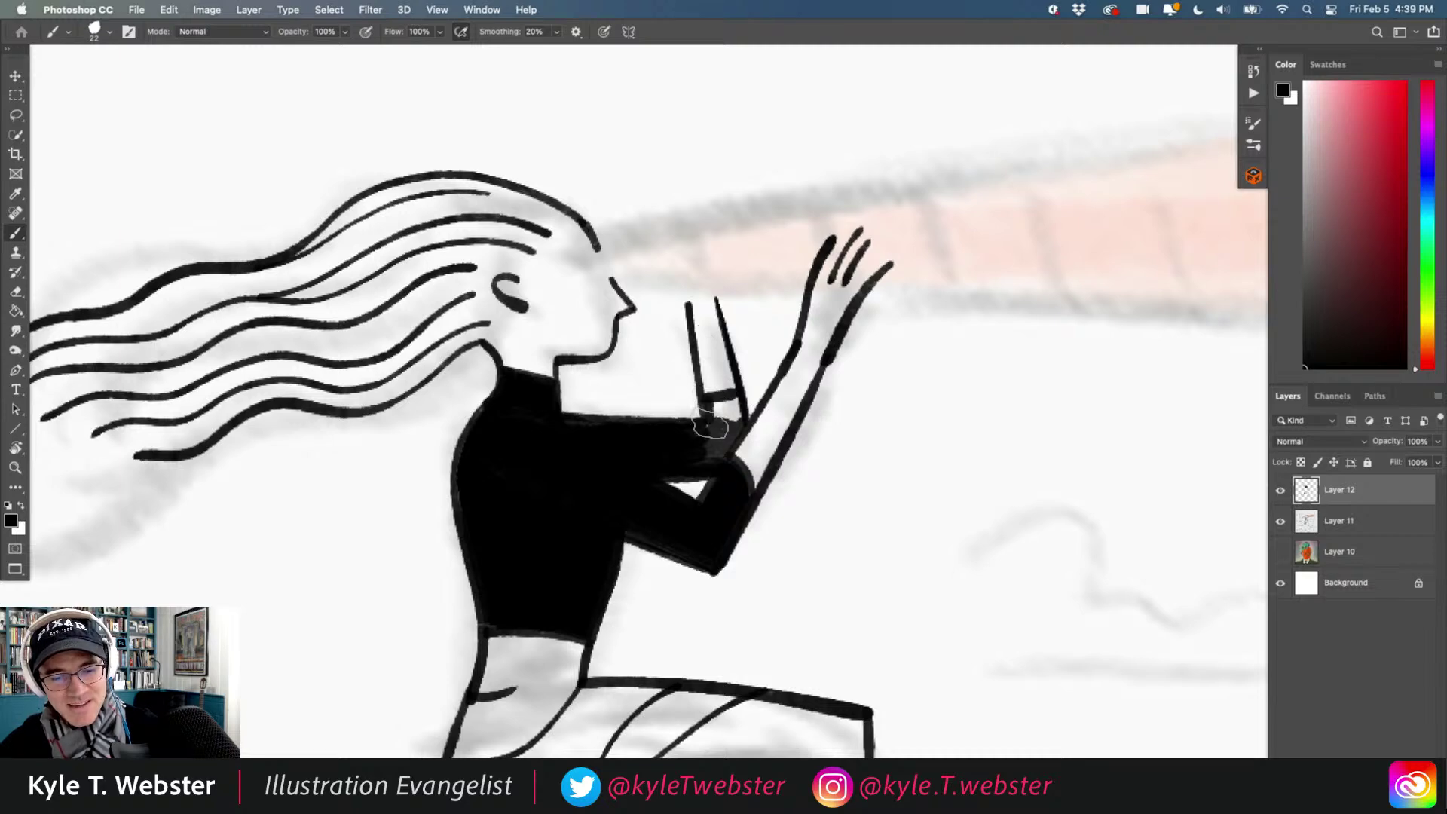
drag(725, 405, 732, 397)
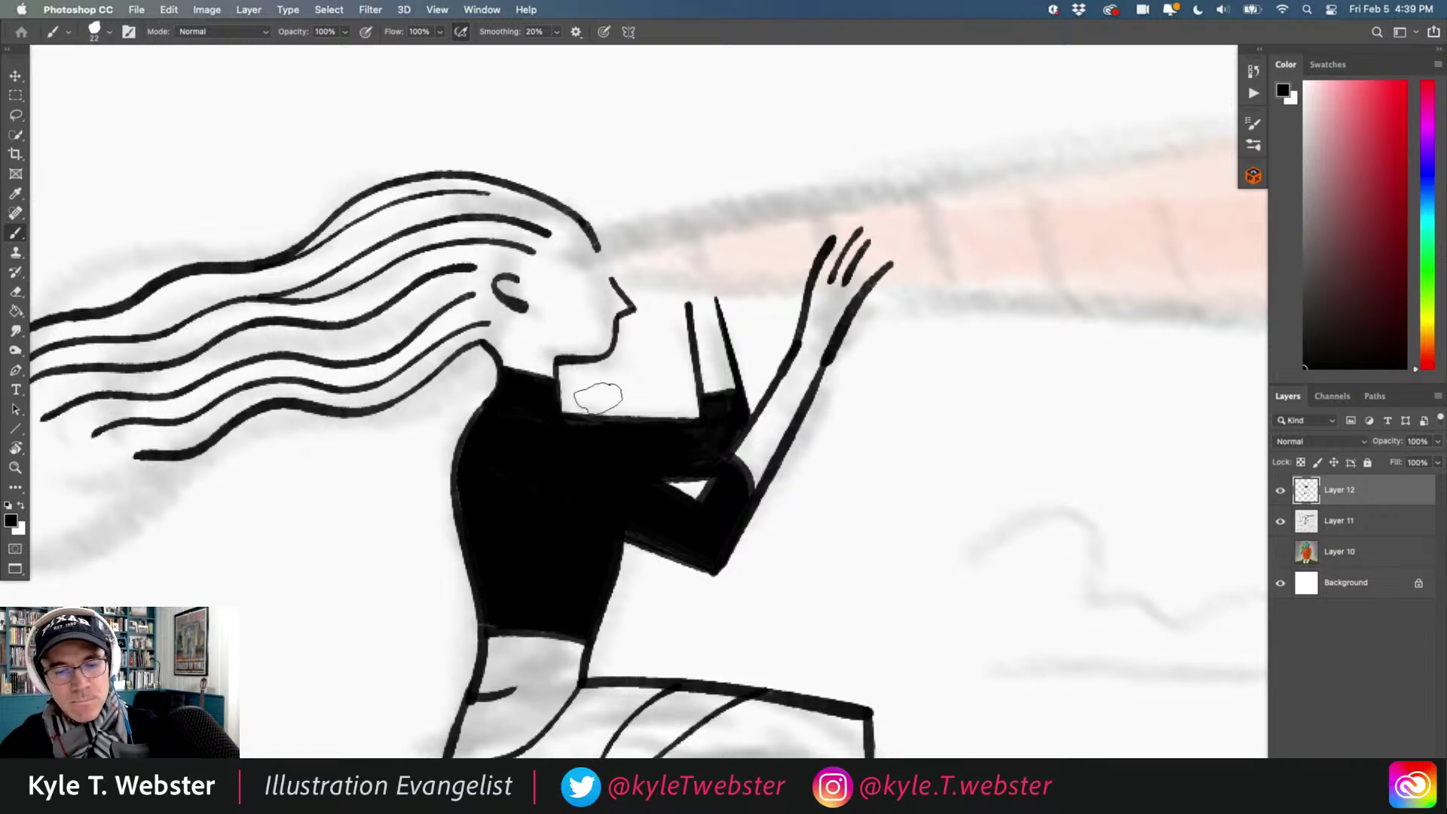
Ink the woman's face with a short closed eye, a forehead line joined to the nose, and a small mouth stroke.
key(super+minus)
key(super+minus)
key(super+minus)
key(super+minus)
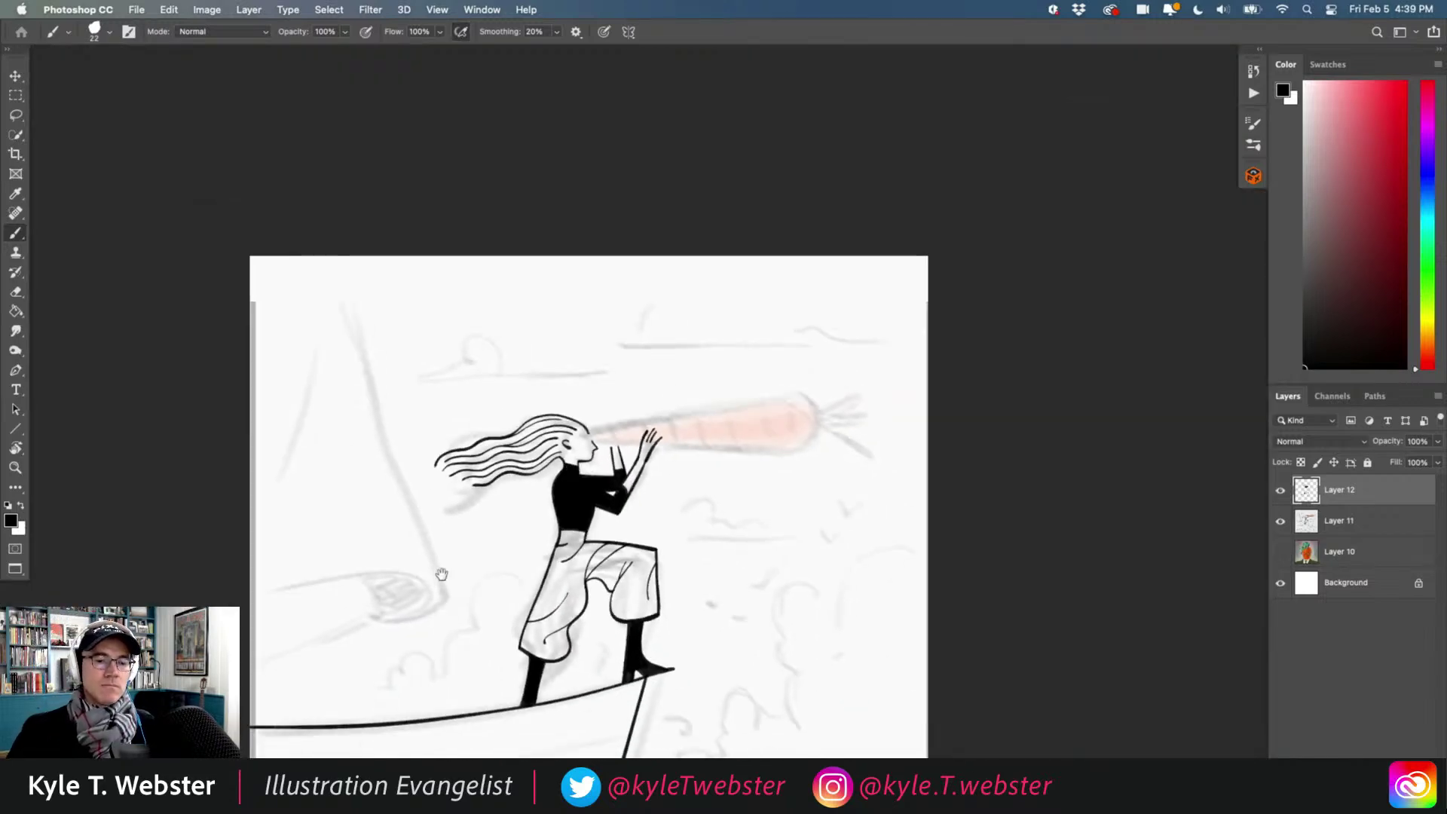
drag(442, 574, 506, 458)
key(super+plus)
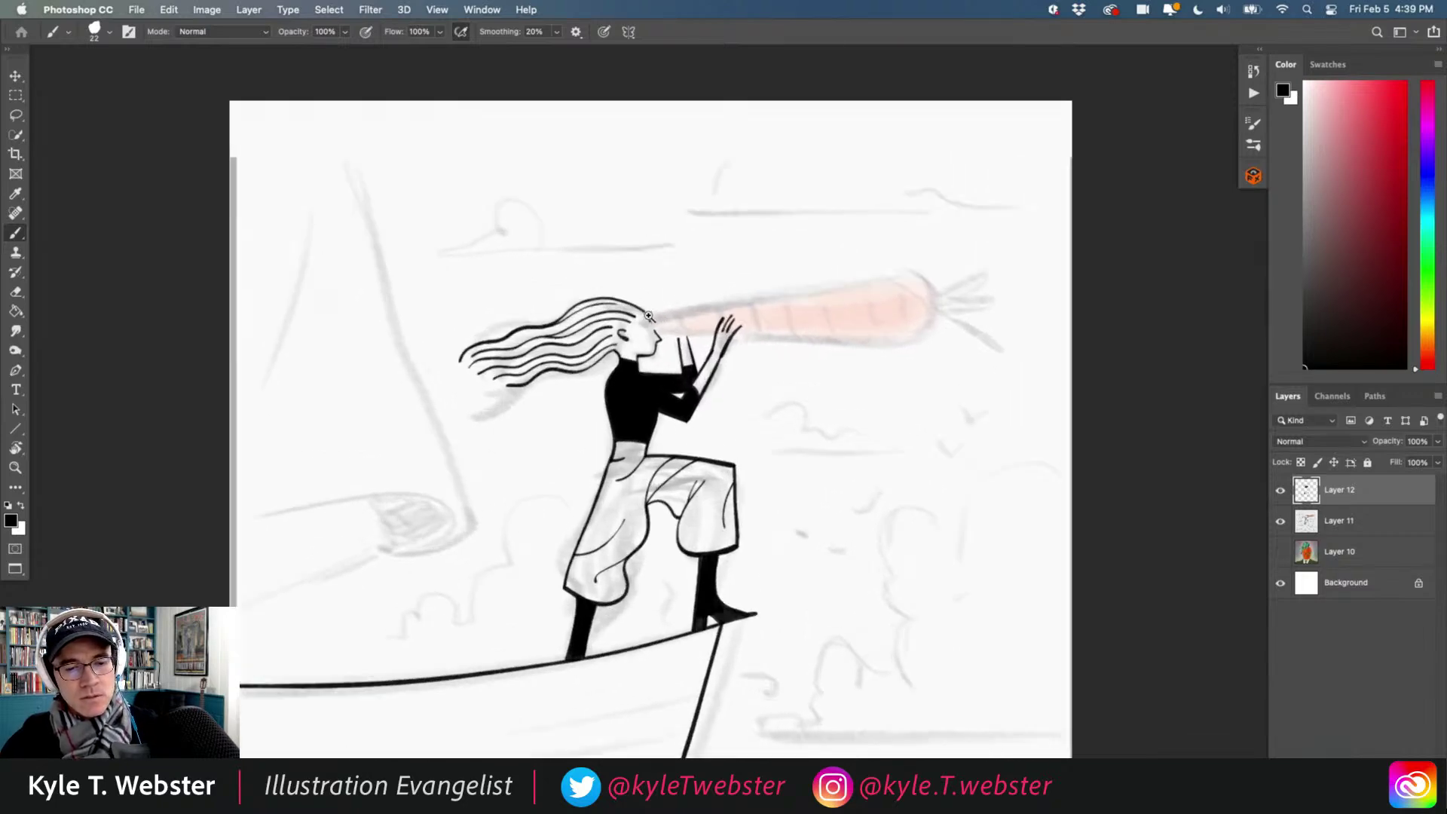
super+click(648, 315)
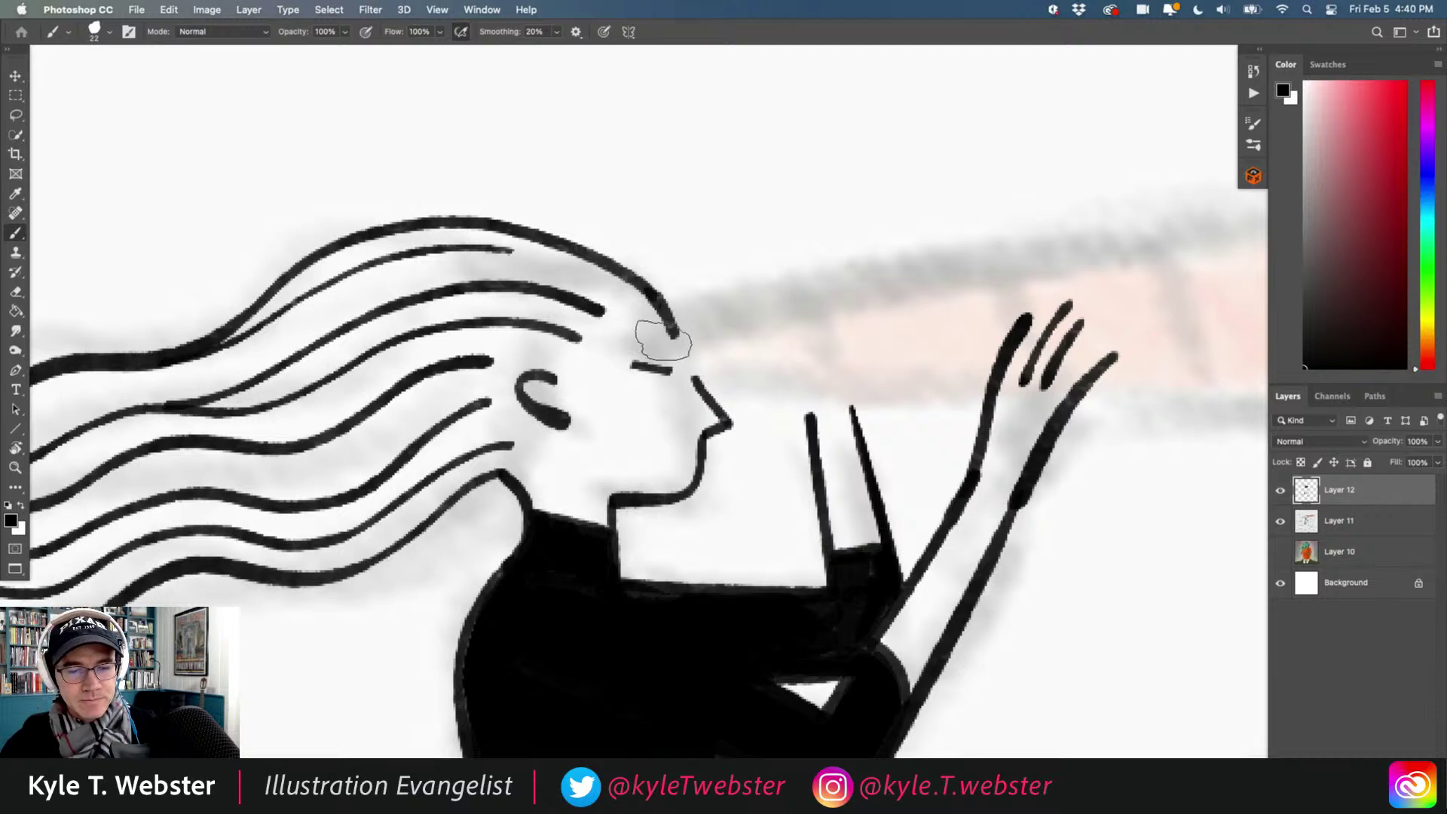
alt+click(598, 434)
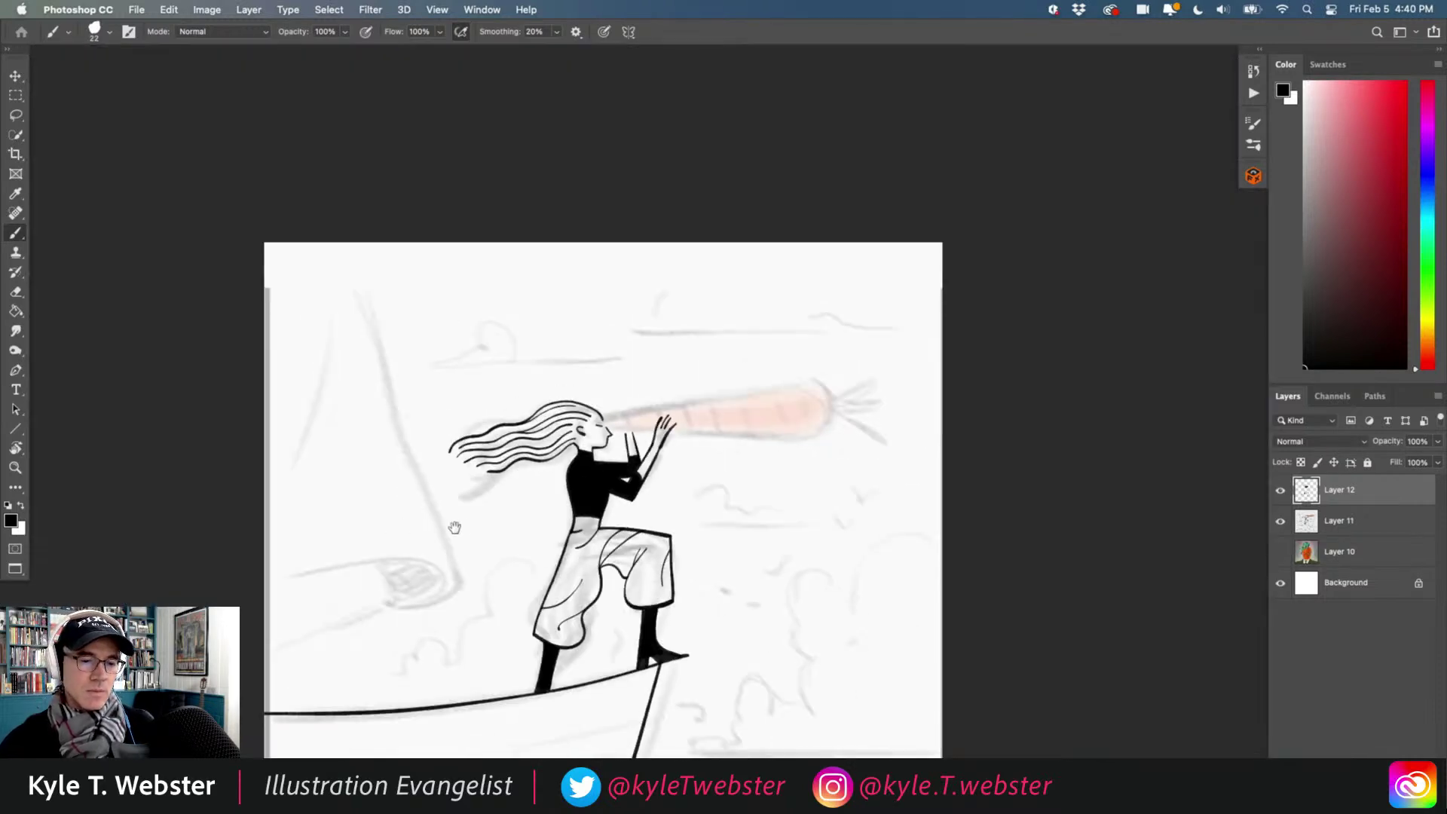
click(602, 419)
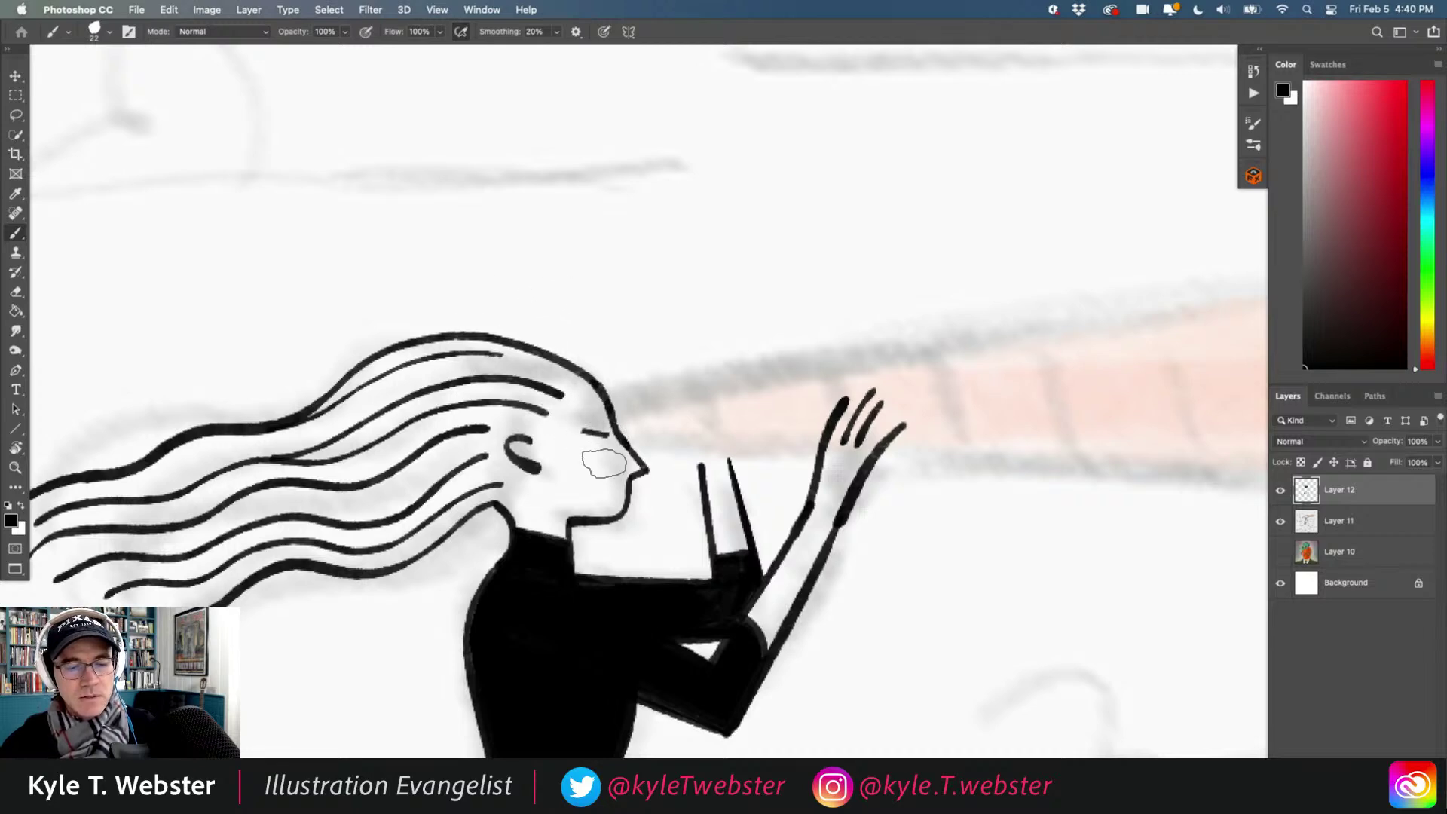
drag(609, 482, 626, 492)
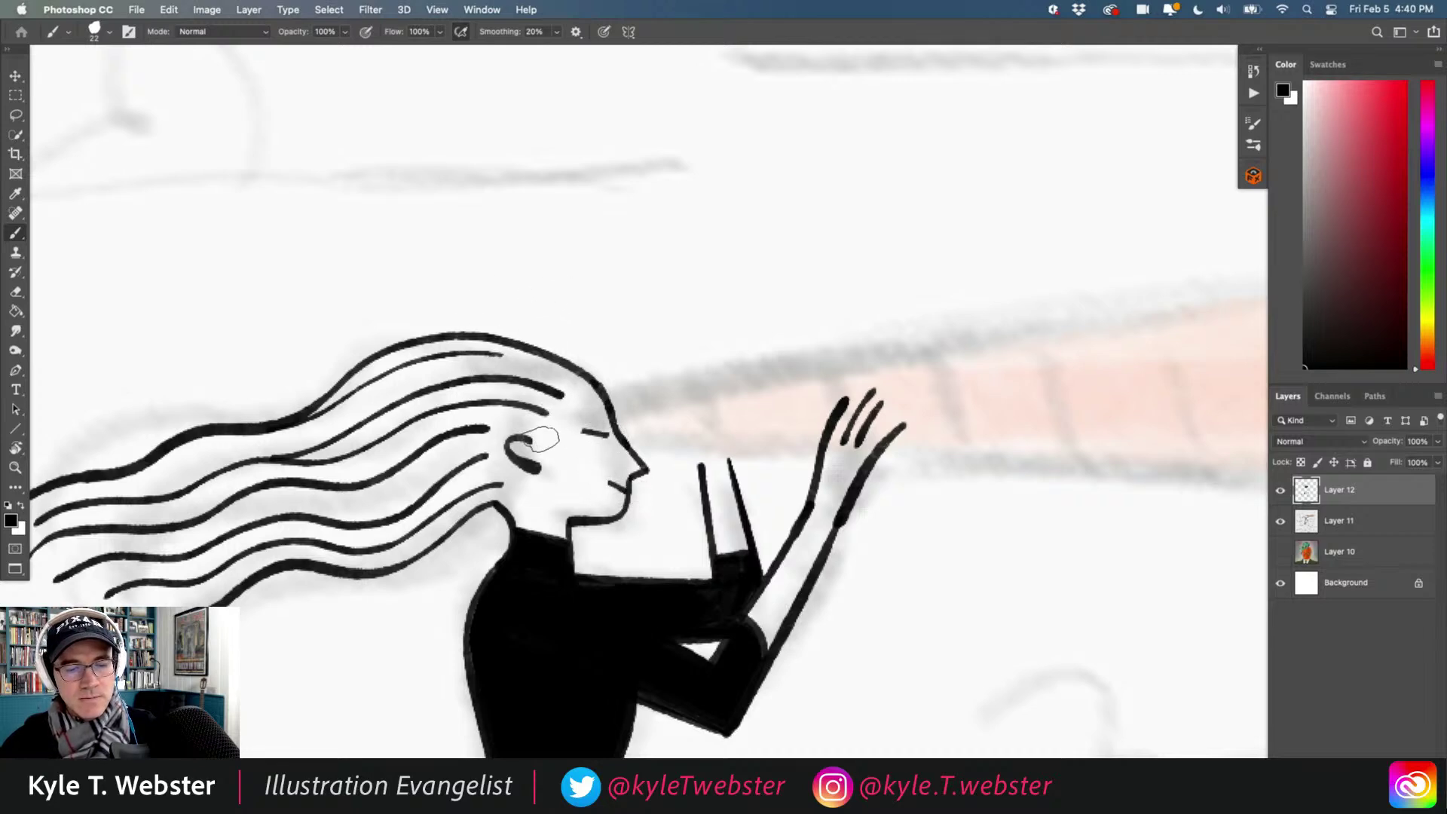
alt+click(531, 525)
Ink the sail's curved outer edge from the canvas top to its lower corner, and its bottom edge to the canvas's left side.
drag(459, 635, 579, 454)
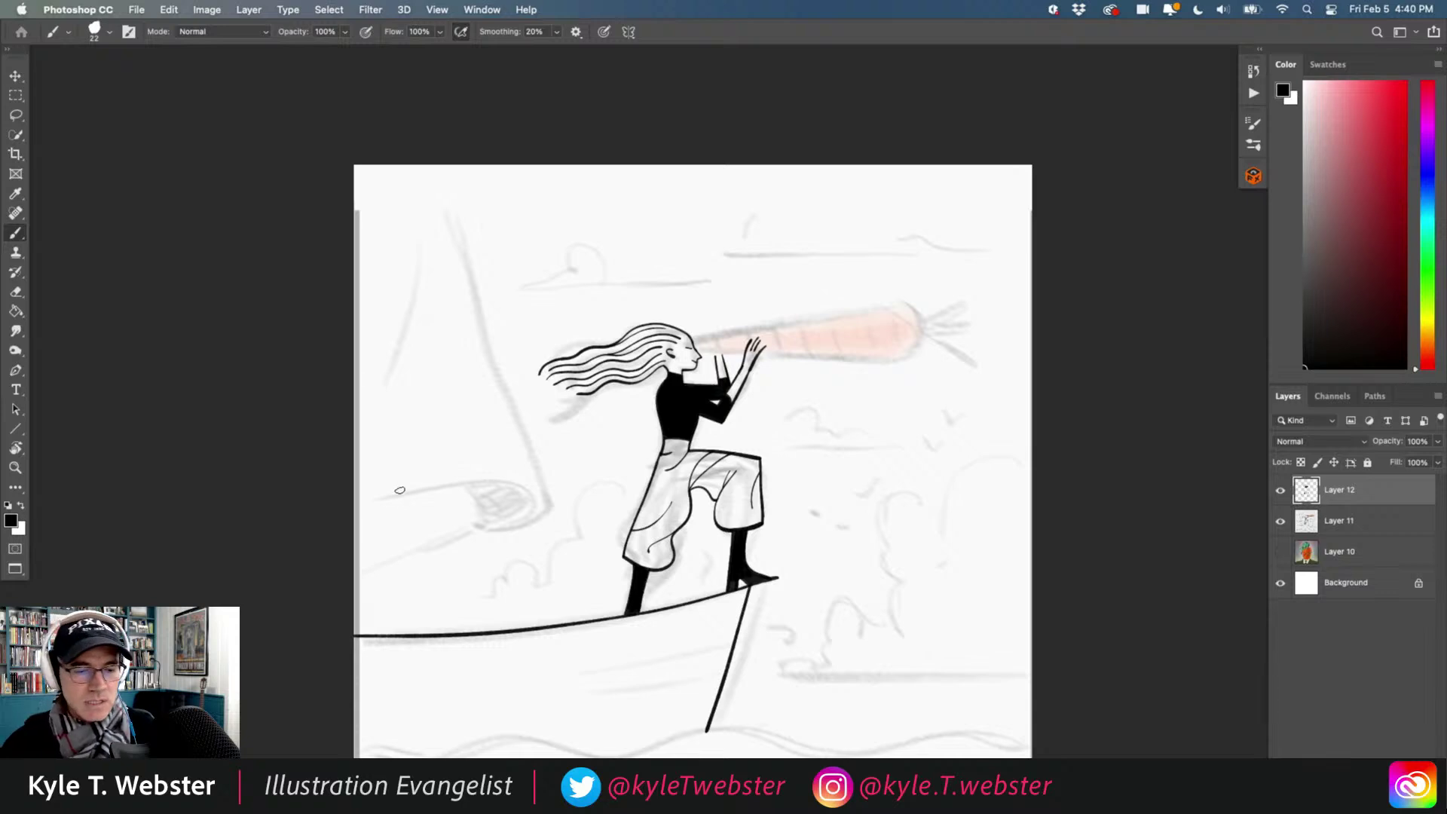
drag(470, 500, 537, 369)
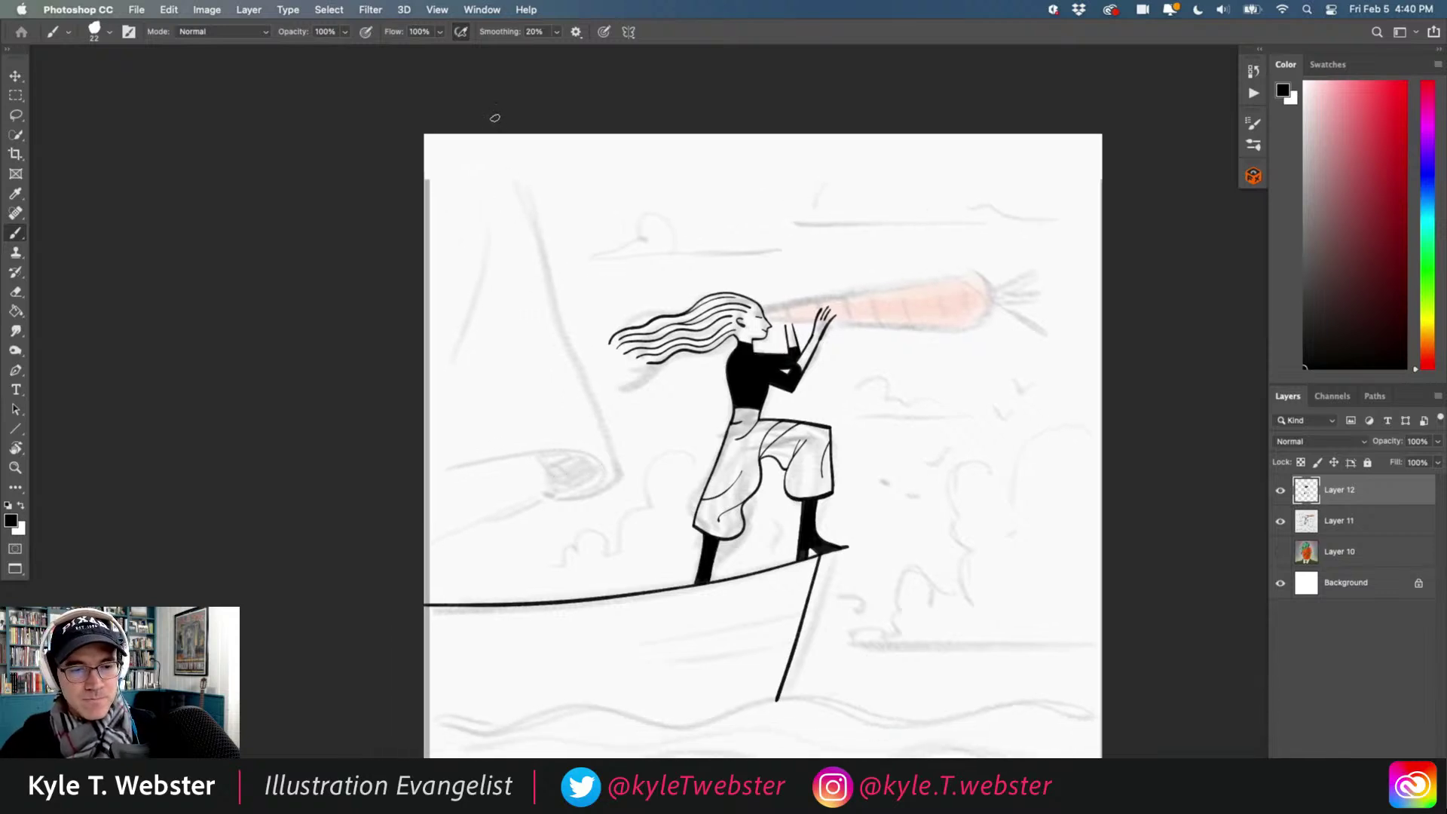
mouse_move(493, 118)
mouse_down()
mouse_move(566, 333)
mouse_move(658, 461)
mouse_move(505, 499)
mouse_move(403, 450)
mouse_up()
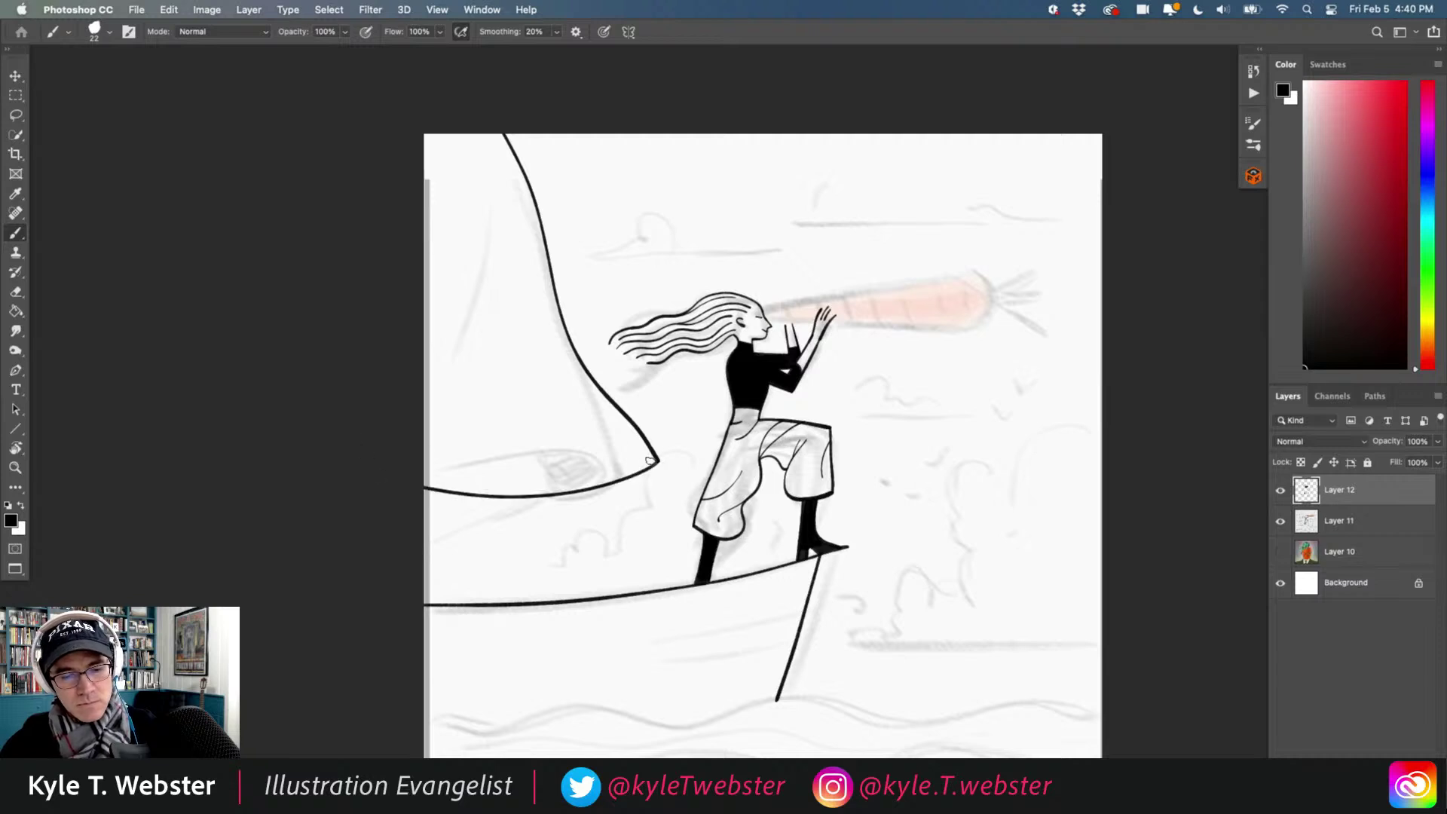
mouse_move(646, 445)
mouse_down()
mouse_move(484, 468)
mouse_move(371, 435)
mouse_up()
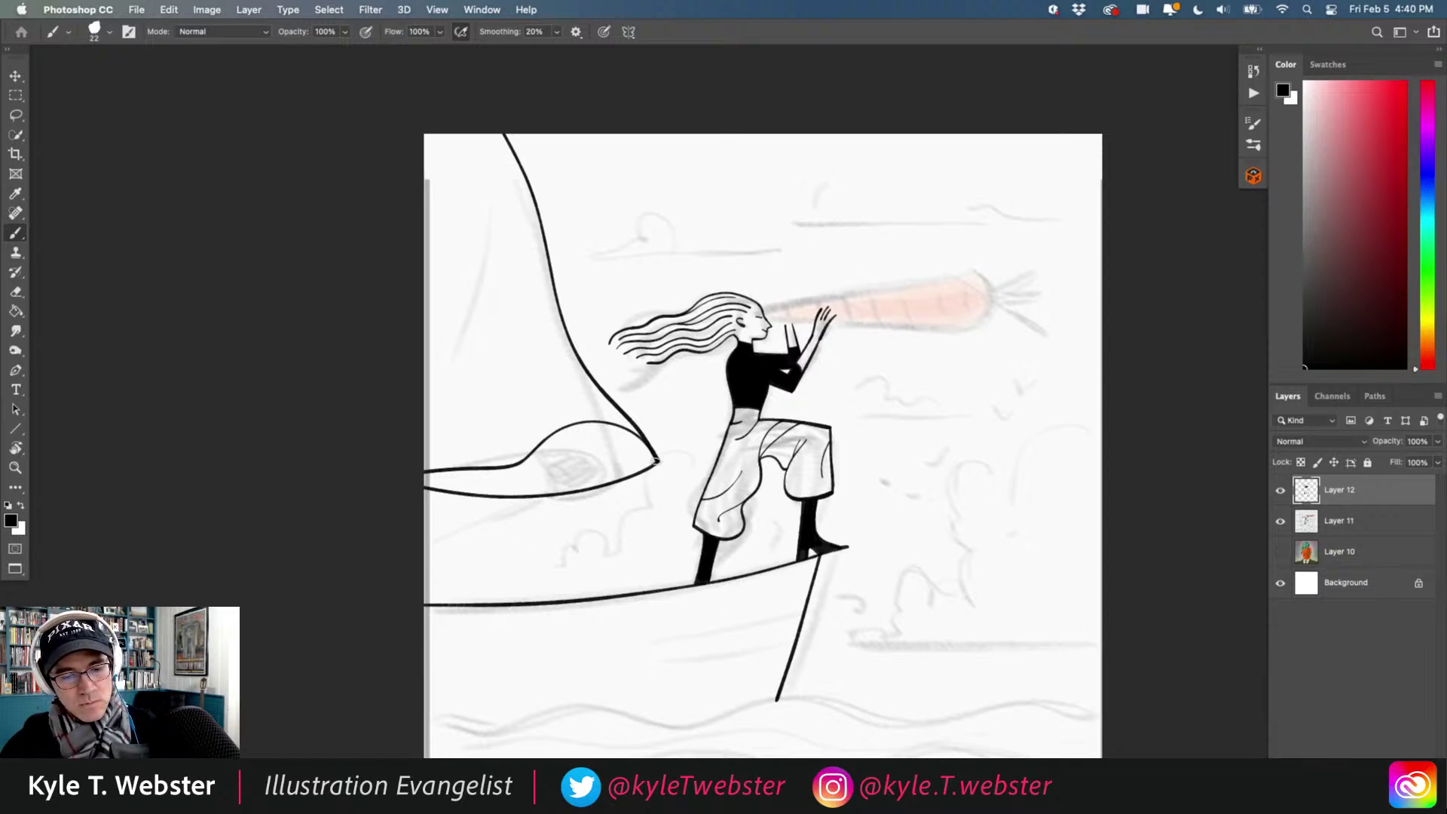
drag(645, 439, 302, 607)
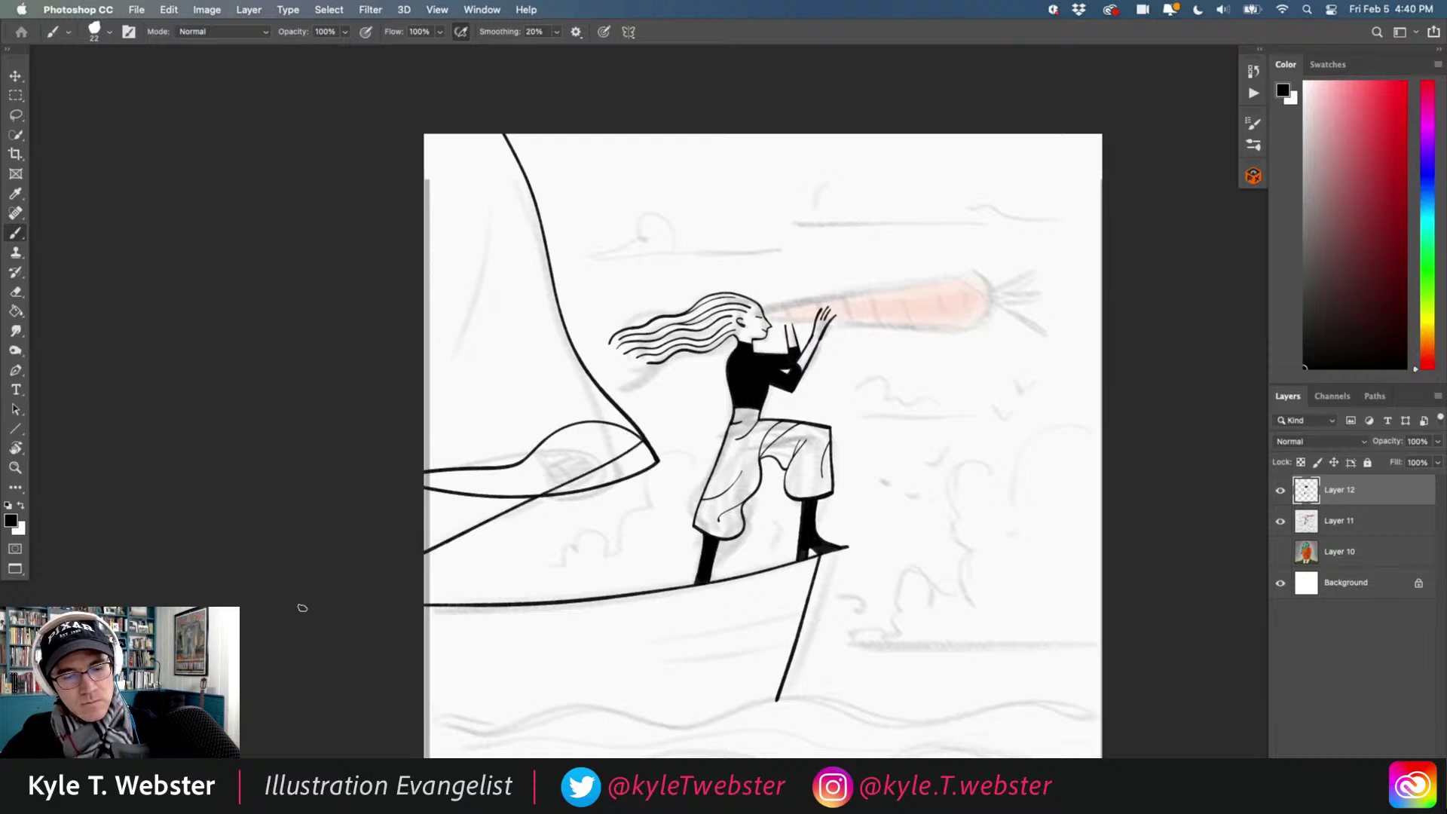
scroll(458, 541, up, 2)
key(super+z)
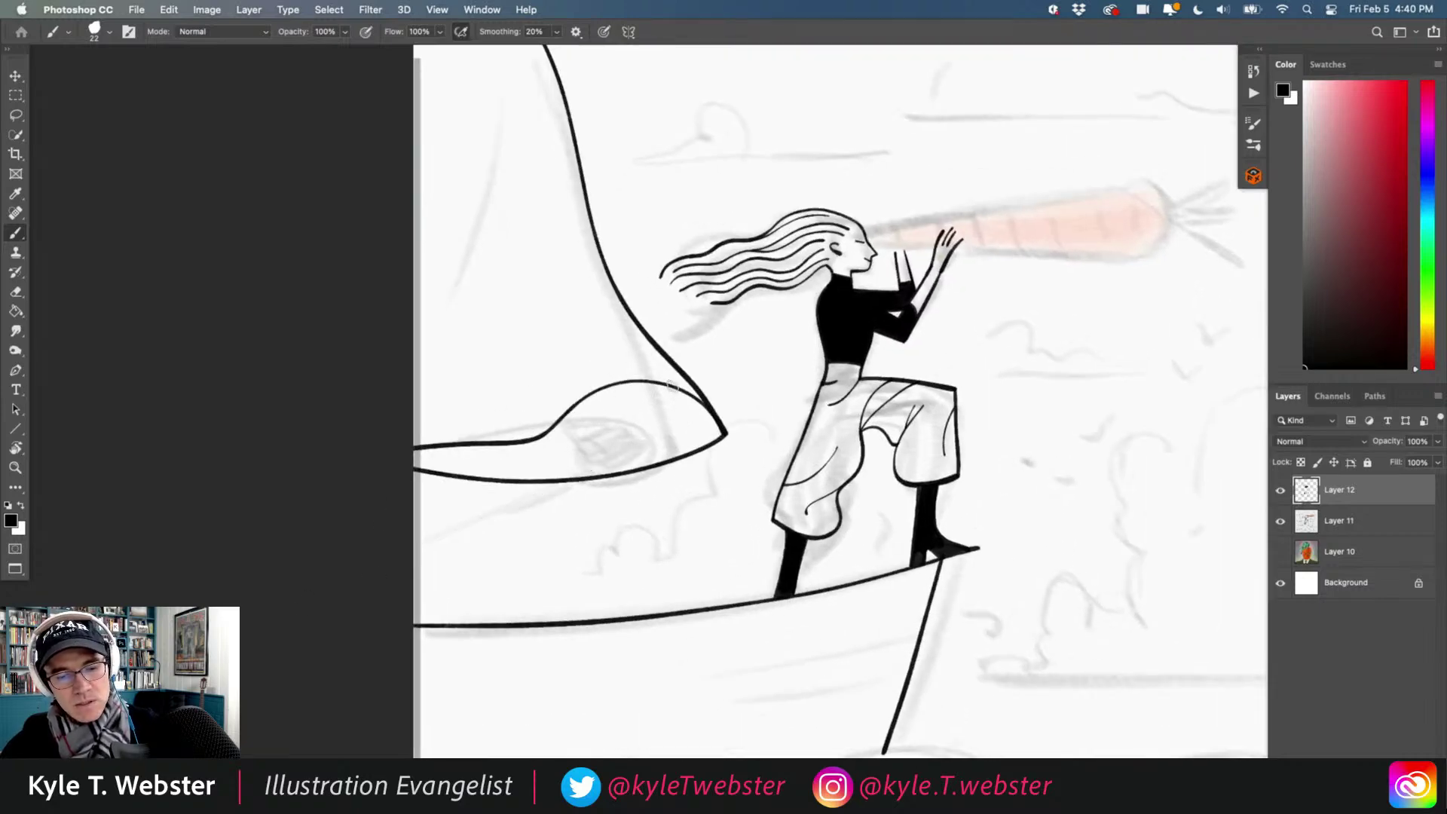
drag(670, 386, 320, 590)
scroll(468, 536, down, 3)
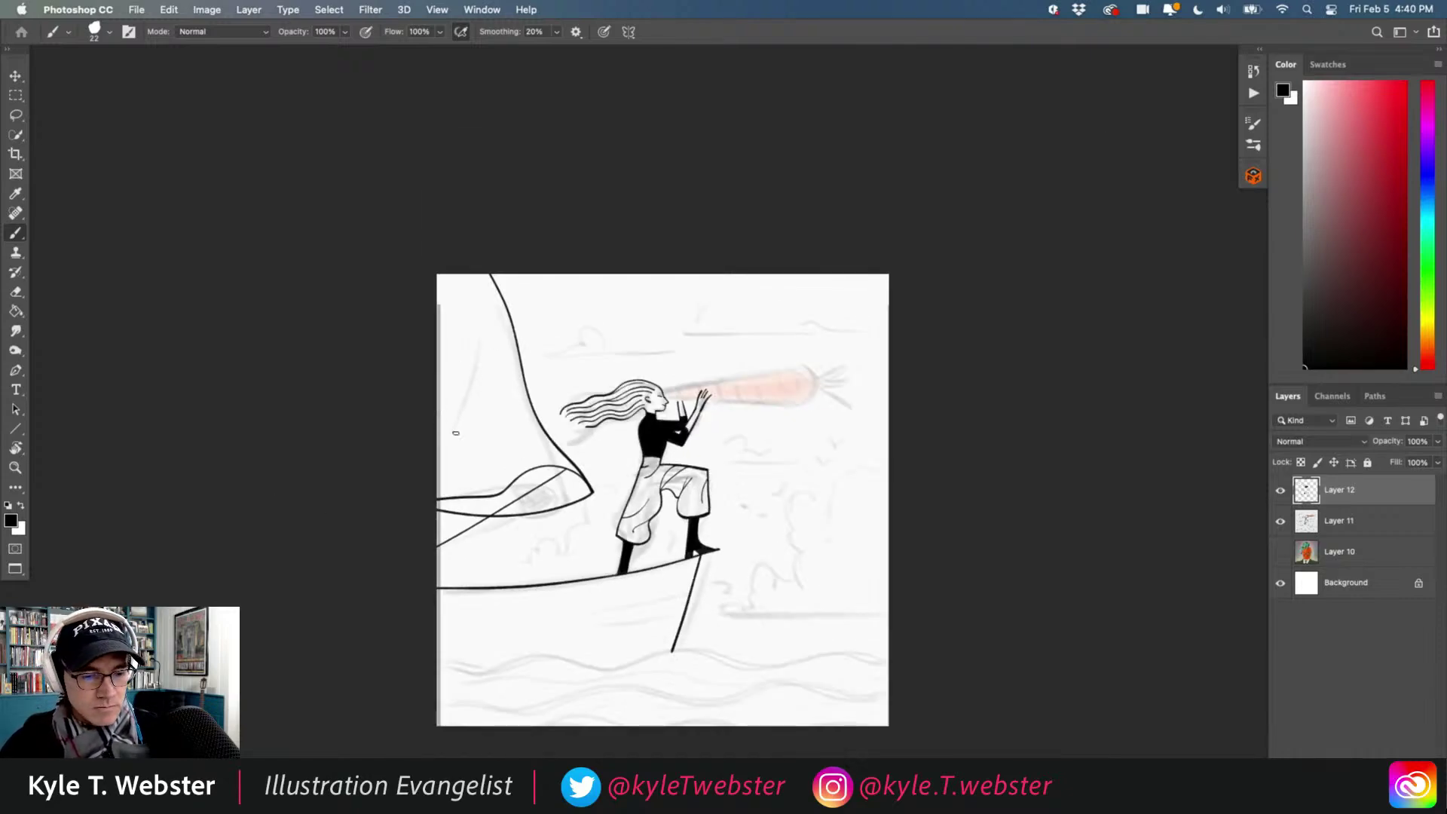
Undo the sail's inked strokes, including the fold curve, the bottom edge and the outer edge.
scroll(463, 487, up, 1)
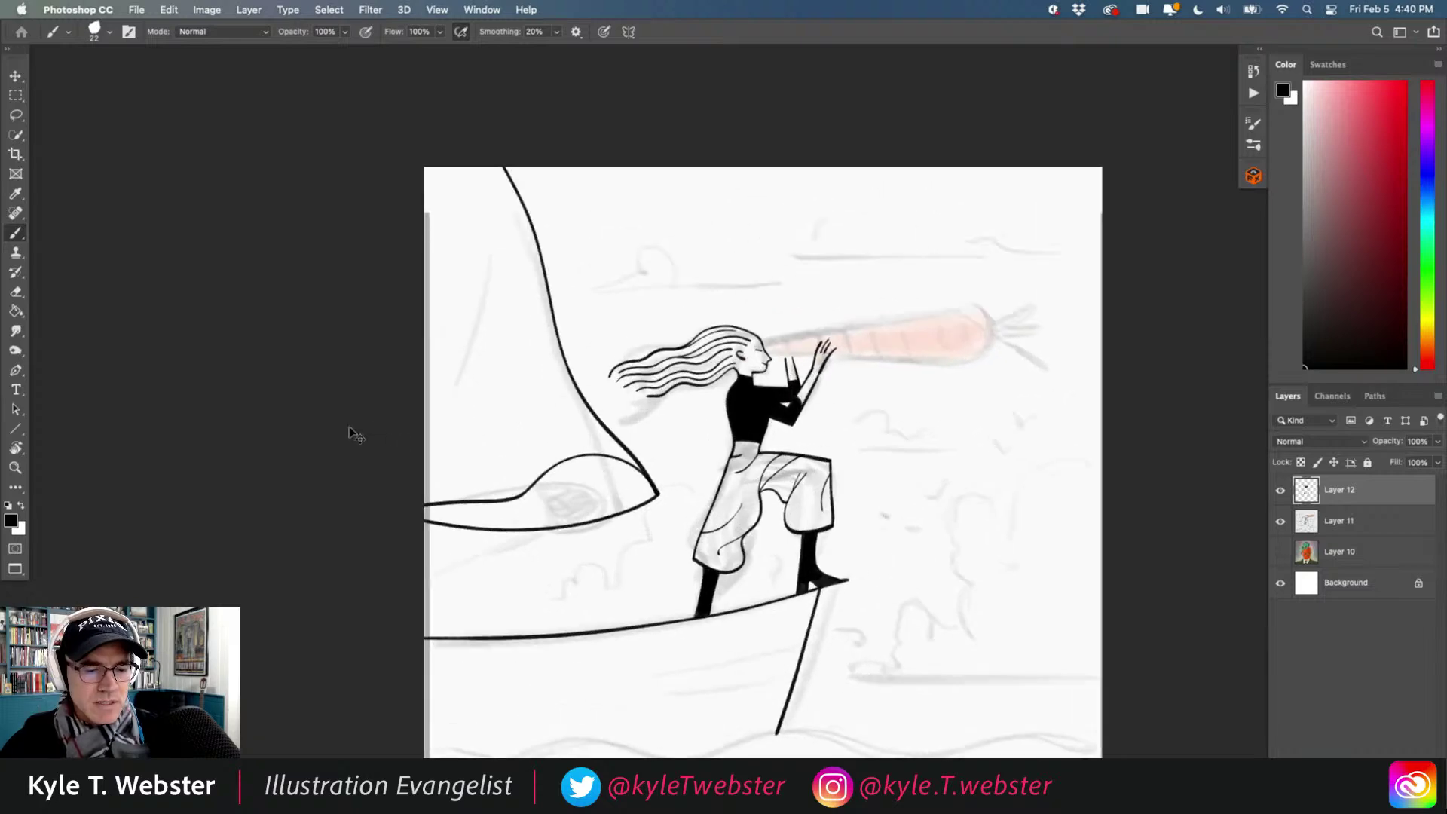
key(super+z)
key(super+z)
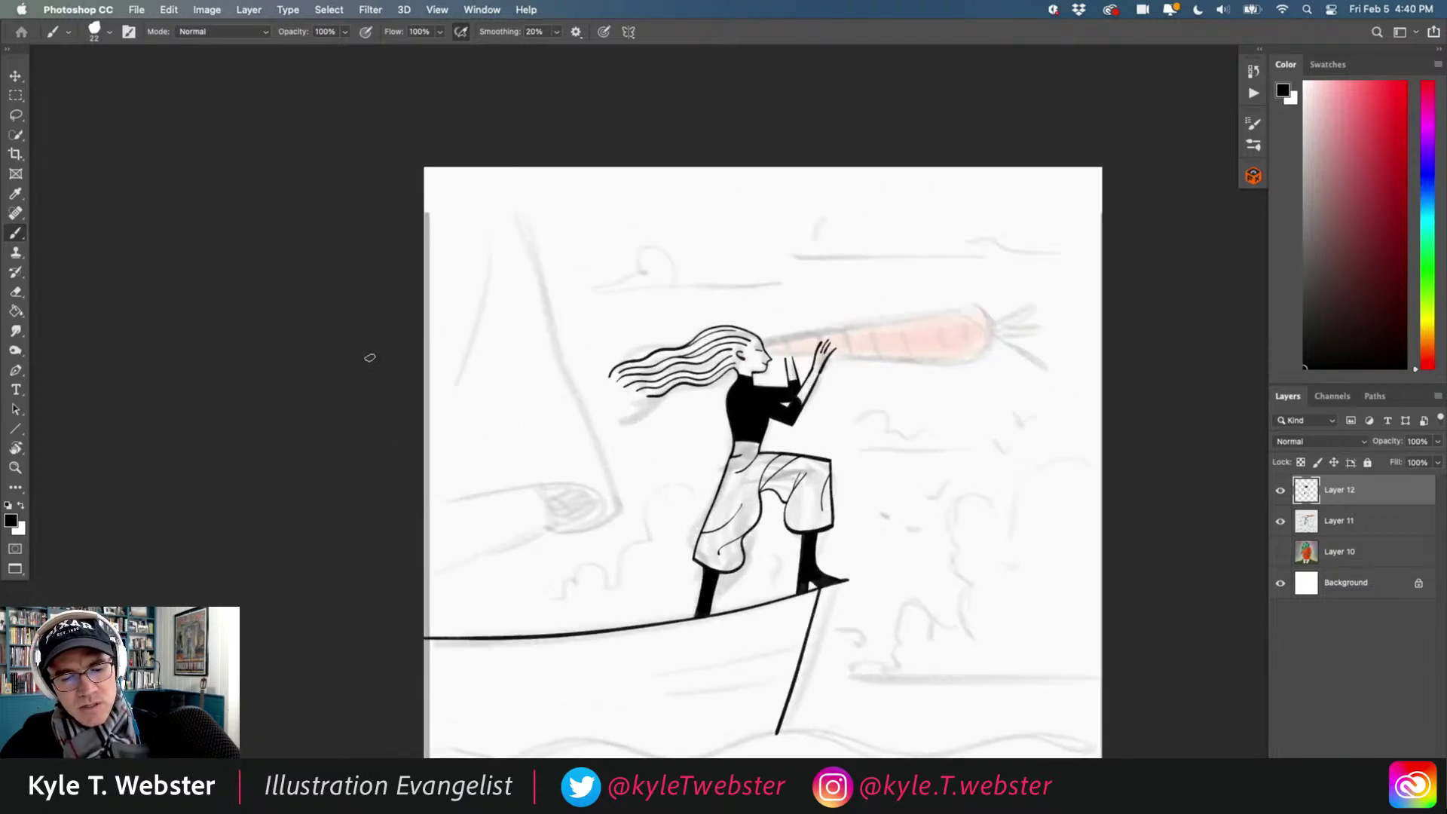
Ink the sail's rolled bottom with a rounded tip and curved cross line, and a curved outer edge from that tip to the canvas top.
mouse_move(382, 517)
mouse_down()
mouse_move(487, 480)
mouse_move(626, 501)
mouse_move(525, 558)
mouse_move(515, 553)
mouse_move(545, 552)
mouse_move(547, 479)
mouse_up()
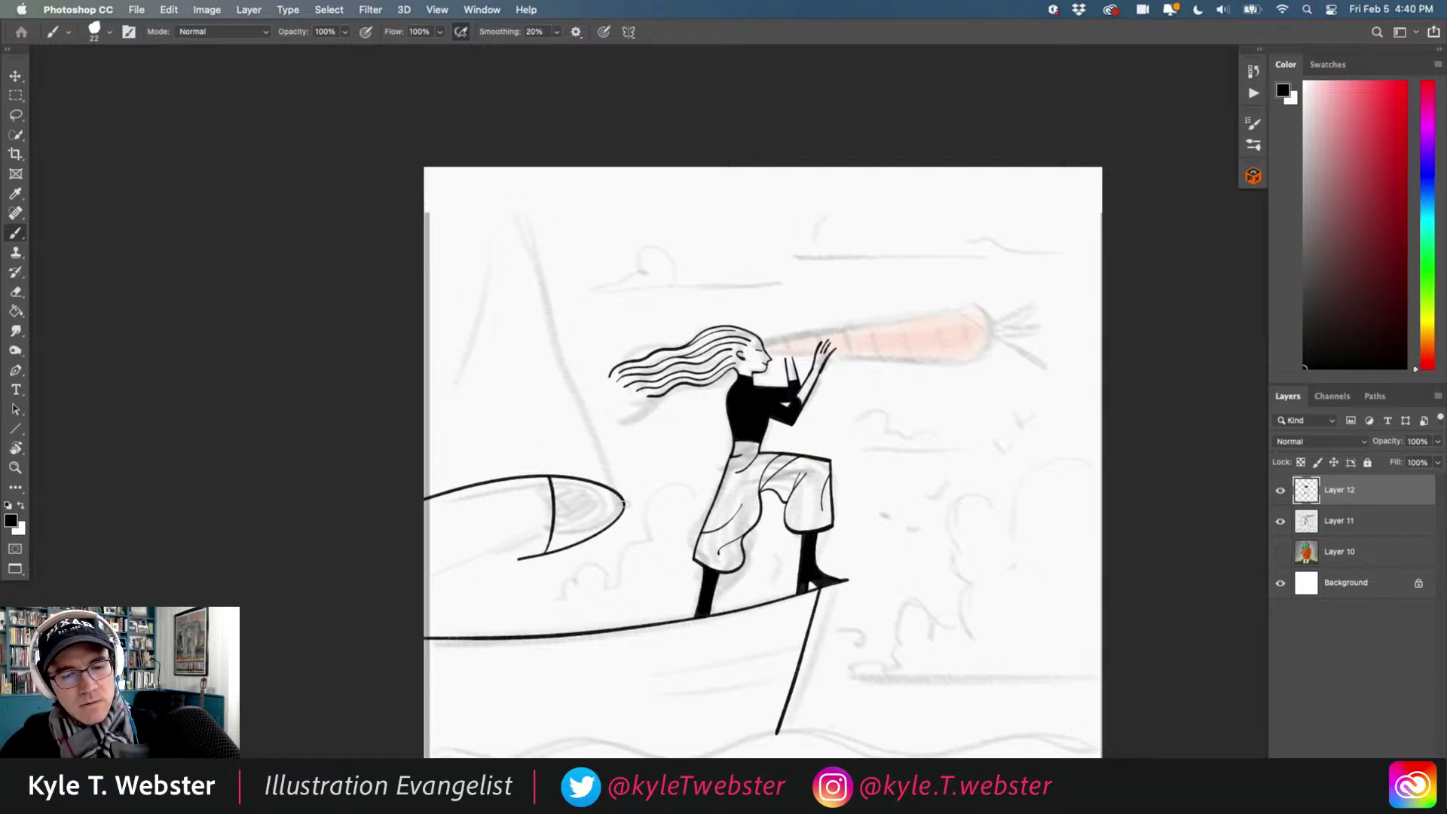
drag(624, 502, 436, 125)
key(super+z)
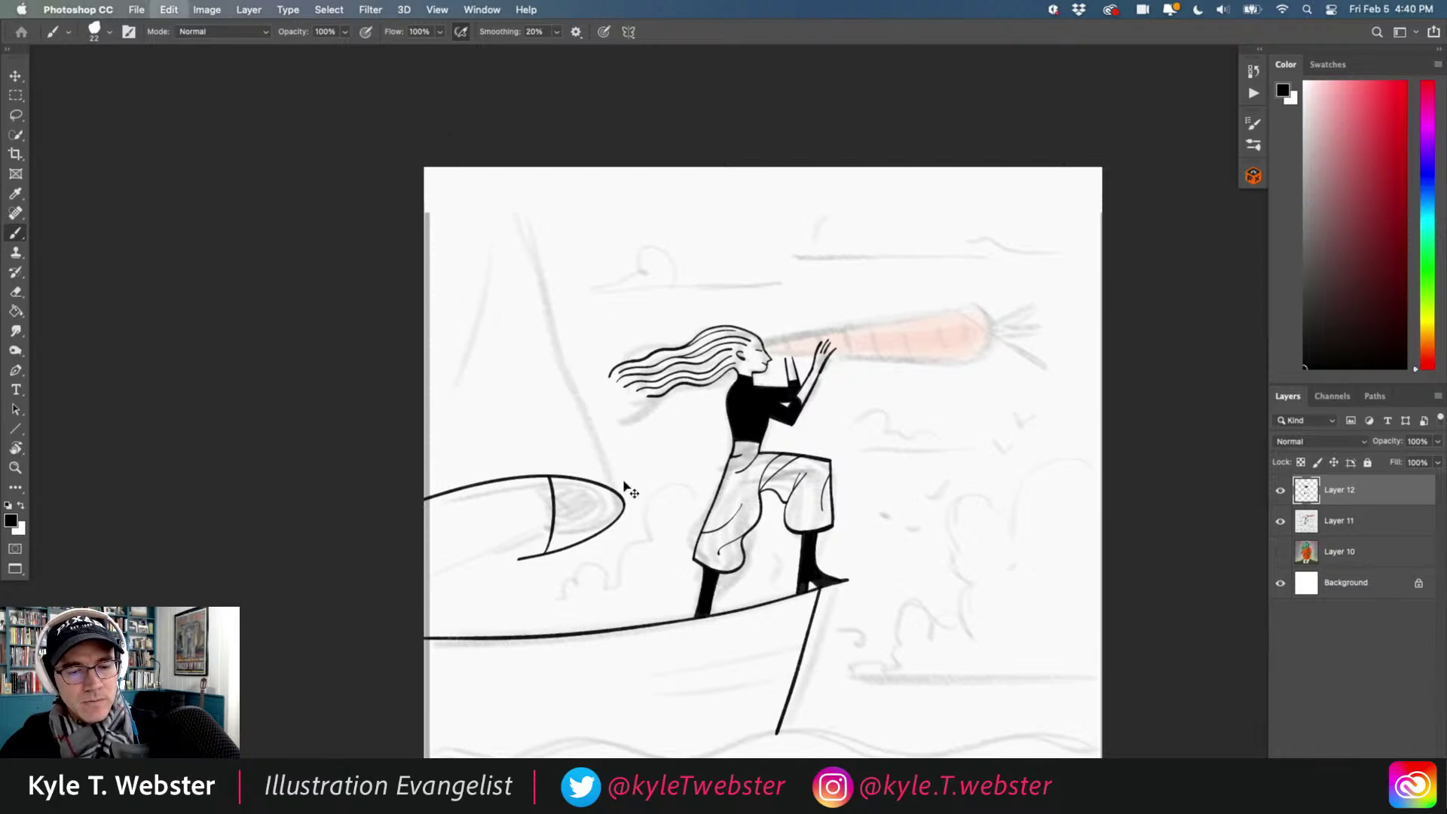
mouse_move(622, 497)
mouse_down()
mouse_move(505, 207)
mouse_move(407, 99)
mouse_up()
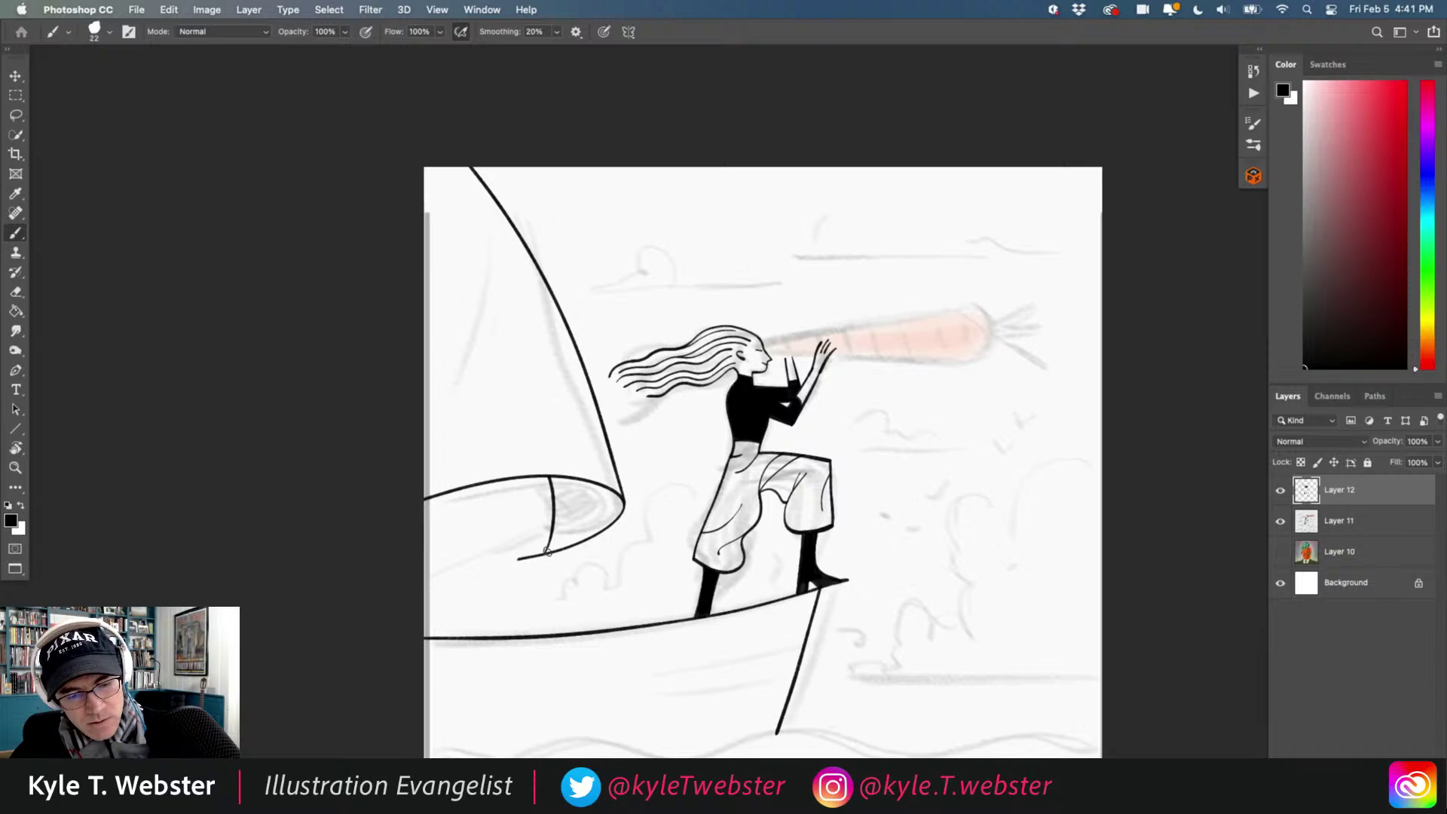
Ink two thin diverging lines from the lower end of the sail's roll to the canvas's left side.
scroll(437, 588, up, 2)
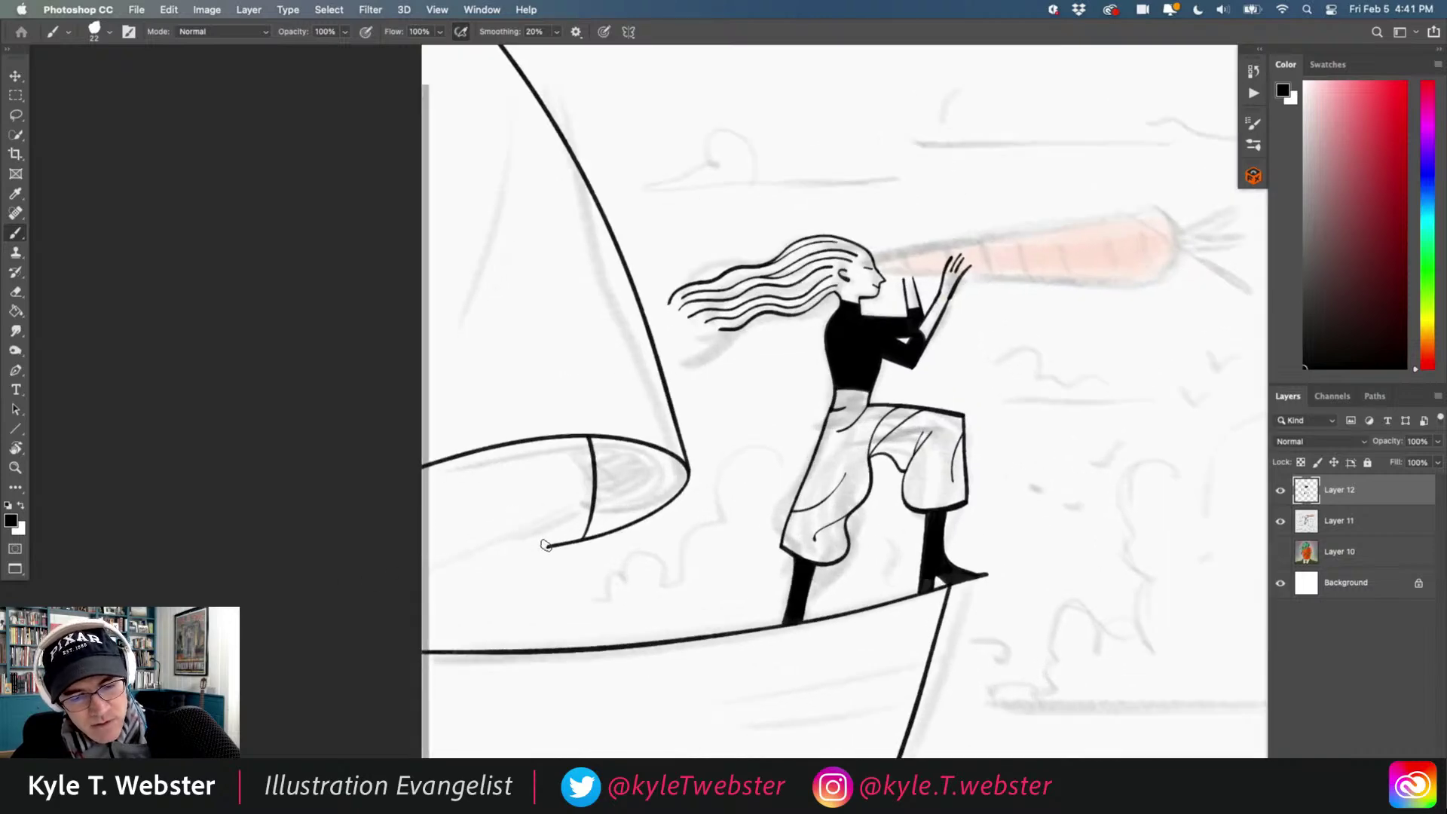
drag(545, 547, 407, 614)
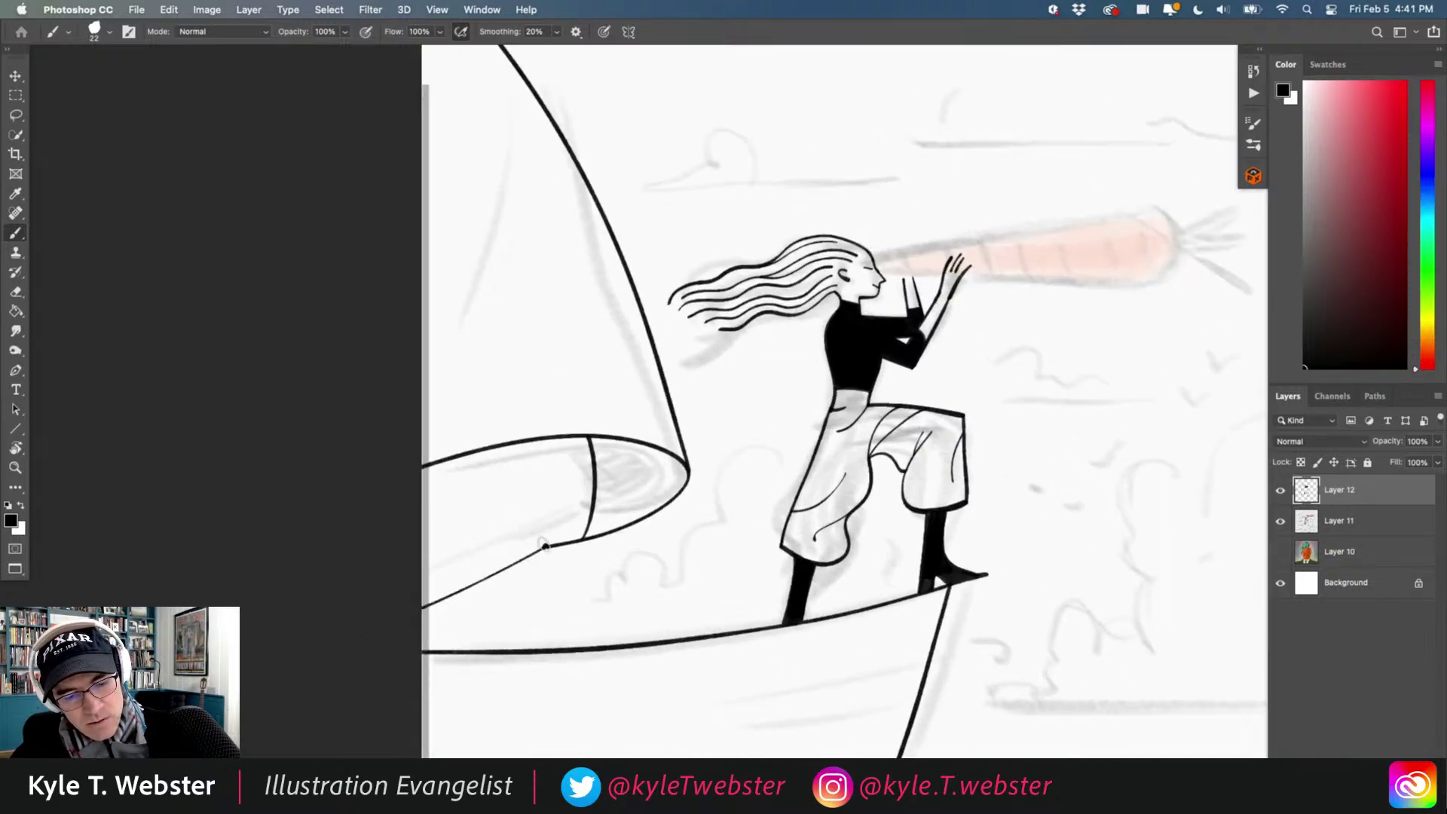
drag(544, 545, 367, 575)
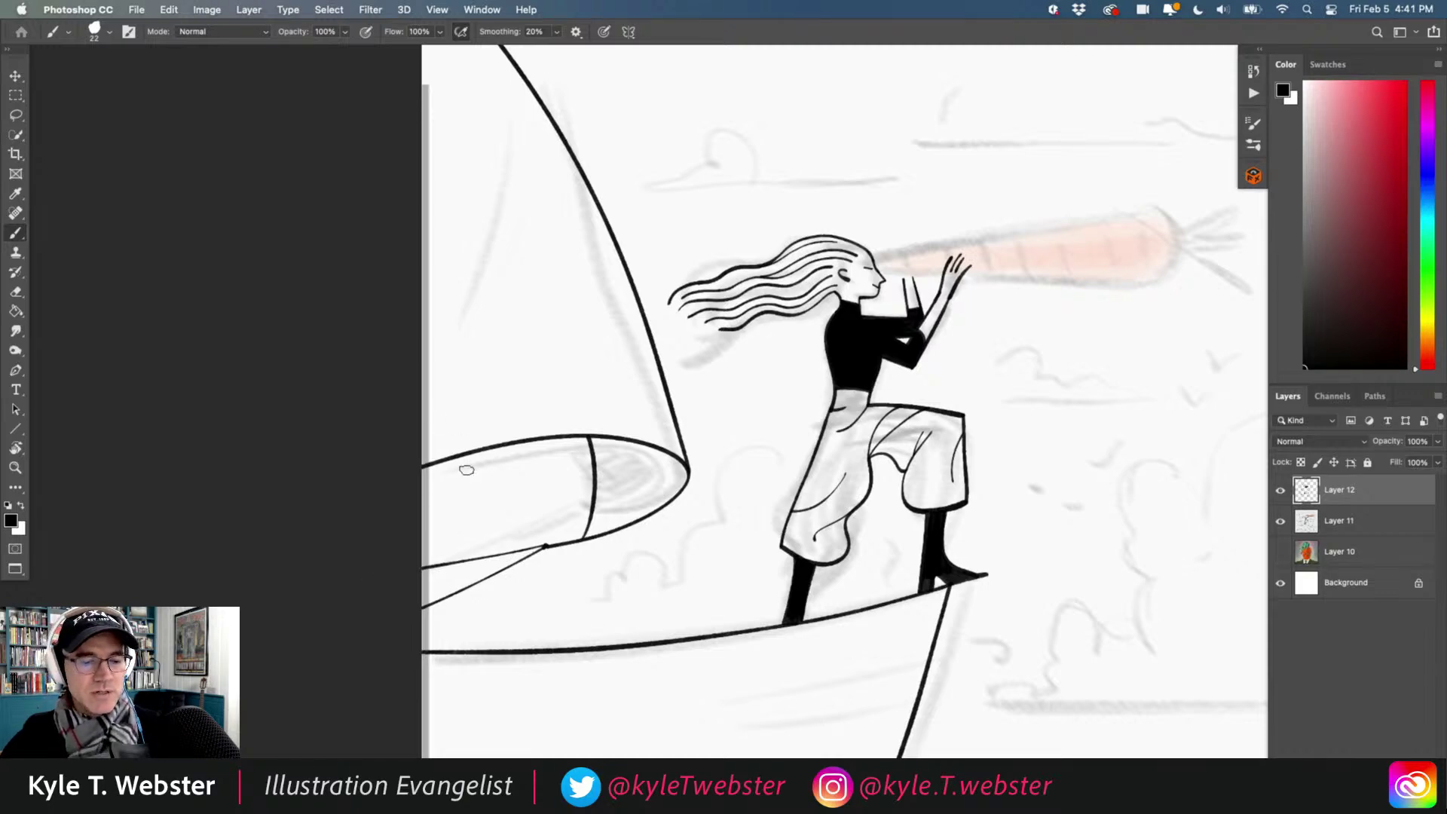
Lasso the rounded end of the sail's roll beyond the cross line, fill it solid black, and deselect.
scroll(460, 482, down, 4)
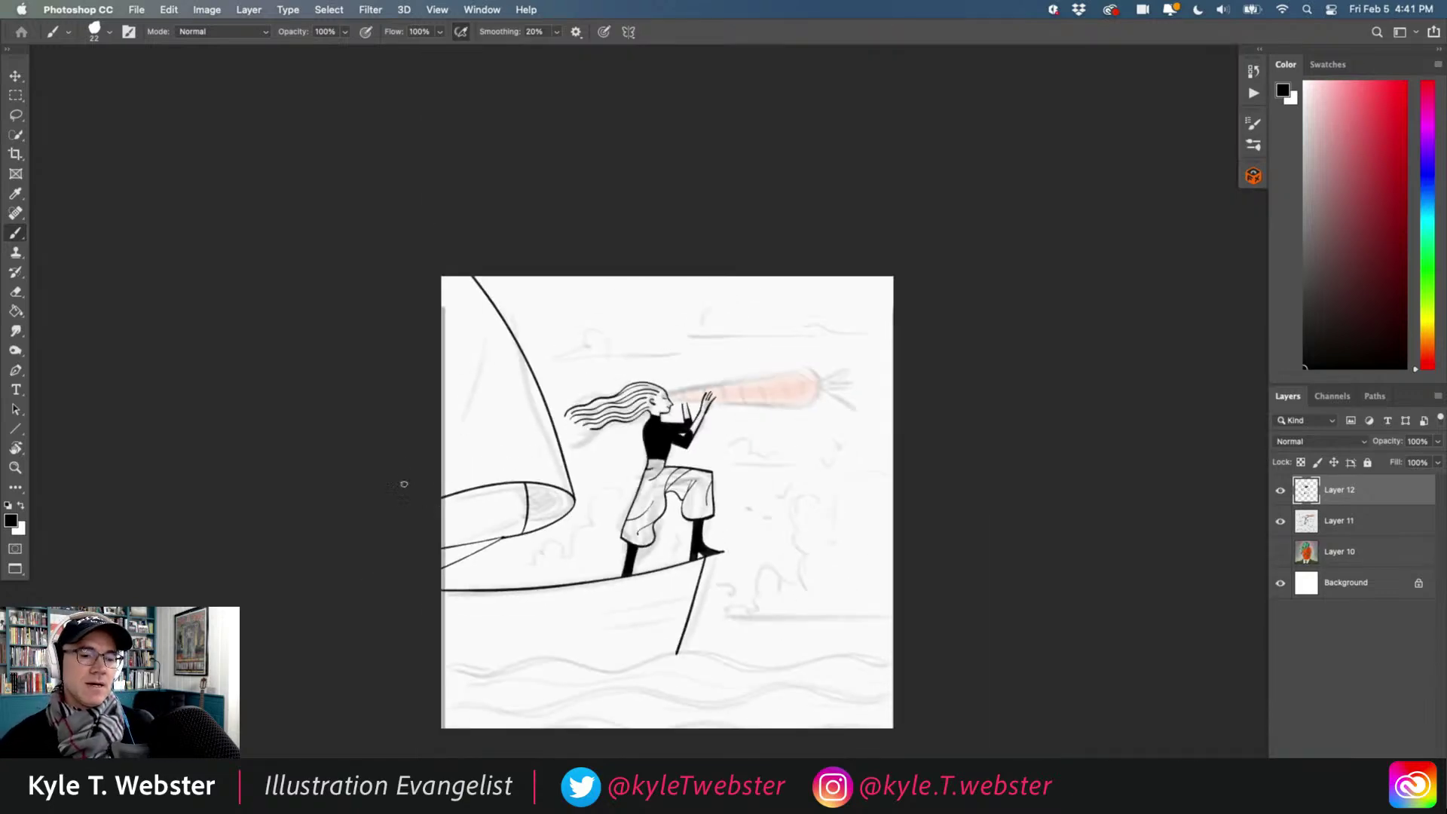
scroll(488, 532, up, 3)
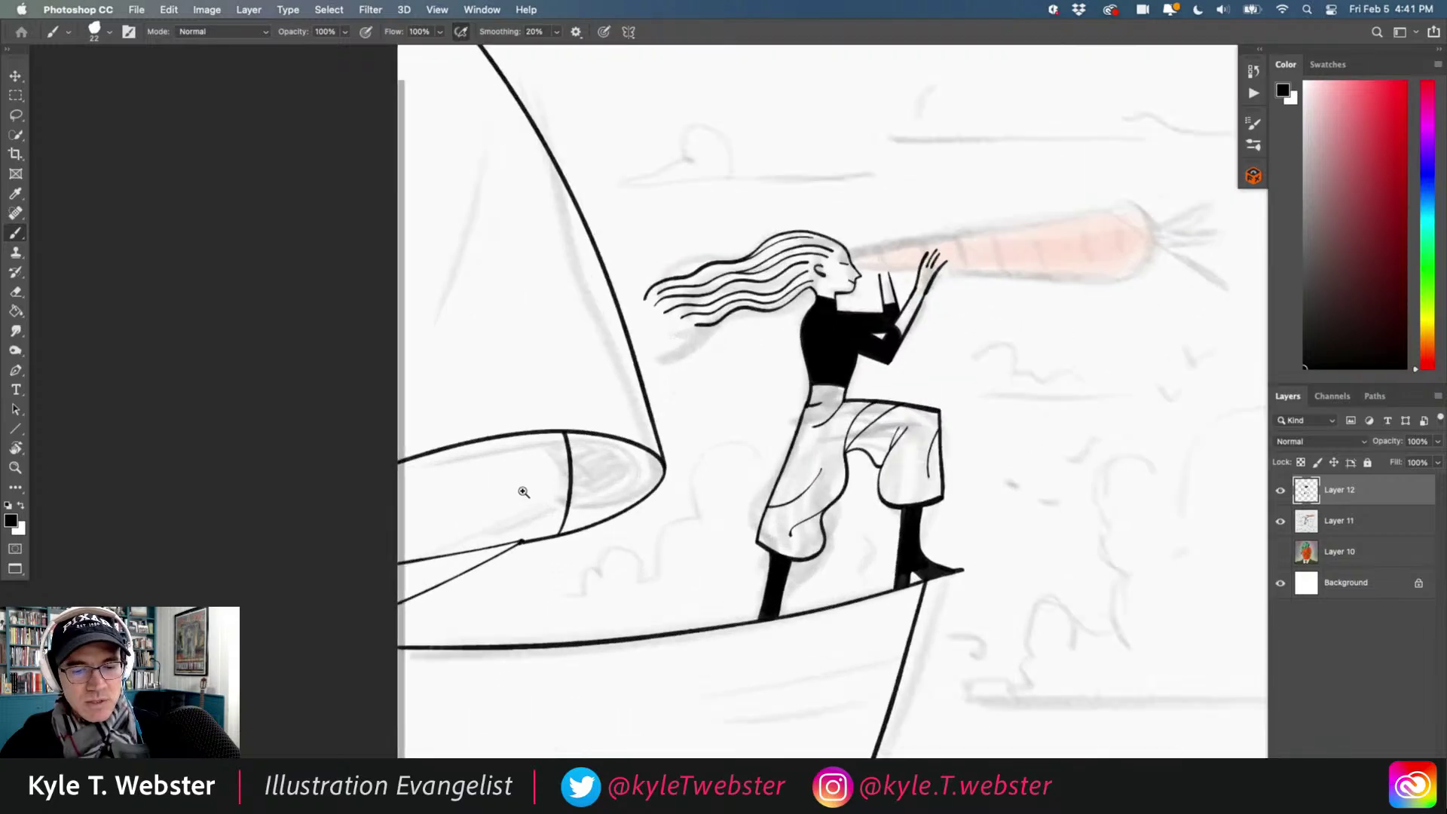
scroll(497, 472, up, 3)
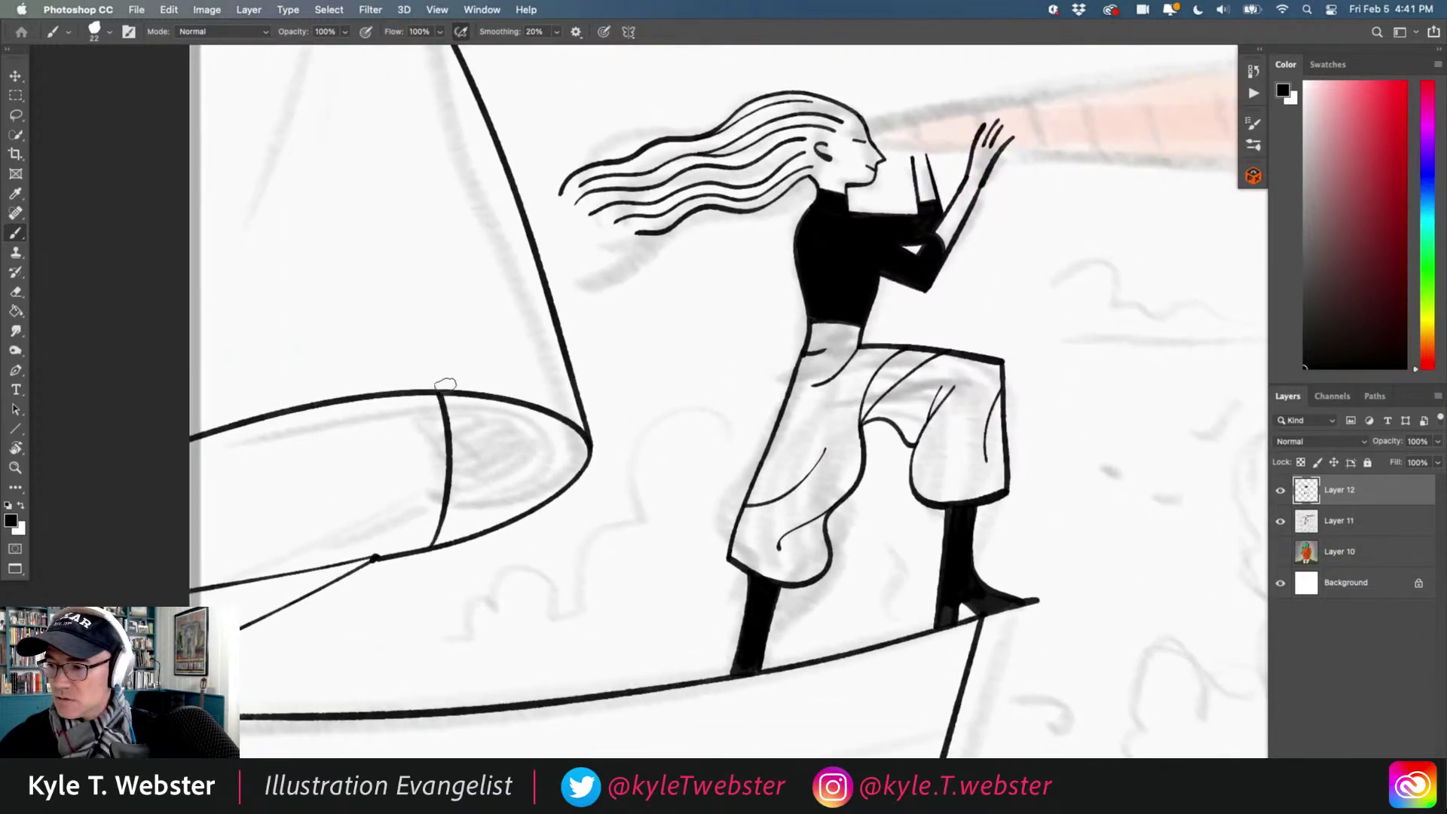
key(l)
mouse_move(443, 394)
mouse_down()
mouse_move(450, 441)
mouse_move(430, 548)
mouse_move(526, 516)
mouse_move(589, 458)
mouse_move(543, 410)
mouse_move(435, 385)
mouse_up()
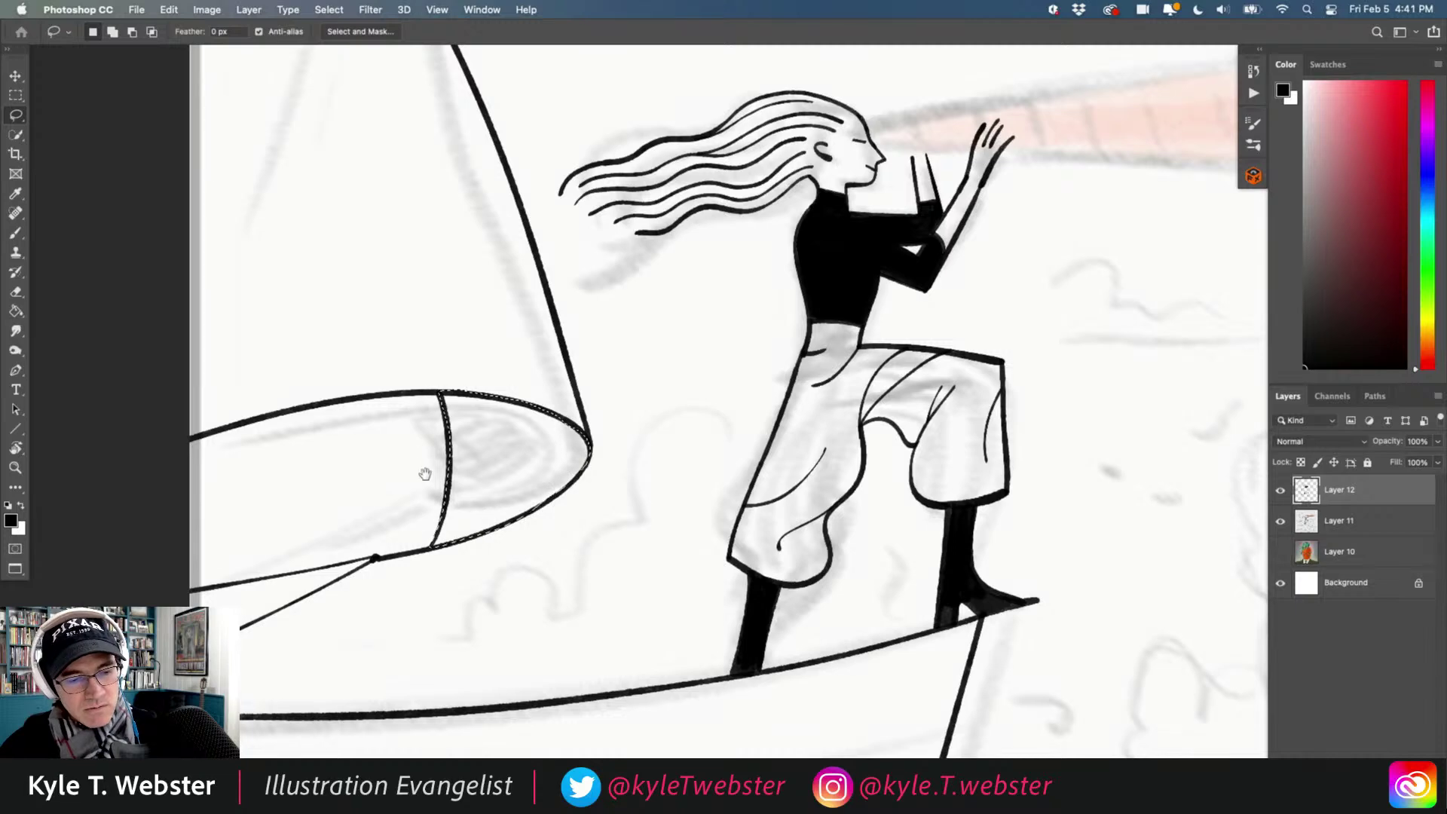
scroll(444, 411, up, 2)
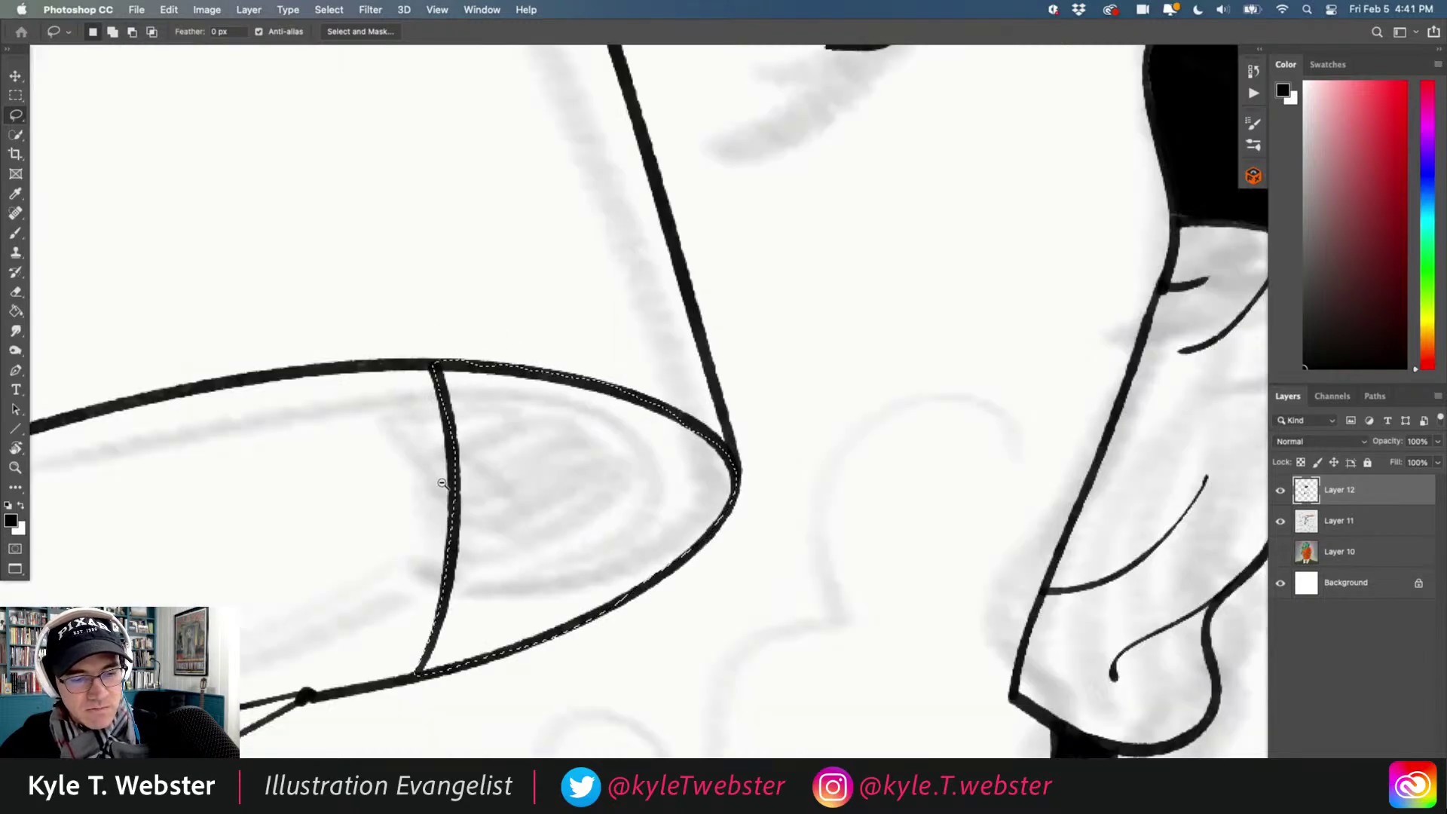
scroll(429, 475, down, 4)
key(alt+BackSpace)
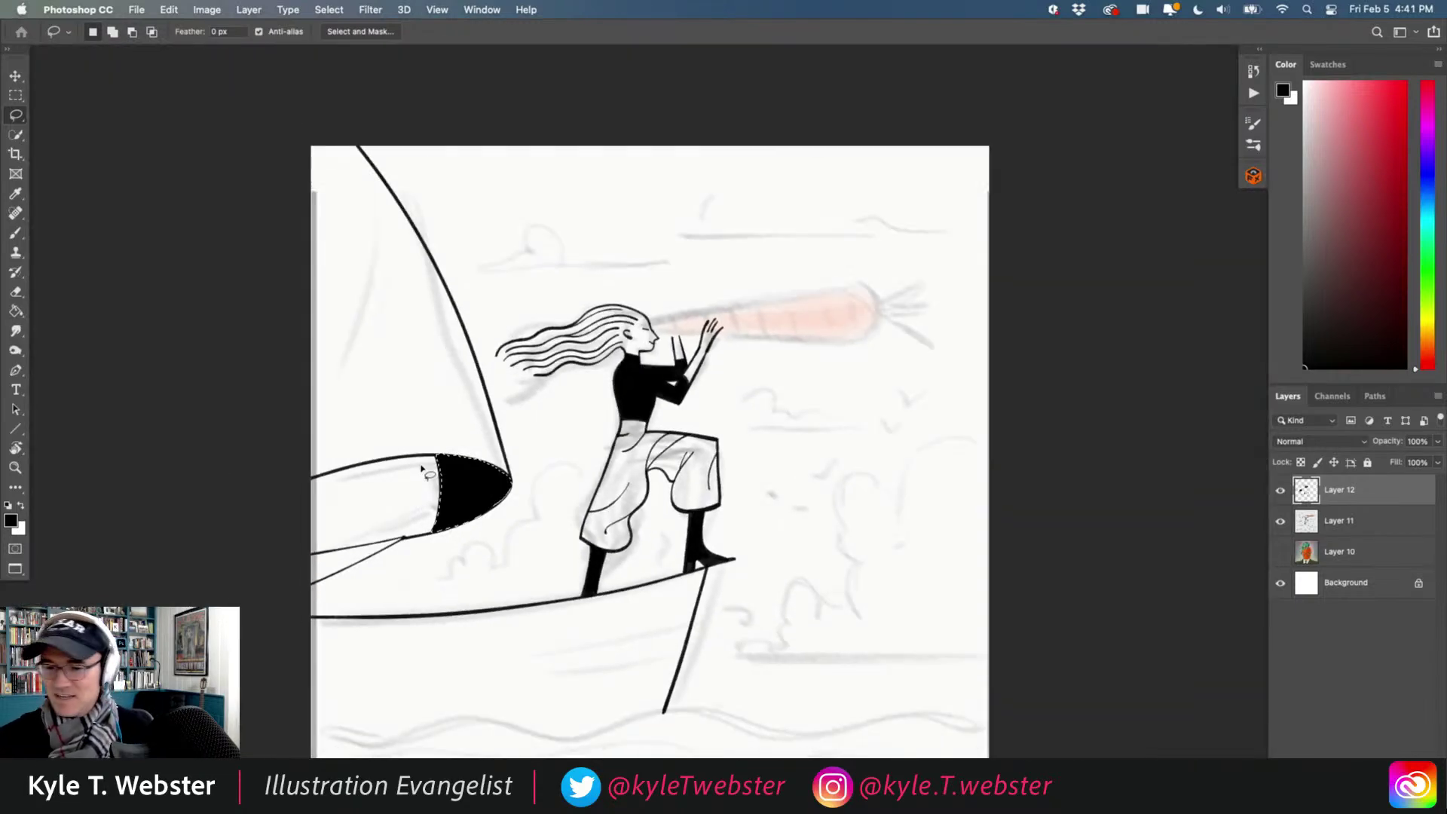
key(super+d)
key(b)
Ink a wavy waterline across the full canvas width at the foot of the ship's bow line.
scroll(398, 516, down, 4)
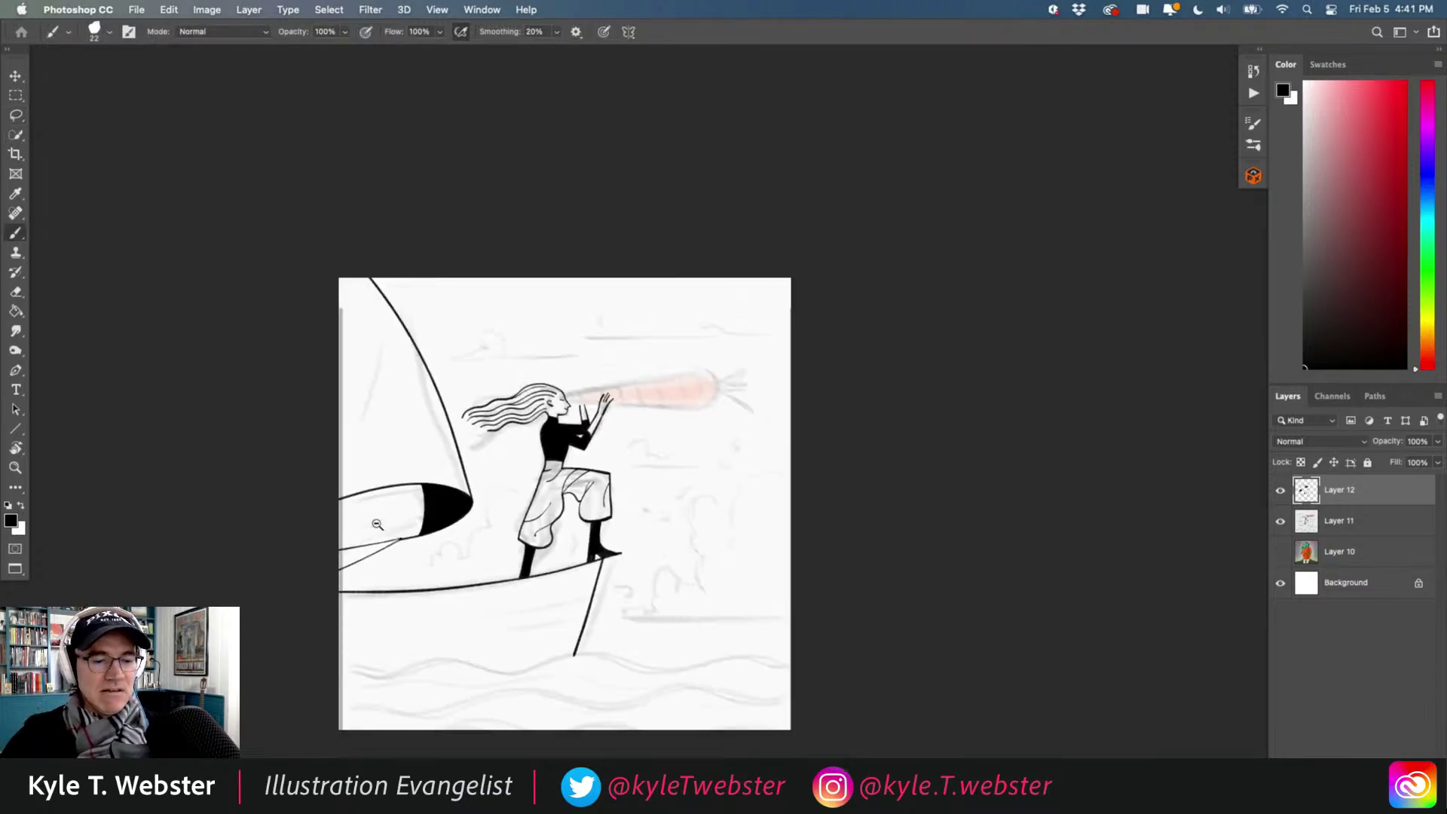
scroll(381, 482, down, 2)
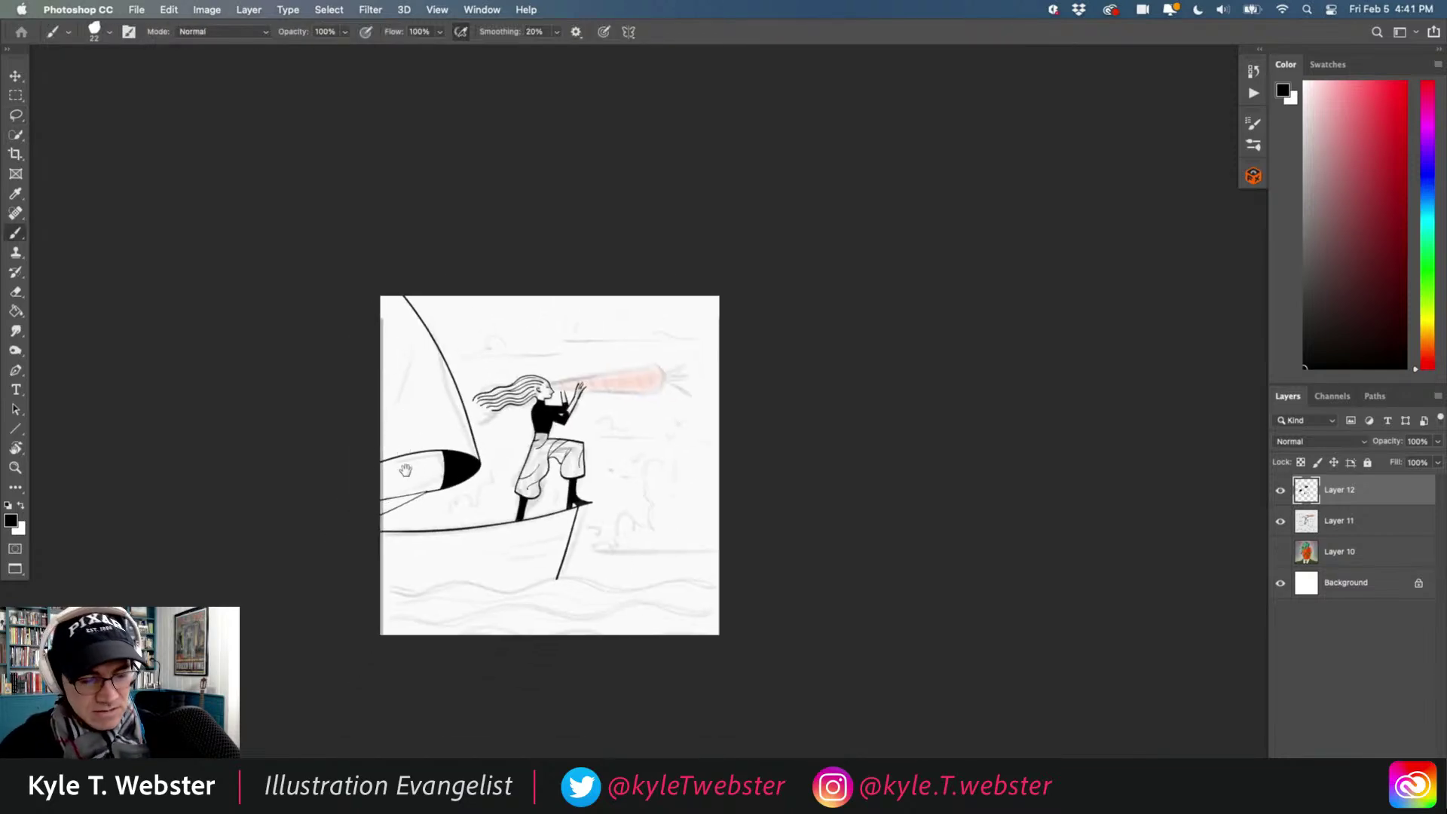
scroll(448, 550, up, 3)
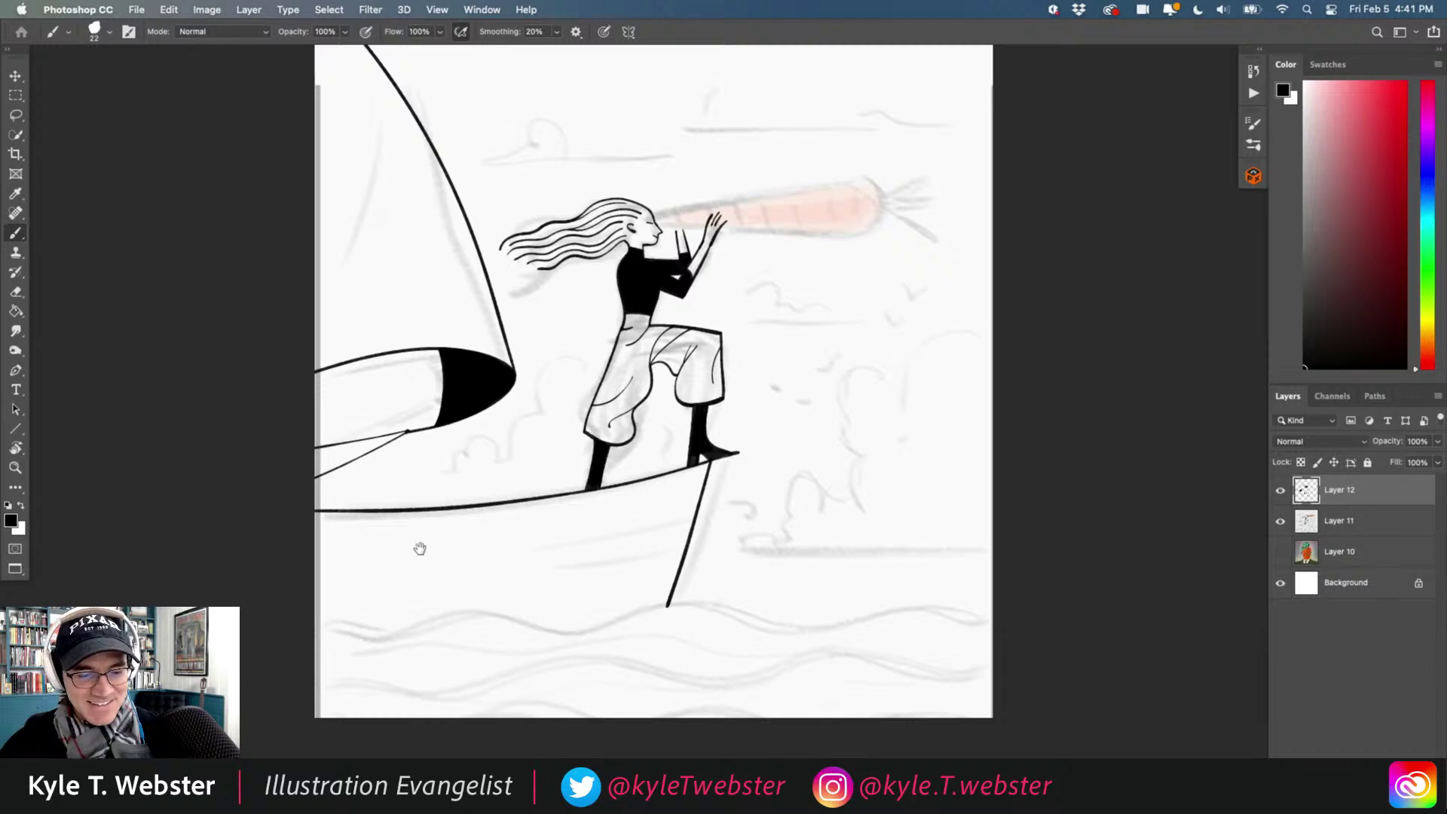
drag(418, 549, 553, 455)
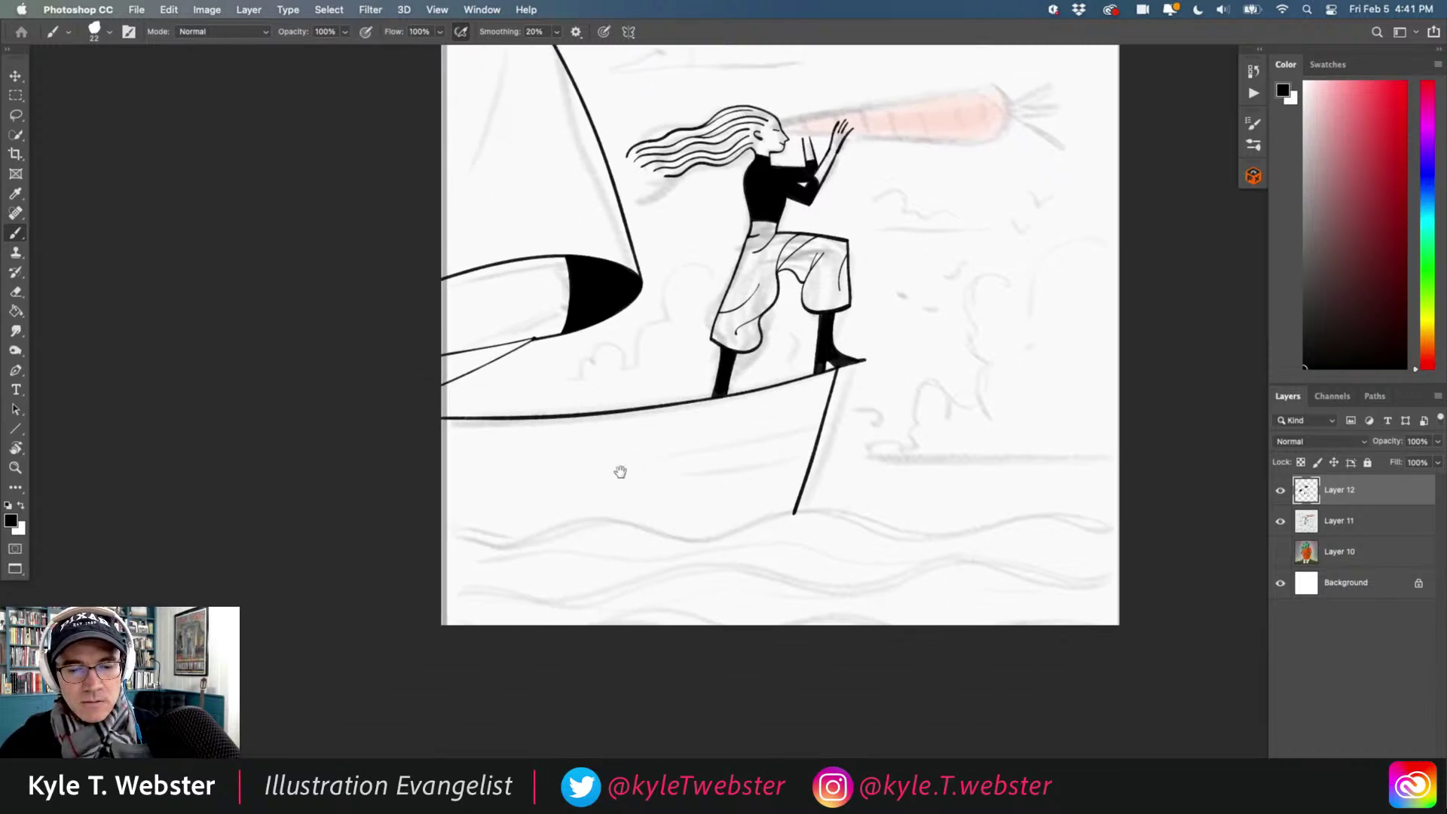
scroll(617, 472, right, 5)
scroll(617, 471, up, 4)
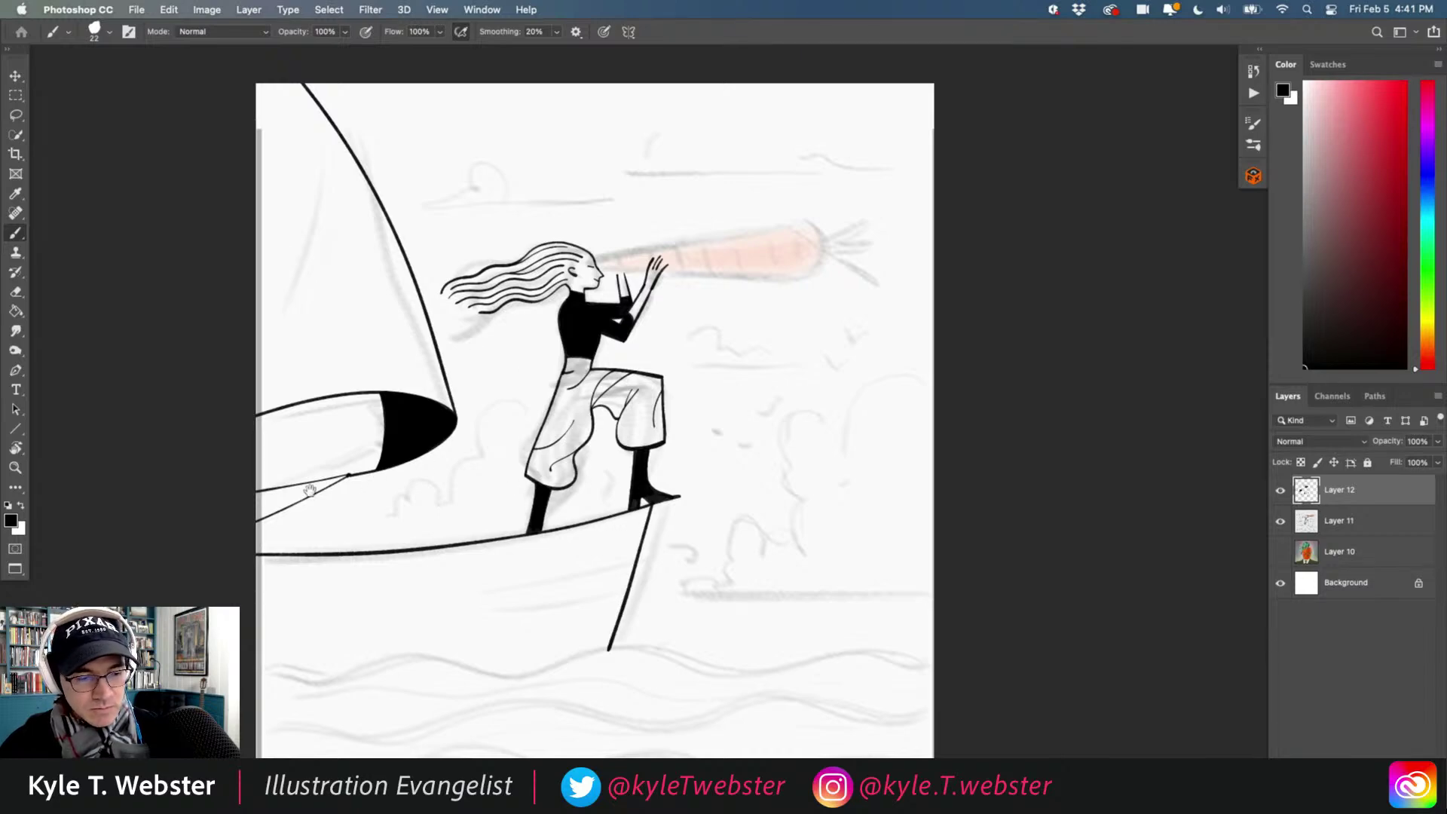
scroll(485, 514, down, 1)
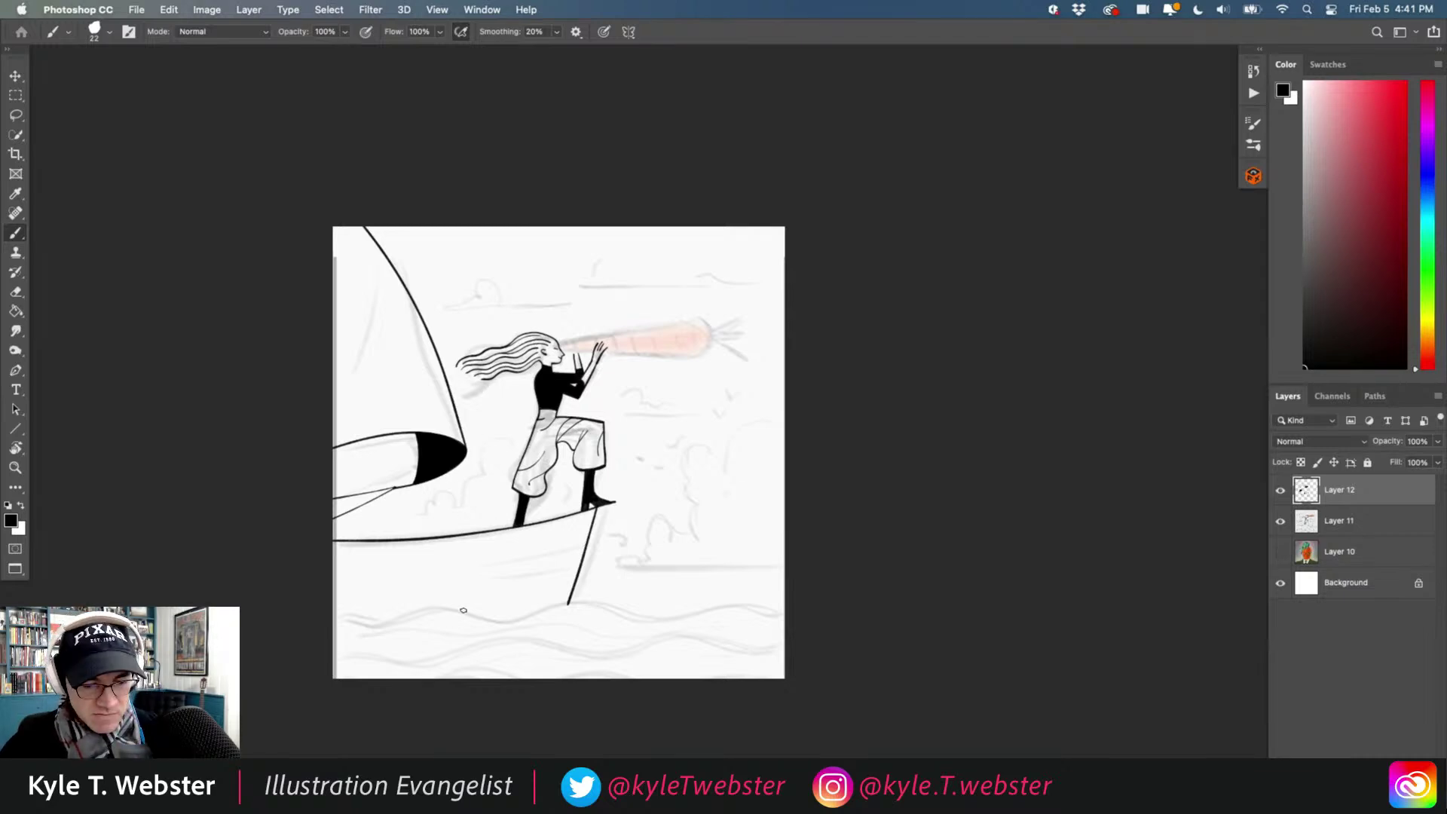
scroll(535, 565, down, 2)
scroll(482, 601, up, 1)
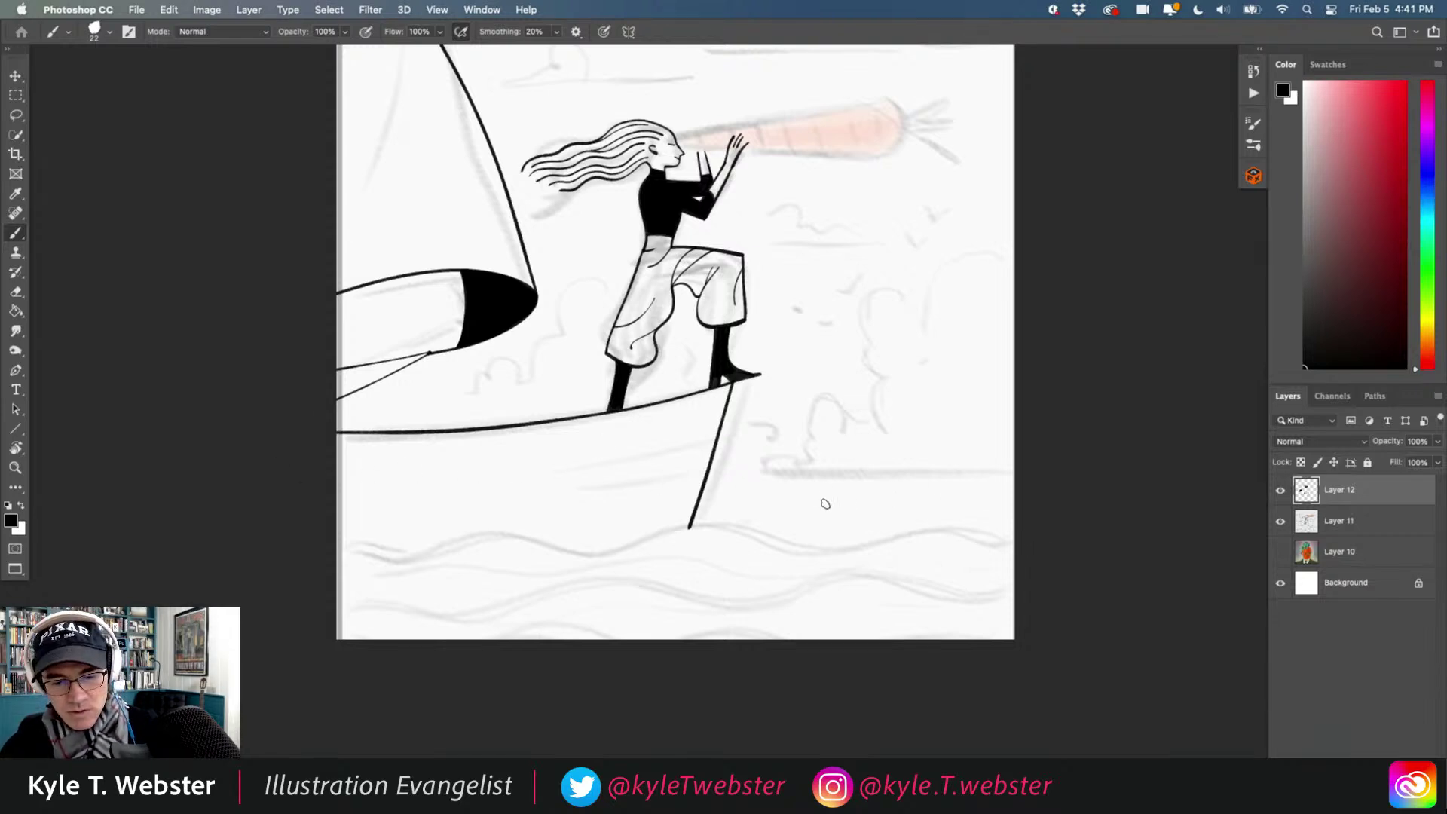
mouse_move(1027, 536)
mouse_down()
mouse_move(983, 524)
mouse_move(550, 526)
mouse_move(497, 542)
mouse_move(290, 550)
mouse_up()
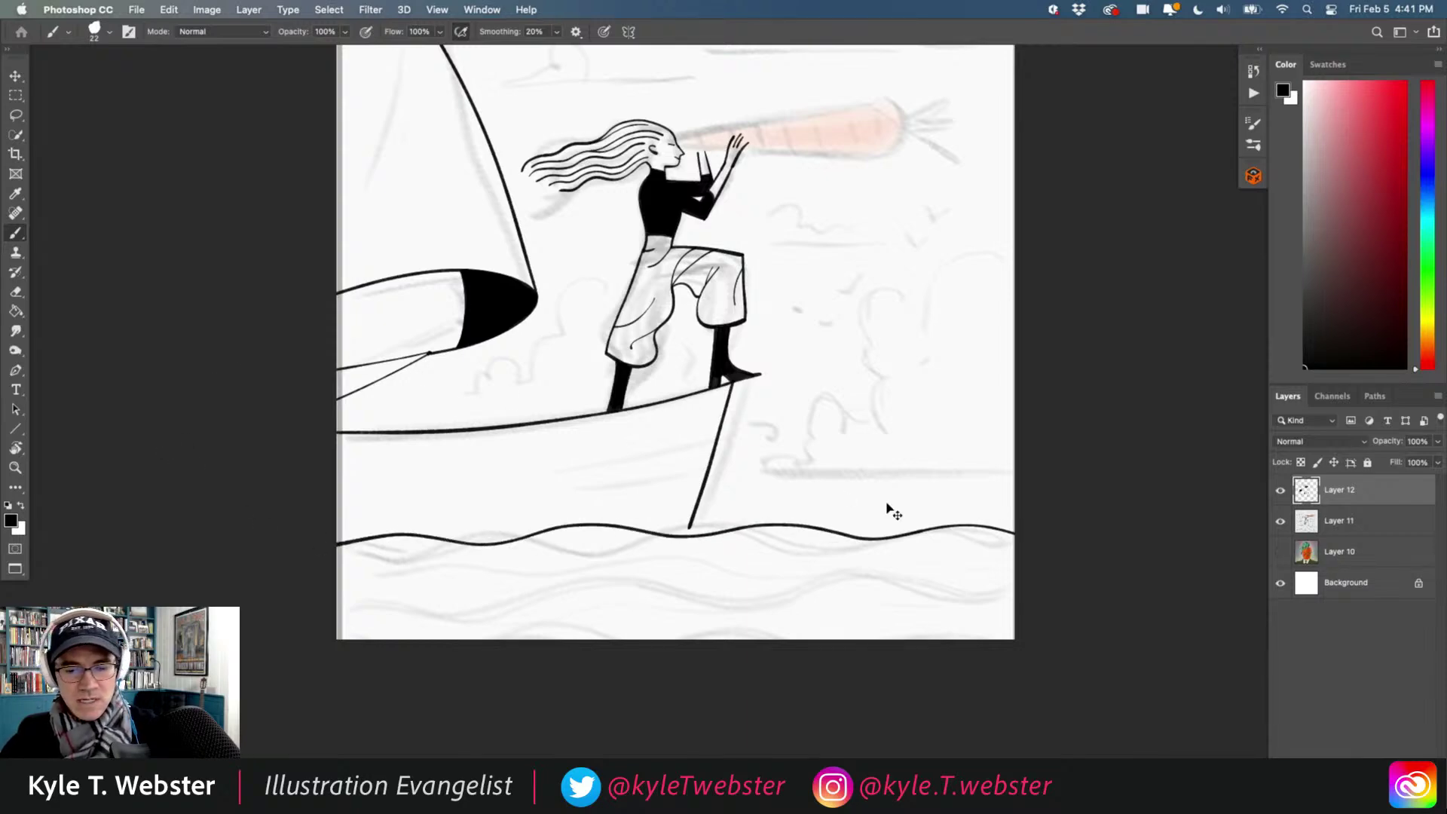
key(super+z)
mouse_move(1024, 532)
mouse_down()
mouse_move(884, 520)
mouse_move(310, 536)
mouse_up()
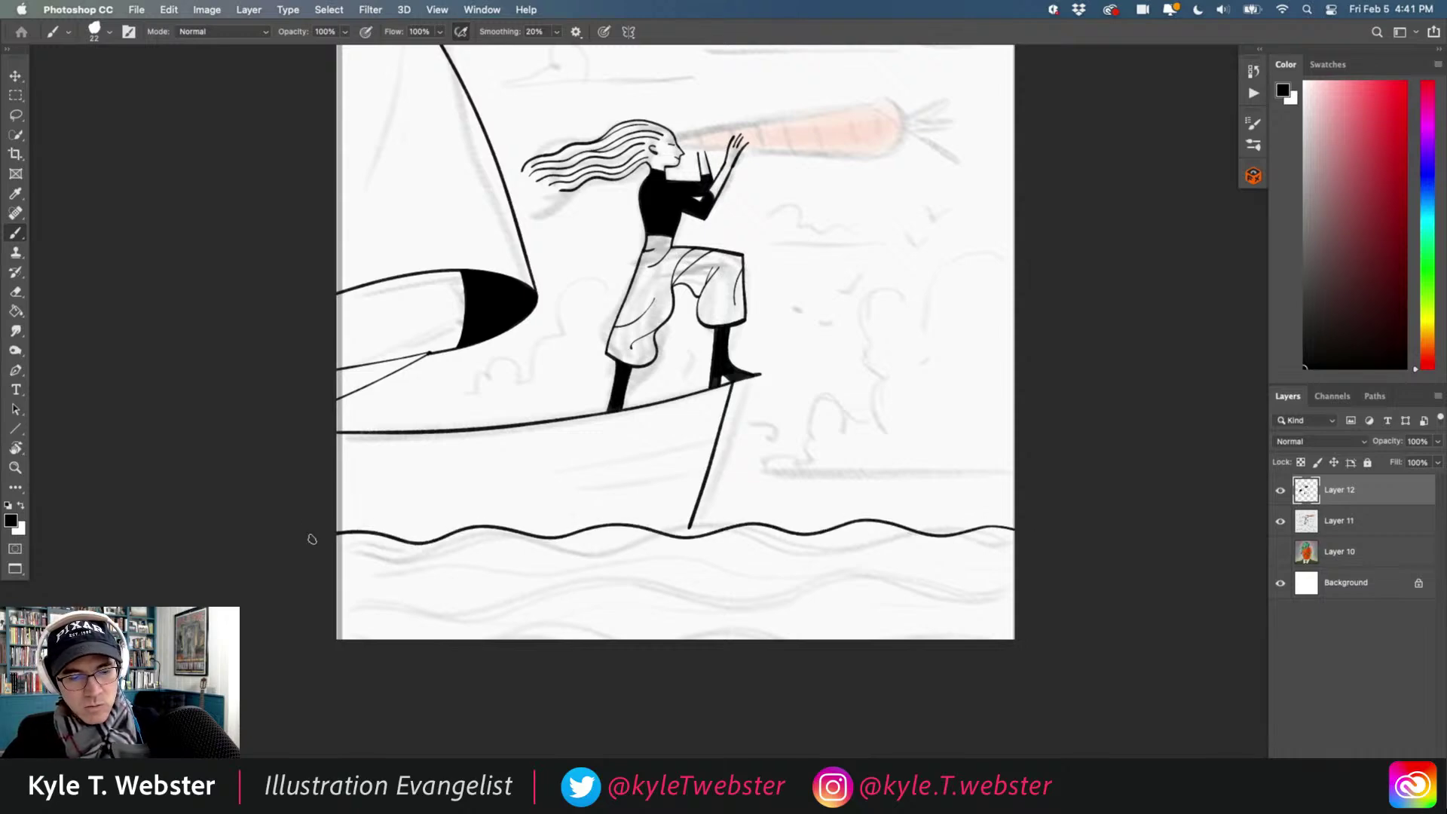
Extend the lower end of the ship's bow line to meet the wavy waterline.
alt+super+click(312, 558)
super+click(548, 562)
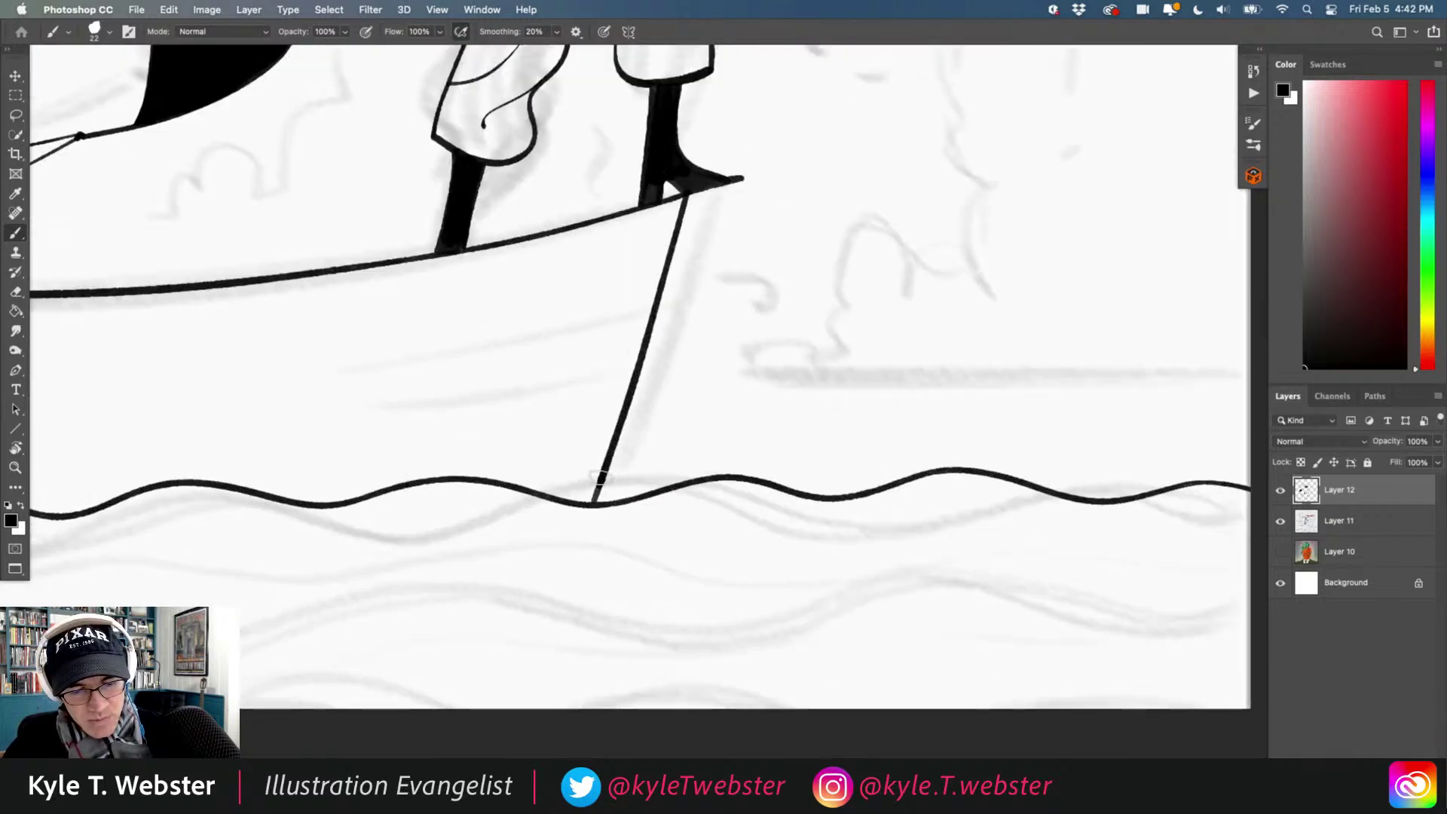
alt+super+click(583, 499)
alt+super+click(583, 499)
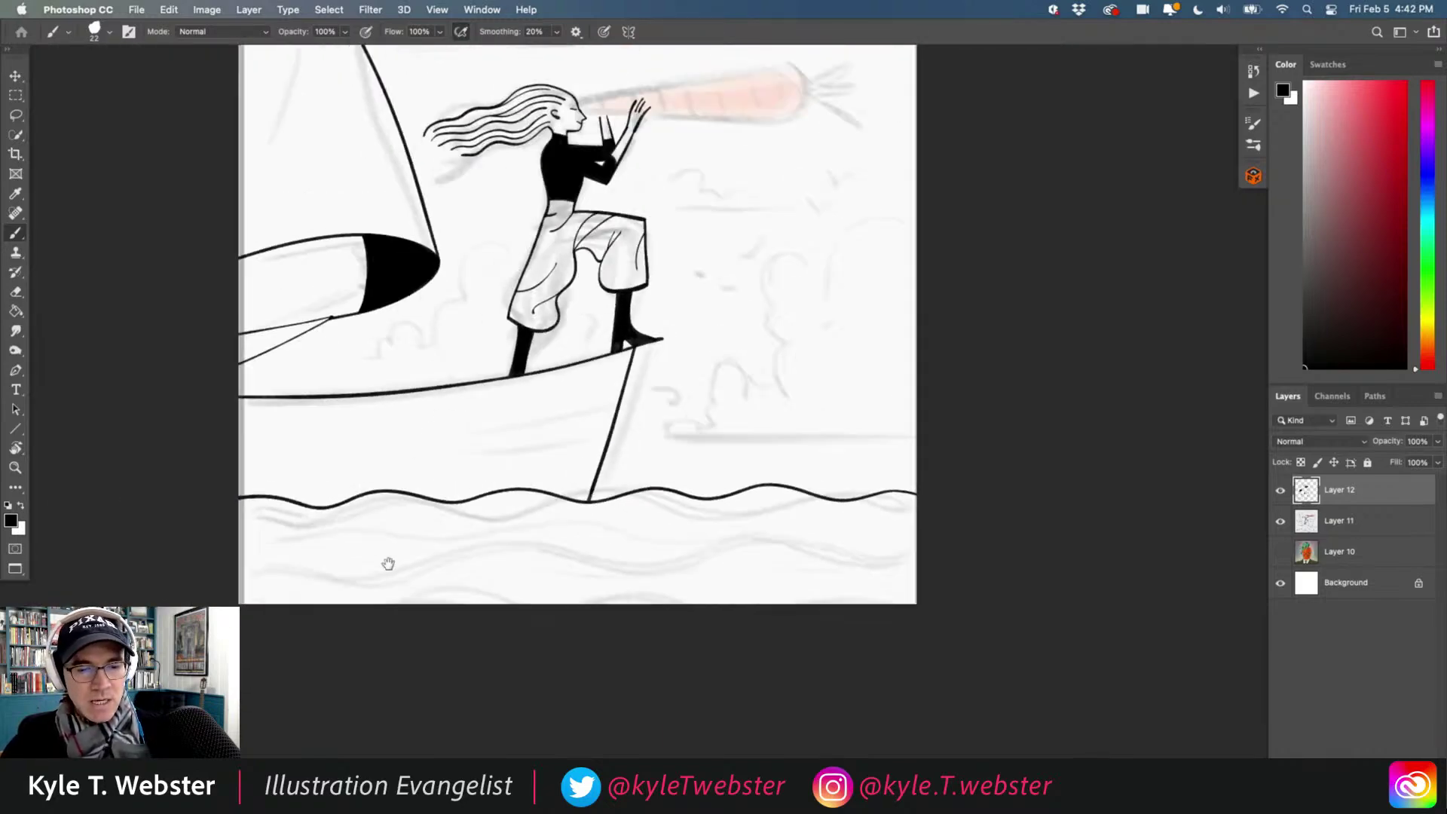
Ink three more full-width wavy lines below the waterline, spaced down to the canvas's bottom edge.
drag(387, 565, 517, 575)
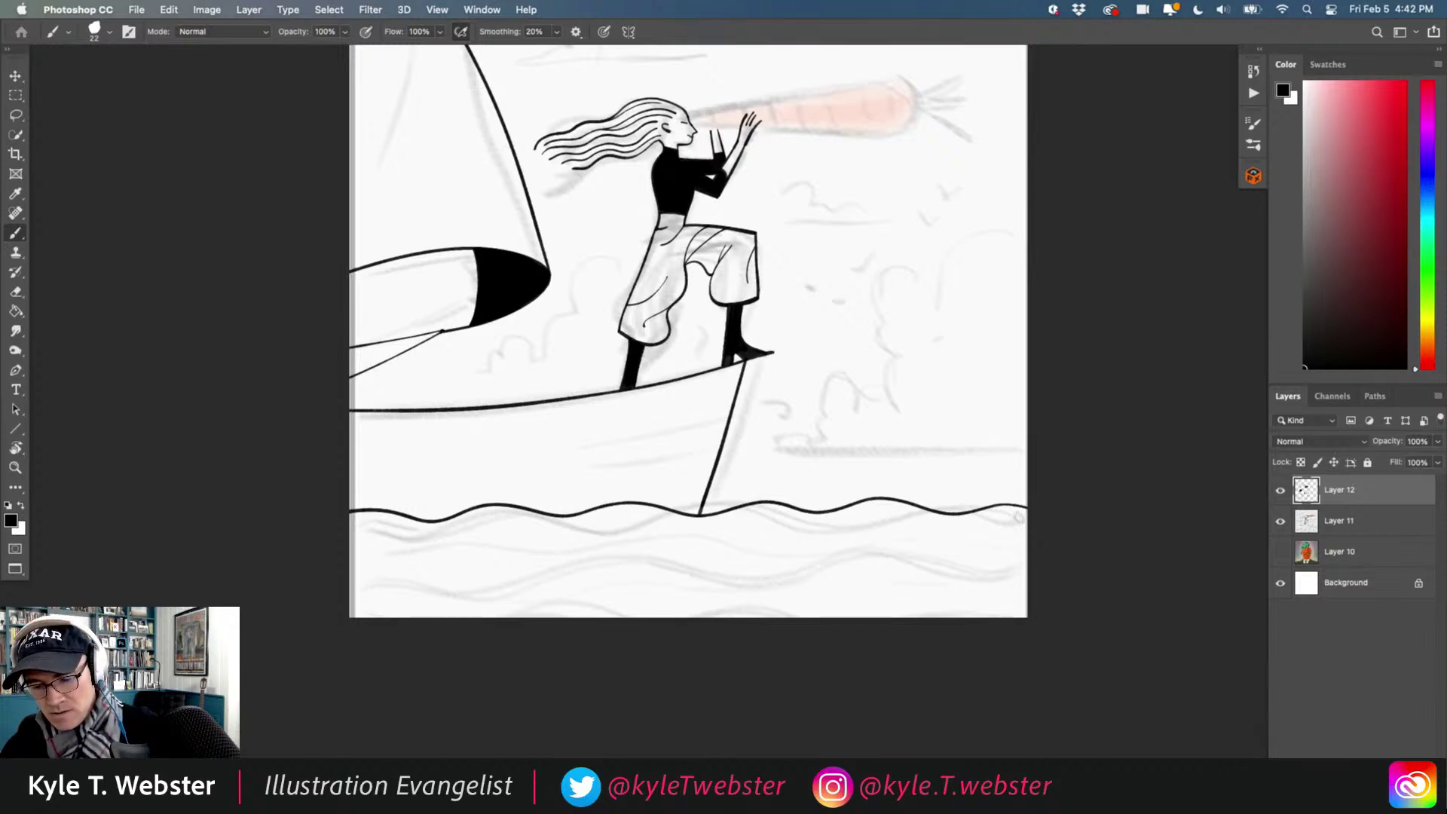
mouse_move(1029, 546)
mouse_down()
mouse_move(830, 536)
mouse_move(309, 550)
mouse_up()
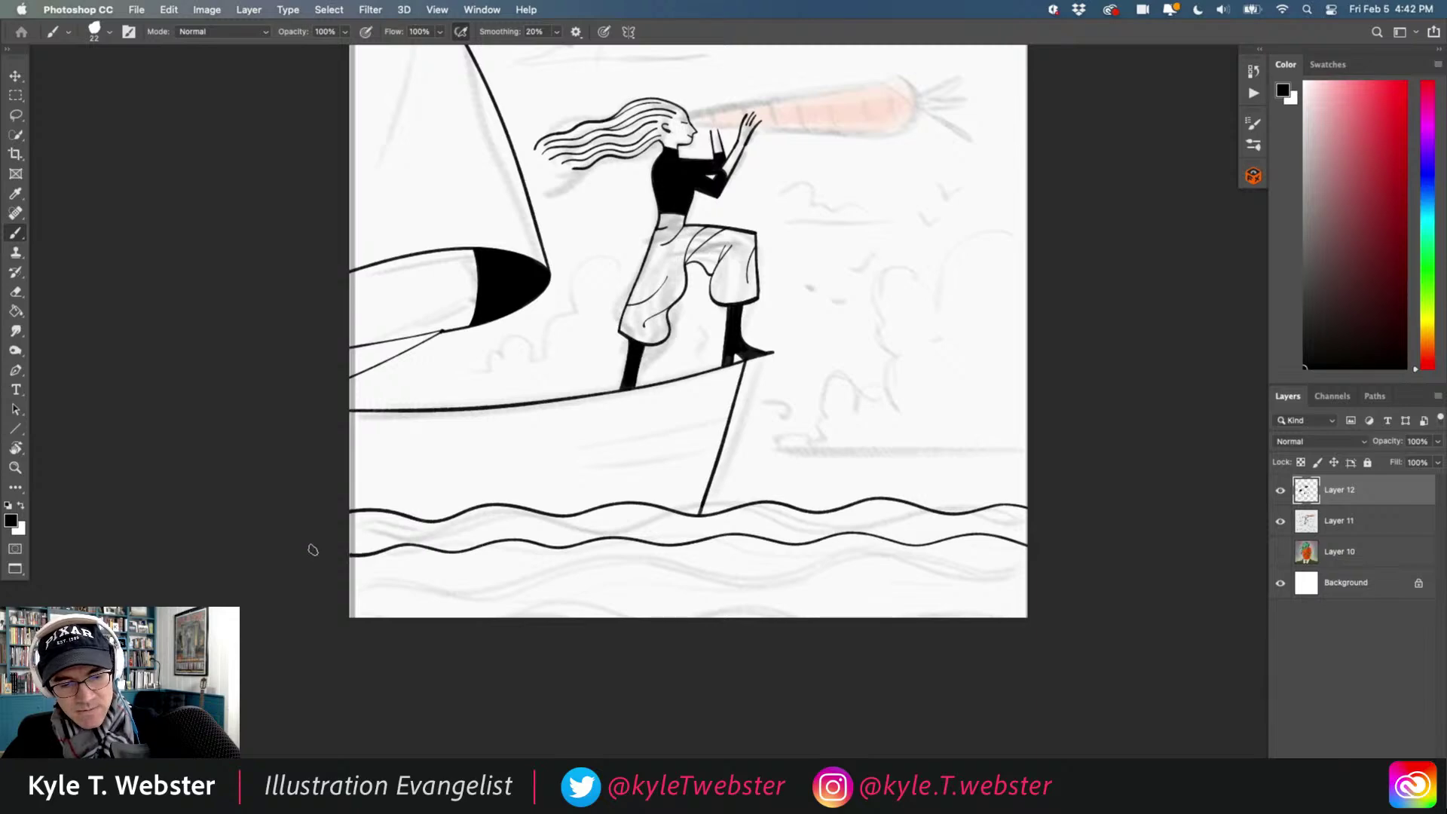
drag(1037, 565, 308, 565)
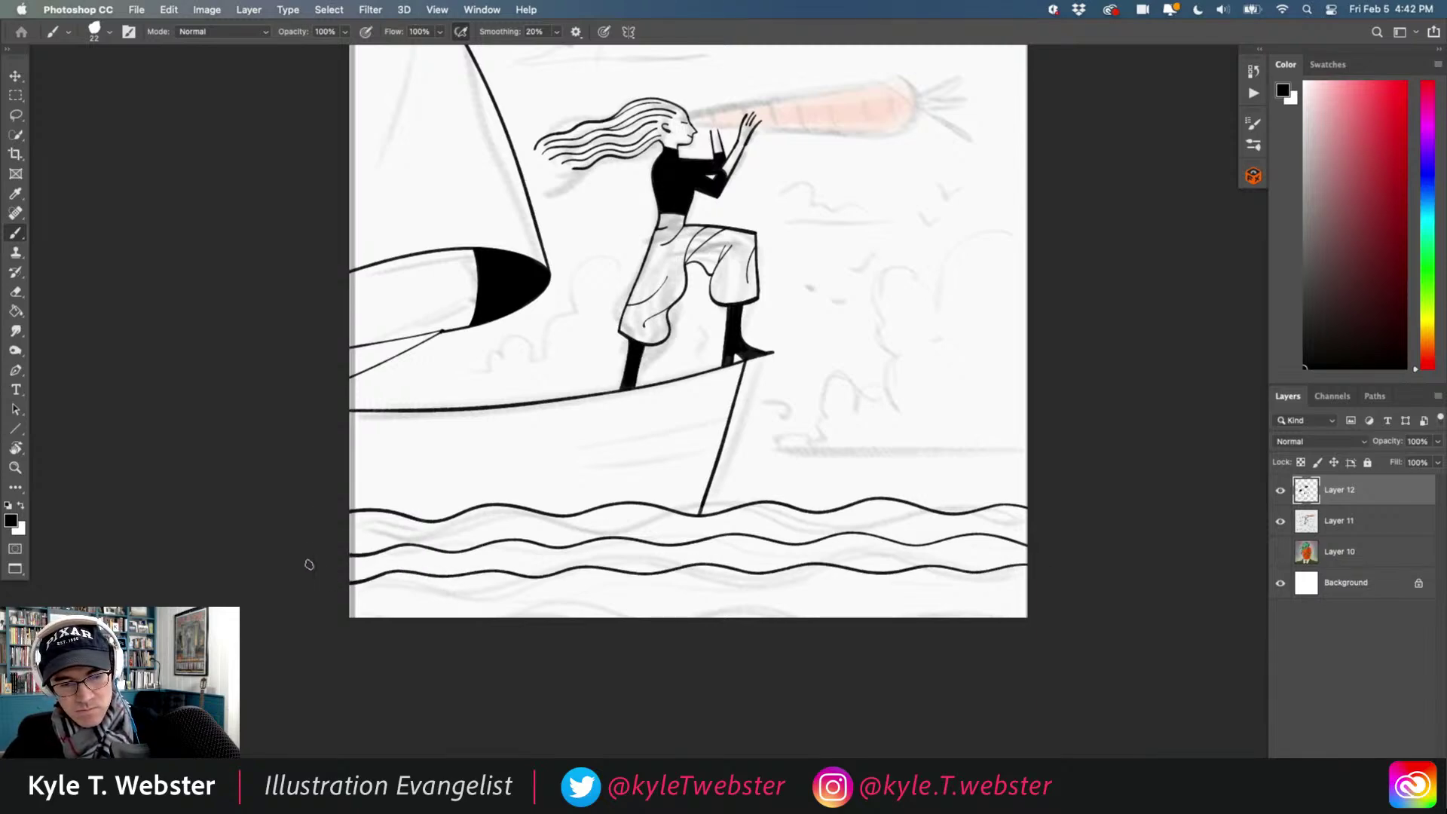
drag(1040, 601, 319, 601)
scroll(331, 533, down, 1)
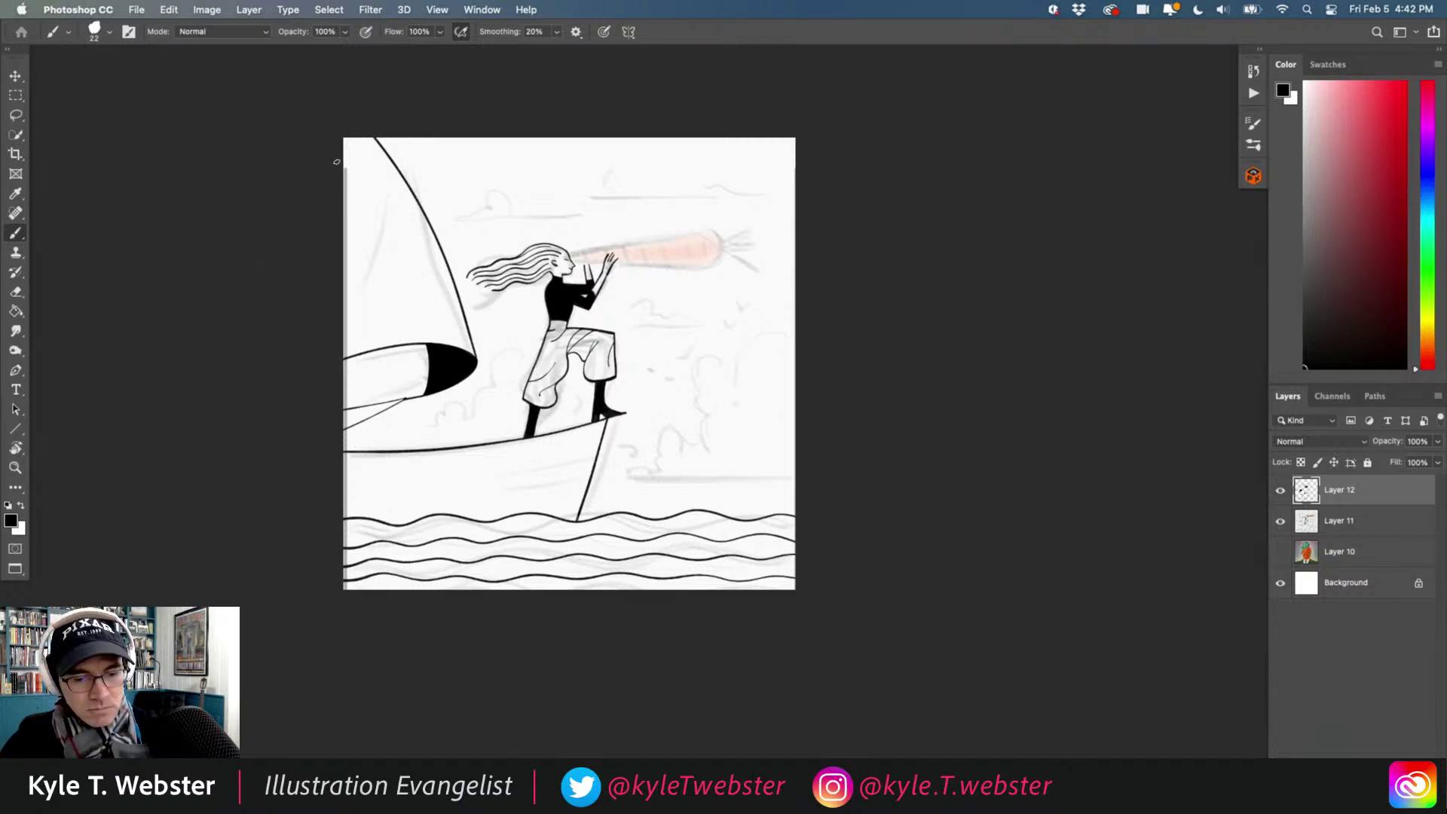
drag(611, 473, 595, 487)
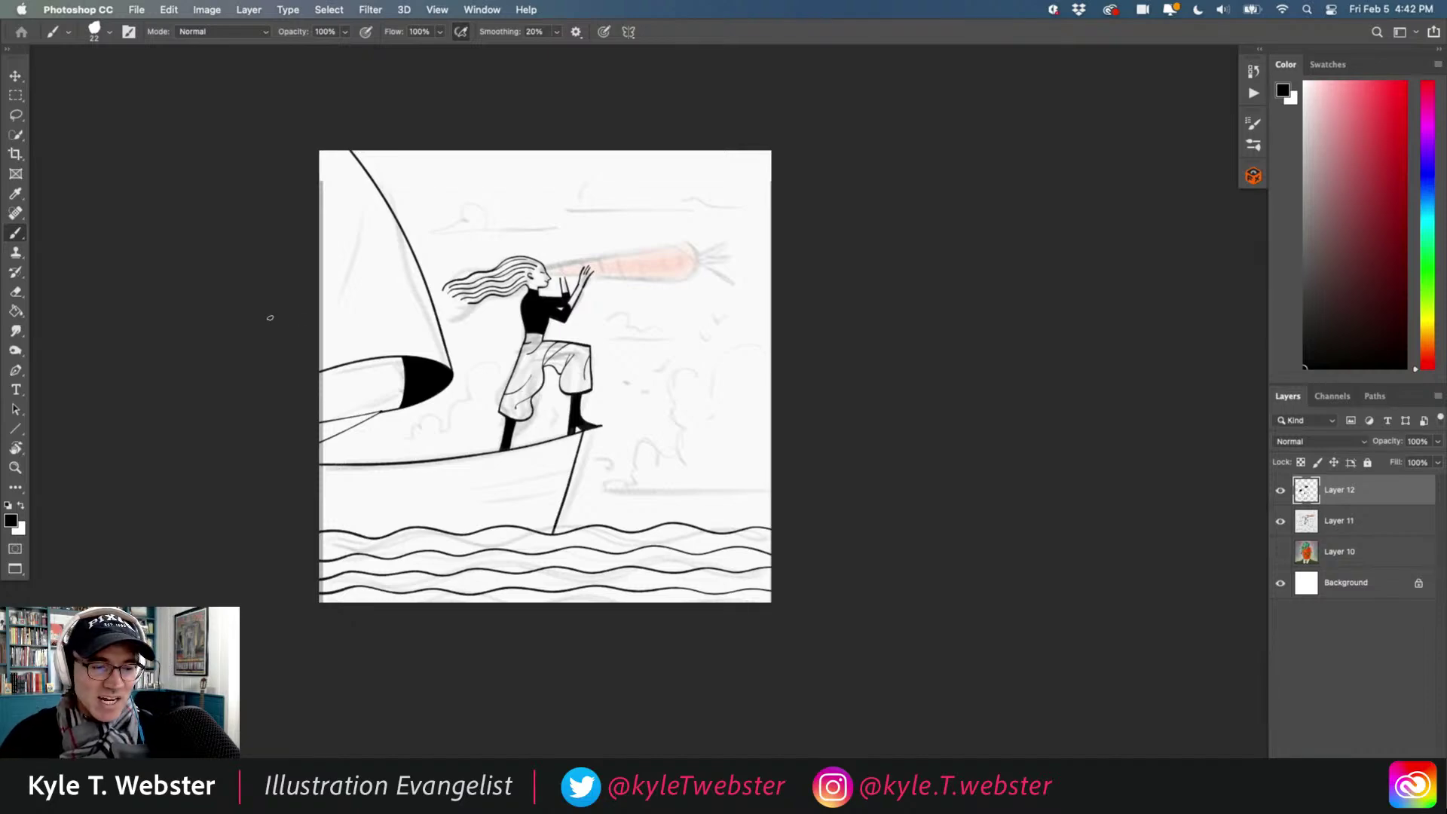
scroll(574, 413, up, 6)
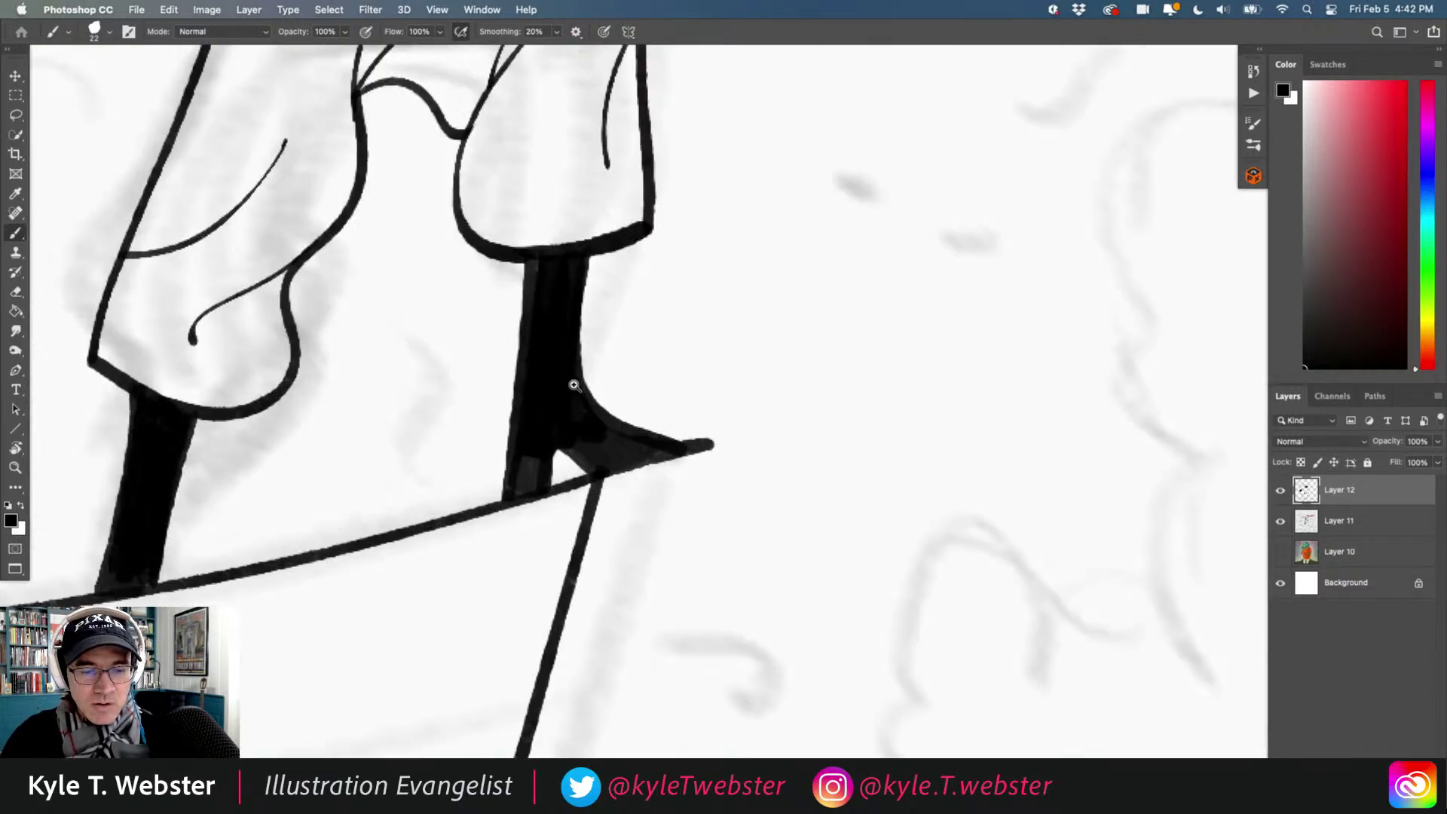
Brush solid black over the remaining gaps in the woman's front boot.
mouse_move(570, 328)
mouse_down()
mouse_move(577, 388)
mouse_move(602, 414)
mouse_move(703, 442)
mouse_move(585, 416)
mouse_move(684, 445)
mouse_move(606, 452)
mouse_move(569, 418)
mouse_move(583, 449)
mouse_move(542, 441)
mouse_move(528, 474)
mouse_up()
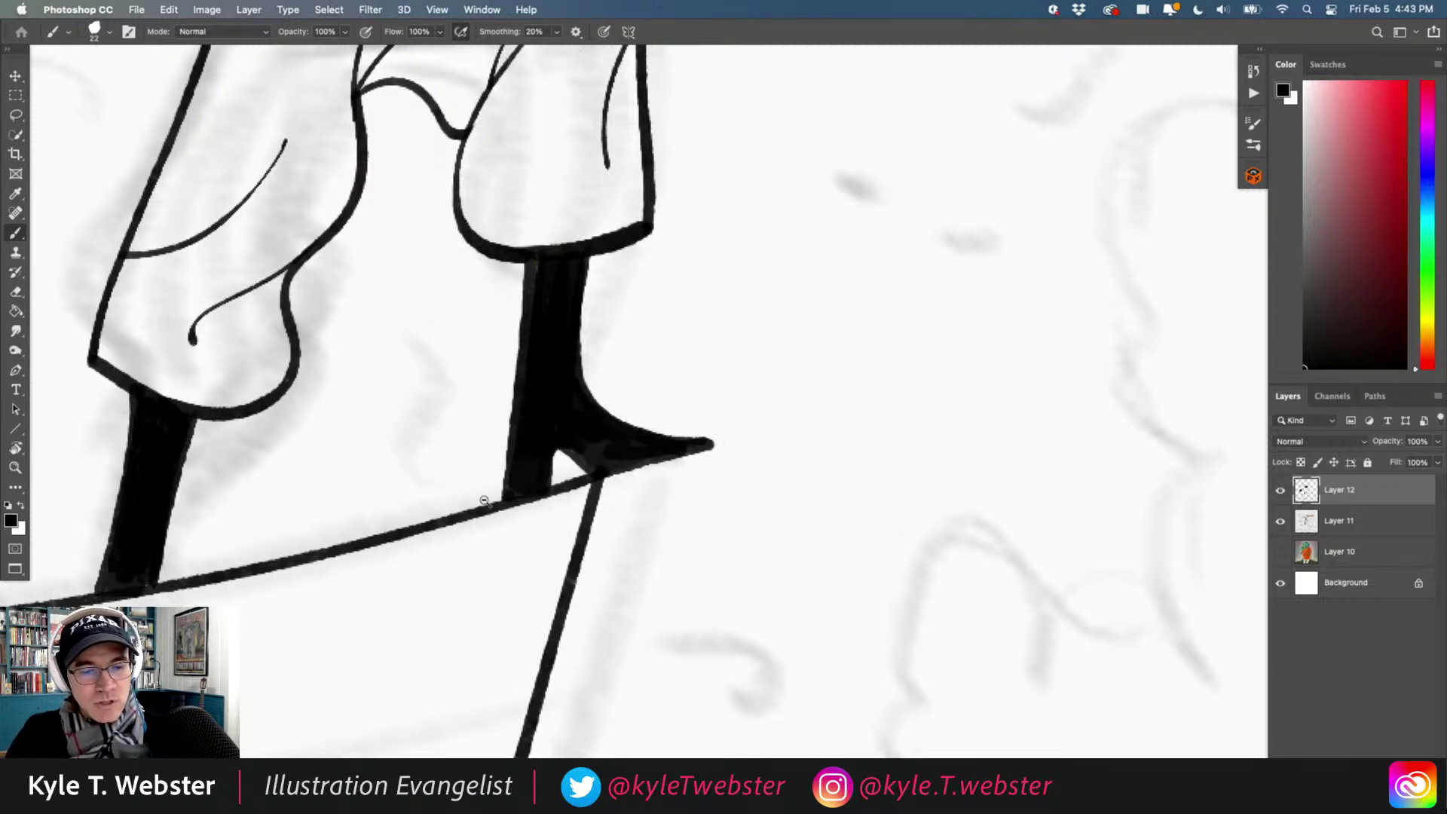
scroll(501, 462, down, 10)
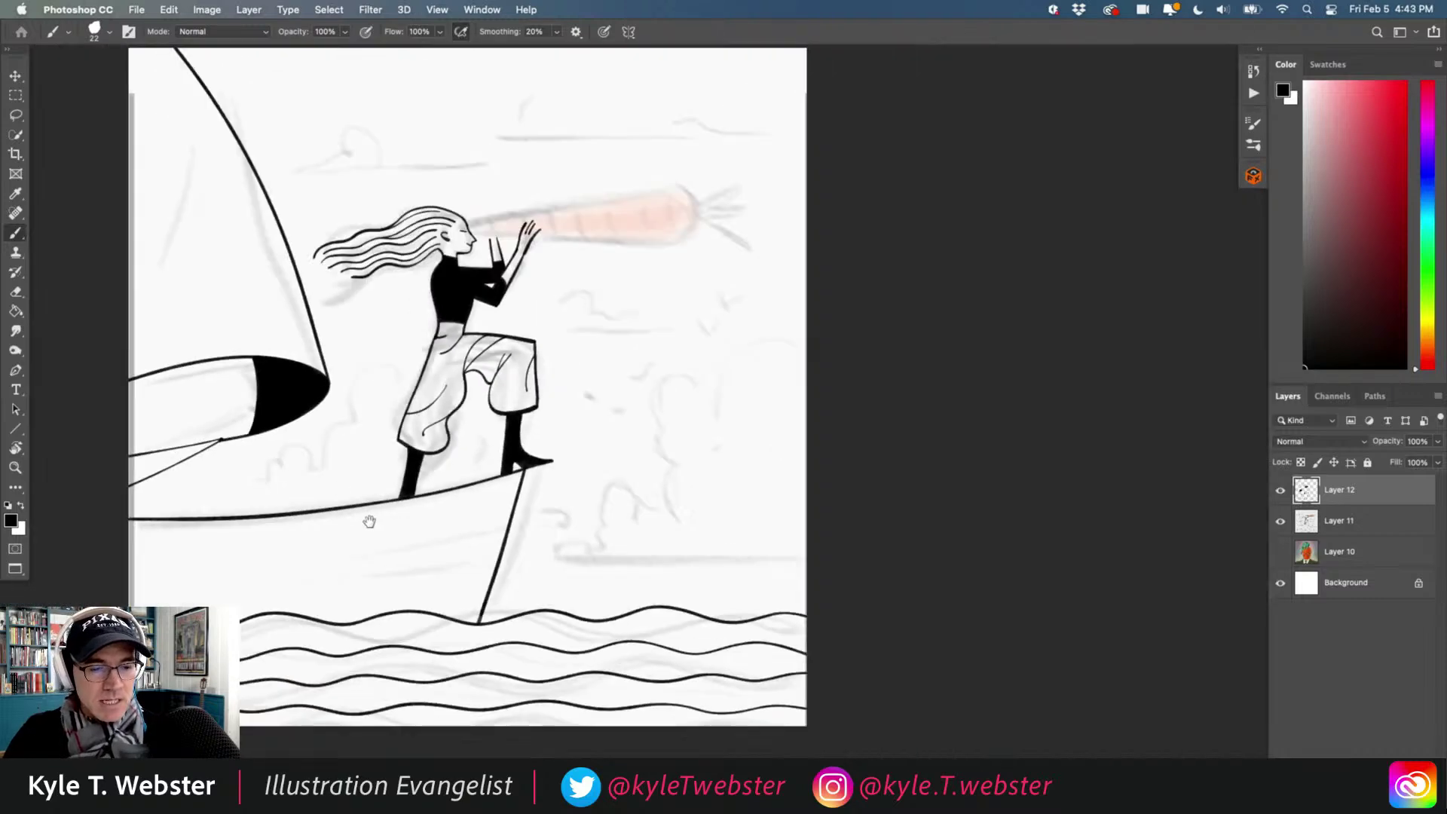
scroll(369, 505, left, 5)
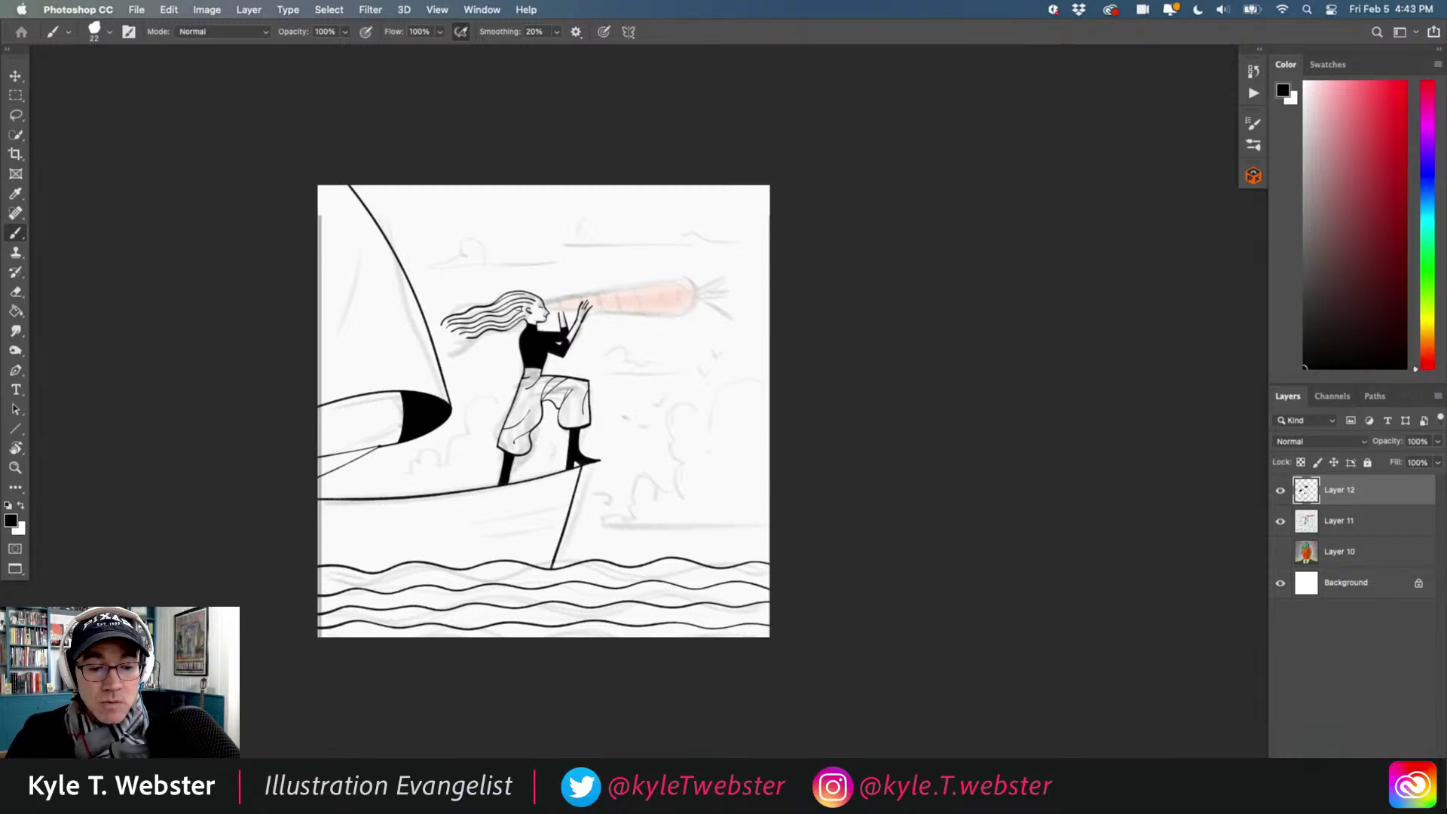
key(super+equal)
key(super+equal)
key(super+minus)
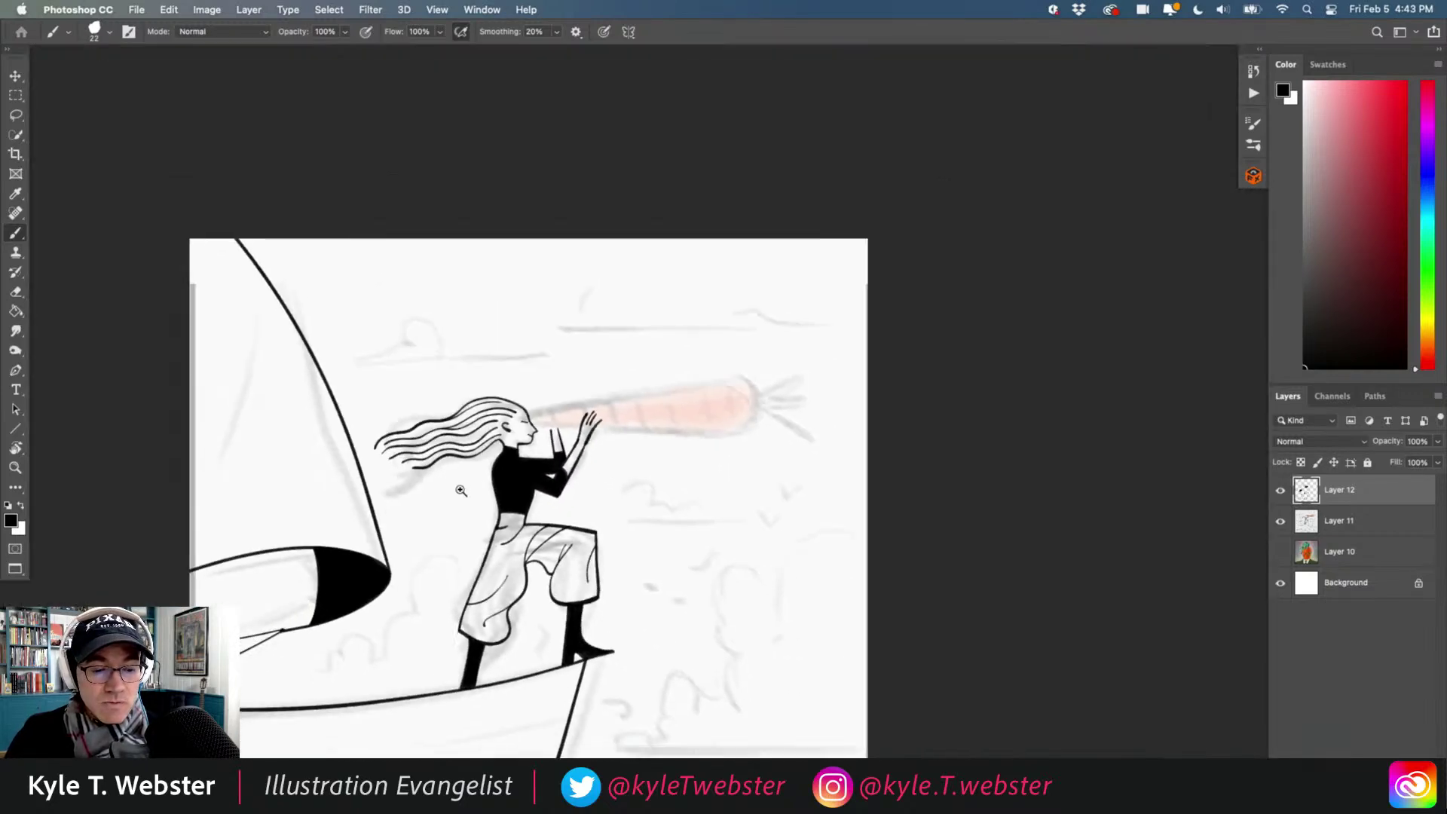
drag(461, 491, 524, 390)
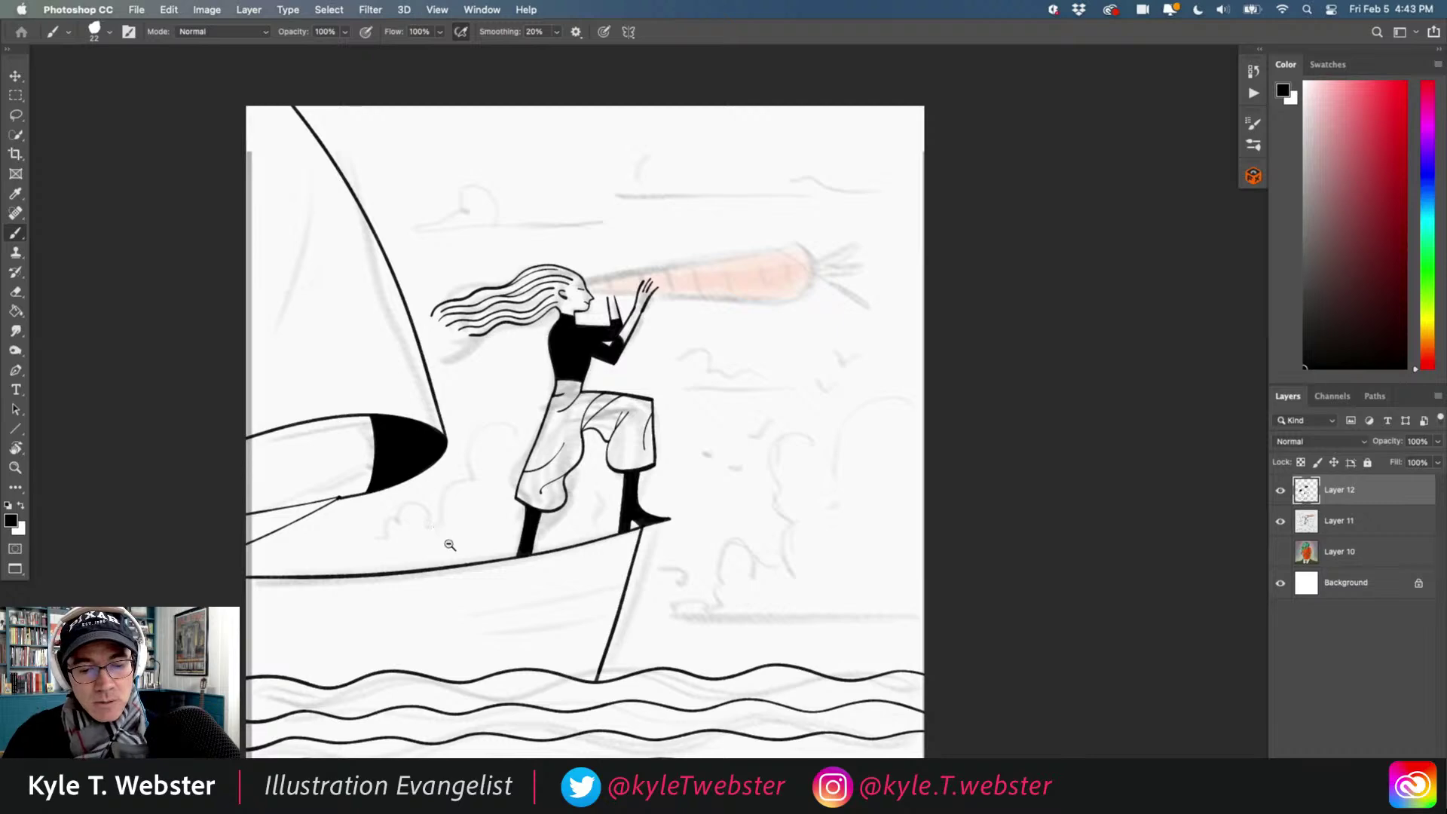
key(super+minus)
drag(393, 568, 446, 572)
key(super+equal)
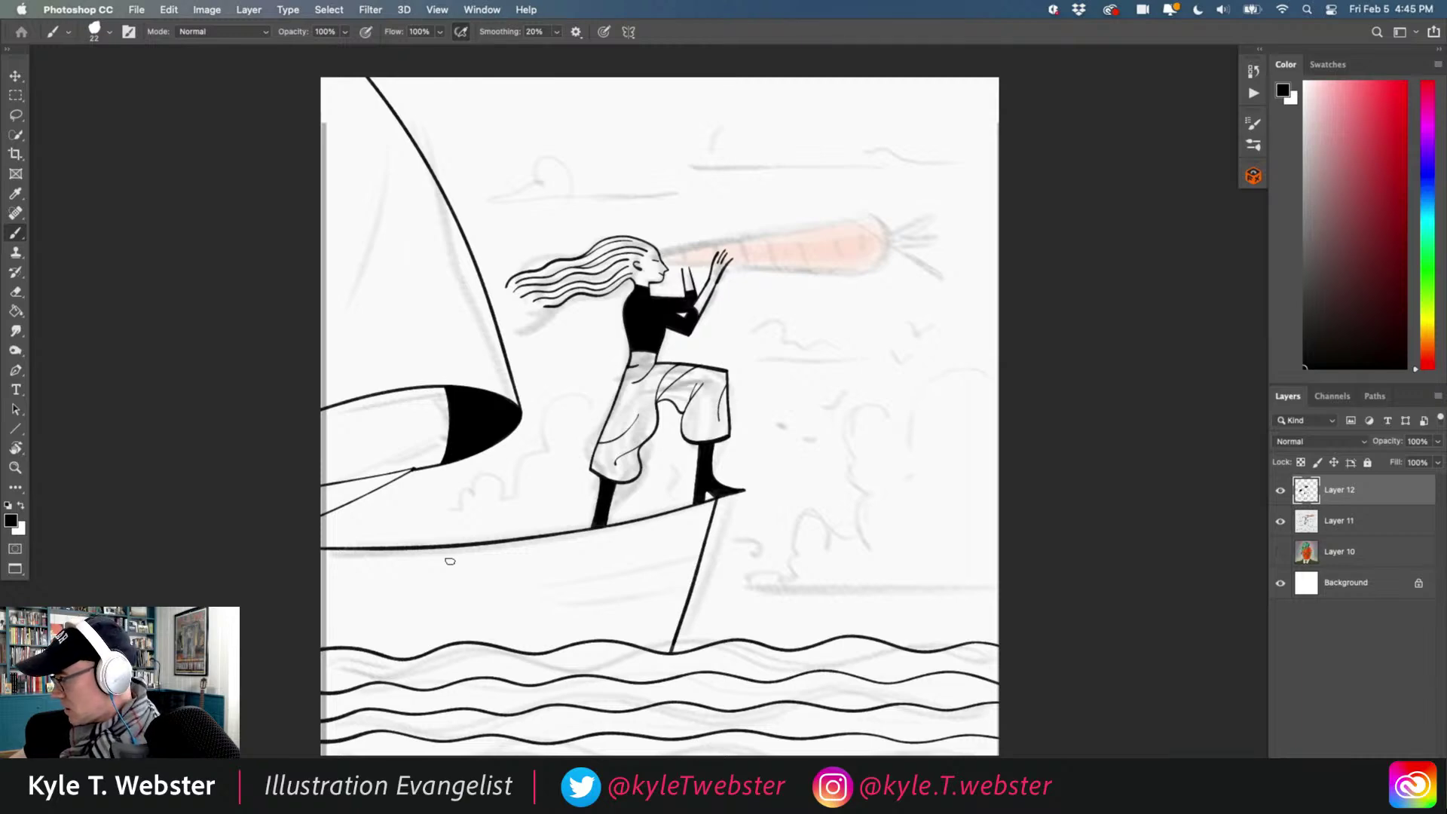
Toggle the visibility of Layers 10, 11 and 12 to view the line art, carrot portrait and sketch separately.
click(1279, 520)
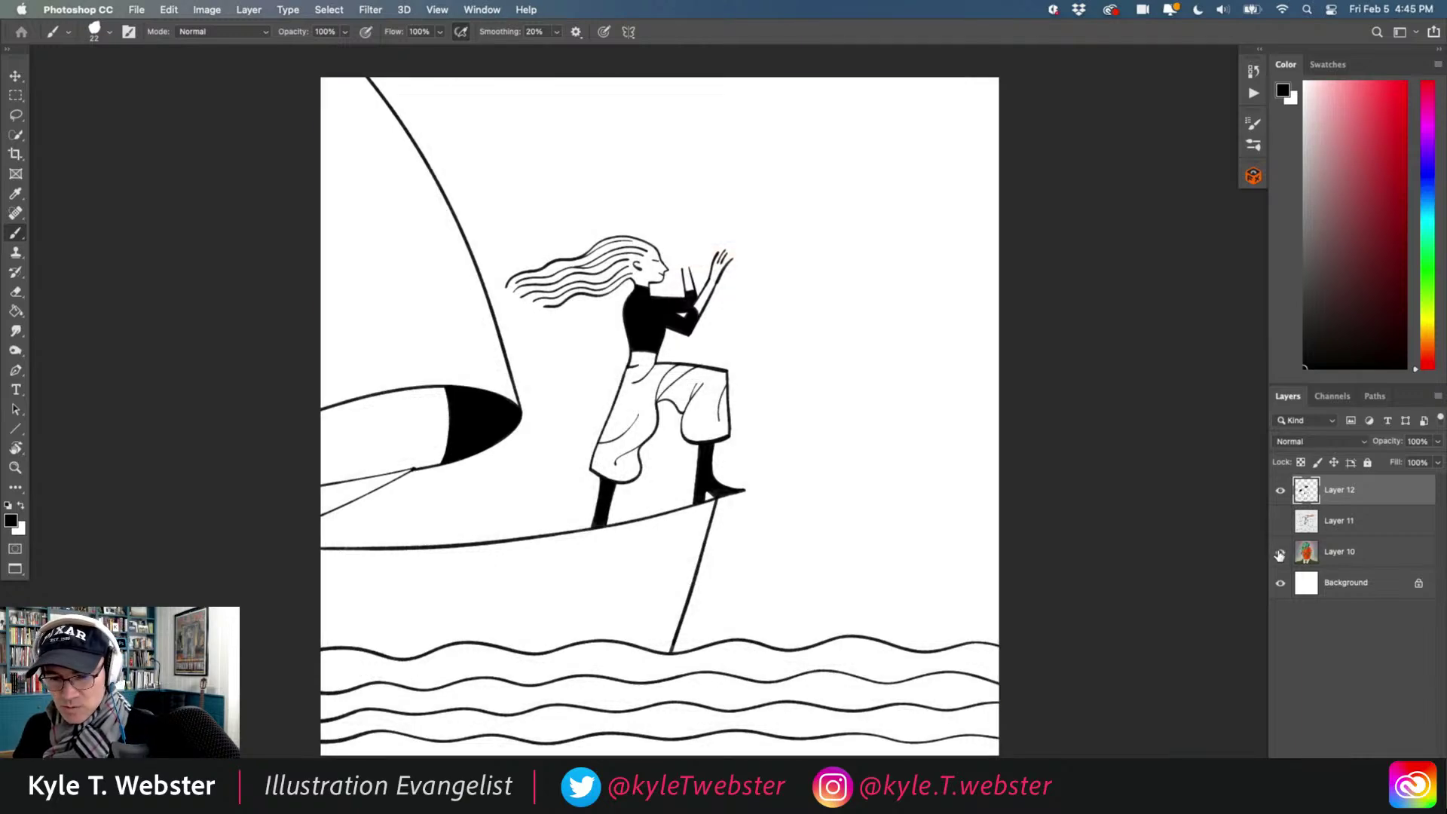
click(1279, 551)
click(1279, 490)
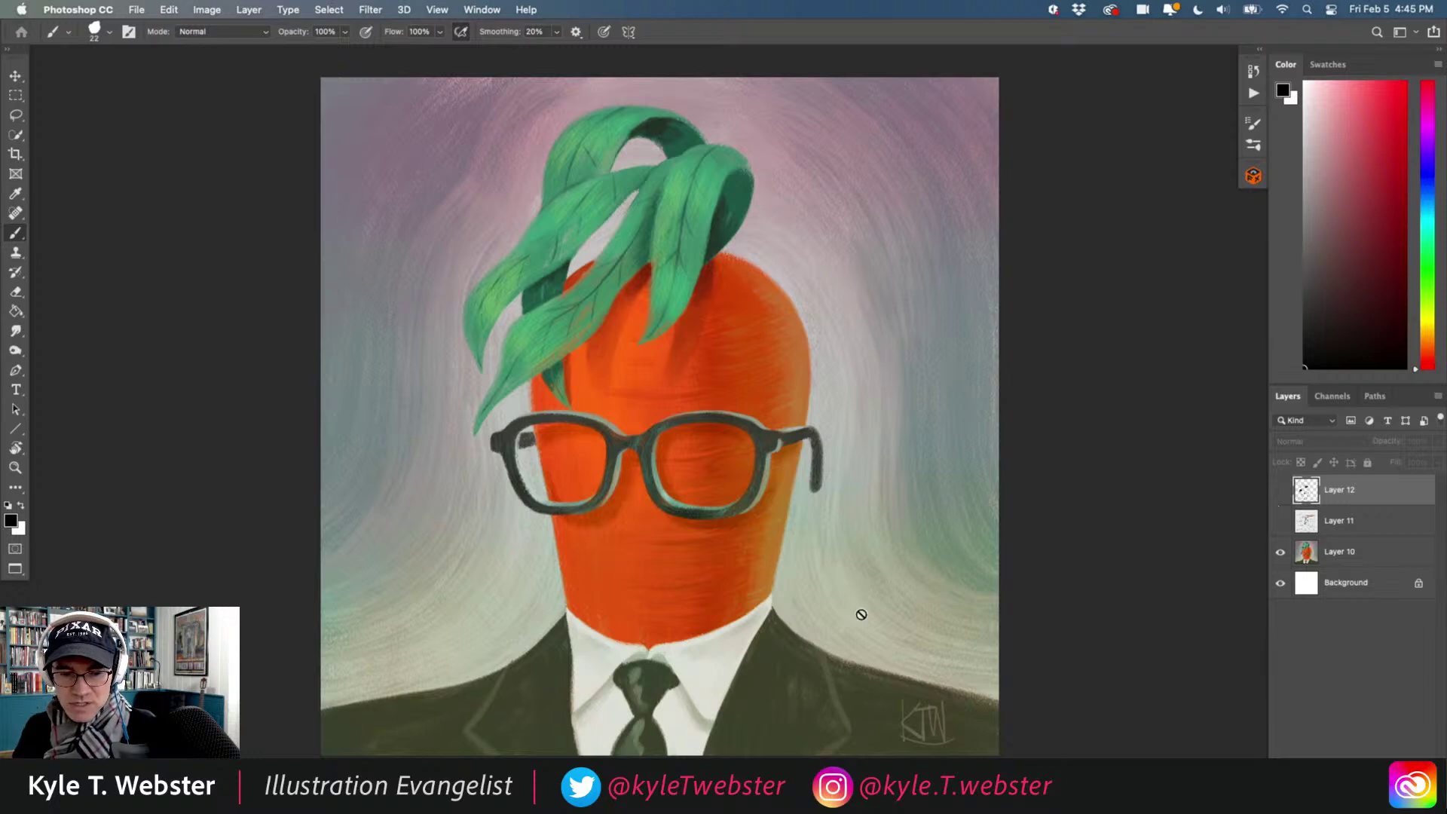
click(1279, 551)
click(1279, 521)
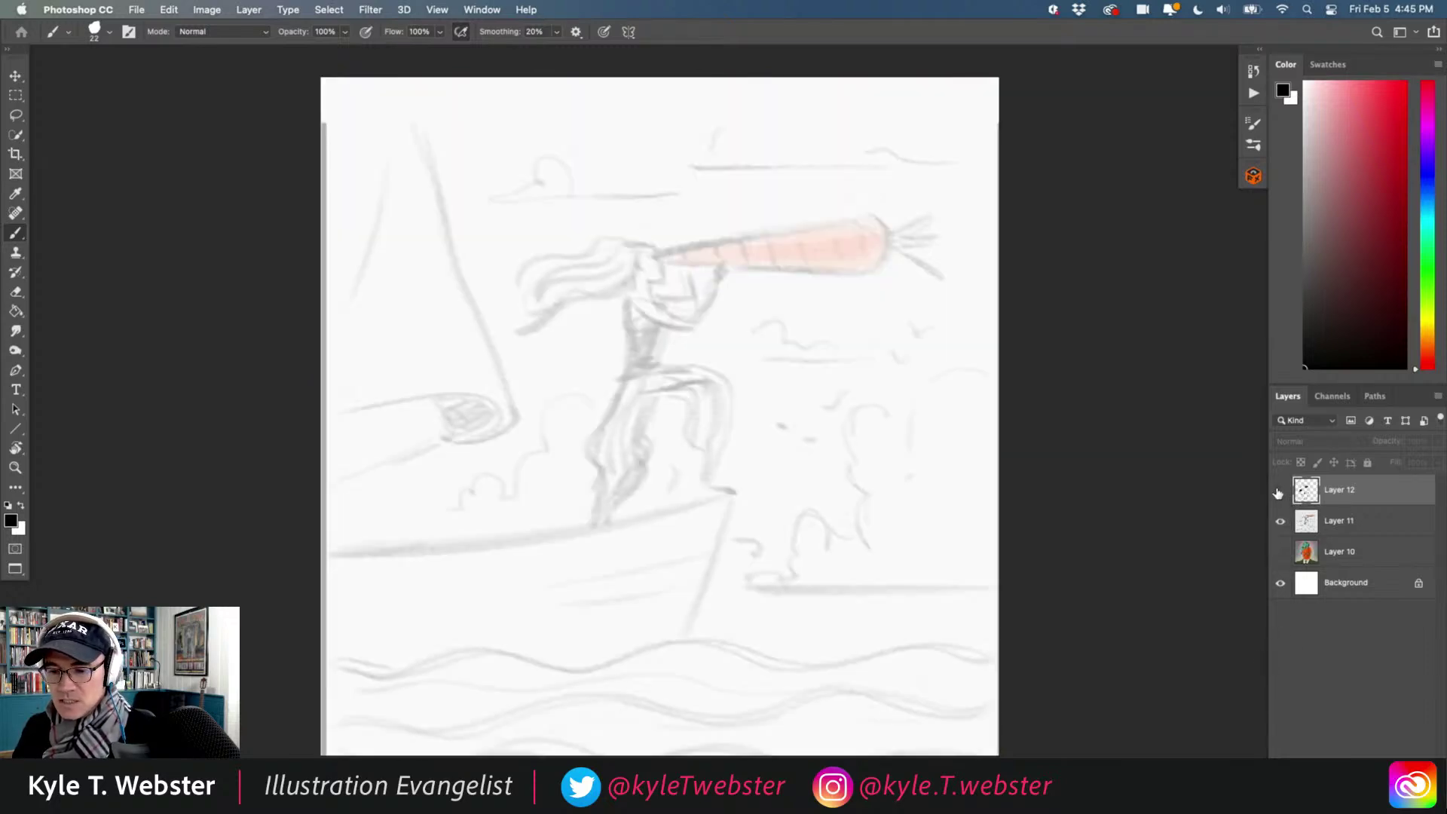
click(1280, 490)
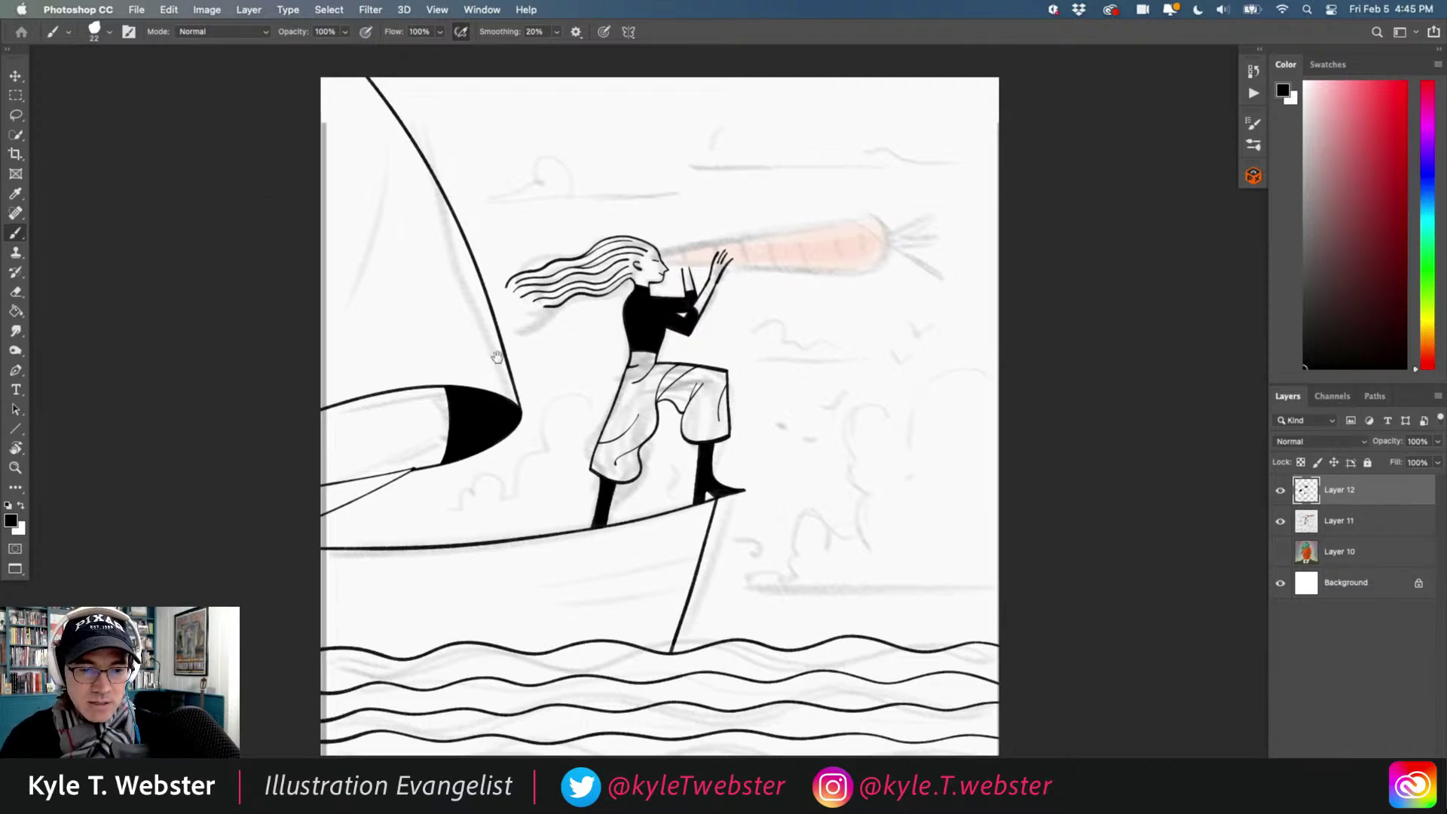
Add a new layer directly above the sketch on Layer 11 and lasso the large cloud shape beyond the bow, out to the canvas edge.
drag(503, 354, 478, 372)
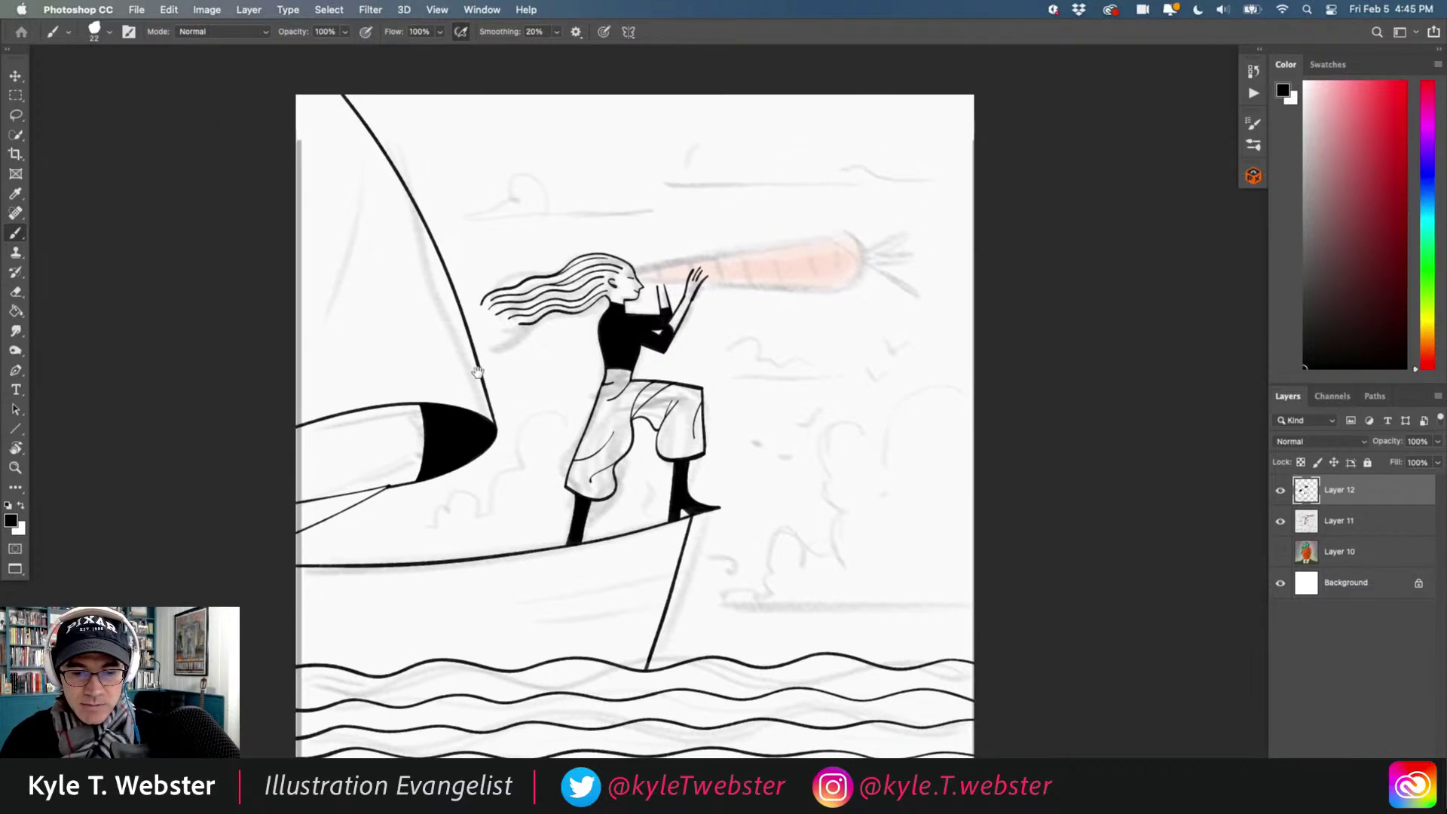
click(1308, 520)
key(super+shift+alt+n)
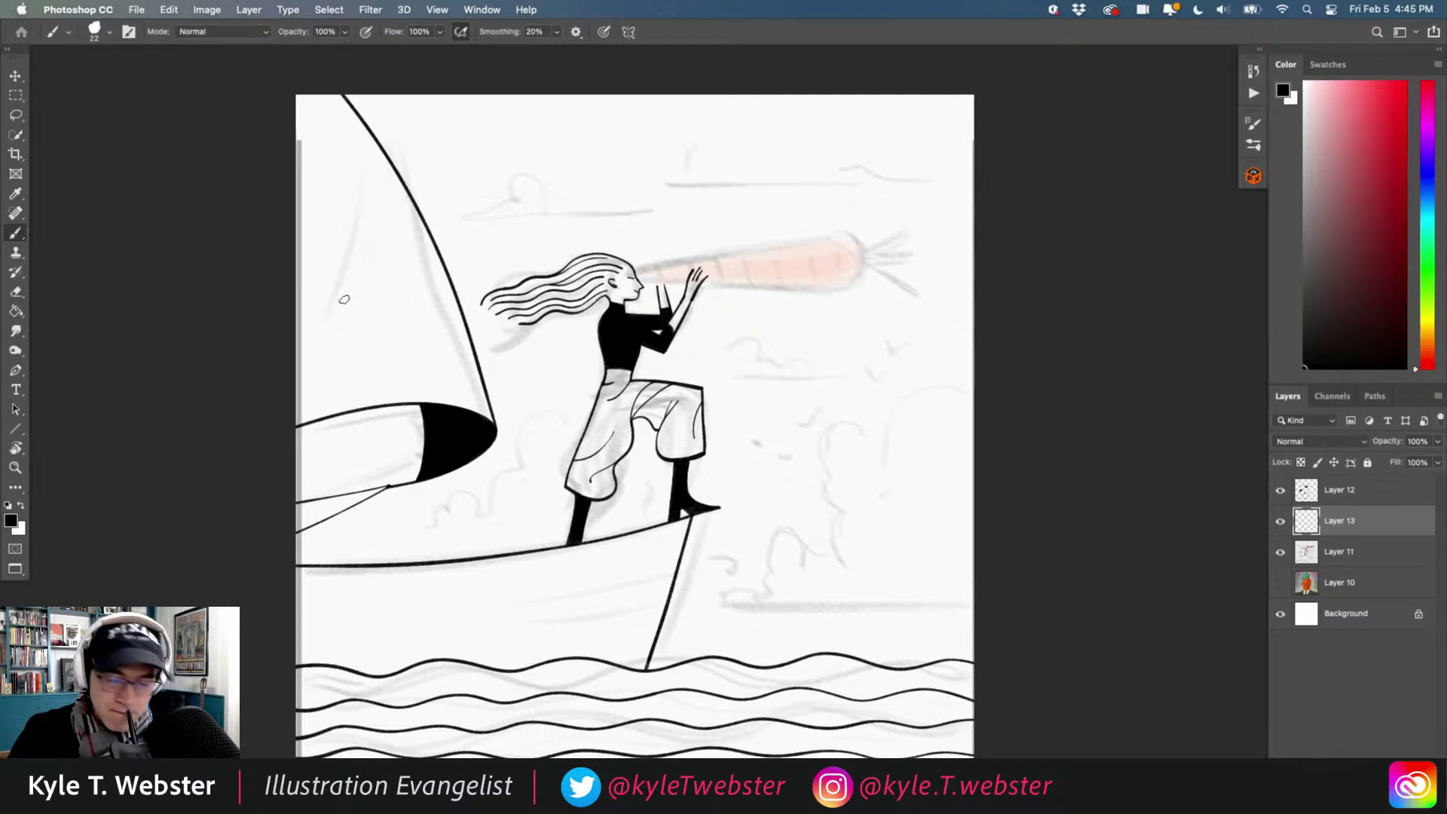
key(l)
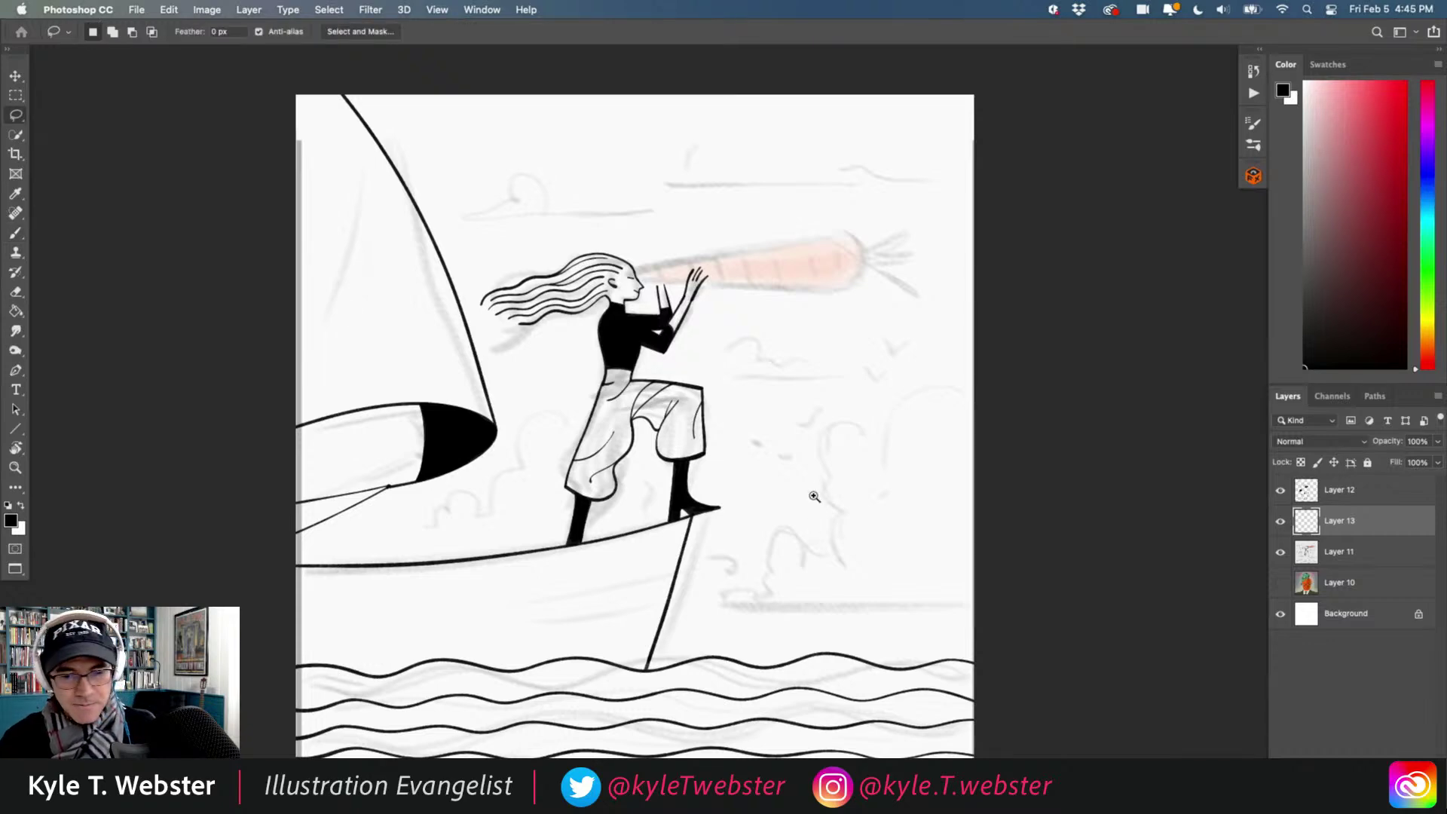
scroll(815, 493, up, 1)
mouse_move(1043, 352)
mouse_down()
mouse_move(978, 329)
mouse_move(930, 357)
mouse_move(916, 444)
mouse_move(901, 451)
mouse_move(847, 393)
mouse_move(782, 418)
mouse_move(771, 483)
mouse_move(836, 568)
mouse_move(800, 591)
mouse_move(739, 595)
mouse_move(698, 640)
mouse_move(708, 662)
mouse_move(884, 689)
mouse_move(1050, 663)
mouse_up()
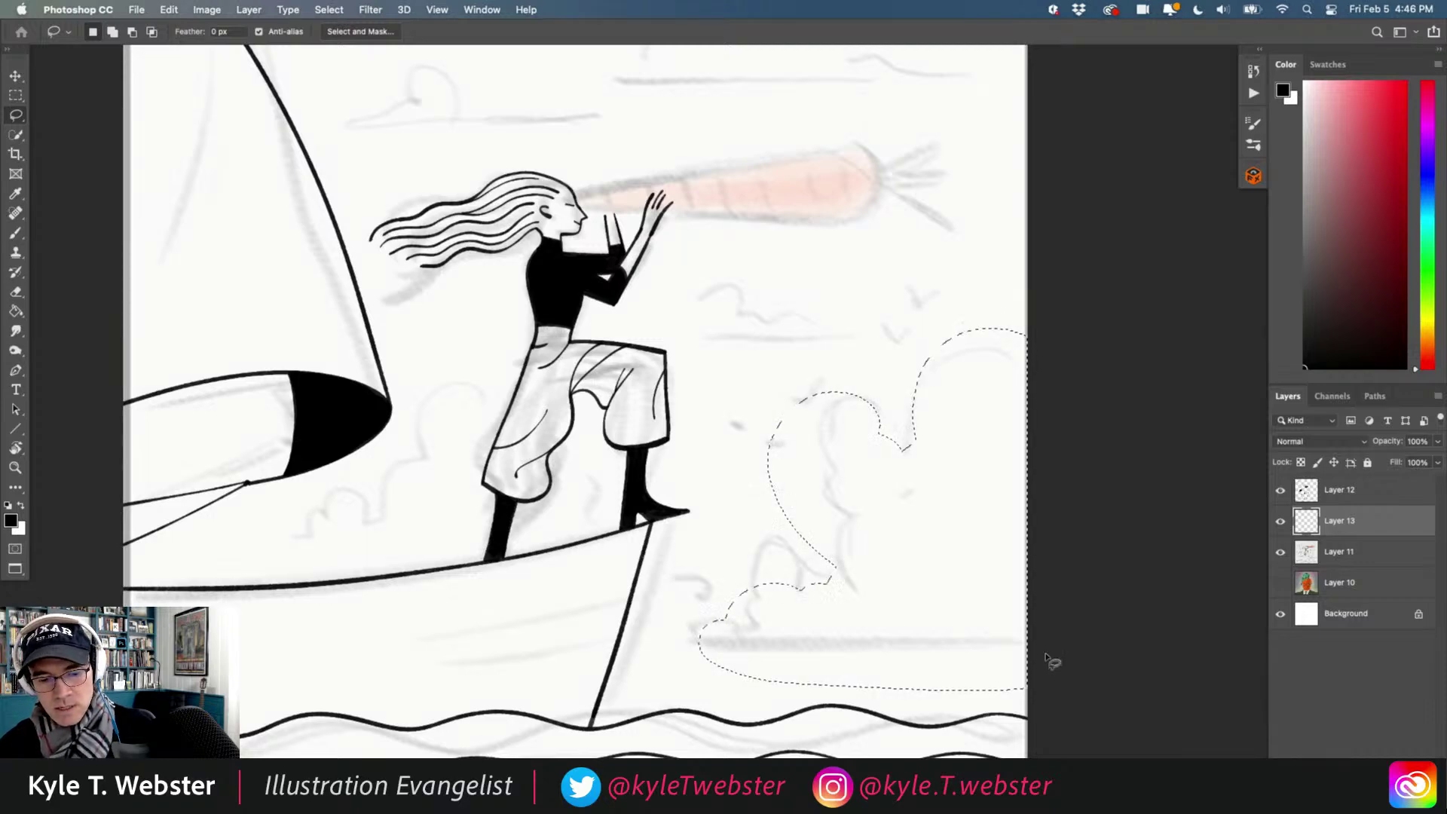
Subtract a straight-edged area below the sketched horizon from the cloud selection, fill the rest with black, and deselect.
key(shift+l)
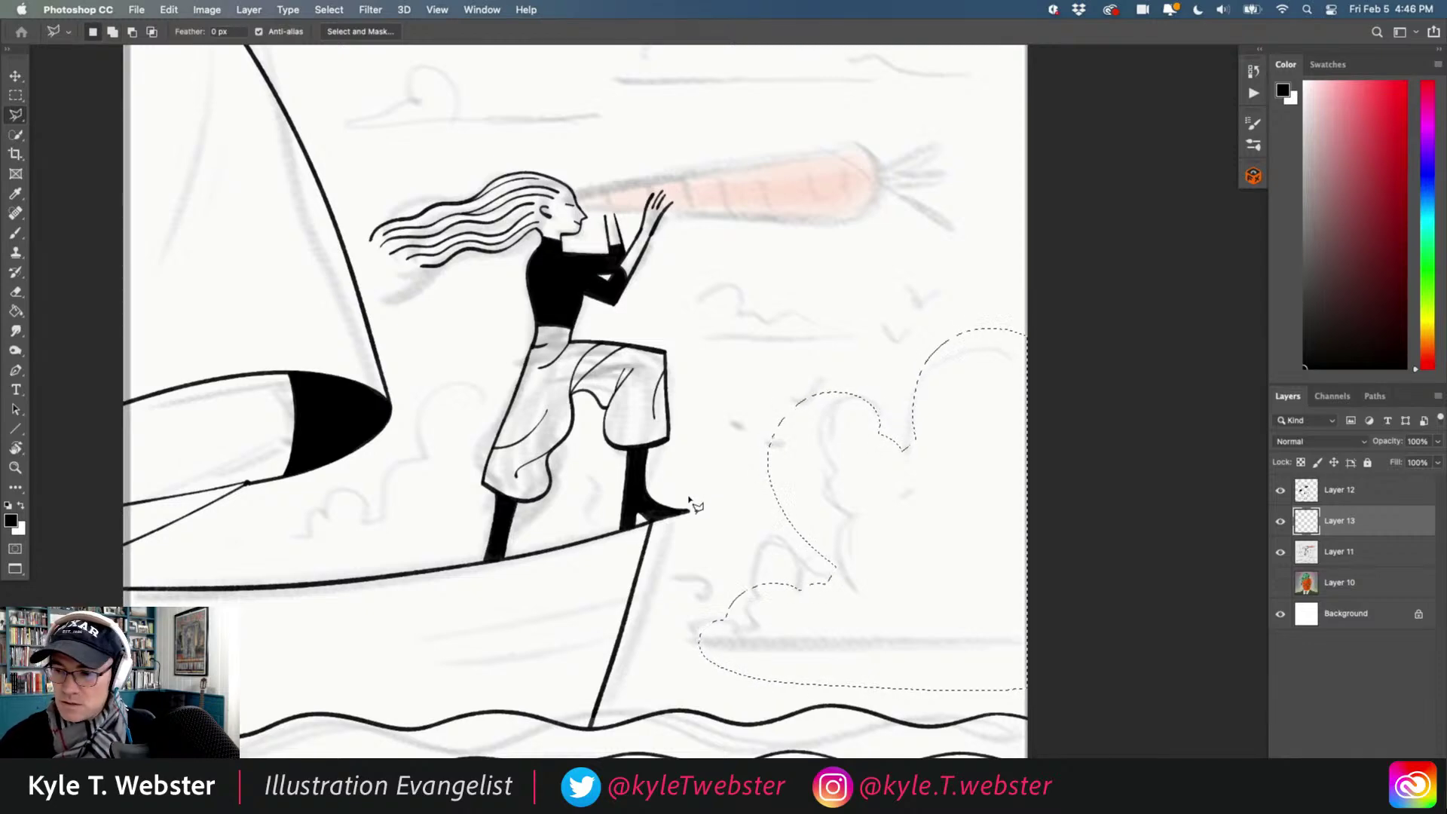
click(690, 640)
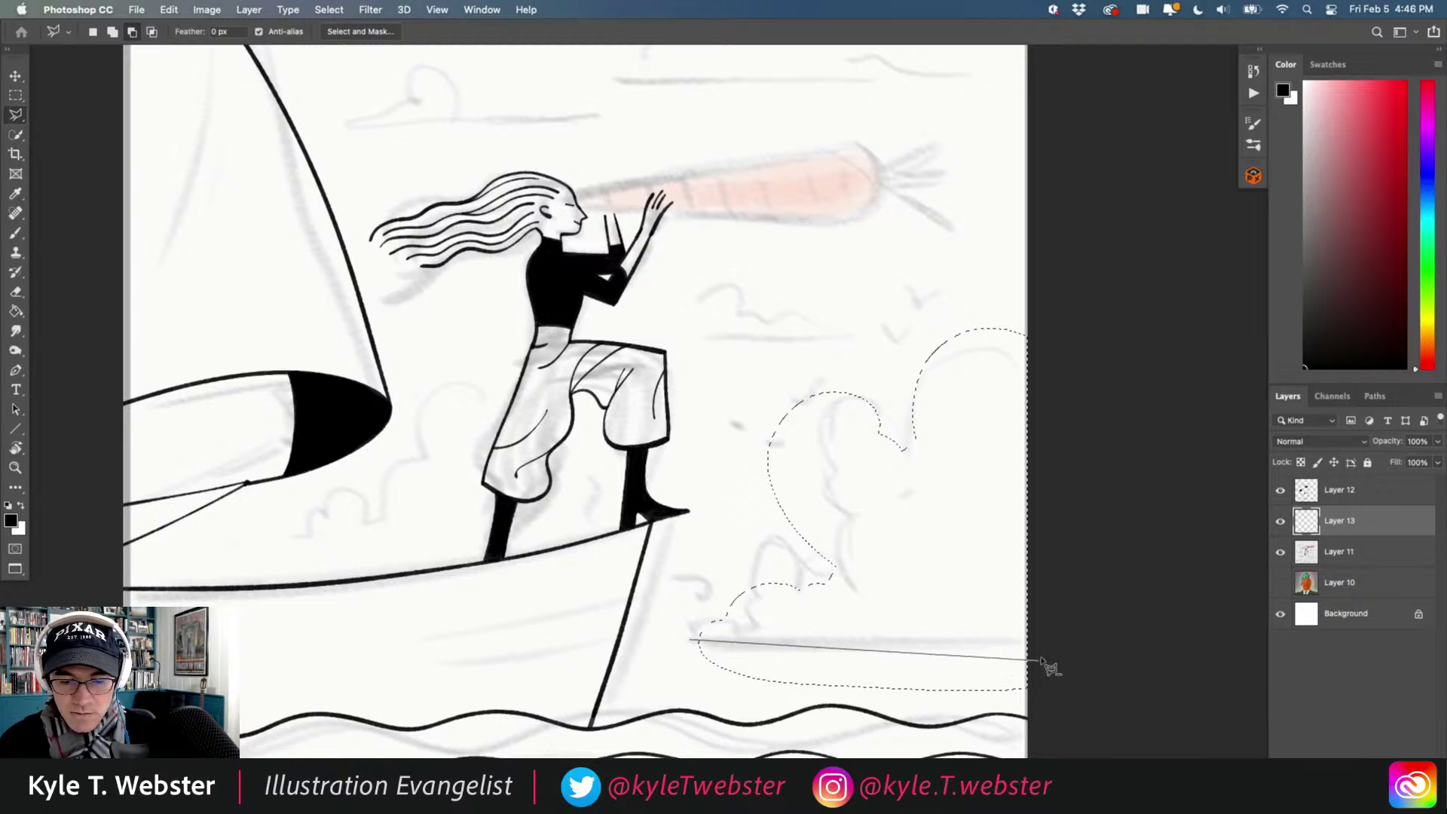
click(1055, 639)
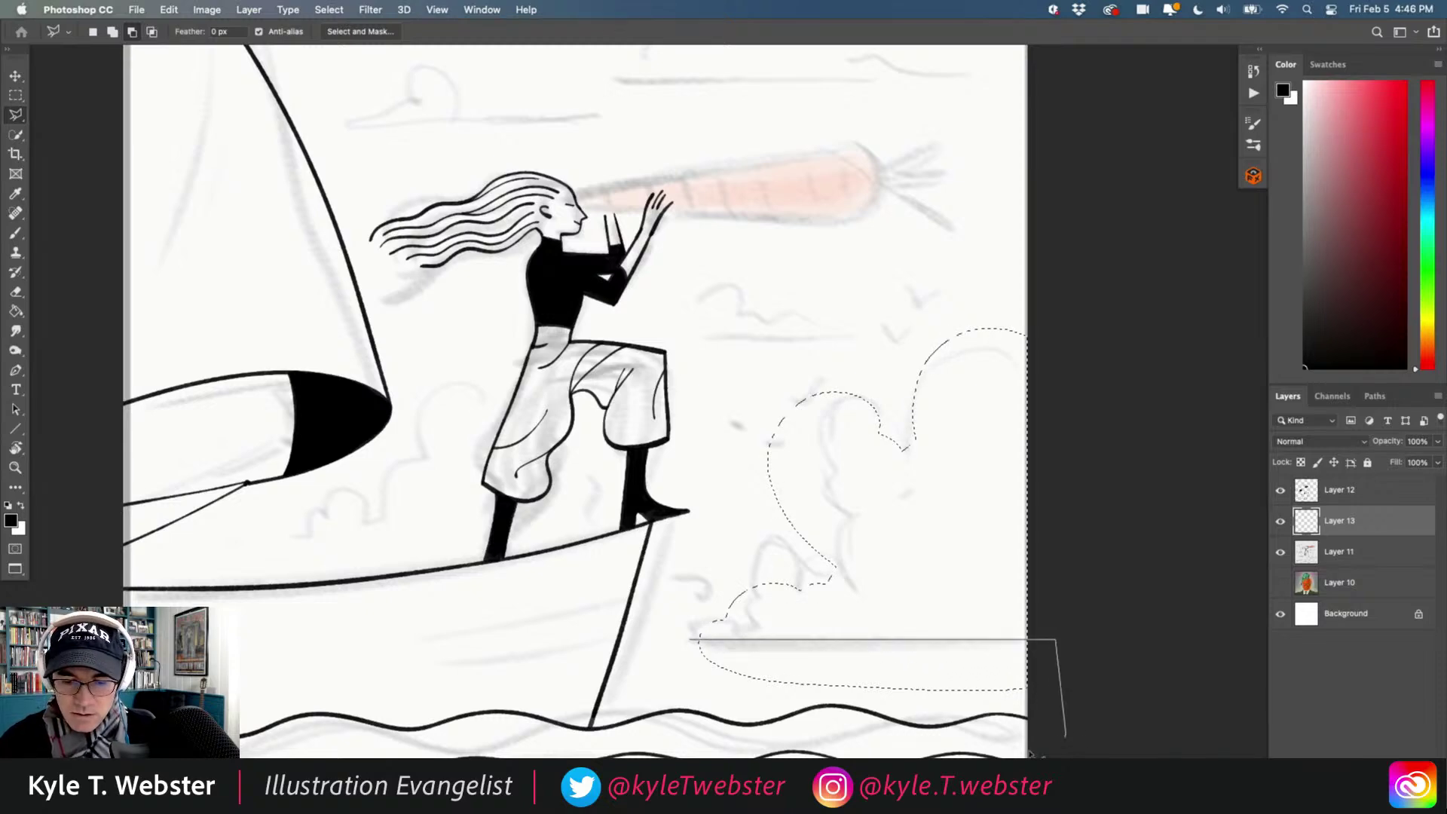
click(1065, 731)
click(865, 764)
click(681, 643)
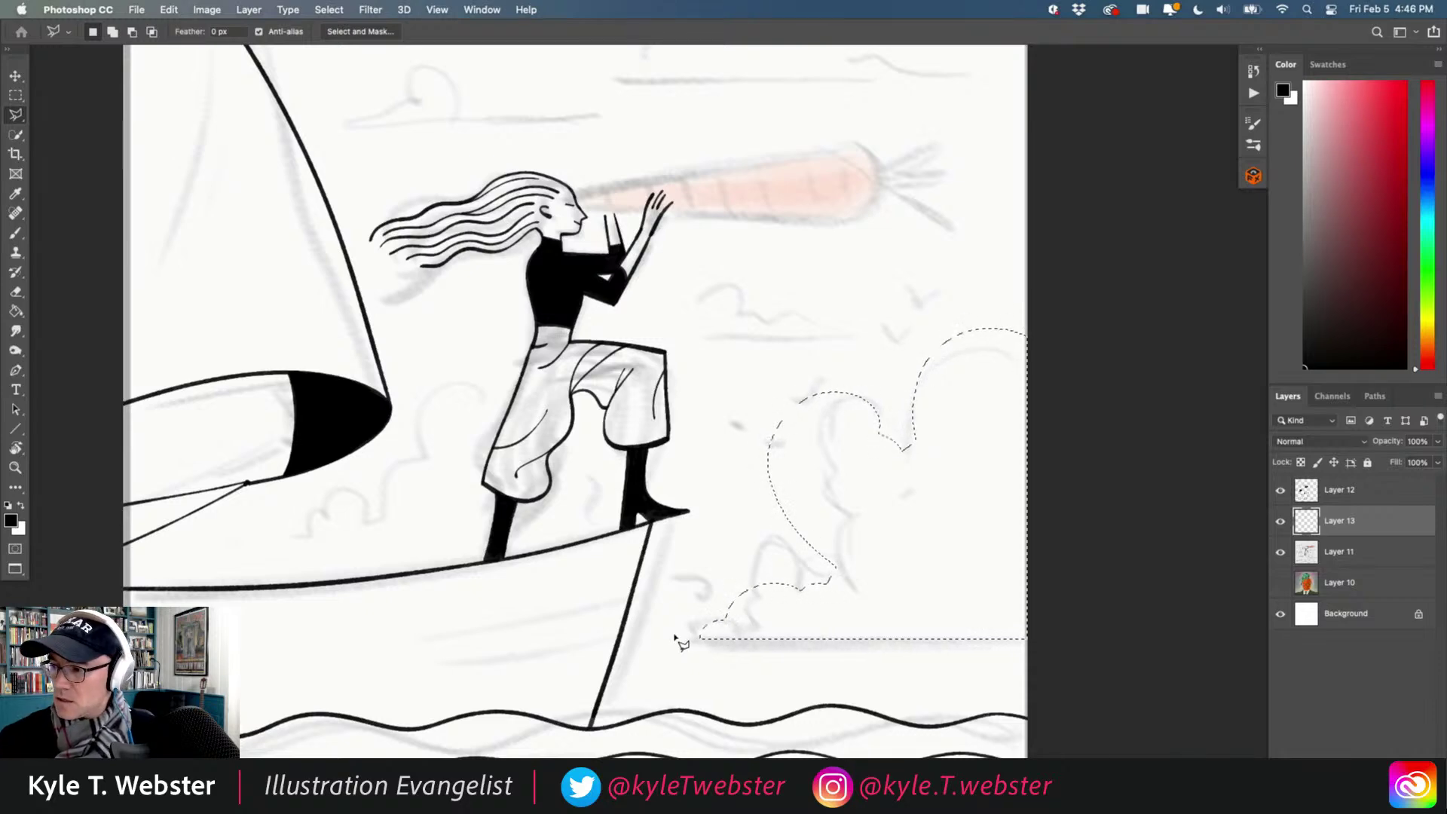
key(alt+BackSpace)
key(super+d)
key(super+minus)
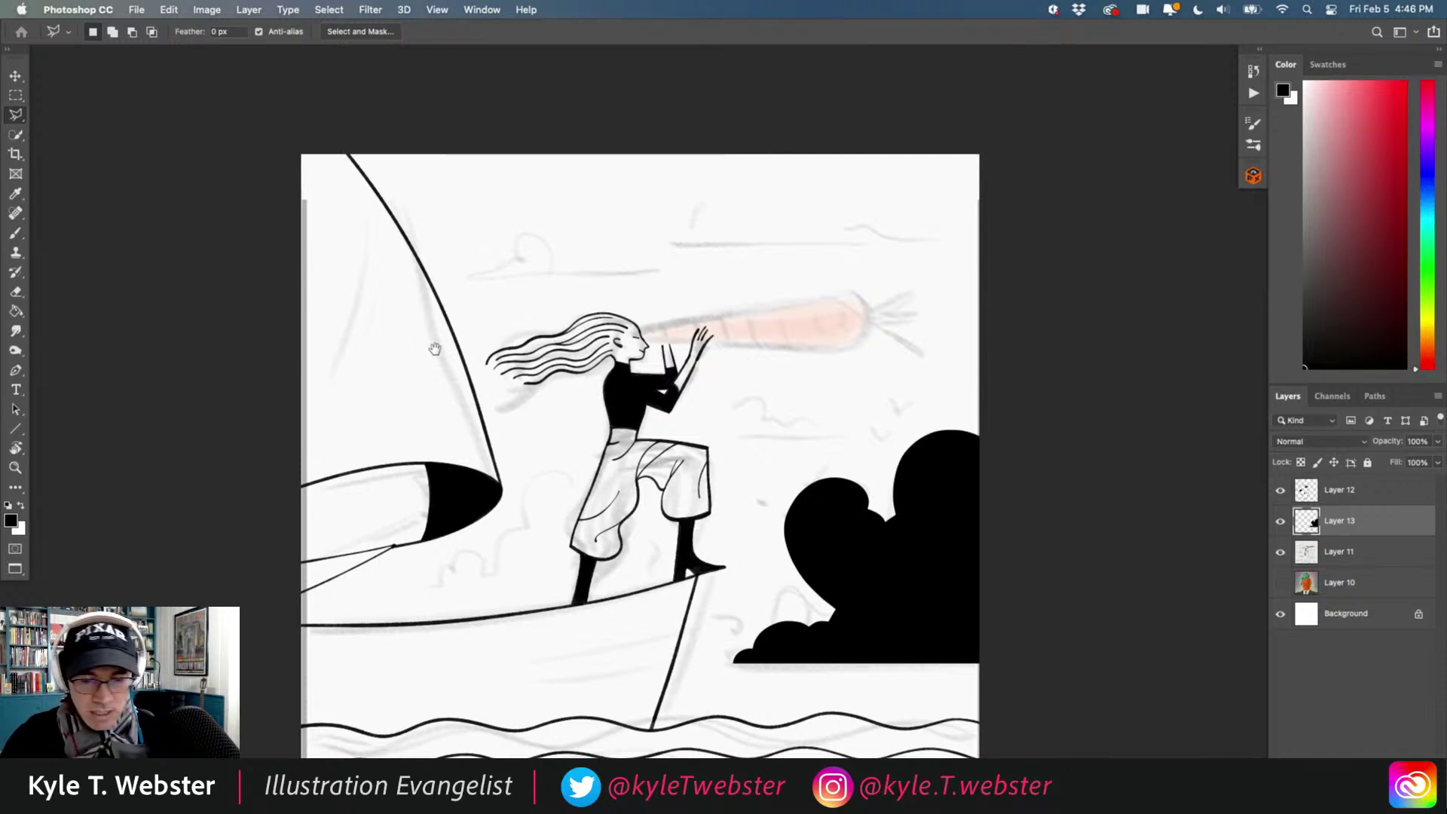
Recolour the cloud with grey a4a4a4, locking Layer 13's transparent pixels for the fill and unlocking them again.
click(9, 520)
click(9, 423)
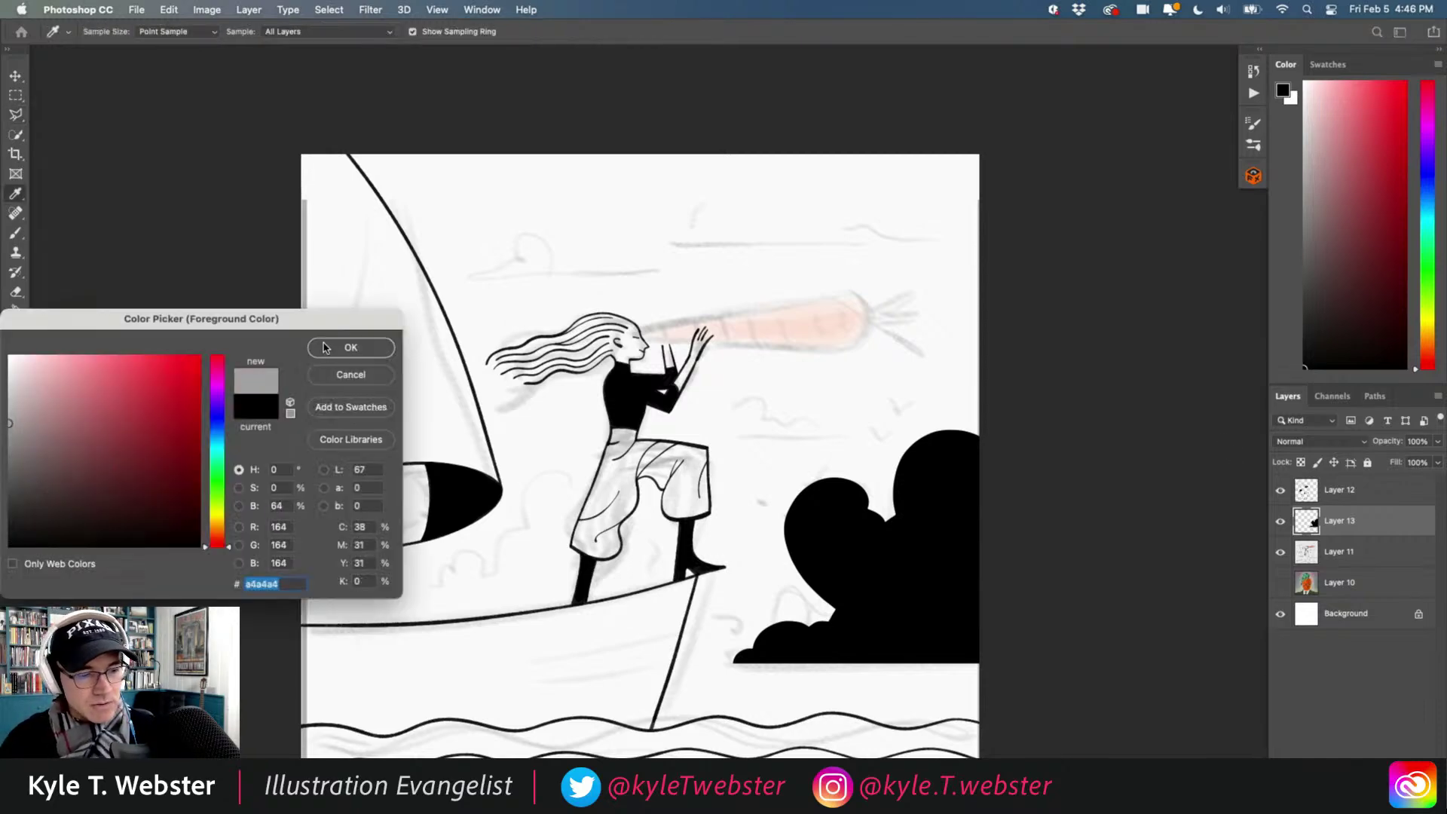
click(324, 347)
key(l)
click(1300, 462)
key(alt+BackSpace)
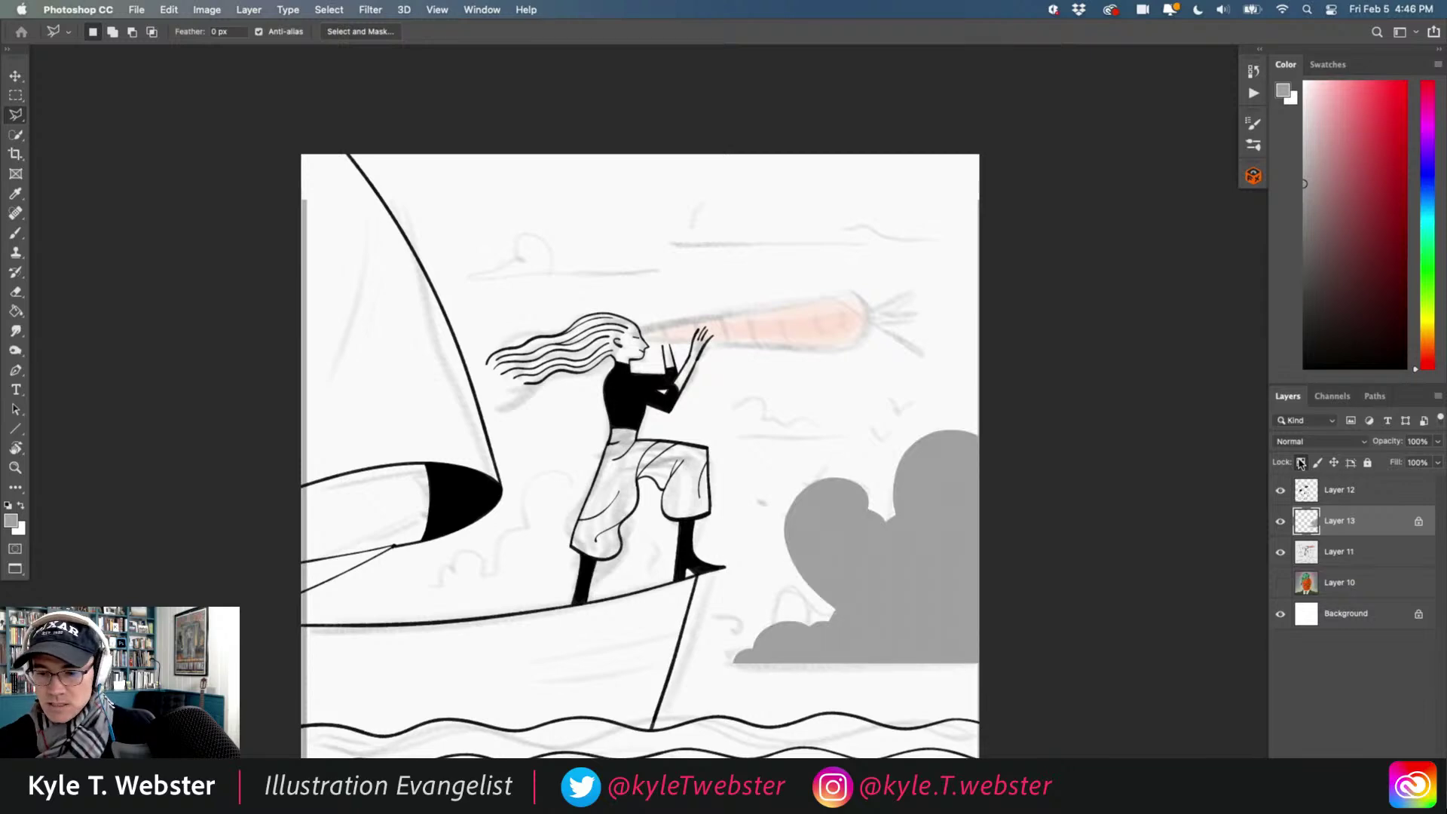
click(1300, 462)
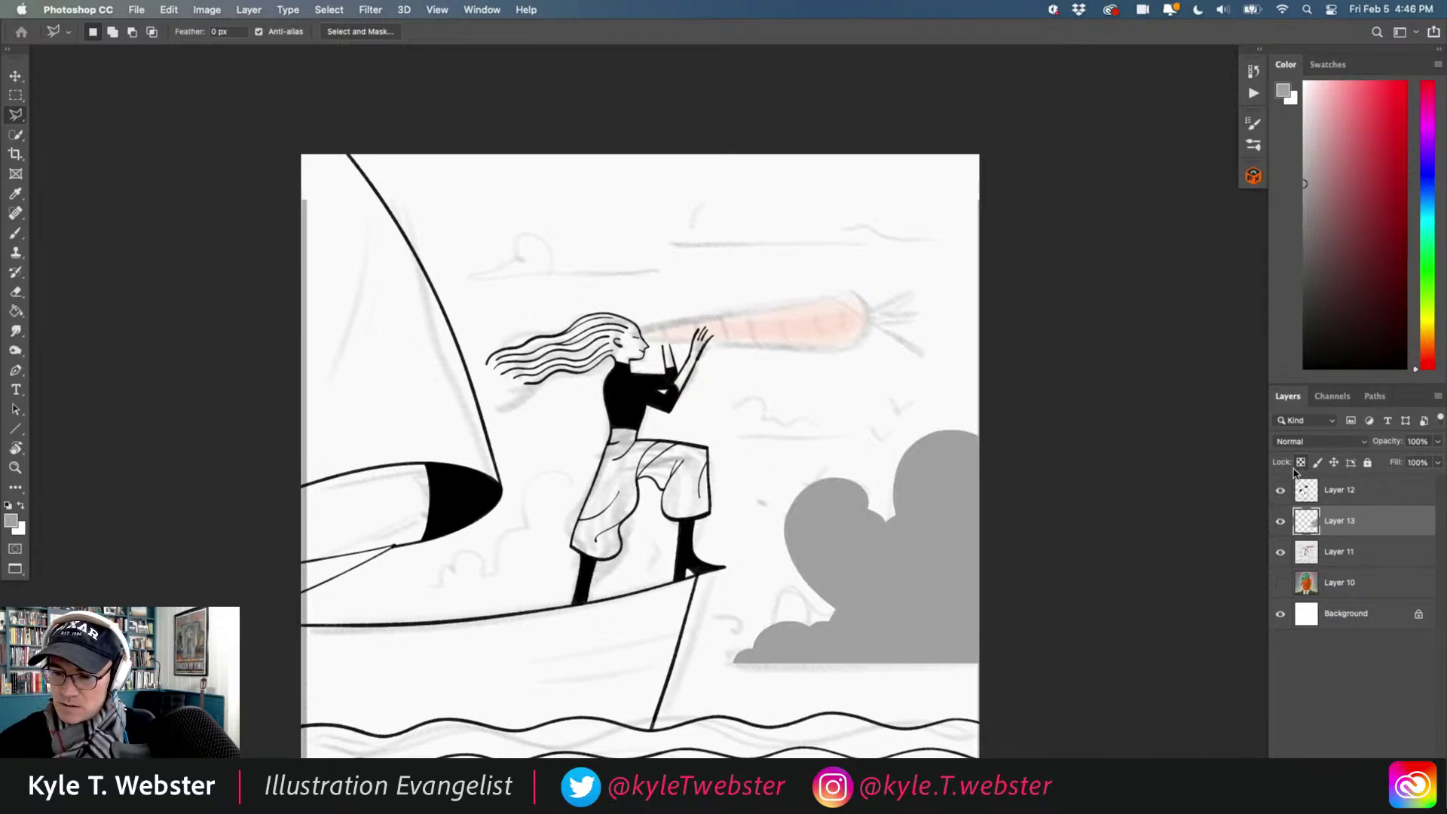
click(1301, 462)
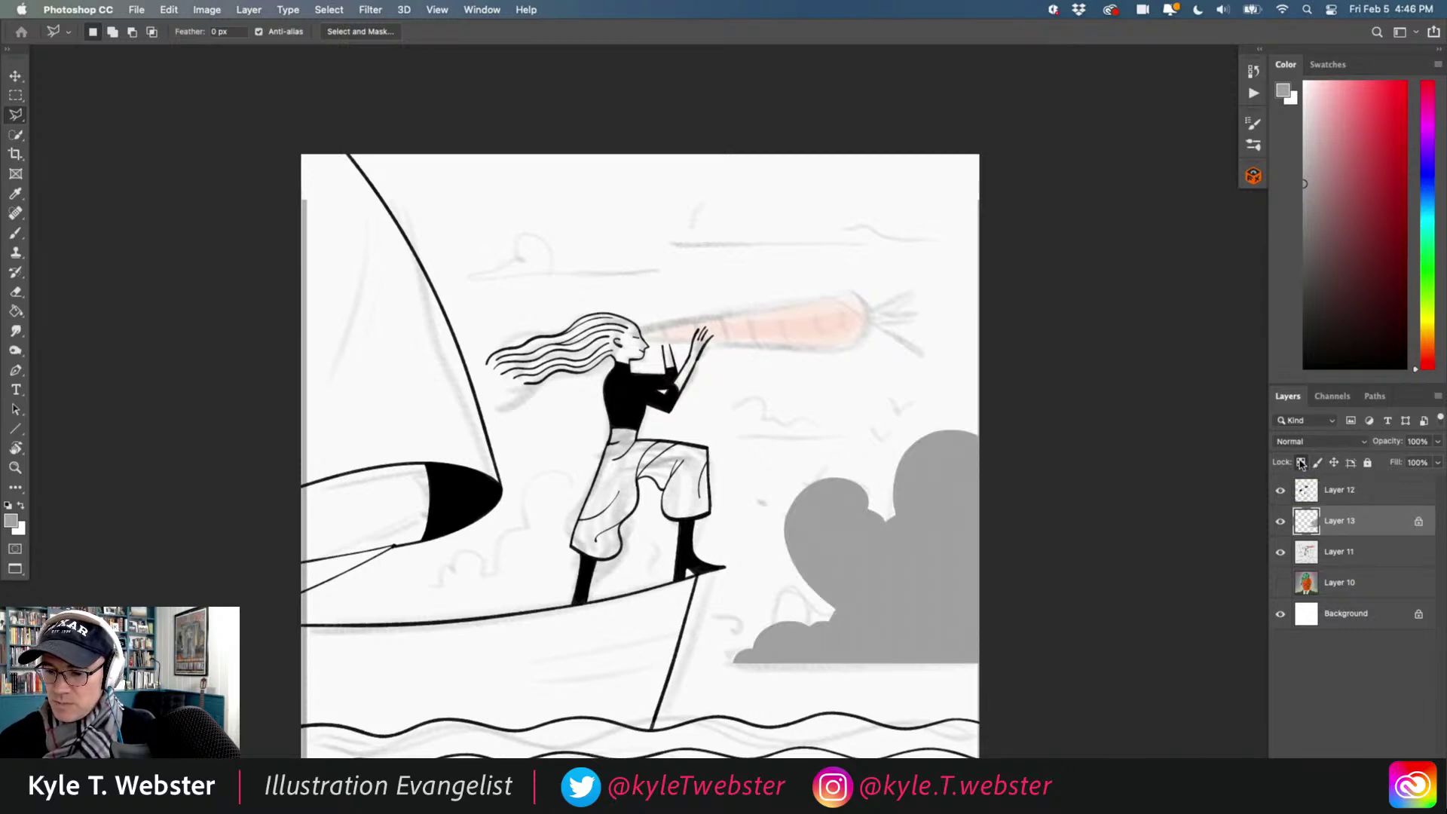
click(1300, 462)
click(1300, 462)
click(1300, 463)
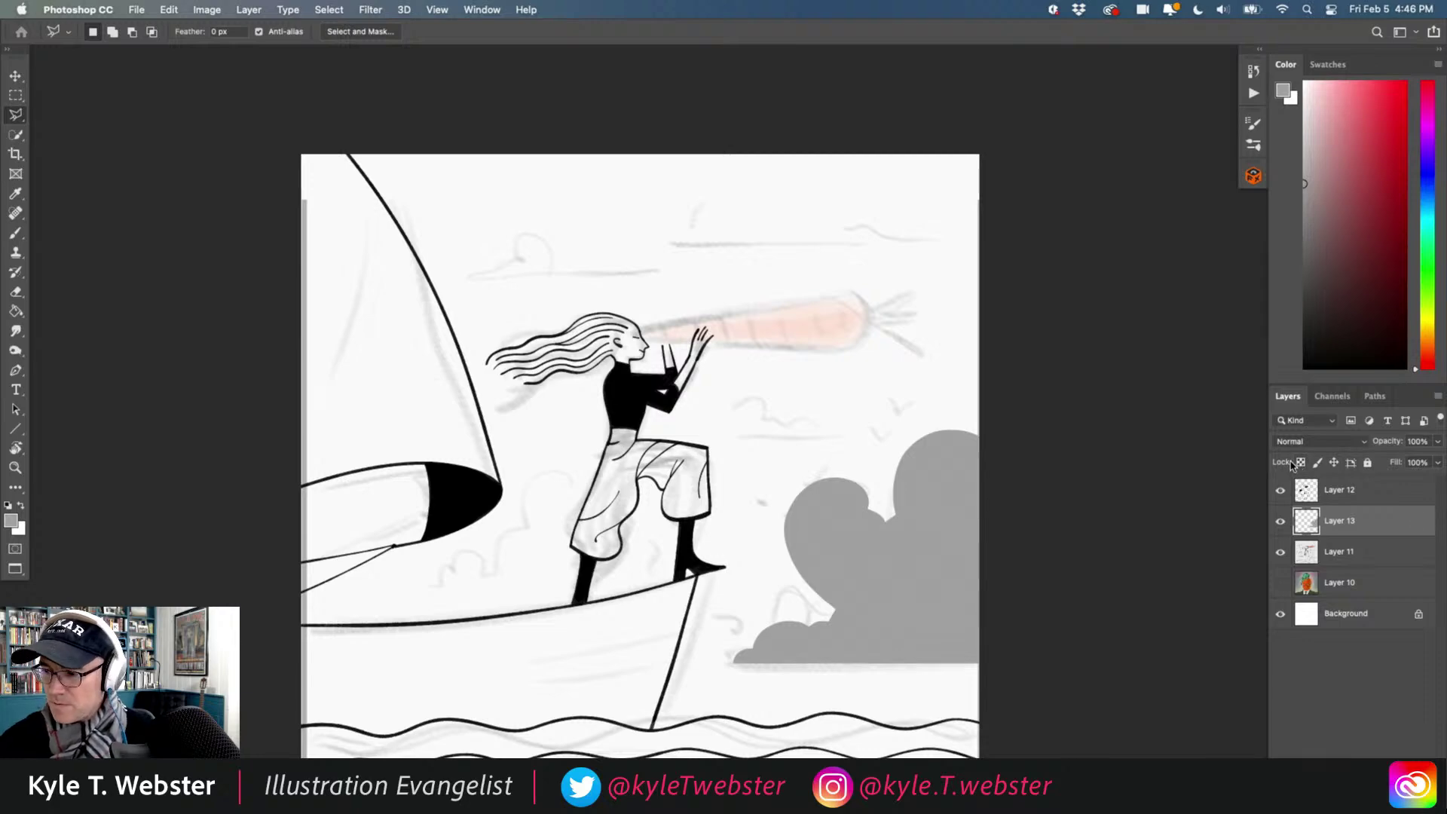
On Layer 12, lasso freehand along the outer edge of the raised forearm and around the elbow, deselecting each area.
key(b)
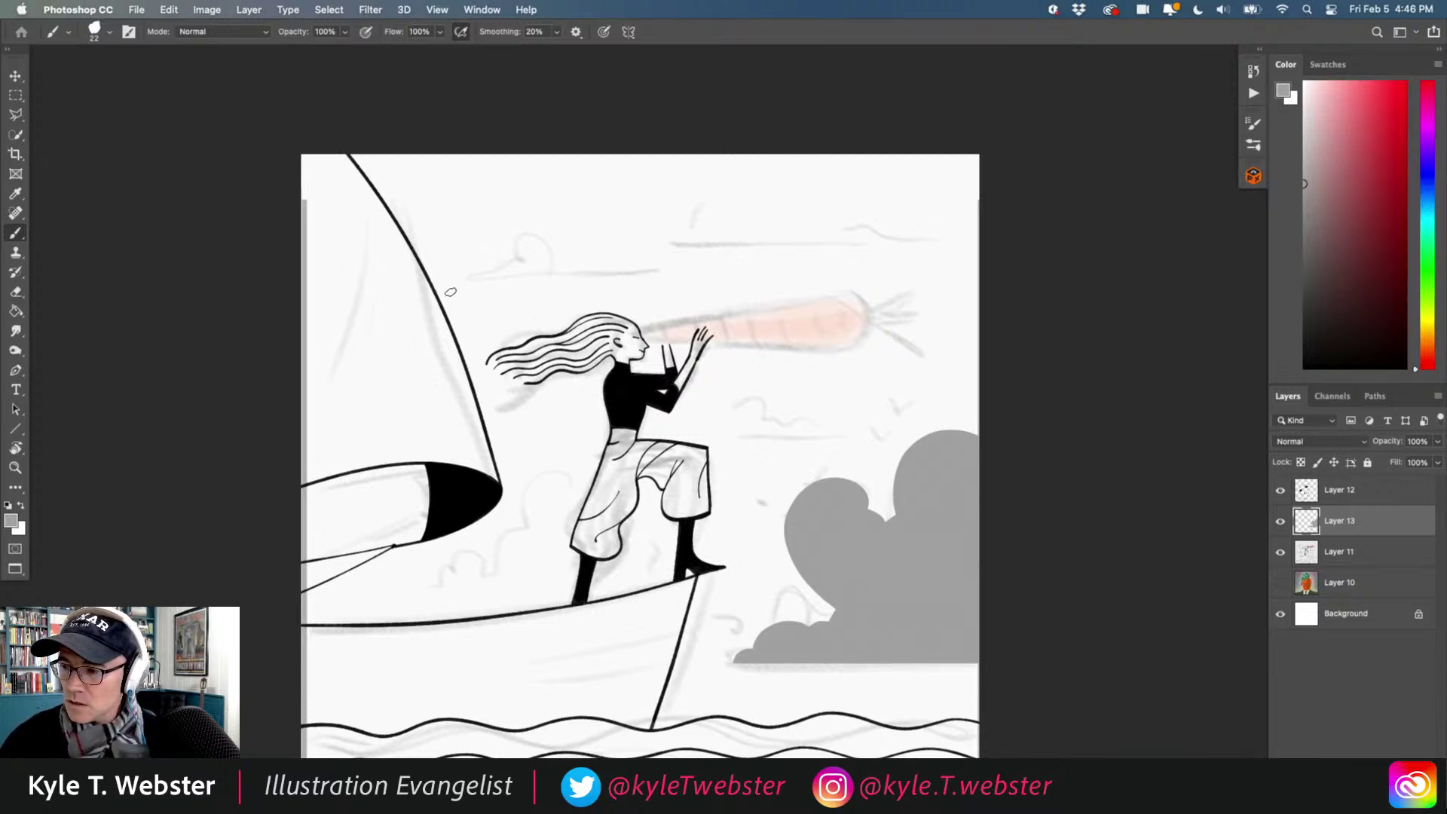
key(l)
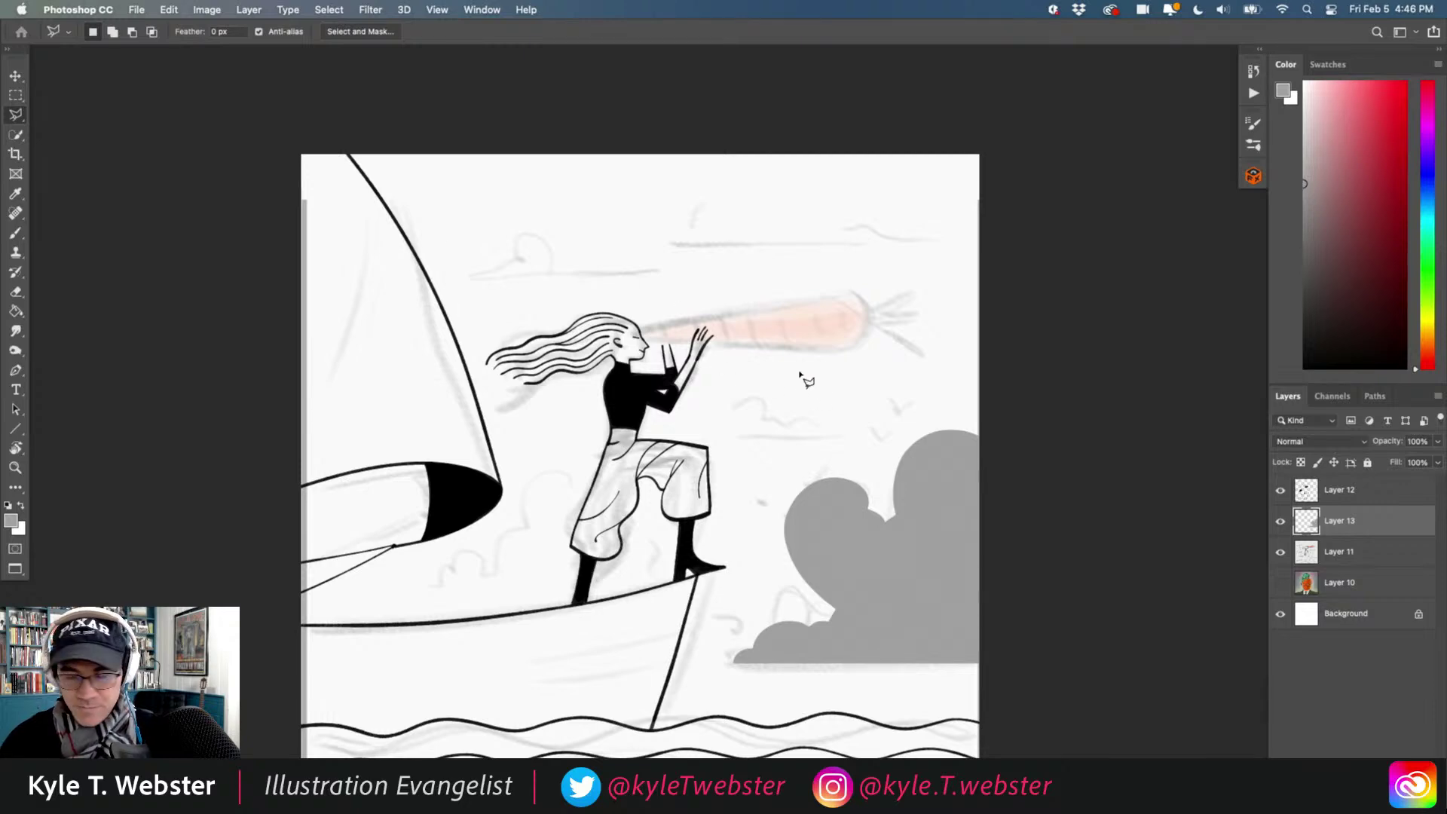
key(shift+l)
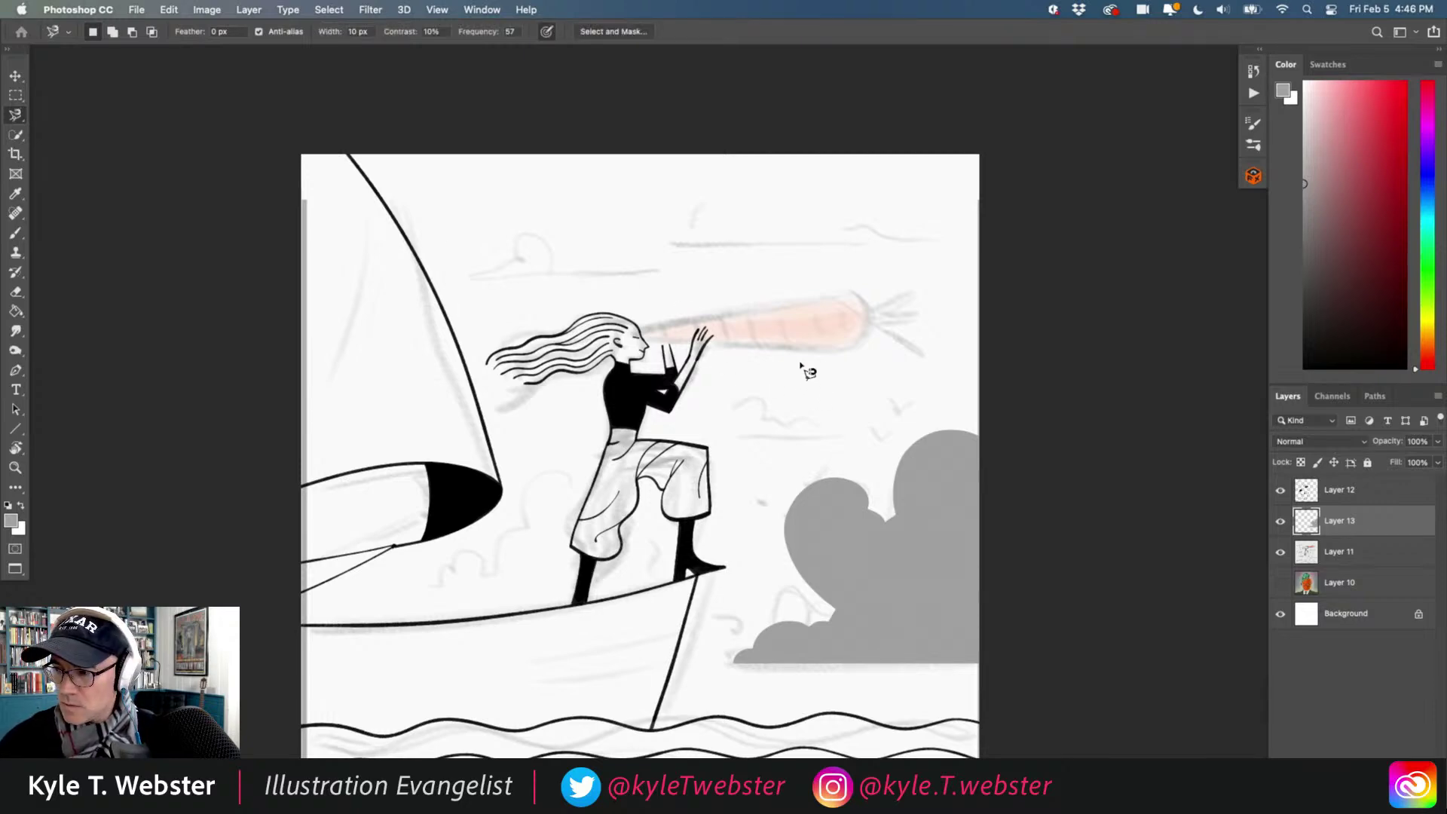
key(shift+l)
scroll(753, 381, up, 3)
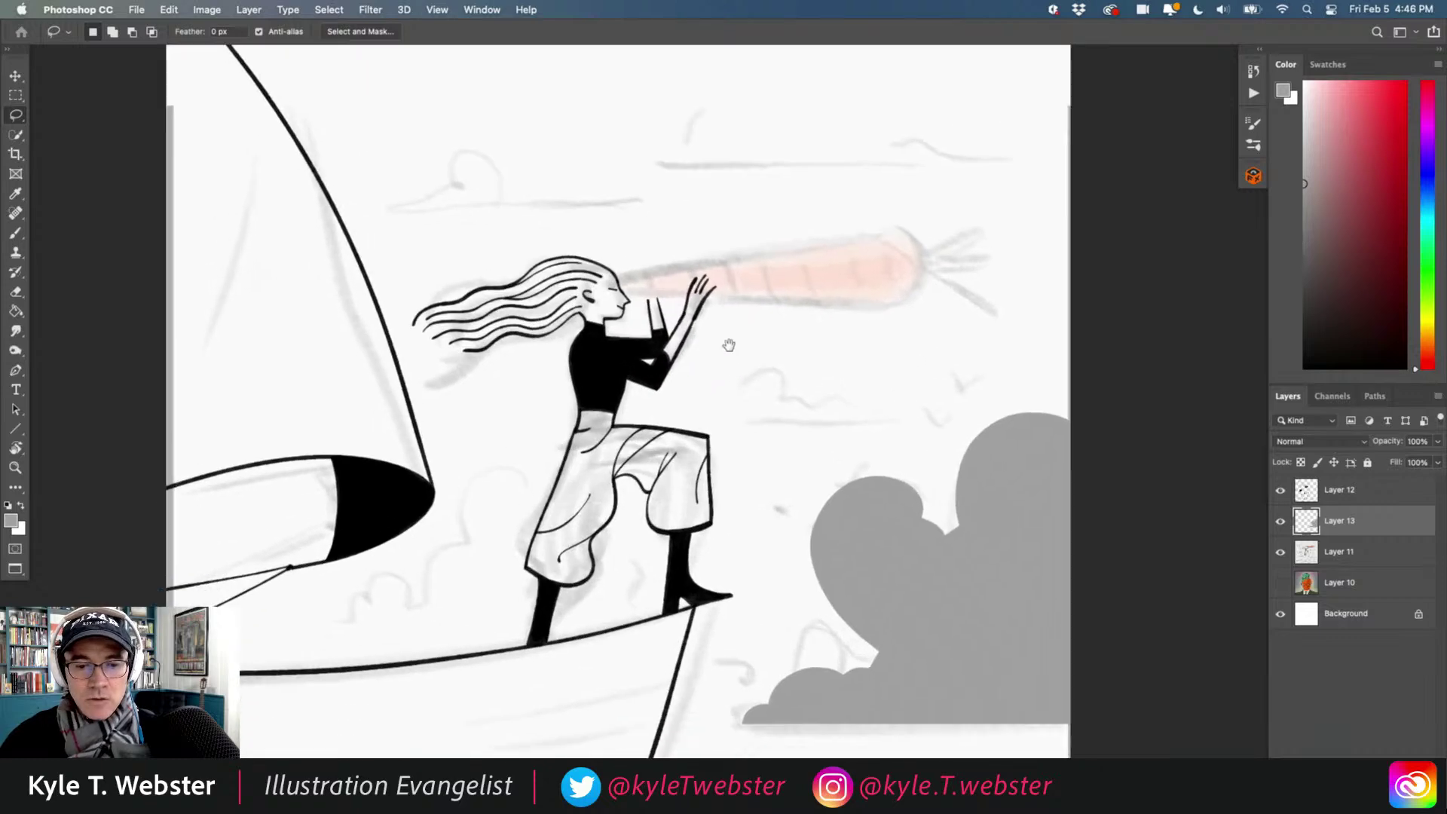
scroll(729, 345, down, 2)
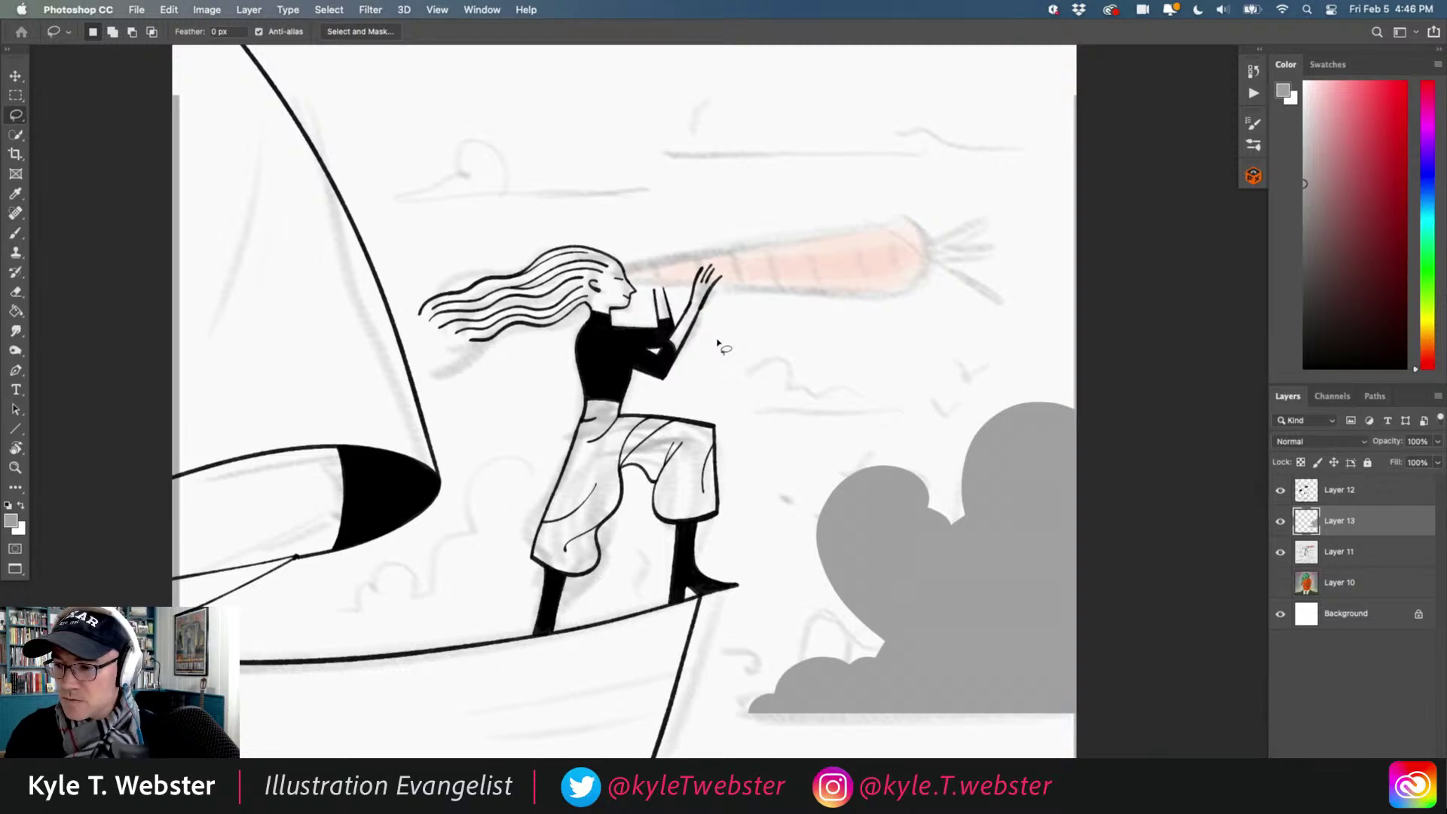
key(b)
scroll(648, 355, up, 4)
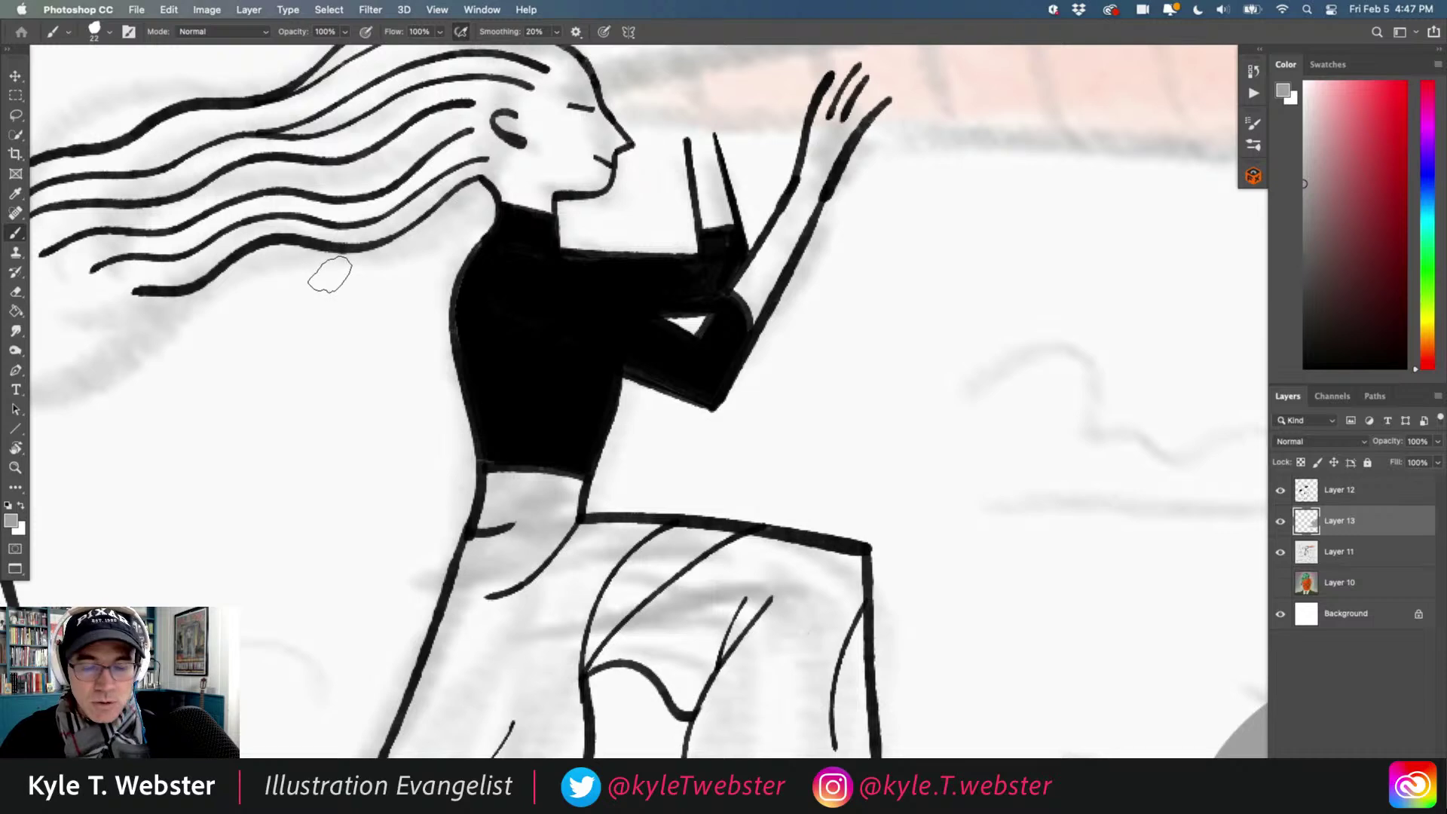
key(l)
click(1304, 495)
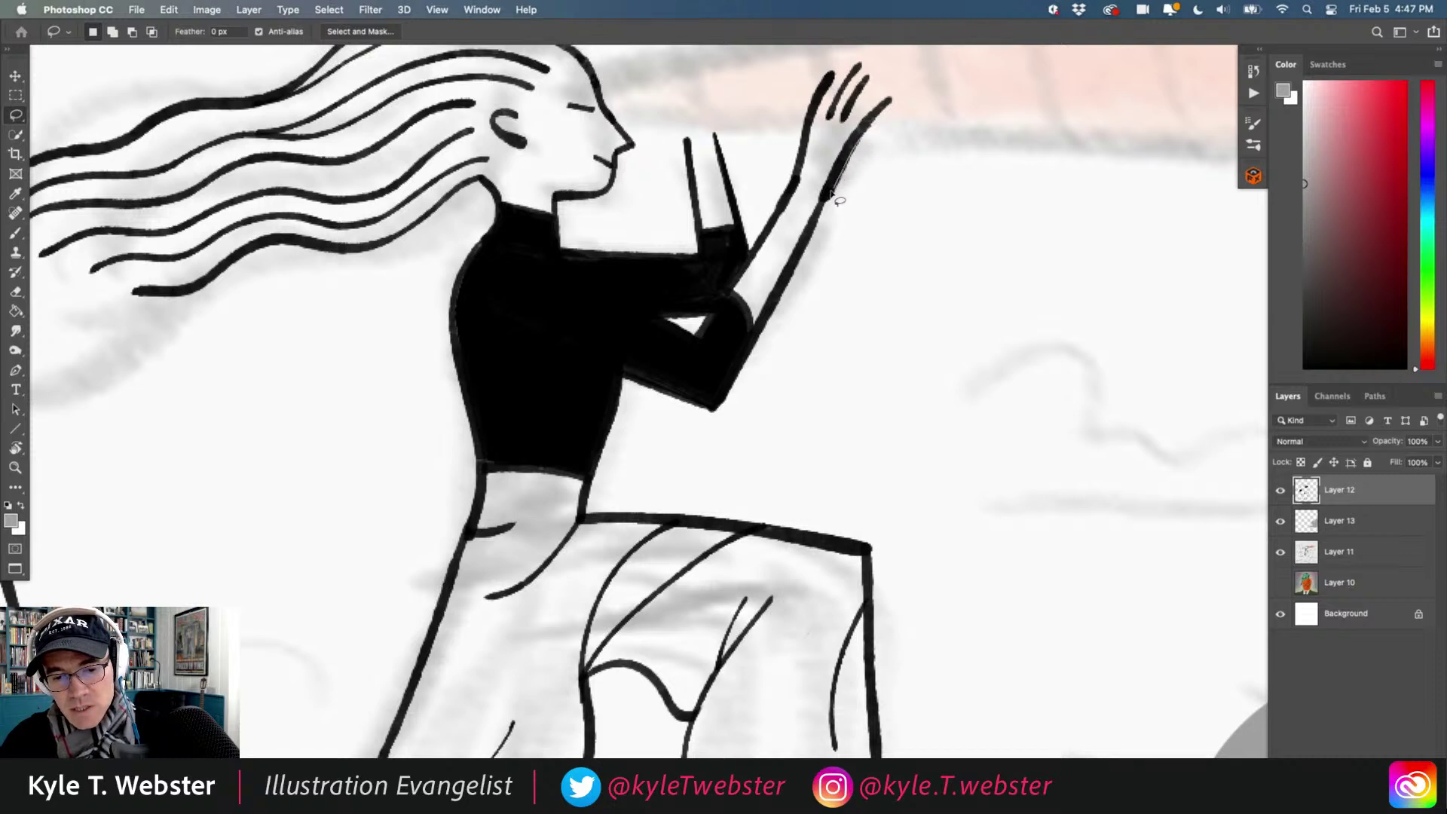
drag(824, 226, 829, 230)
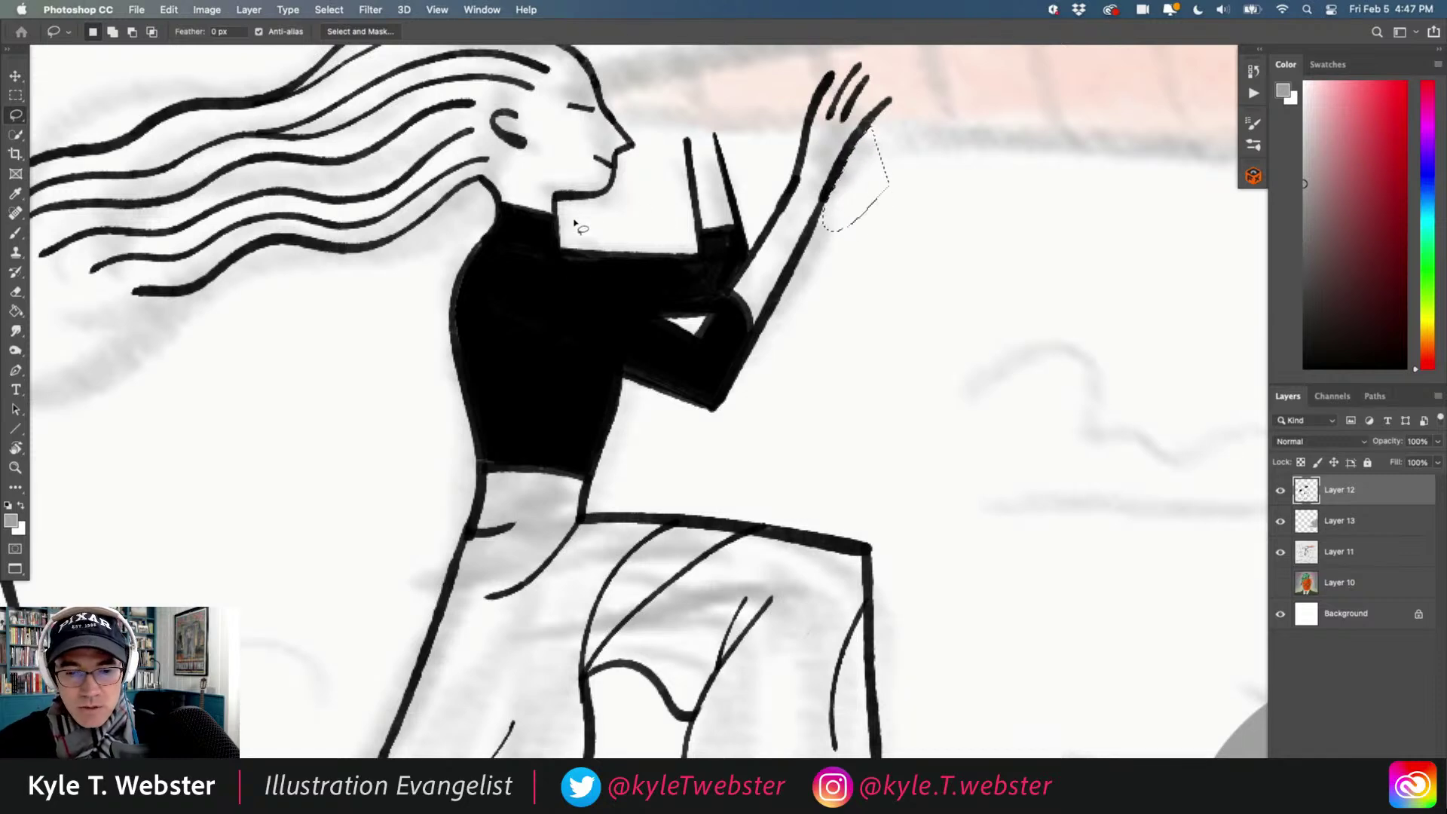
click(633, 387)
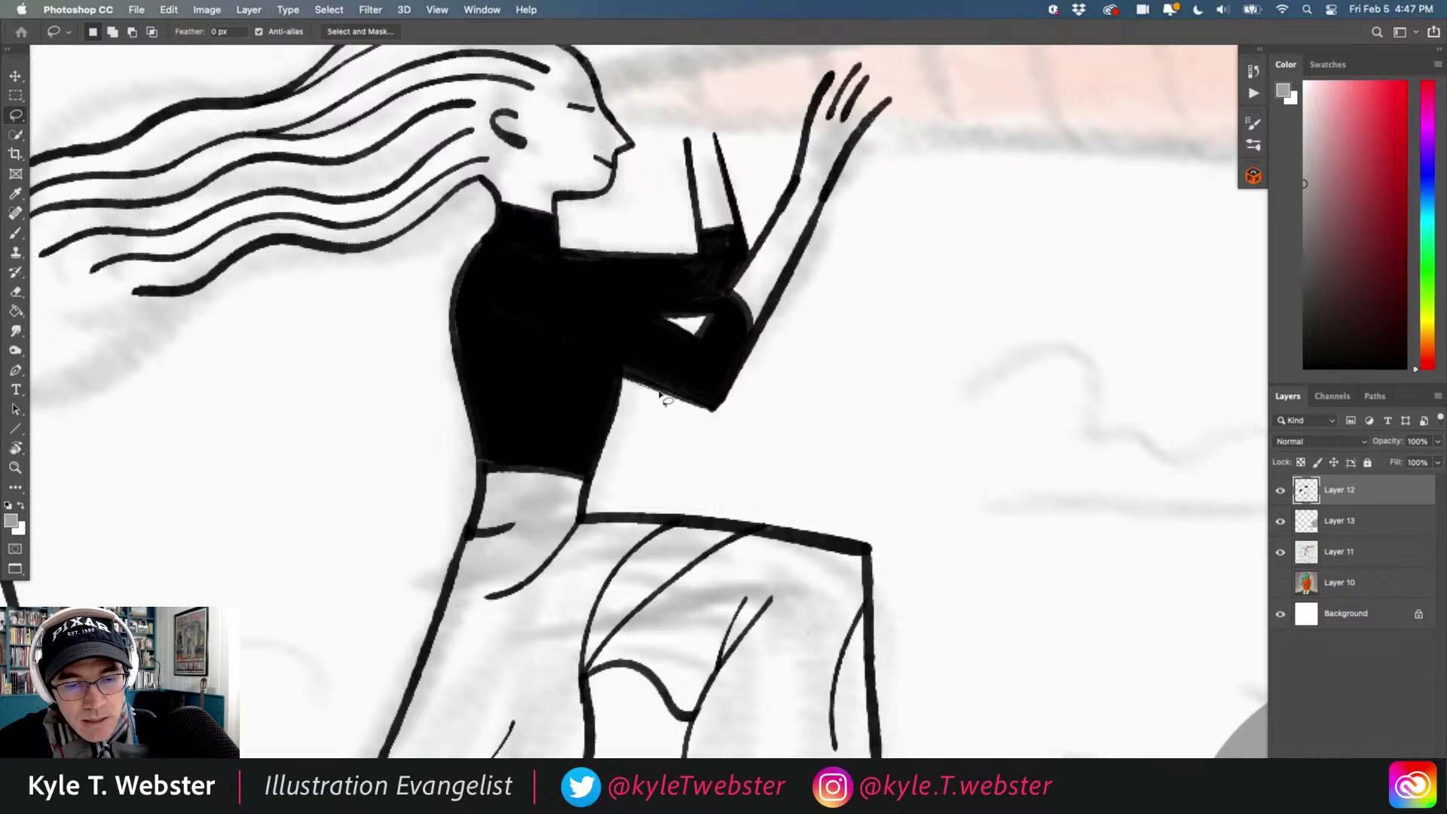
mouse_move(697, 409)
mouse_down()
mouse_move(723, 413)
mouse_move(689, 420)
mouse_move(566, 328)
mouse_move(742, 385)
mouse_move(781, 347)
mouse_up()
click(743, 385)
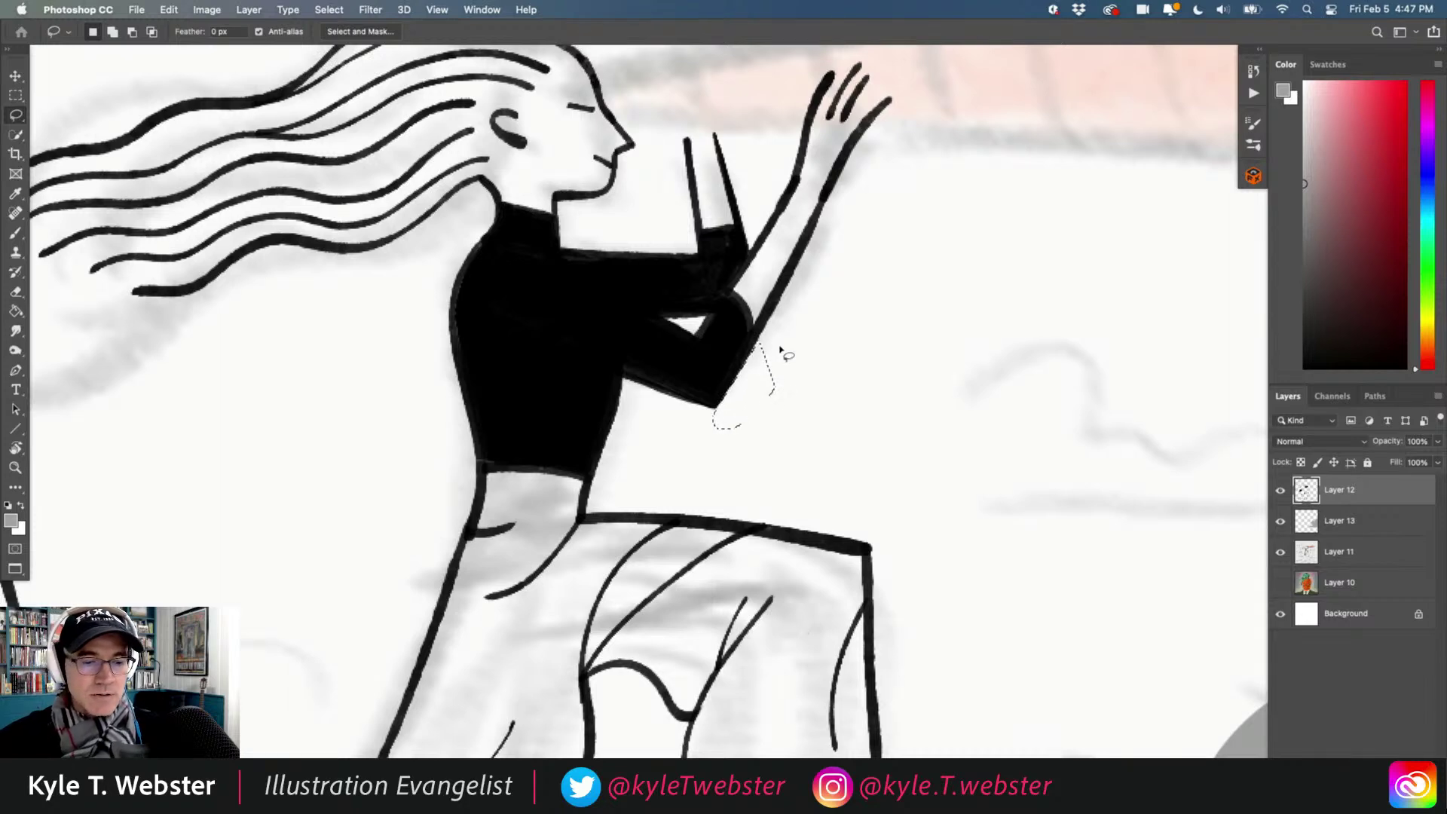
key(super+d)
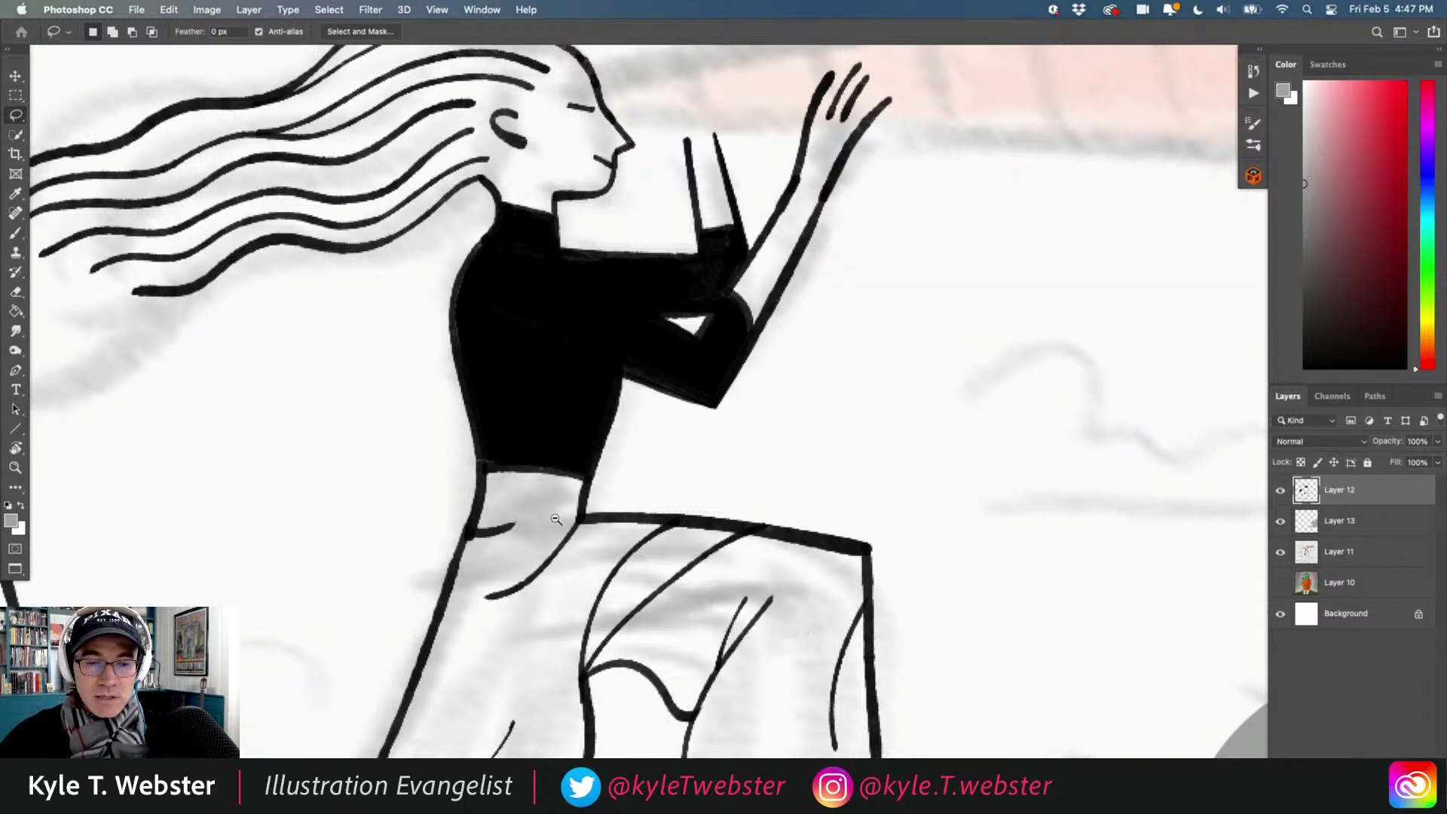
key(super+0)
drag(480, 532, 527, 414)
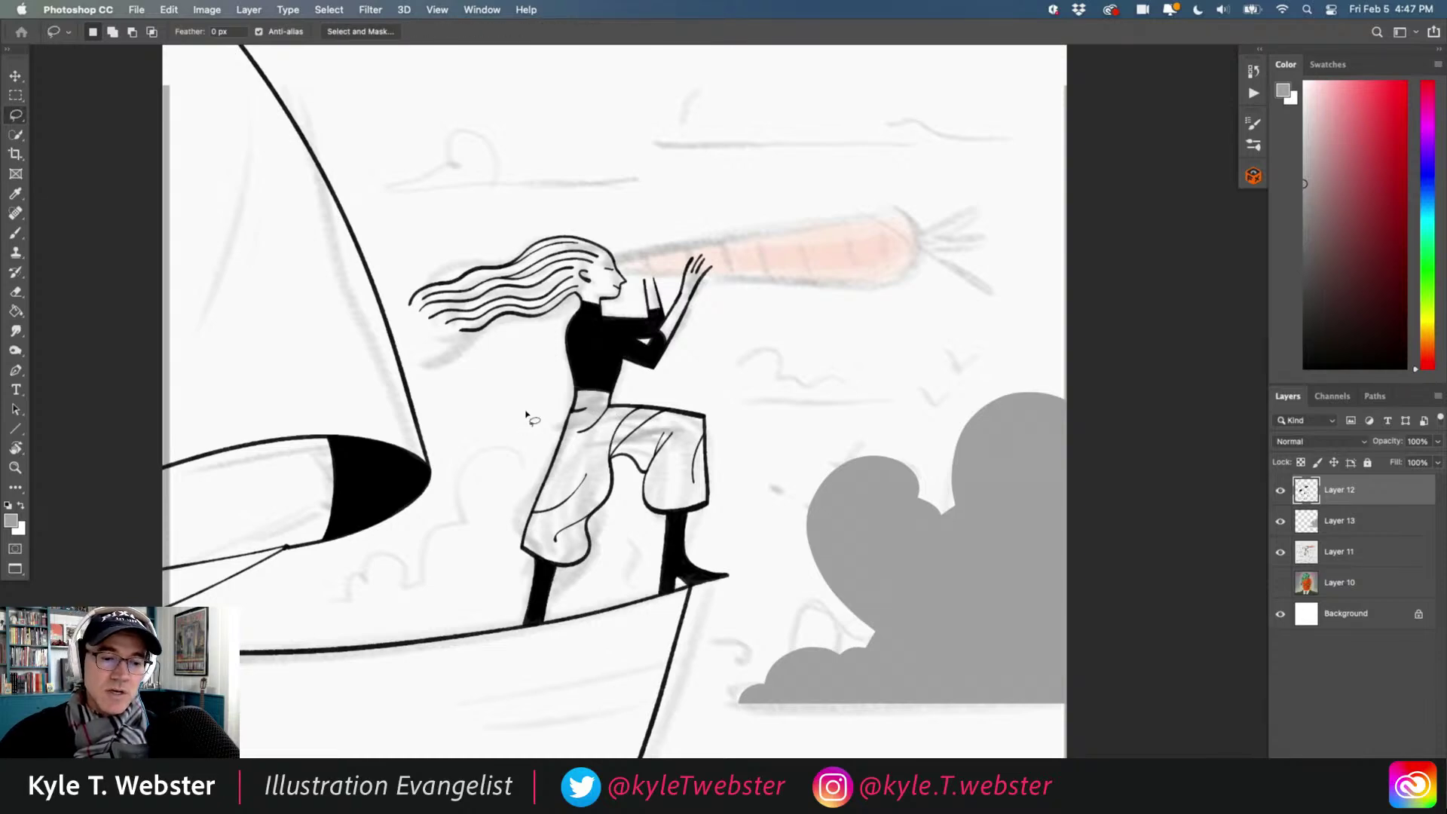
key(shift+l)
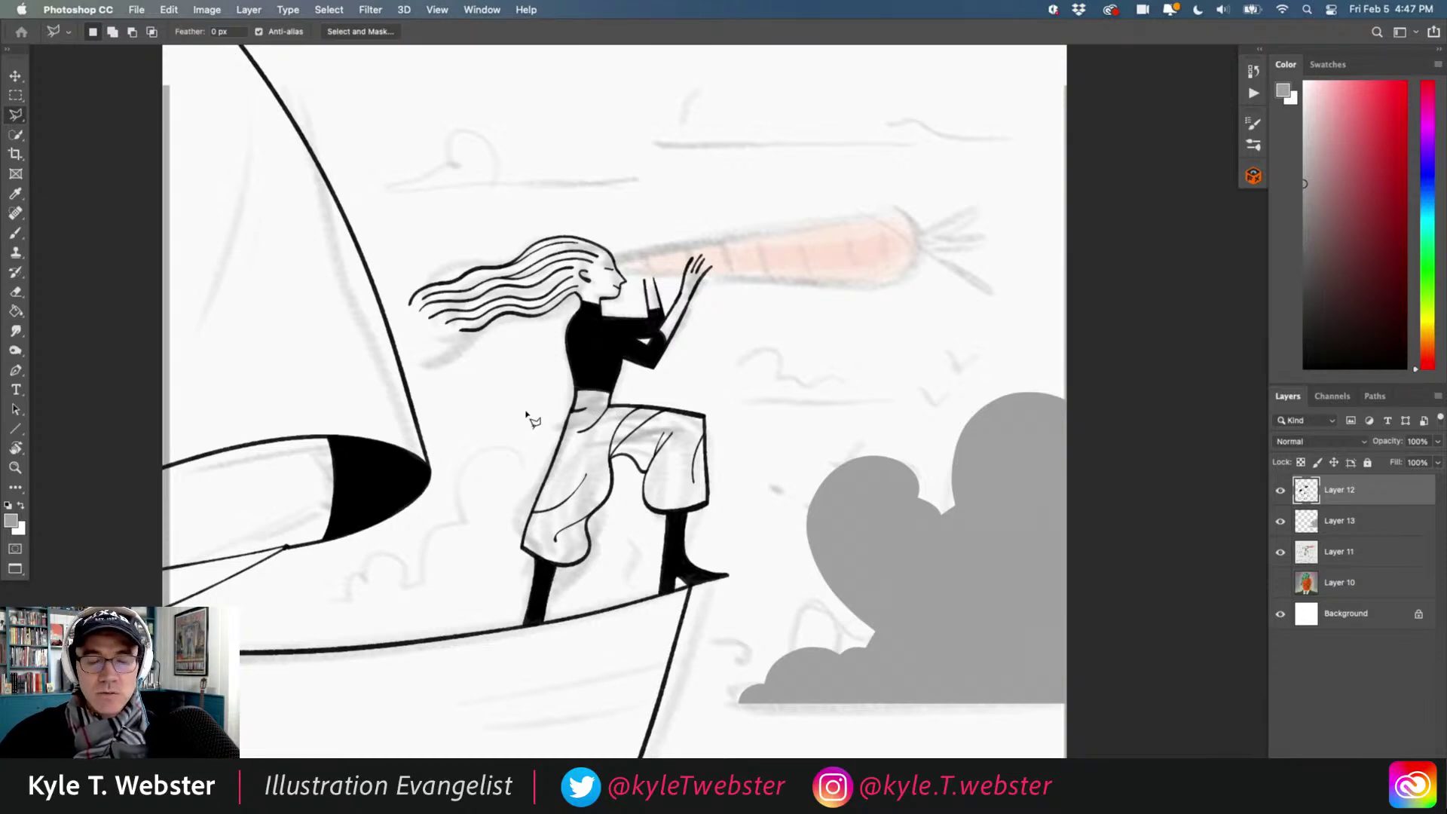
key(shift+l)
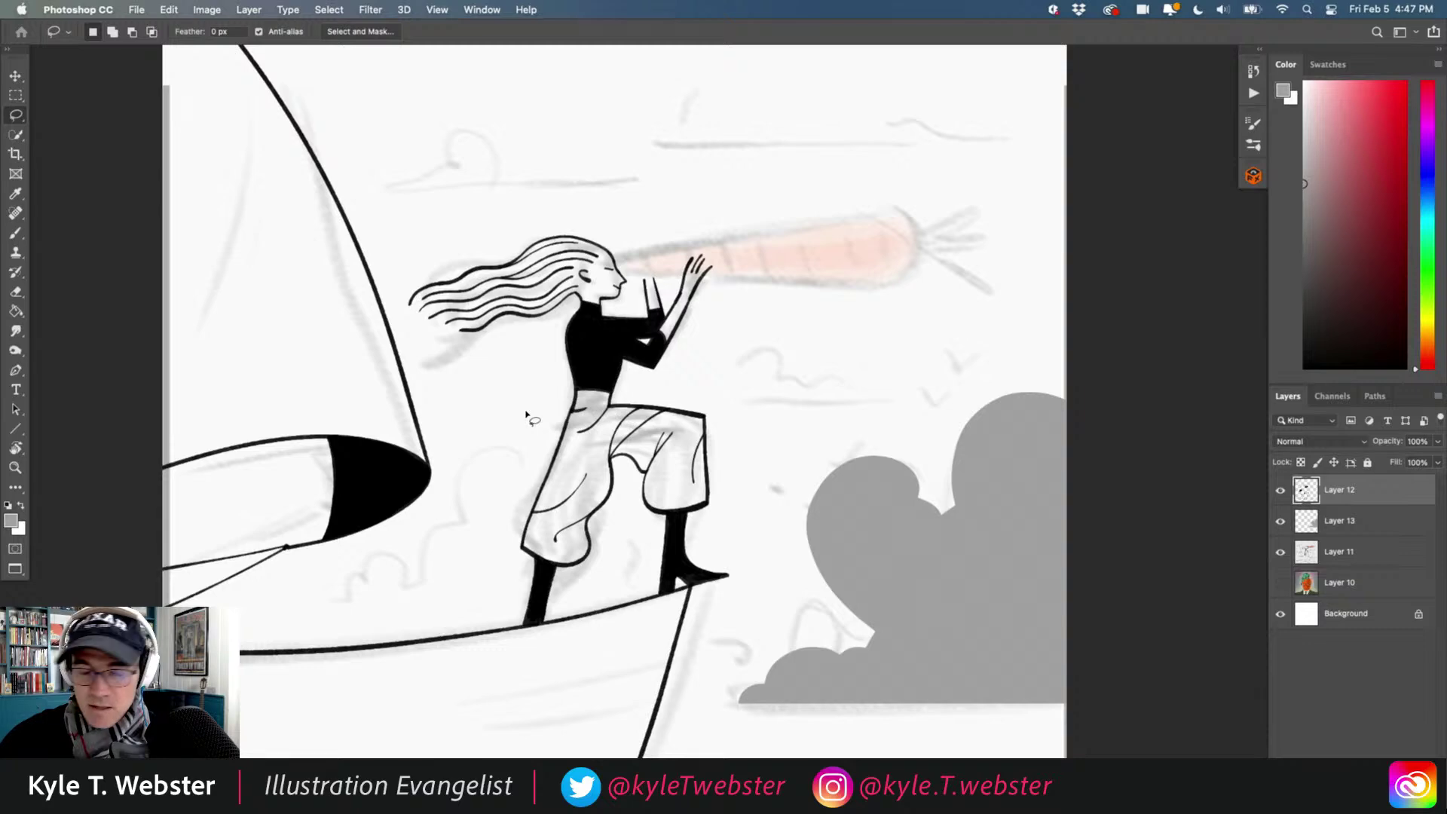
key(m)
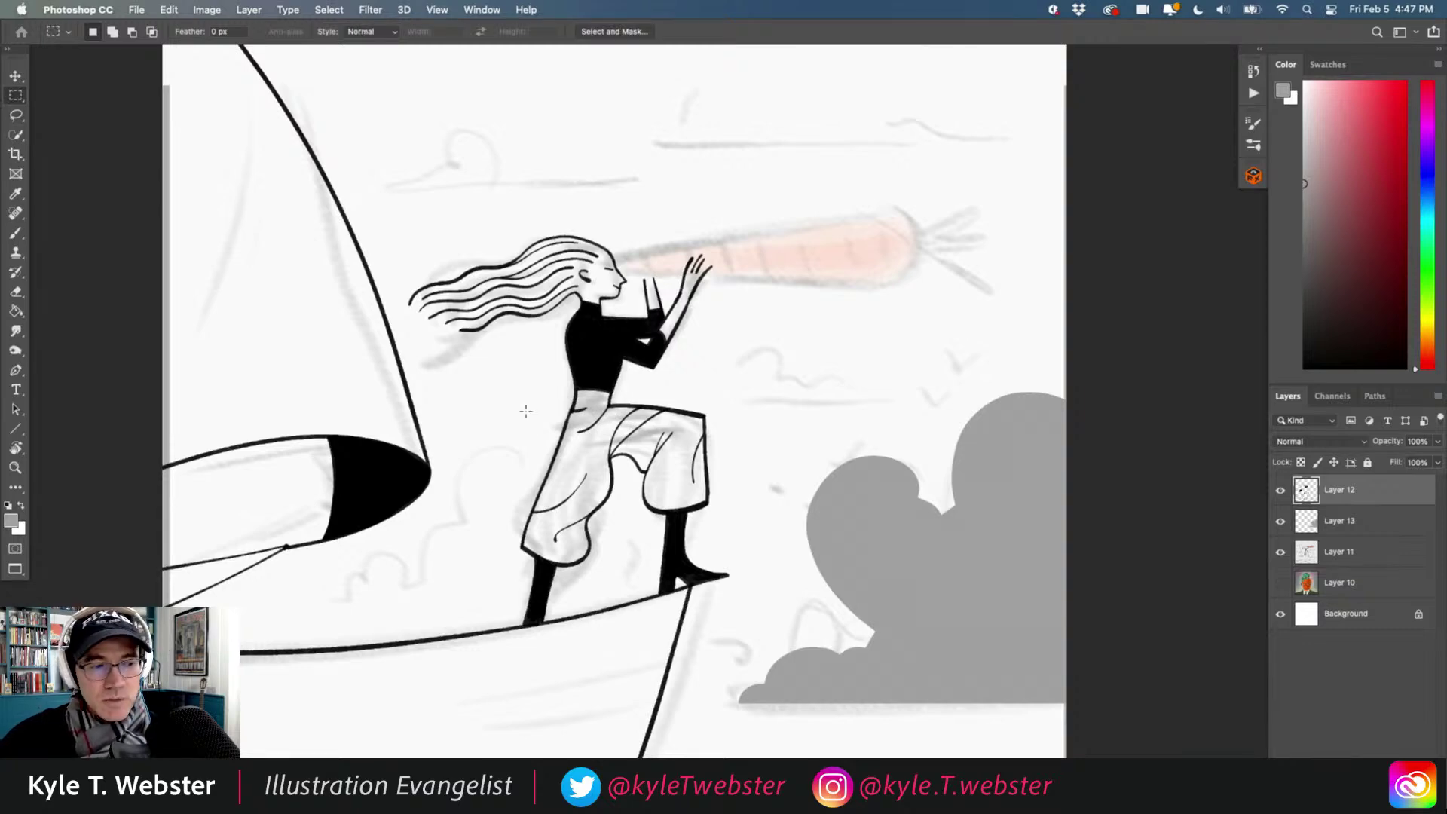
key(shift+m)
key(shift+m)
key(shift+m)
key(shift+m)
key(shift+m)
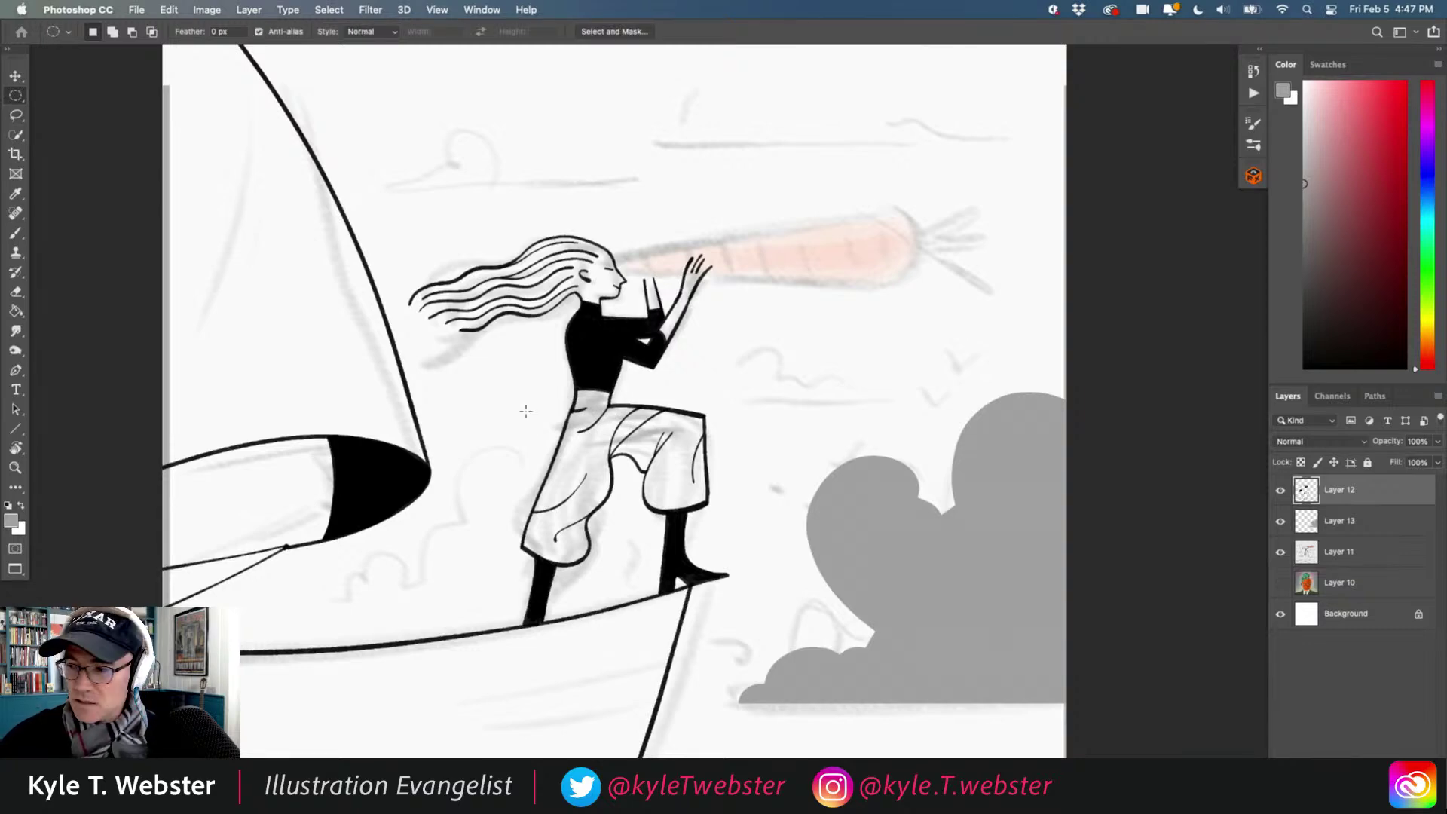
key(l)
key(shift+l)
key(shift+l)
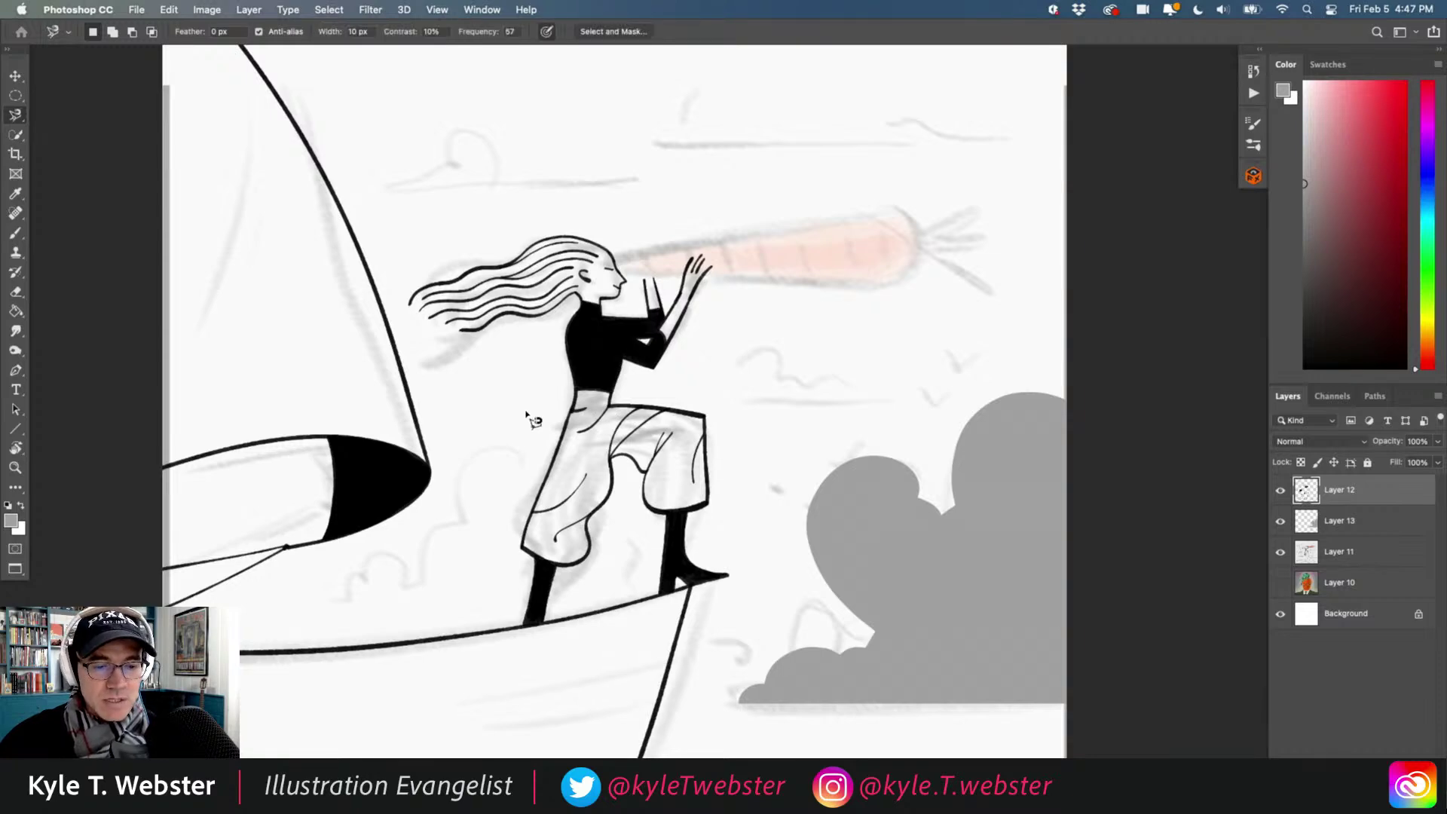
key(shift+l)
key(b)
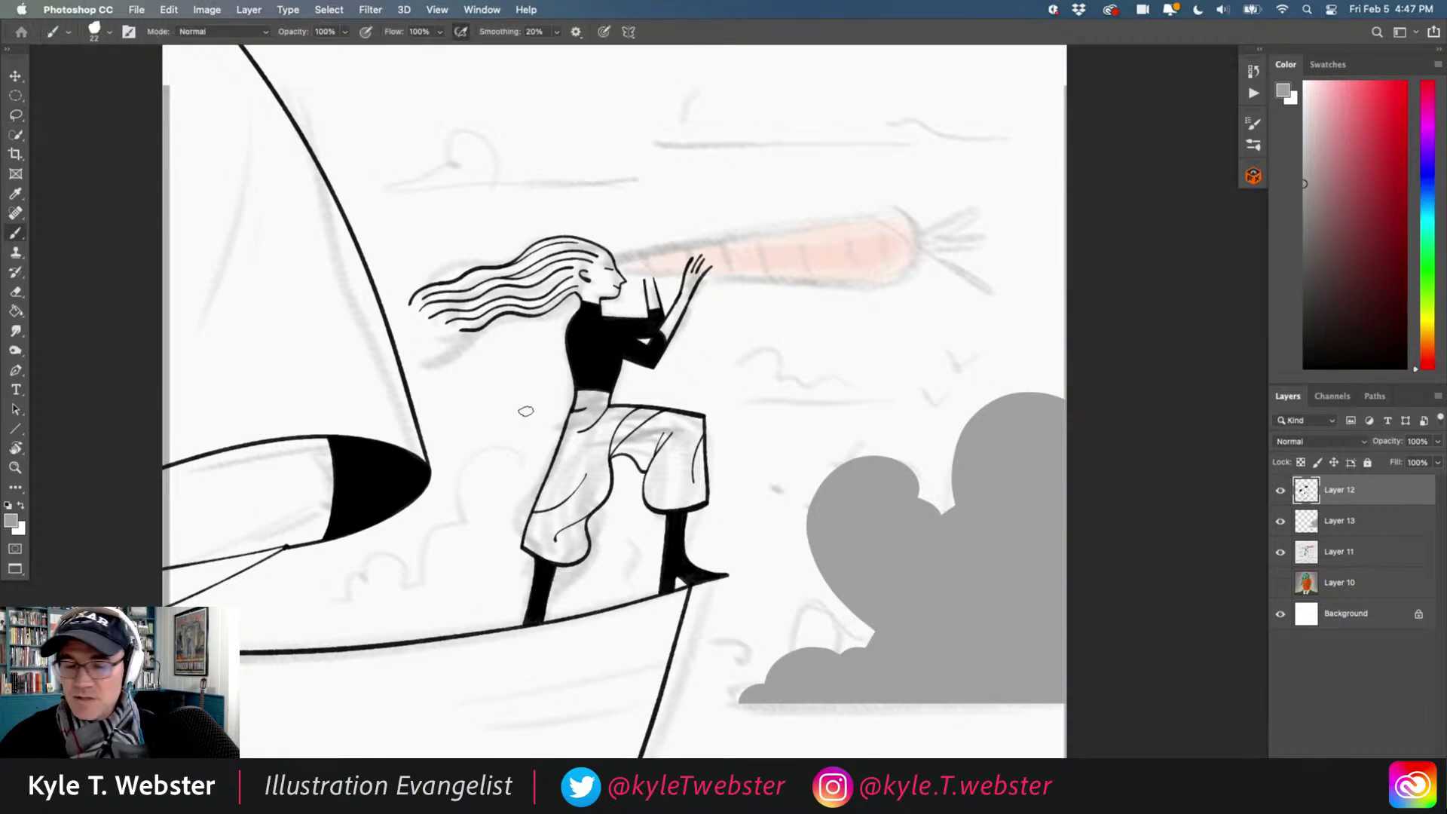
Lasso a freehand cloud behind the sail out to the canvas corner, and subtract a straight-edged area above the woman's head to flatten its base.
key(ctrl+minus)
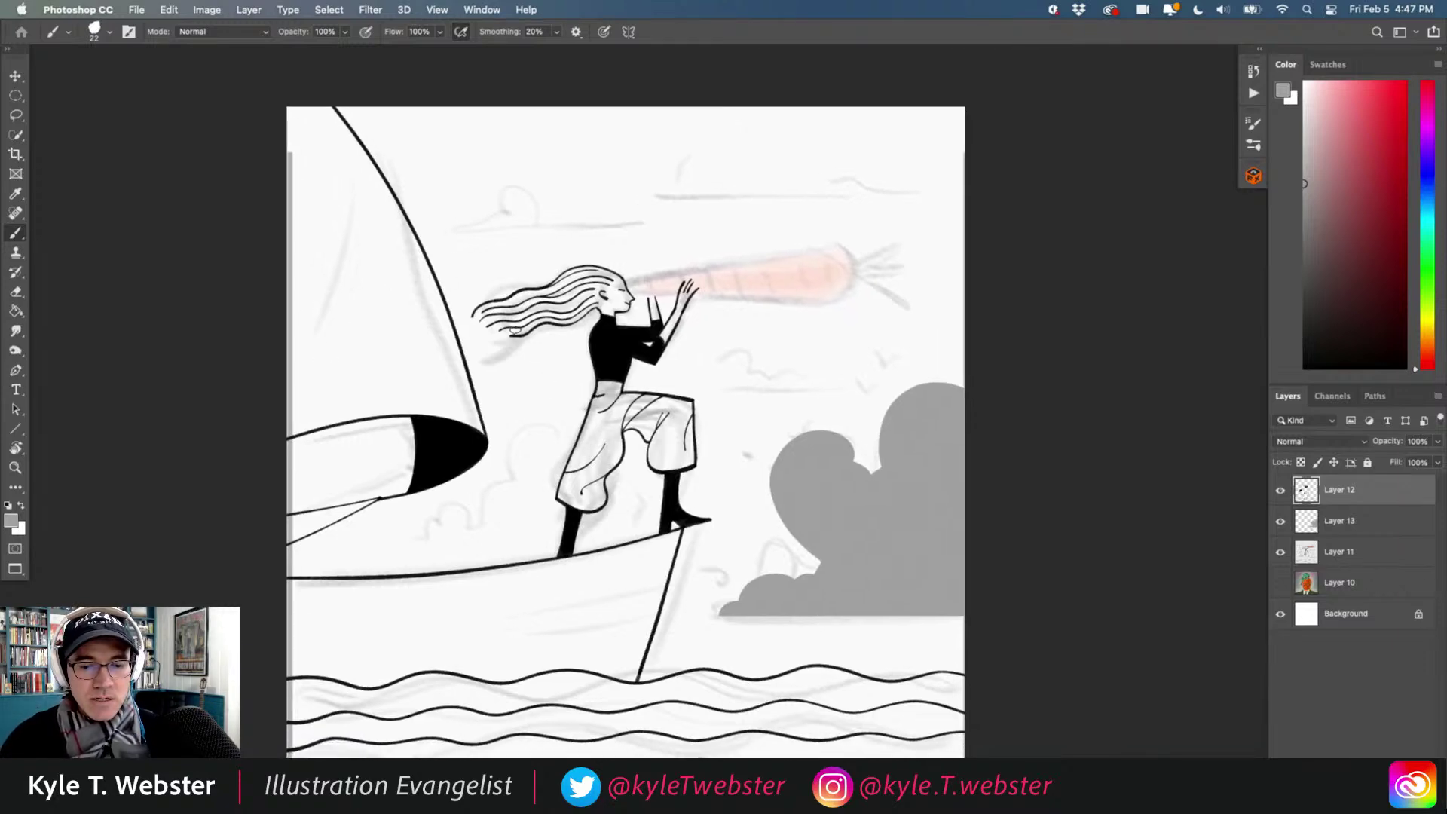
drag(495, 376, 477, 427)
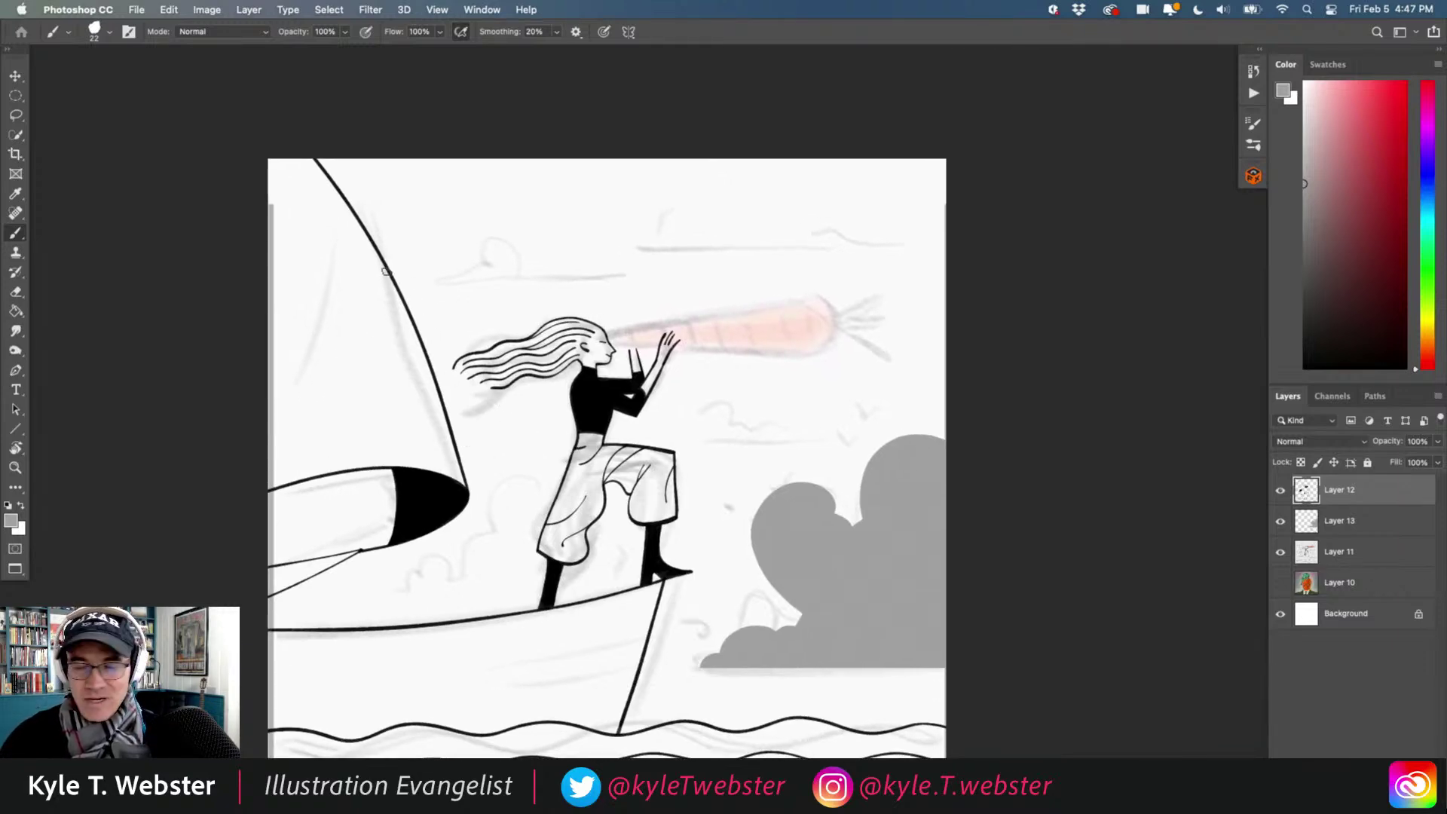
key(l)
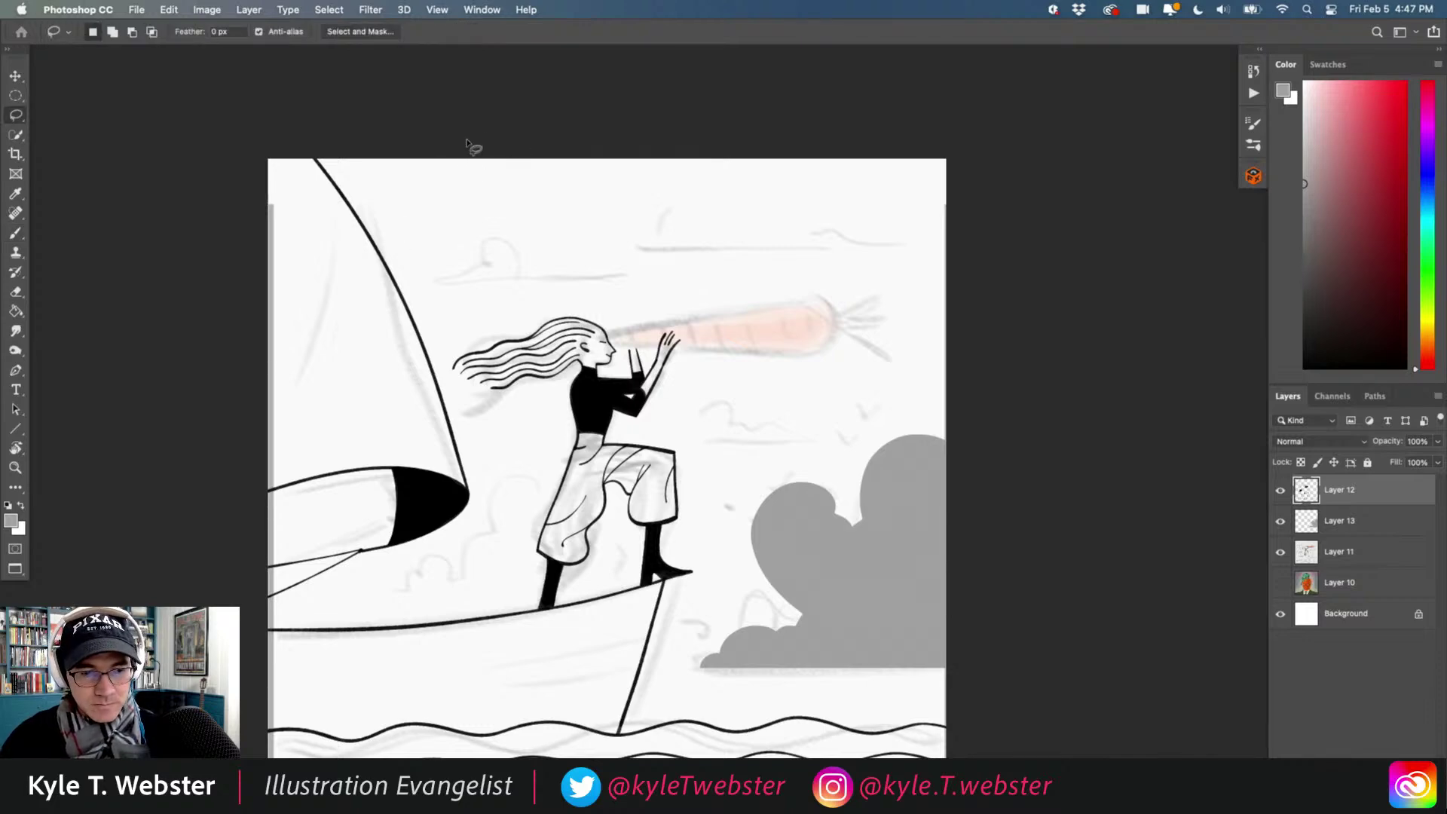
mouse_move(491, 150)
mouse_down()
mouse_move(523, 218)
mouse_move(545, 233)
mouse_move(590, 215)
mouse_move(639, 301)
mouse_move(381, 302)
mouse_up()
drag(256, 226, 295, 100)
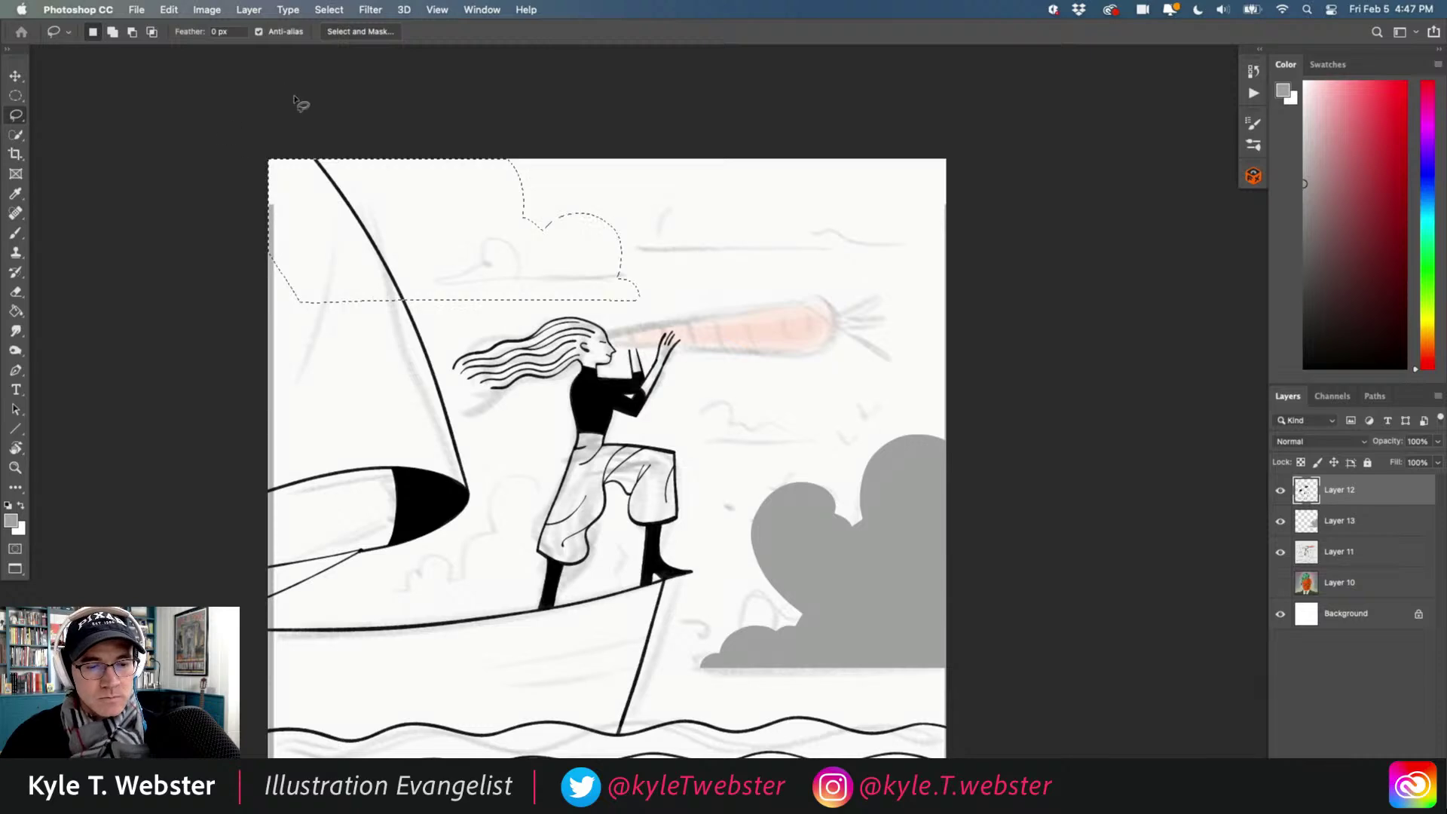
key(shift+l)
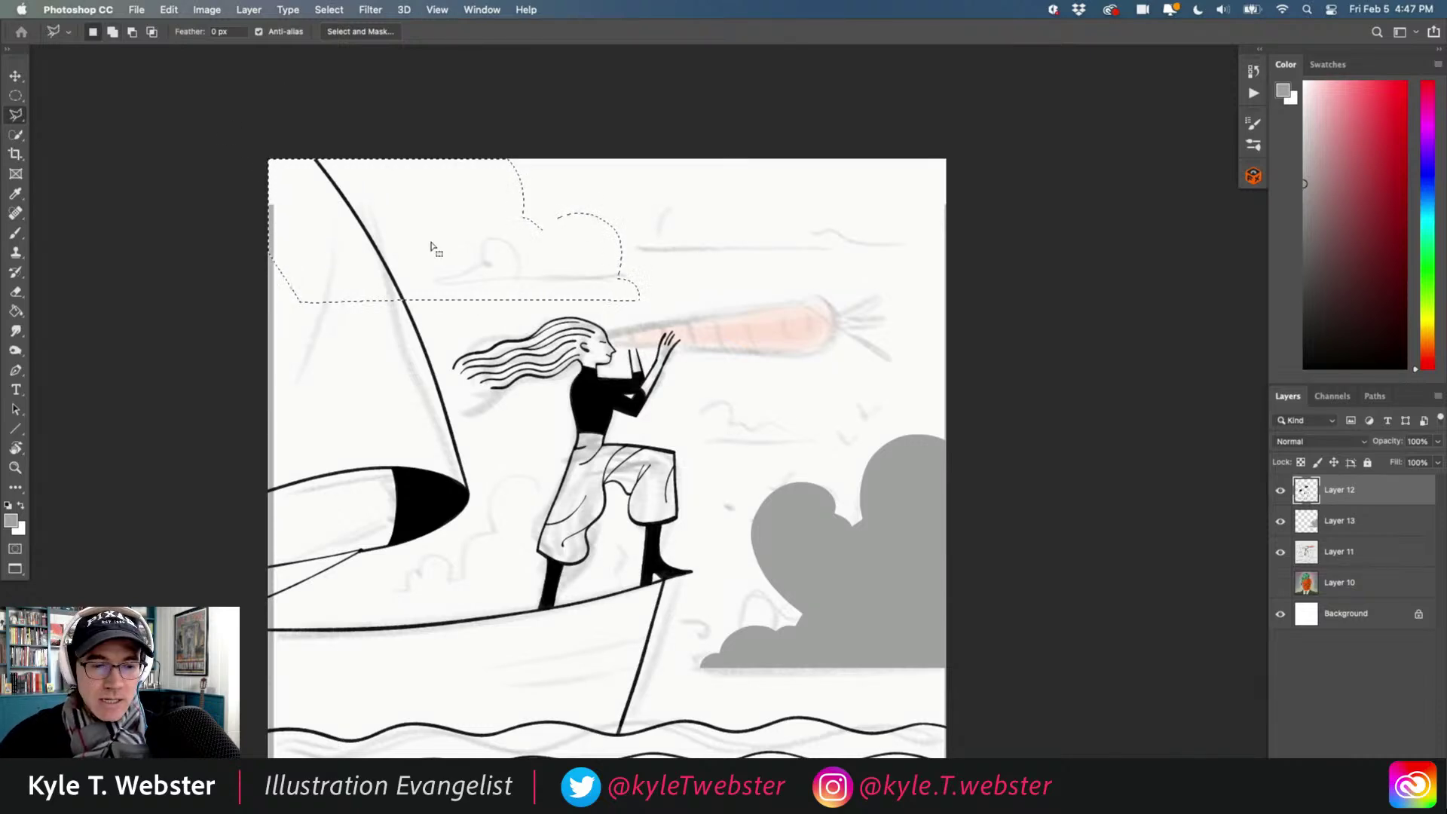
key(alt)
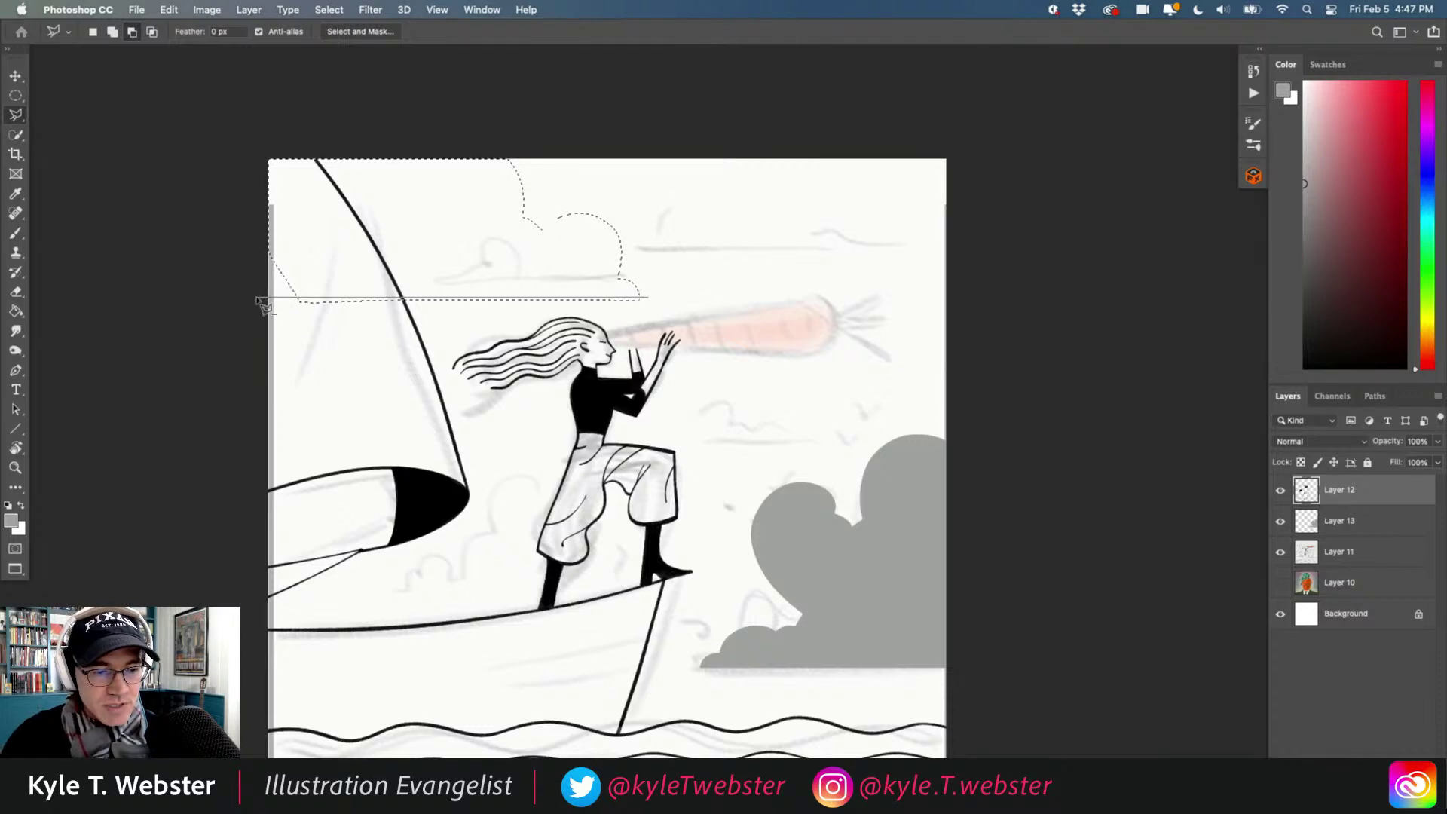
double_click(633, 377)
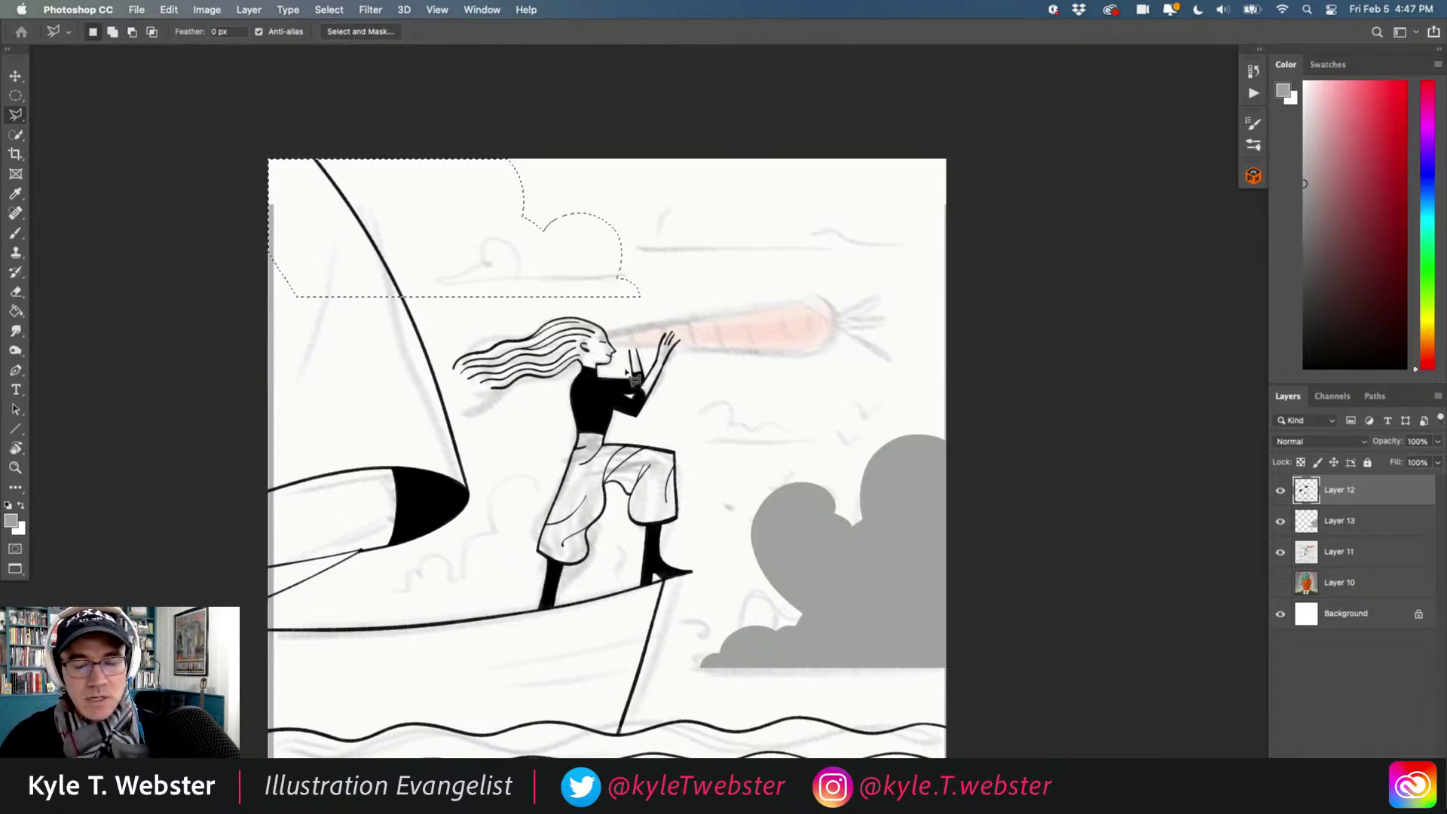
Undo the grey cloud fill made on Layer 12, fill the selection with the same grey on Layer 13, and deselect.
key(alt+BackSpace)
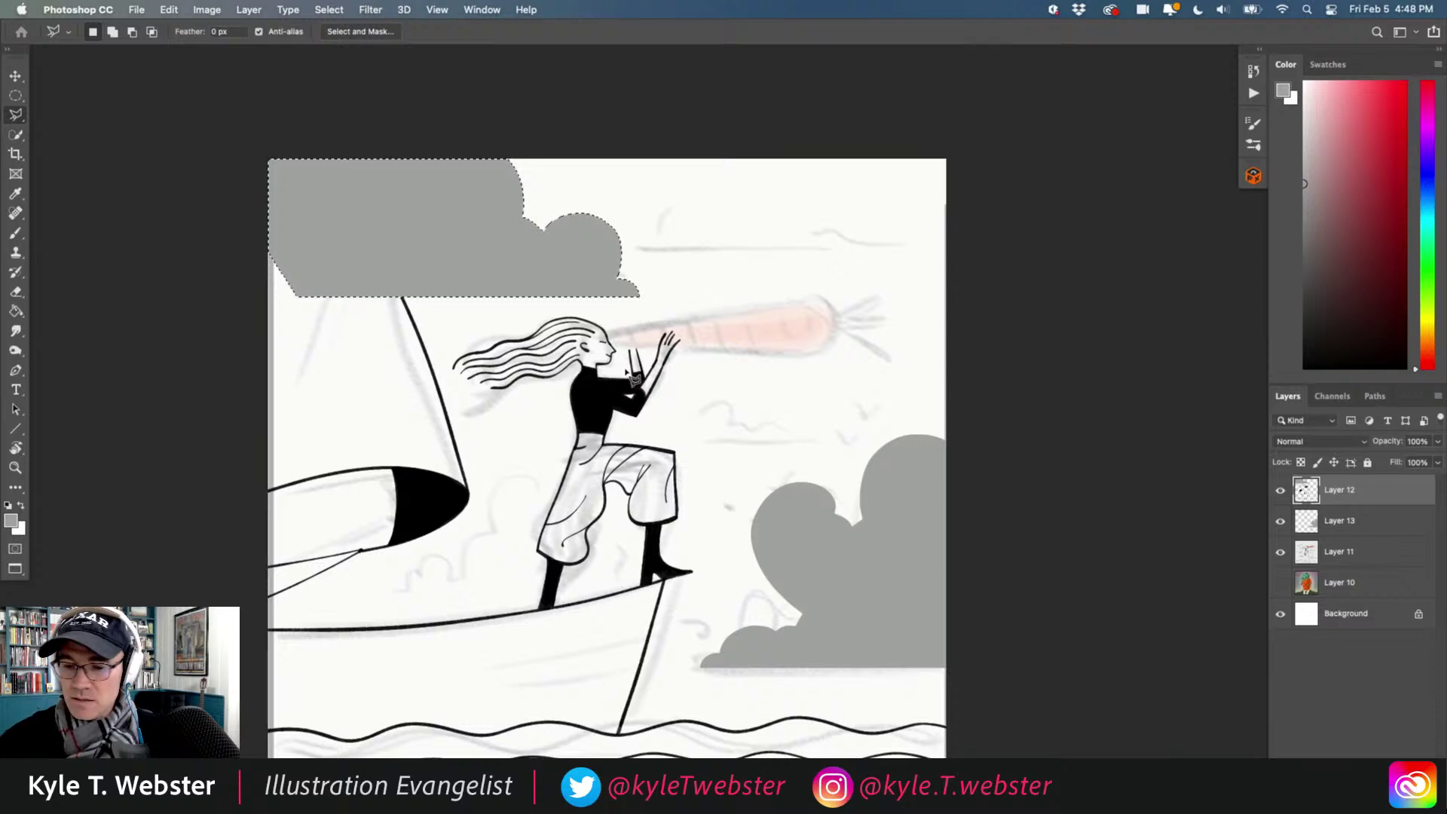
key(super+z)
click(1306, 520)
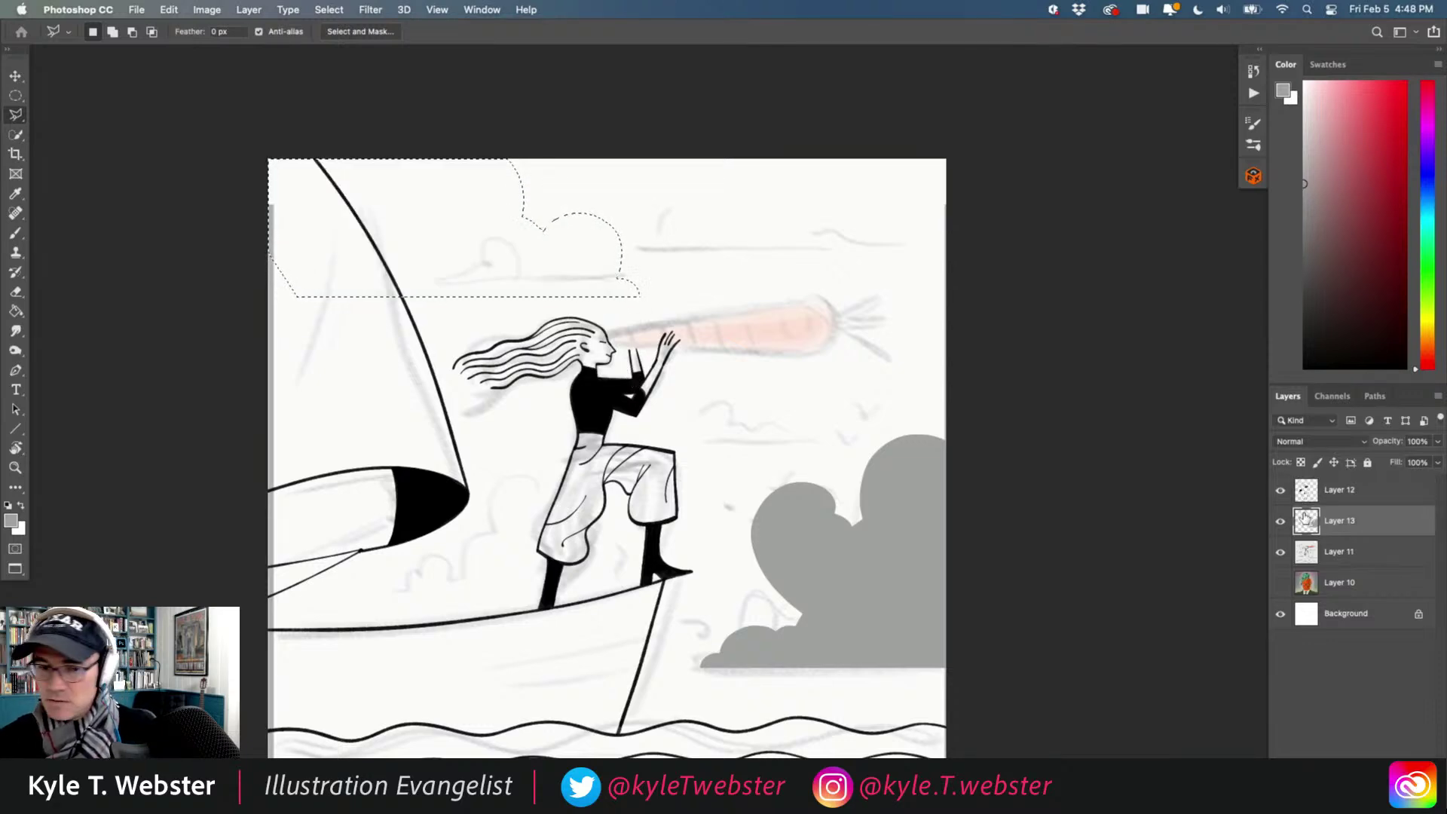
key(alt+BackSpace)
key(super+d)
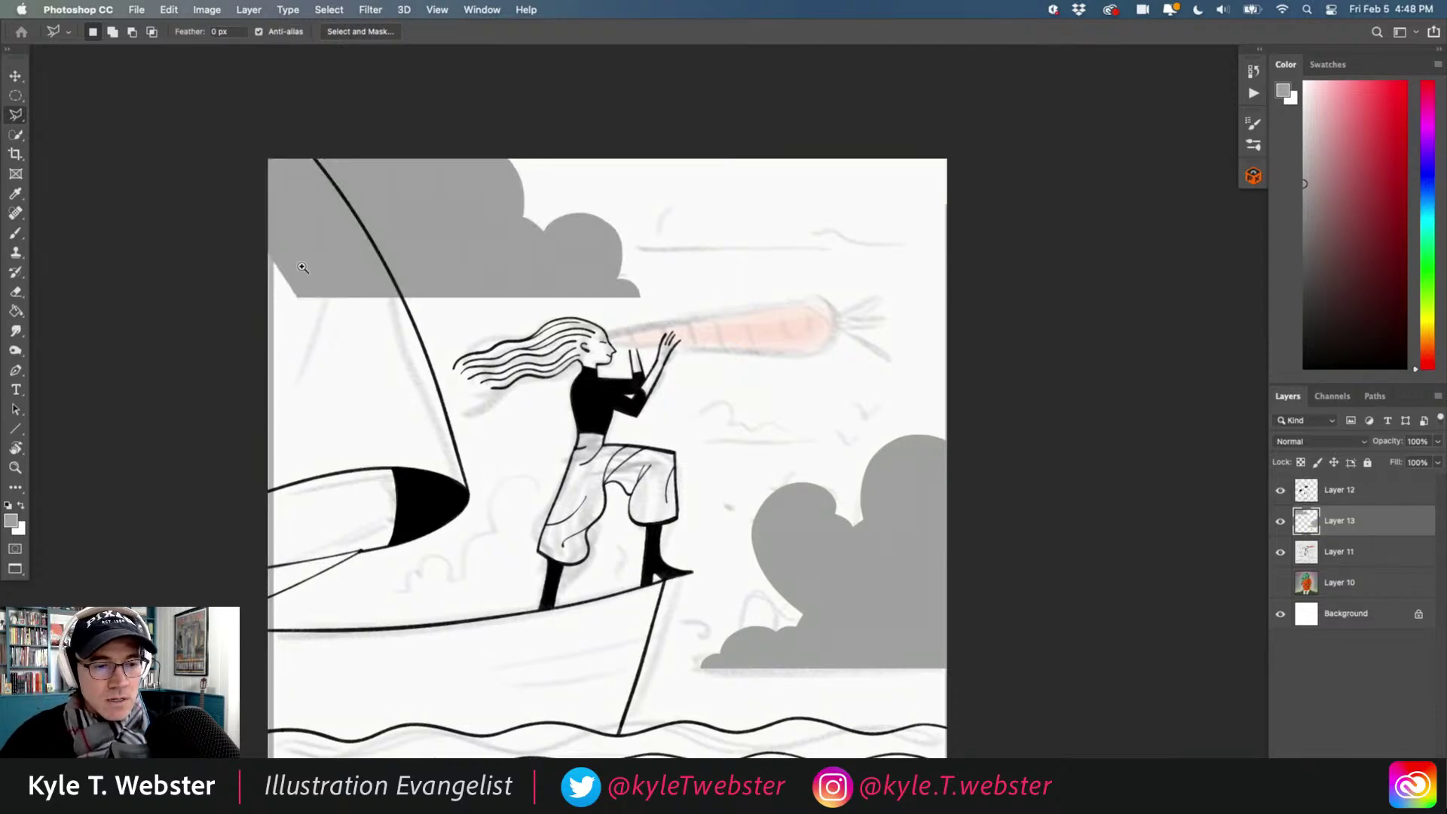
Outline the part of the grey cloud inside the sail along the sail's curved edge, delete it, and deselect.
click(303, 266)
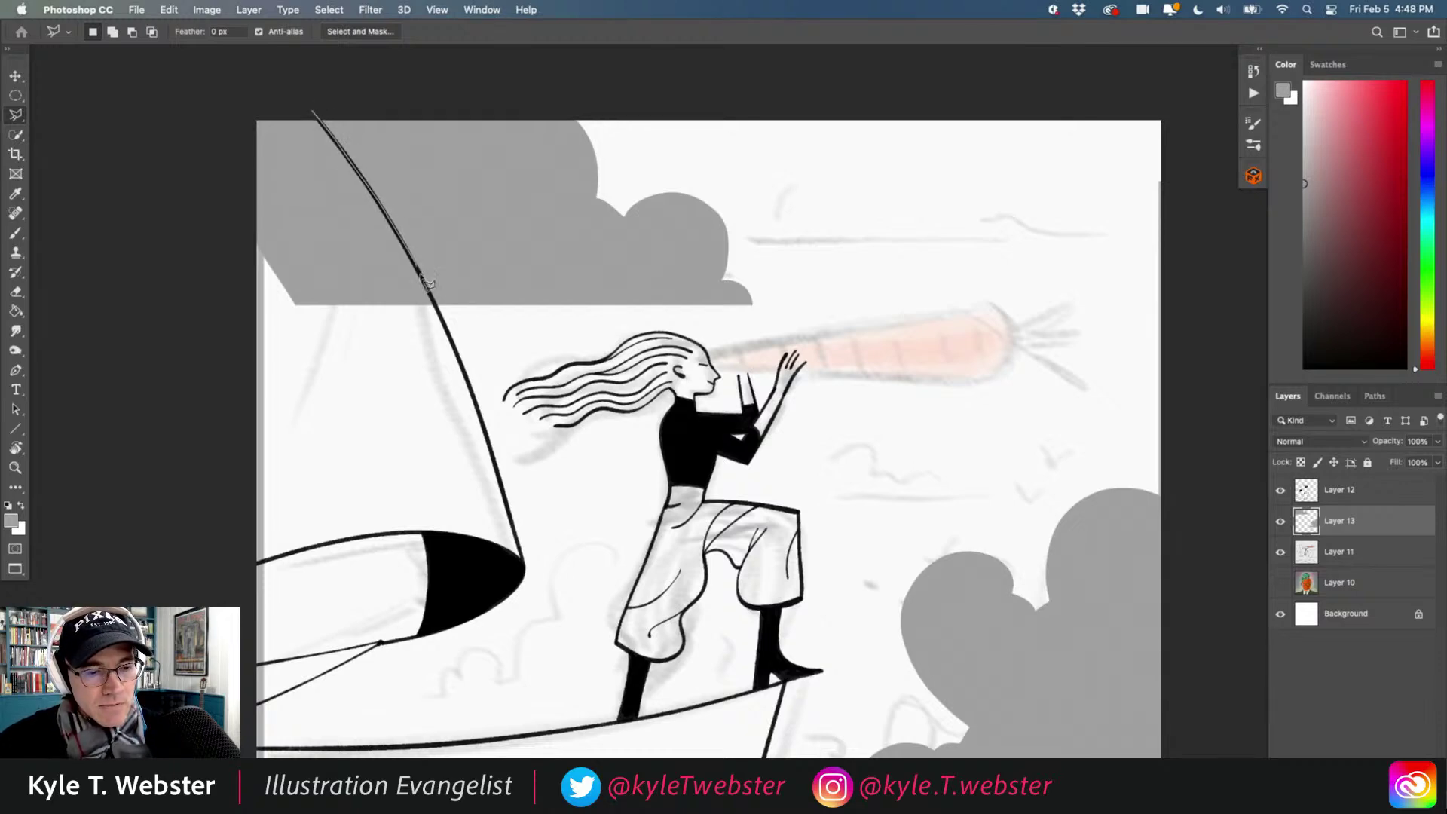
click(441, 323)
click(220, 339)
click(194, 226)
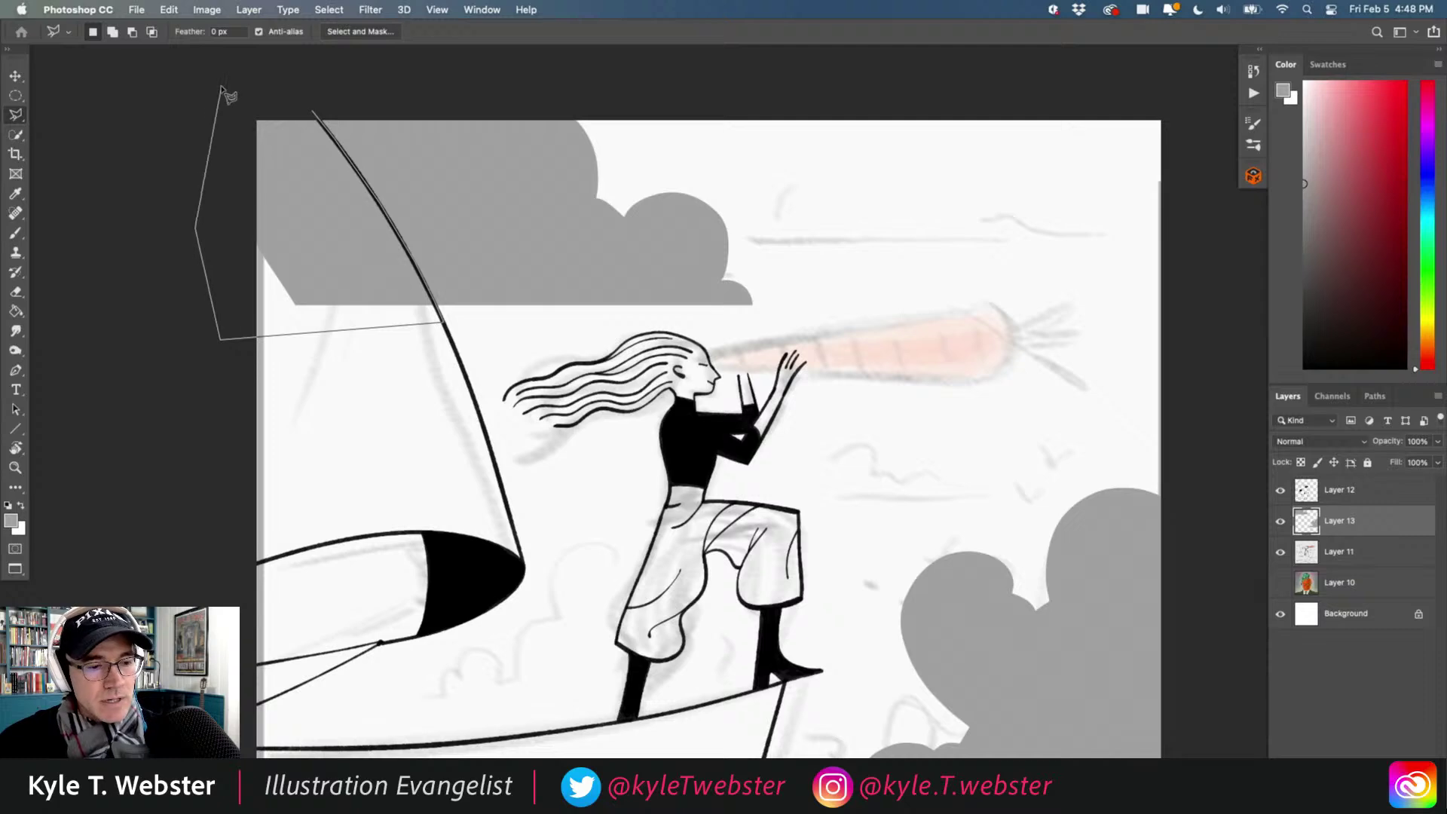
double_click(224, 92)
key(Delete)
key(super+d)
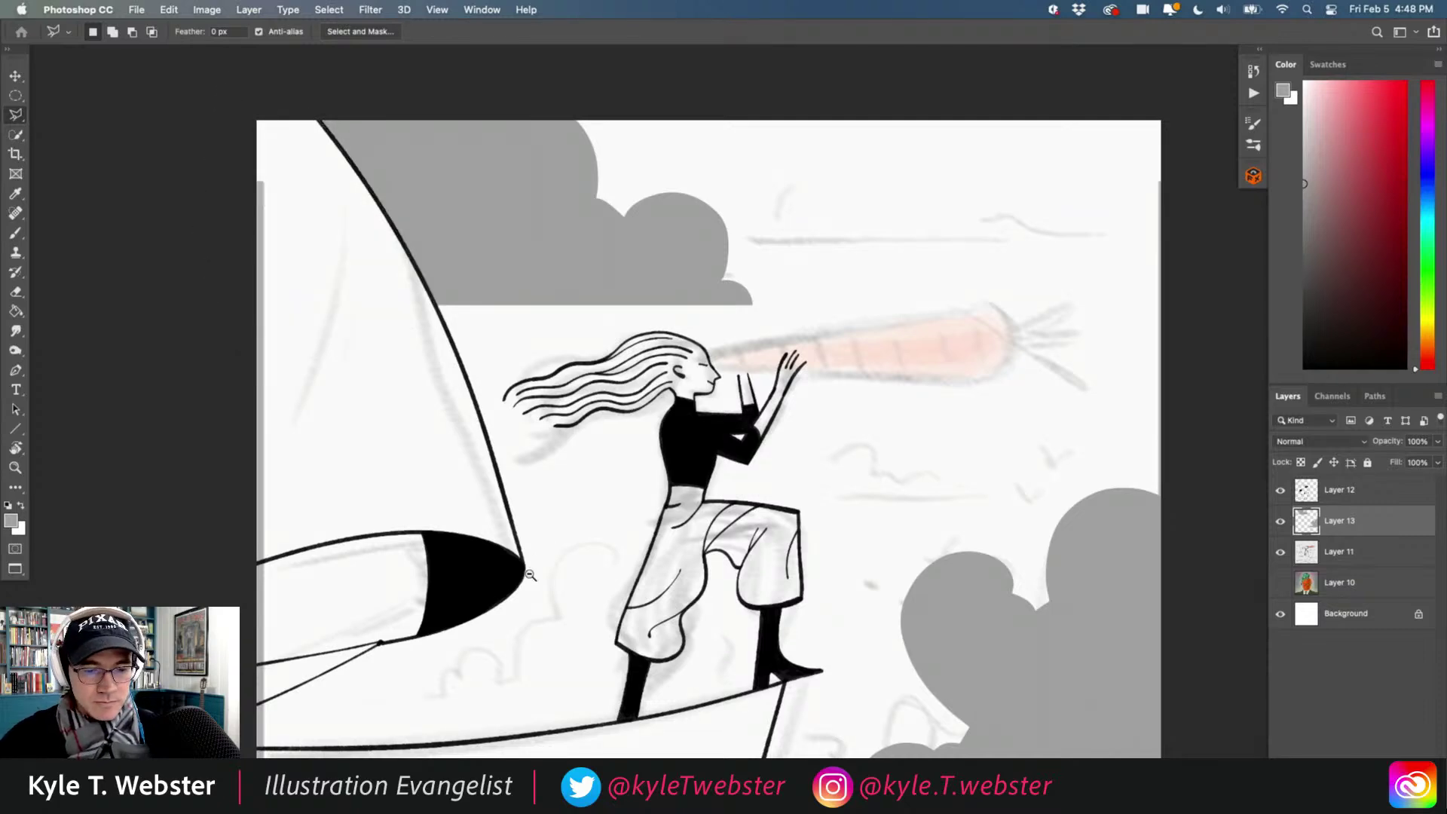
Hide the rough sketch on Layer 11 and check the whole composition.
alt+click(530, 575)
scroll(482, 497, down, 3)
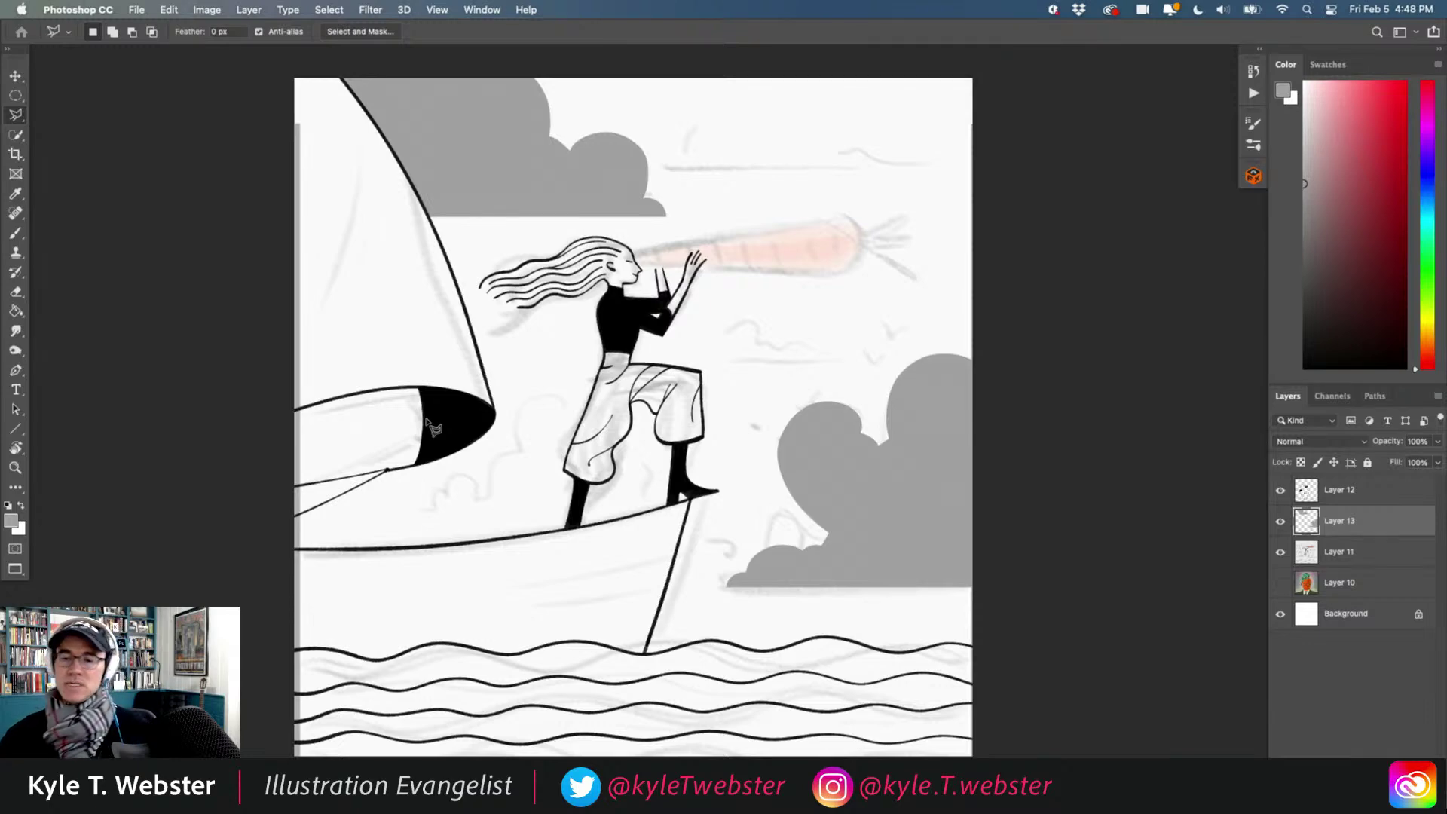
click(1279, 552)
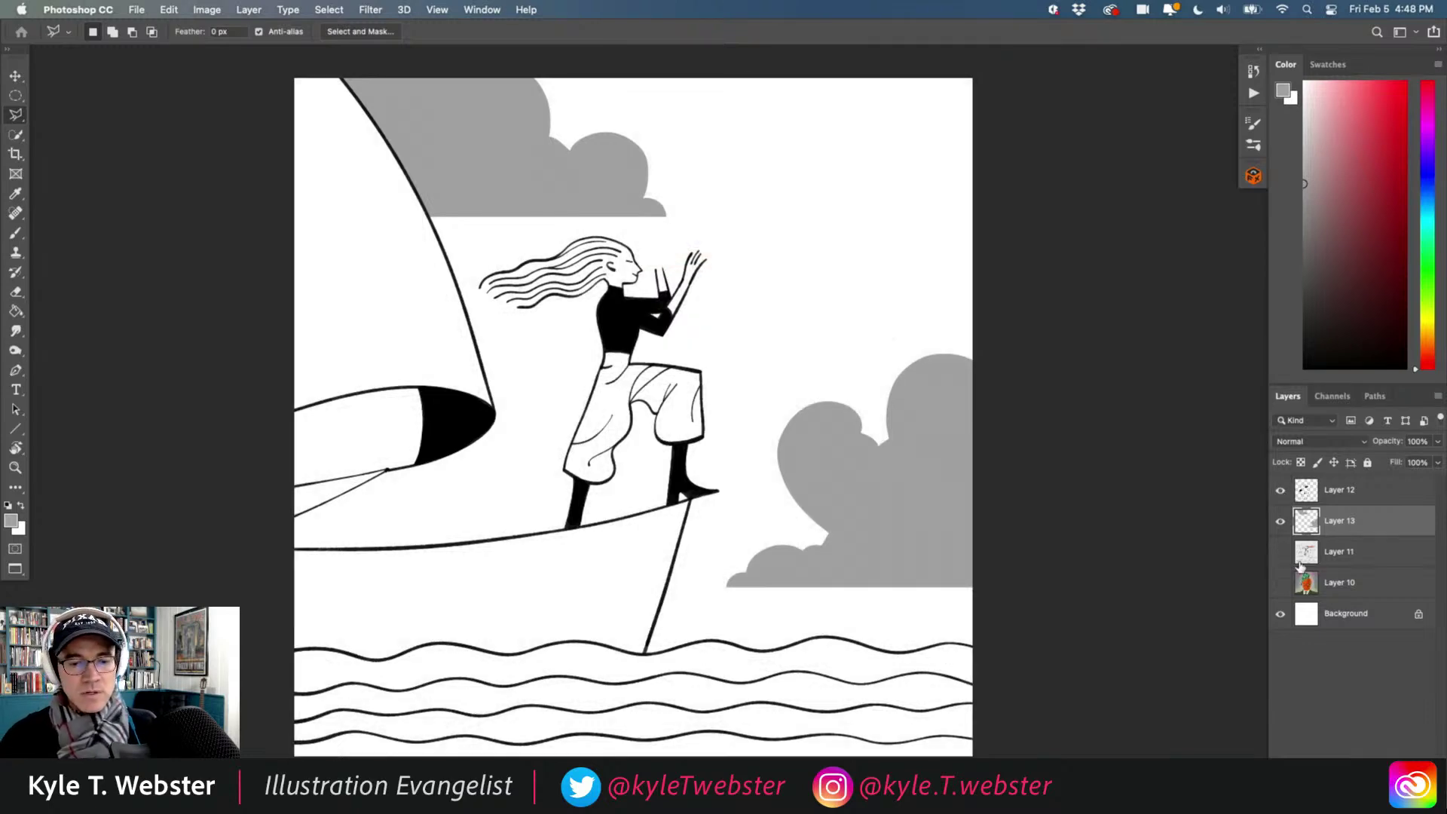
drag(468, 523, 480, 503)
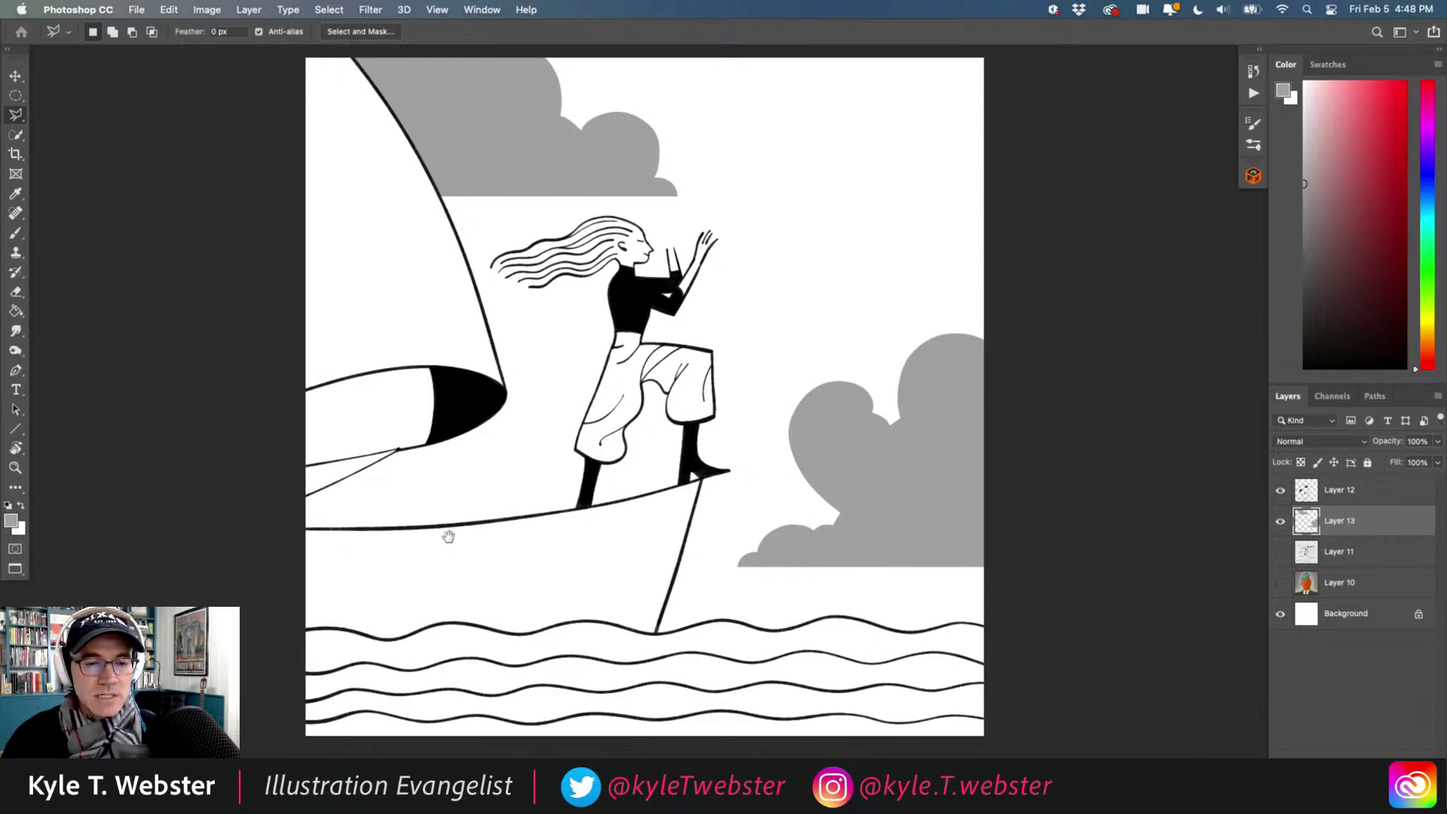
scroll(445, 536, down, 1)
drag(419, 549, 488, 540)
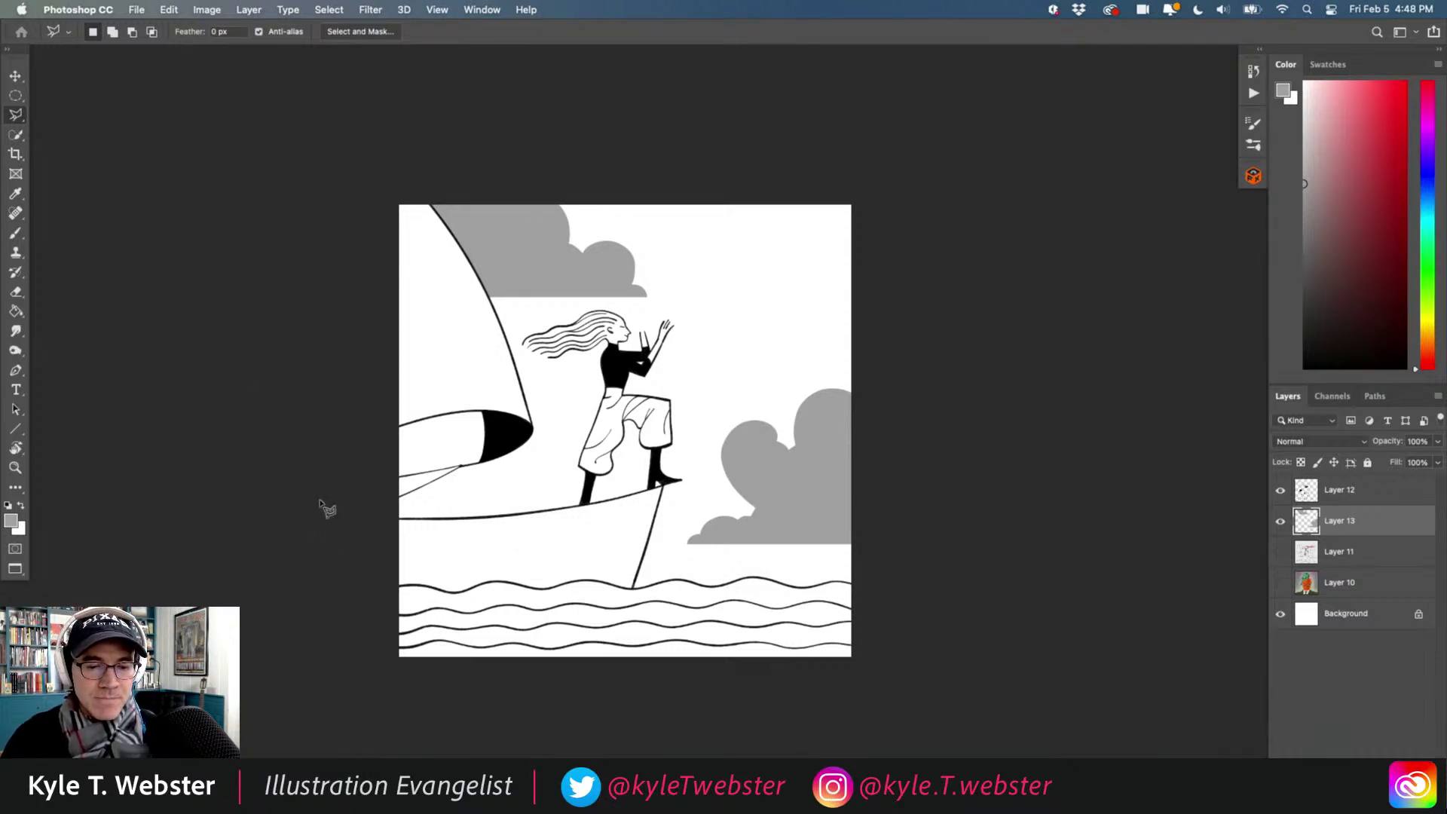
super+click(574, 491)
drag(501, 496, 526, 525)
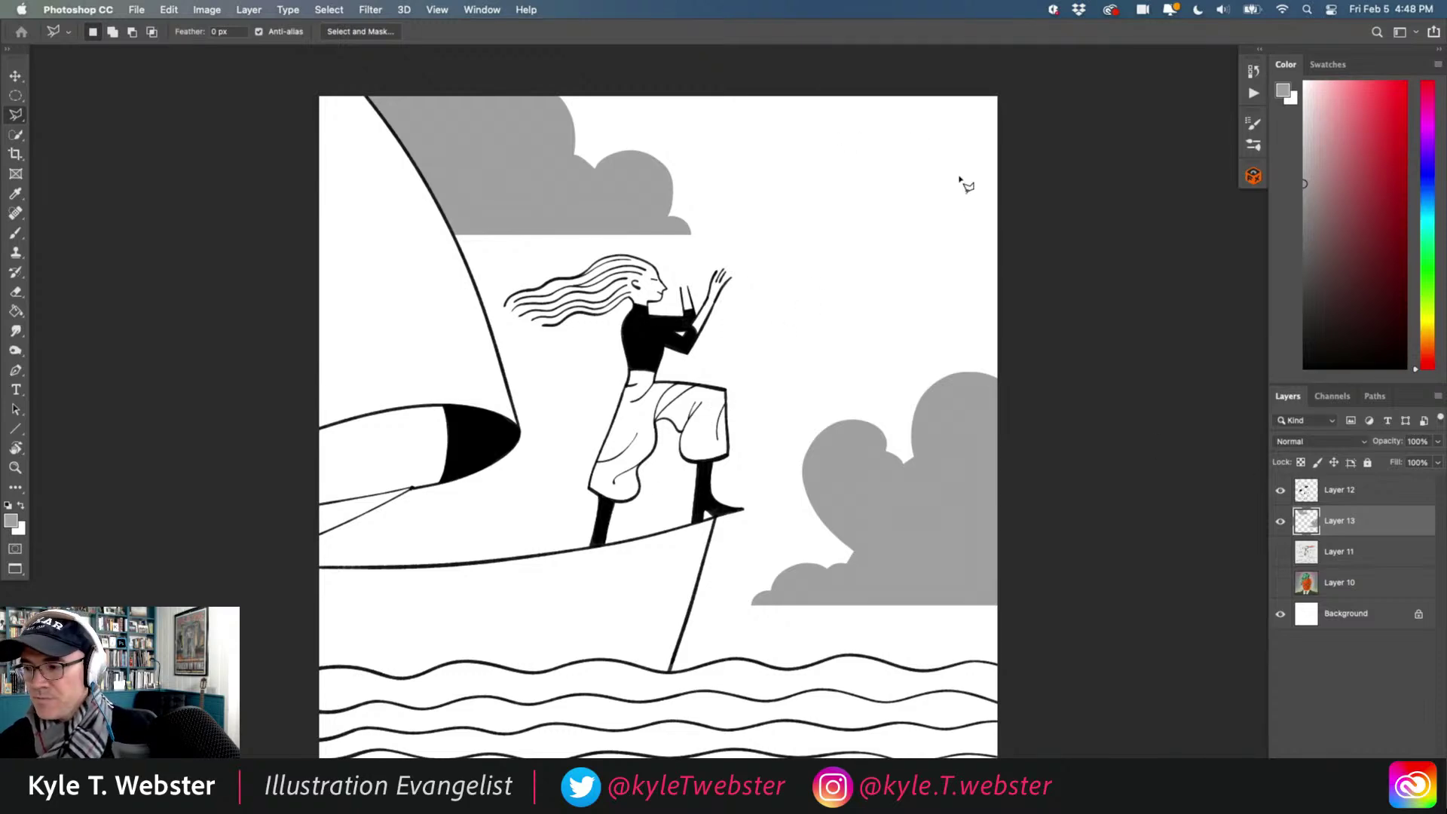
Lasso a new freehand cloud in the empty sky beyond the woman's hands, extending the selection to the canvas corner.
key(shift+l)
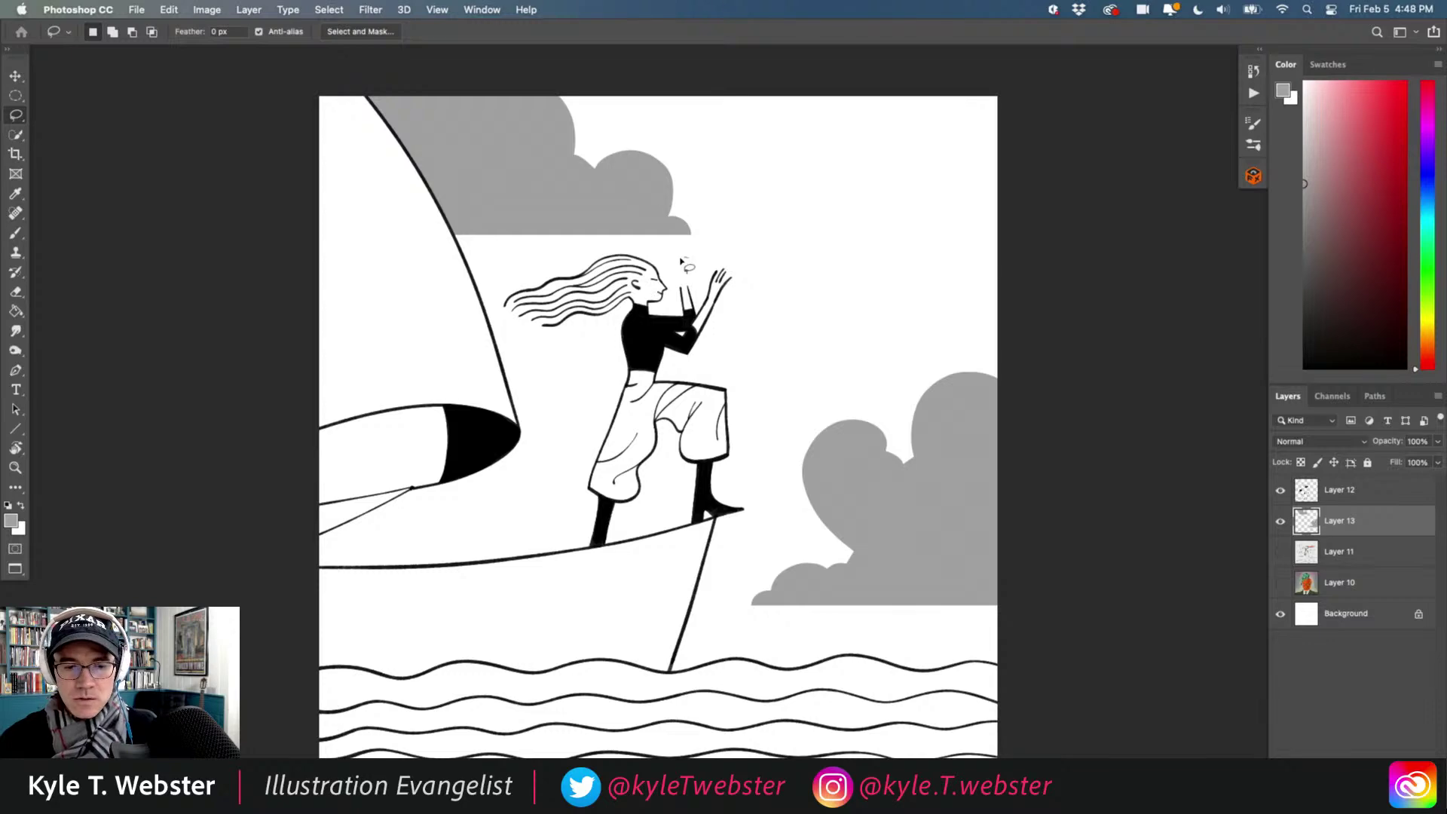
scroll(646, 305, up, 1)
scroll(671, 259, up, 5)
scroll(671, 258, right, 4)
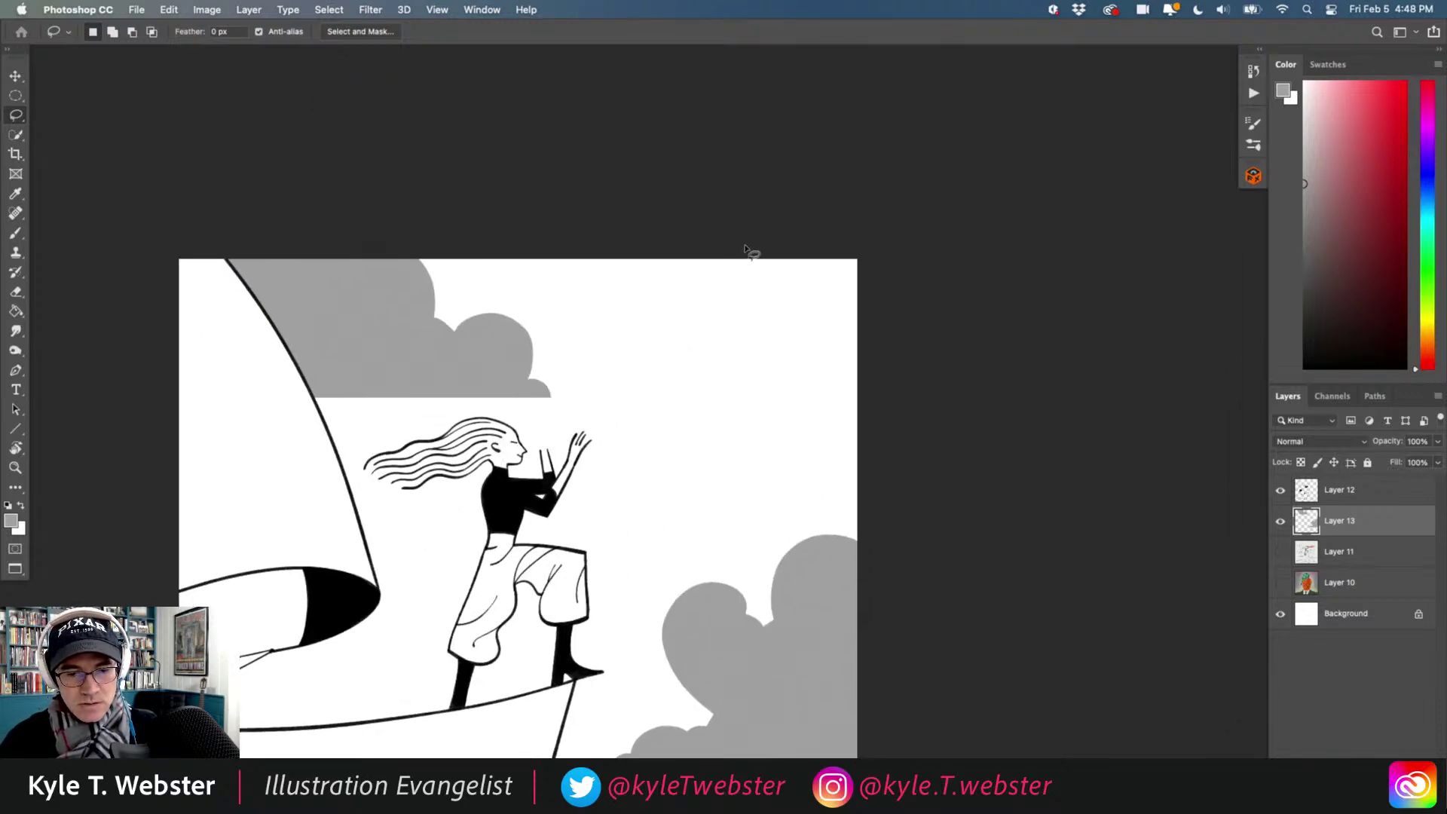
mouse_move(744, 248)
mouse_down()
mouse_move(689, 311)
mouse_move(673, 304)
mouse_move(631, 345)
mouse_move(730, 388)
mouse_move(769, 355)
mouse_move(905, 386)
mouse_up()
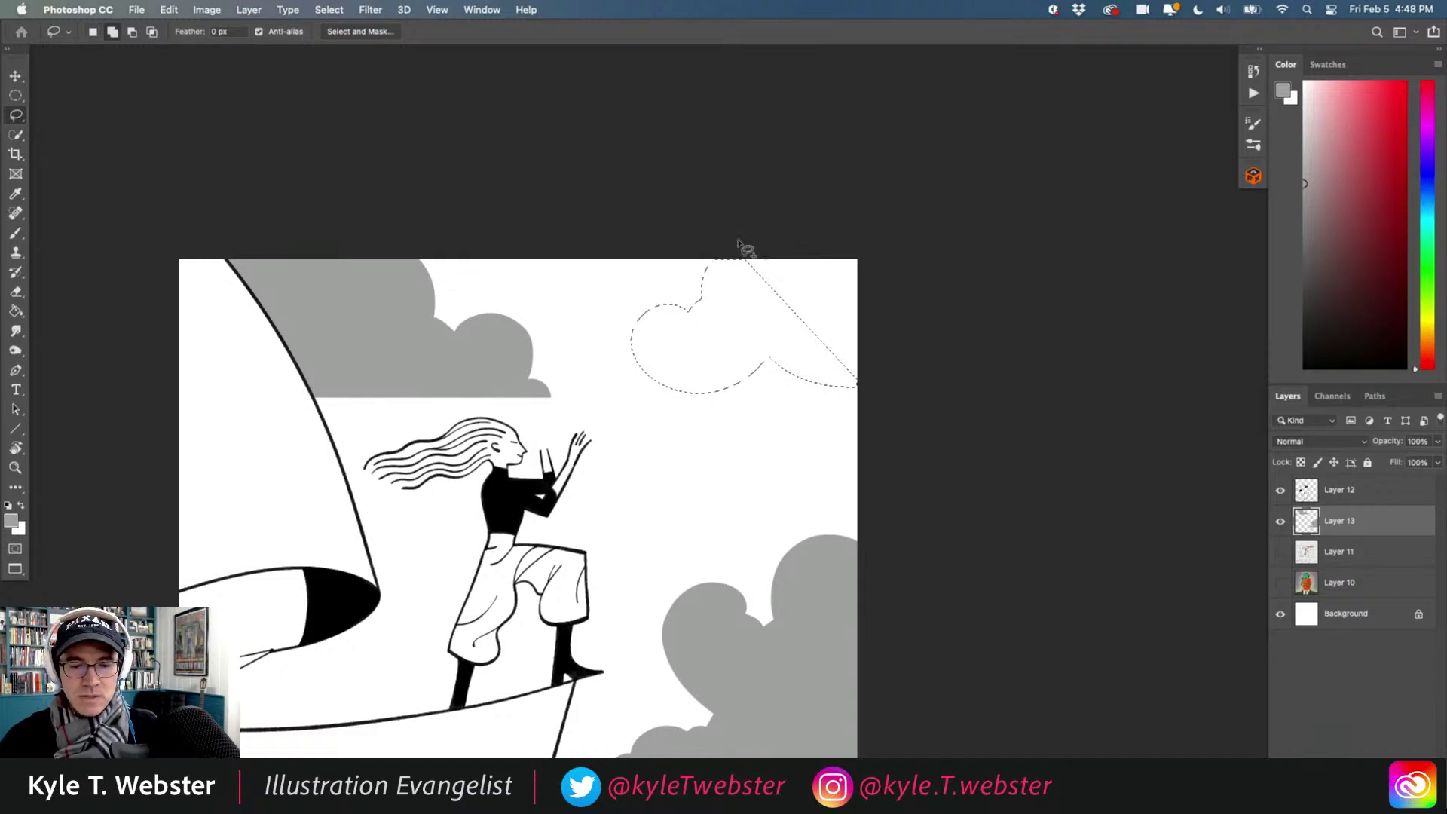
mouse_move(743, 242)
mouse_down()
mouse_move(778, 332)
mouse_move(858, 386)
mouse_move(888, 311)
mouse_move(867, 222)
mouse_up()
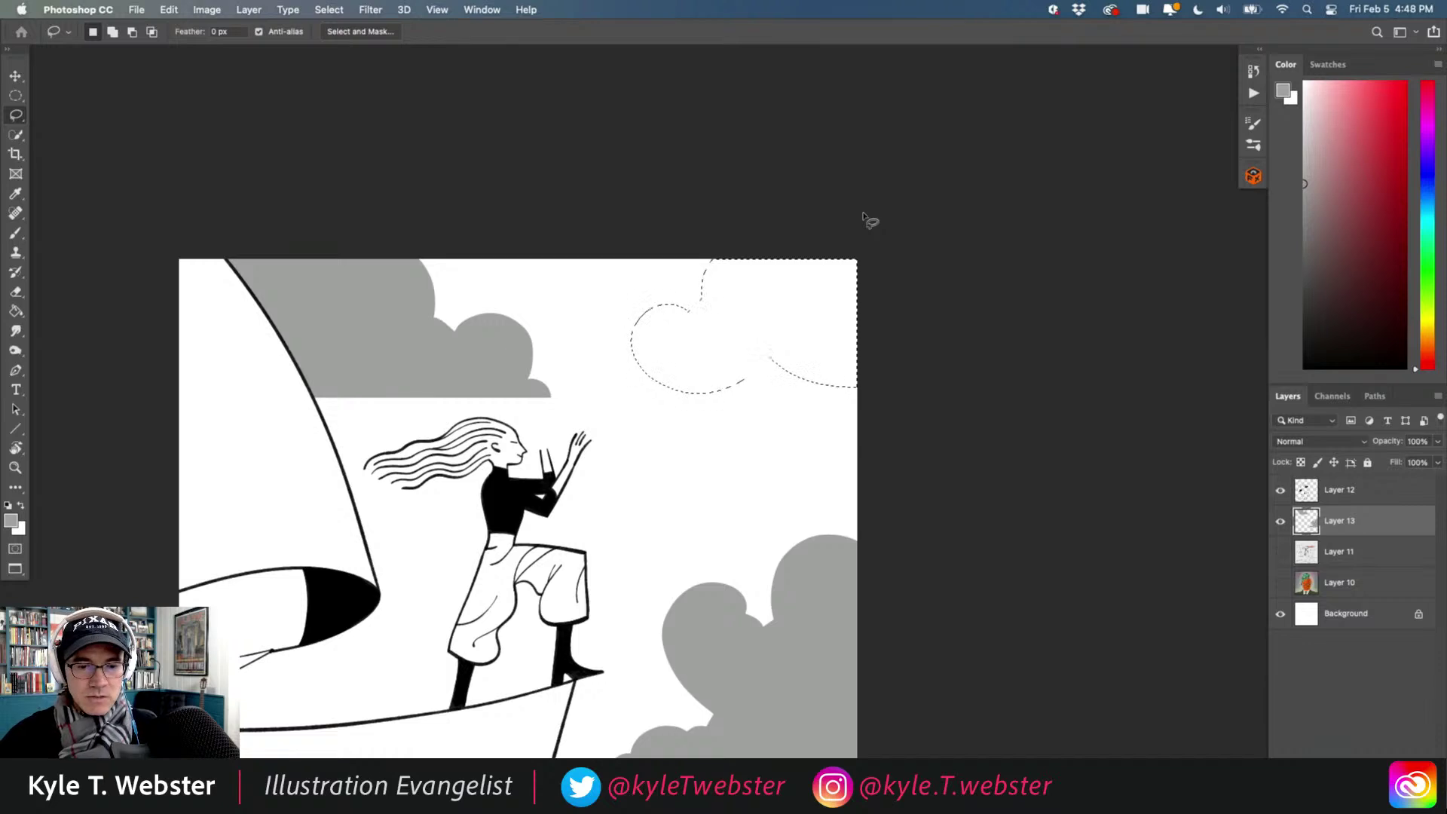
Subtract the rounded underside from the new cloud selection with the Polygonal Lasso, cutting along a straight horizontal line to give a flat base.
click(720, 341)
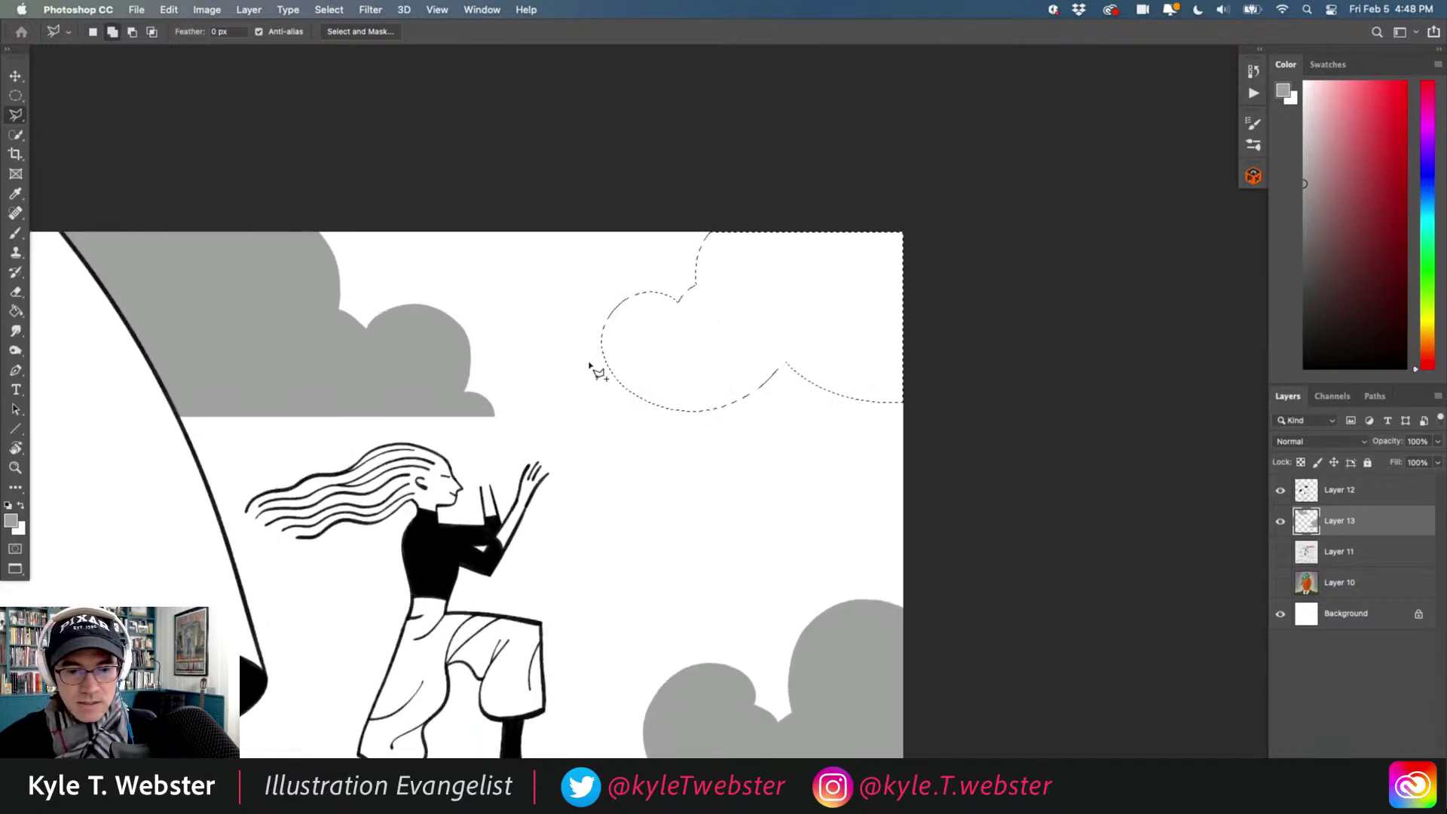
key(shift+l)
key(shift+l)
key(shift+l)
key(shift+l)
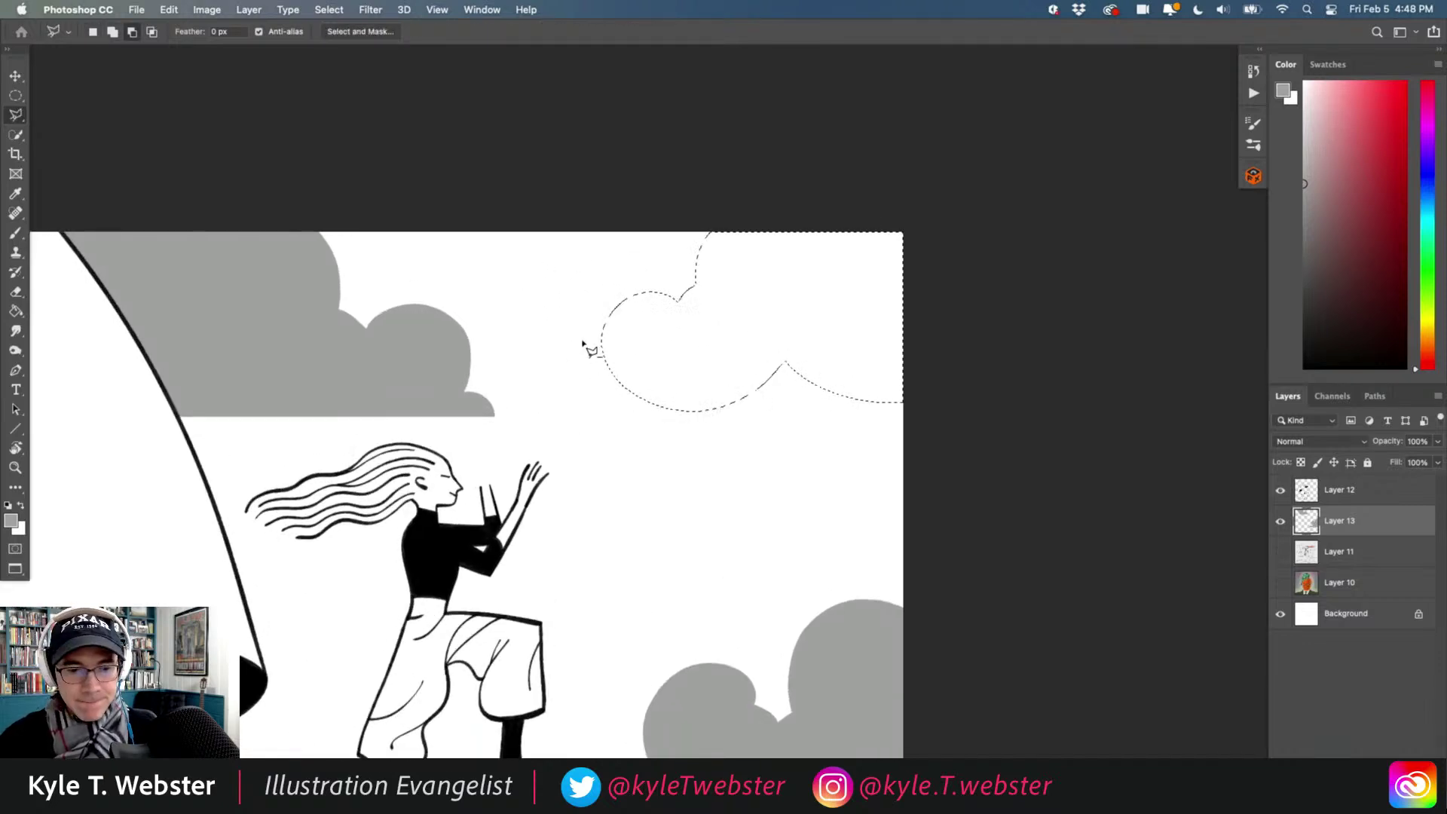
click(584, 330)
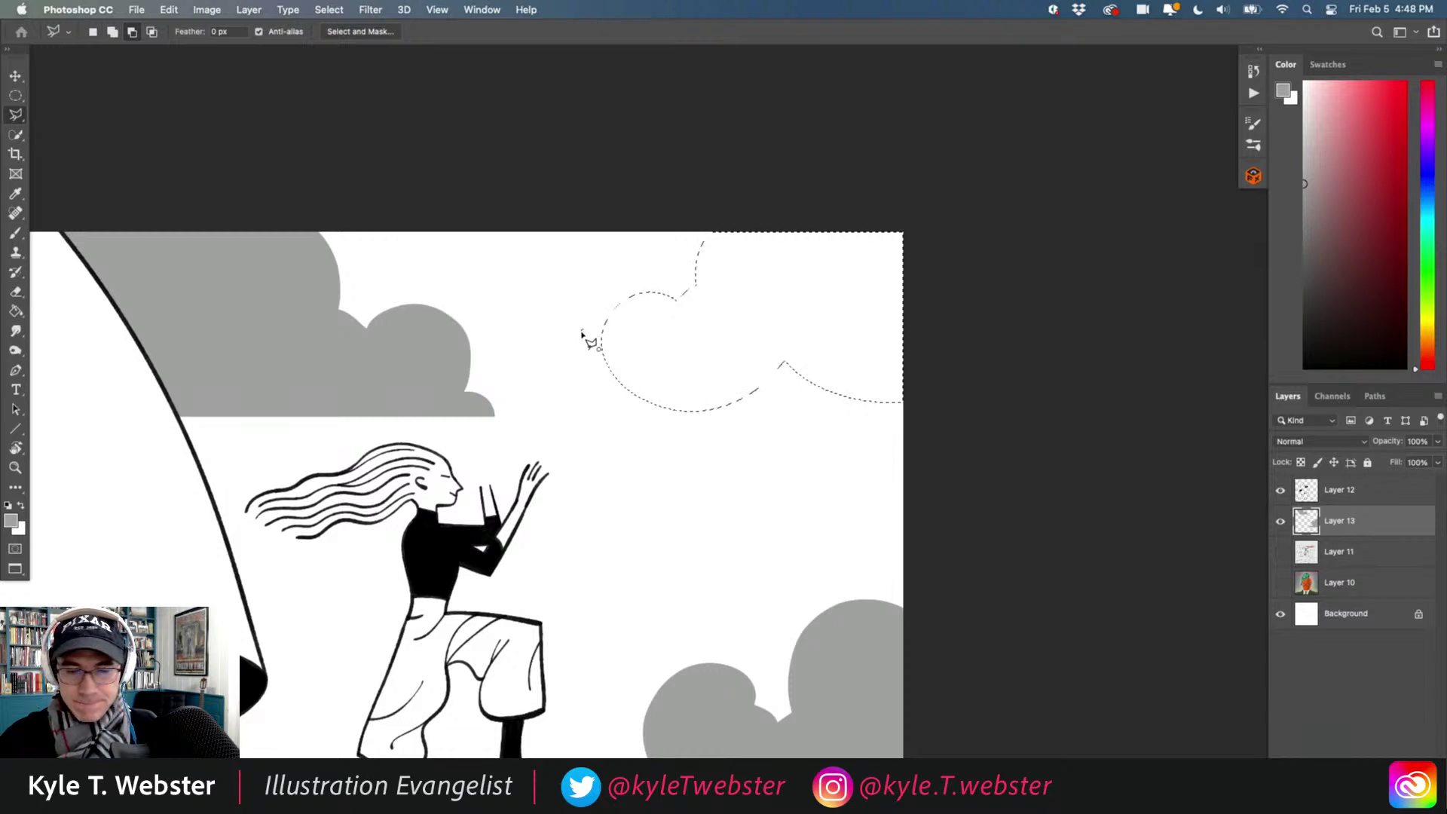
click(984, 329)
click(978, 476)
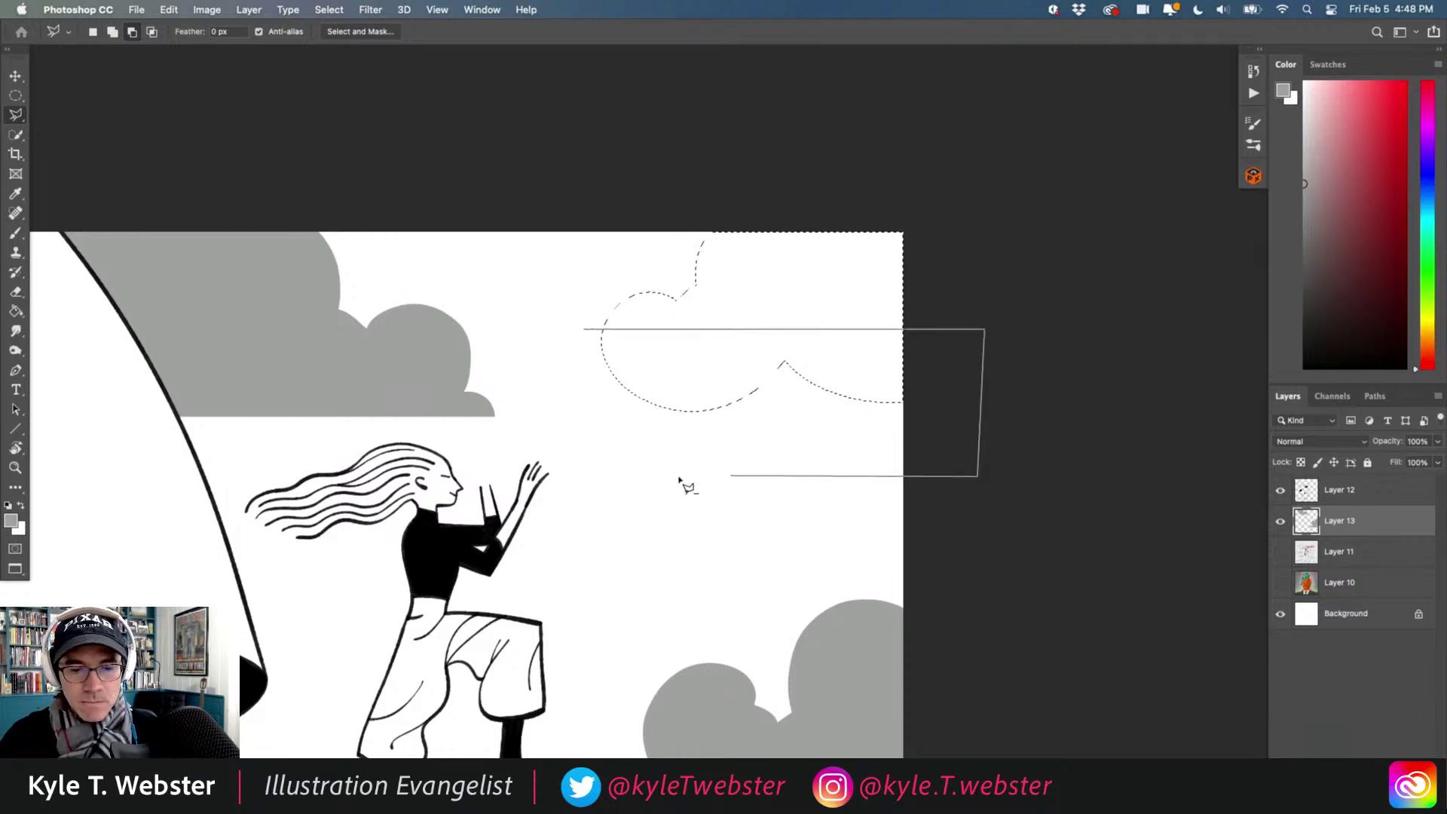
click(643, 480)
click(559, 381)
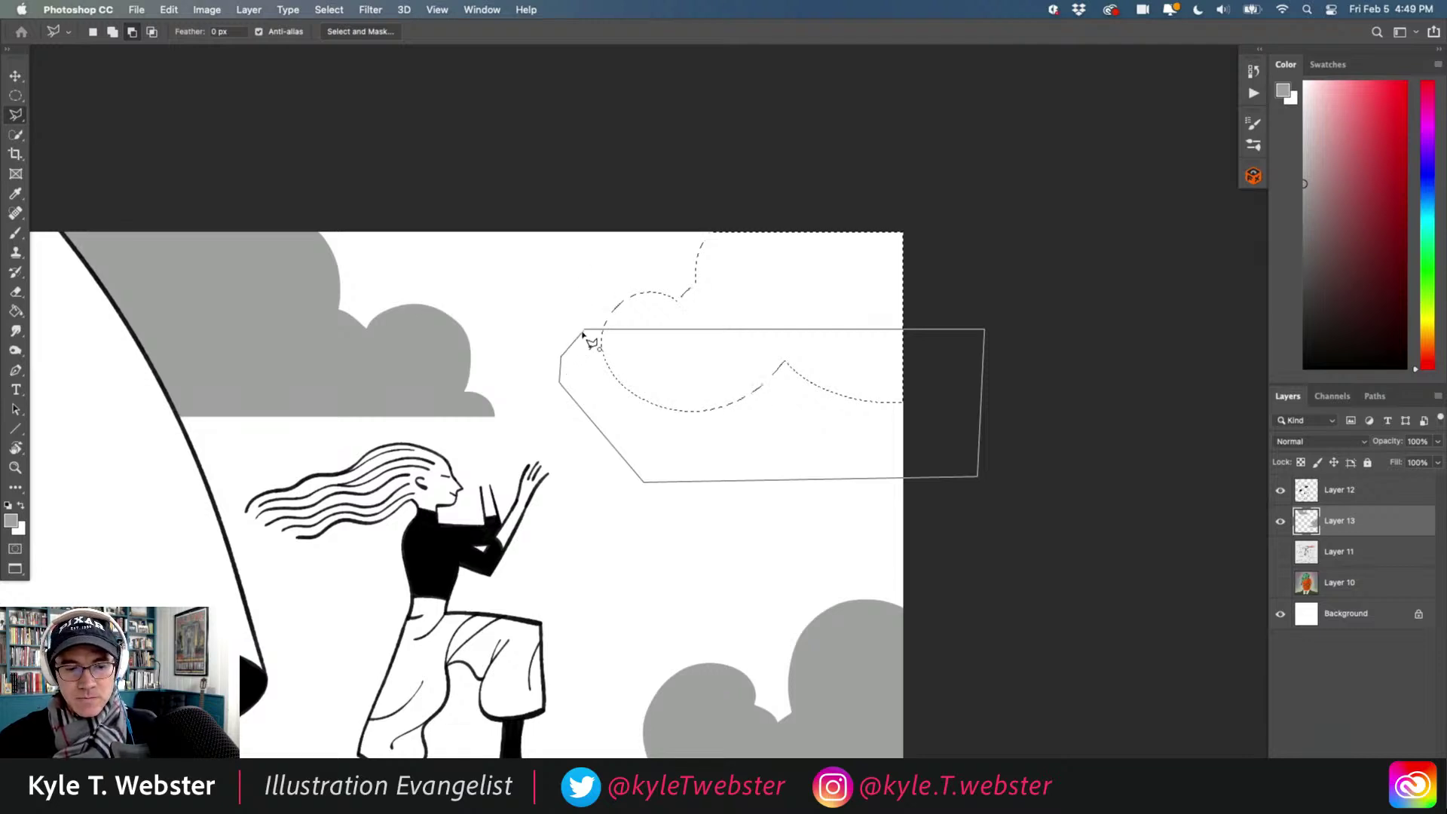
click(584, 332)
click(582, 329)
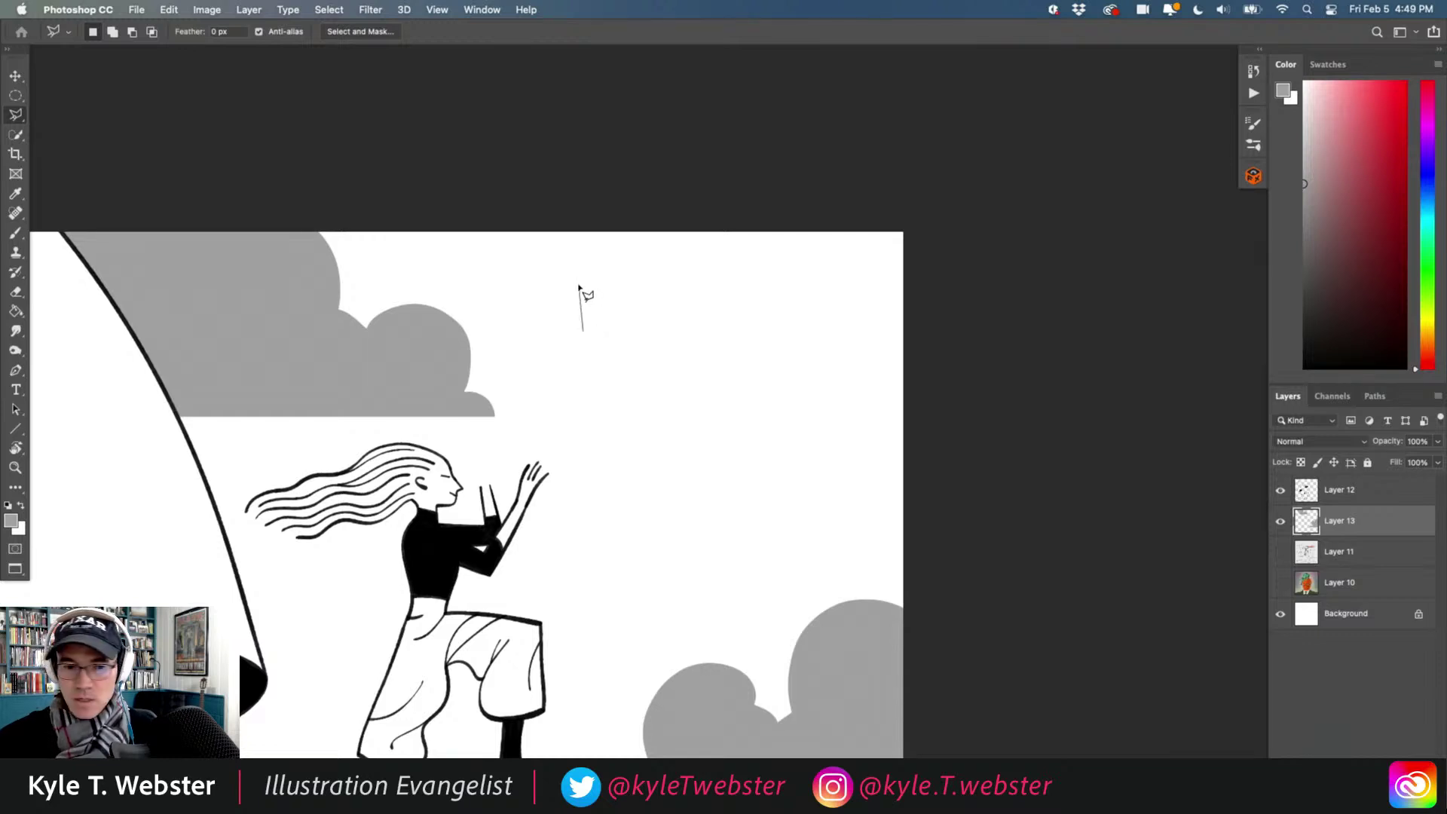
double_click(506, 323)
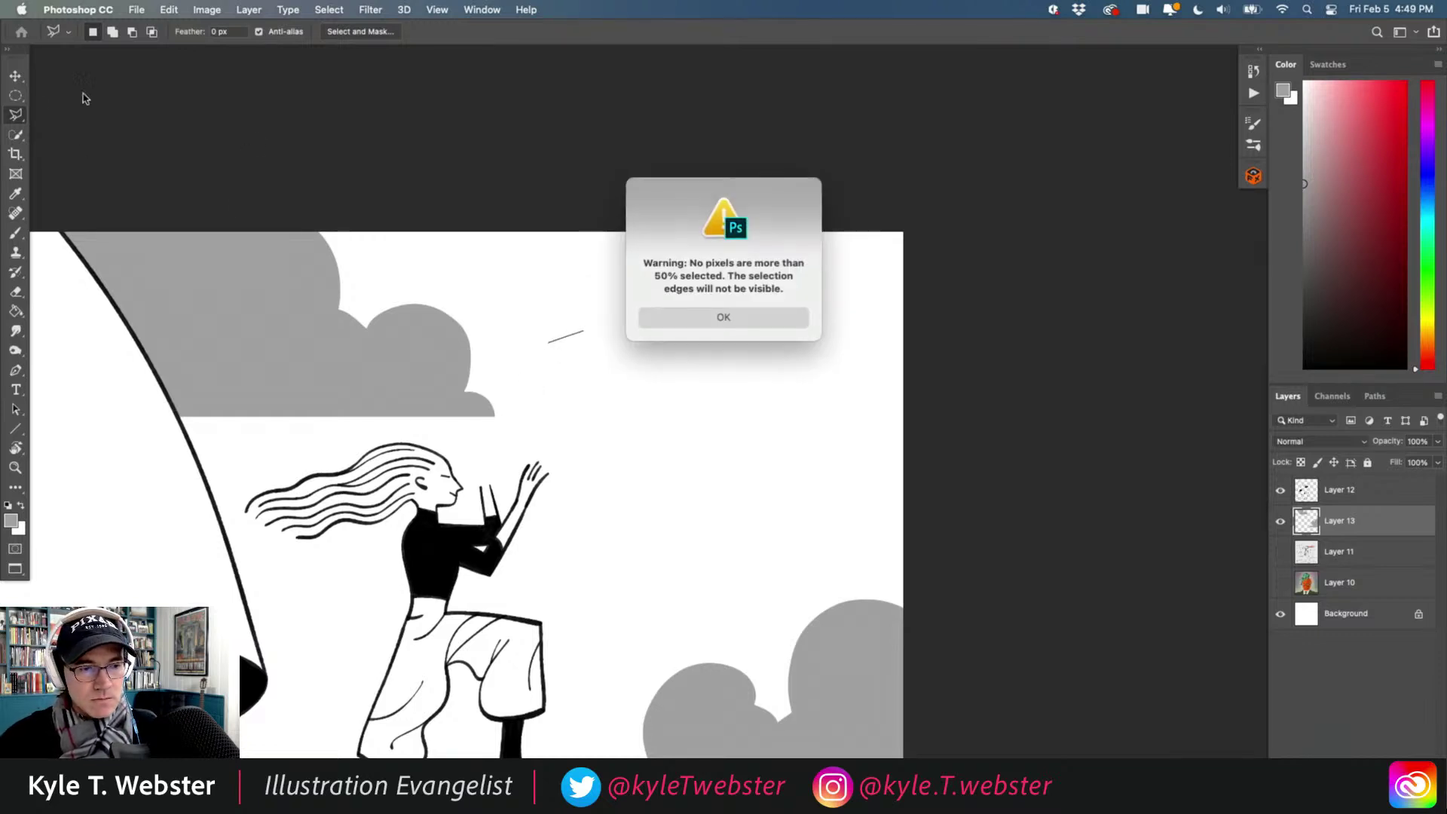
click(700, 318)
Fill the flat-based cloud selection with the grey foreground colour on Layer 13, deselect, and check the whole composition.
key(alt+BackSpace)
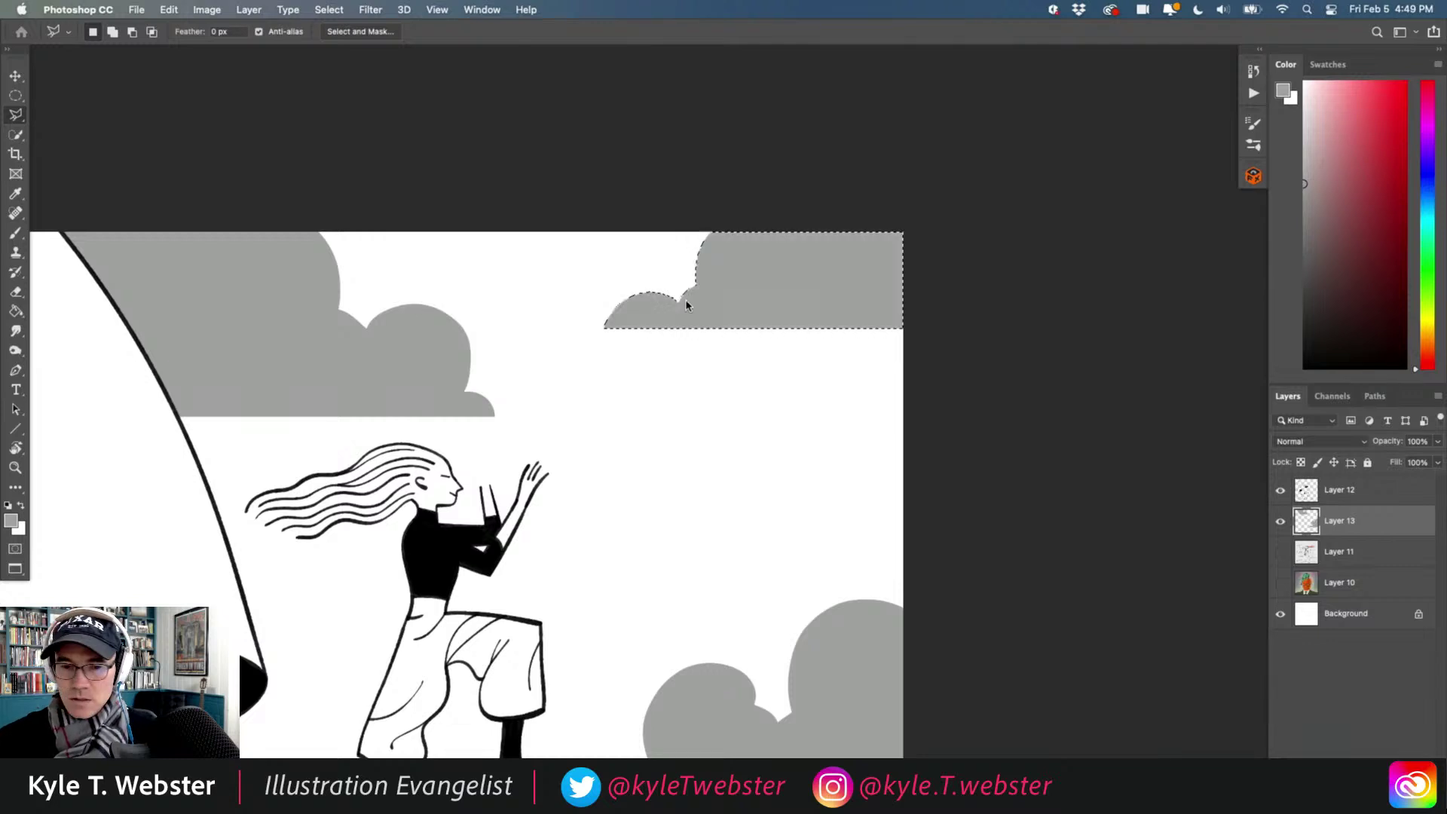
key(super+d)
key(super+minus)
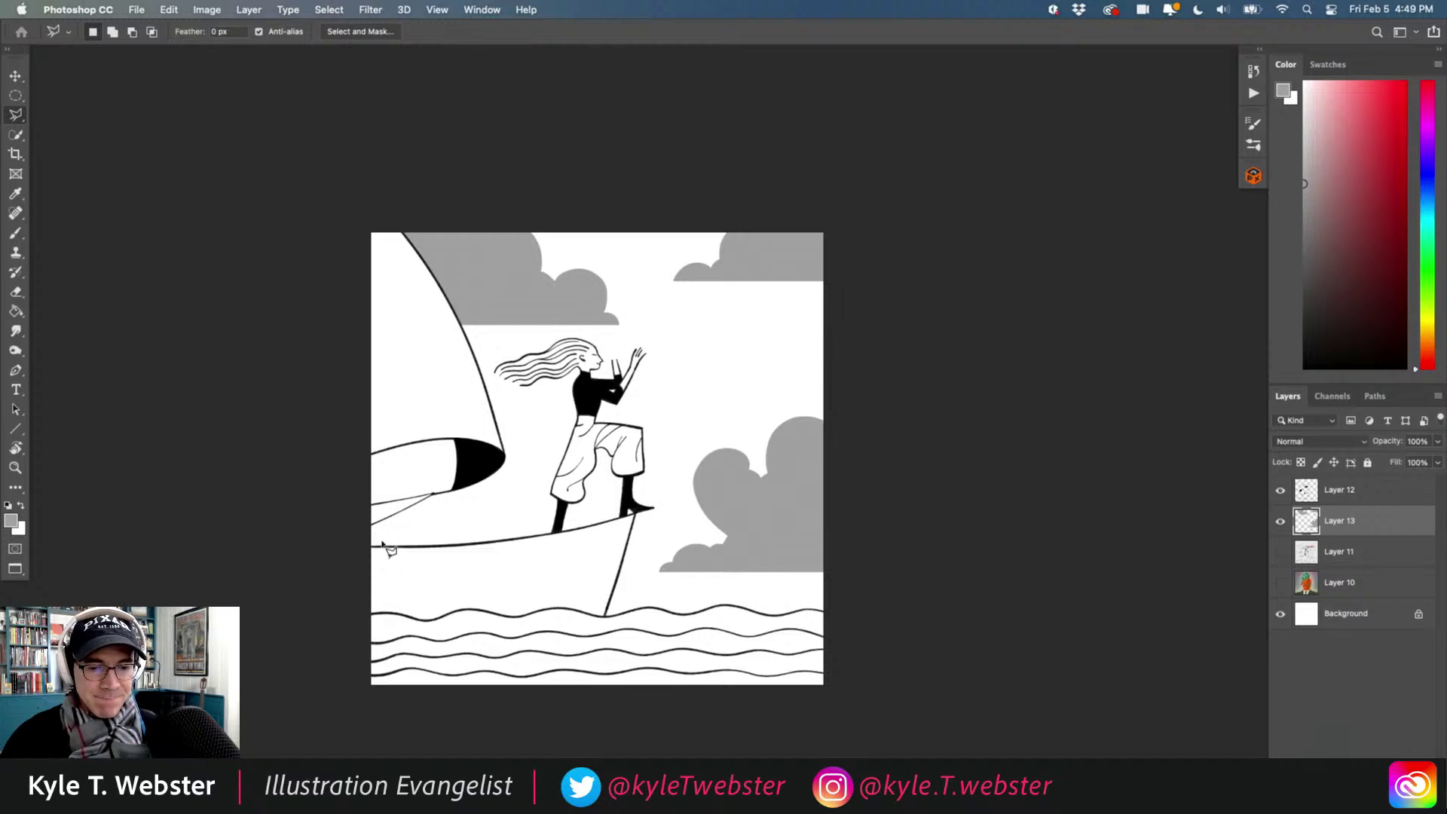
scroll(653, 367, up, 3)
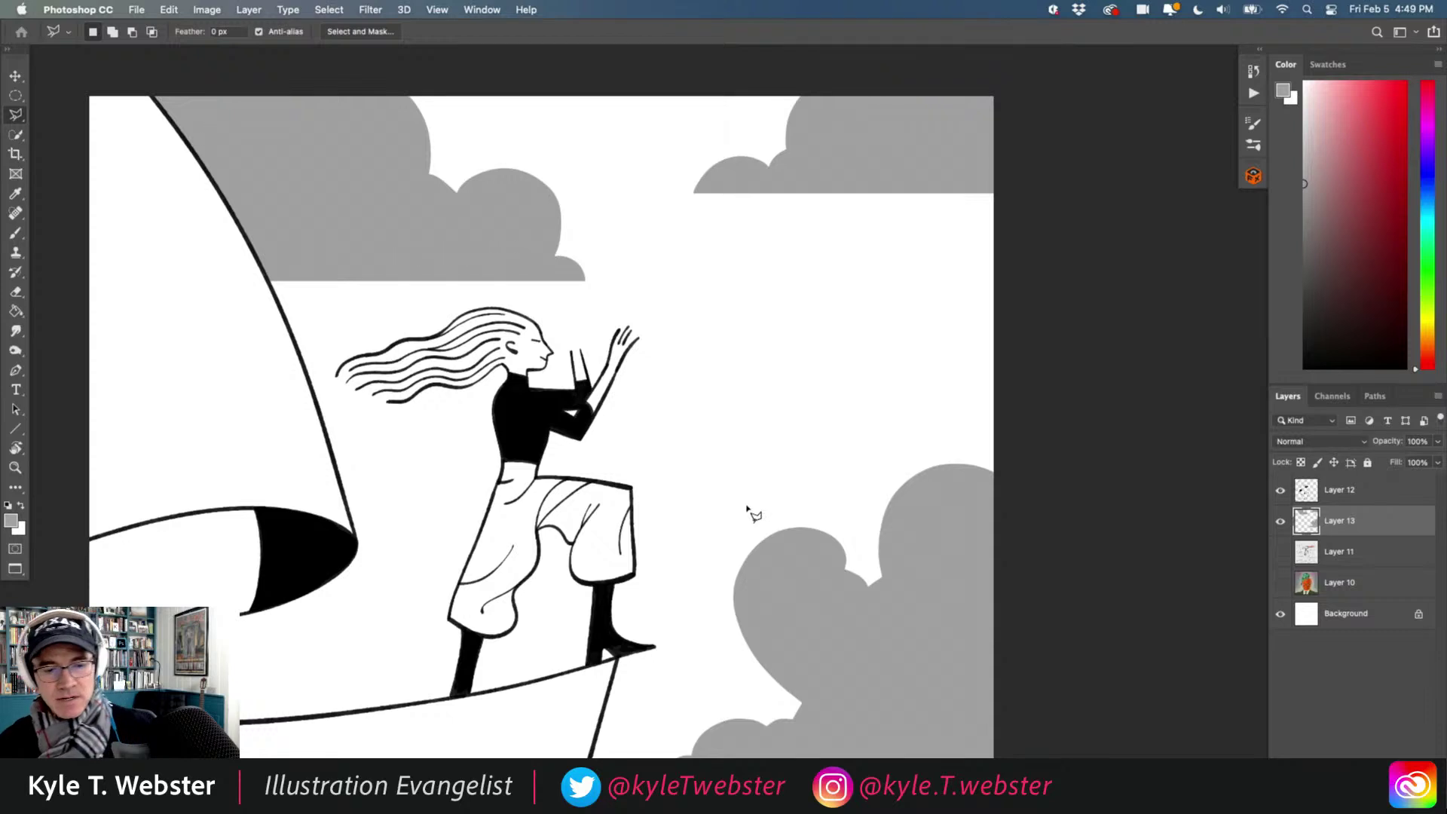
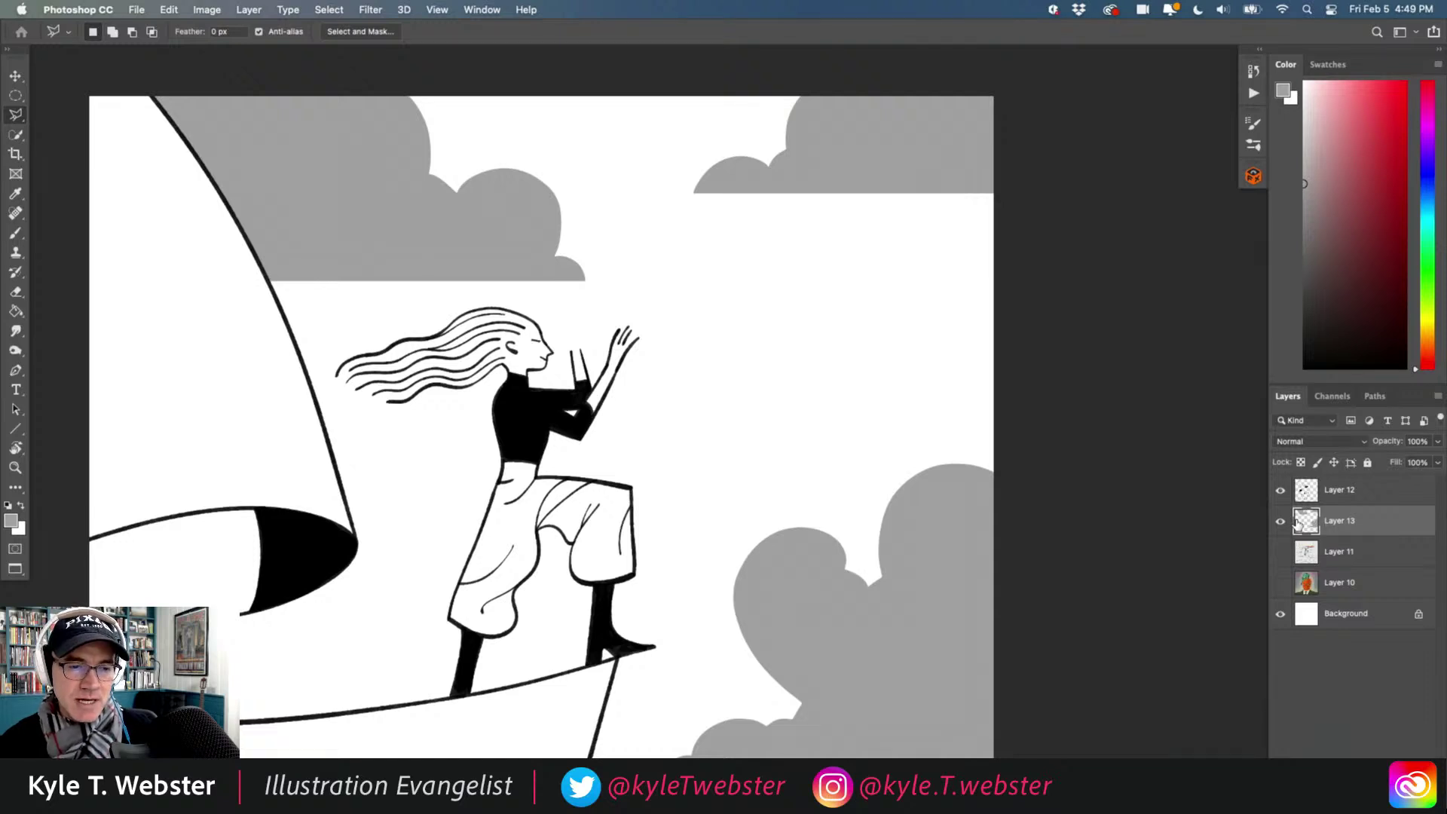
Add a new layer above Layer 13 for black Line tool work, and rotate the canvas view by 90°.
drag(483, 531, 529, 499)
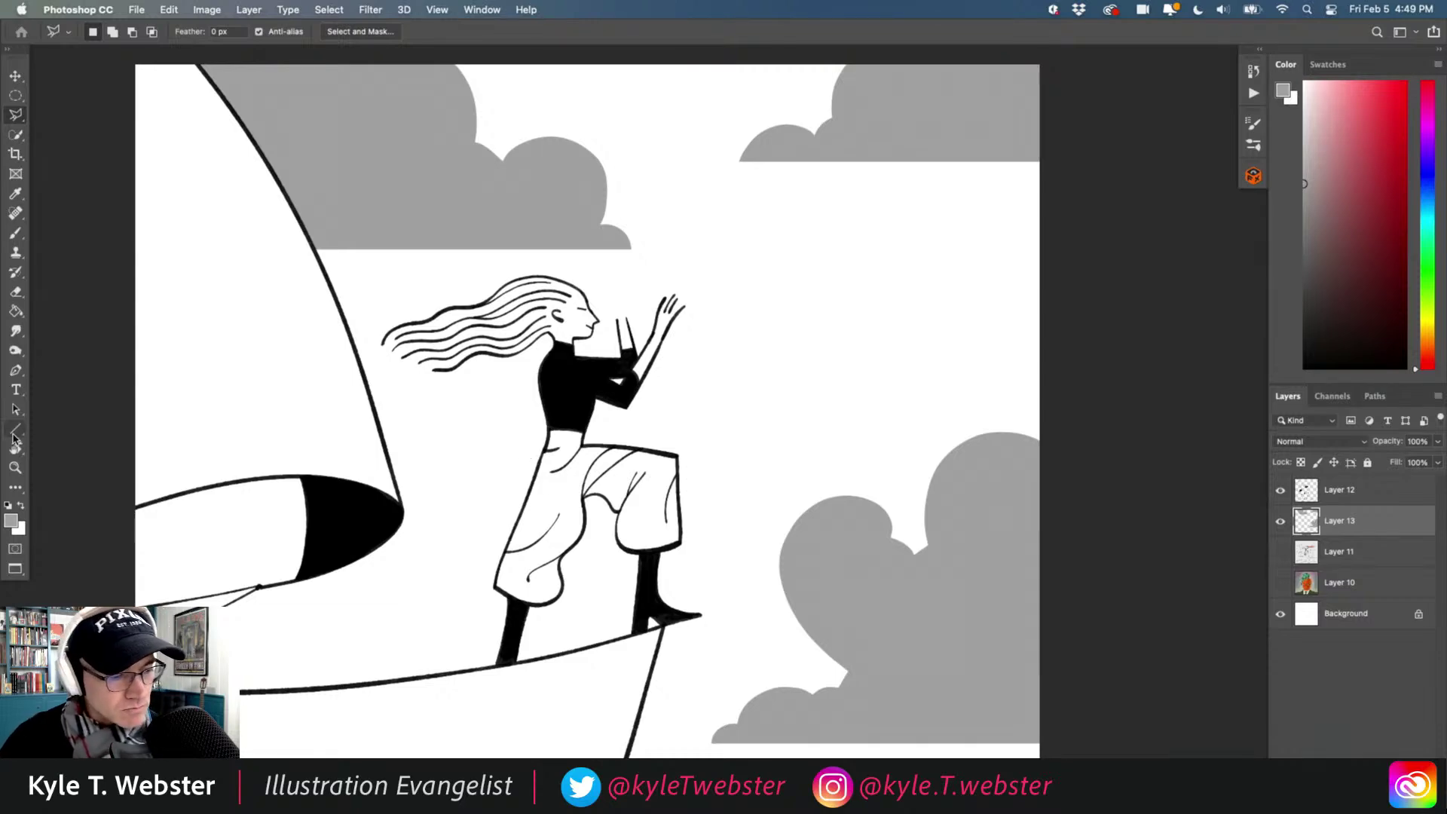
click(15, 431)
key(d)
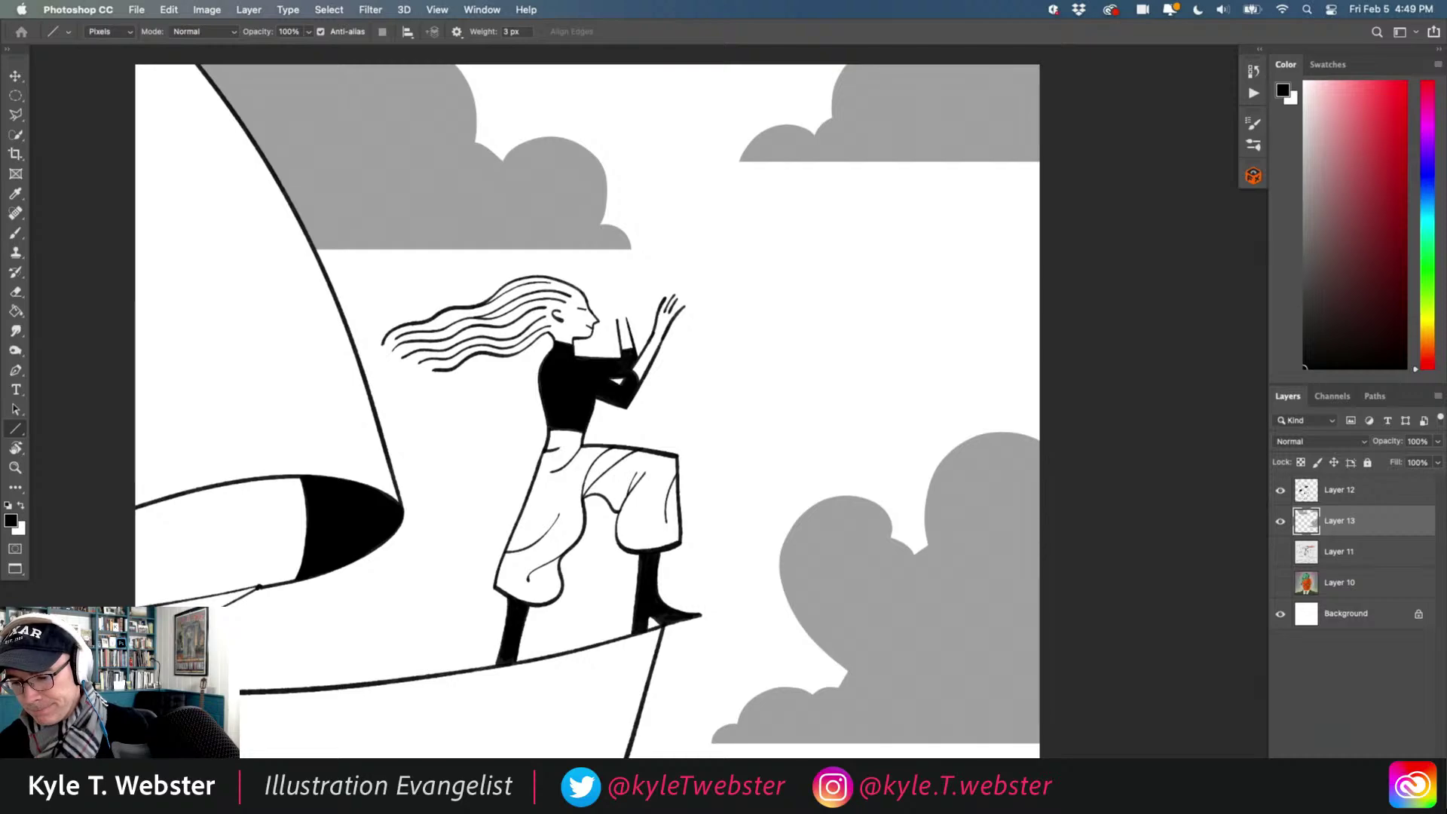
key(super+shift+alt+n)
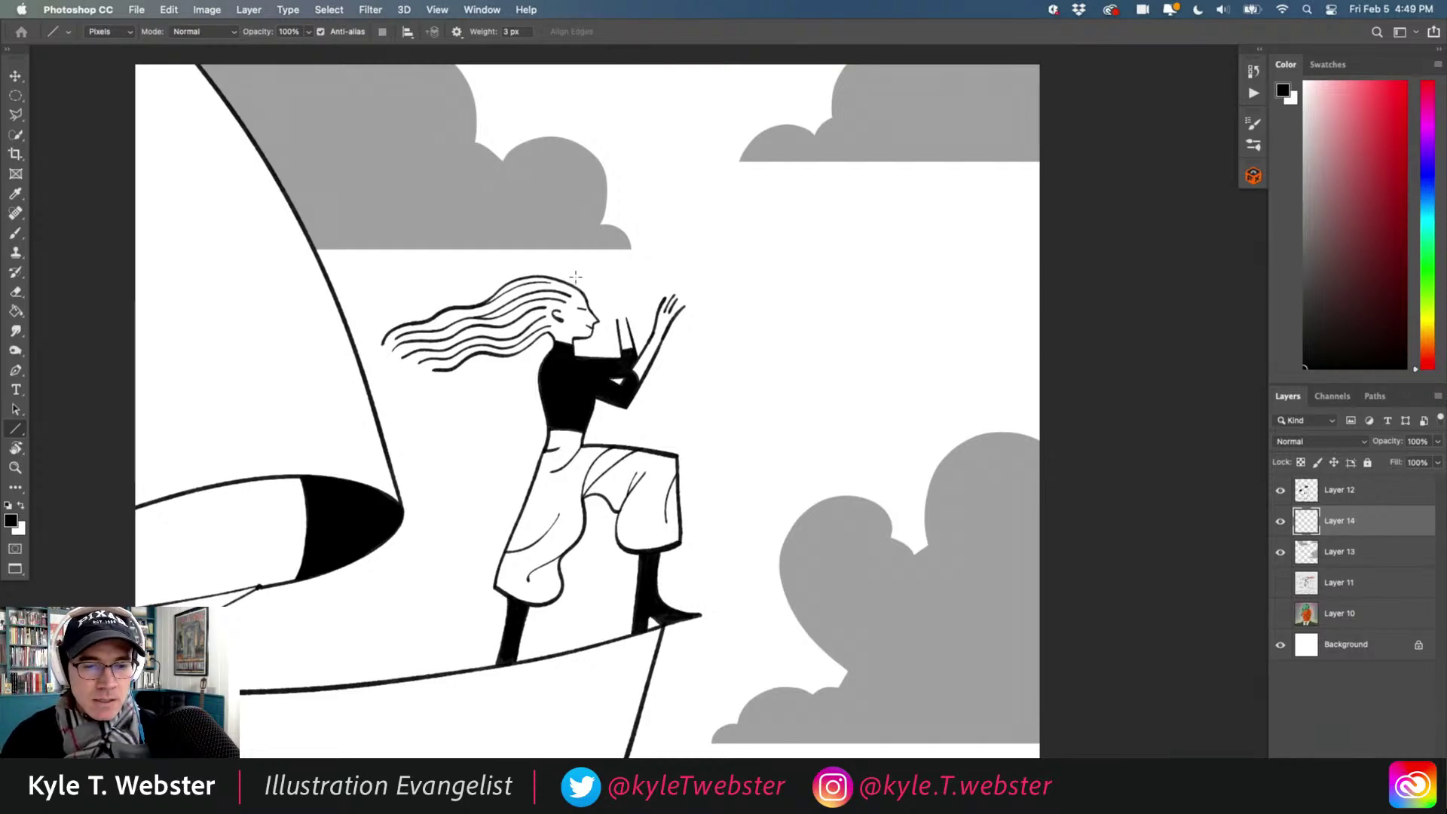
key(r)
drag(212, 391, 744, 252)
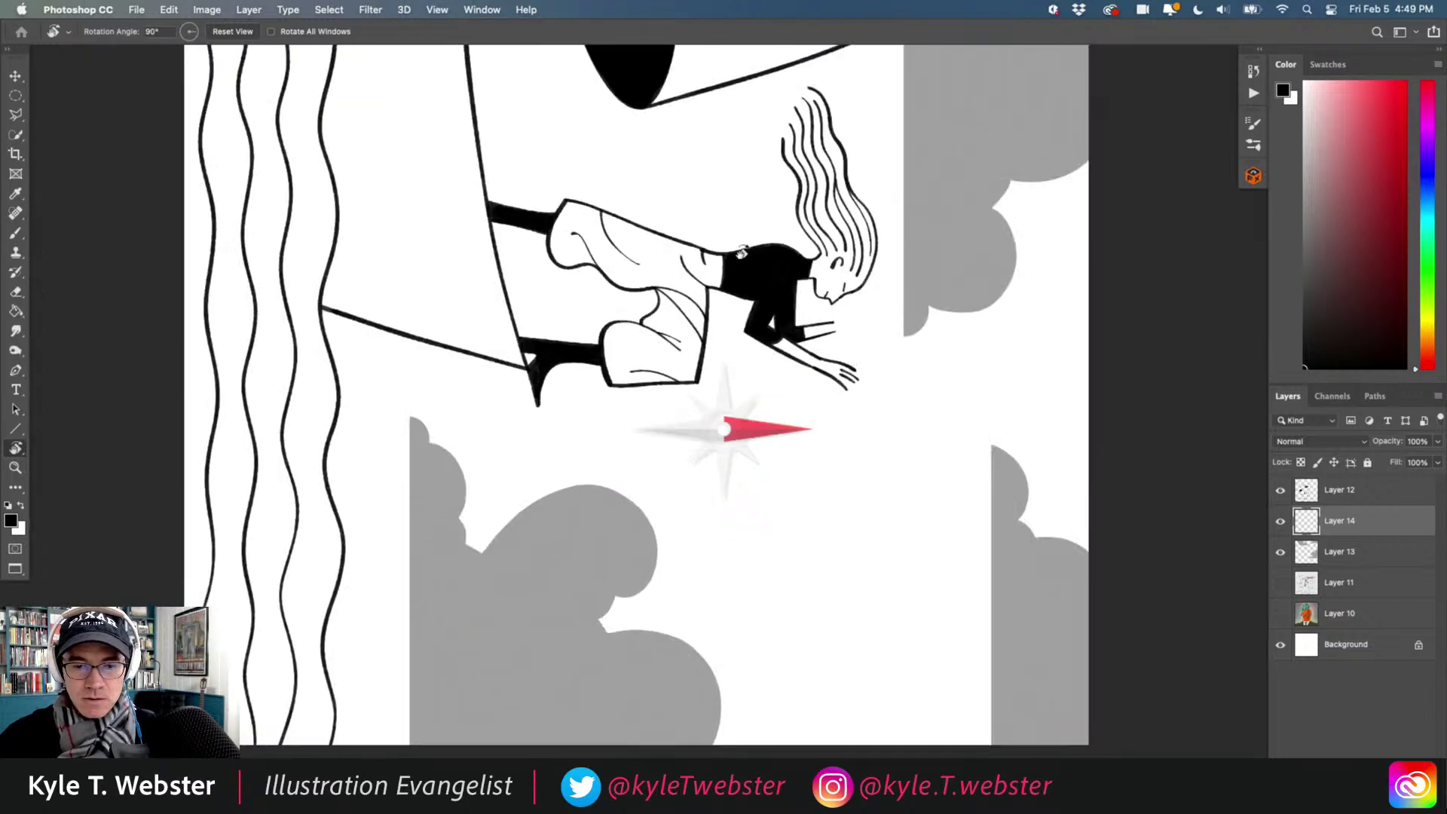
key(u)
drag(627, 389, 492, 377)
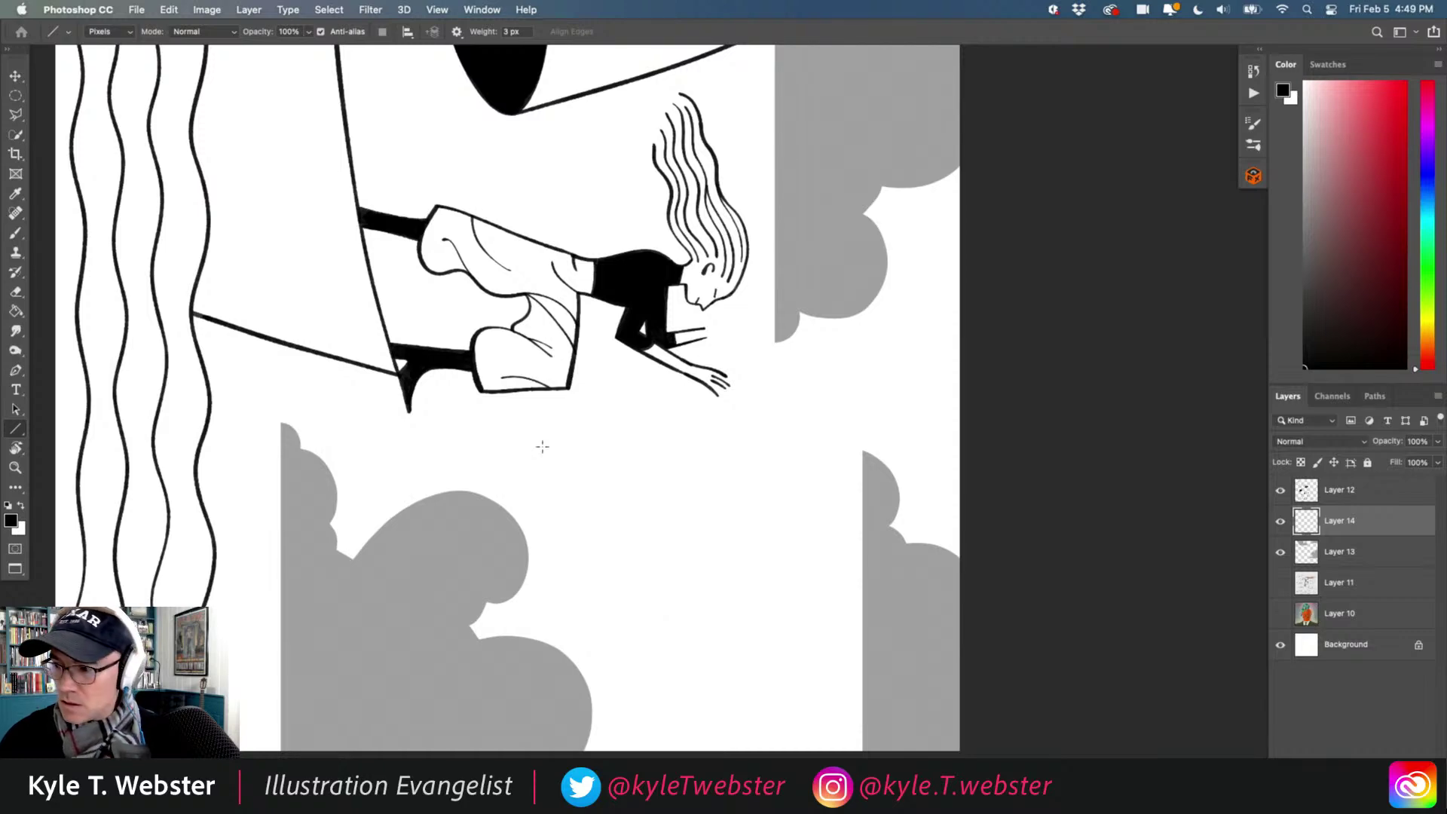
Set the line weight to 7 px and draw a long, slightly slanted straight line from the woman's face out past her hands.
key(l)
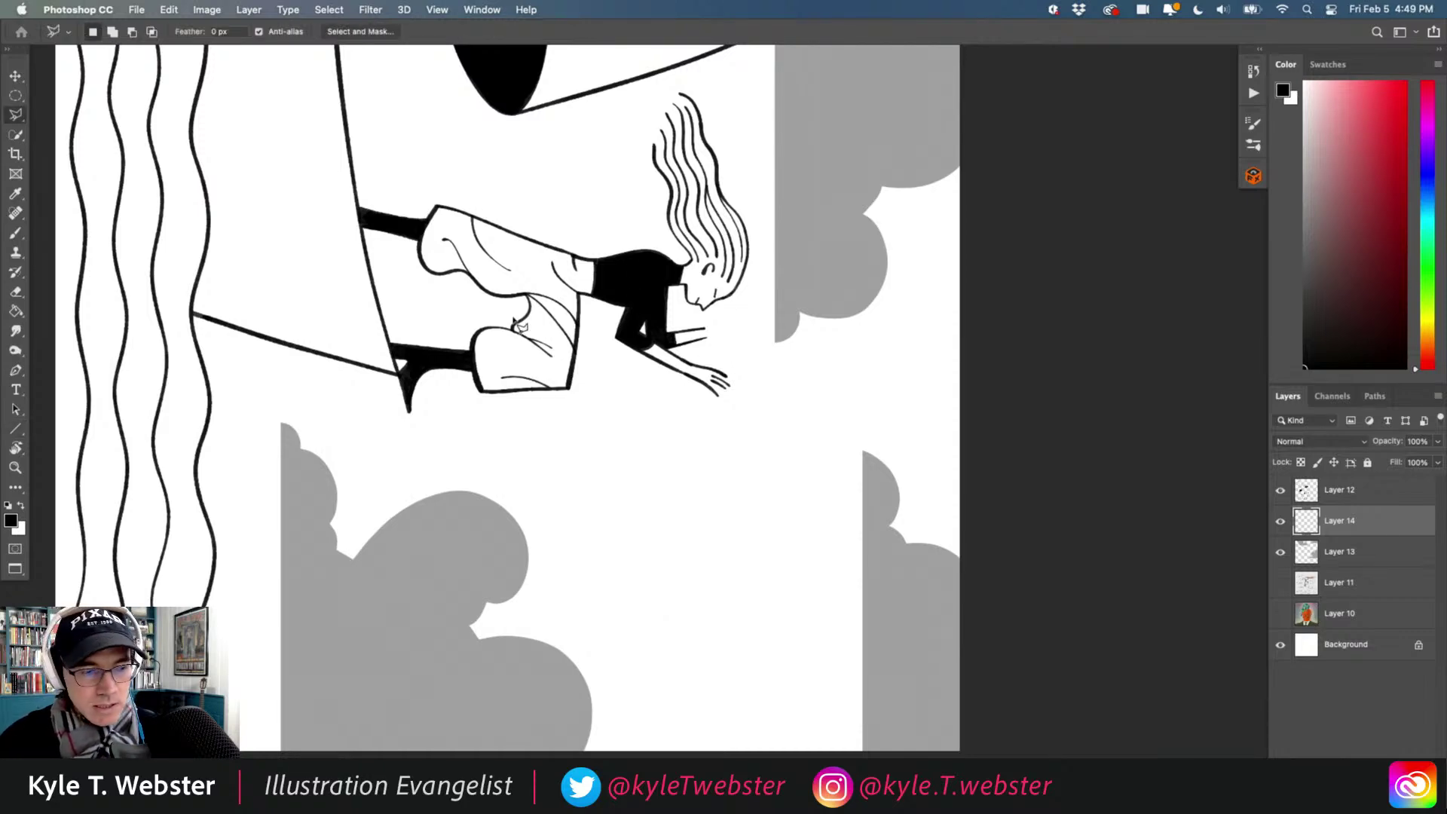
key(u)
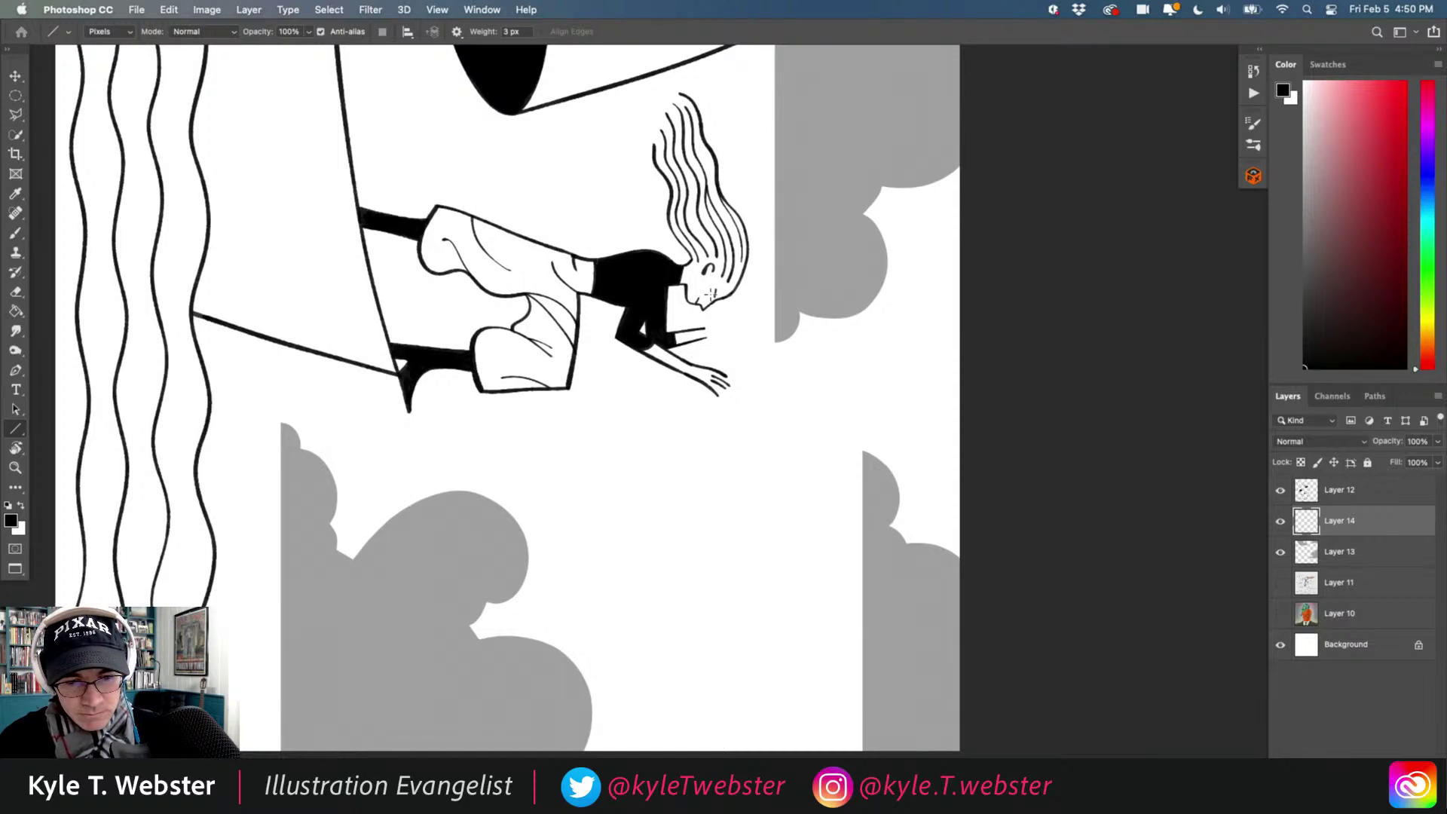
click(515, 28)
text(2)
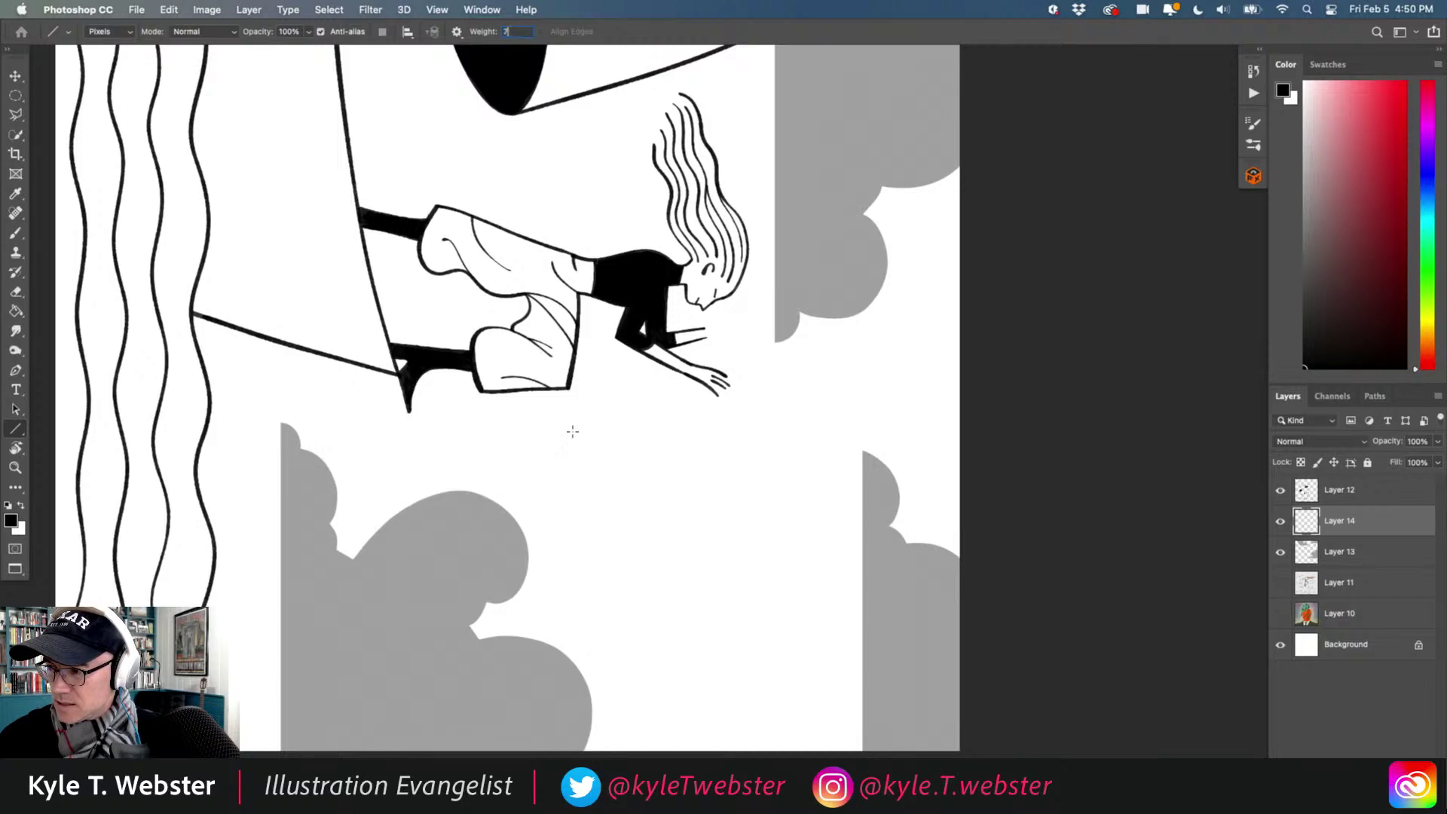
drag(599, 412, 644, 558)
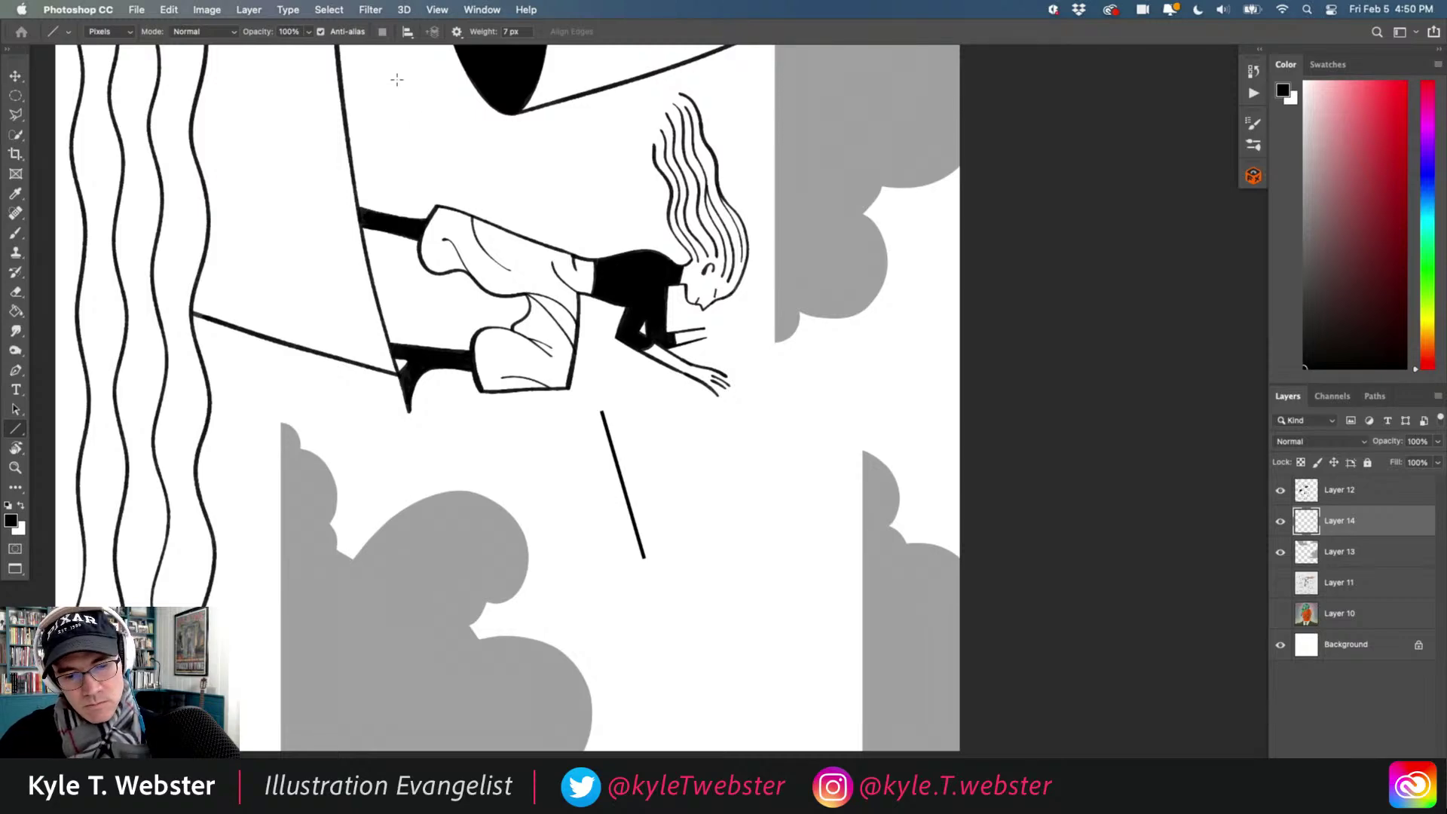
key(super+z)
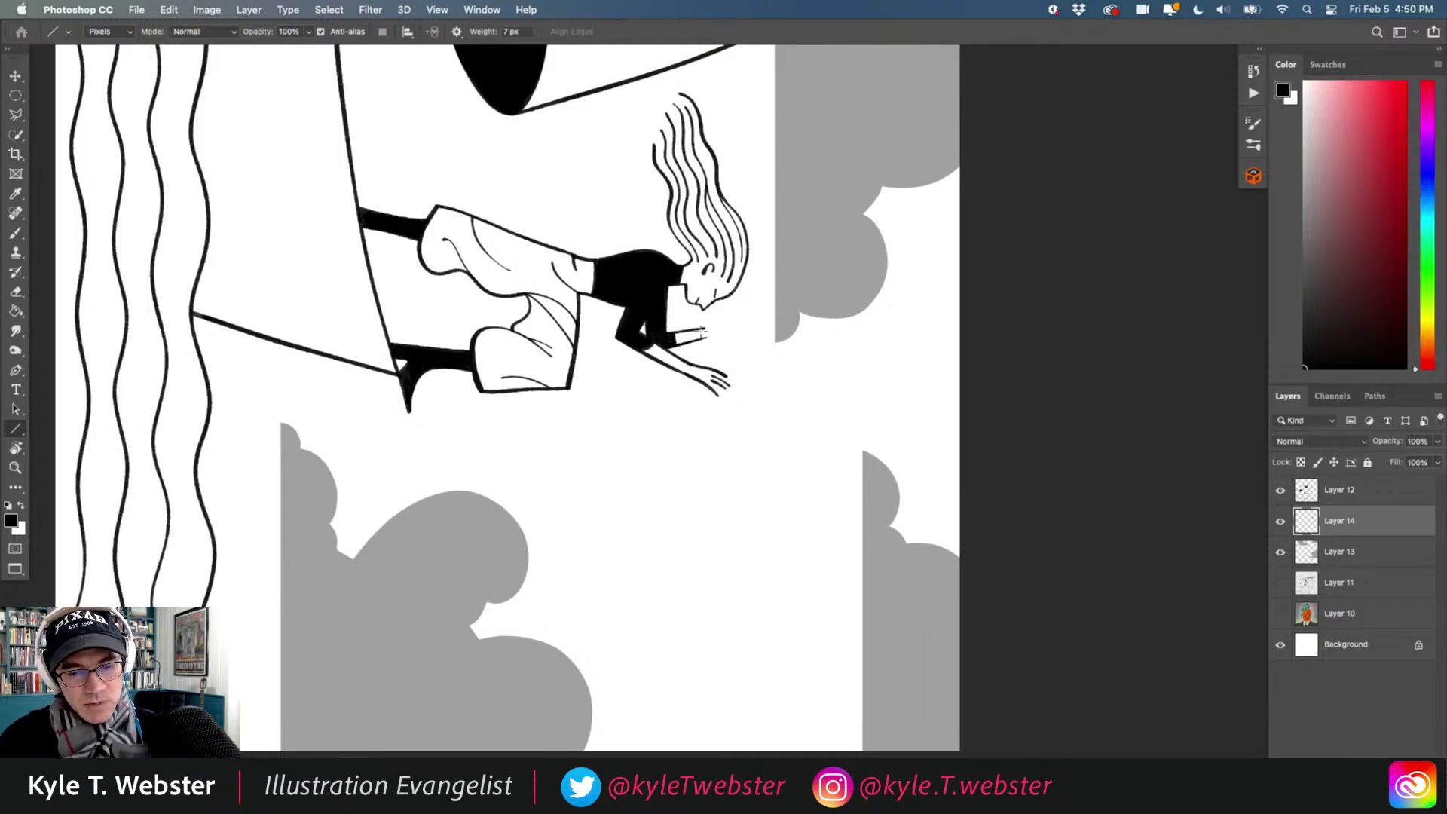
drag(706, 297, 675, 578)
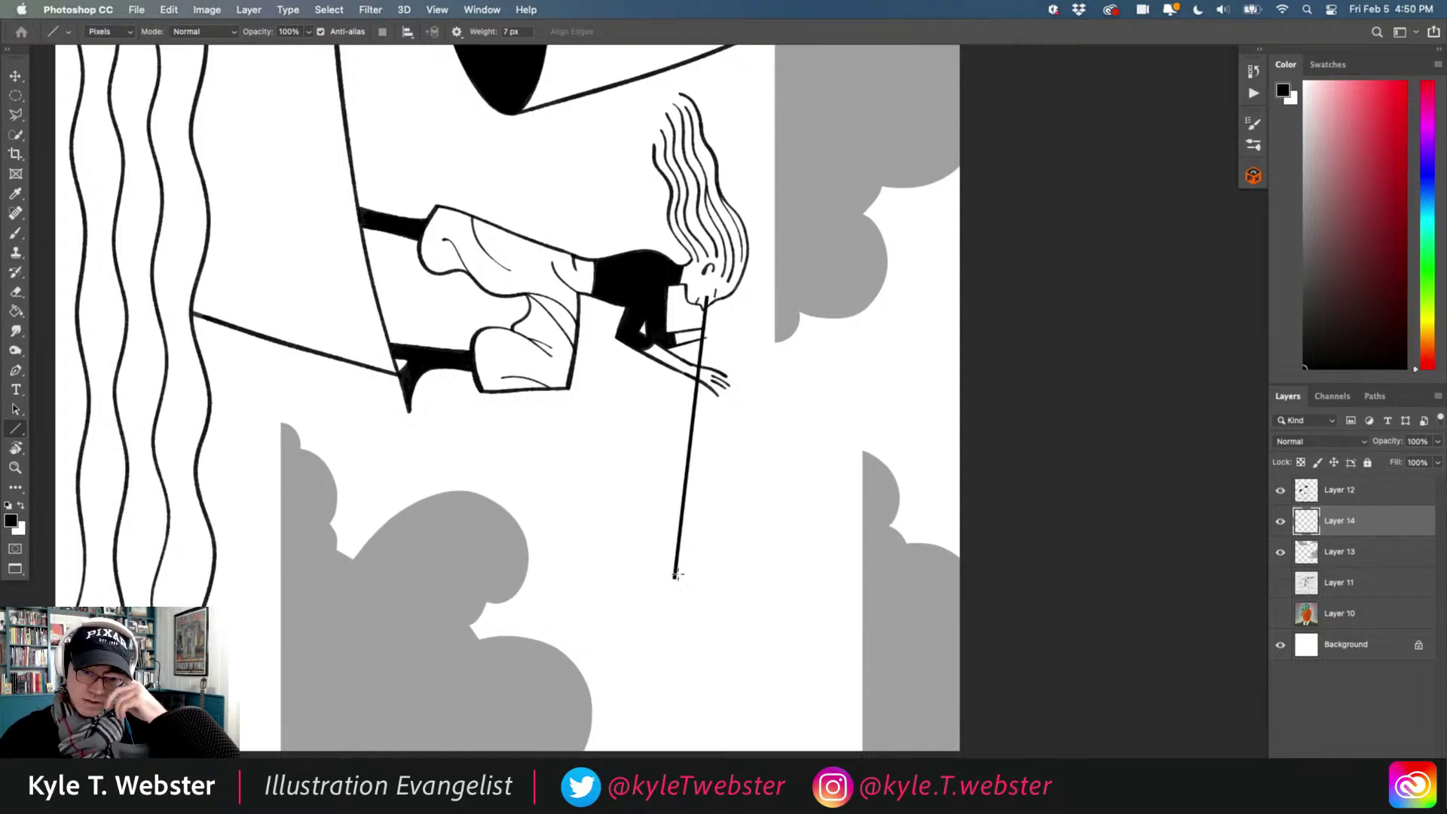
Duplicate the line's layer and flip the copy horizontally.
key(super+j)
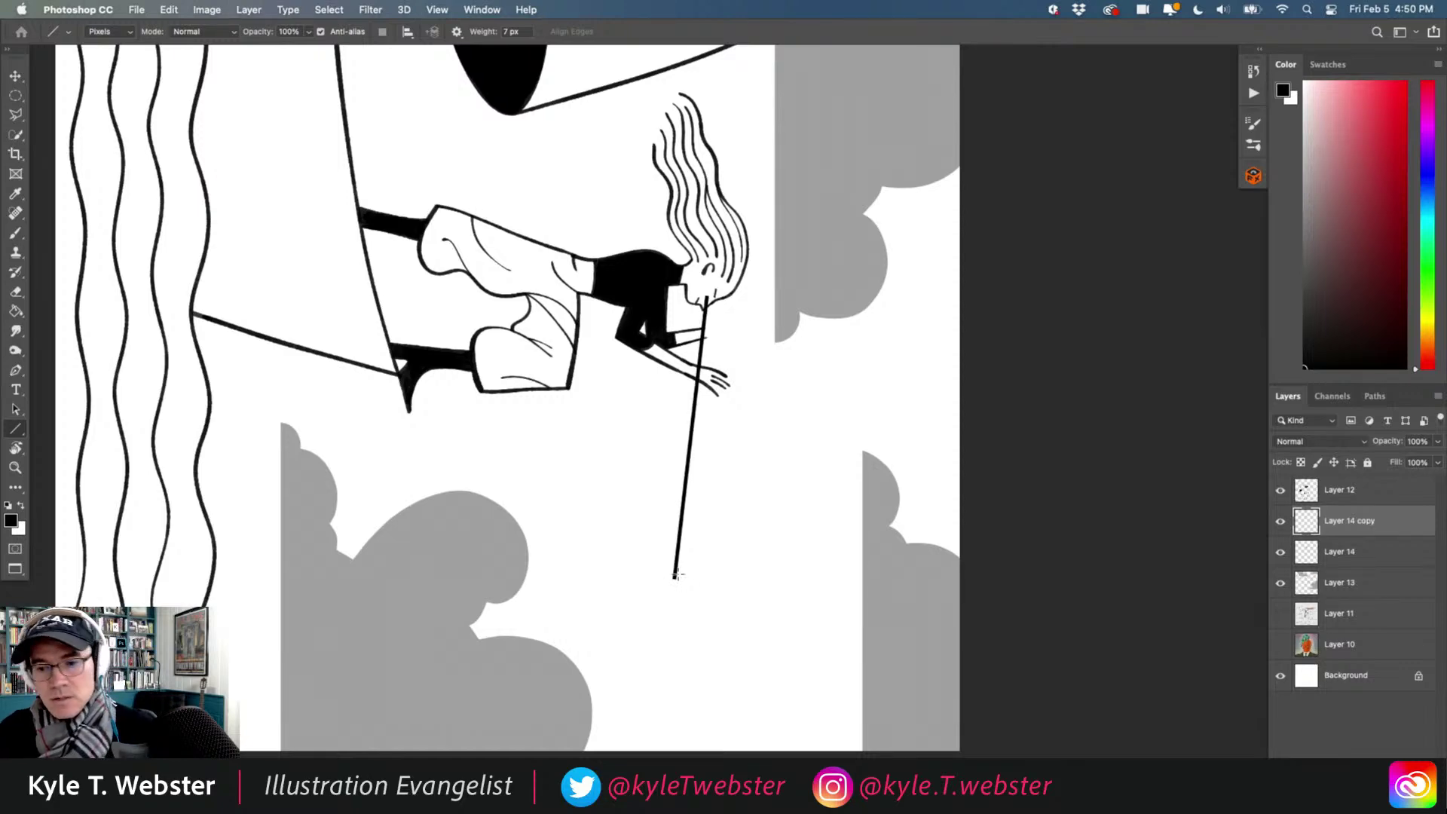
click(1254, 92)
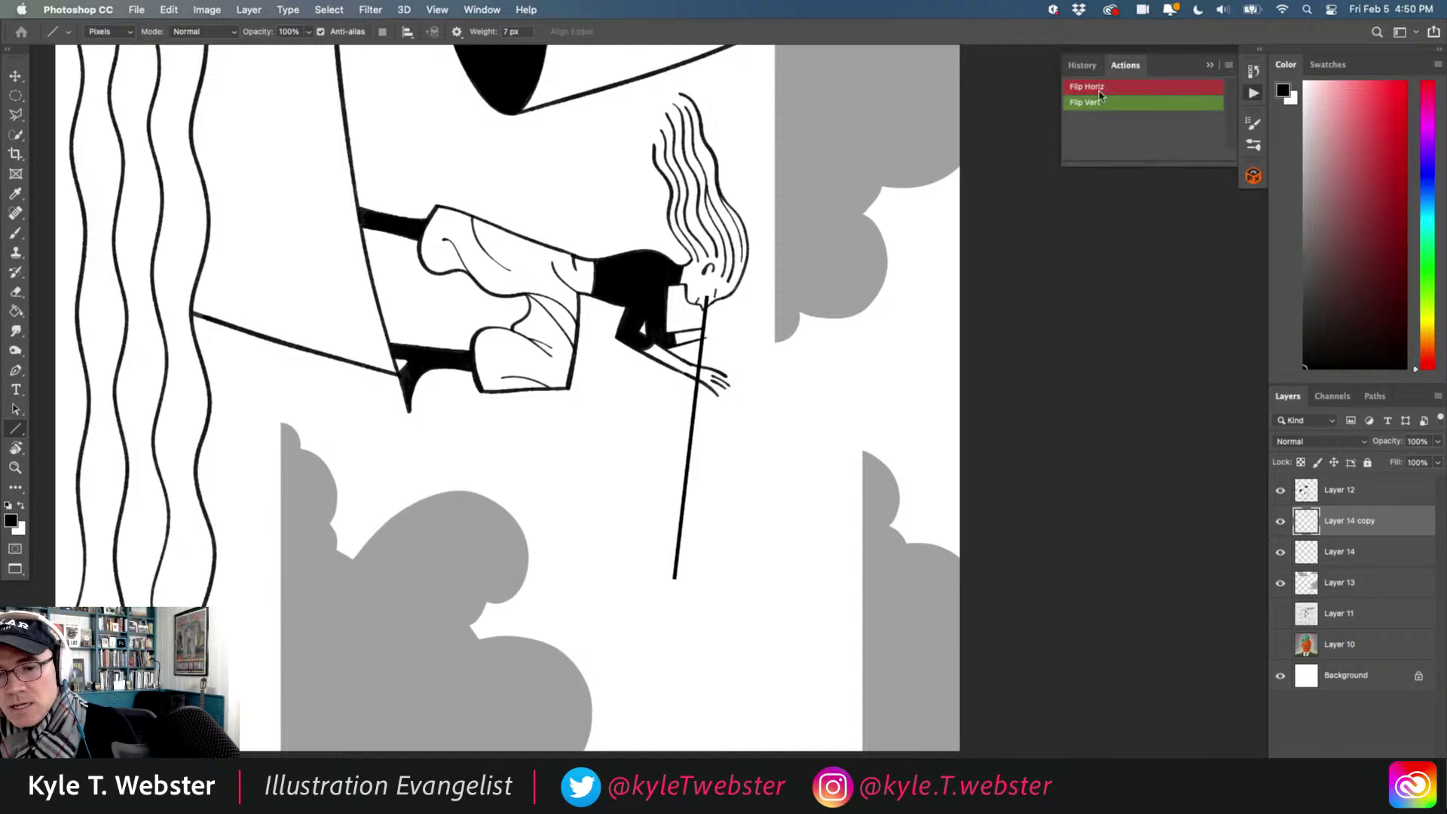
click(1100, 88)
Move the mirrored line beside the original so the pair starts narrow at the woman's face and widens outward past her hands.
key(v)
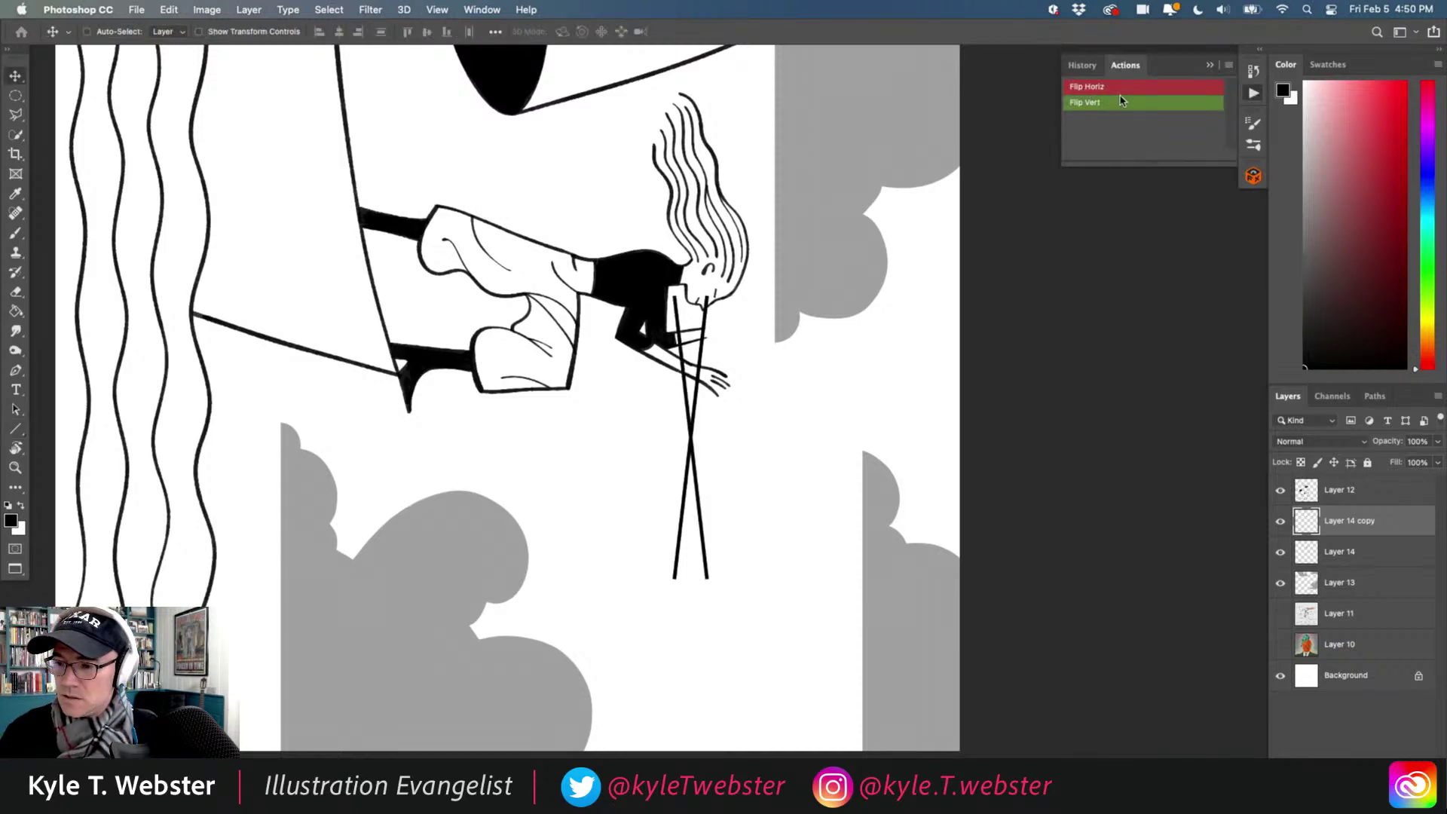
drag(678, 543, 754, 539)
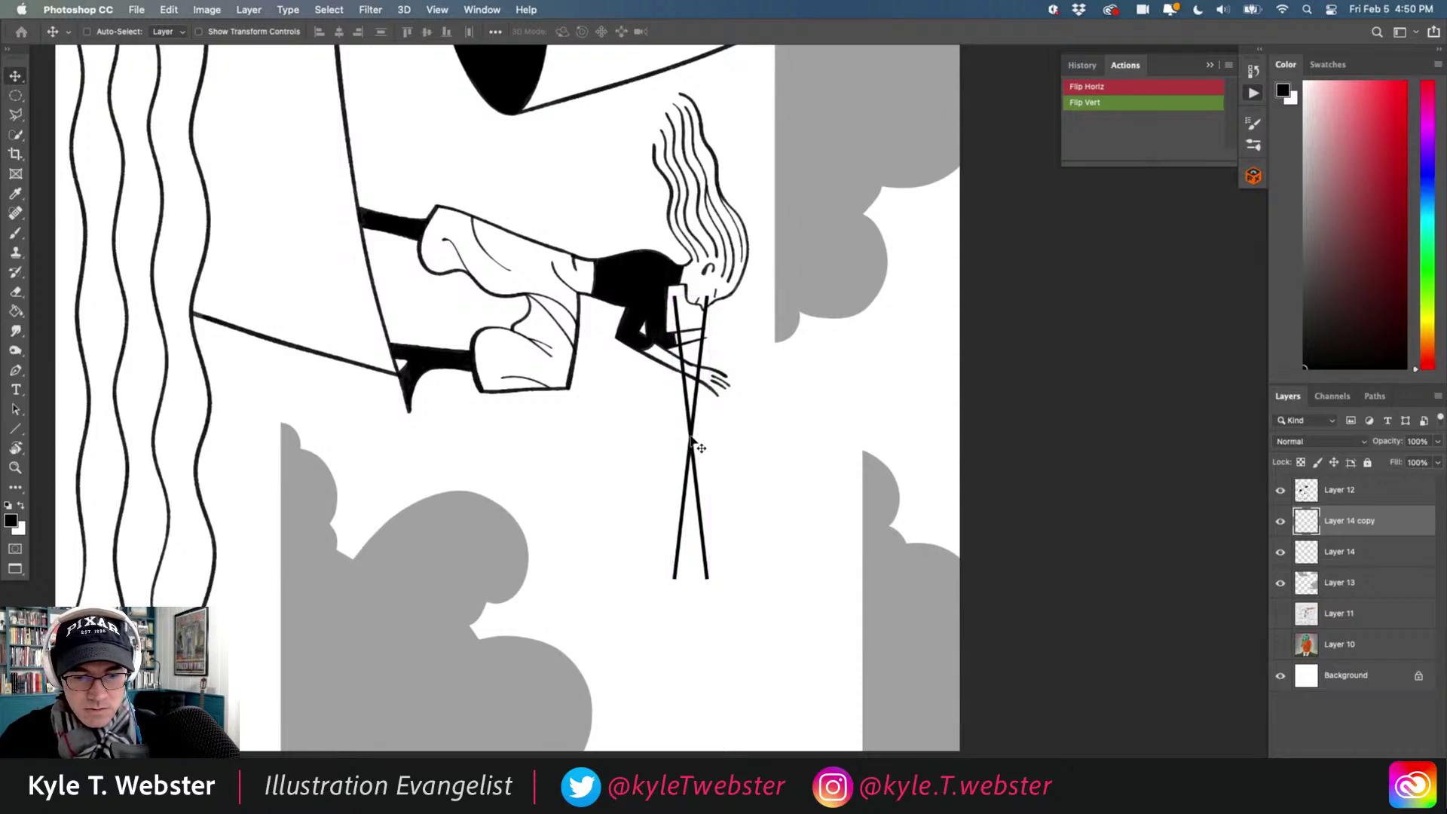
mouse_move(694, 442)
mouse_down()
mouse_move(730, 440)
mouse_move(712, 426)
mouse_up()
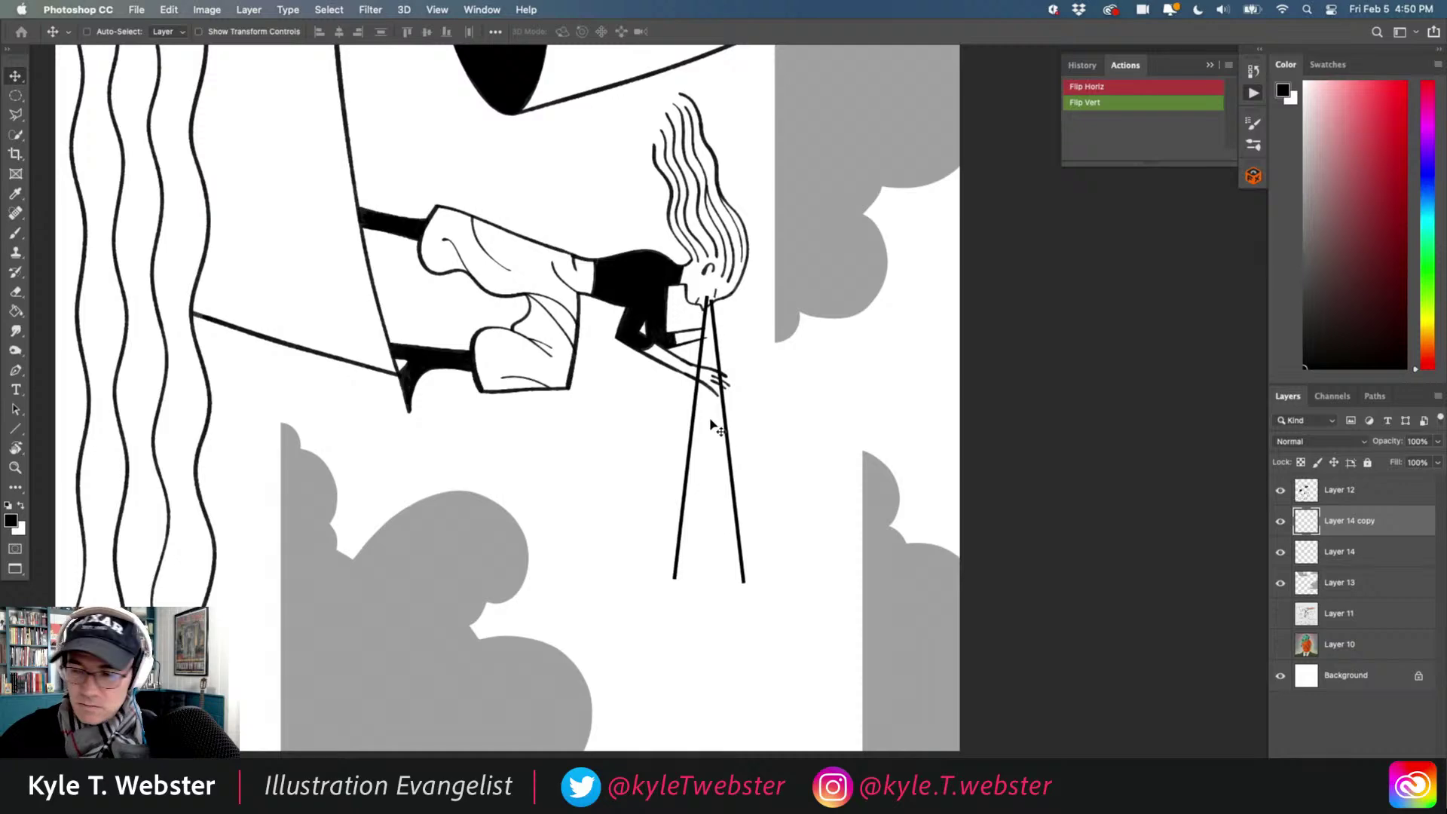
key(super+z)
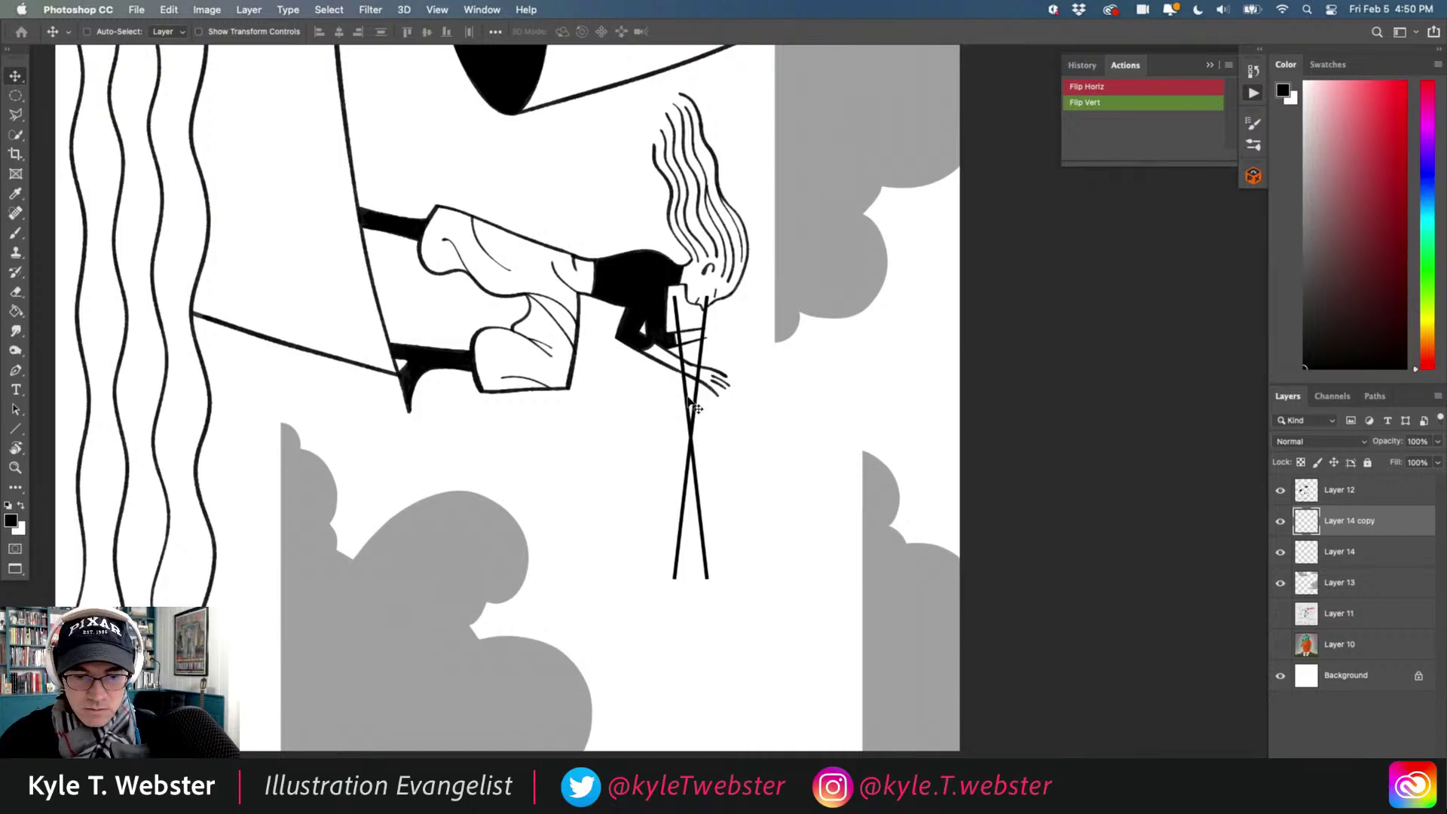
drag(695, 407, 743, 391)
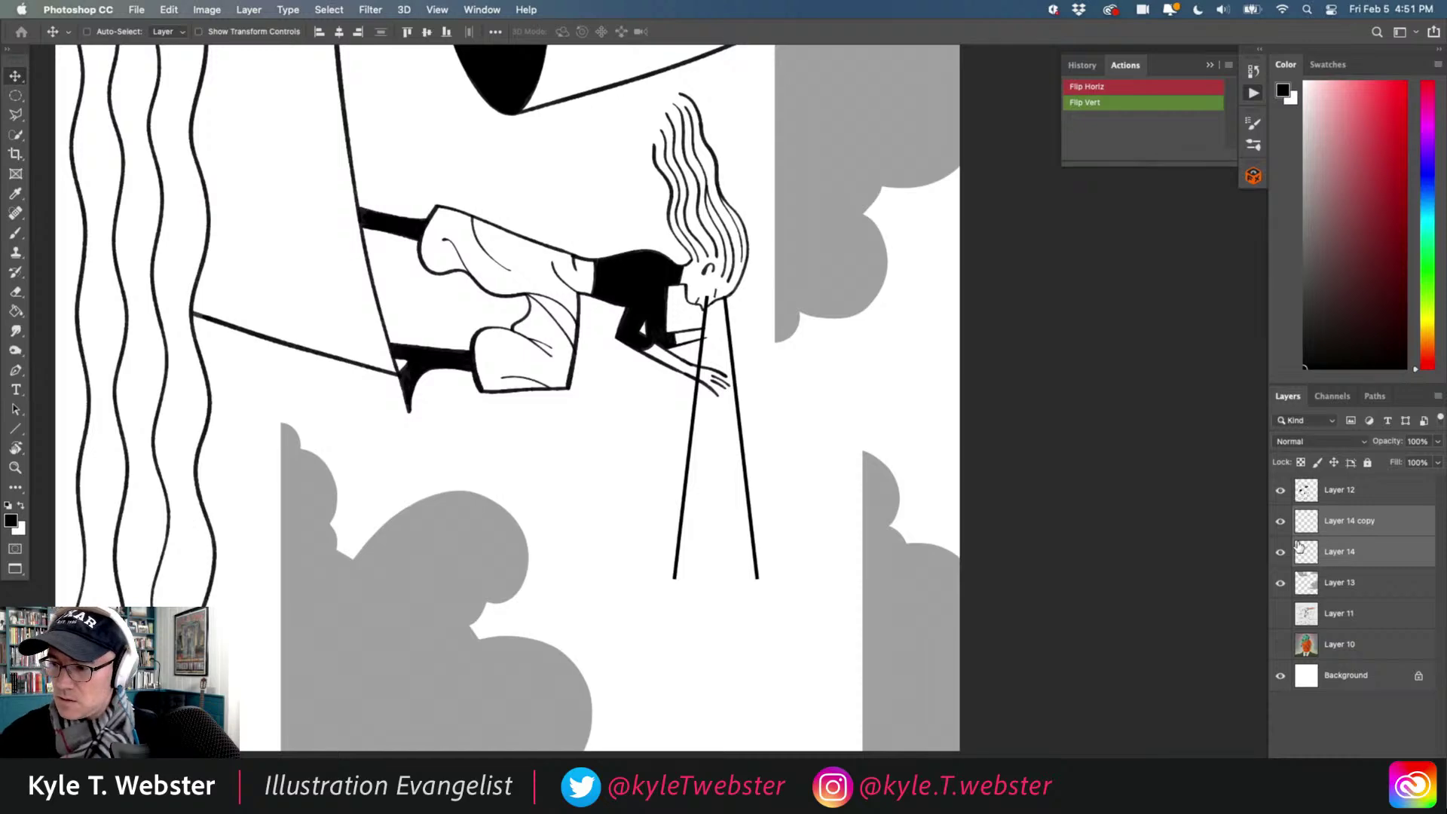
Nudge both line layers together slightly to the right in the rotated view, fine-tuning their position against the woman's face.
key(Right)
key(Right)
key(Right)
key(Right)
key(Right)
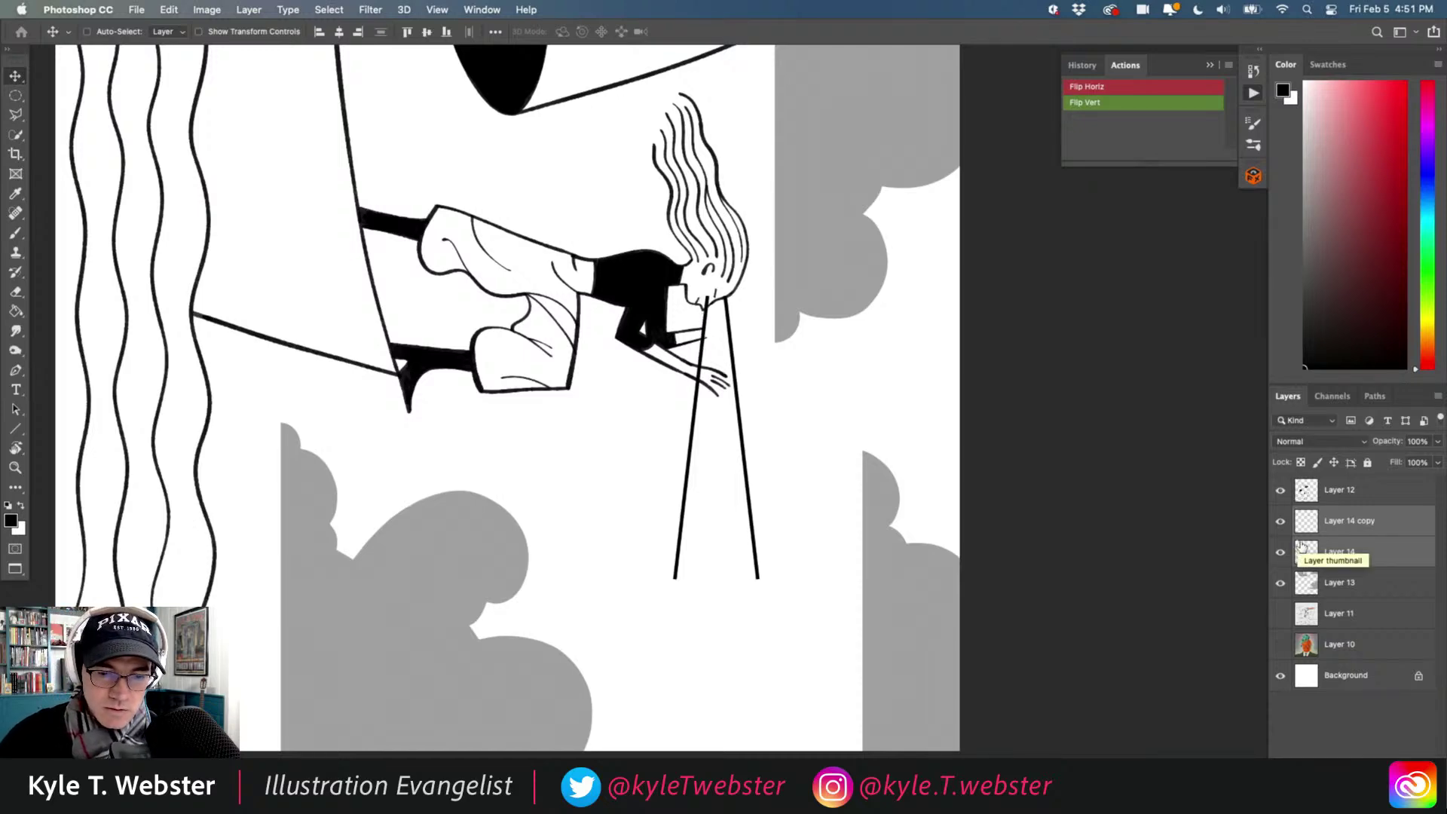
key(Left)
key(Left)
key(Right)
key(Right)
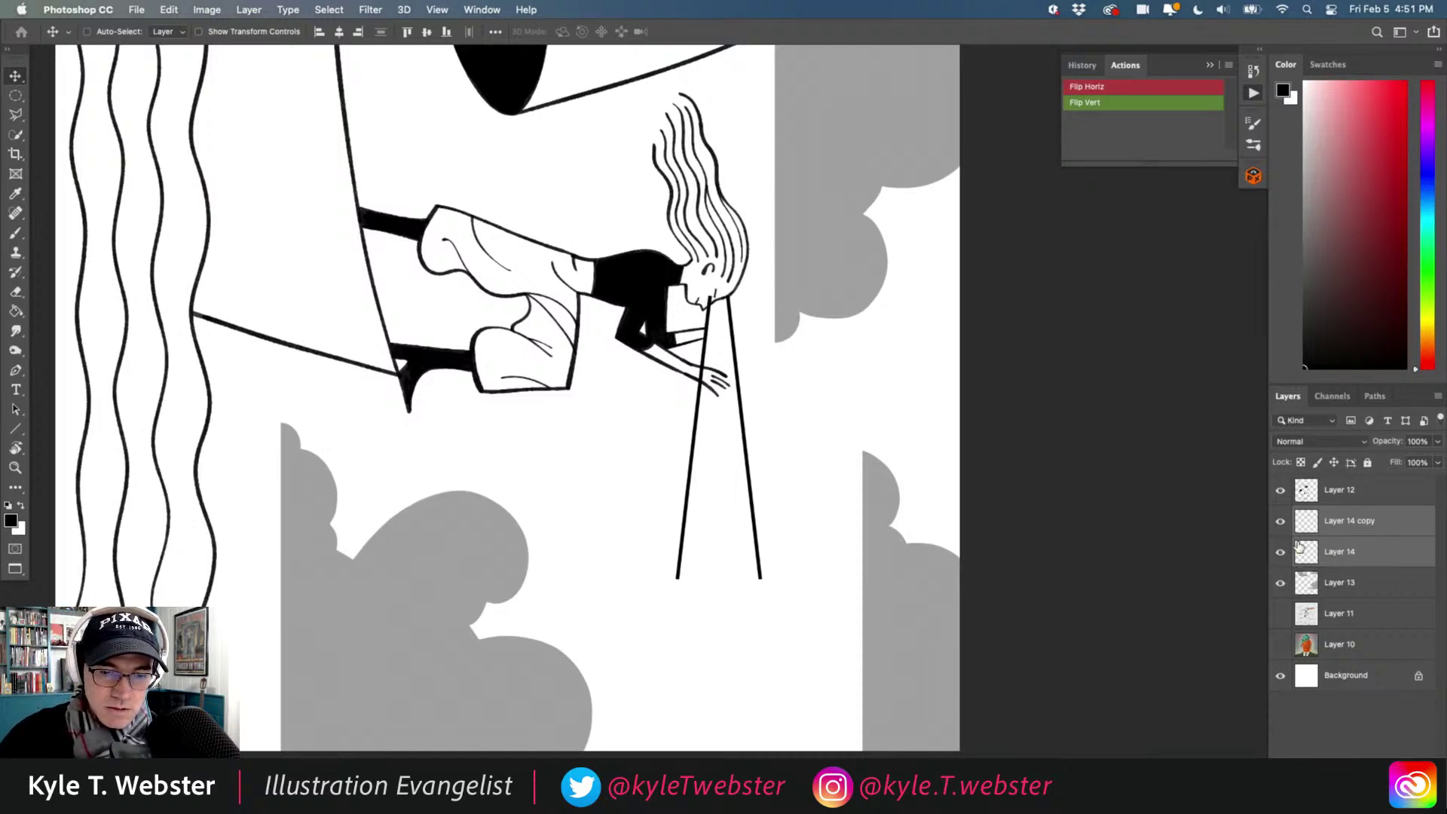
key(Left)
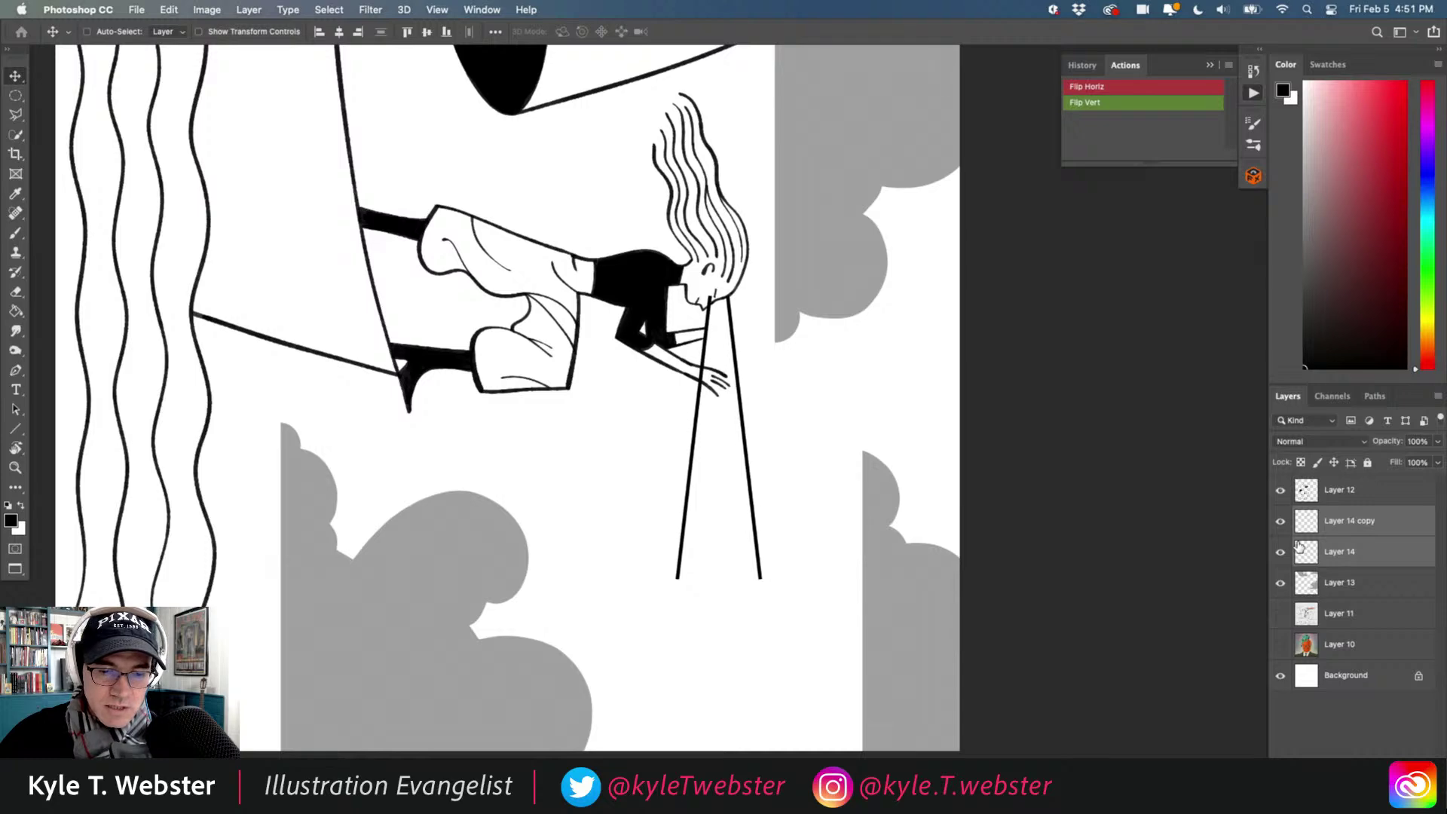
key(Right)
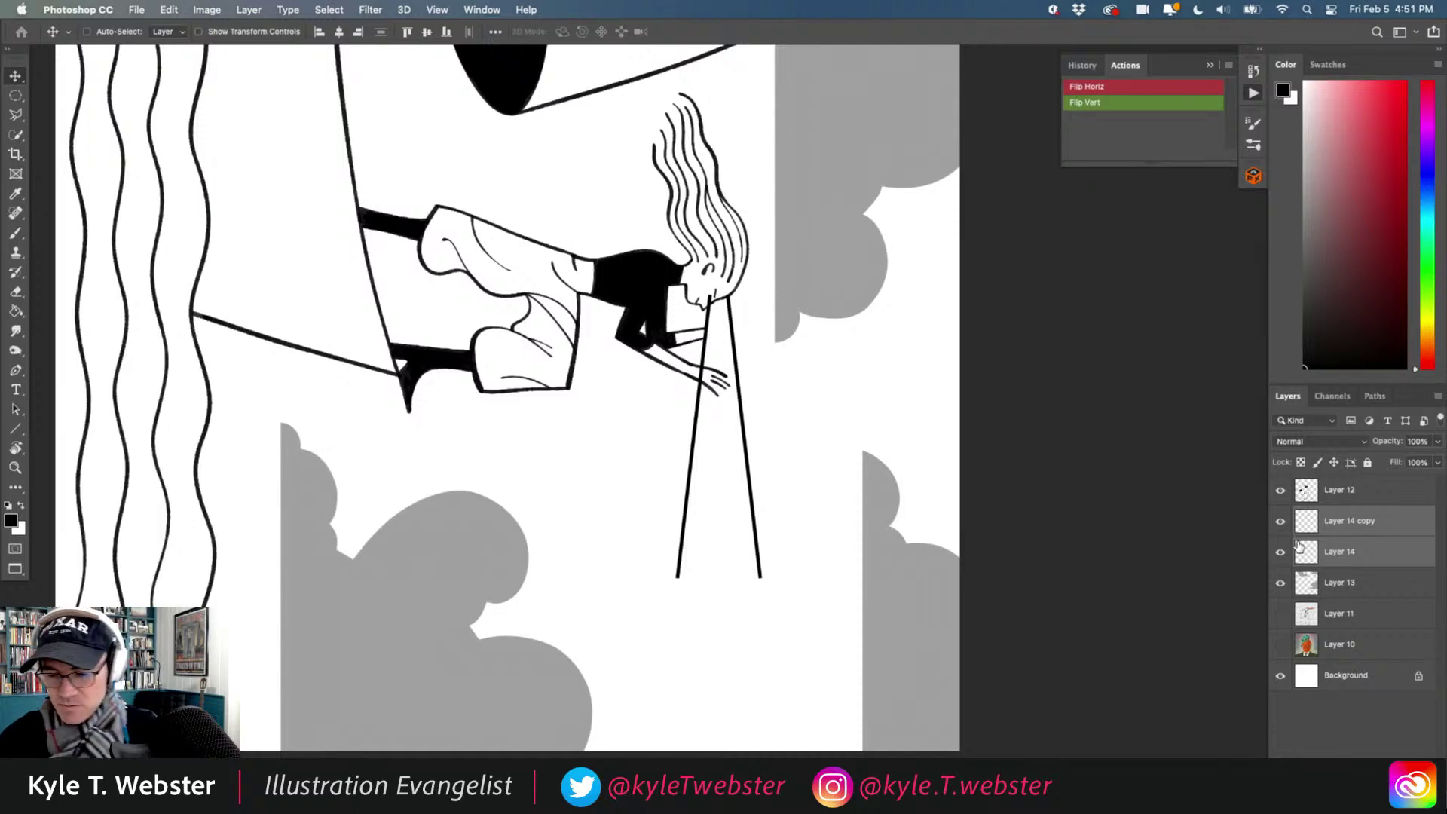
Select only Layer 14 copy and nudge its line slightly closer to the original line.
click(1308, 526)
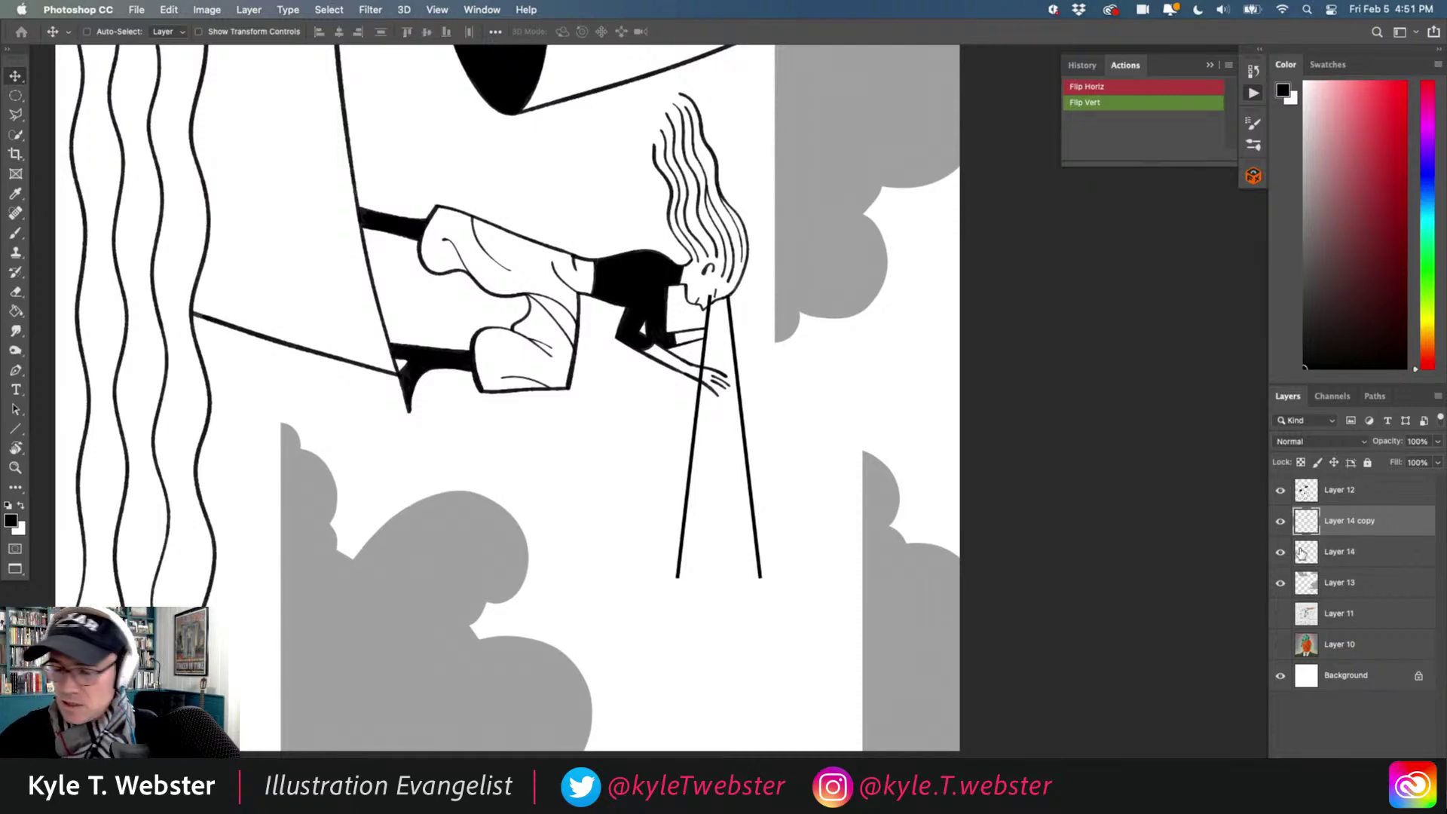
key(Left)
key(Left)
key(Left)
key(Left)
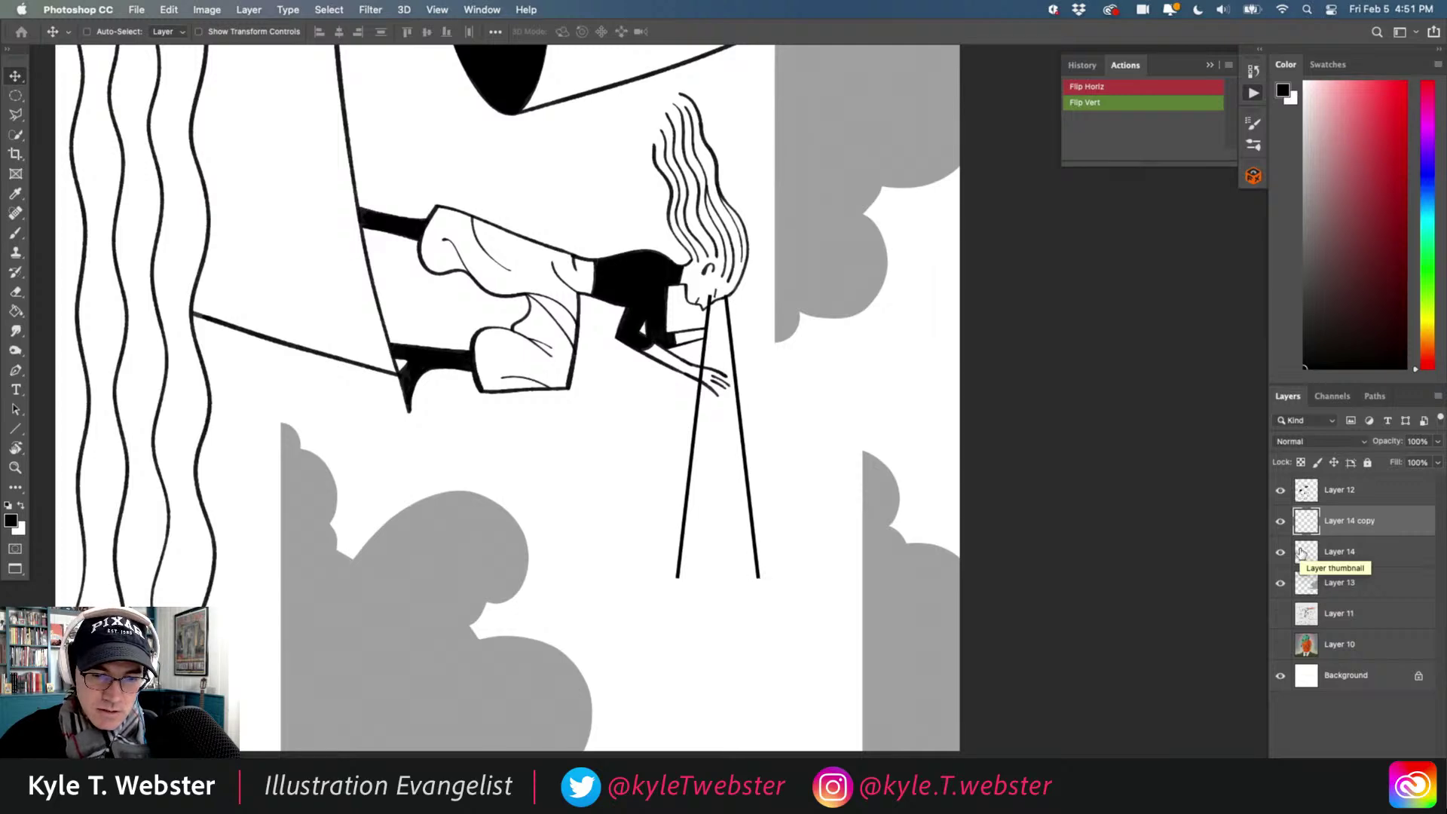
Nudge the copied line slightly further toward the original line and add a new layer above it.
key(Left)
key(Left)
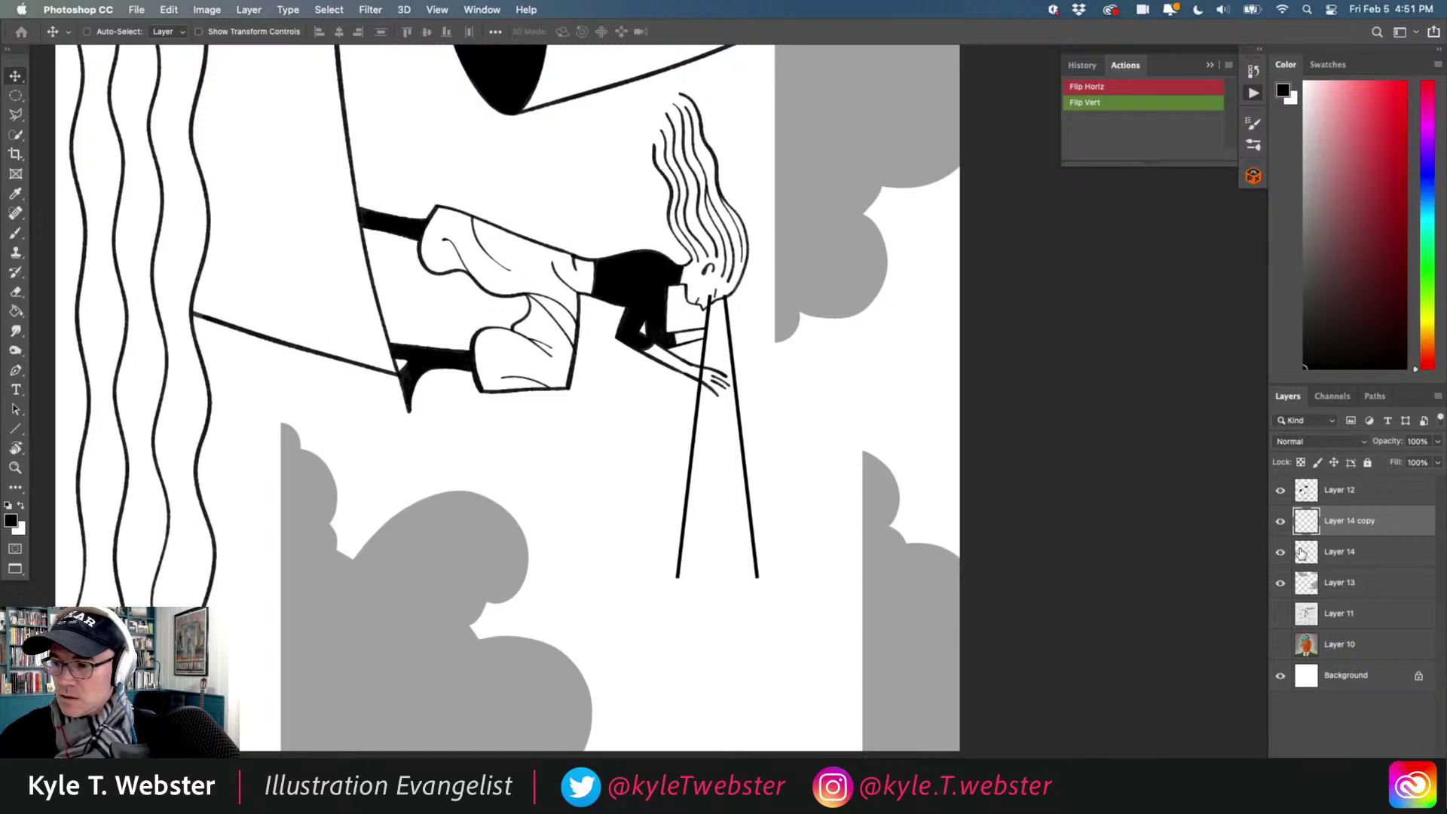
key(m)
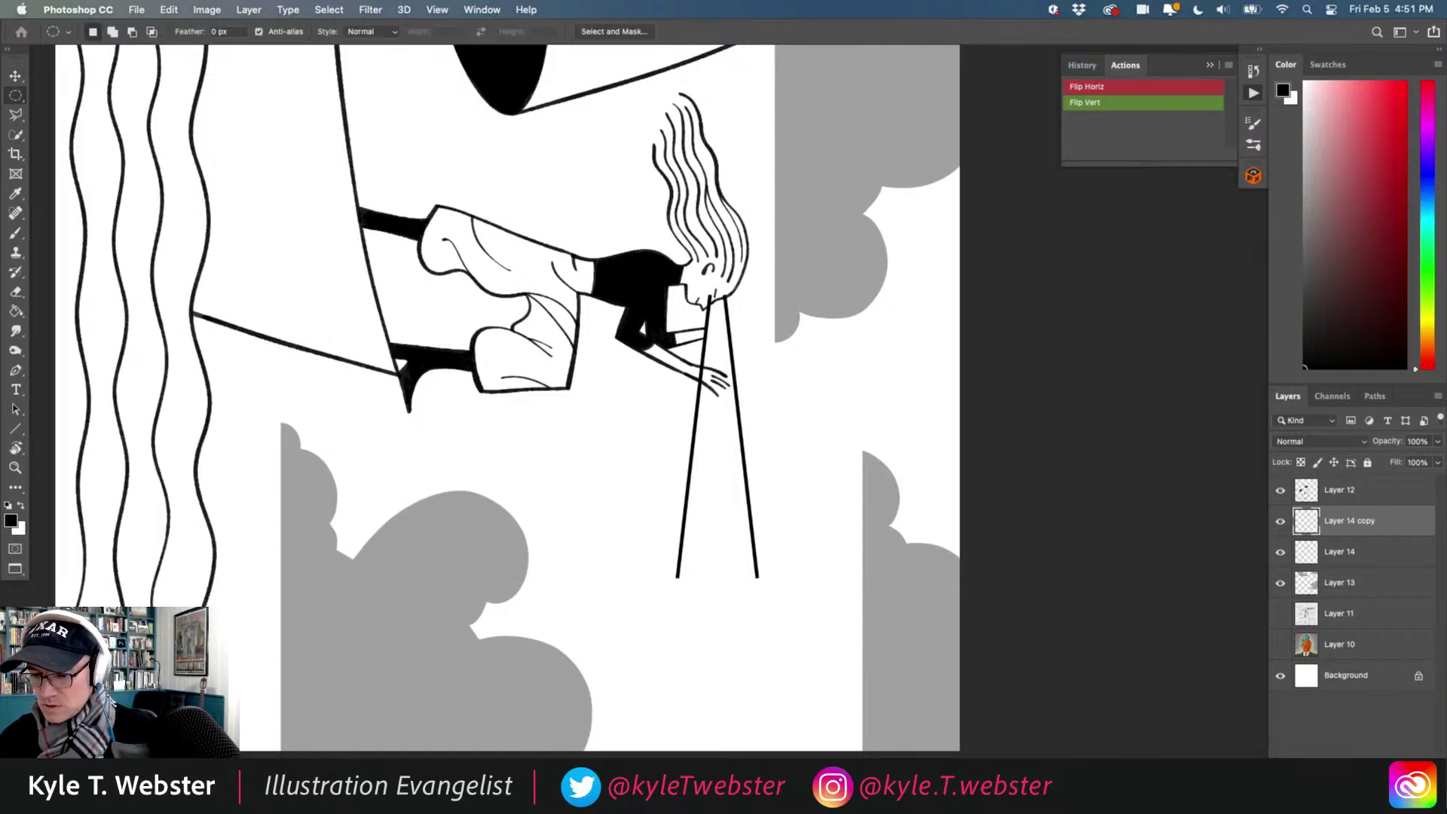
key(super+alt+shift+n)
drag(675, 556, 763, 663)
drag(693, 603, 688, 552)
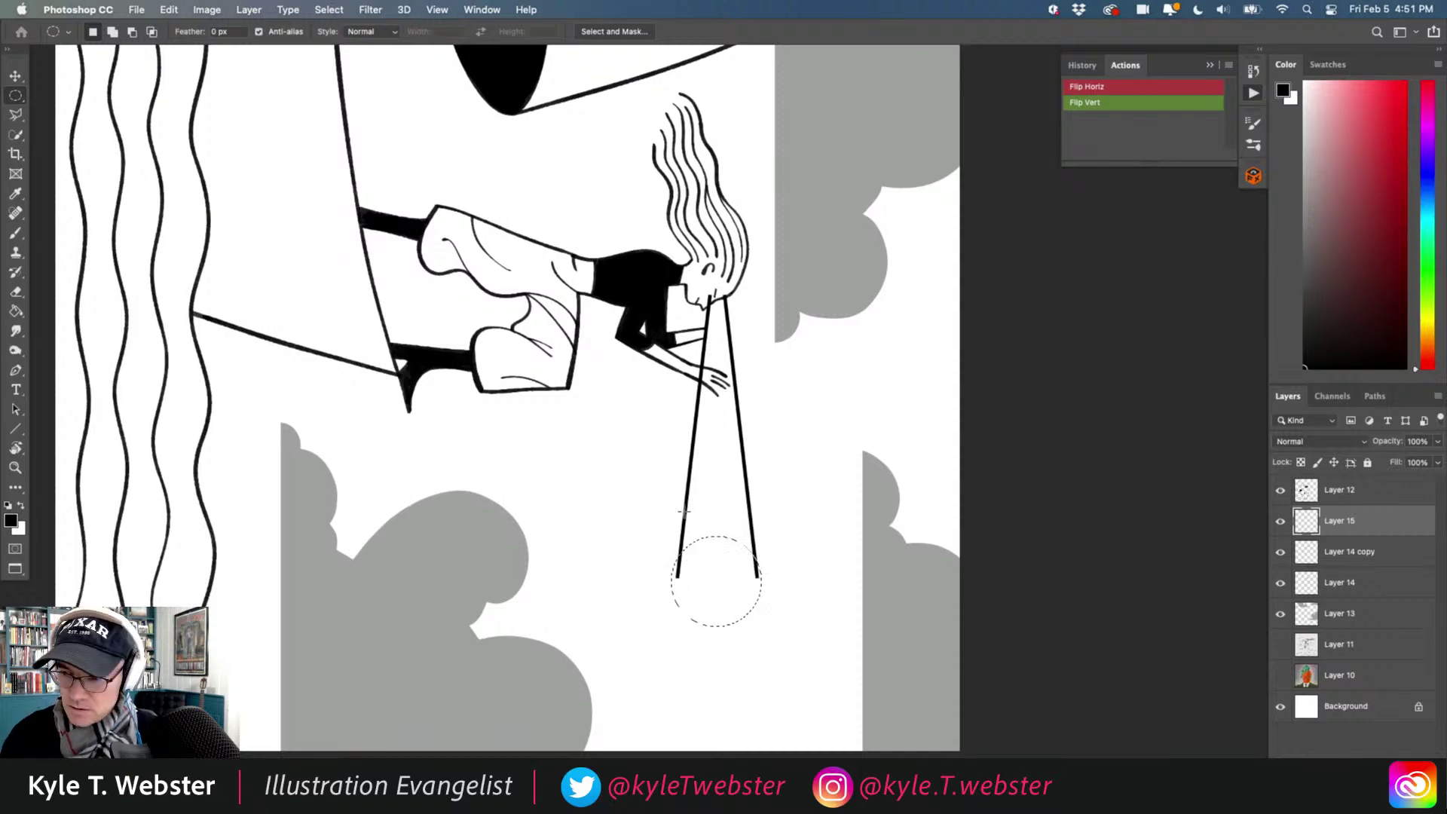
scroll(695, 607, up, 5)
key(super+d)
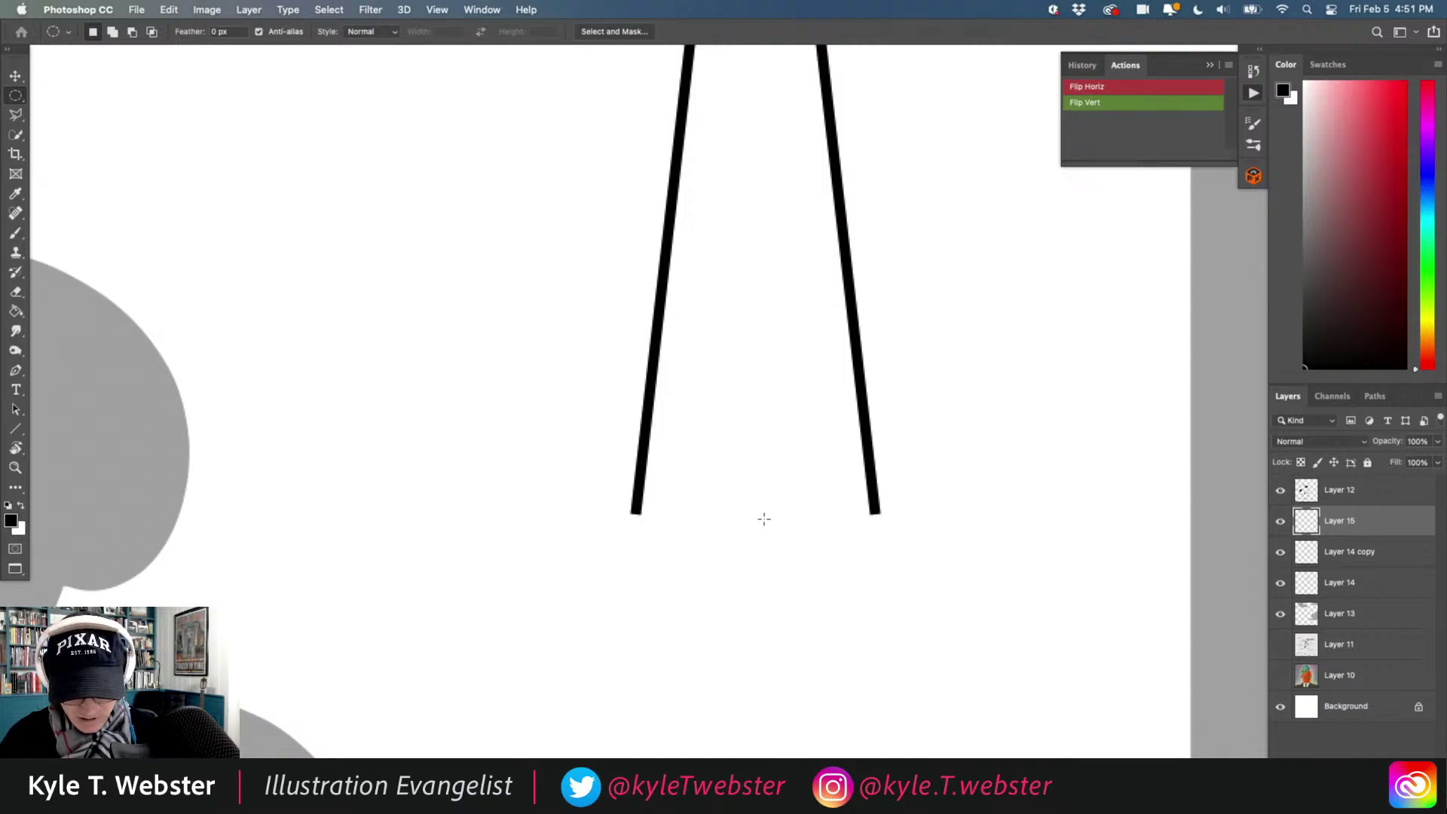
Make a circular selection spanning the two lines' wide ends and stroke it with a centred 6 px black outline.
drag(754, 526, 636, 371)
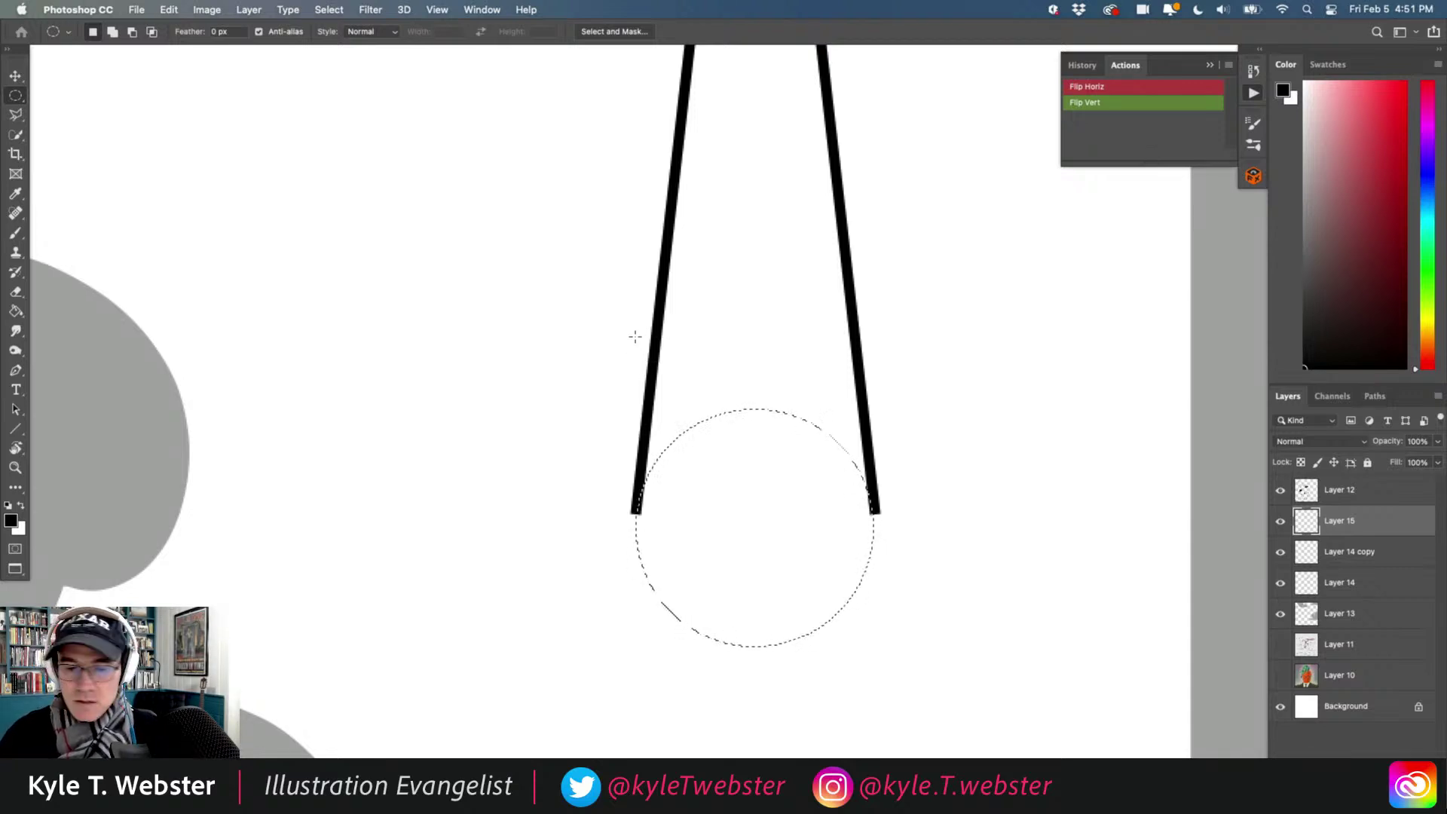
click(169, 9)
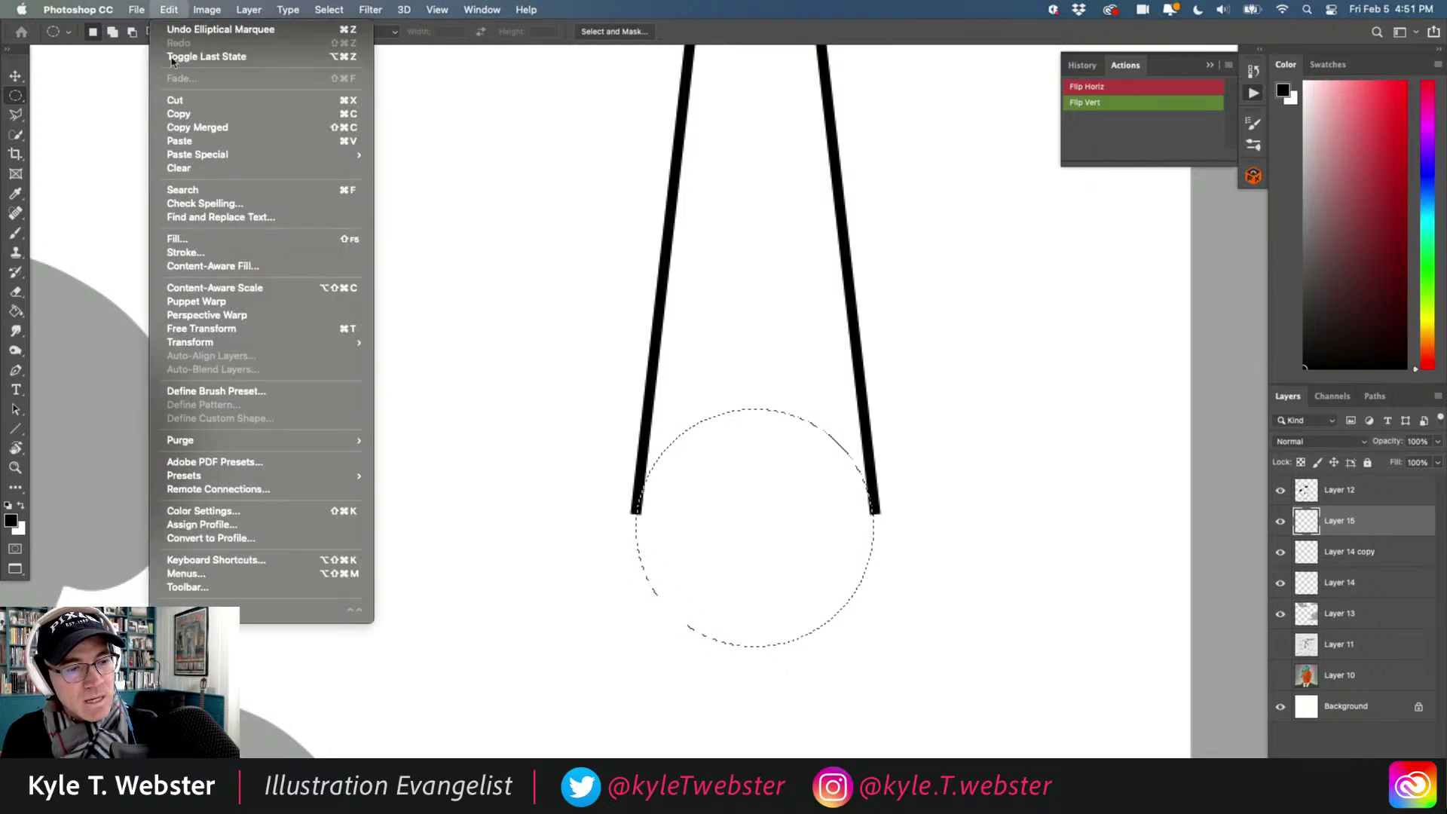
click(180, 253)
drag(72, 285, 206, 233)
text(10)
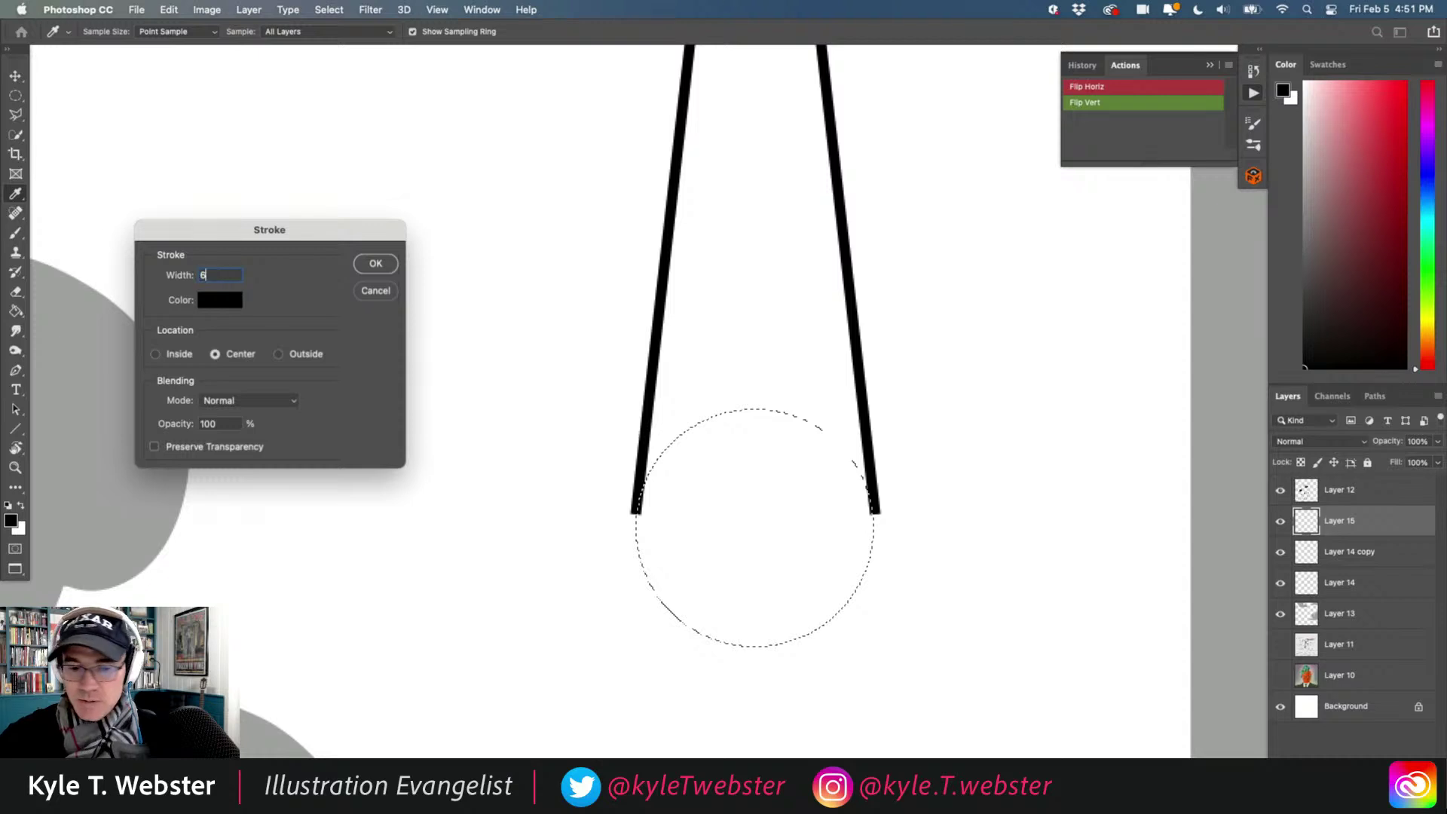
key(Return)
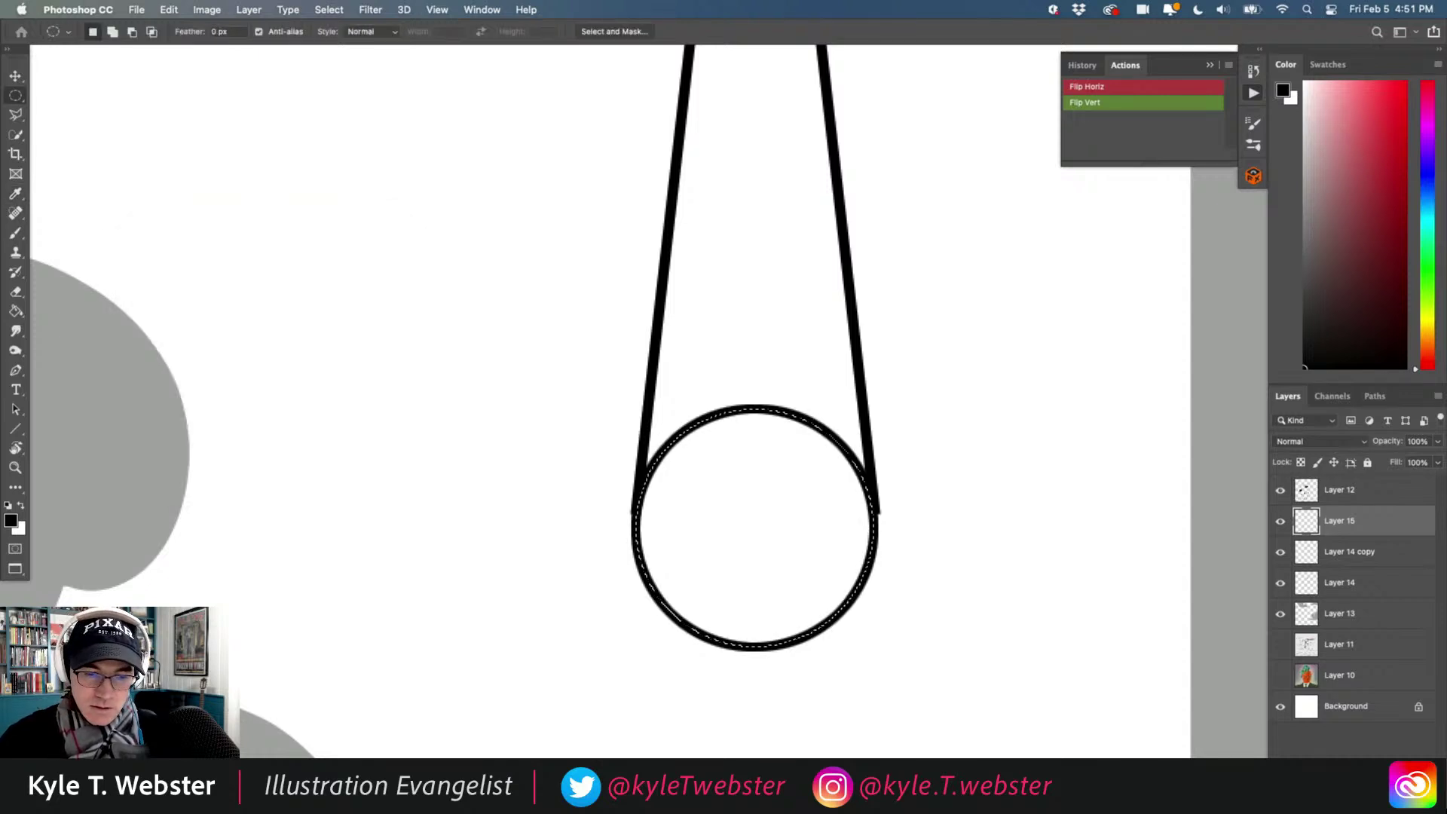
key(super+d)
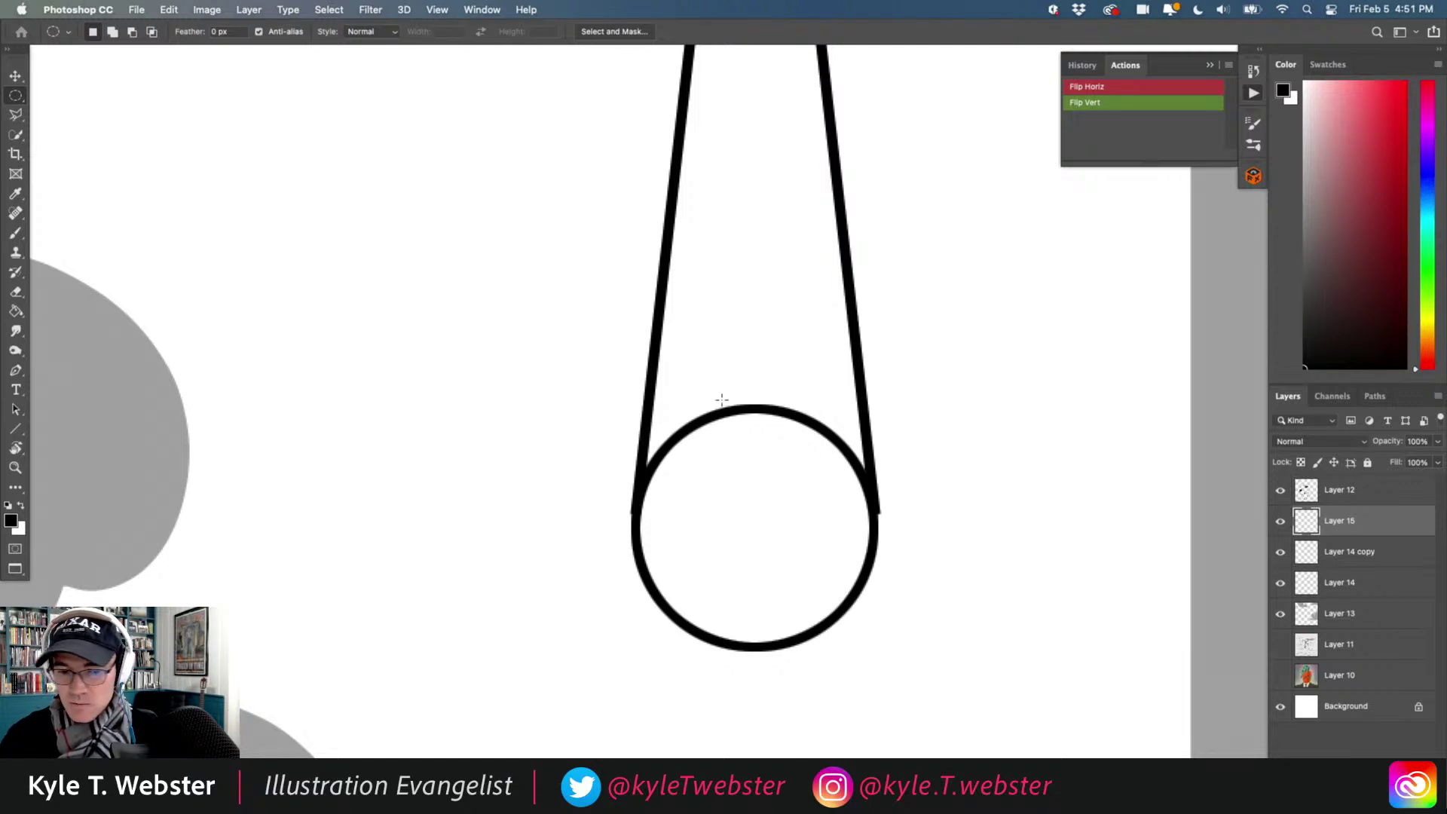
Erase the circle's inner arc between the lines to leave a rounded end, and merge it with both line layers.
key(b)
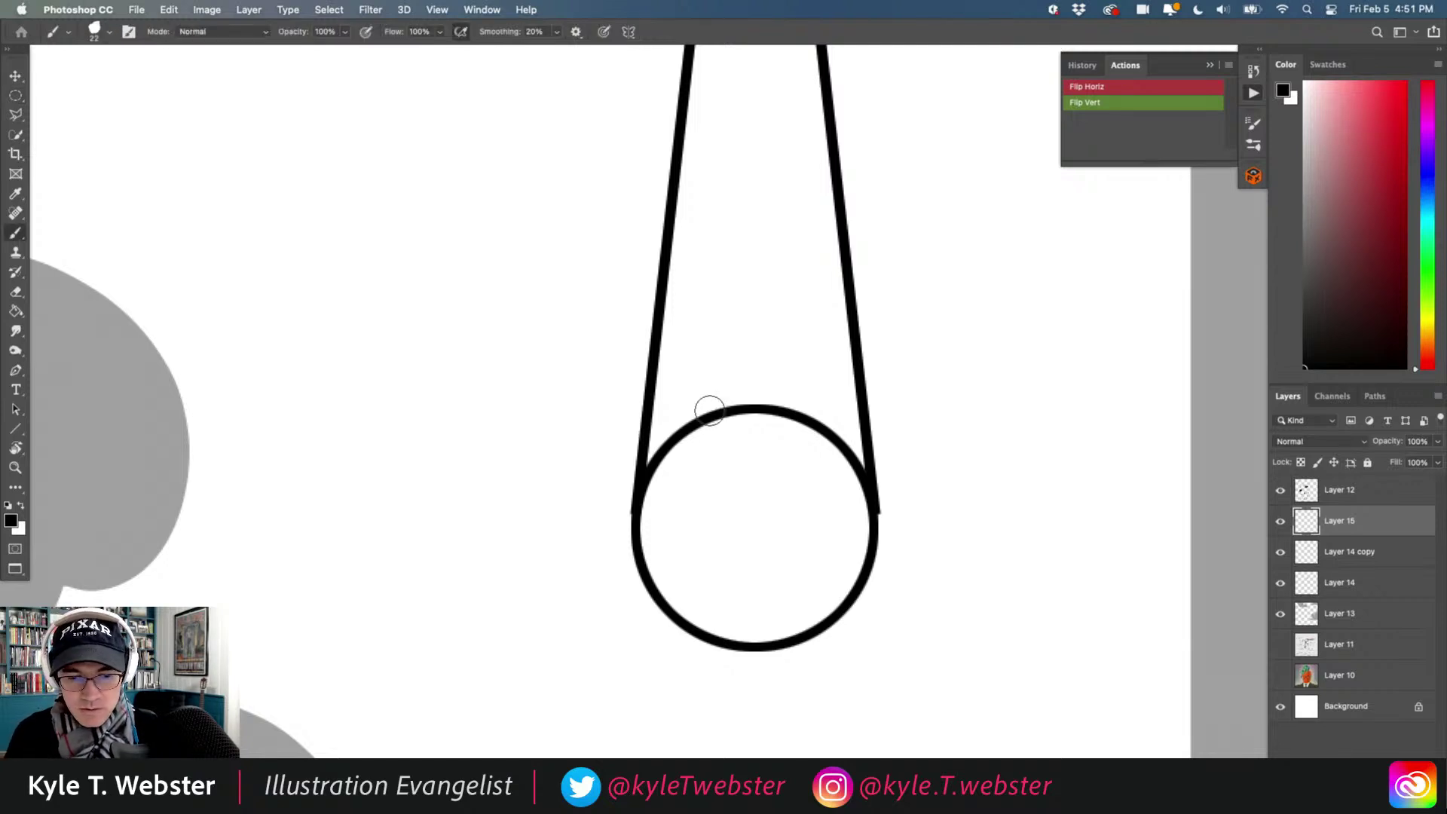
drag(717, 409, 648, 480)
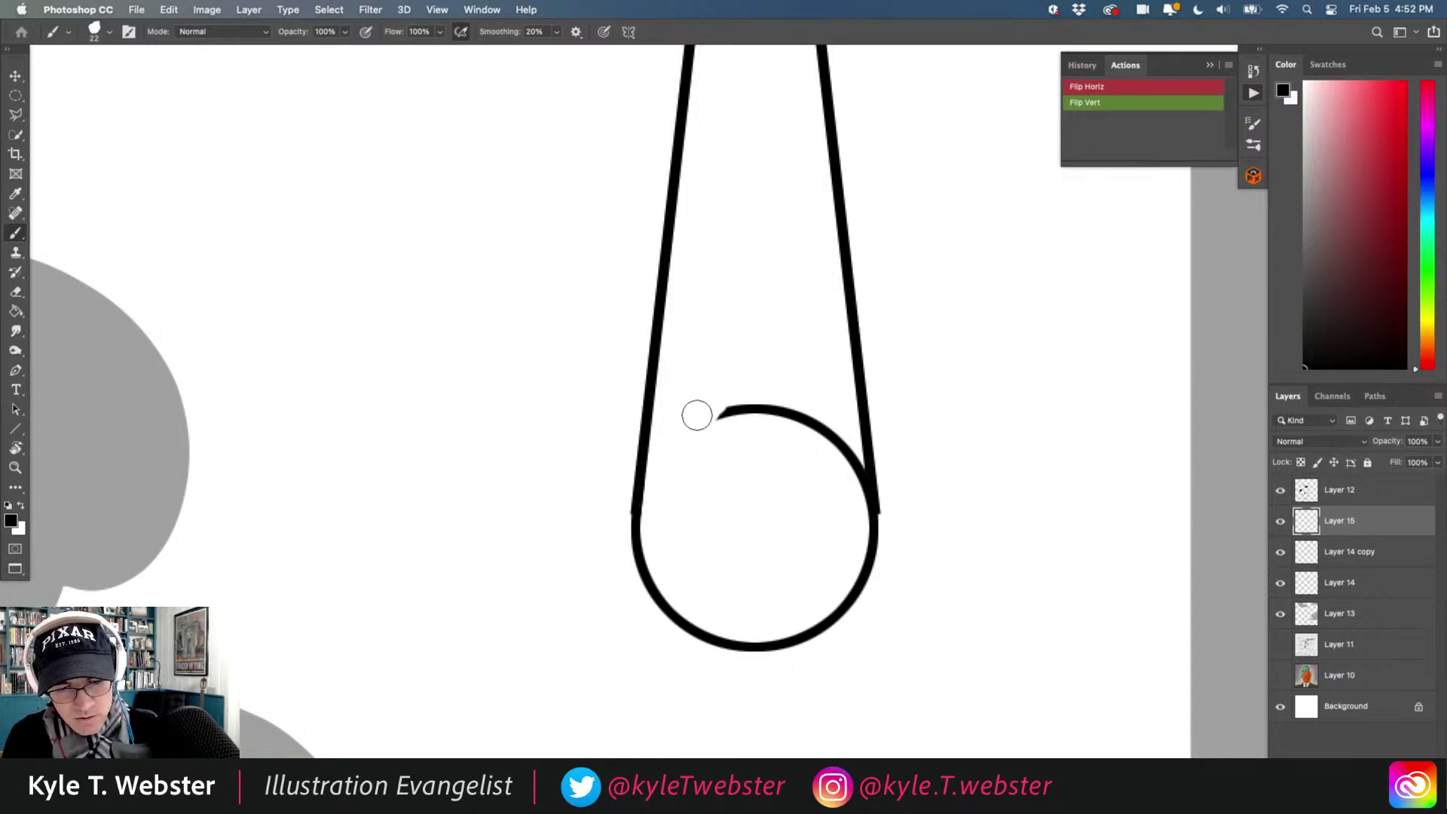
mouse_move(694, 414)
mouse_down()
mouse_move(749, 400)
mouse_move(821, 446)
mouse_move(856, 500)
mouse_move(856, 459)
mouse_move(856, 493)
mouse_up()
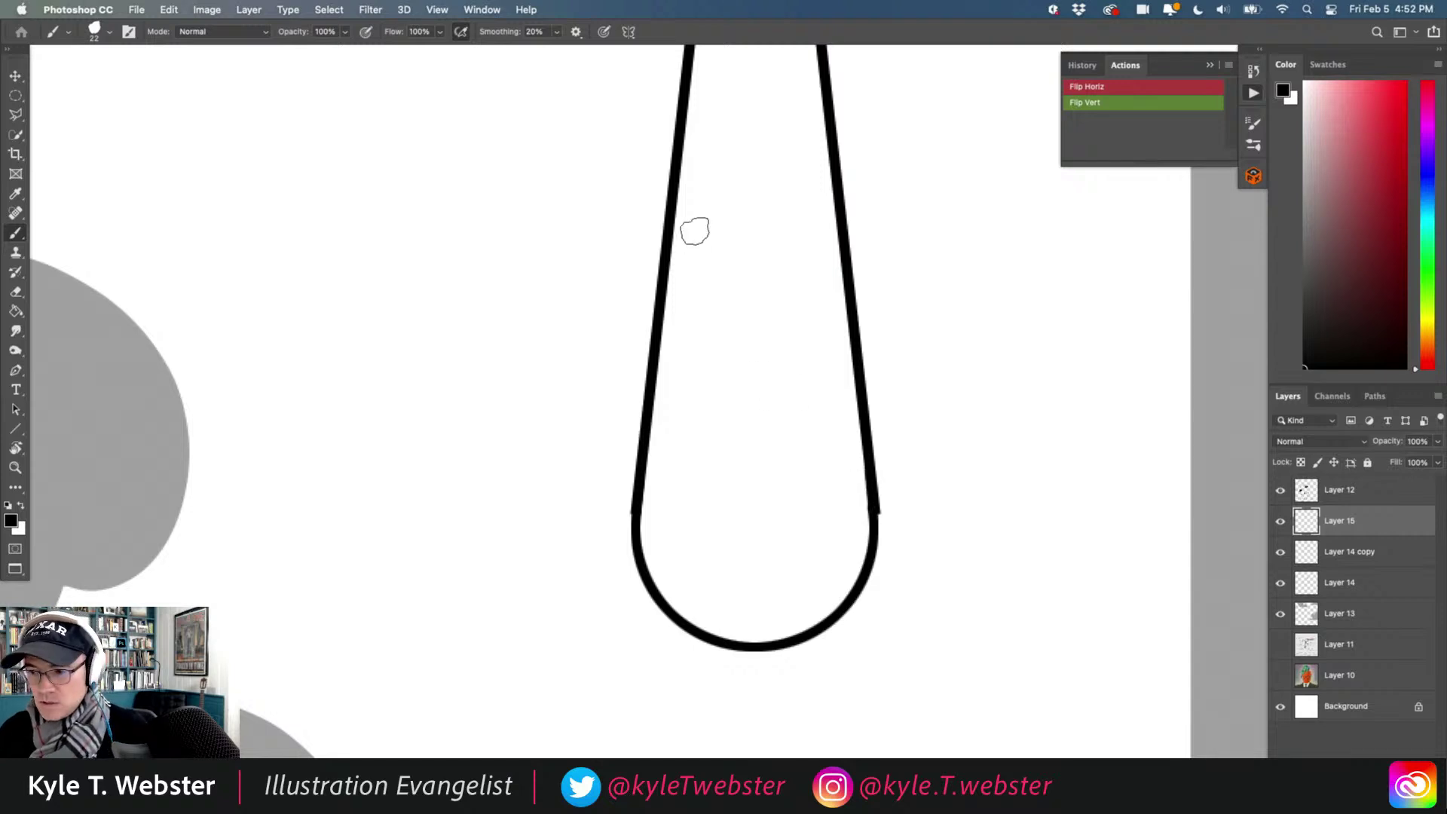
shift+click(1314, 581)
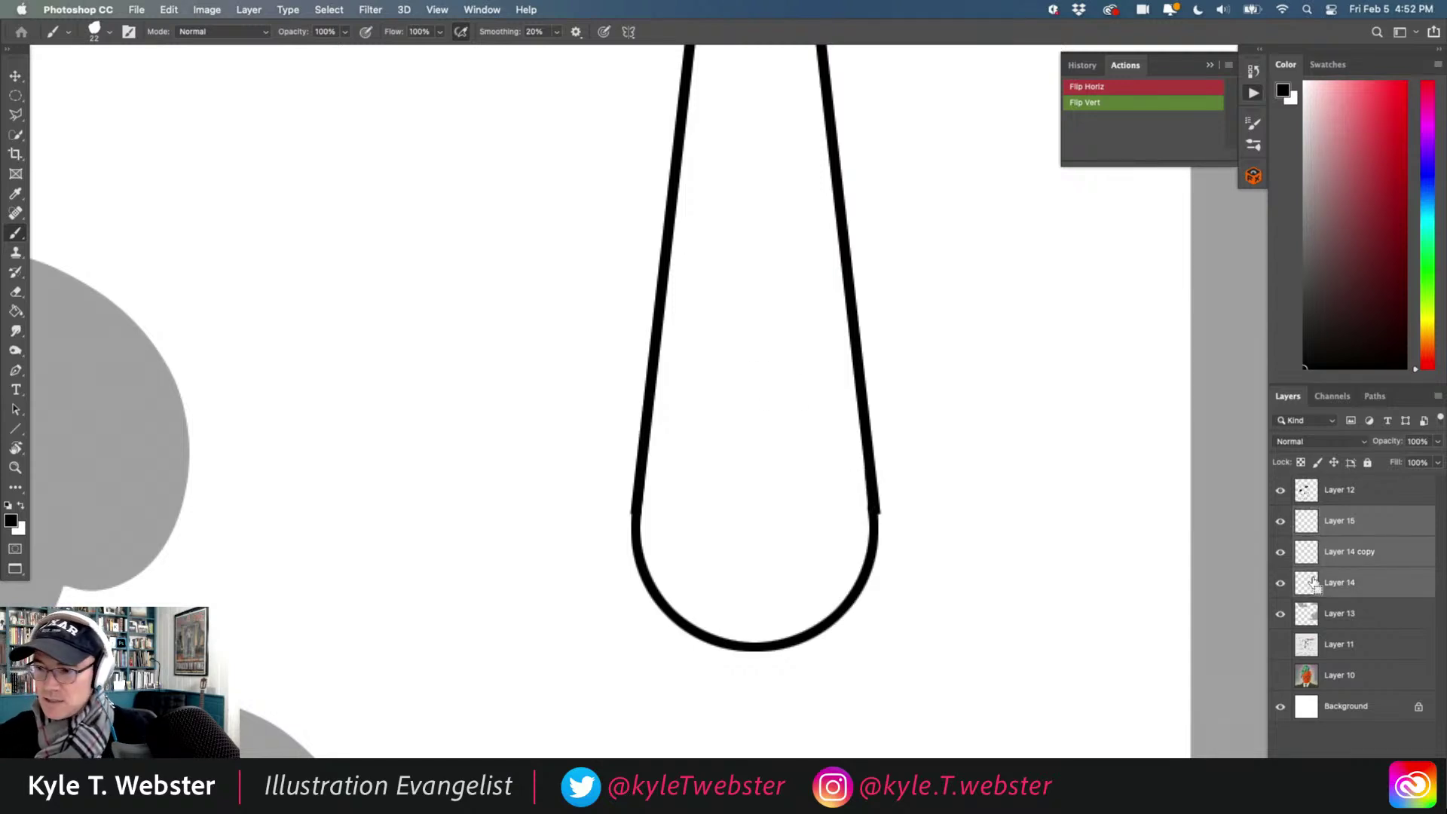
key(super+e)
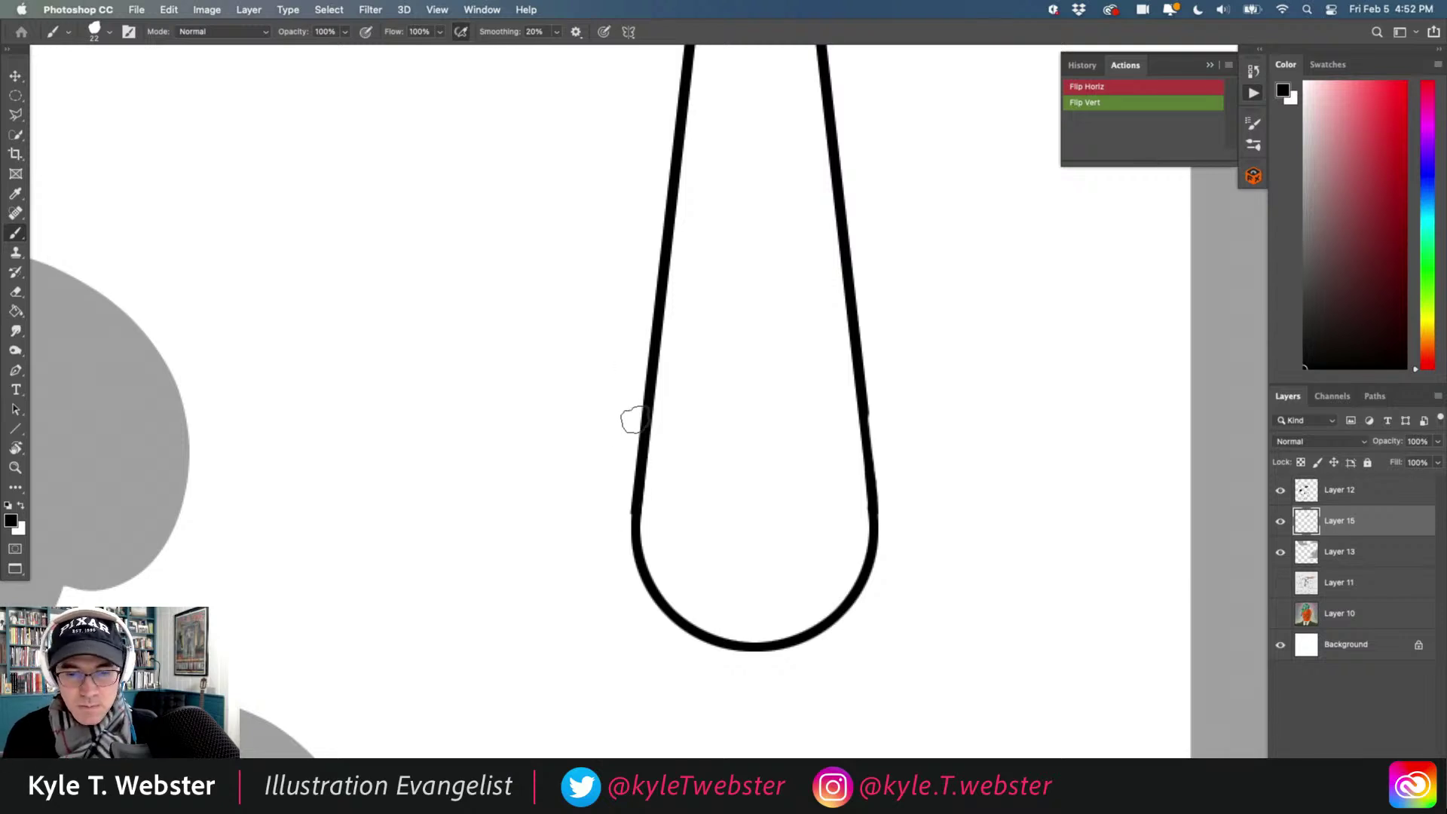
Return the canvas to upright and brush a large pointed leaf curving down from the shape's rounded end.
scroll(685, 446, down, 5)
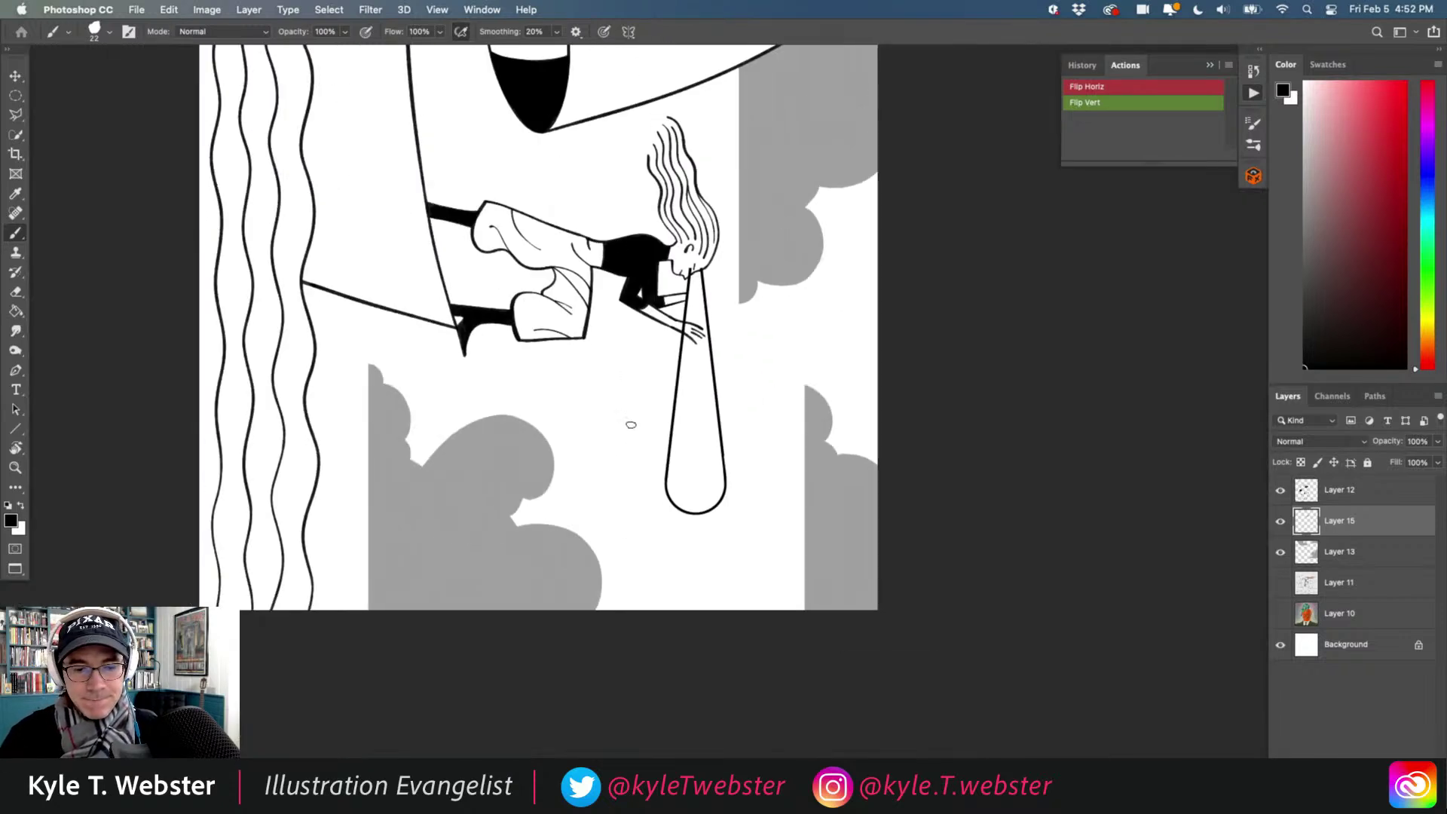
key(r)
mouse_move(474, 277)
mouse_down()
mouse_move(661, 591)
mouse_move(628, 547)
mouse_up()
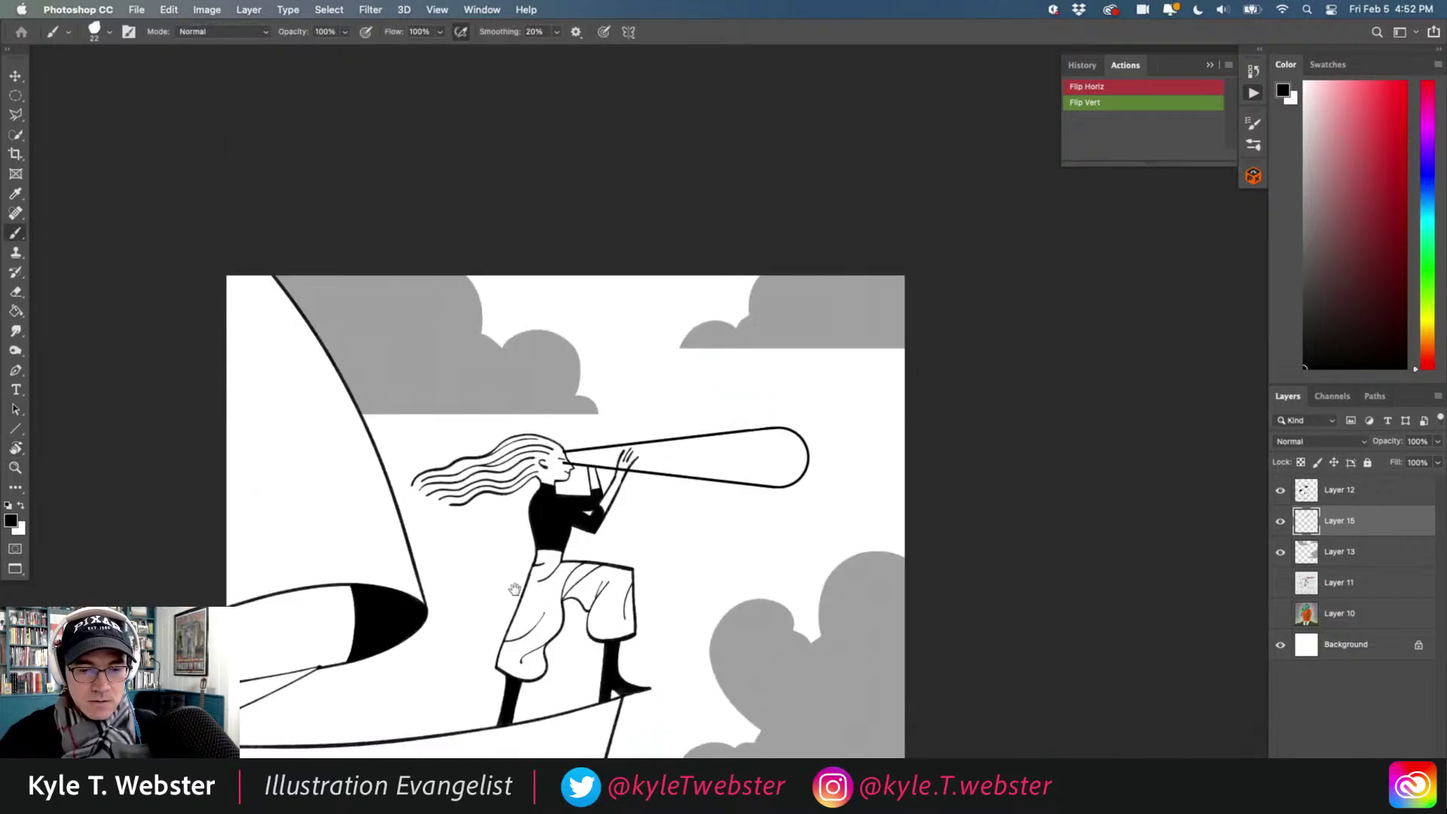
drag(514, 589, 519, 448)
click(752, 370)
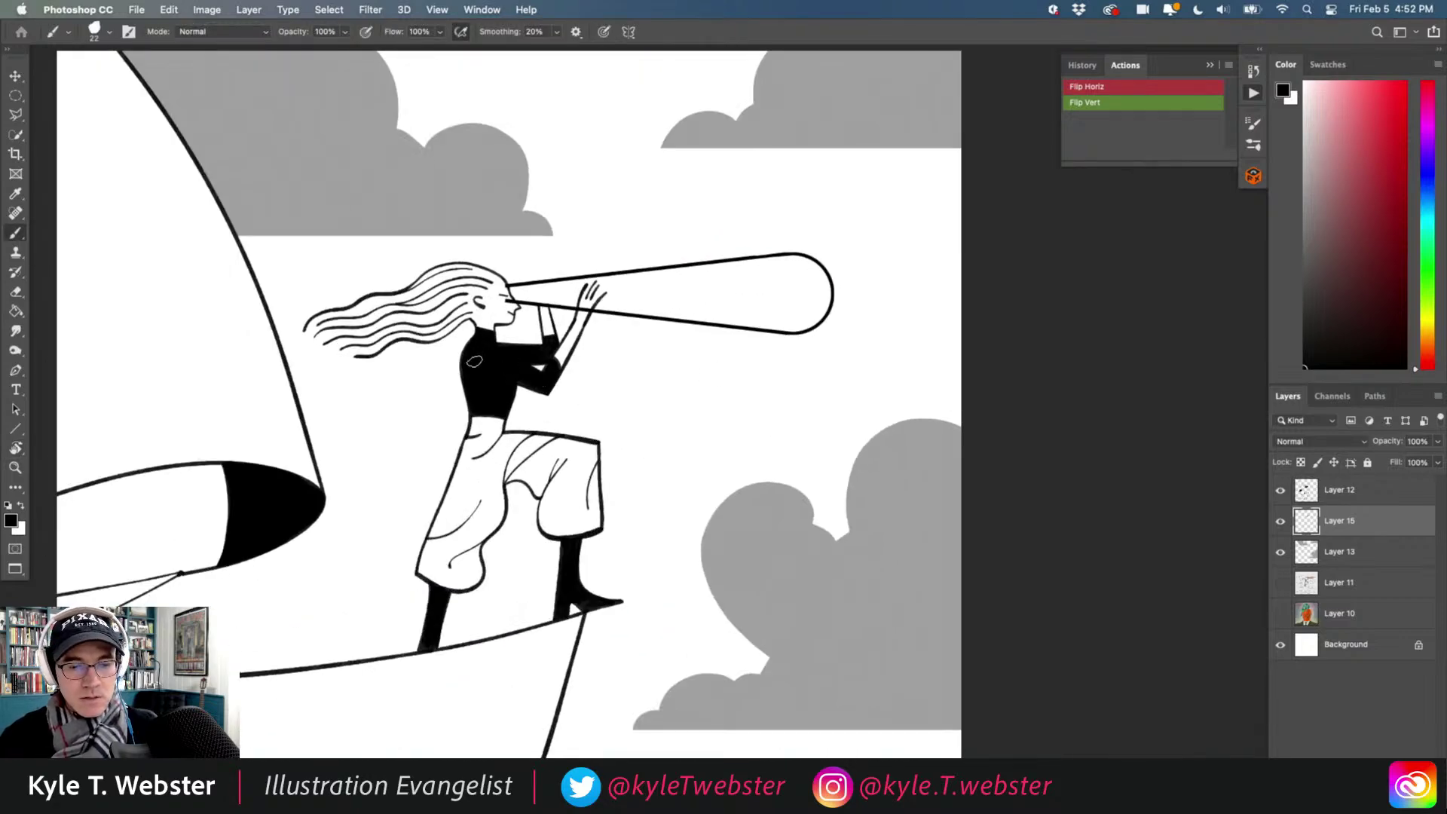
scroll(829, 302, up, 3)
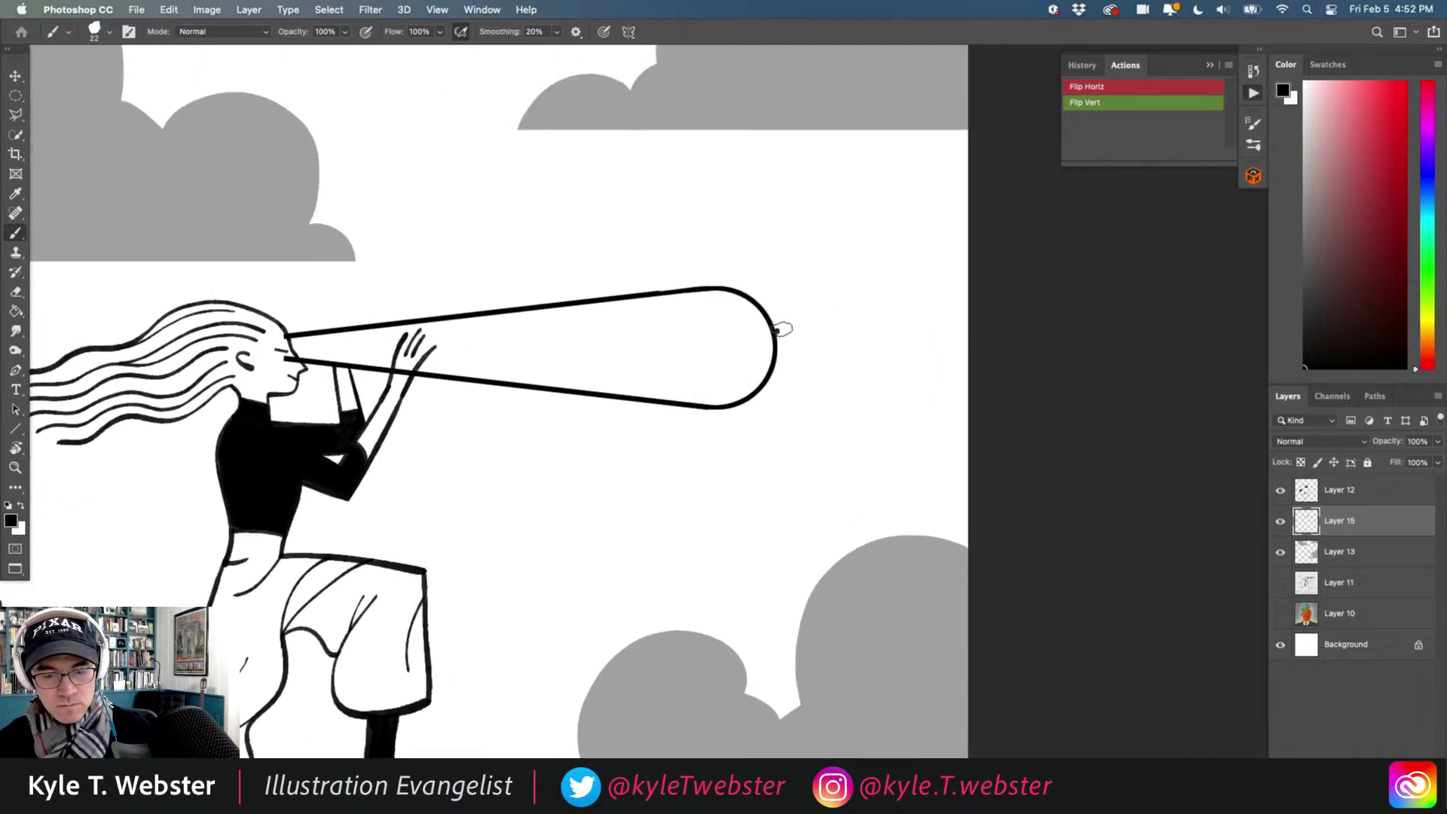
mouse_move(781, 330)
mouse_down()
mouse_move(827, 330)
mouse_move(872, 383)
mouse_move(893, 446)
mouse_up()
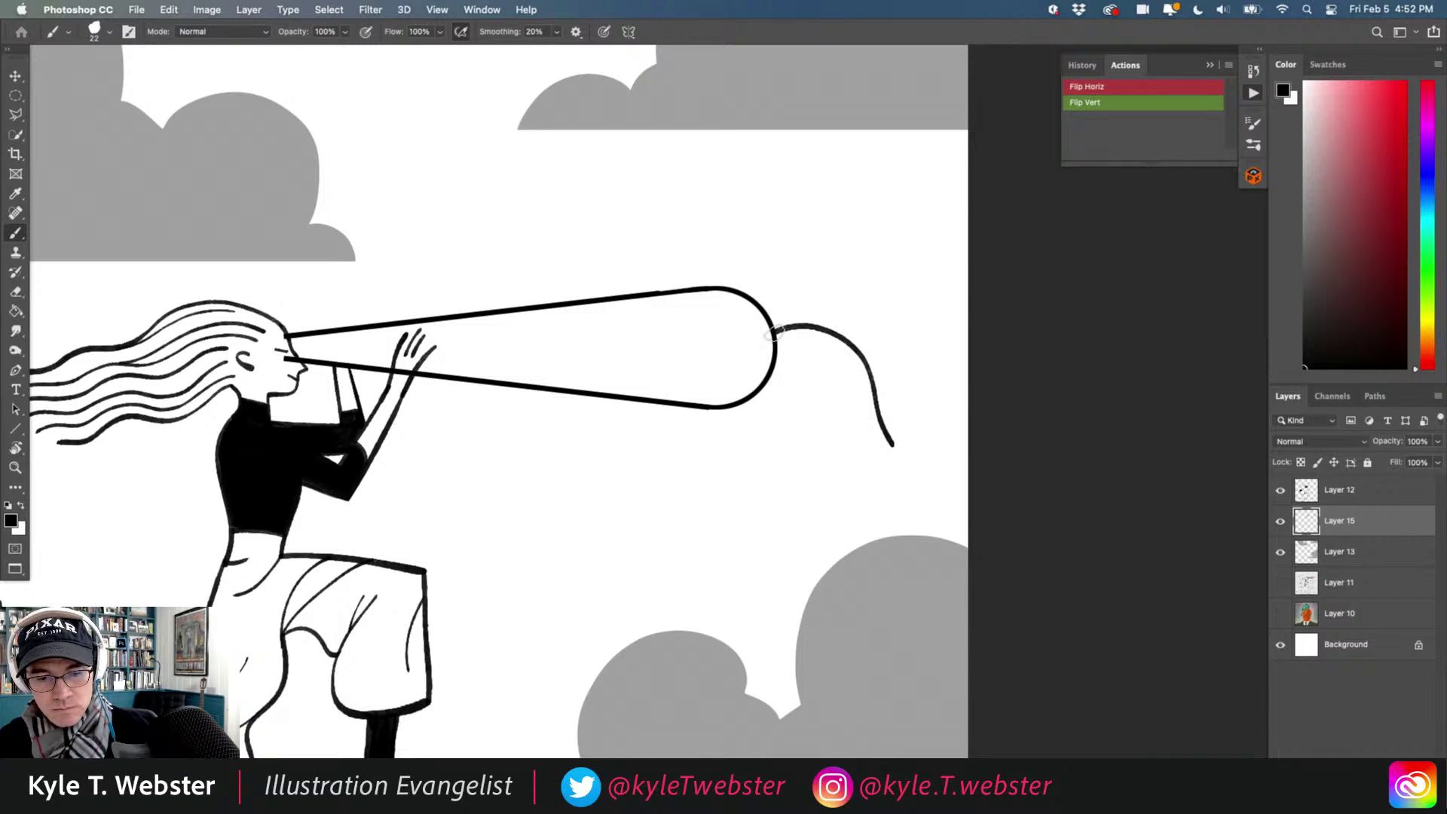
mouse_move(774, 334)
mouse_down()
mouse_move(826, 362)
mouse_move(893, 447)
mouse_up()
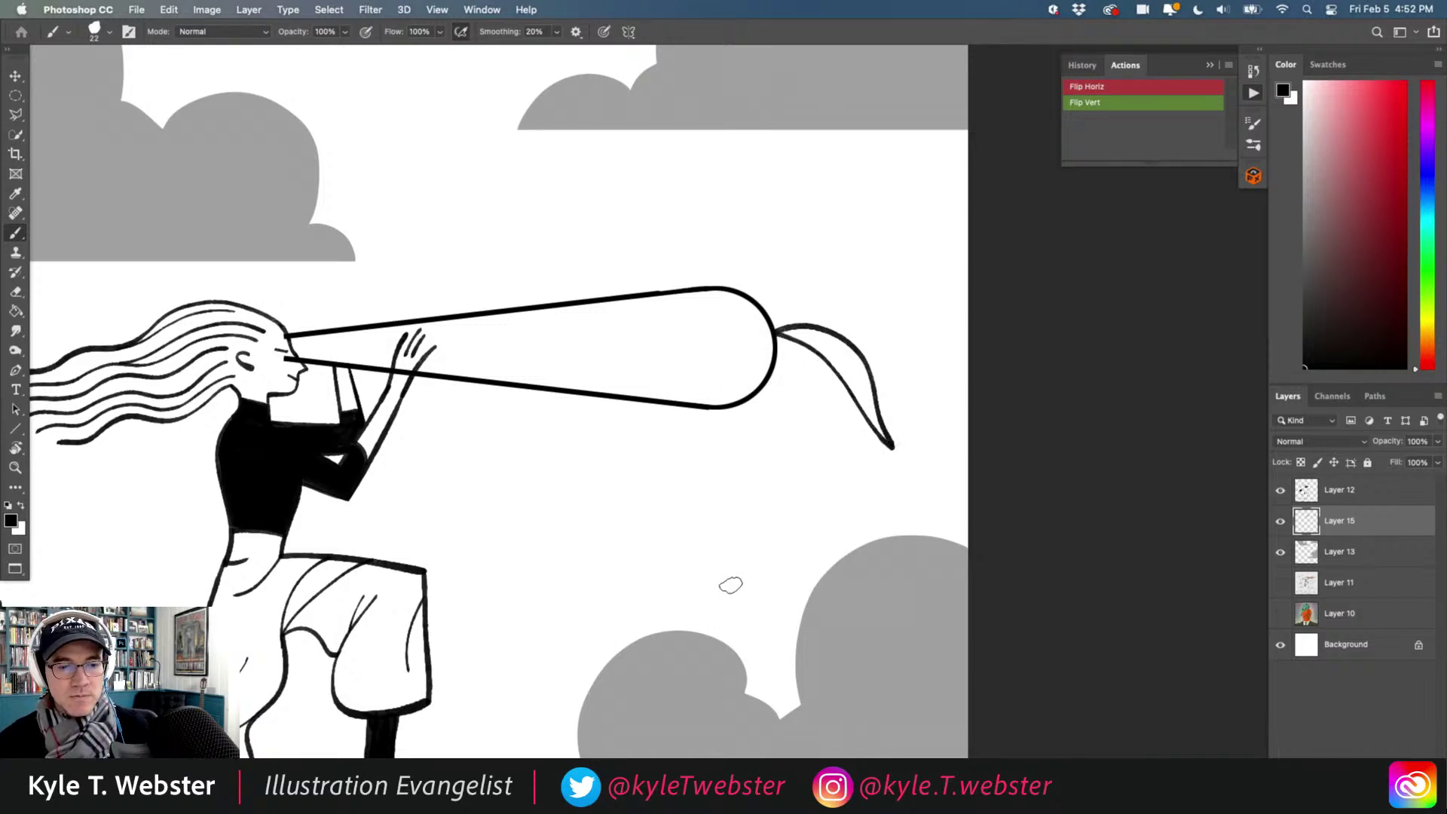
Draw a small rounded leaf above the large leaf and a narrow pointed leaf hanging beneath it.
scroll(806, 324, up, 1)
mouse_move(735, 332)
mouse_down()
mouse_move(790, 291)
mouse_move(843, 313)
mouse_move(854, 345)
mouse_up()
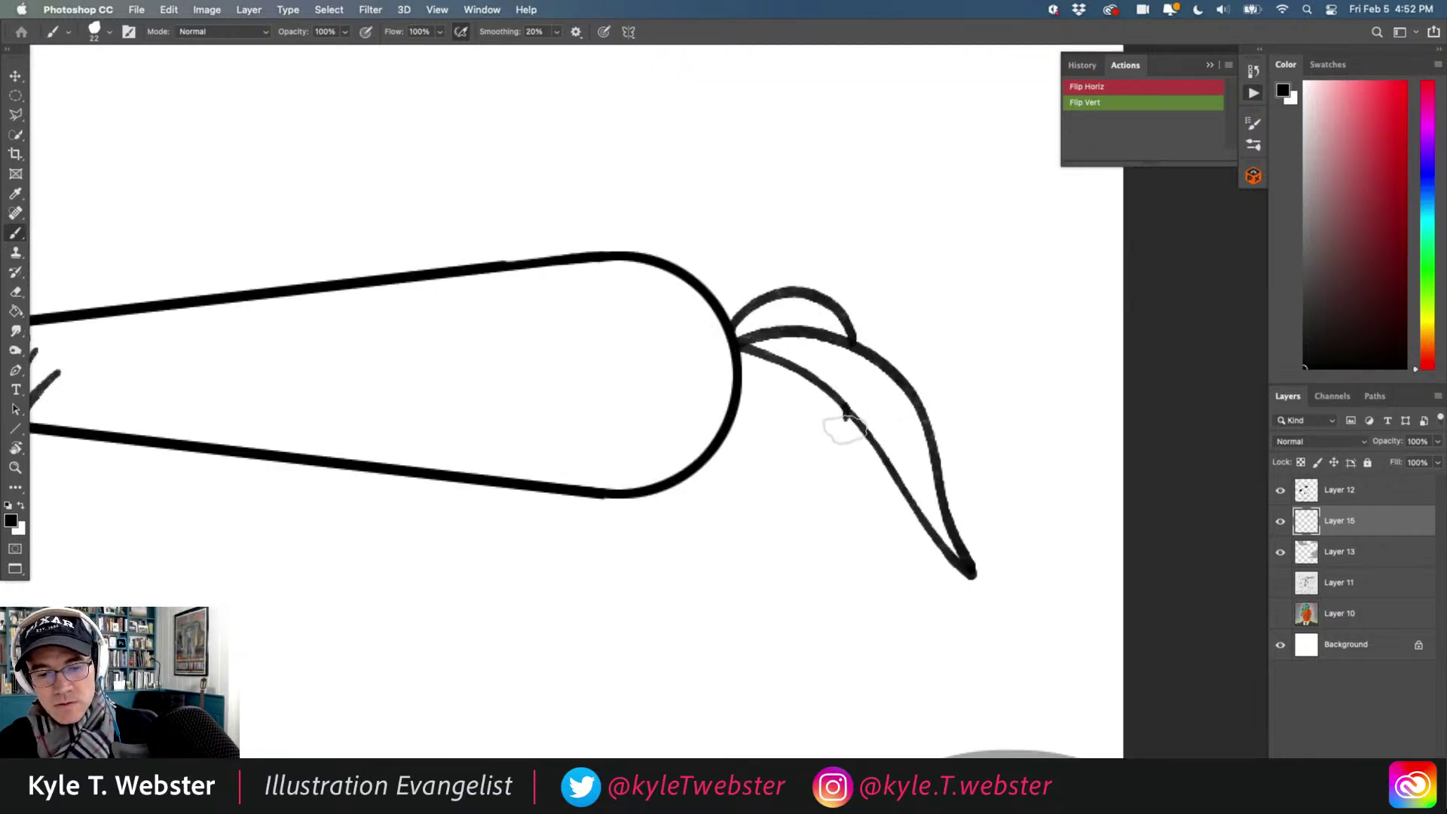
mouse_move(844, 428)
mouse_down()
mouse_move(823, 537)
mouse_move(803, 494)
mouse_move(803, 370)
mouse_up()
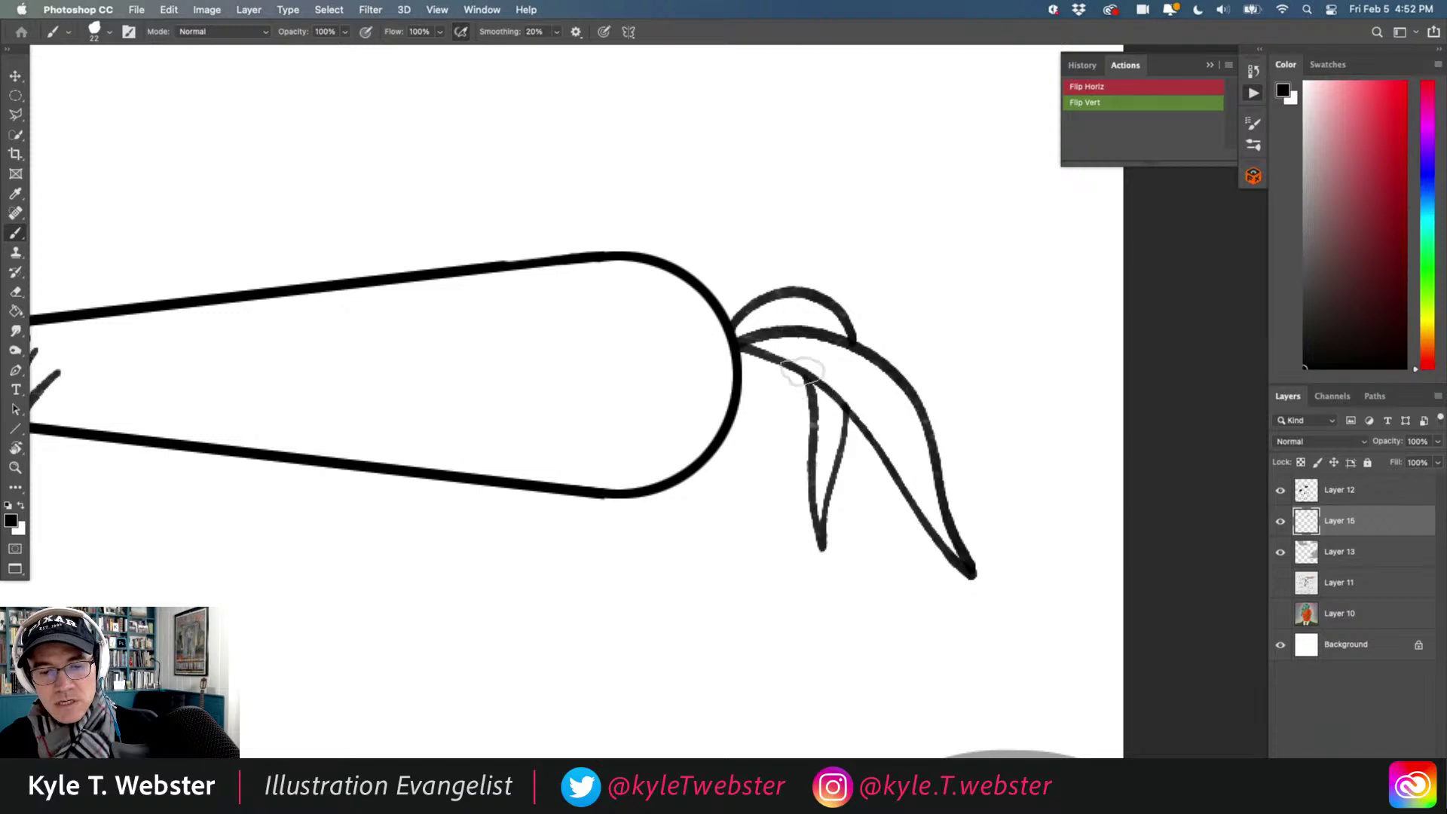
scroll(673, 524, down, 5)
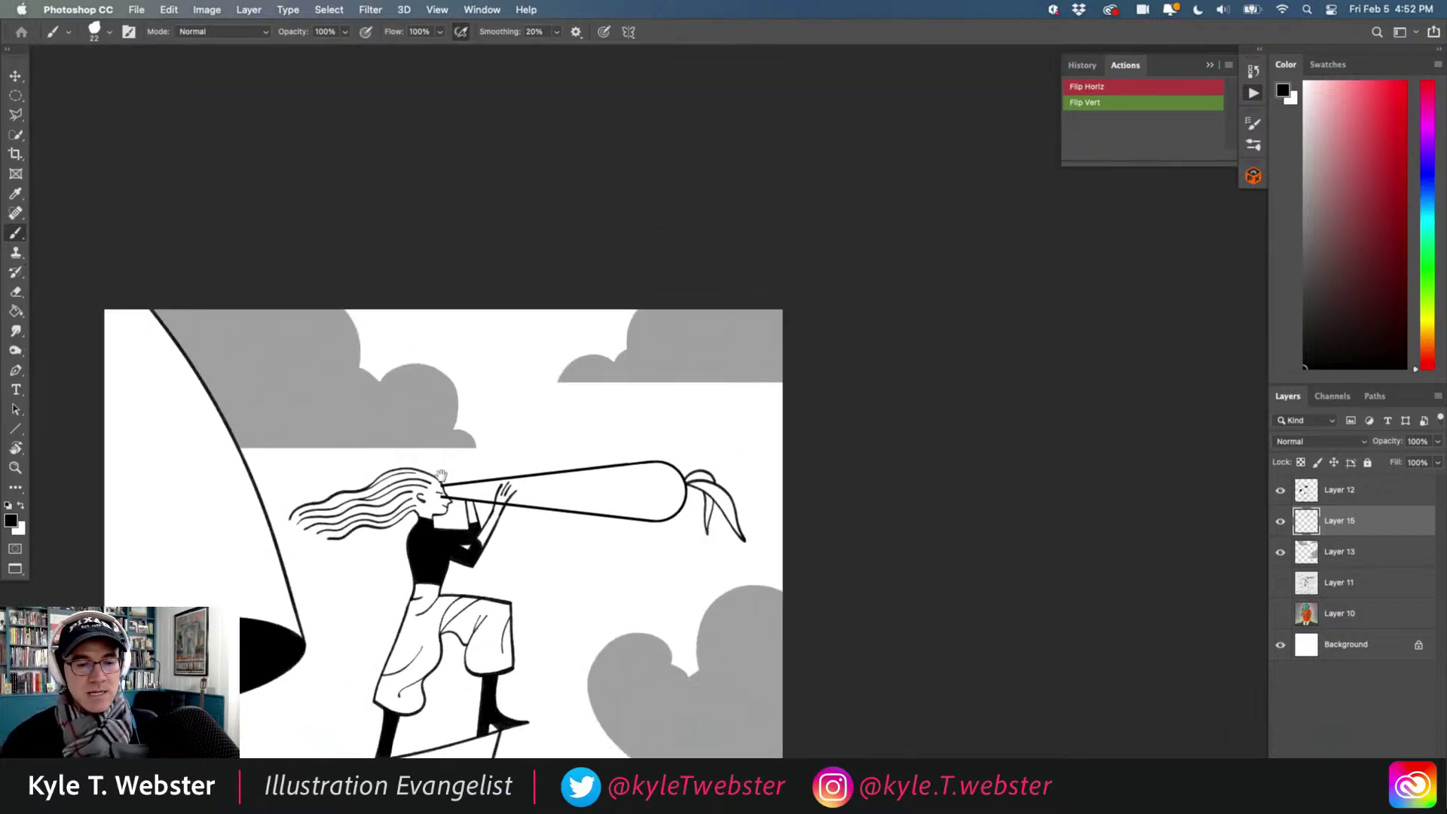
Draw a longer wavy leaf behind the small rounded one, ending in a point away from the shape.
scroll(713, 482, up, 5)
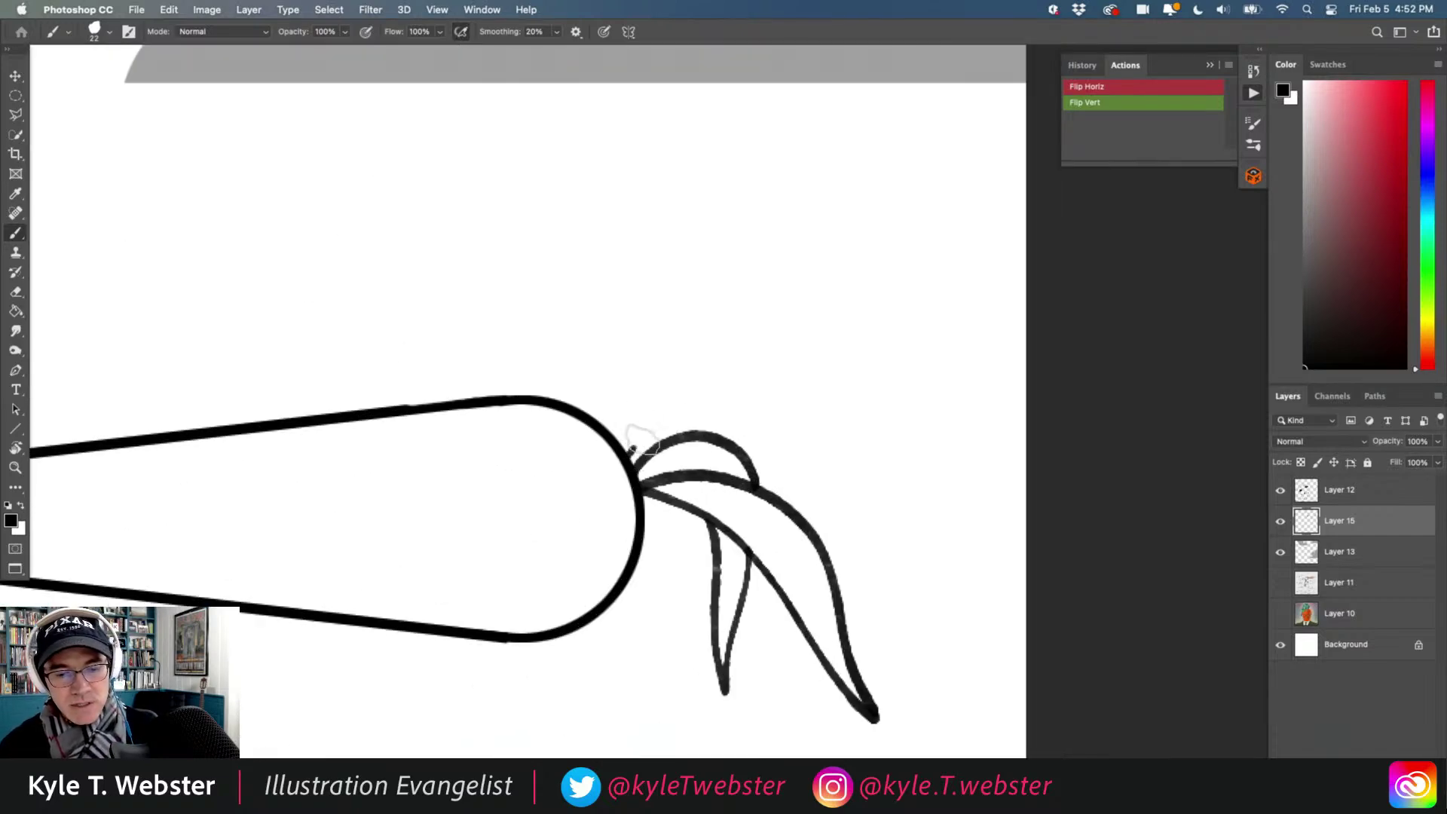
mouse_move(640, 441)
mouse_down()
mouse_move(696, 415)
mouse_move(850, 474)
mouse_move(879, 461)
mouse_move(881, 474)
mouse_move(780, 478)
mouse_up()
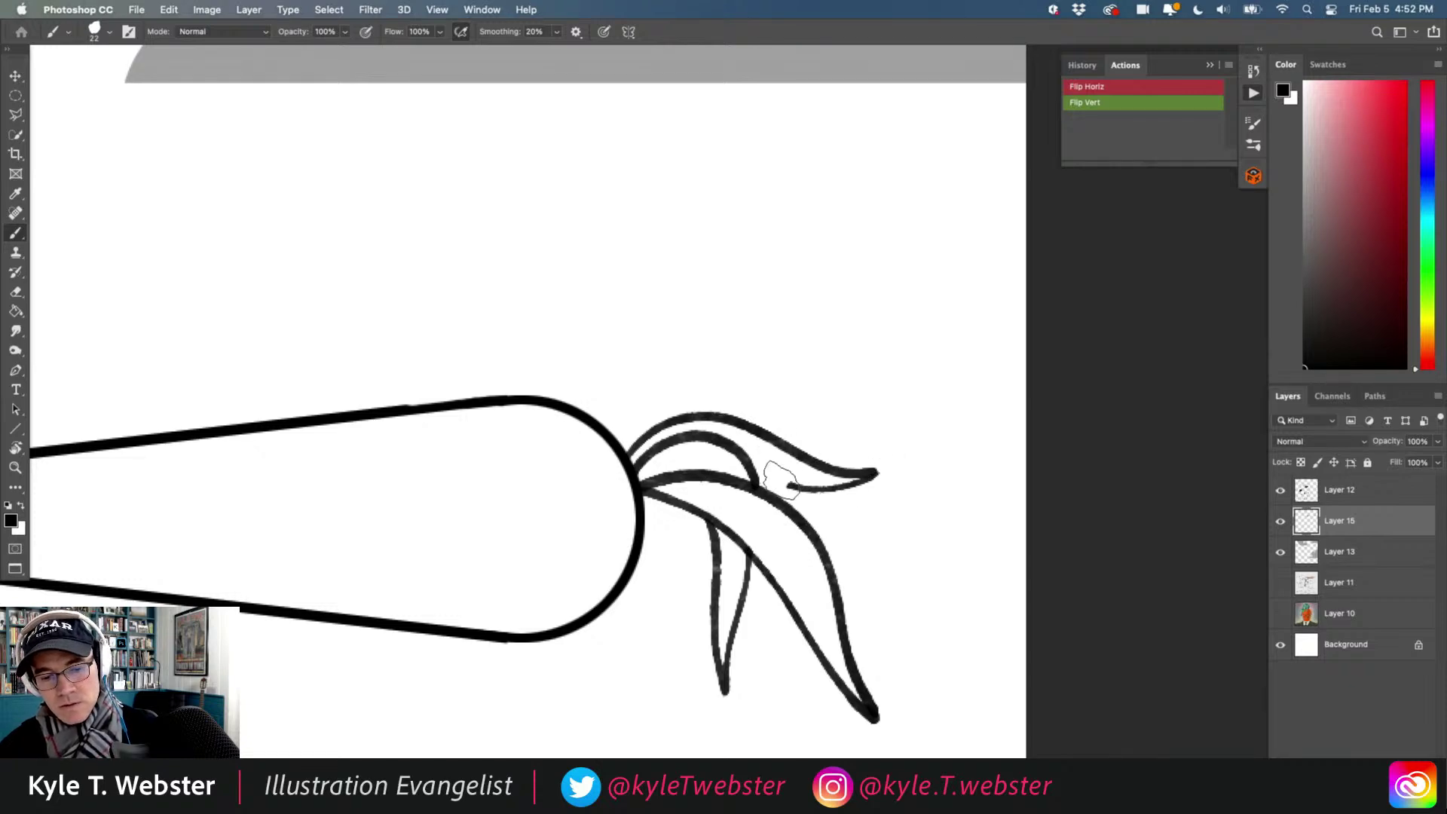
scroll(611, 566, down, 5)
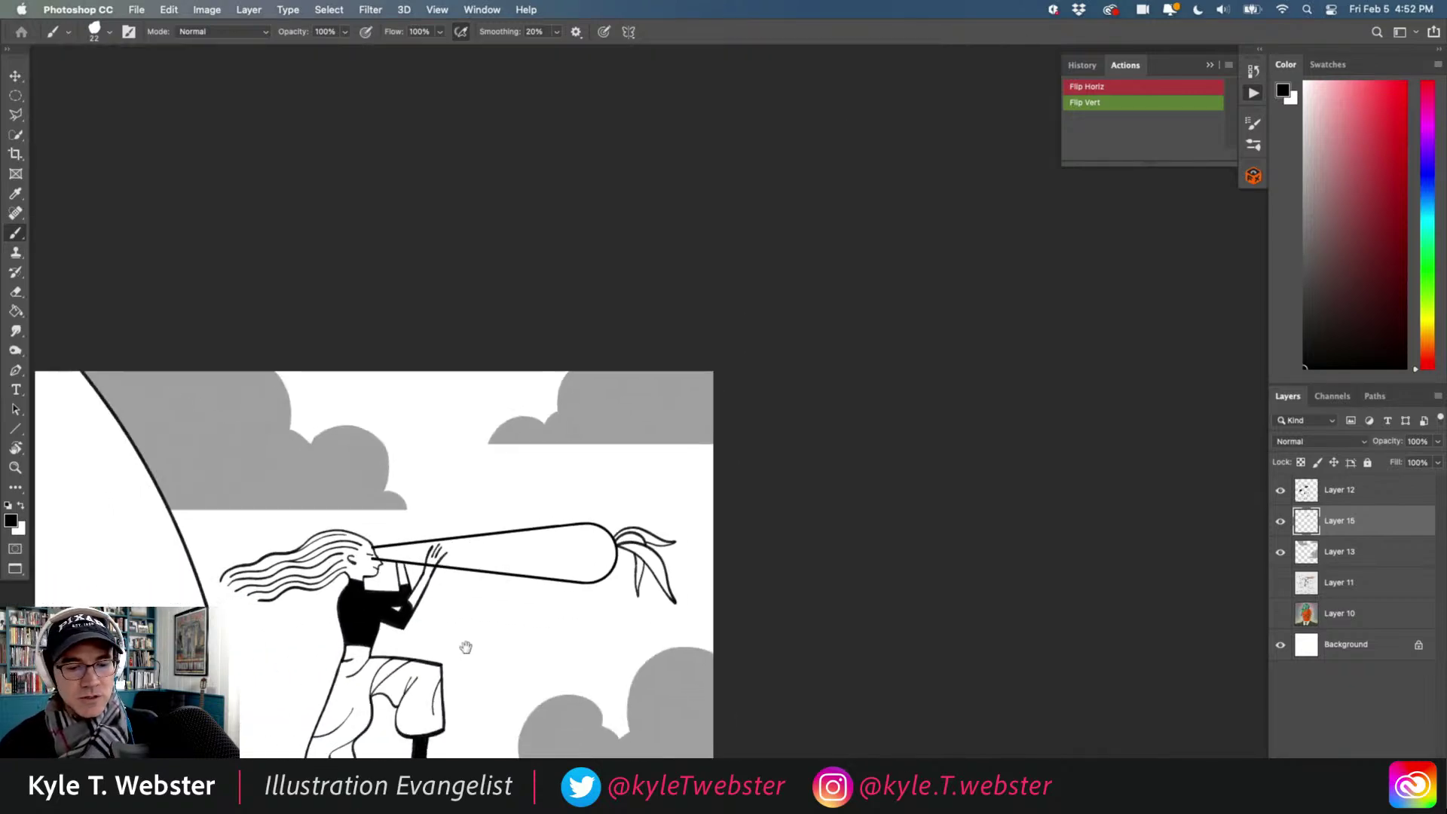
Trim the narrow ends of the carrot-shaped spyglass's outlines where they overlap the woman's face.
drag(466, 646, 644, 474)
scroll(637, 487, down, 3)
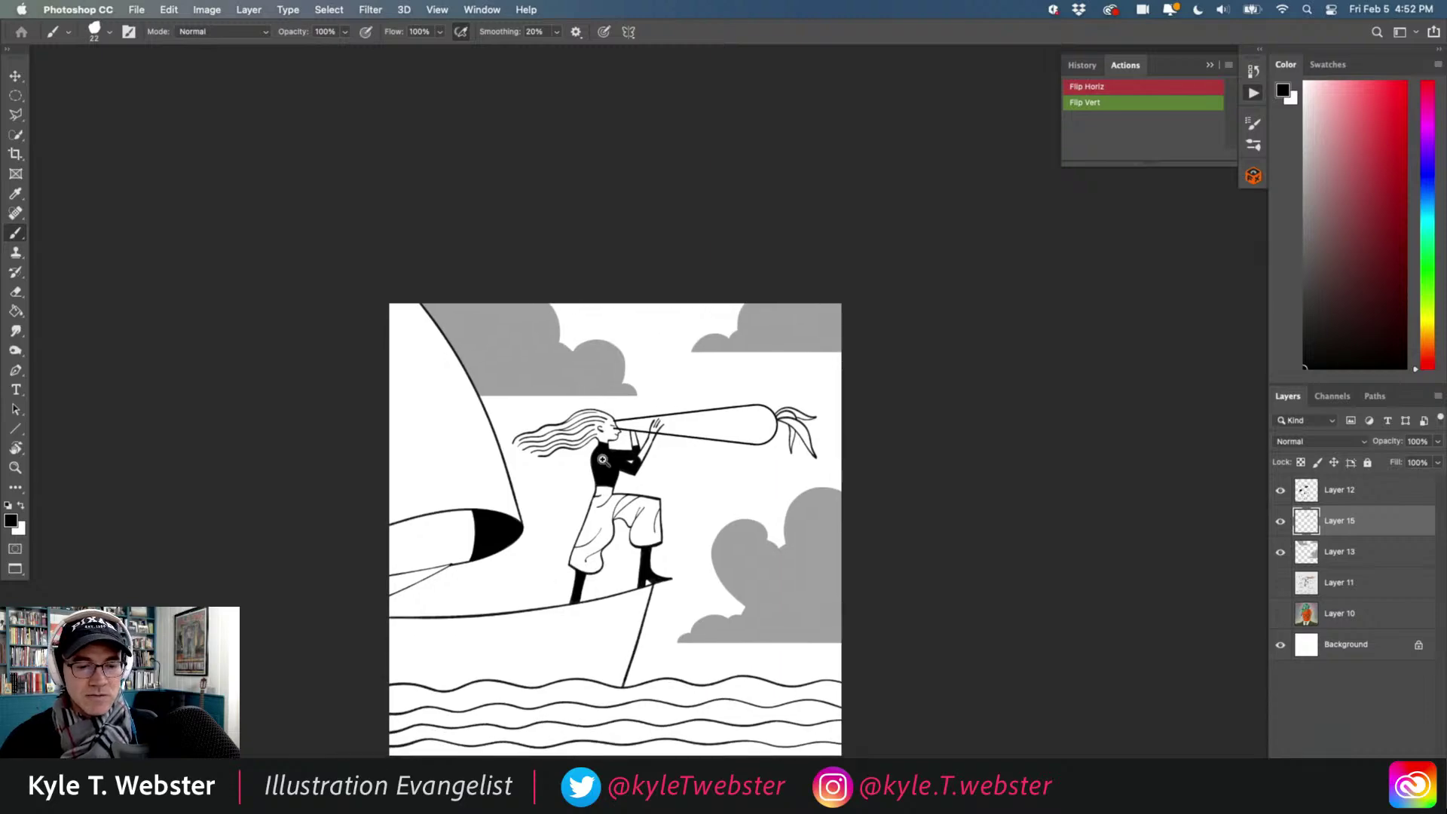
scroll(603, 460, up, 5)
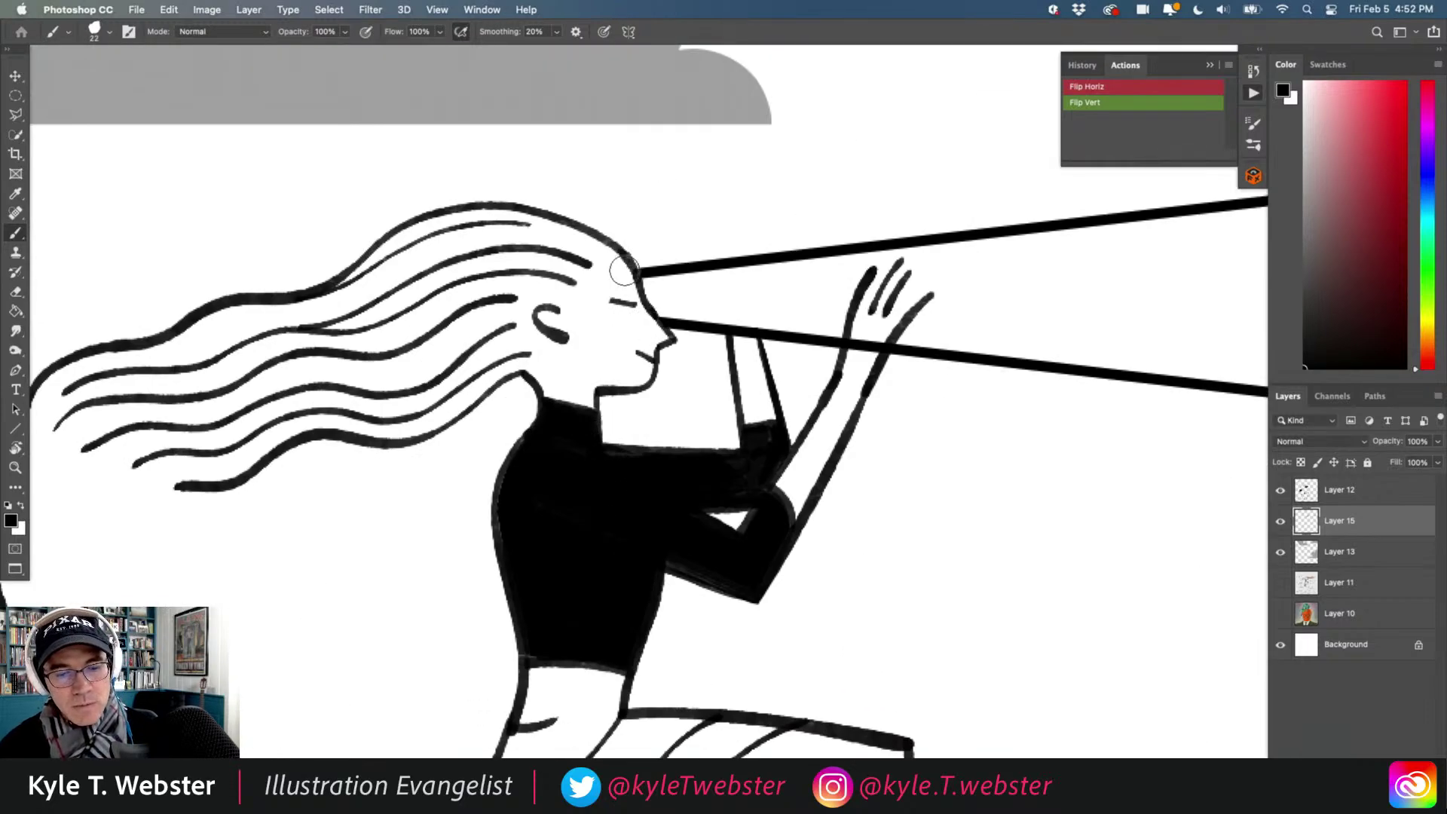
scroll(623, 270, down, 5)
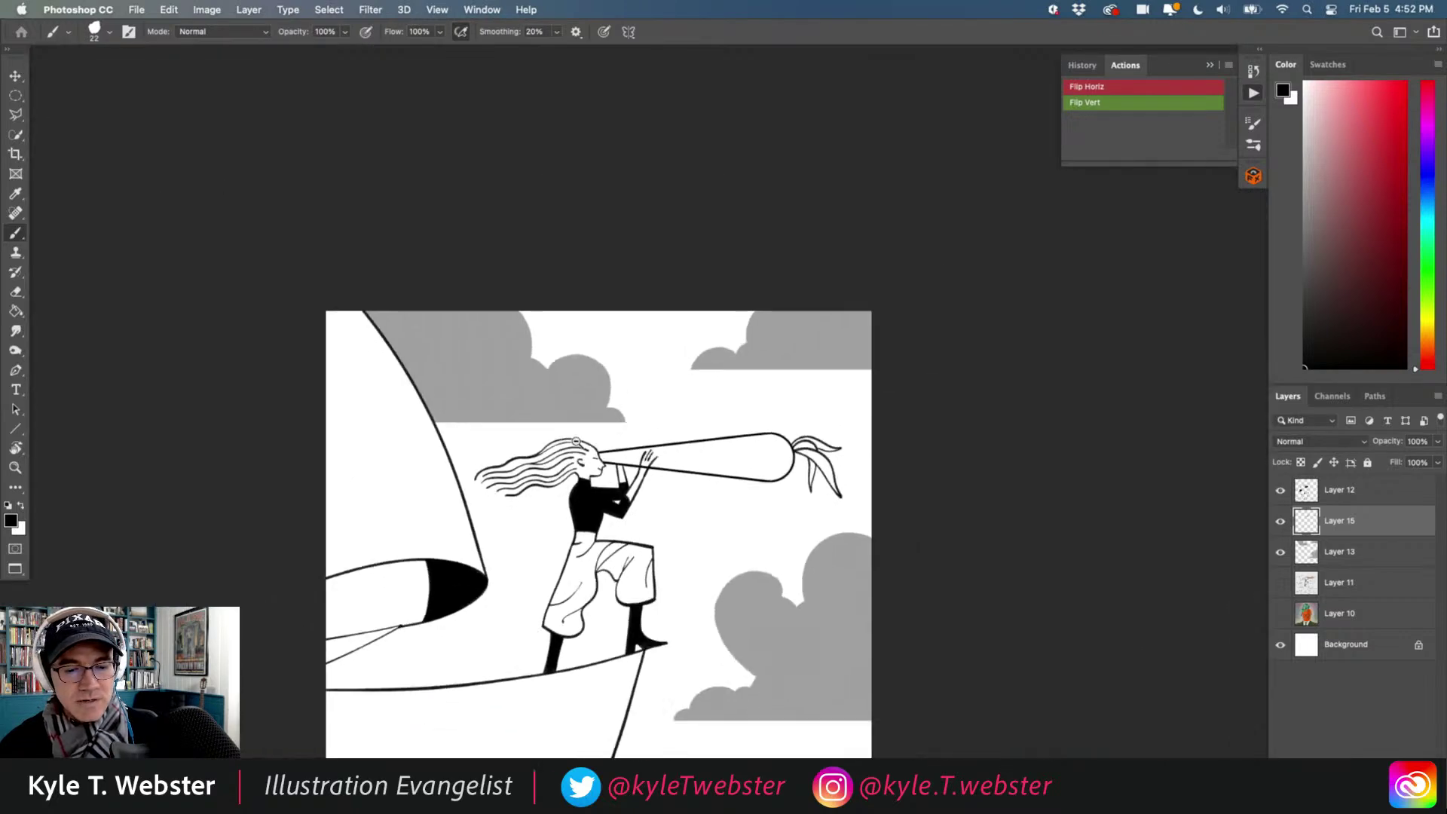
scroll(576, 441, down, 1)
scroll(587, 452, up, 4)
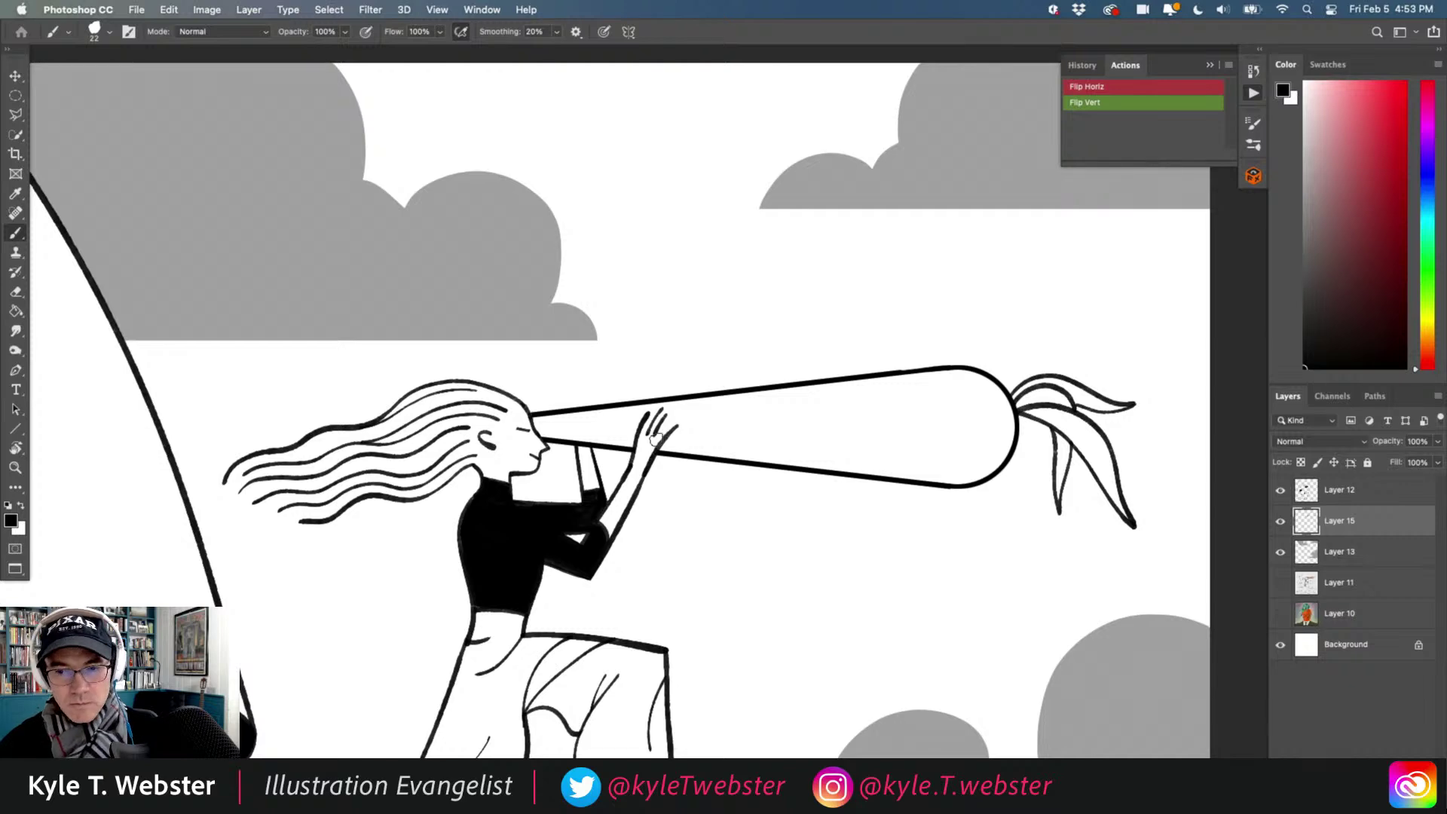
scroll(568, 566, down, 4)
drag(440, 648, 491, 422)
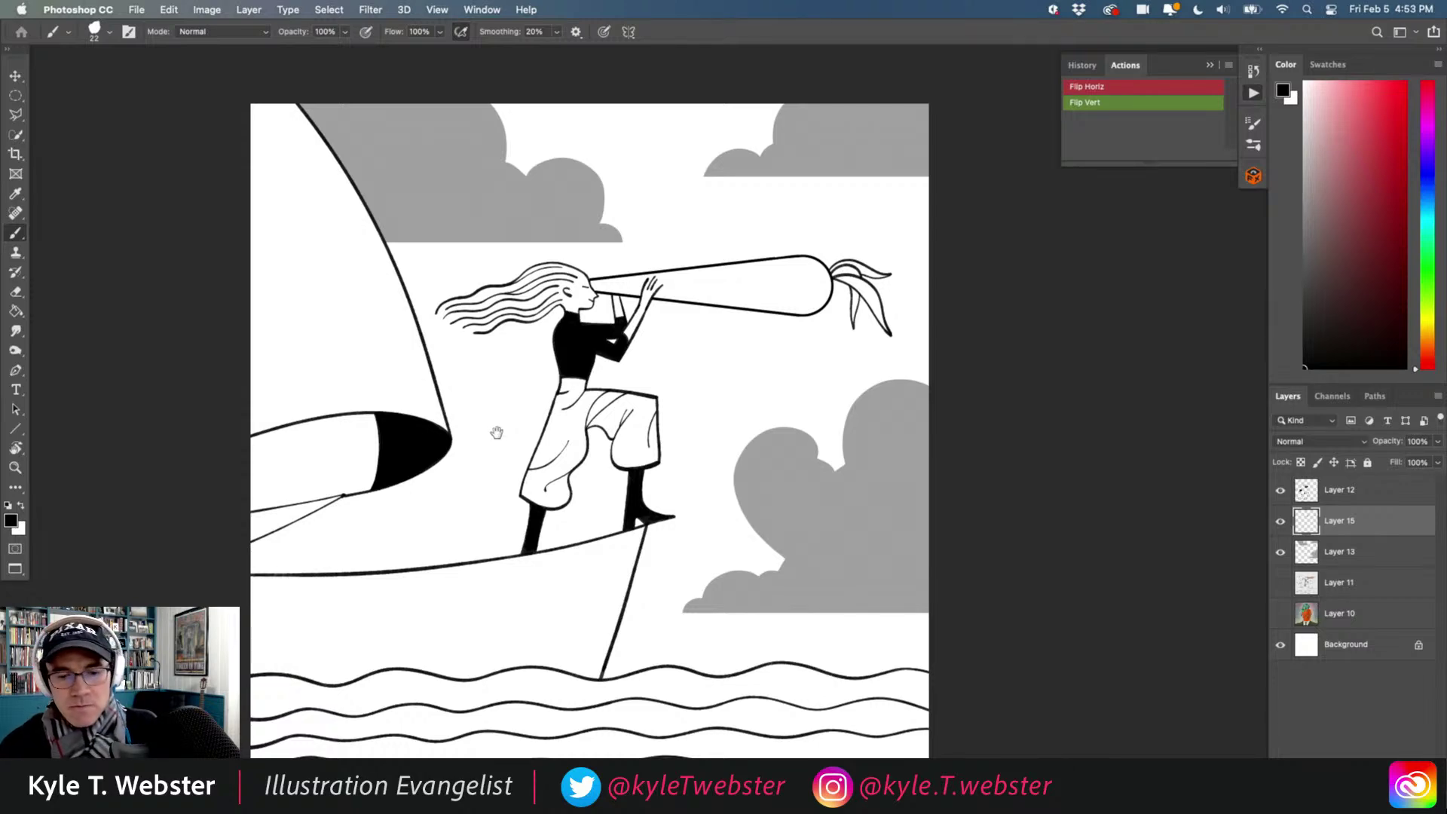
Add a short curved stroke among the carrot's leaves near the rounded end.
scroll(855, 255, up, 8)
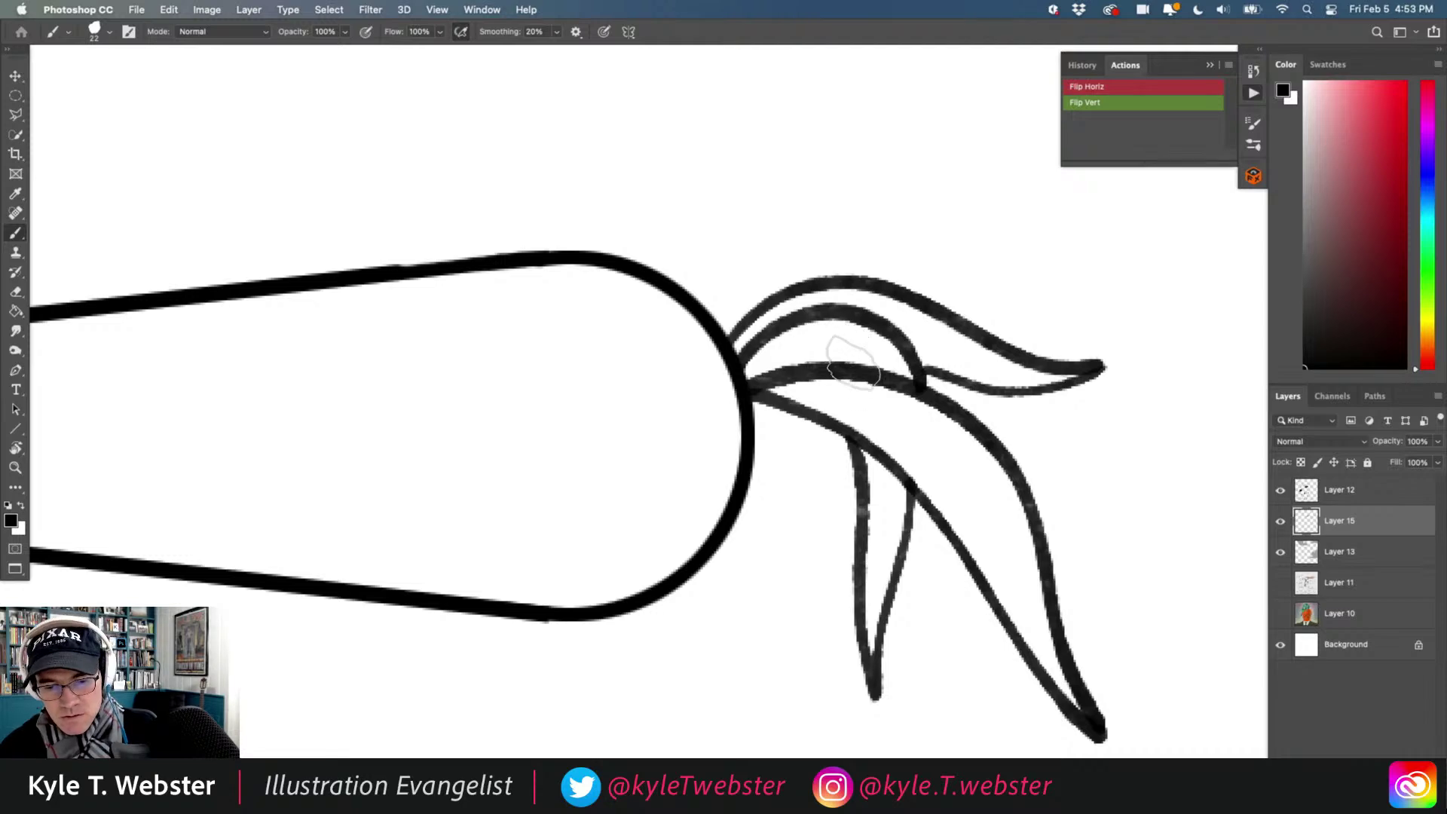
scroll(657, 517, down, 4)
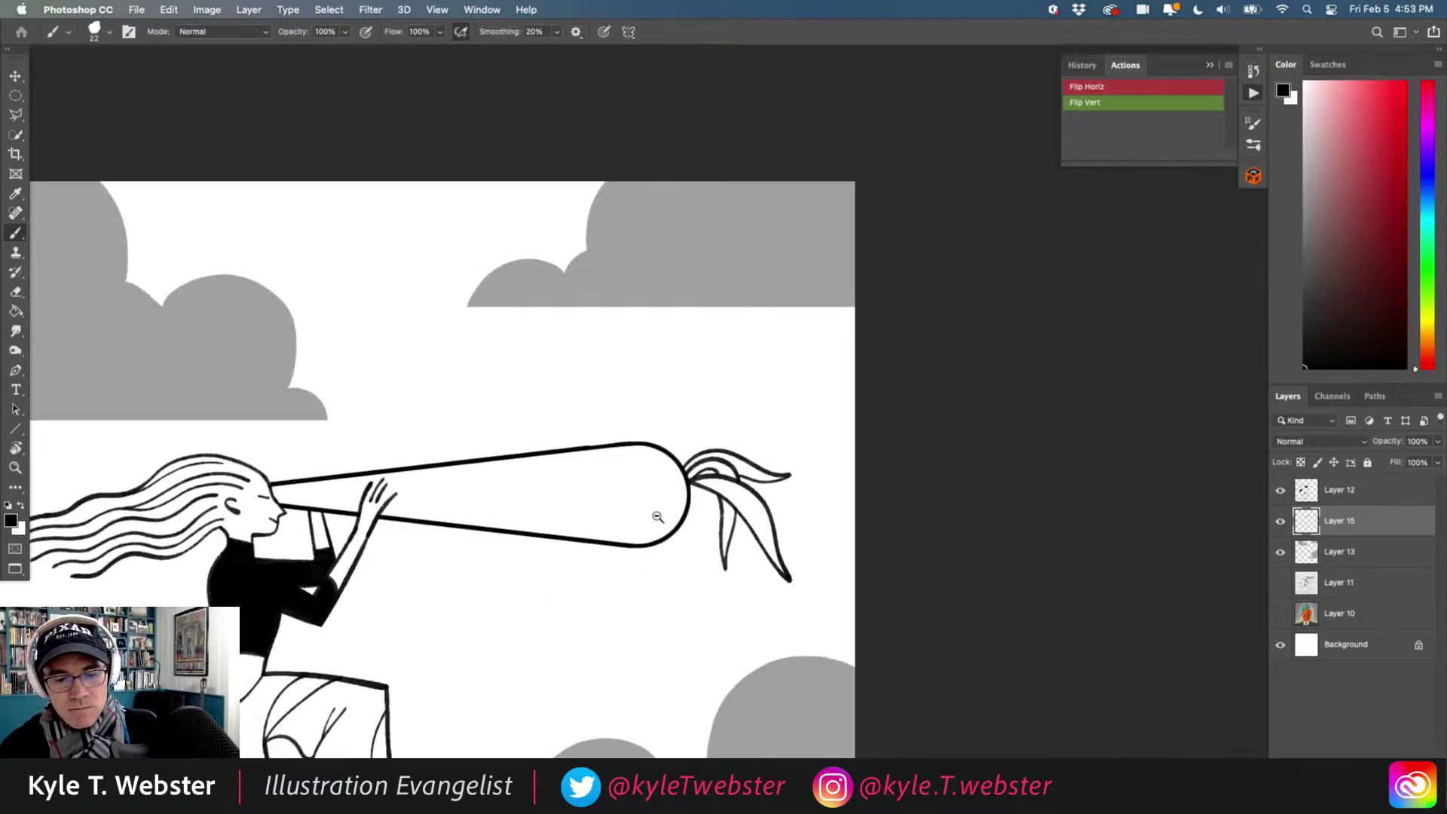
scroll(657, 517, down, 3)
drag(527, 611, 596, 538)
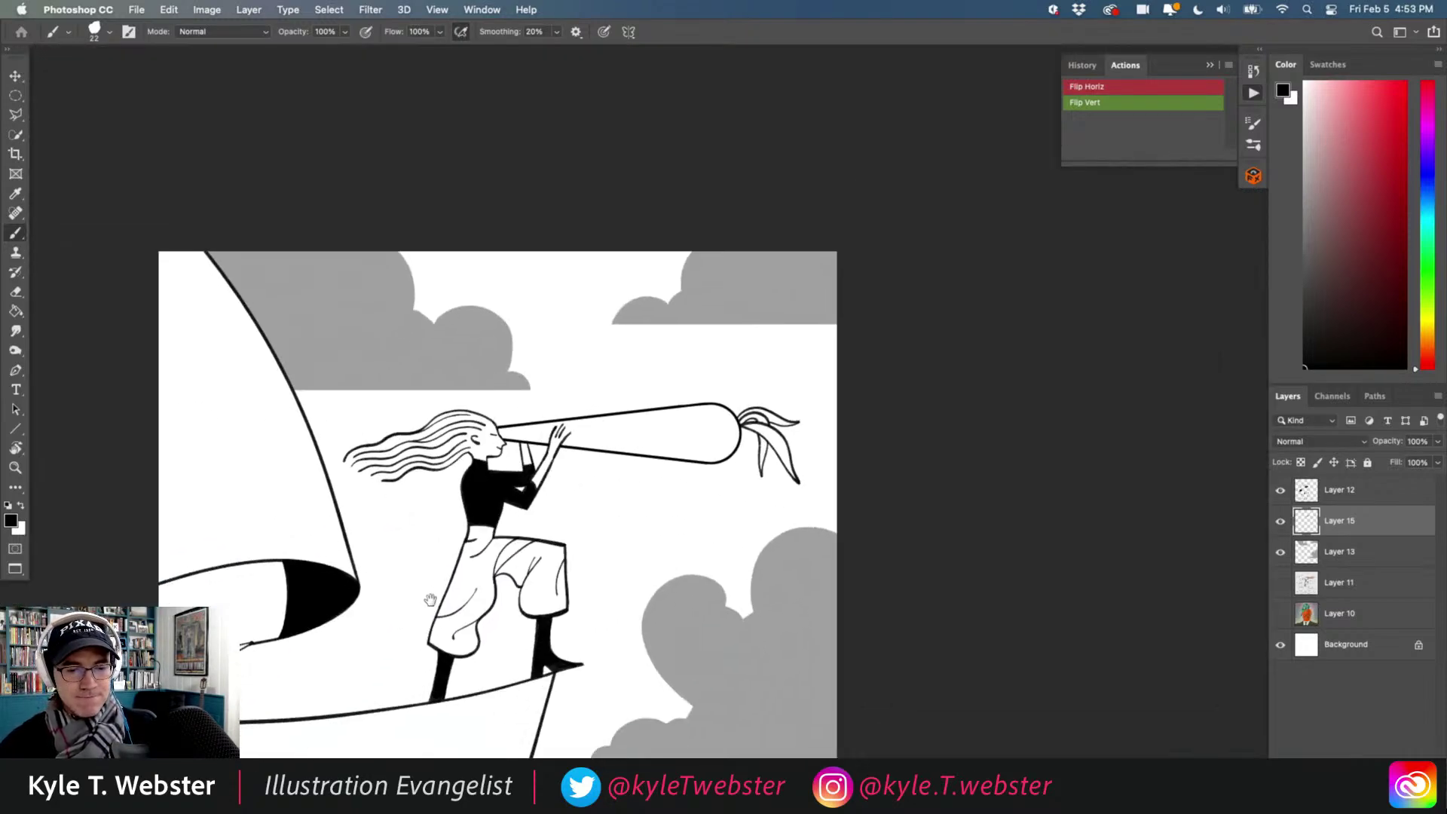
scroll(444, 607, down, 5)
scroll(445, 607, left, 2)
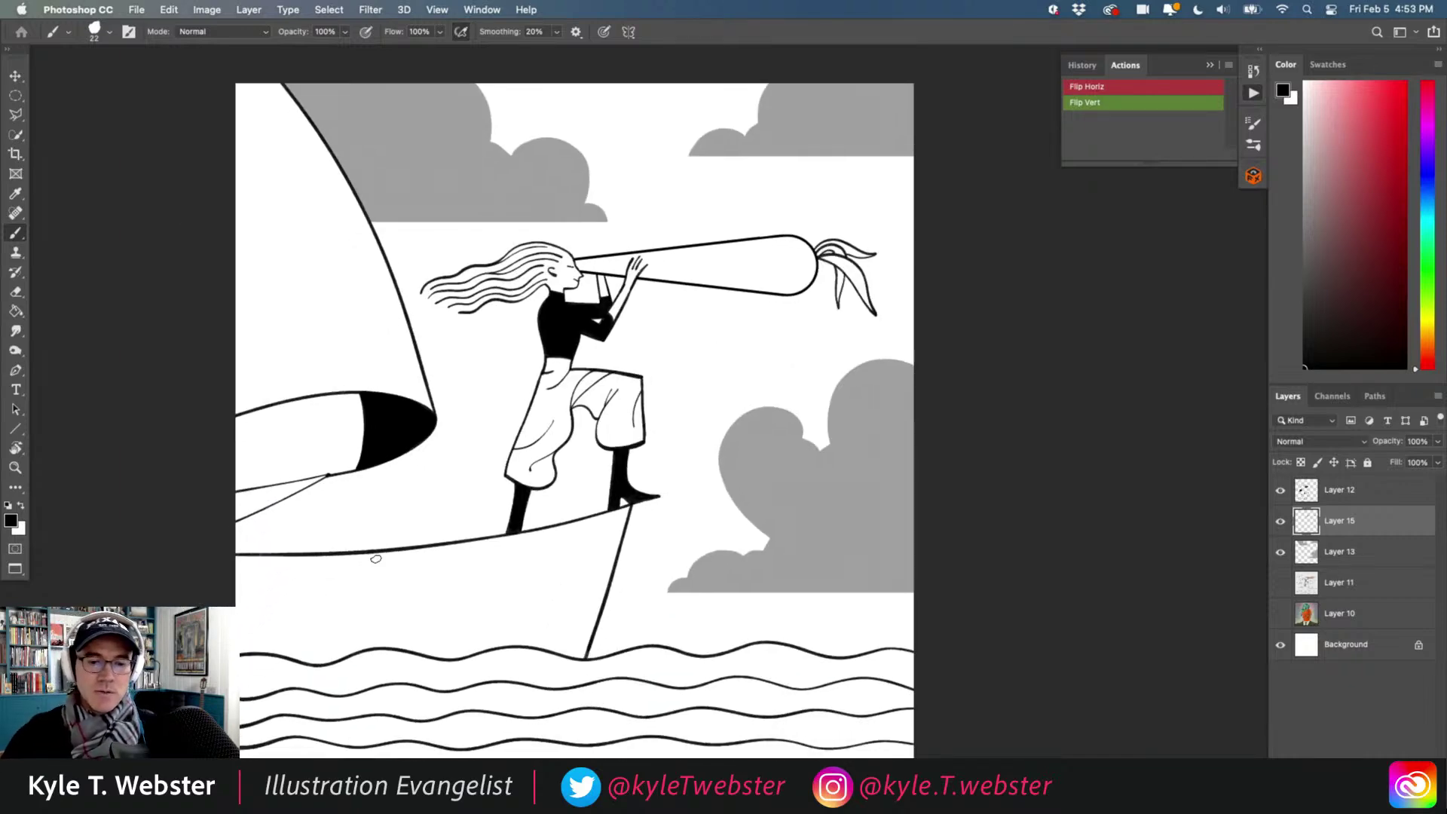
Draw a V-shaped bird at the large lower cloud's upper edge and a smaller one in the sky just above it.
scroll(694, 436, up, 5)
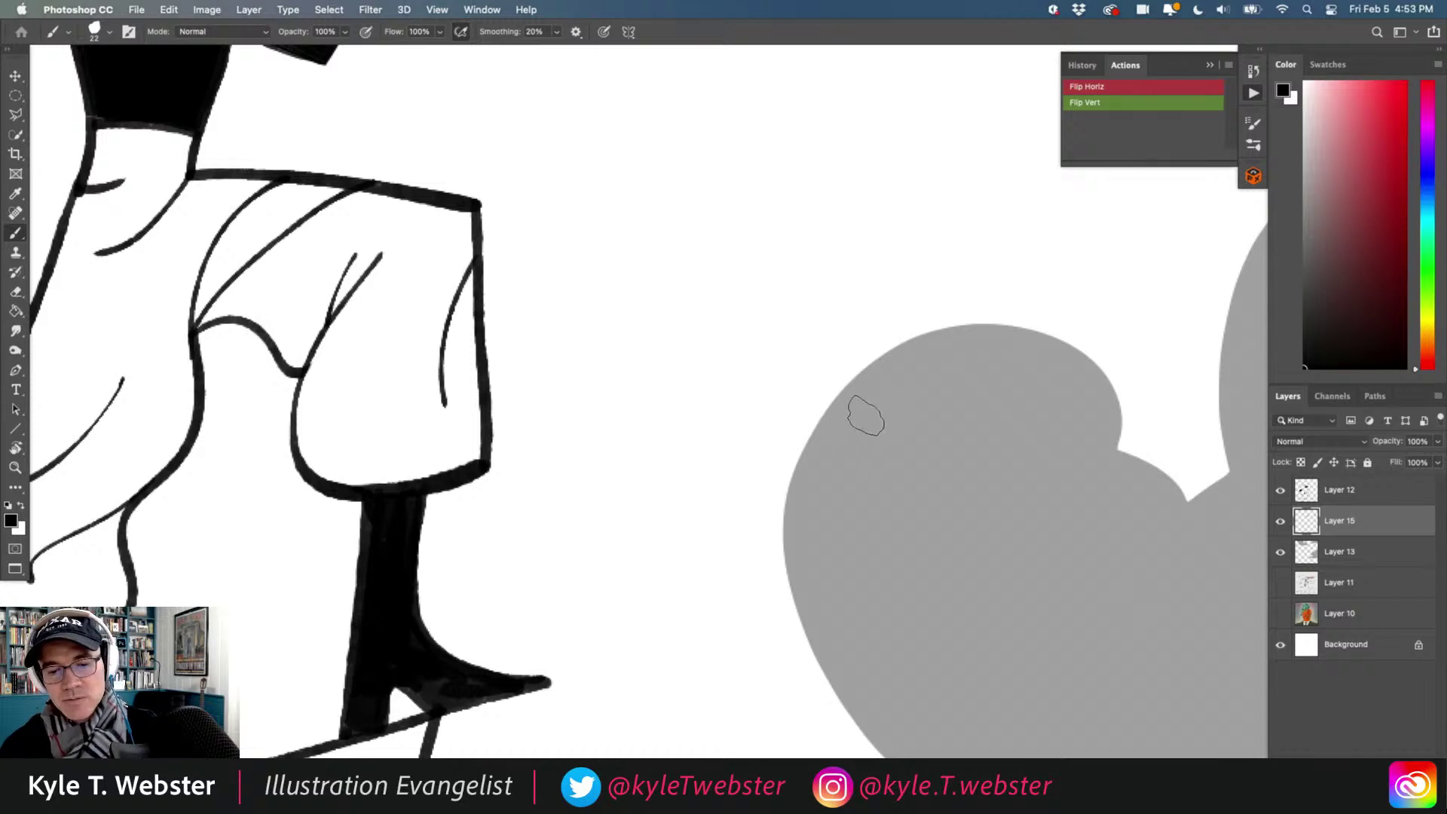
mouse_move(872, 421)
mouse_down()
mouse_move(790, 416)
mouse_move(774, 348)
mouse_up()
scroll(703, 391, down, 6)
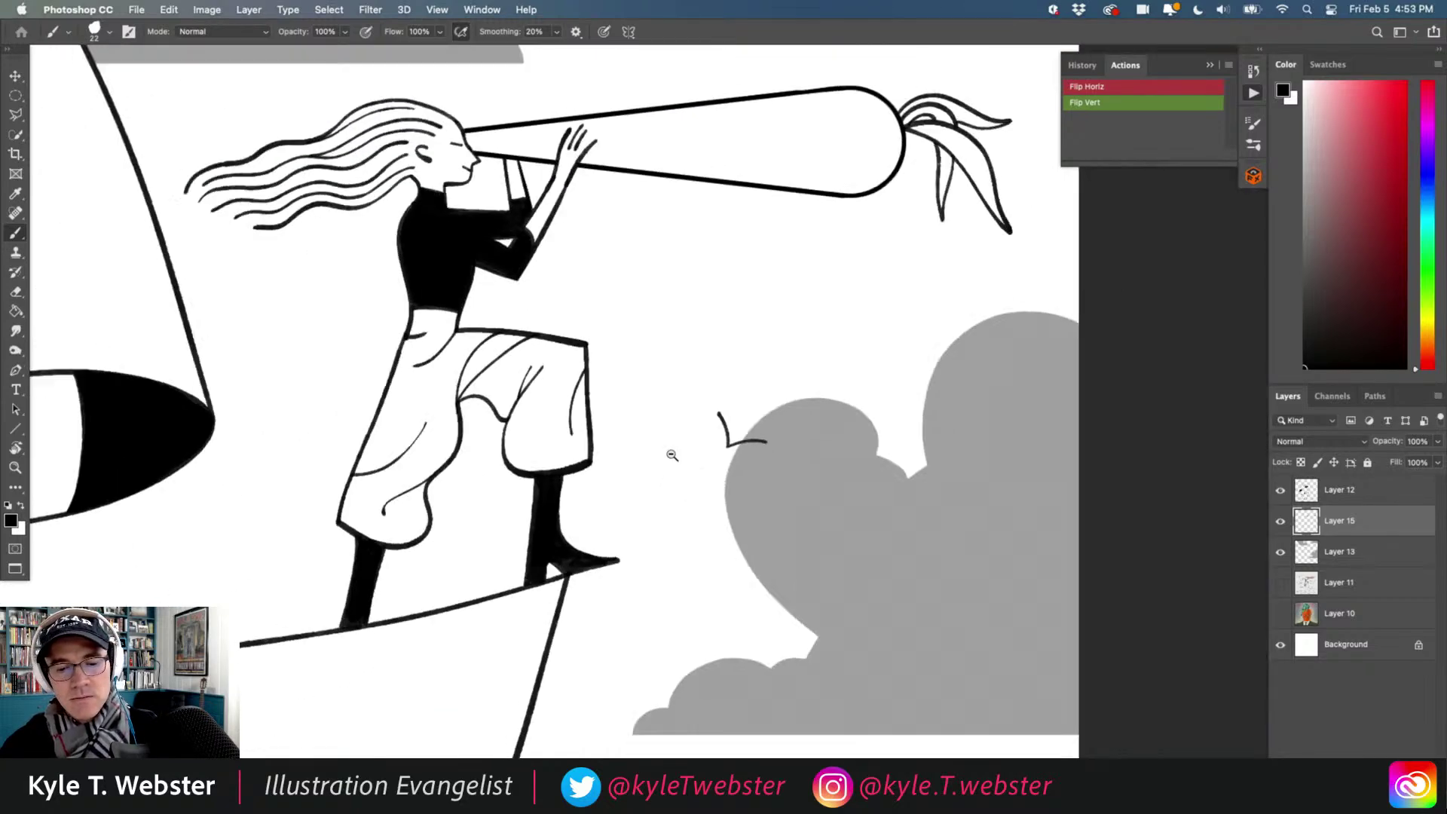
scroll(692, 409, up, 5)
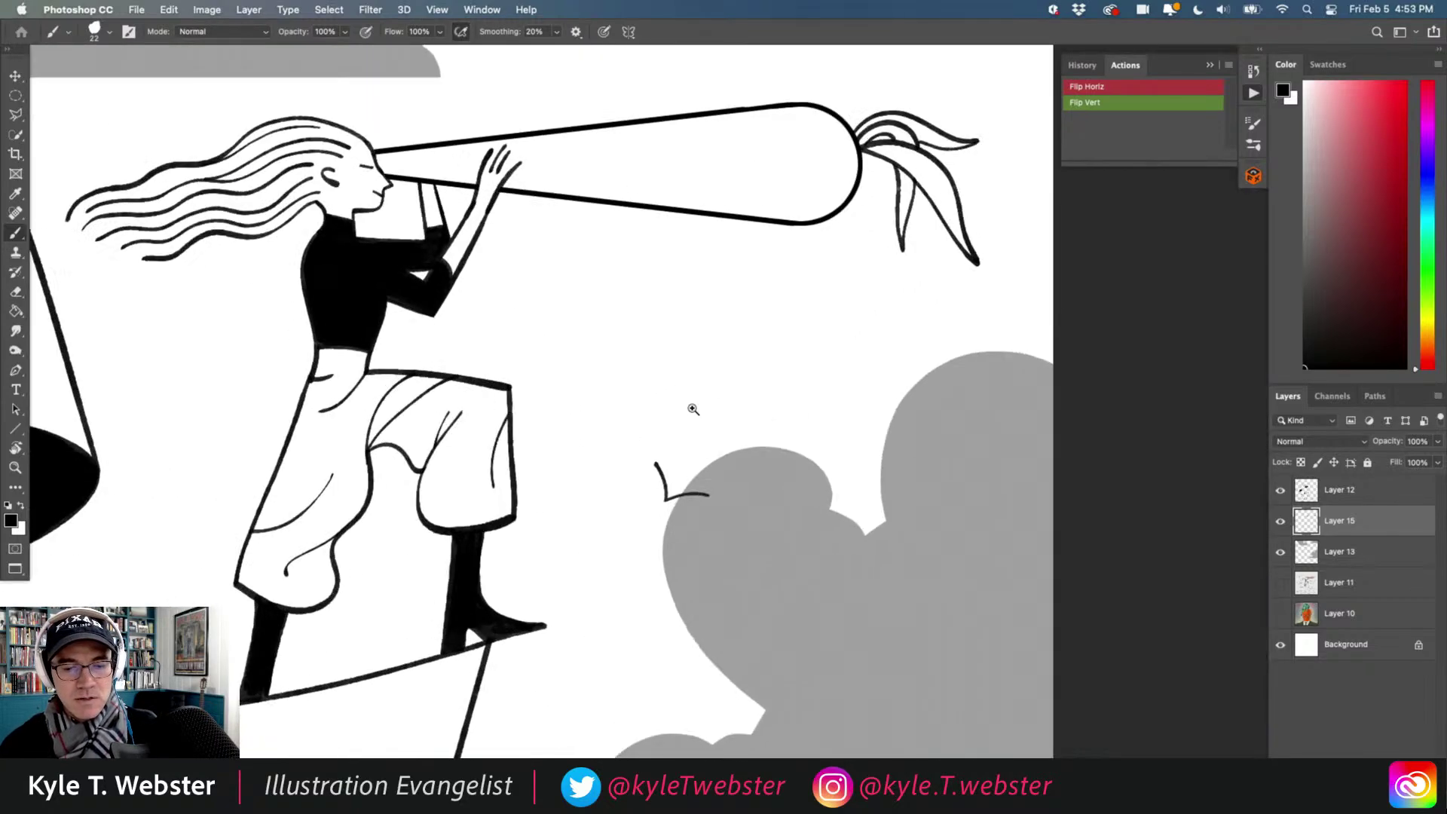
drag(772, 392, 734, 390)
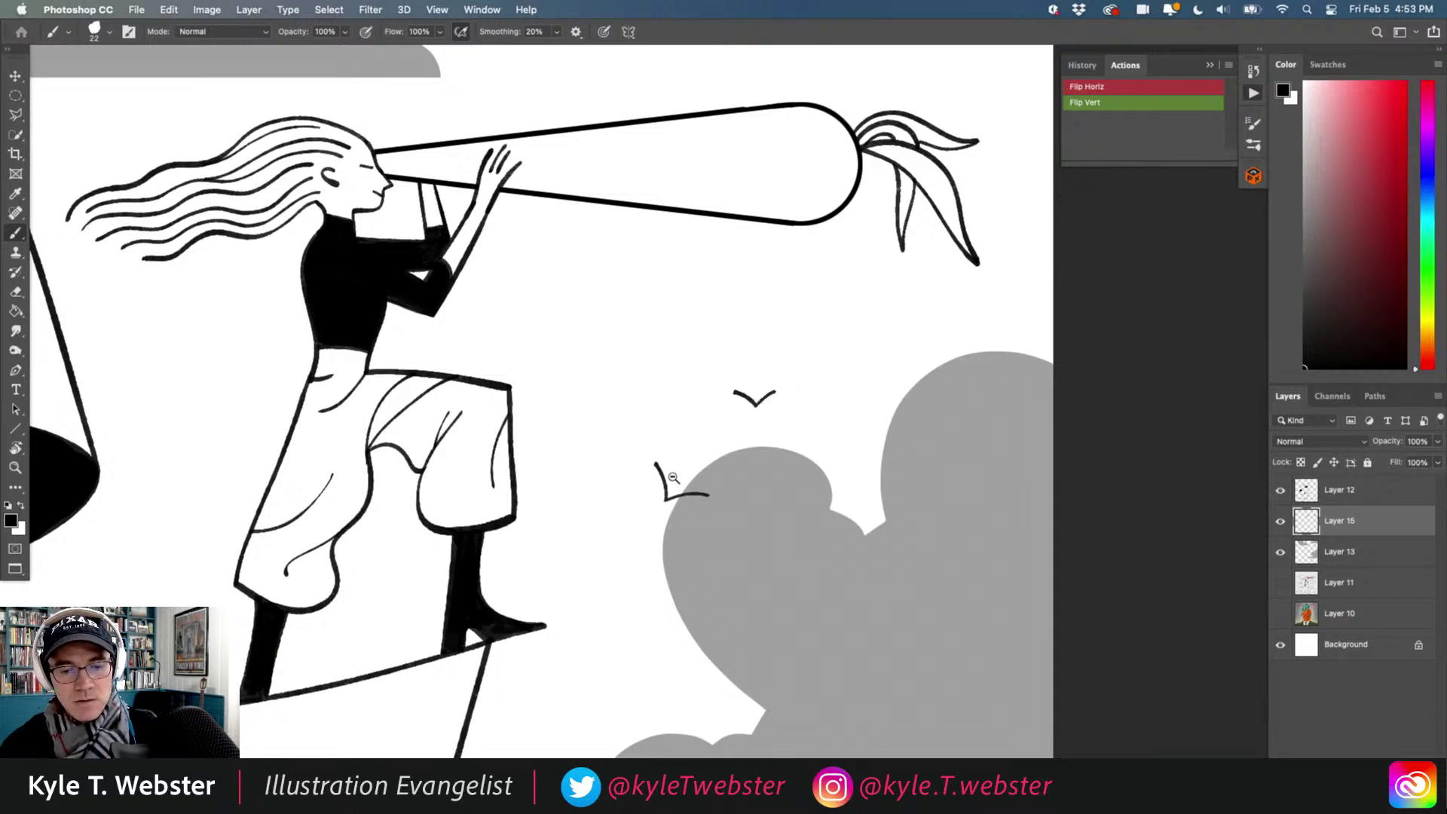
scroll(672, 477, down, 3)
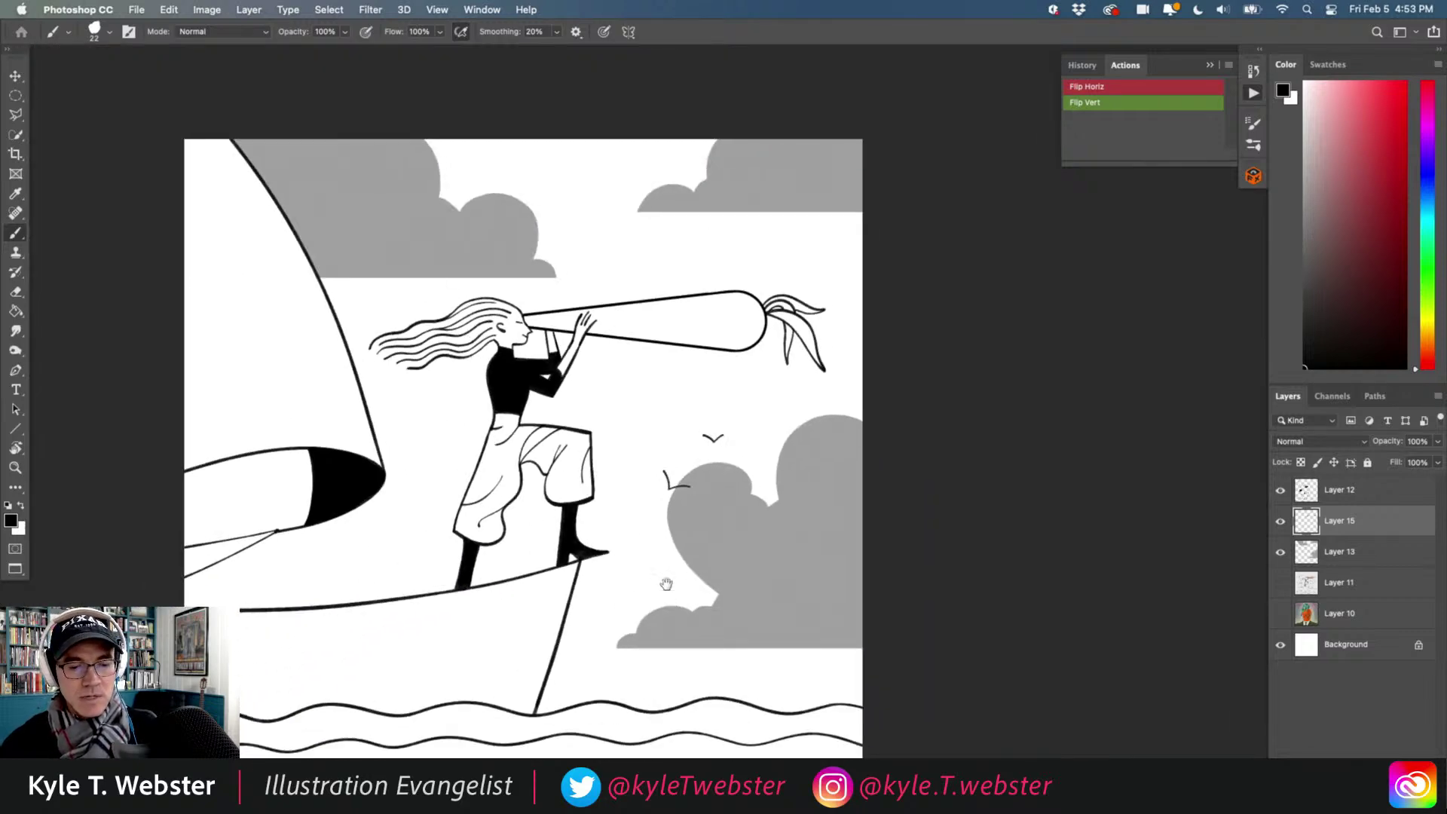
Add two tiny V-shaped birds in the open sky between the woman's knee and the existing birds.
scroll(662, 452, up, 3)
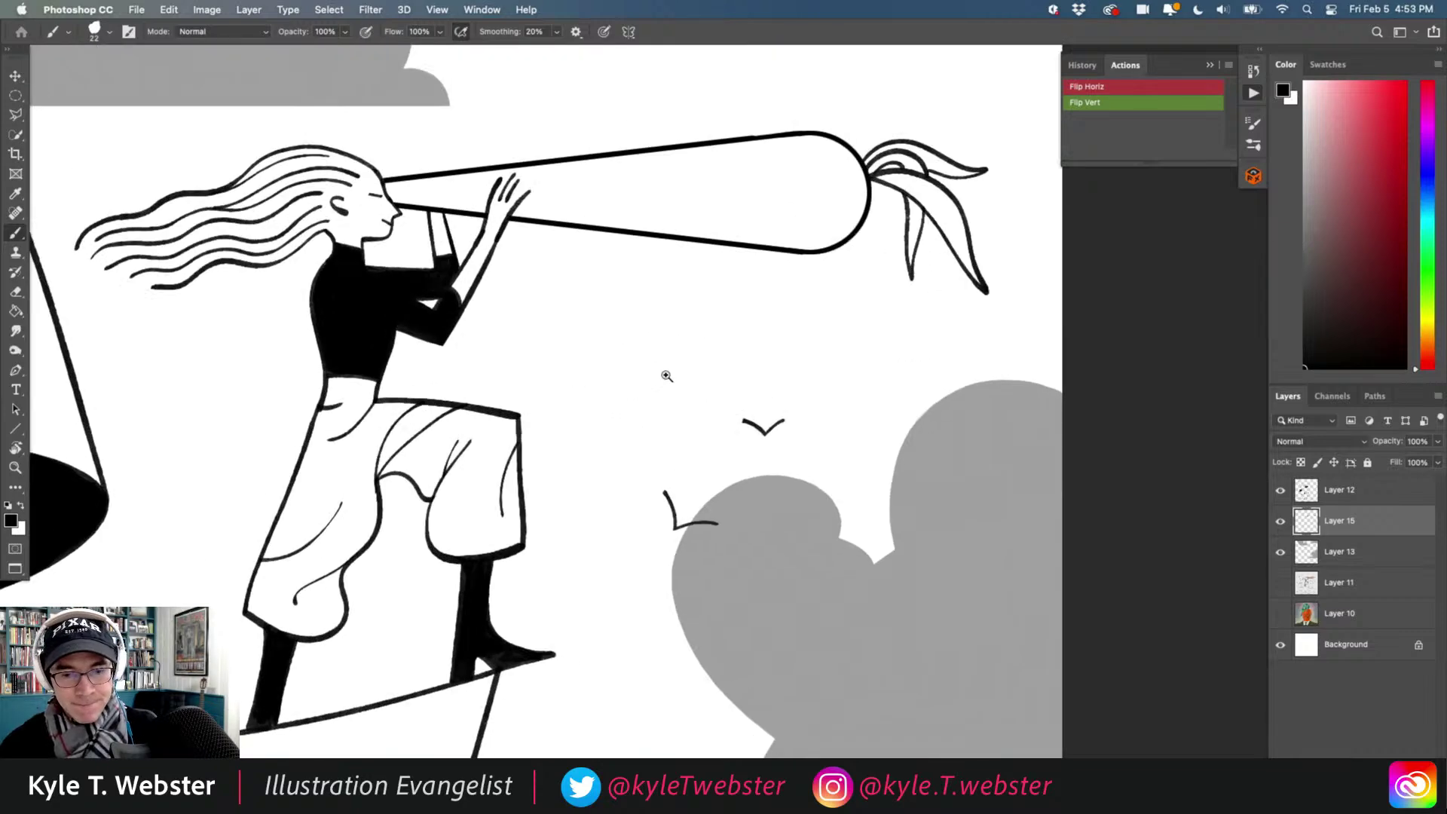
drag(699, 429, 679, 432)
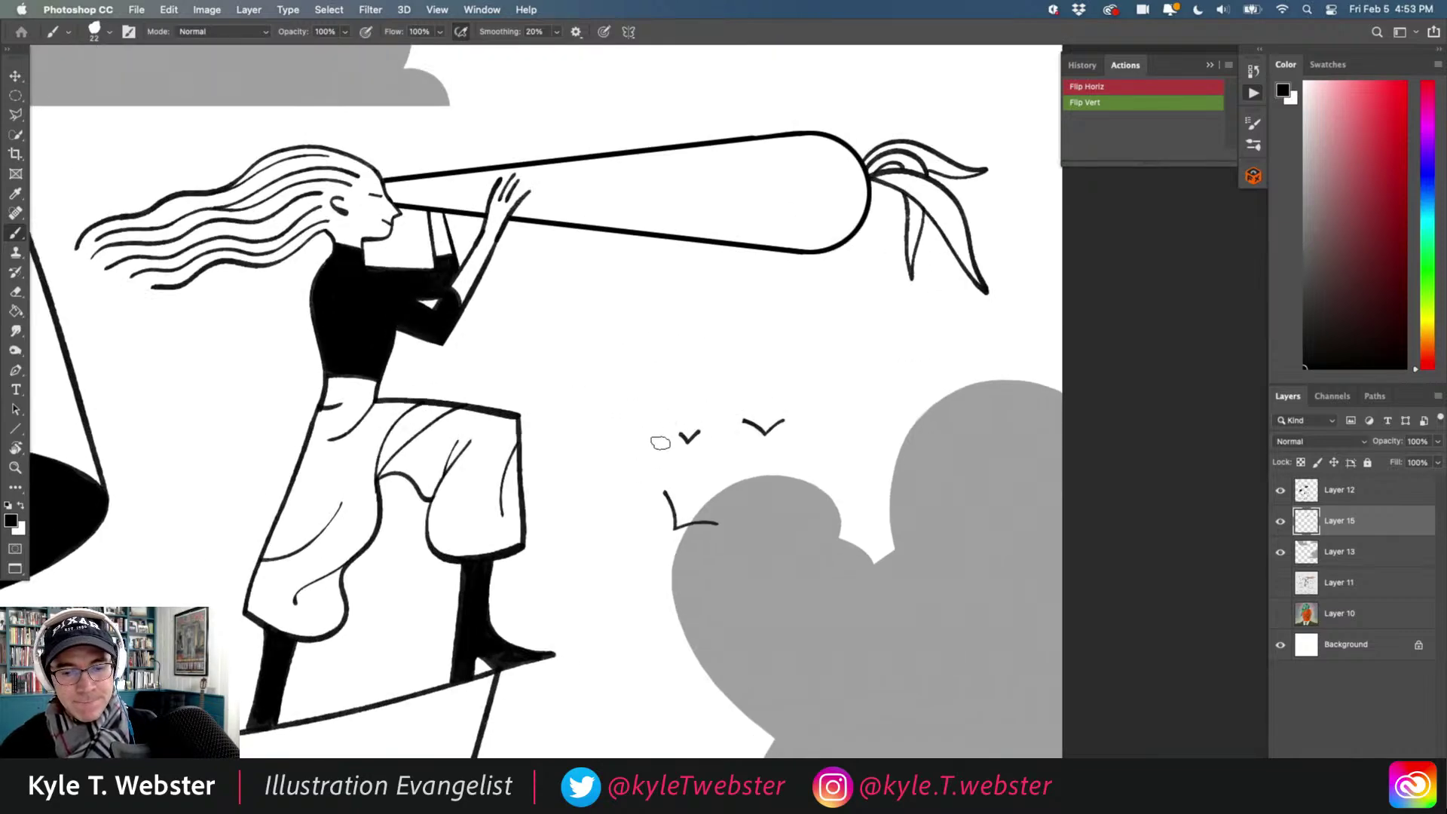
scroll(630, 496, down, 2)
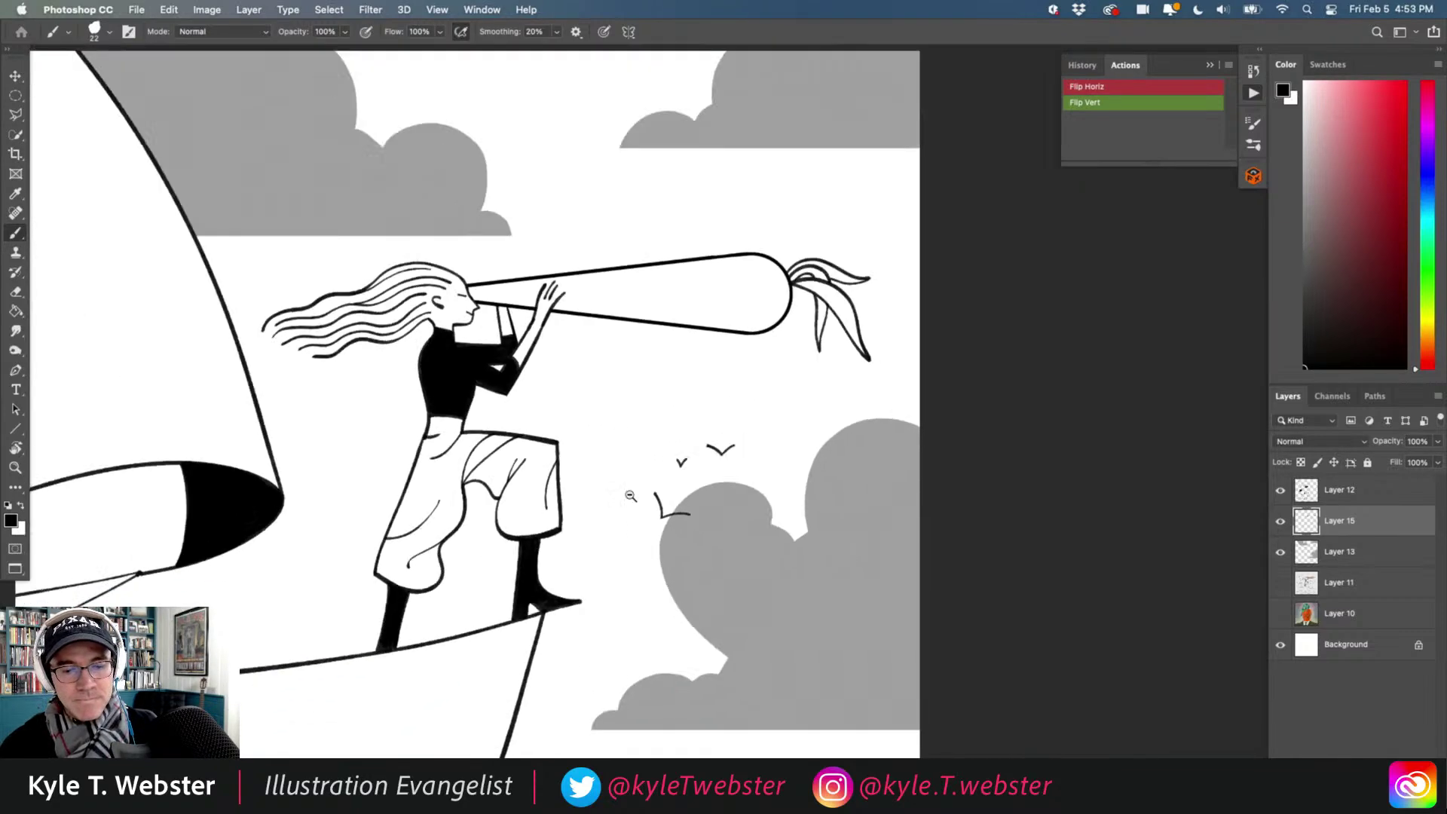
scroll(630, 496, down, 2)
scroll(628, 459, up, 3)
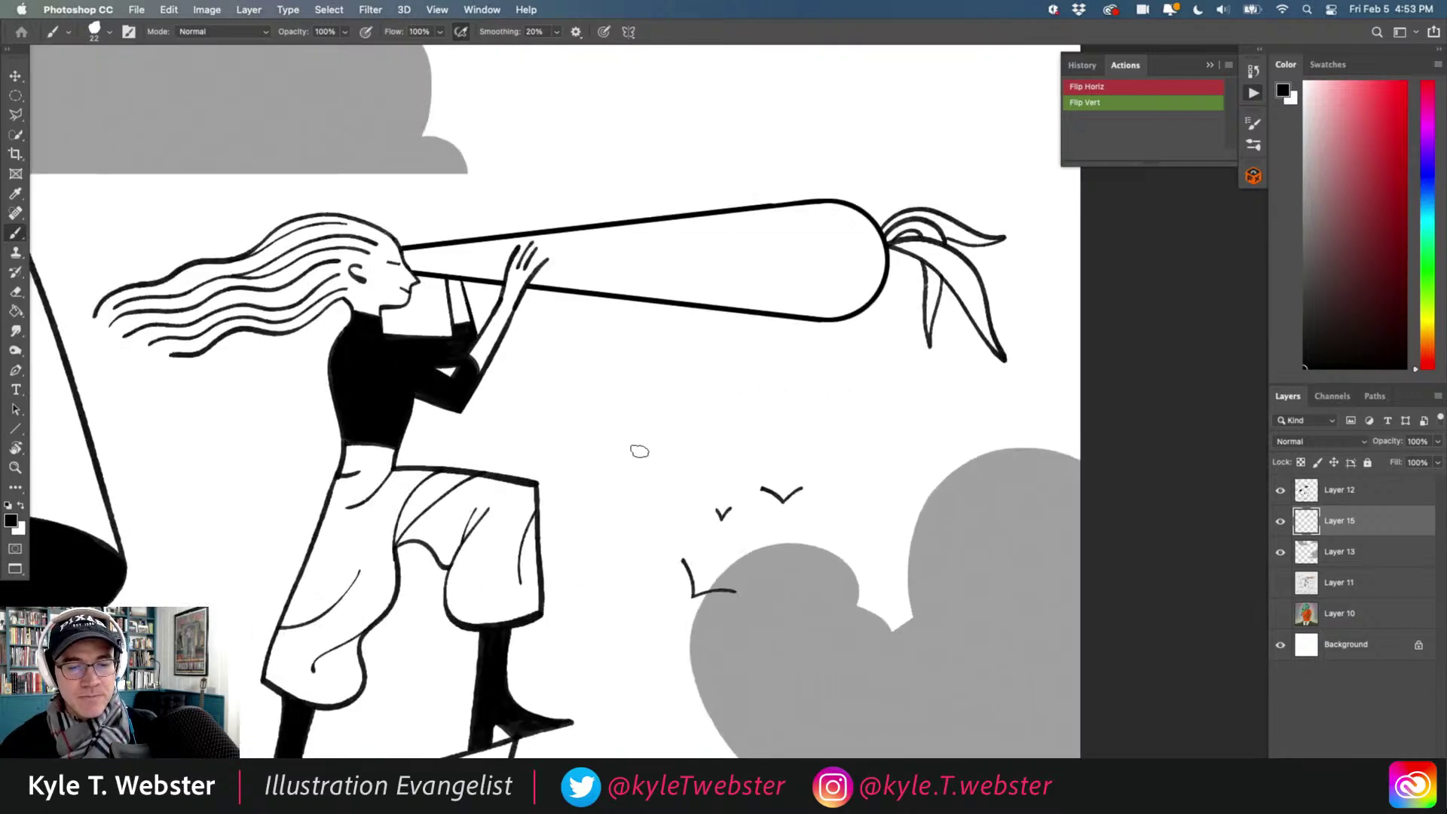
scroll(562, 480, down, 3)
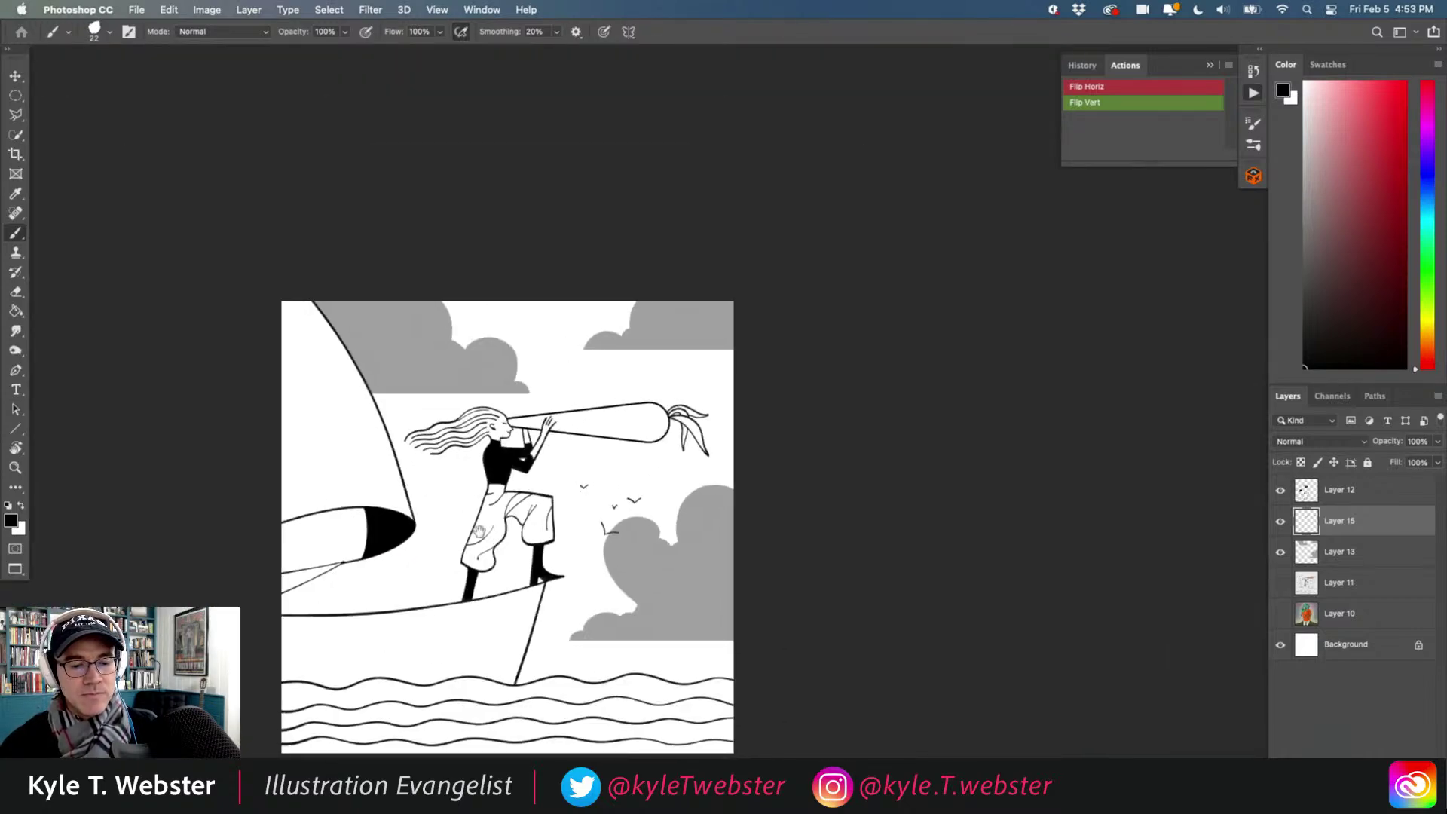
drag(431, 543, 485, 530)
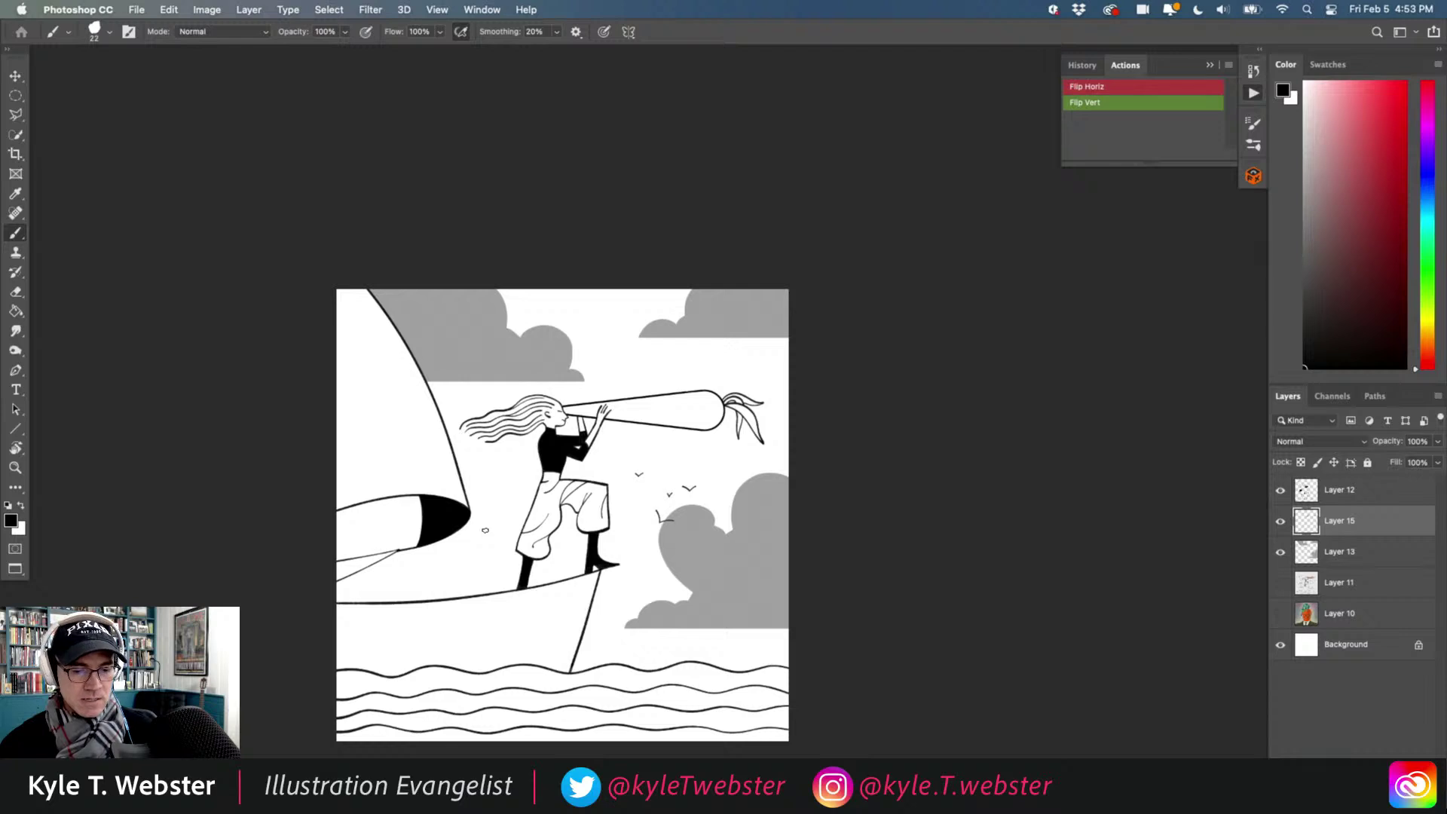
scroll(497, 527, down, 3)
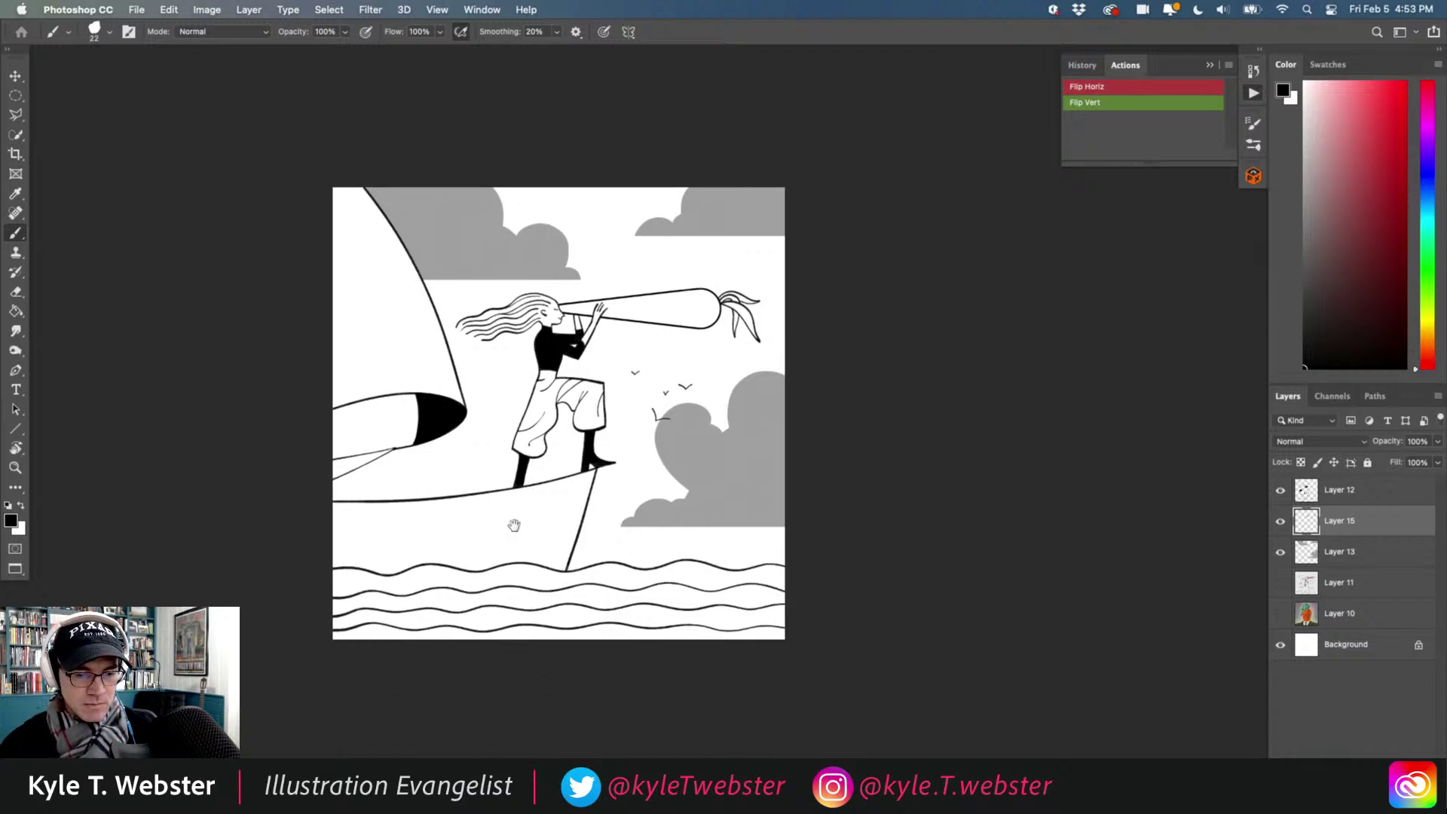
On Layer 12, draw a wavy water line from the bow's front edge to the canvas edge, above the existing waves.
click(1294, 490)
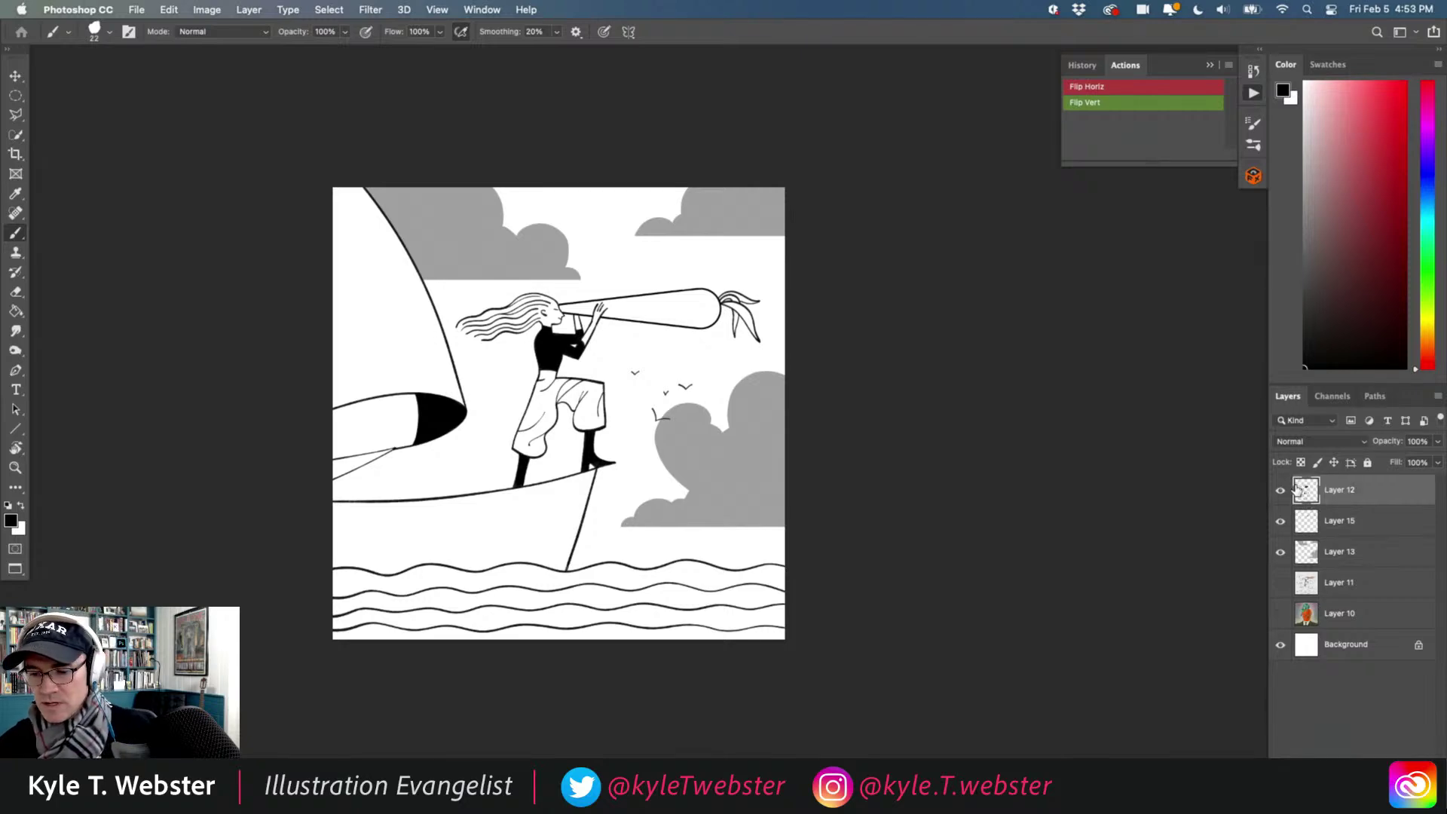
click(631, 544)
scroll(565, 507, down, 3)
scroll(565, 507, right, 3)
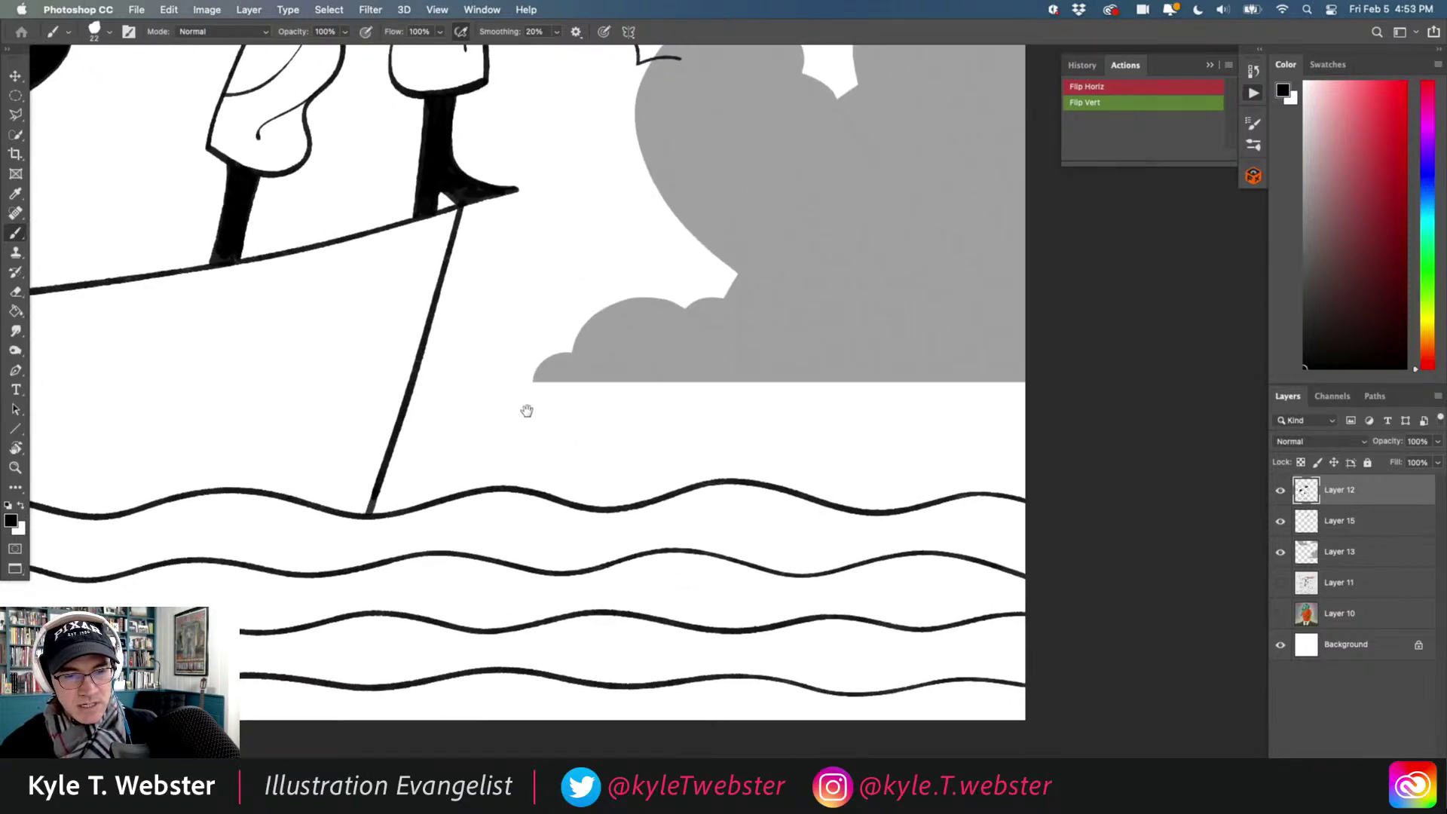
mouse_move(402, 461)
mouse_down()
mouse_move(677, 468)
mouse_move(791, 450)
mouse_move(898, 472)
mouse_move(1043, 451)
mouse_up()
scroll(561, 439, down, 5)
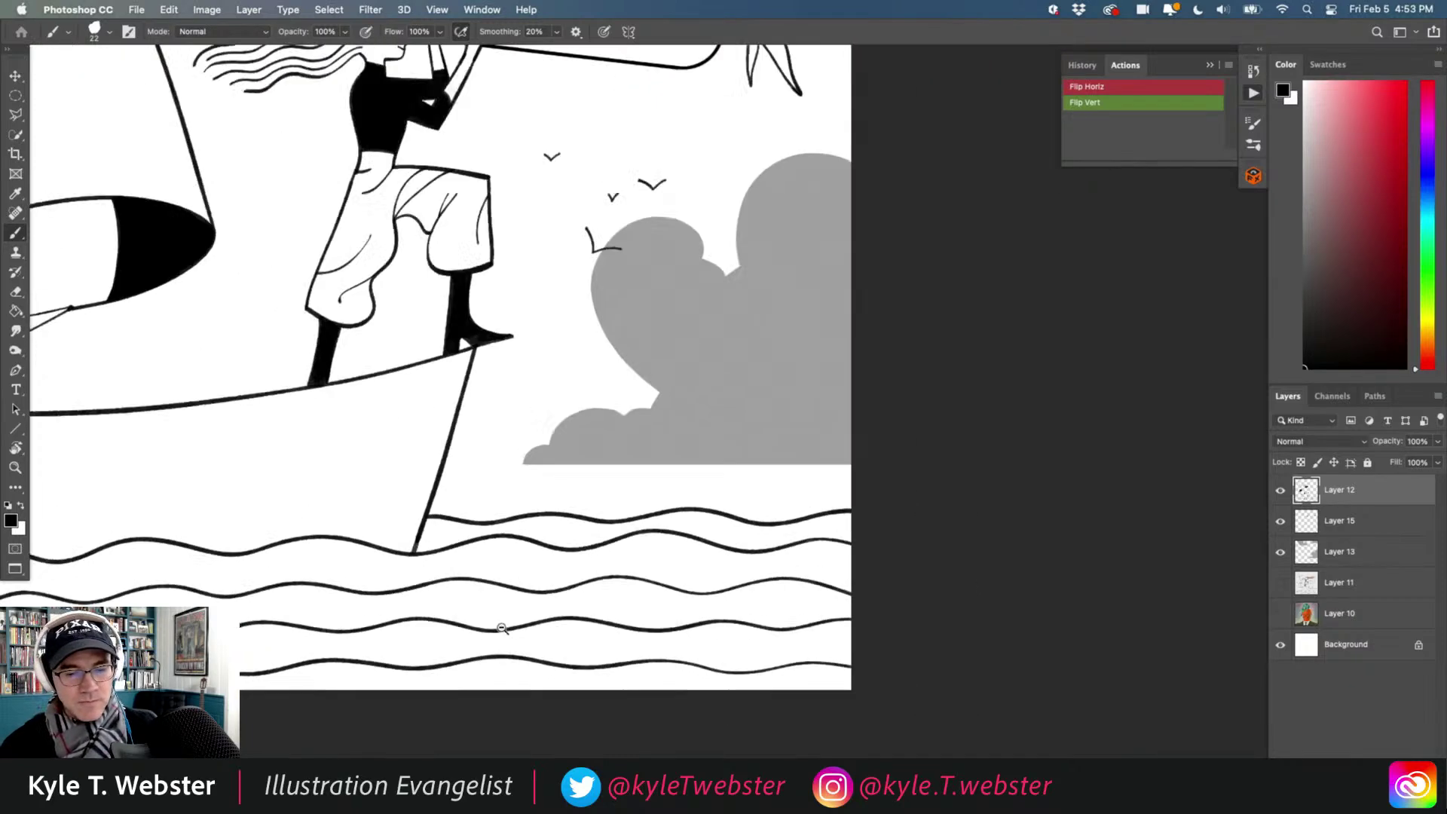
scroll(467, 490, up, 4)
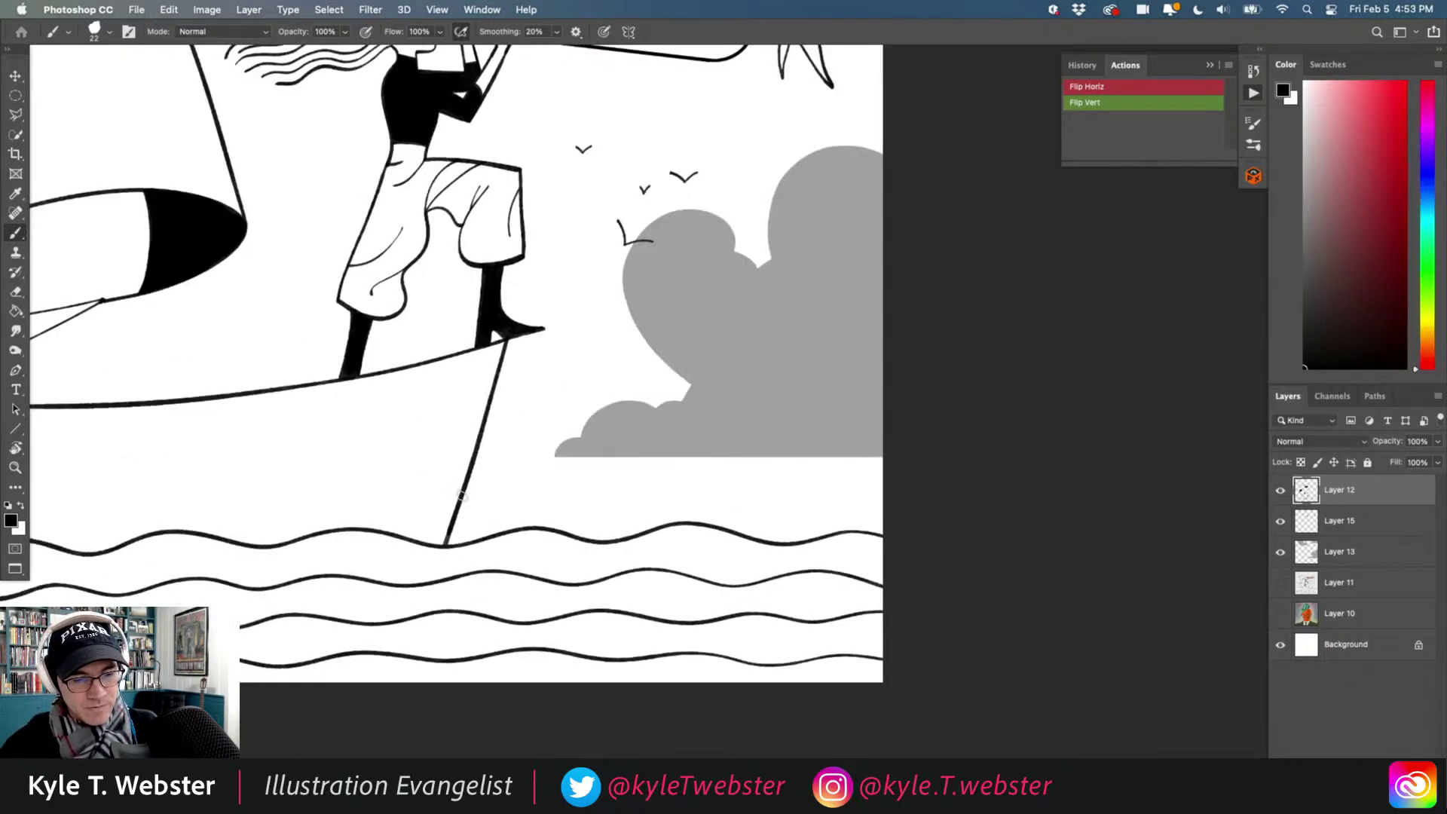
mouse_move(462, 495)
mouse_down()
mouse_move(805, 513)
mouse_move(882, 470)
mouse_up()
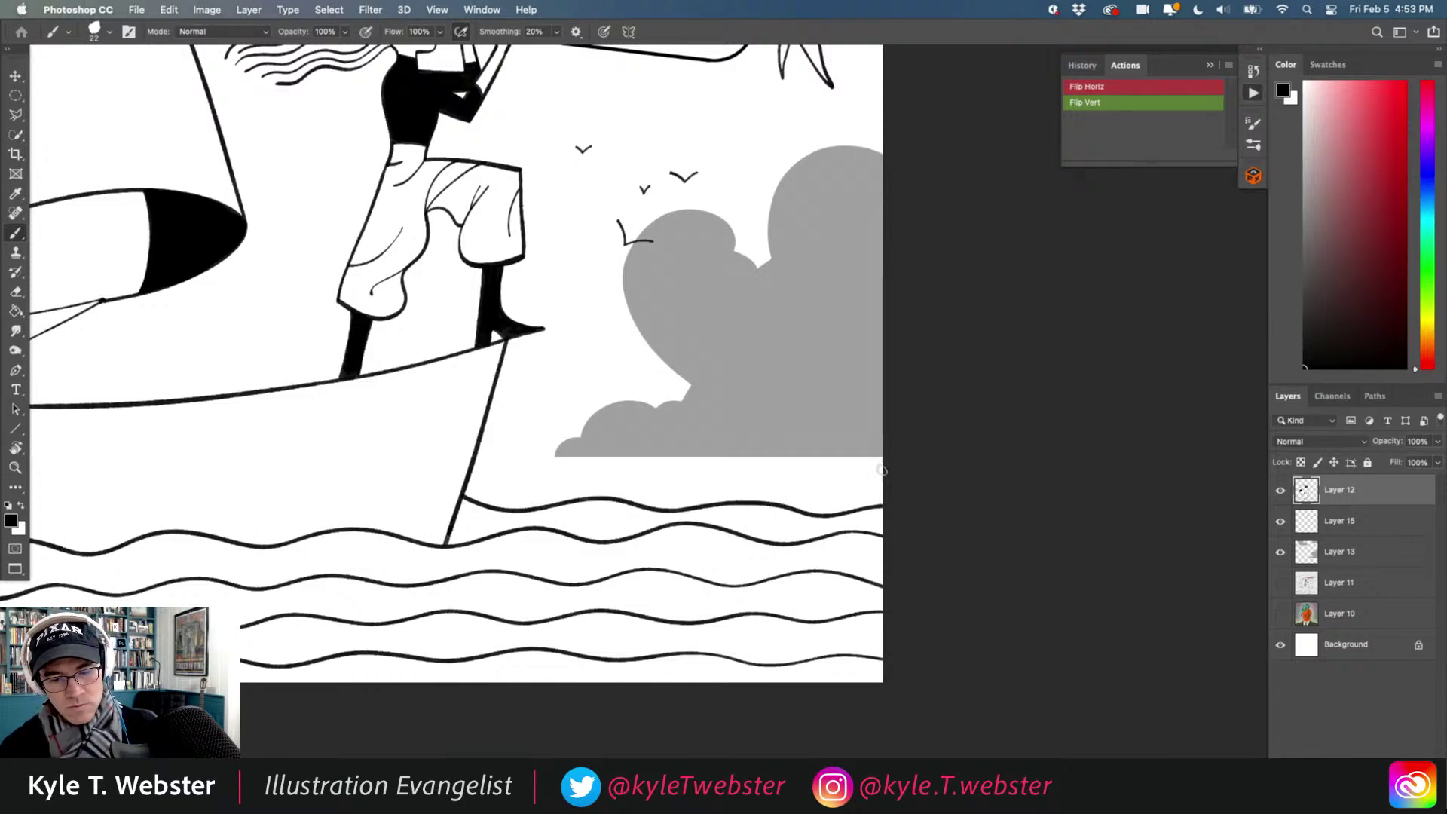
scroll(509, 635, down, 4)
drag(433, 675, 479, 660)
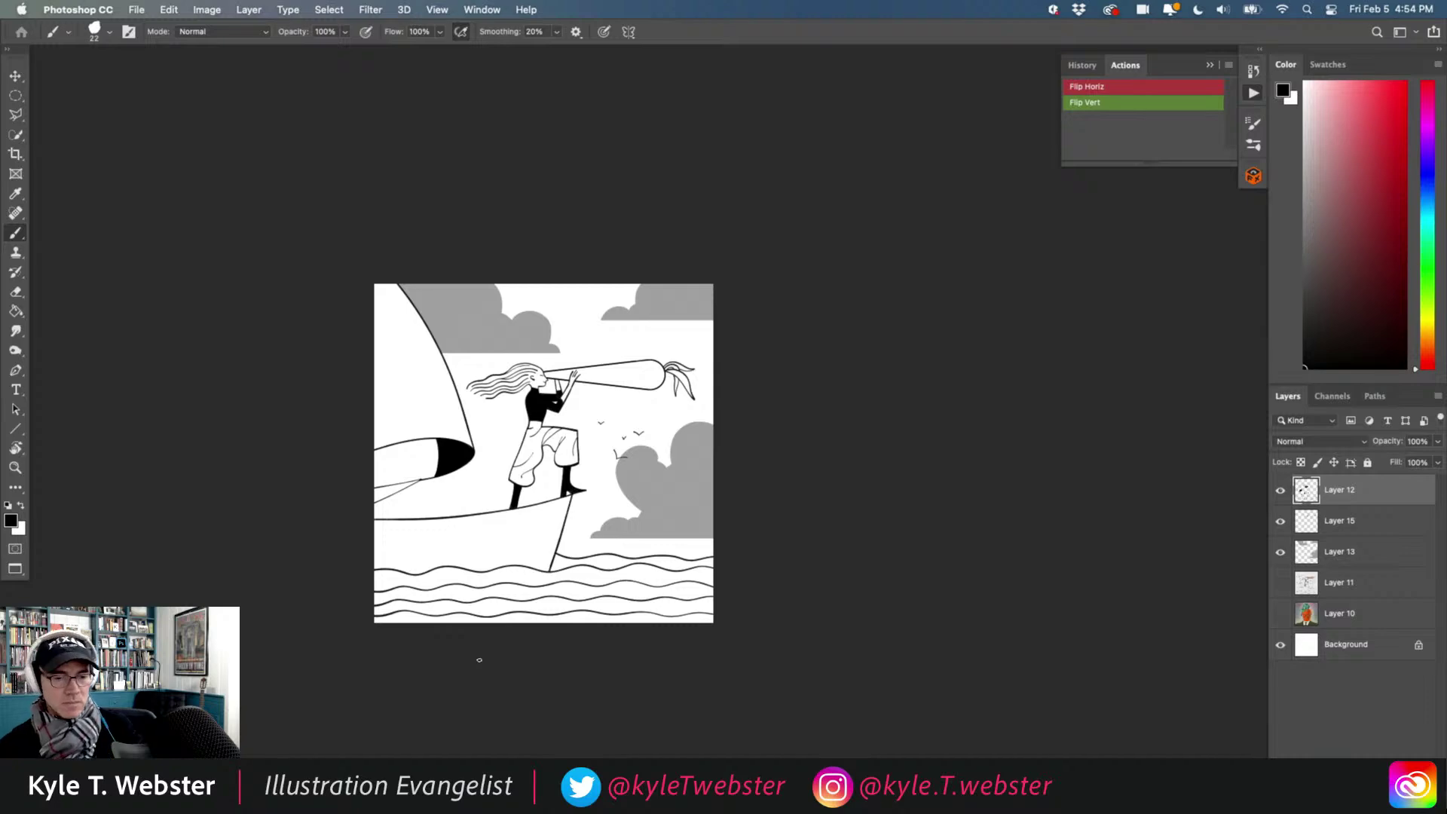
Redraw the uppermost water line as a smoother wave running from the bow's front edge to the canvas edge.
scroll(588, 528, up, 5)
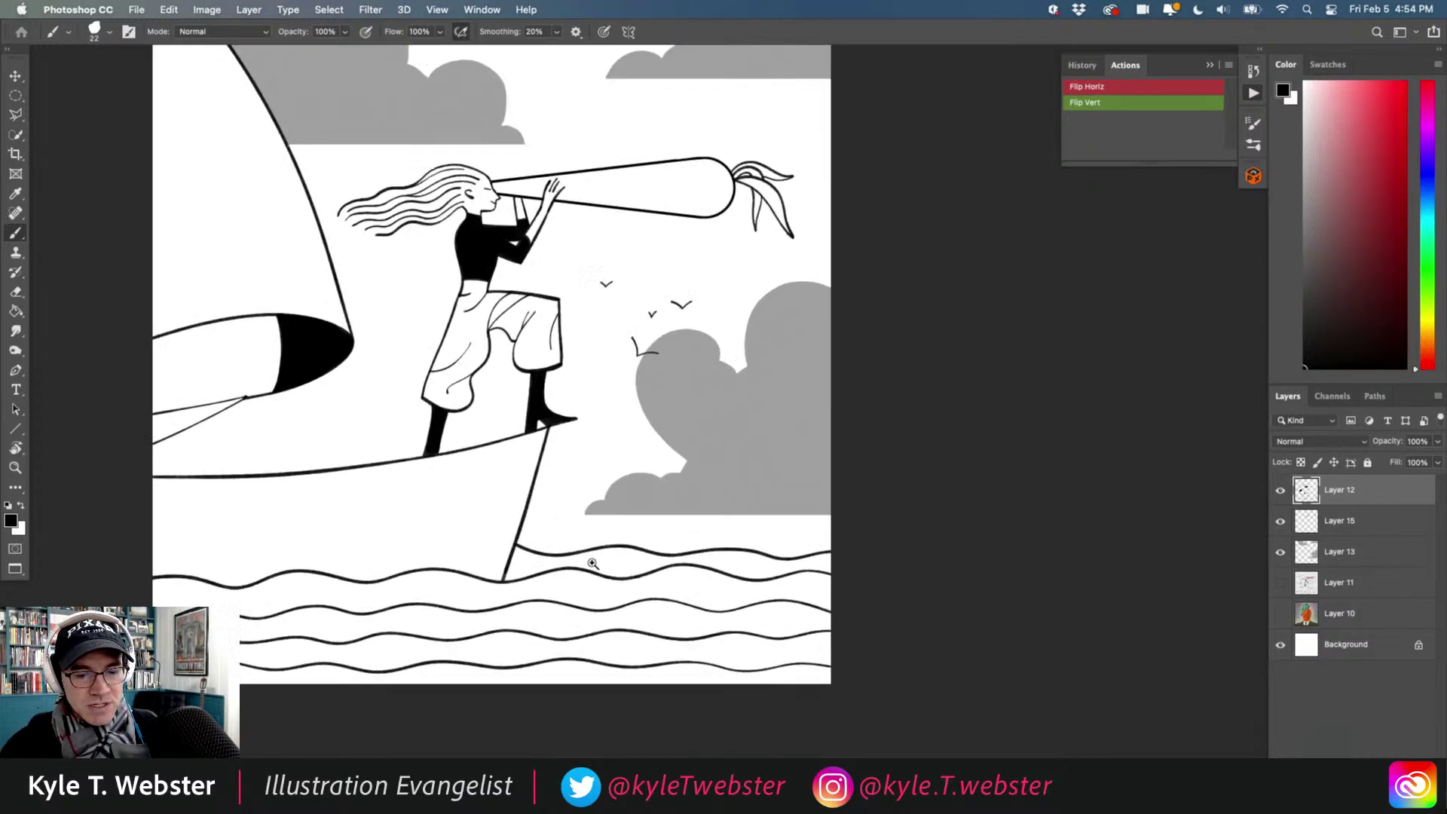
mouse_move(480, 444)
mouse_down()
mouse_move(411, 369)
mouse_move(430, 321)
mouse_move(382, 469)
mouse_move(550, 453)
mouse_move(639, 468)
mouse_move(807, 455)
mouse_move(879, 475)
mouse_move(980, 468)
mouse_up()
scroll(547, 660, down, 5)
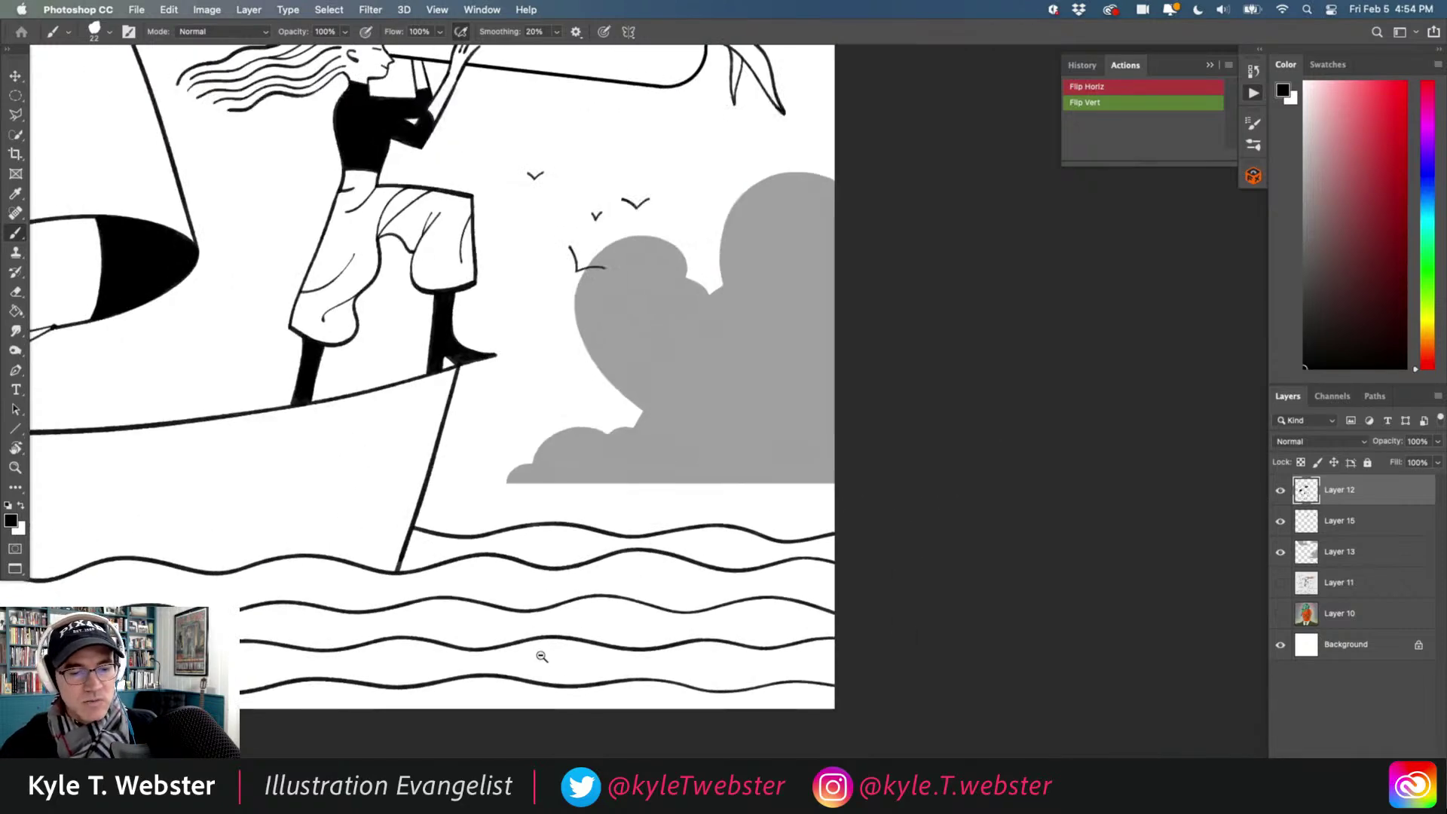
drag(371, 662, 514, 634)
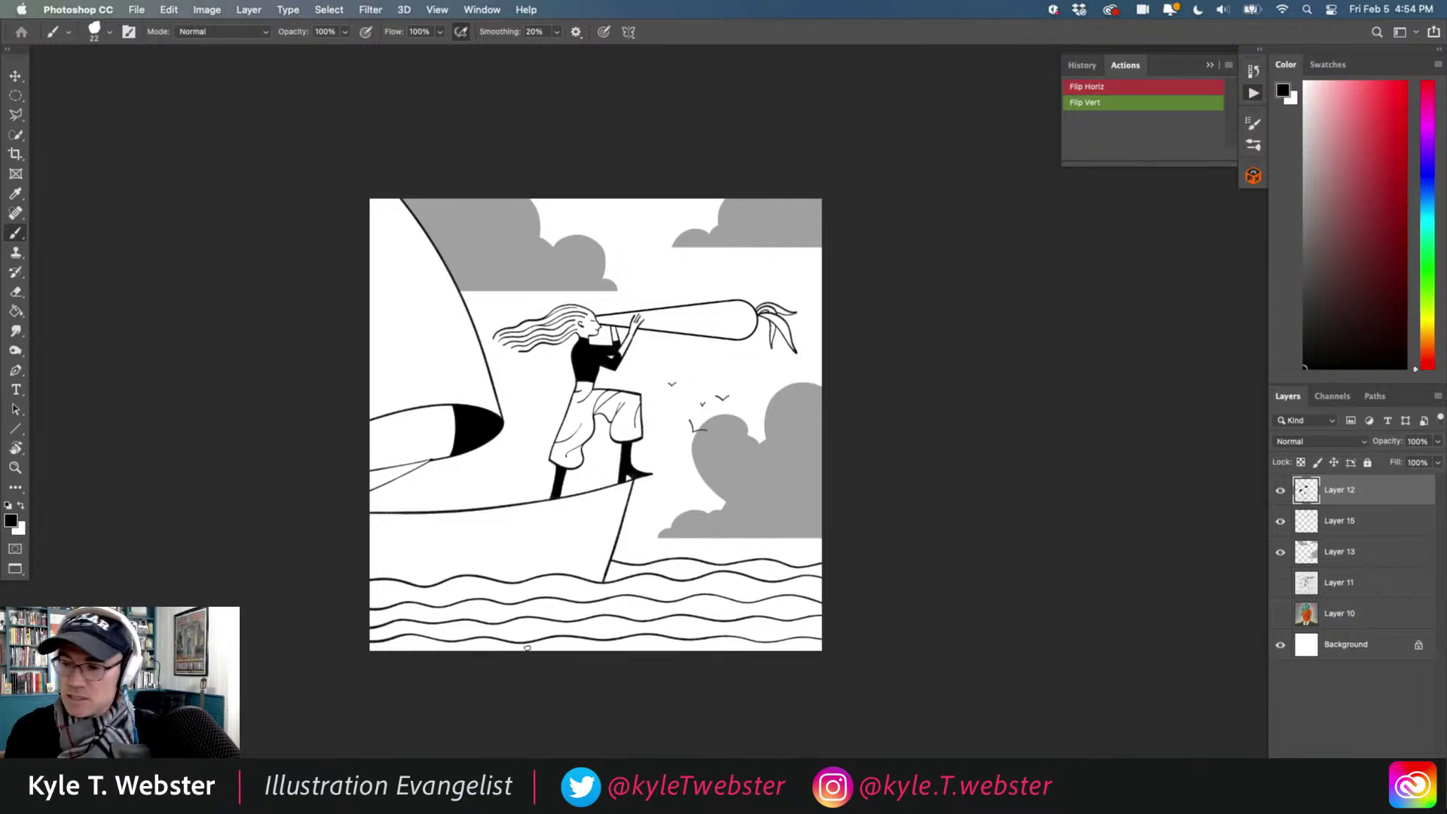
Load the cloud shapes of Layer 13 as a selection, then hide that layer and add a new layer above it.
key(l)
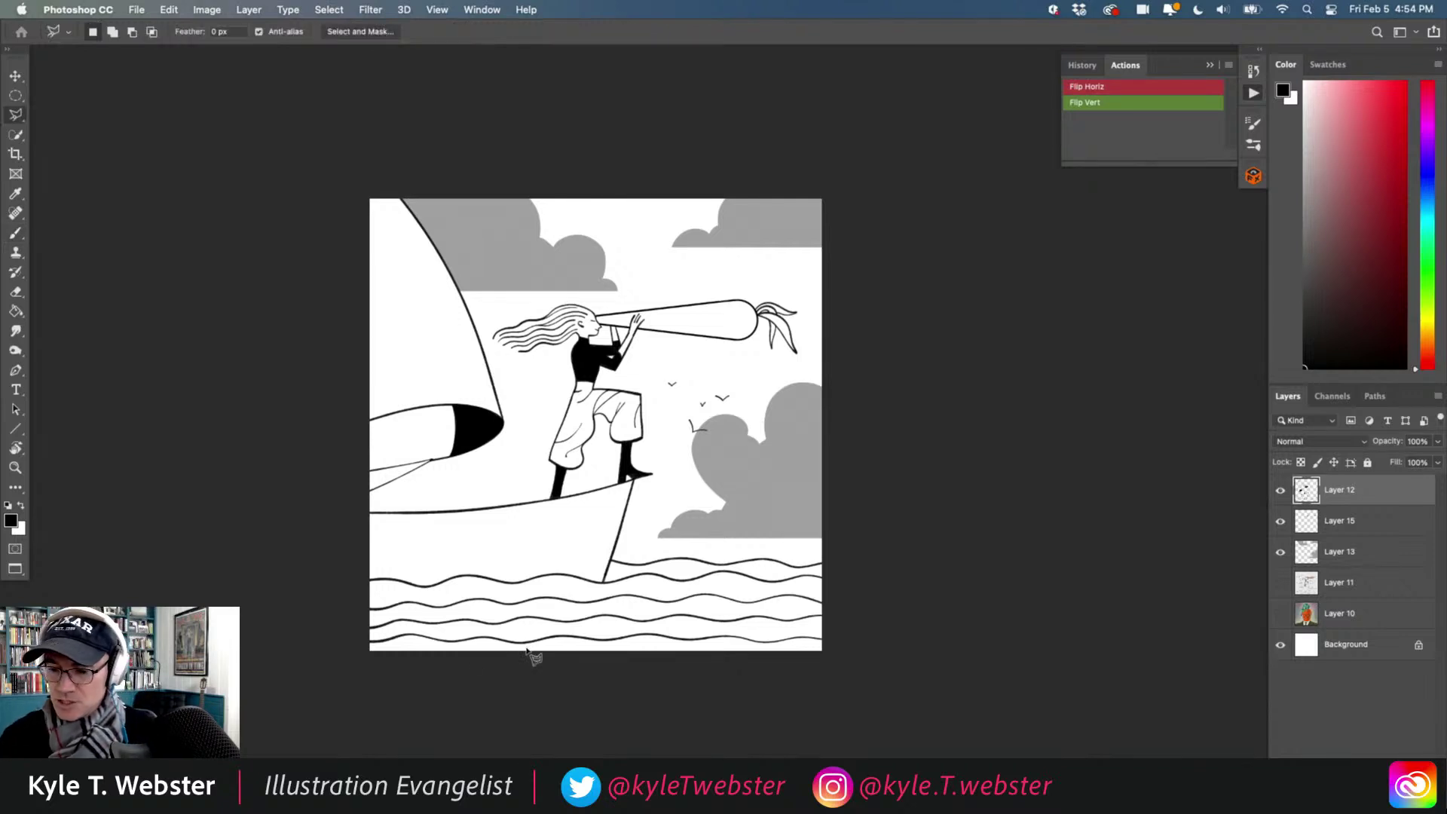
super+click(1302, 556)
click(1280, 552)
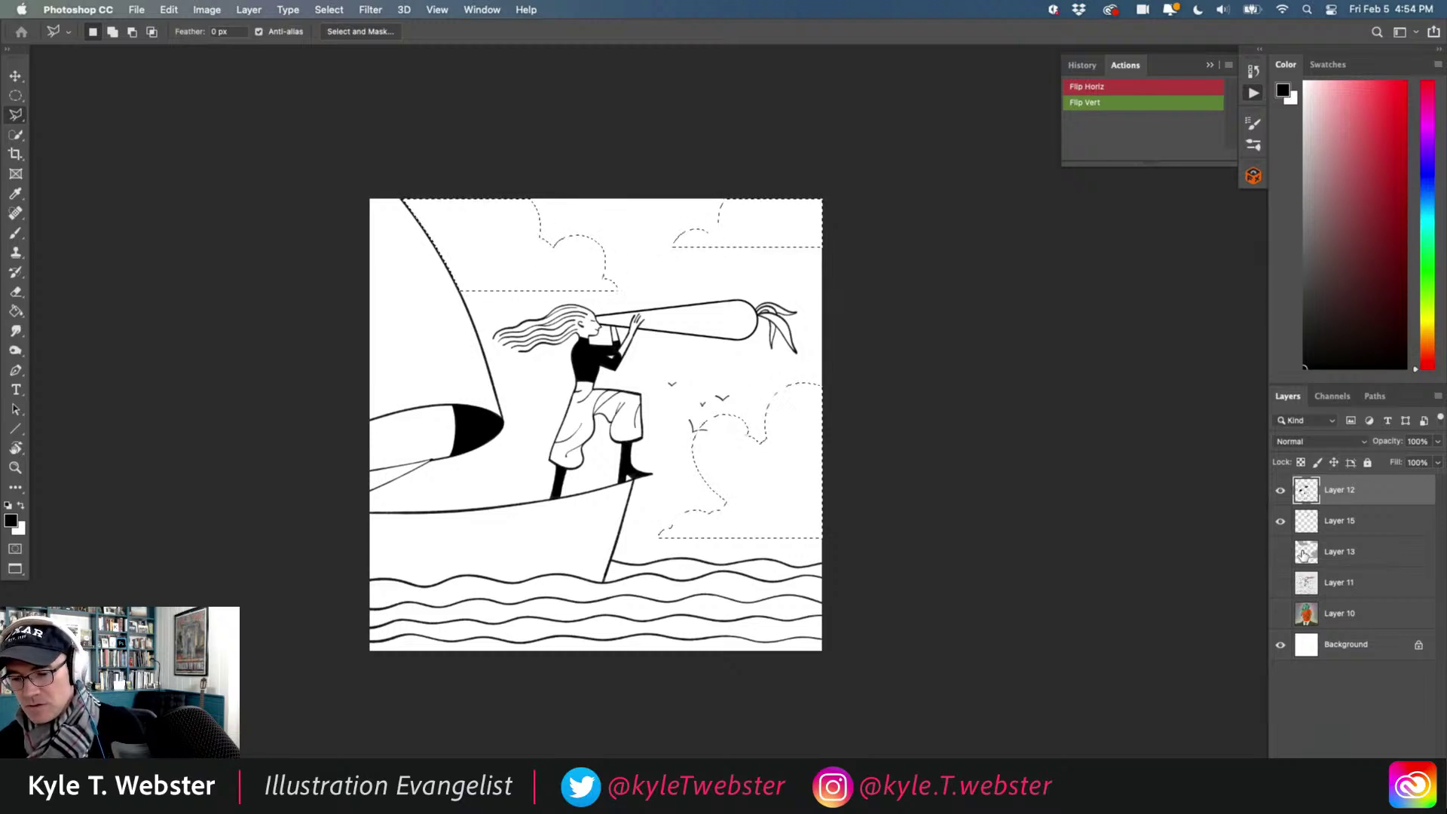
click(1303, 557)
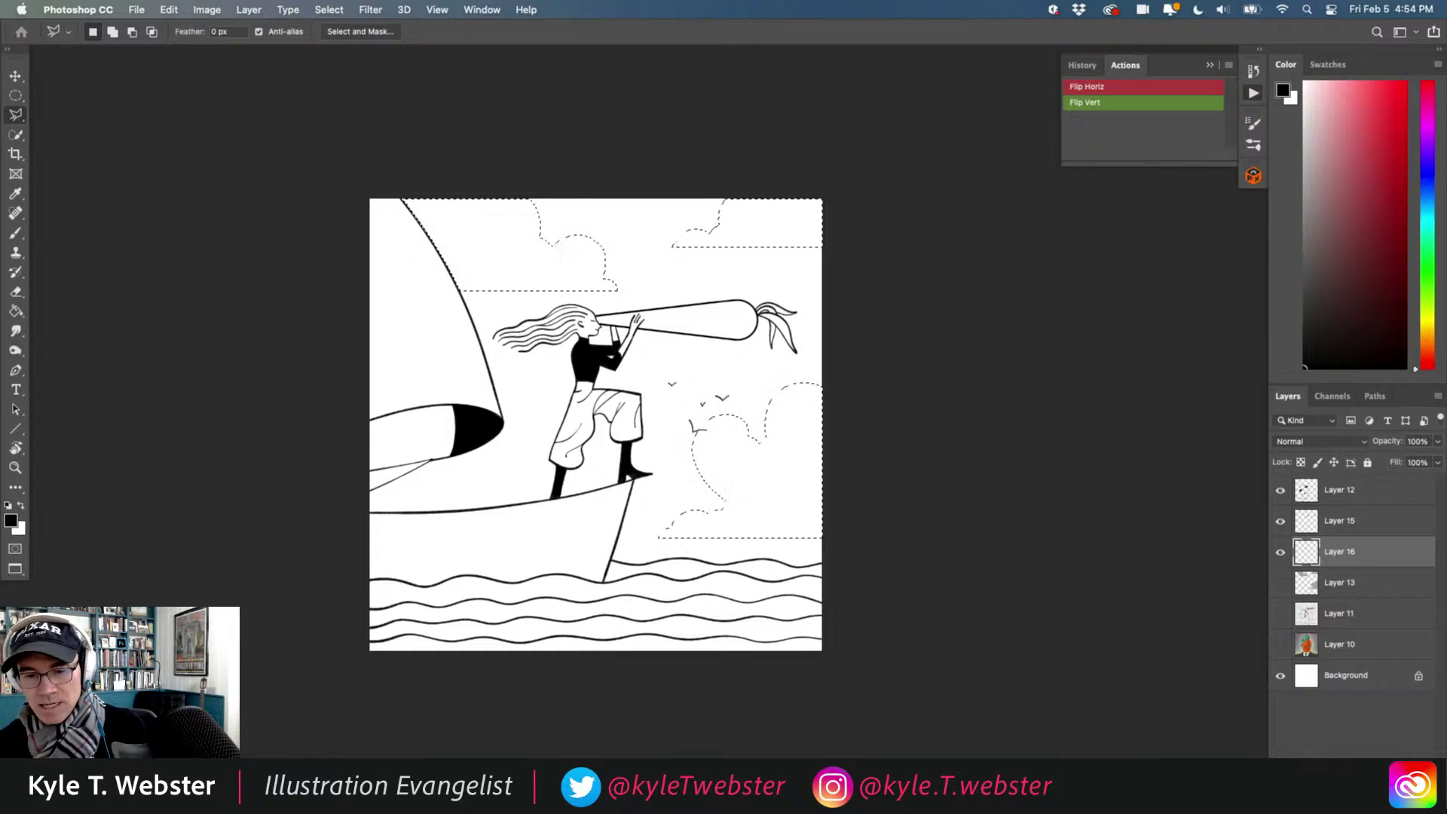
Choose the Kyle's Inkblock brush from the Summer 2018 brush set.
key(b)
click(1253, 123)
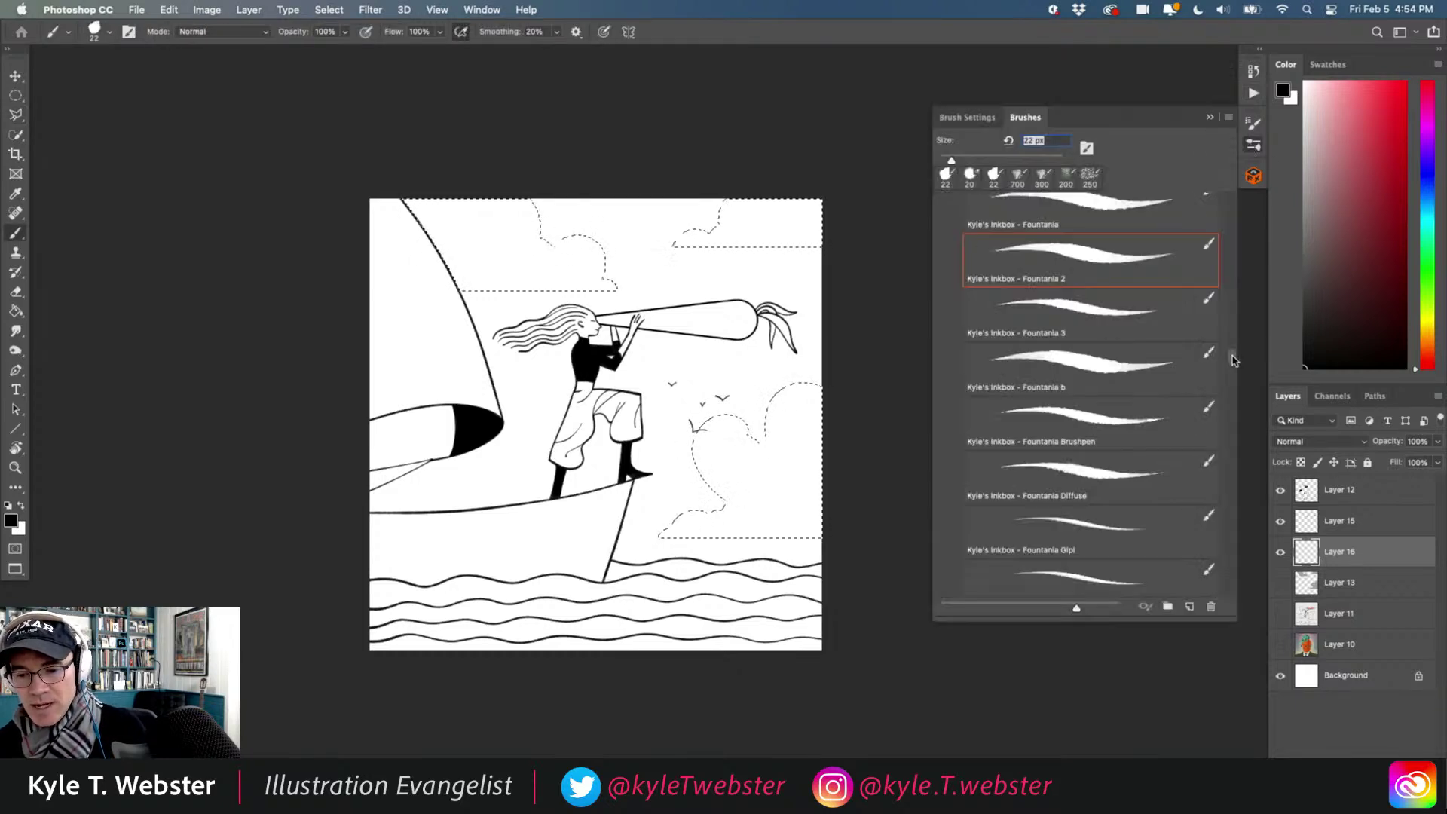
drag(1234, 360, 955, 197)
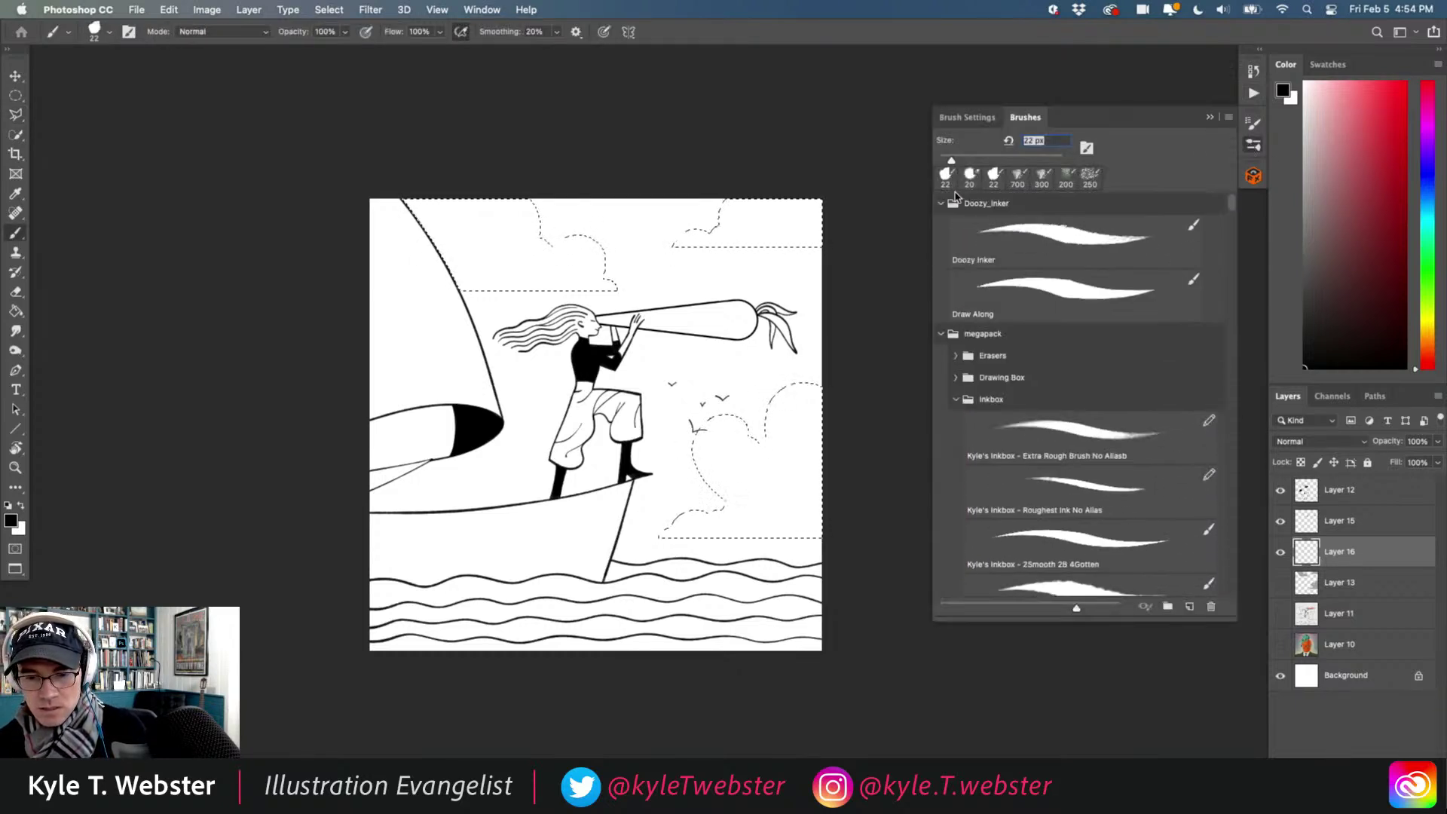
click(955, 400)
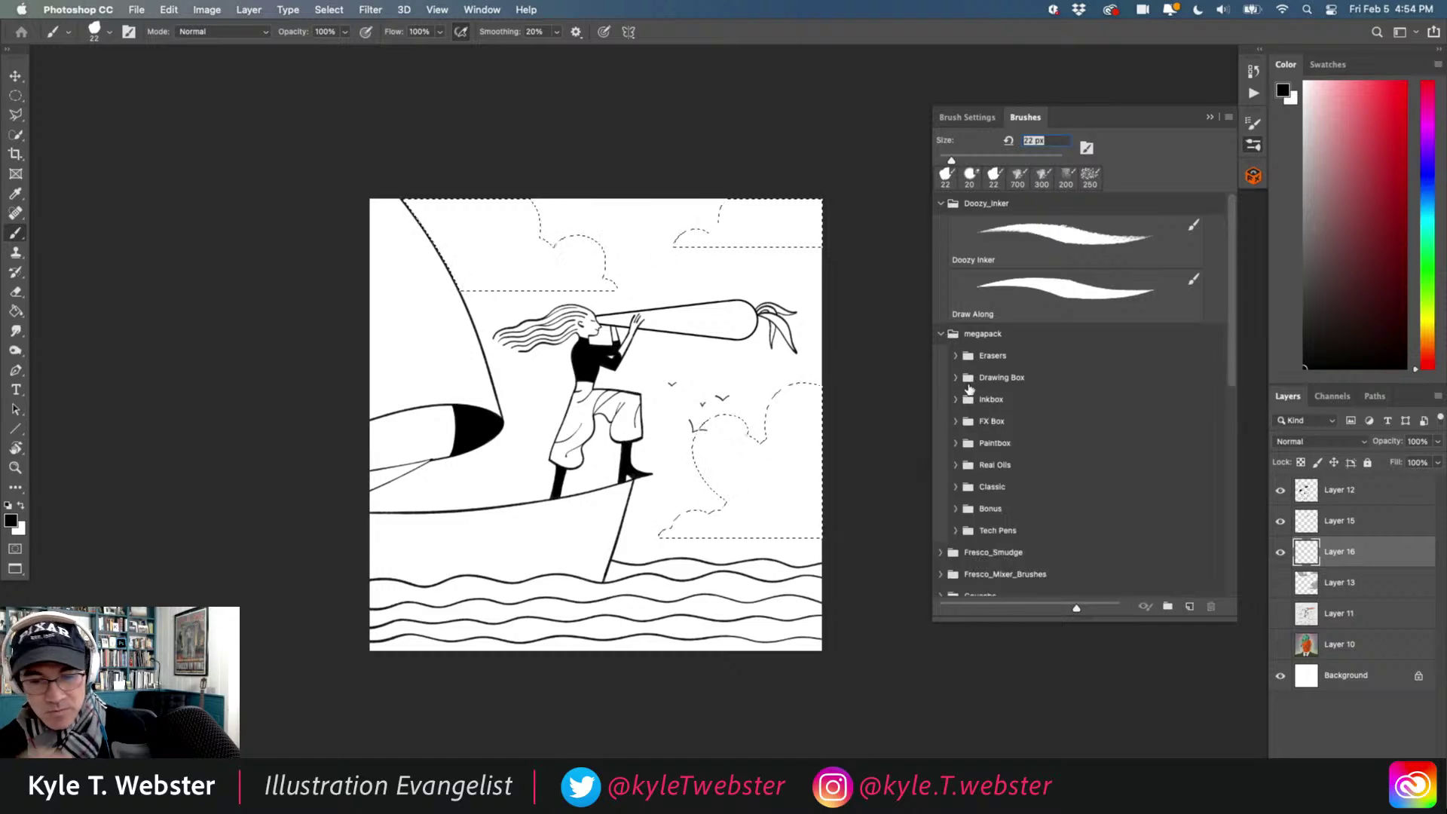
click(956, 443)
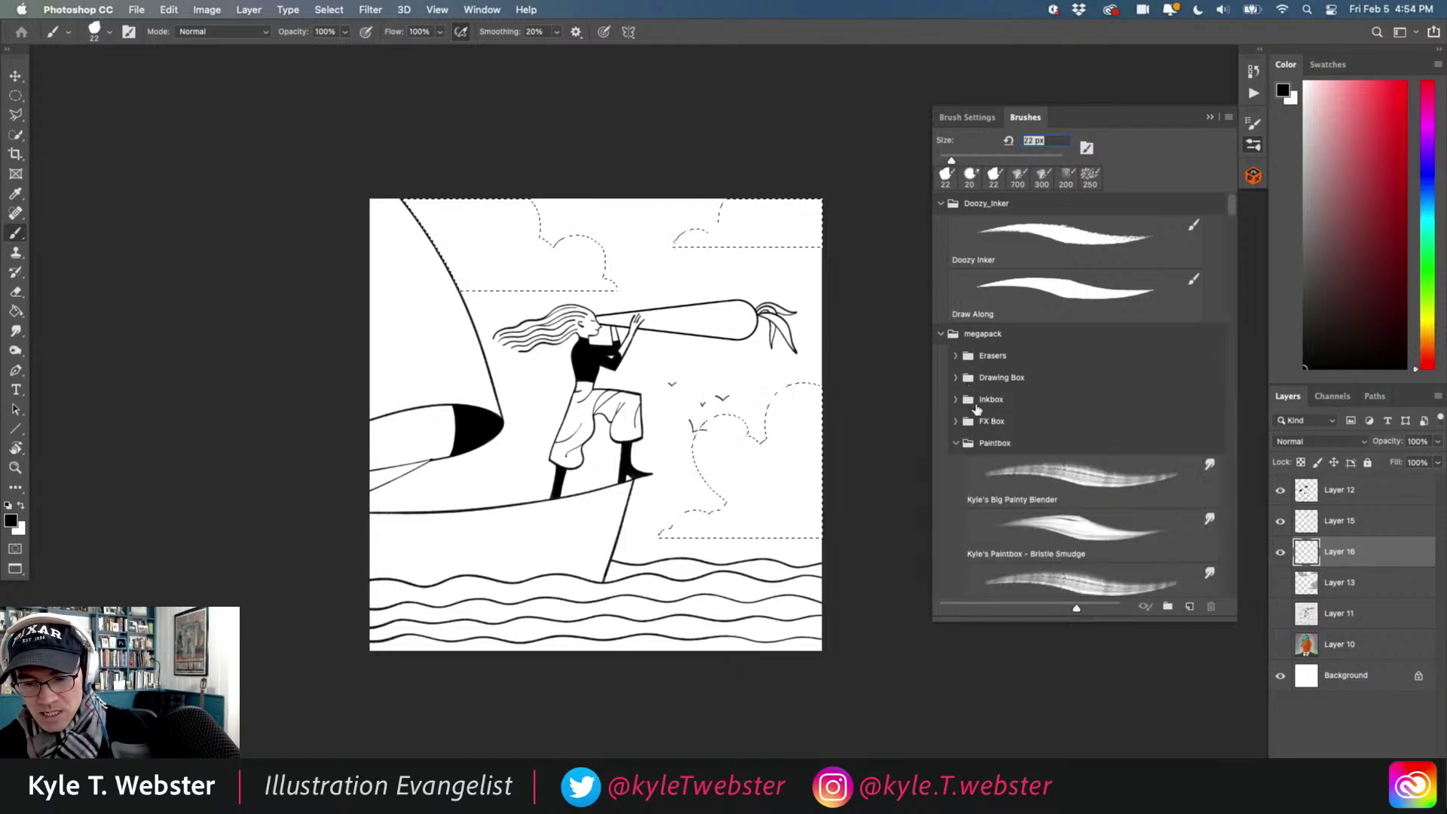
click(957, 443)
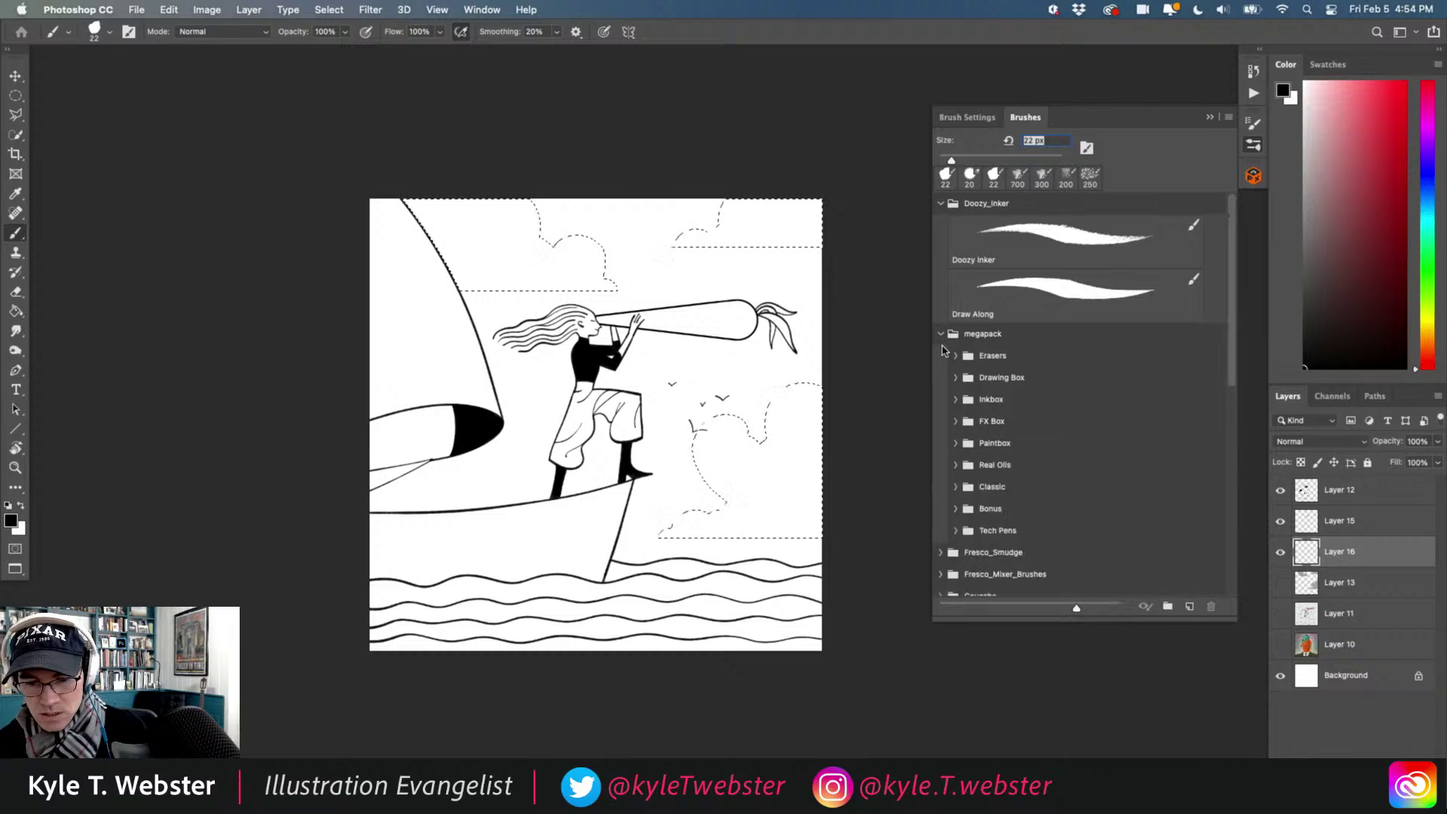
click(940, 334)
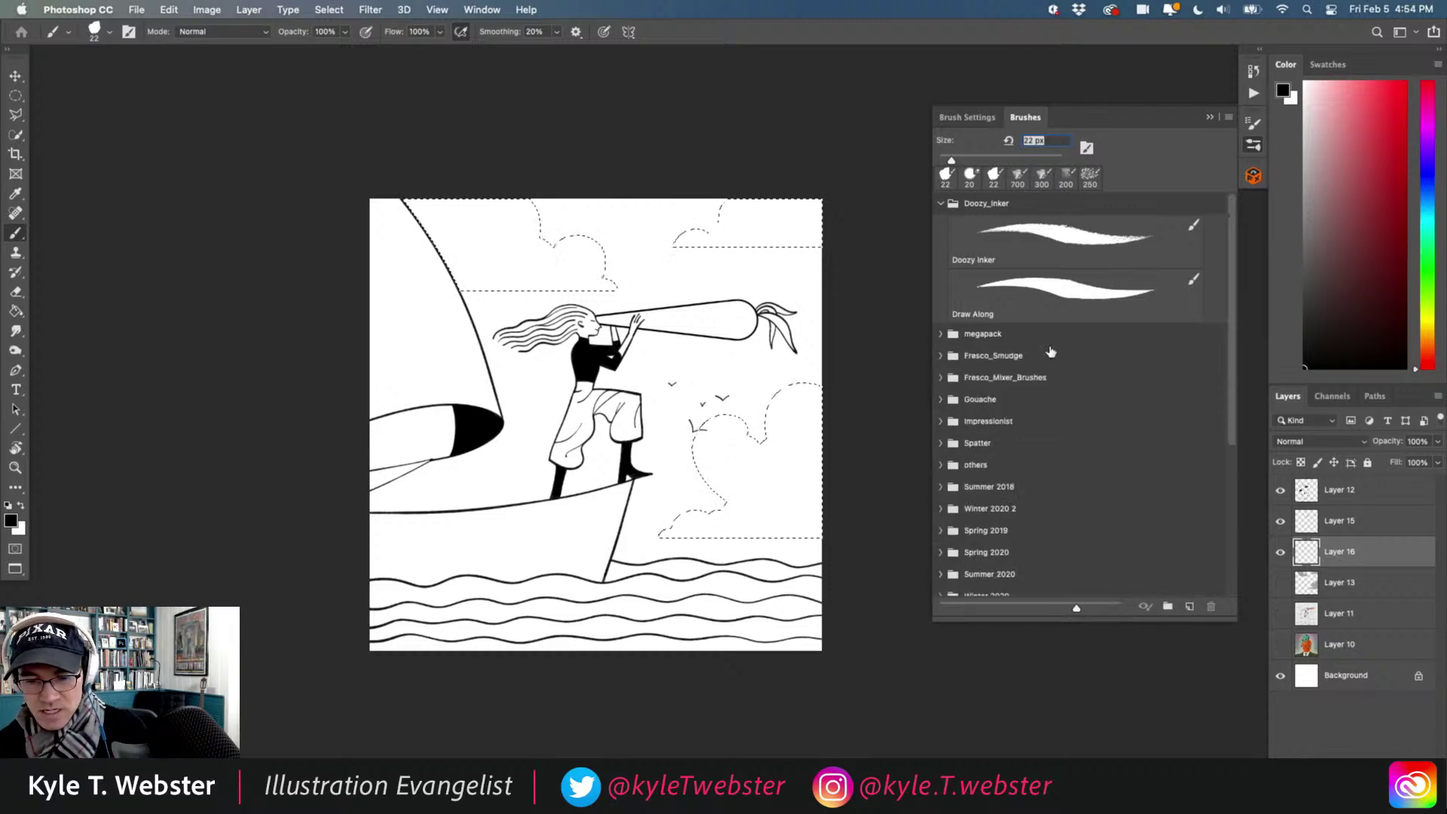
click(940, 487)
scroll(1213, 280, down, 5)
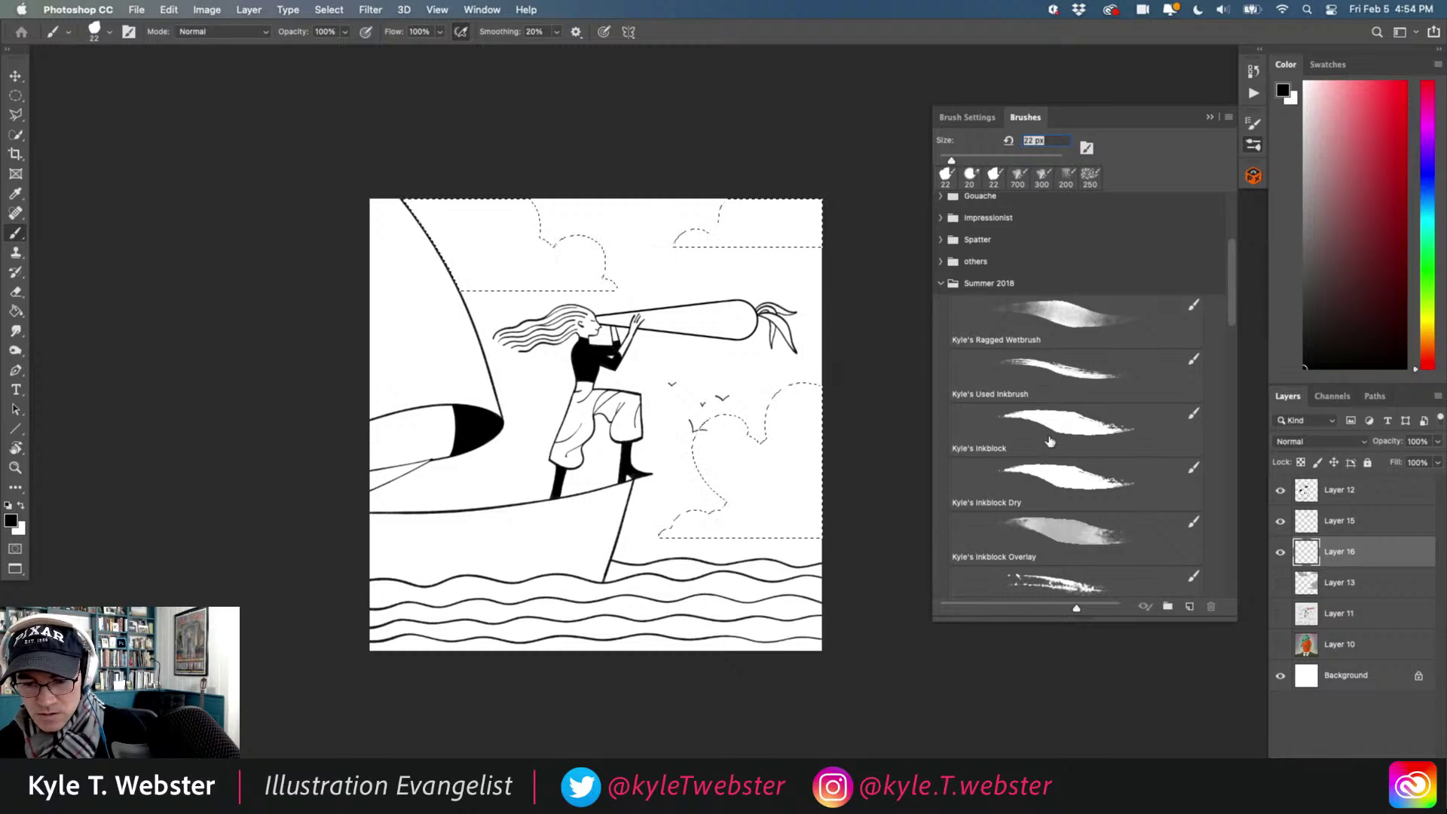
click(1050, 441)
click(1209, 119)
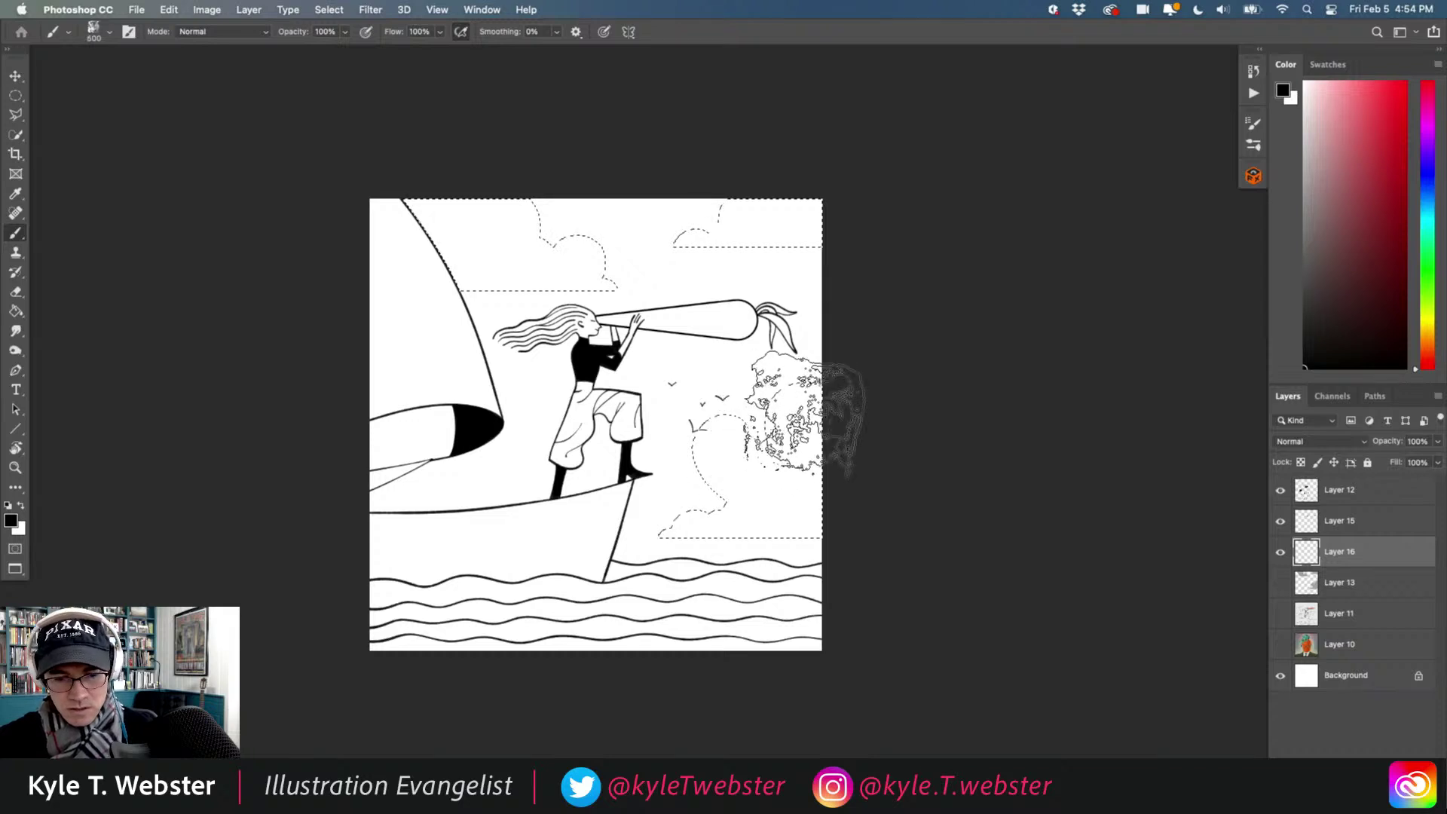
Try filling the large cloud beside the birds with black Kyle's Inkblock strokes on Layer 16.
click(806, 414)
drag(784, 453, 720, 486)
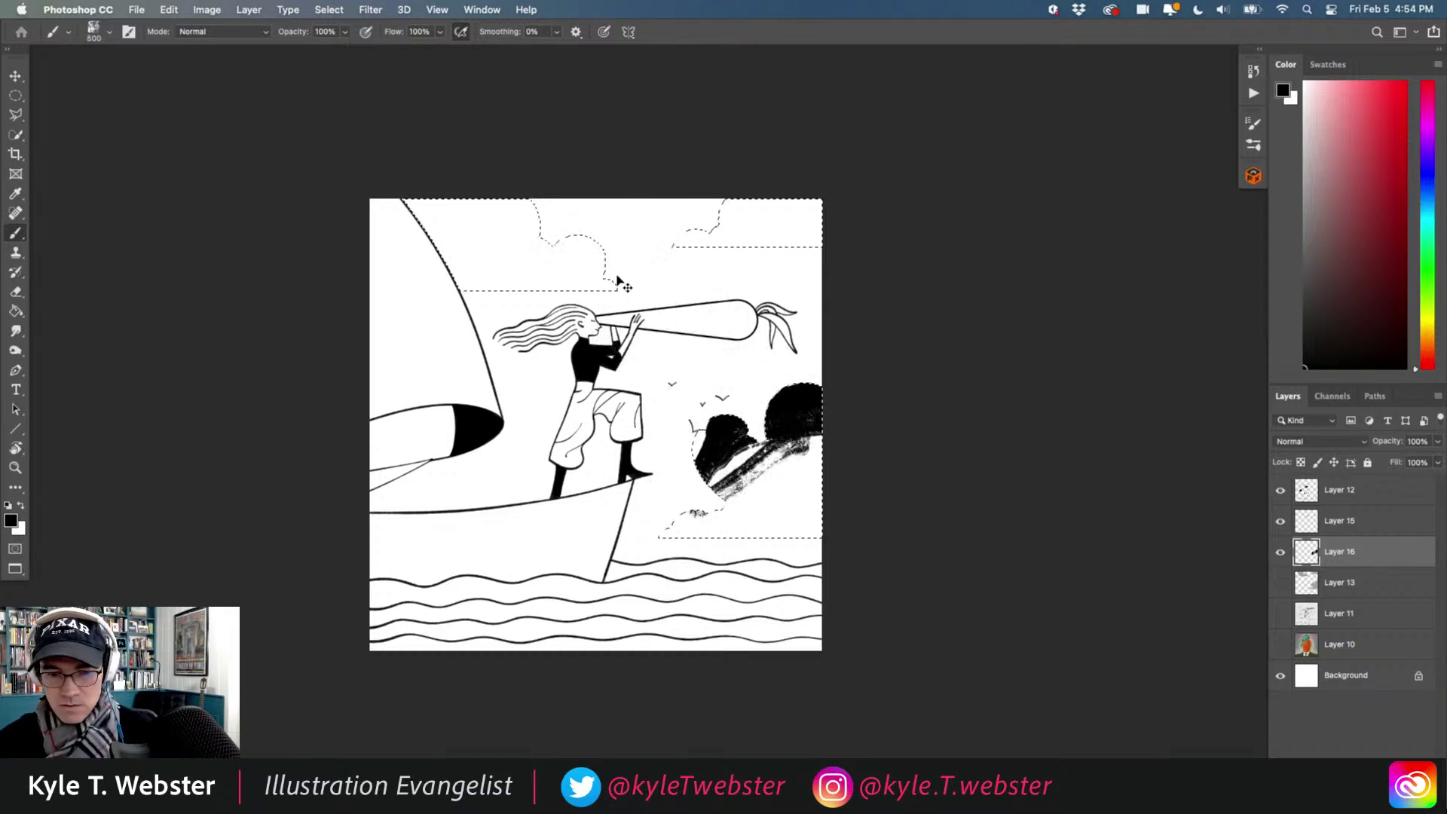
Paint all the selected cloud shapes on Layer 16 light grey with the Kyle's Inkblock Overlay brush.
click(1291, 153)
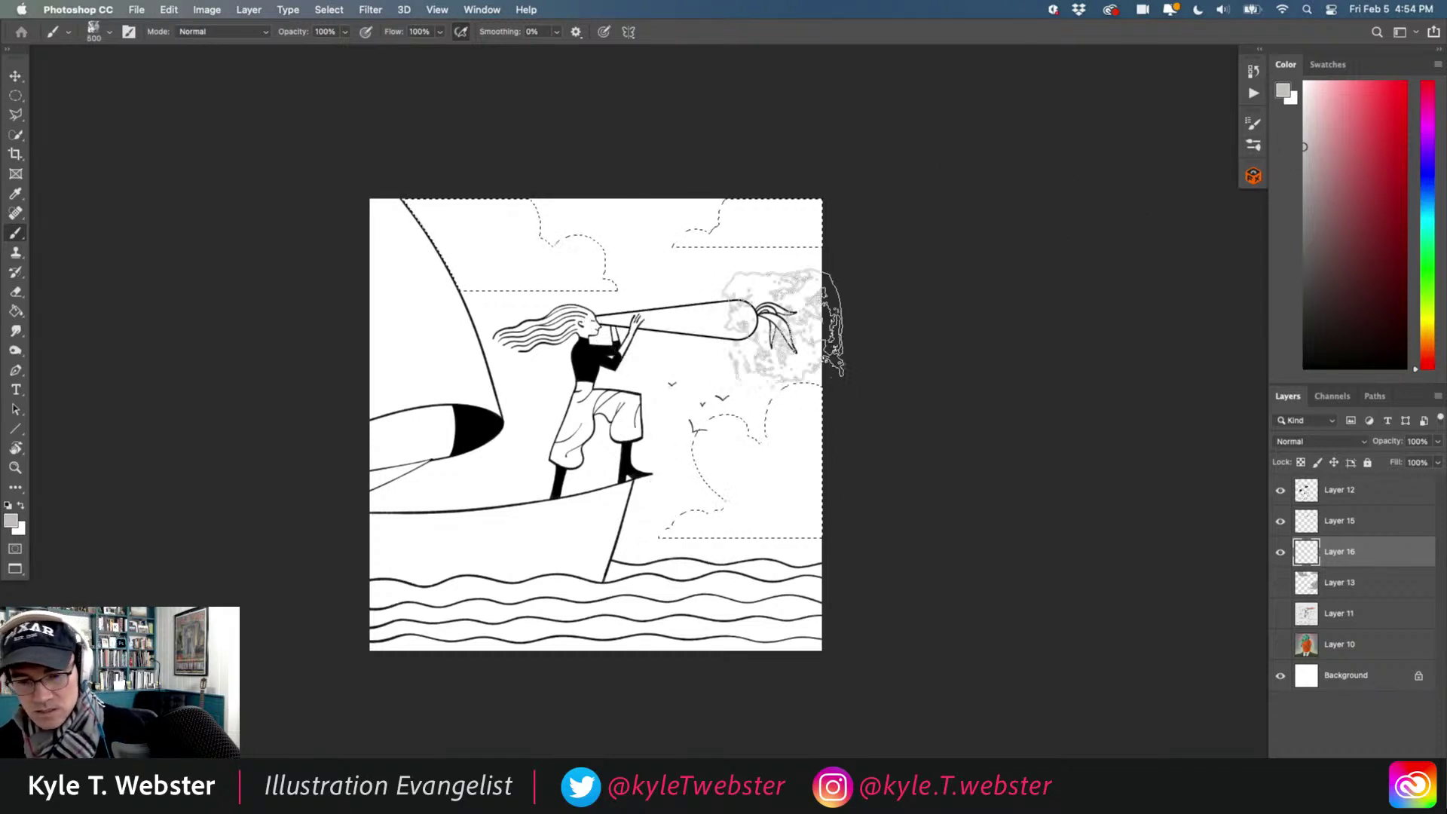
drag(804, 392, 805, 528)
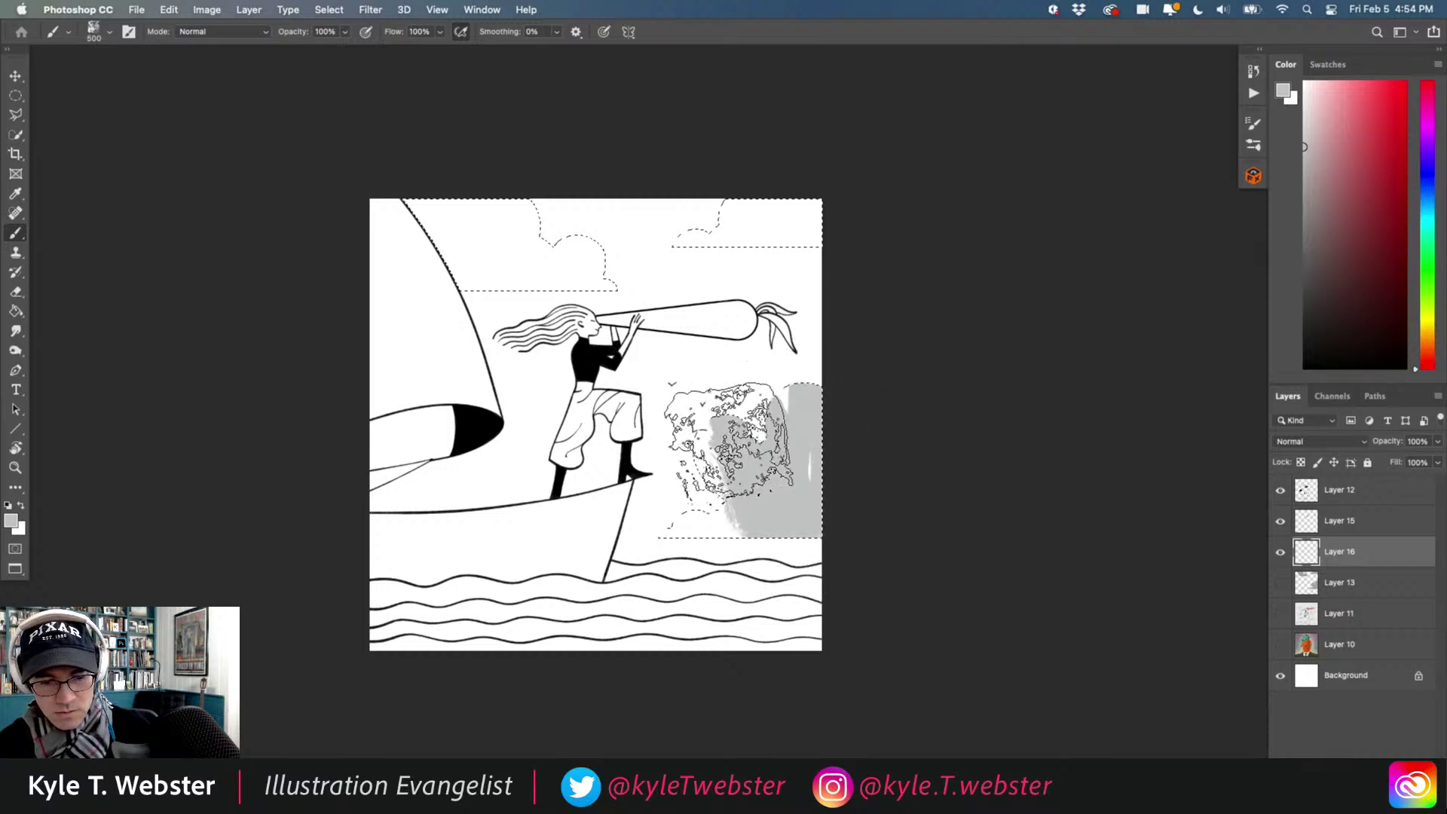
key(super+z)
click(1253, 123)
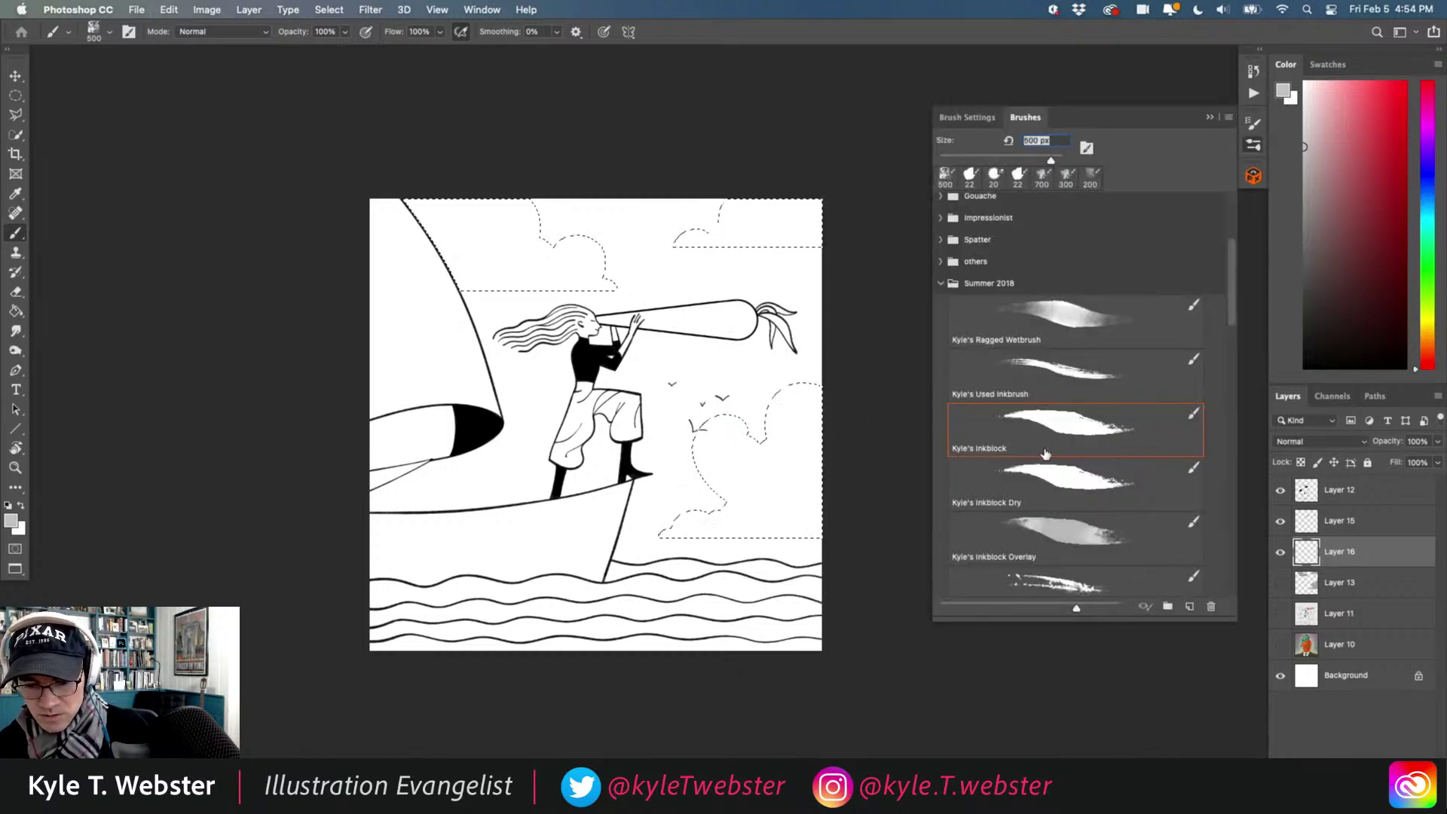
click(1046, 520)
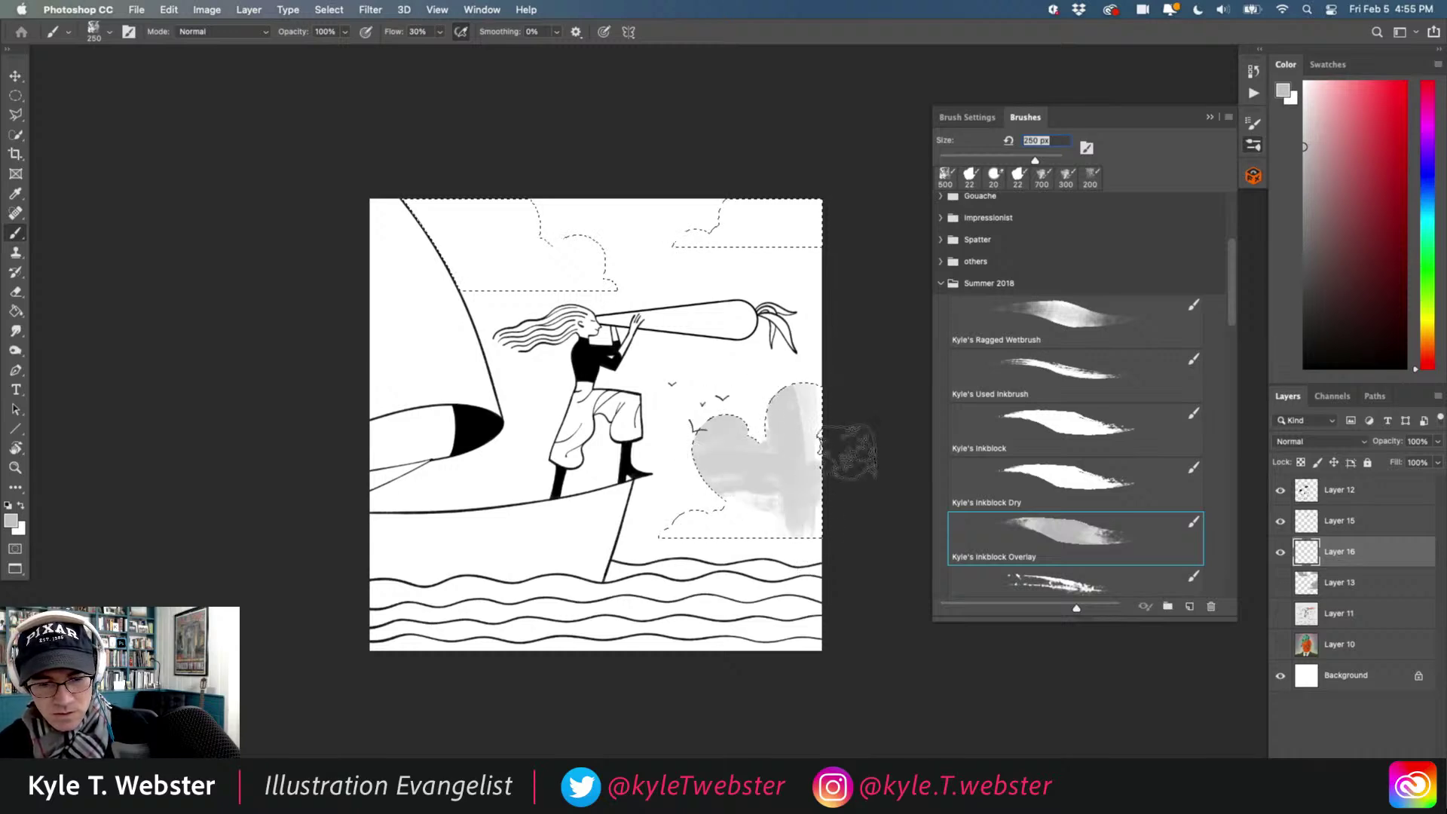
drag(812, 434, 764, 492)
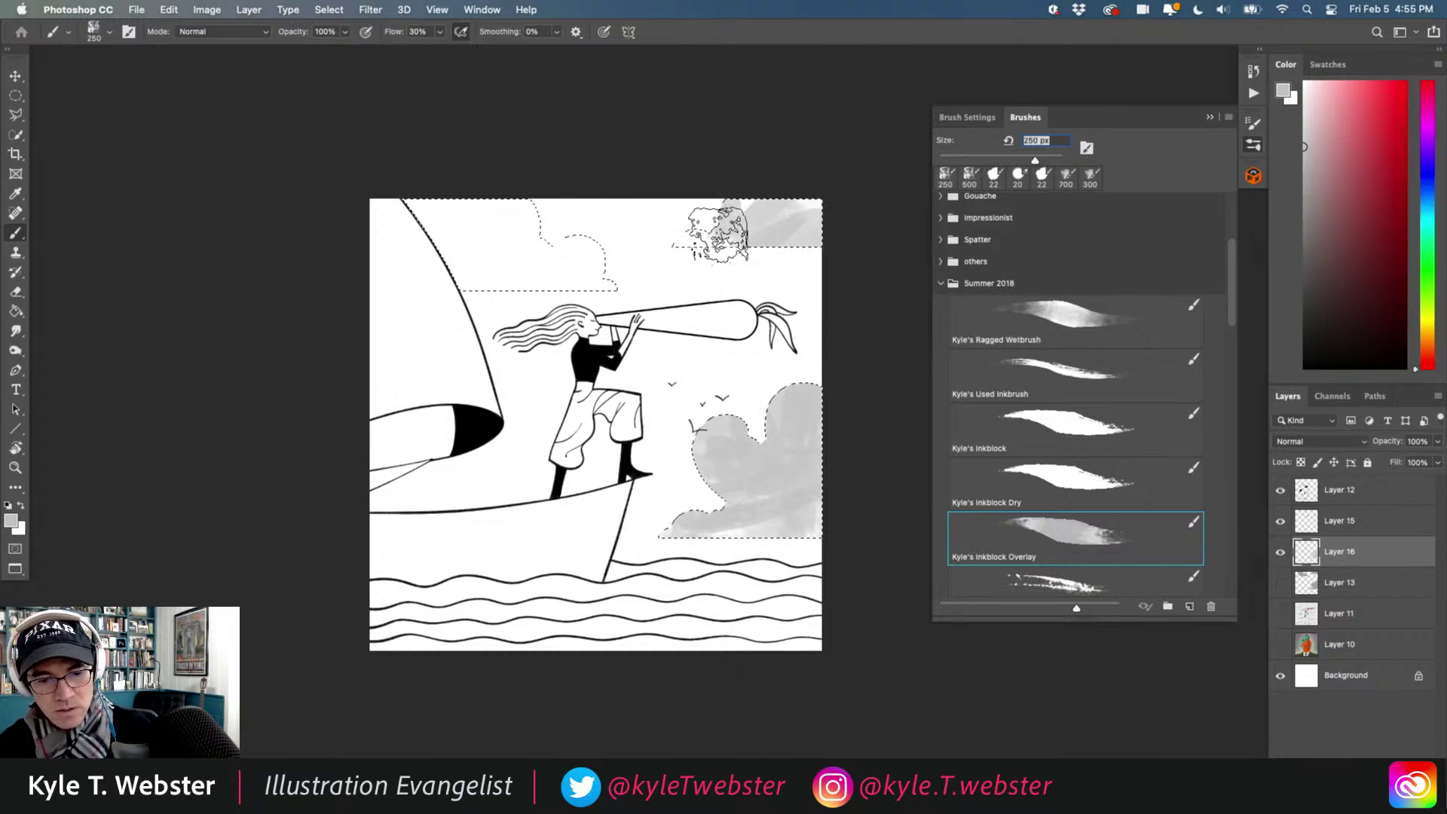
mouse_move(527, 145)
mouse_down()
mouse_move(454, 217)
mouse_move(511, 210)
mouse_move(597, 290)
mouse_move(541, 267)
mouse_move(526, 208)
mouse_move(496, 286)
mouse_move(496, 198)
mouse_move(485, 298)
mouse_move(420, 198)
mouse_move(436, 245)
mouse_move(467, 211)
mouse_up()
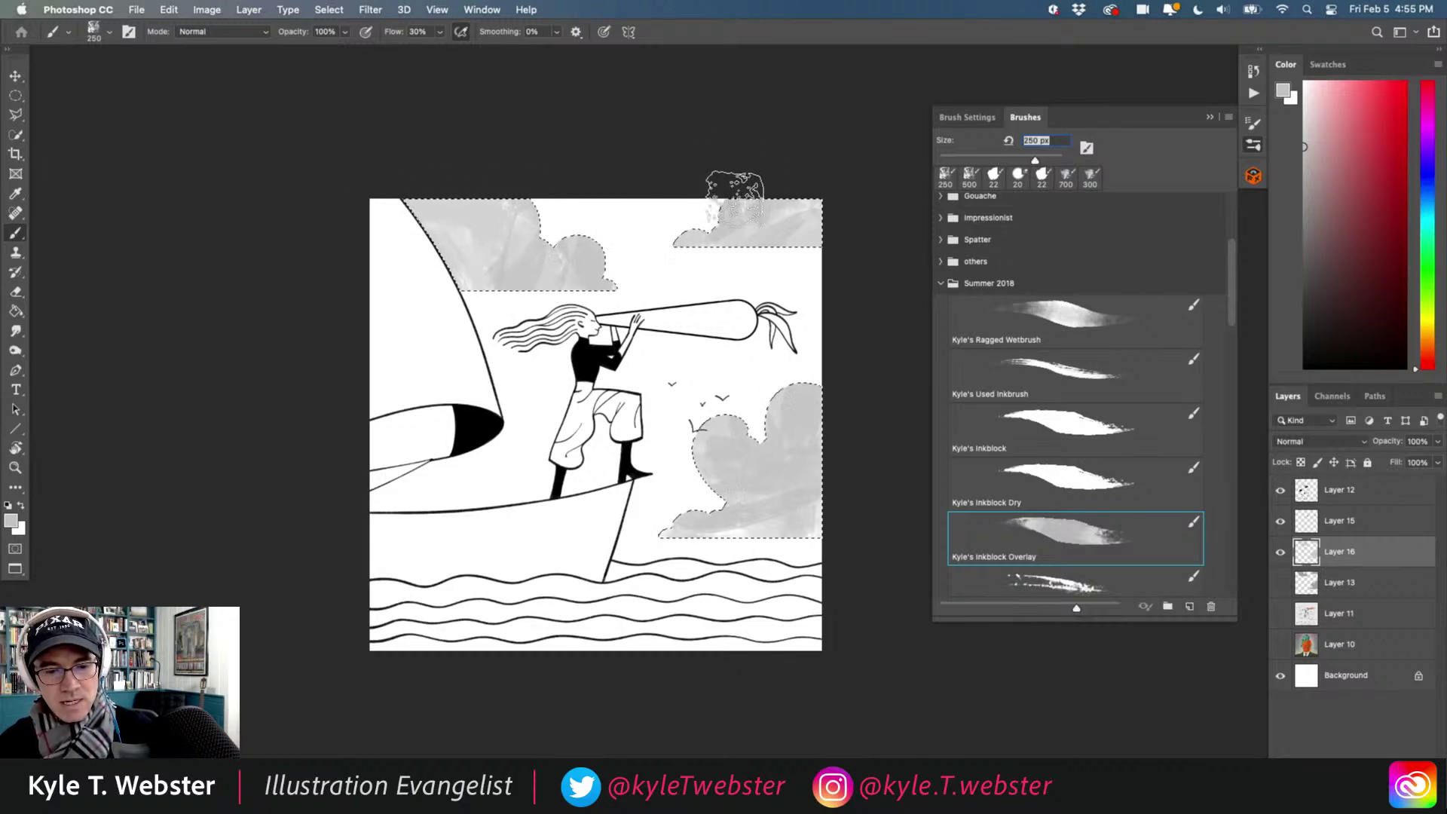
Texture all the grey clouds with white strokes of the Kyle's Crunch Brush Tilt brush, then clear the selection.
scroll(1230, 322, down, 3)
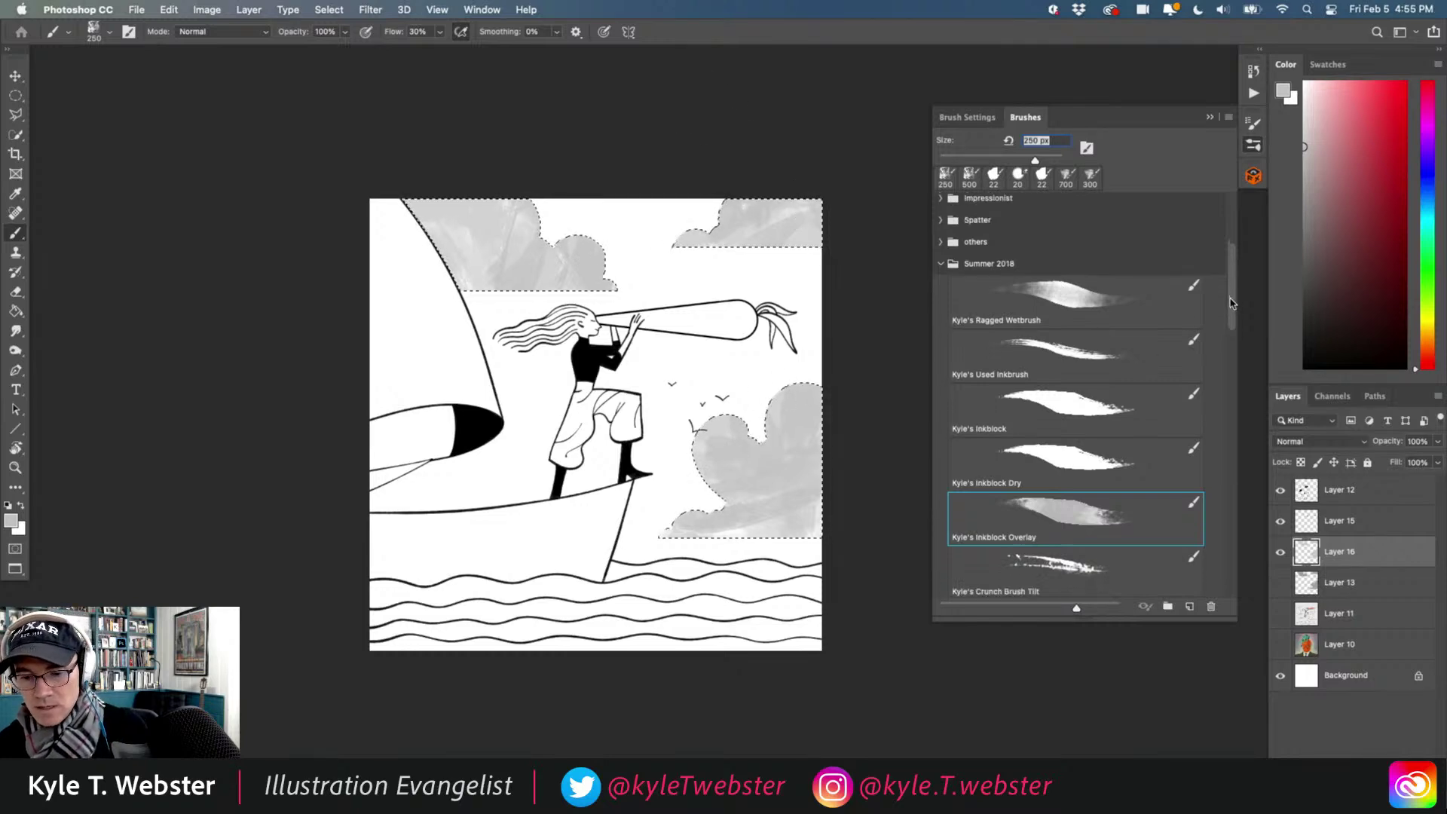
click(1052, 464)
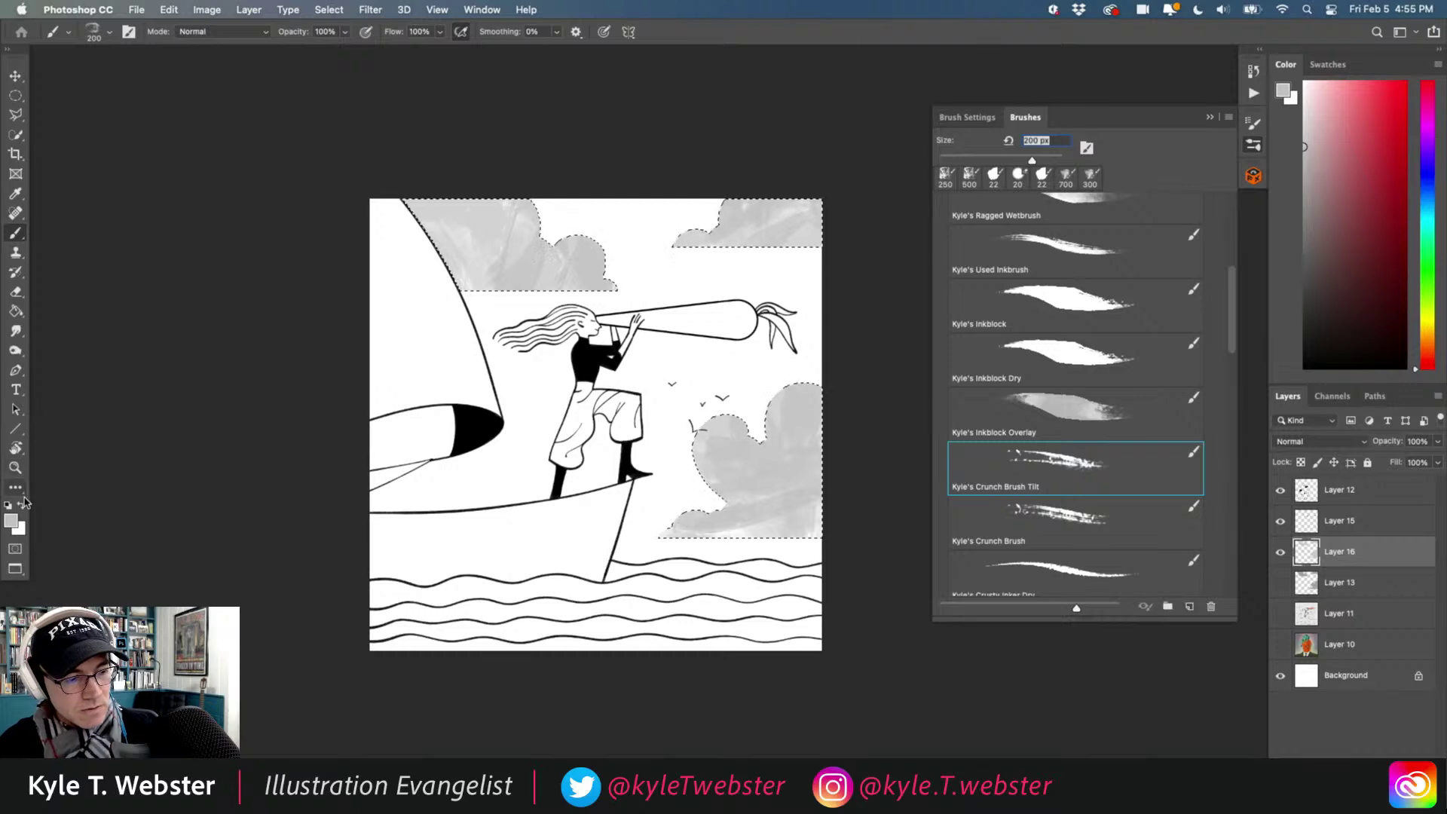
key(x)
drag(833, 187, 838, 193)
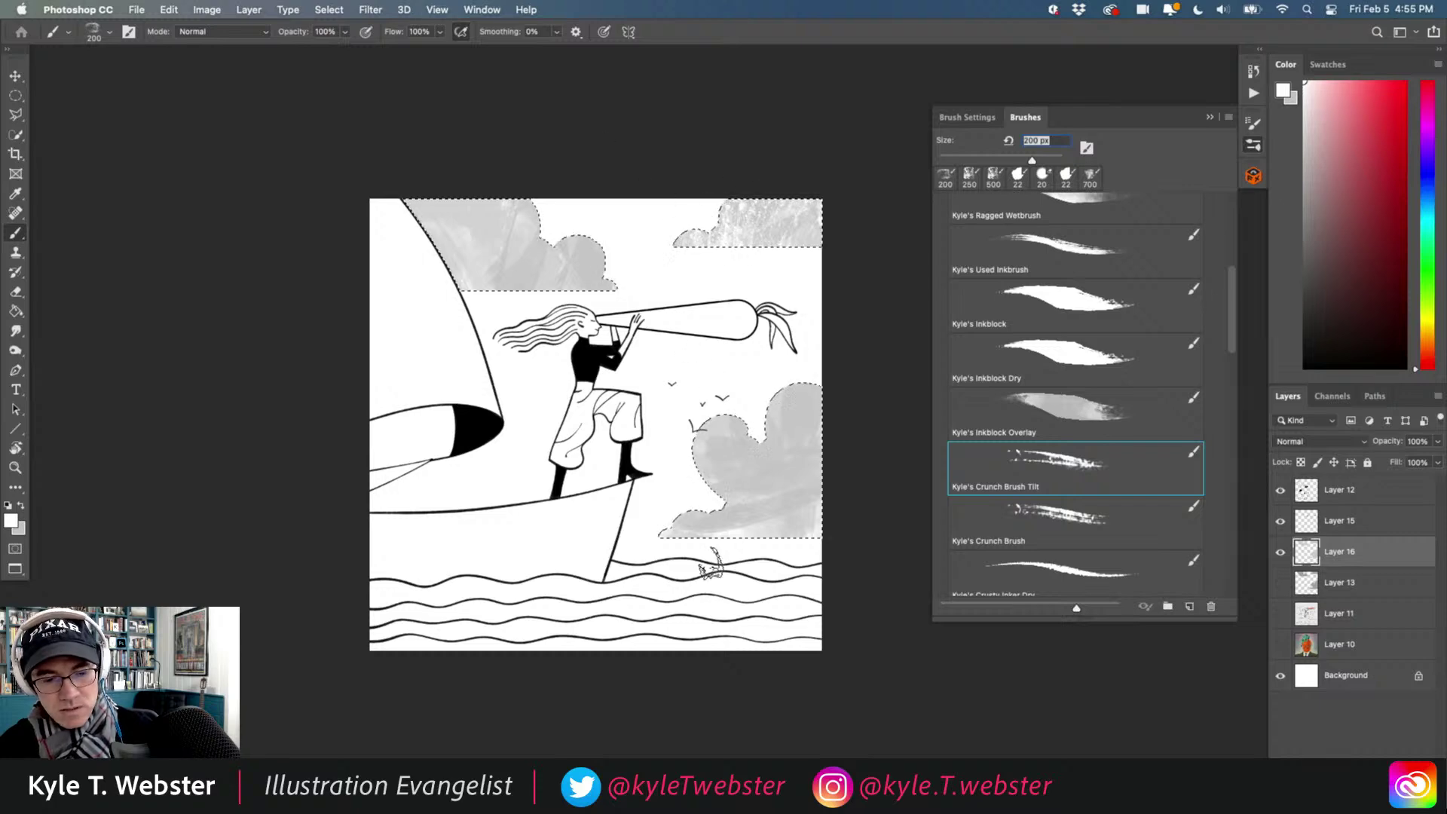
mouse_move(705, 408)
mouse_down()
mouse_move(738, 518)
mouse_move(754, 501)
mouse_move(756, 404)
mouse_move(782, 405)
mouse_move(810, 487)
mouse_move(813, 370)
mouse_move(777, 546)
mouse_up()
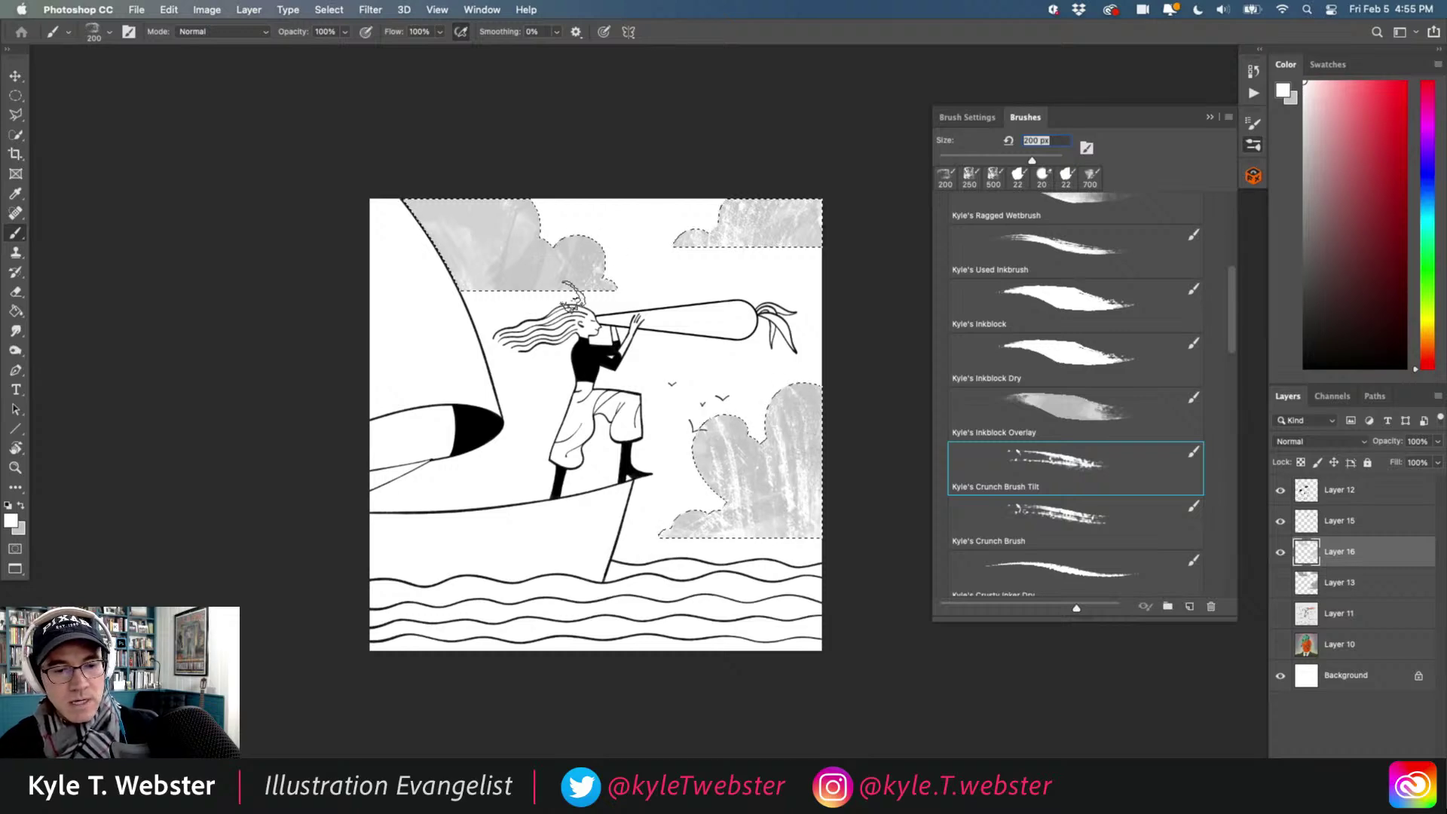
mouse_move(535, 298)
mouse_down()
mouse_move(455, 170)
mouse_move(444, 178)
mouse_up()
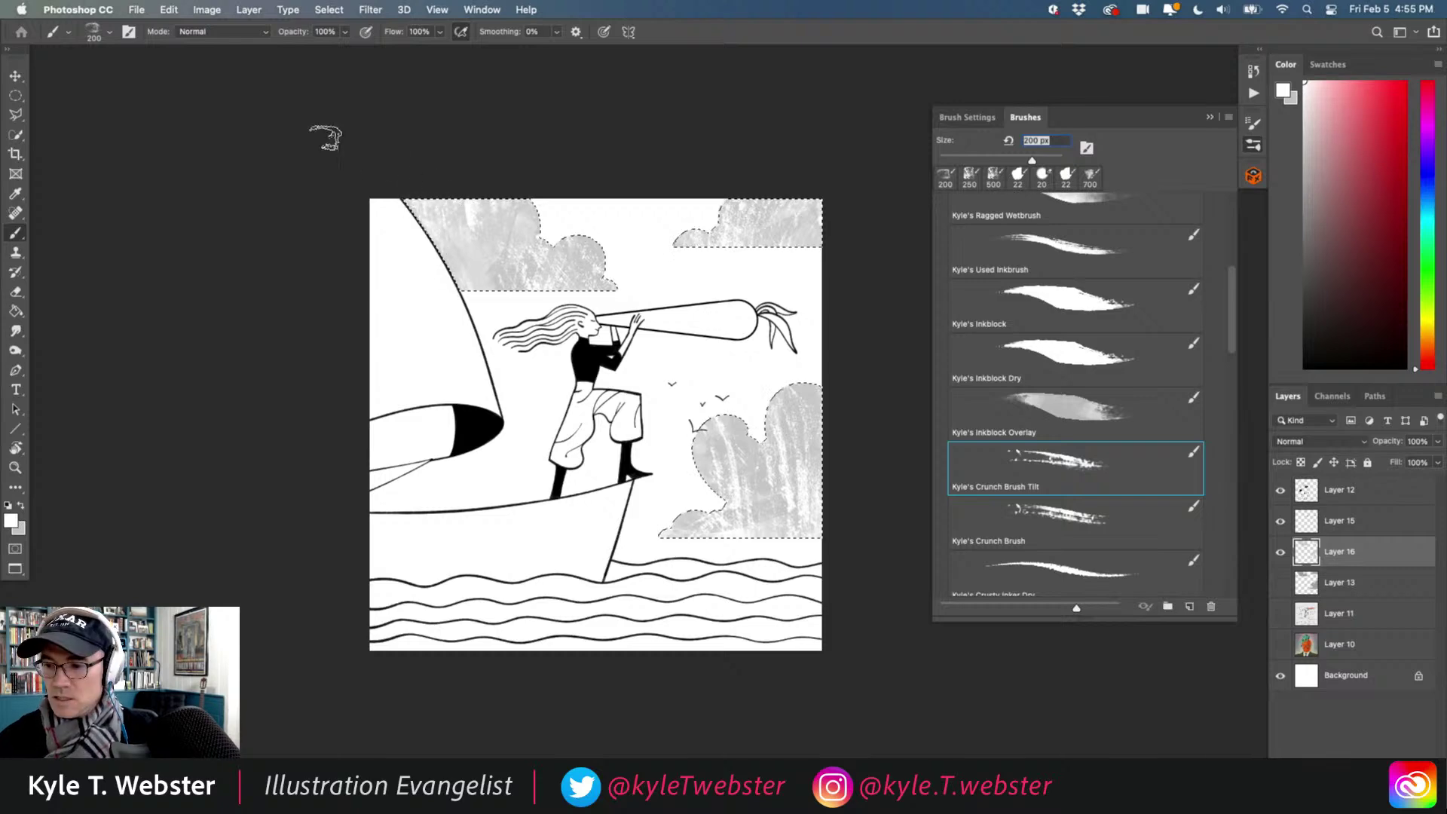
key(super+d)
scroll(490, 490, up, 3)
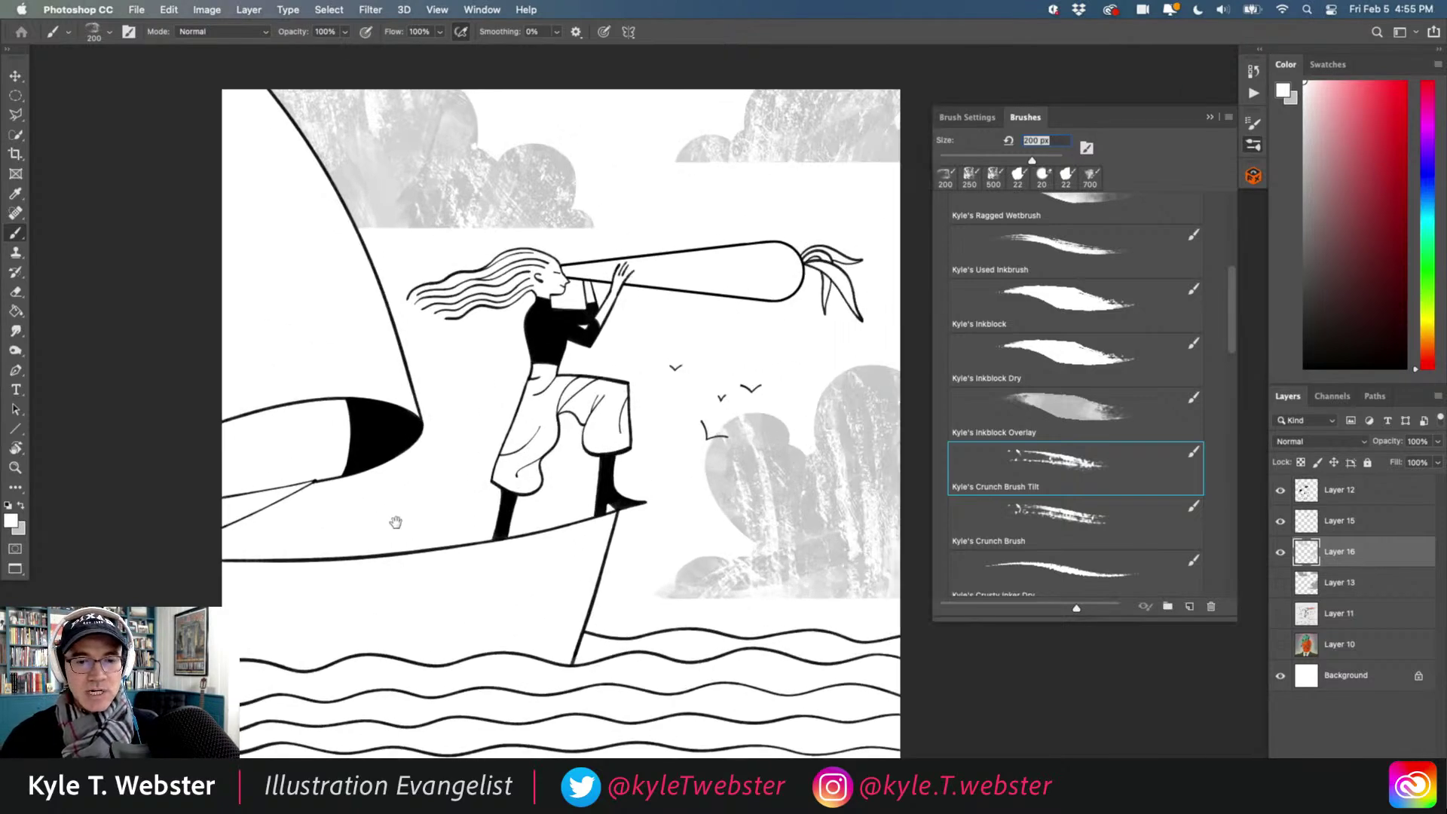